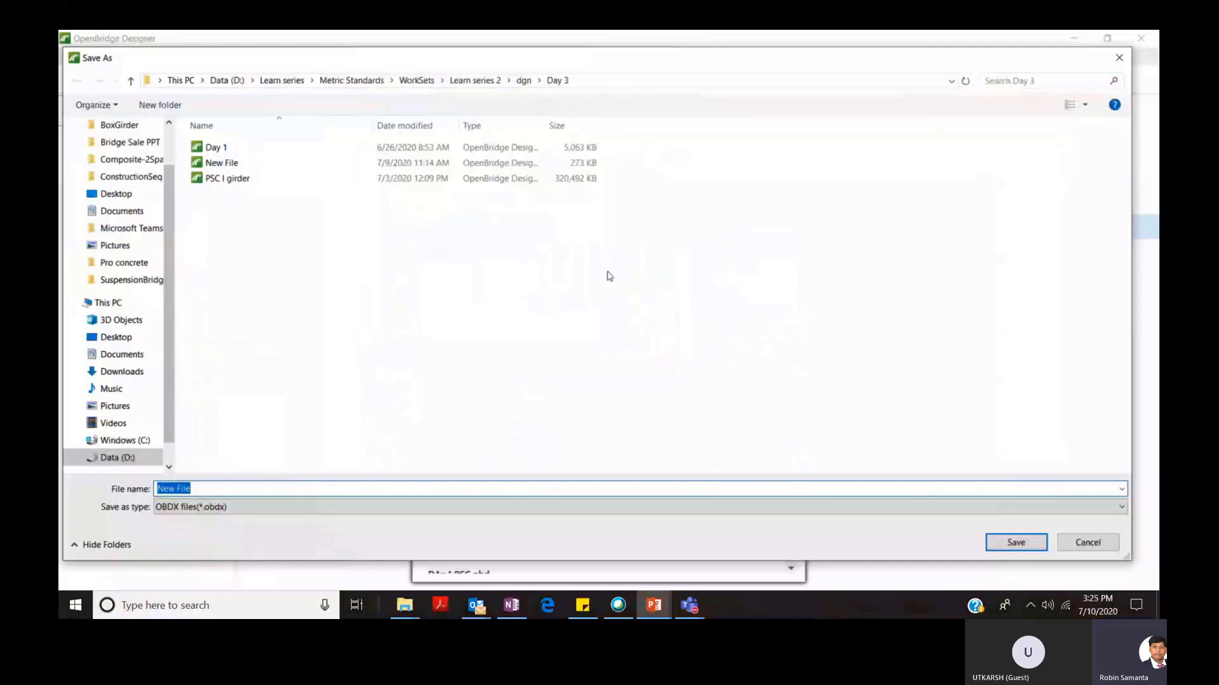
# Save the new OBDX project as PSC I Girder Bridge in the Day 3 folder.
pyautogui.write('PSC ')
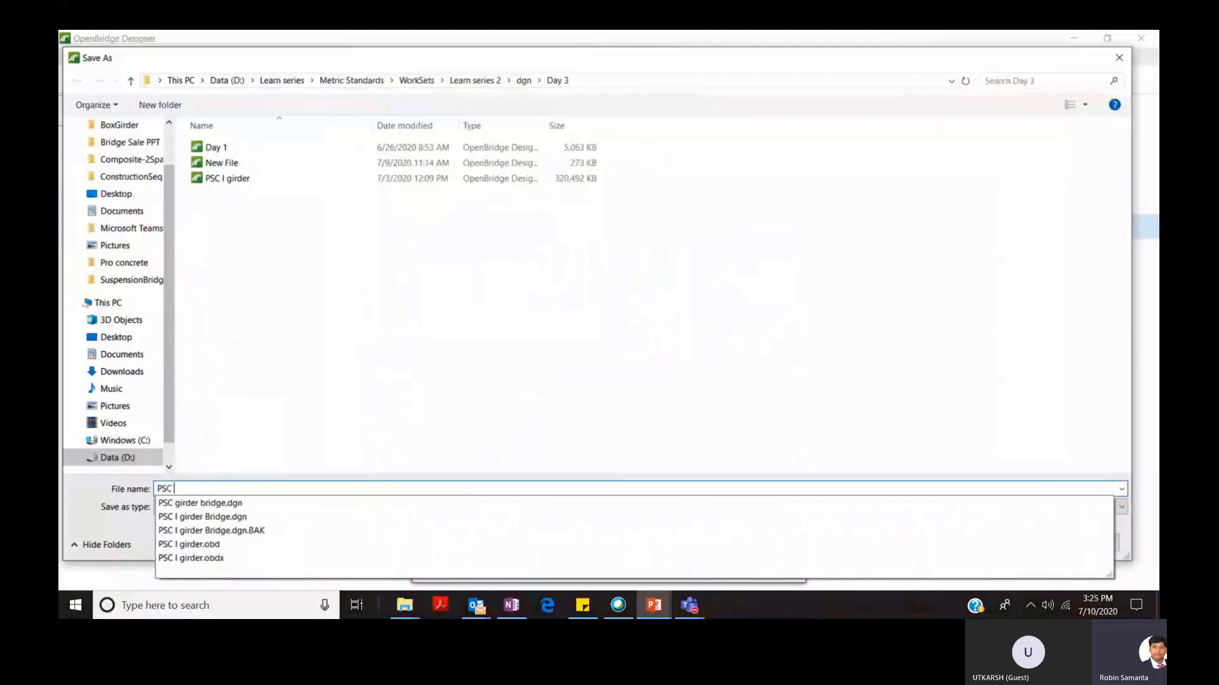
pyautogui.write('I G')
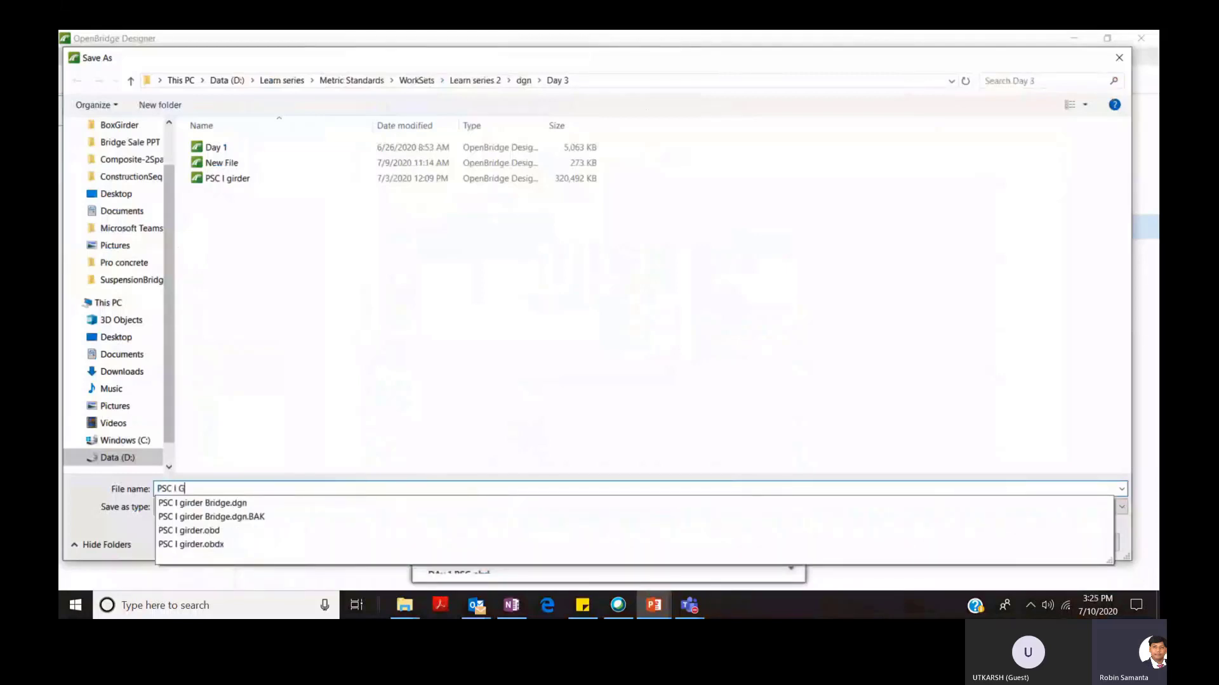
pyautogui.write('irder ')
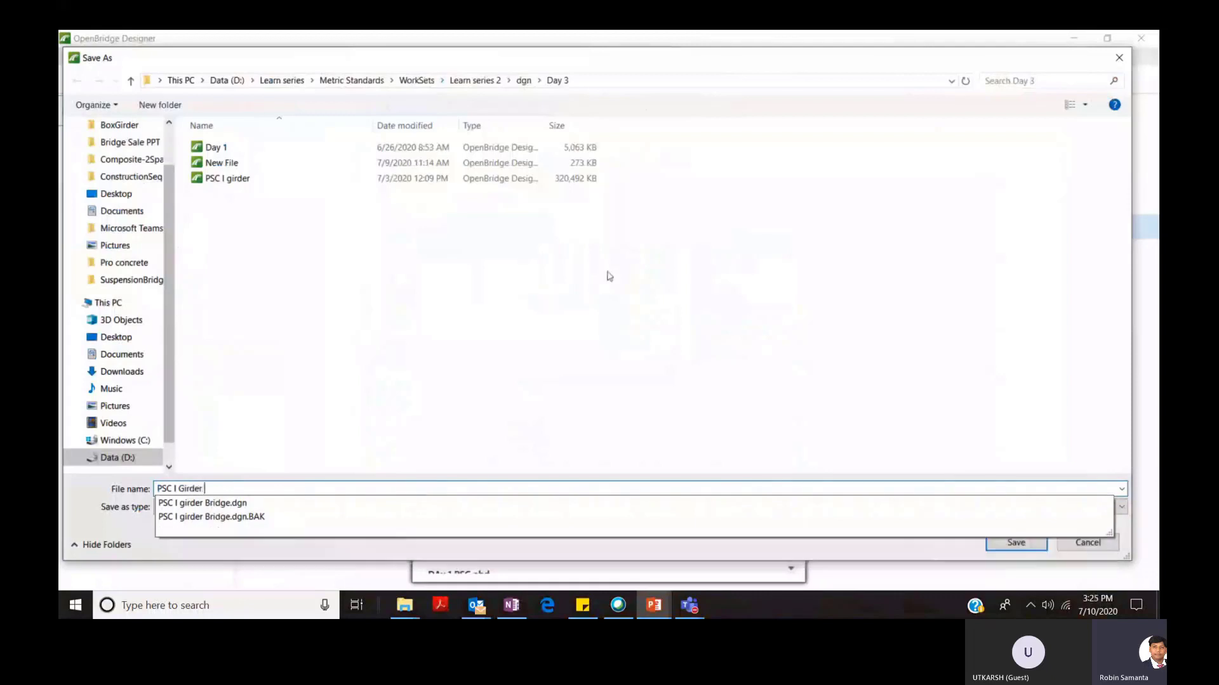
pyautogui.write('Bridge')
pyautogui.click(943, 419)
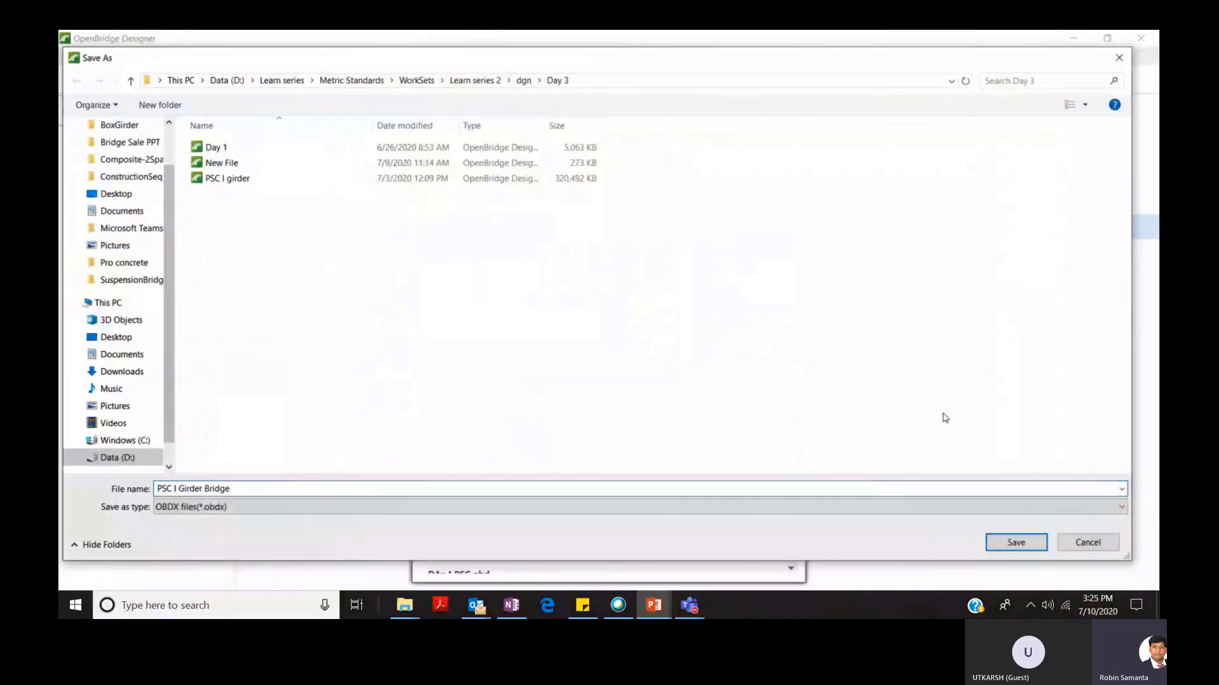
pyautogui.click(1006, 543)
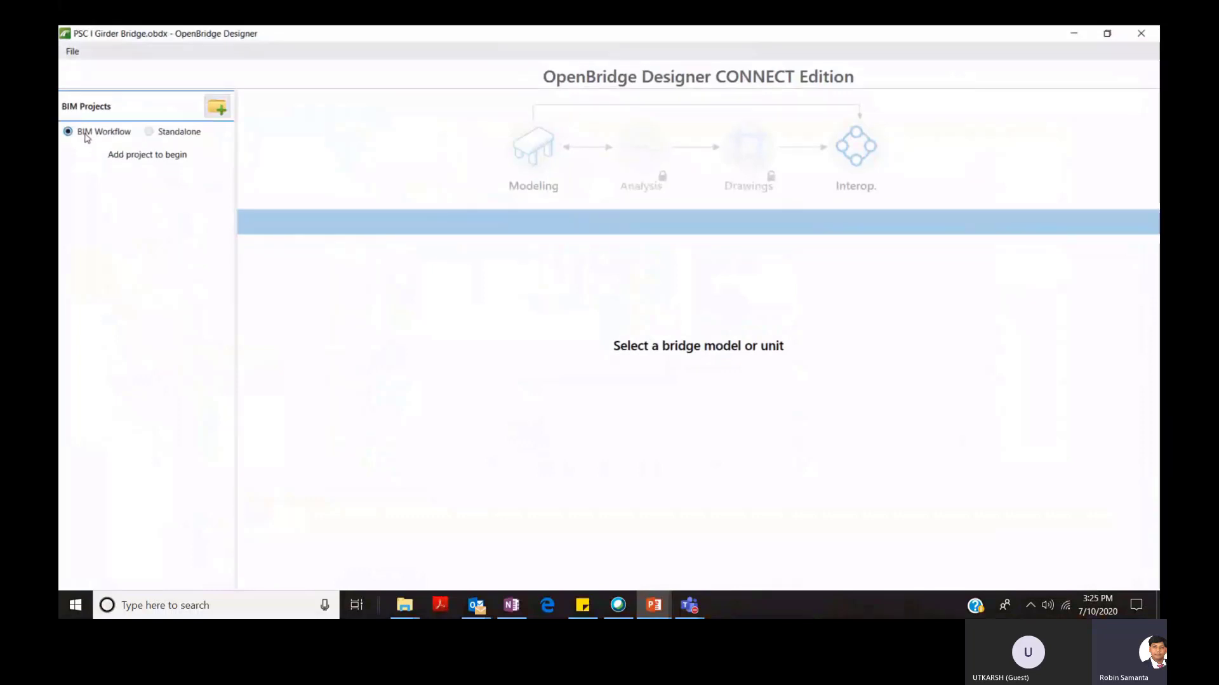
# Switch the project to Standalone mode and add a standalone file group named Training.
pyautogui.click(149, 122)
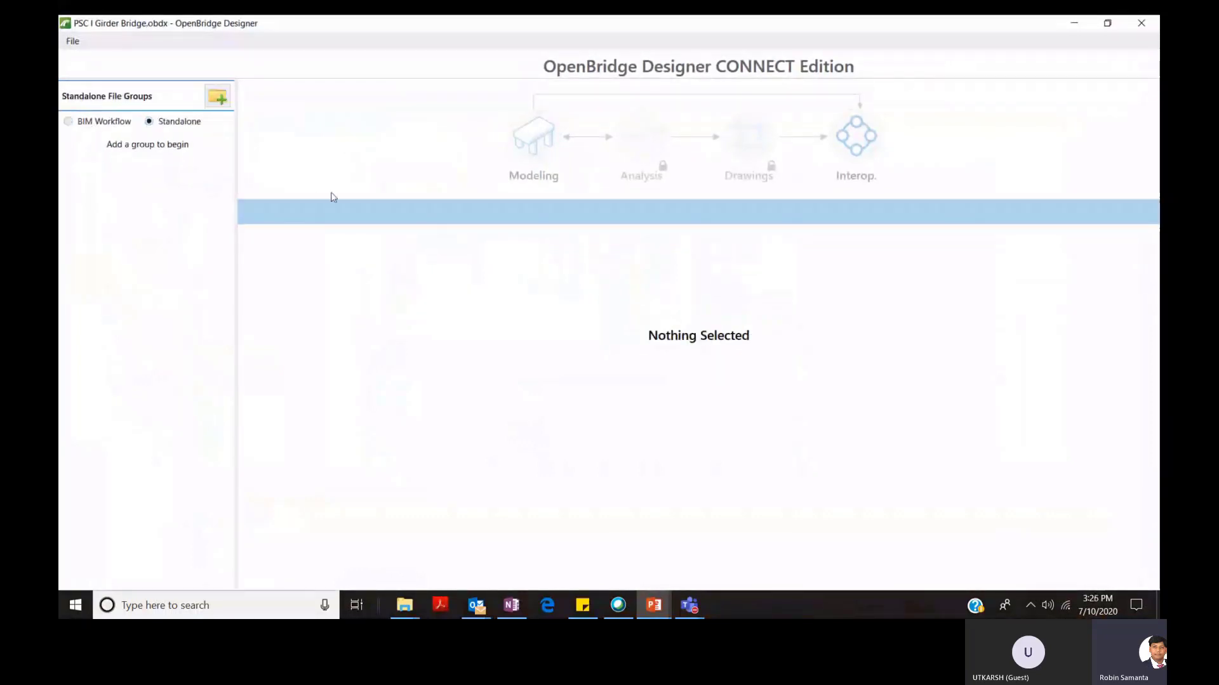
pyautogui.click(219, 98)
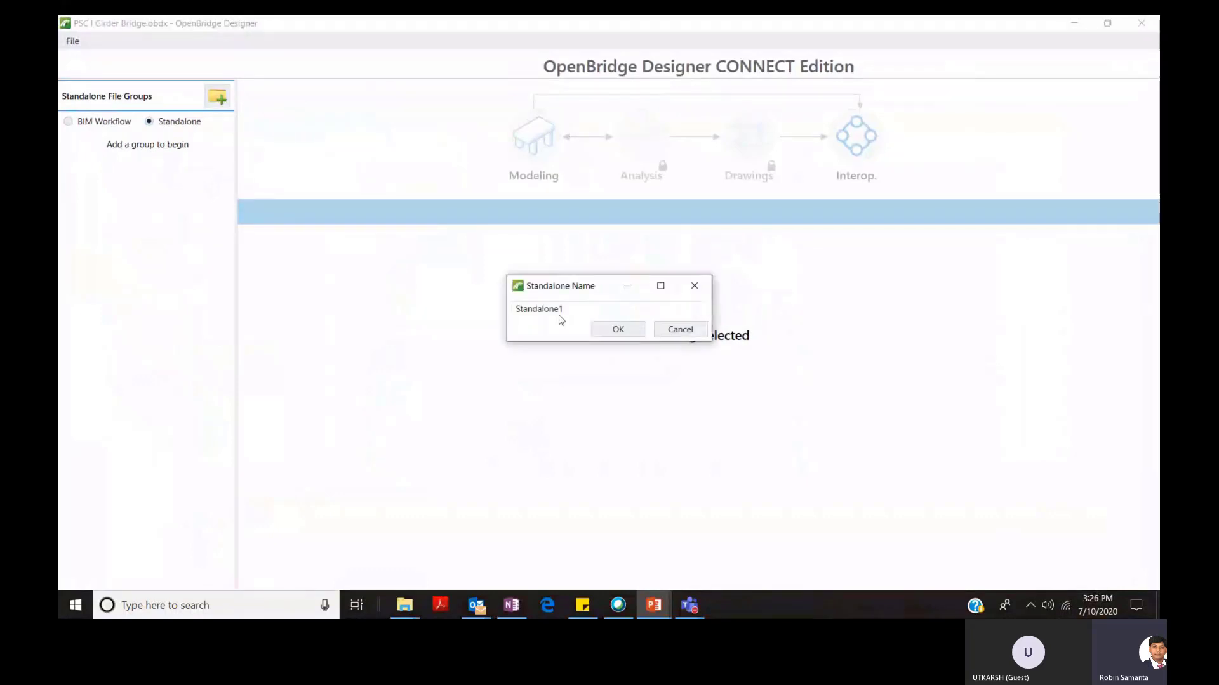
pyautogui.write('Training')
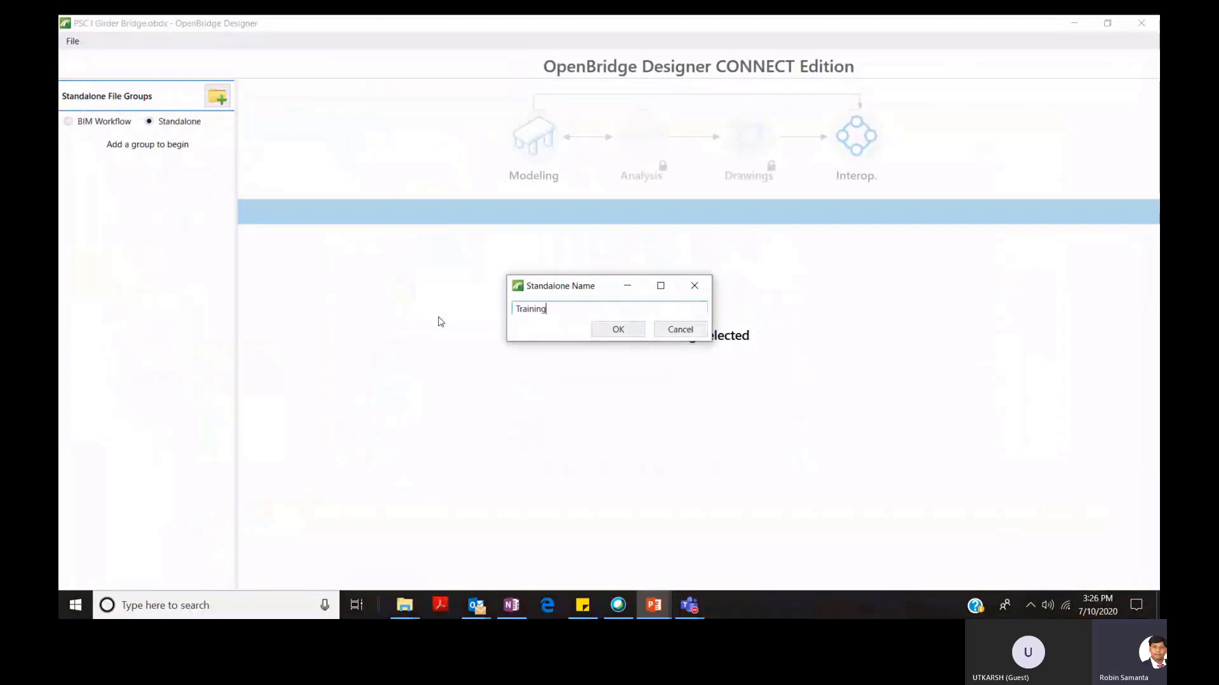
pyautogui.click(603, 330)
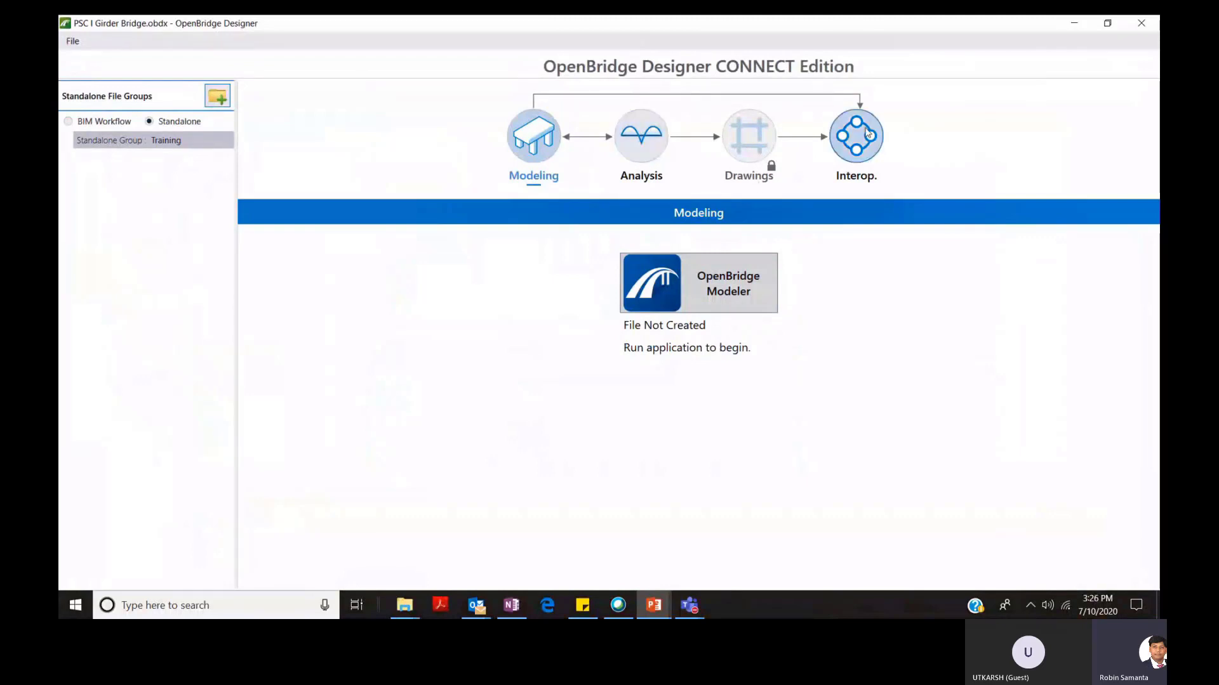
# Launch OpenBridge Modeler for the Training group and start a new DGN file named Training with the OBM-seed3d-Metric seed.
pyautogui.click(736, 297)
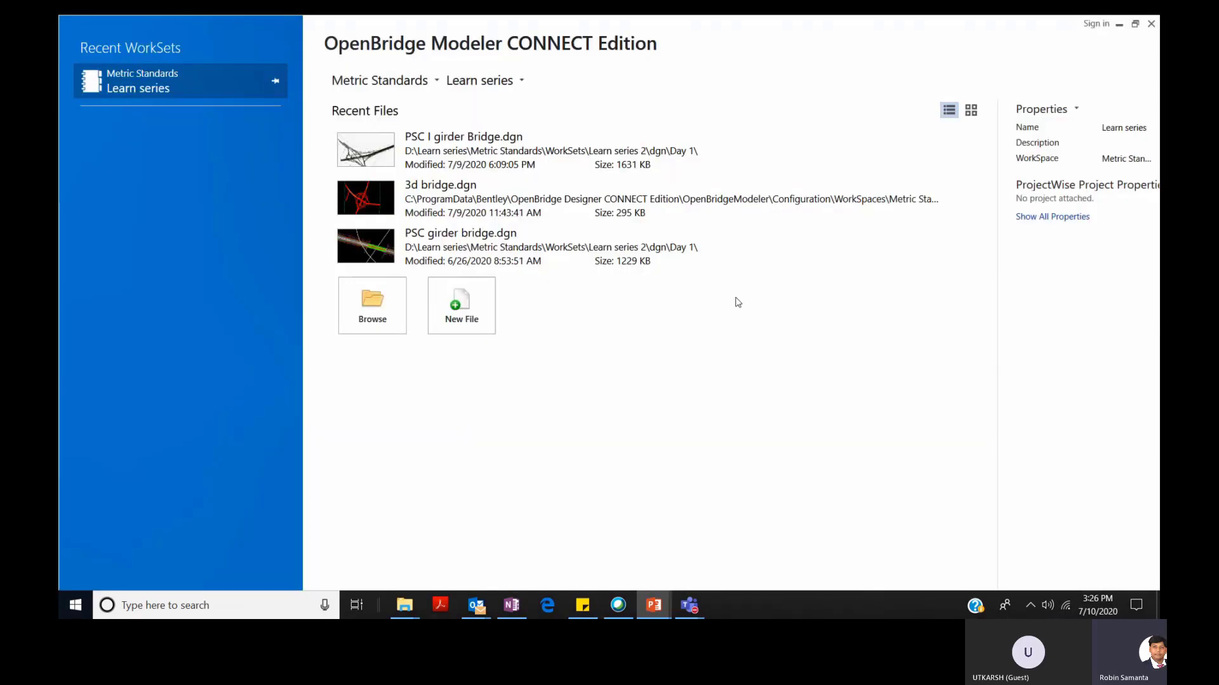
pyautogui.click(470, 301)
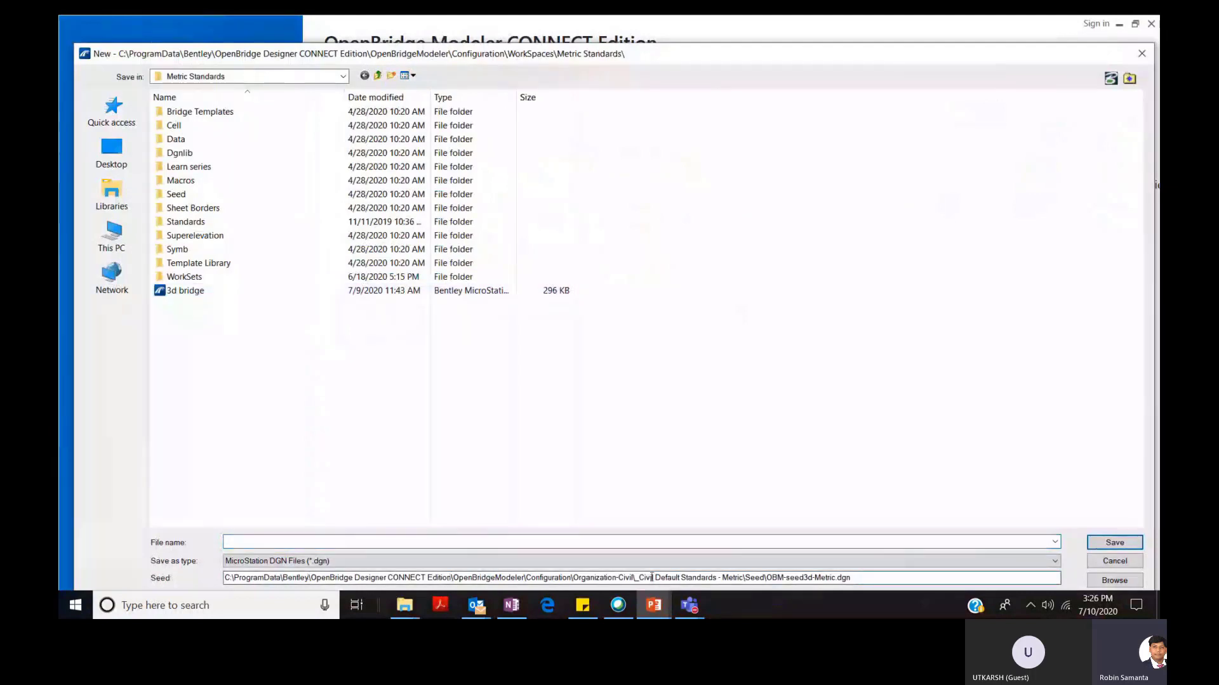
pyautogui.moveTo(447, 578); pyautogui.dragTo(867, 581)
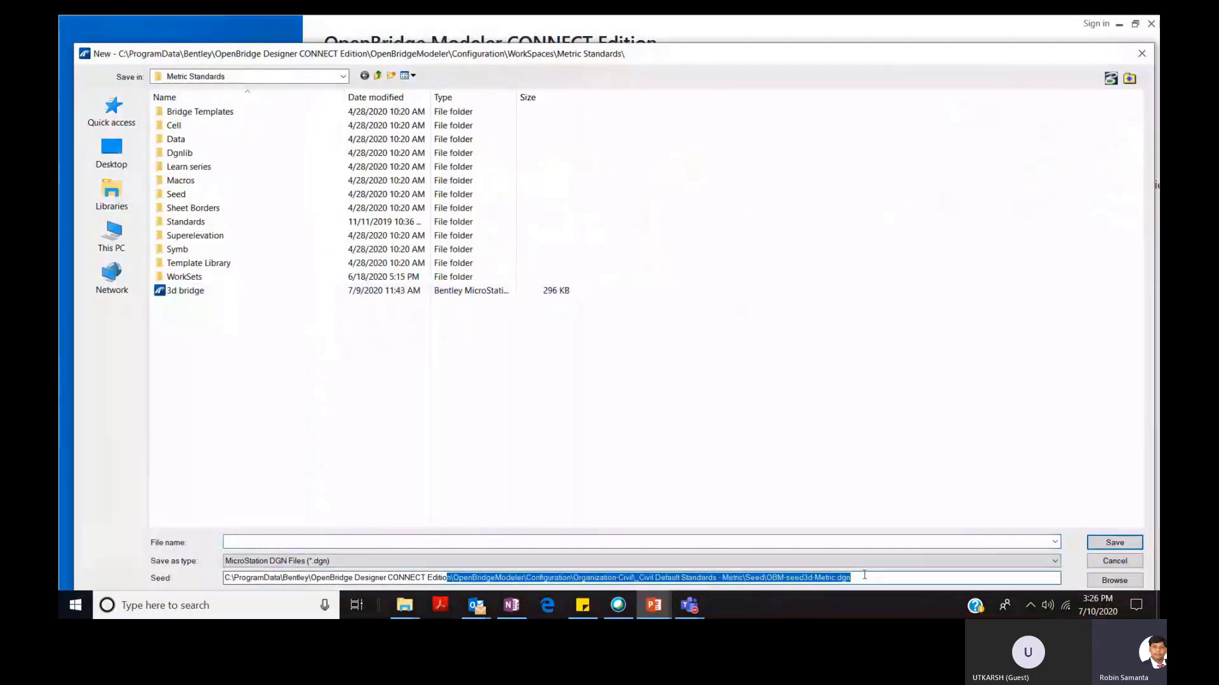
pyautogui.click(400, 542)
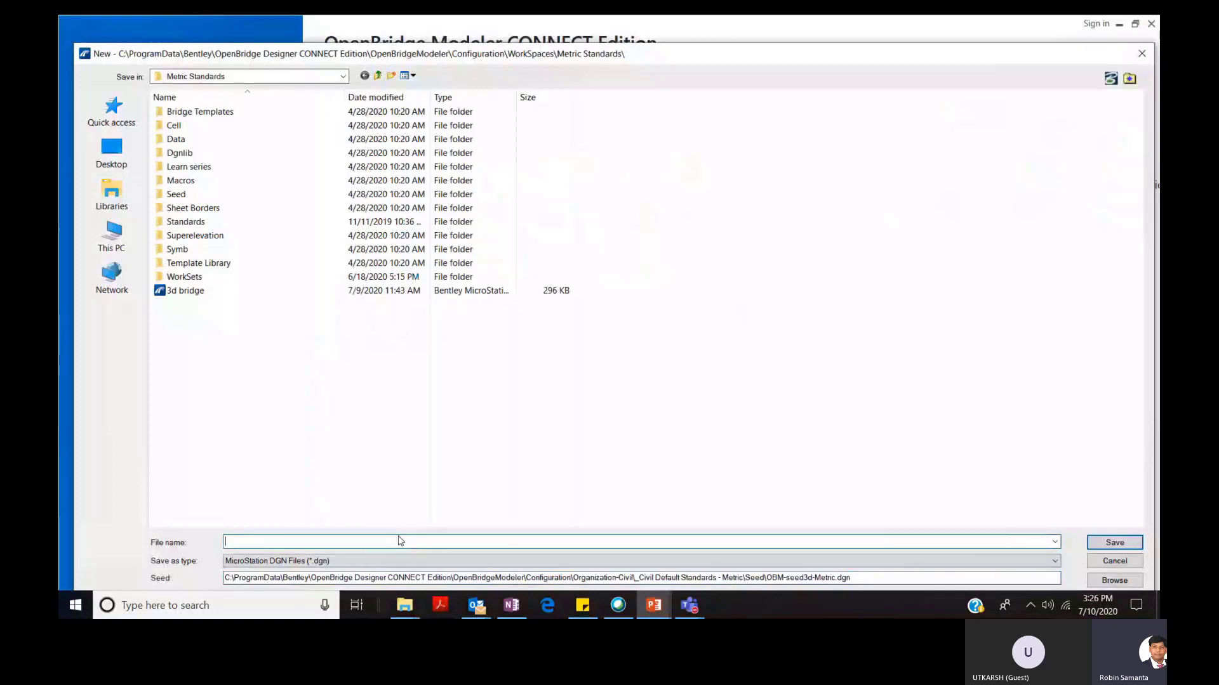
pyautogui.write('Training')
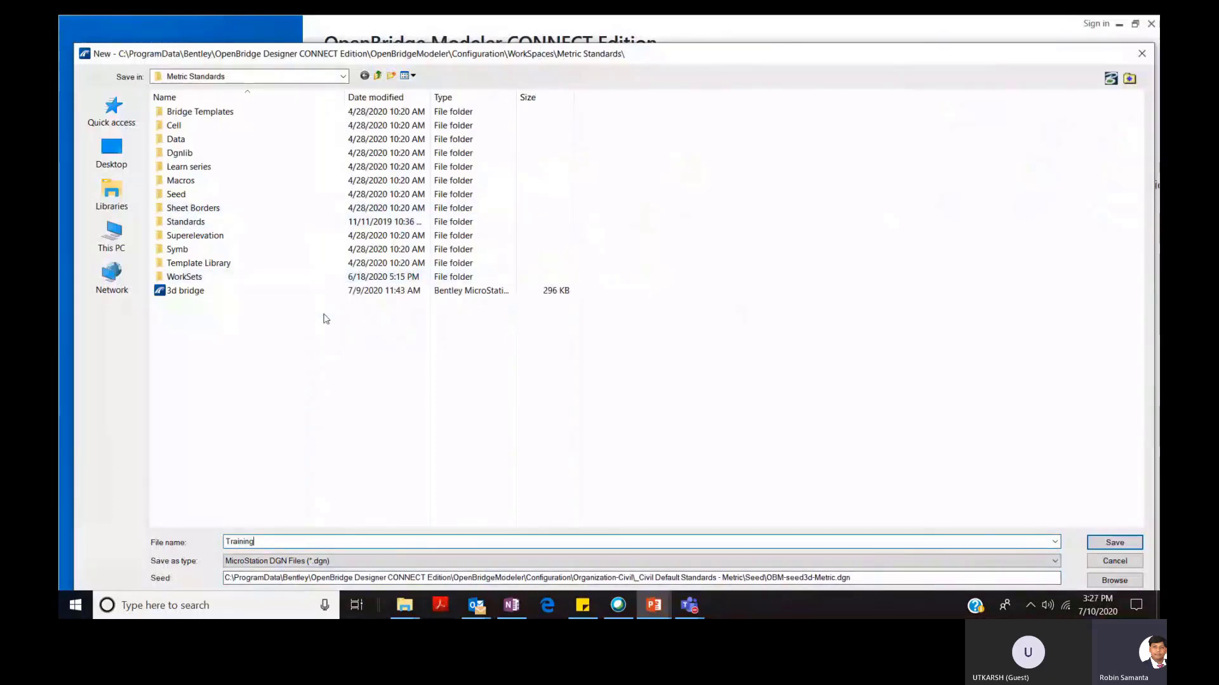
# Save the new Training file in the folder "data set for bentley Institute" on the D drive.
pyautogui.click(343, 77)
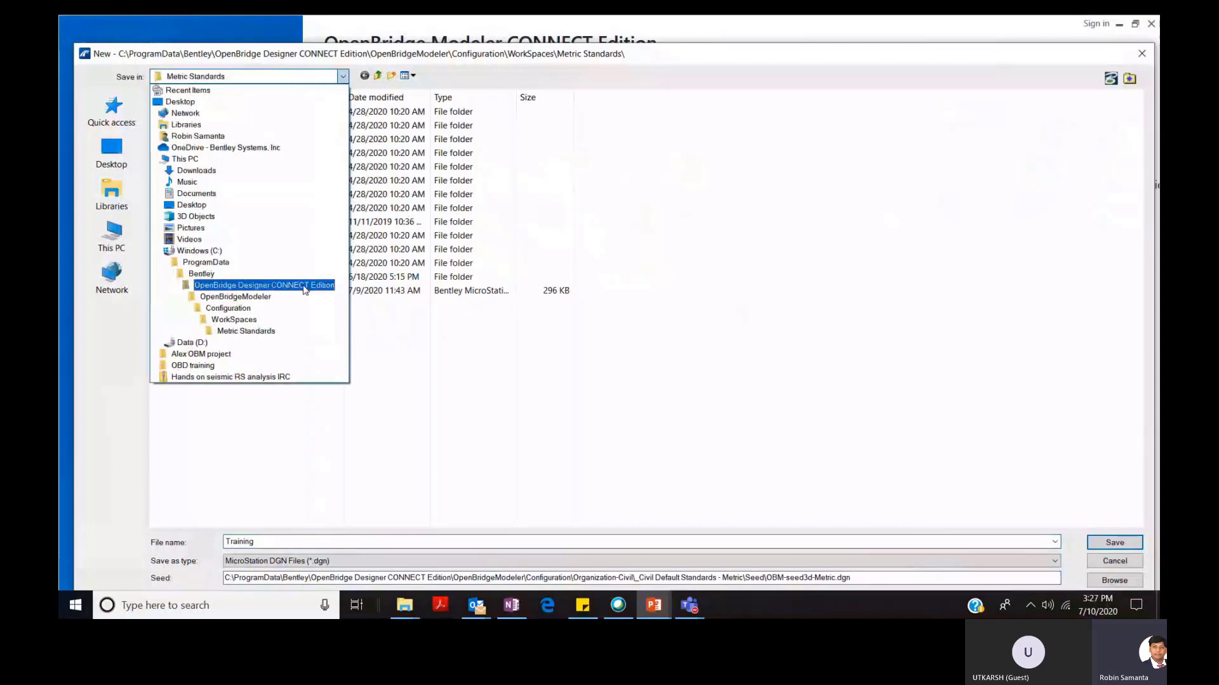
pyautogui.click(447, 335)
pyautogui.click(446, 335)
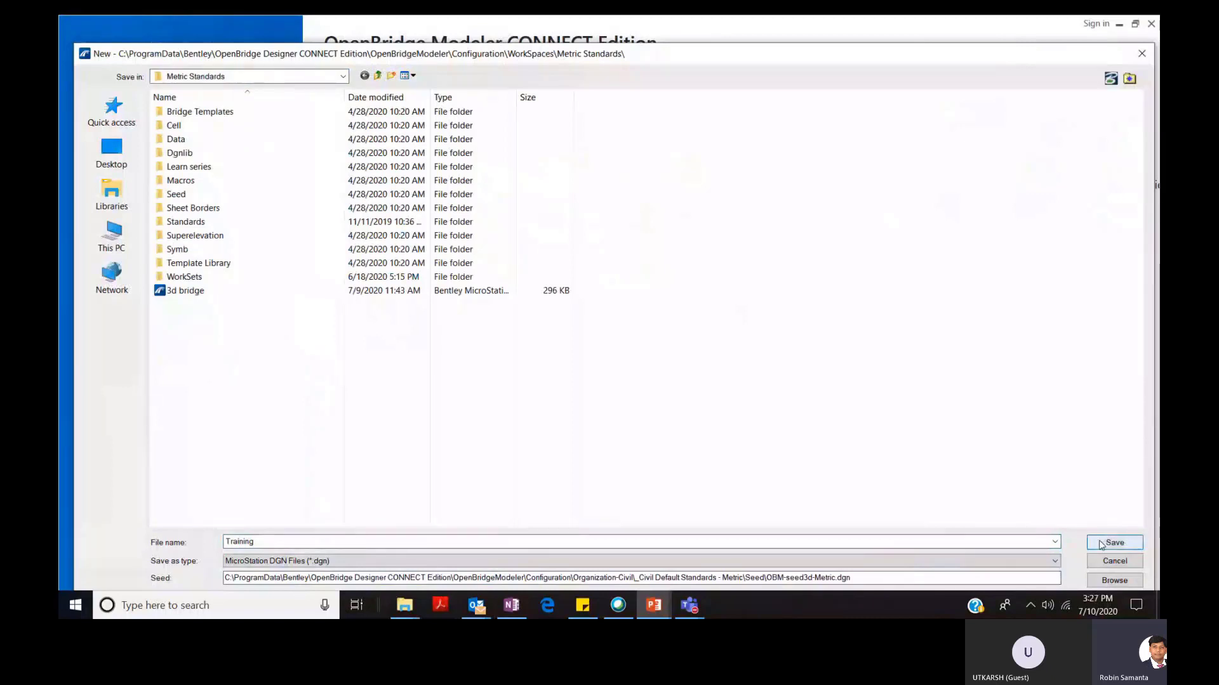
pyautogui.click(135, 243)
pyautogui.doubleClick(436, 236)
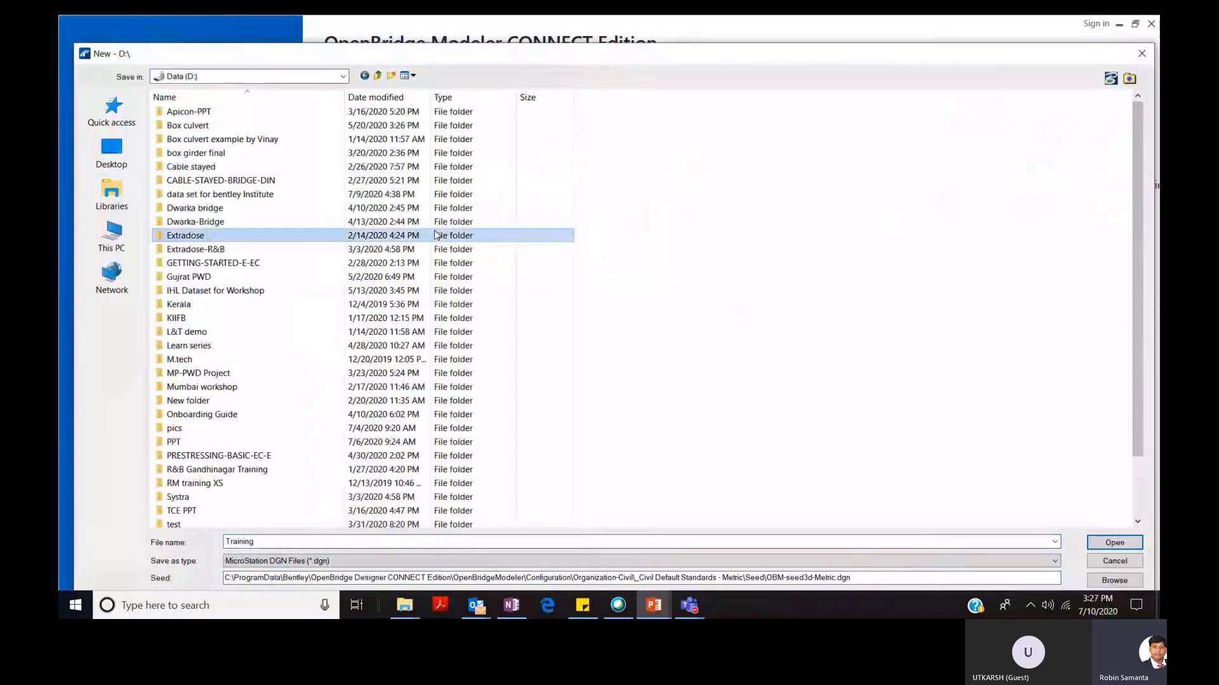
pyautogui.click(241, 194)
pyautogui.doubleClick(242, 196)
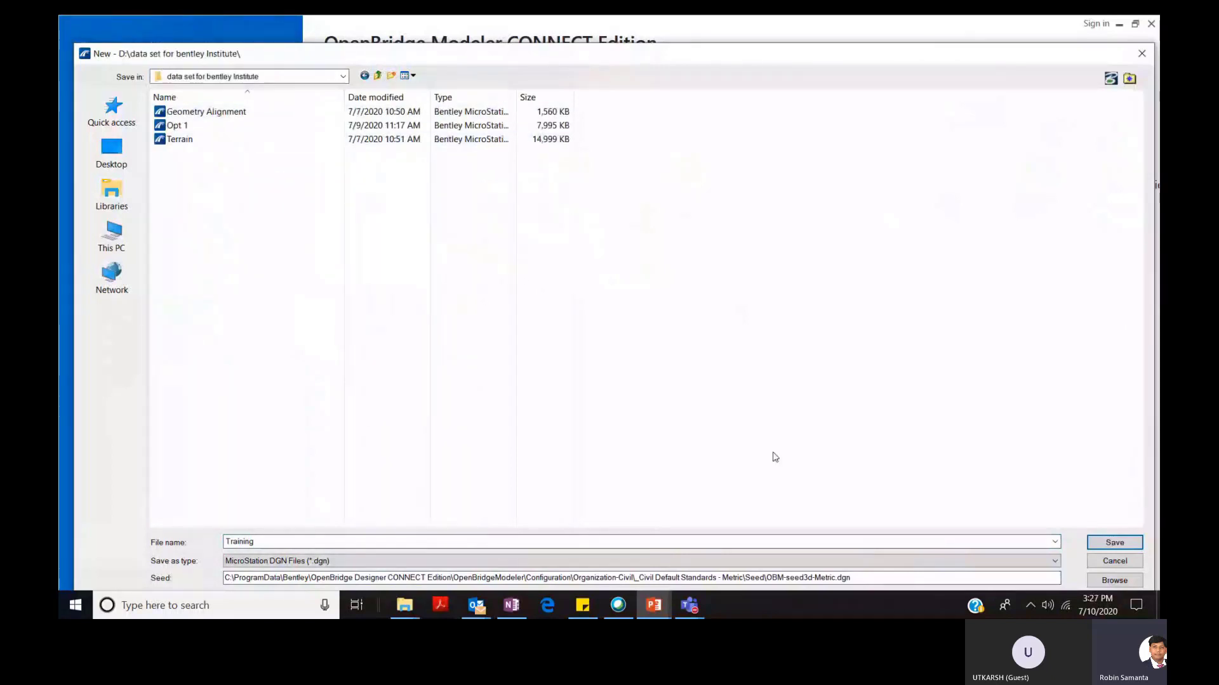
pyautogui.click(1103, 543)
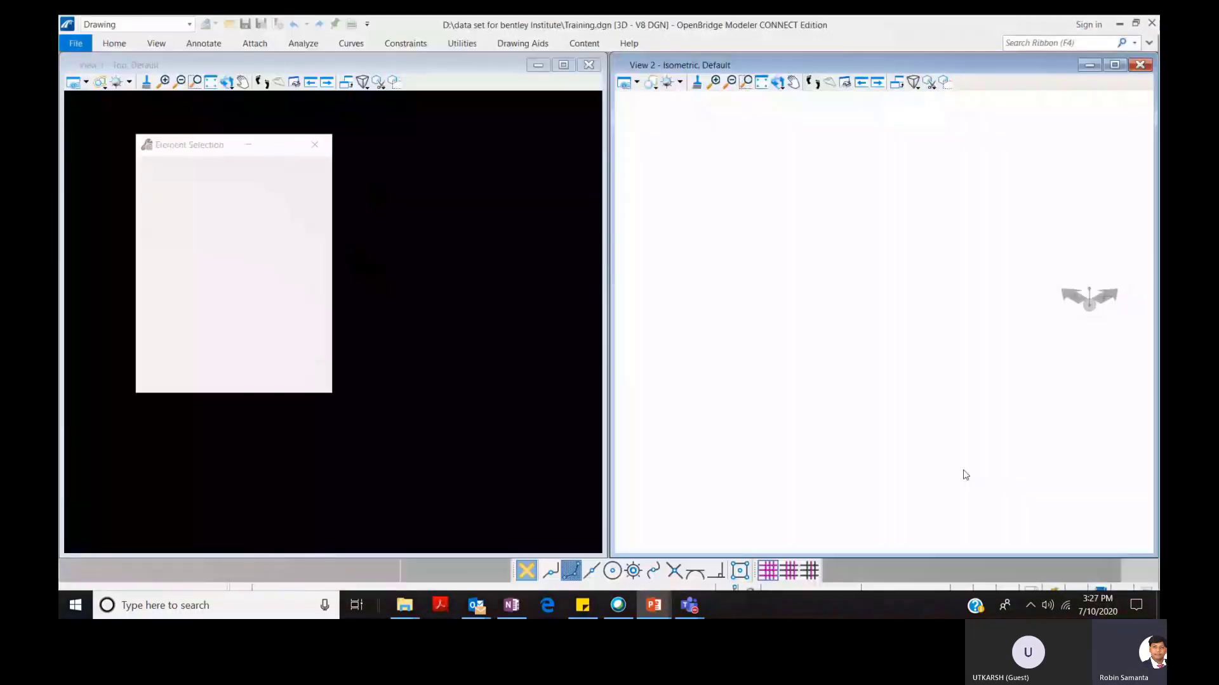
# Dismiss the Element Selection dialog, fit View 2 and change the workflow from Drawing to OpenBridge Modeler.
pyautogui.click(321, 145)
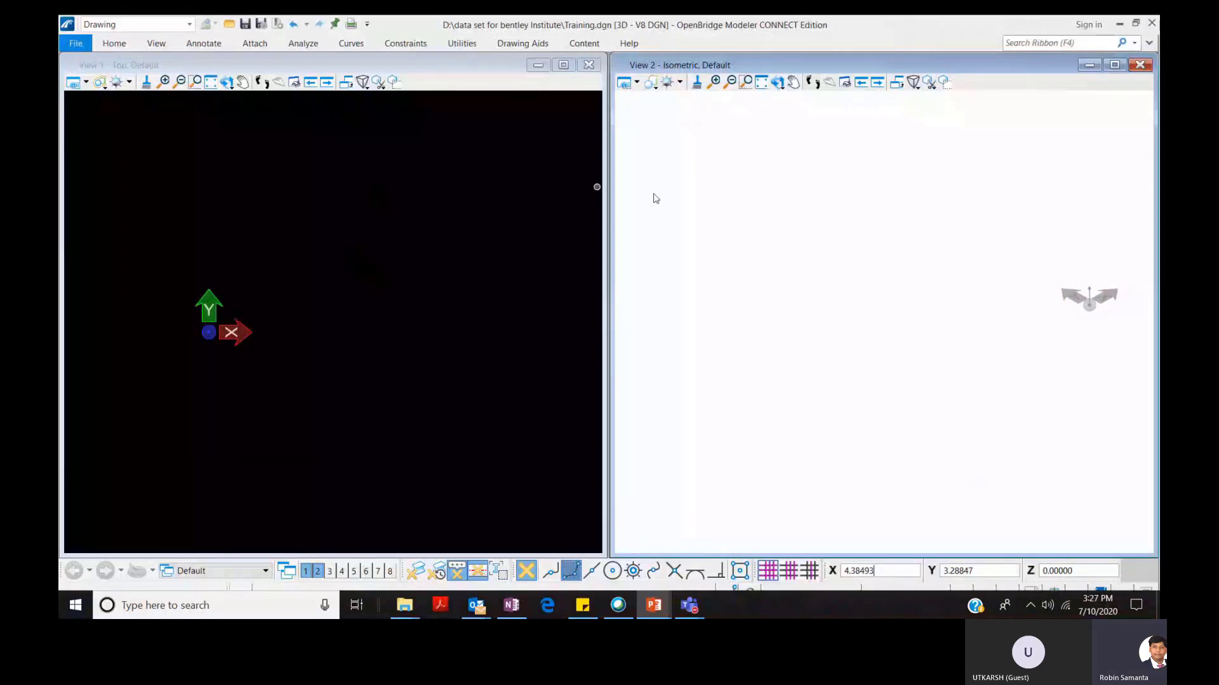
pyautogui.click(761, 82)
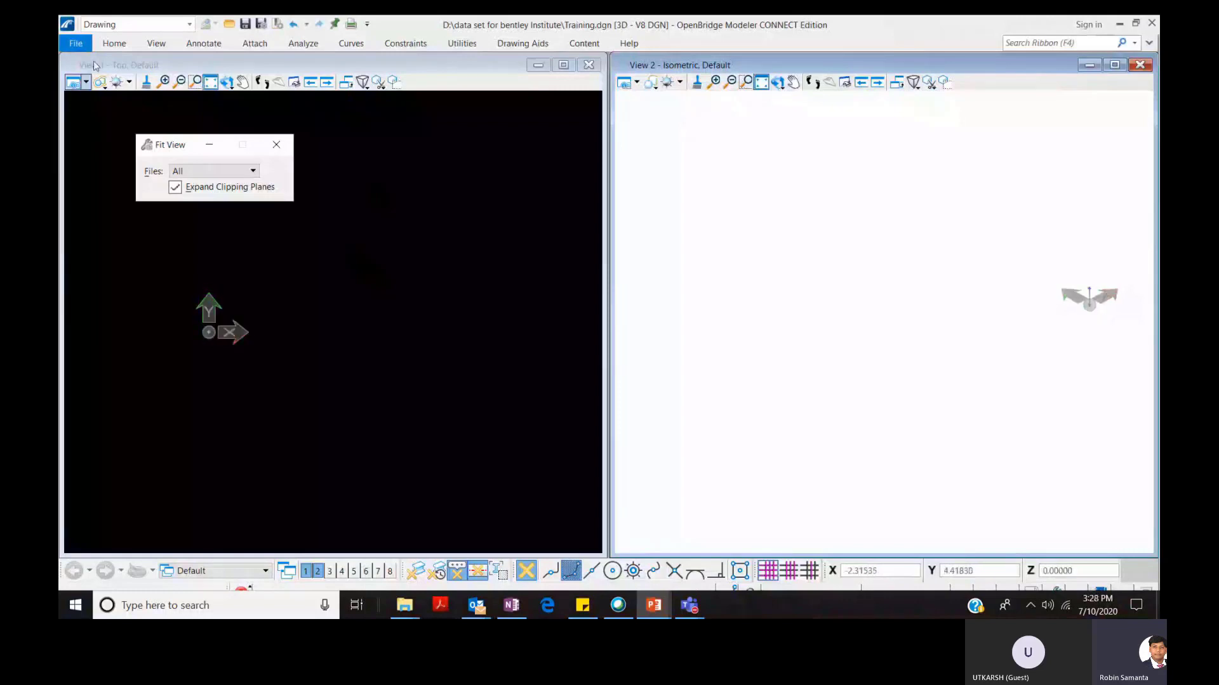
pyautogui.click(125, 25)
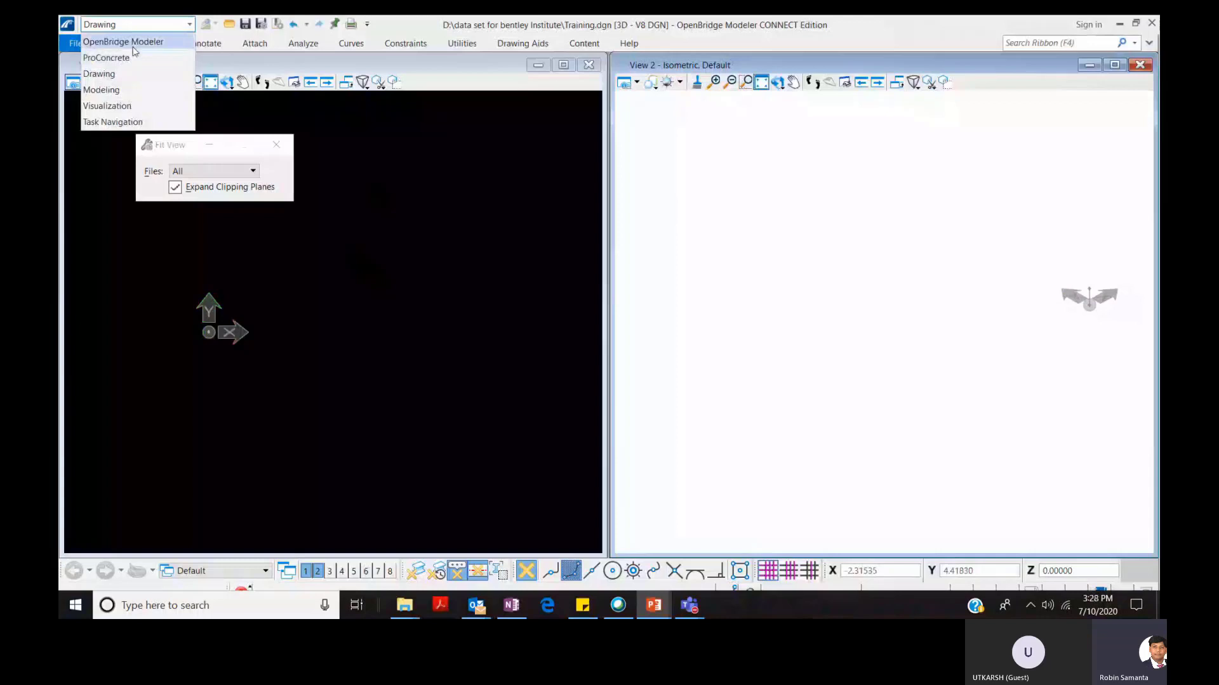
pyautogui.click(122, 42)
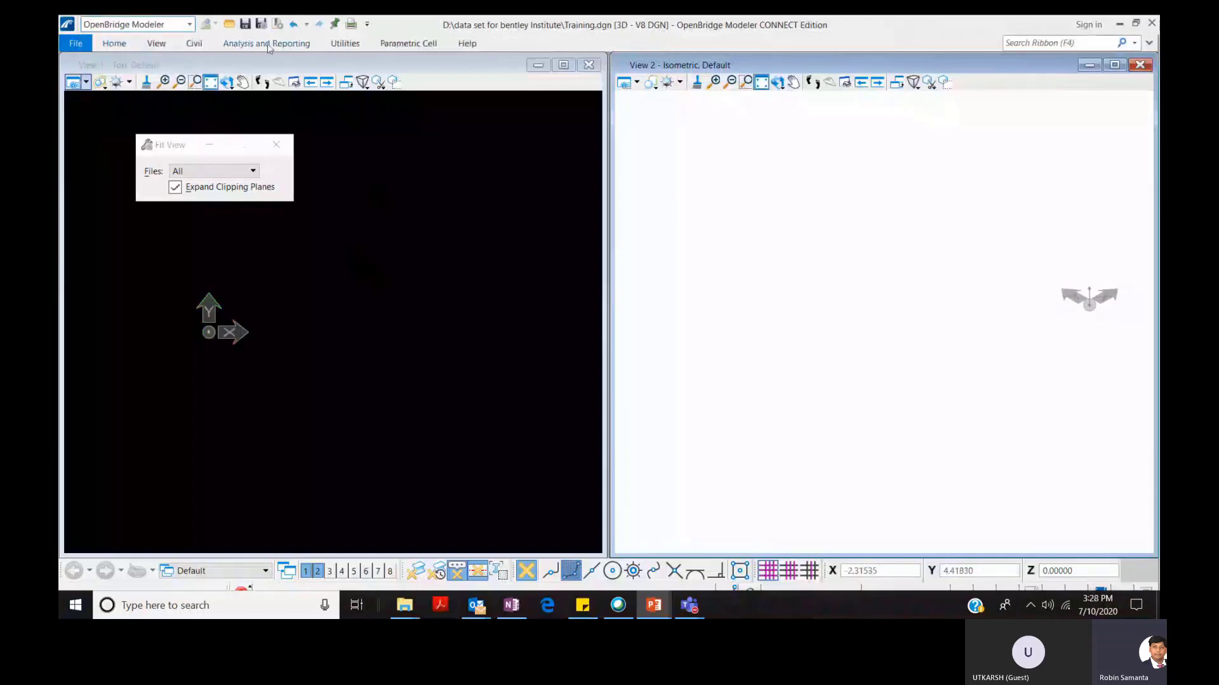
# Review the Home, View and Civil toolsets of the OpenBridge Modeler workflow.
pyautogui.click(115, 43)
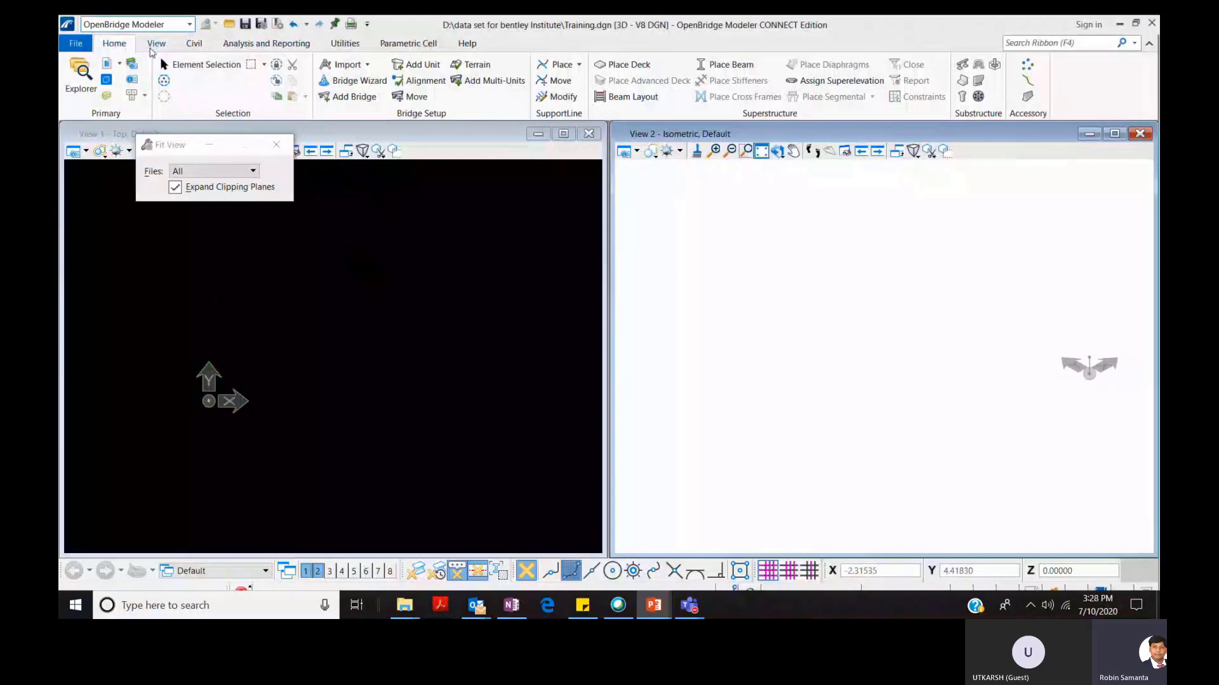
pyautogui.click(156, 43)
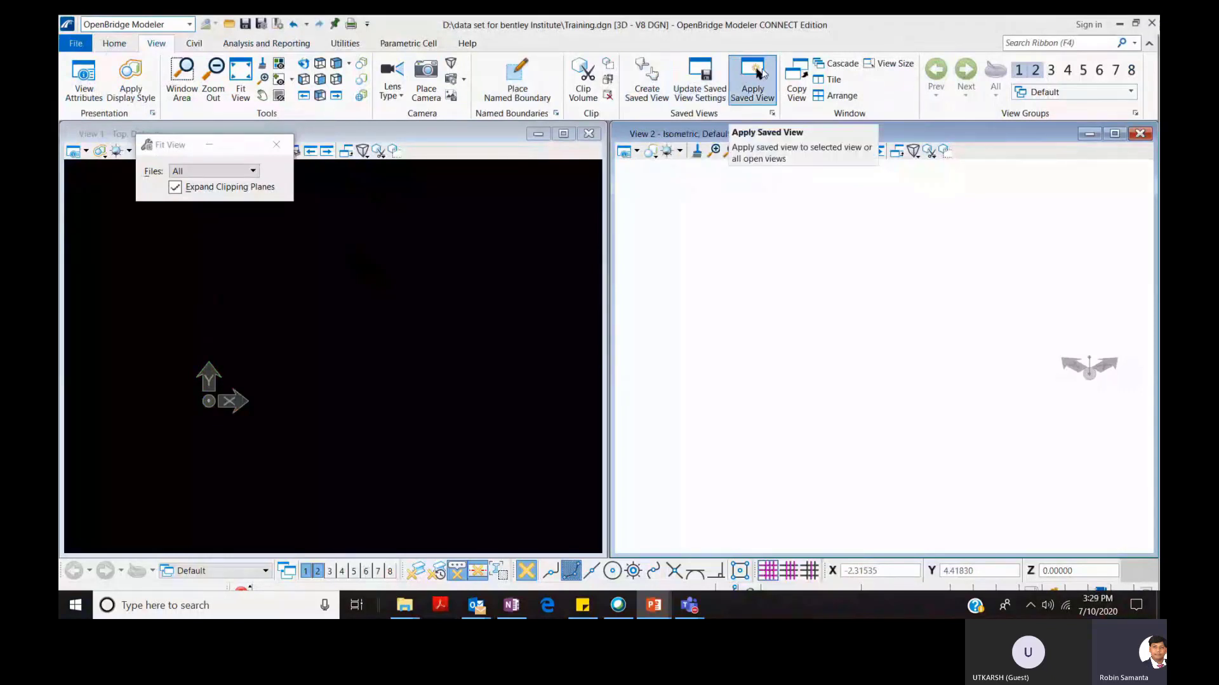
pyautogui.click(195, 43)
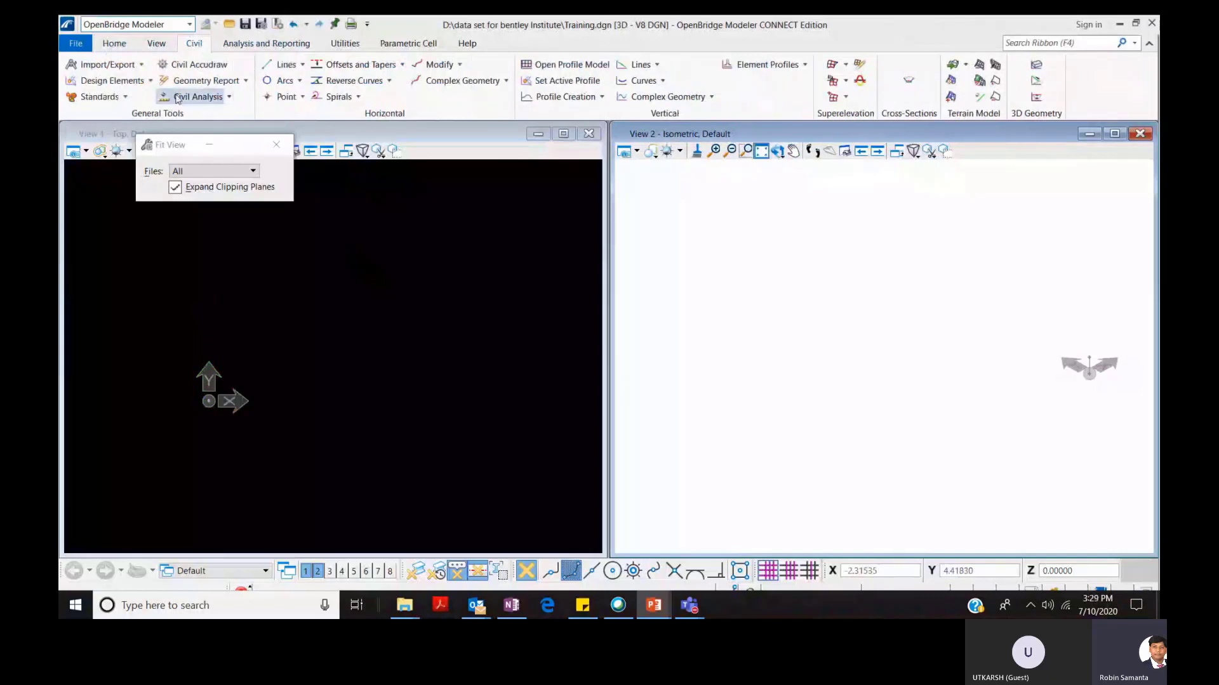
# Examine which file formats the Import Geometry command supports, and cancel without importing anything.
pyautogui.click(142, 65)
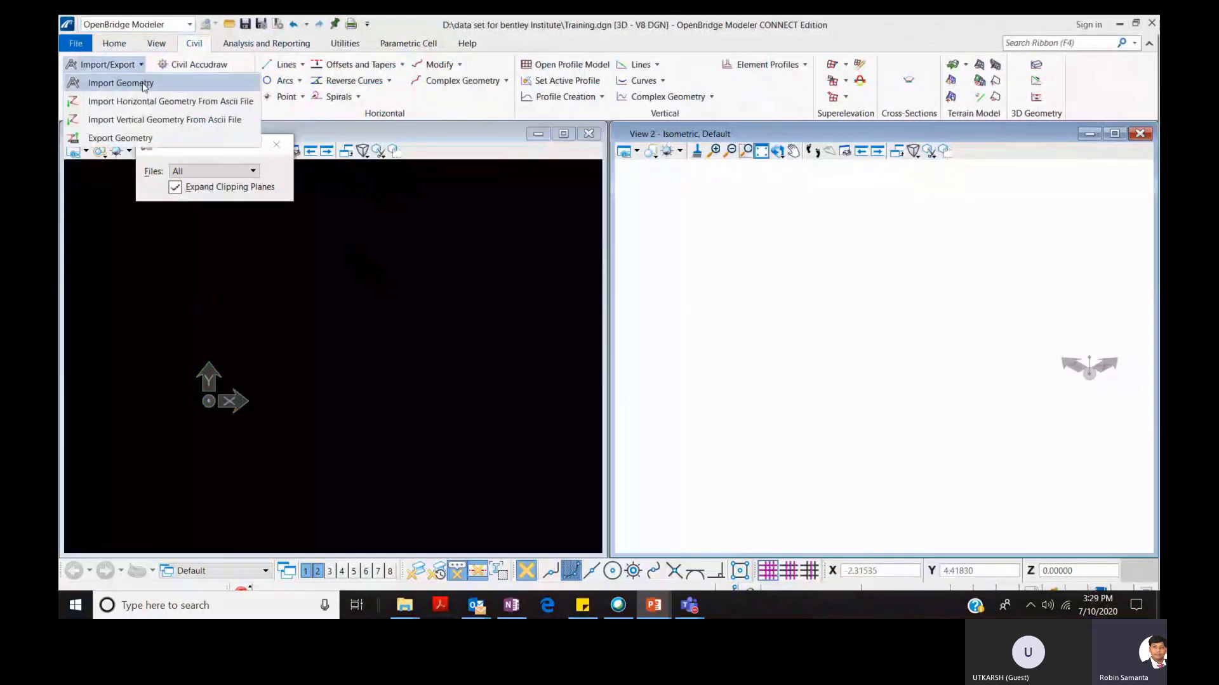
pyautogui.click(145, 86)
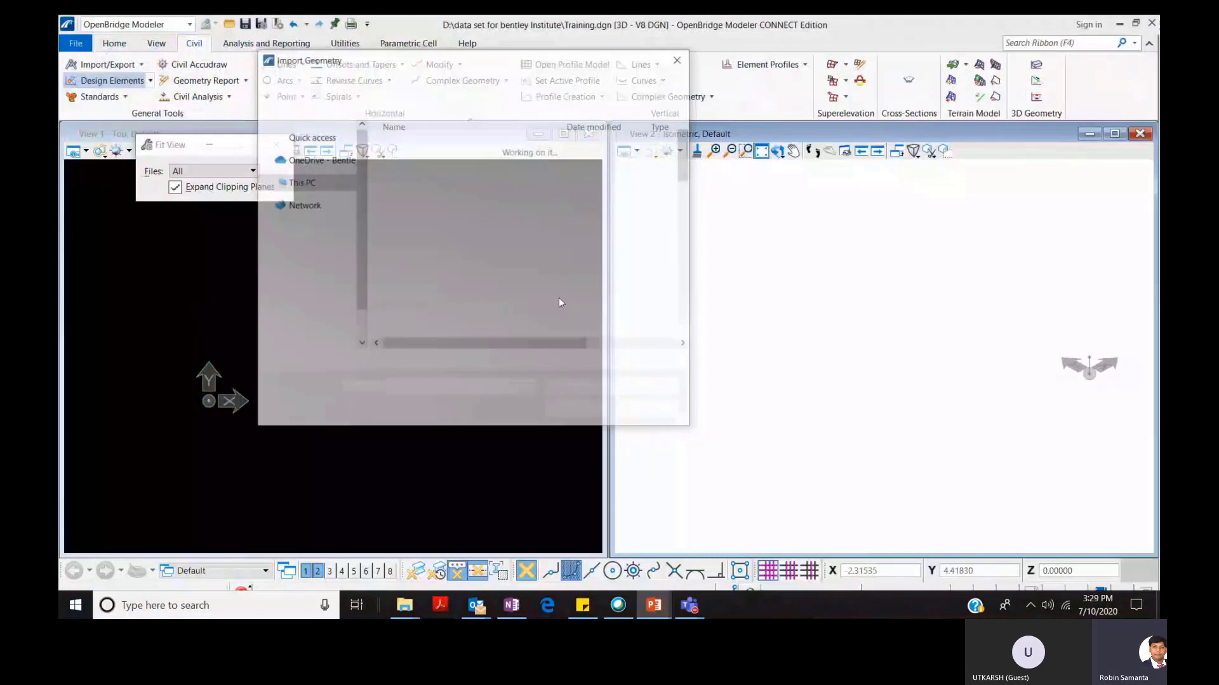
pyautogui.click(641, 389)
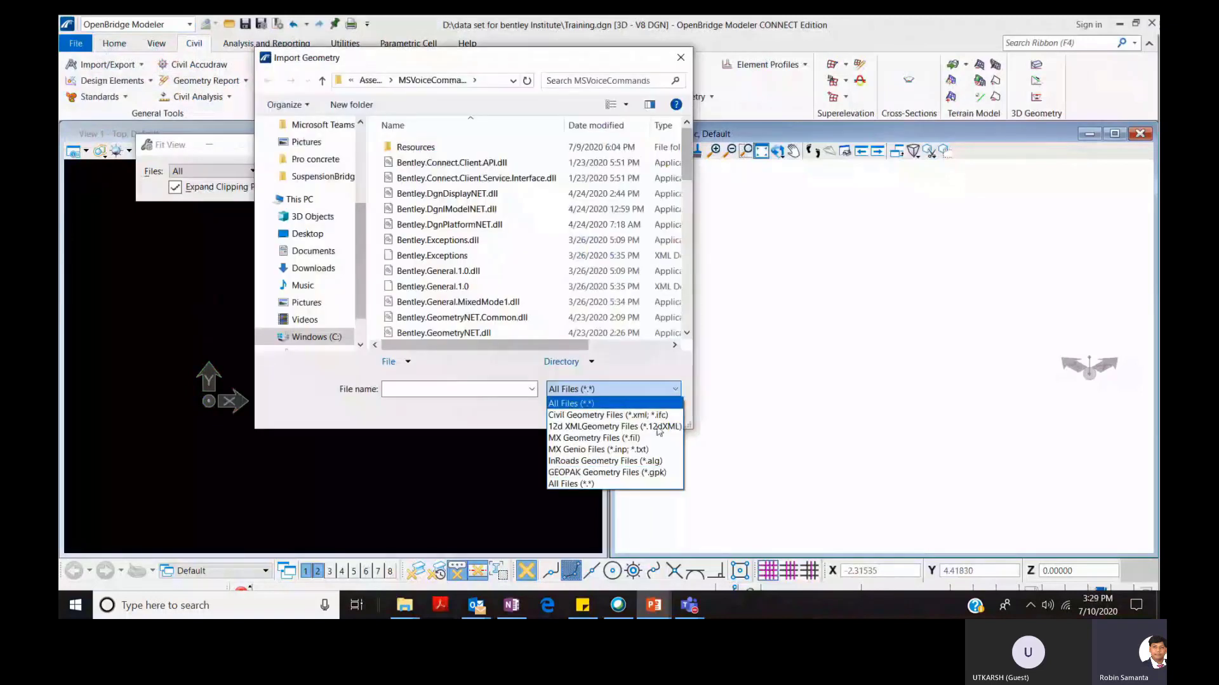
pyautogui.click(683, 66)
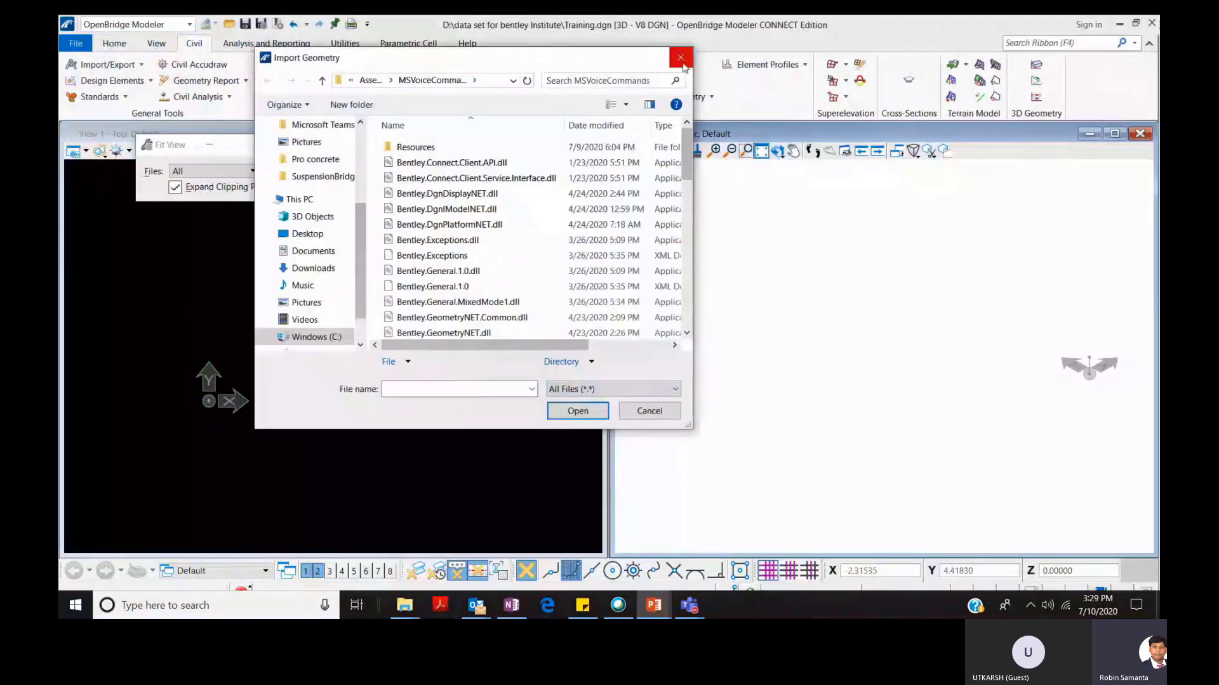
pyautogui.click(681, 59)
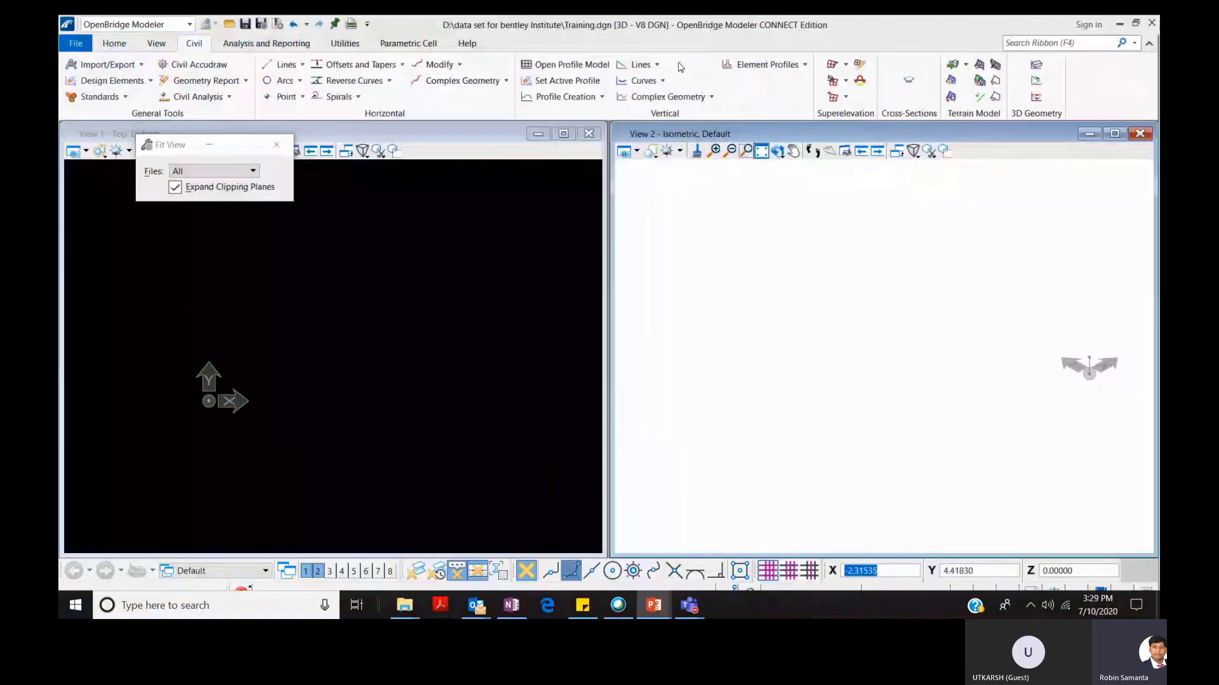
# Examine the Civil general tools for design elements, standards, civil analysis and geometry reports.
pyautogui.click(149, 81)
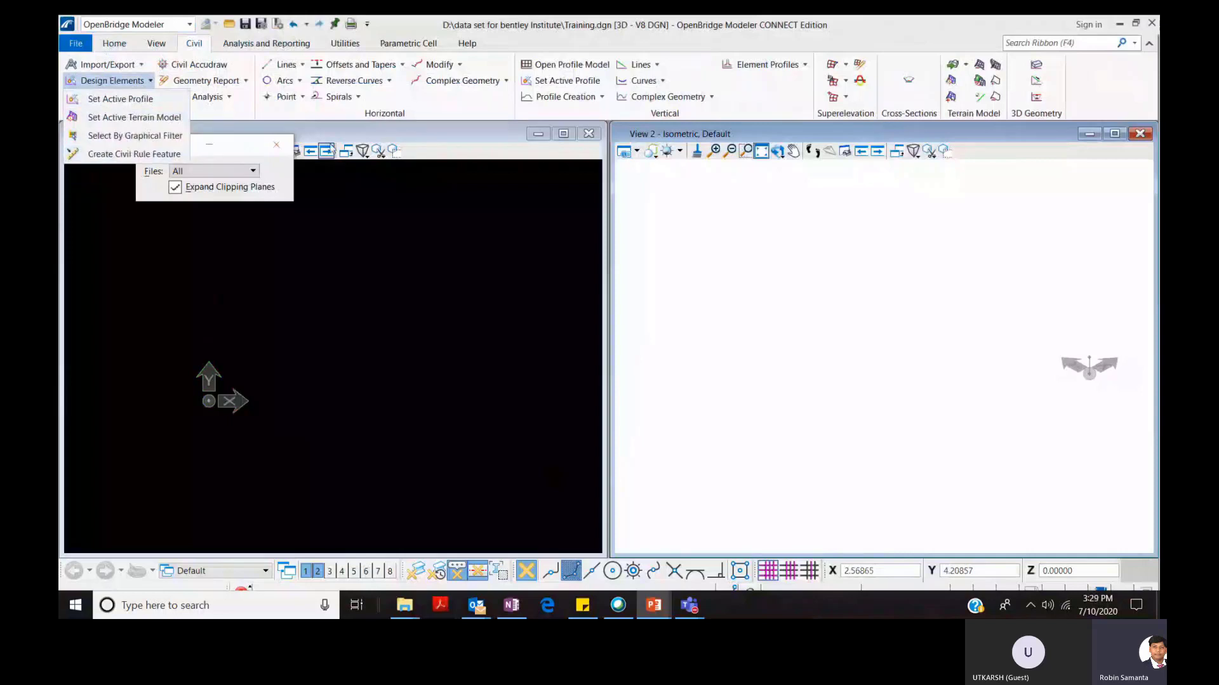
pyautogui.click(322, 113)
pyautogui.click(125, 96)
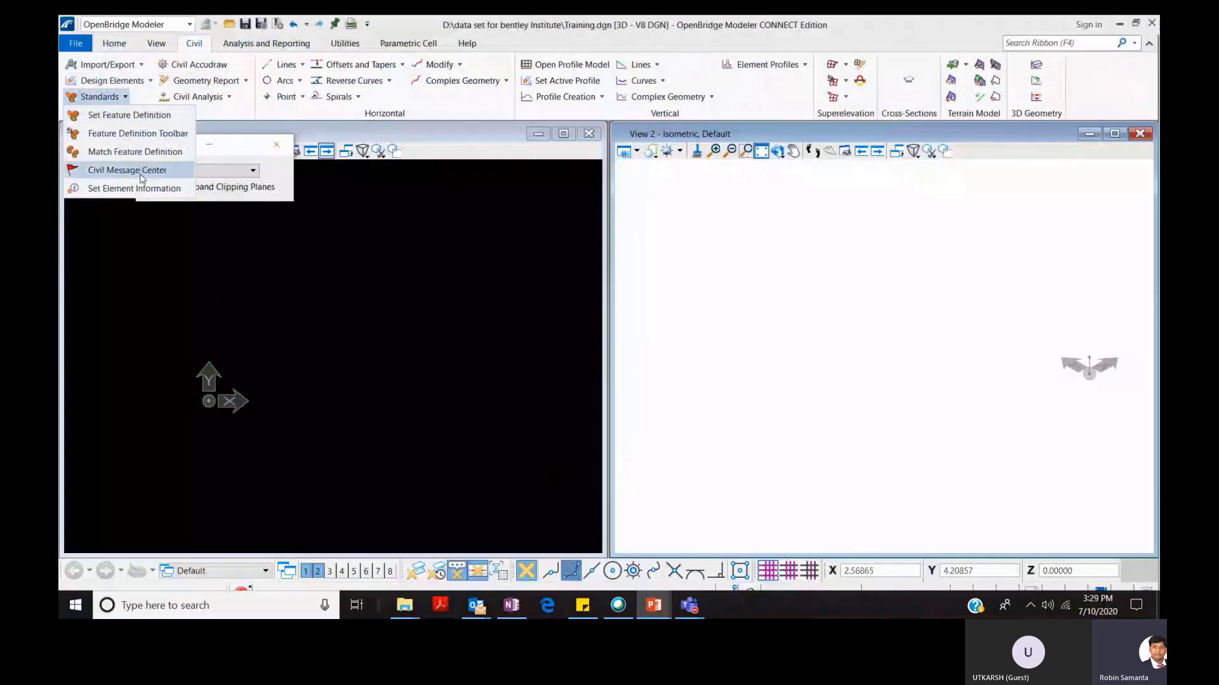
pyautogui.click(231, 106)
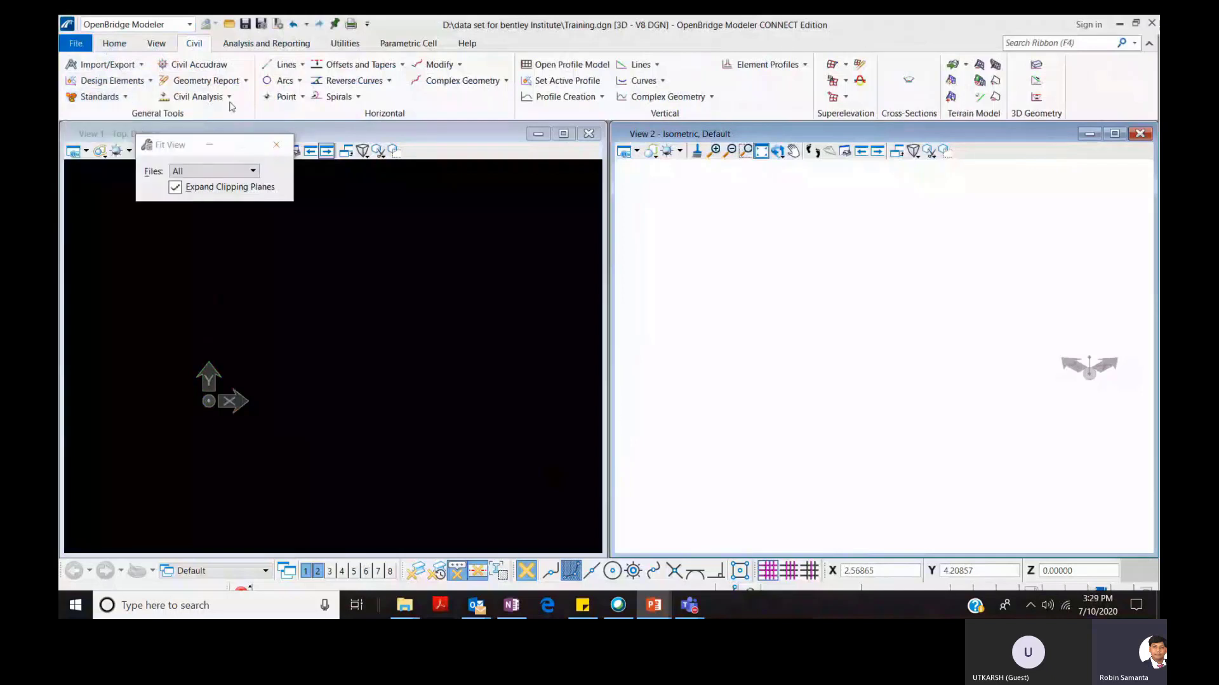
pyautogui.click(228, 97)
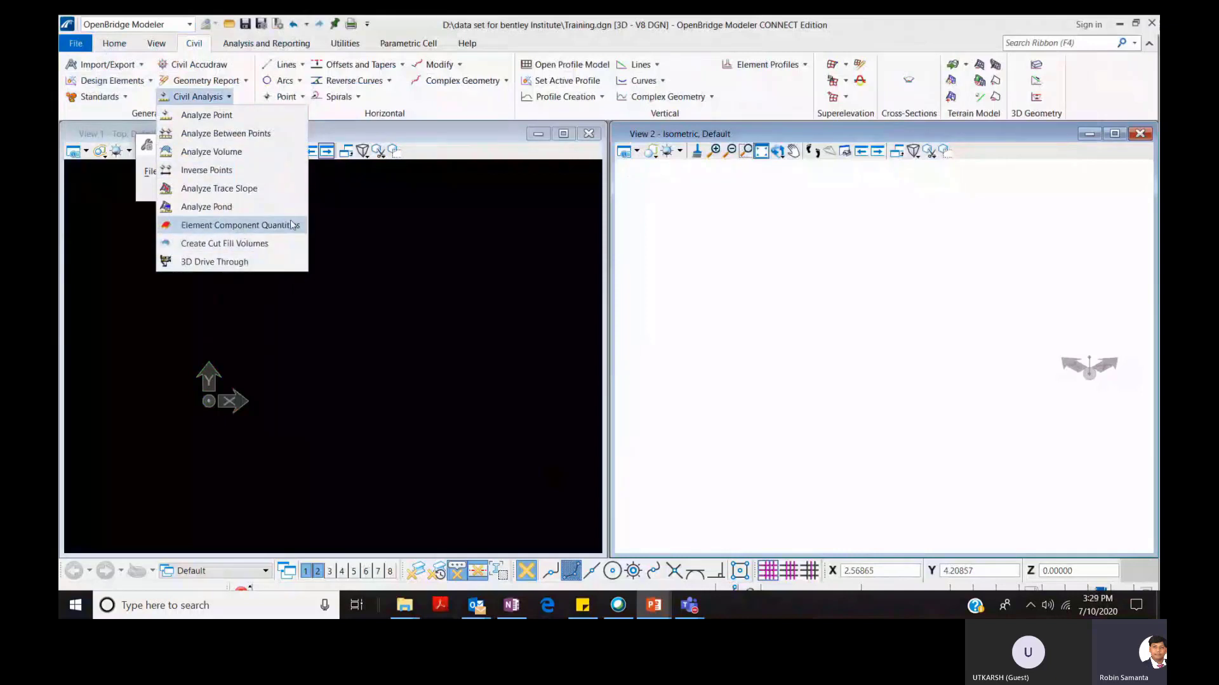
pyautogui.click(245, 82)
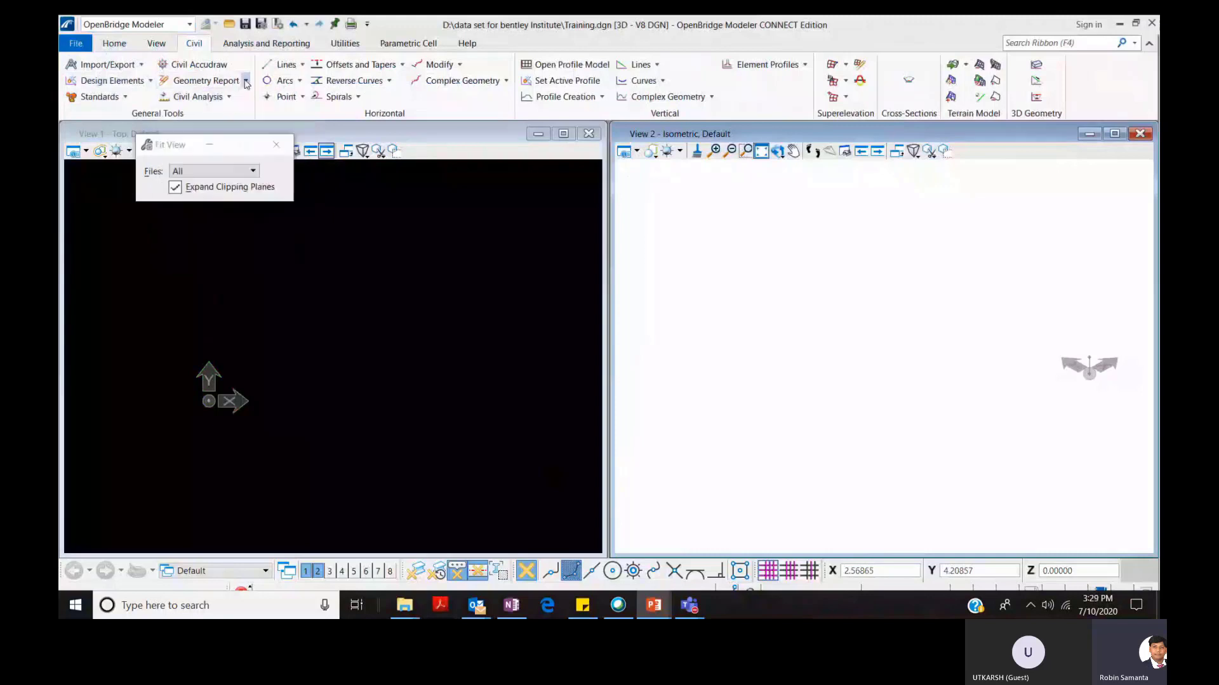
pyautogui.click(246, 83)
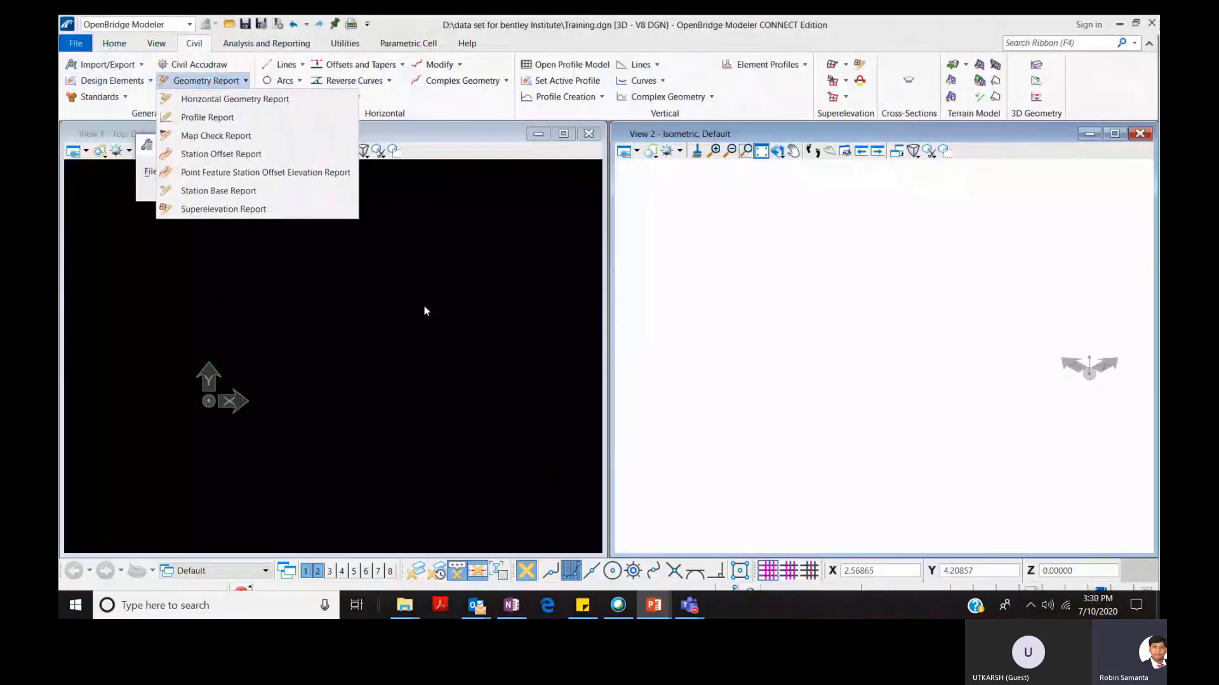
pyautogui.click(488, 116)
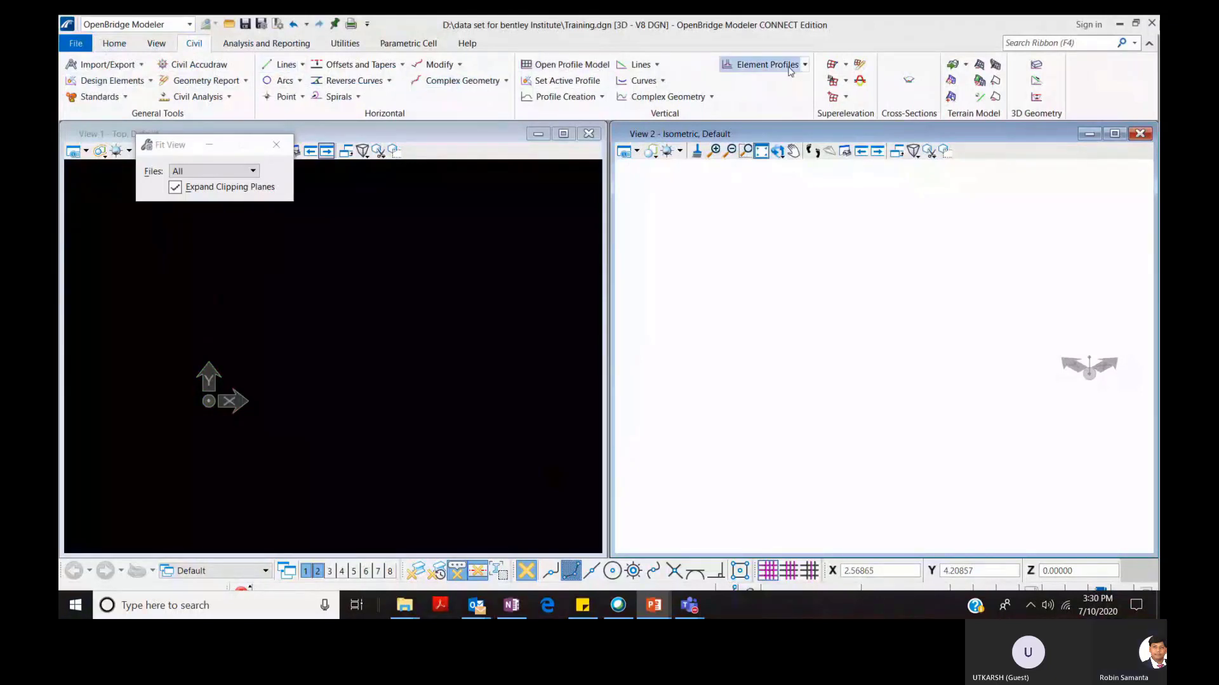
# Review the bridge reporting tools and the LEAP Bridge and RM Bridge interoperability options, and close the Fit View and Element Selection dialogs.
pyautogui.click(256, 44)
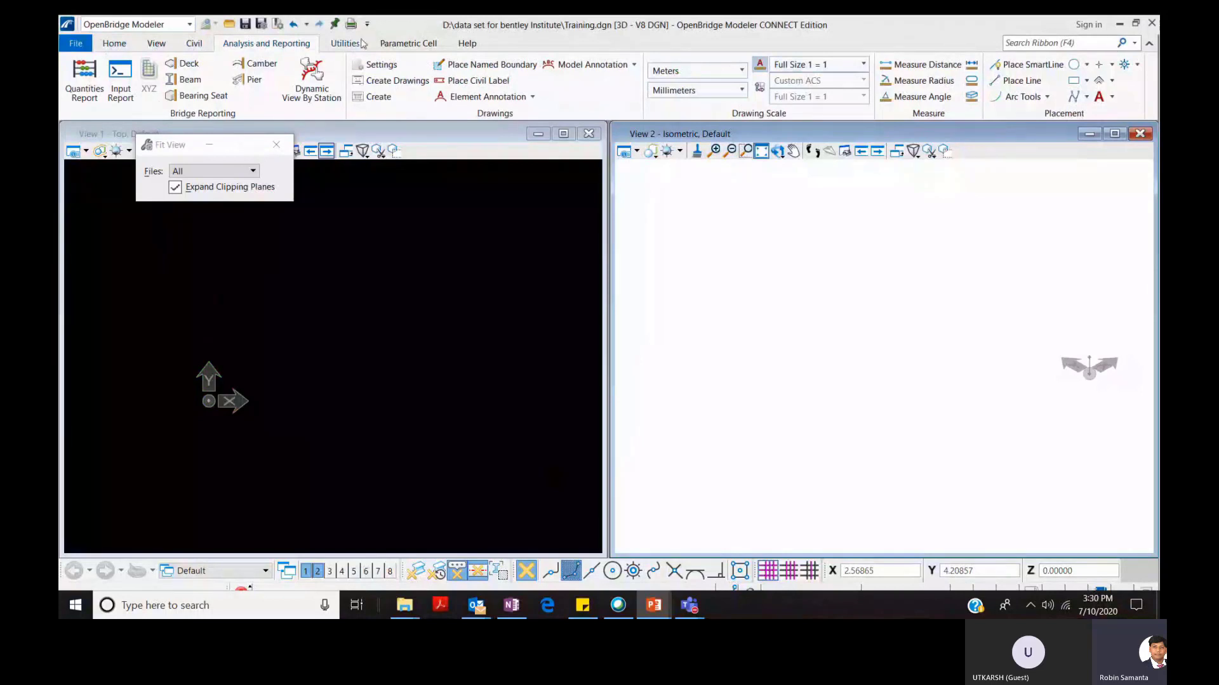
pyautogui.click(361, 43)
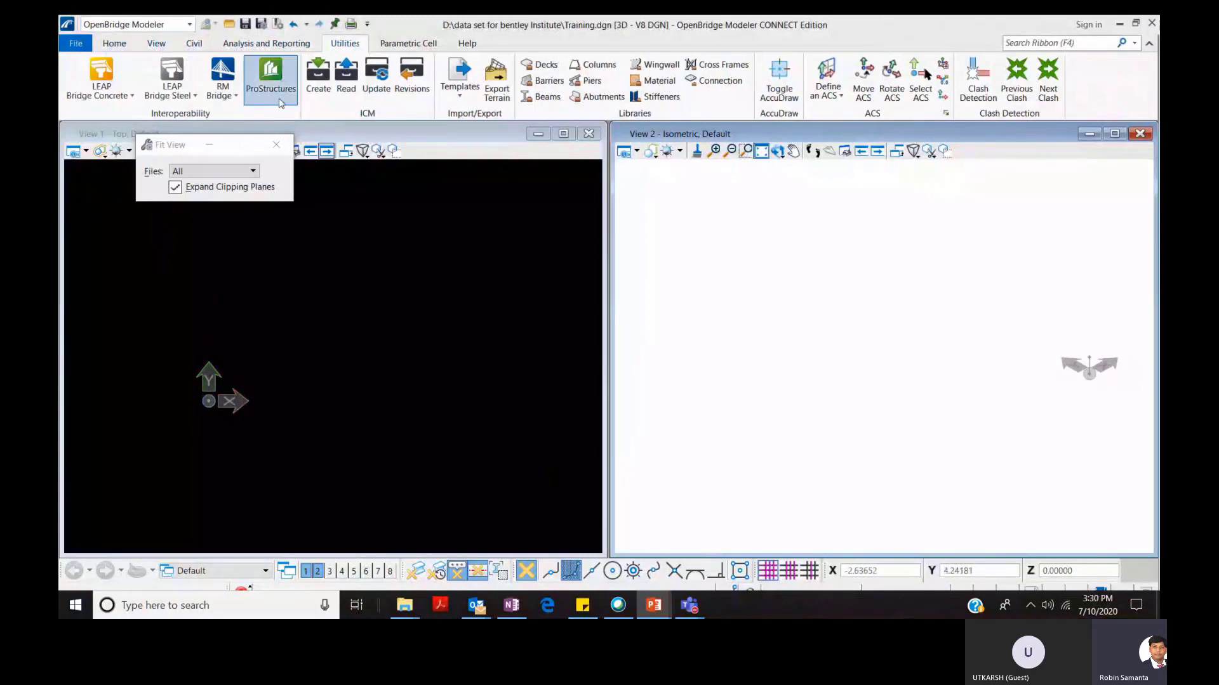
pyautogui.click(105, 94)
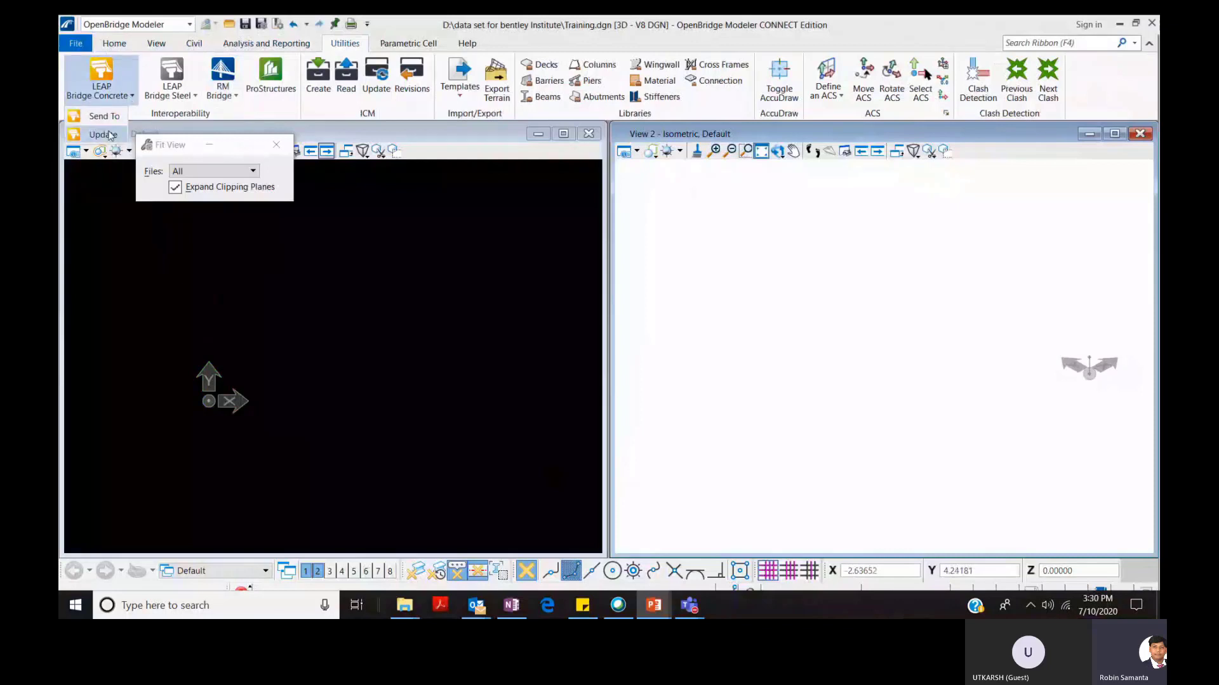
pyautogui.click(192, 98)
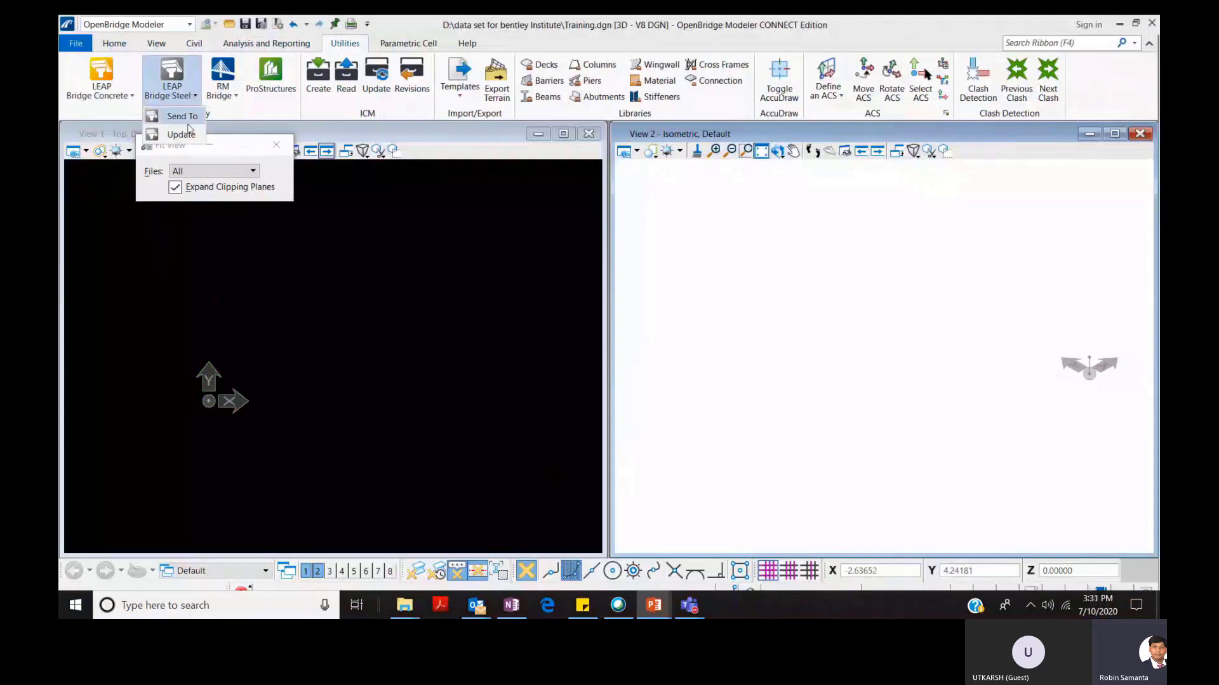
pyautogui.click(233, 98)
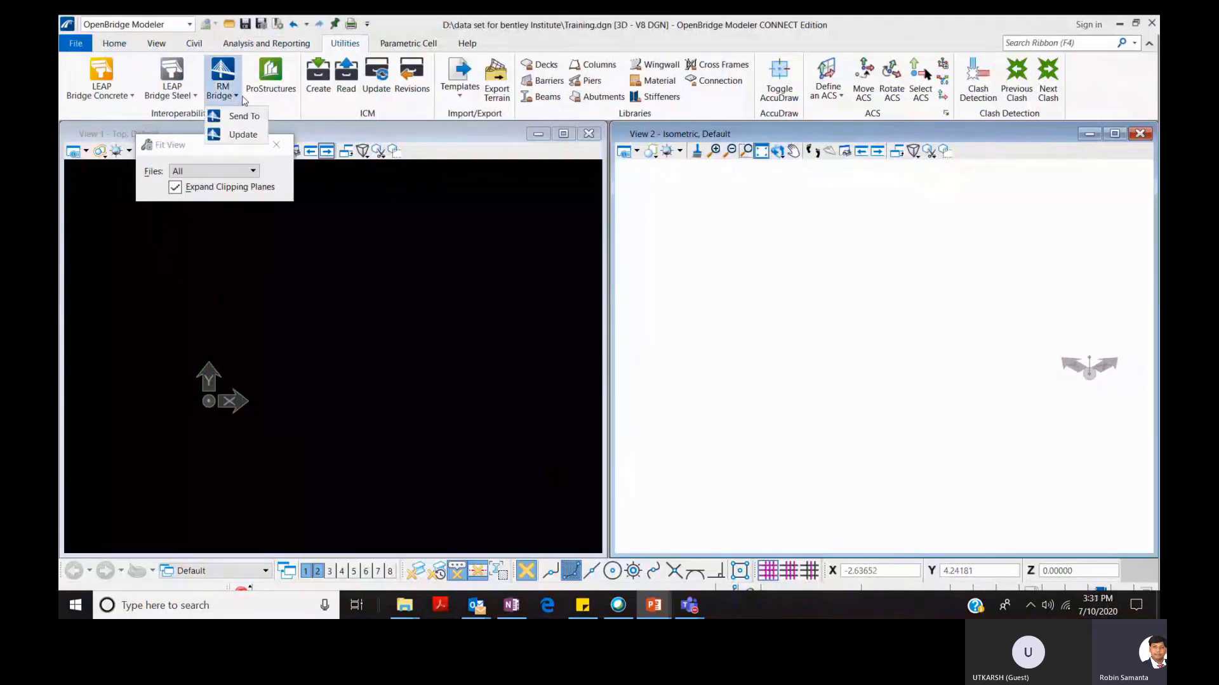
pyautogui.click(276, 145)
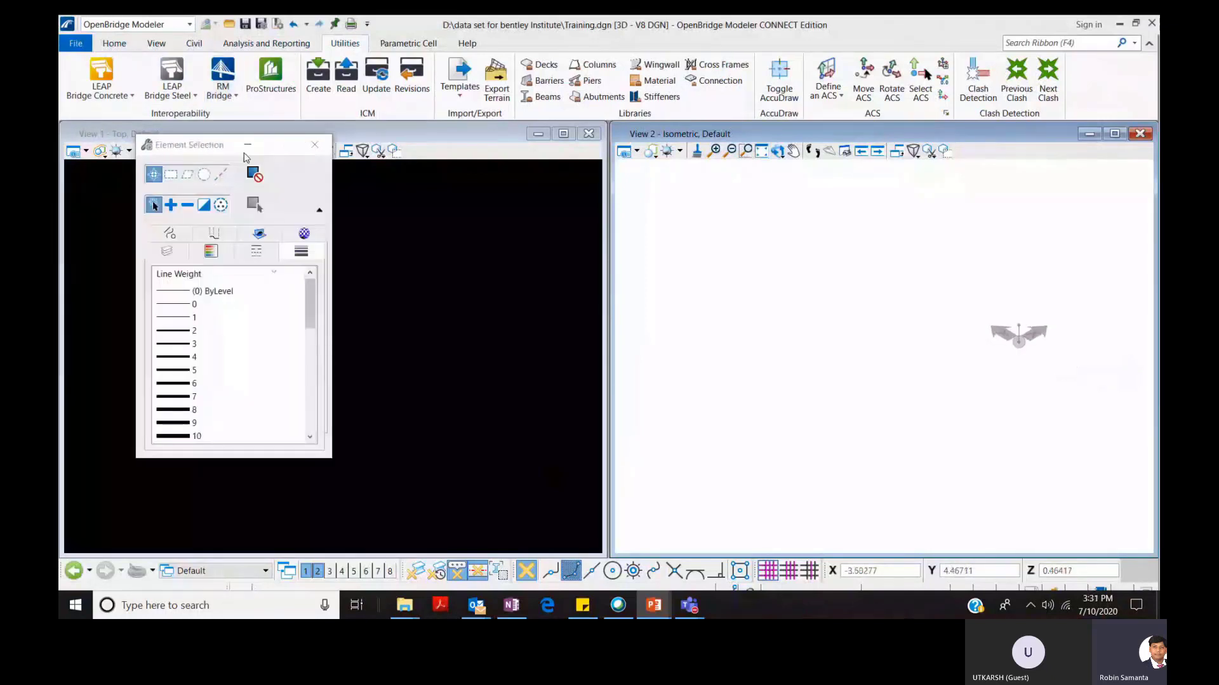
pyautogui.click(315, 147)
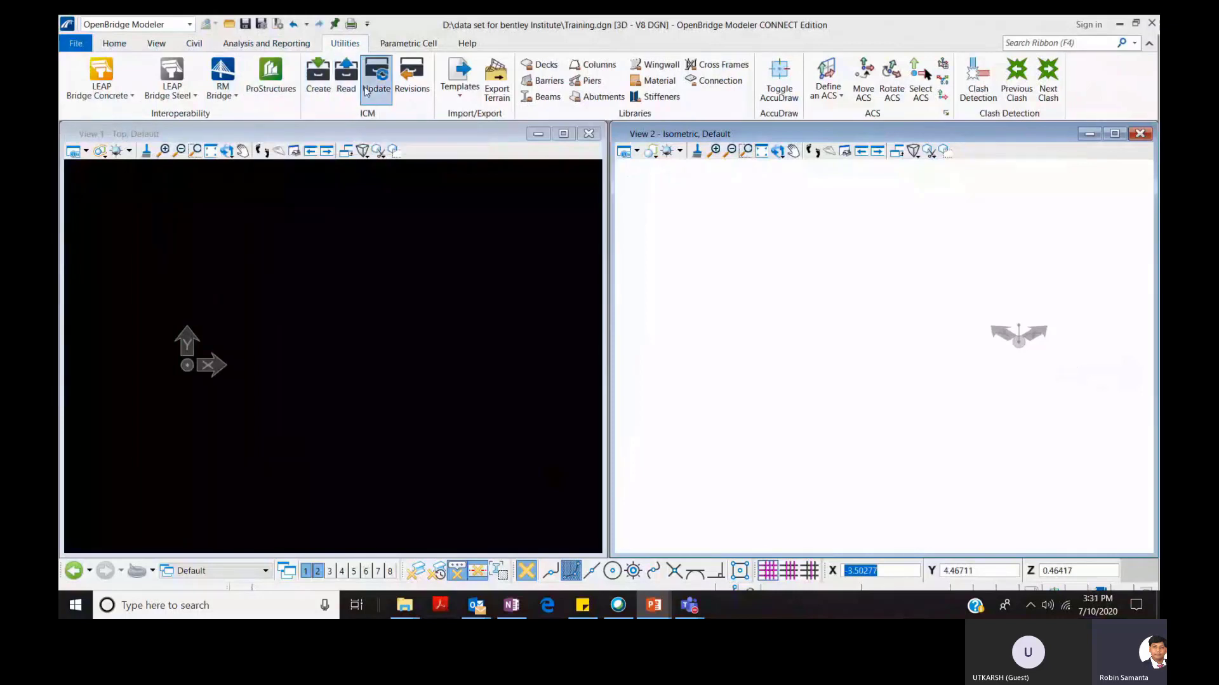
# Examine the superstructure template categories available for export, expand Barriers, and close the dialog without exporting.
pyautogui.click(459, 82)
pyautogui.moveTo(483, 127)
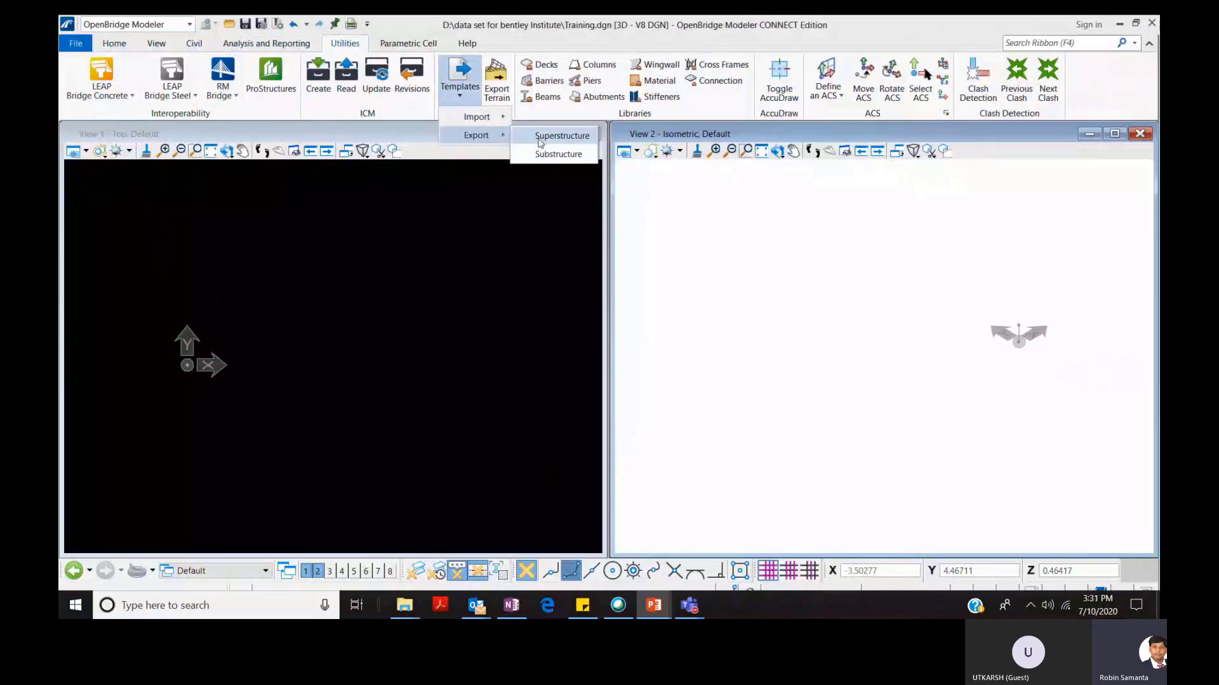
pyautogui.click(540, 137)
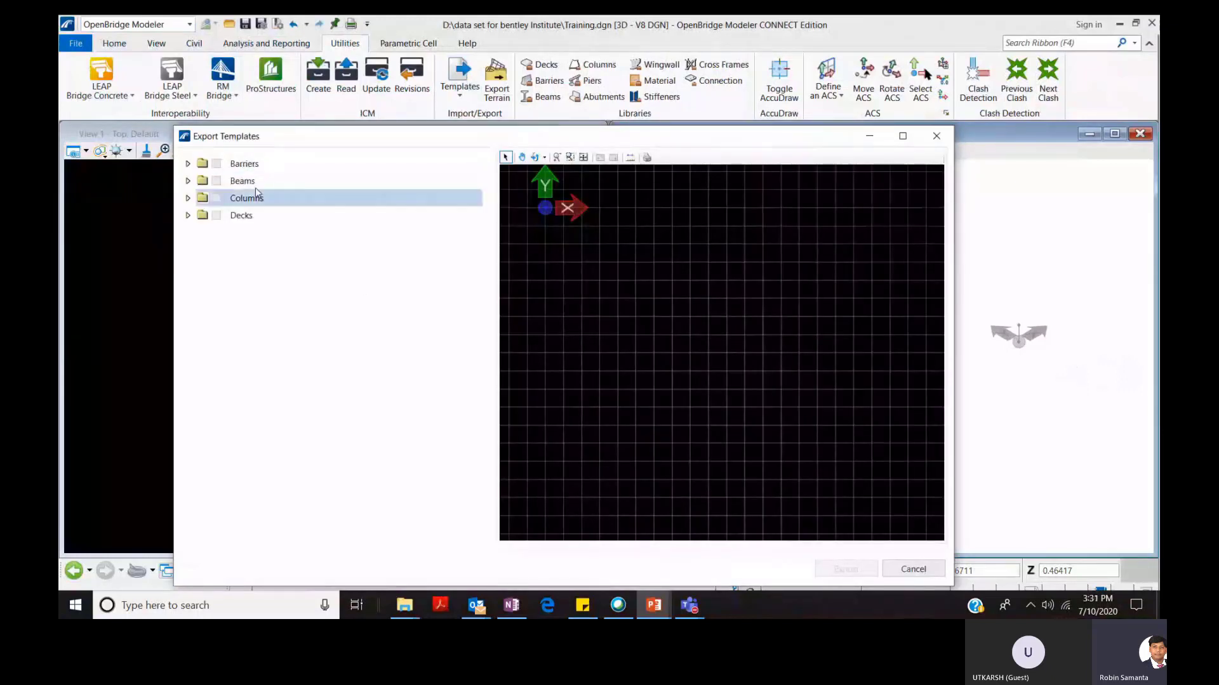
pyautogui.click(187, 165)
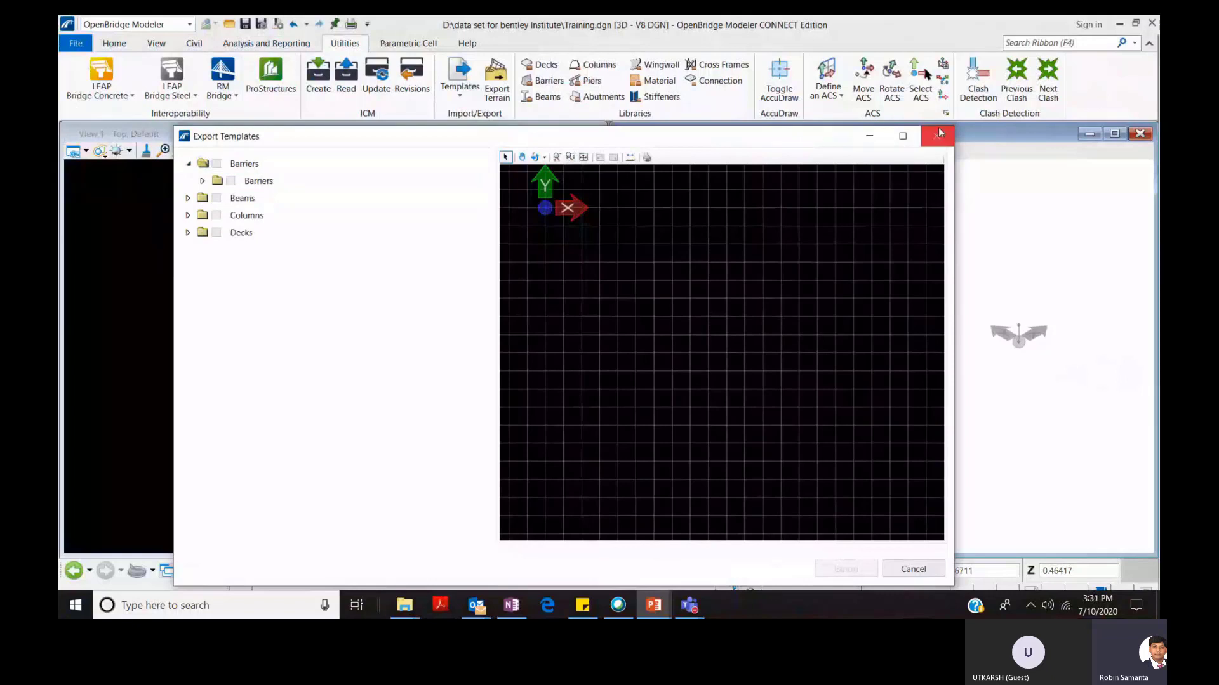
pyautogui.click(940, 133)
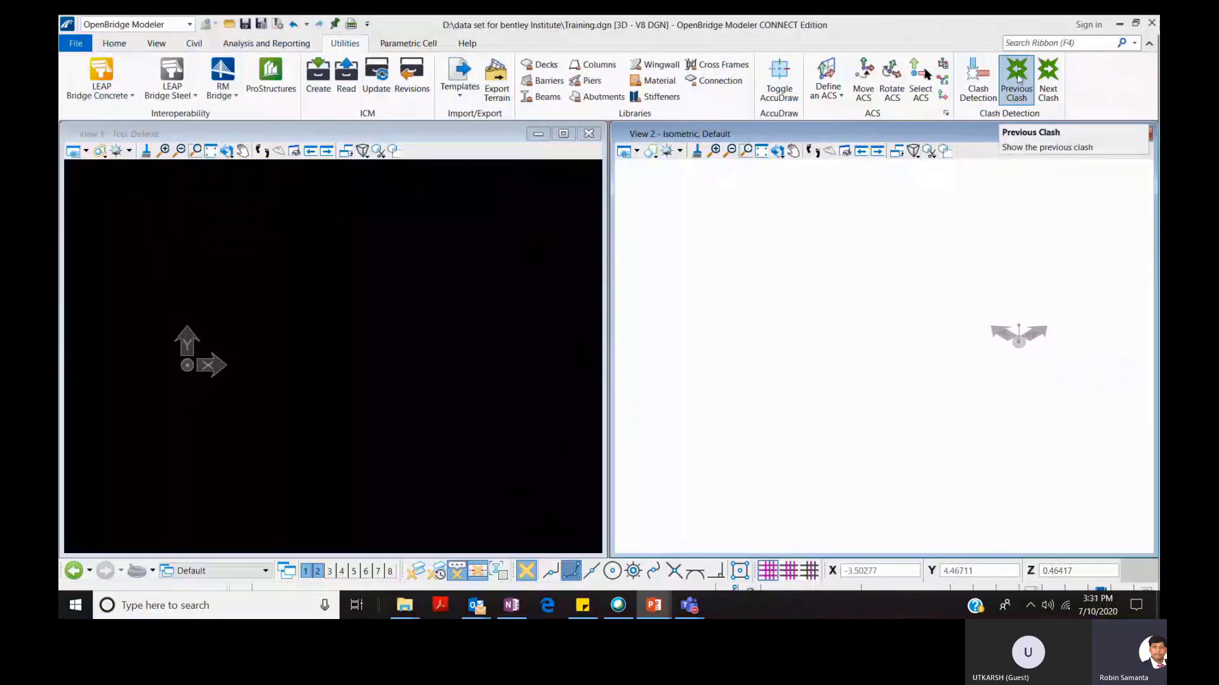
# Look over the Clash Detection, Parametric Cell and Help tools, and return to the OpenBridge Modeler Home tools.
pyautogui.click(1020, 95)
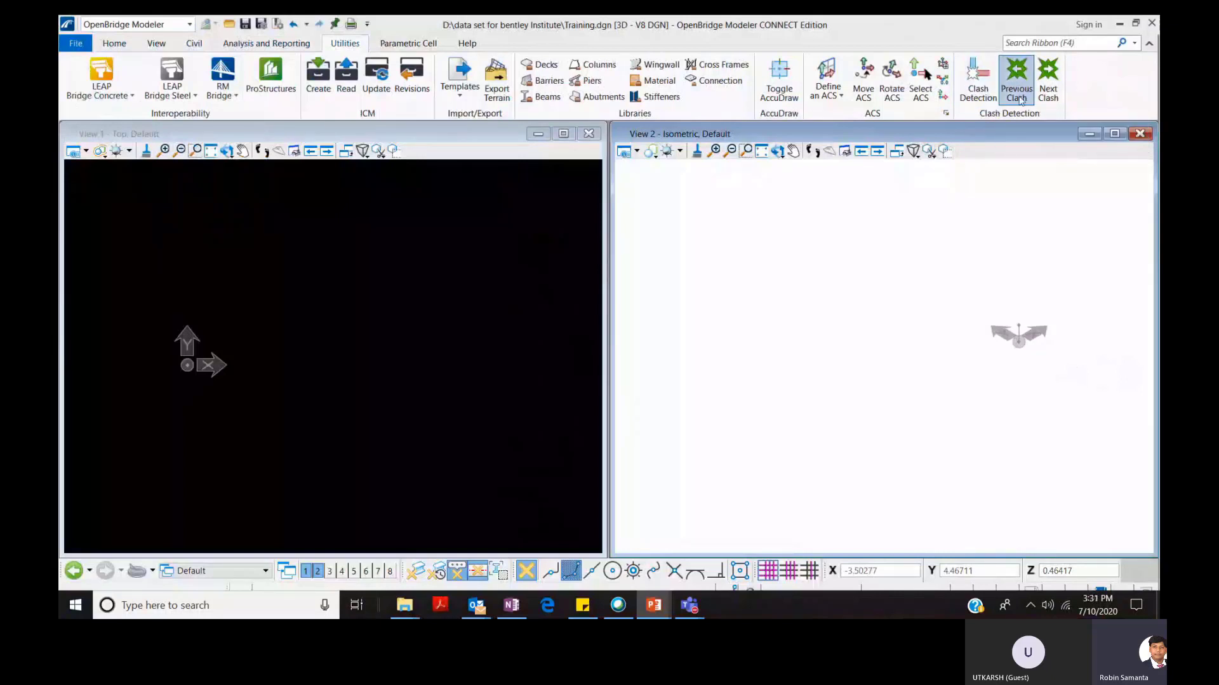
pyautogui.click(429, 45)
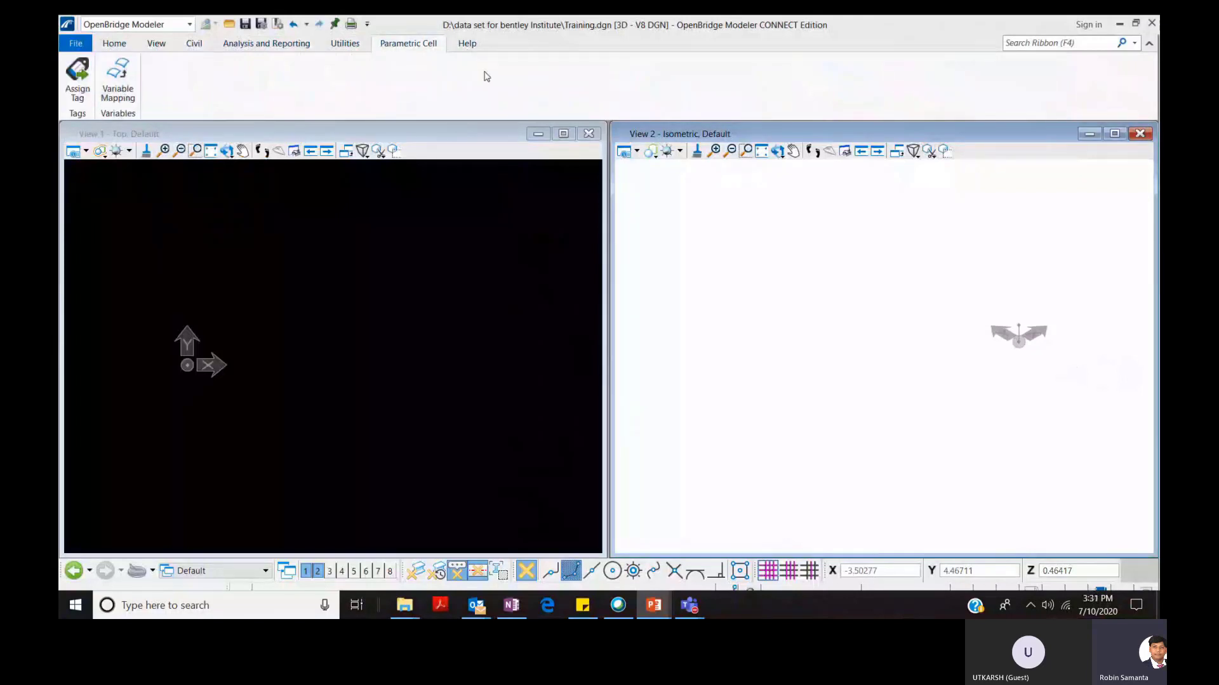
pyautogui.click(468, 44)
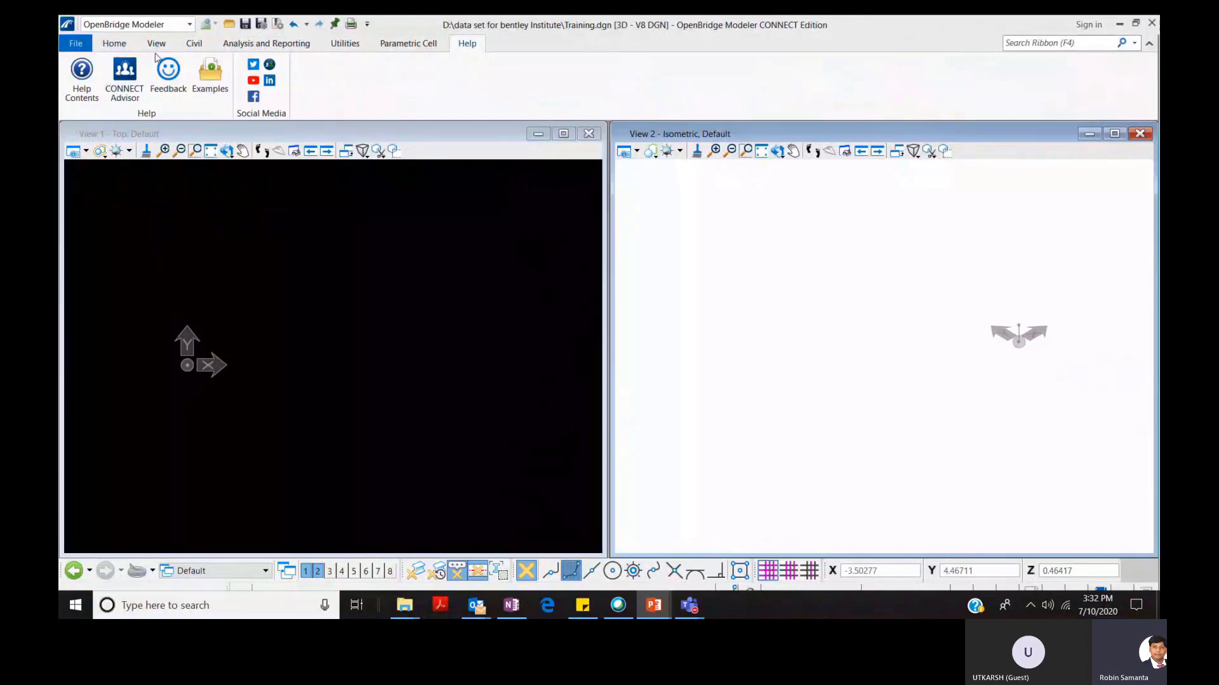
pyautogui.click(122, 48)
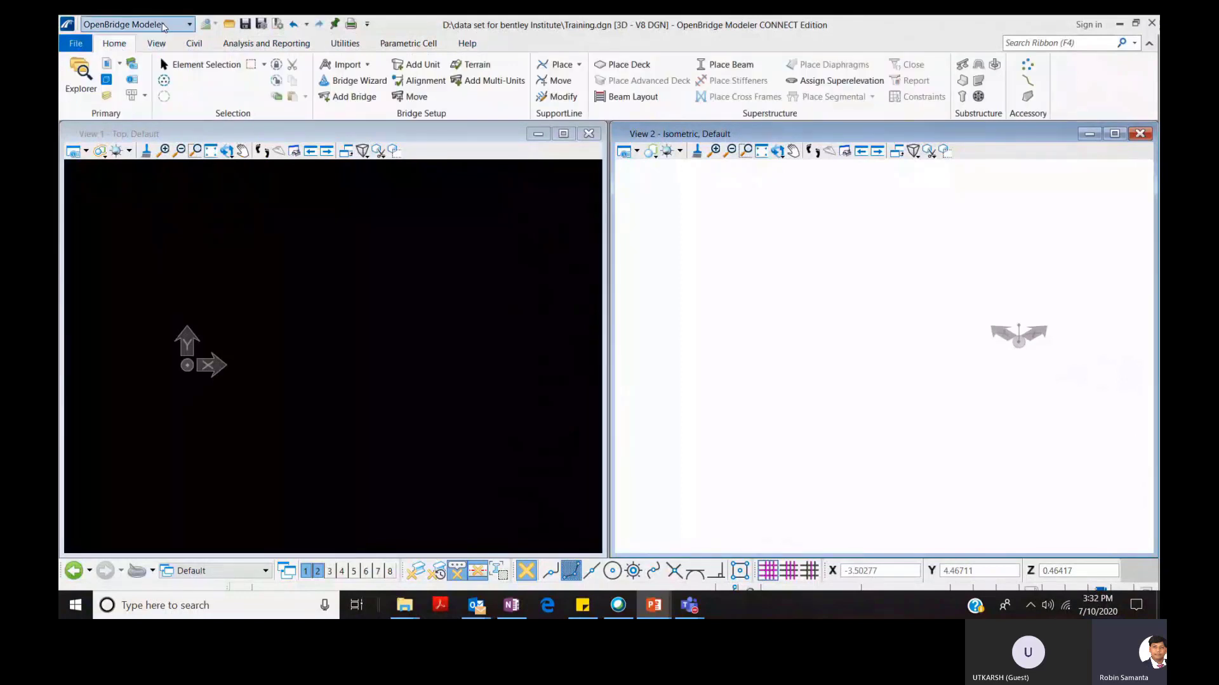
# Switch the workflow to ProConcrete and review its rebar modification and rebar placement tools.
pyautogui.click(159, 24)
pyautogui.click(159, 59)
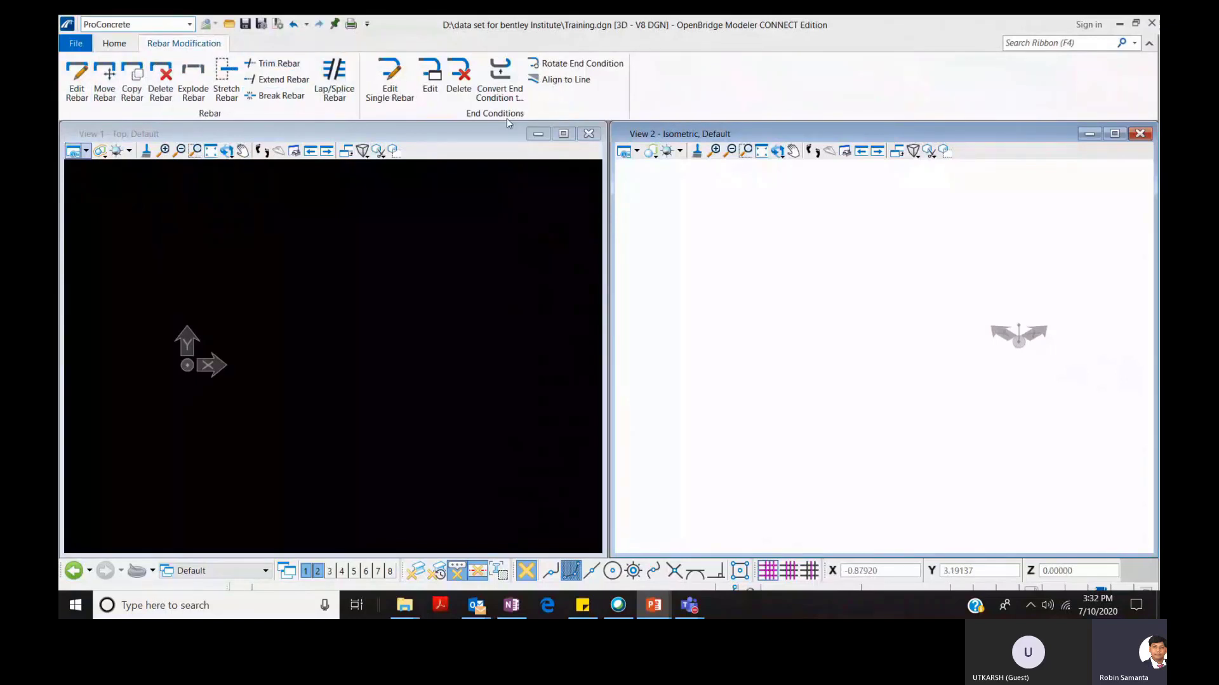
pyautogui.click(120, 47)
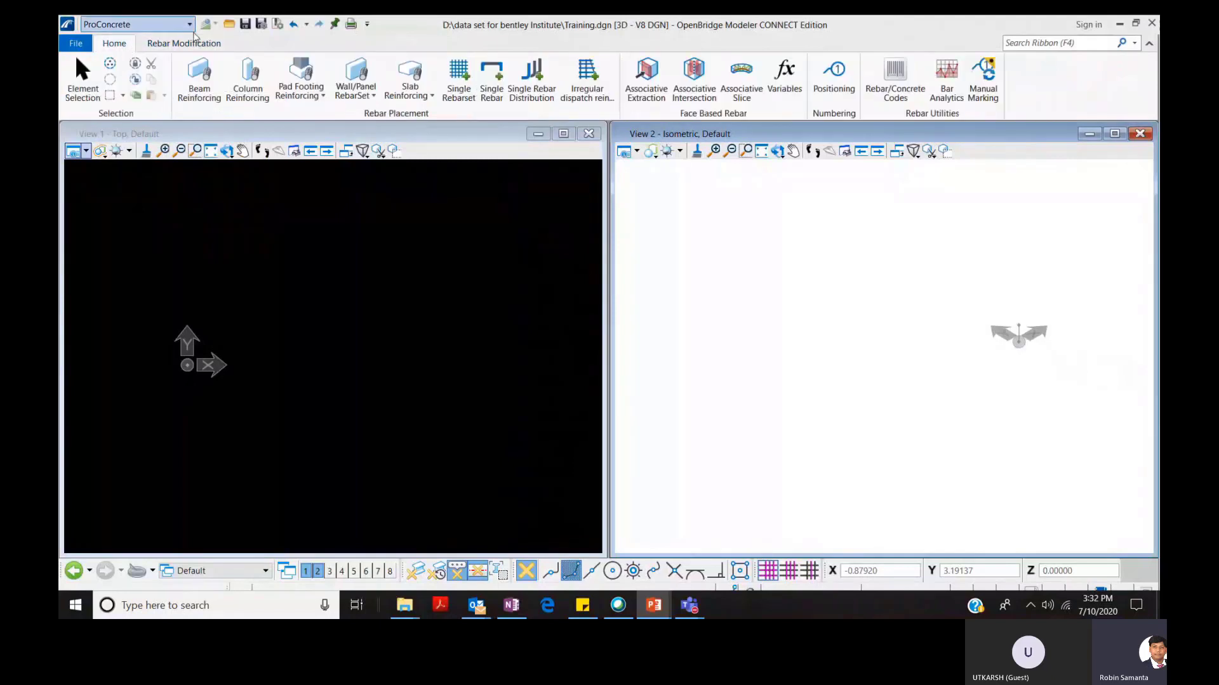
pyautogui.click(248, 80)
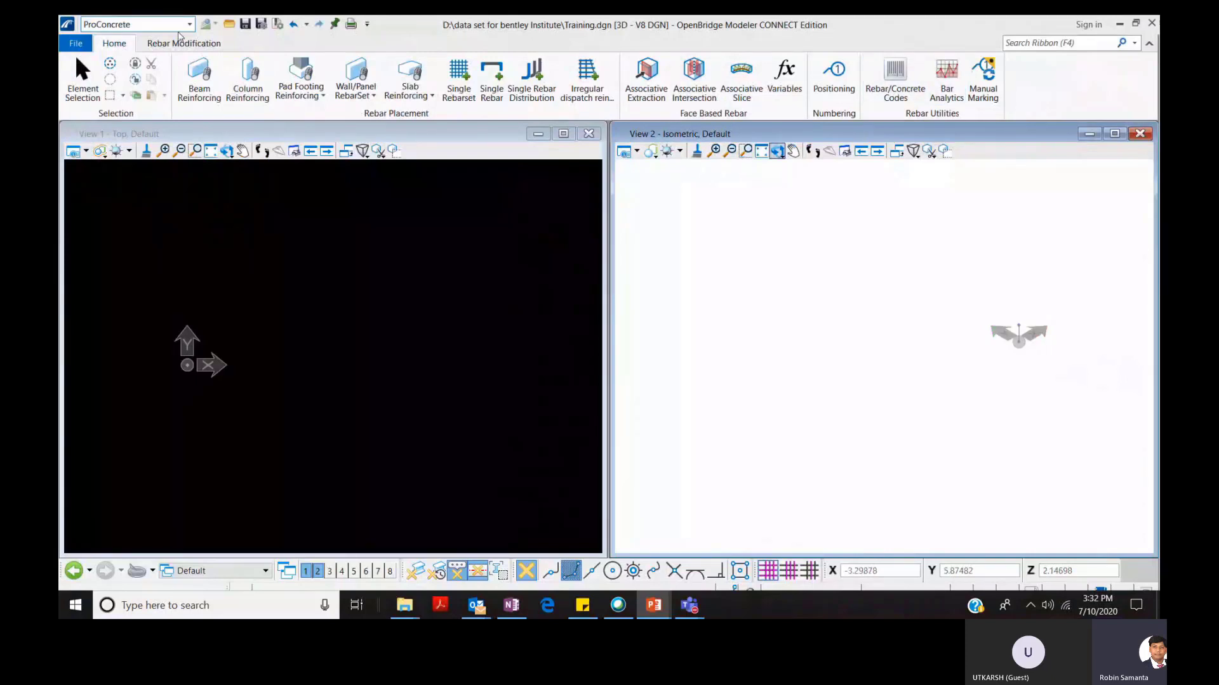
# Switch the workflow to Drawing and review its toolsets from View and Annotate through Constraints, Utilities, Drawing Aids and Content.
pyautogui.click(185, 24)
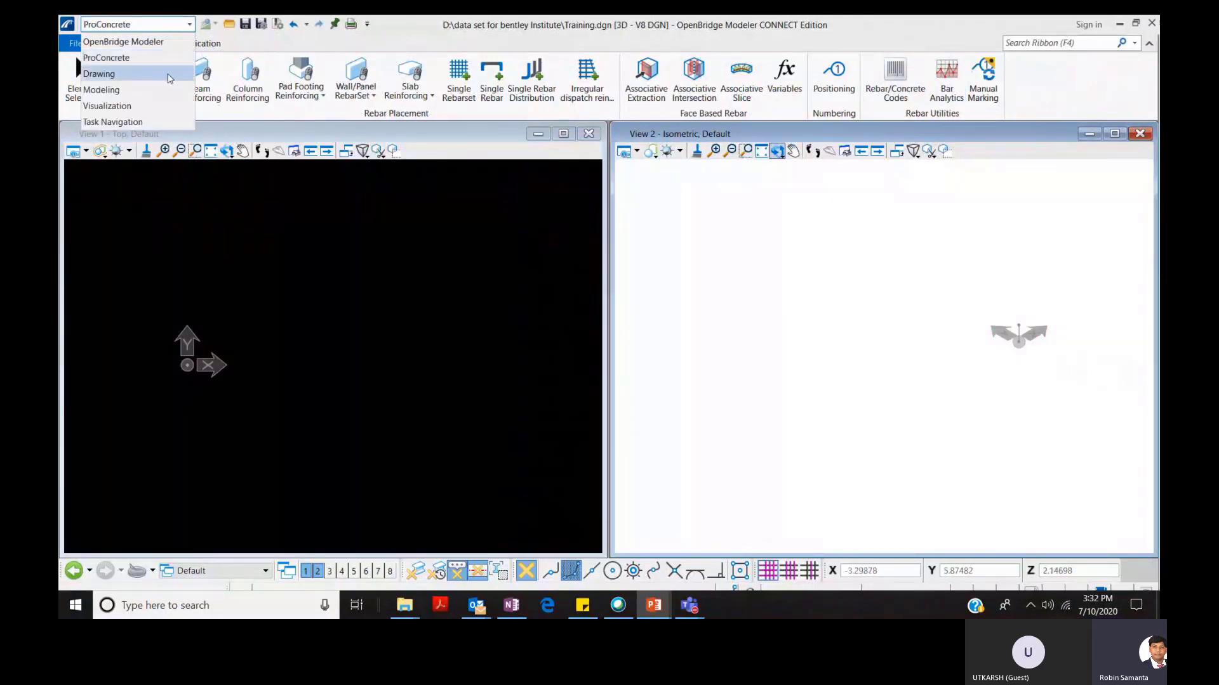
pyautogui.click(171, 75)
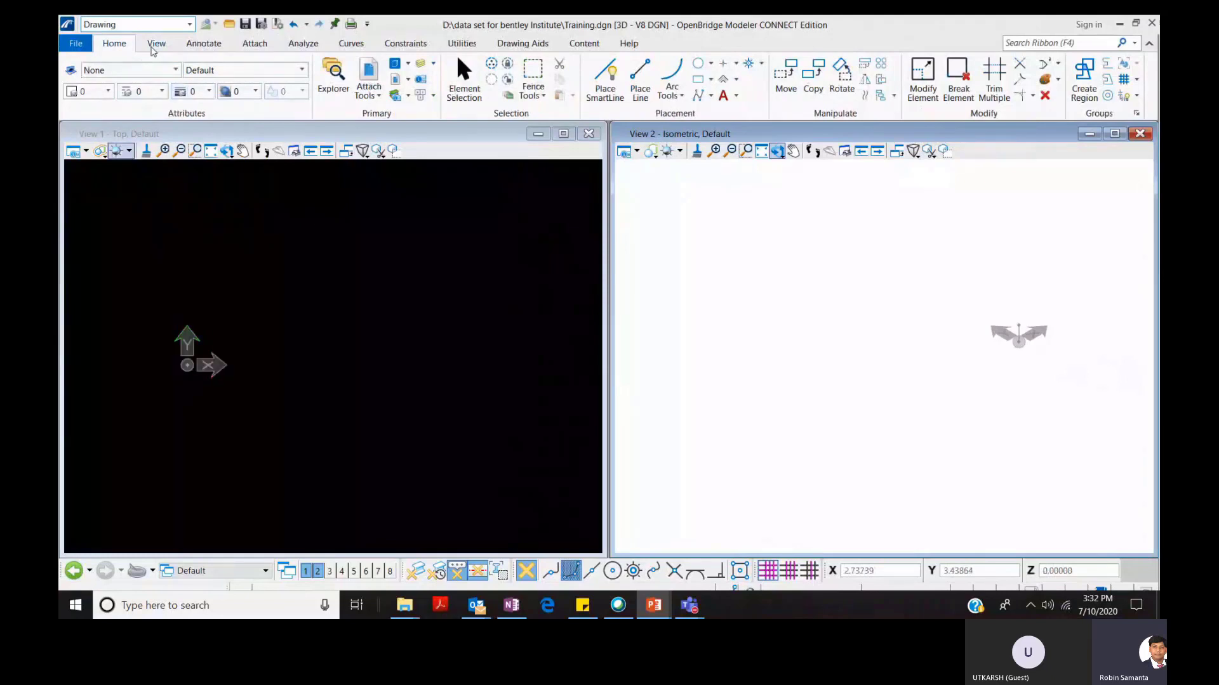
pyautogui.click(156, 43)
pyautogui.click(204, 44)
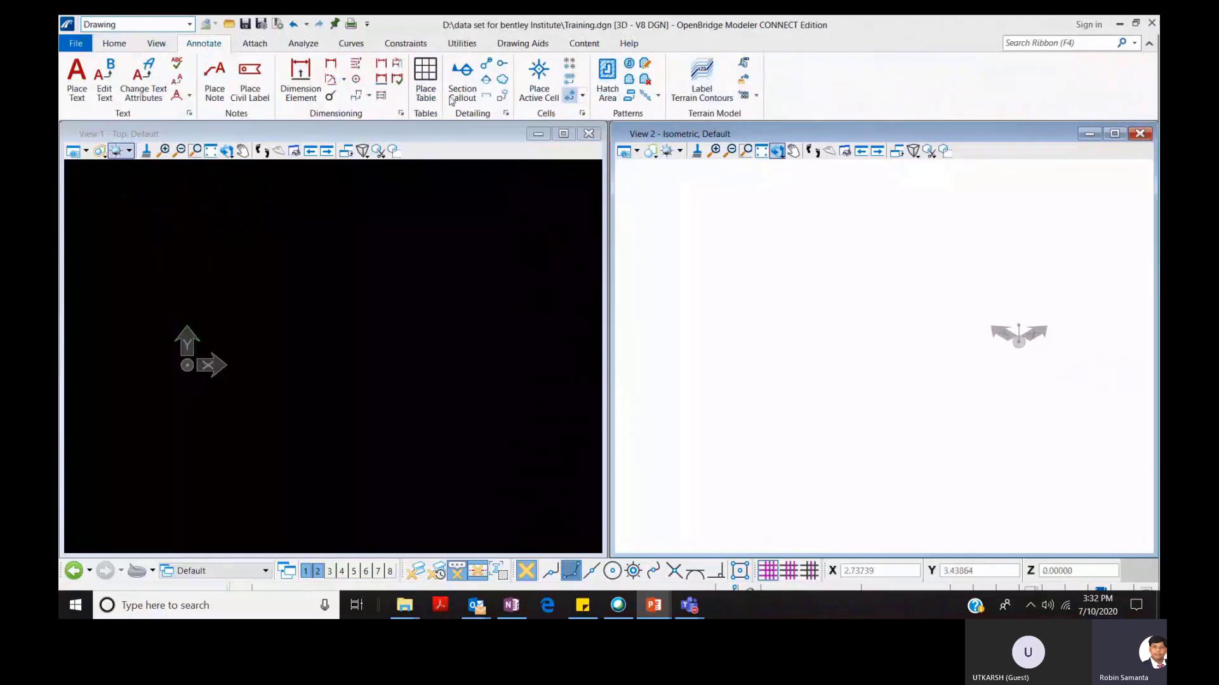
pyautogui.click(253, 44)
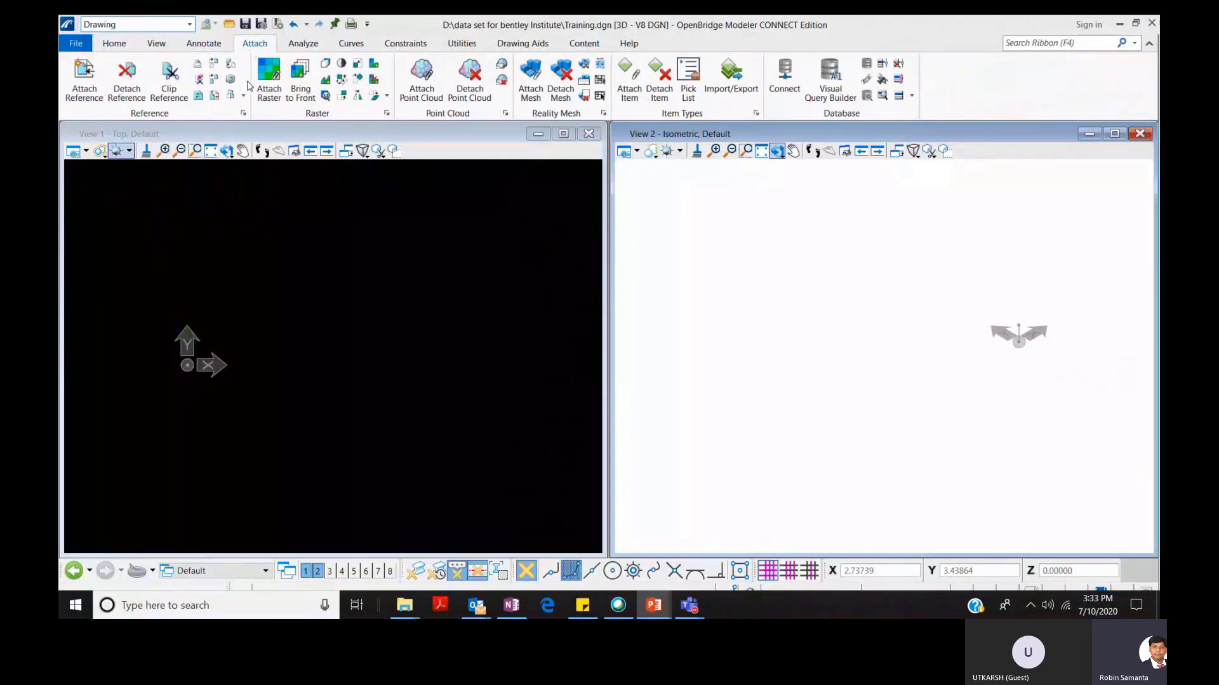
pyautogui.click(298, 43)
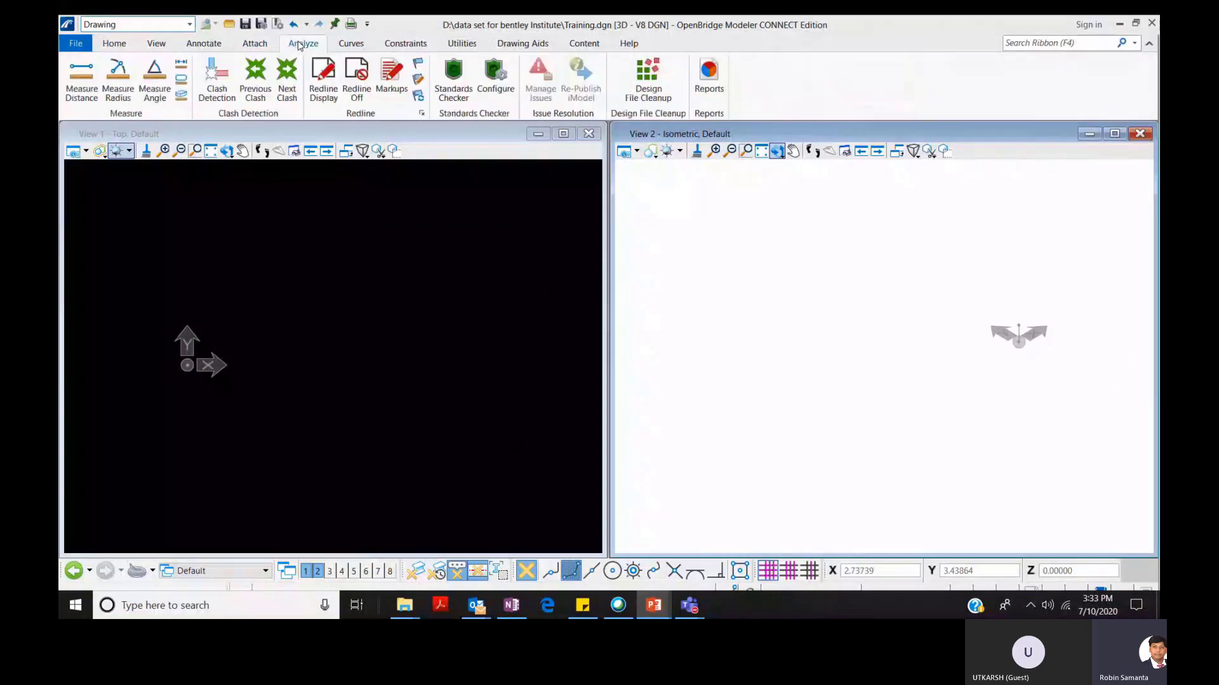
pyautogui.click(351, 43)
pyautogui.click(406, 43)
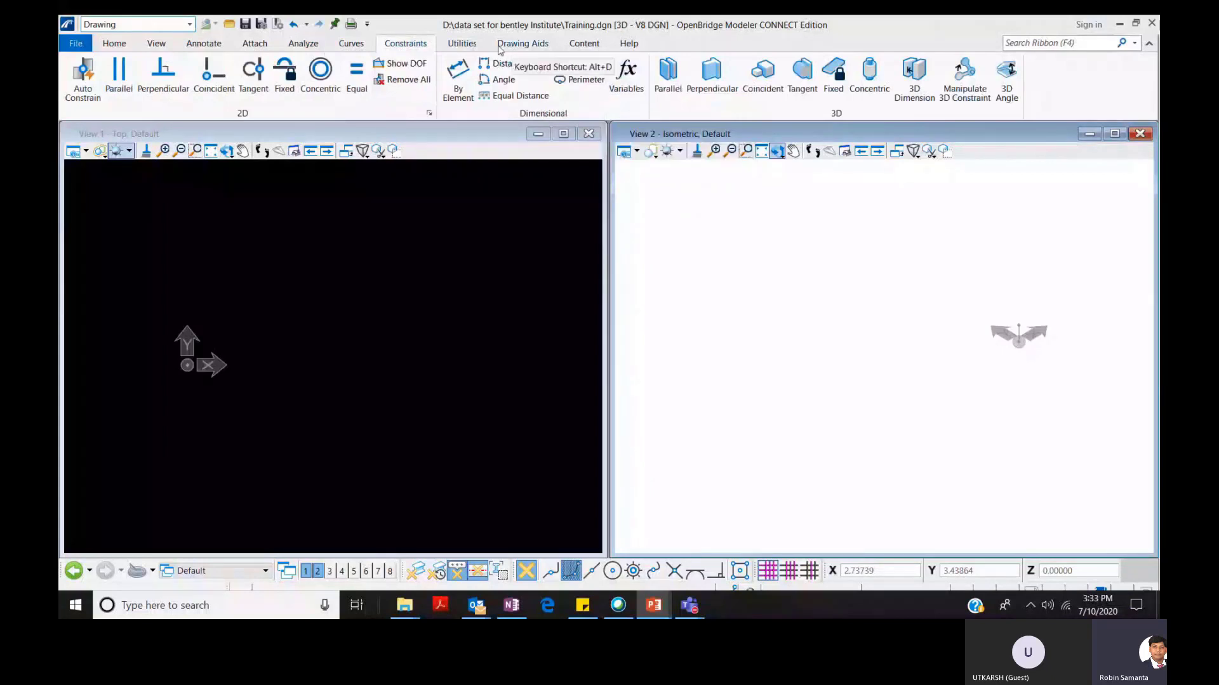
pyautogui.click(463, 43)
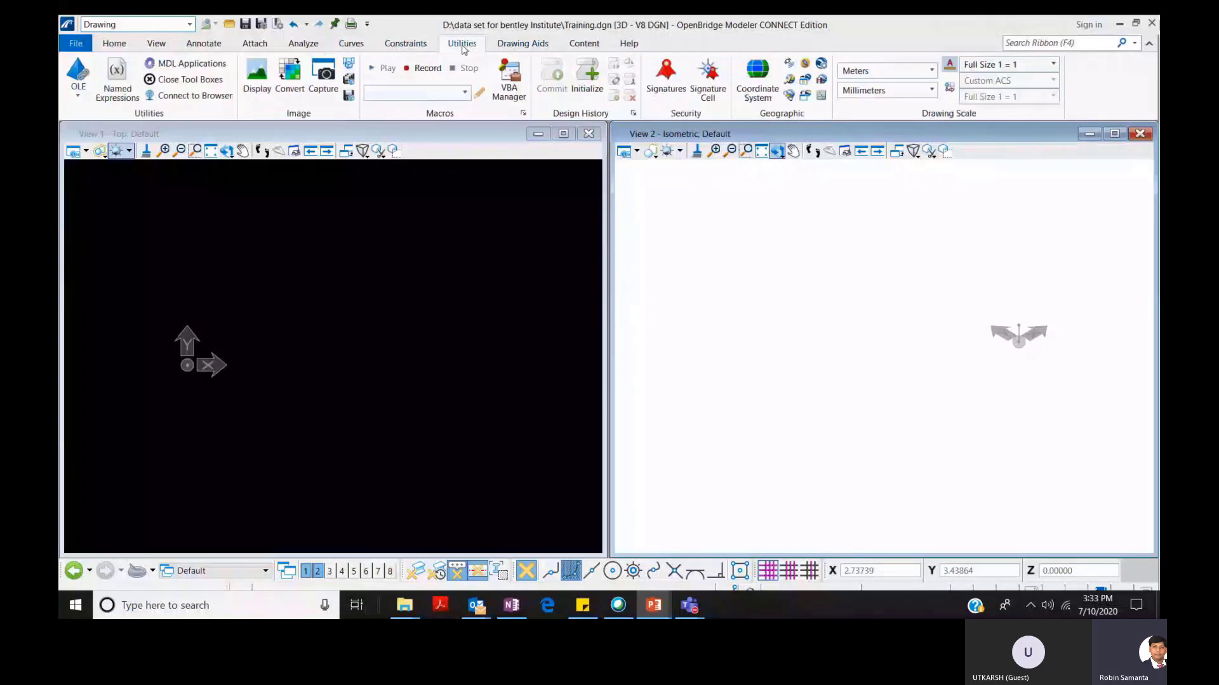
pyautogui.click(514, 45)
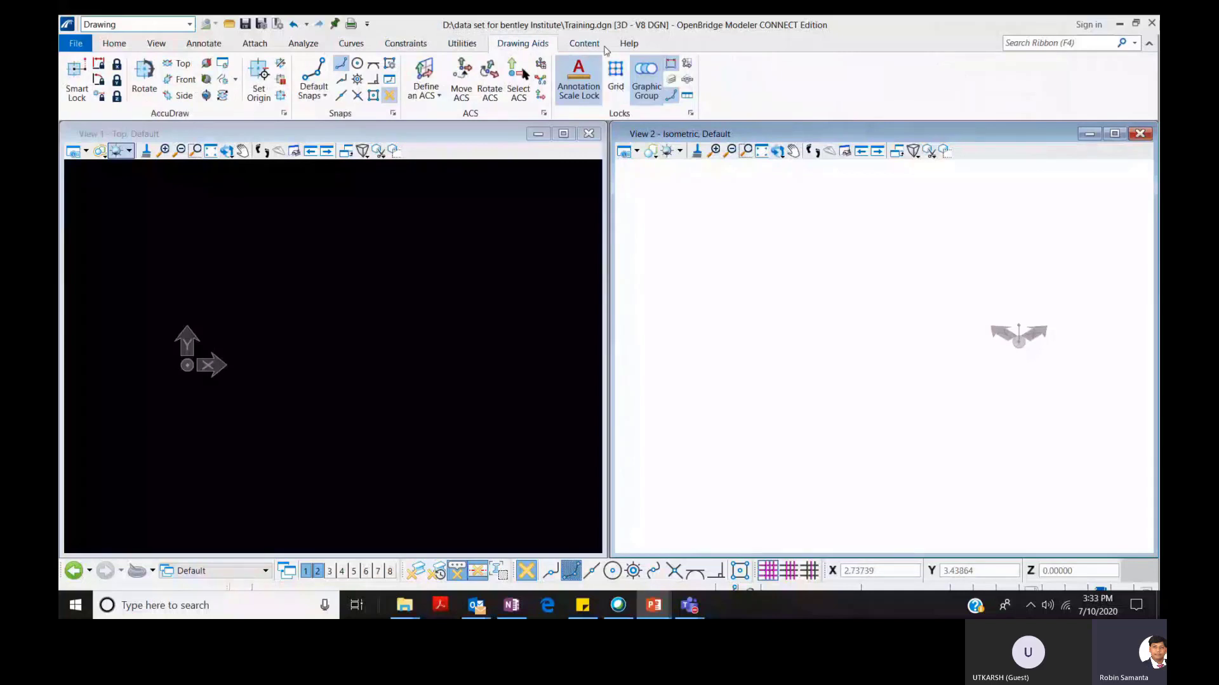
pyautogui.click(584, 44)
# Change the workflow from Drawing to Modeling.
pyautogui.click(190, 26)
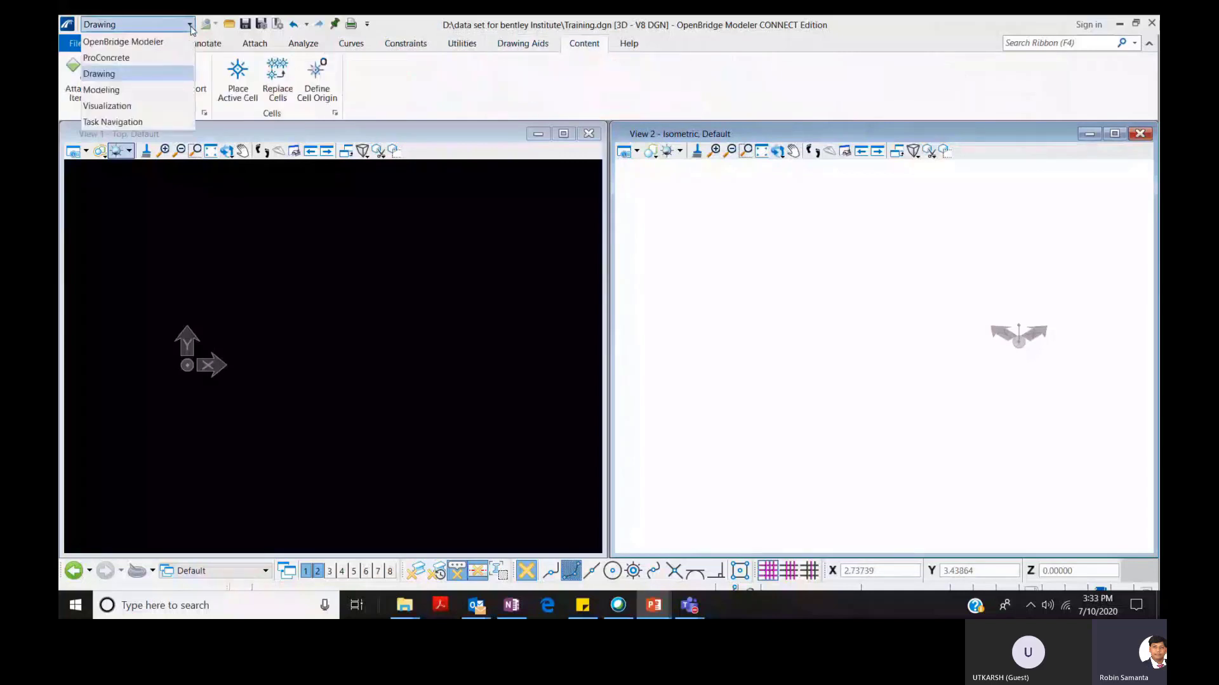
pyautogui.click(154, 90)
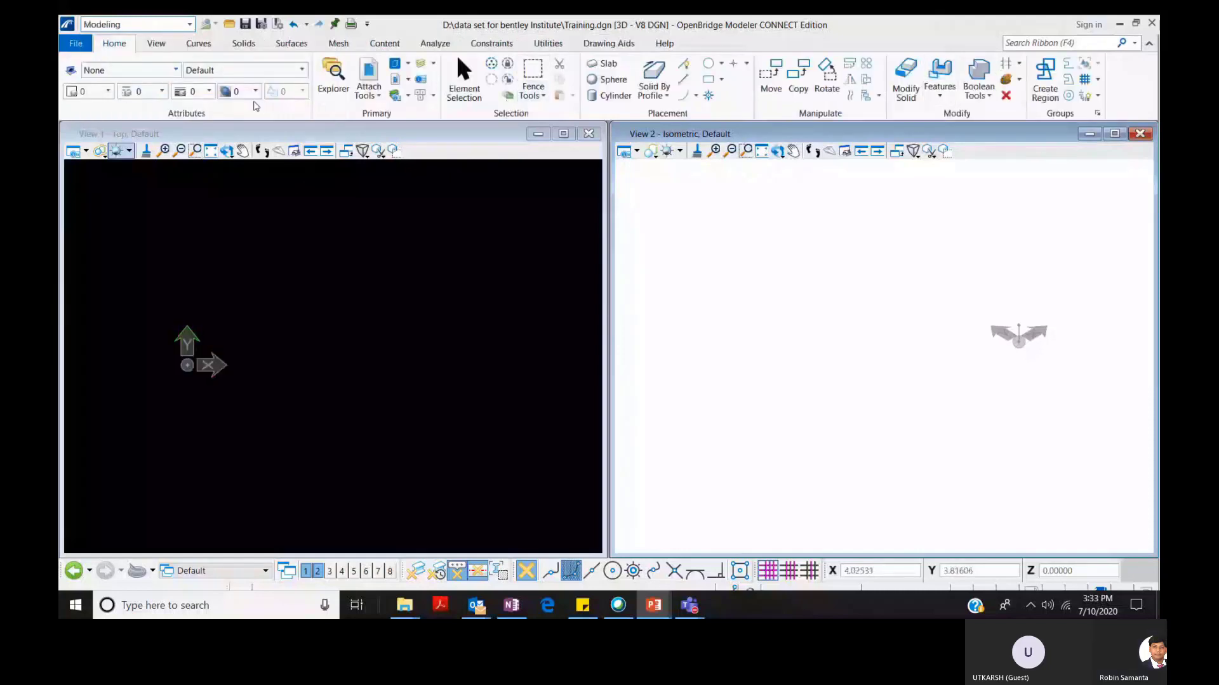
# Switch the workflow to Visualization and Task Navigation to review their tools, and return it to OpenBridge Modeler.
pyautogui.click(190, 26)
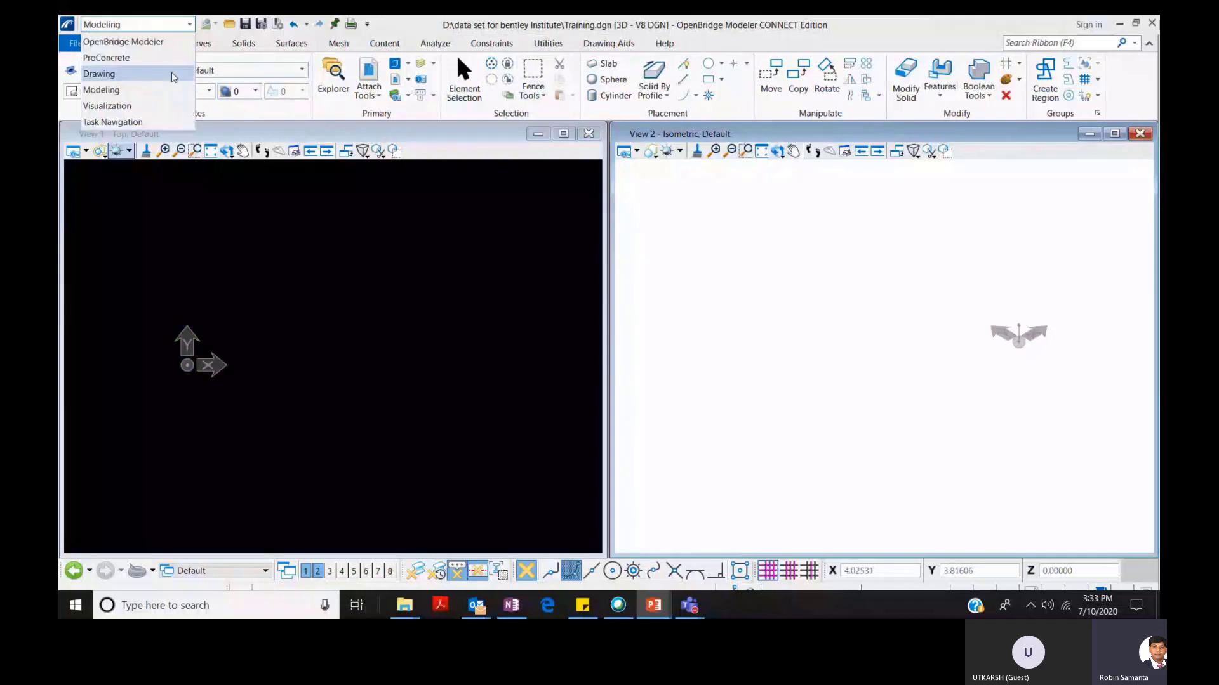
pyautogui.click(108, 106)
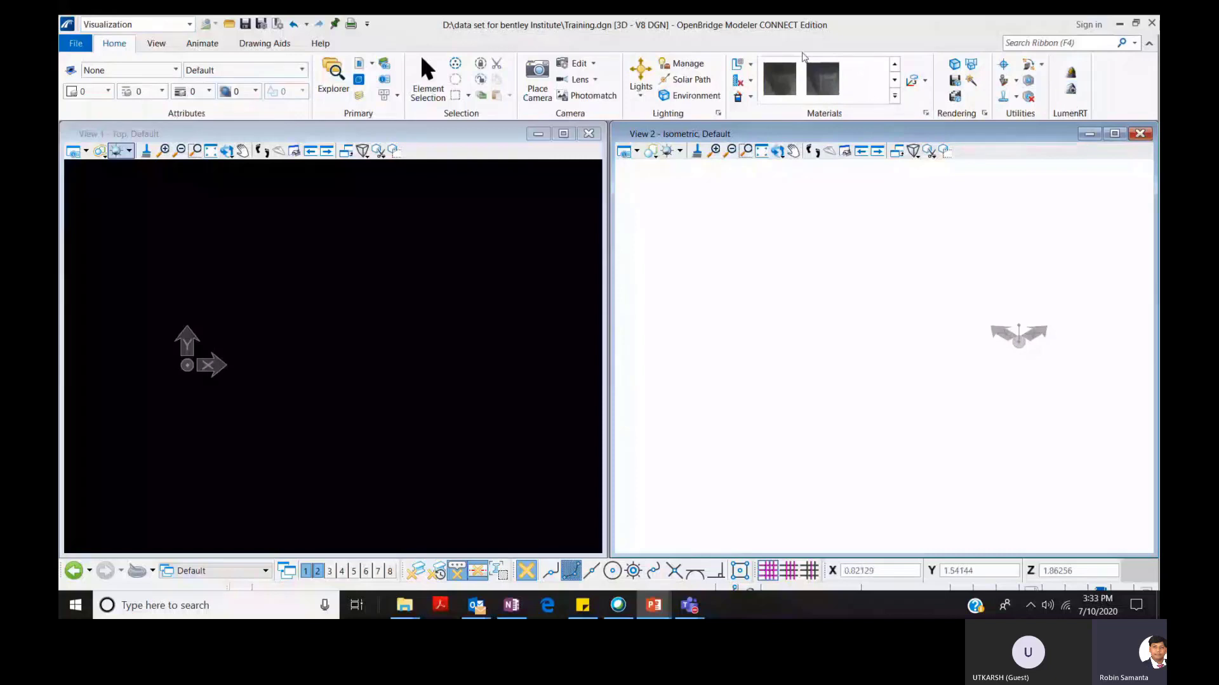
pyautogui.click(187, 28)
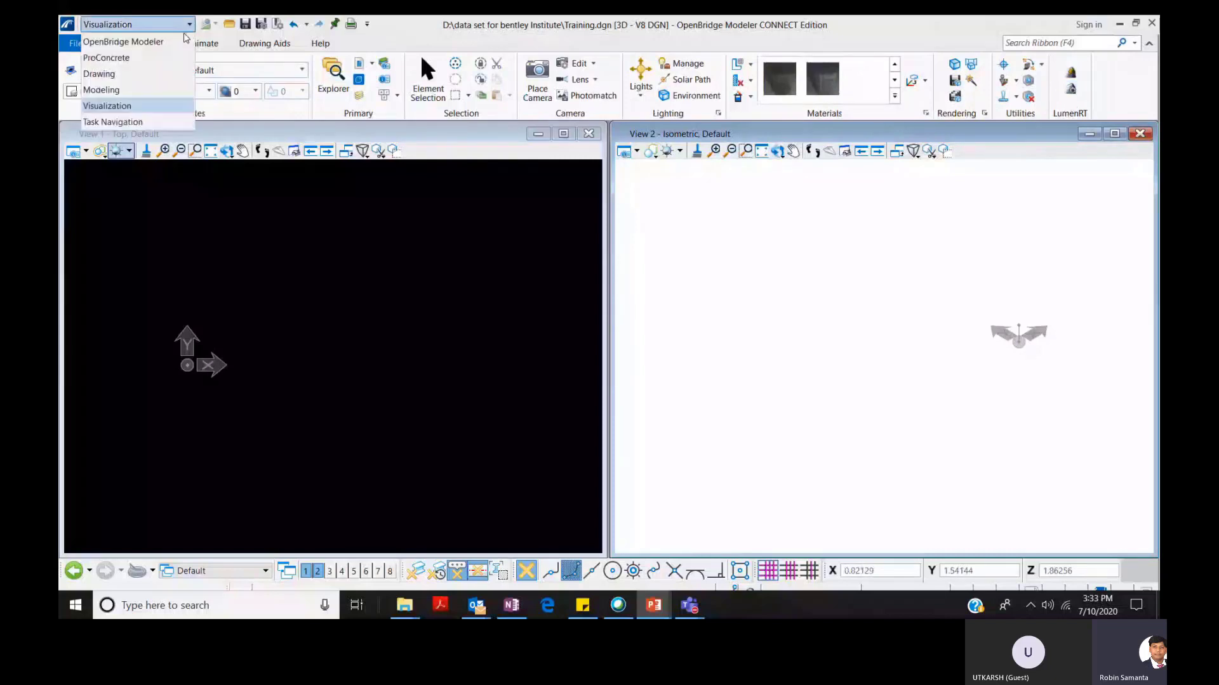
pyautogui.click(140, 124)
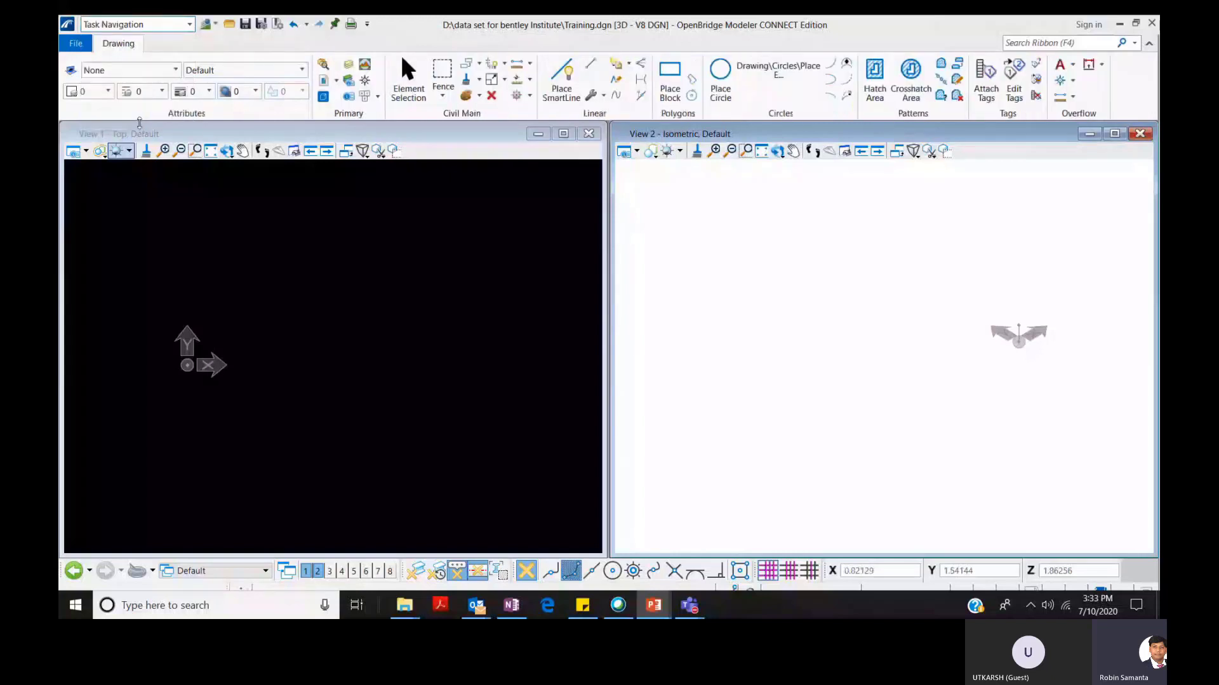
pyautogui.click(142, 24)
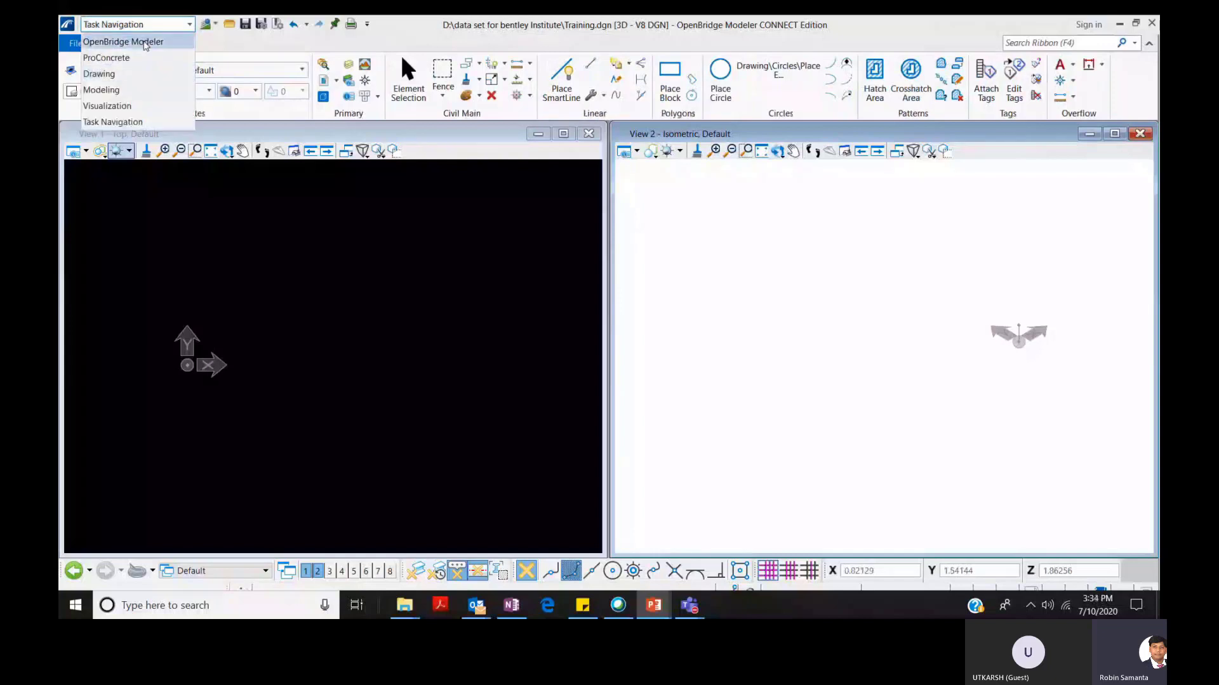
pyautogui.click(145, 42)
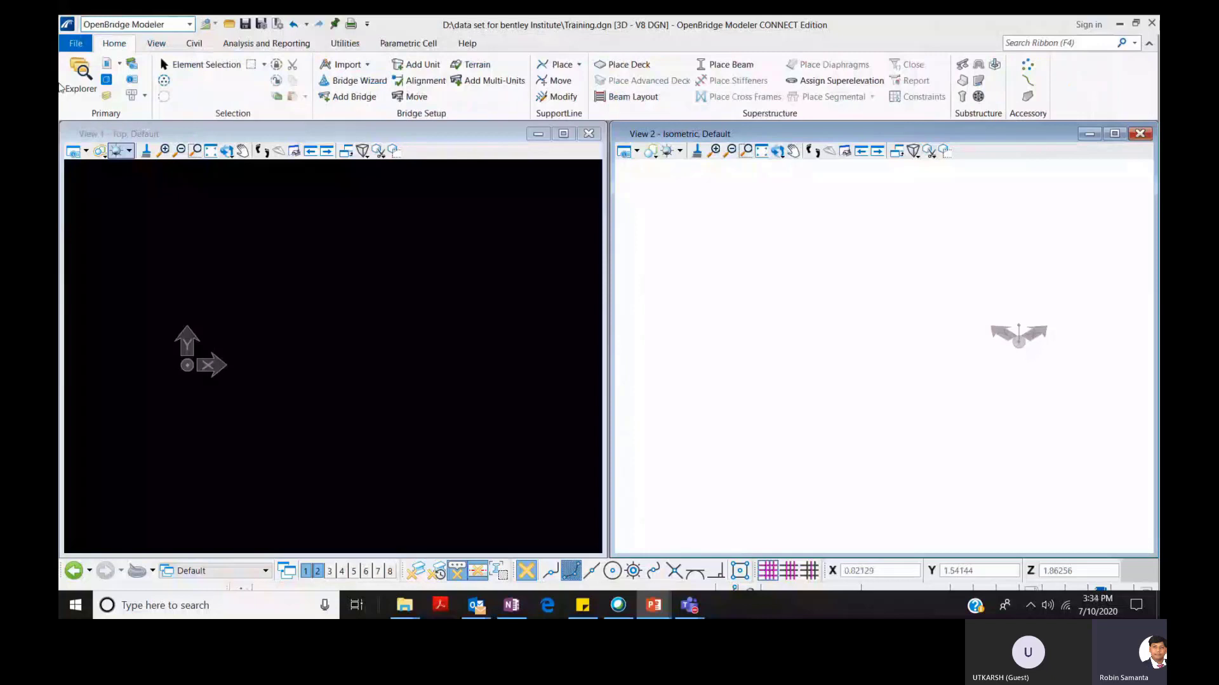
pyautogui.click(106, 65)
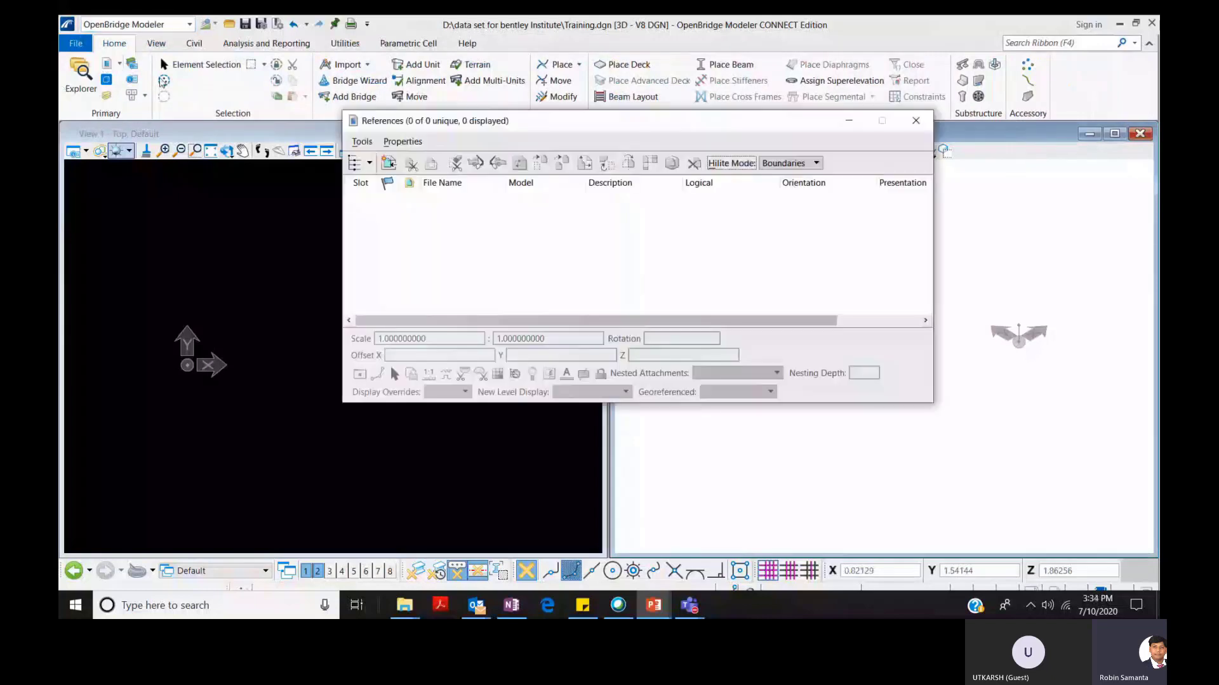
pyautogui.click(389, 164)
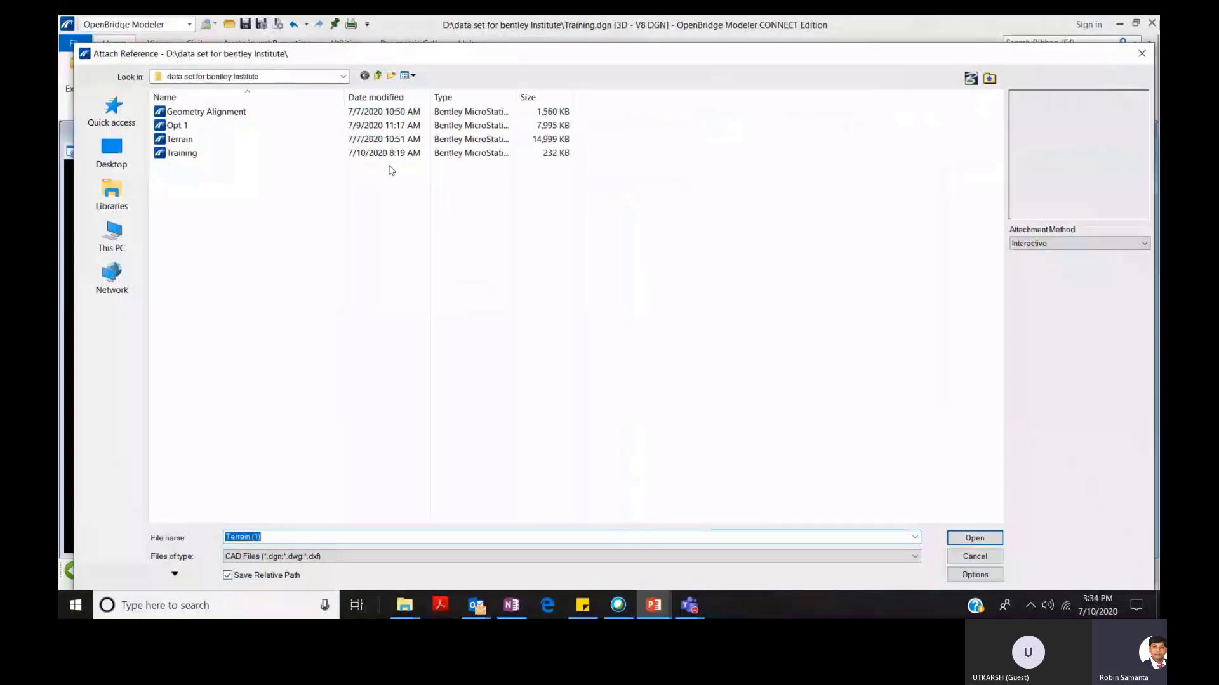
pyautogui.click(221, 112)
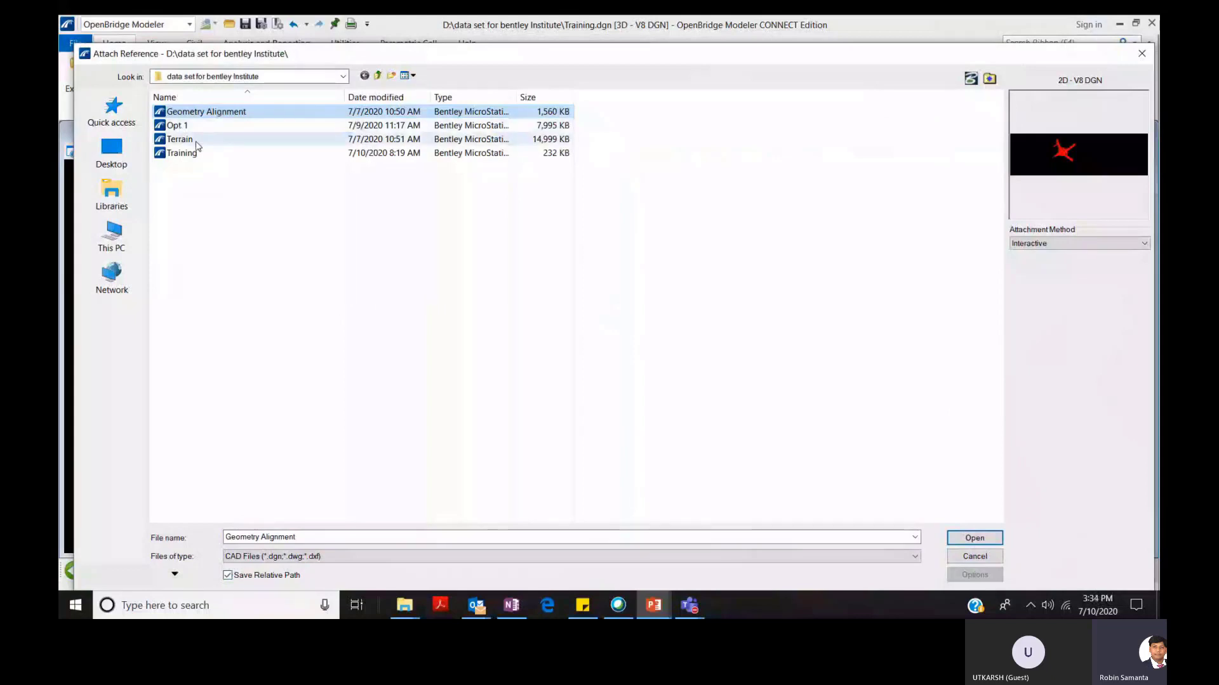
pyautogui.click(1123, 246)
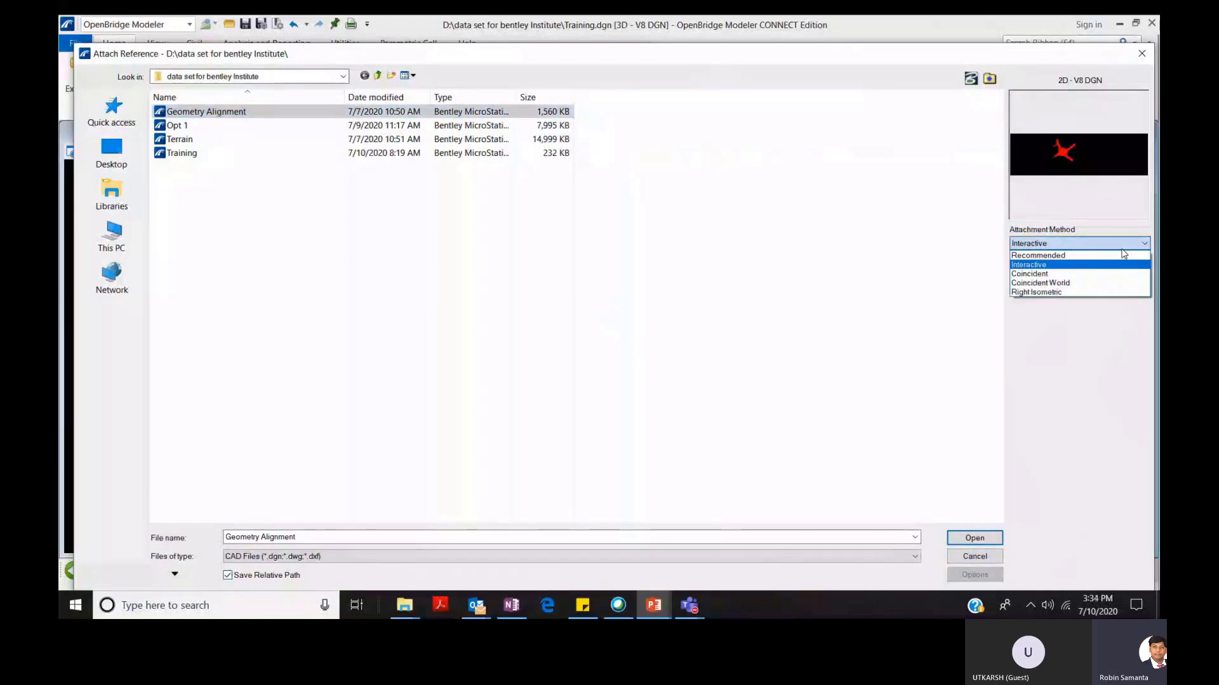
pyautogui.click(1106, 283)
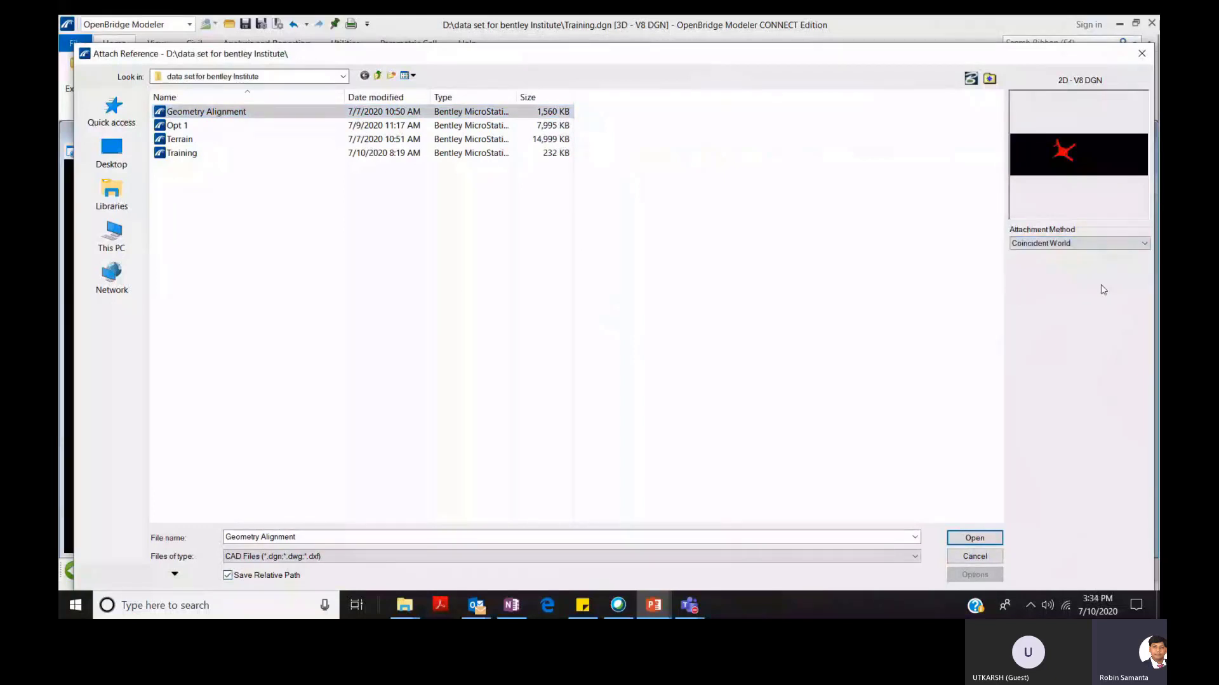
pyautogui.click(285, 134)
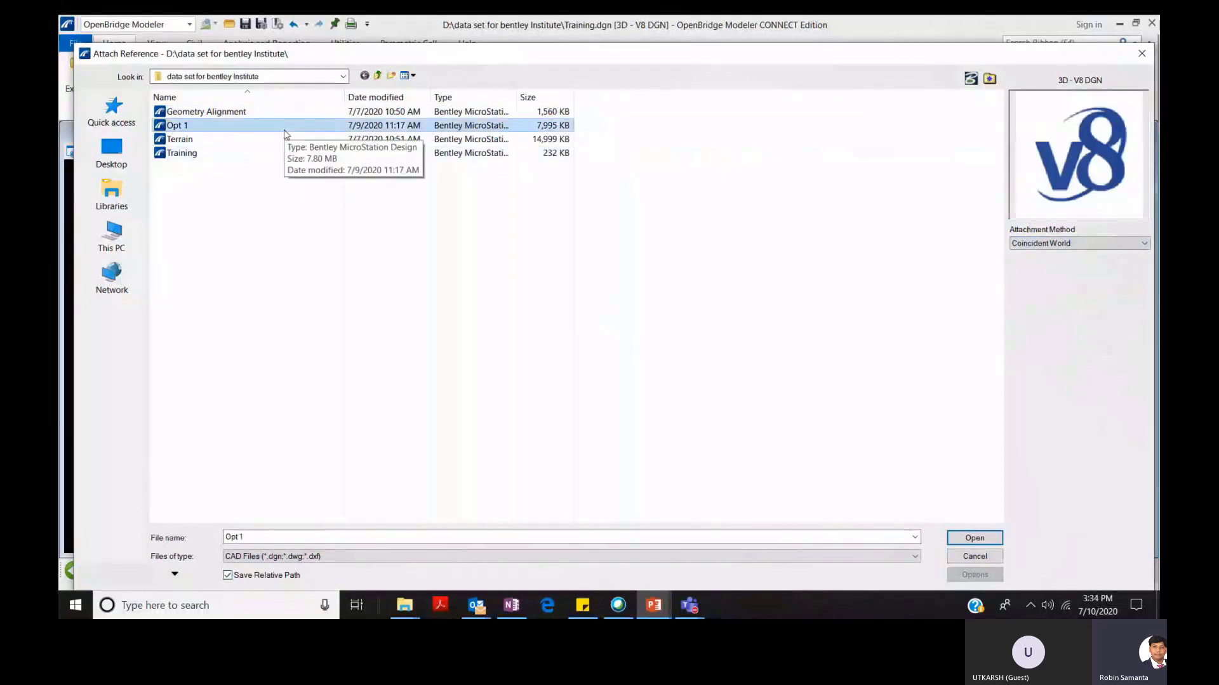
pyautogui.click(1128, 245)
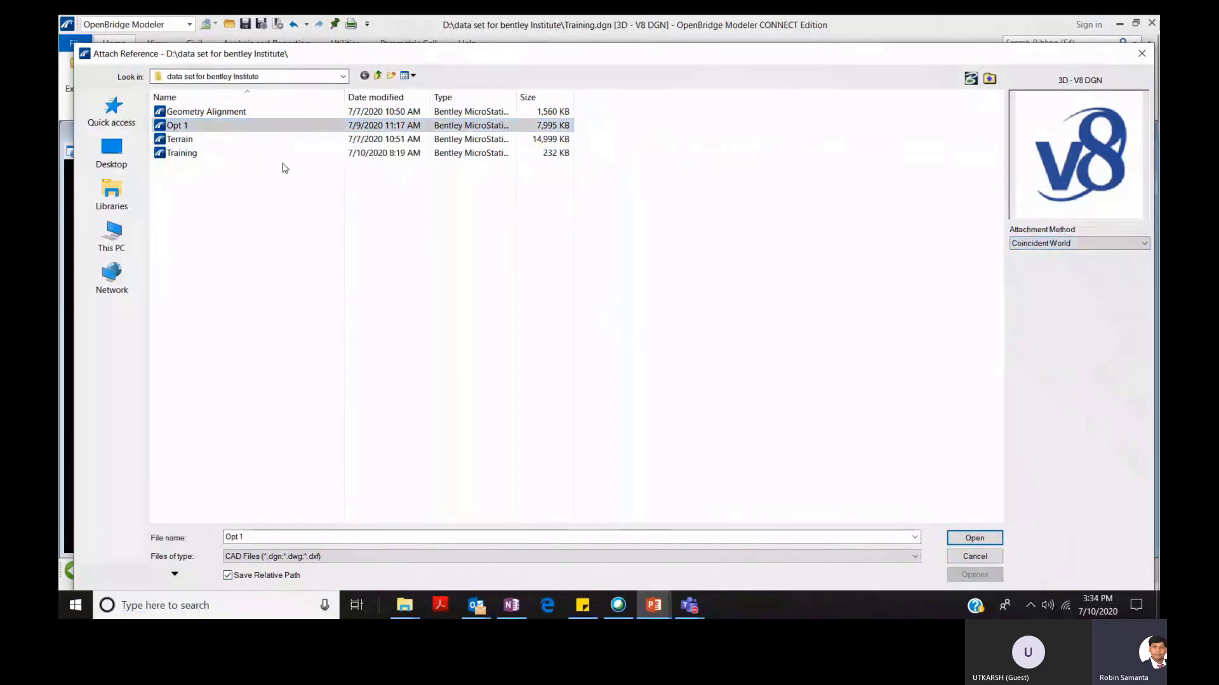
pyautogui.click(212, 144)
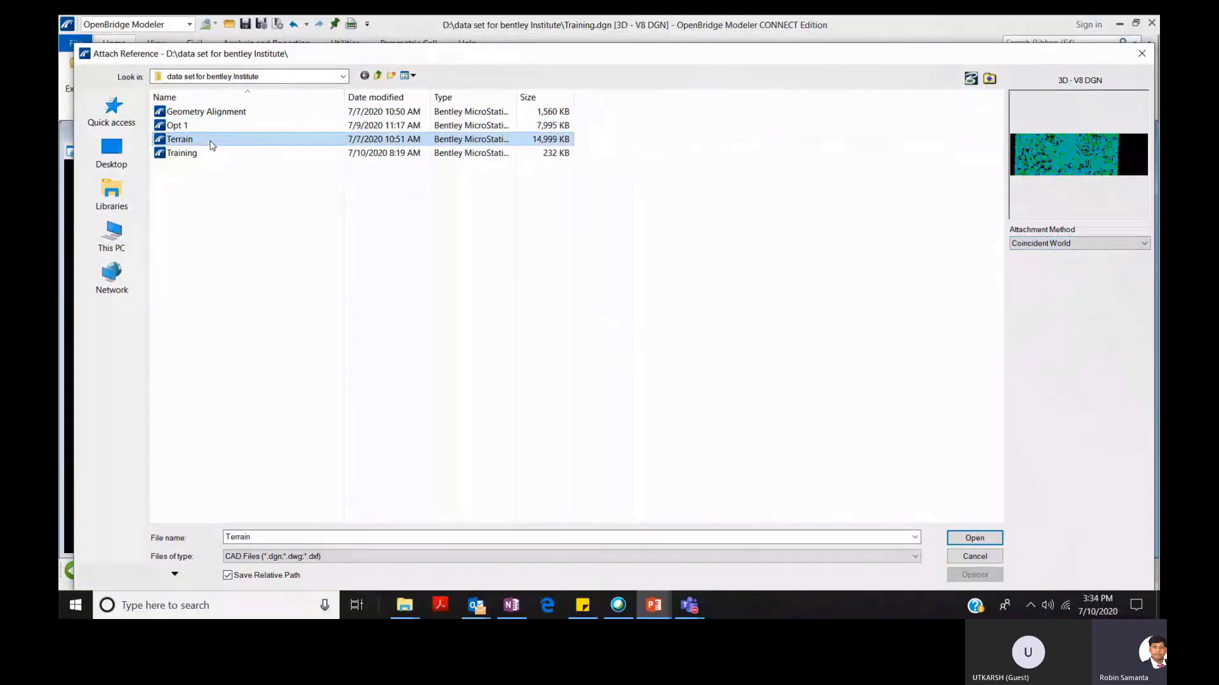
pyautogui.click(315, 113)
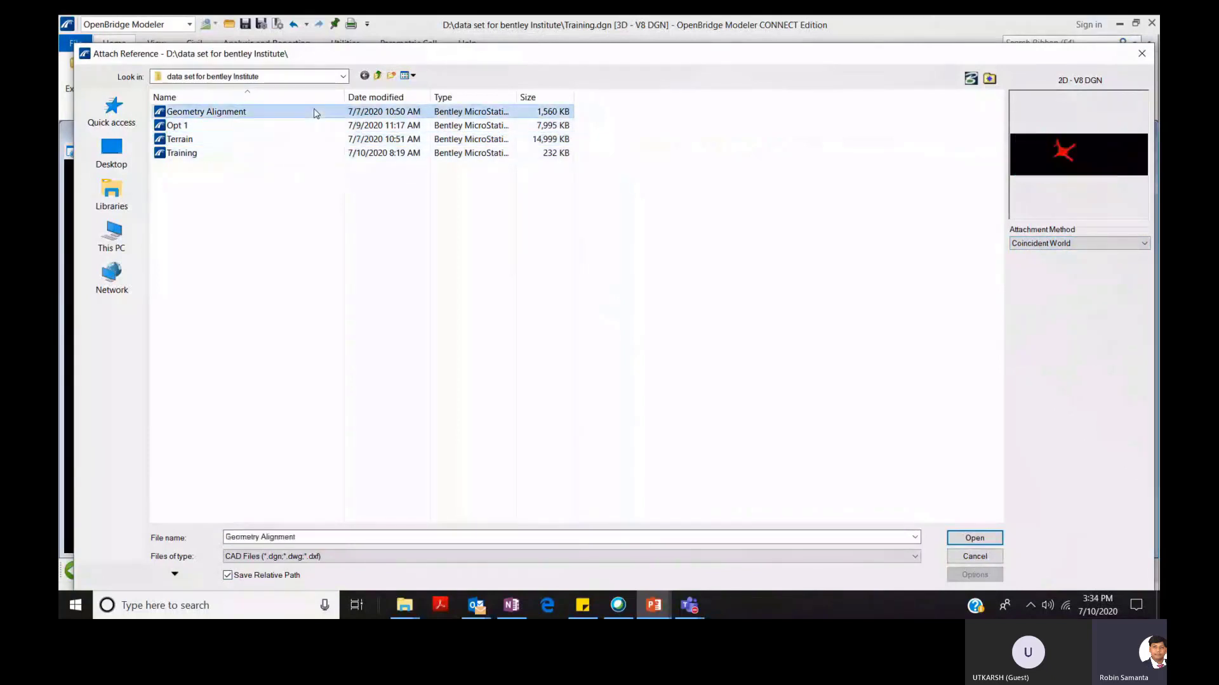
pyautogui.click(994, 556)
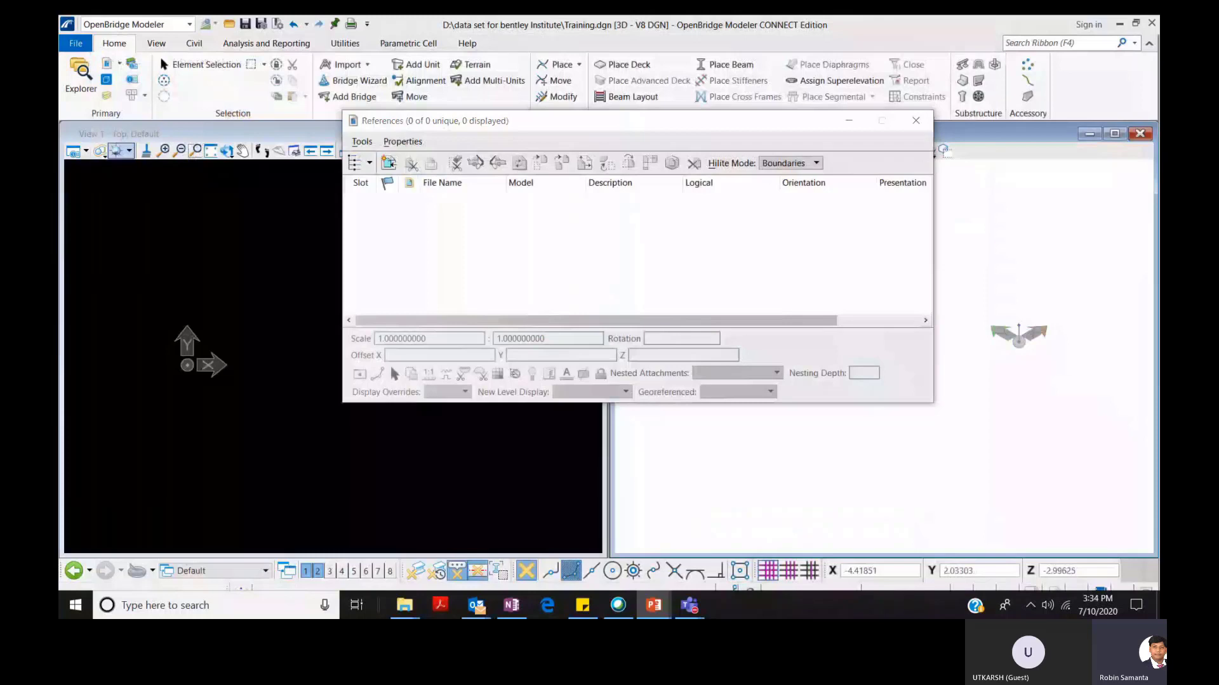
# Attach the Geometry Alignment file as a reference with the Coincident World method, accepting that it lies outside the active WorkSet.
pyautogui.click(107, 64)
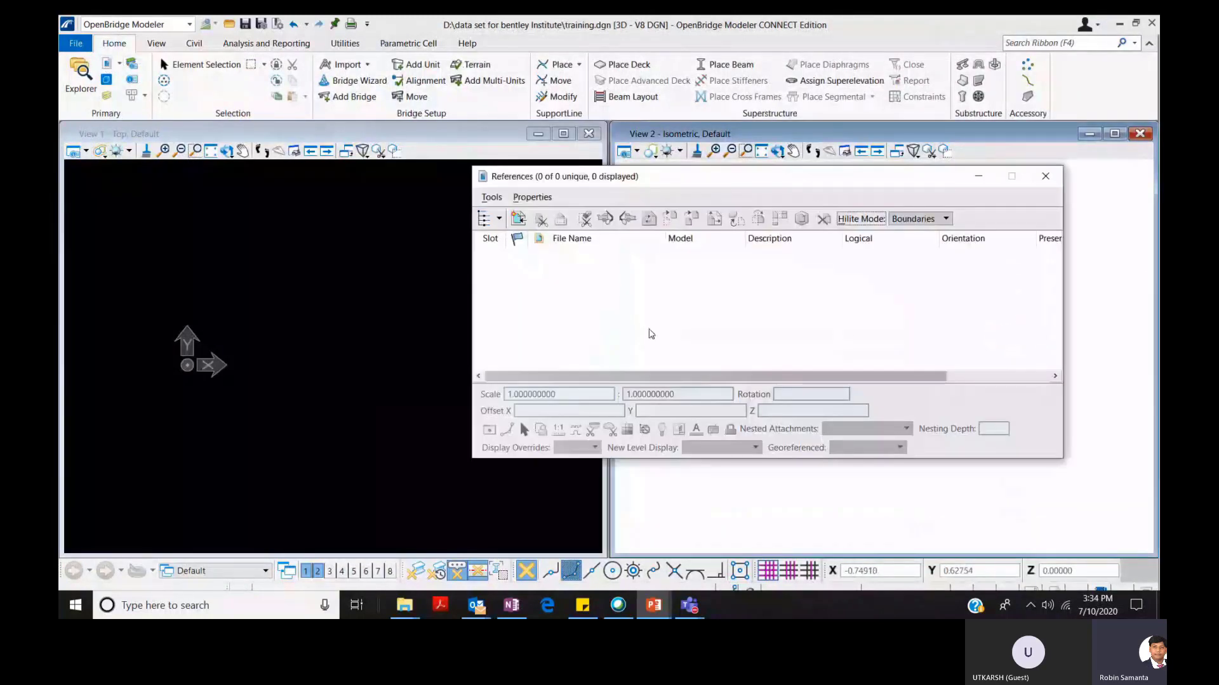
pyautogui.click(517, 219)
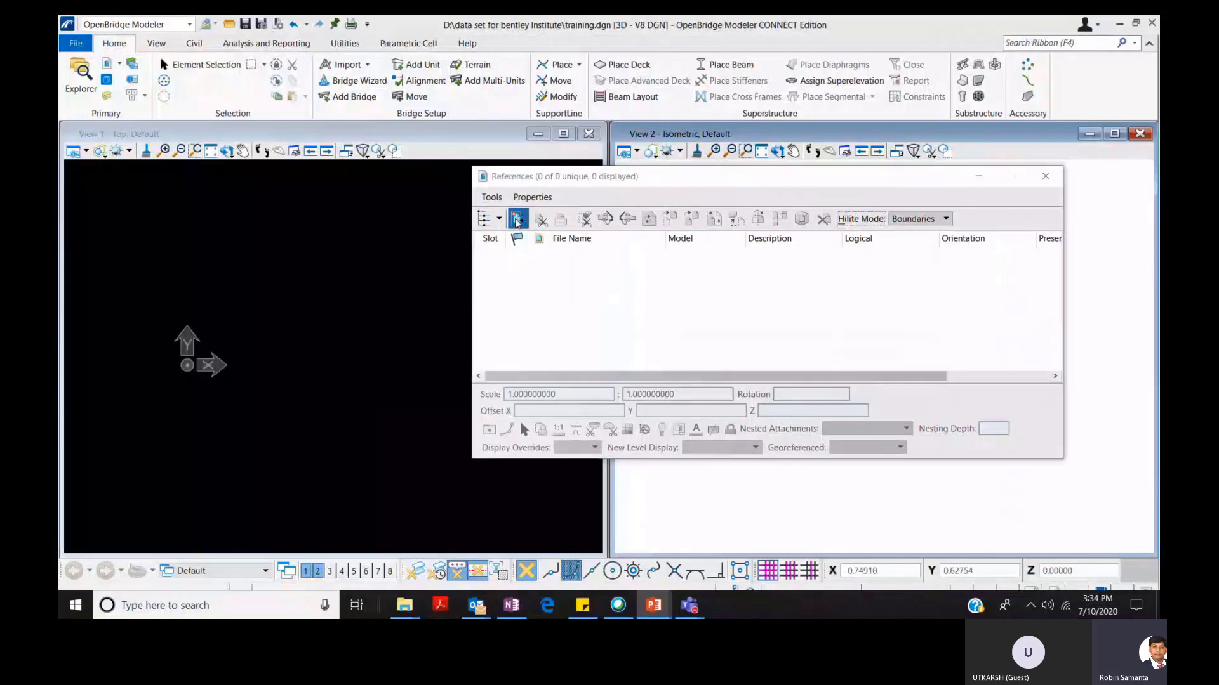
pyautogui.click(1104, 243)
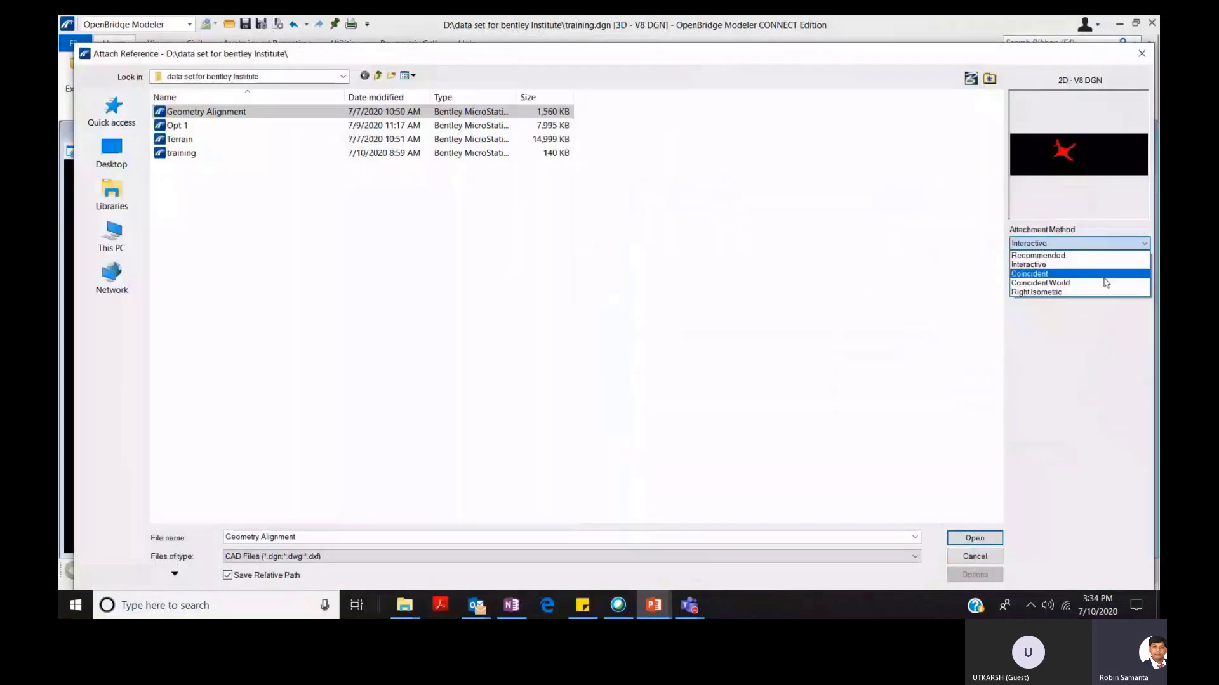
pyautogui.click(1106, 282)
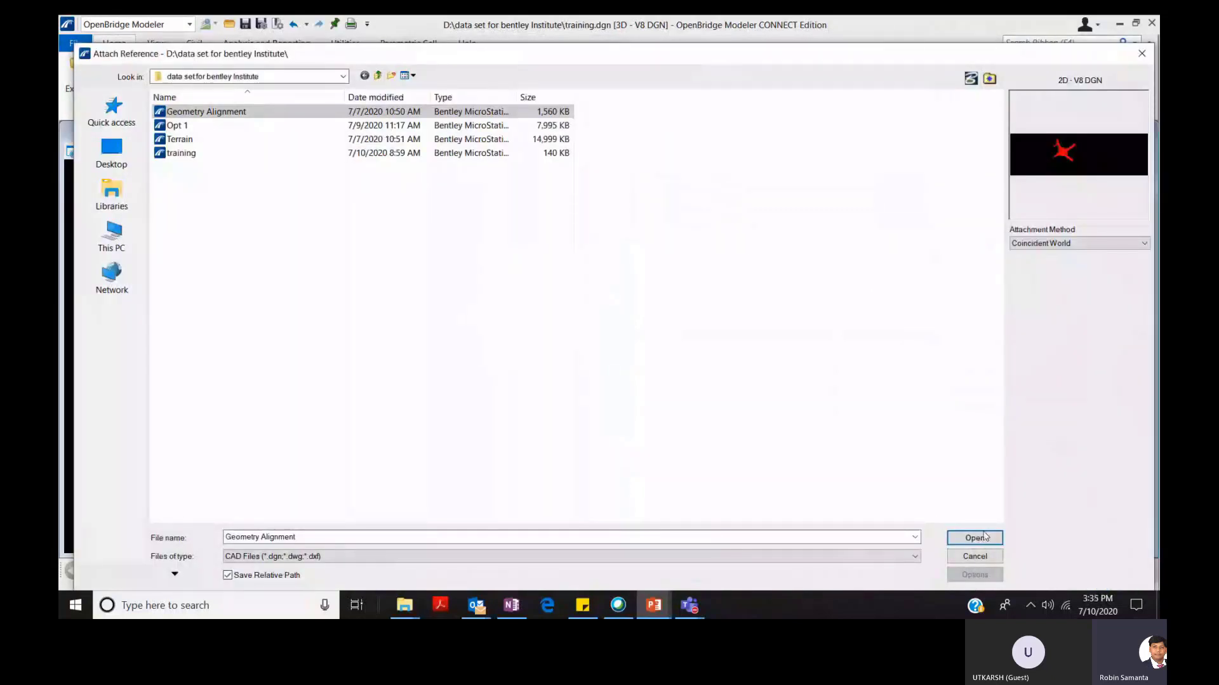
pyautogui.click(975, 537)
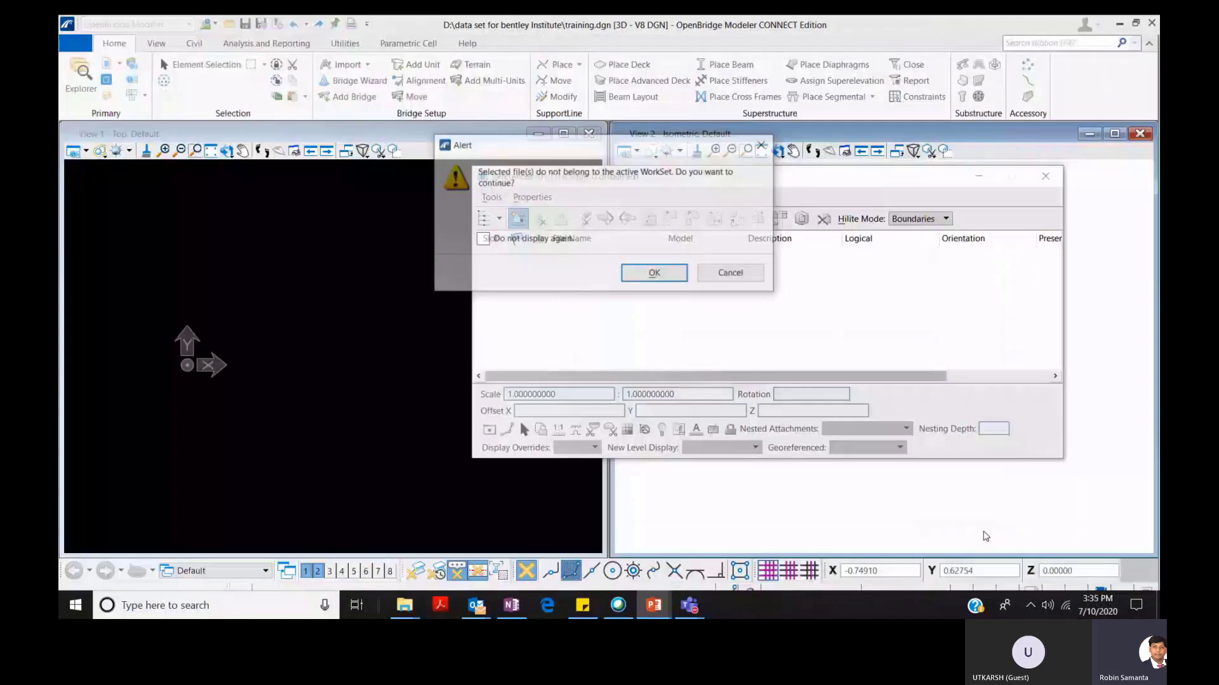
pyautogui.click(651, 272)
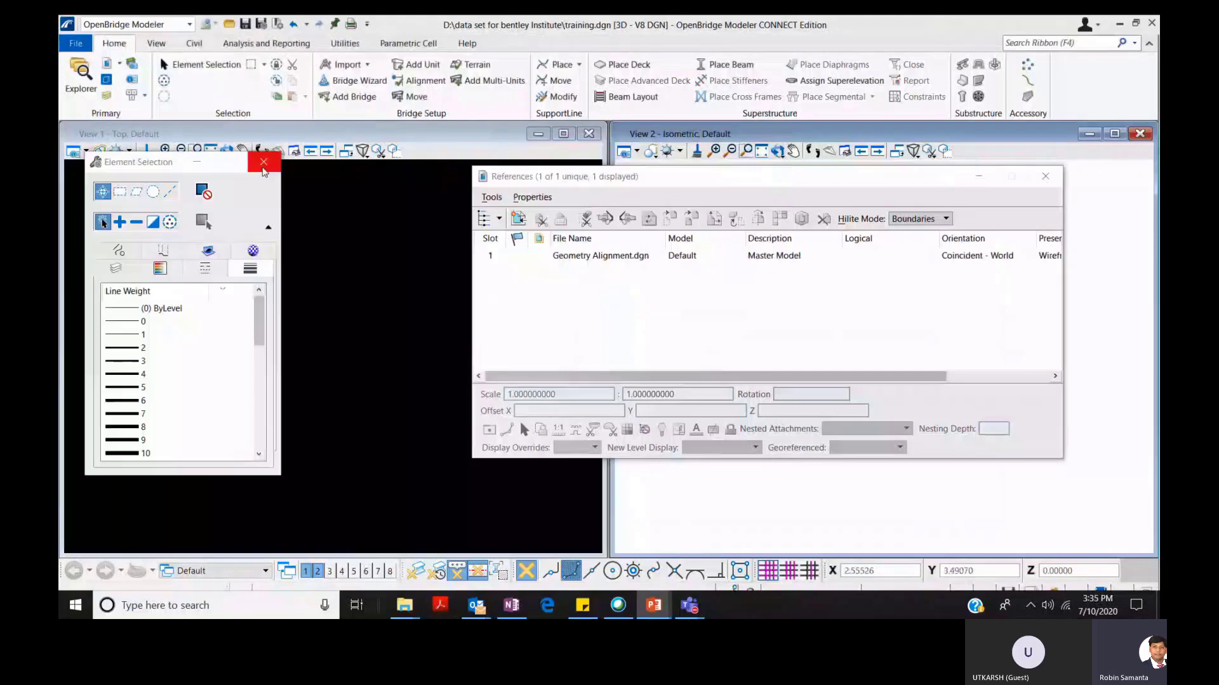
pyautogui.click(263, 163)
pyautogui.click(209, 152)
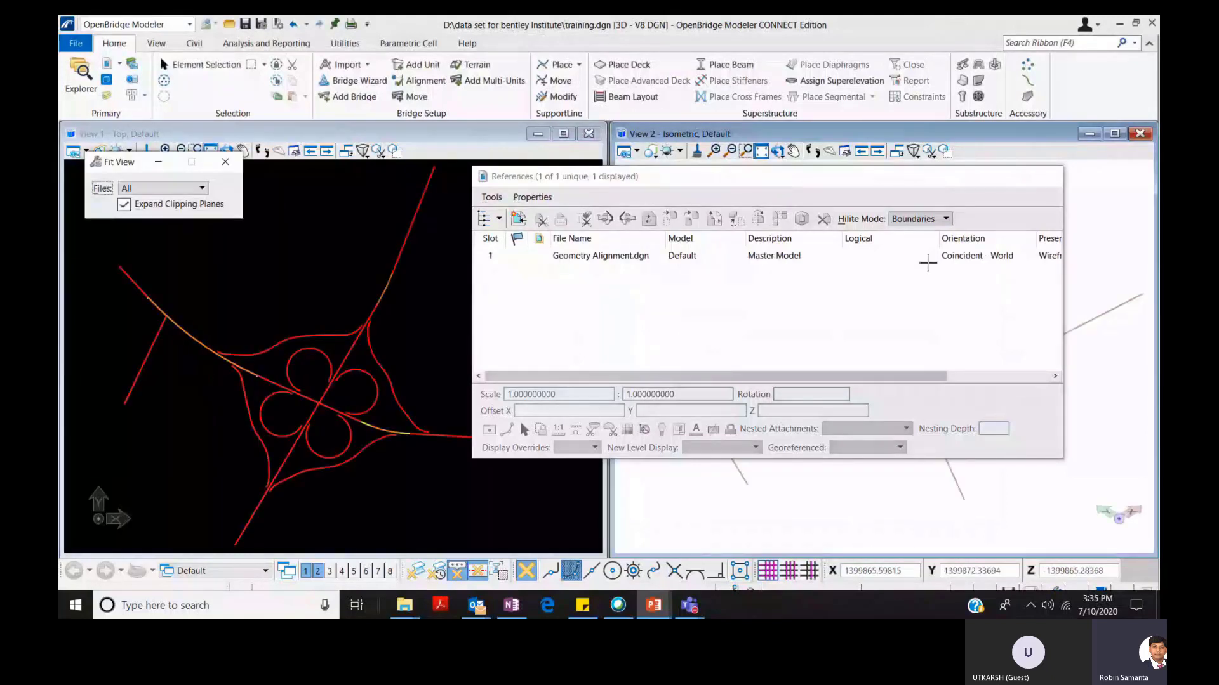
pyautogui.click(874, 343)
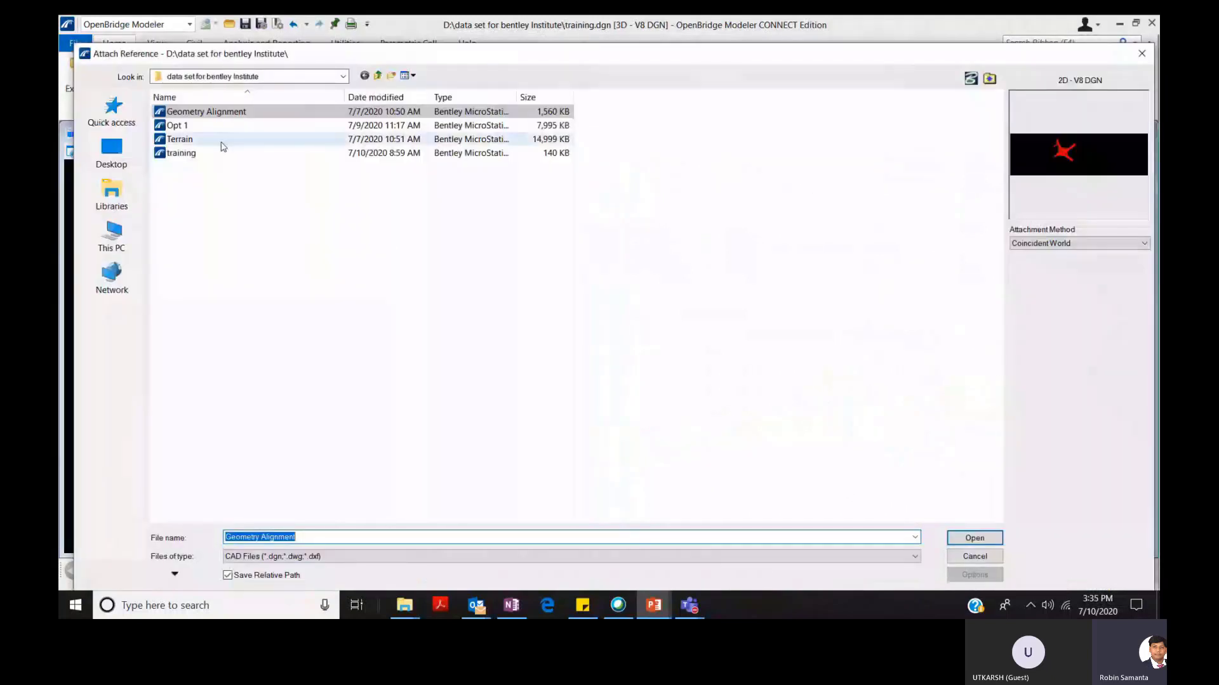
# Attach the Terrain file as a reference with the Coincident World method, accepting that it lies outside the active WorkSet.
pyautogui.click(223, 140)
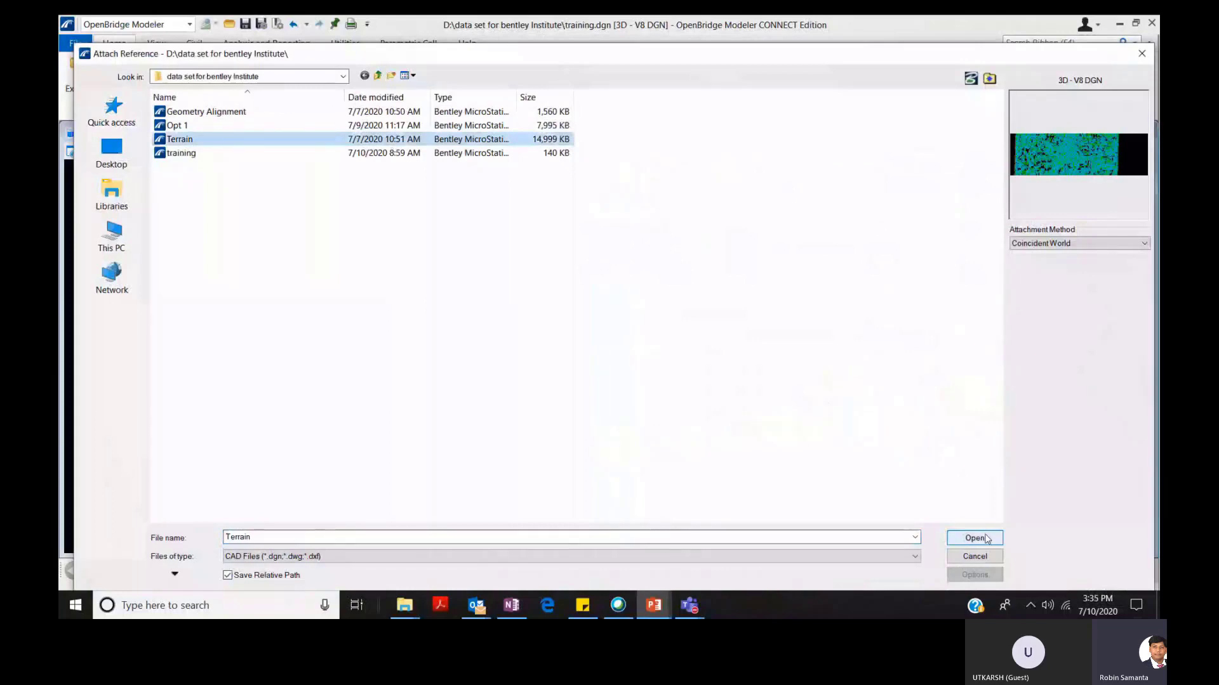
pyautogui.click(974, 538)
pyautogui.click(646, 278)
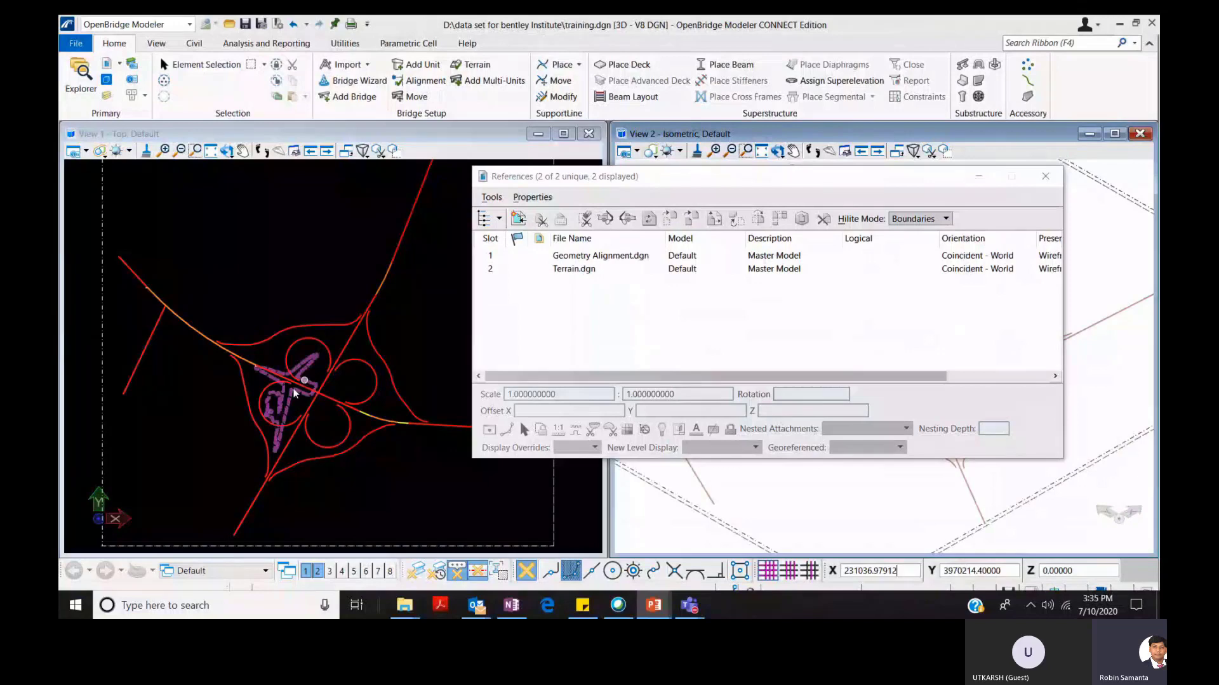
pyautogui.scroll(-3, 294, 393)
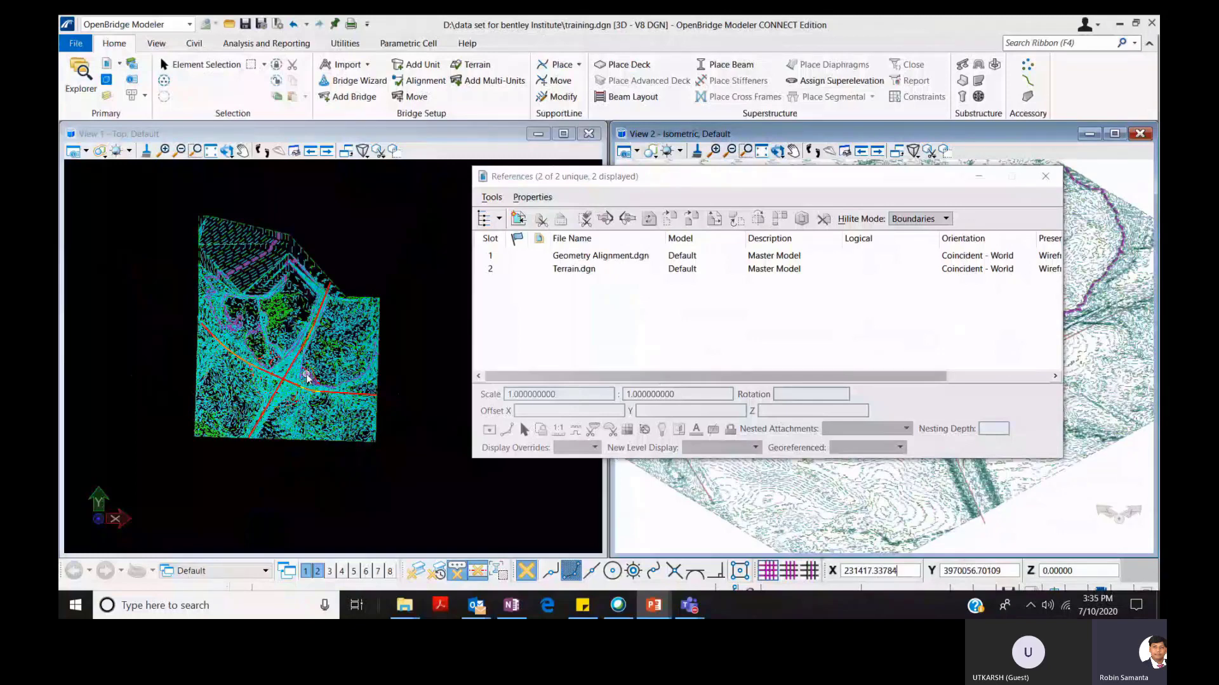
# Attach the Opt 1 file as a further reference with the Coincident World method.
pyautogui.click(108, 66)
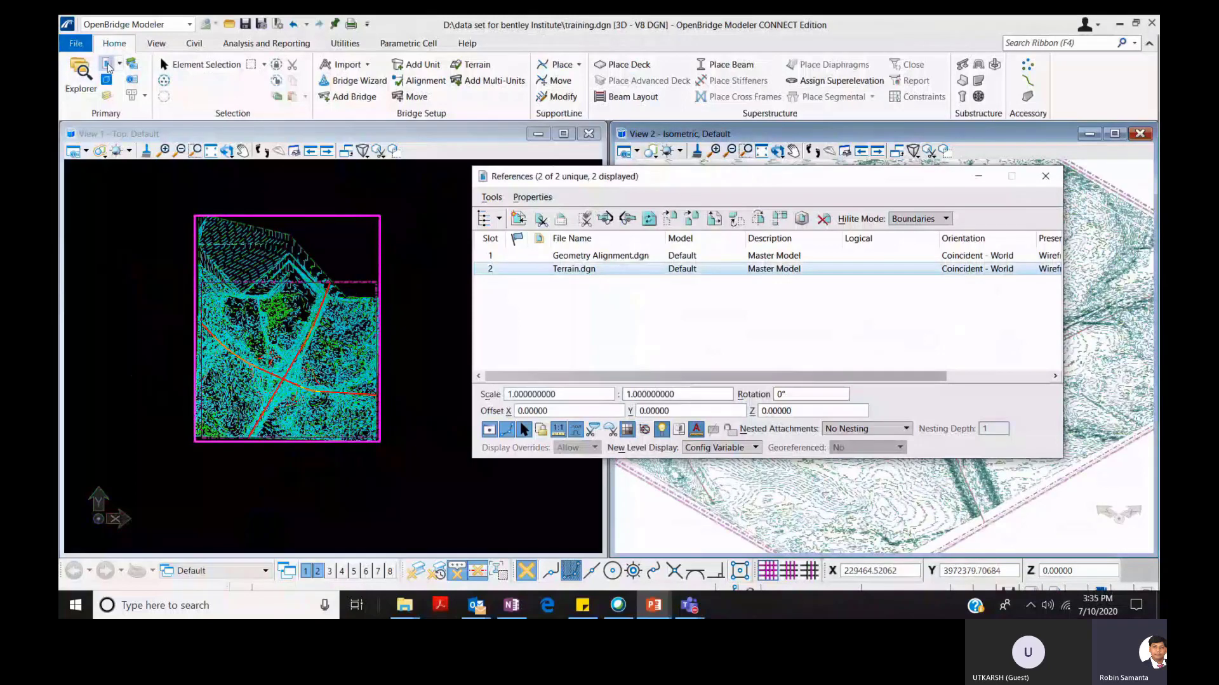
pyautogui.click(108, 66)
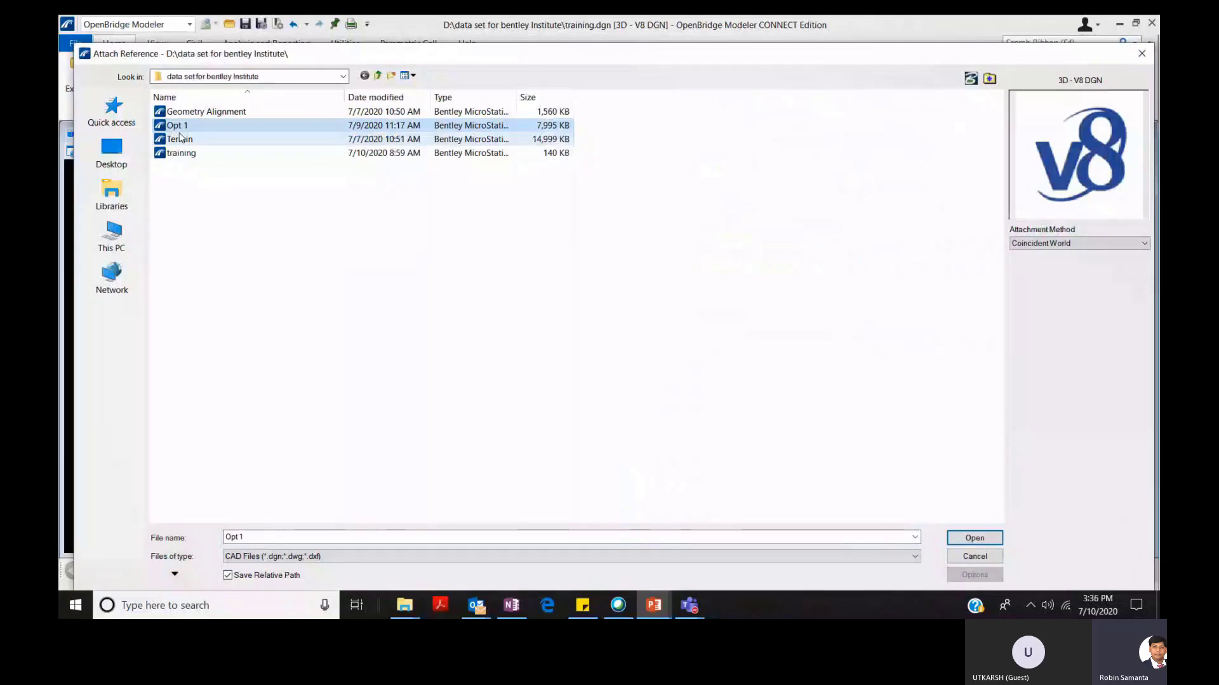
pyautogui.doubleClick(180, 138)
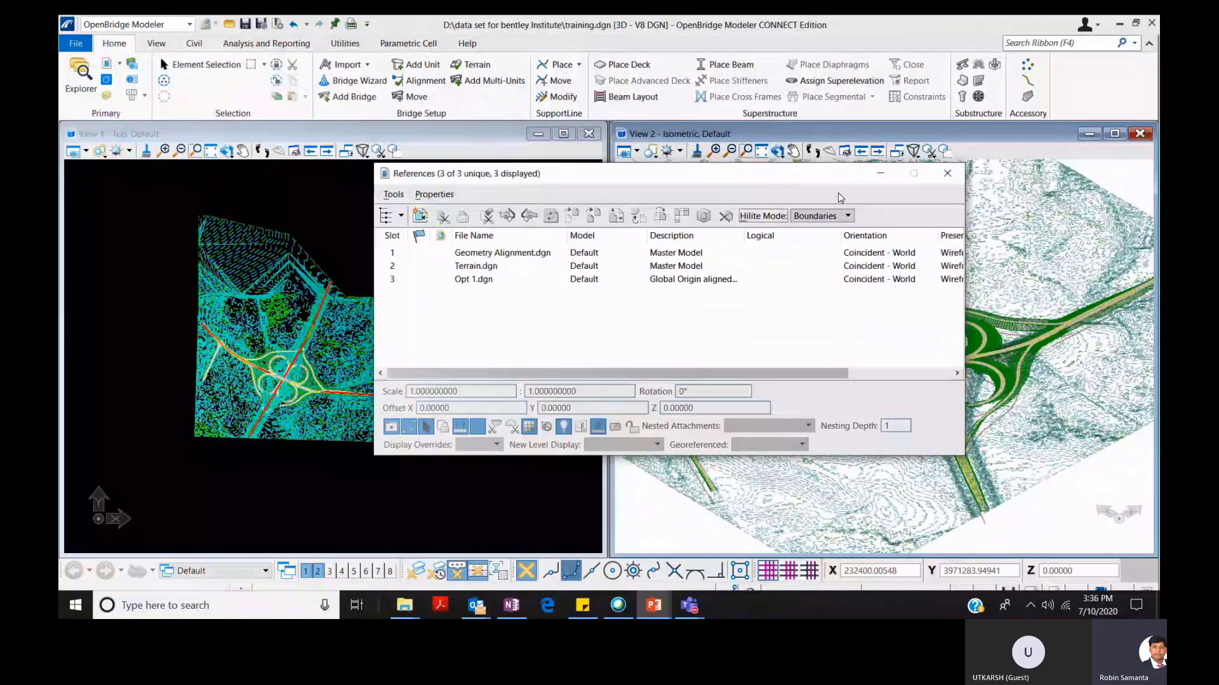
# Maximize View 1, move the References dialog off the interchange, and turn off the display of the Terrain reference.
pyautogui.click(563, 133)
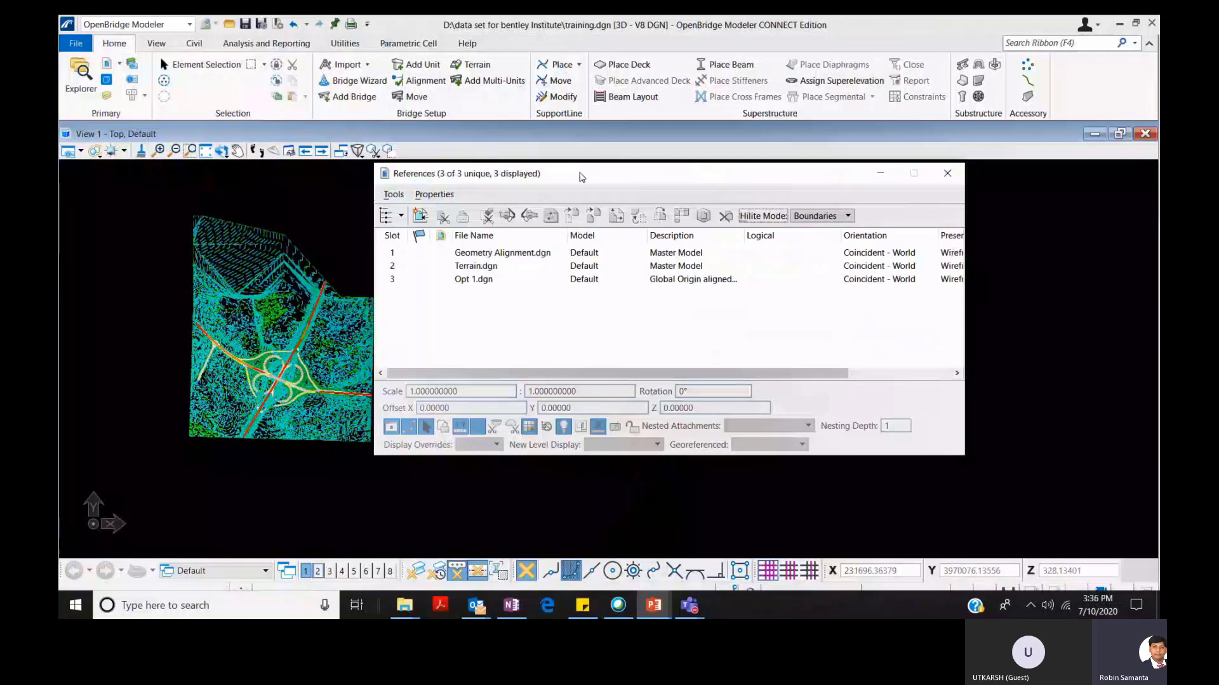
pyautogui.moveTo(580, 177); pyautogui.dragTo(823, 195)
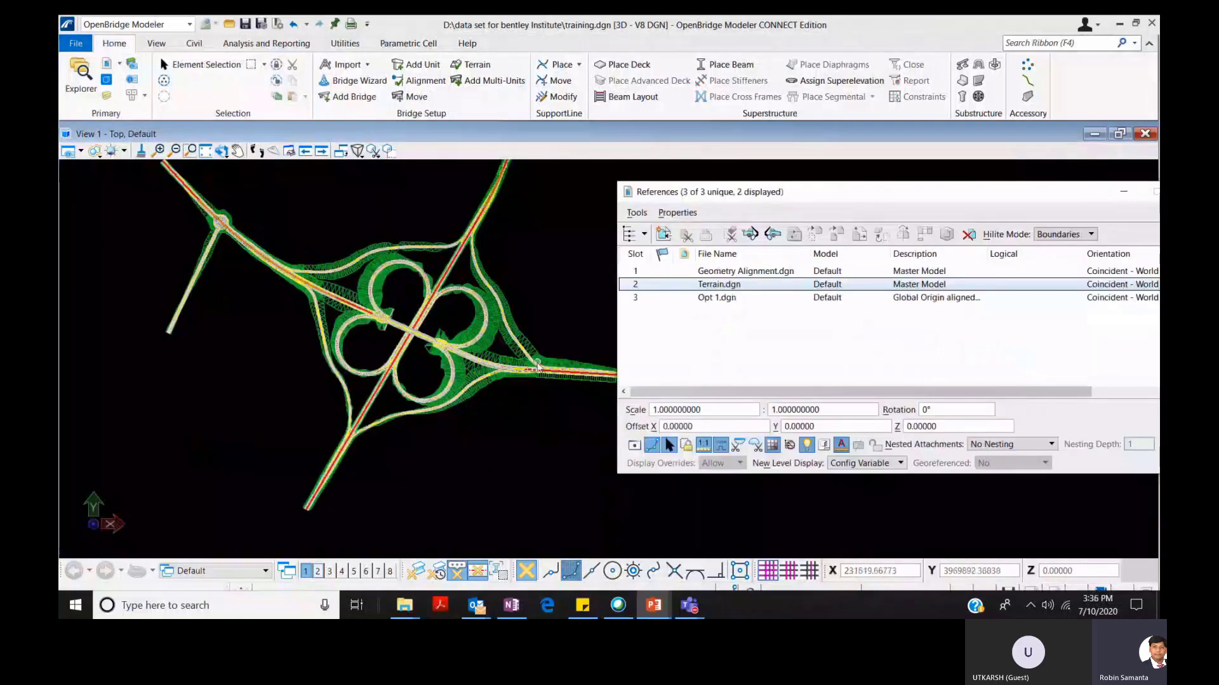
pyautogui.click(701, 290)
# Select the Geometry Alignment and Terrain references together and turn off their display, leaving only Opt 1 displayed.
pyautogui.click(702, 271)
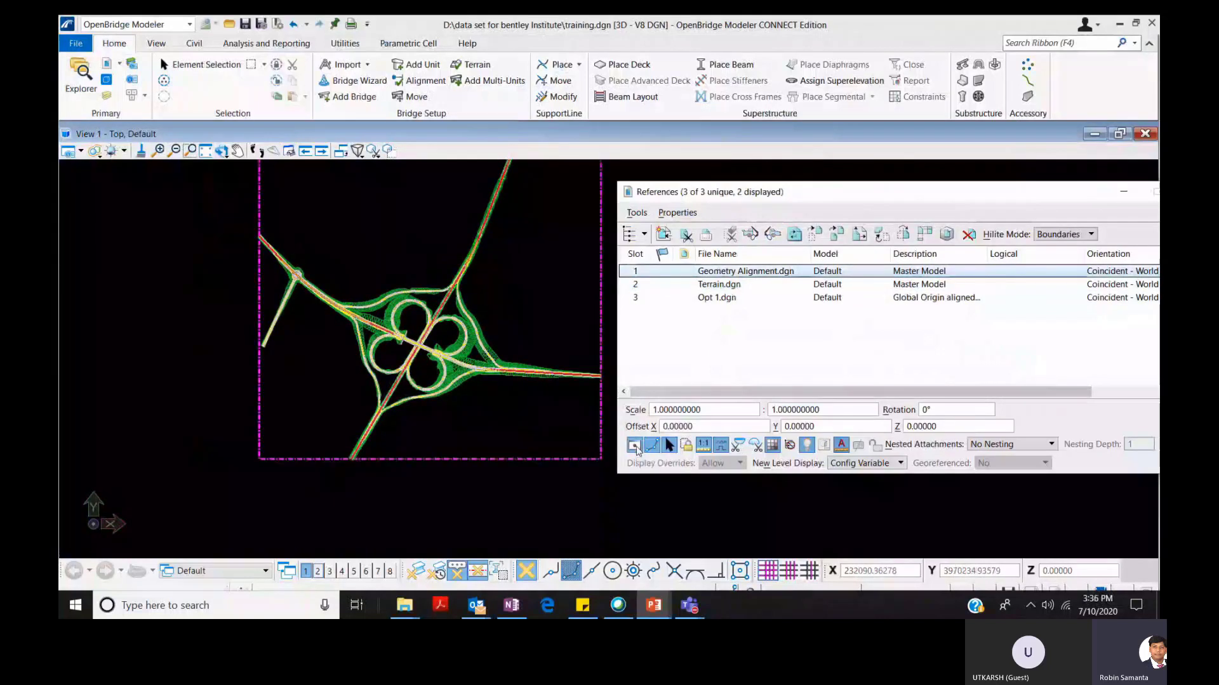
pyautogui.moveTo(719, 285); pyautogui.dragTo(659, 347)
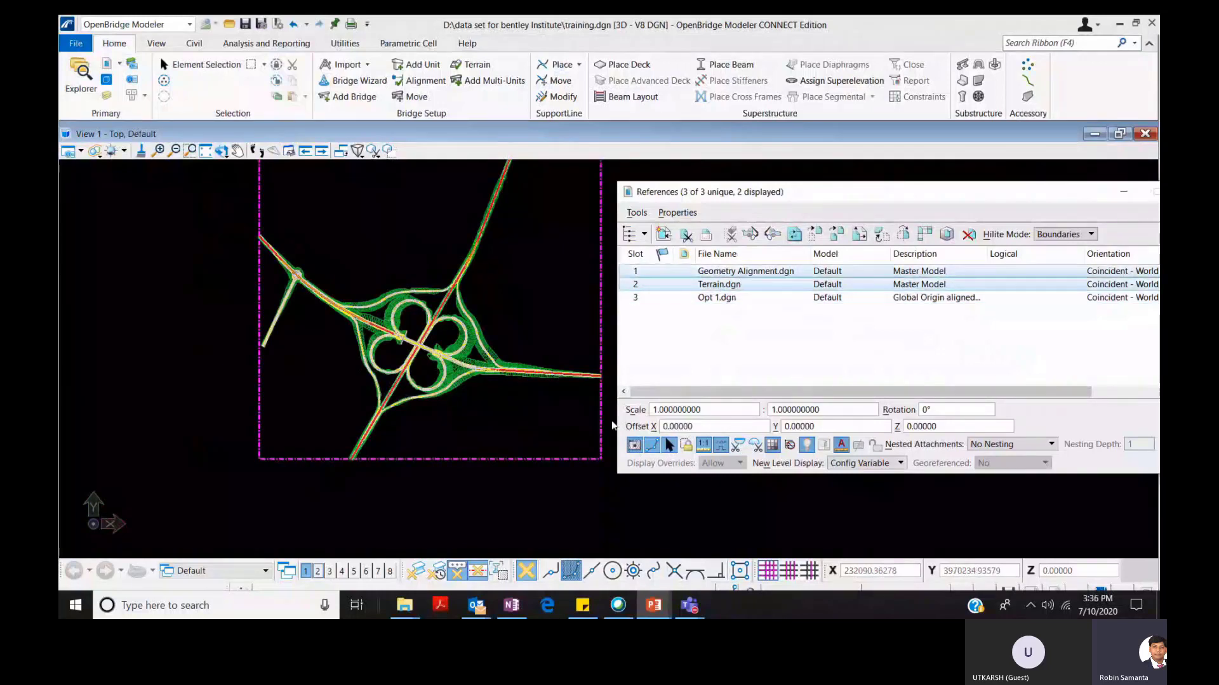
pyautogui.click(635, 446)
pyautogui.click(634, 445)
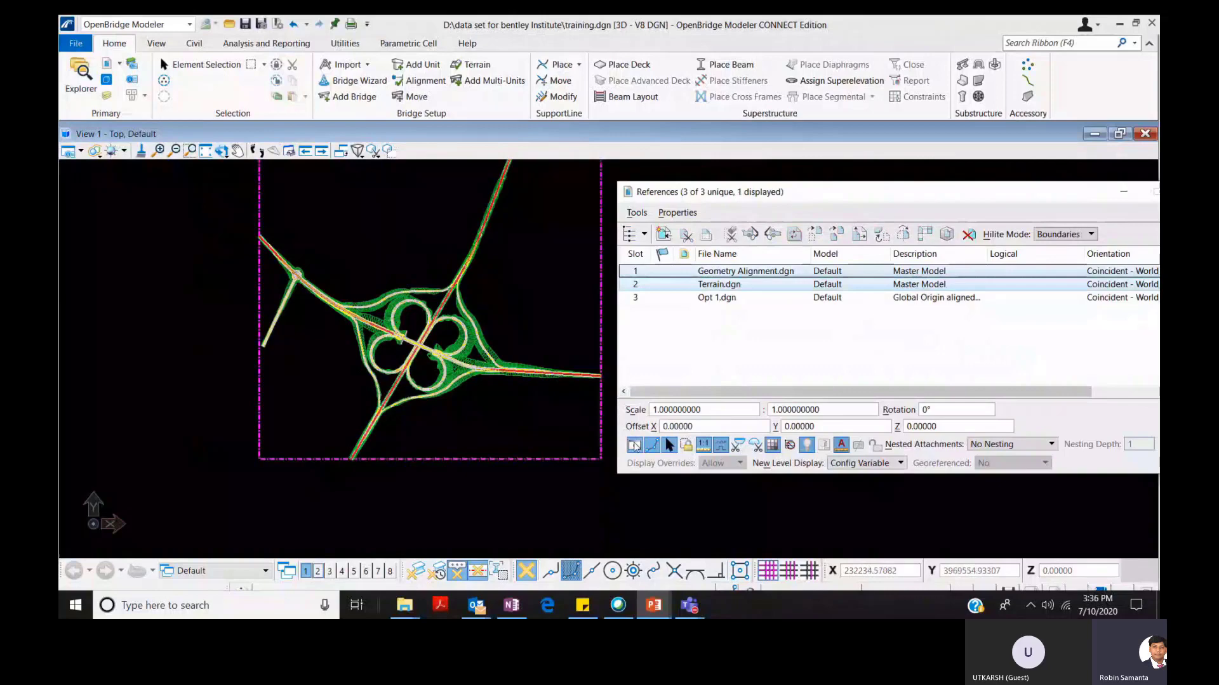
# Hide the Opt 1 reference, turn off the Terrain's minor and major contour levels, and display Opt 1 again.
pyautogui.click(694, 300)
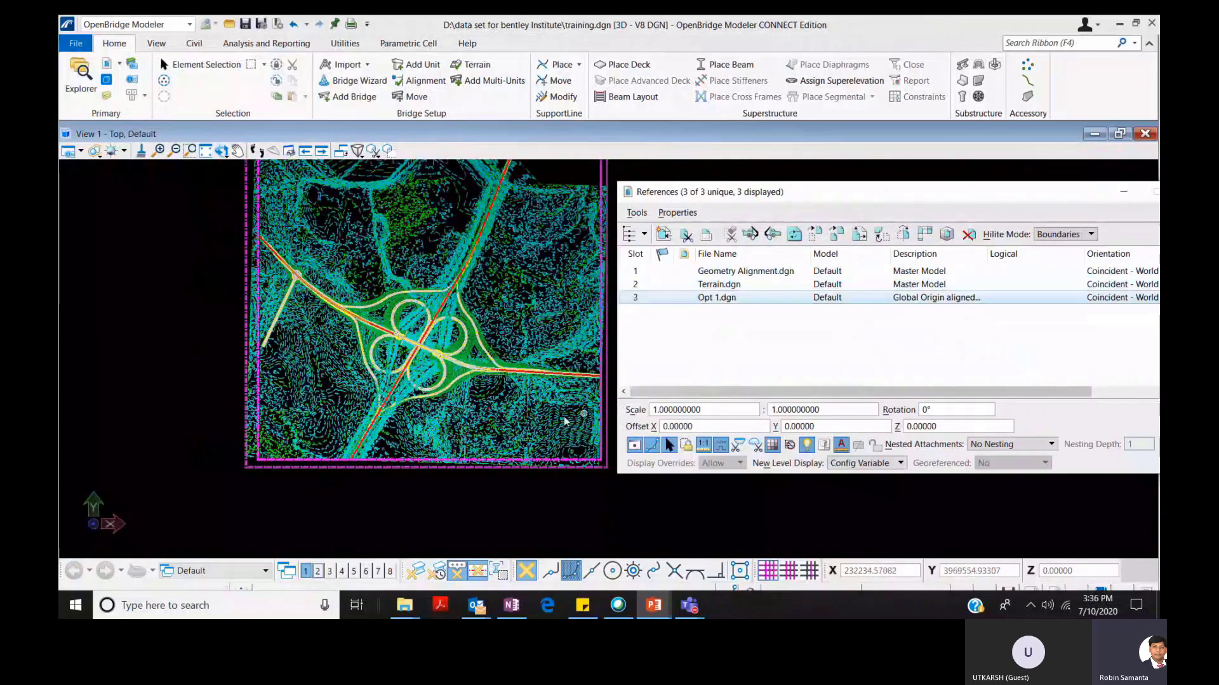
pyautogui.click(634, 445)
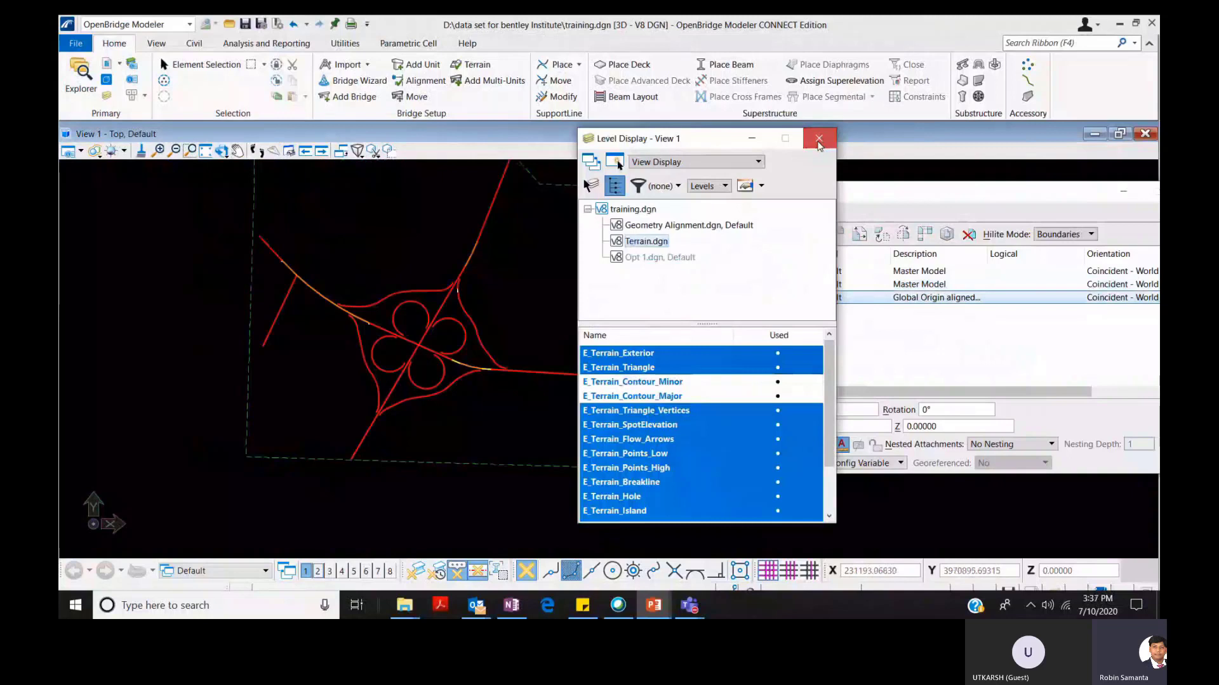
pyautogui.click(819, 140)
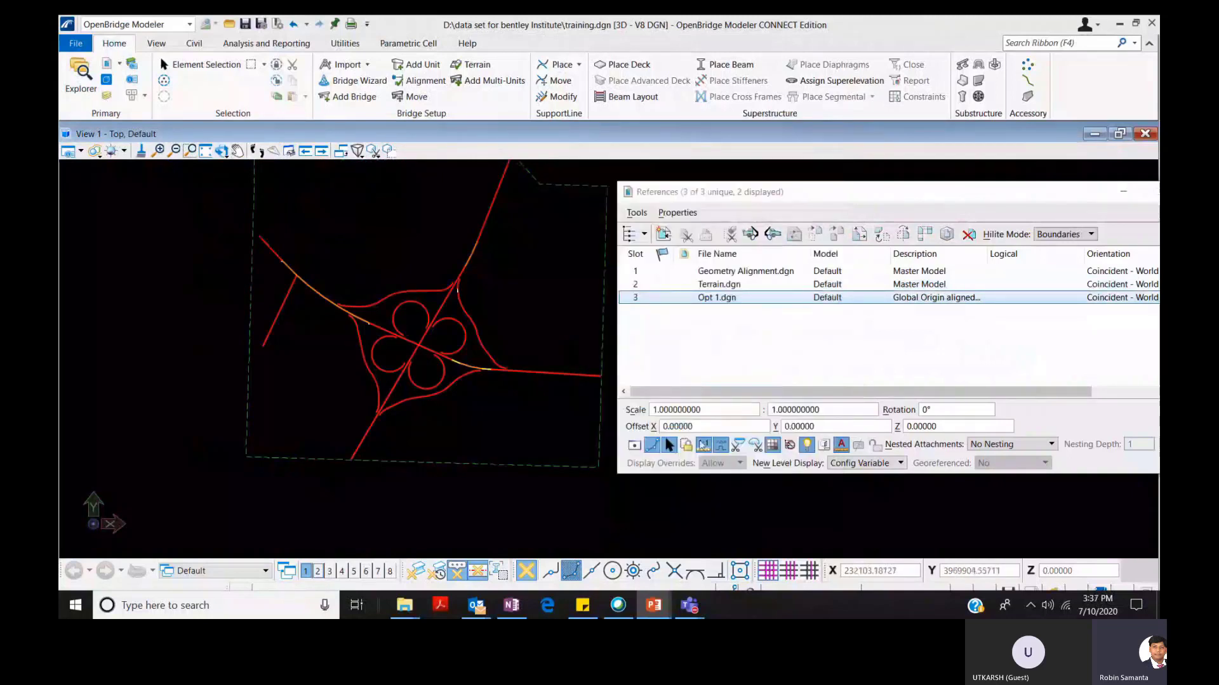
pyautogui.click(634, 446)
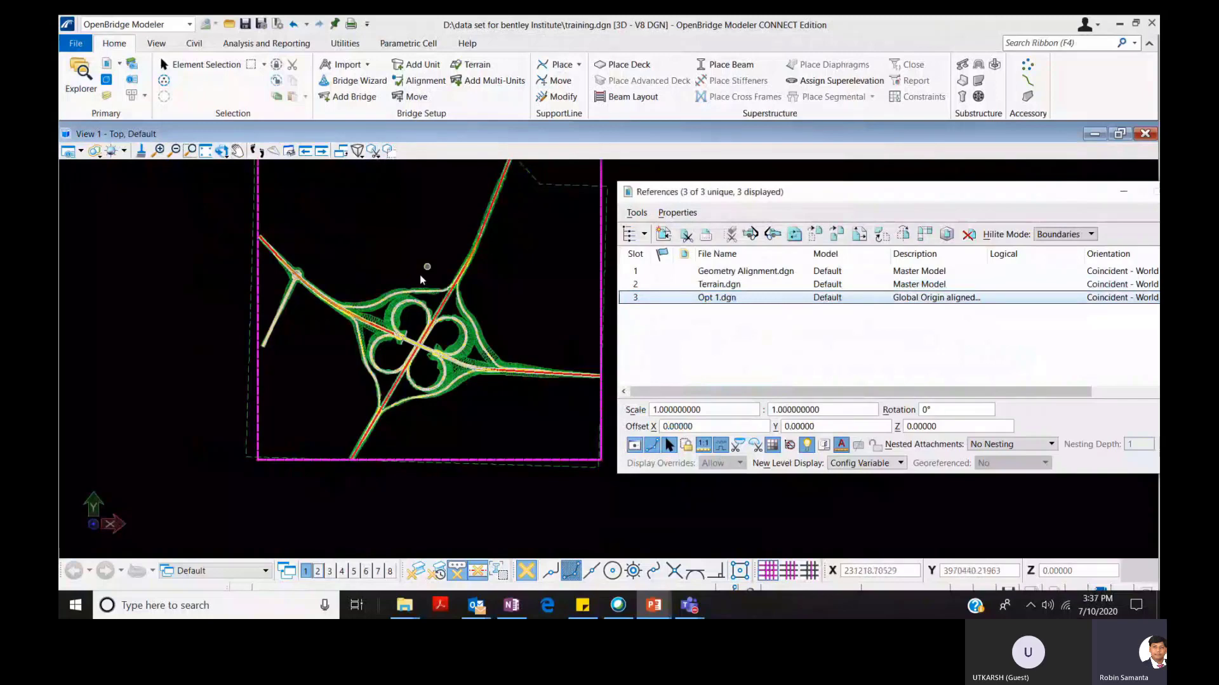
# Turn the Bridge level of the Opt 1 reference off and back on in Level Display.
pyautogui.scroll(4, 422, 327)
pyautogui.scroll(-2, 438, 434)
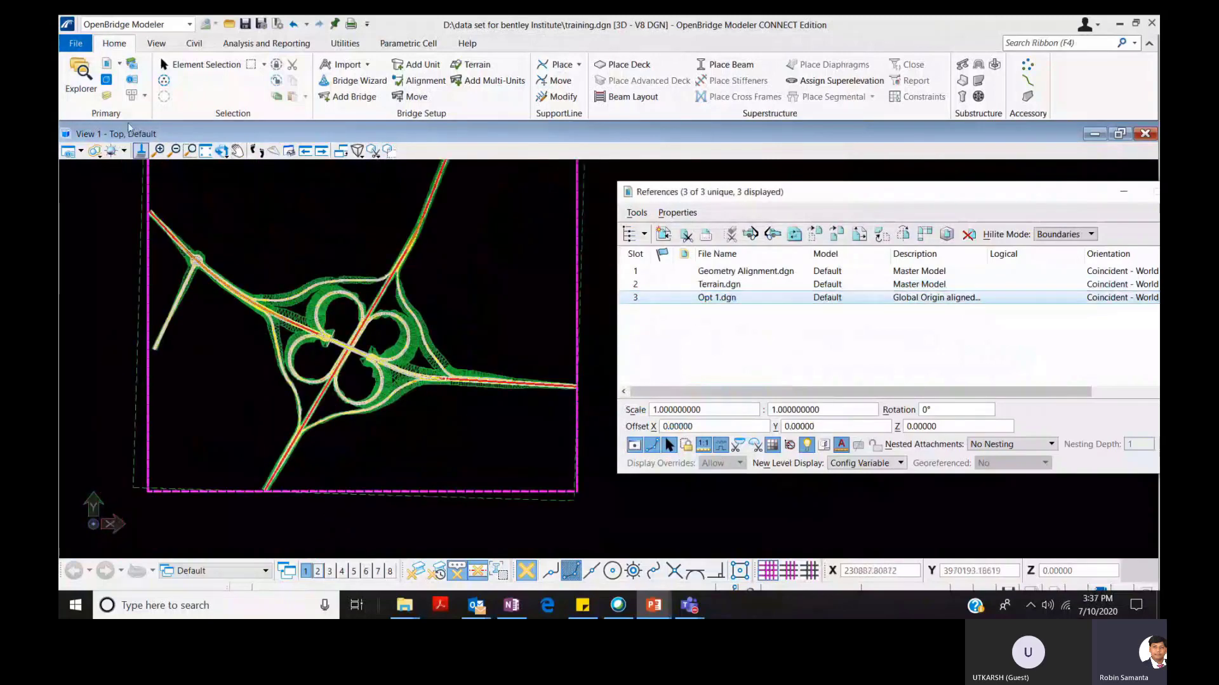
pyautogui.click(107, 96)
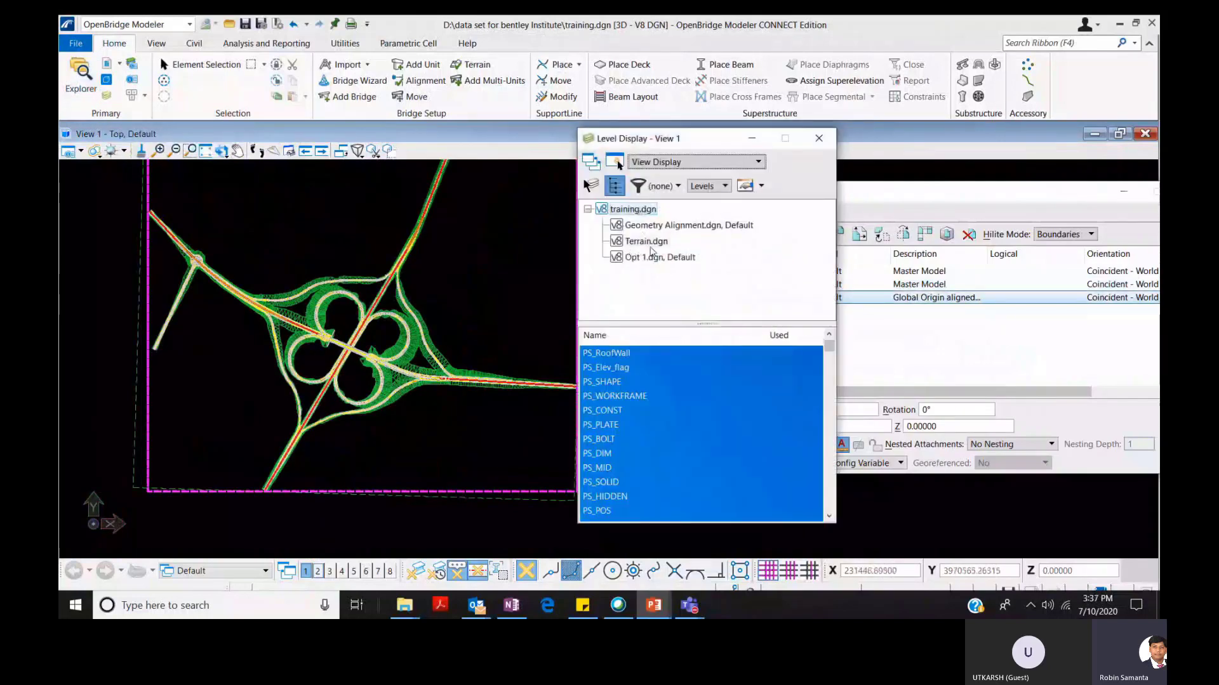
pyautogui.click(656, 259)
pyautogui.click(617, 397)
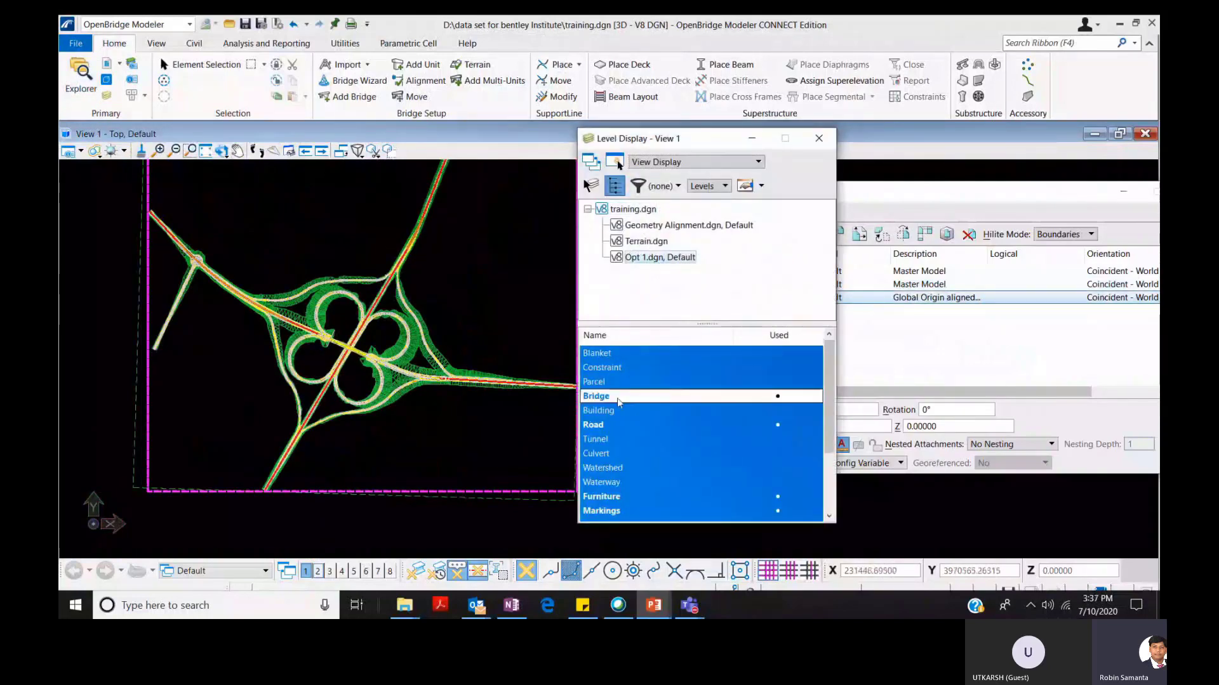
pyautogui.click(617, 398)
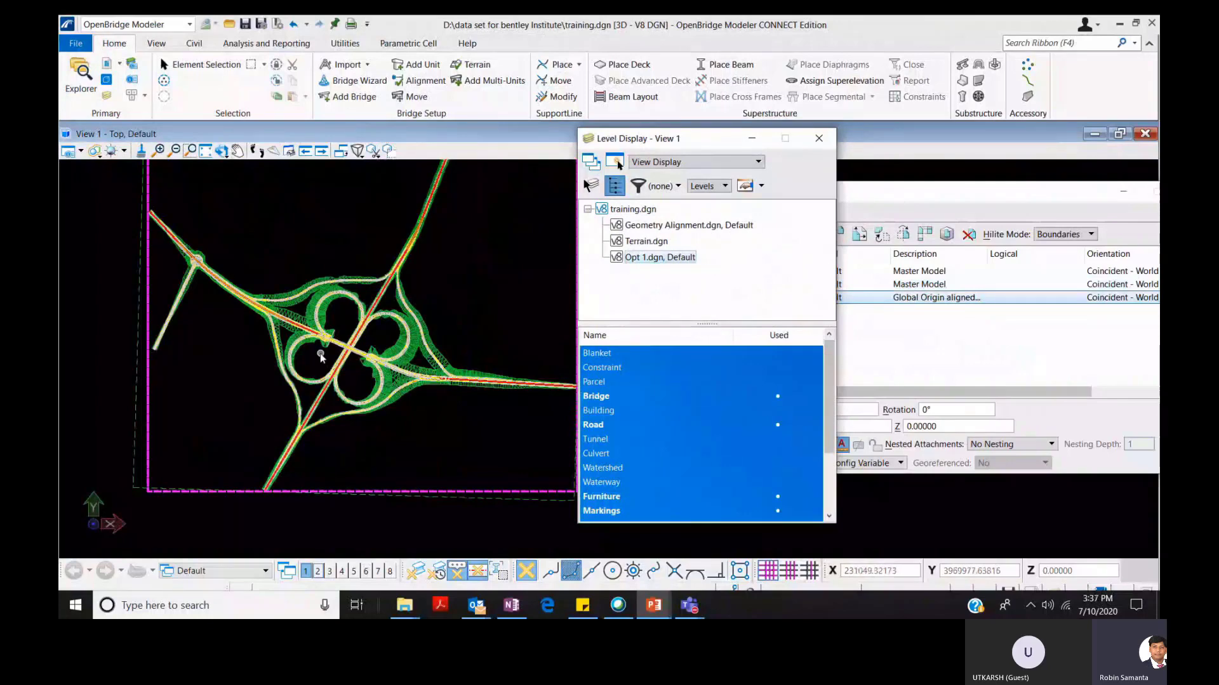
# Toggle the Opt 1 Bridge level again and examine the bridge stretch between its two abutments at the road crossing.
pyautogui.scroll(3, 321, 355)
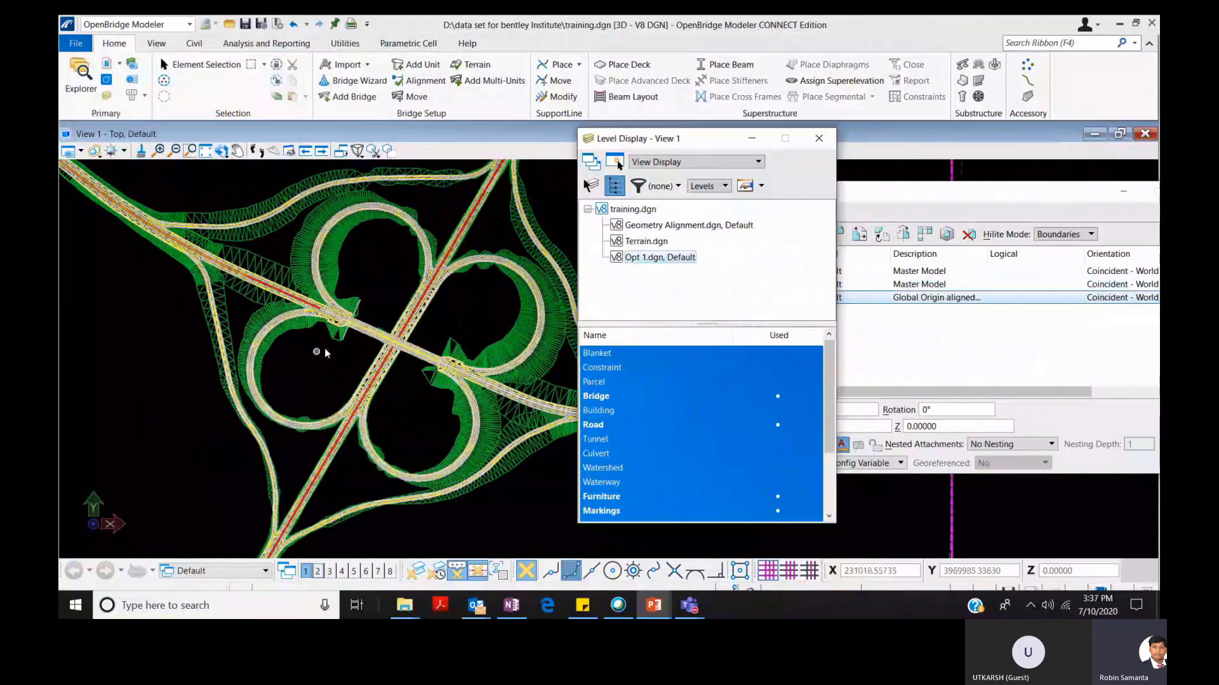
pyautogui.scroll(3, 325, 352)
pyautogui.click(744, 384)
pyautogui.click(744, 386)
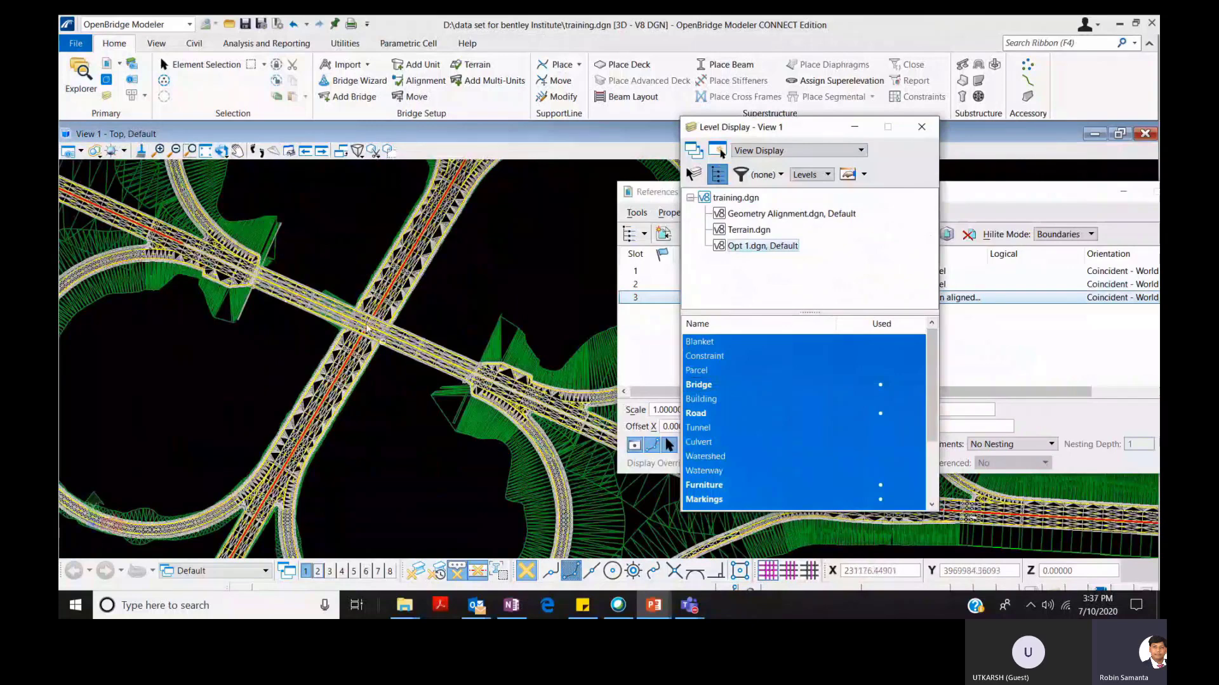
pyautogui.scroll(1, 273, 284)
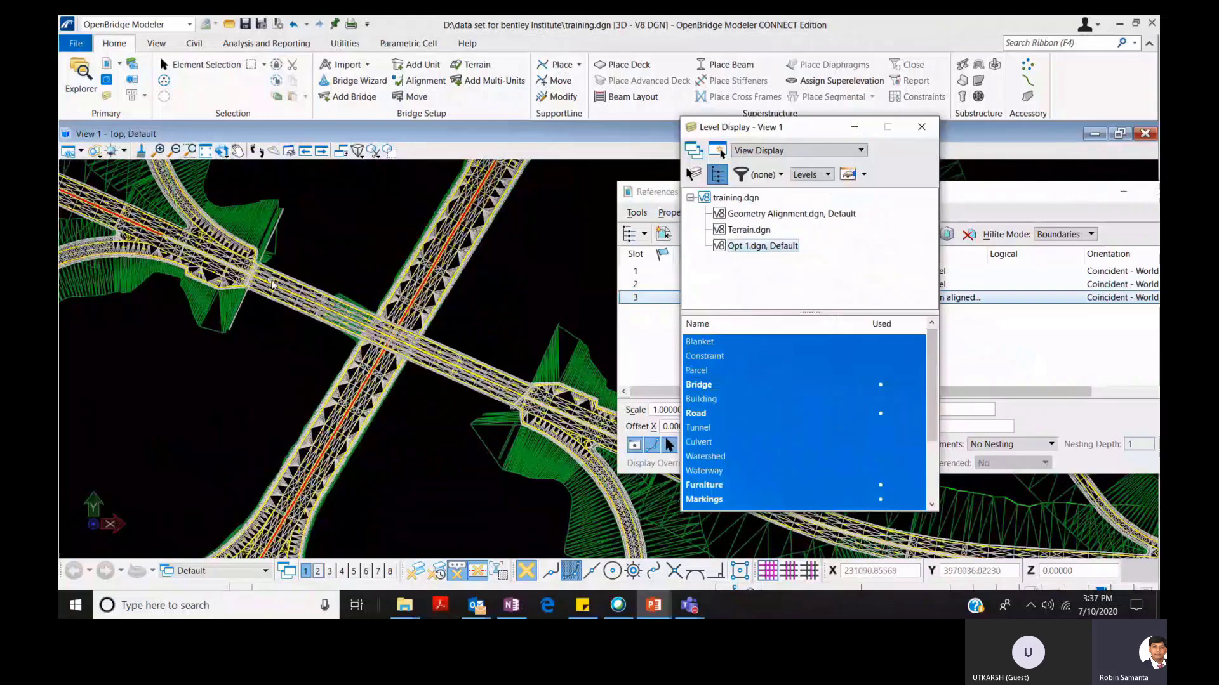
pyautogui.scroll(1, 231, 258)
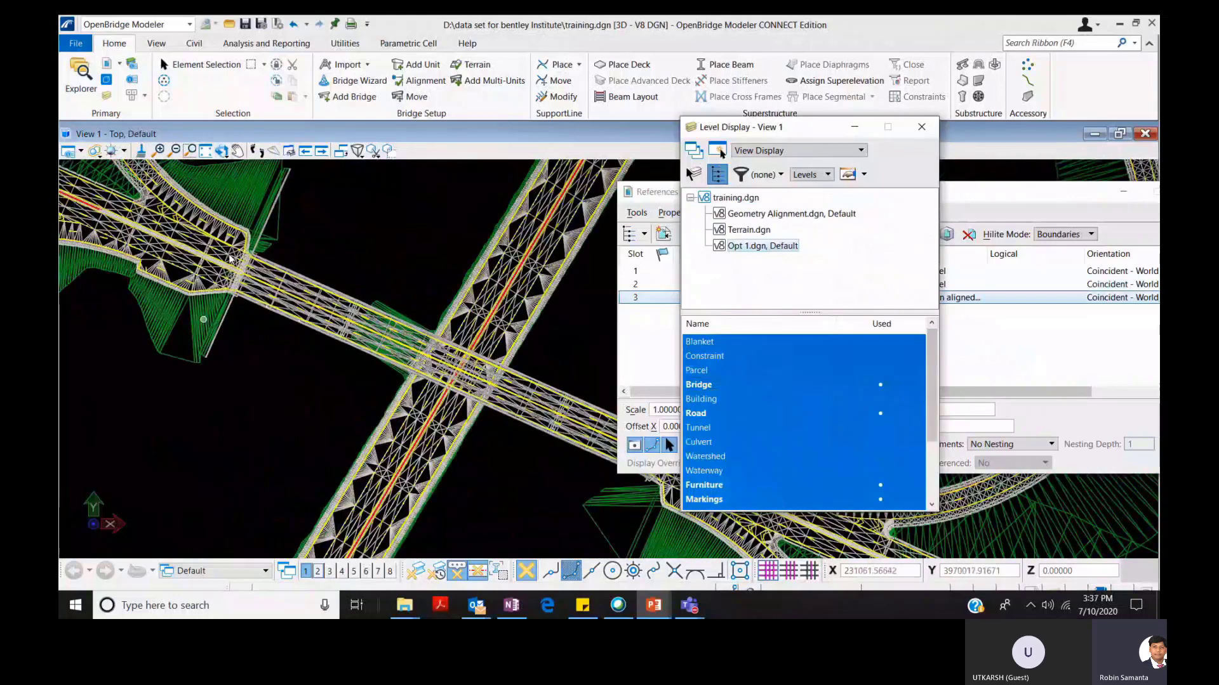
pyautogui.scroll(-1, 281, 279)
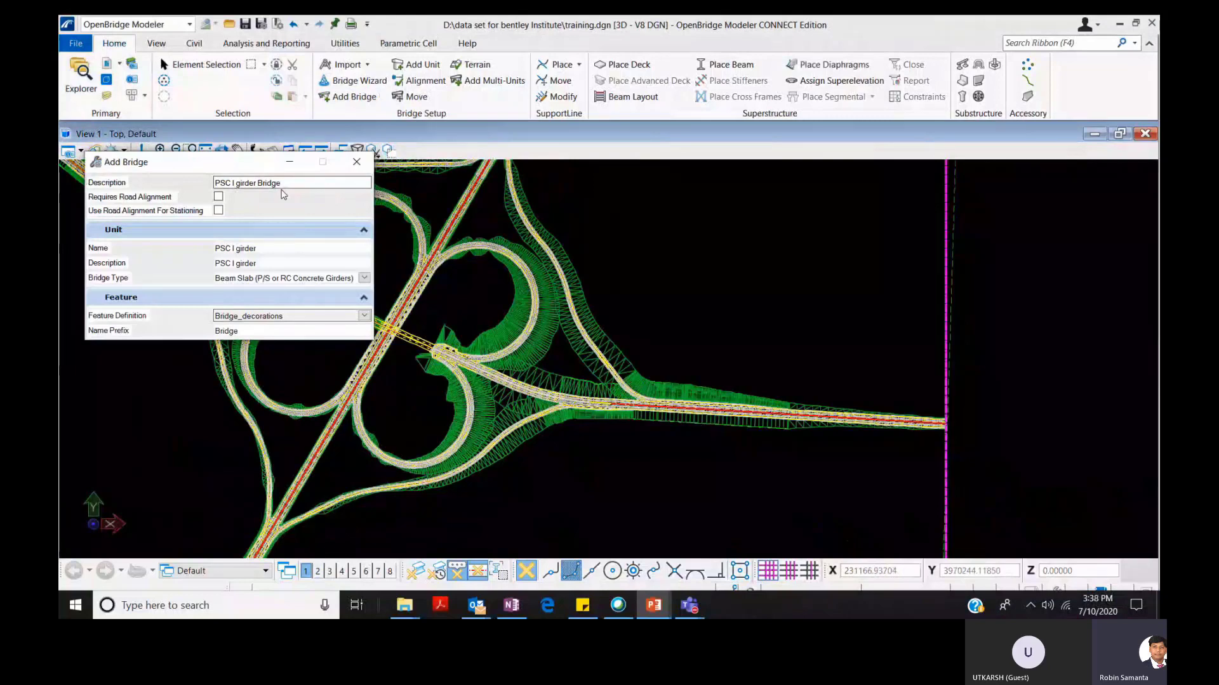
# Set up the PSC I girder bridge as type Beam Slab (P/S or RC Concrete Girders) with the Bridge_decorations feature definition.
pyautogui.click(314, 278)
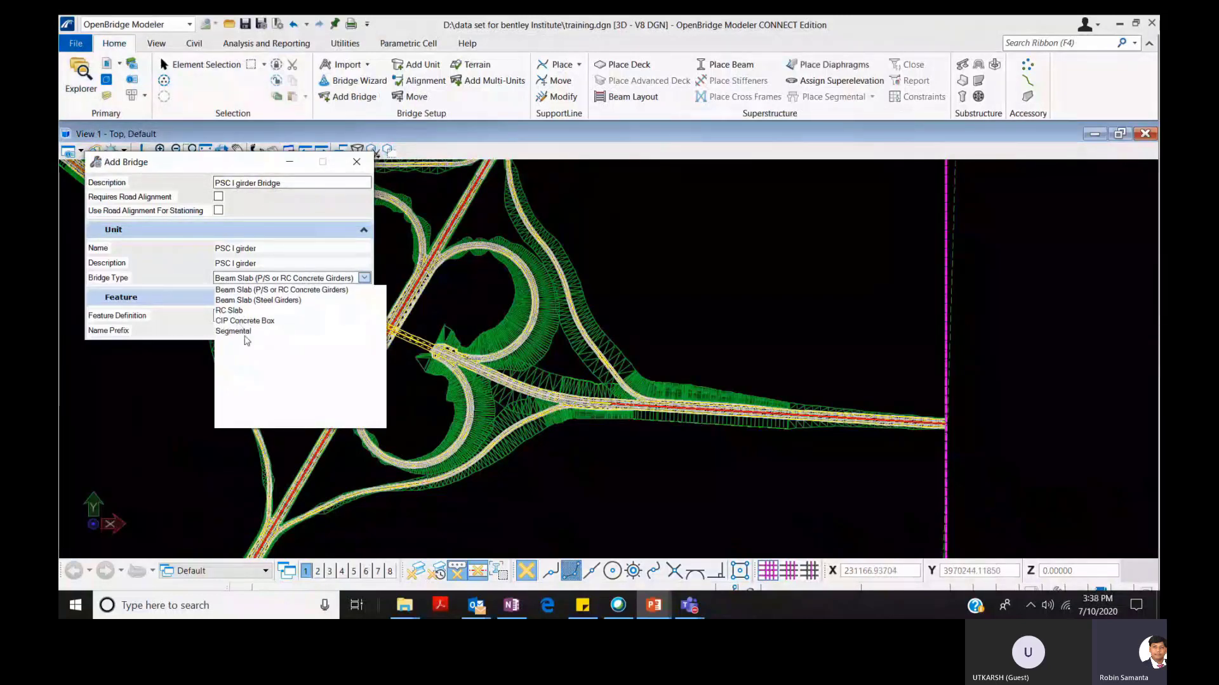
pyautogui.click(281, 290)
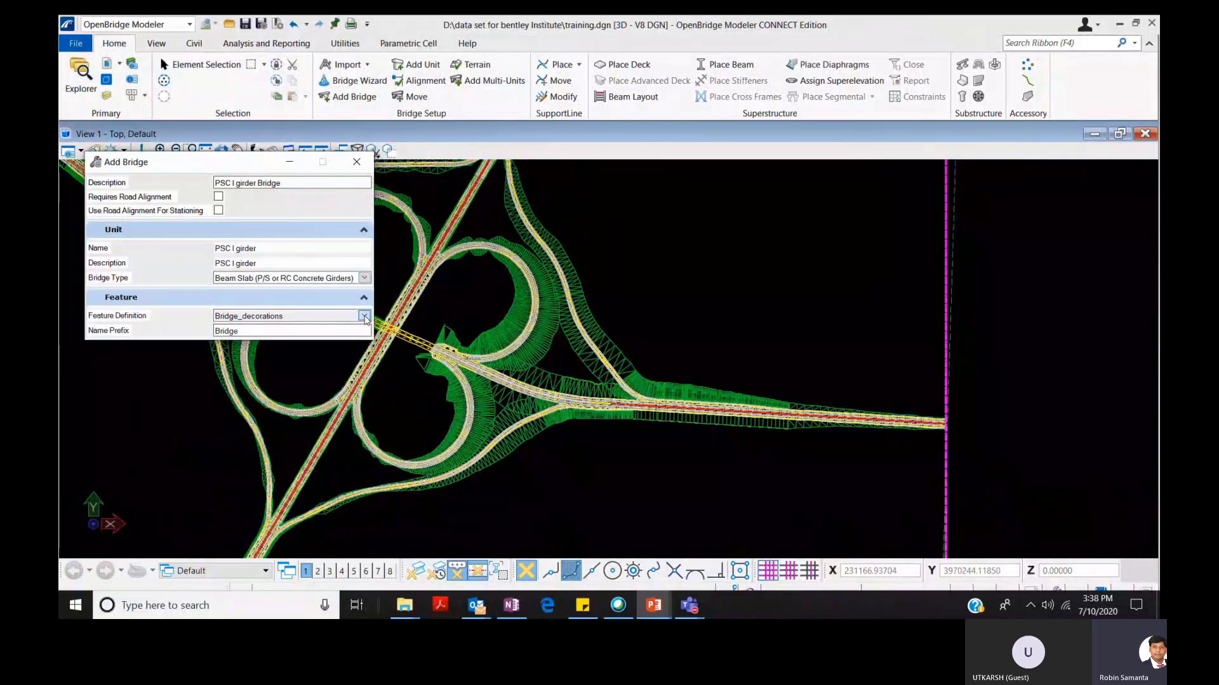
pyautogui.click(365, 316)
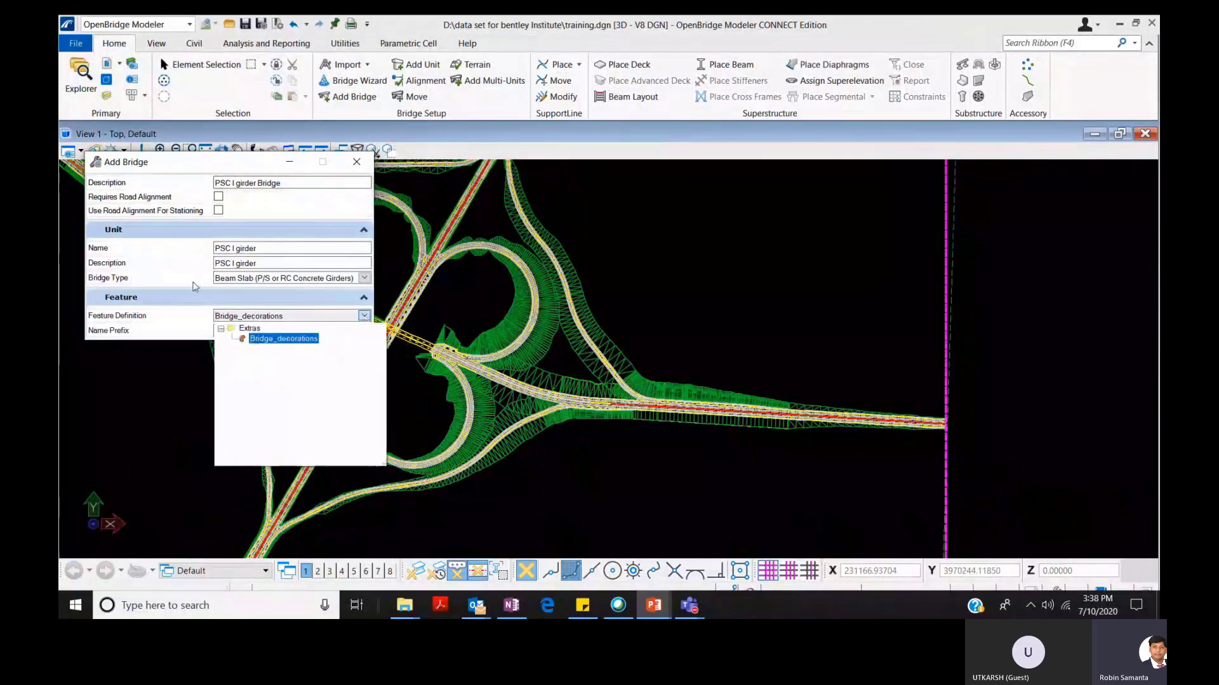
pyautogui.click(319, 200)
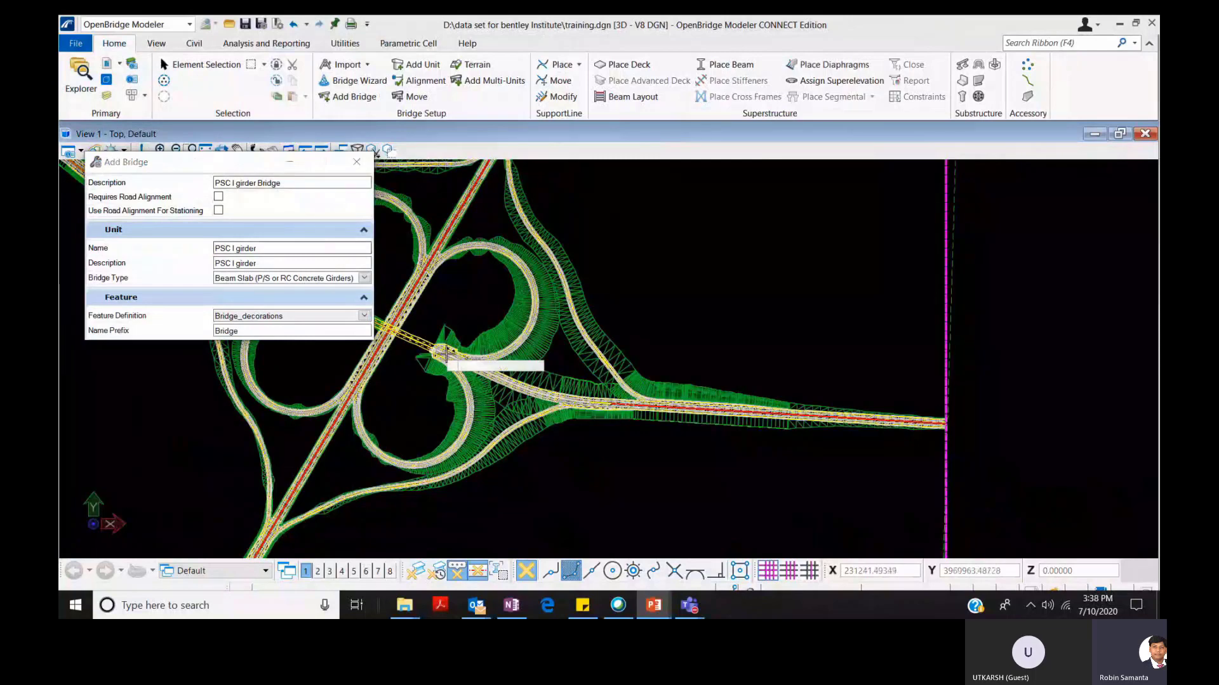
# Add the bridge on the red centreline alignment running over the crossing road, accepting the name prefix Bridge.
pyautogui.scroll(-2, 586, 396)
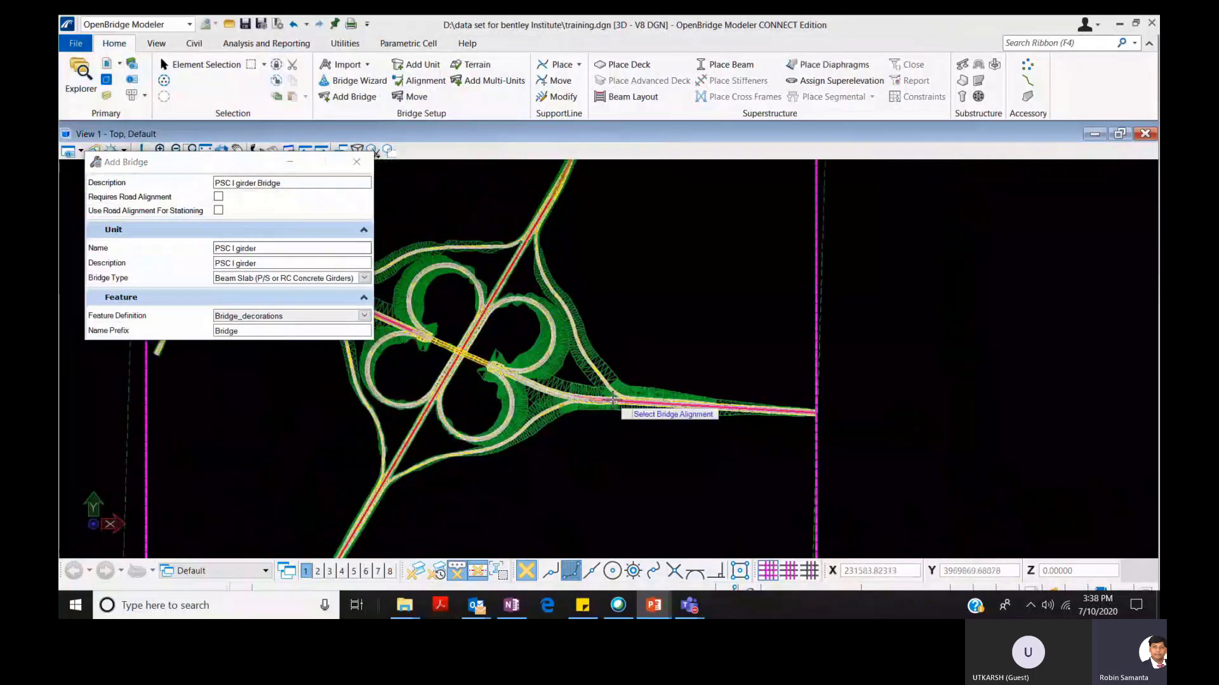
pyautogui.scroll(1, 451, 332)
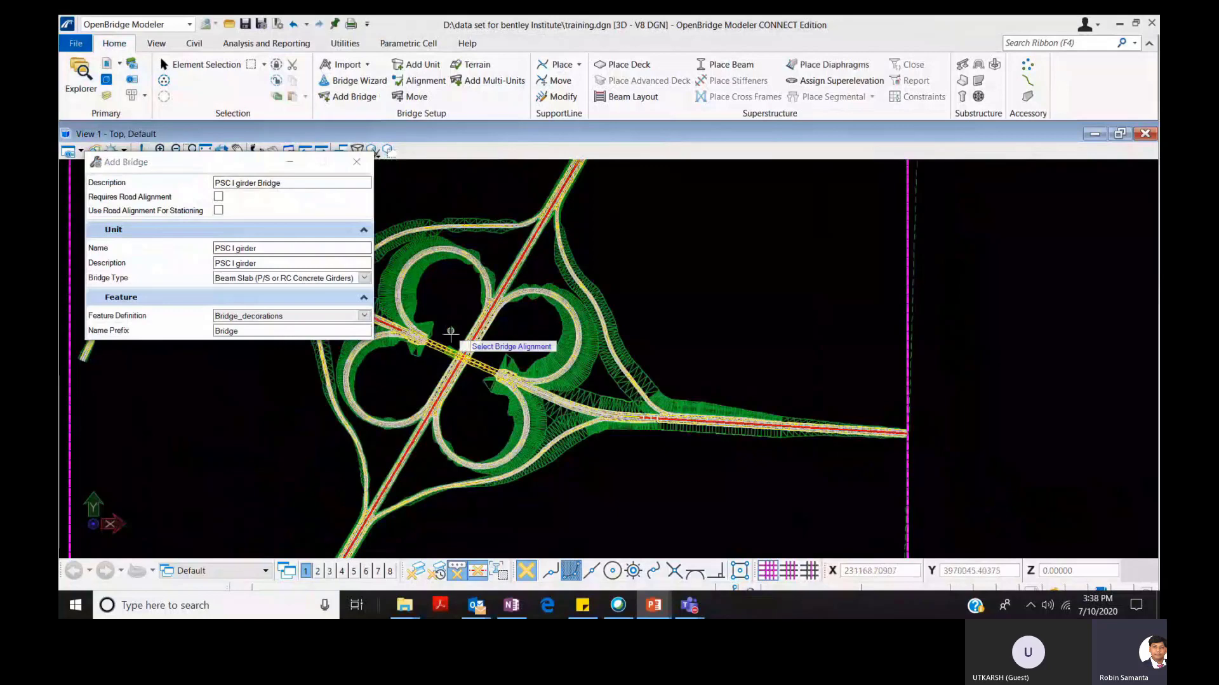
pyautogui.scroll(5, 451, 332)
pyautogui.click(516, 337)
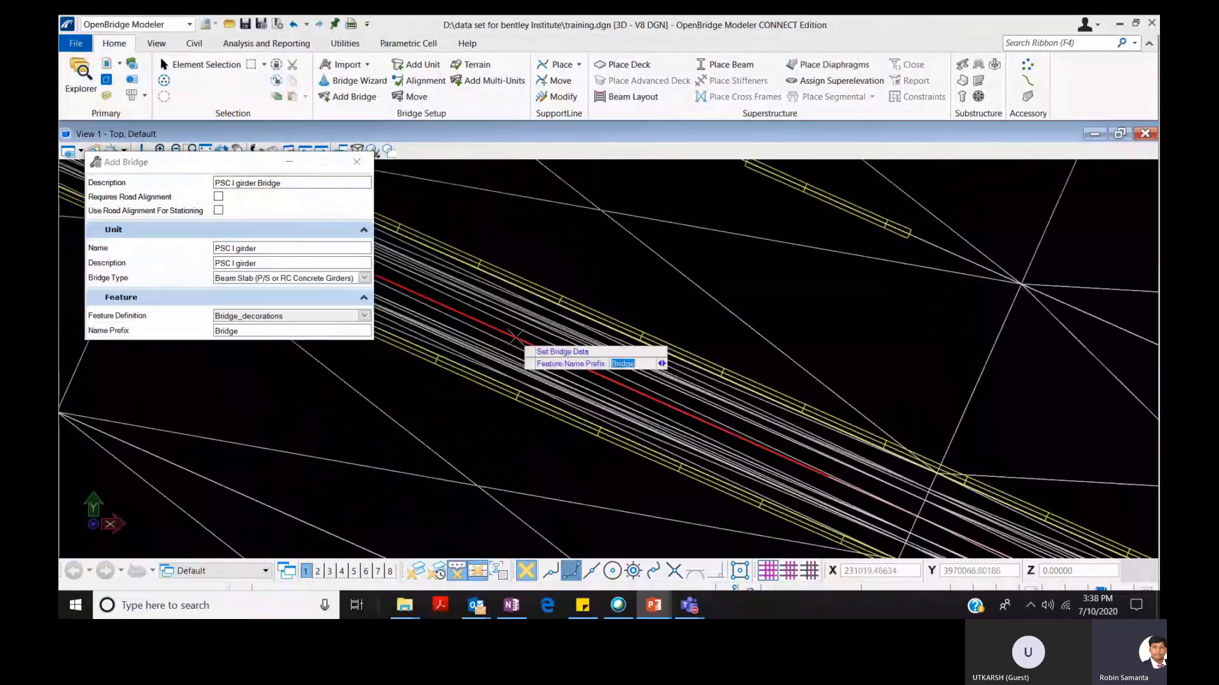
pyautogui.click(501, 246)
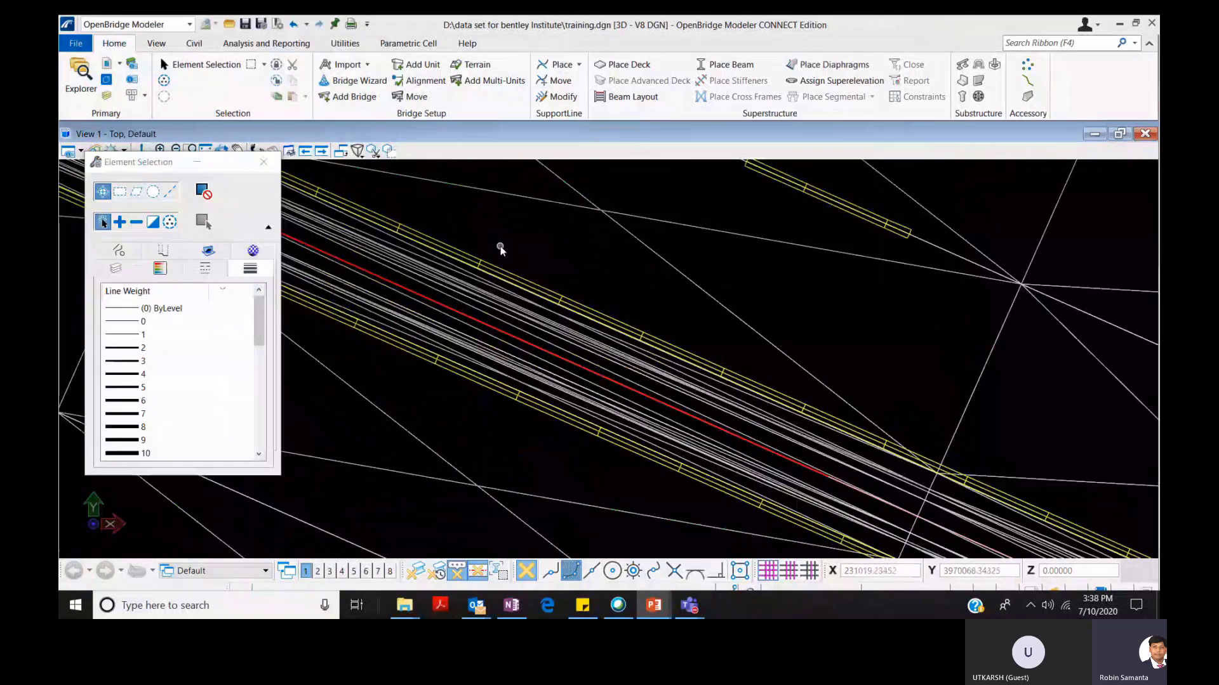
# Place six support lines, 30 m long with 0° skew, between the abutments from station 1+000.7613 to 1+179.5887.
pyautogui.scroll(-3, 375, 282)
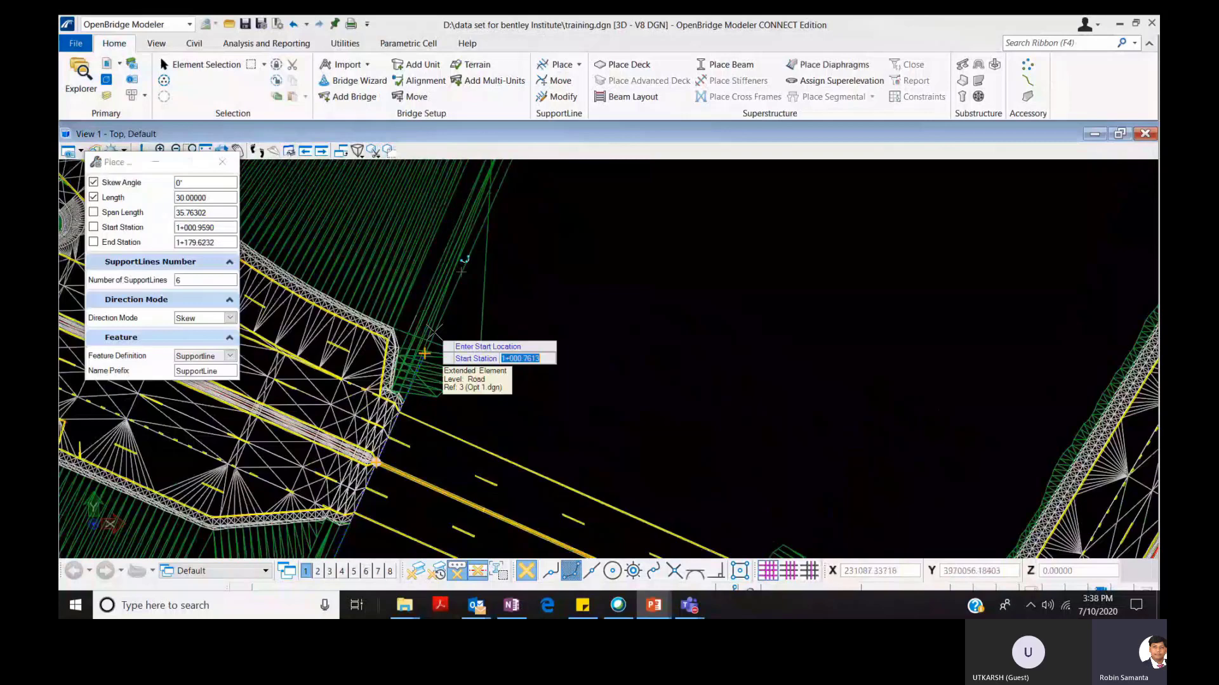
pyautogui.click(435, 332)
pyautogui.scroll(-5, 464, 217)
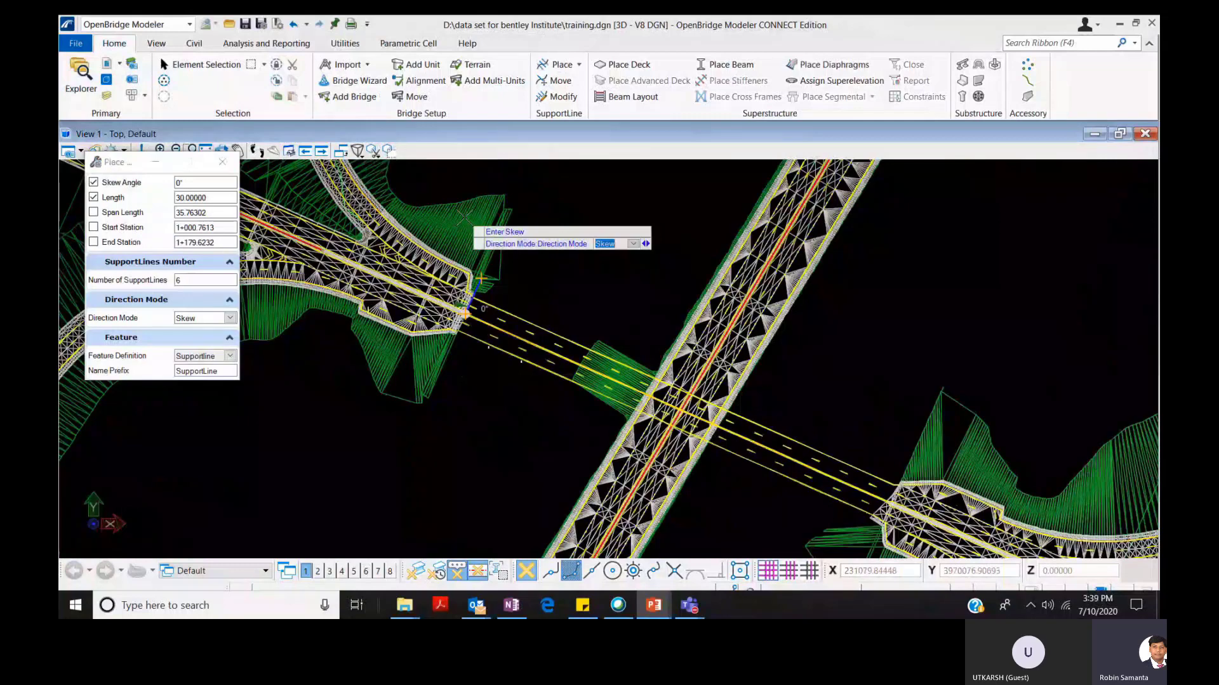
pyautogui.click(464, 217)
pyautogui.scroll(4, 863, 433)
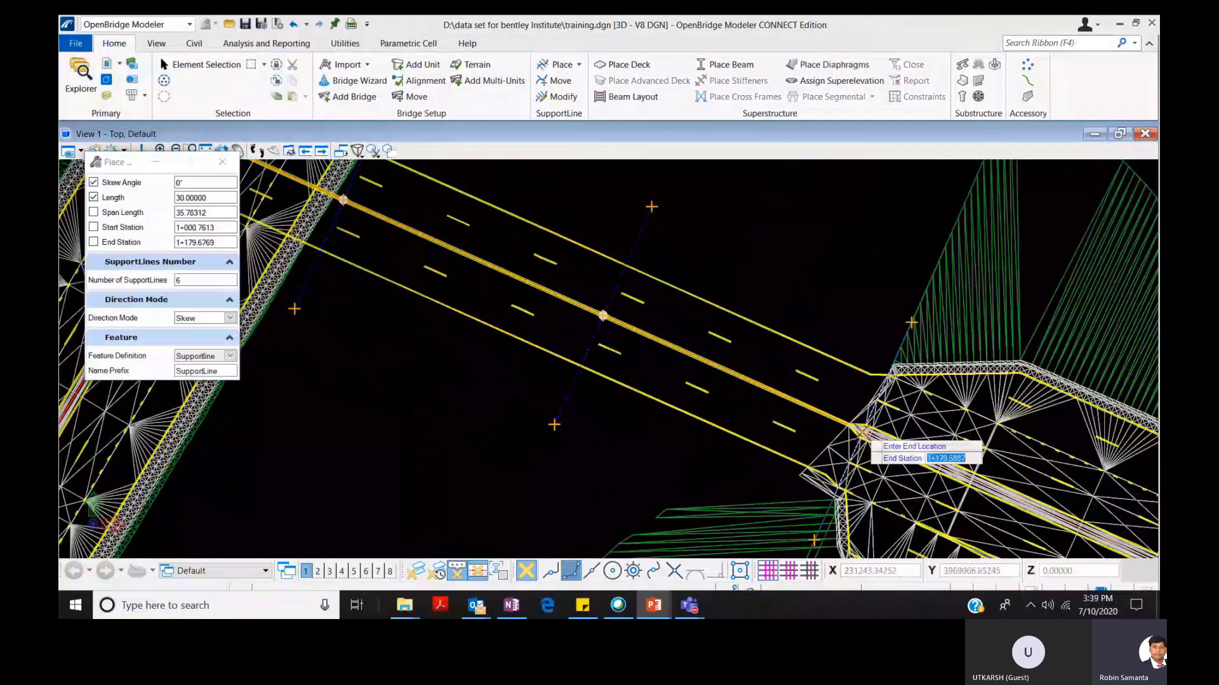
pyautogui.click(862, 432)
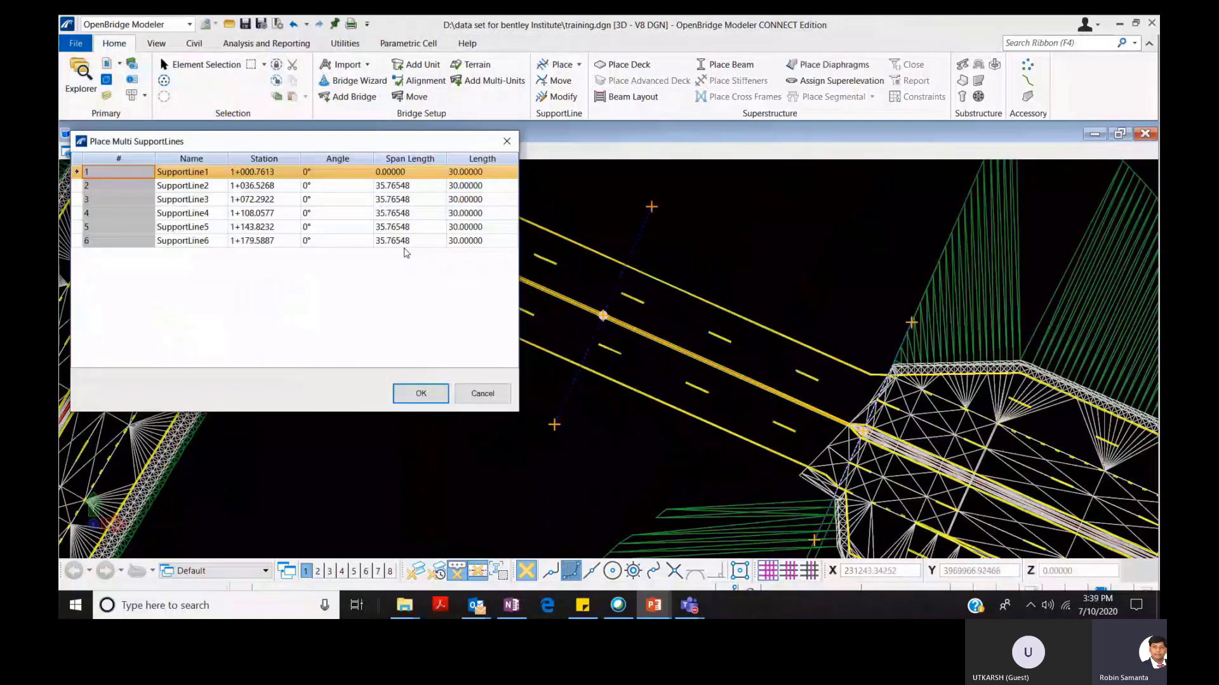
pyautogui.click(420, 393)
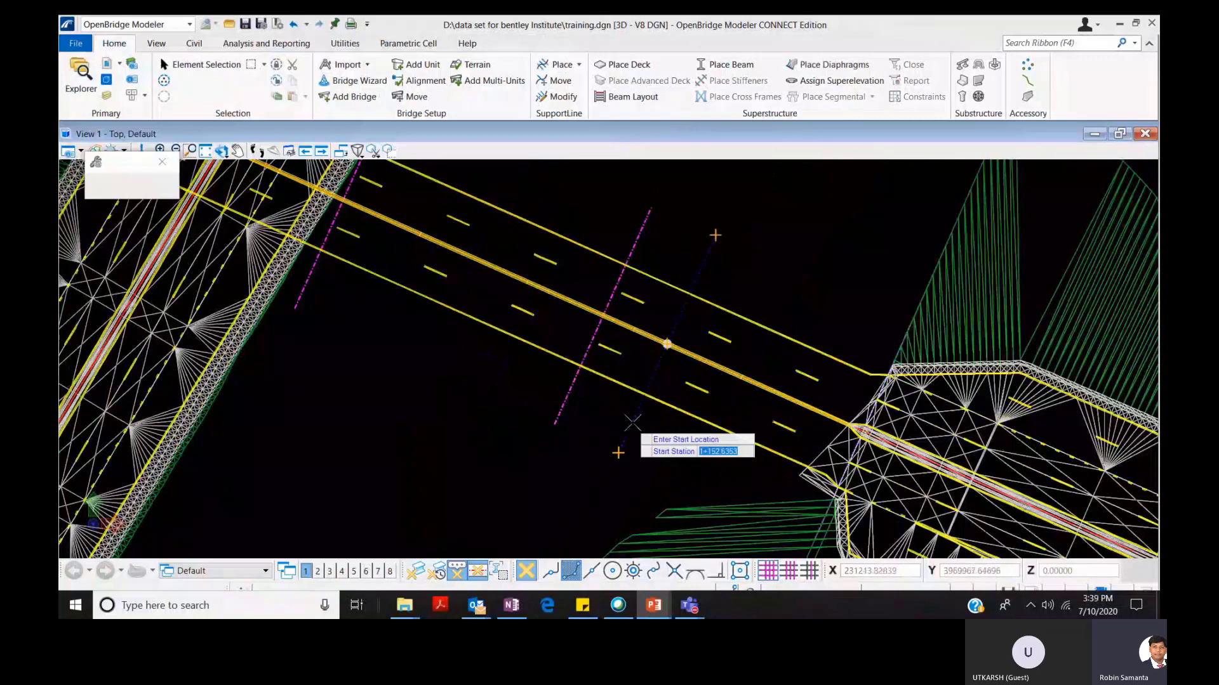
# Modify the placed support lines by skewing the third and fourth ones beside the crossing road.
pyautogui.scroll(-5, 689, 394)
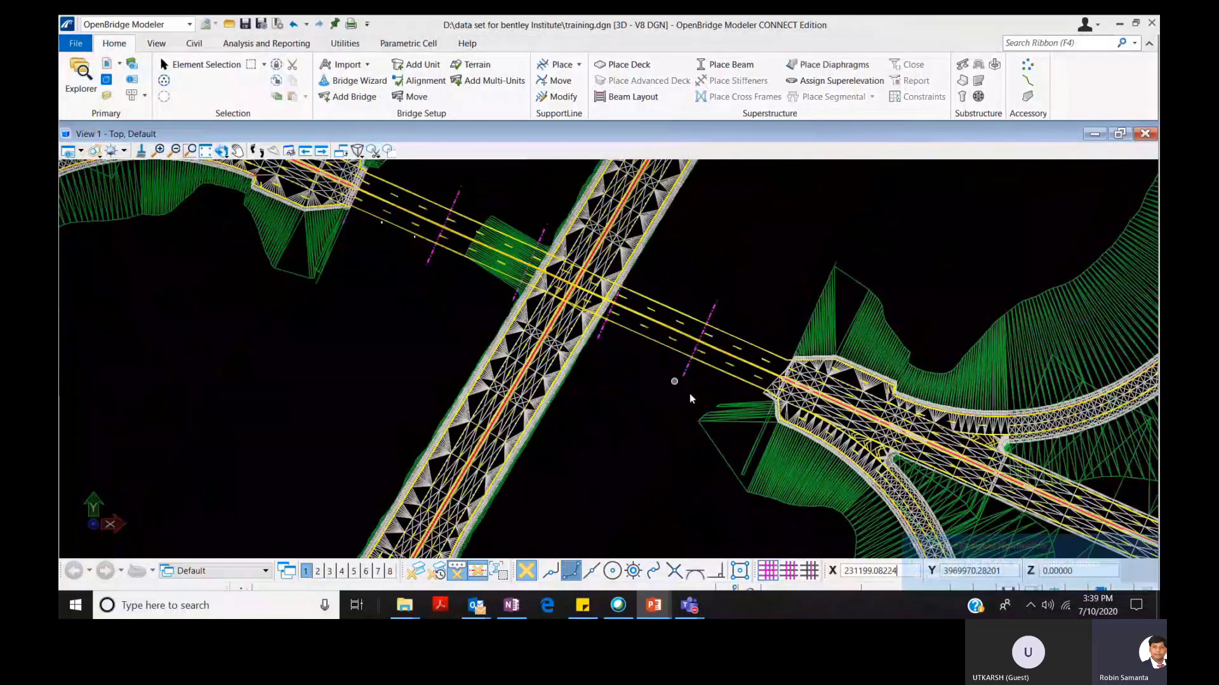
pyautogui.scroll(1, 557, 322)
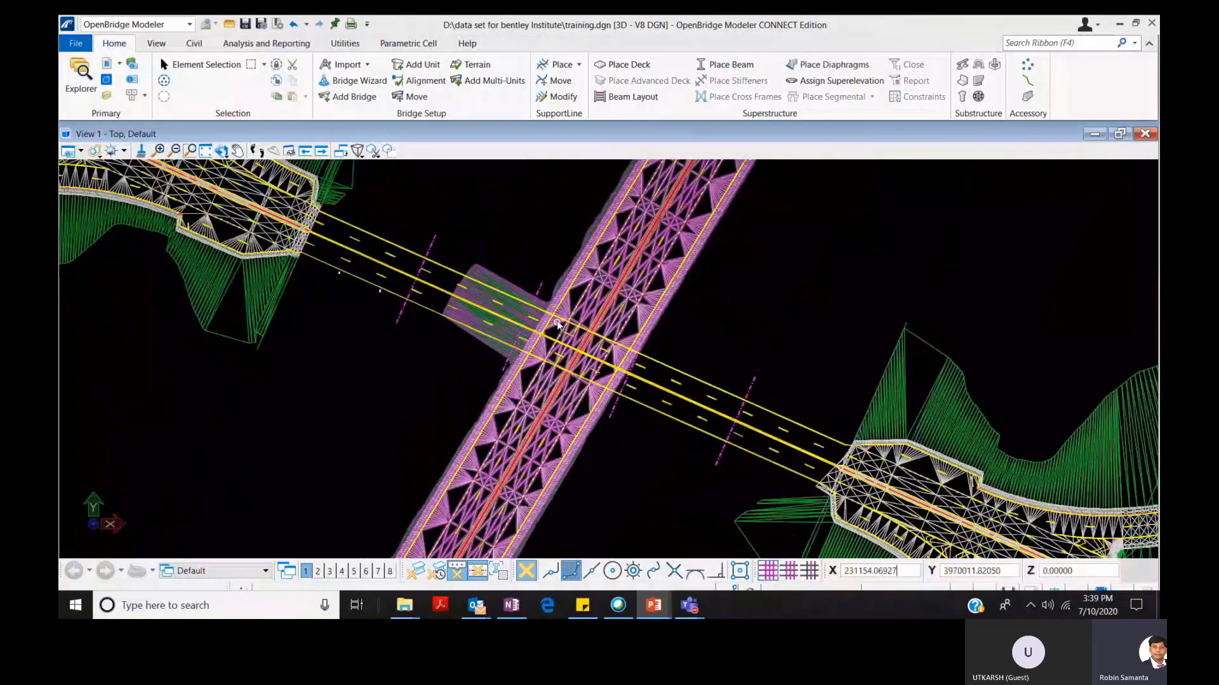
pyautogui.click(556, 324)
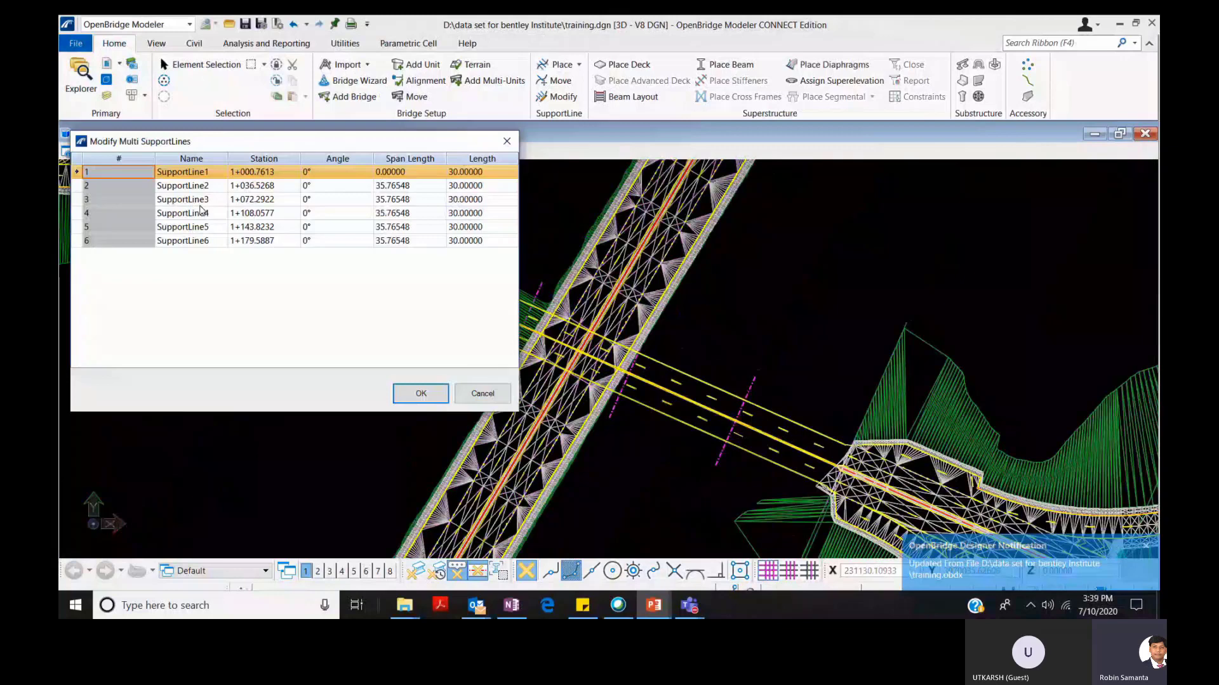
pyautogui.press('Return')
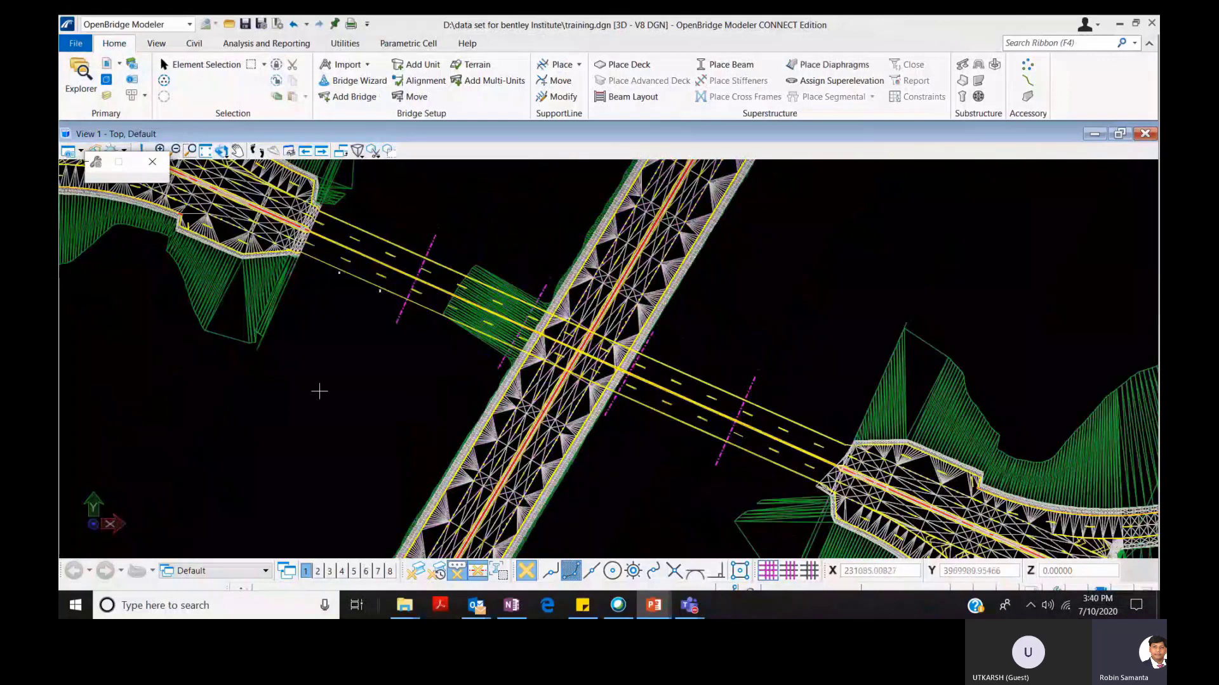
pyautogui.scroll(-1, 305, 381)
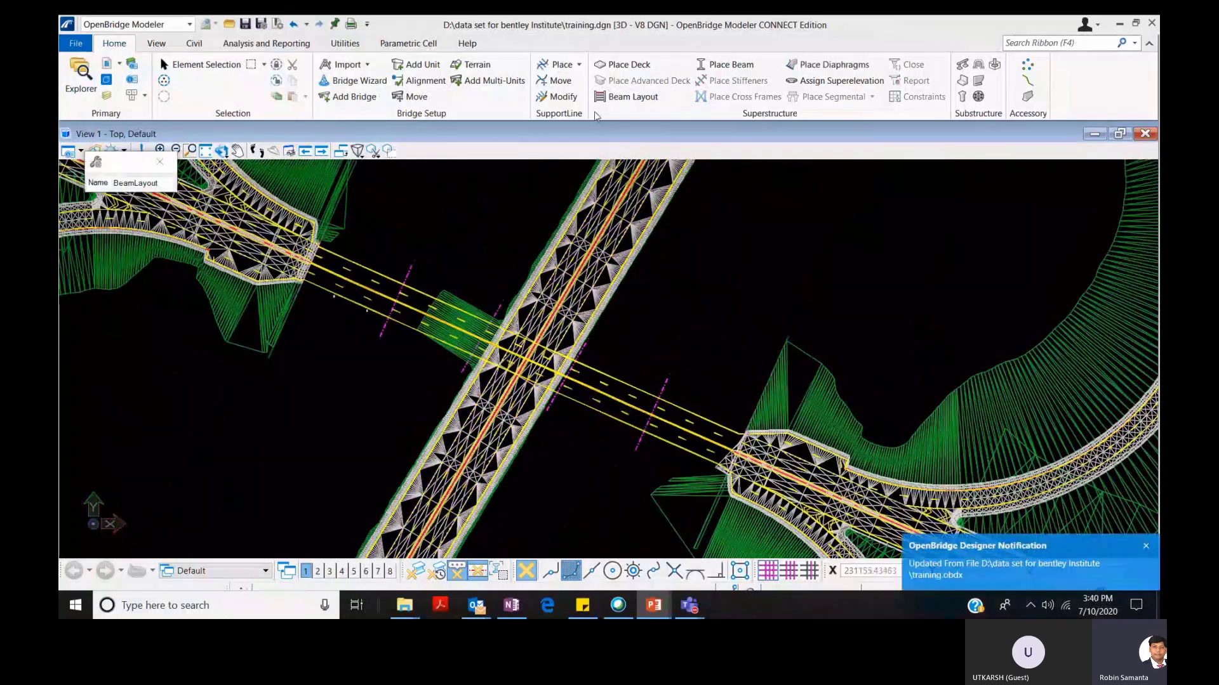
pyautogui.rightClick(673, 294)
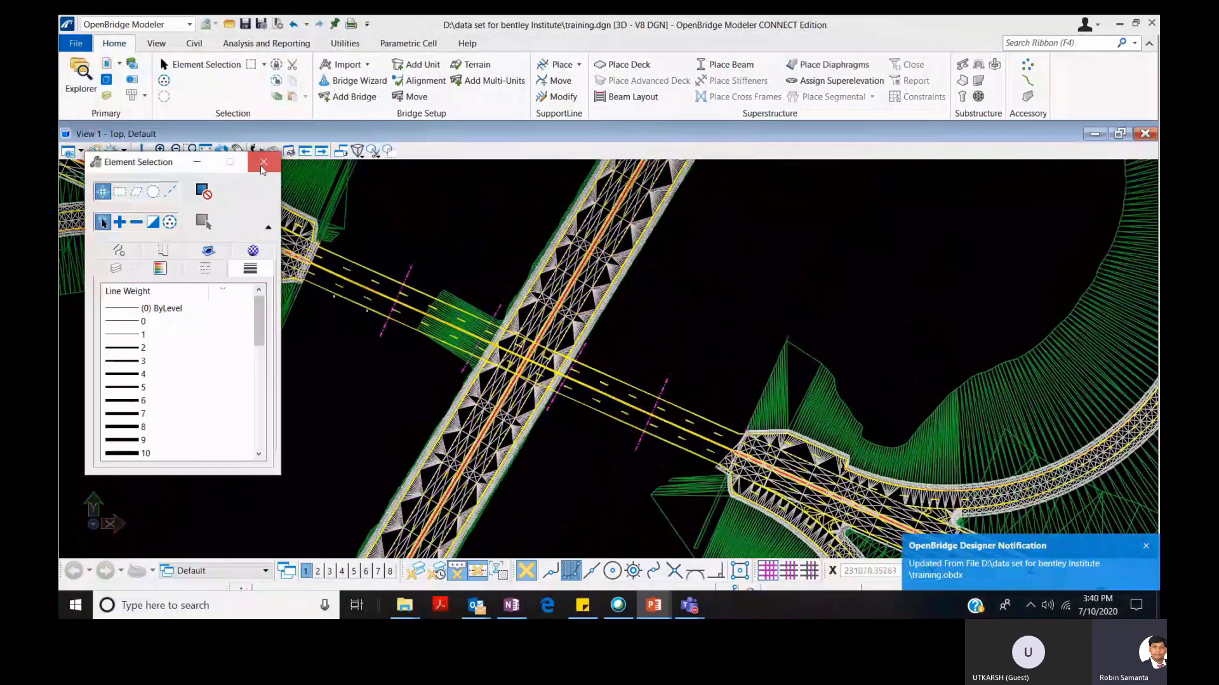
pyautogui.click(263, 163)
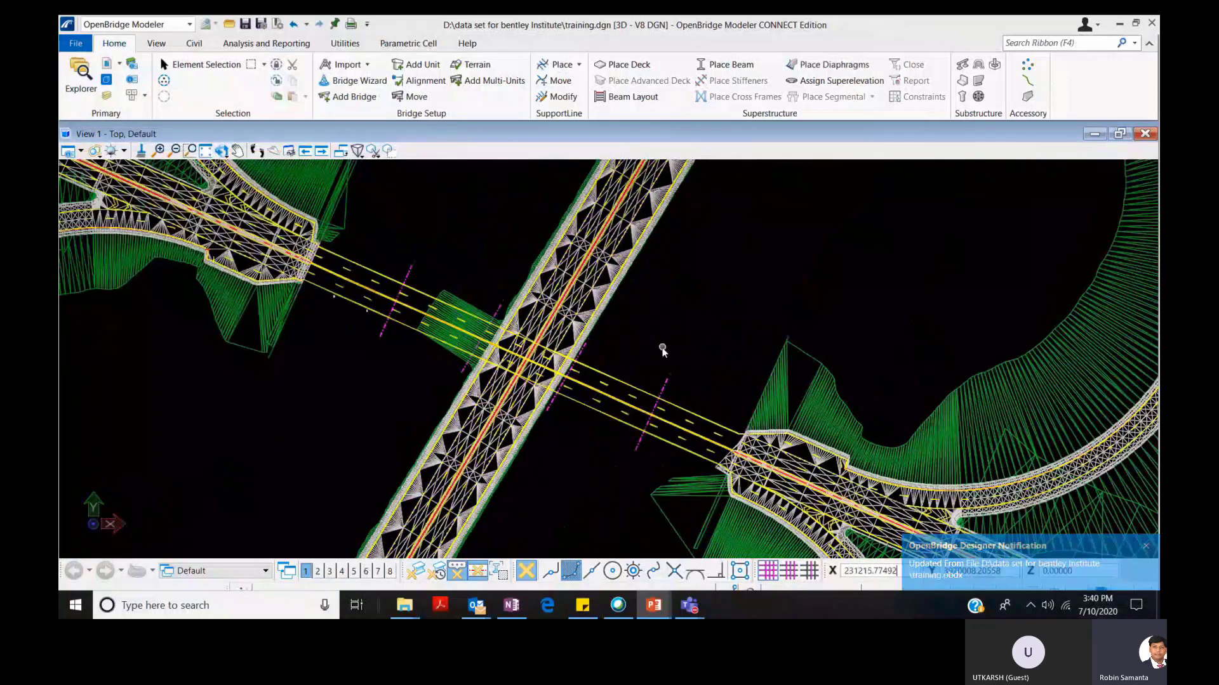
# Set up a deck placement using the Slab with constraints - 2 Lanes template and the Deck Concrete- 4.0 material.
pyautogui.click(638, 66)
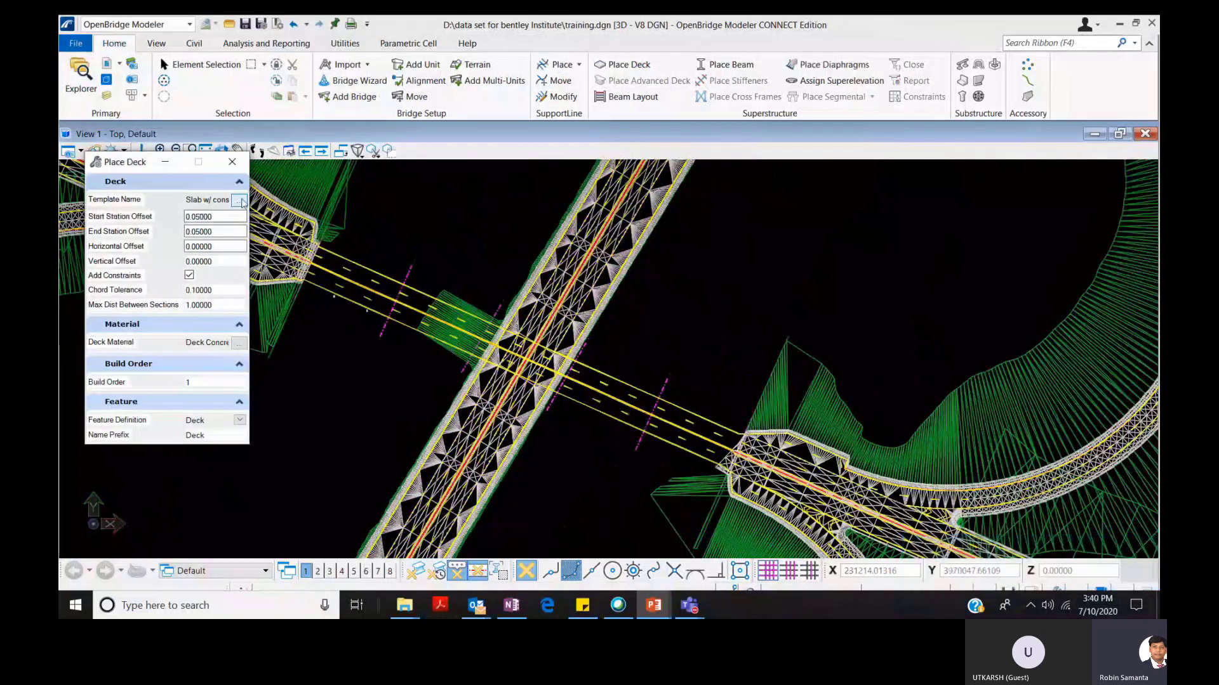
pyautogui.click(239, 200)
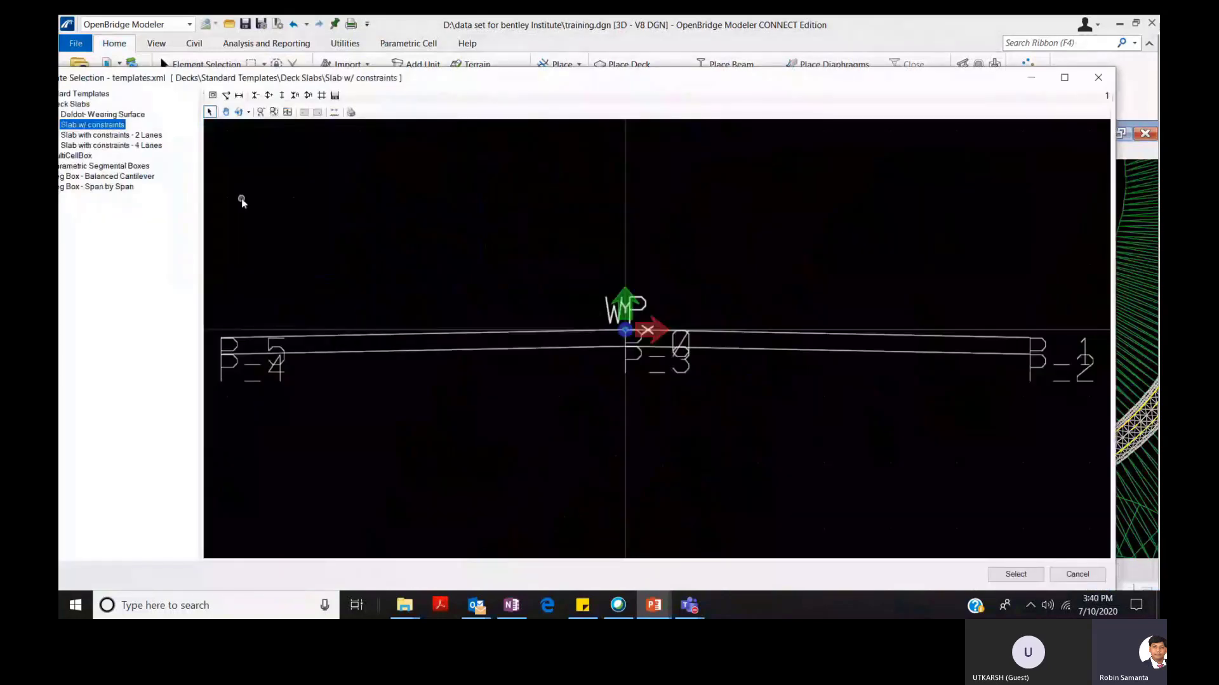
pyautogui.click(211, 134)
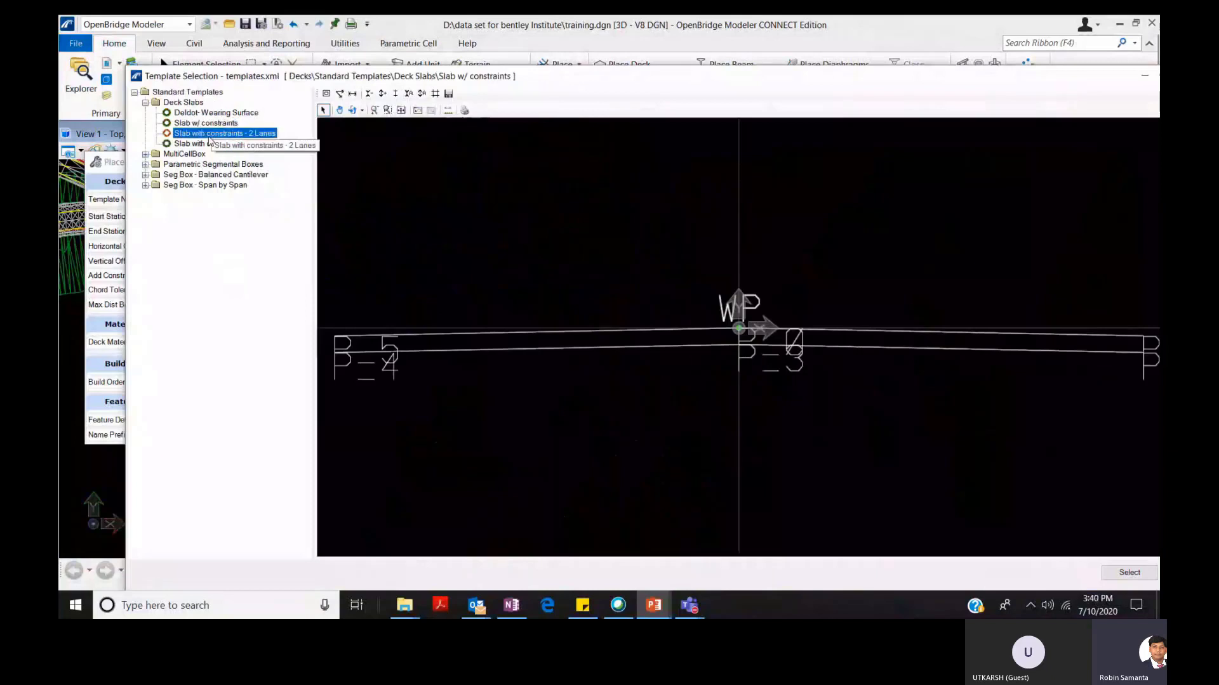
pyautogui.click(210, 144)
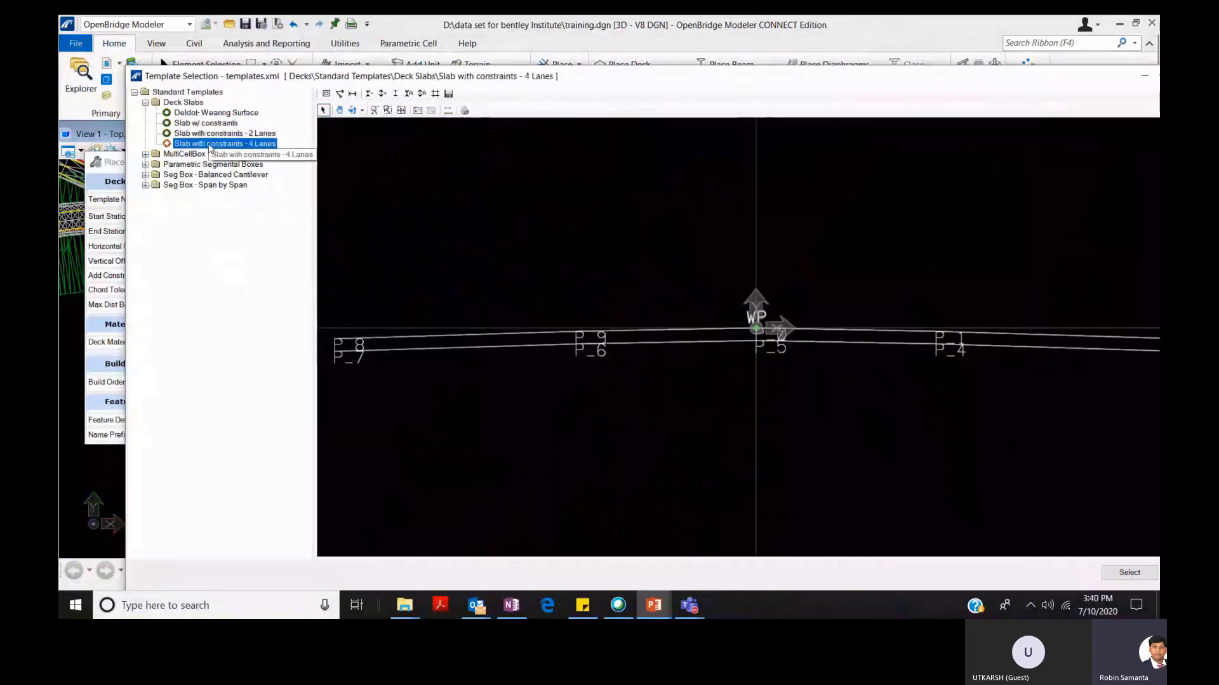
pyautogui.click(209, 134)
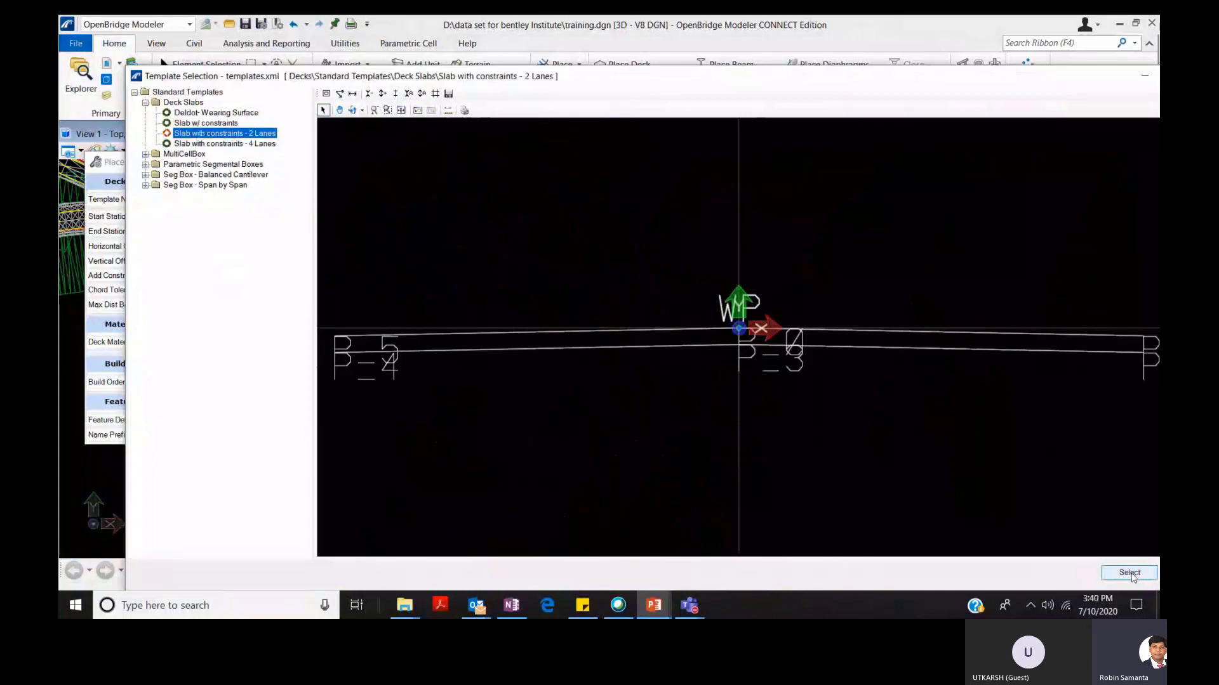
pyautogui.click(1129, 573)
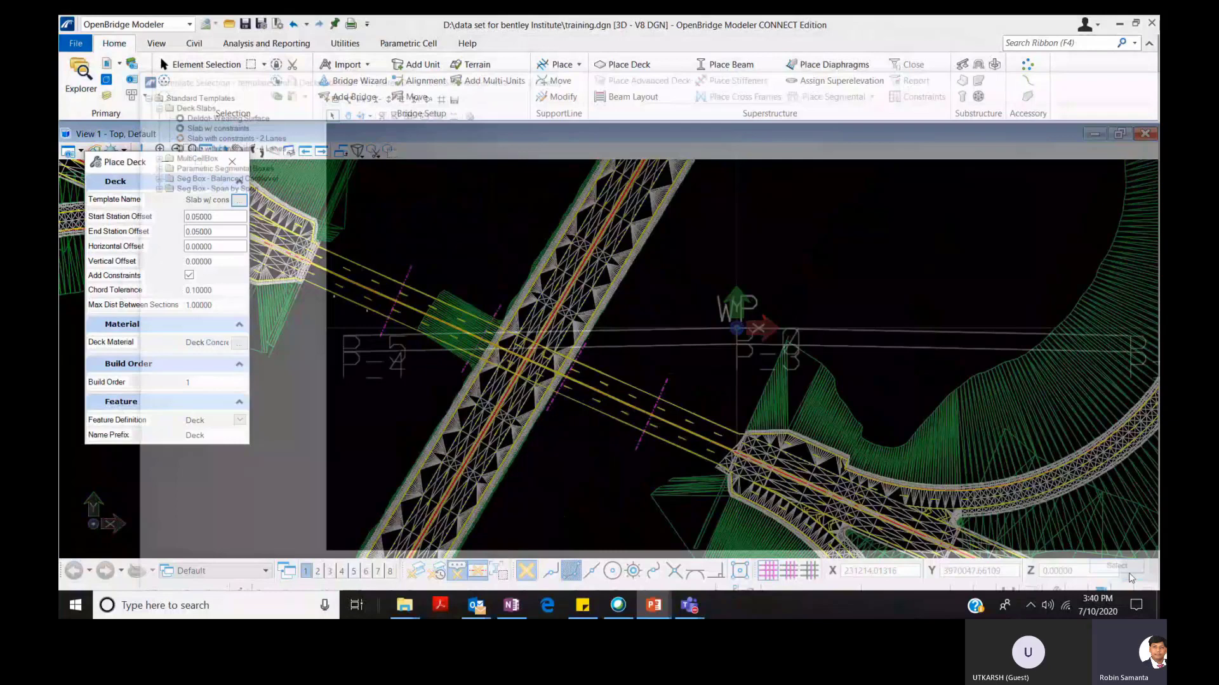
pyautogui.click(241, 346)
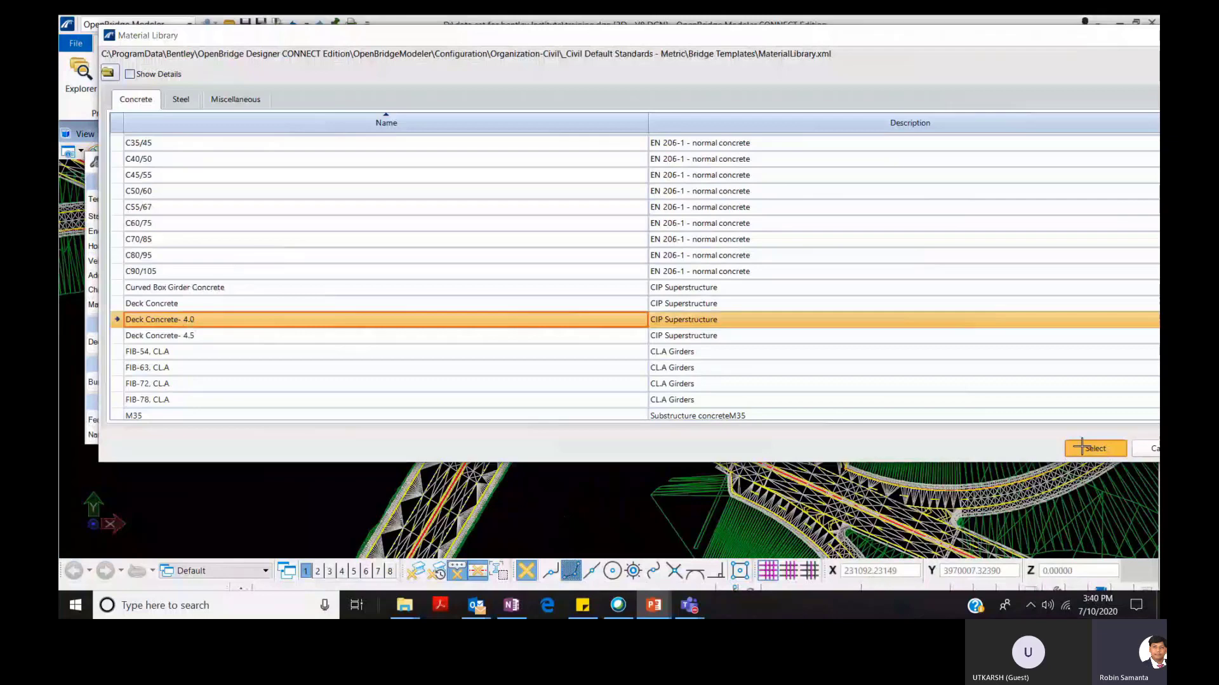
pyautogui.click(1082, 447)
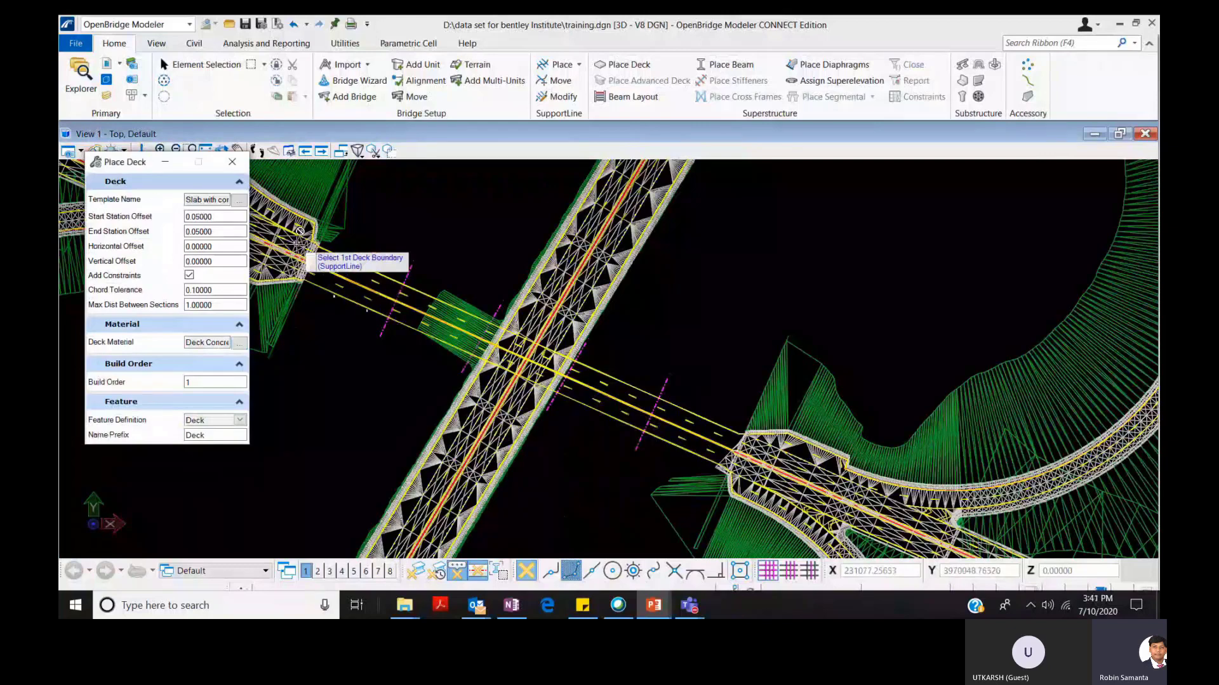
# Place the deck from the first to the last support line with Add Constraints set to Yes.
pyautogui.scroll(2, 299, 240)
pyautogui.scroll(1, 343, 235)
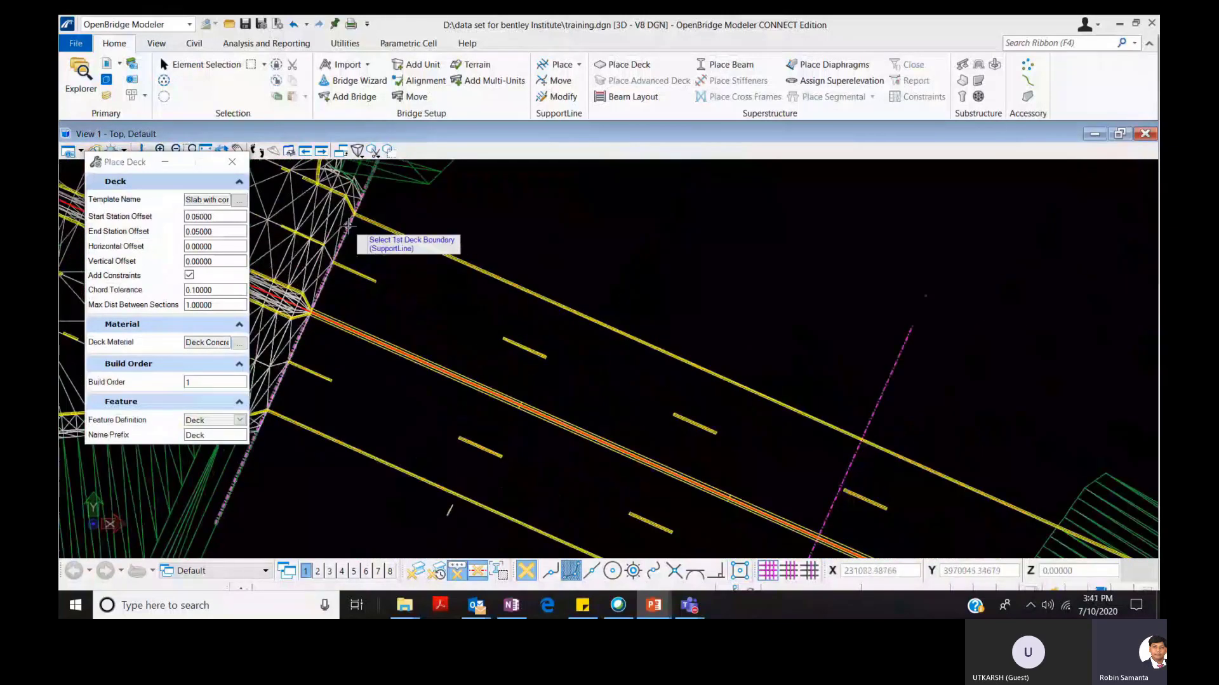
pyautogui.click(348, 226)
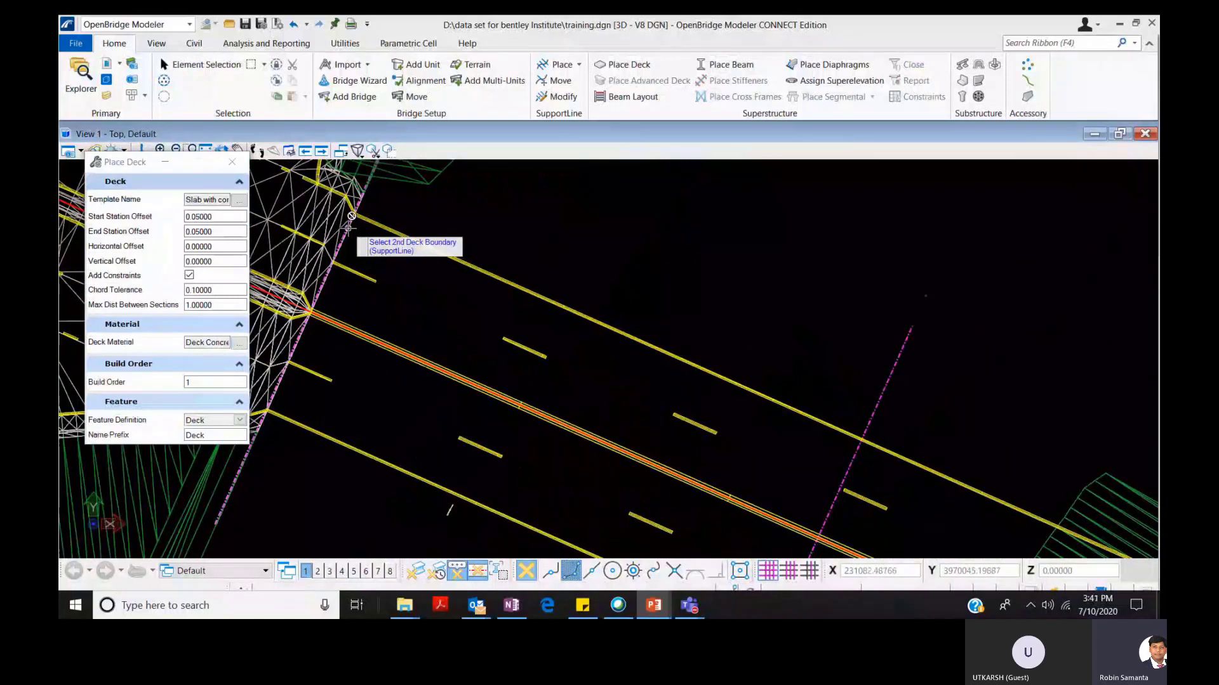
pyautogui.scroll(-4, 348, 225)
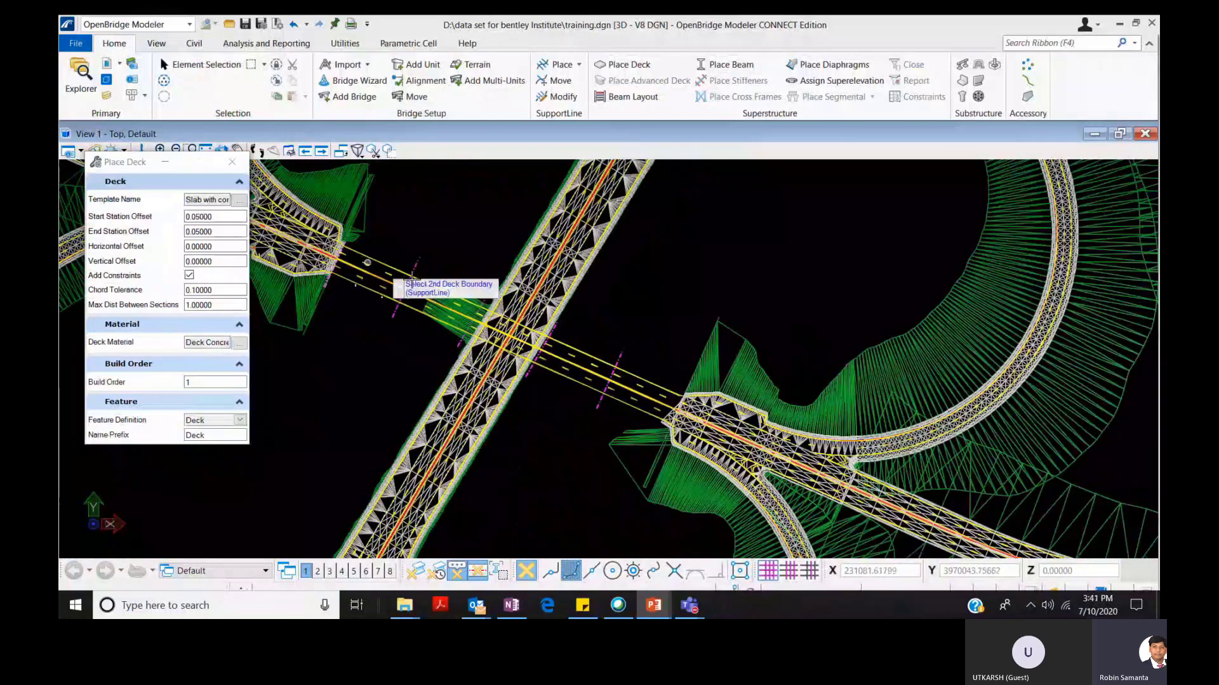
pyautogui.scroll(5, 687, 392)
pyautogui.click(703, 390)
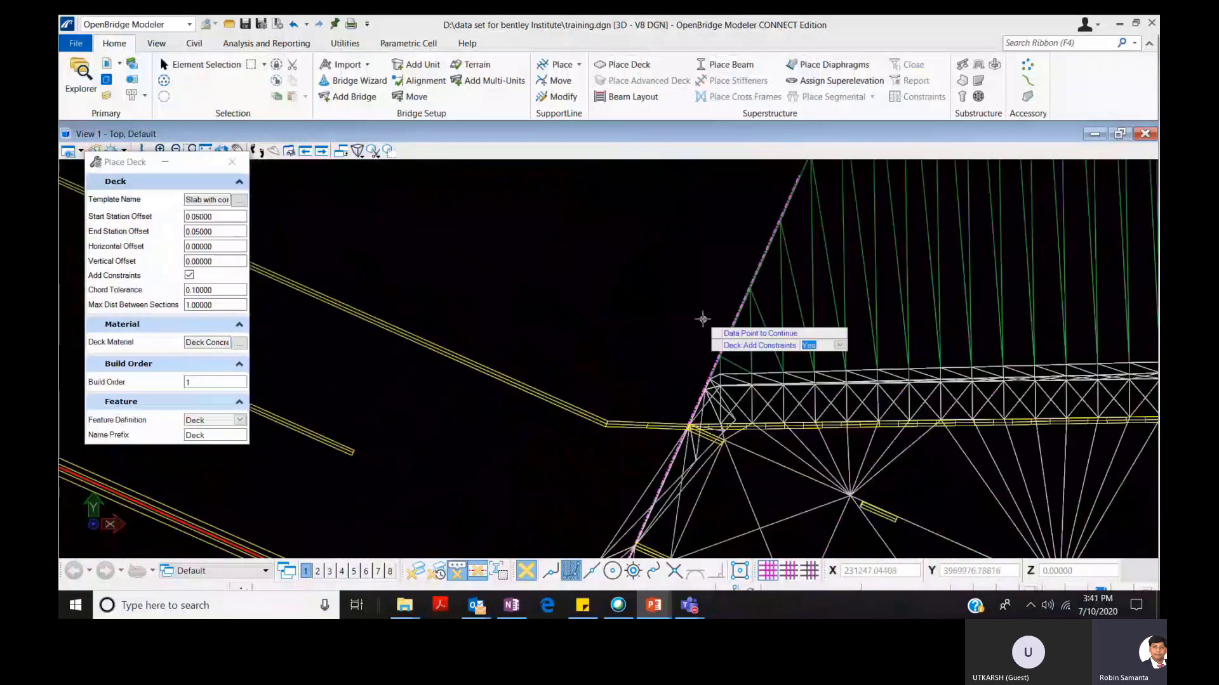
pyautogui.click(703, 320)
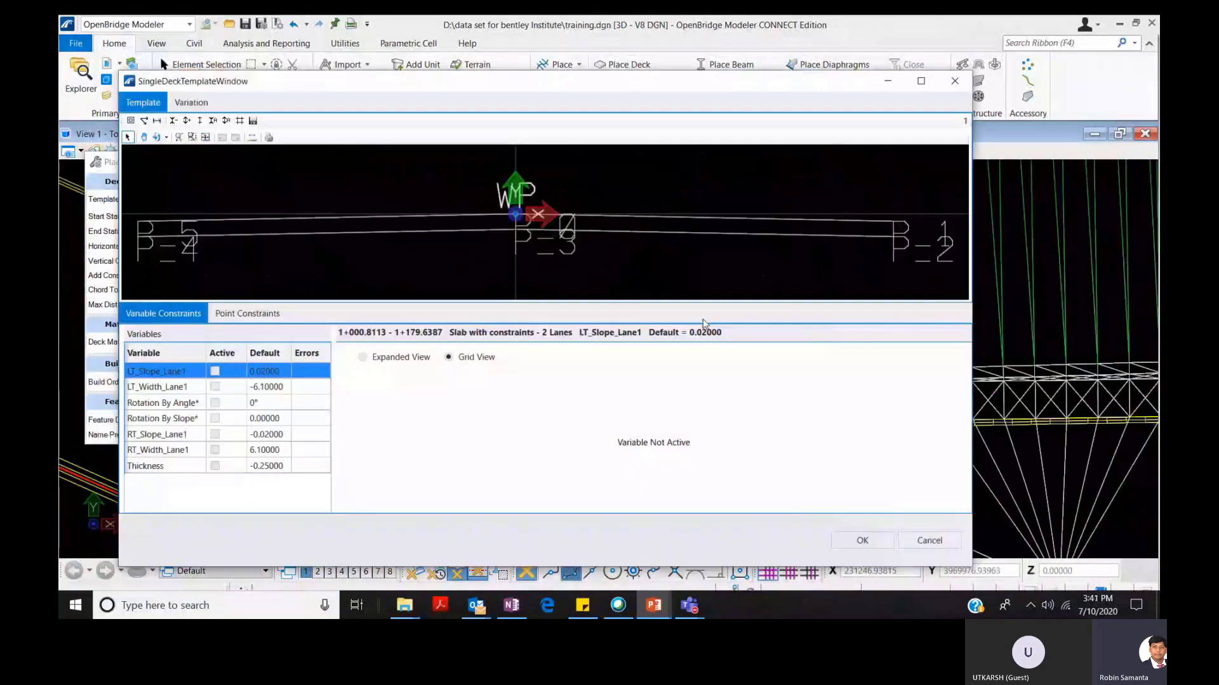
# Activate the LT_Width_Lane1 constraint and set its start and end values to -7.
pyautogui.click(183, 388)
pyautogui.click(215, 387)
pyautogui.click(790, 387)
pyautogui.doubleClick(774, 463)
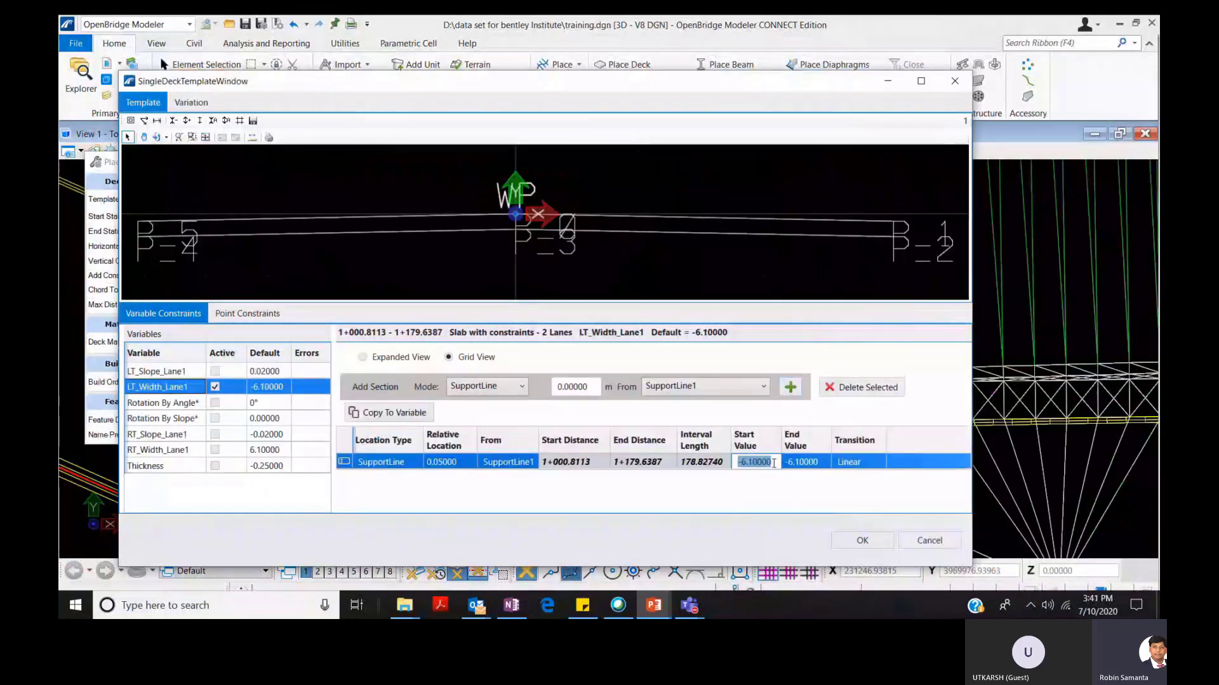
pyautogui.moveTo(773, 464); pyautogui.dragTo(744, 464)
pyautogui.write('7')
pyautogui.doubleClick(820, 463)
pyautogui.moveTo(821, 463); pyautogui.dragTo(792, 464)
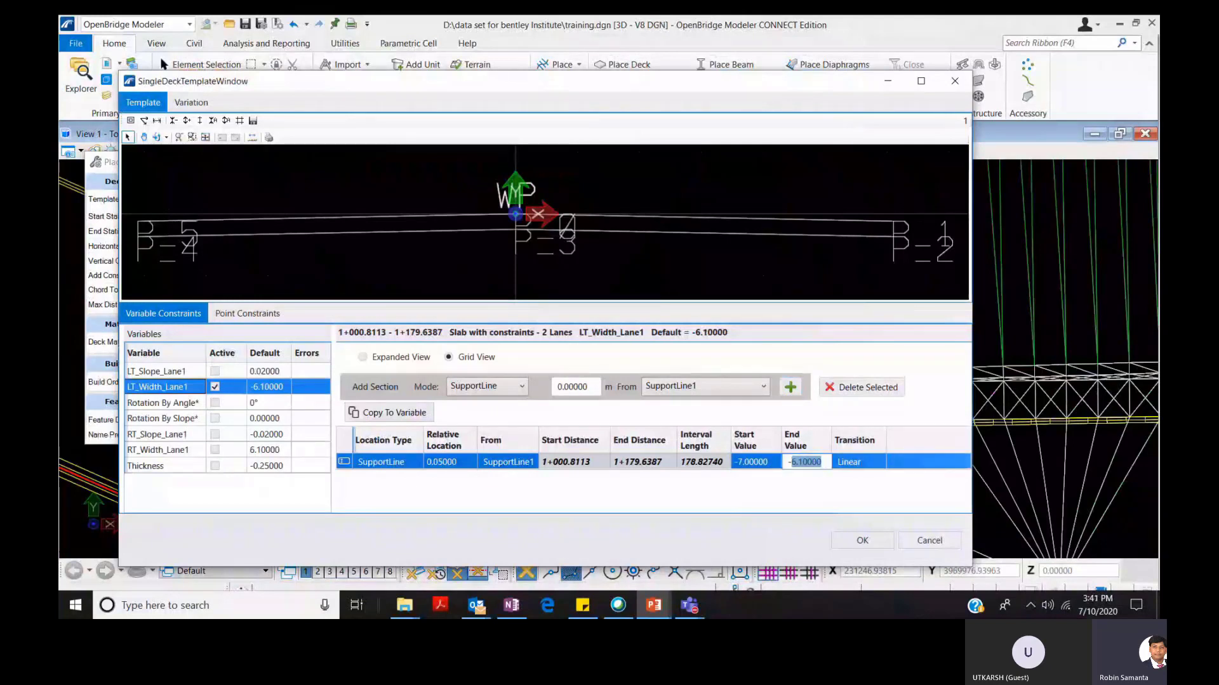
pyautogui.write('7')
pyautogui.click(672, 464)
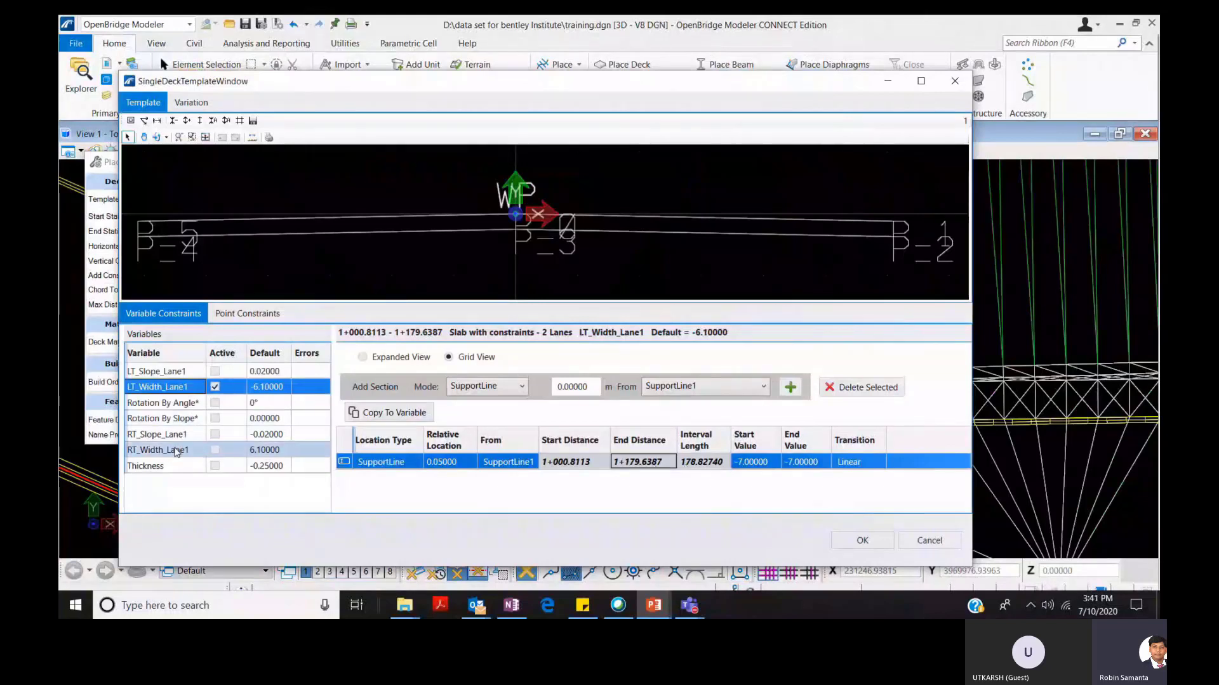
# Activate the RT_Width_Lane1 constraint with start and end values of 7 and a Linear transition, and accept the deck template.
pyautogui.click(176, 452)
pyautogui.click(215, 450)
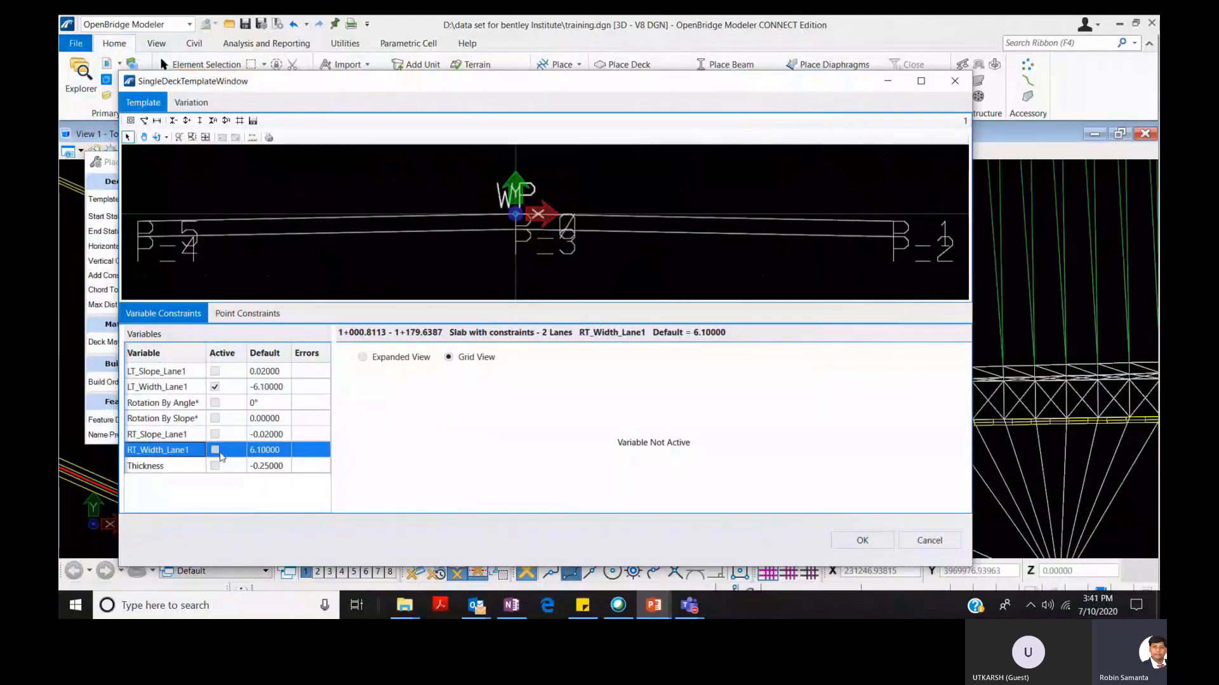
pyautogui.click(790, 387)
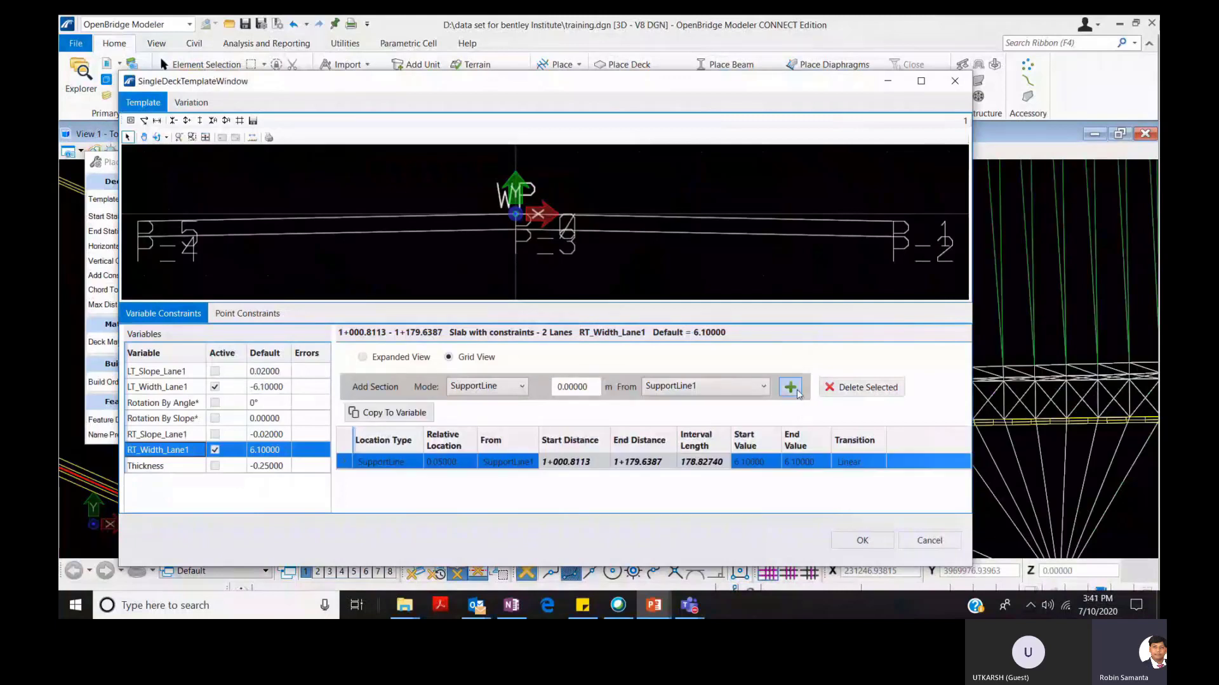
pyautogui.click(774, 462)
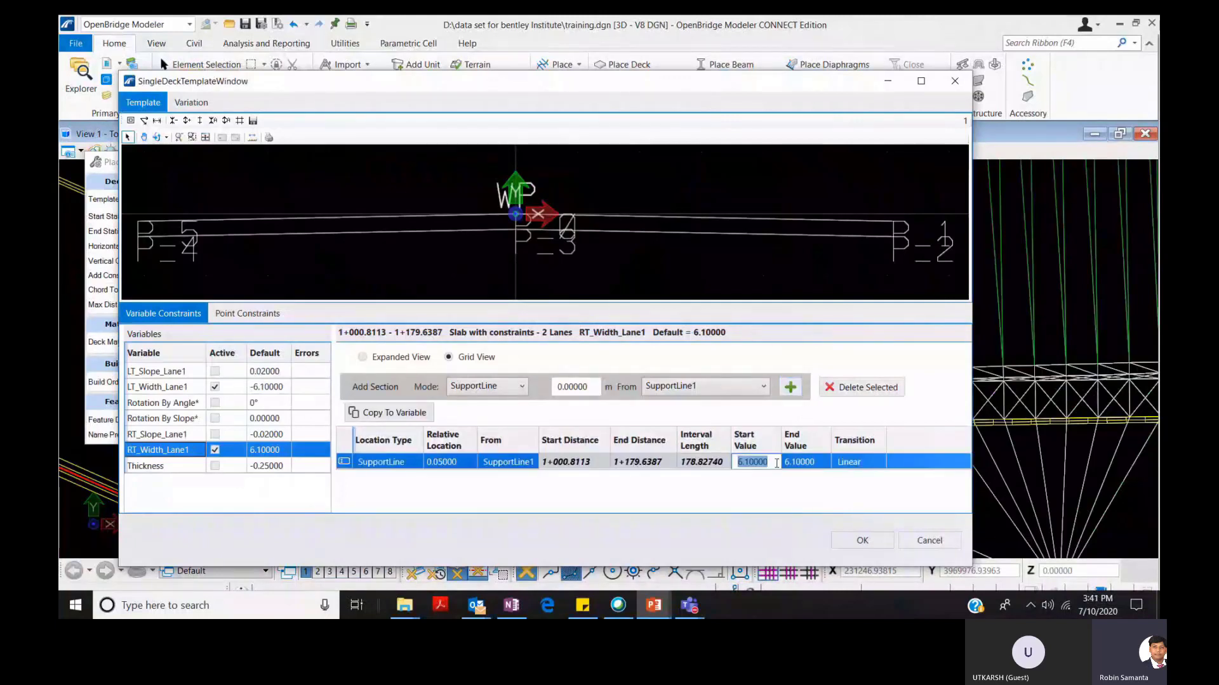
pyautogui.write('7')
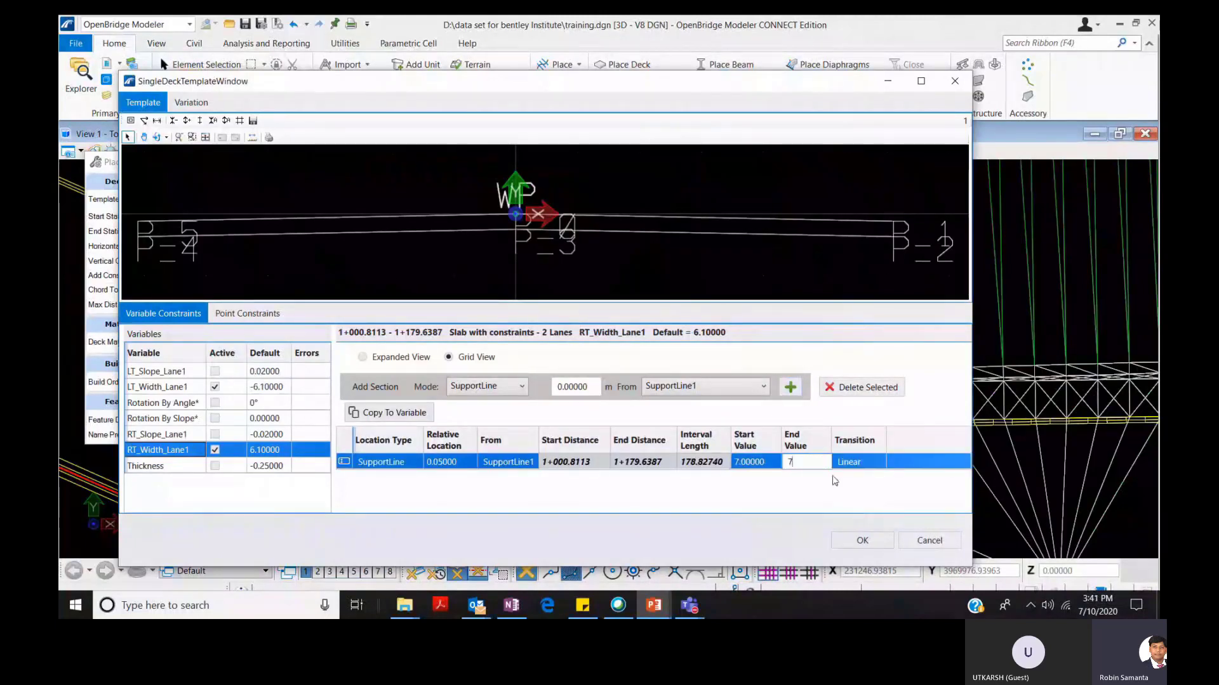
pyautogui.click(844, 465)
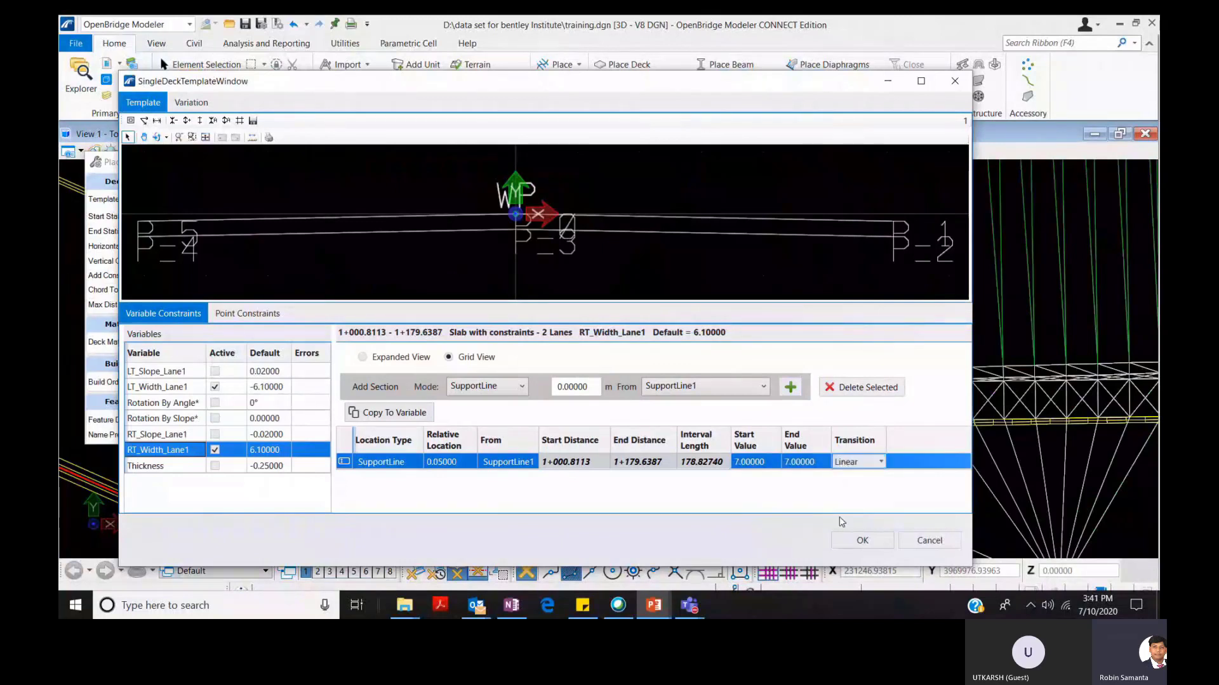
pyautogui.click(863, 540)
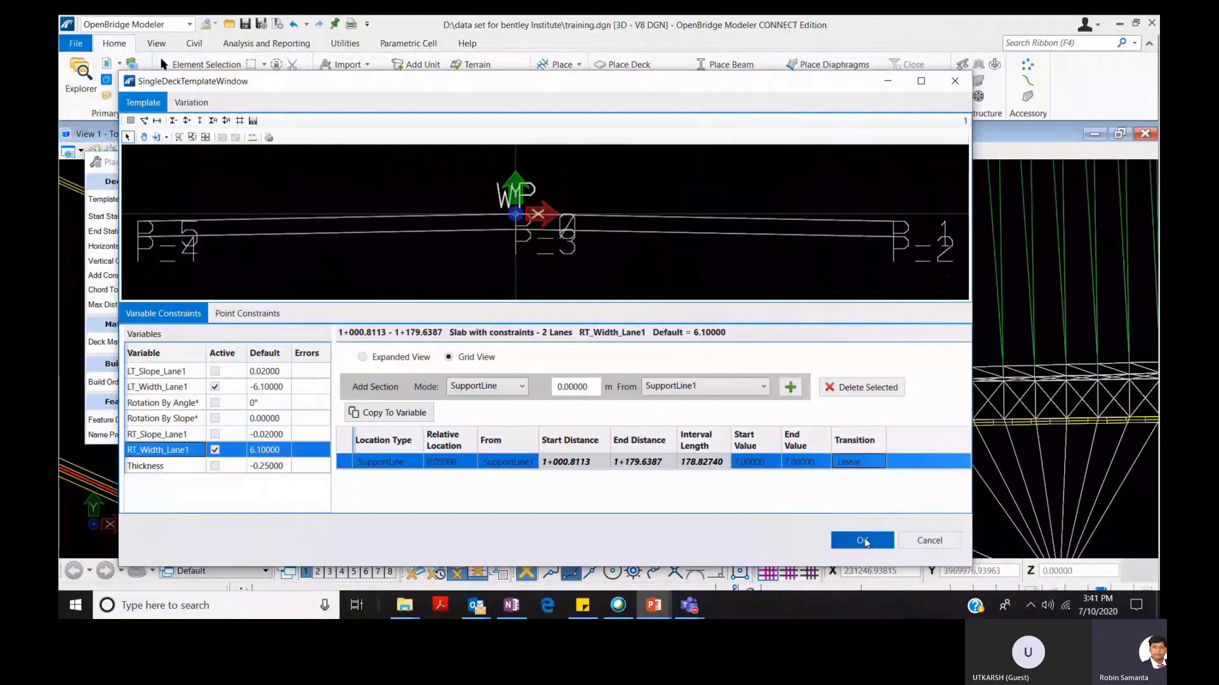
pyautogui.click(863, 540)
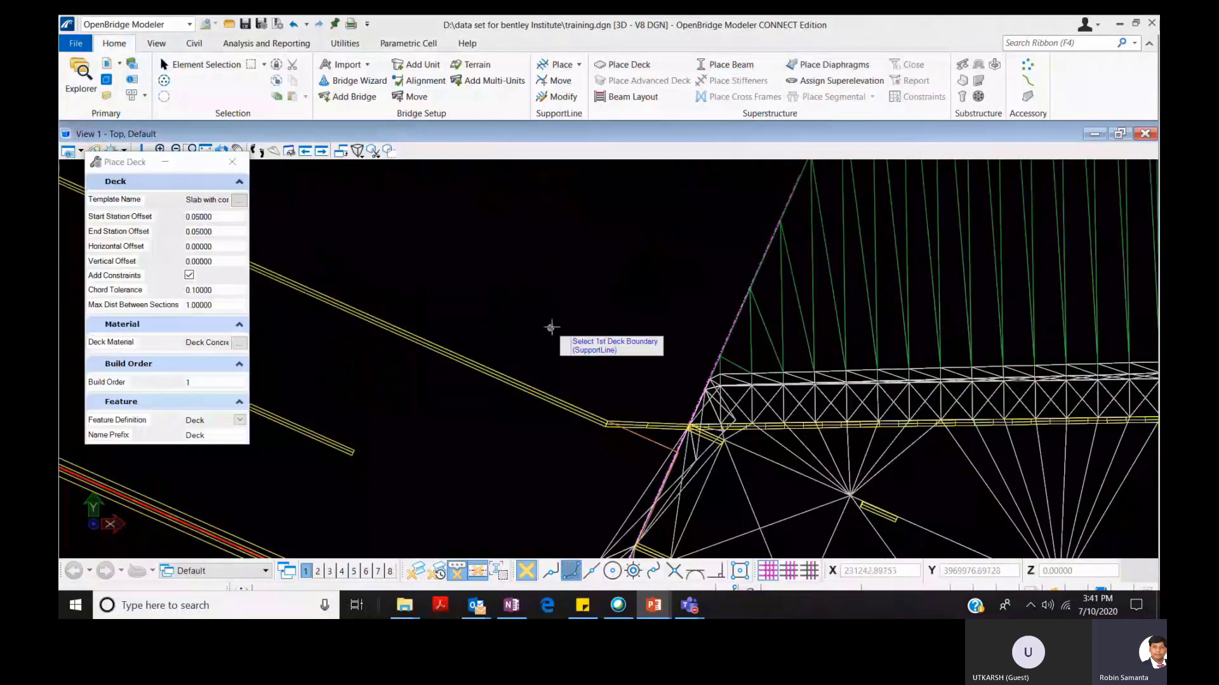
# Turn off the display of the Opt 1.dgn reference so only the alignments and bridge elements show.
pyautogui.scroll(-2, 551, 327)
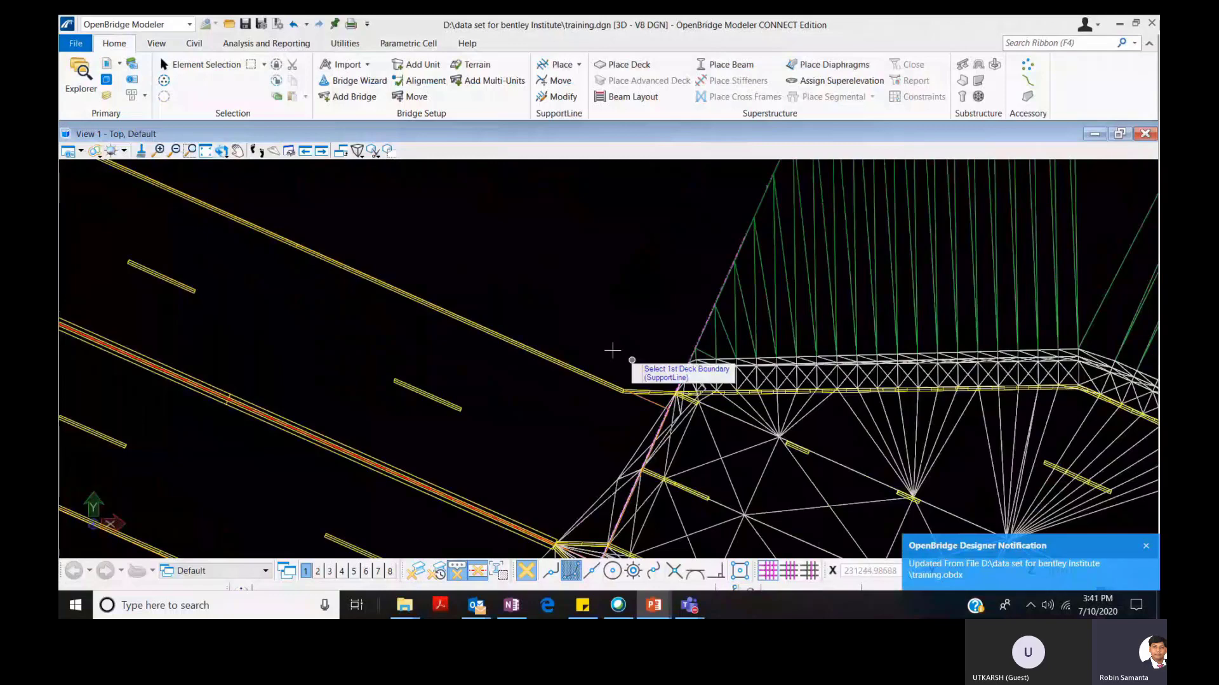
pyautogui.scroll(-1, 483, 341)
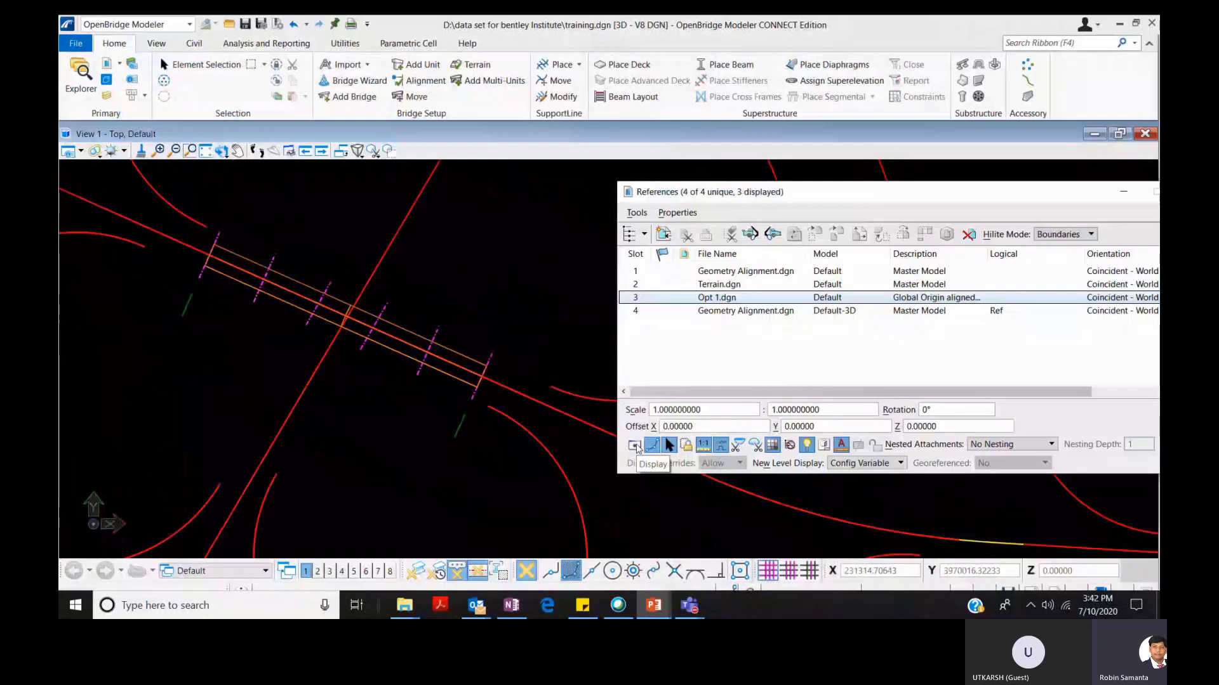
pyautogui.click(635, 446)
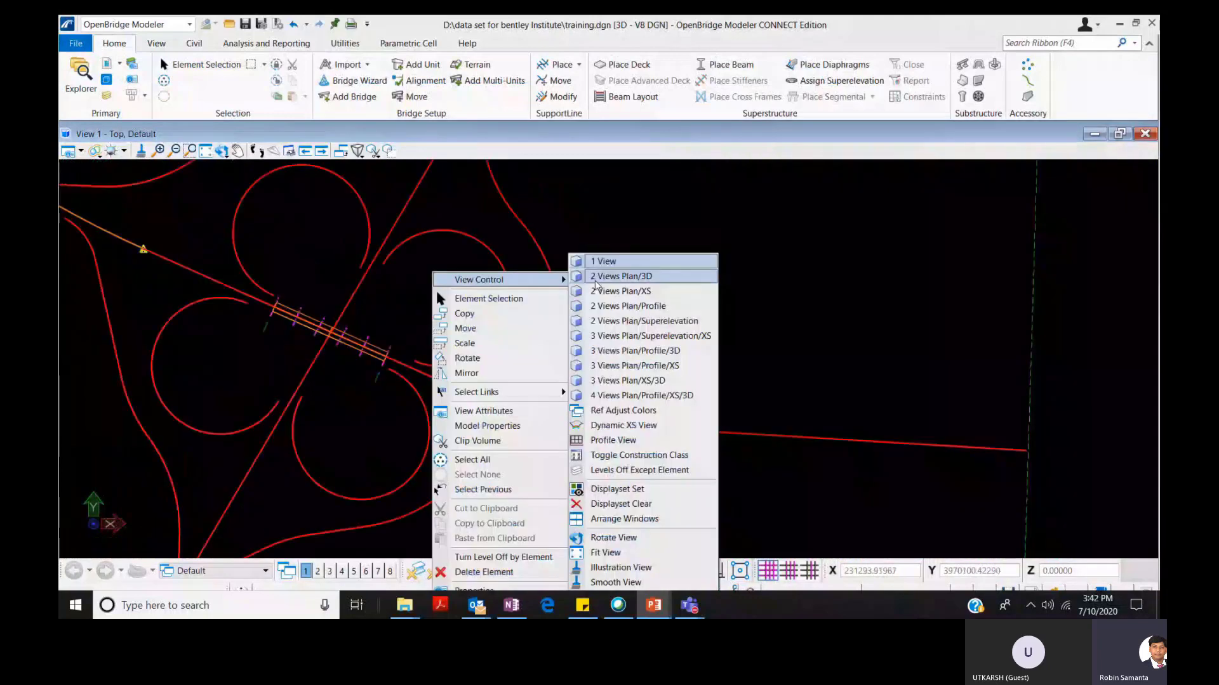
# Open the 2 Views Plan/3D layout to show the placed deck in a separate 3D view.
pyautogui.press('Escape')
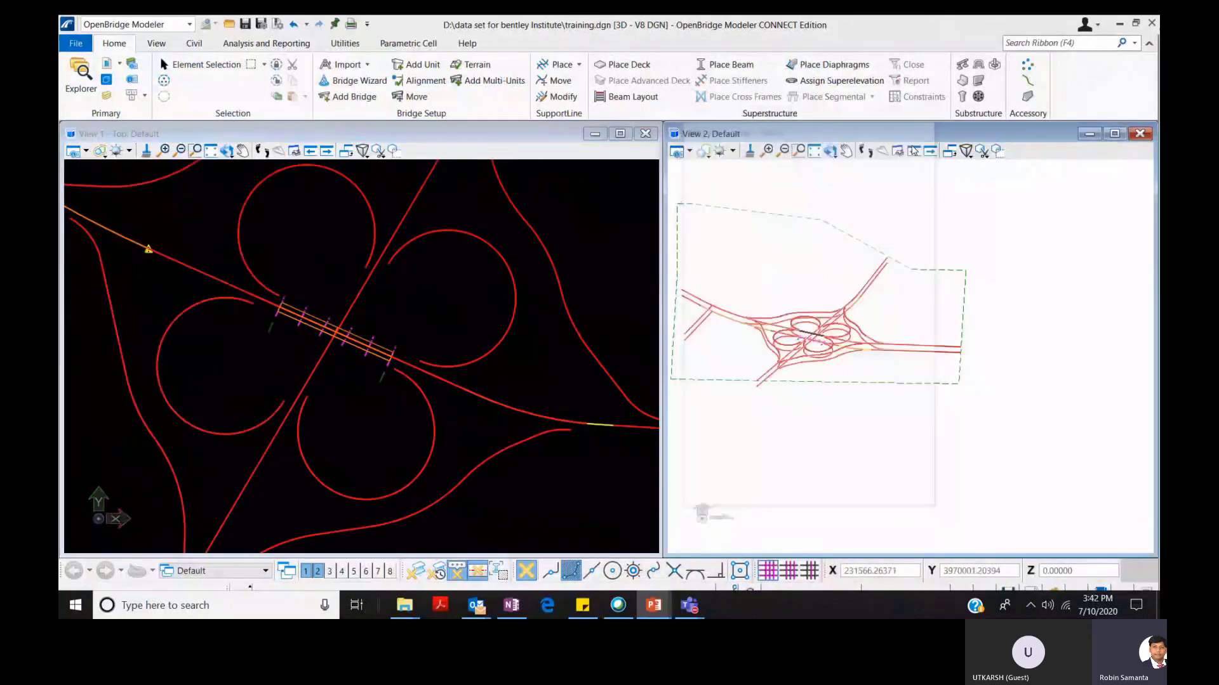
pyautogui.scroll(5, 814, 380)
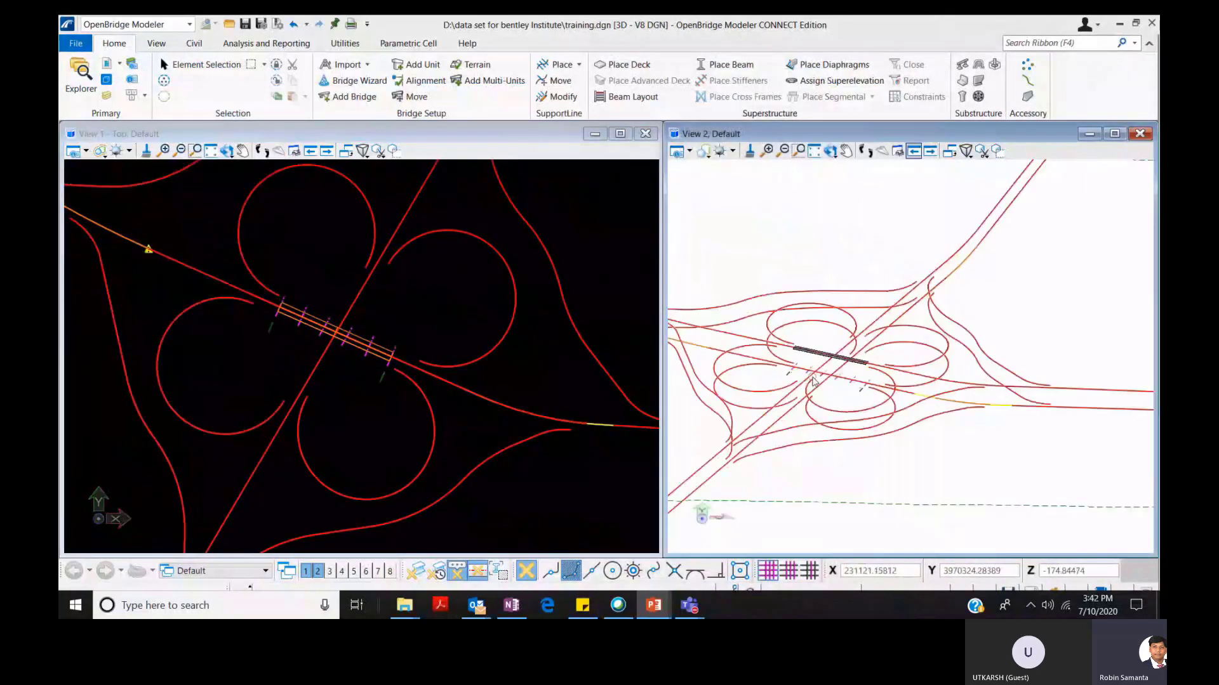
pyautogui.scroll(5, 813, 380)
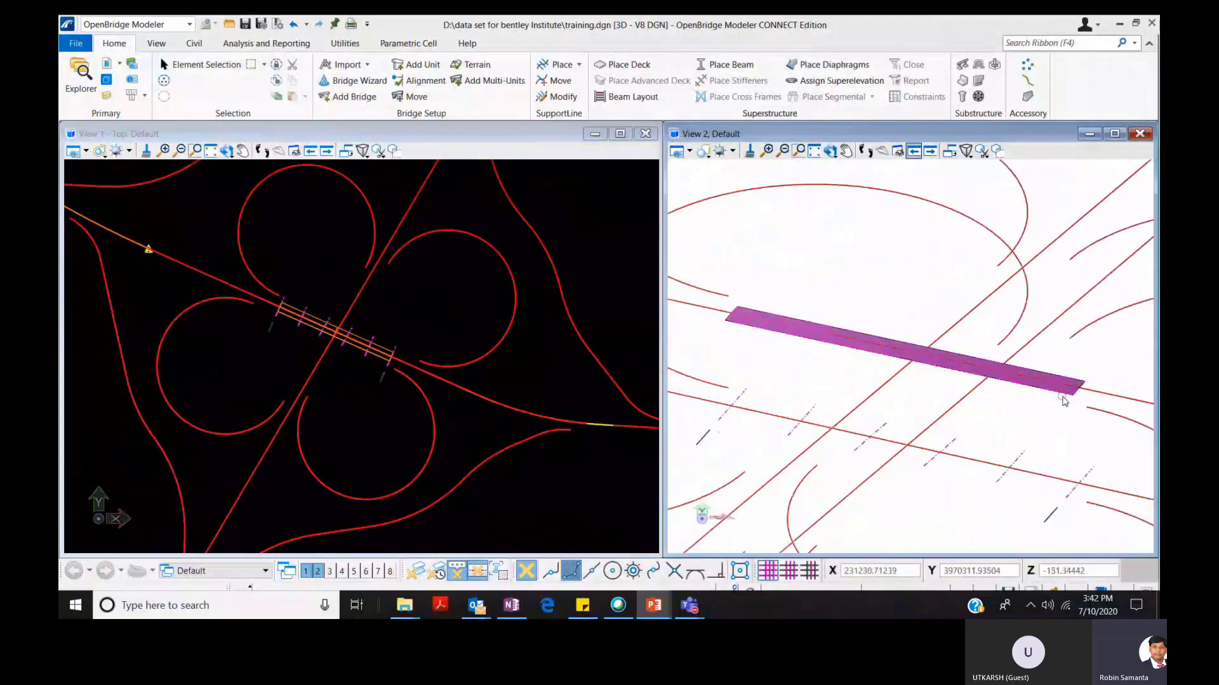
# Set the 3D view's display style to Wireframe and rotate it dynamically to see the deck above the support lines.
pyautogui.click(691, 154)
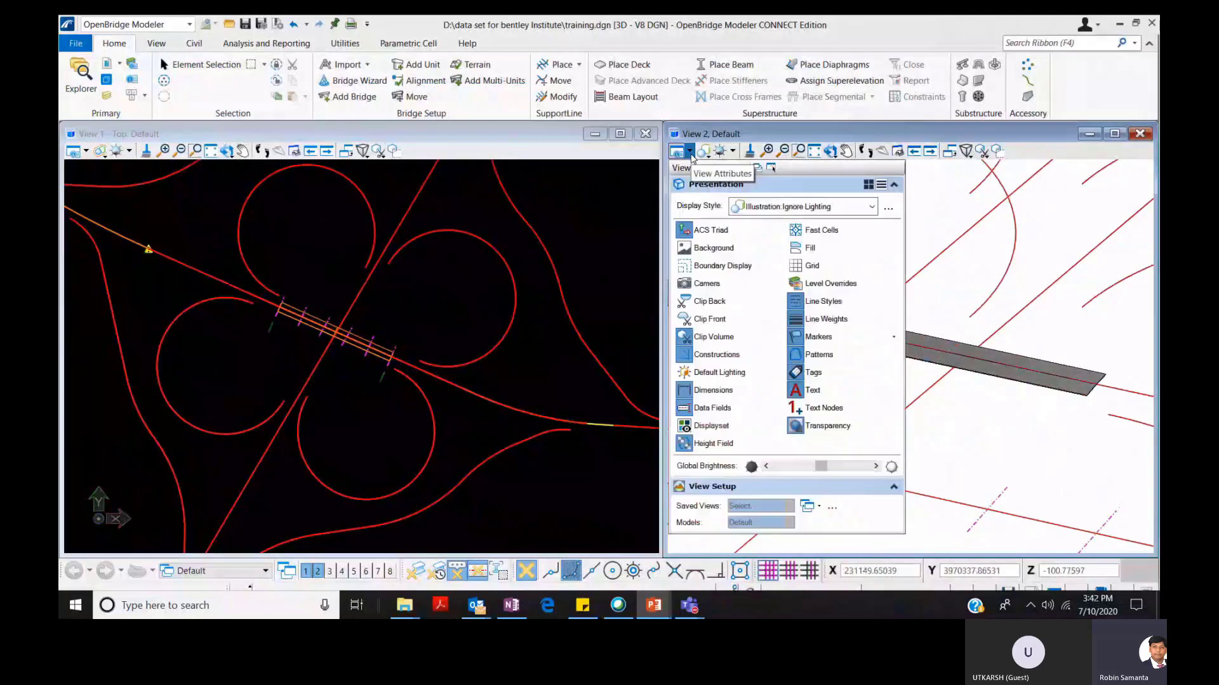
pyautogui.click(871, 208)
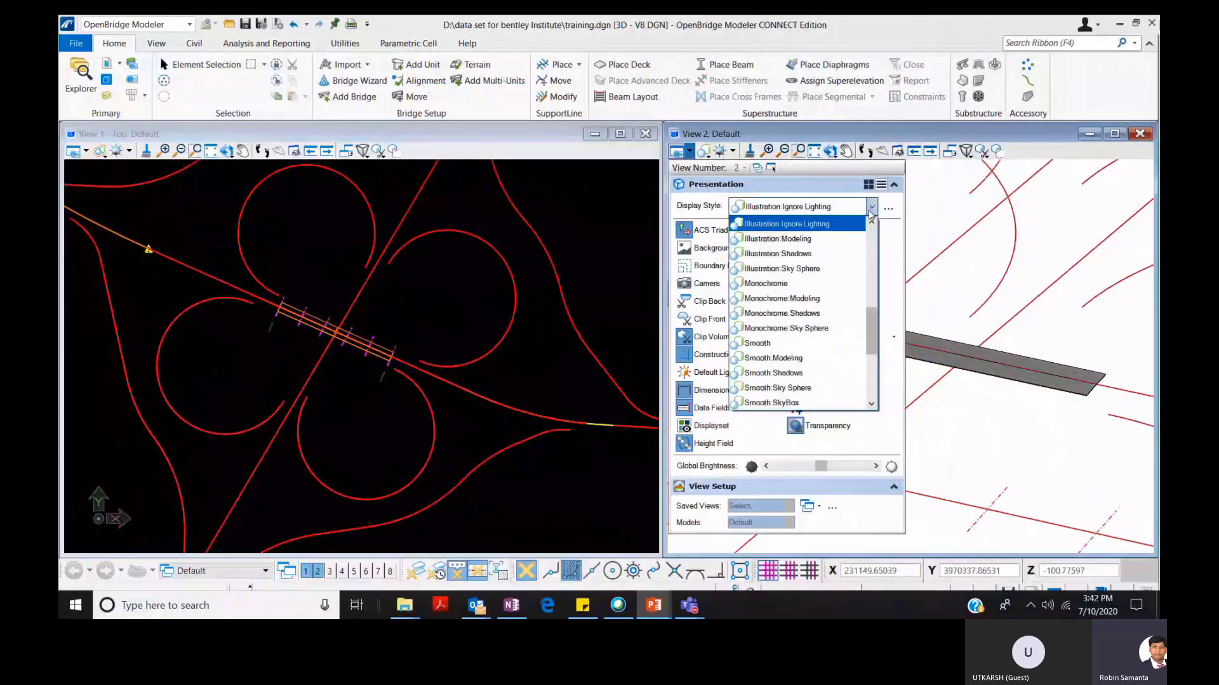
pyautogui.scroll(-4, 825, 330)
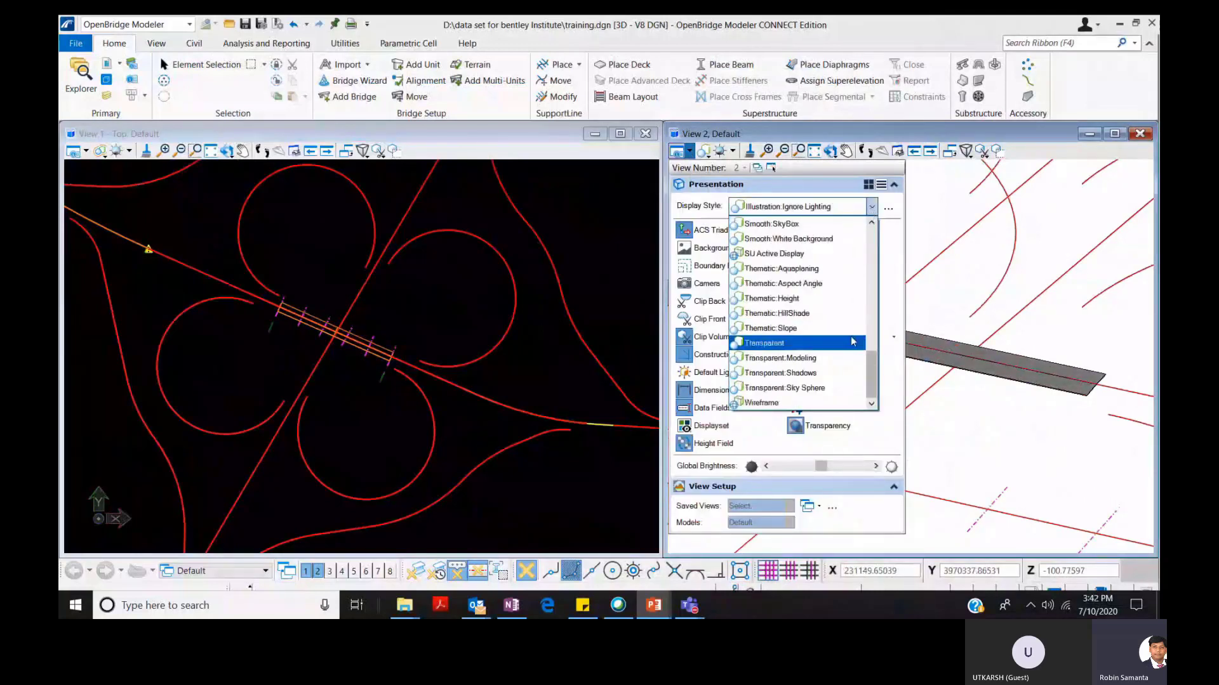
pyautogui.click(853, 404)
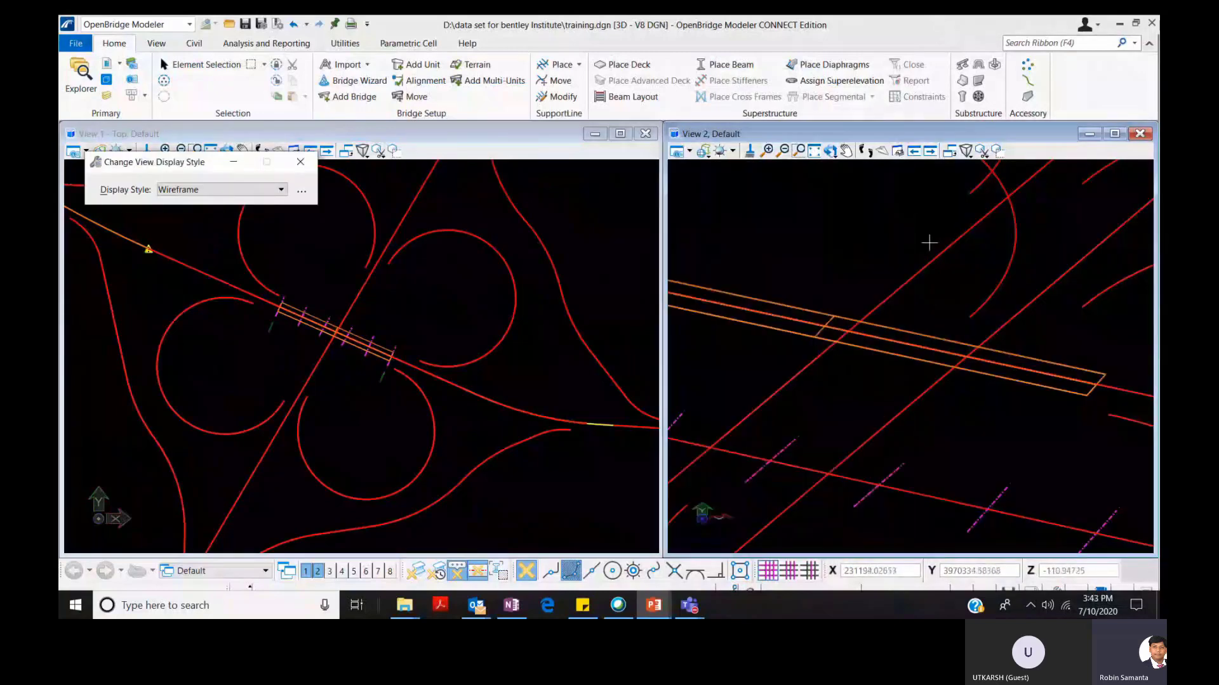
pyautogui.scroll(-2, 893, 388)
pyautogui.scroll(-2, 893, 388)
pyautogui.click(830, 152)
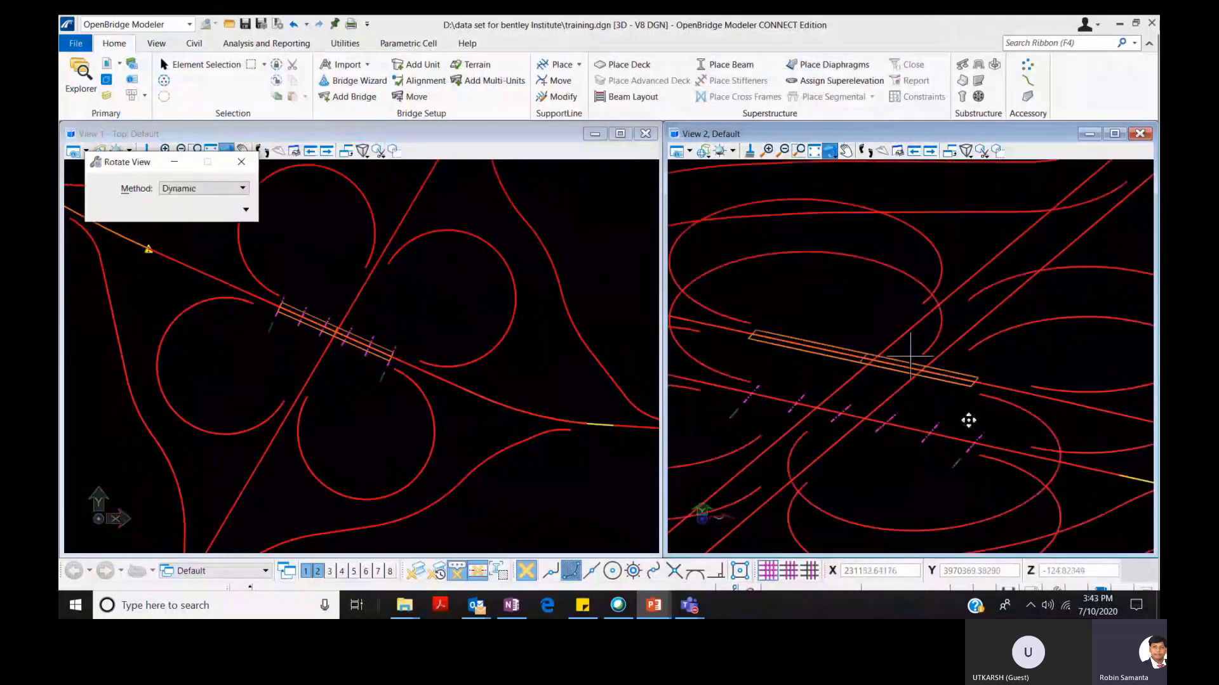
pyautogui.moveTo(968, 419); pyautogui.dragTo(897, 431)
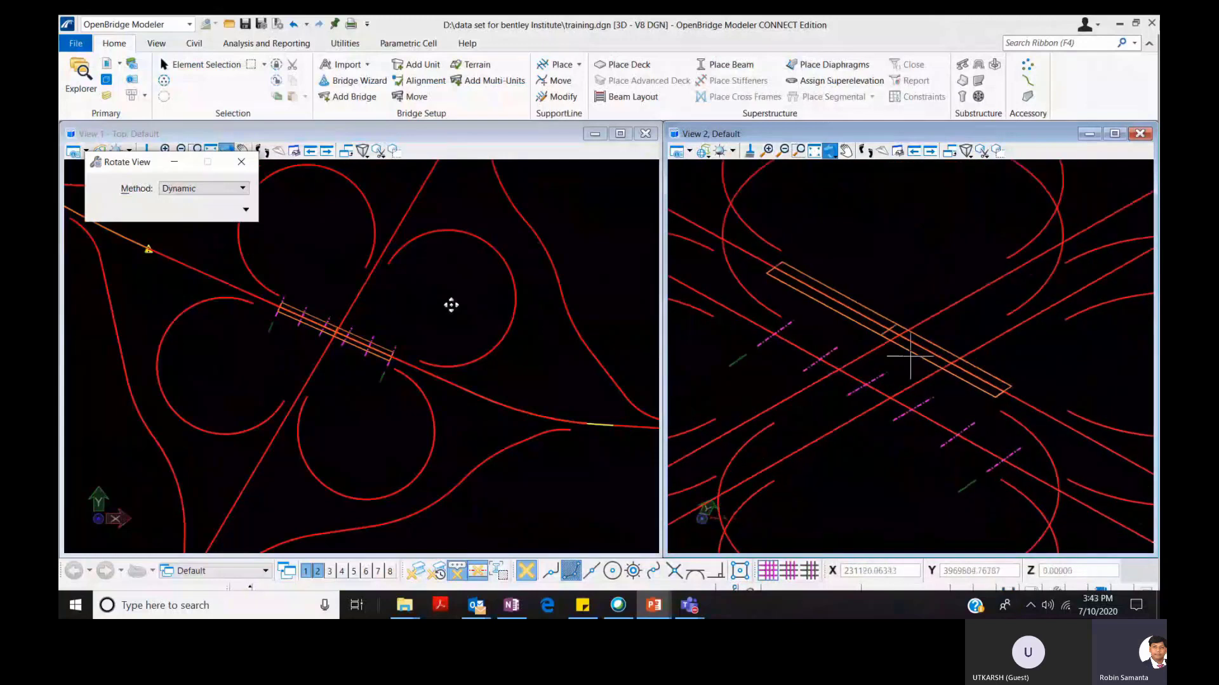
# Start a beam layout in the plan view spanning from the bridge's first support line to its last support line.
pyautogui.click(241, 161)
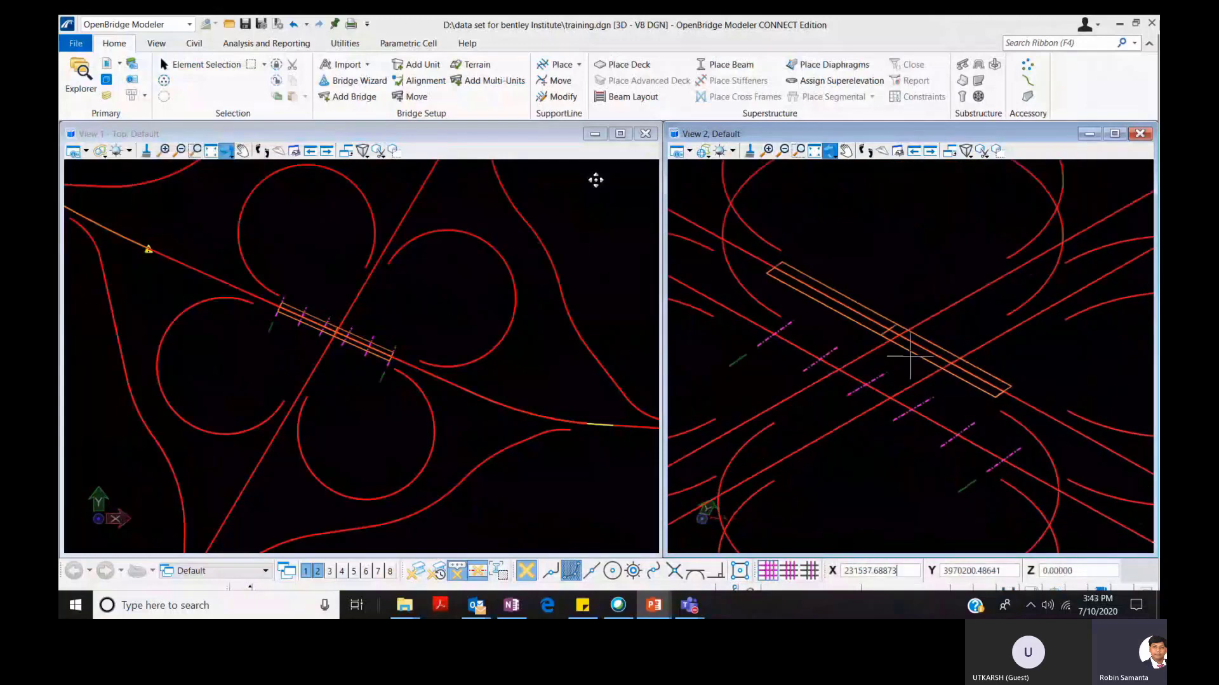
pyautogui.click(540, 136)
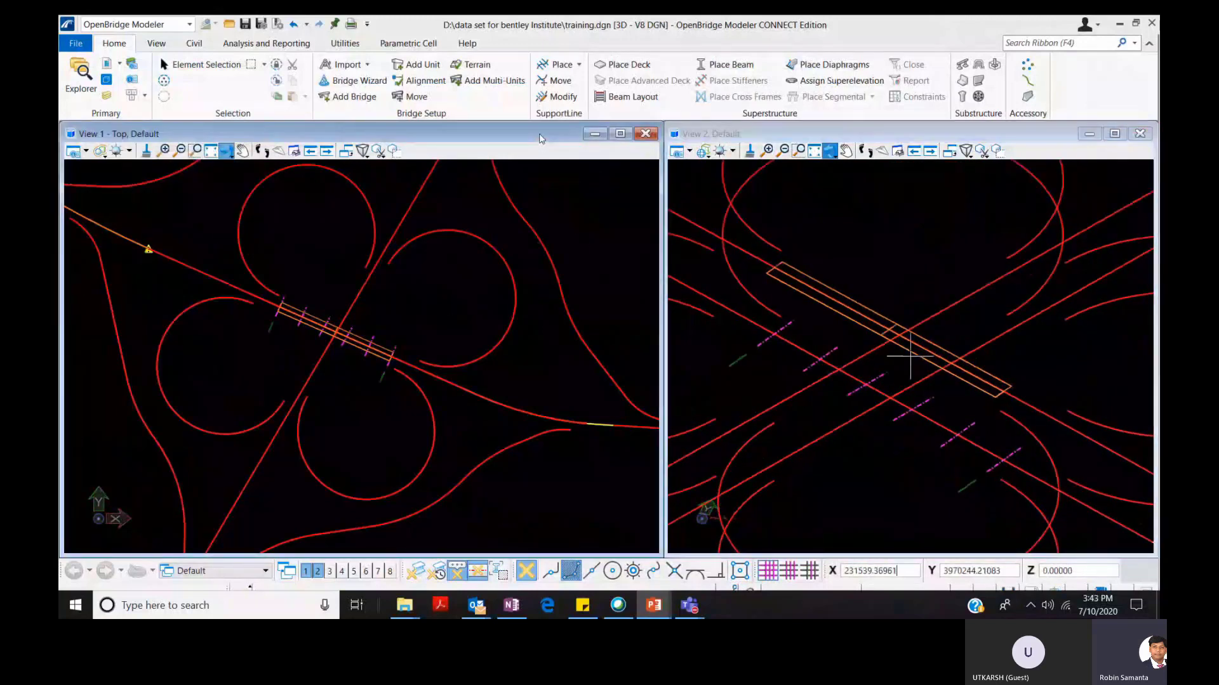
pyautogui.click(630, 100)
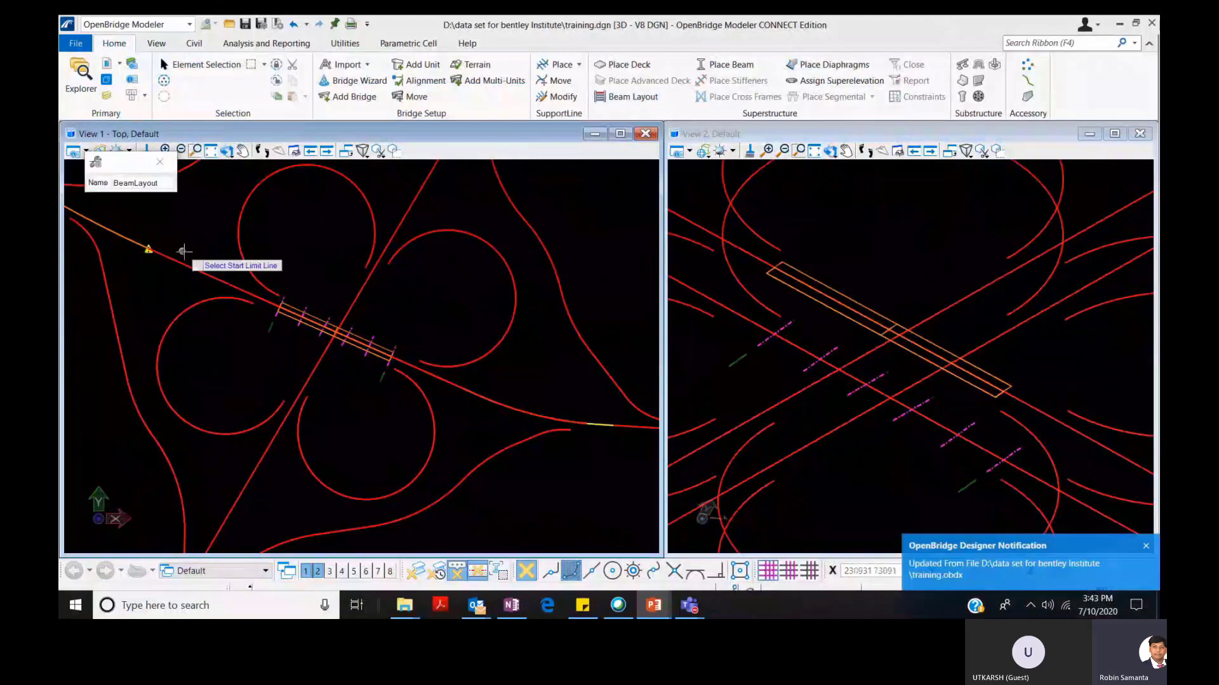
pyautogui.scroll(4, 284, 305)
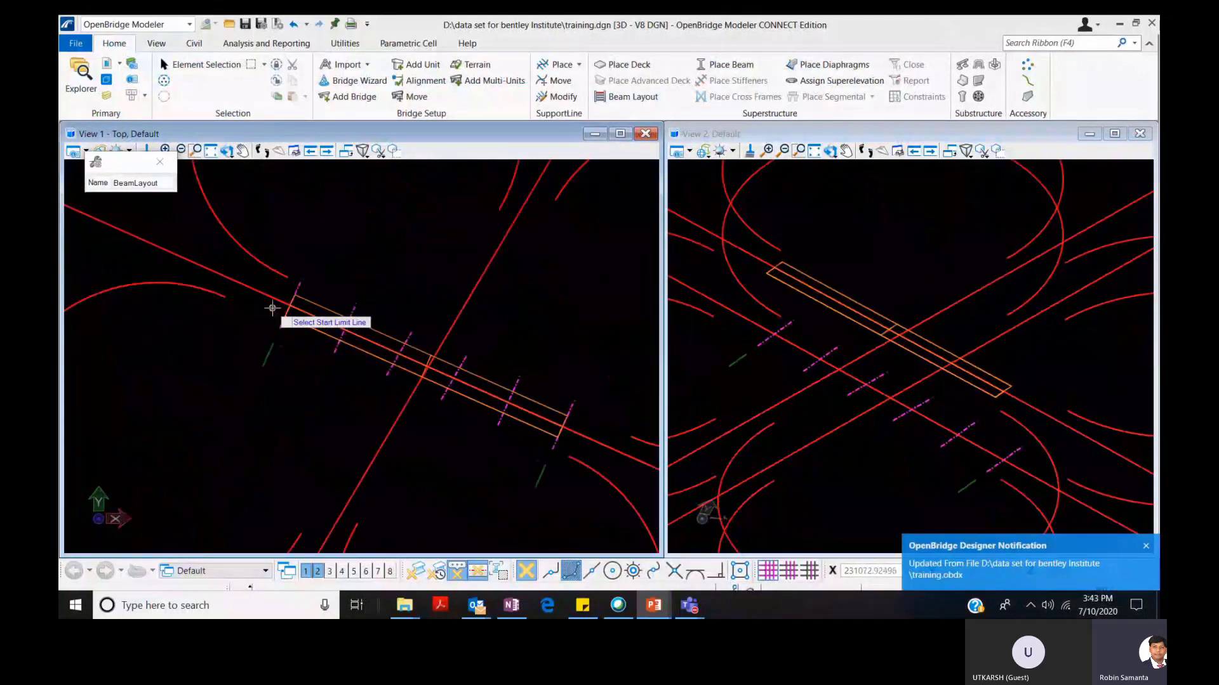
pyautogui.click(294, 294)
pyautogui.scroll(-1, 286, 211)
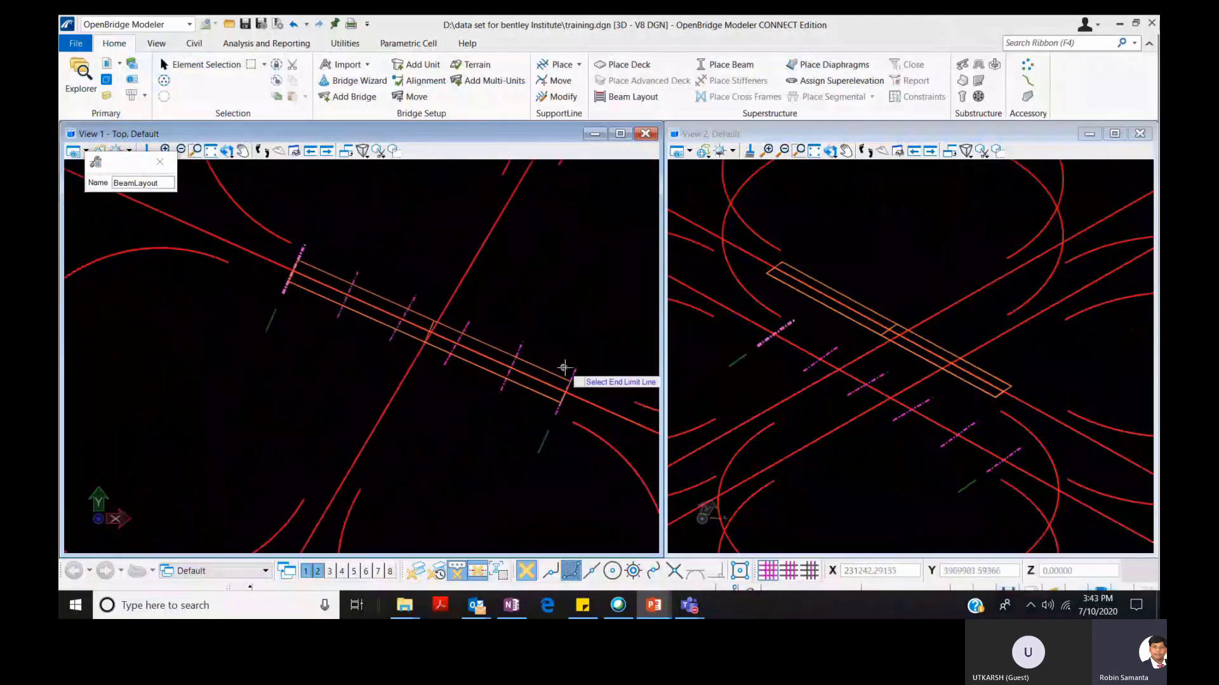
pyautogui.click(574, 369)
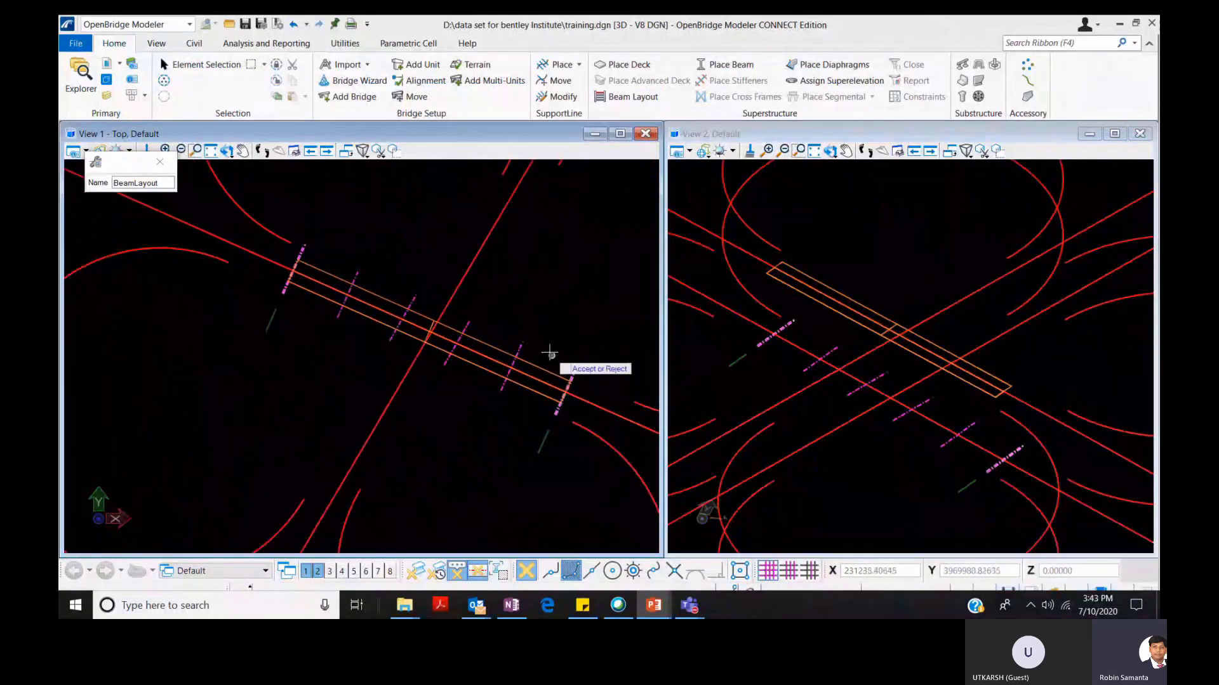
pyautogui.click(541, 318)
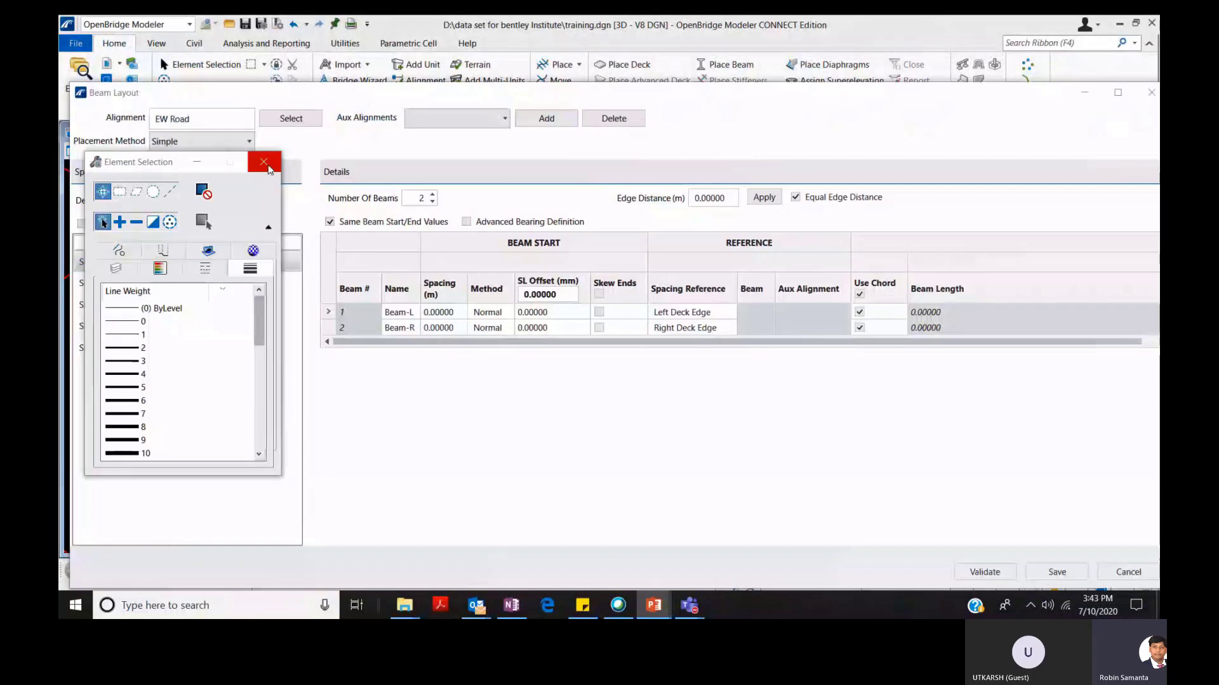
pyautogui.click(266, 165)
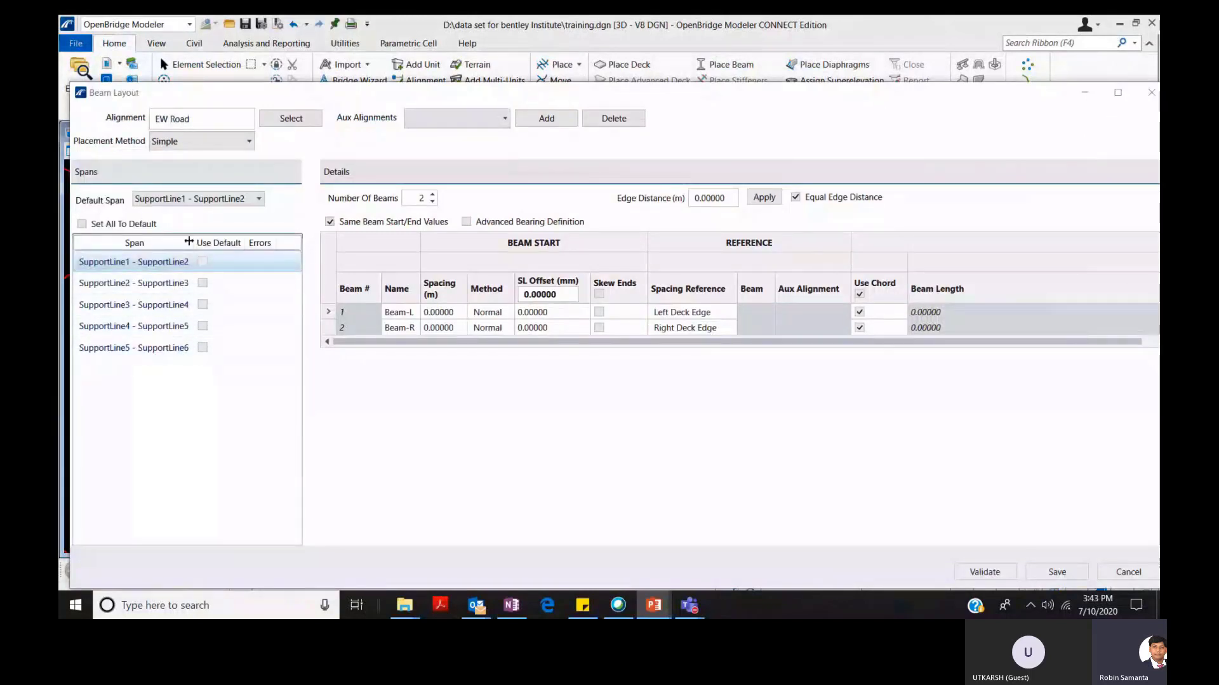
# Use the Simple placement method and set the number of beams to 5 for the SupportLine1 - SupportLine2 span.
pyautogui.click(216, 140)
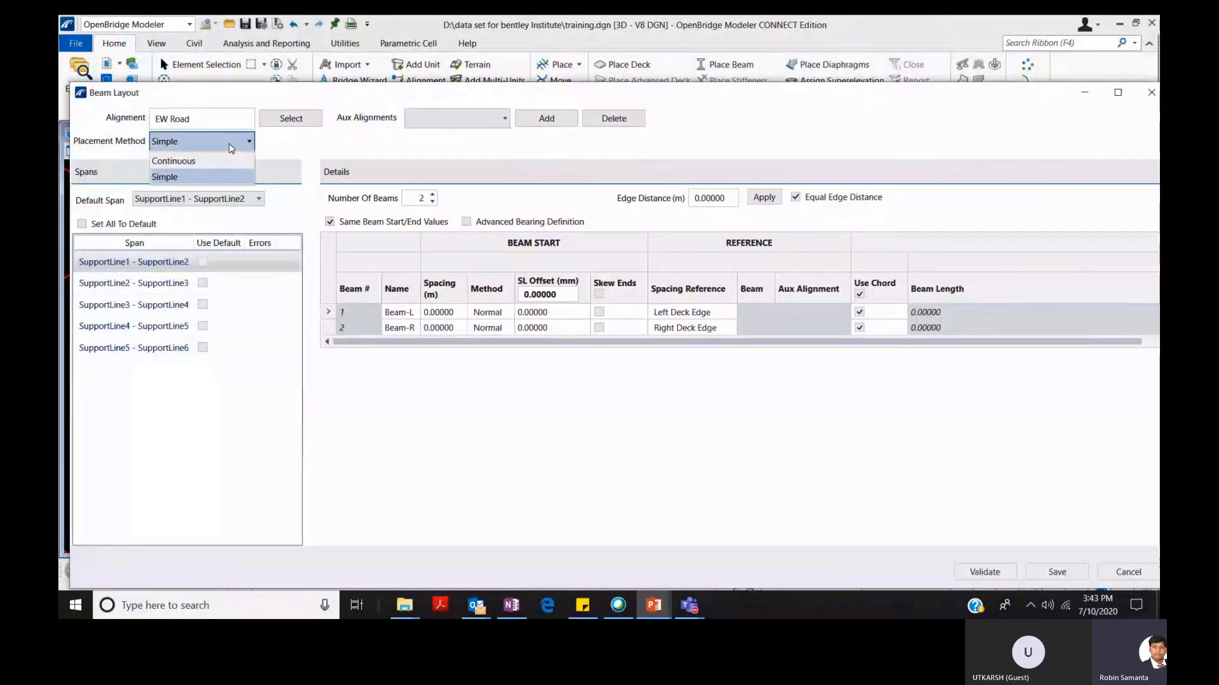
pyautogui.click(214, 178)
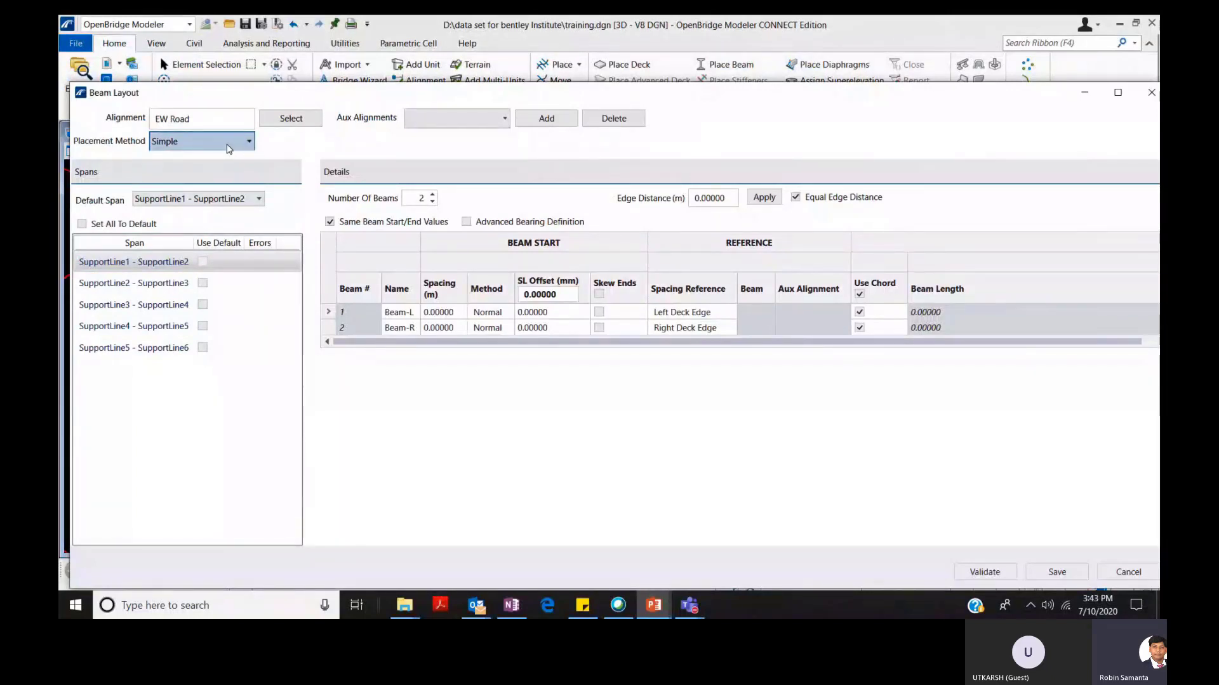
pyautogui.click(431, 195)
pyautogui.click(431, 194)
pyautogui.click(431, 195)
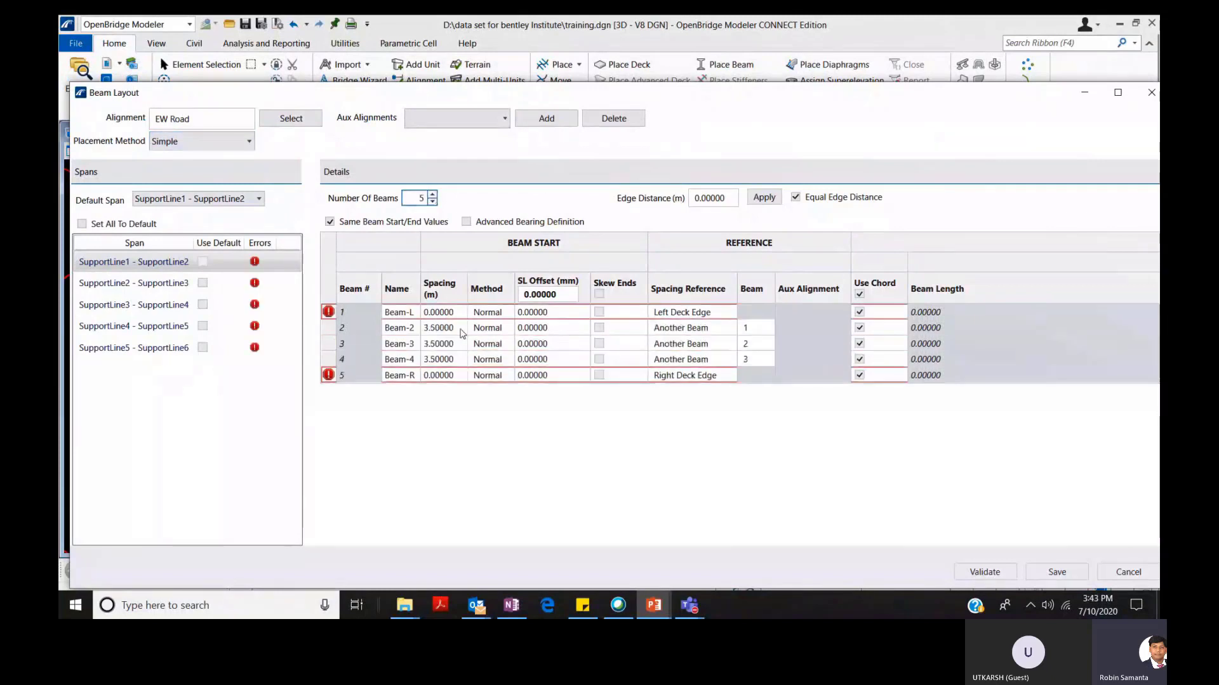
pyautogui.click(346, 345)
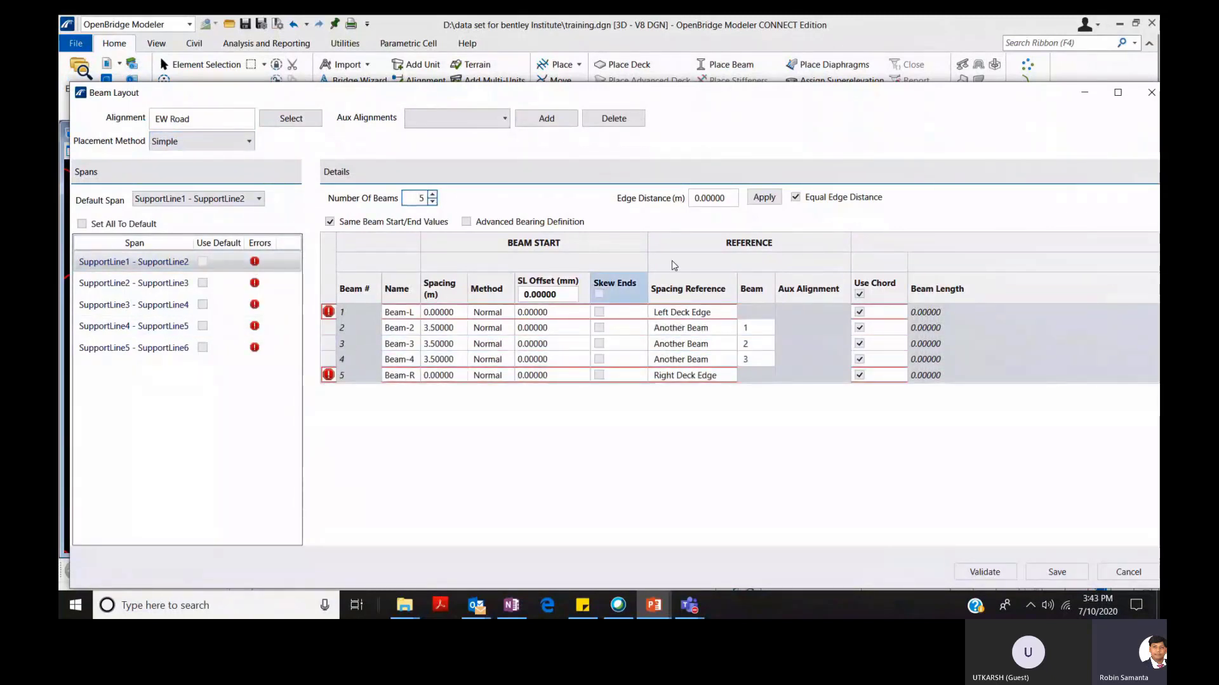
# Apply an equal edge distance of 1.2 m and set the SL offset to 500 mm for all beams in the first span.
pyautogui.doubleClick(709, 198)
pyautogui.write('1.2')
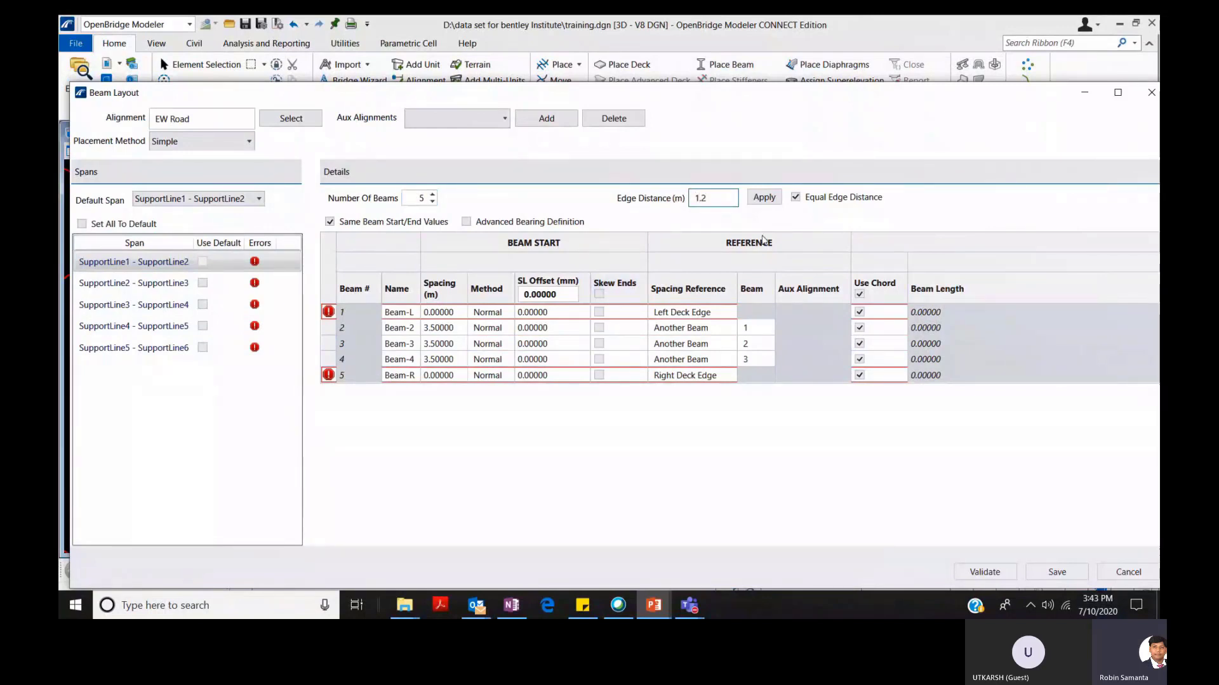
pyautogui.click(763, 197)
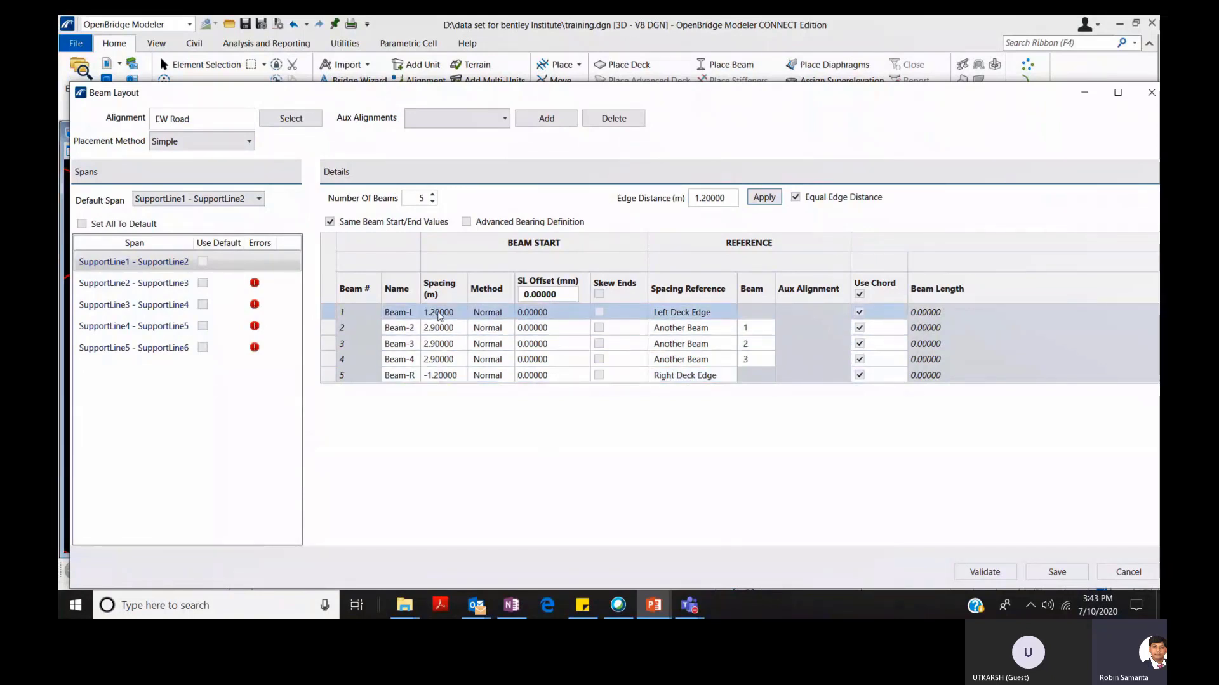
pyautogui.click(522, 298)
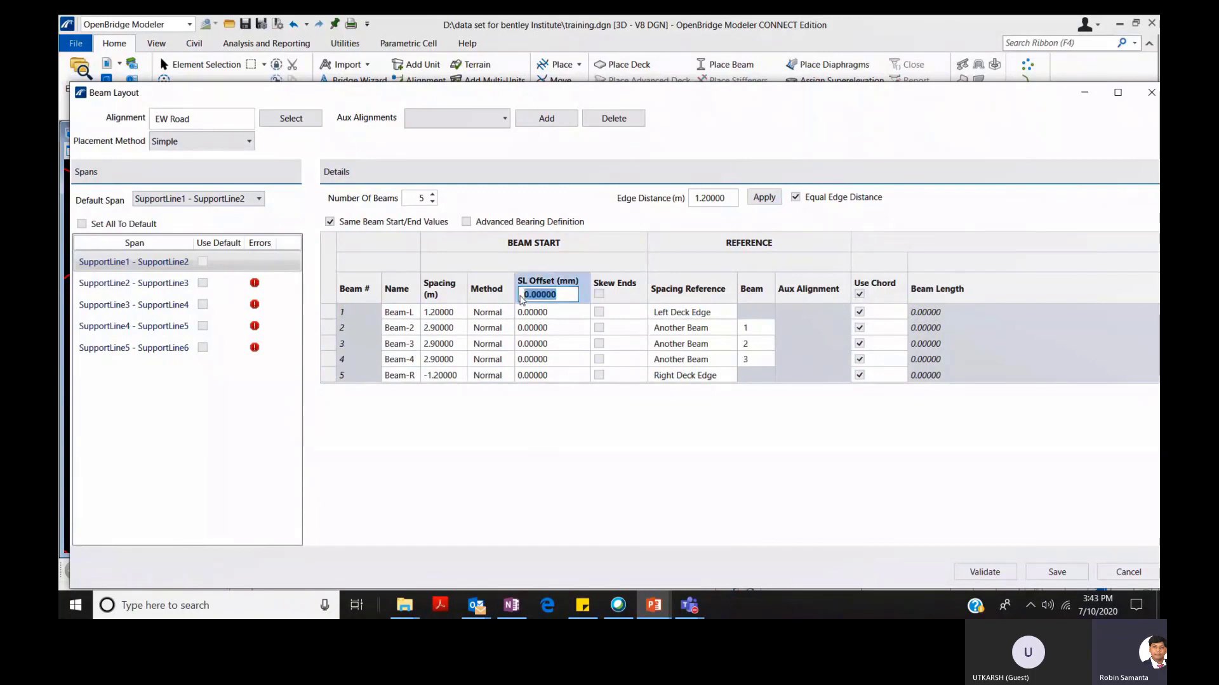
pyautogui.write('500')
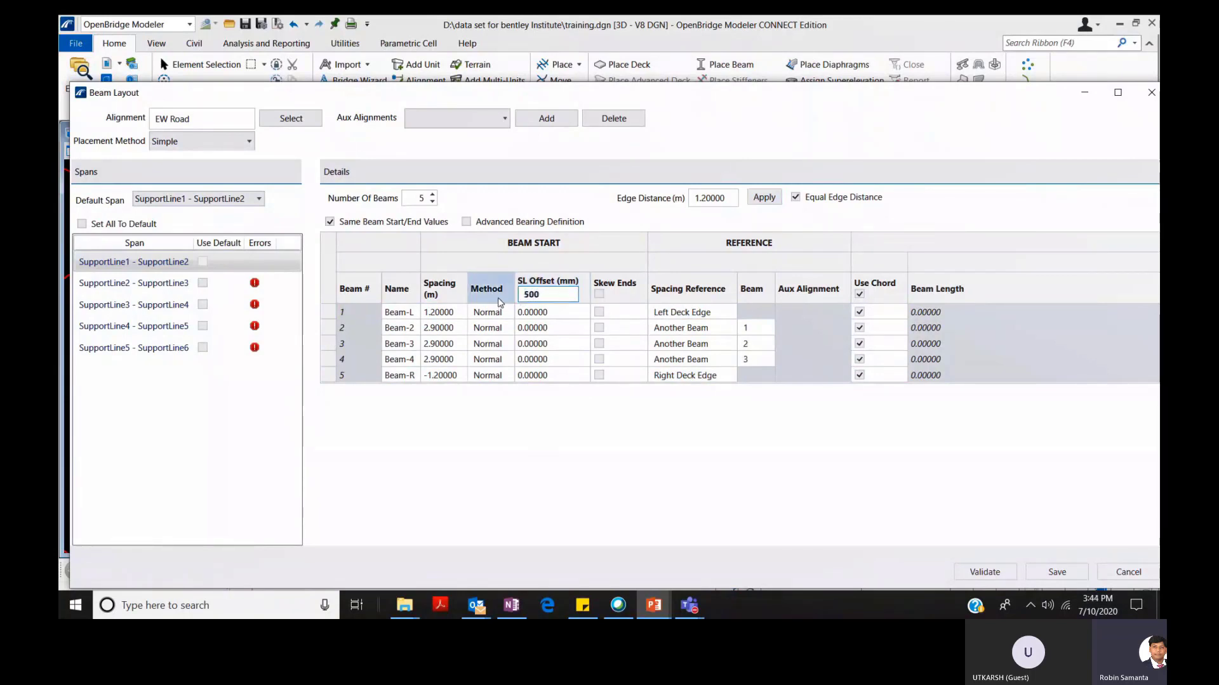
pyautogui.click(637, 262)
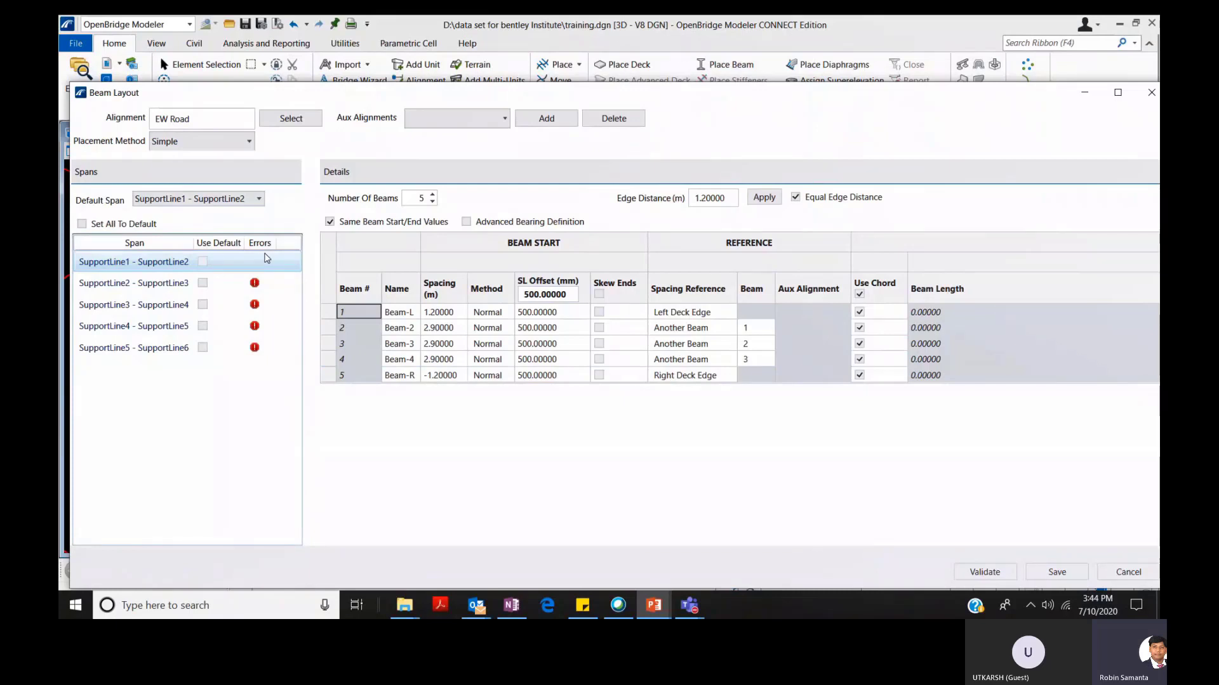
# Validate the beam layout and examine the first span's beam lines in the plan and 3D views.
pyautogui.click(985, 572)
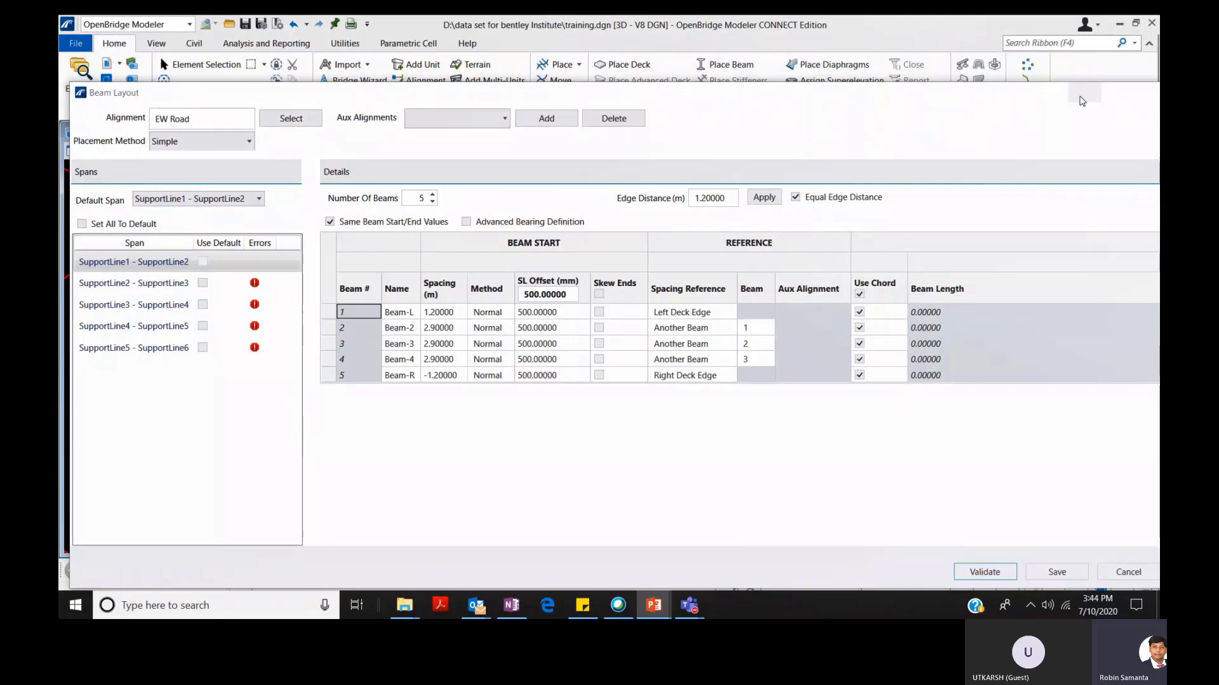
pyautogui.click(1083, 96)
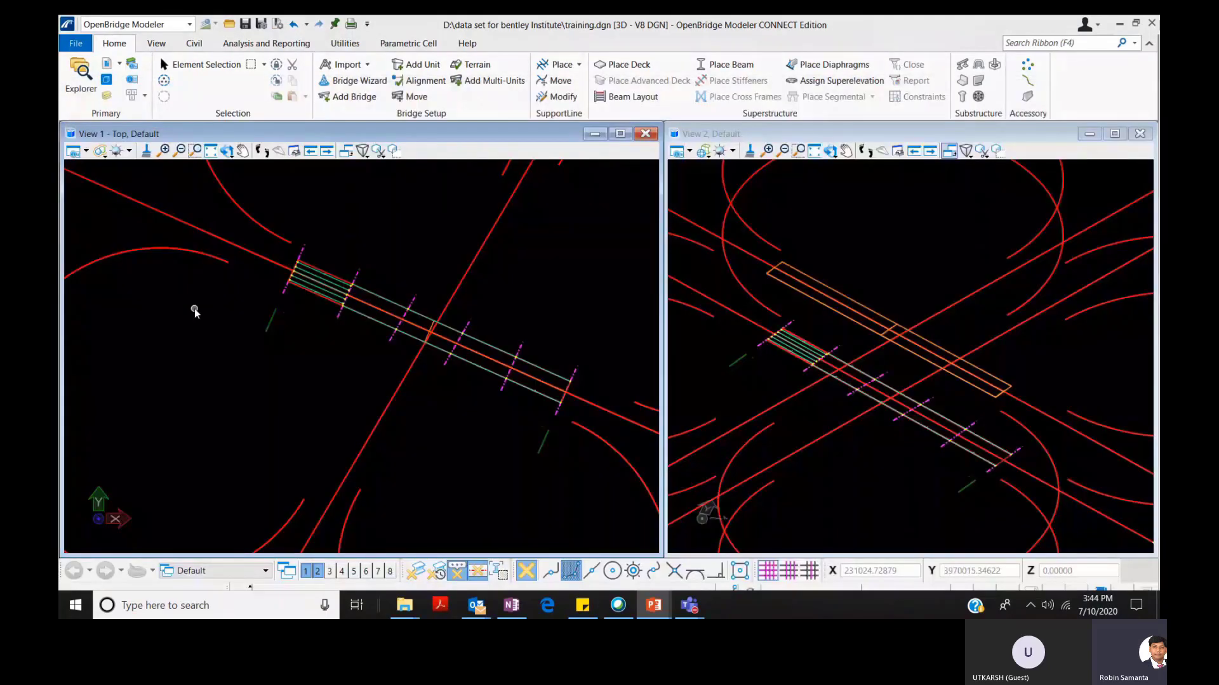
pyautogui.scroll(7, 348, 272)
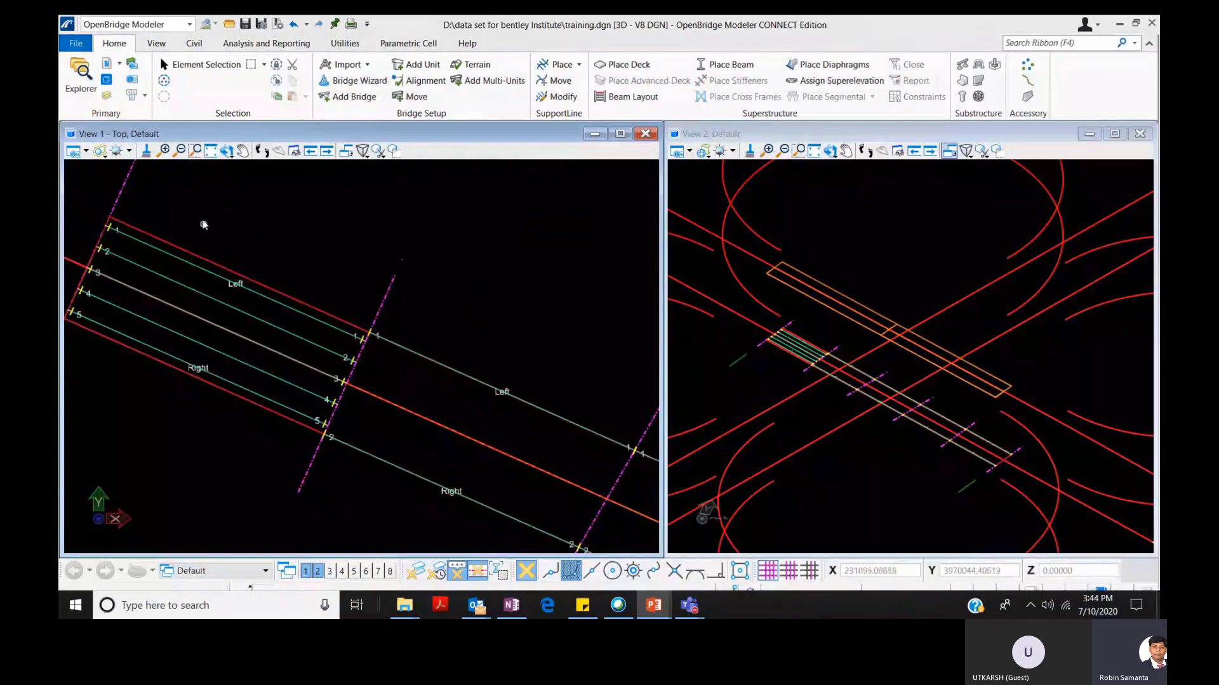
pyautogui.scroll(-1, 204, 223)
pyautogui.scroll(3, 747, 371)
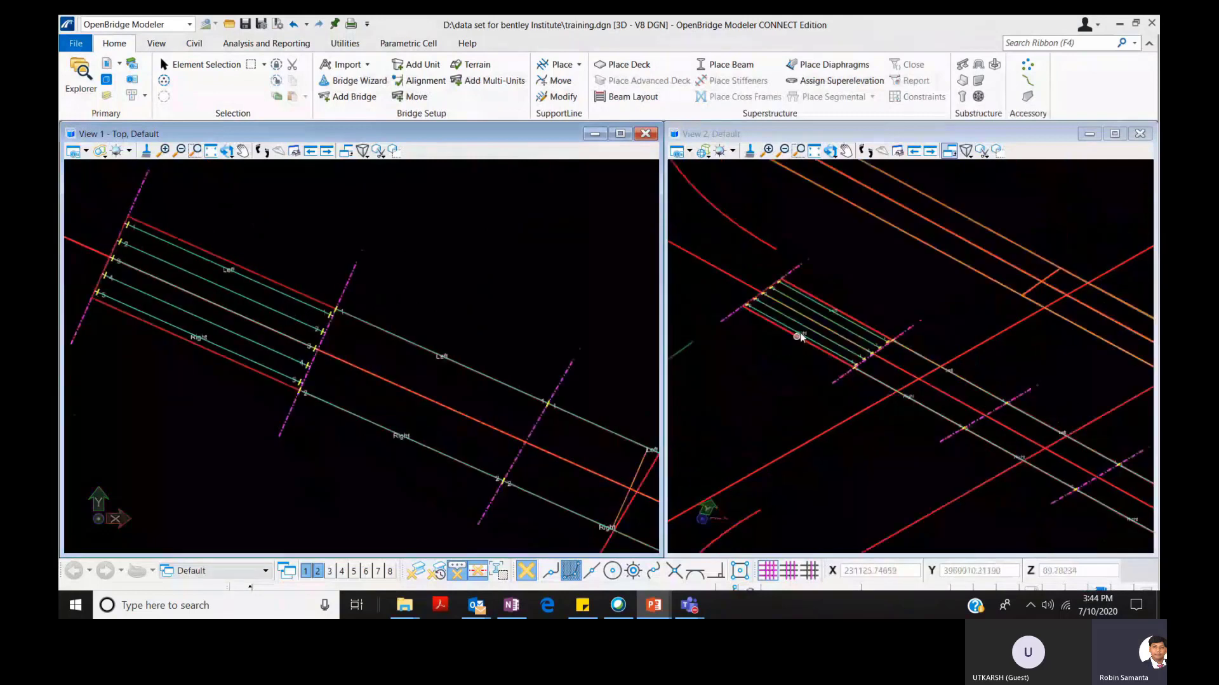
pyautogui.scroll(1, 831, 327)
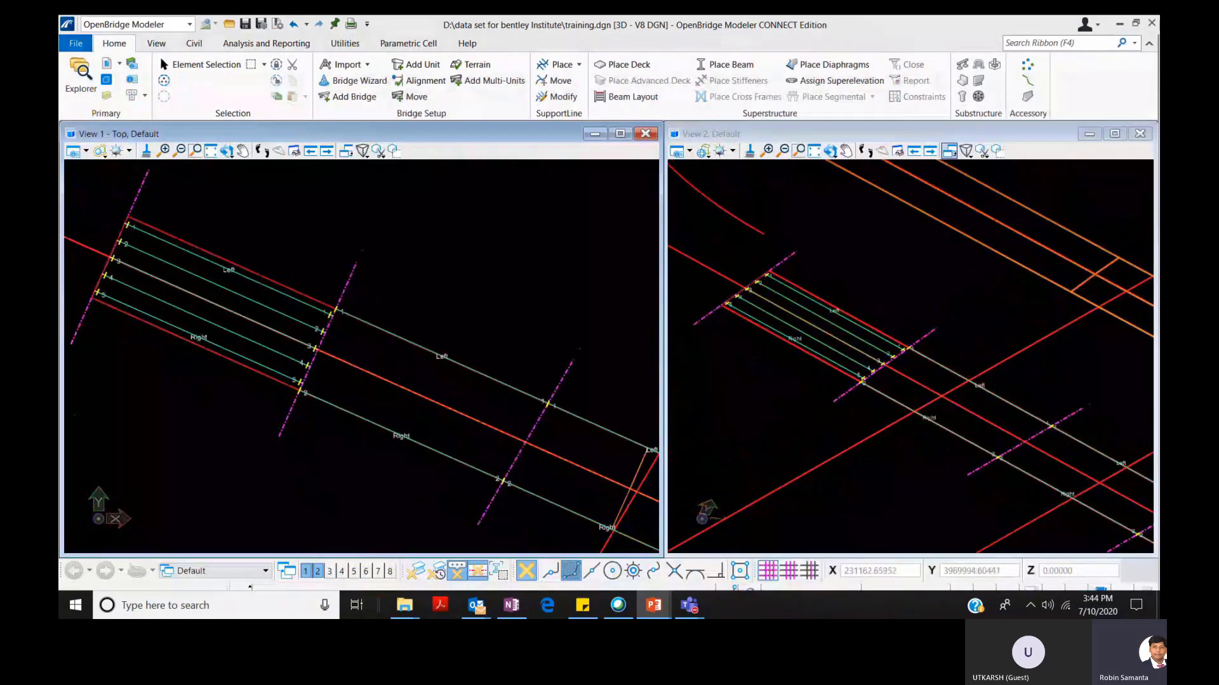
# Lay out 5 beams in the SupportLine2 - SupportLine3 span with a 500 mm SL offset, 1.2 m edge distance and skew ends on all beams.
pyautogui.moveTo(796, 605)
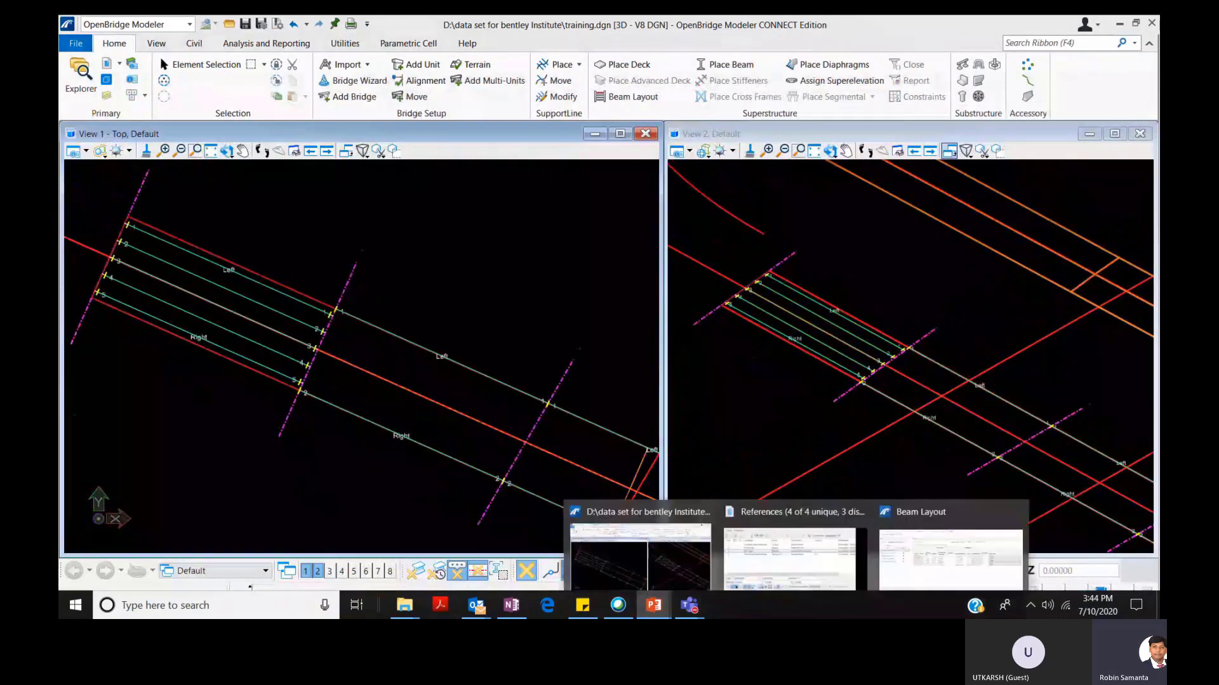
pyautogui.click(904, 555)
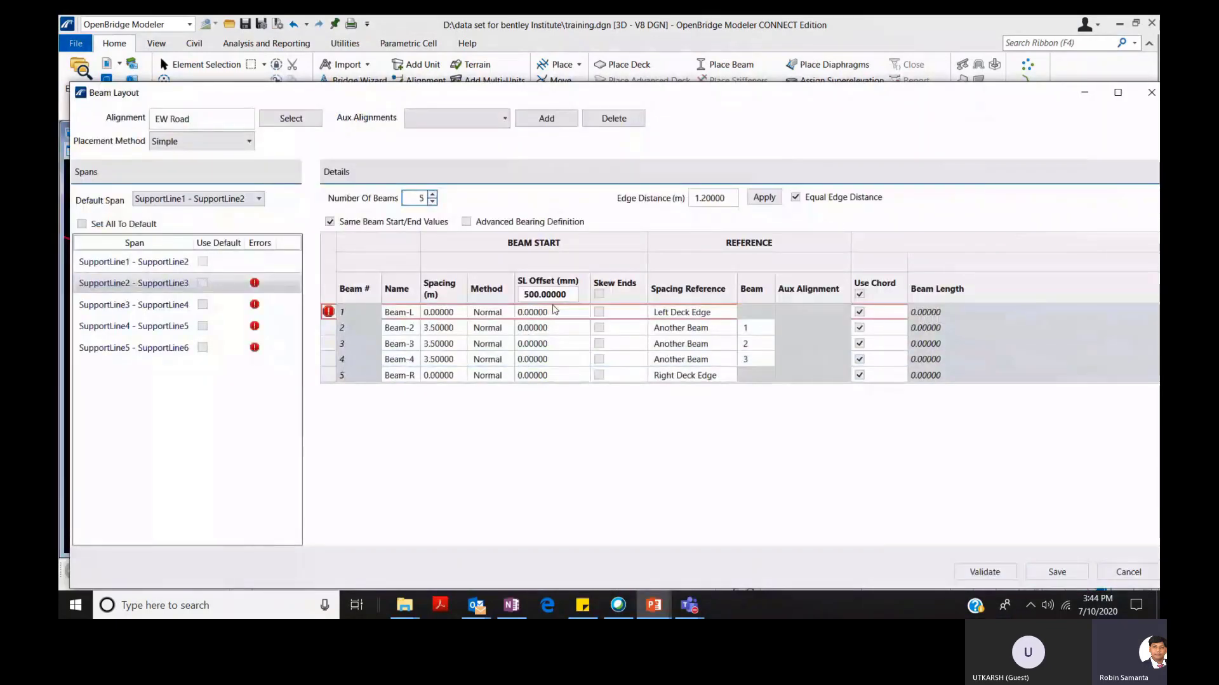
pyautogui.click(571, 294)
pyautogui.press('Return')
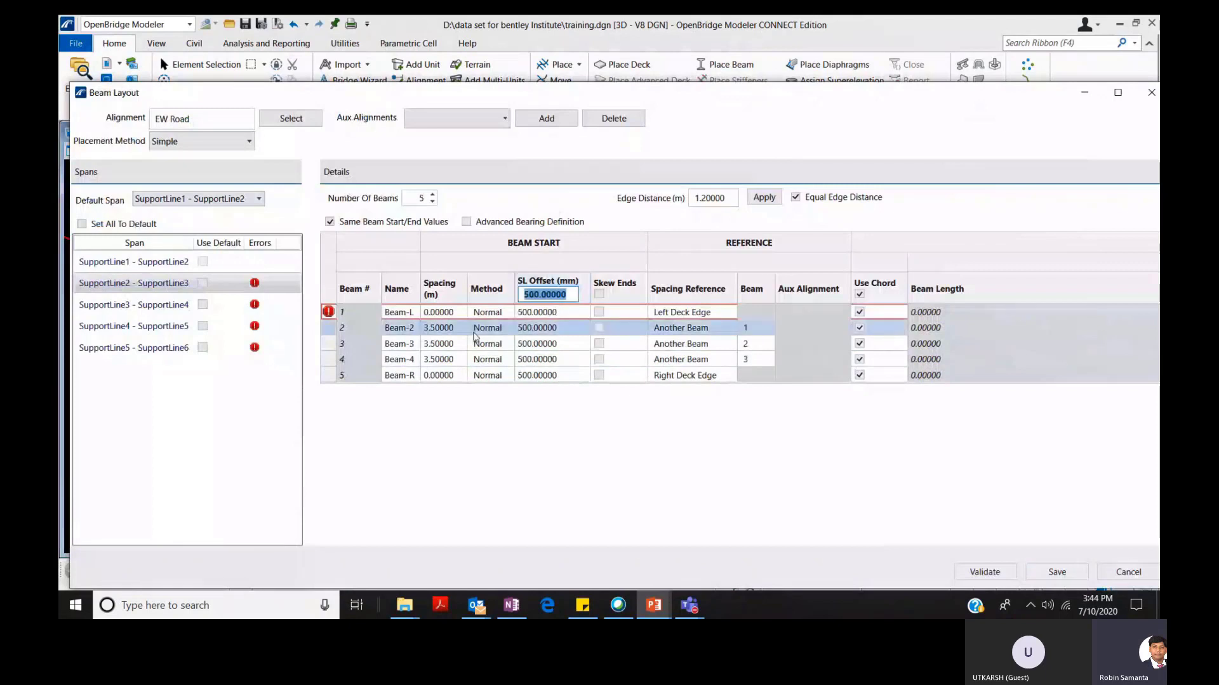
pyautogui.click(762, 198)
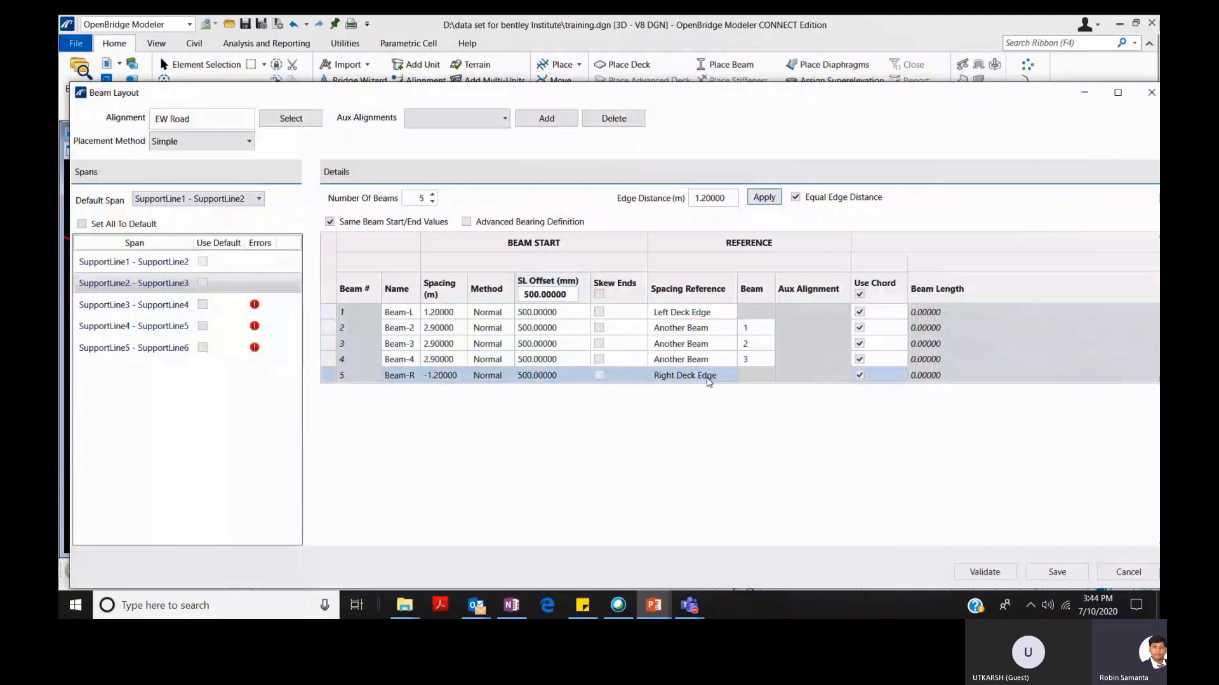
pyautogui.click(598, 294)
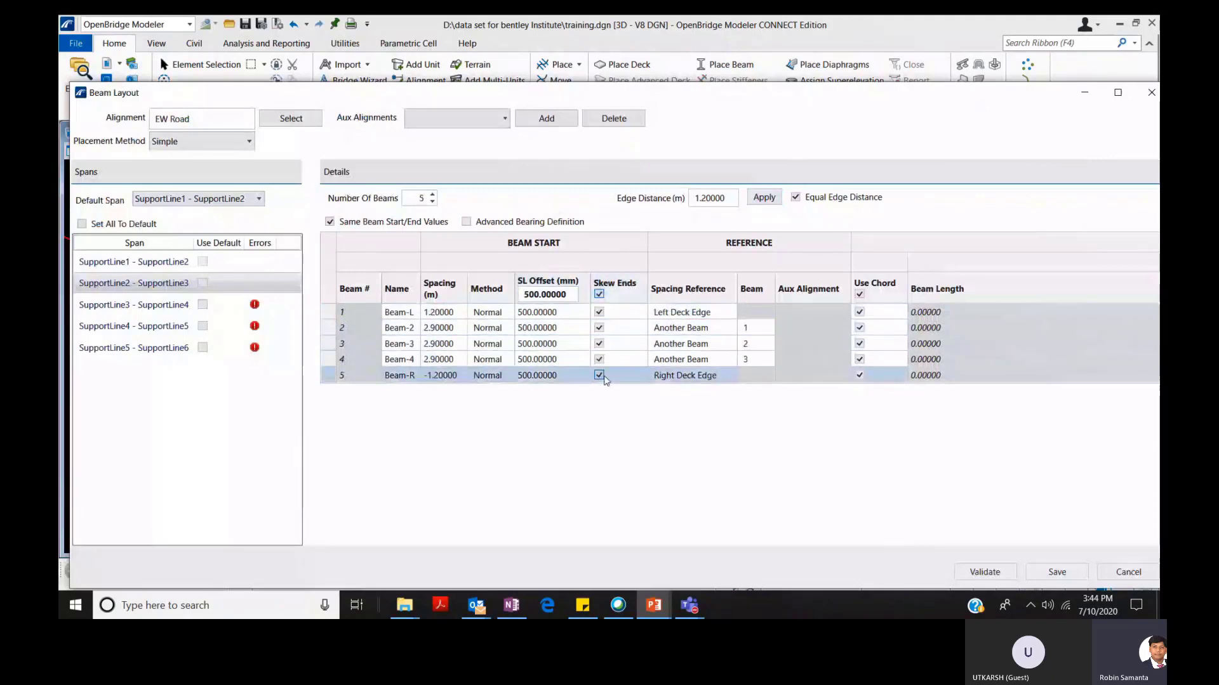
# Validate the layout and examine the second span's beam lines and their ends at the support lines in plan.
pyautogui.click(986, 570)
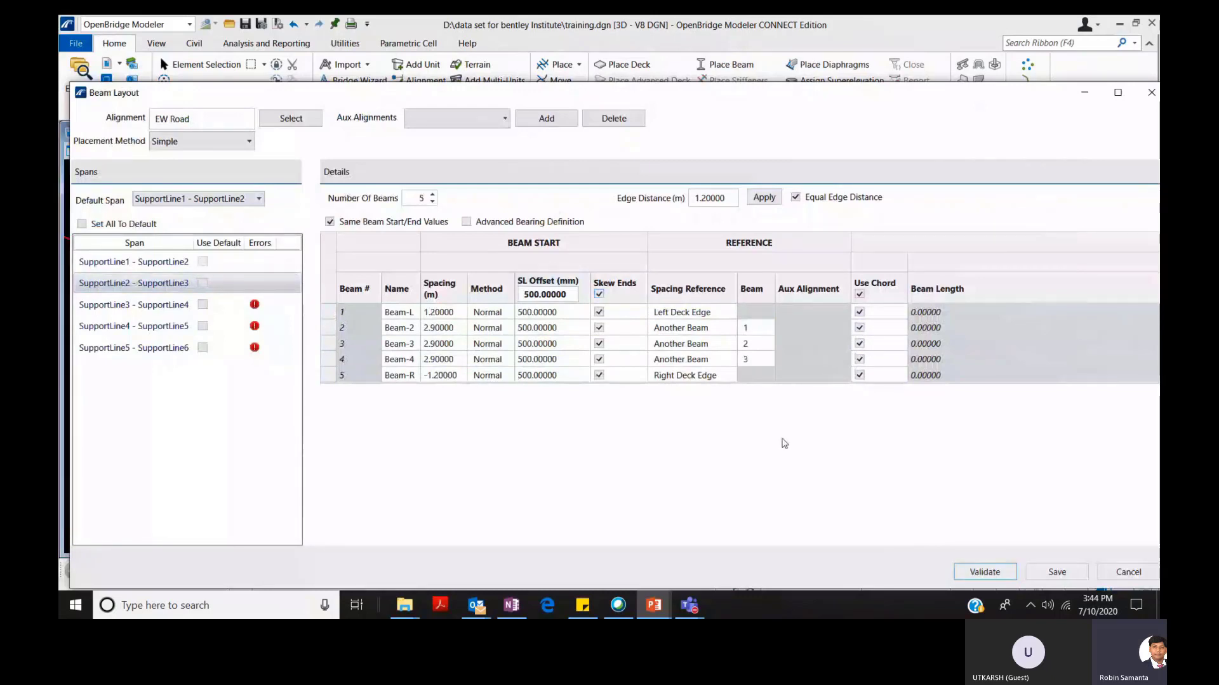
pyautogui.click(1085, 95)
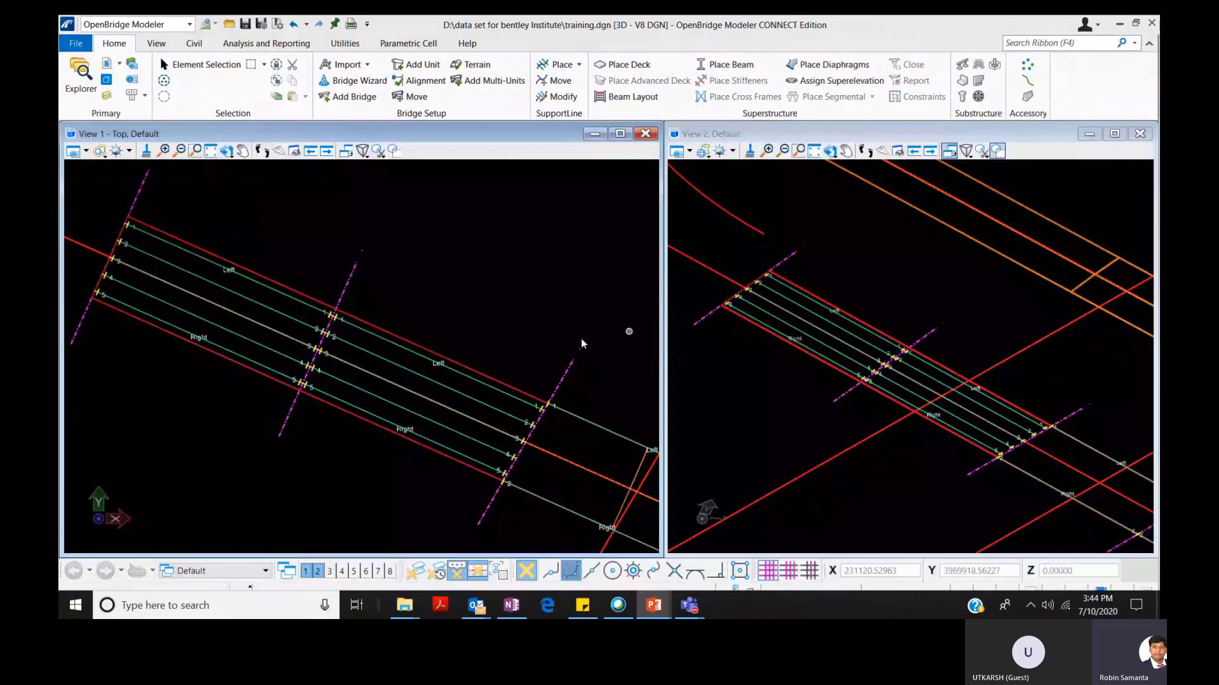
pyautogui.scroll(3, 581, 338)
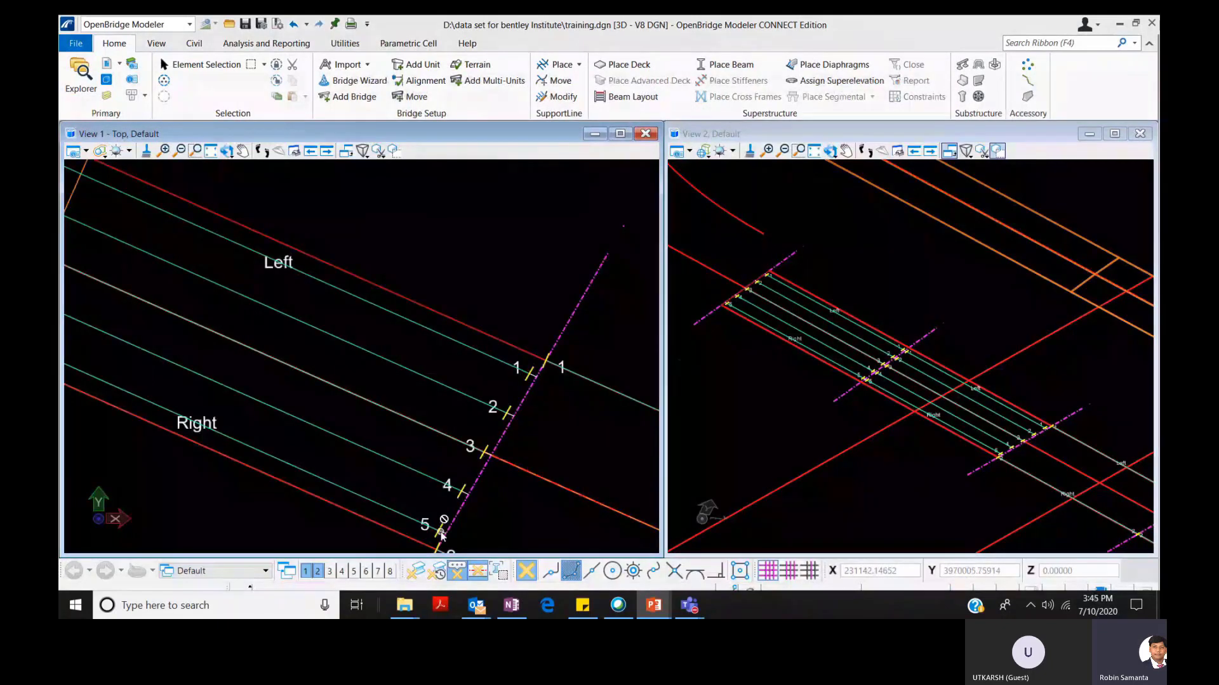
pyautogui.scroll(-4, 443, 535)
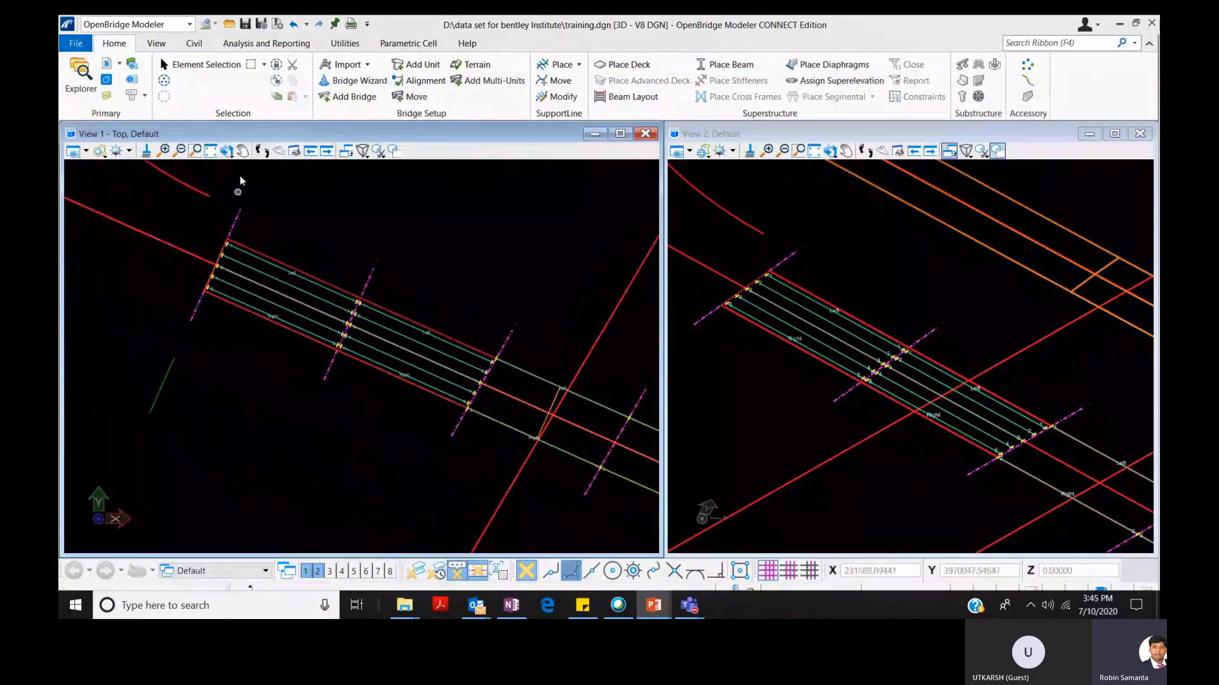
# Lay out 5 beams in the SupportLine3 - SupportLine4 span with 1.2 m edge distance, 500 mm SL offset and skew ends, and check them in plan.
pyautogui.click(796, 605)
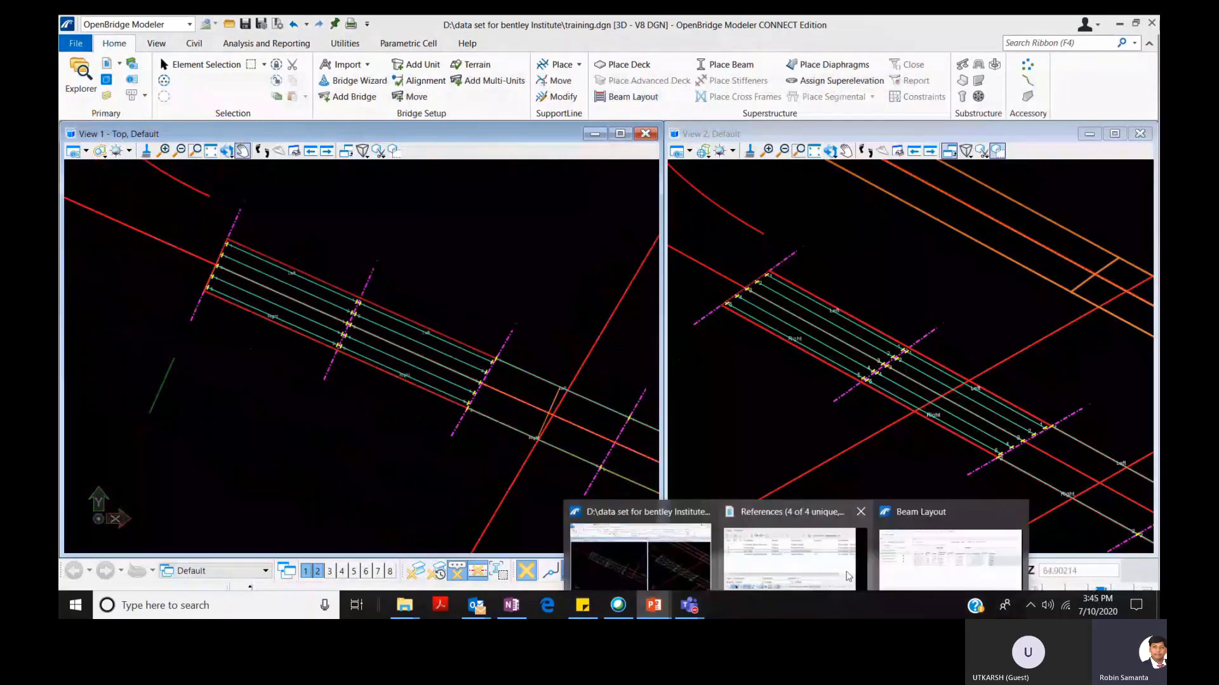
pyautogui.moveTo(849, 570)
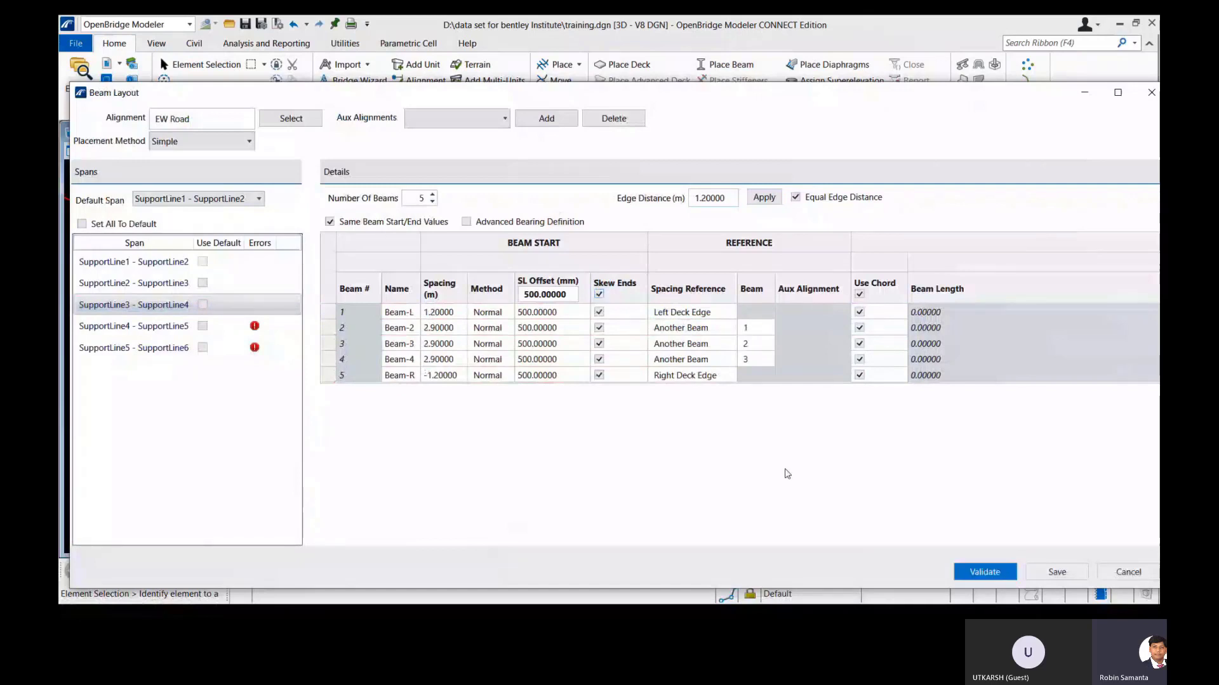
pyautogui.click(1083, 96)
pyautogui.scroll(4, 476, 395)
pyautogui.scroll(-1, 605, 208)
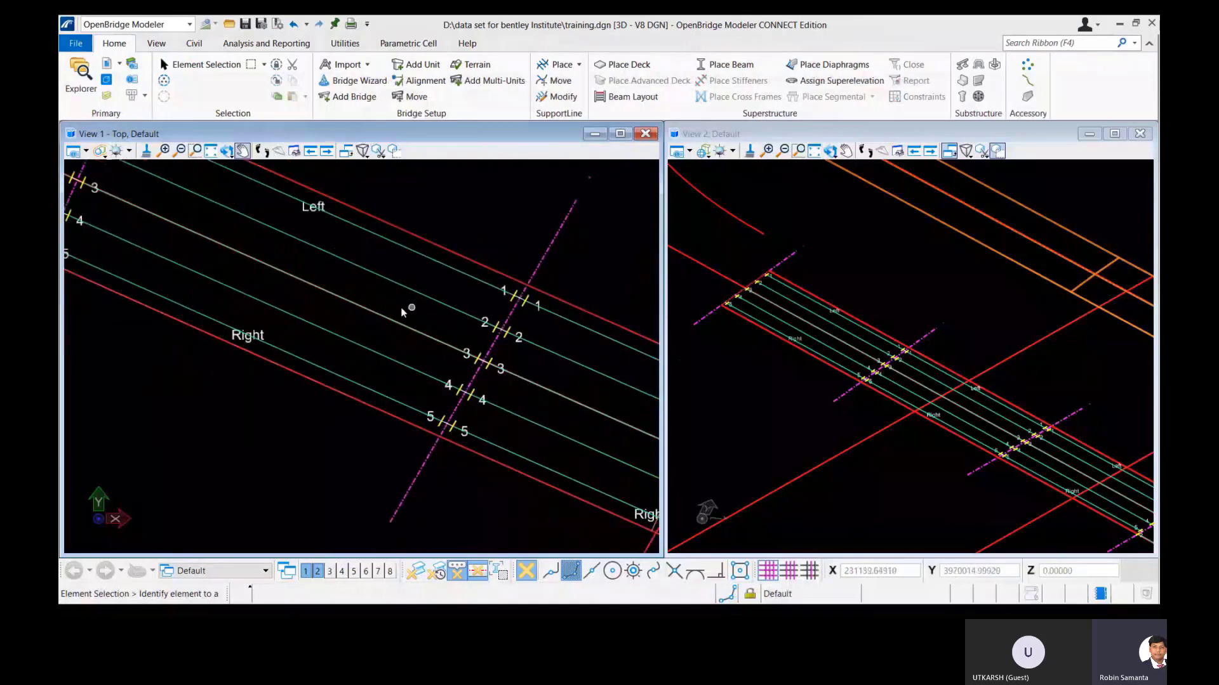
pyautogui.scroll(-3, 517, 349)
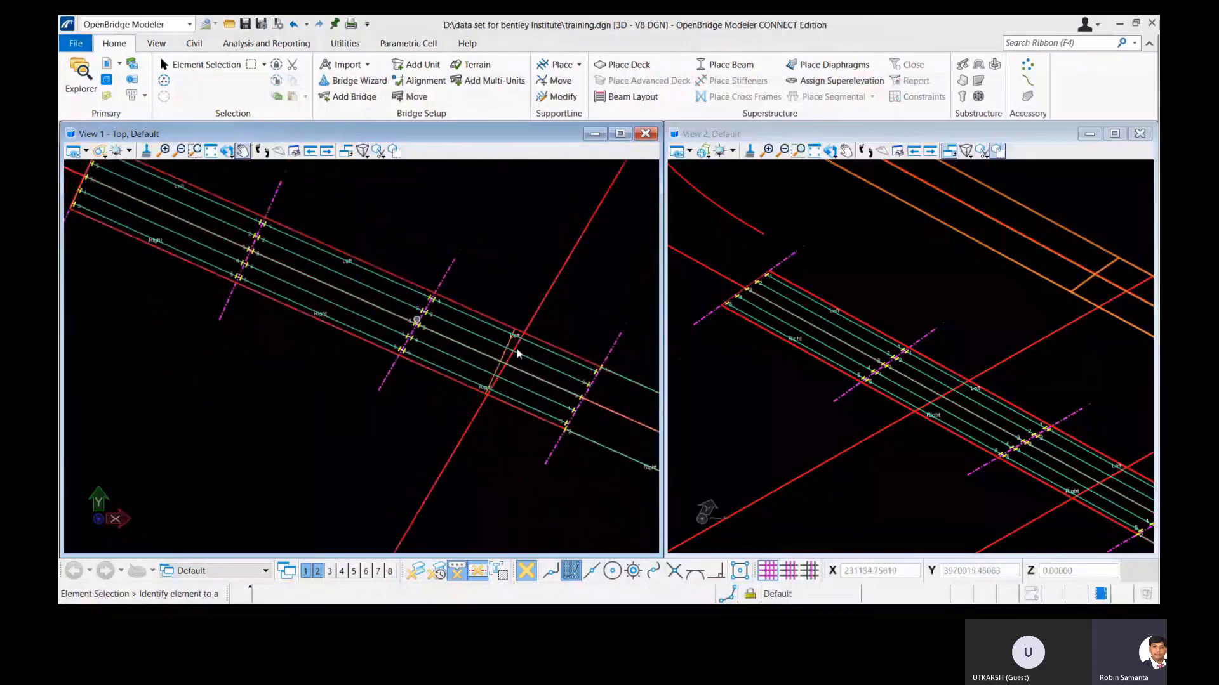
# Give the SupportLine4 - SupportLine5 span's beams a 500 mm SL offset, 1.2 m equal edge distance and skew ends.
pyautogui.scroll(3, 517, 349)
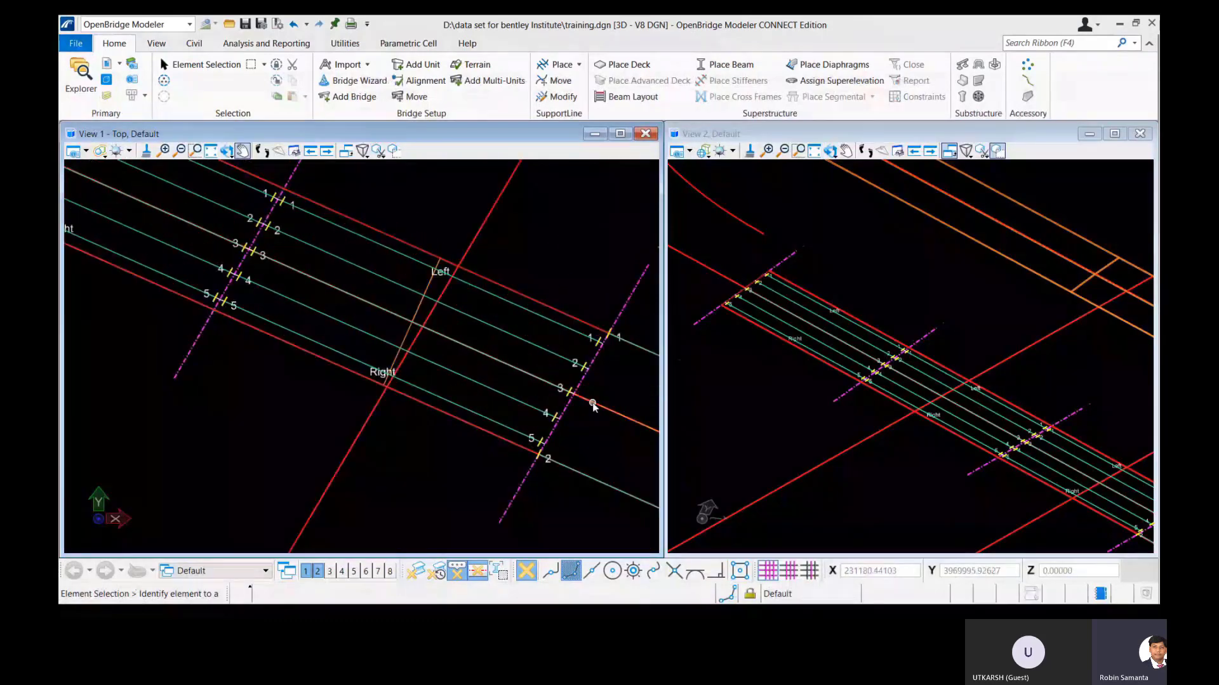
pyautogui.scroll(-2, 506, 332)
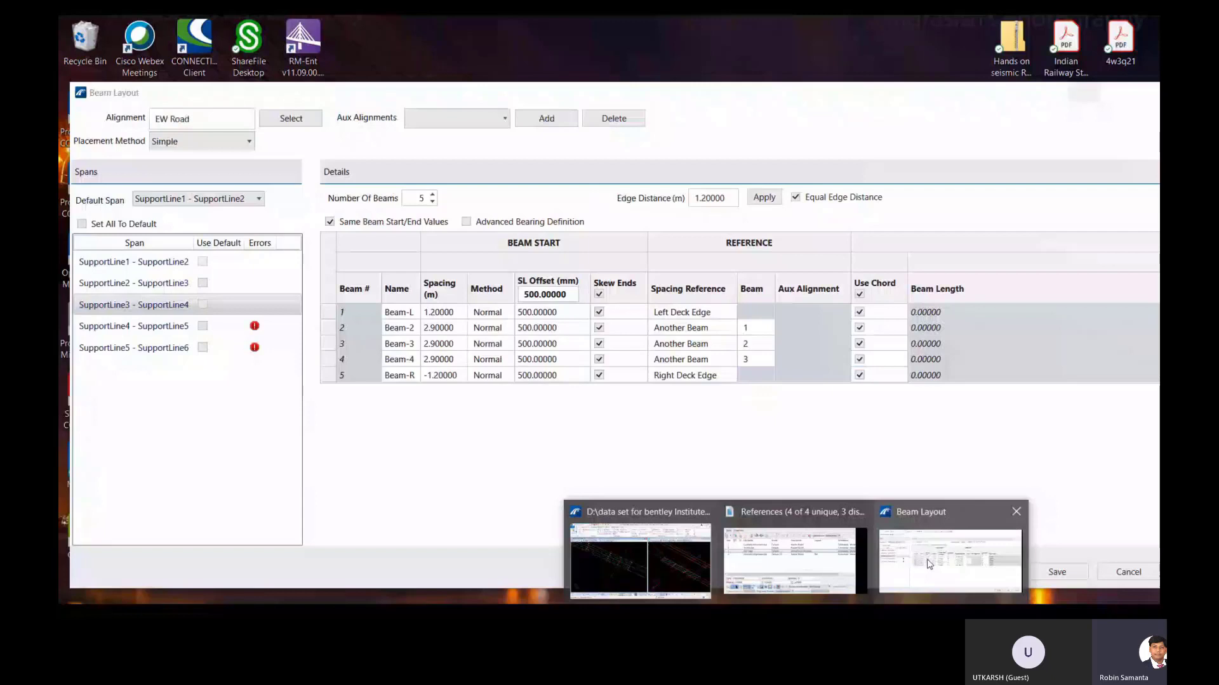
pyautogui.click(928, 564)
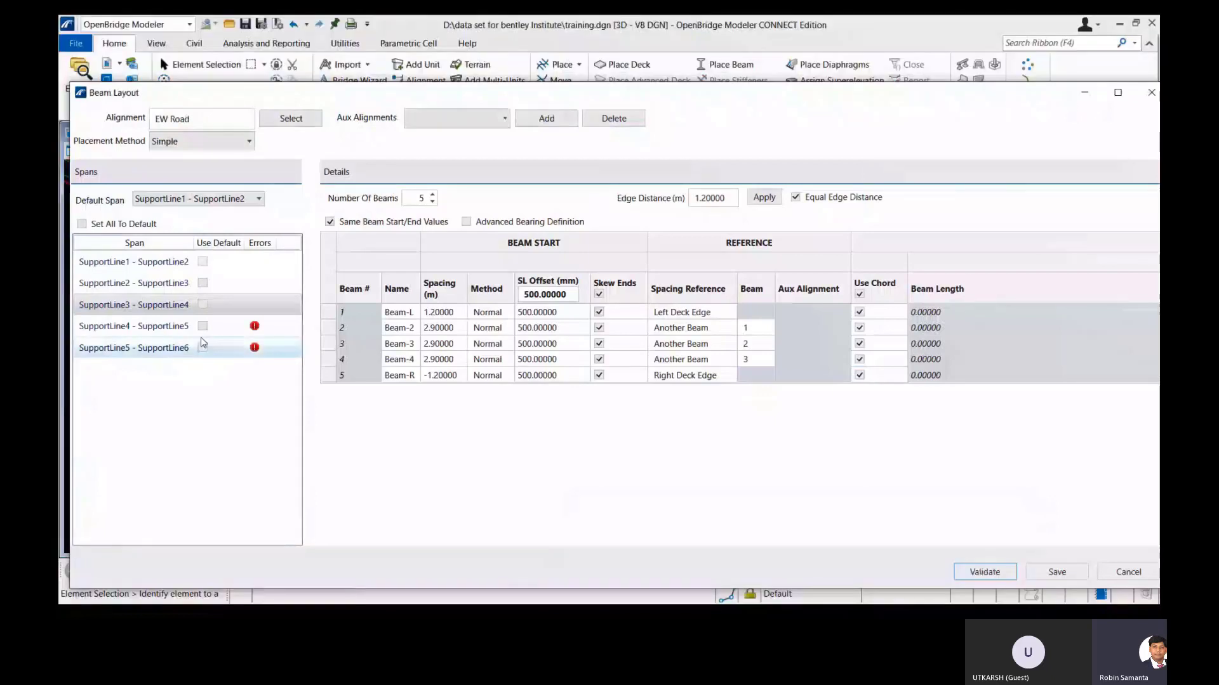
pyautogui.click(190, 325)
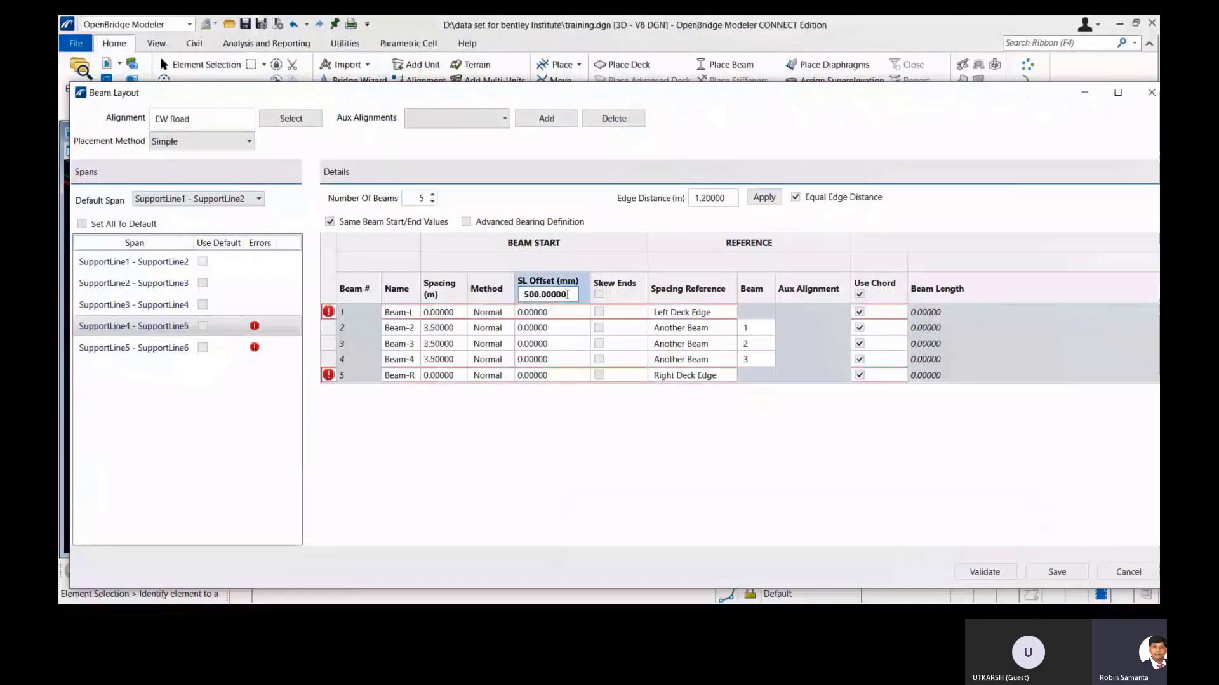
pyautogui.moveTo(524, 294); pyautogui.dragTo(568, 294)
pyautogui.press('Return')
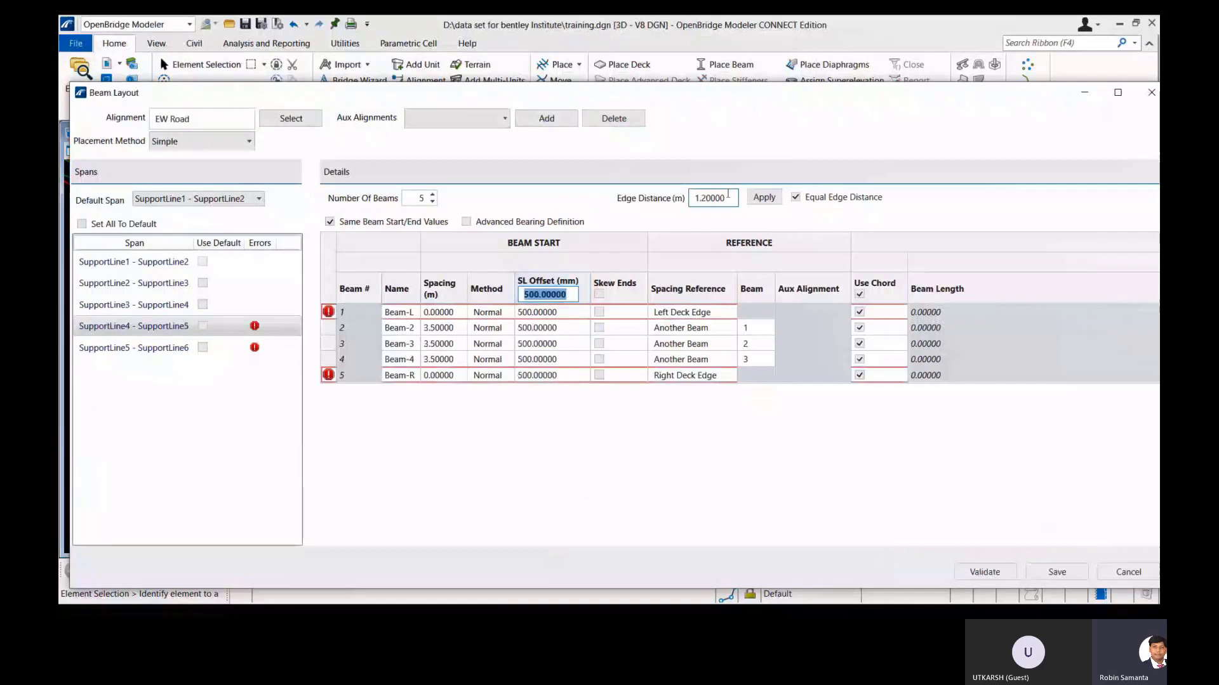
pyautogui.click(762, 198)
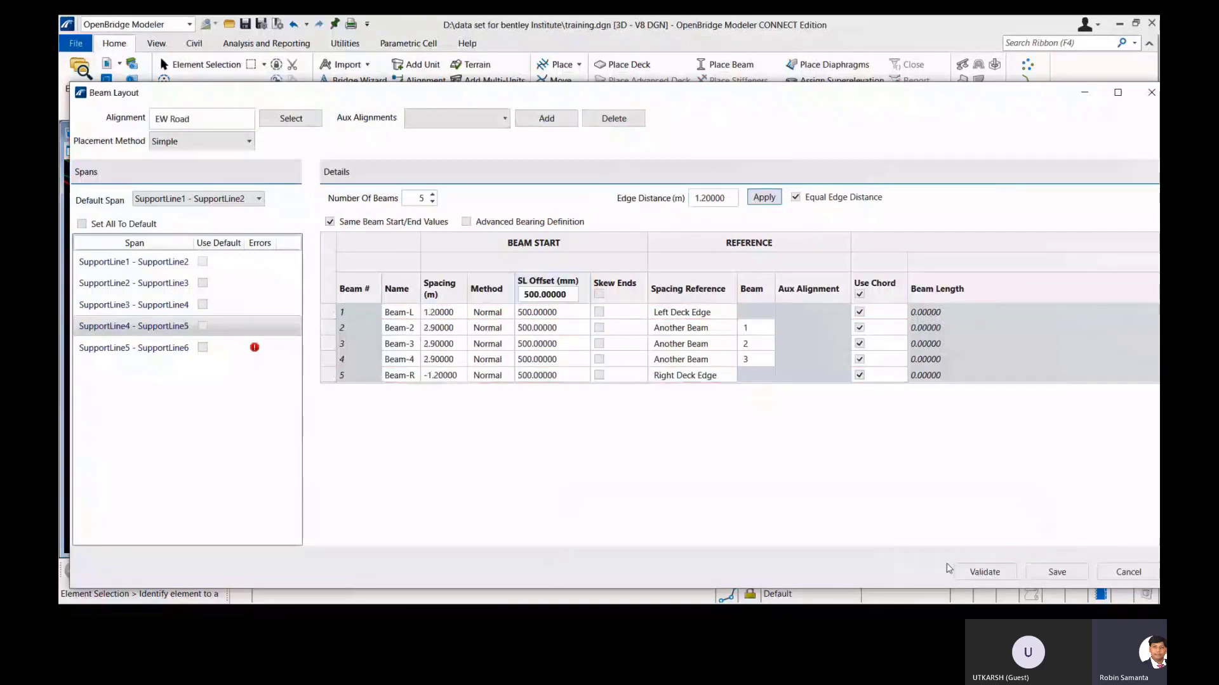
pyautogui.click(598, 293)
# Lay out 5 beams in the SupportLine5 - SupportLine6 span with 1.2 m edge distance and 500 mm SL offset, and validate the layout.
pyautogui.click(117, 351)
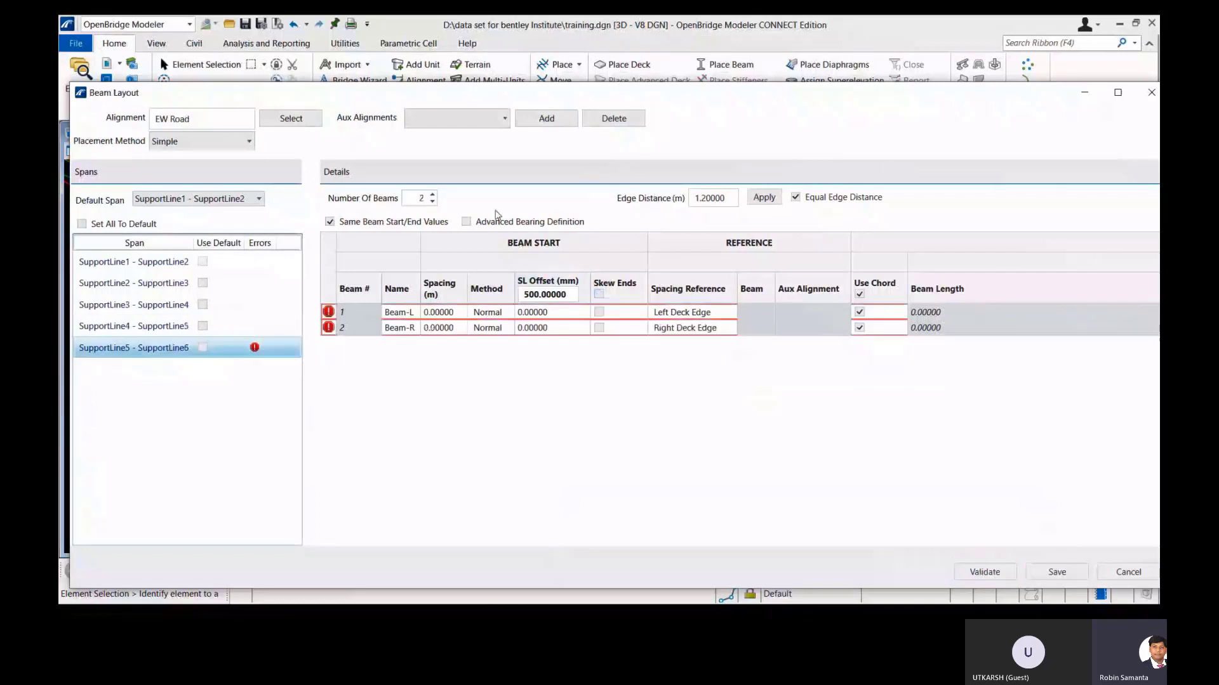
pyautogui.click(432, 195)
pyautogui.click(433, 195)
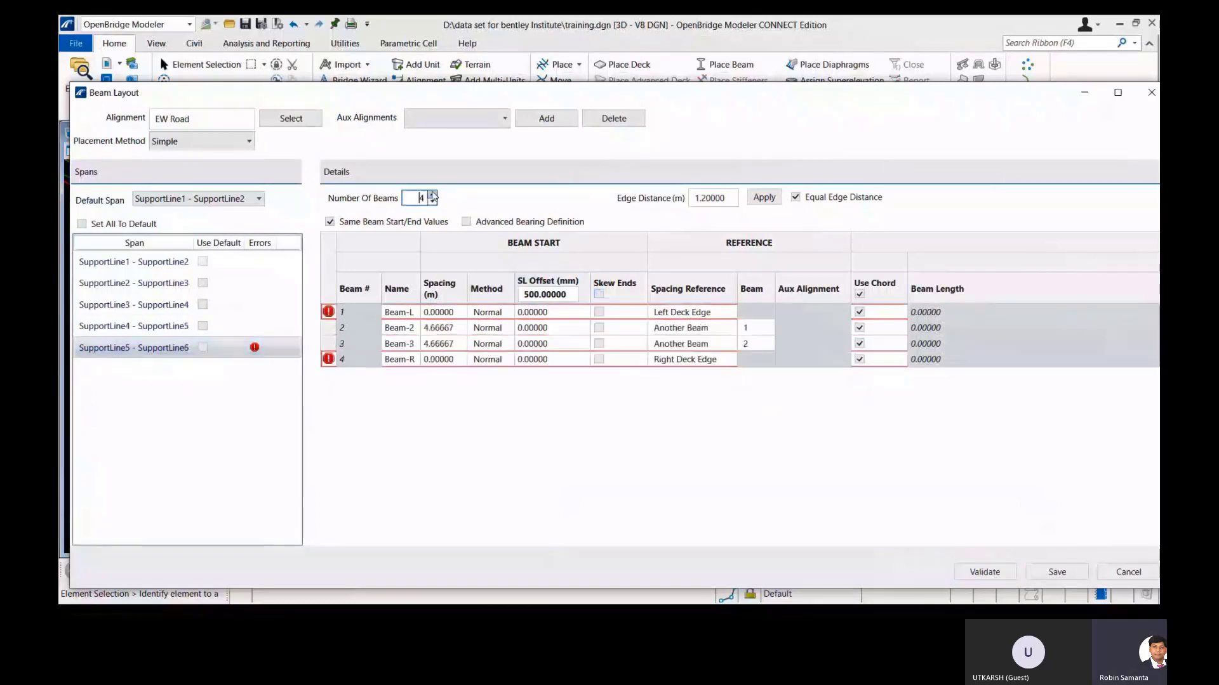
pyautogui.click(433, 194)
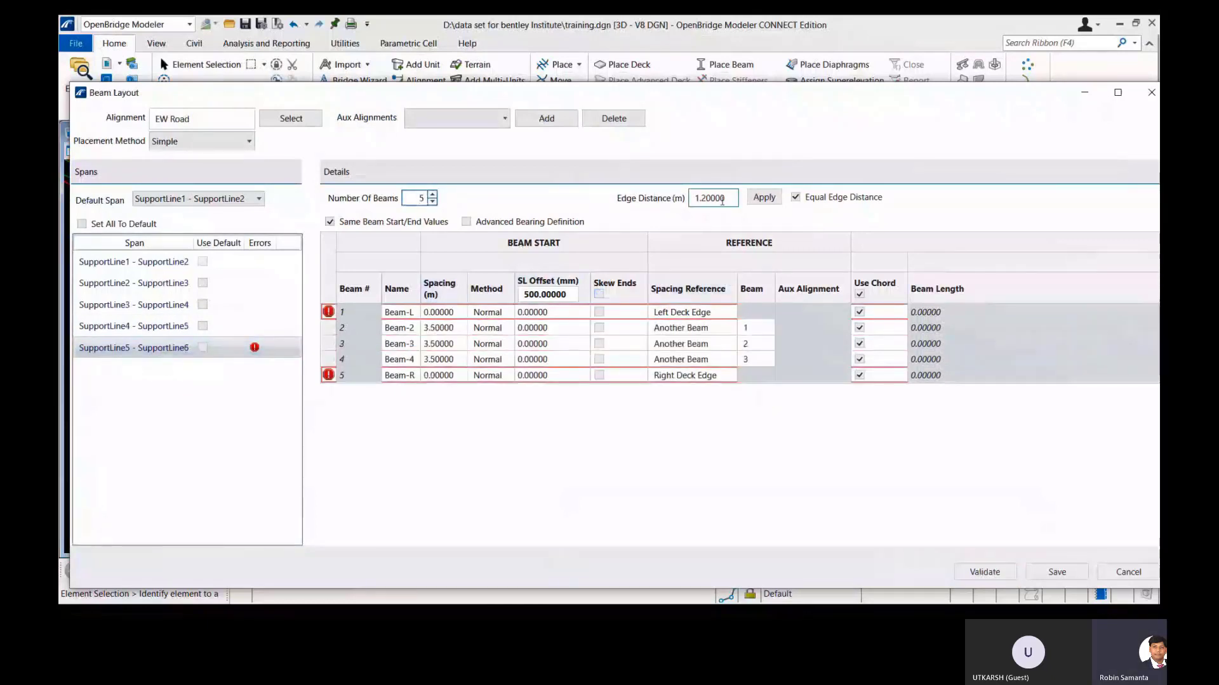
pyautogui.click(765, 198)
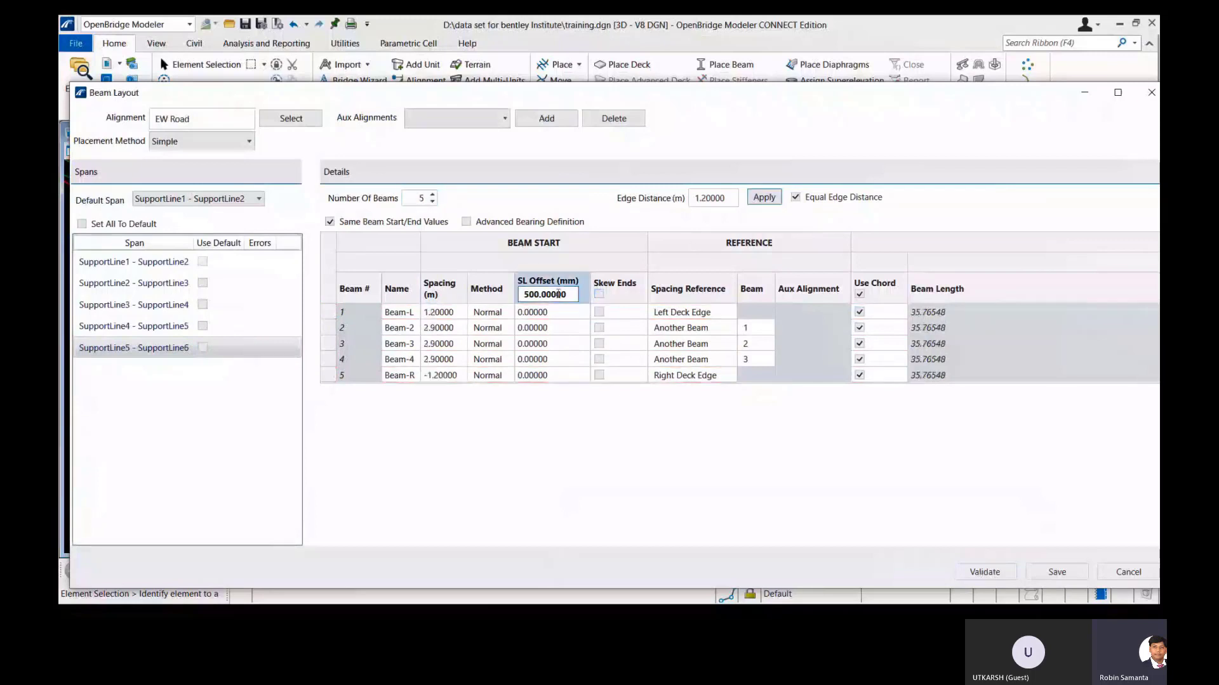
pyautogui.press('Return')
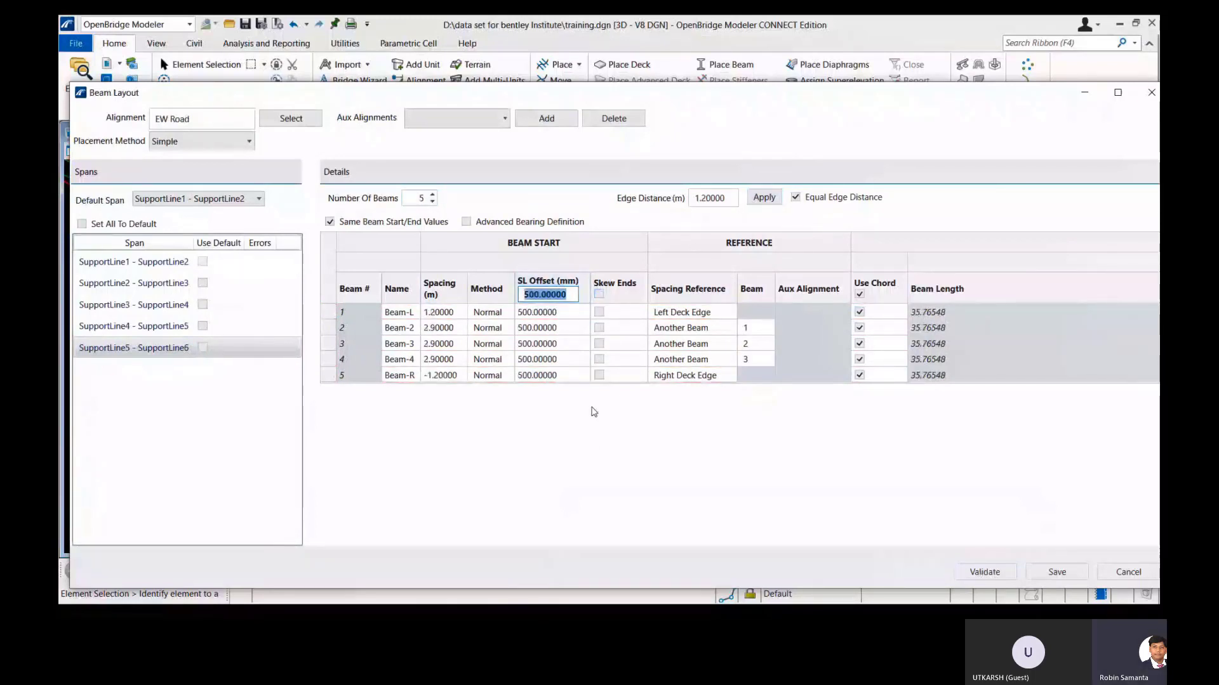
pyautogui.click(984, 572)
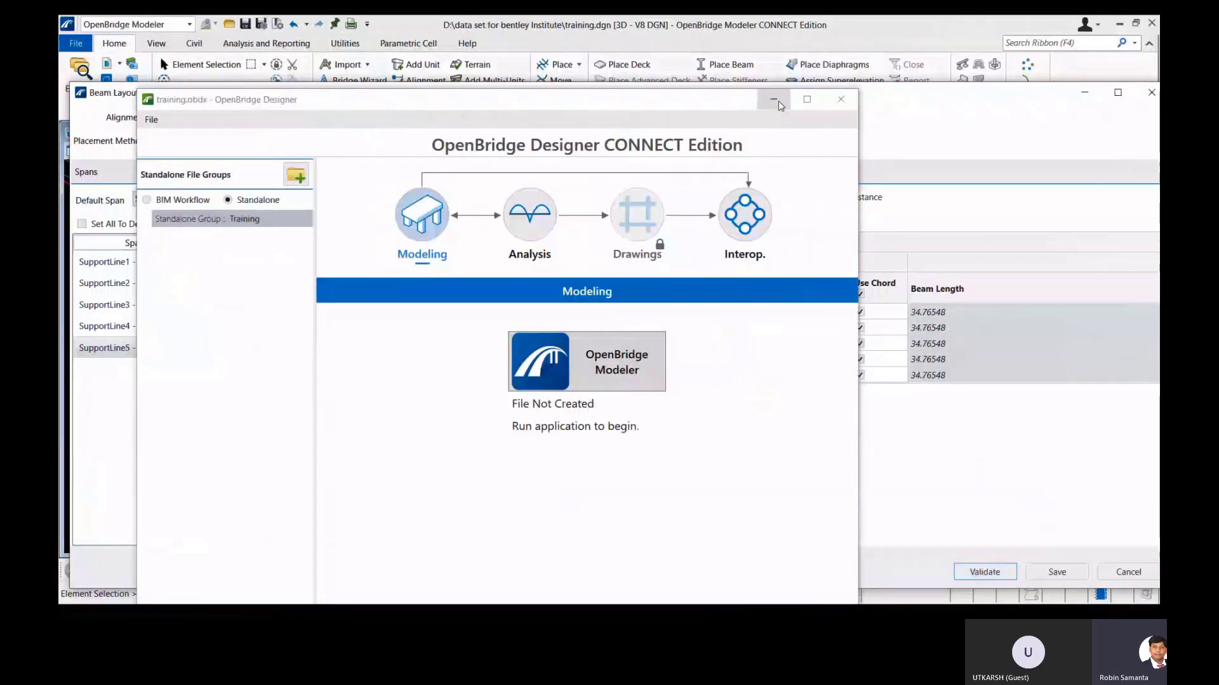
# Review the default span options, examine the beam lines around the support lines in plan, and return to the beam layout.
pyautogui.click(779, 102)
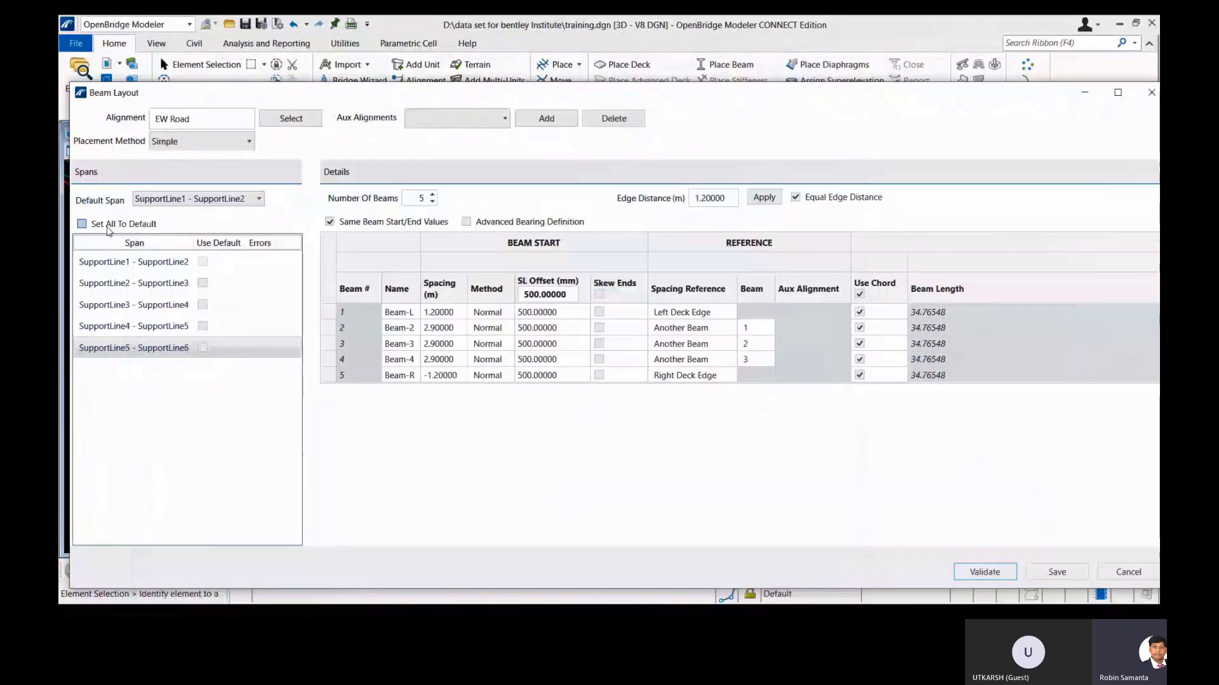
pyautogui.click(258, 199)
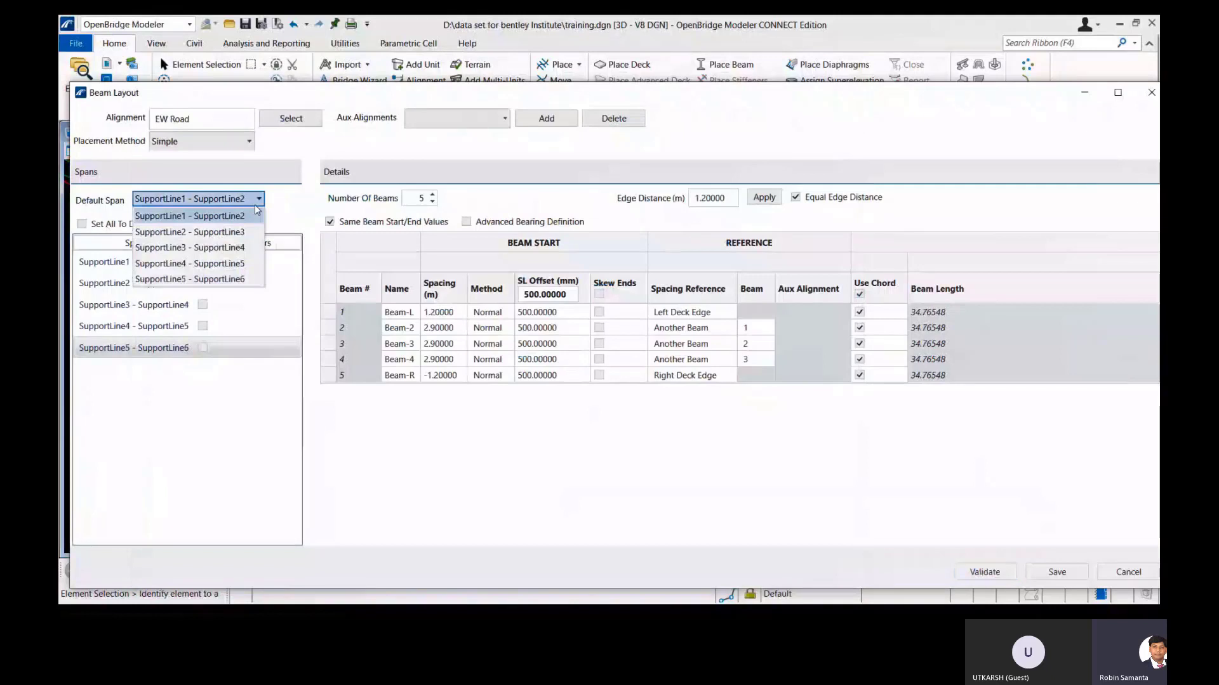
pyautogui.click(256, 206)
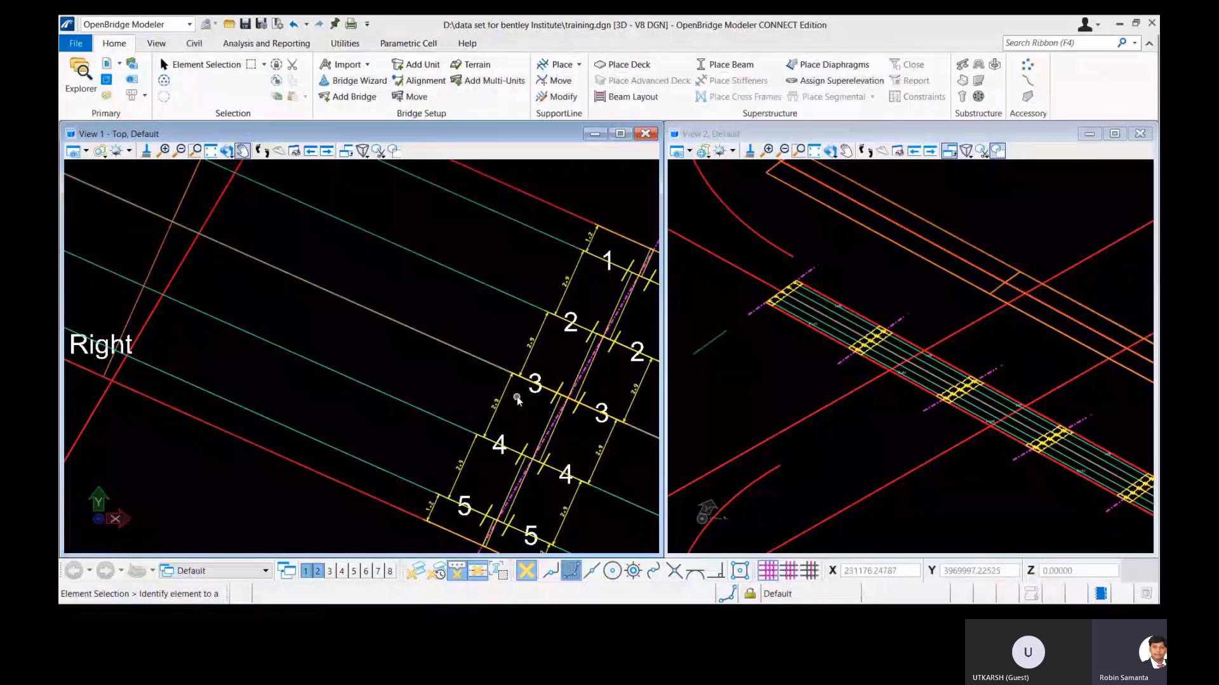
pyautogui.scroll(-4, 247, 322)
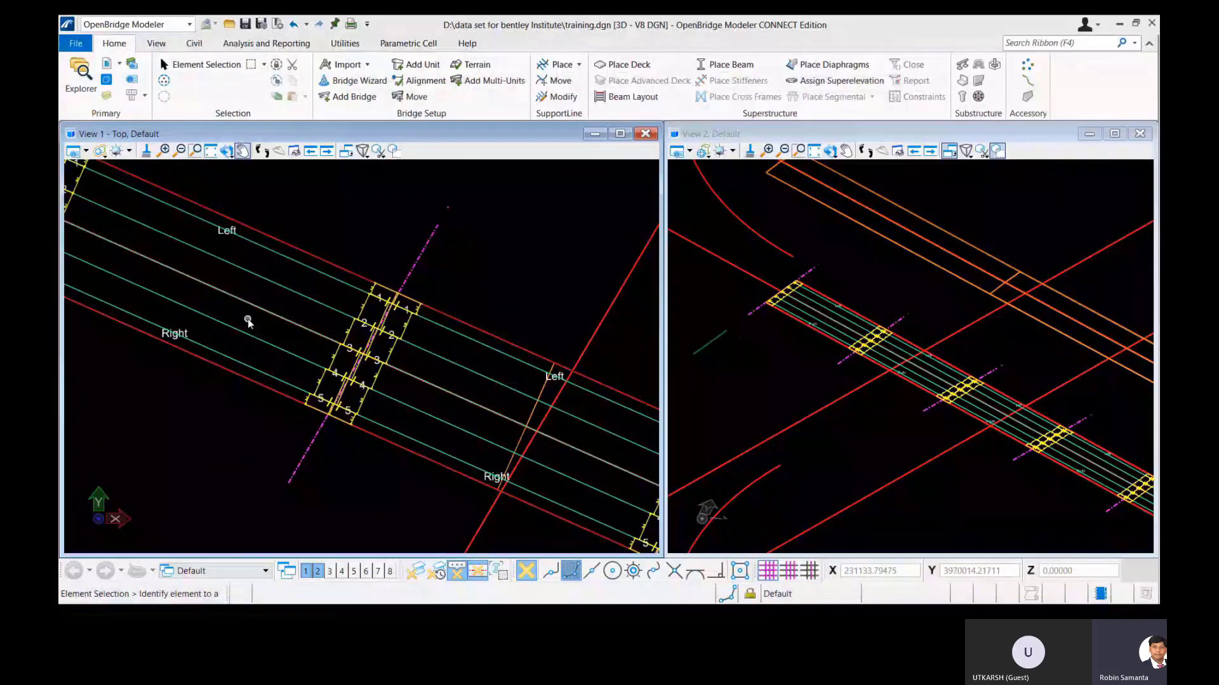
pyautogui.moveTo(943, 567)
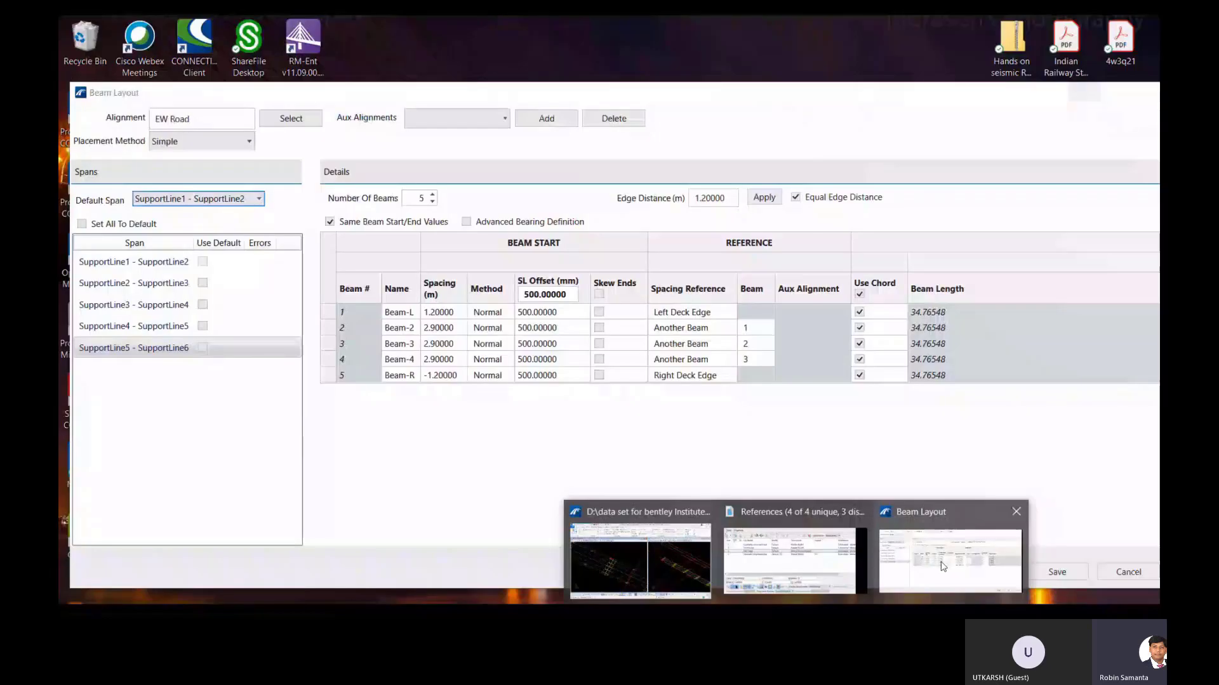
pyautogui.click(942, 567)
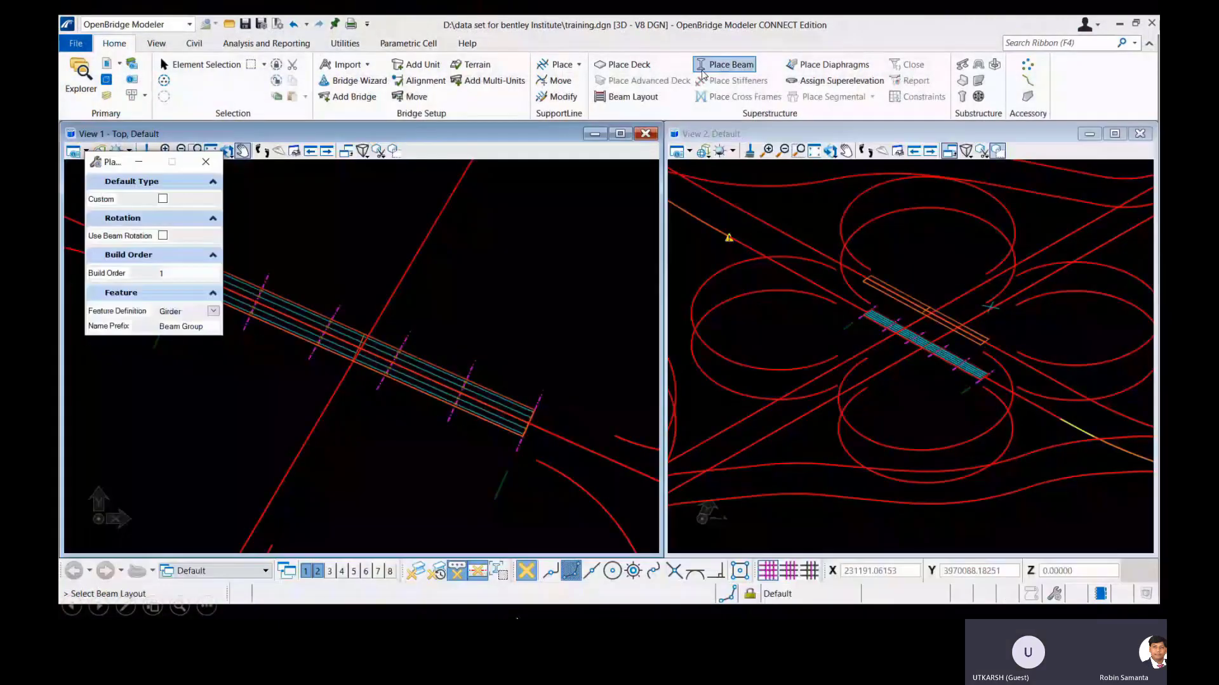
# Start placing beams with the Girder feature definition and accept the PSC I girder bridge's beam layout.
pyautogui.click(260, 585)
pyautogui.click(263, 589)
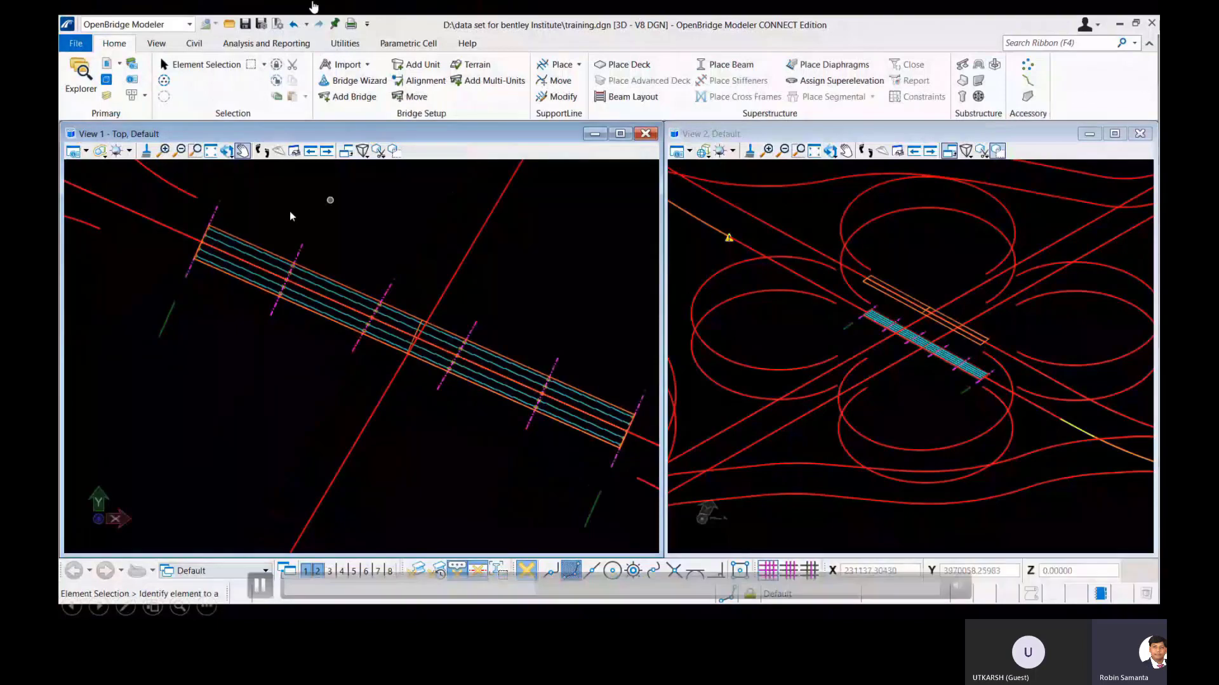
pyautogui.scroll(-1, 290, 211)
pyautogui.click(730, 64)
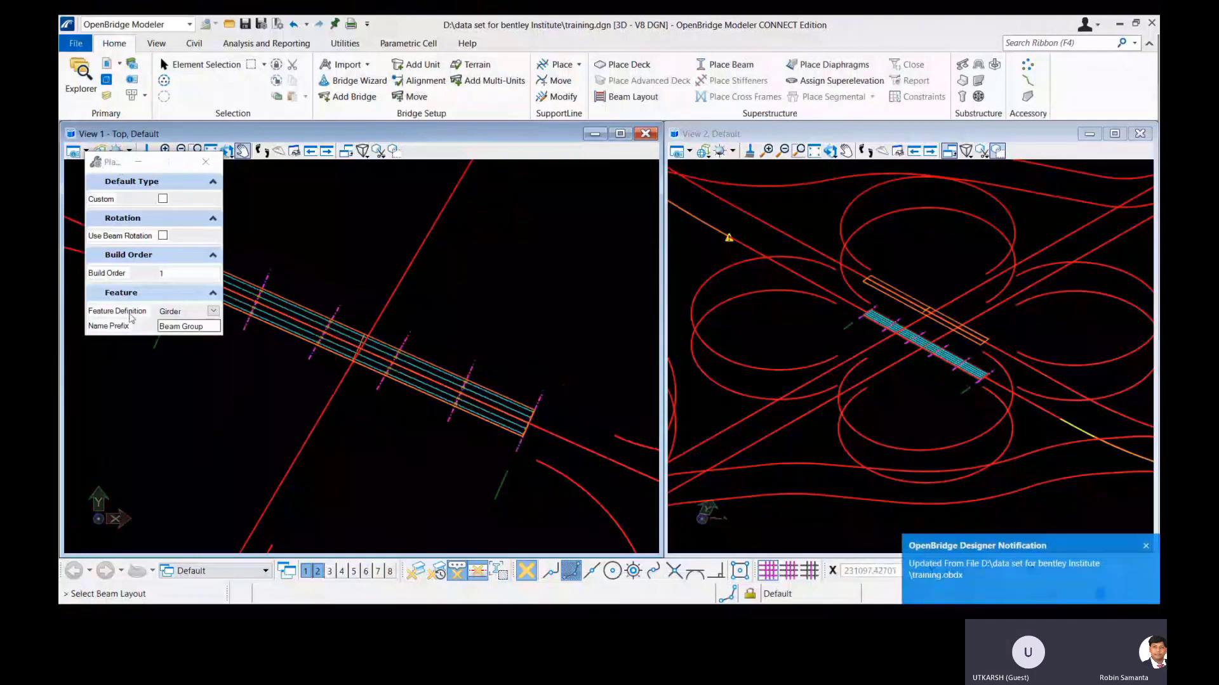
pyautogui.click(213, 310)
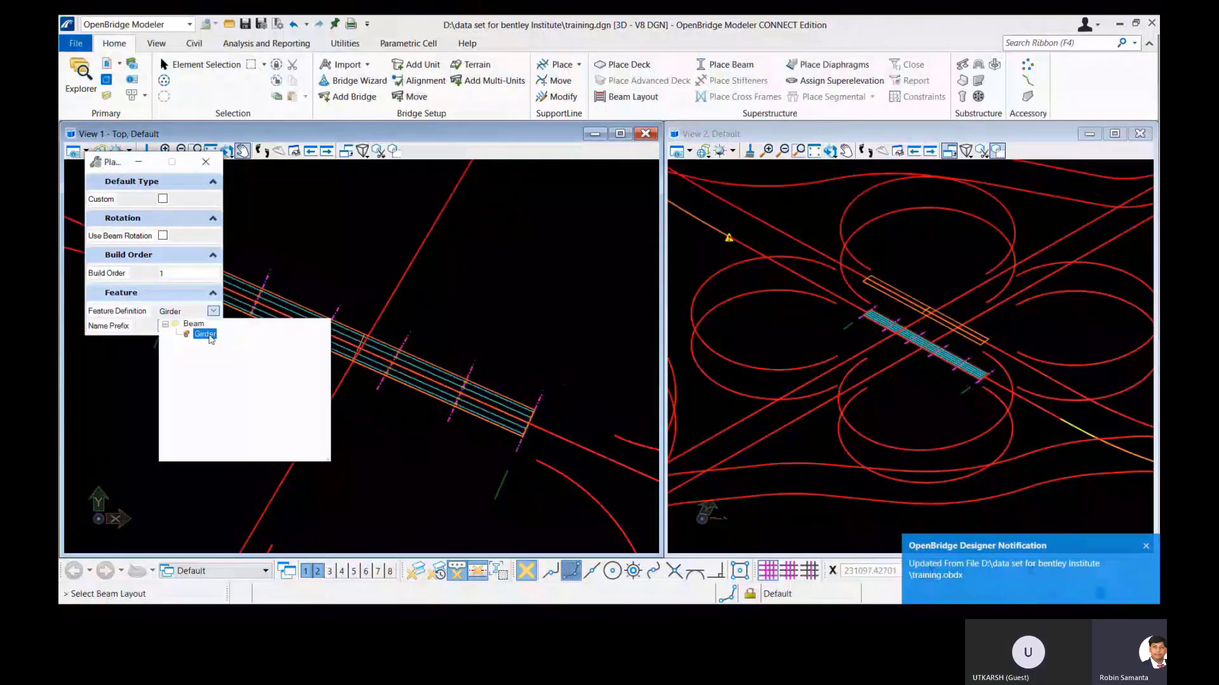
pyautogui.click(190, 336)
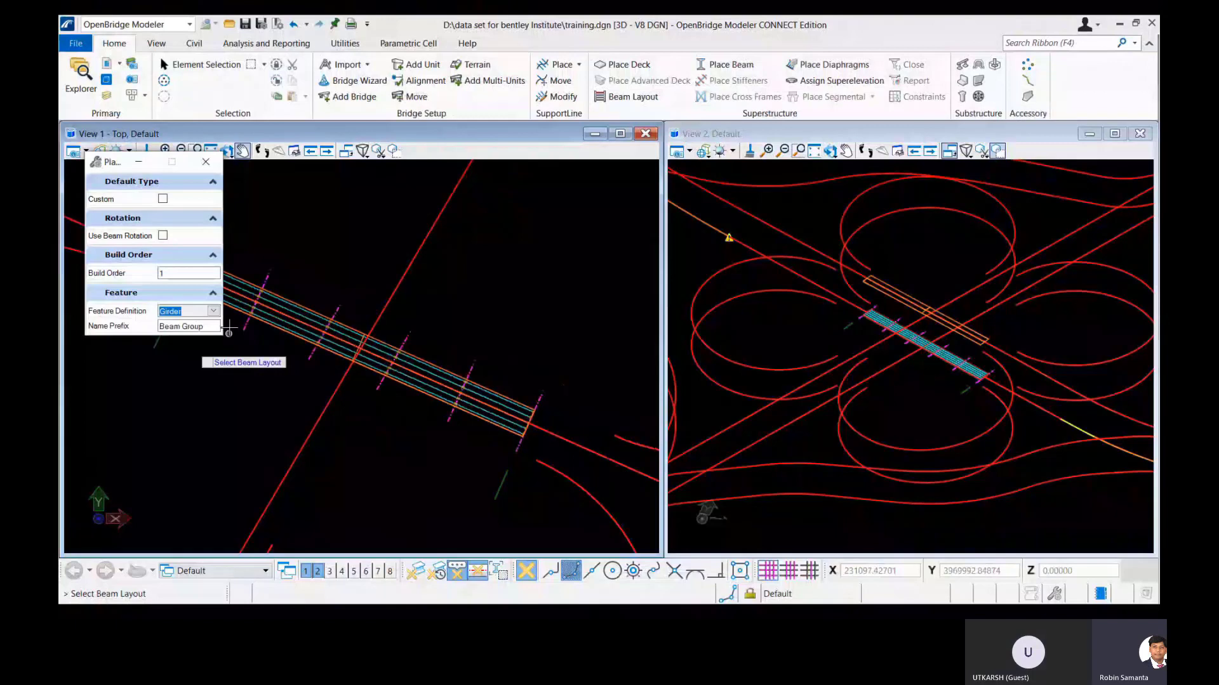
pyautogui.scroll(2, 279, 334)
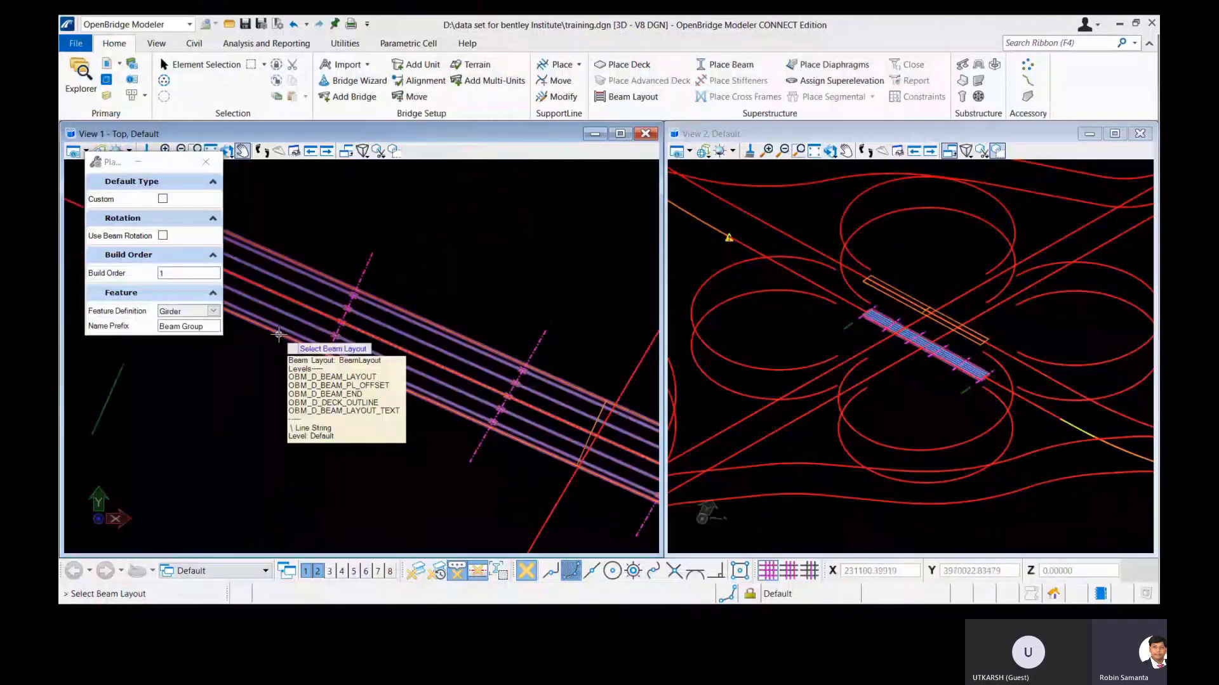
pyautogui.click(271, 306)
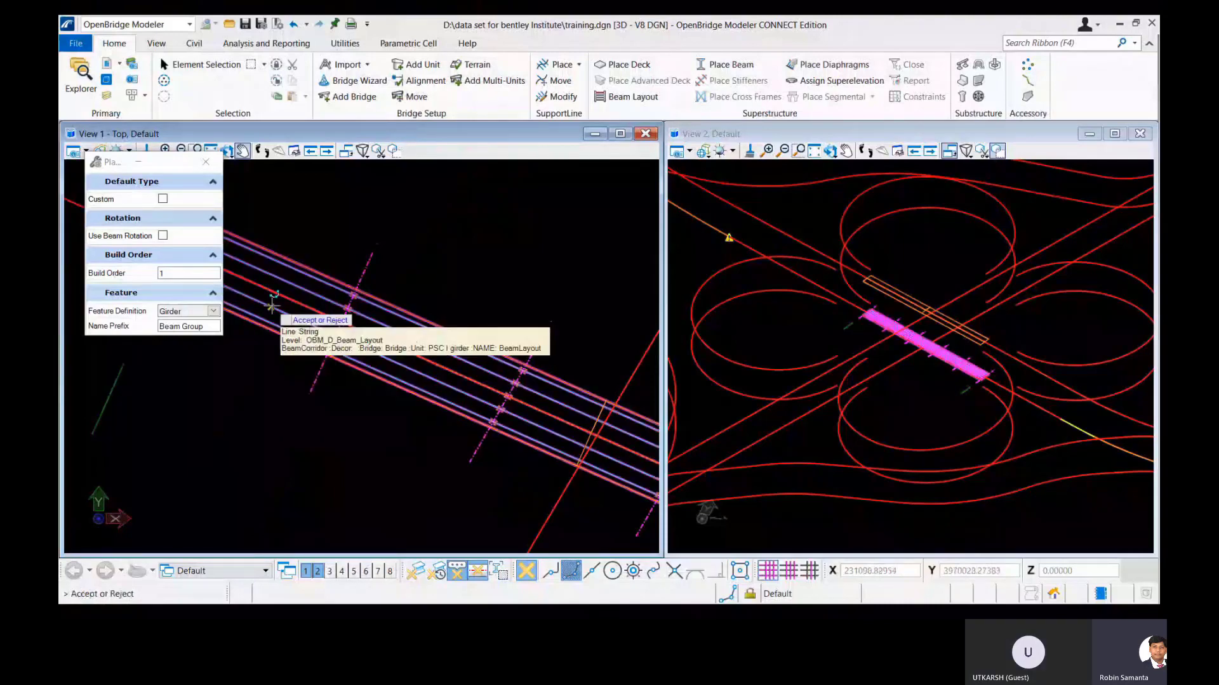
pyautogui.click(272, 306)
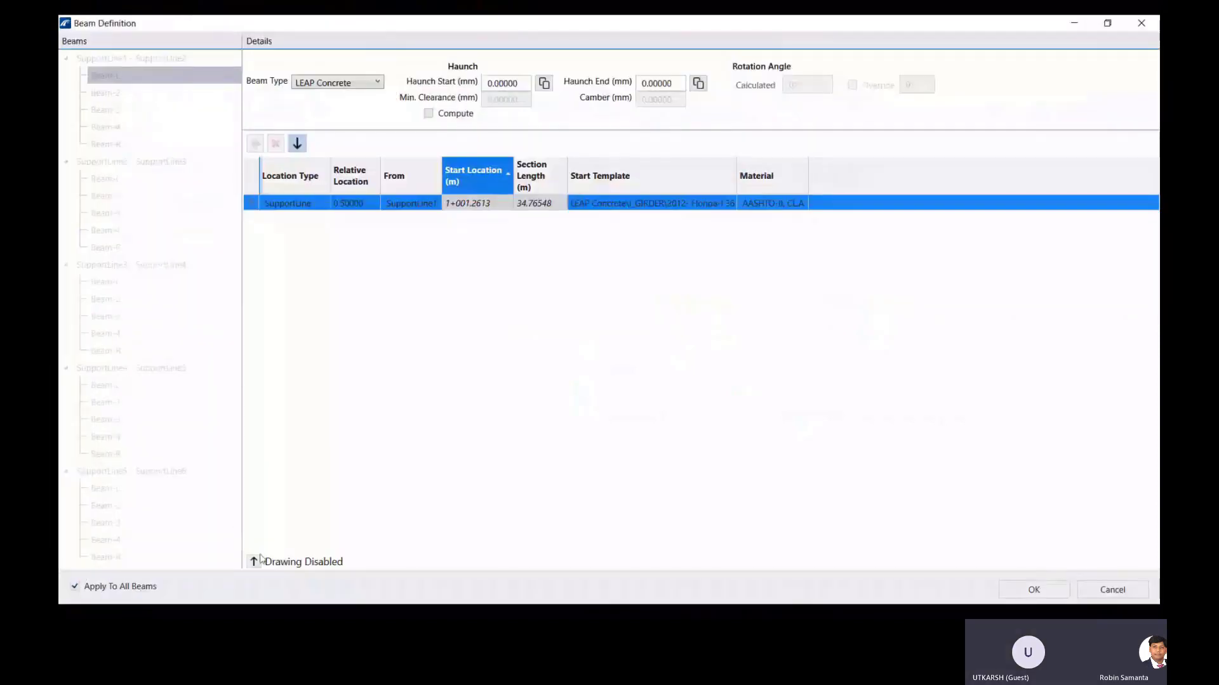
# Enable the drawing preview in the beam definition, compare the LEAP Concrete and Custom beam types, and choose Custom.
pyautogui.click(253, 562)
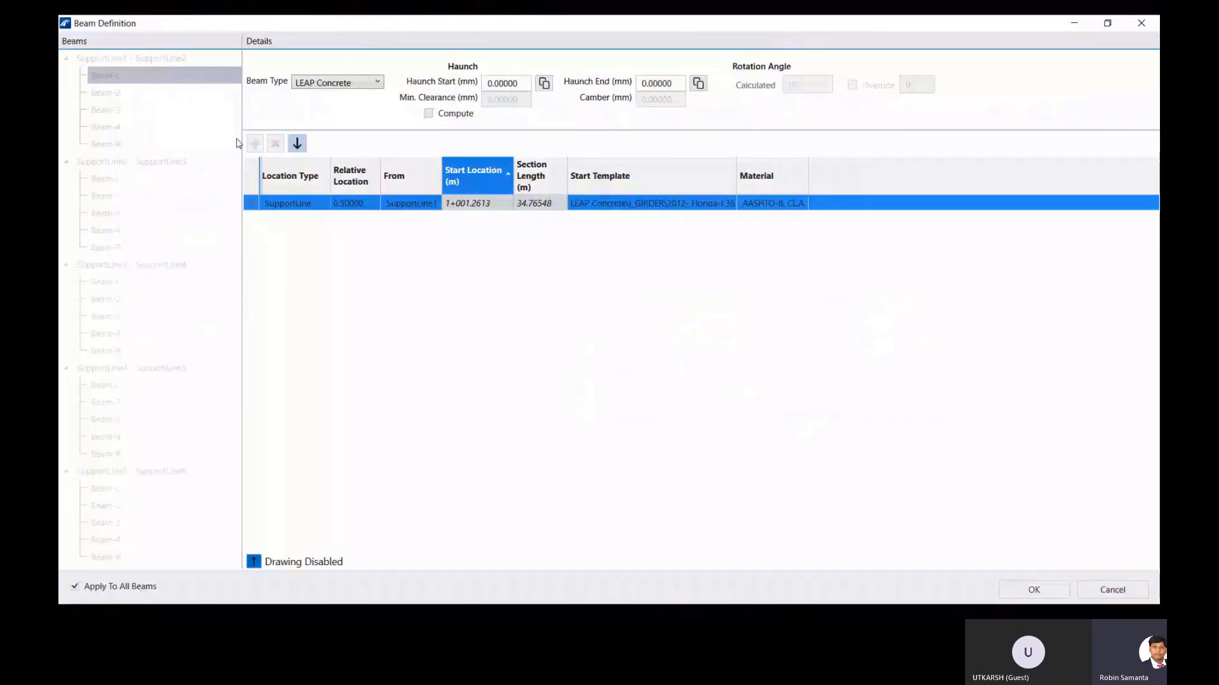
pyautogui.click(254, 562)
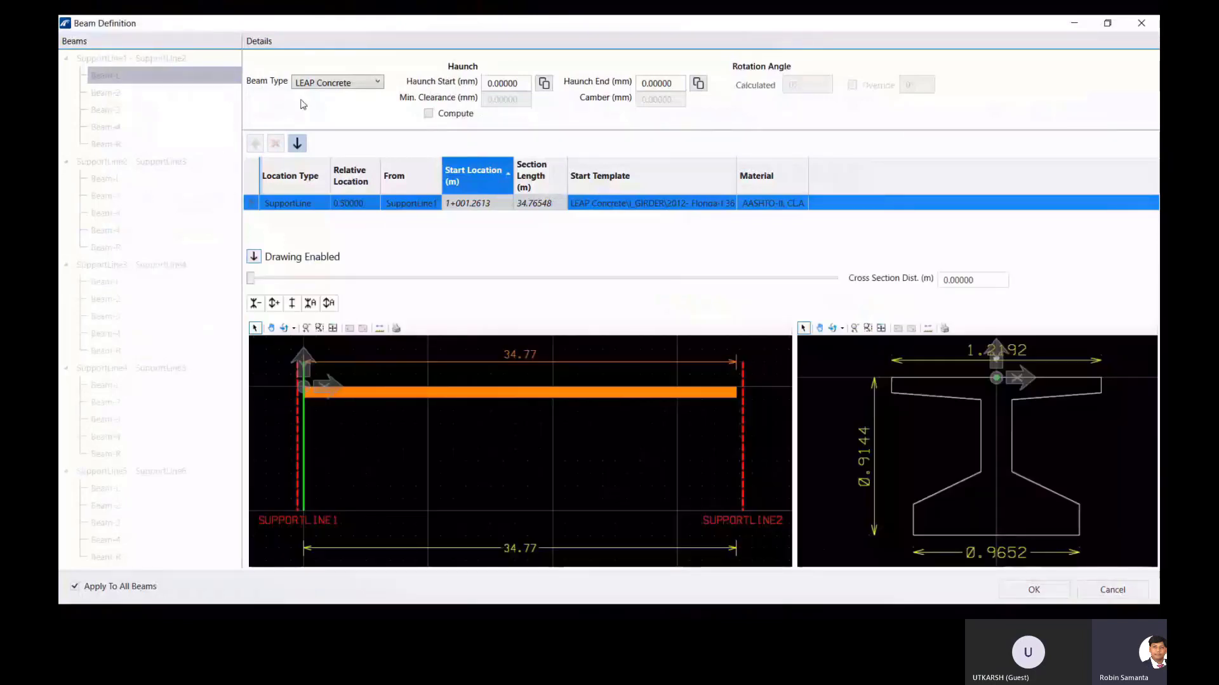
pyautogui.click(337, 84)
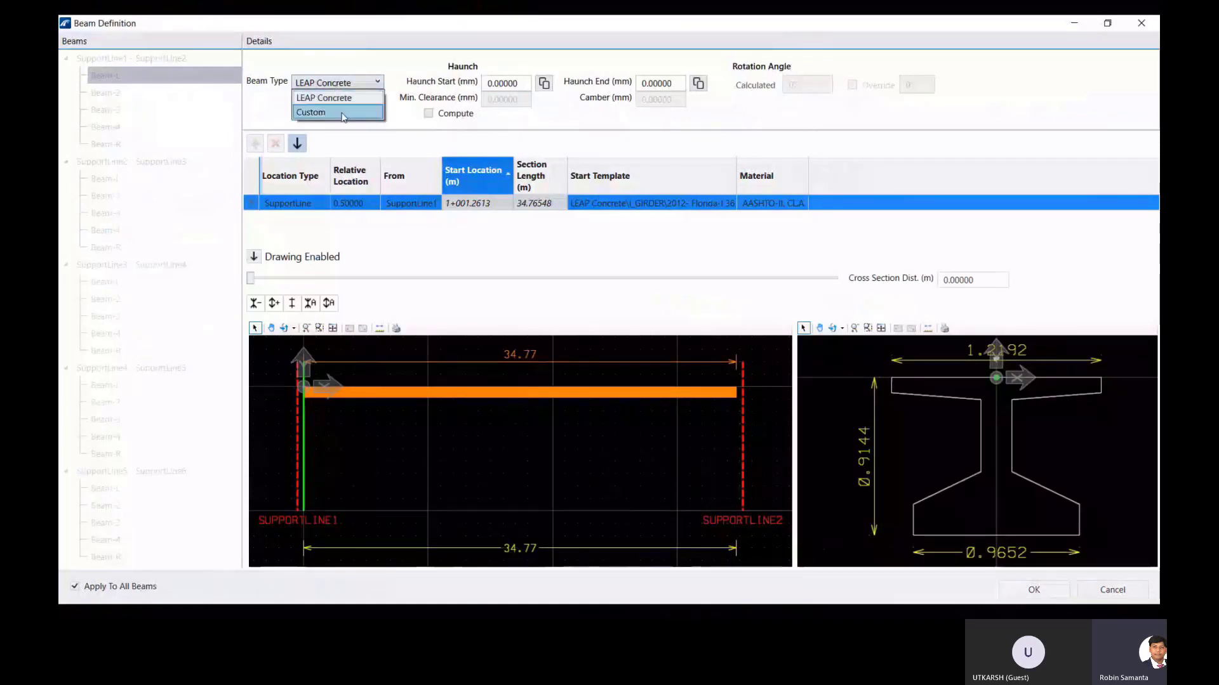
pyautogui.click(337, 111)
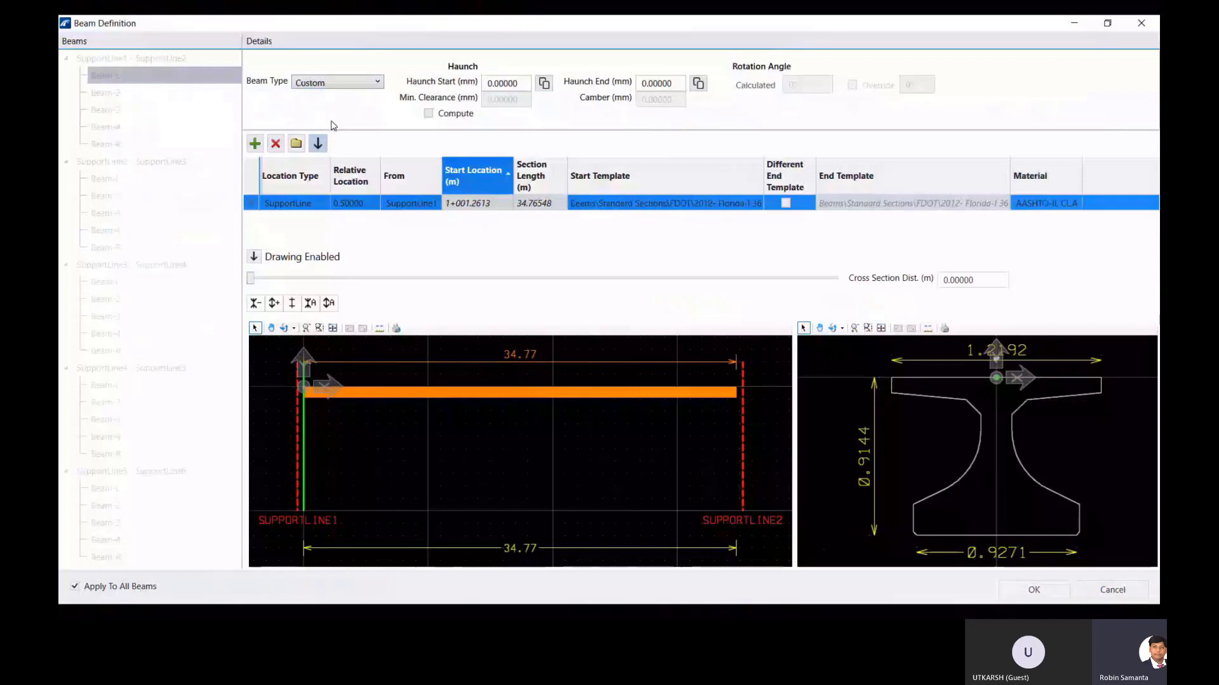
pyautogui.click(341, 85)
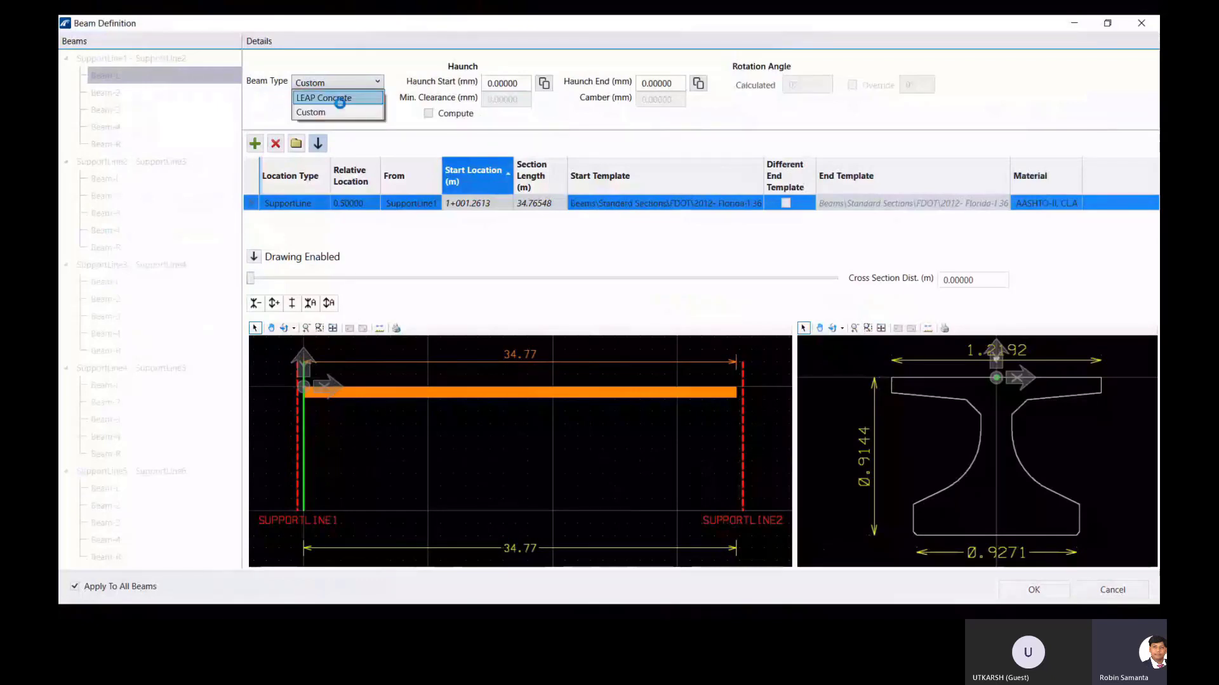
pyautogui.click(343, 101)
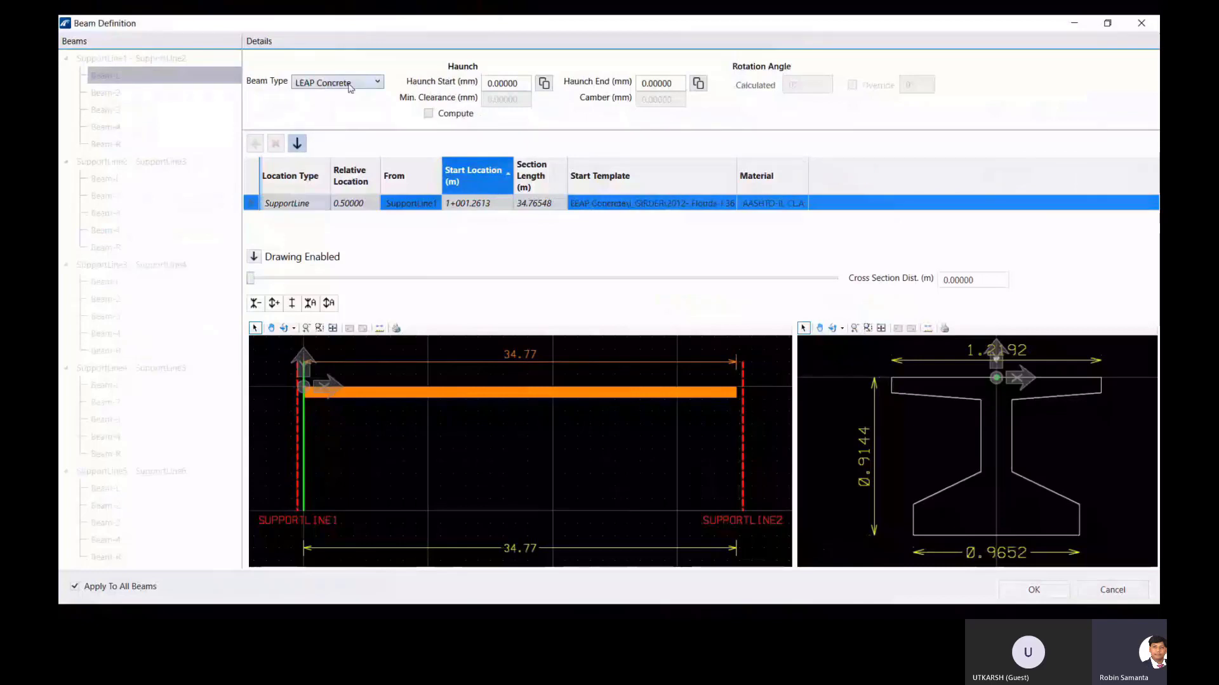
pyautogui.click(343, 82)
pyautogui.click(352, 112)
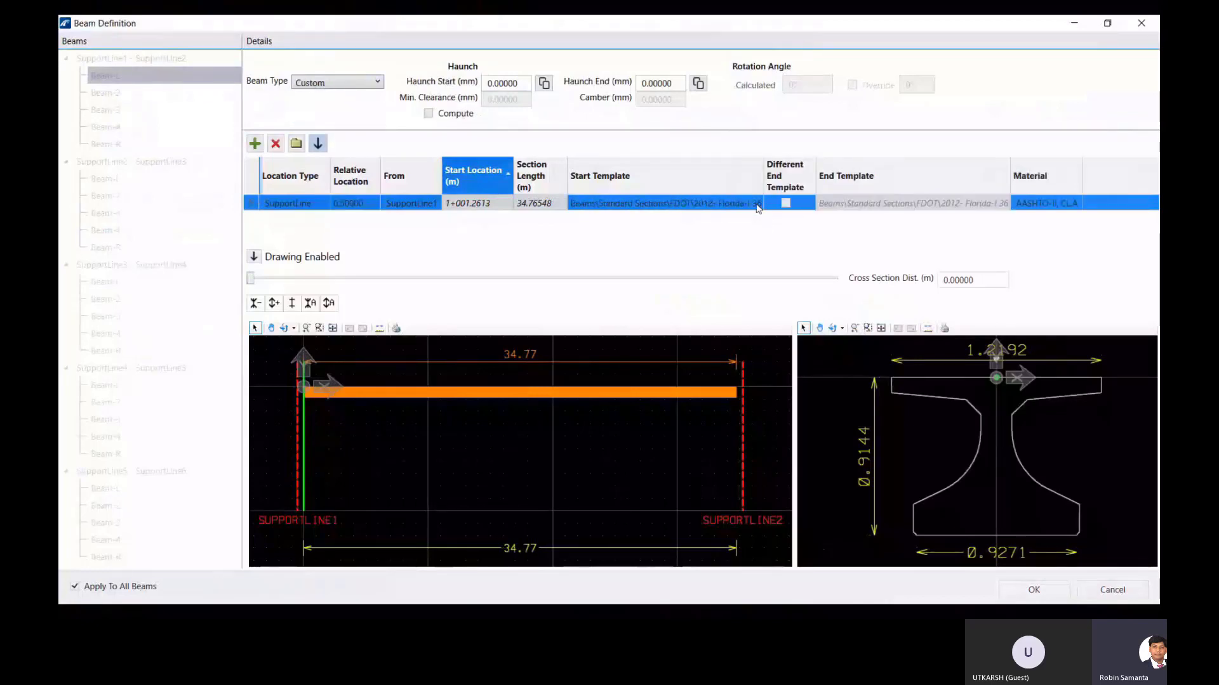
# Set the beam's start template to Type VI from the AASHTO I-Beams standard sections.
pyautogui.click(757, 207)
pyautogui.click(774, 203)
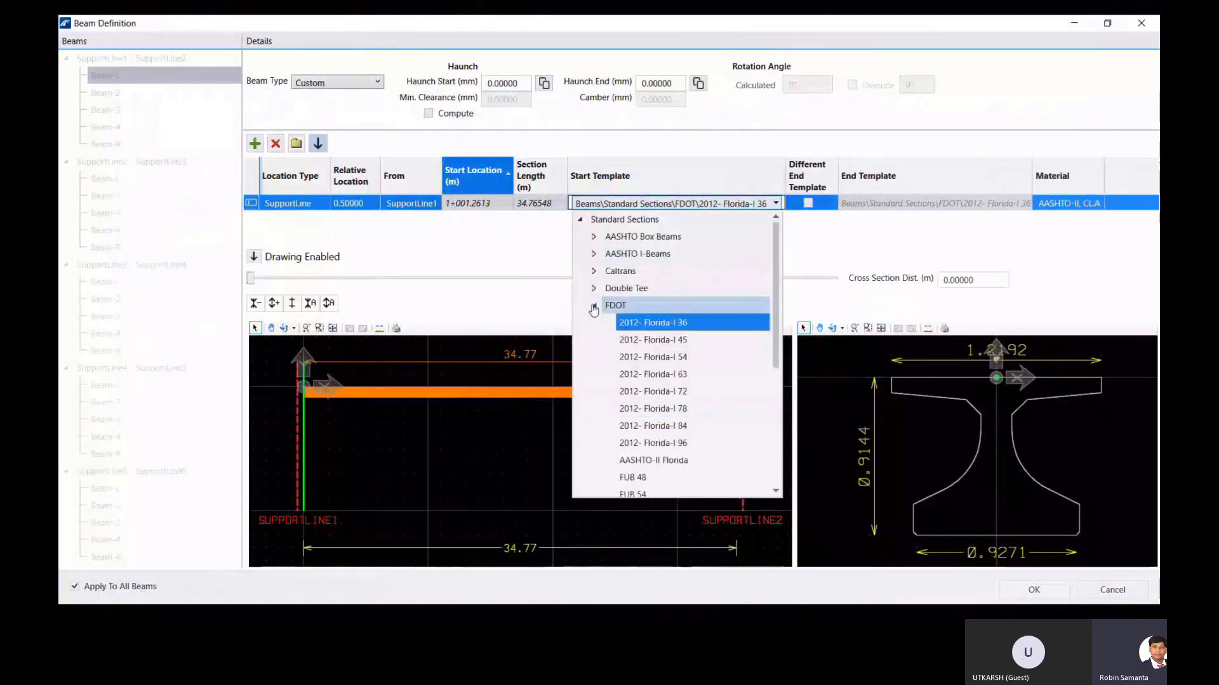
pyautogui.click(595, 254)
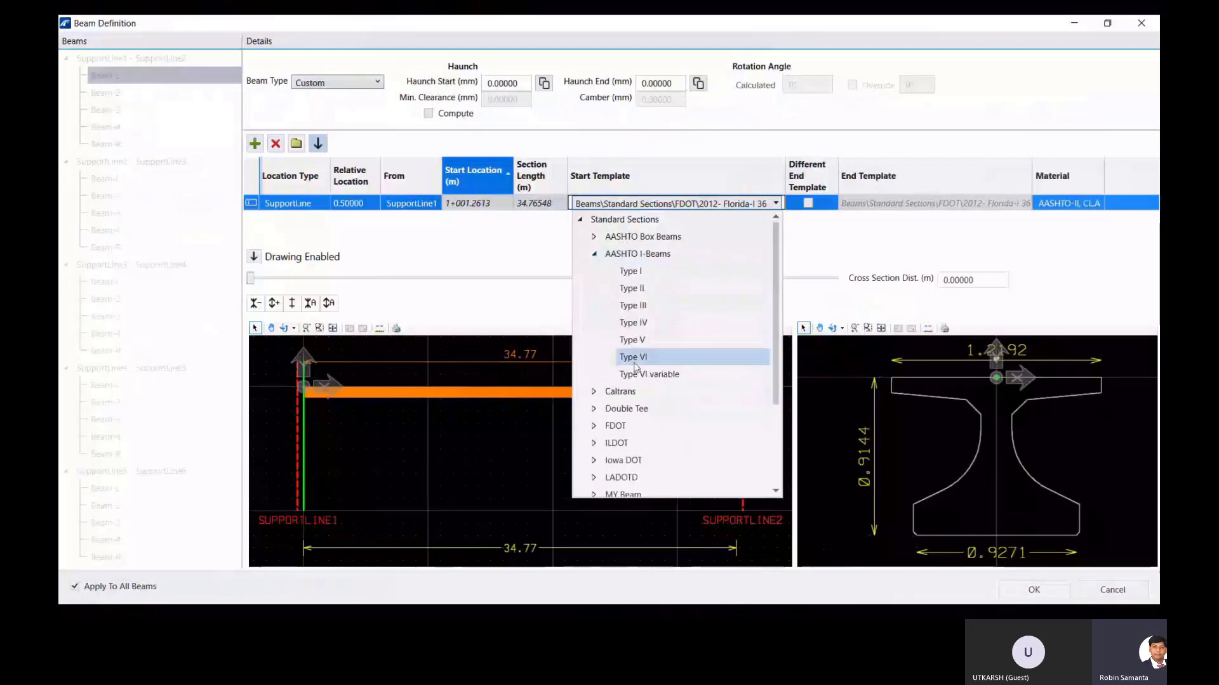
pyautogui.click(635, 364)
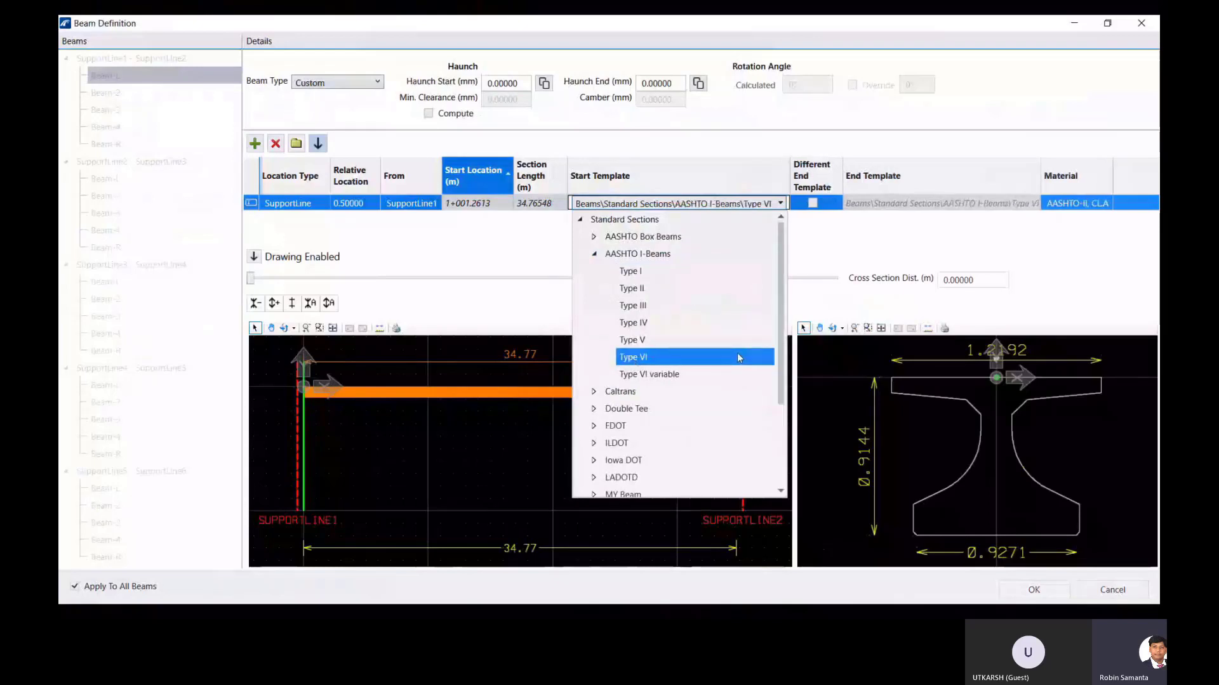
# Set the custom beam's material to AASHTO-VI, CL.A and accept the beam definition for all beams.
pyautogui.click(816, 259)
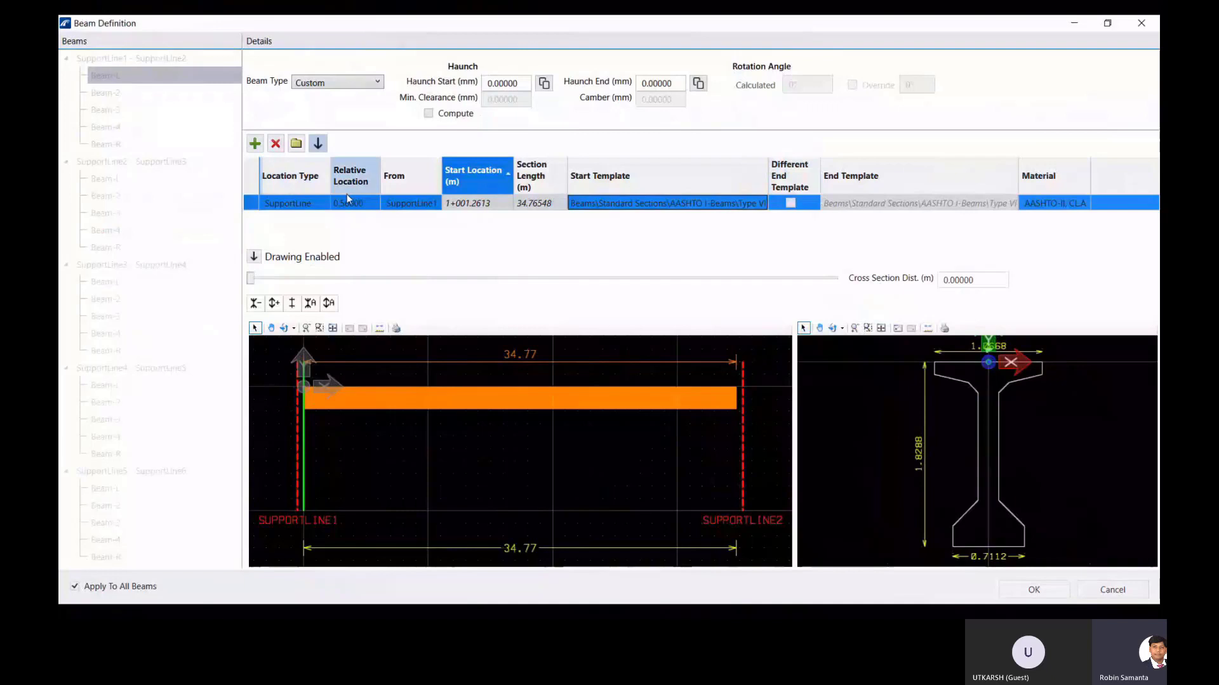
pyautogui.click(1054, 203)
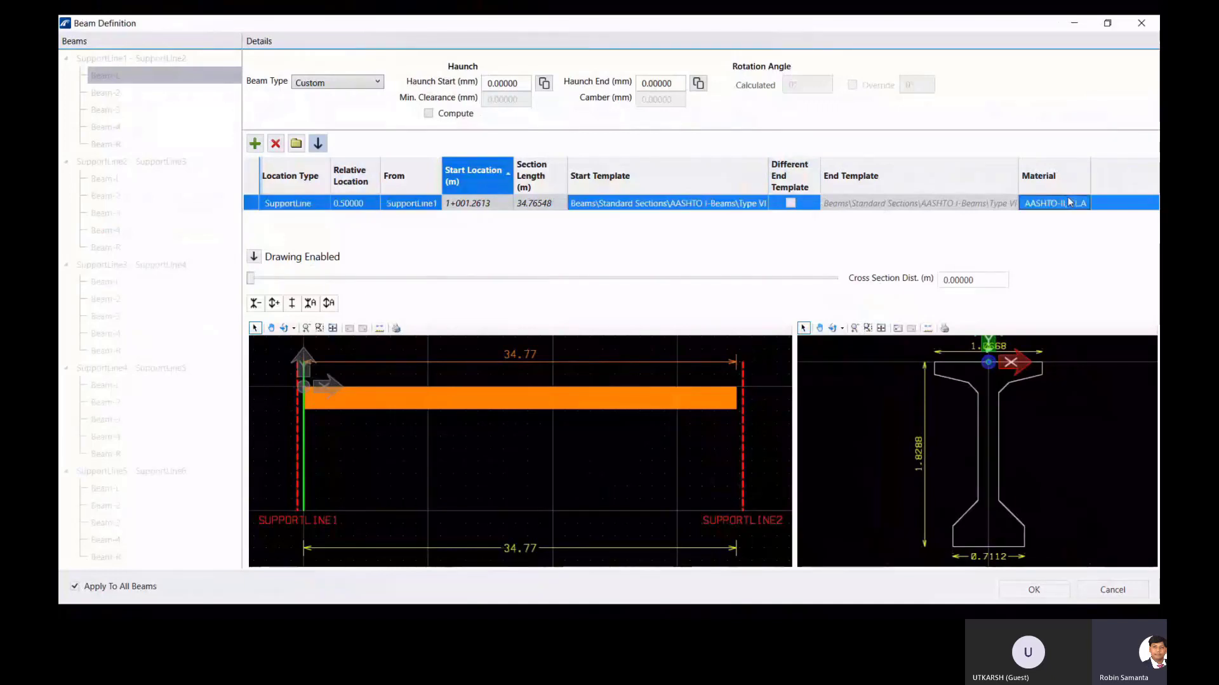
pyautogui.click(1108, 32)
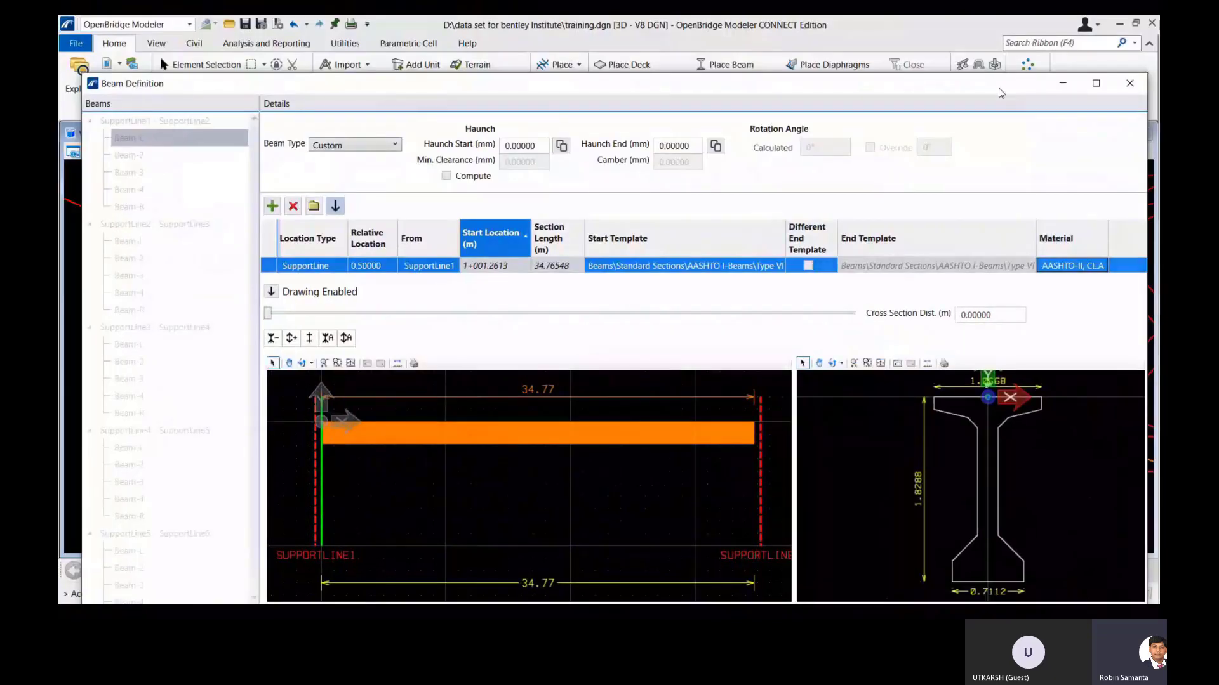
pyautogui.moveTo(1001, 93); pyautogui.dragTo(938, 51)
pyautogui.click(1040, 223)
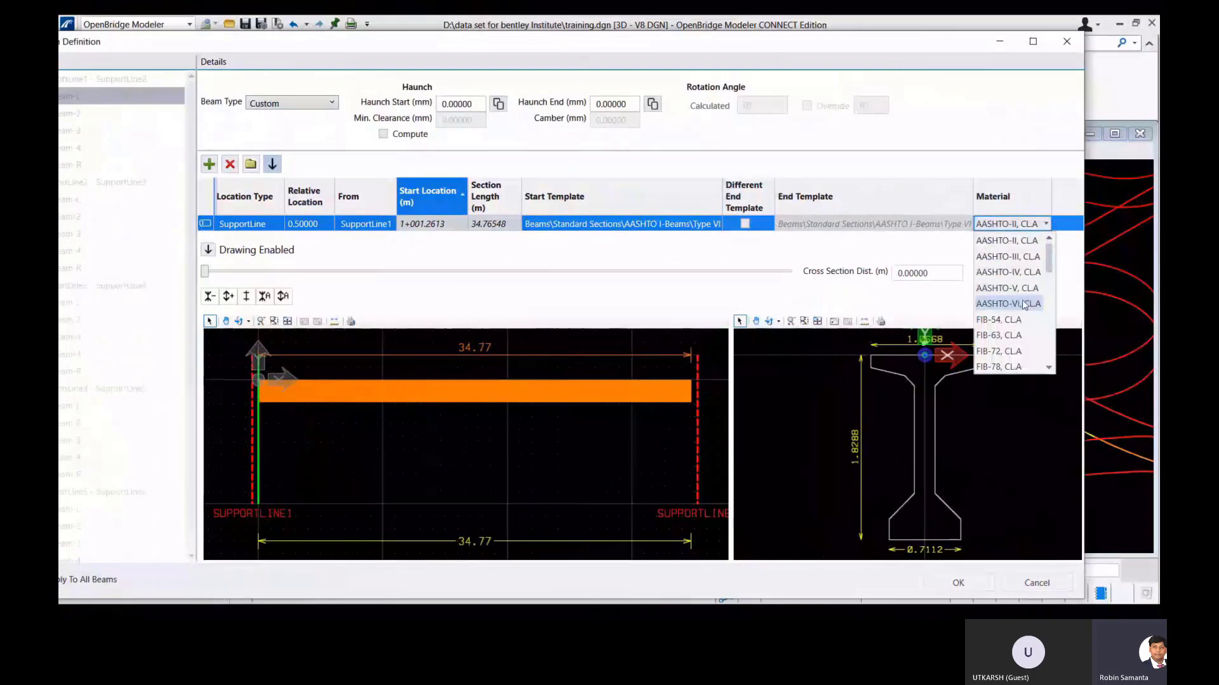
pyautogui.click(994, 304)
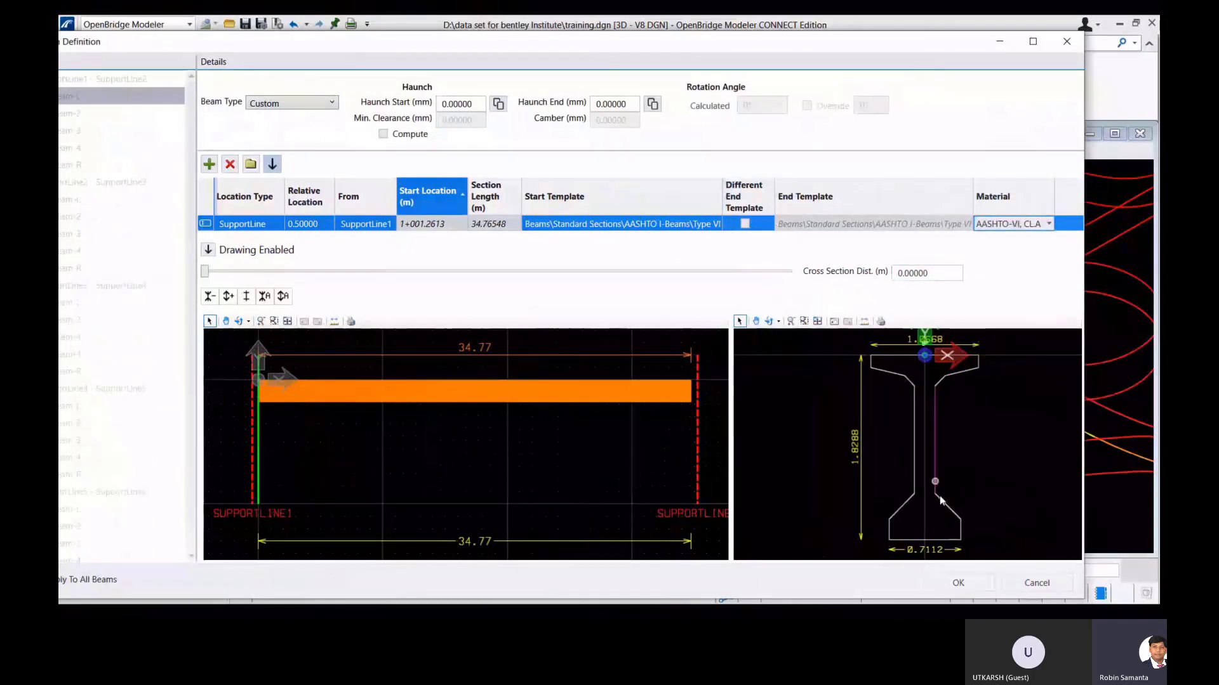
pyautogui.click(955, 582)
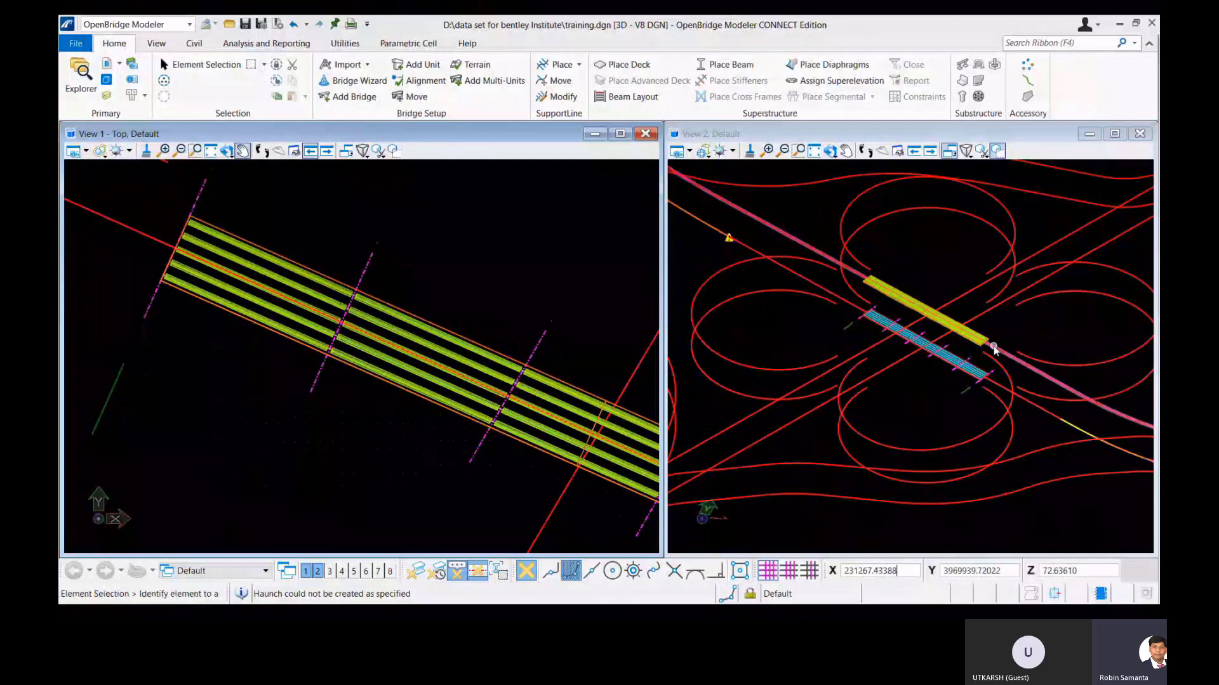
# Examine the placed girders in the 3D view, checking the beam ends up close and the whole bridge from different angles.
pyautogui.scroll(2, 994, 349)
pyautogui.scroll(3, 977, 345)
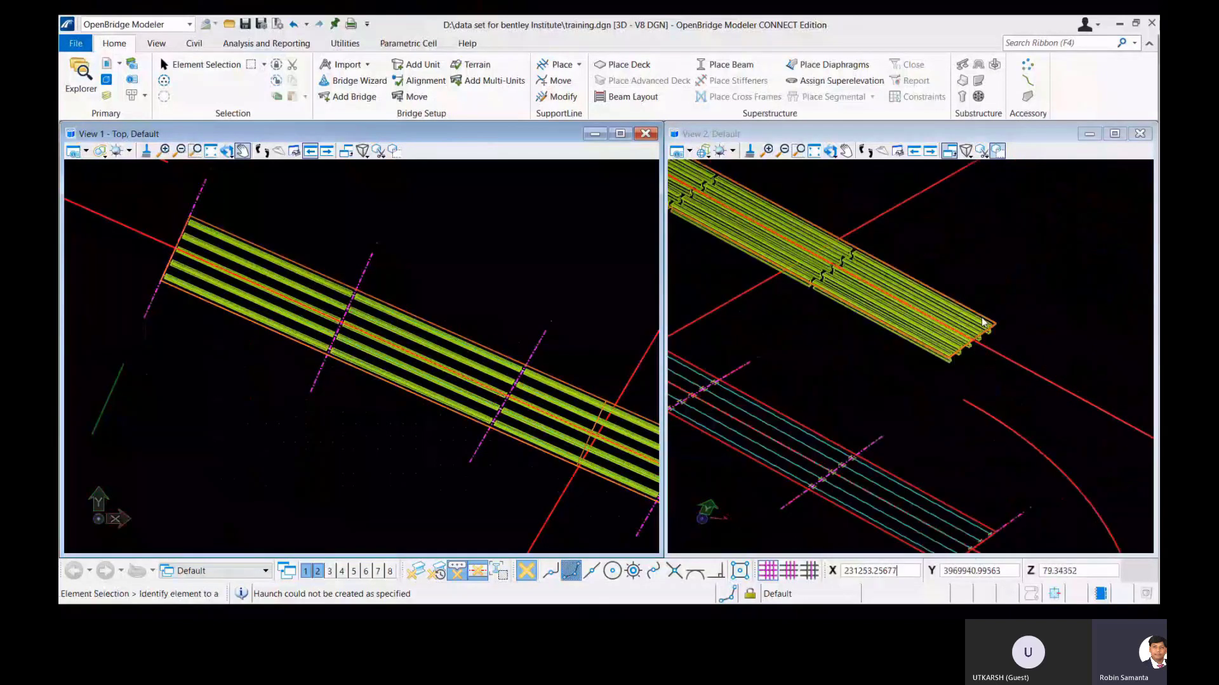
pyautogui.scroll(3, 982, 323)
pyautogui.click(831, 151)
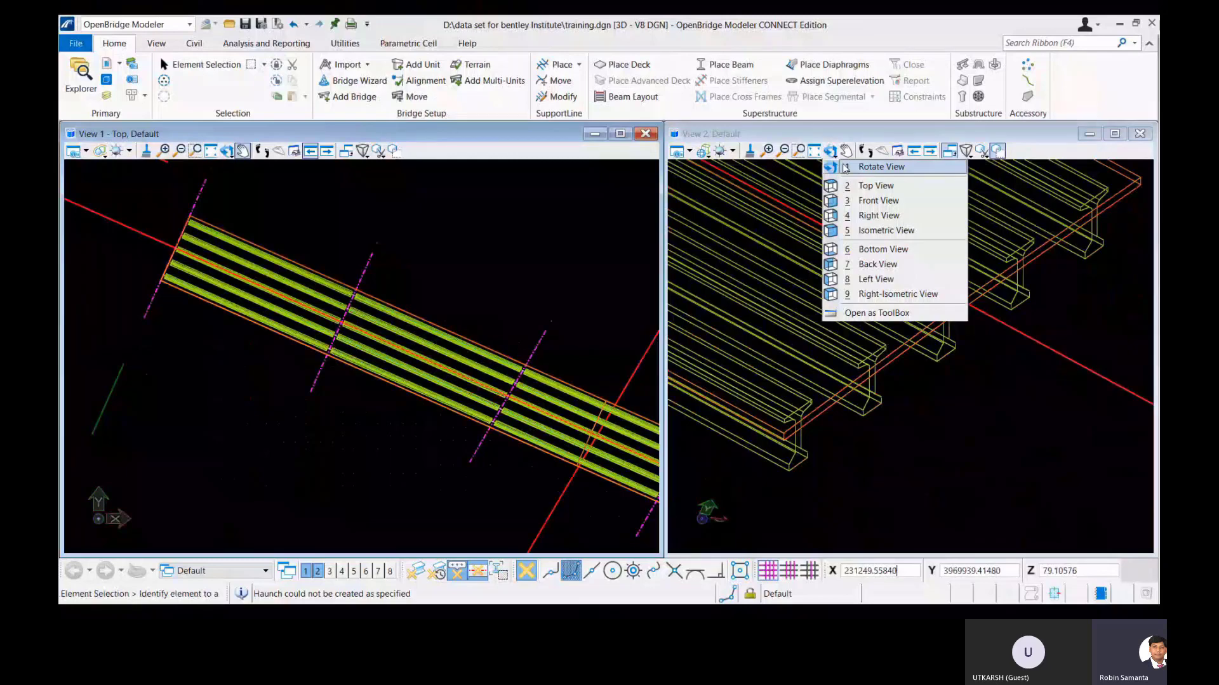
pyautogui.click(845, 166)
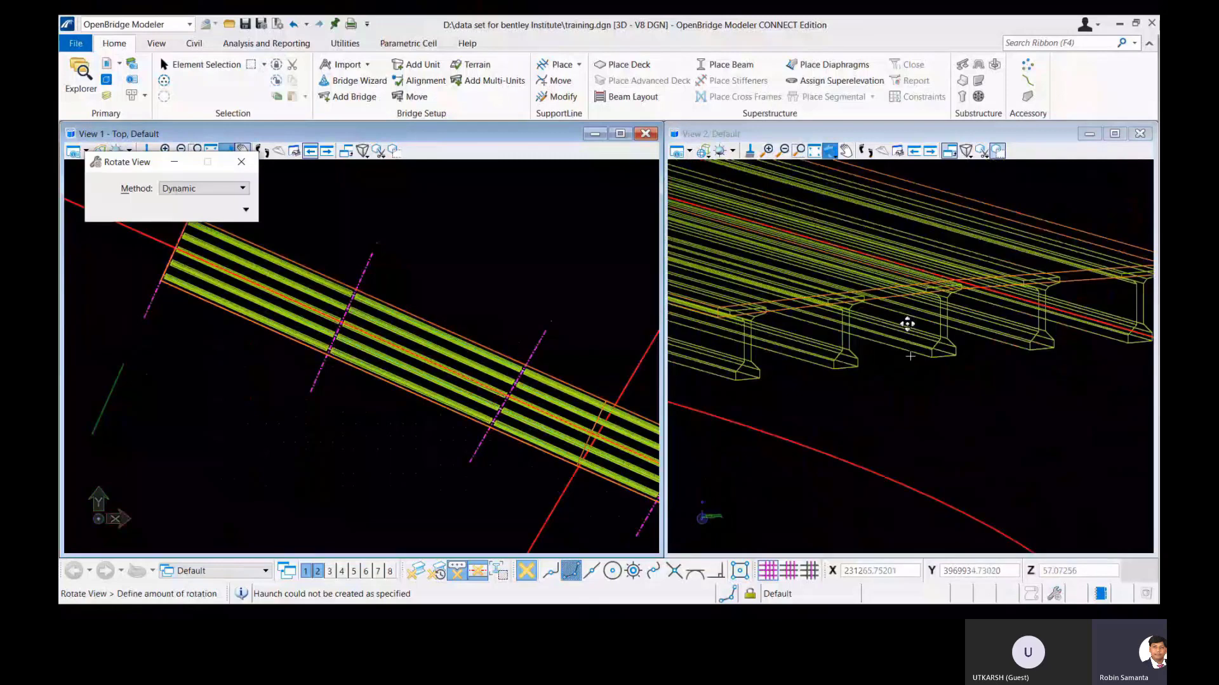
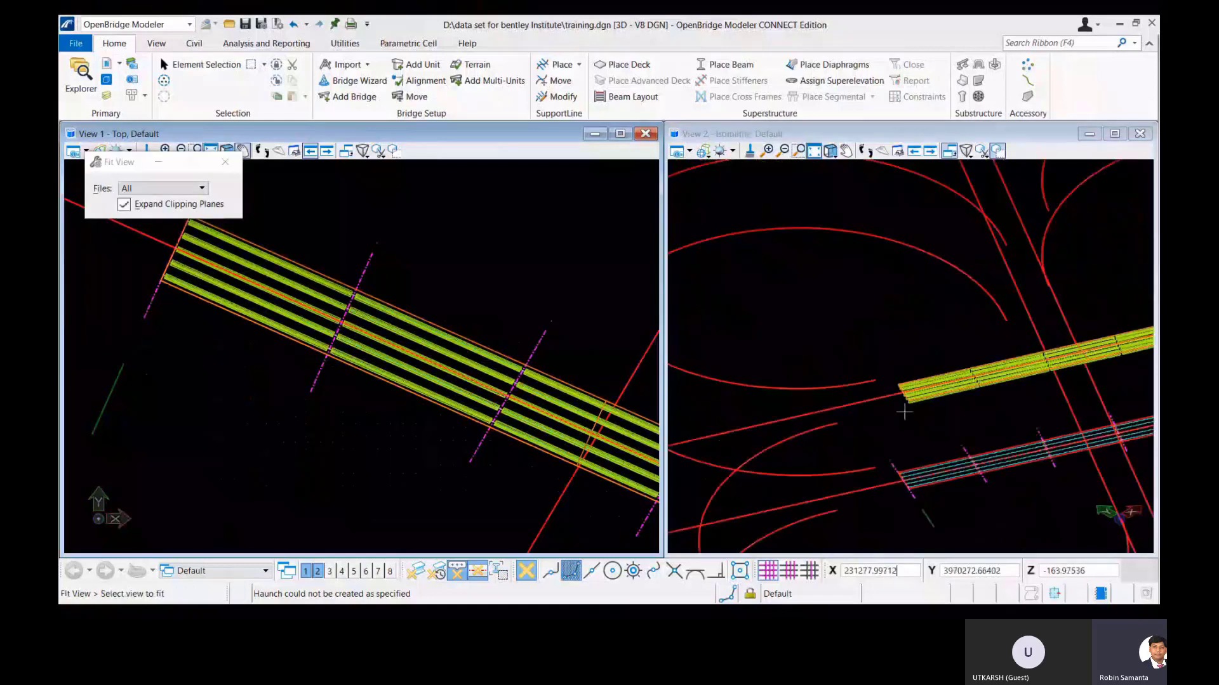
pyautogui.scroll(3, 904, 413)
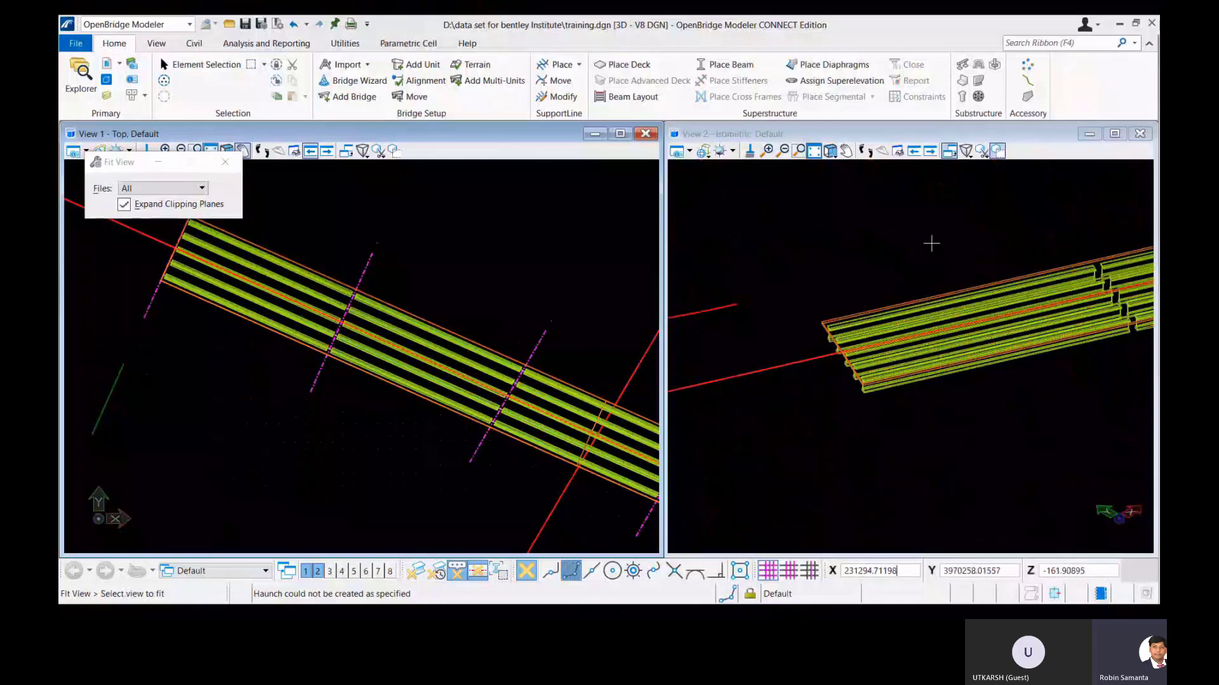
pyautogui.click(931, 243)
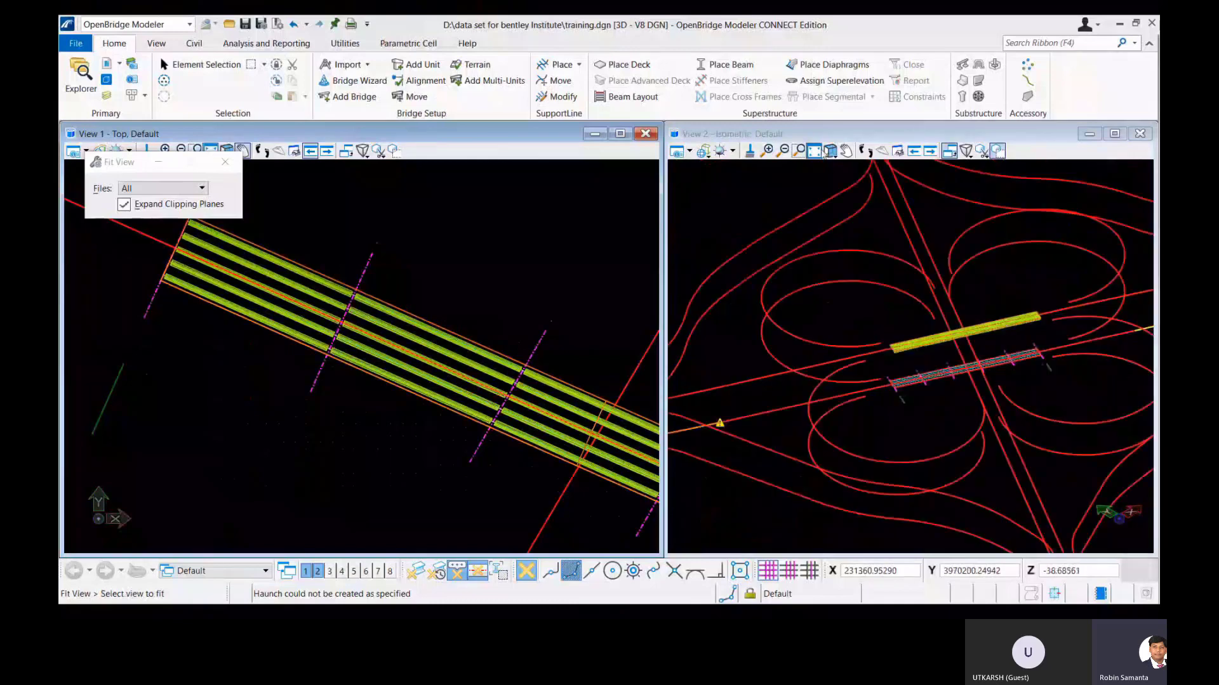
pyautogui.click(831, 152)
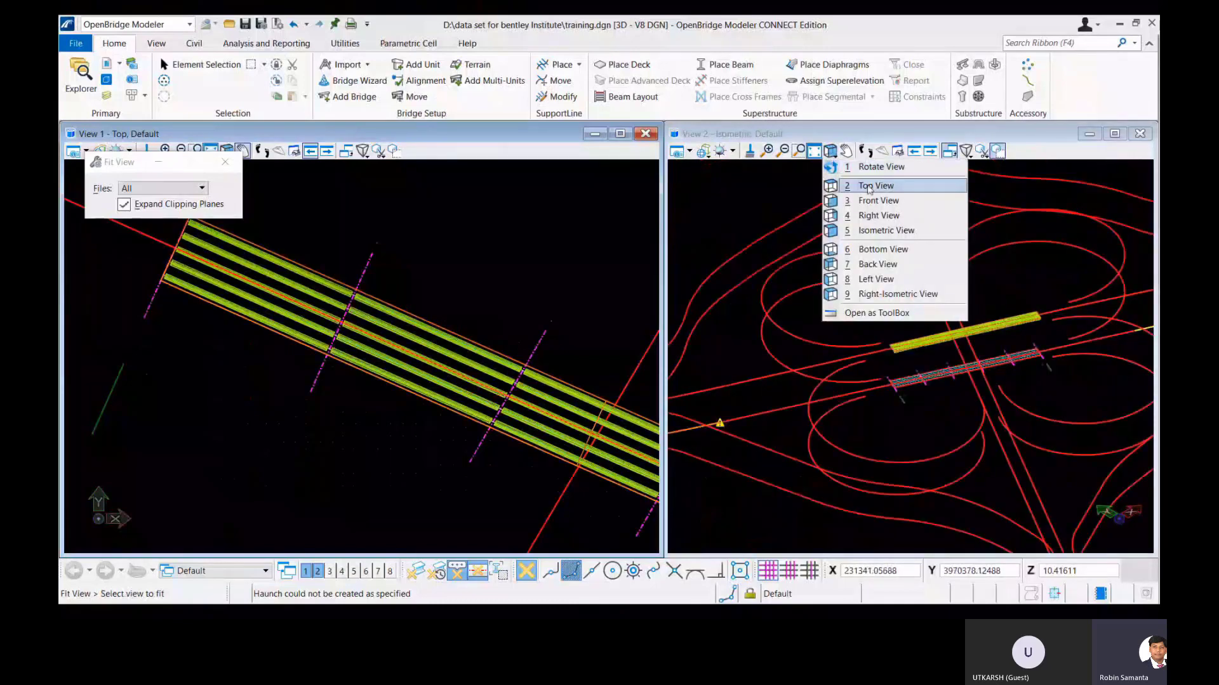
pyautogui.click(869, 186)
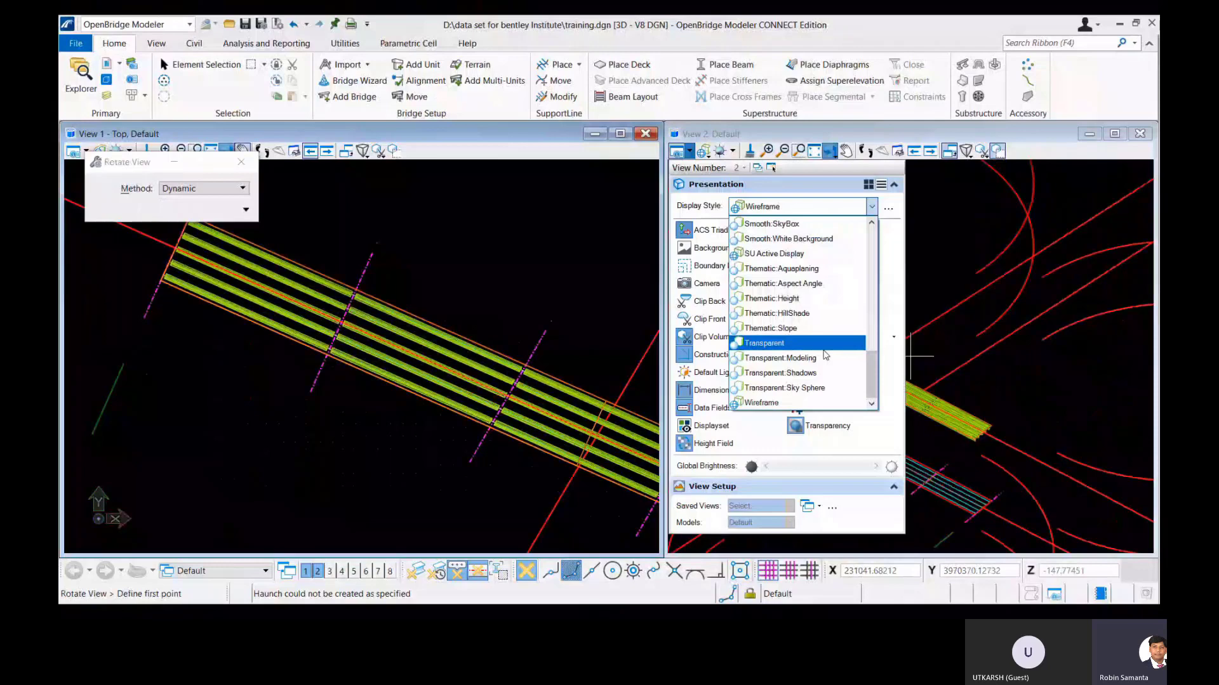
# Try the Transparent: Modeling and Smooth: Modeling display styles in View 2 and inspect the shaded deck and girders.
pyautogui.click(826, 358)
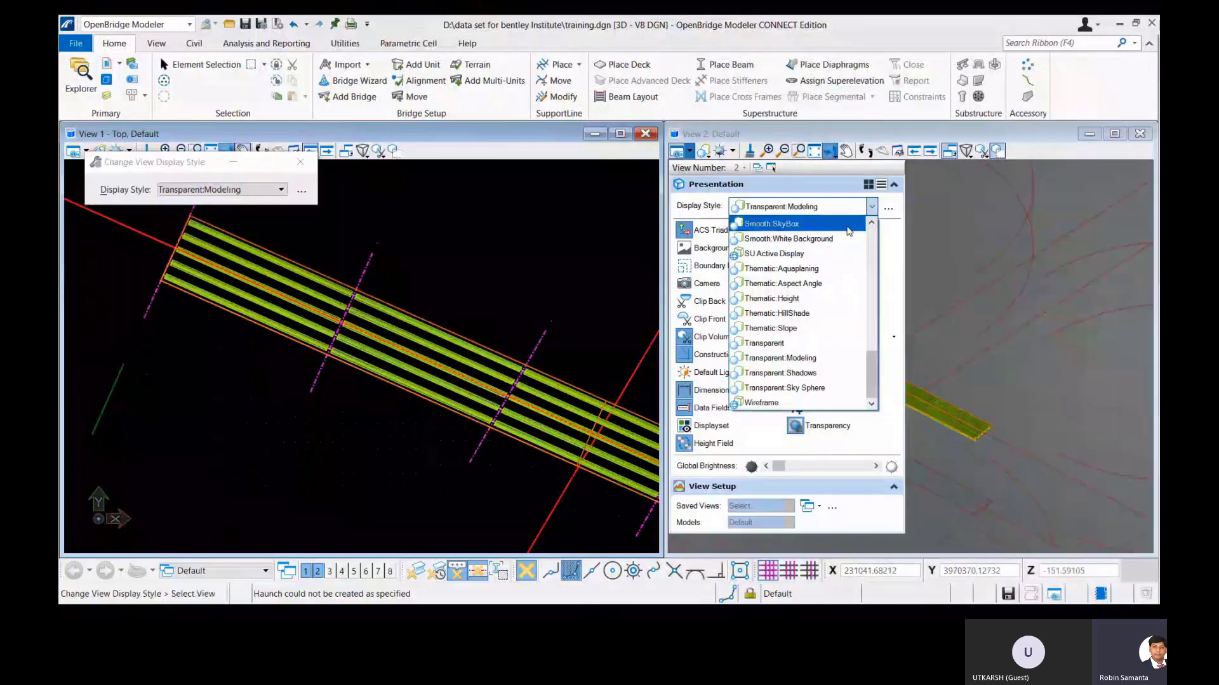
pyautogui.scroll(1, 831, 247)
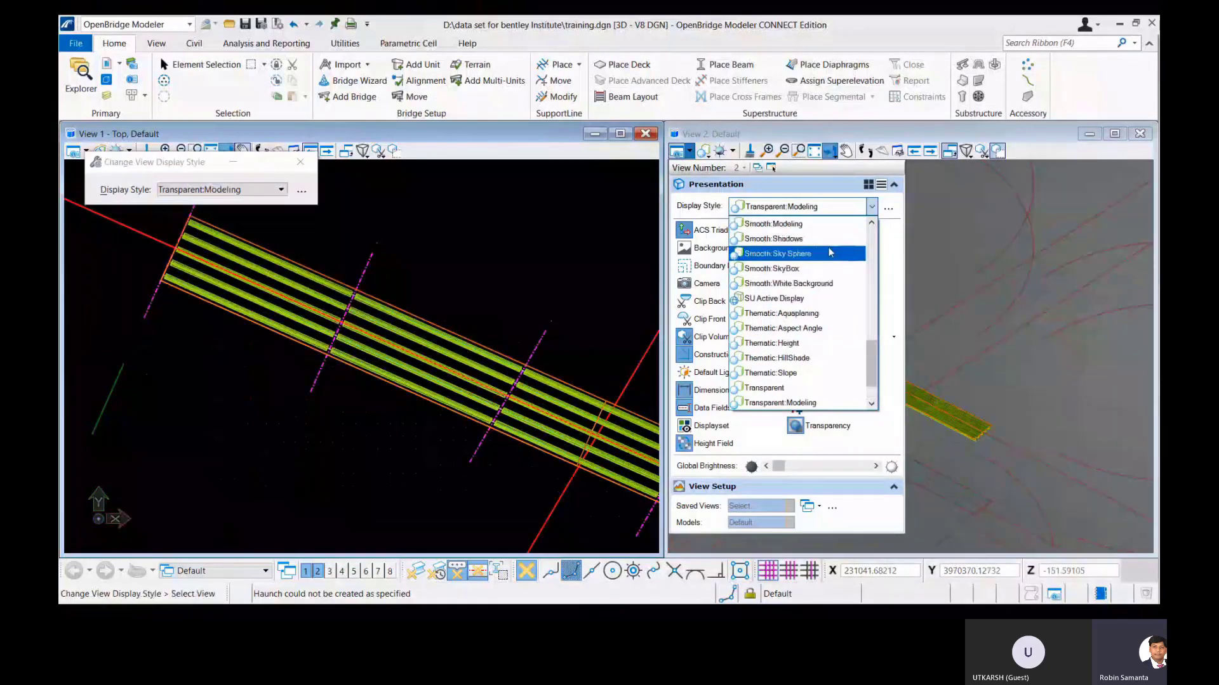
pyautogui.click(829, 224)
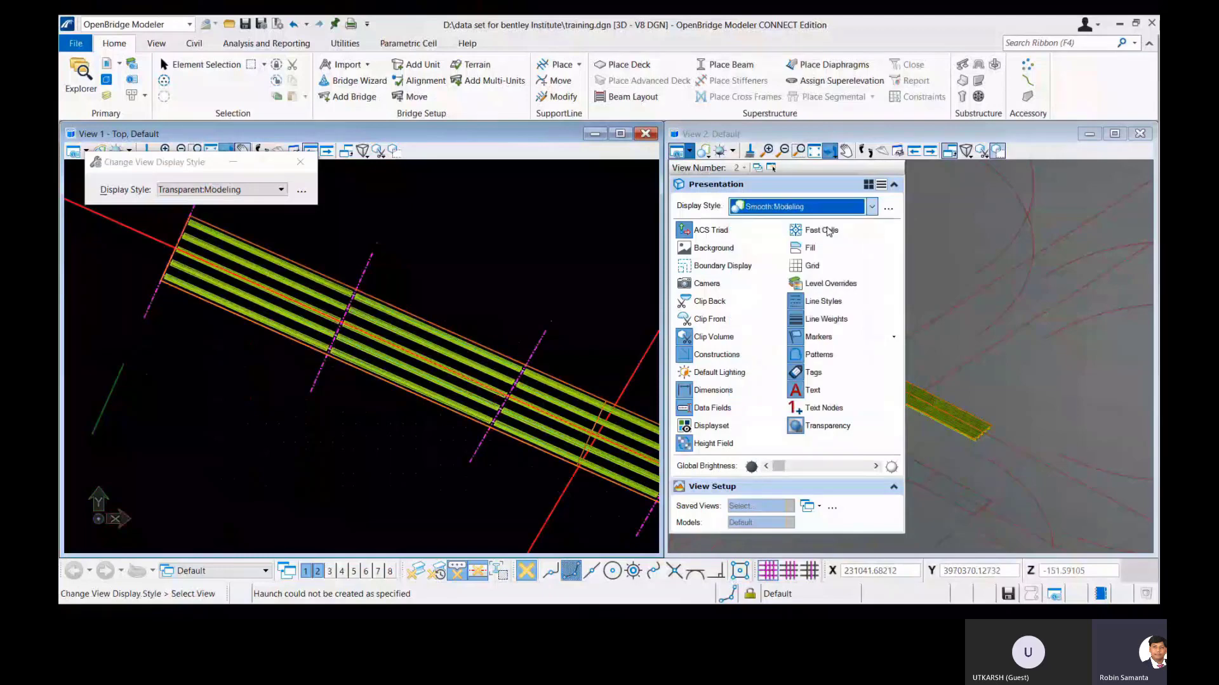
pyautogui.click(985, 354)
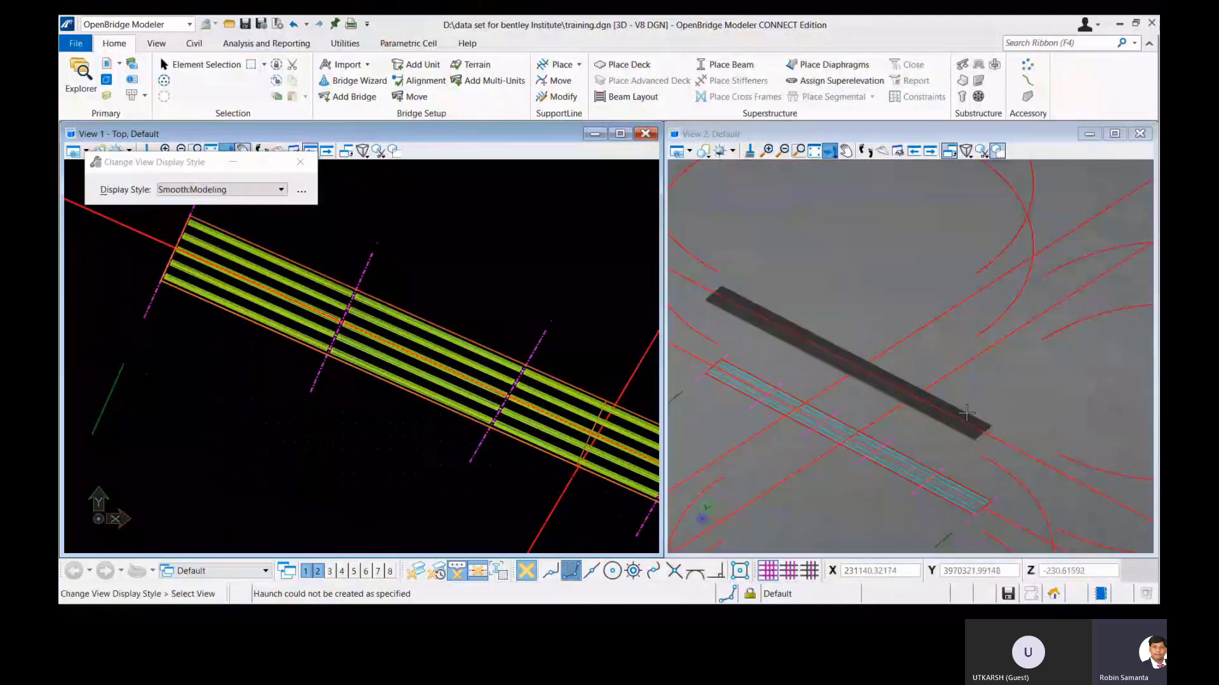
pyautogui.scroll(4, 966, 414)
pyautogui.scroll(3, 933, 359)
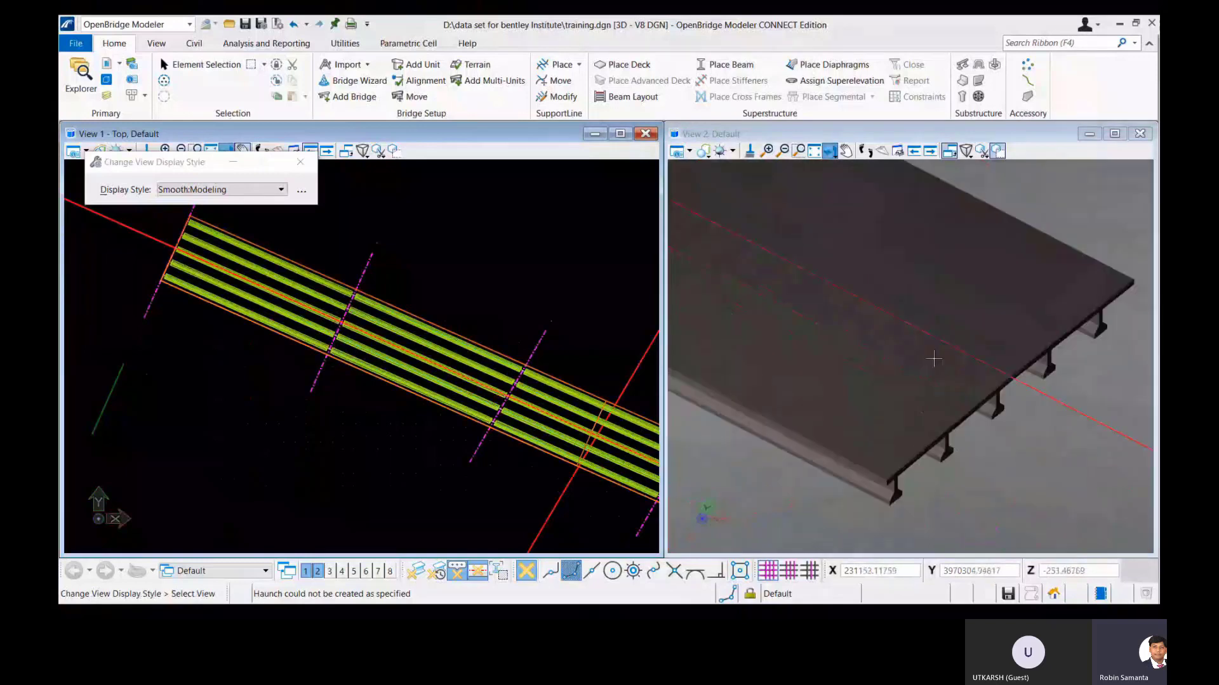
pyautogui.scroll(-2, 933, 359)
pyautogui.click(830, 152)
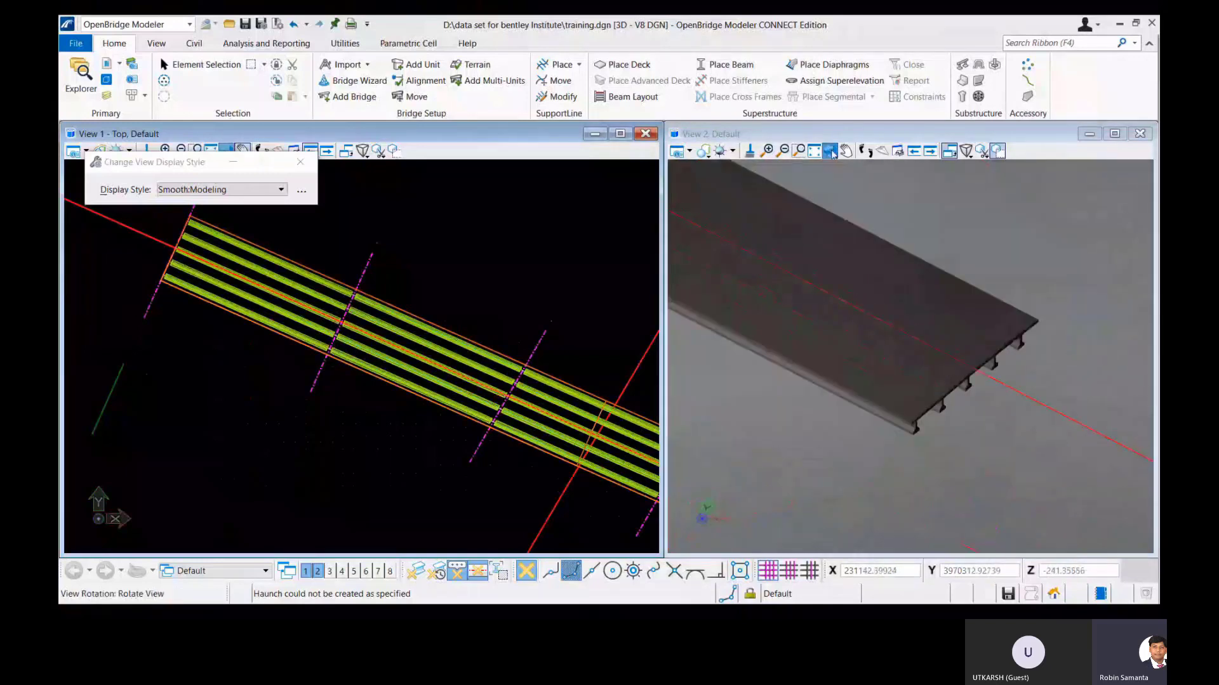
# Try the Illustration: Highlight Concrete Pavt display style on the bridge in View 2.
pyautogui.click(690, 154)
pyautogui.click(689, 155)
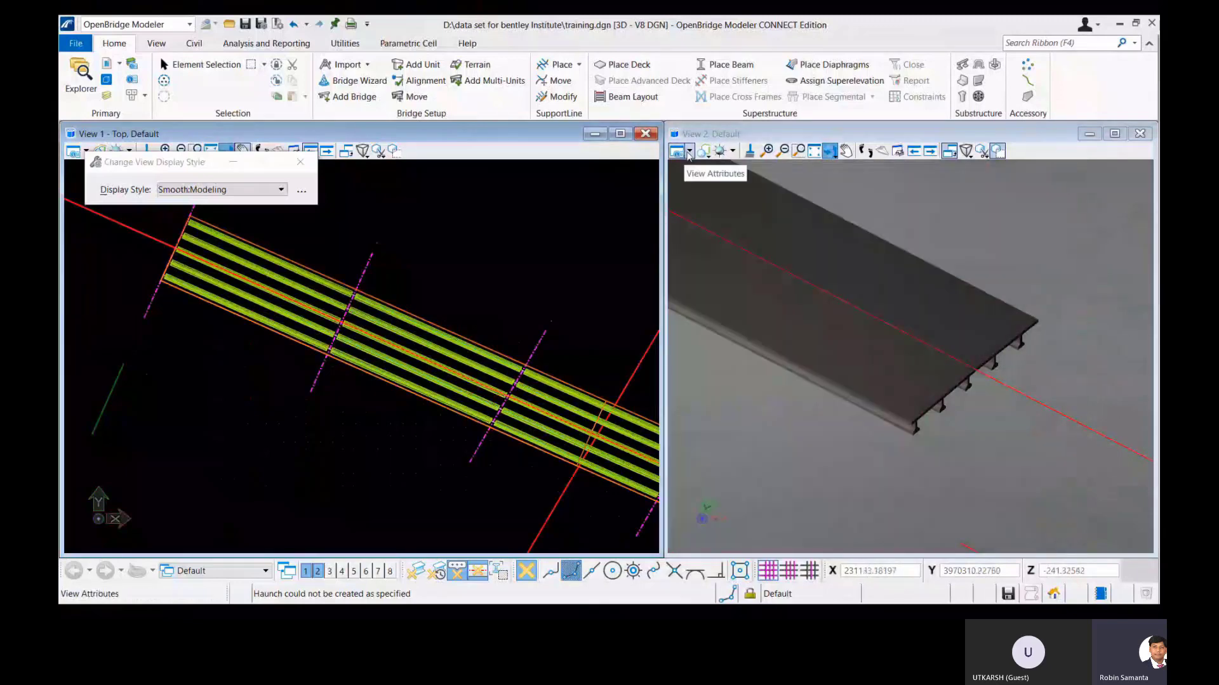
pyautogui.click(689, 155)
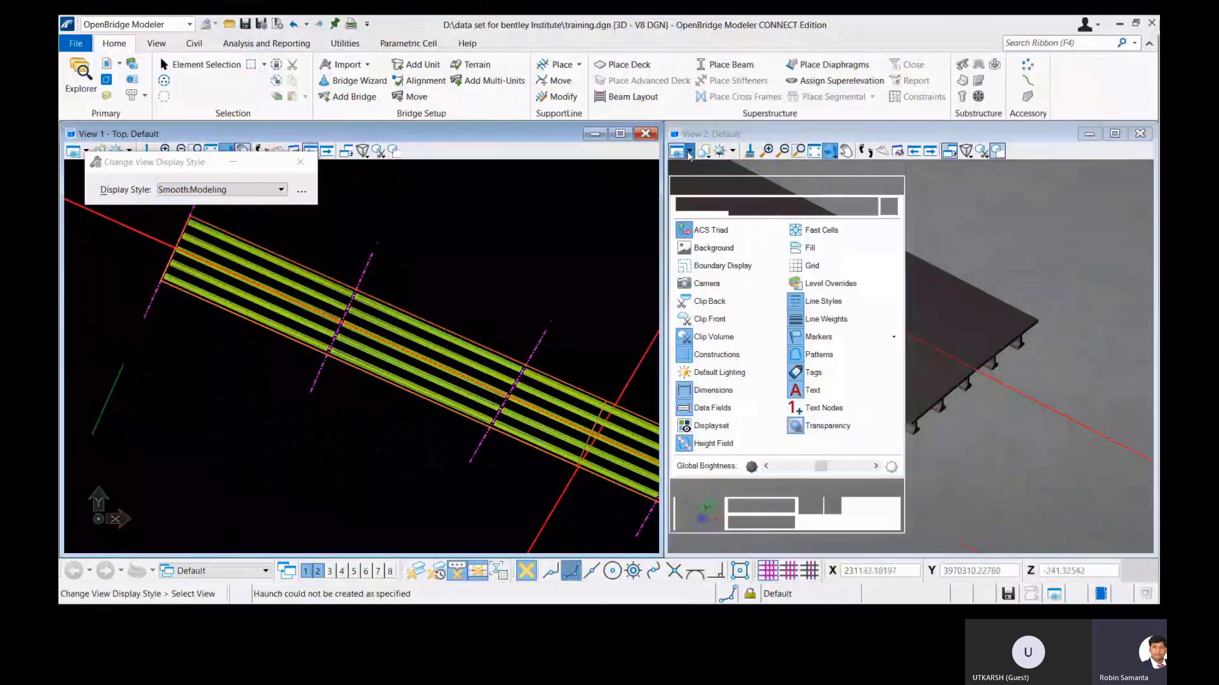
pyautogui.click(864, 210)
pyautogui.scroll(2, 837, 255)
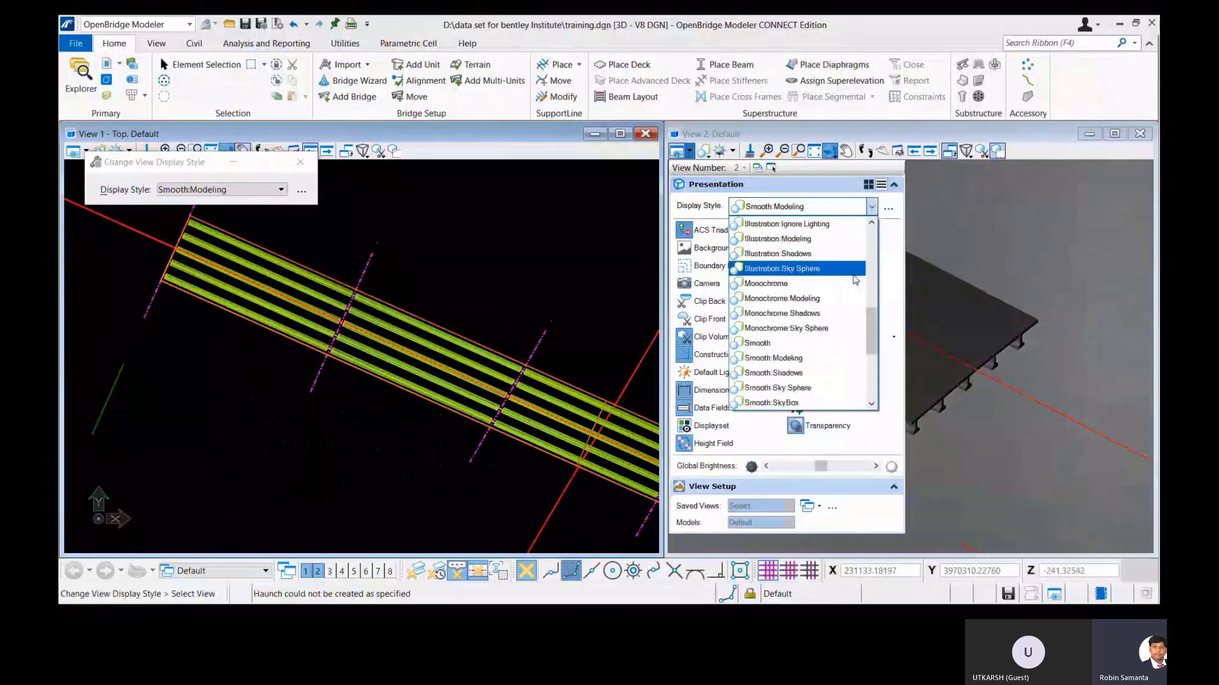
pyautogui.scroll(1, 840, 260)
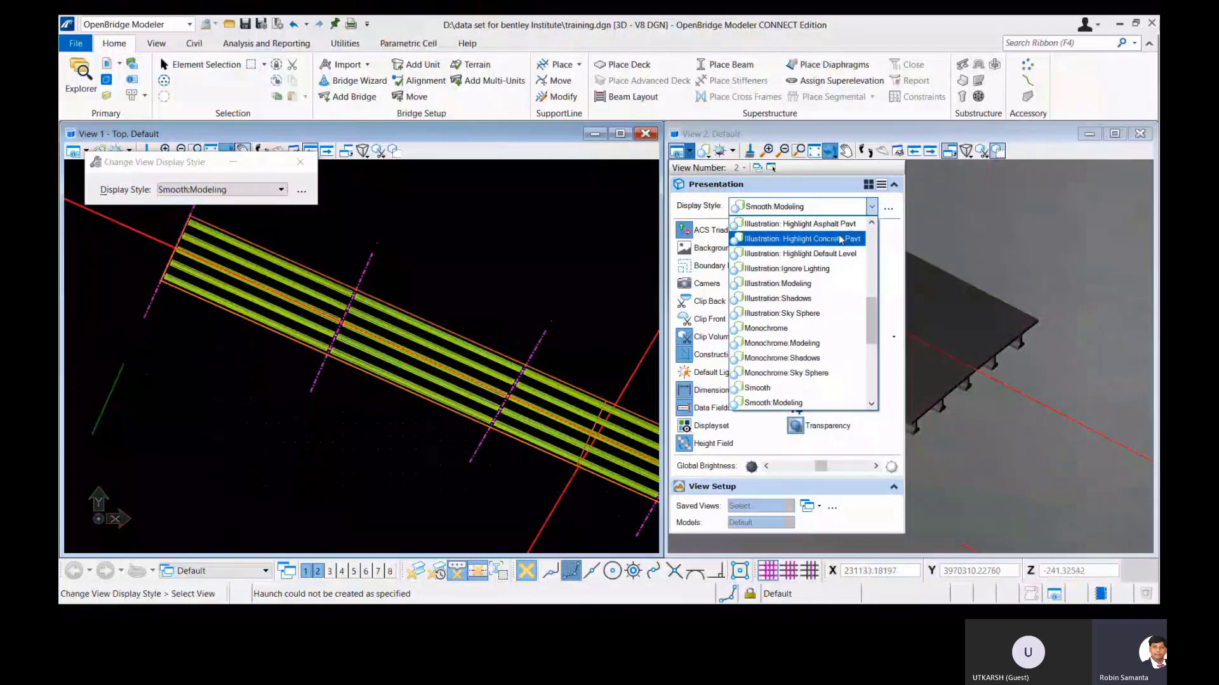
pyautogui.click(841, 240)
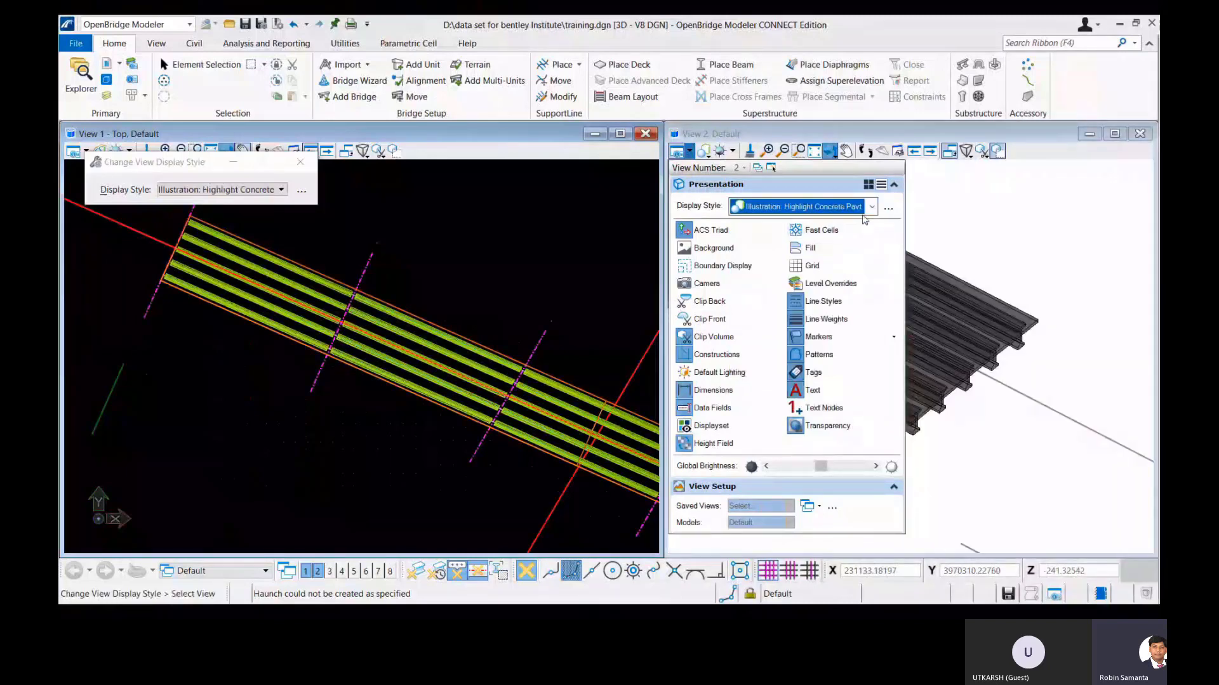
# Set View 2's display style to Illustration: Modeling and inspect the girders beneath the deck.
pyautogui.click(866, 208)
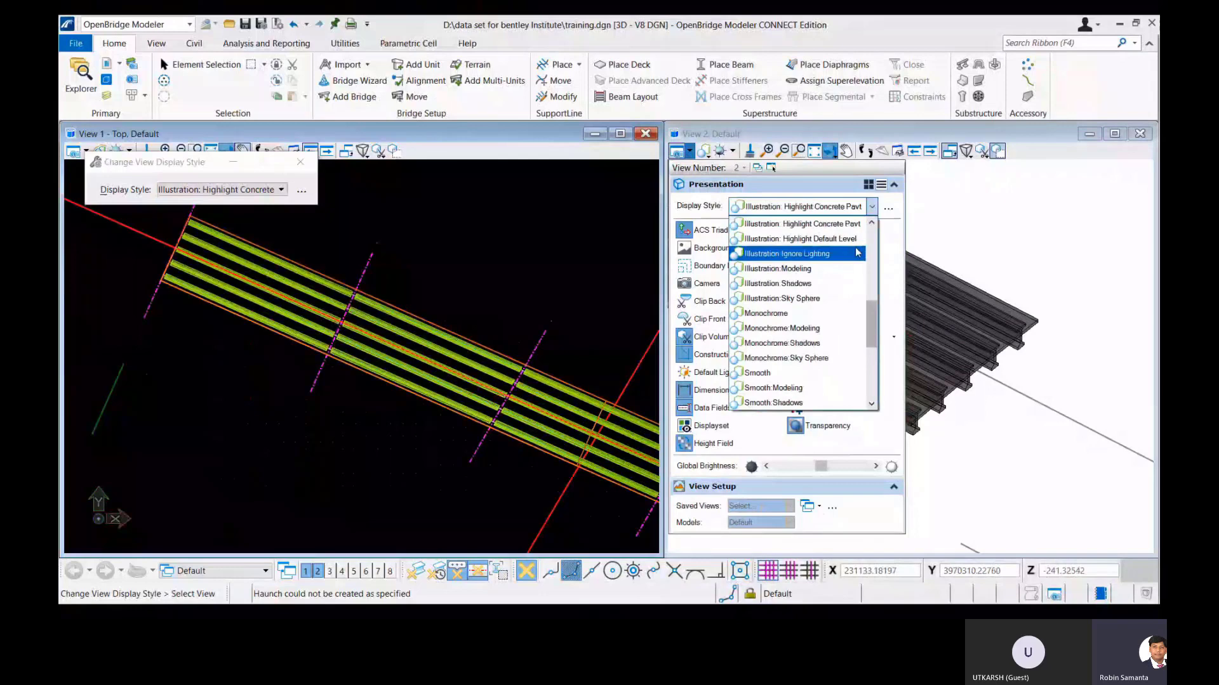
pyautogui.click(835, 269)
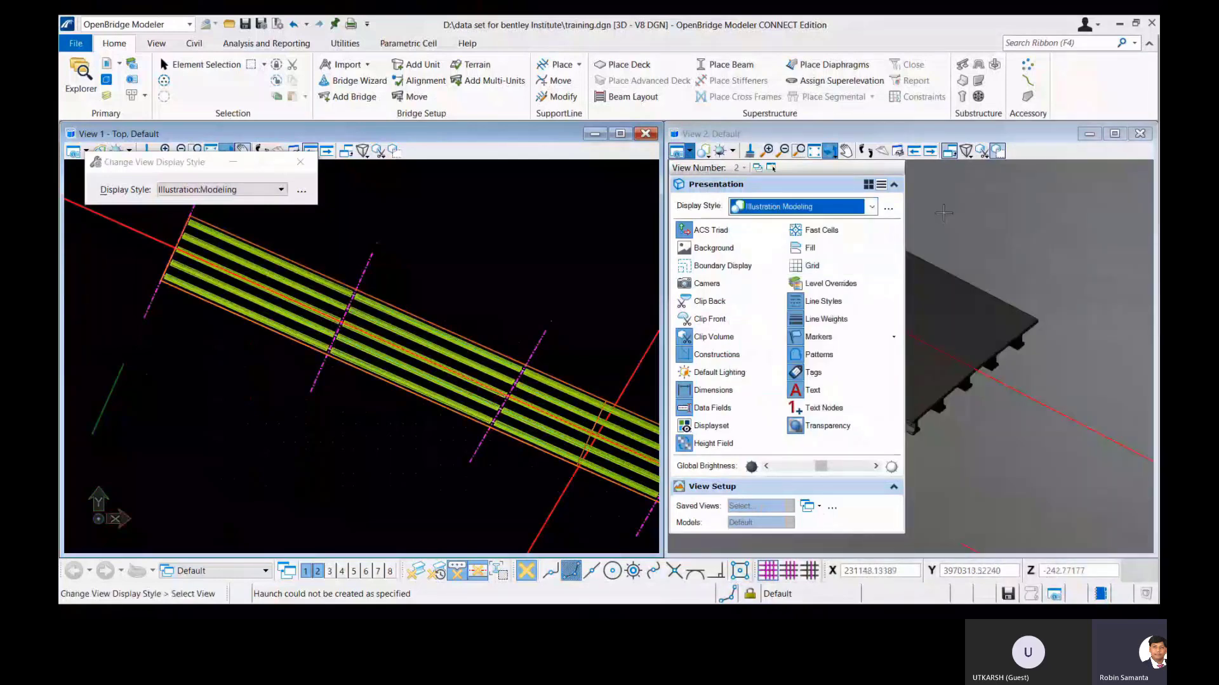
pyautogui.click(894, 184)
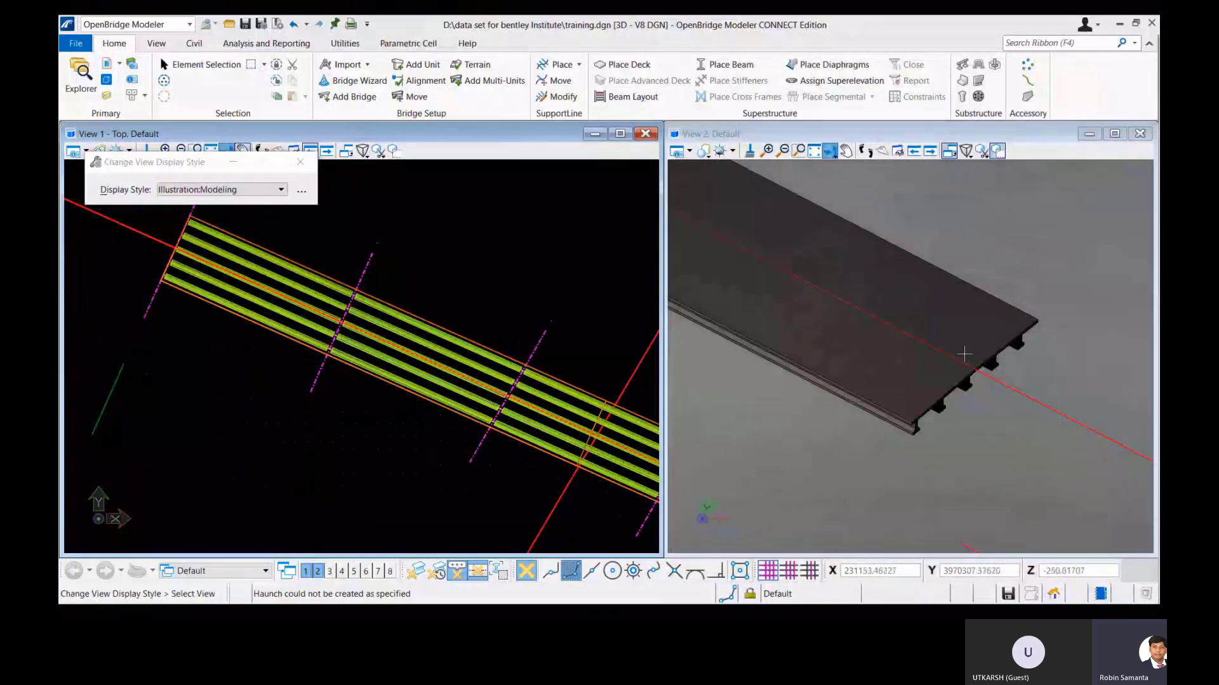
pyautogui.scroll(2, 930, 412)
pyautogui.scroll(2, 887, 479)
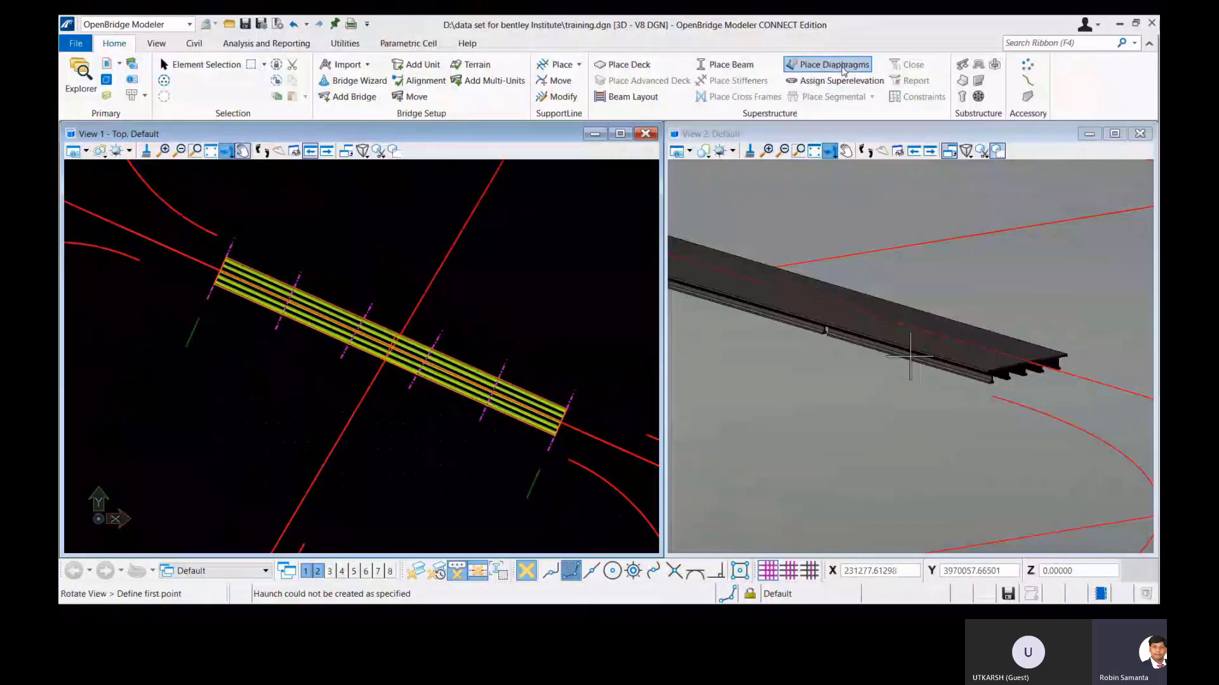
# Start placing diaphragms with the concrete diaphragm feature definition and select the bridge's beam group.
pyautogui.click(844, 67)
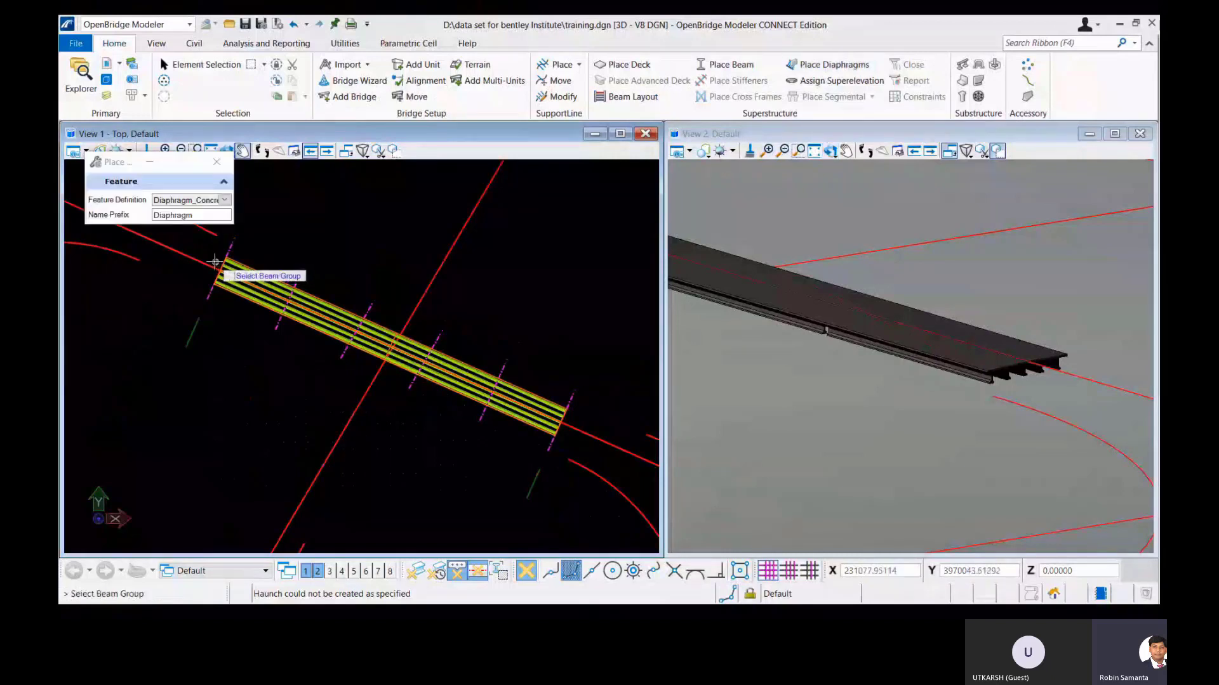
pyautogui.scroll(2, 213, 260)
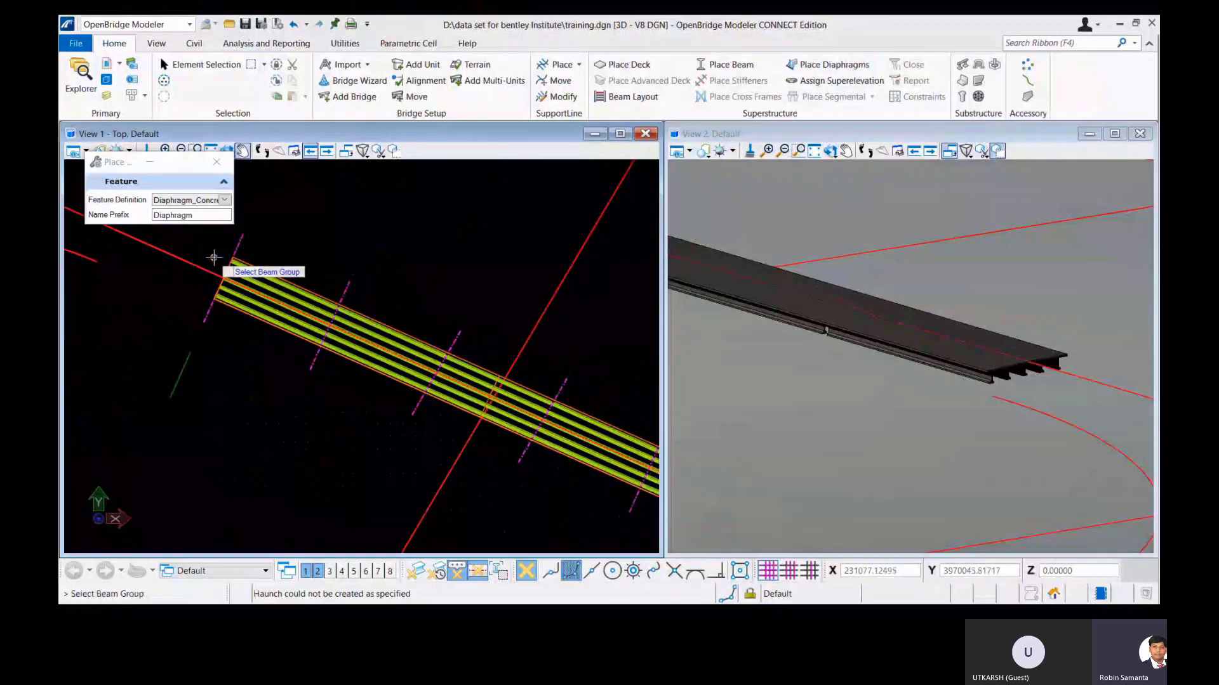
pyautogui.scroll(2, 214, 257)
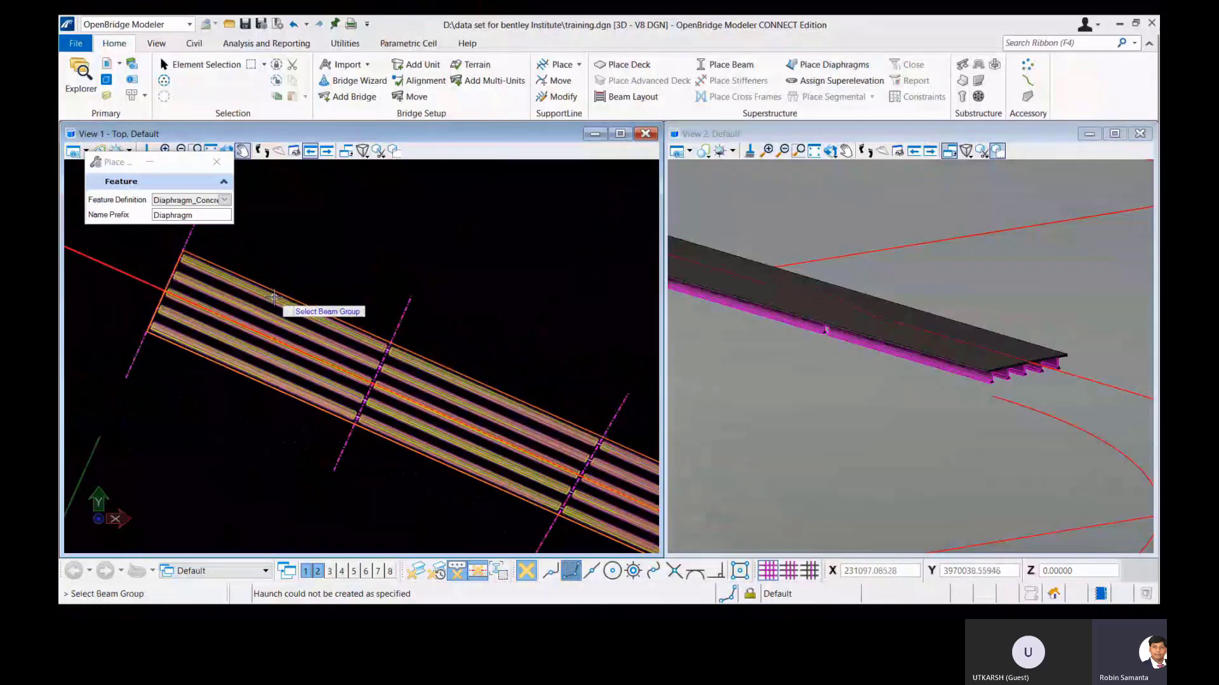
pyautogui.click(274, 297)
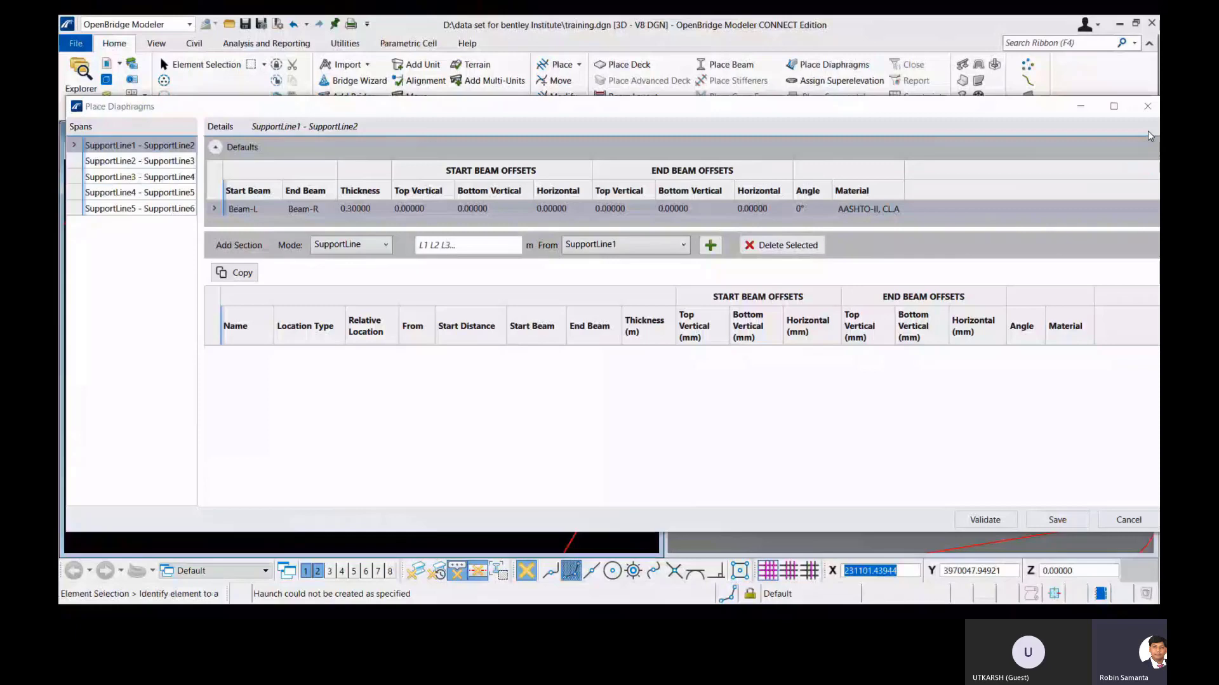
# Set the default start beam offsets for the SupportLine1–SupportLine2 span to -500 mm top vertical and 500 mm bottom vertical.
pyautogui.click(1113, 107)
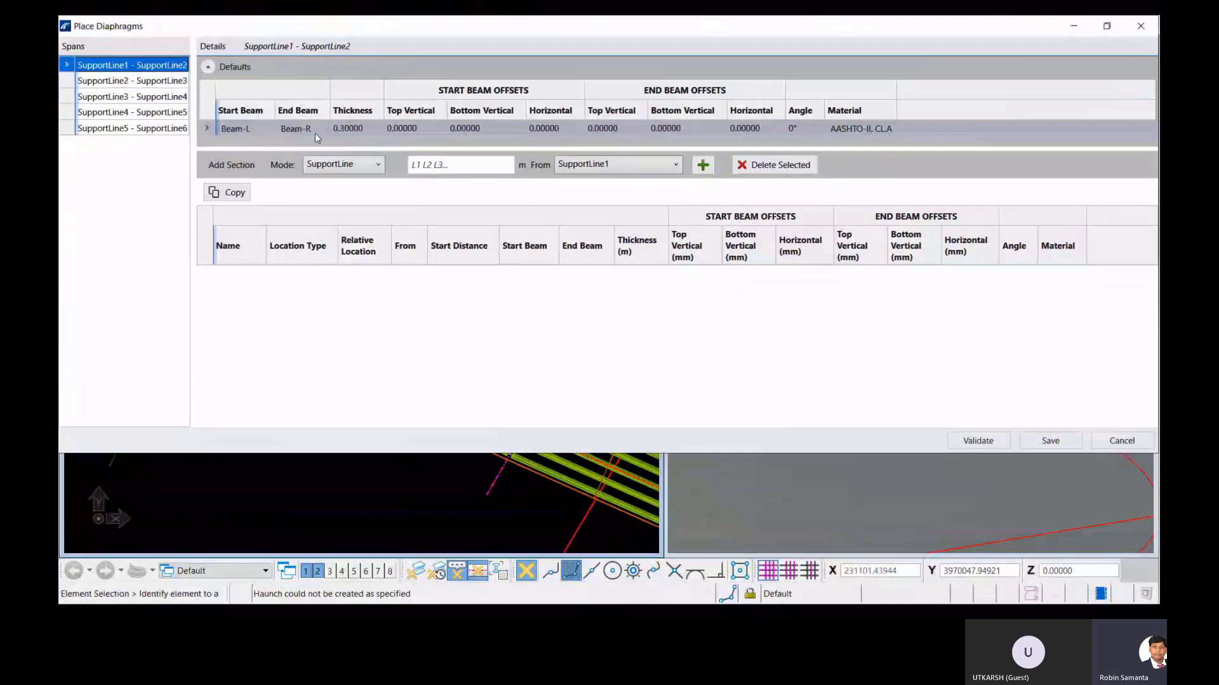
pyautogui.click(425, 131)
pyautogui.click(427, 131)
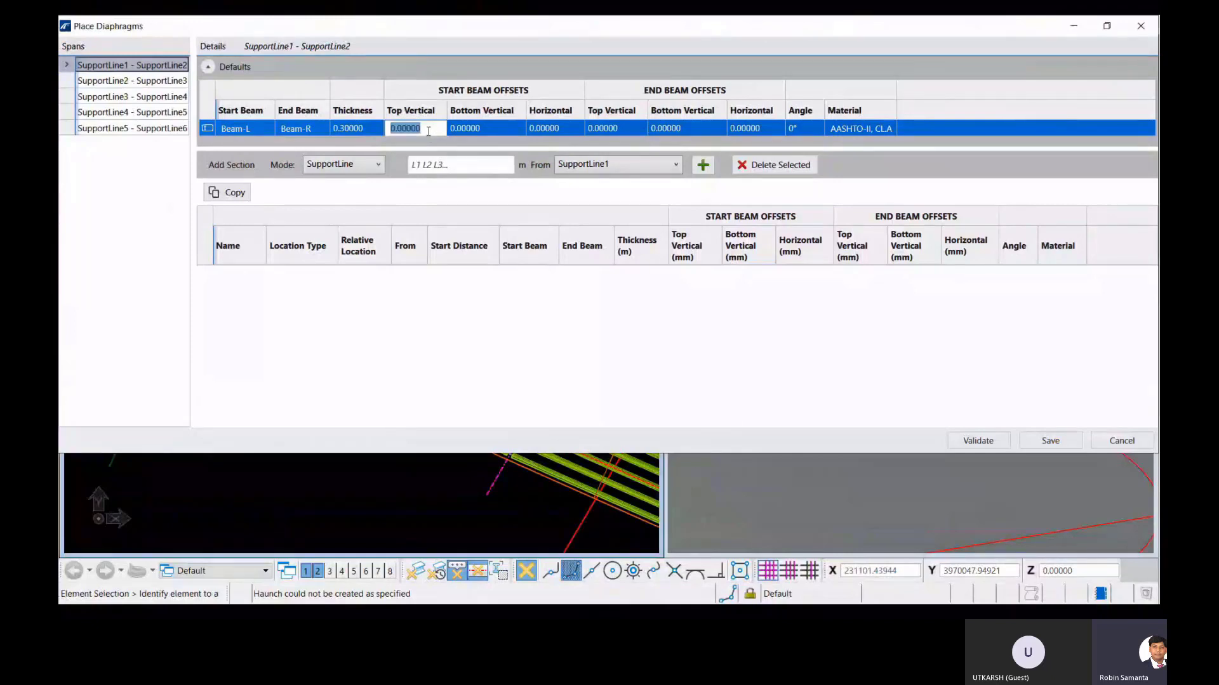
pyautogui.write('-500')
pyautogui.click(477, 128)
pyautogui.doubleClick(493, 129)
pyautogui.write('5')
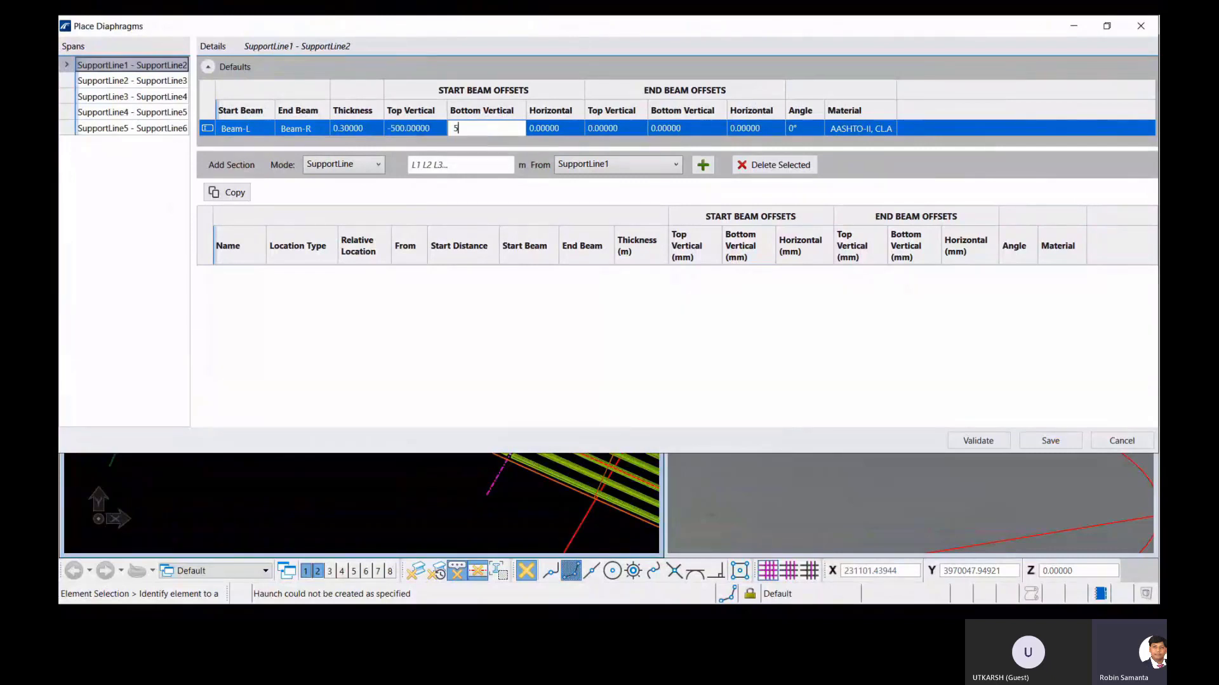
pyautogui.write('00')
pyautogui.click(579, 131)
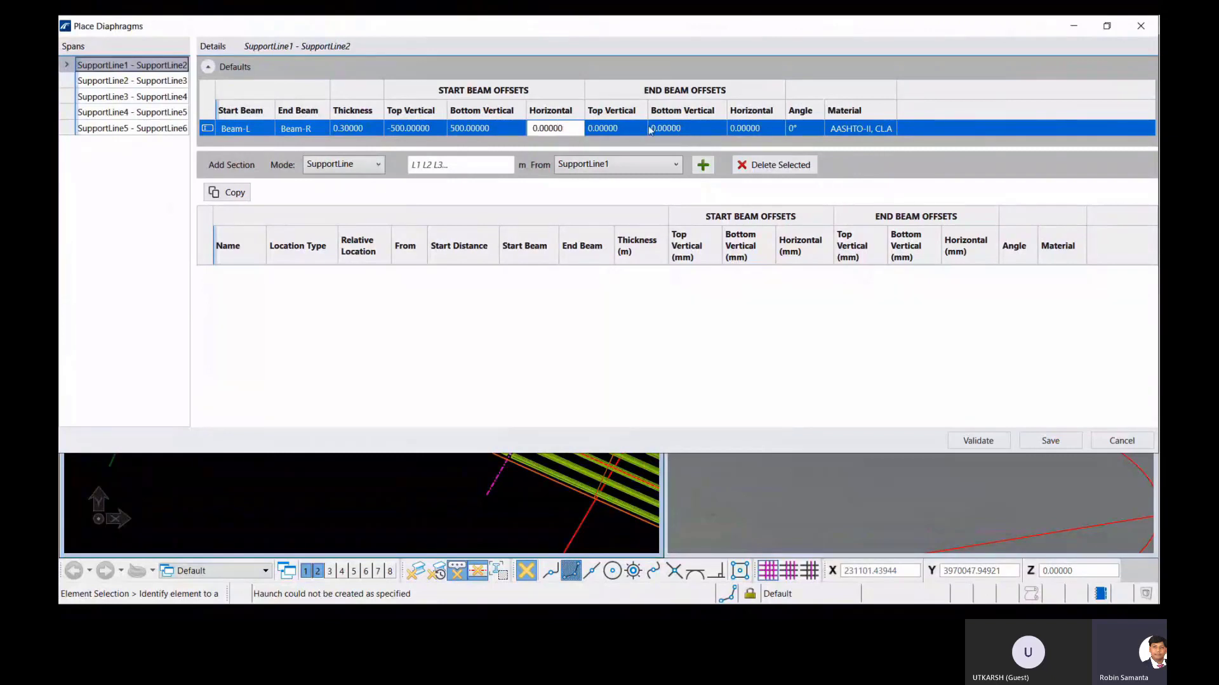
# Set the first span's default end beam offsets to -500 mm top vertical and 500 mm bottom vertical.
pyautogui.press('Tab')
pyautogui.write('-')
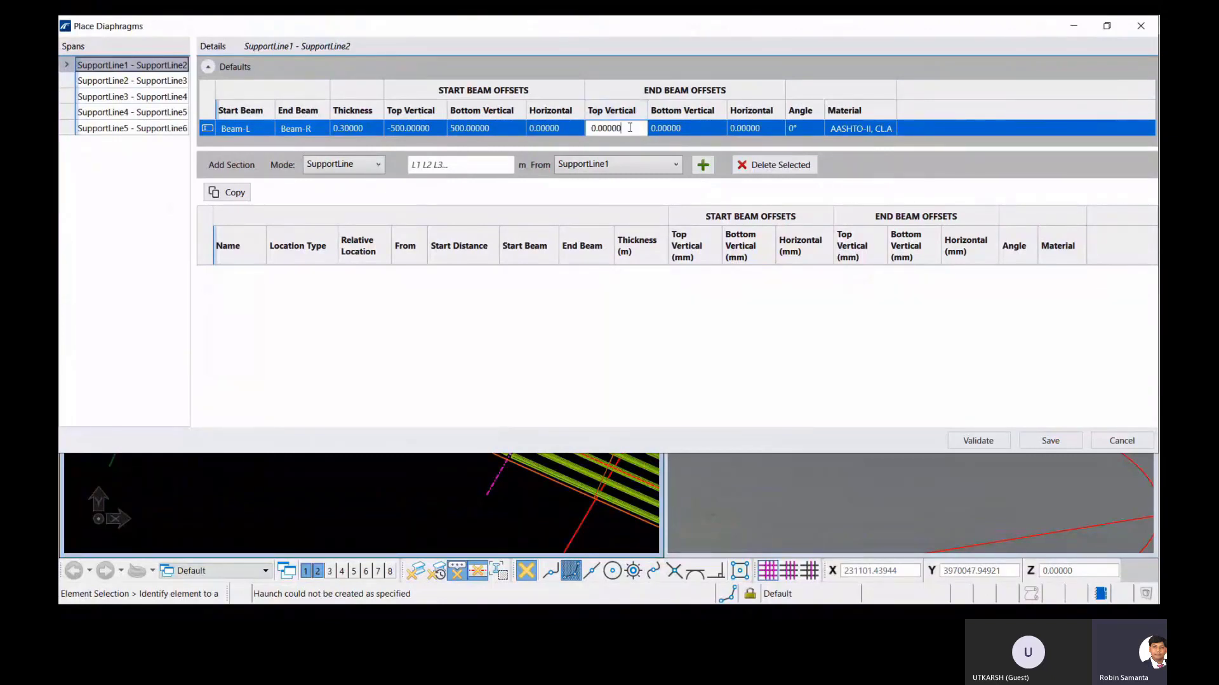
pyautogui.write('500')
pyautogui.press('Tab')
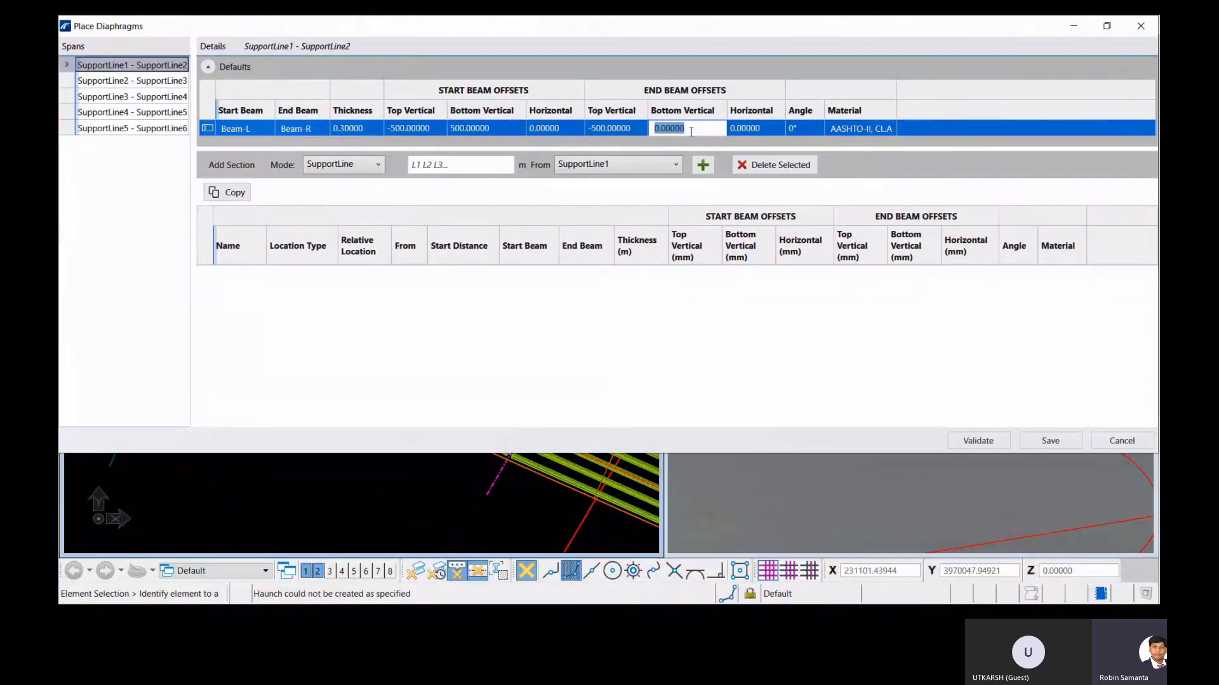
pyautogui.write('500')
# Choose Deck Concrete- 4.0 as the default diaphragm material for the first span.
pyautogui.click(860, 128)
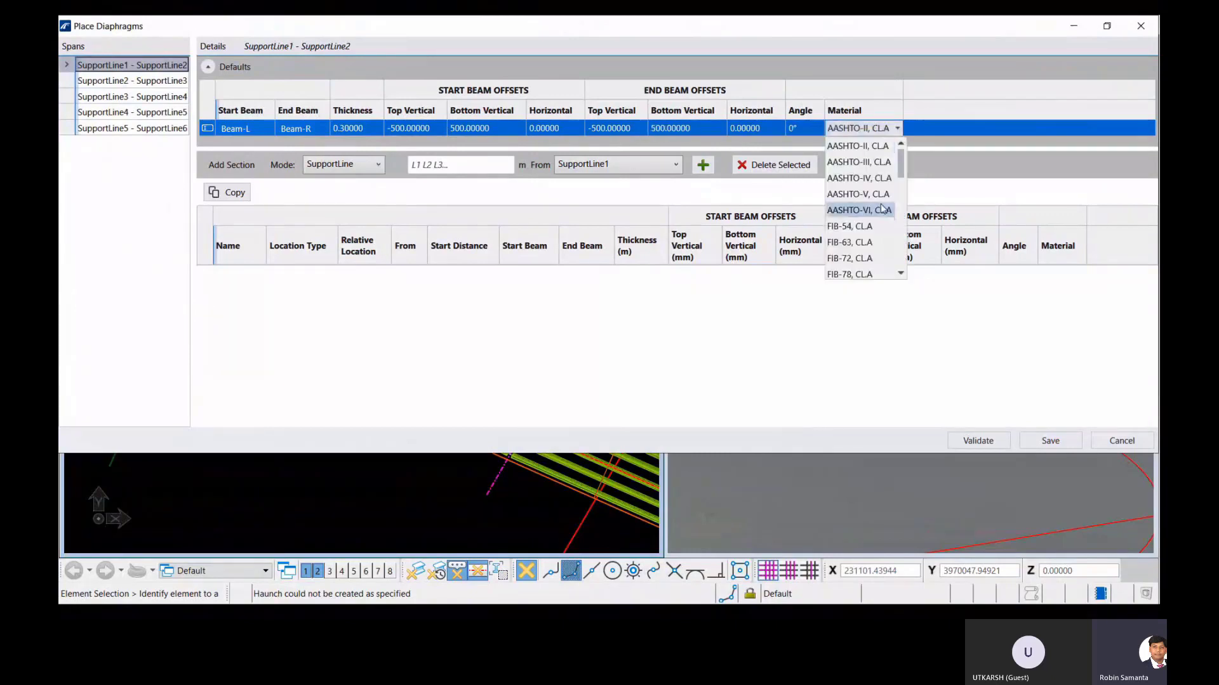
pyautogui.scroll(-2, 882, 208)
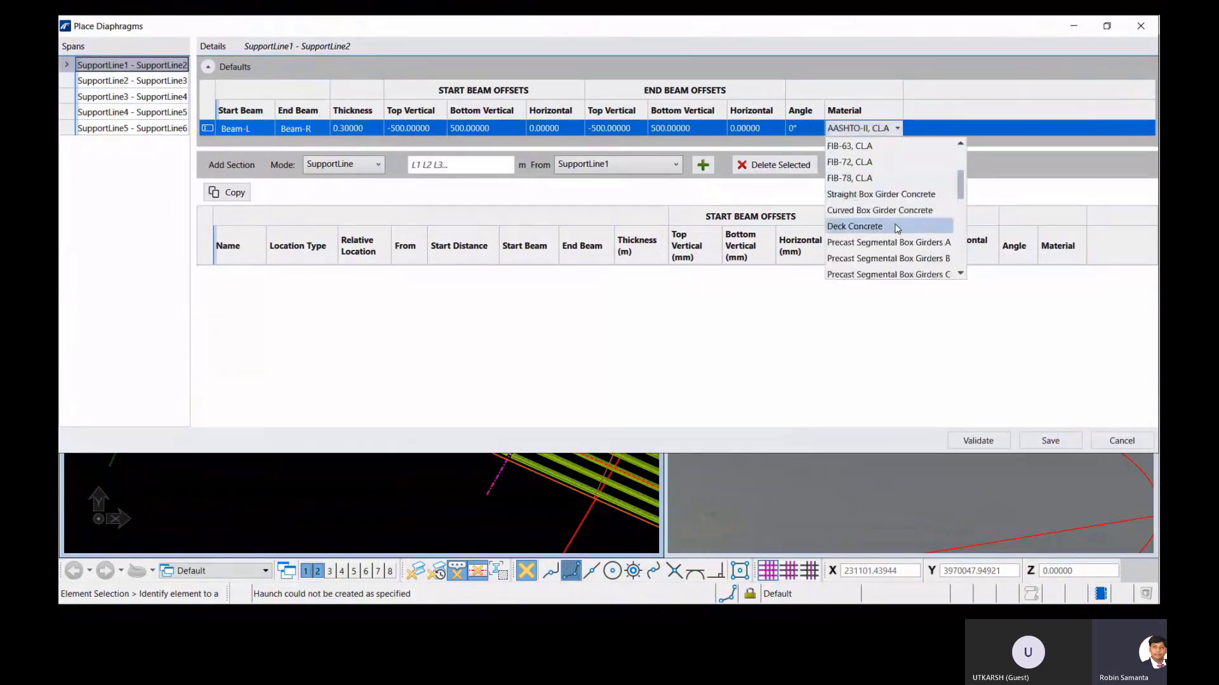
pyautogui.scroll(-1, 897, 239)
pyautogui.scroll(-3, 897, 240)
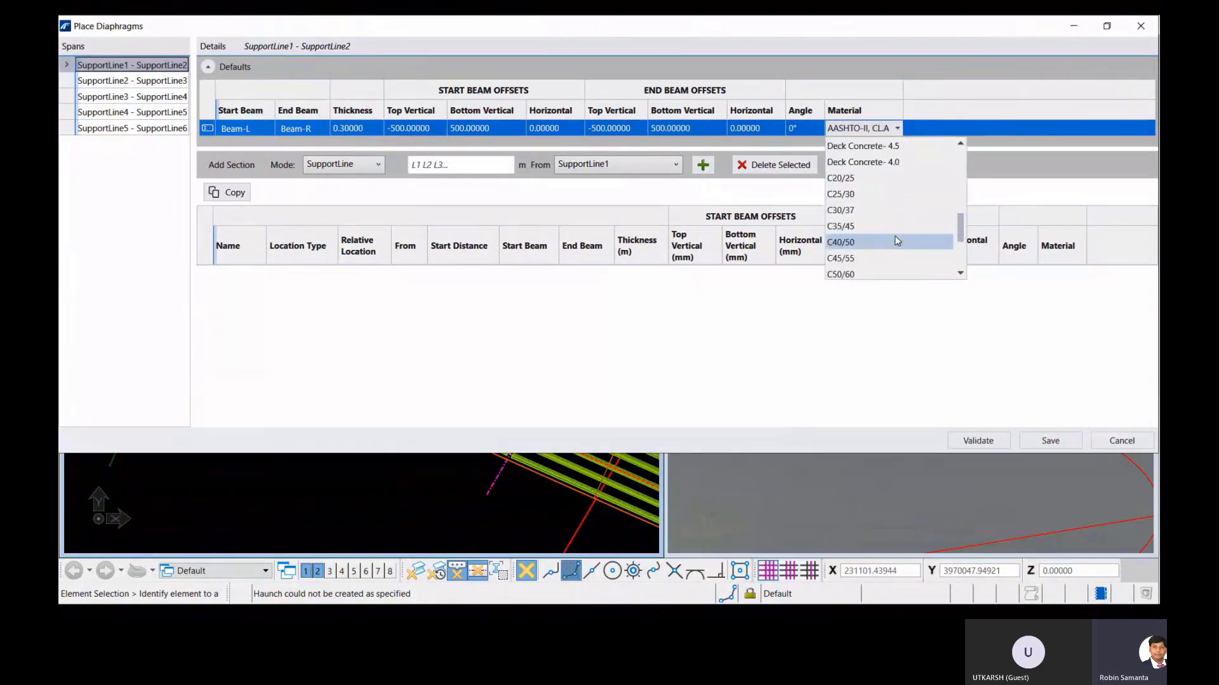
pyautogui.click(888, 162)
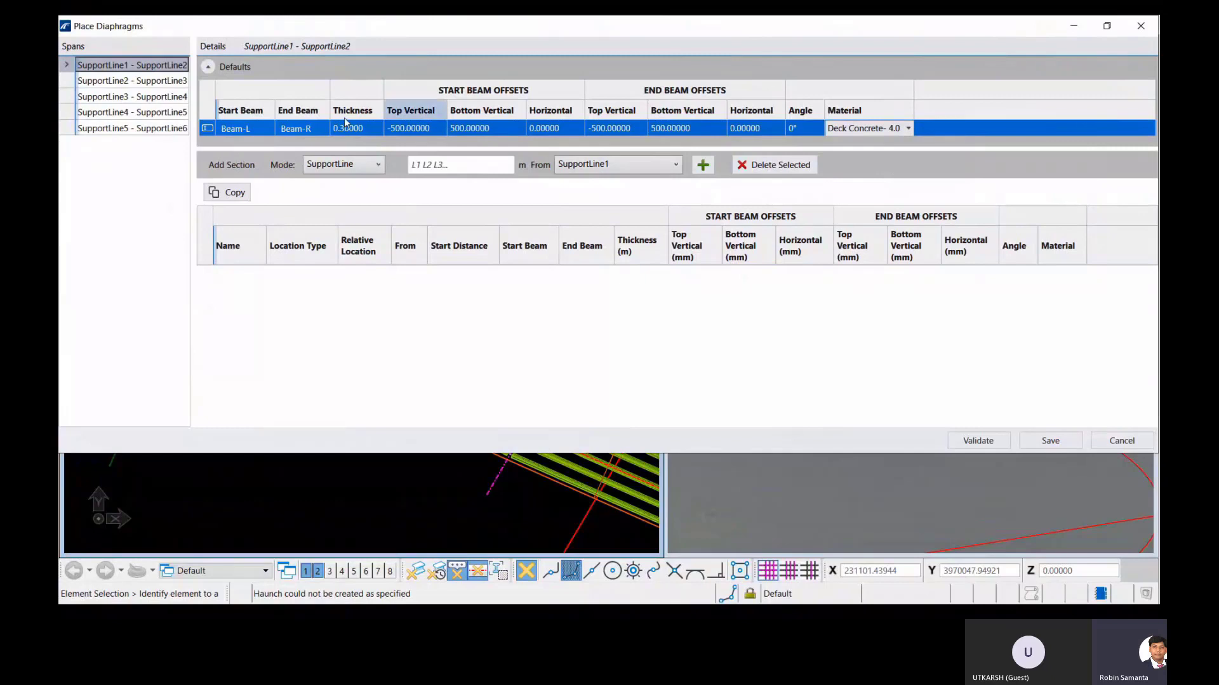
# Add a diaphragm to the first span at 0.8 m from SupportLine1, using the SupportLine mode.
pyautogui.click(377, 166)
pyautogui.click(467, 161)
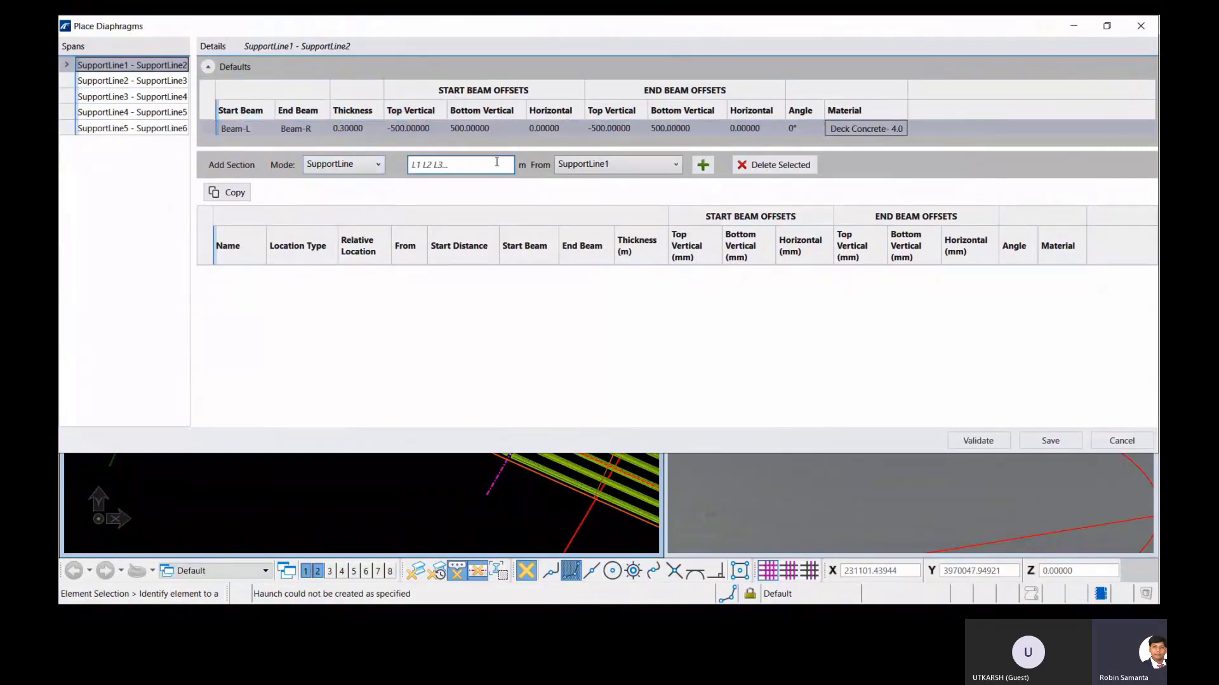
pyautogui.click(494, 163)
pyautogui.write('0.')
pyautogui.write('8')
pyautogui.click(702, 166)
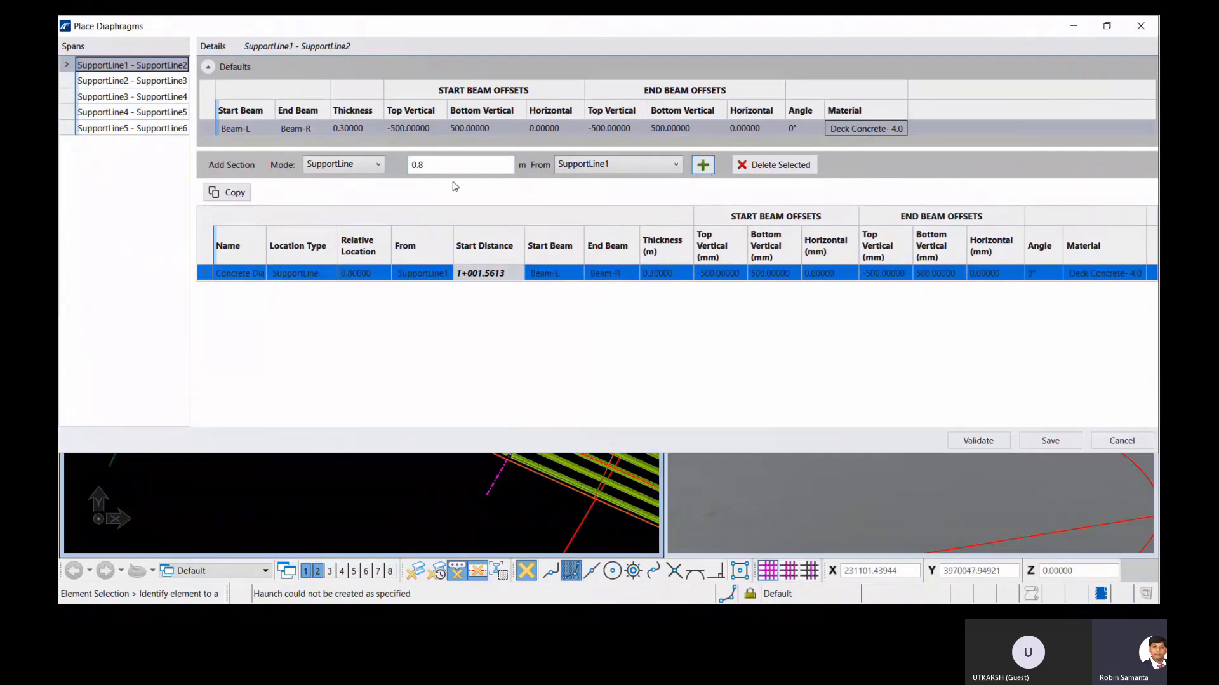
# Add a second diaphragm at -0.8 m from SupportLine2 and validate the first span's diaphragms.
pyautogui.click(413, 167)
pyautogui.write('-')
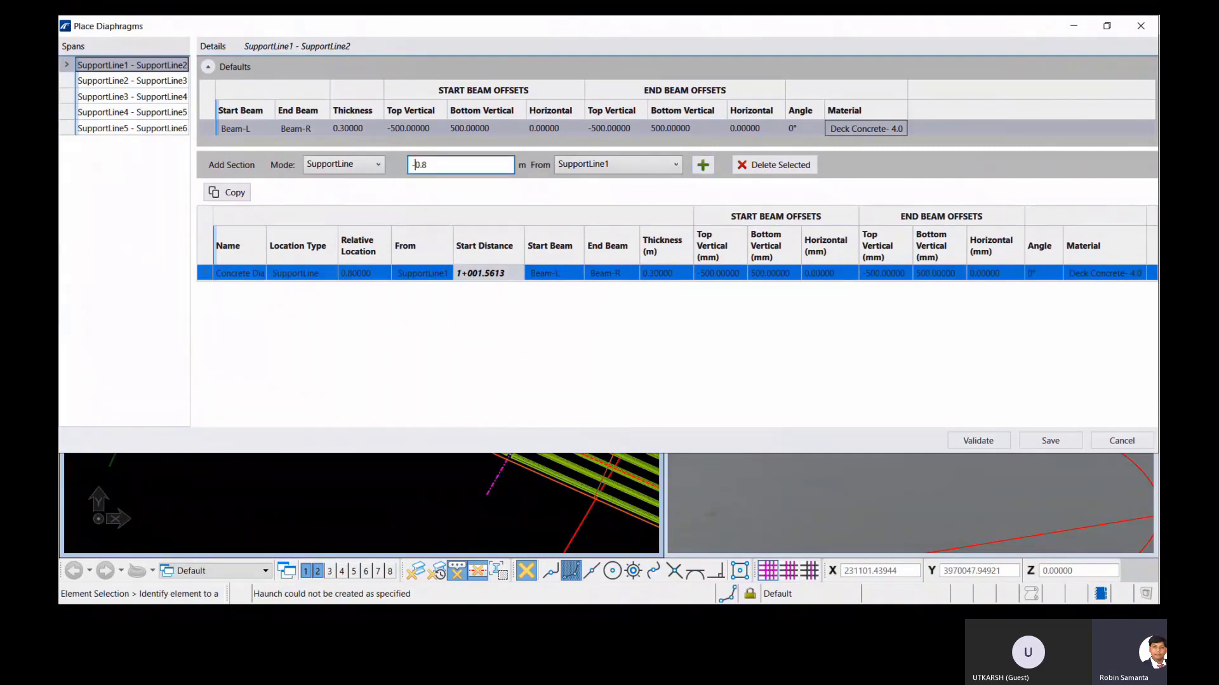
pyautogui.click(675, 165)
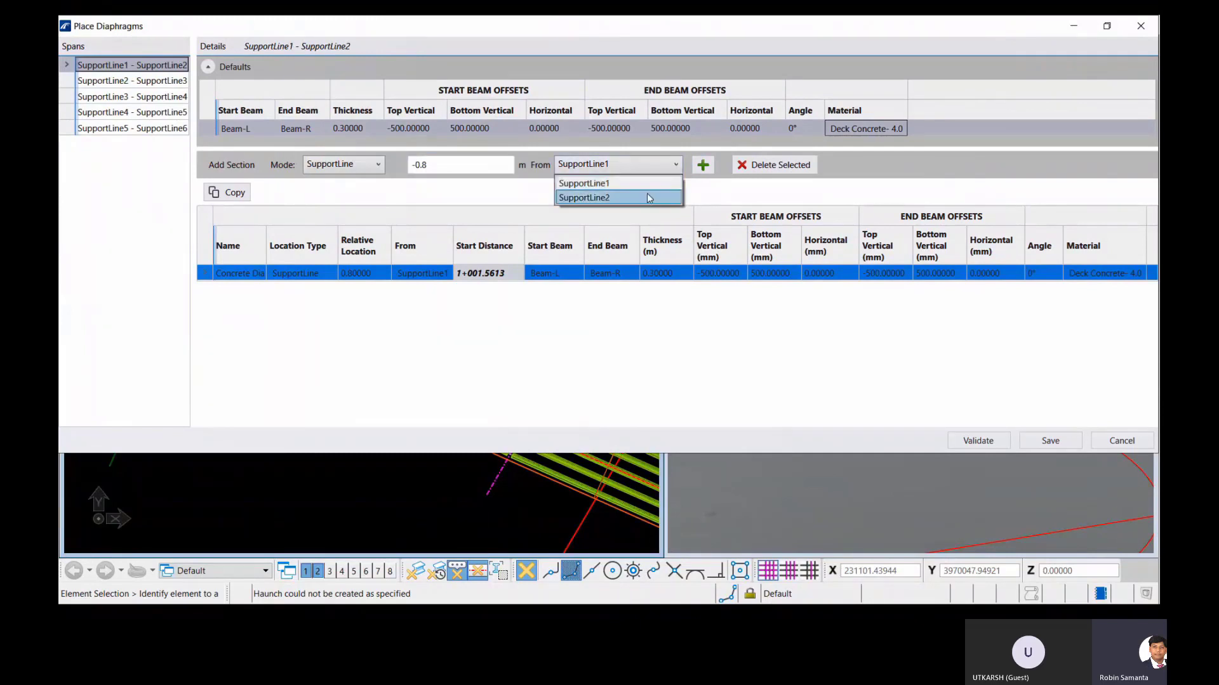
pyautogui.click(684, 188)
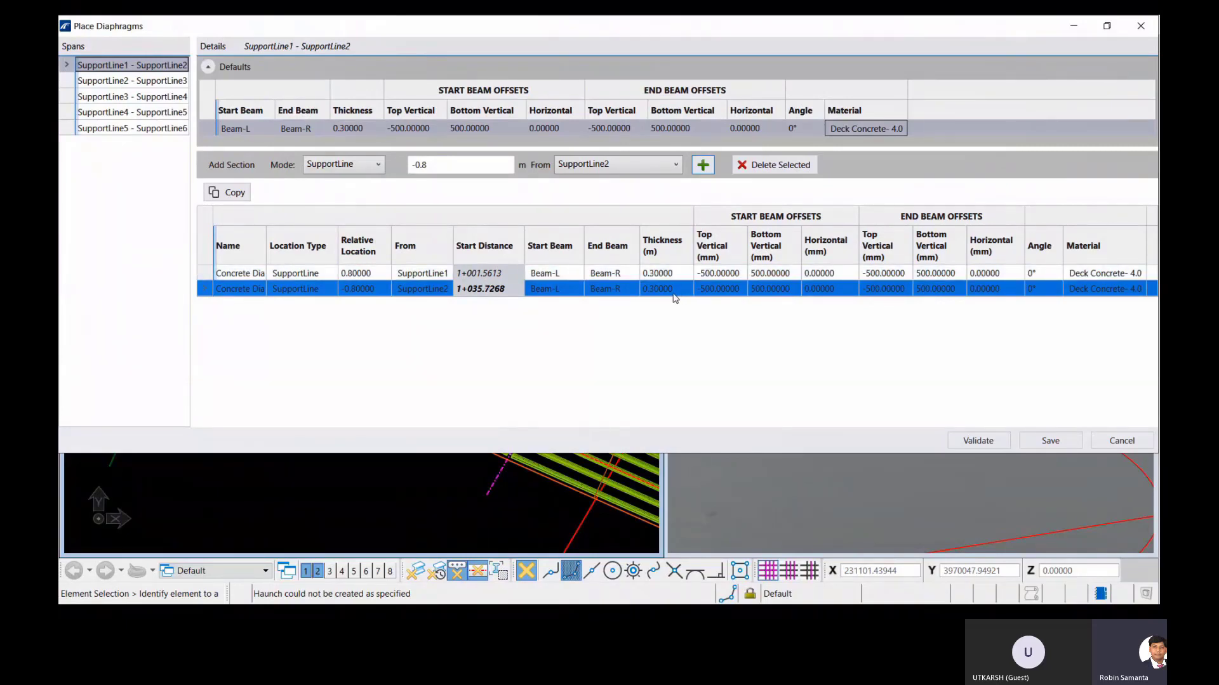
pyautogui.click(978, 439)
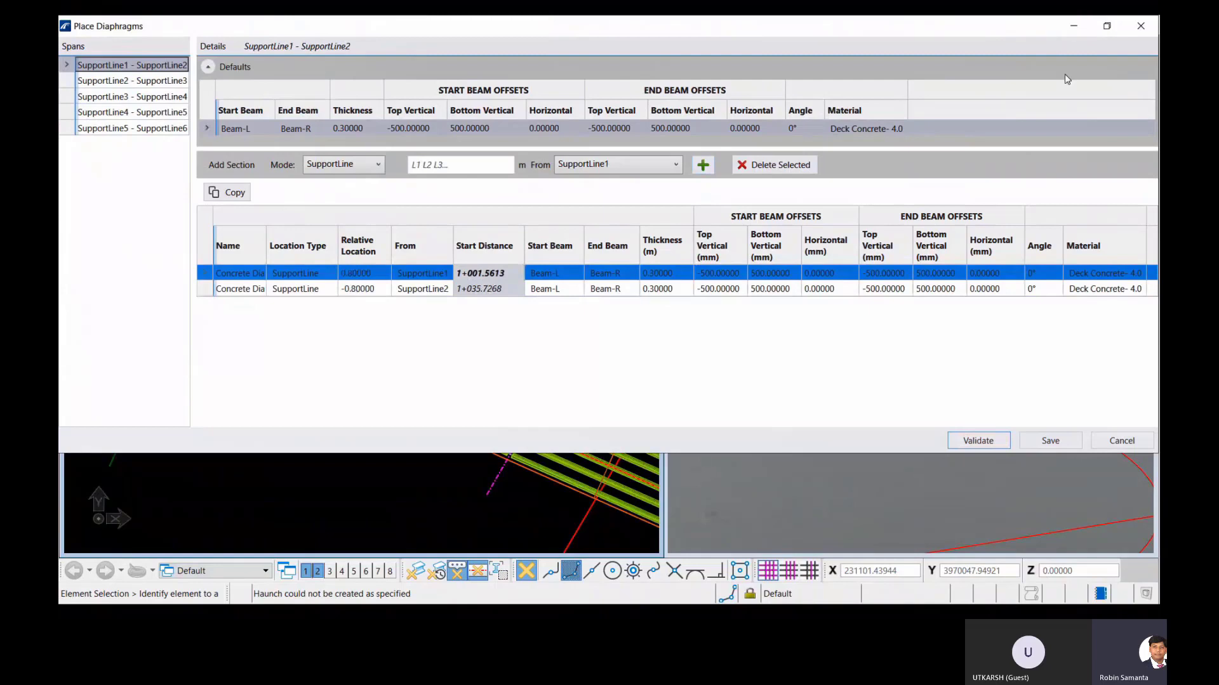
# Minimize the diaphragm dialog and inspect the diaphragms at both ends of the first span in the top view.
pyautogui.click(1072, 33)
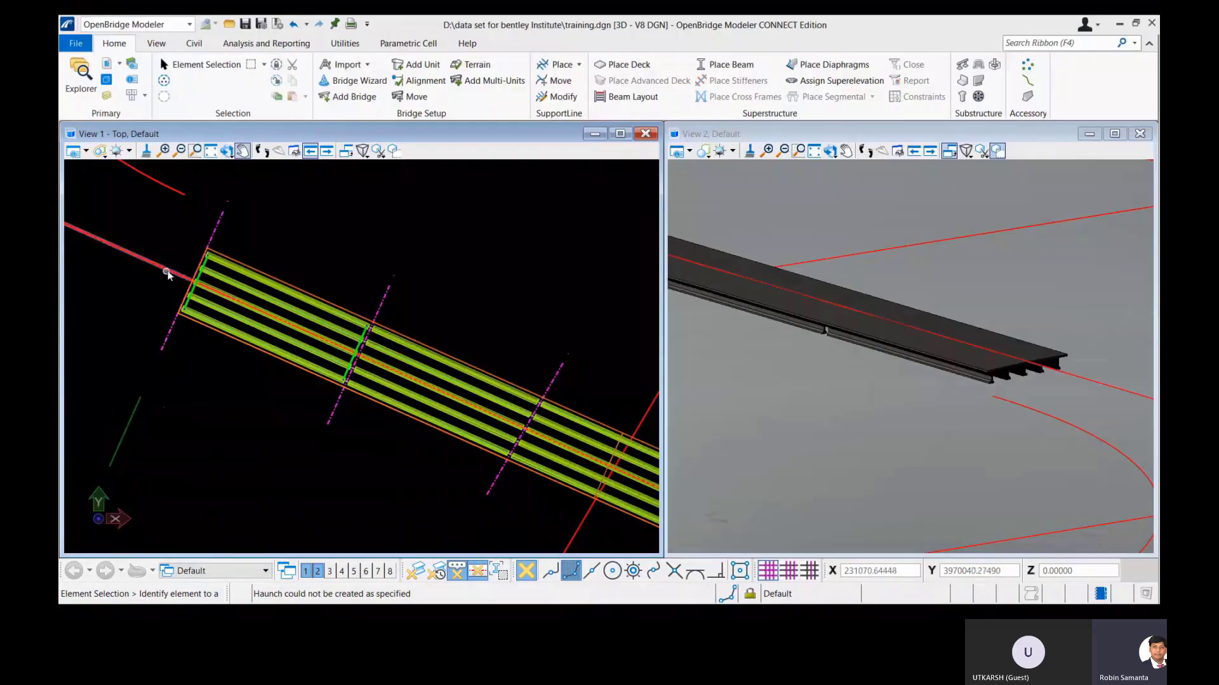
pyautogui.scroll(2, 168, 274)
pyautogui.scroll(2, 194, 271)
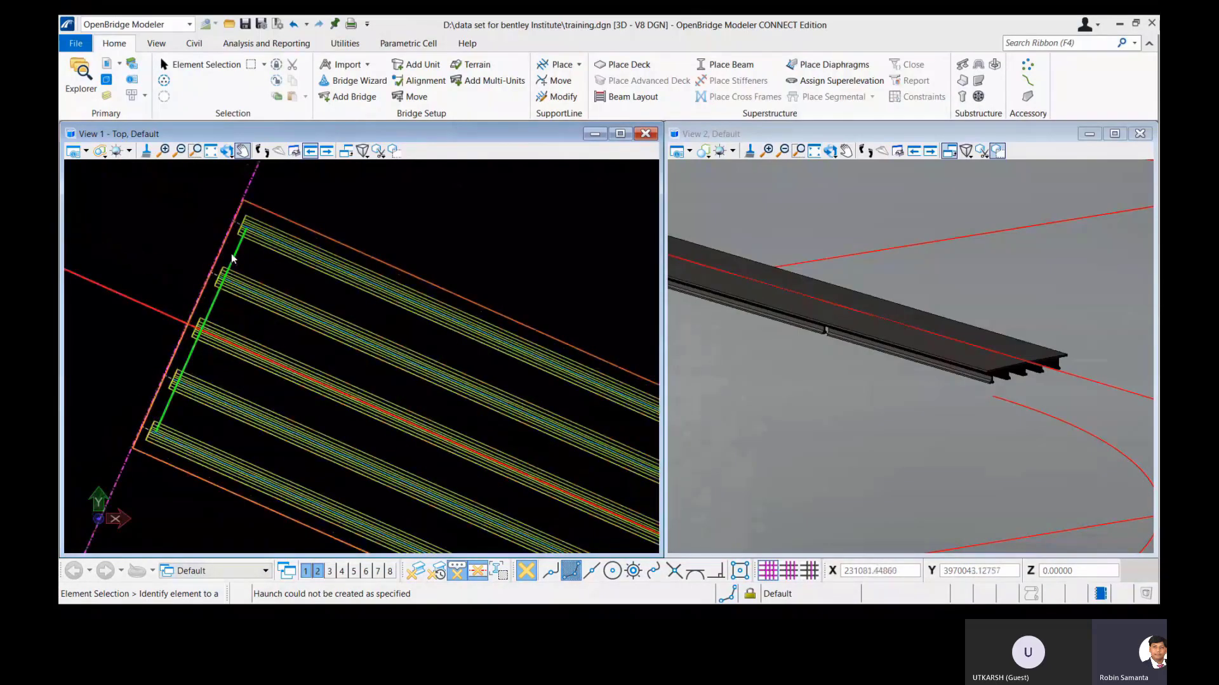
pyautogui.moveTo(114, 368); pyautogui.dragTo(97, 416, button='middle')
pyautogui.scroll(-2, 250, 337)
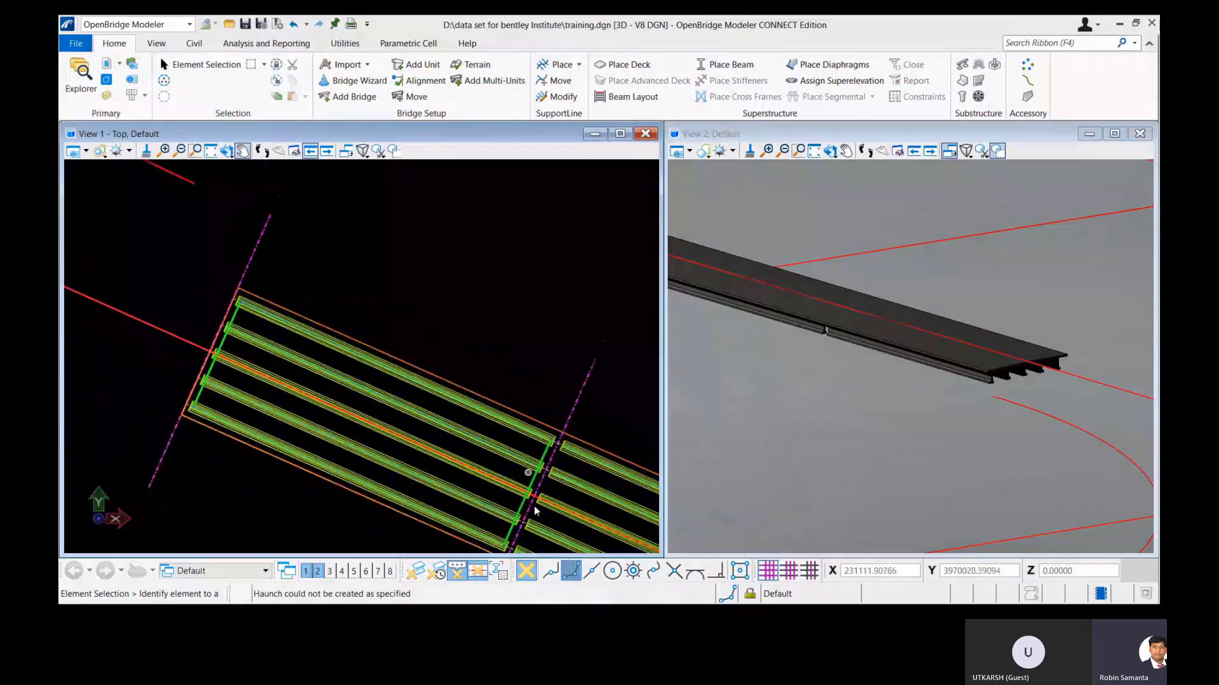
pyautogui.scroll(2, 502, 489)
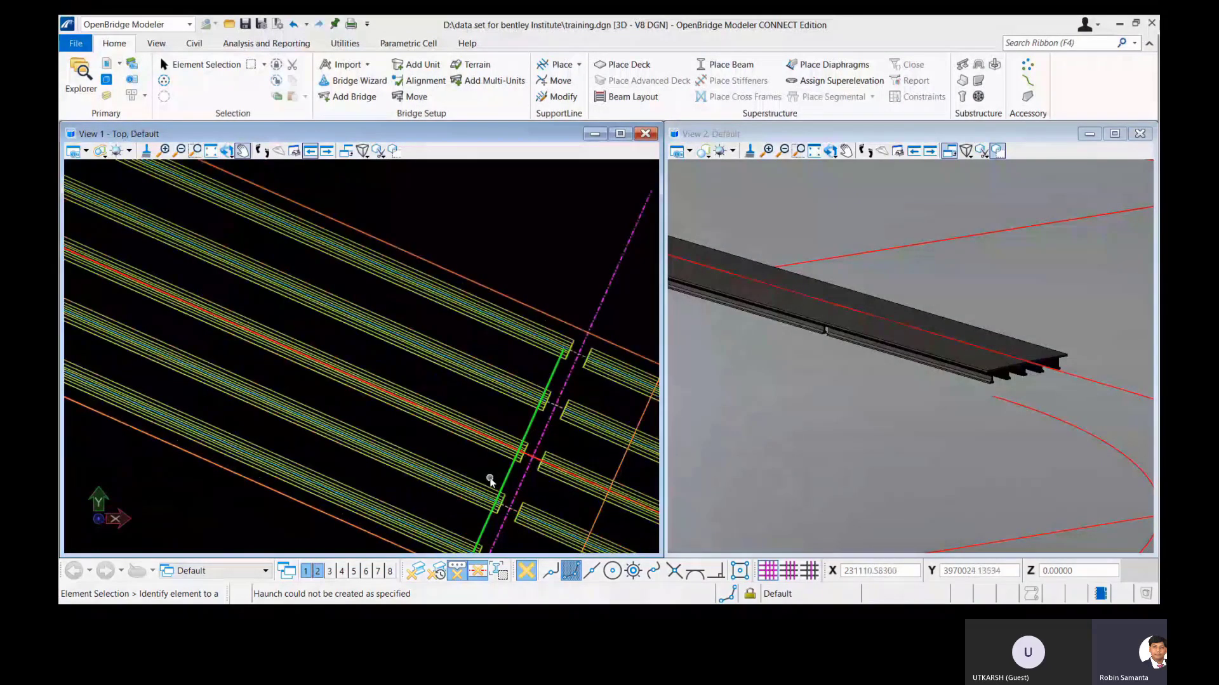
pyautogui.scroll(-1, 489, 481)
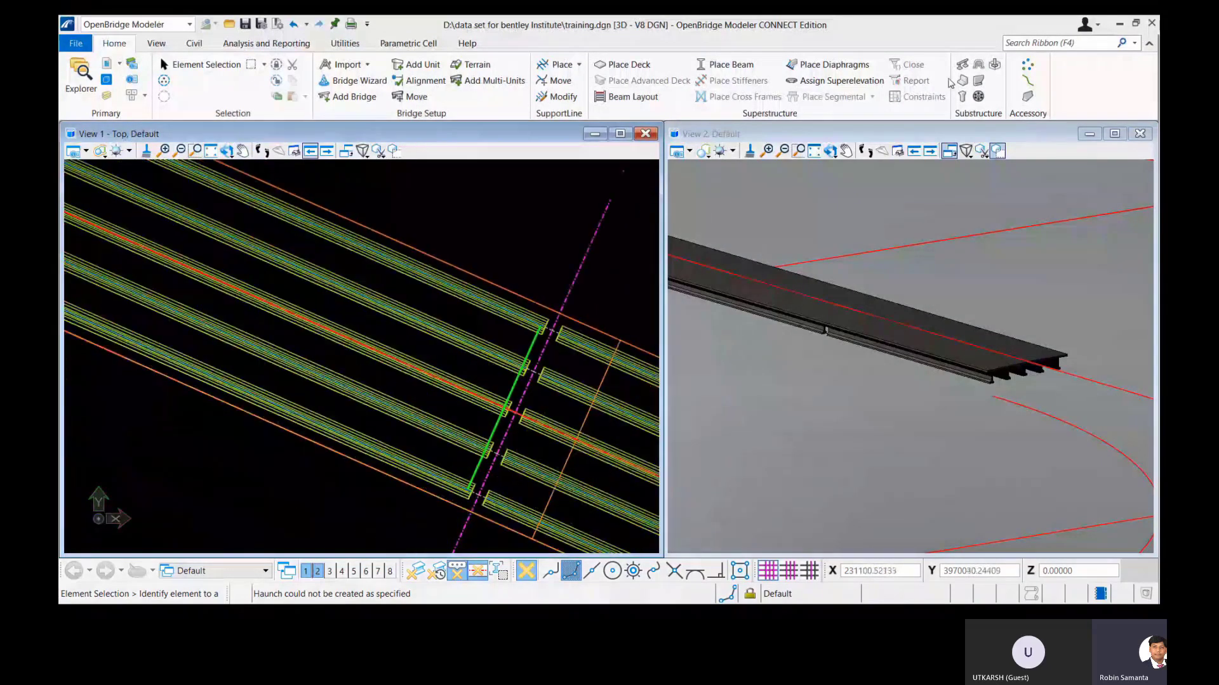
# Return to the diaphragm settings and give SupportLine2–SupportLine3 default start beam offsets of -500 mm top and 500 mm bottom vertical.
pyautogui.click(833, 65)
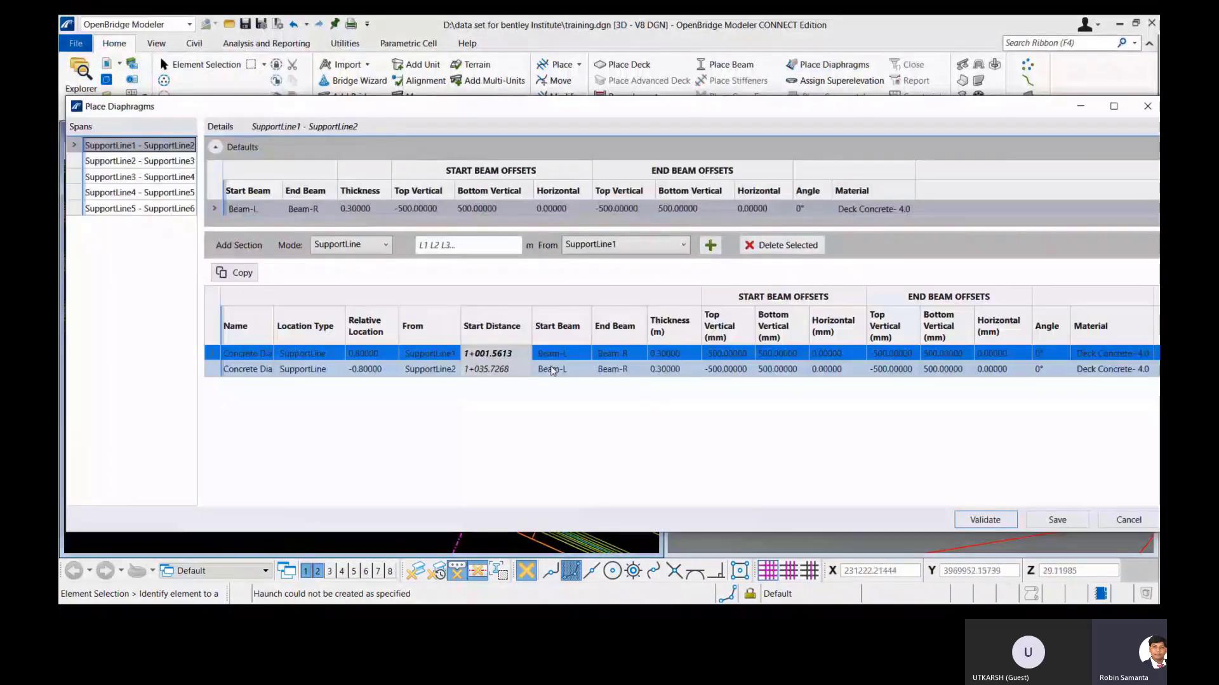
pyautogui.moveTo(983, 113); pyautogui.dragTo(967, 159)
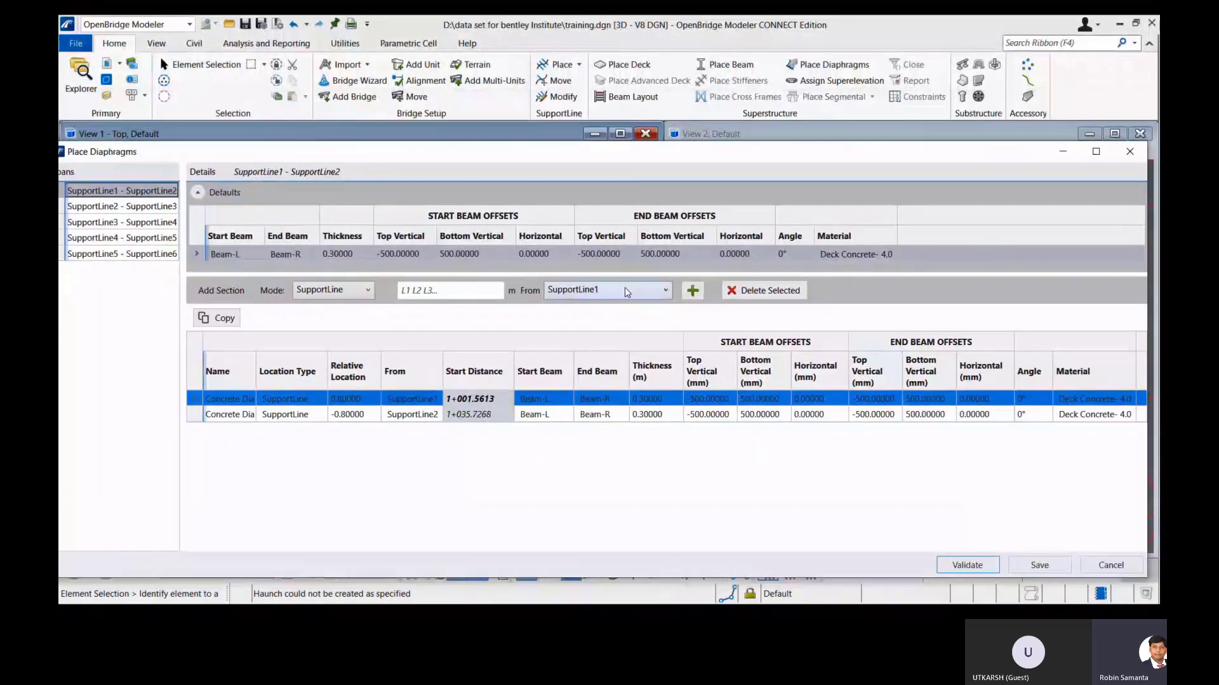
pyautogui.click(139, 213)
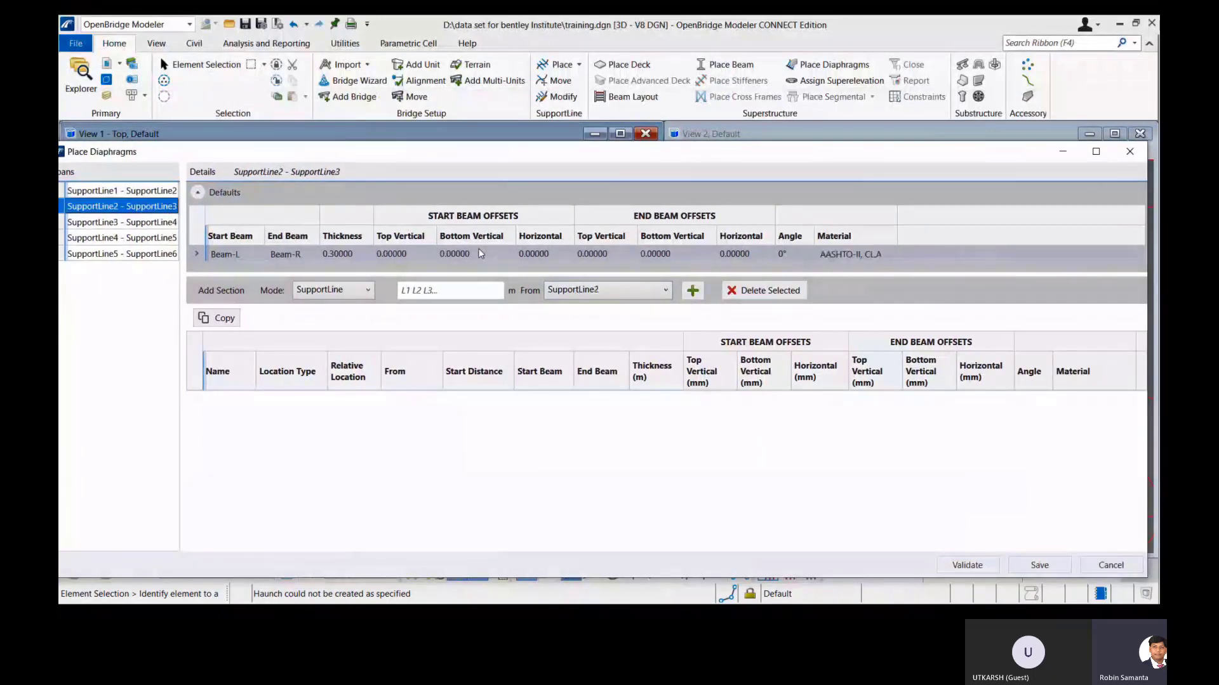
pyautogui.click(398, 255)
pyautogui.click(411, 254)
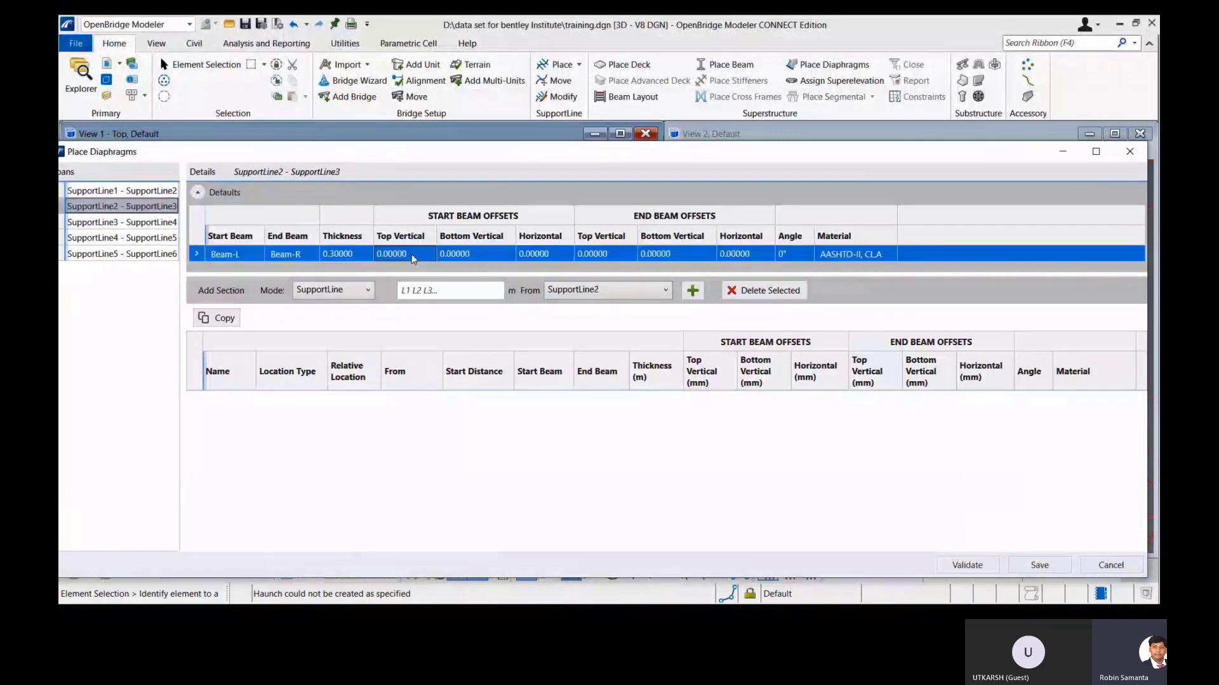
pyautogui.write('-500')
pyautogui.click(461, 252)
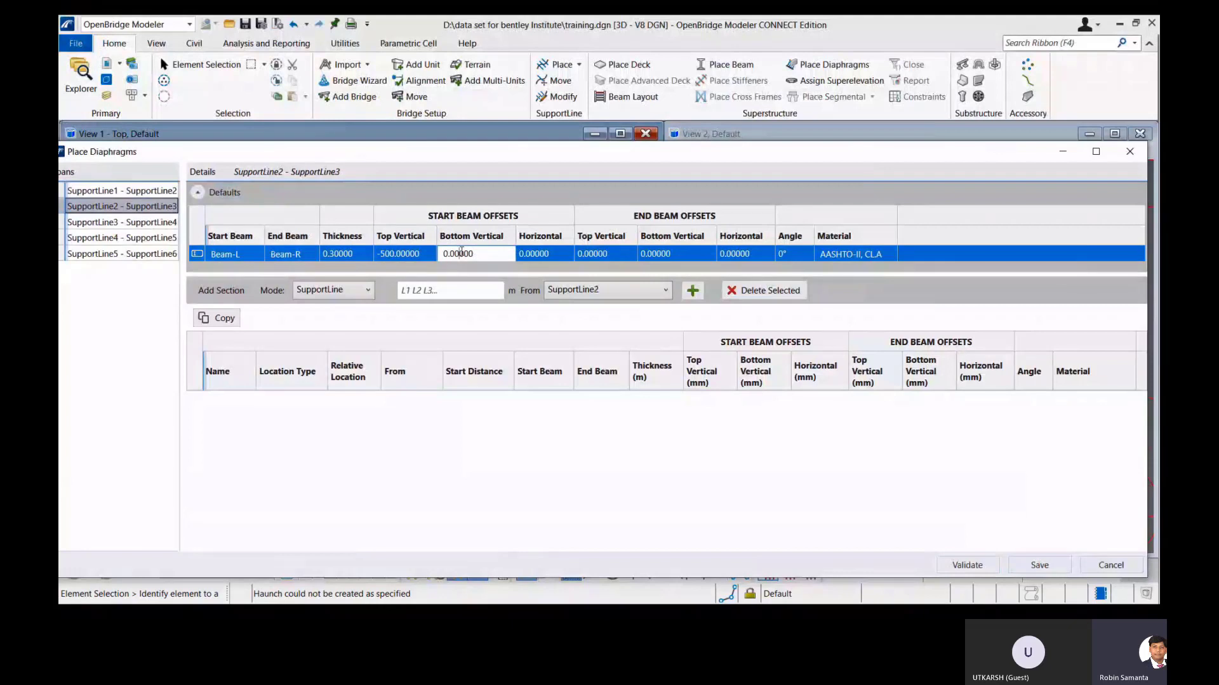
pyautogui.doubleClick(461, 253)
pyautogui.write('500')
# Set the second span's default end beam offsets to -500 mm top vertical and 500 mm bottom vertical.
pyautogui.click(603, 254)
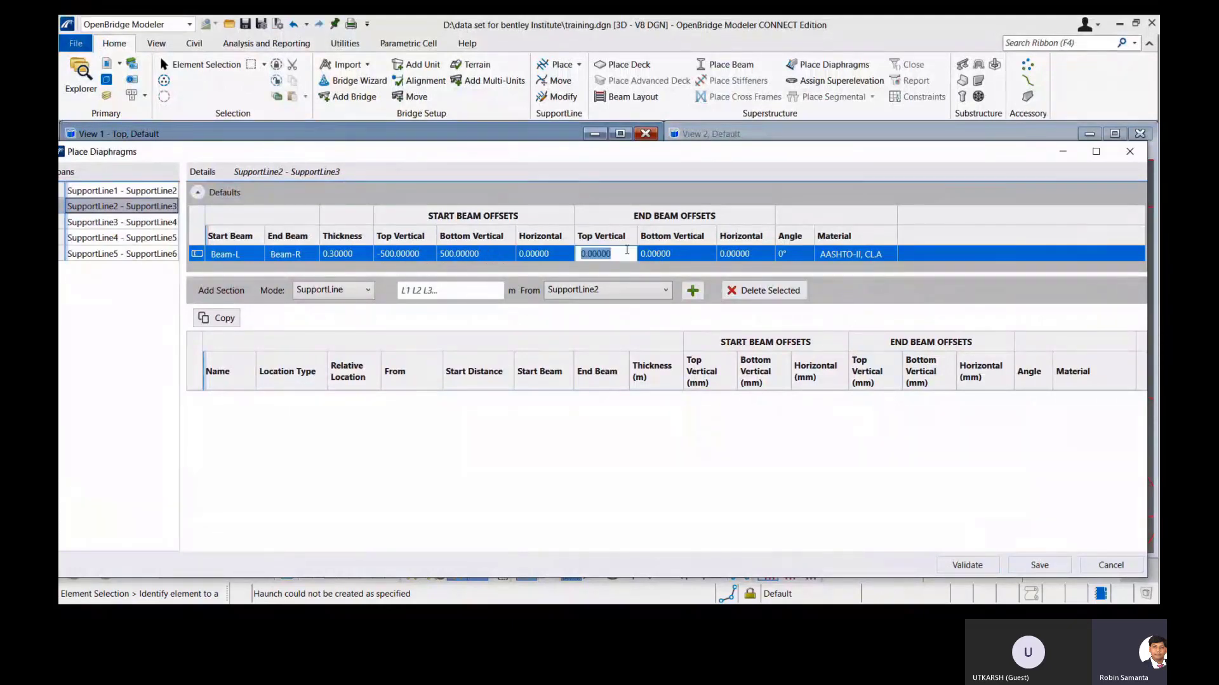
pyautogui.write('-500')
pyautogui.click(676, 254)
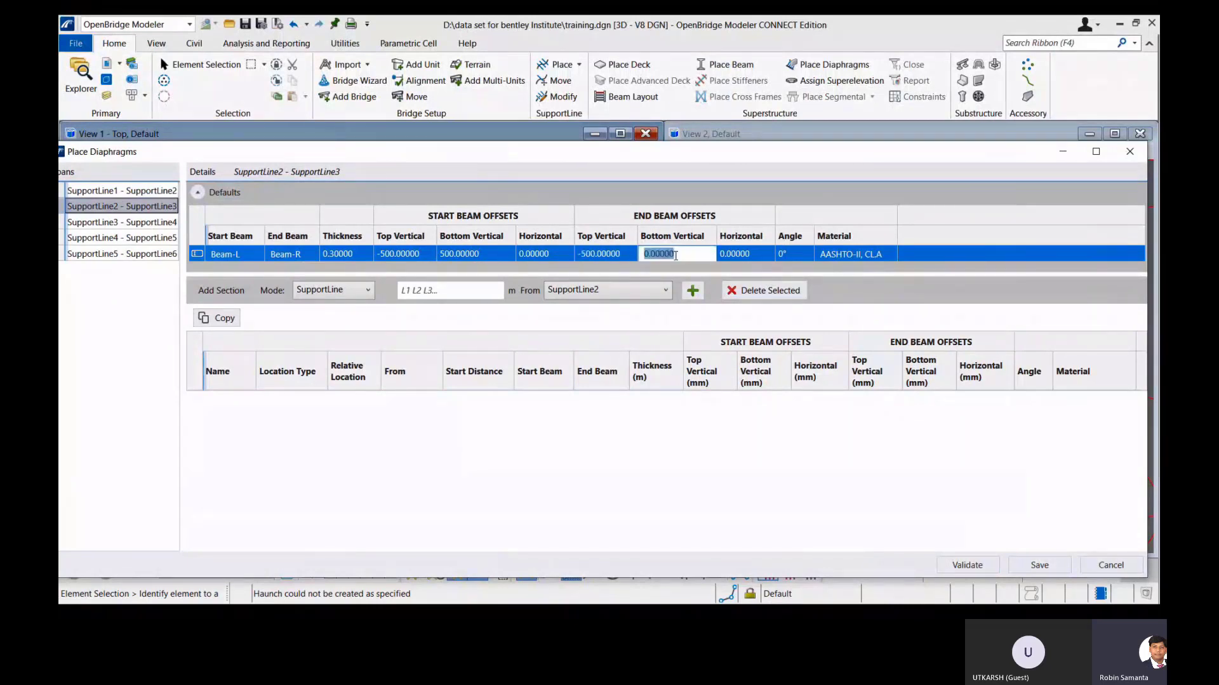
pyautogui.write('500')
# Set the second span's default material to Deck Concrete- 4.0, matching the first span, and add a diaphragm 0.8 m from SupportLine2.
pyautogui.click(445, 290)
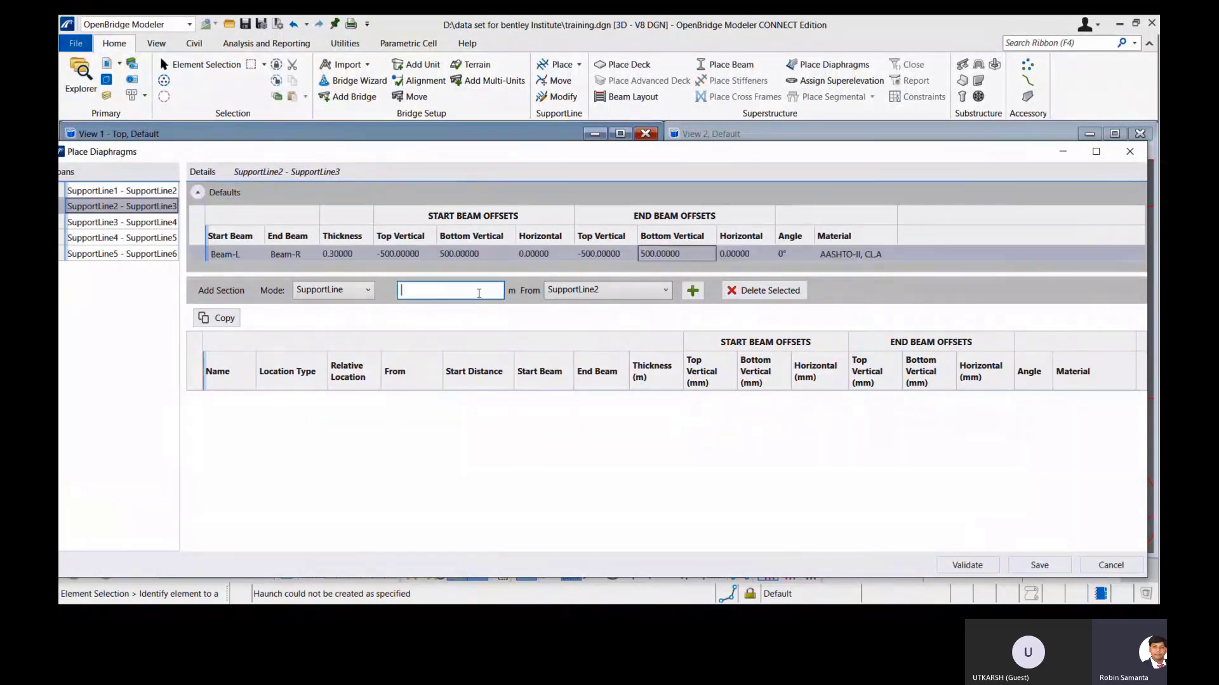
pyautogui.write('0.')
pyautogui.click(146, 190)
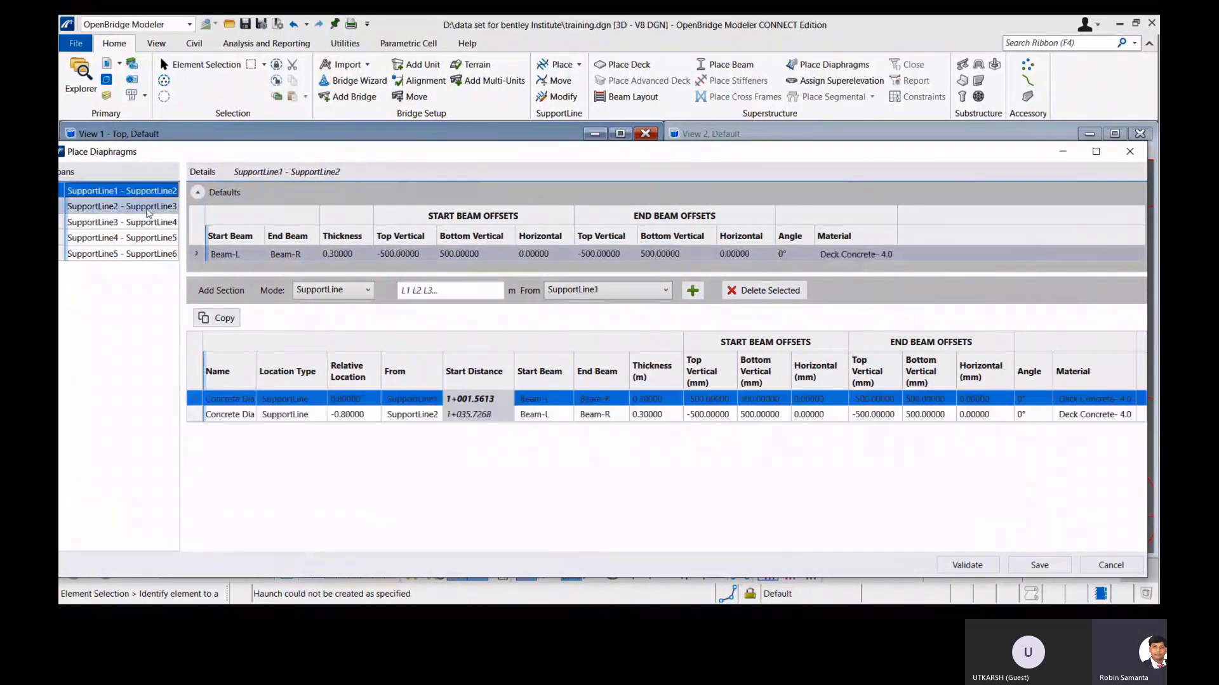
pyautogui.click(147, 210)
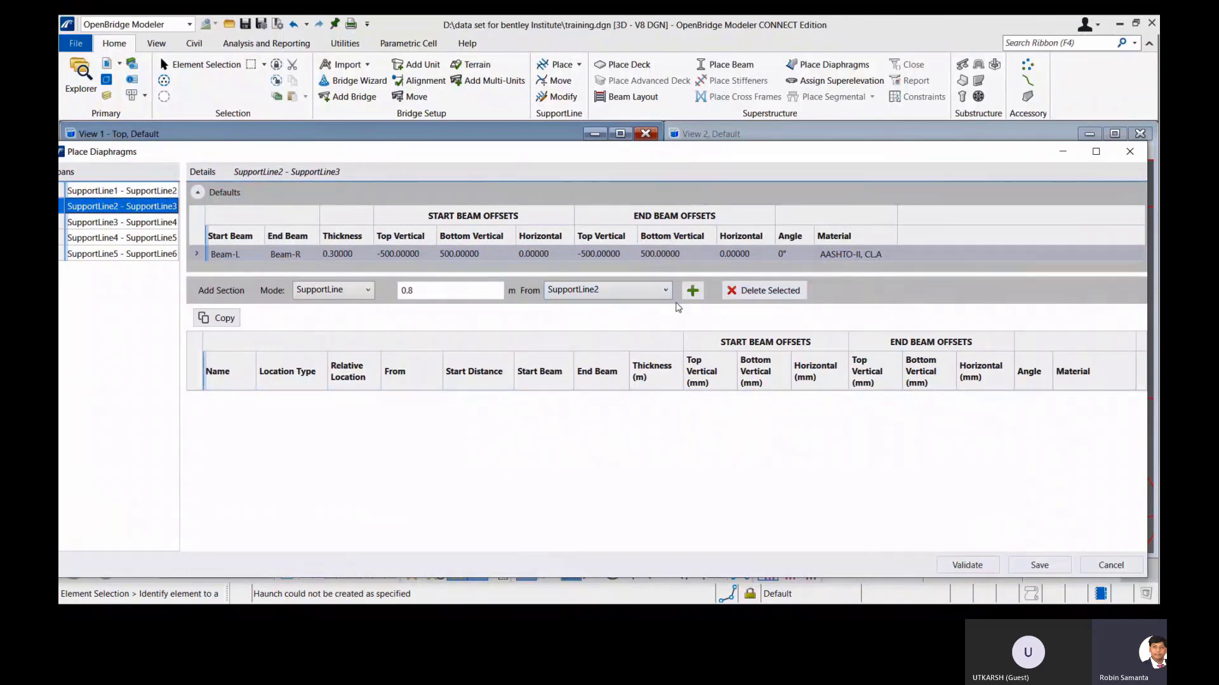
pyautogui.click(888, 252)
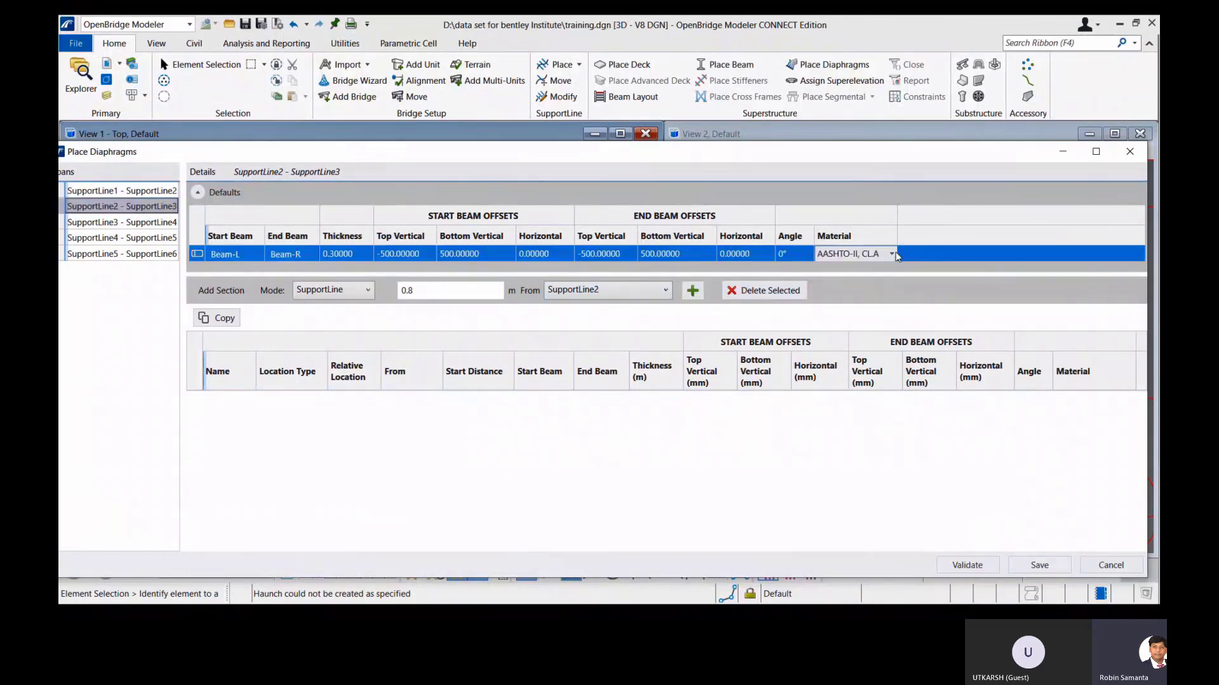
pyautogui.click(892, 254)
pyautogui.scroll(-5, 883, 330)
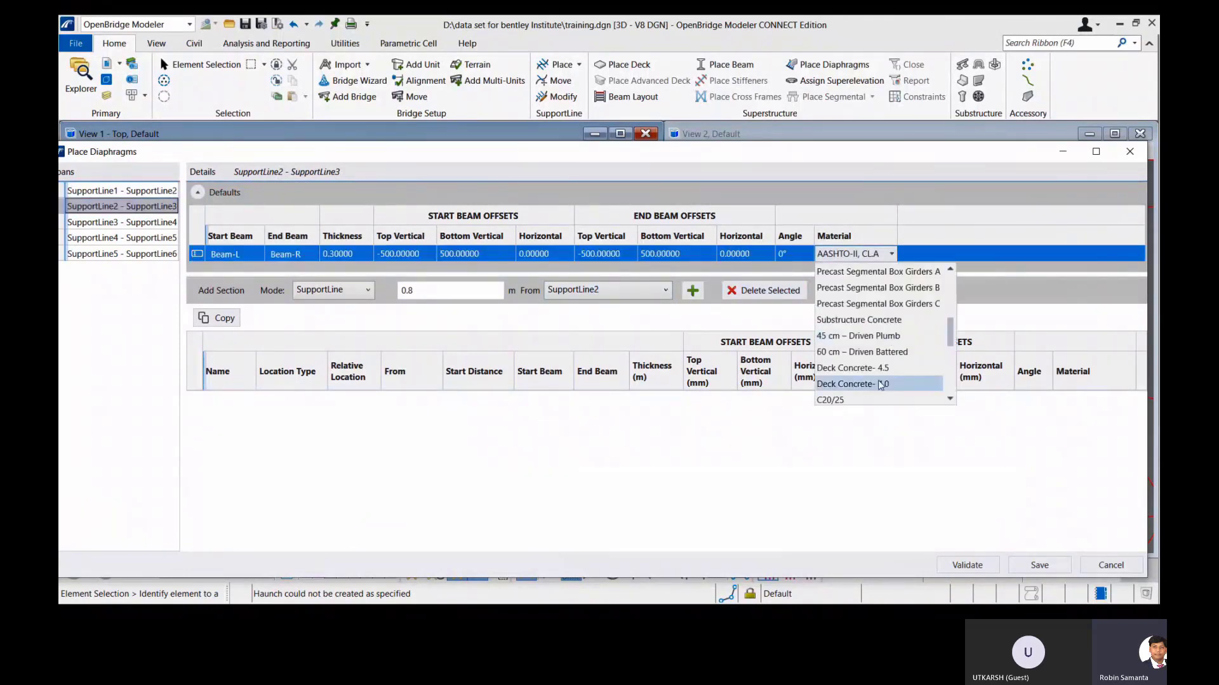
pyautogui.click(851, 383)
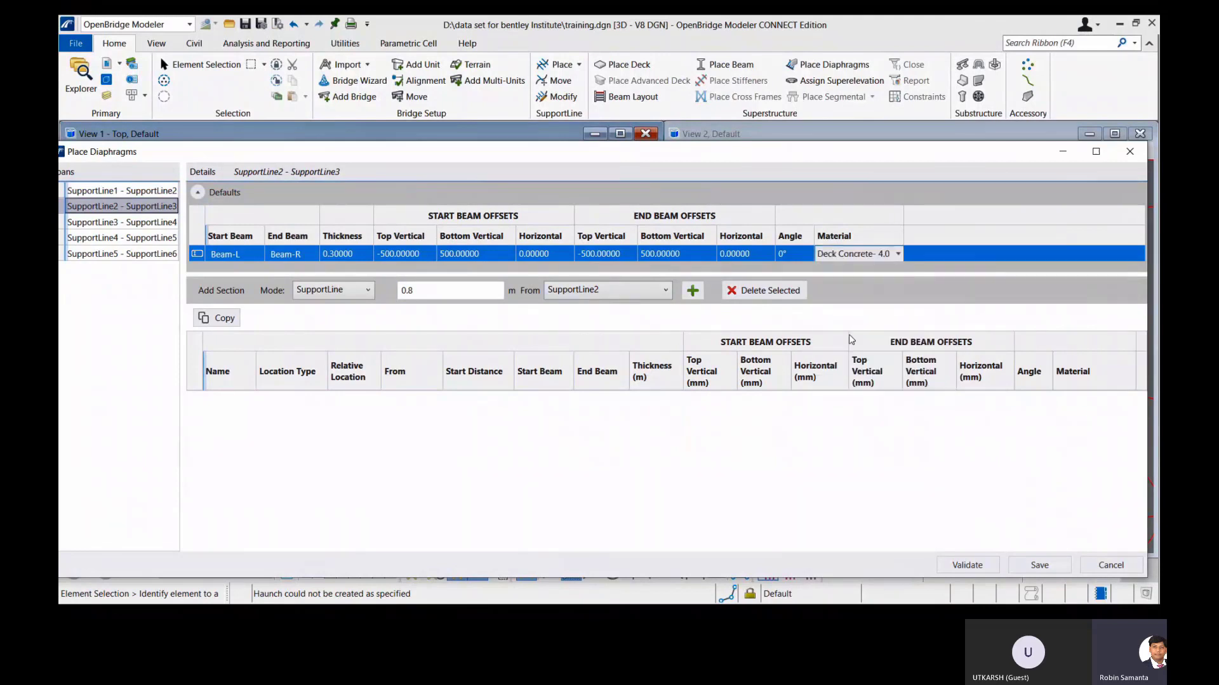
pyautogui.click(693, 291)
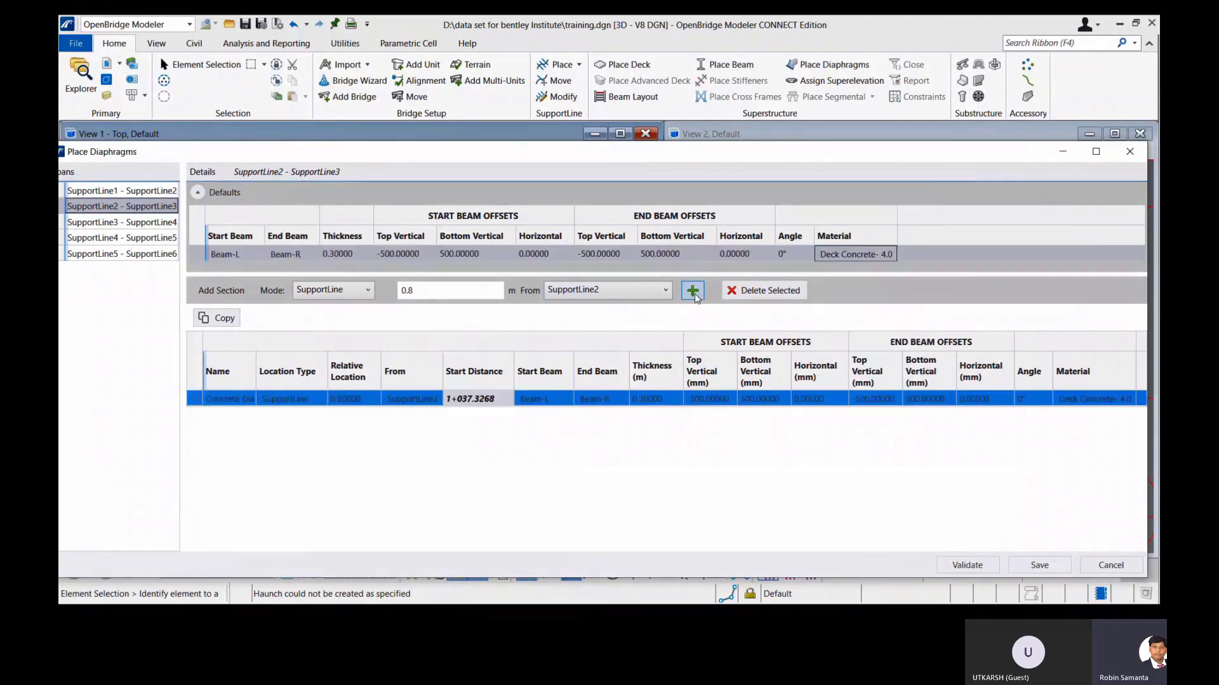
# Set the location for the second span's next diaphragm section to -0.8 m from SupportLine3.
pyautogui.click(654, 297)
pyautogui.click(643, 325)
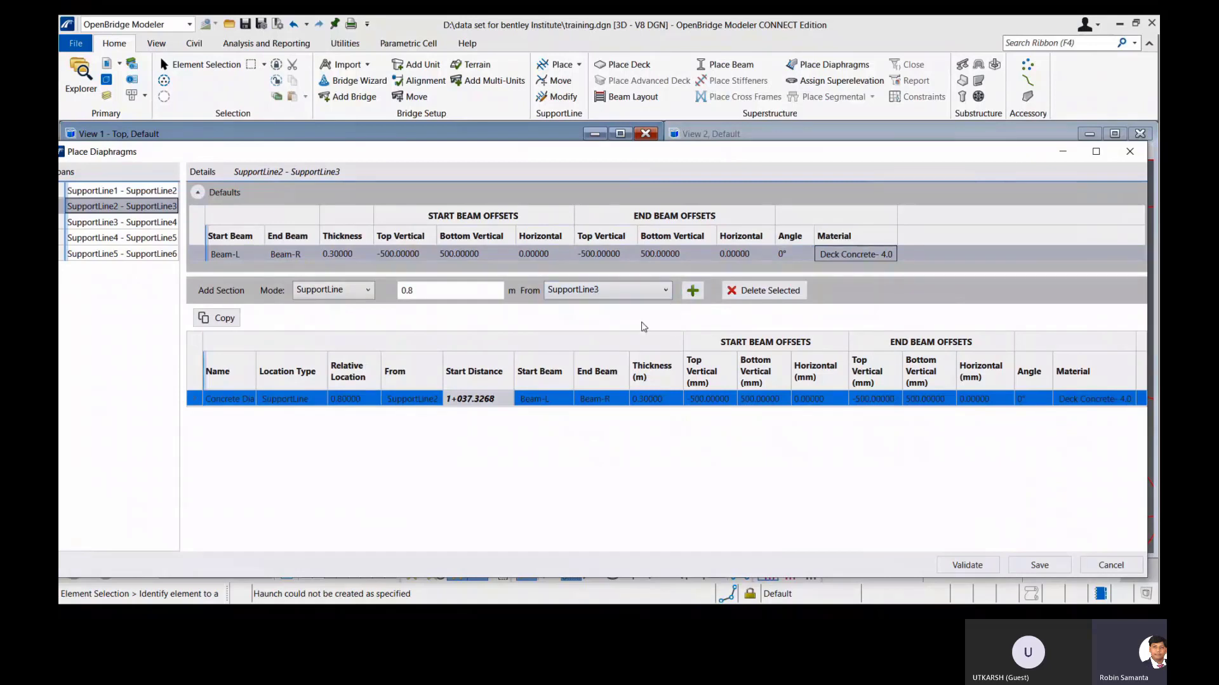
pyautogui.click(402, 290)
pyautogui.write('-')
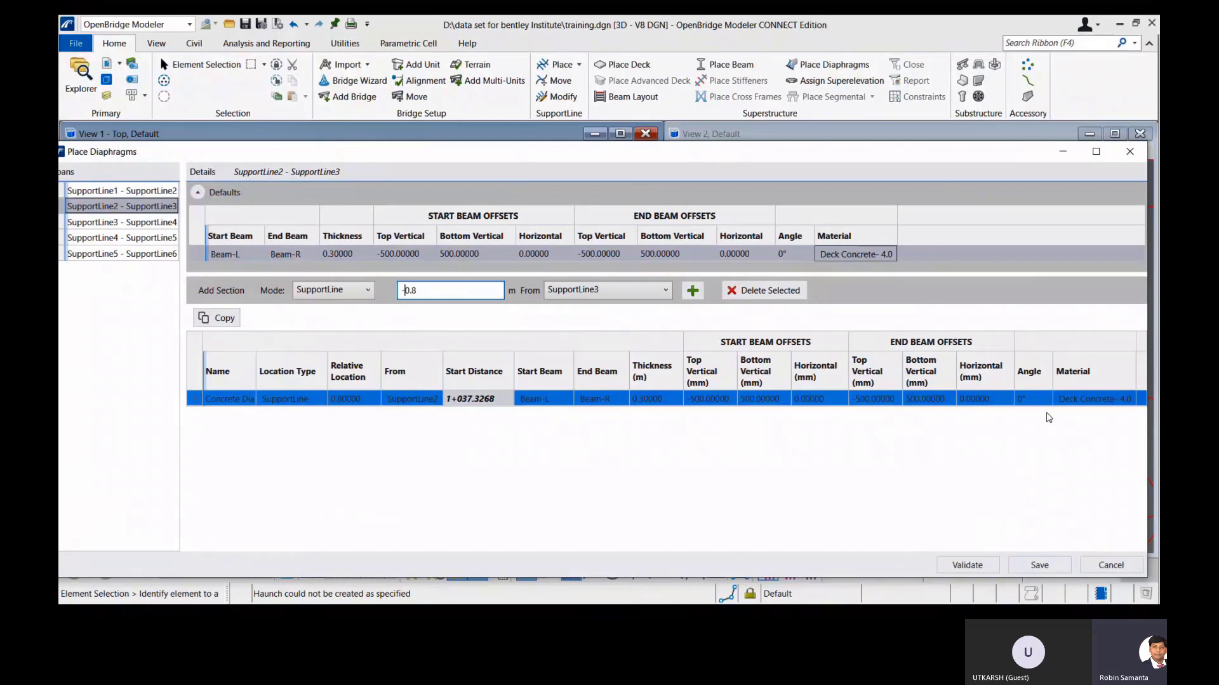
# Try a 6° angle on the diaphragm near SupportLine2 and set it back to 0°.
pyautogui.click(1028, 399)
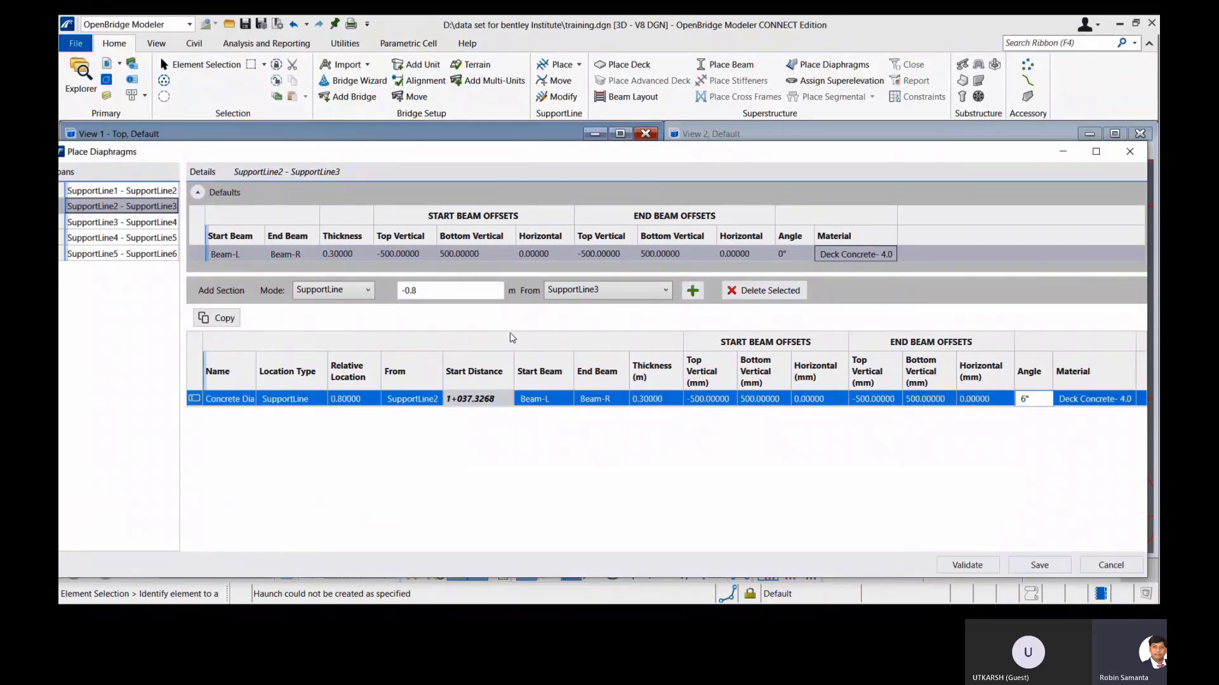
pyautogui.click(488, 294)
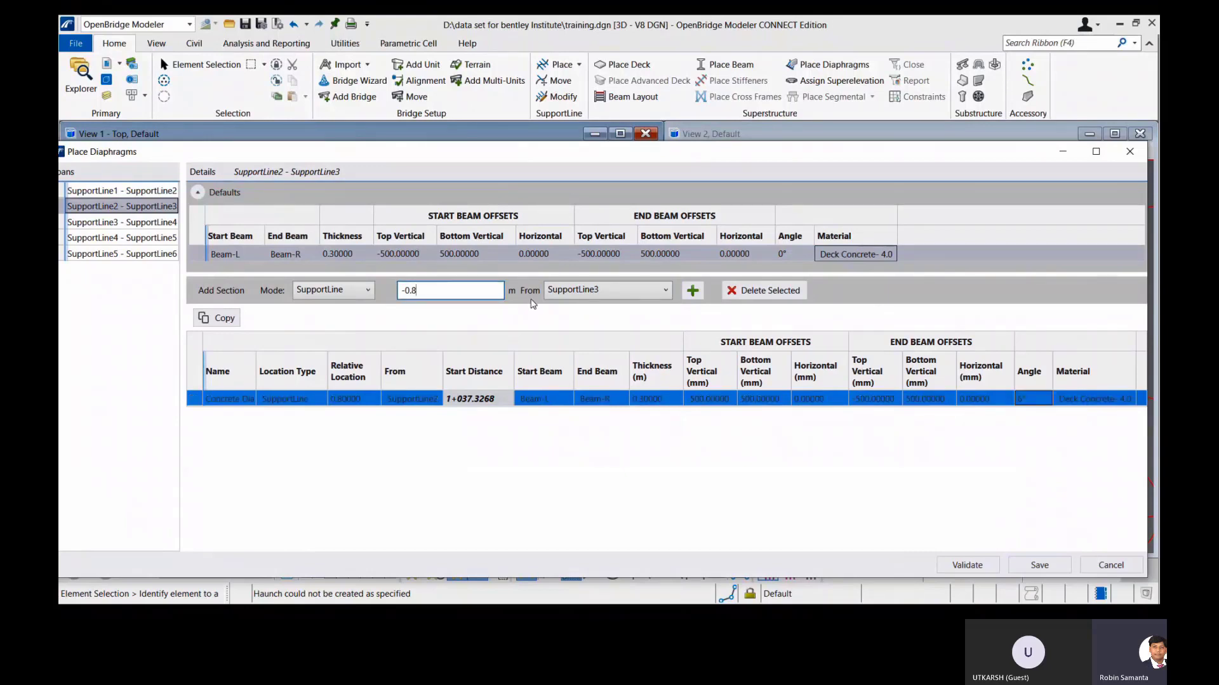
pyautogui.doubleClick(1021, 404)
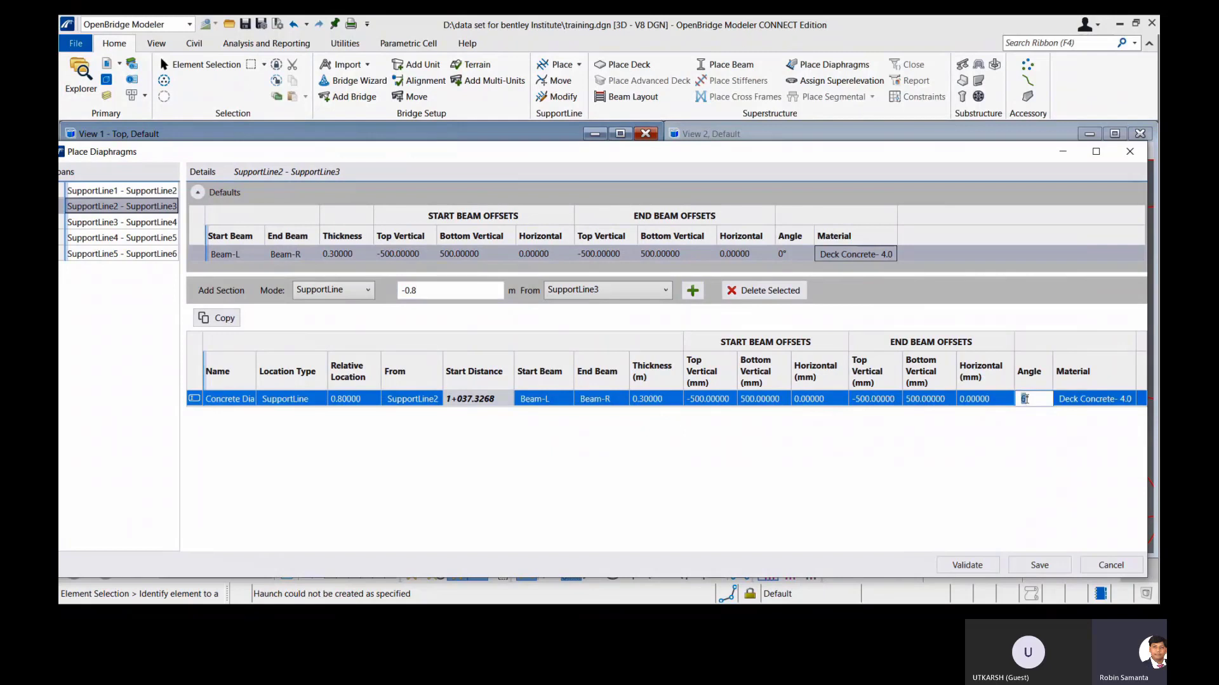
pyautogui.write('0')
# Add the diaphragm at -0.8 m with SupportLine3 as its reference, and open its angle for editing.
pyautogui.click(644, 294)
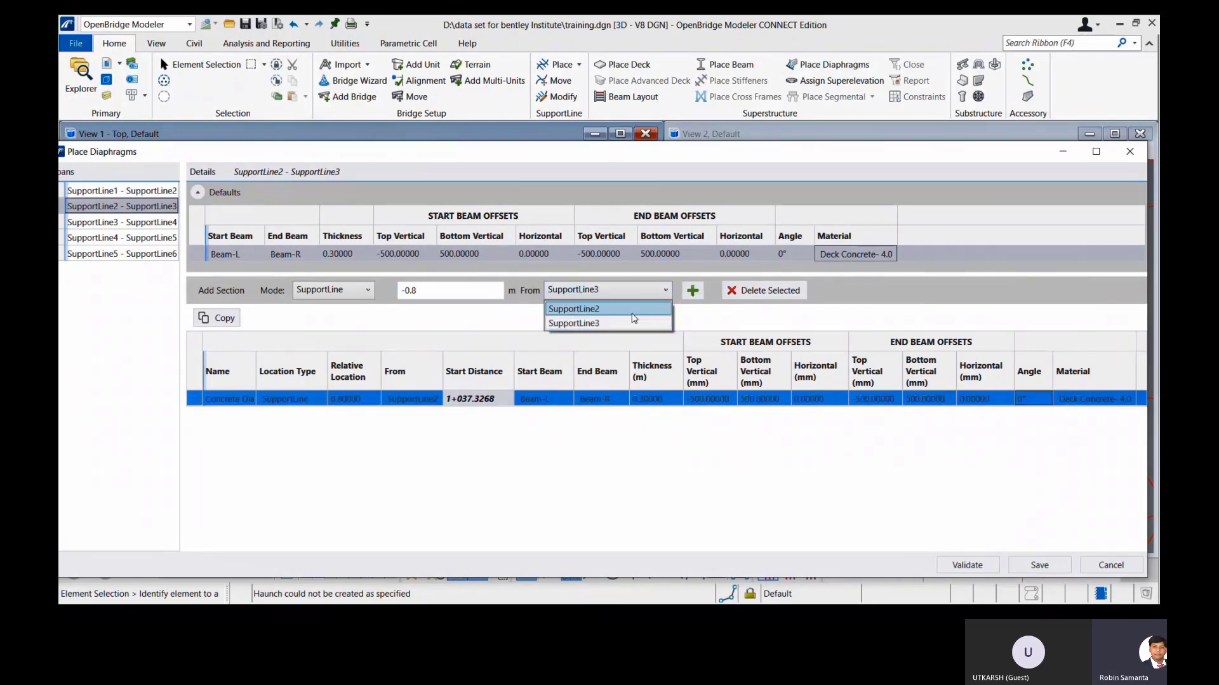
pyautogui.click(633, 323)
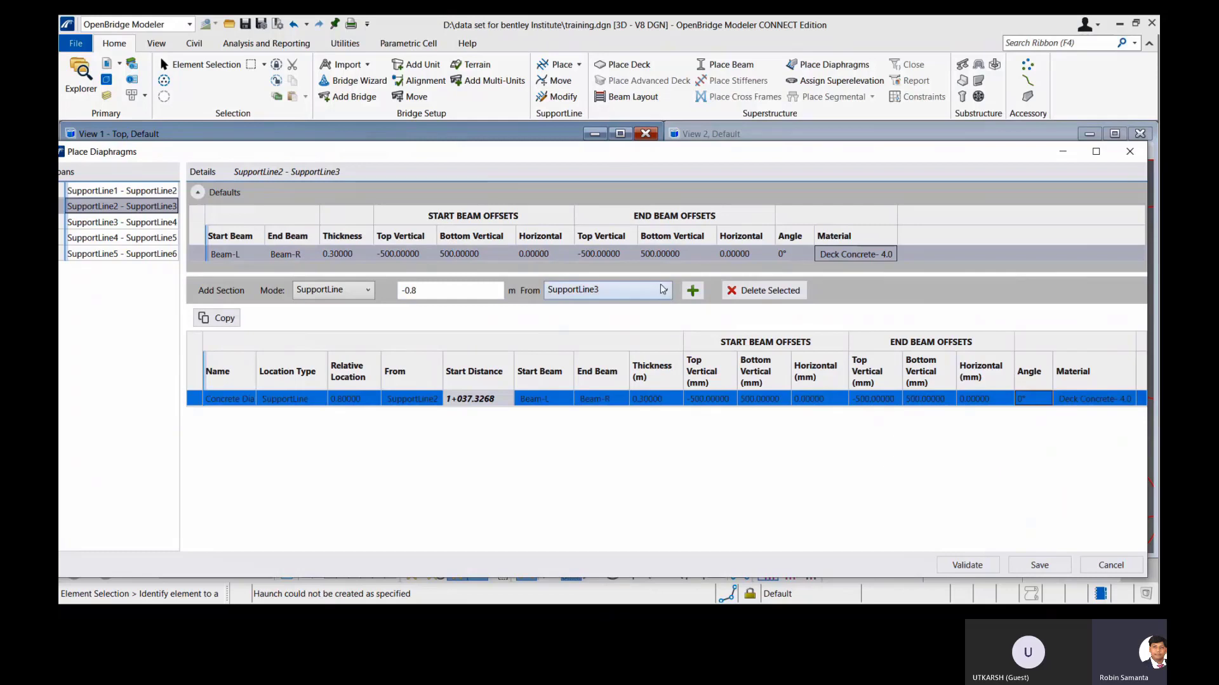
pyautogui.click(695, 297)
pyautogui.click(1022, 415)
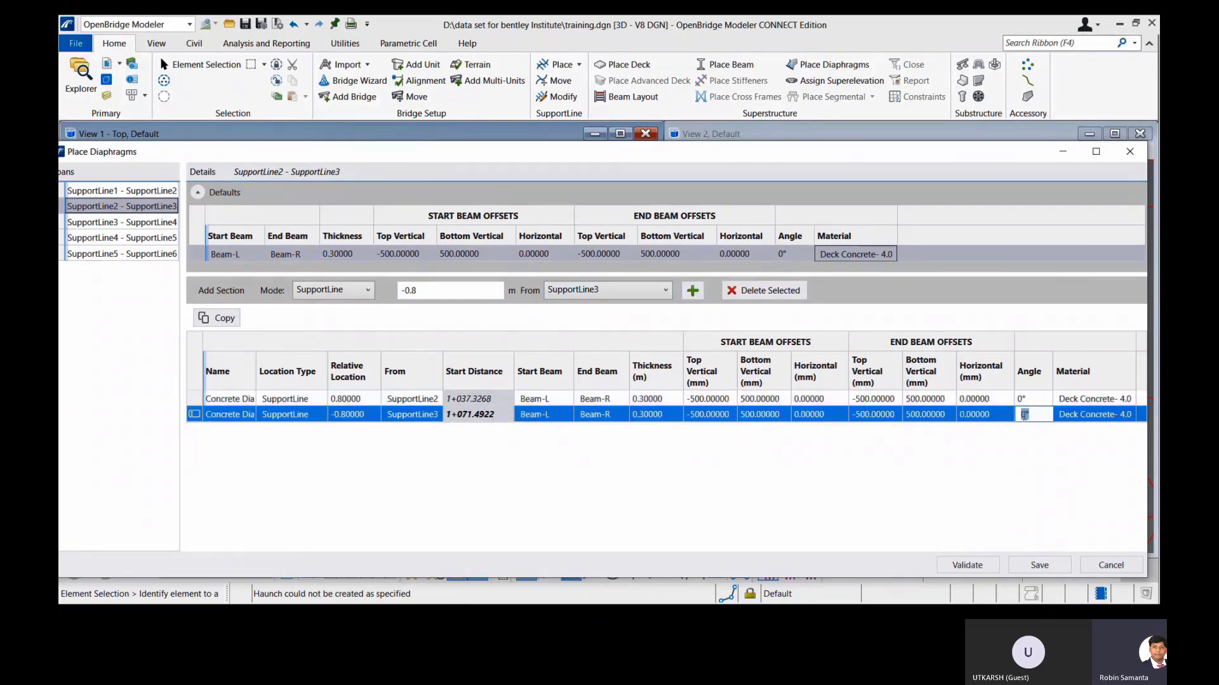
# Set the angle of the diaphragm near SupportLine3 in the SupportLine2–SupportLine3 span to 6°, validate it and inspect the diaphragms in plan.
pyautogui.click(1023, 415)
pyautogui.click(969, 565)
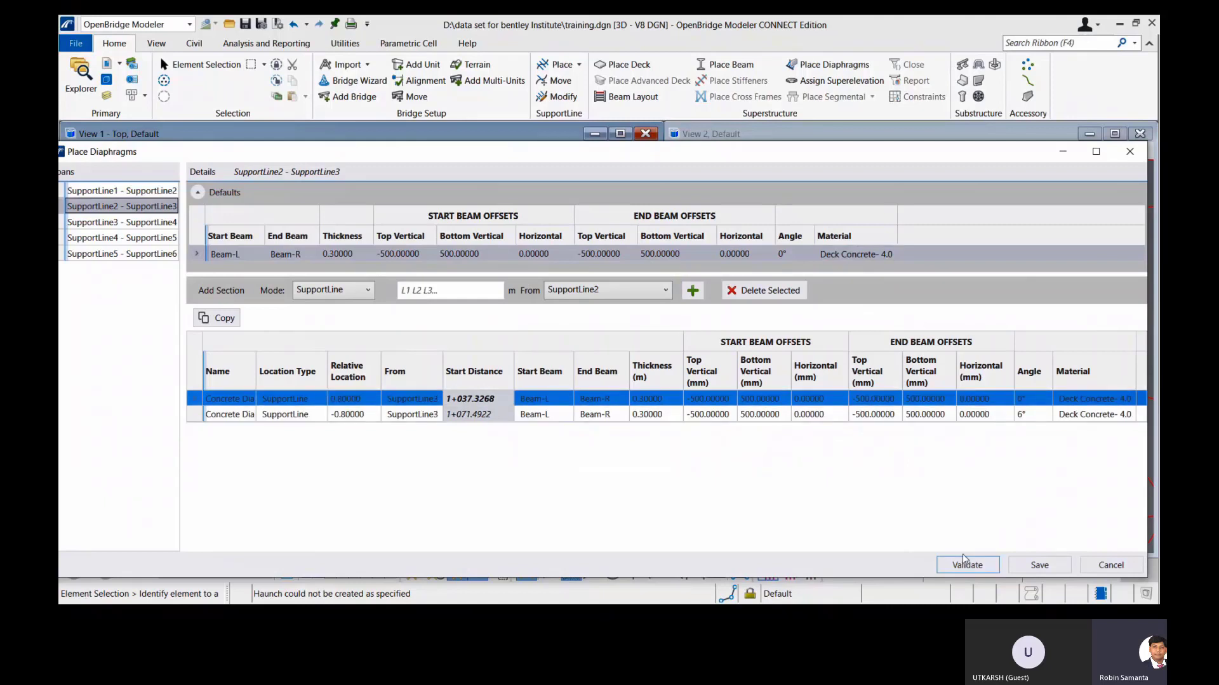
pyautogui.click(1064, 152)
pyautogui.scroll(-2, 420, 334)
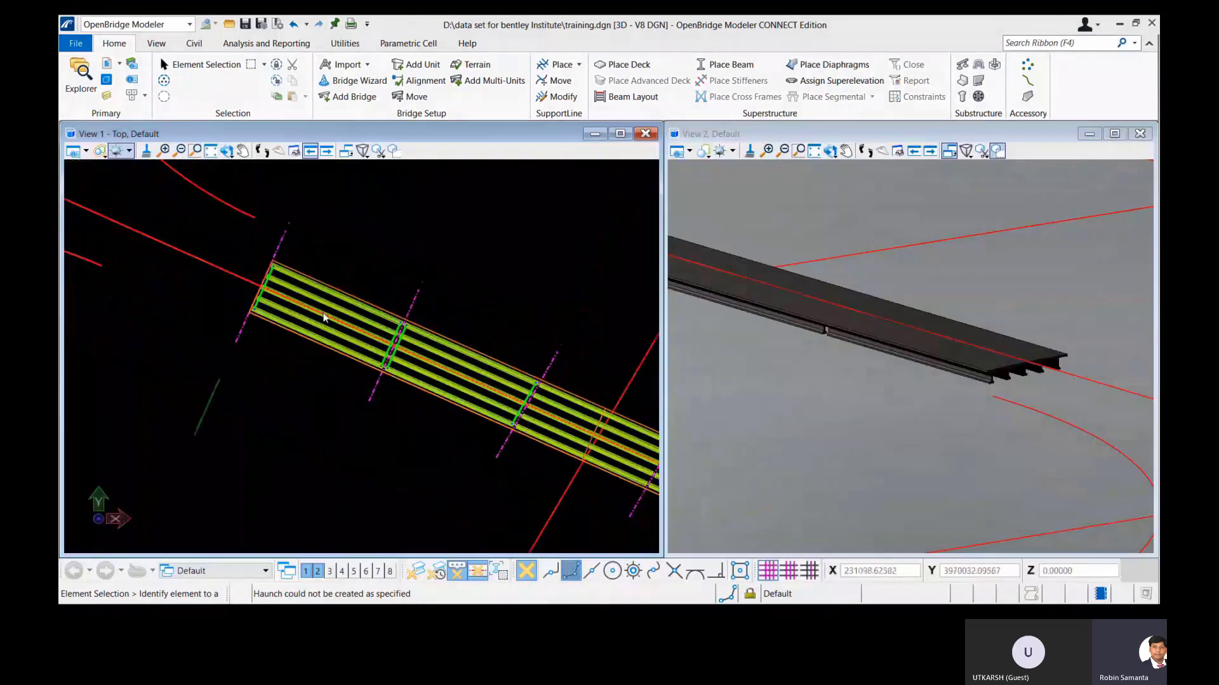
pyautogui.scroll(2, 502, 382)
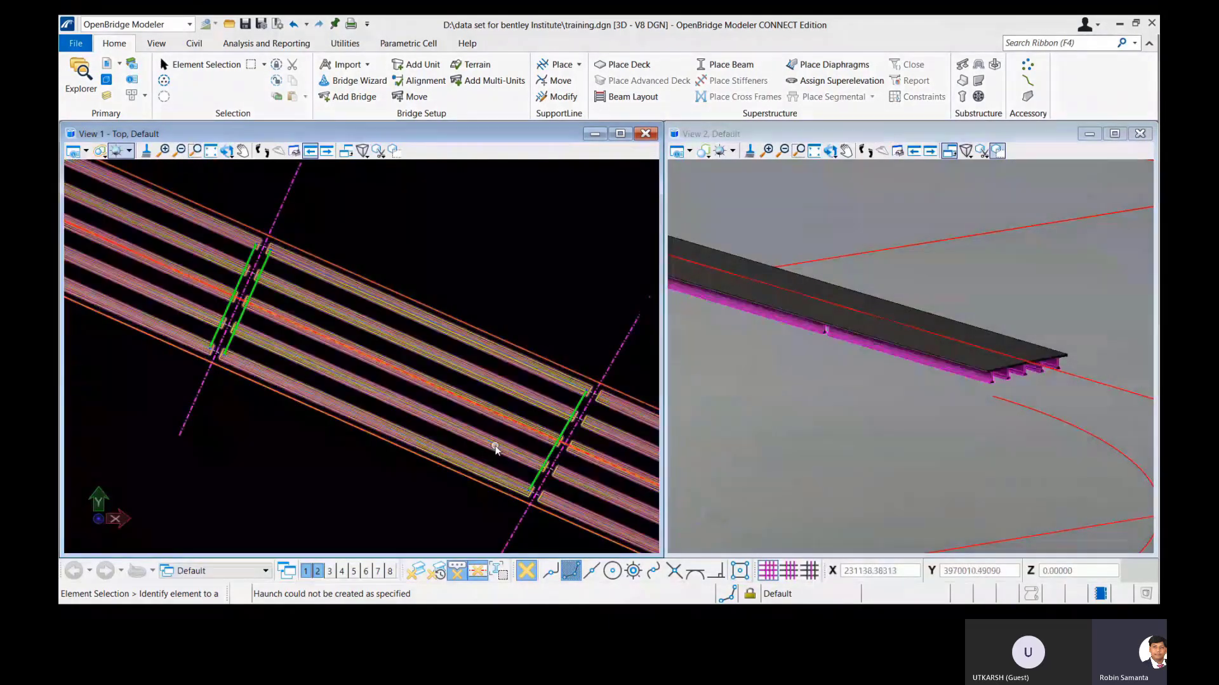
pyautogui.scroll(-1, 467, 411)
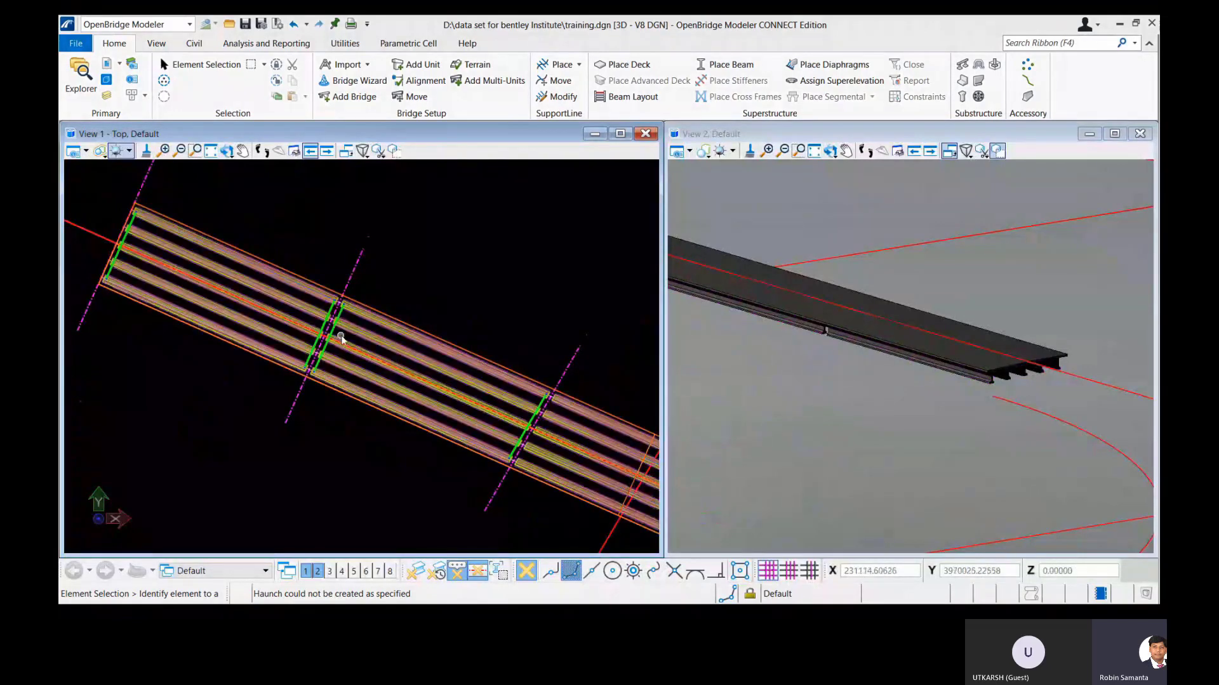
pyautogui.scroll(-1, 342, 333)
pyautogui.scroll(-1, 233, 232)
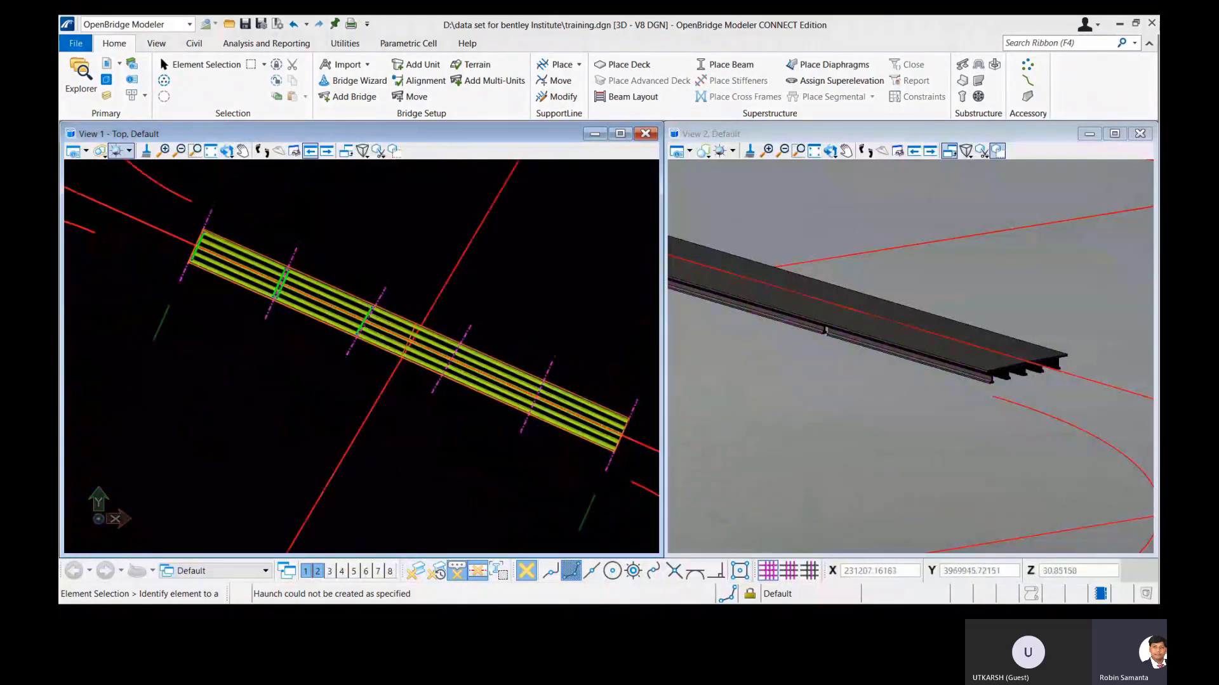
# For the SupportLine3–SupportLine4 span, set the default start beam offsets to -500 mm top vertical and 500 mm bottom vertical.
pyautogui.moveTo(846, 587)
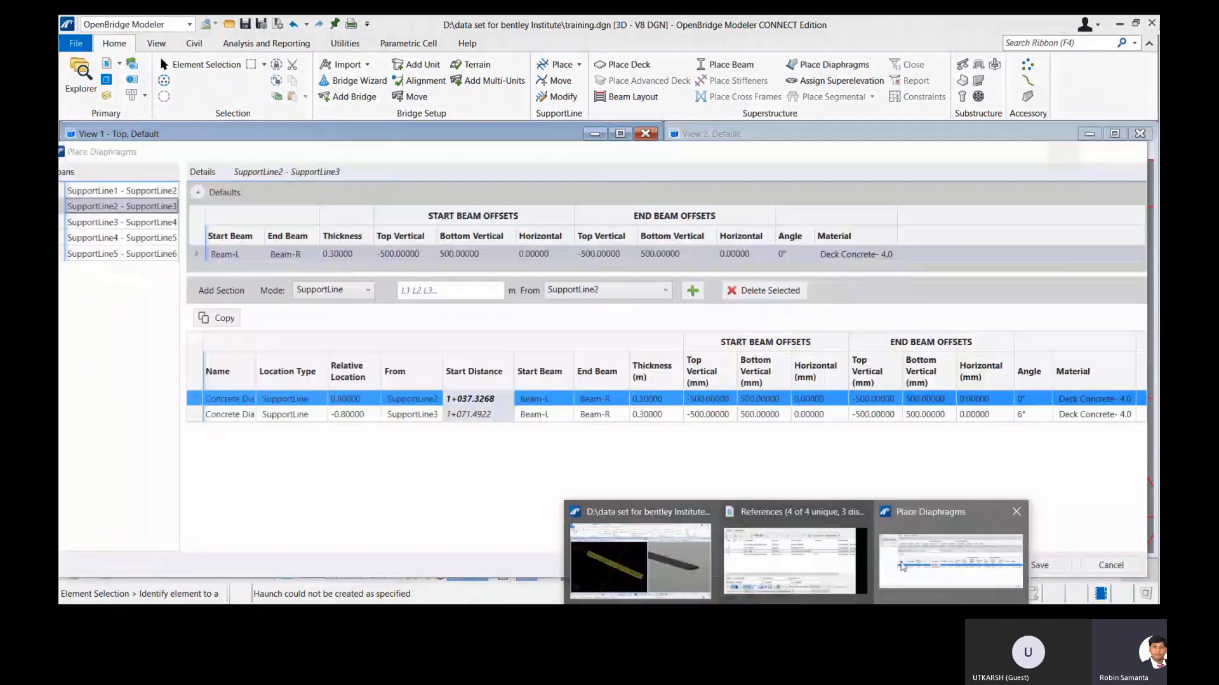
pyautogui.click(950, 561)
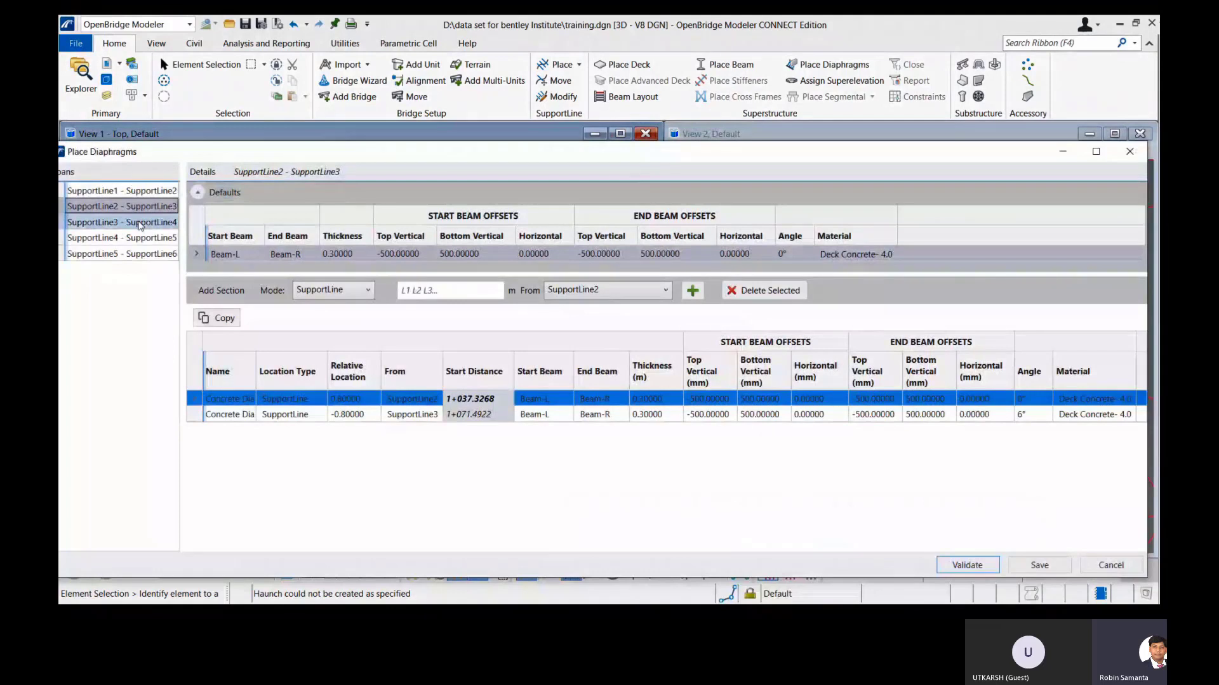
pyautogui.click(140, 223)
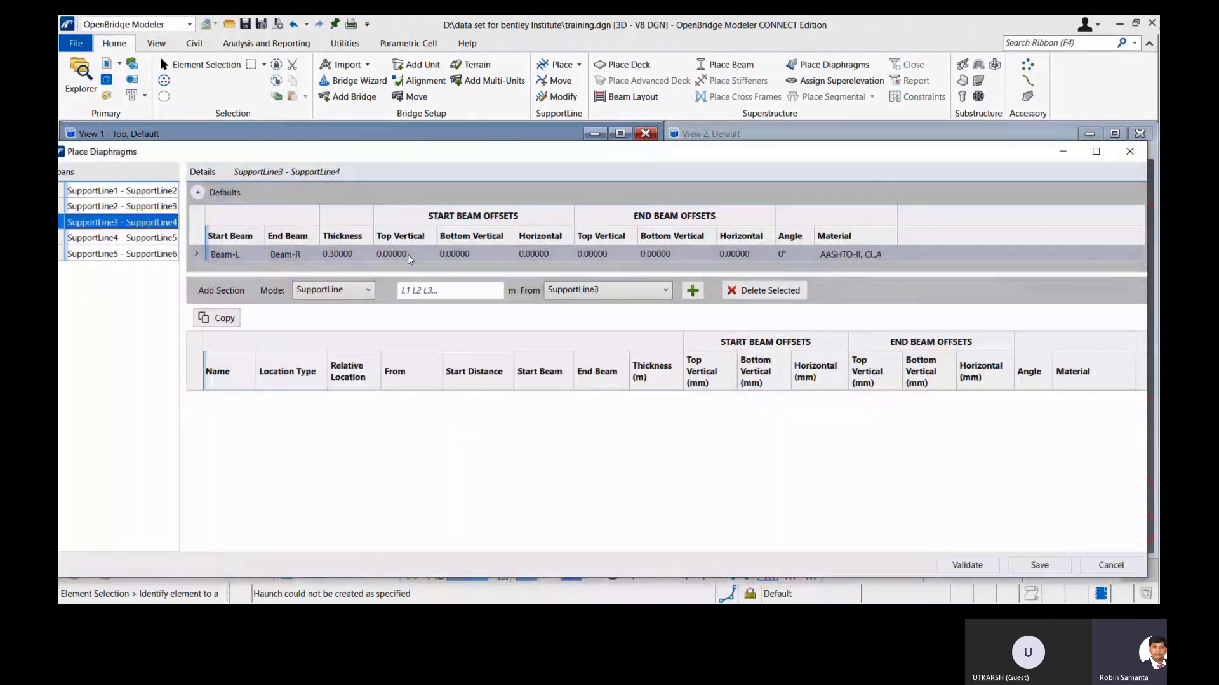
pyautogui.click(391, 257)
pyautogui.click(391, 257)
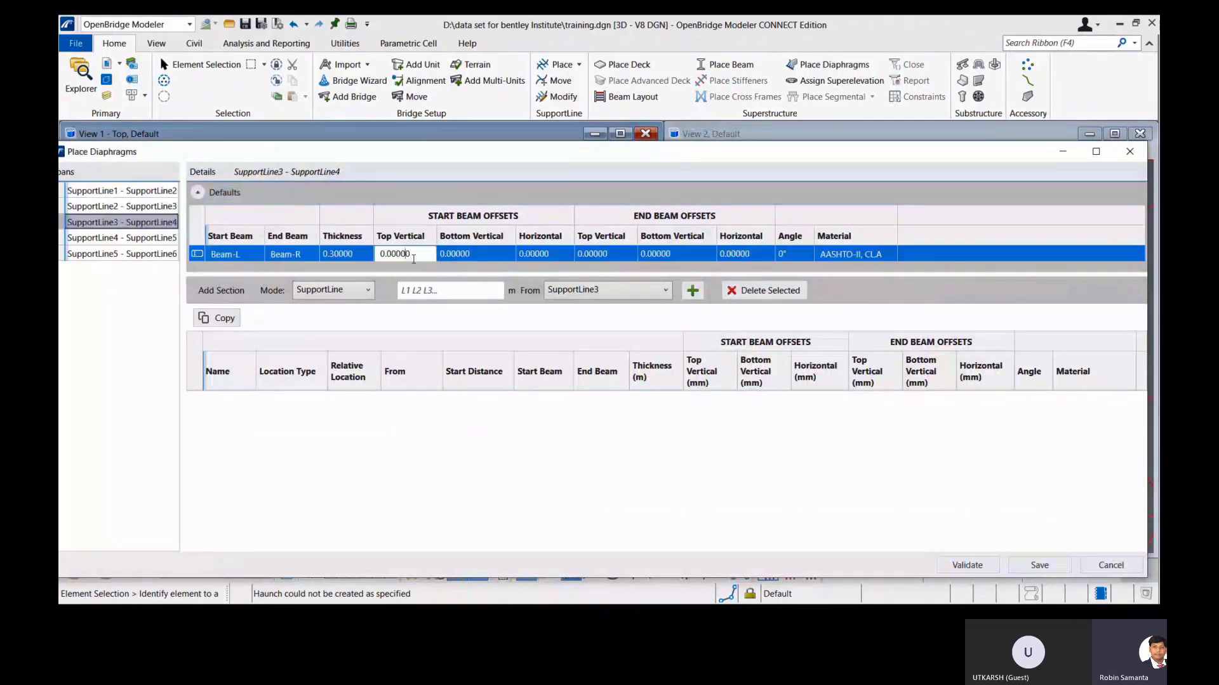
pyautogui.write('-500')
pyautogui.click(478, 252)
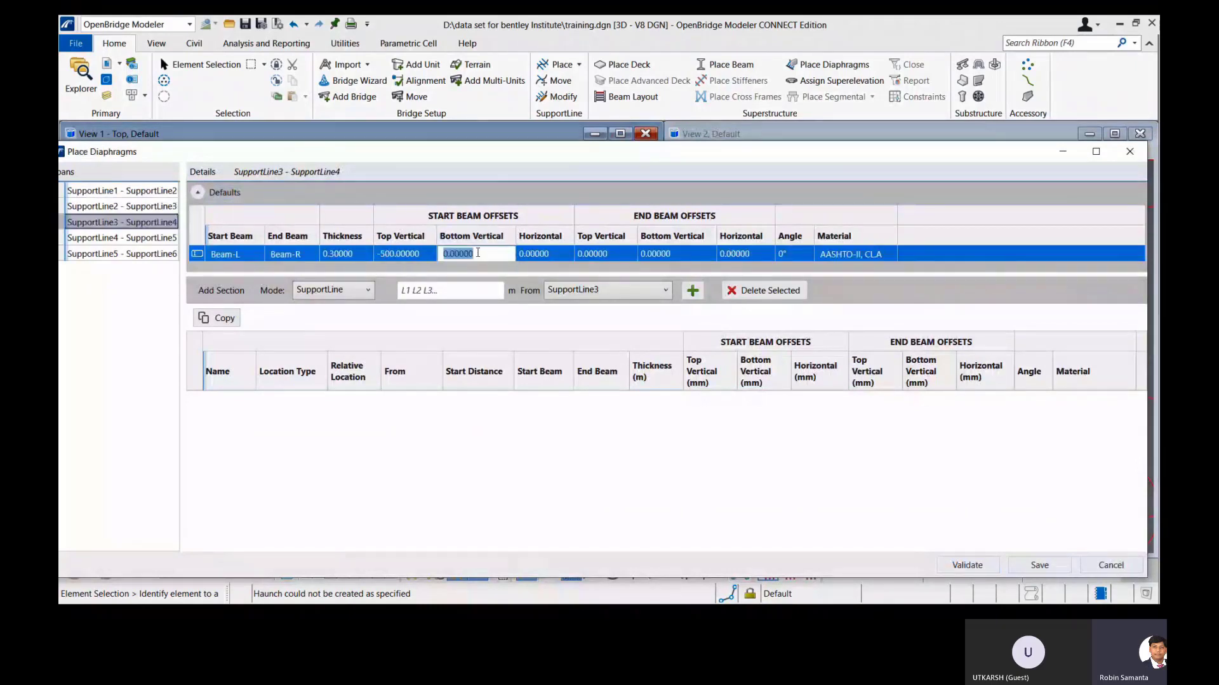
pyautogui.write('500')
# Set the span's default end beam offsets to -500 mm top vertical and 500 mm bottom vertical.
pyautogui.click(608, 254)
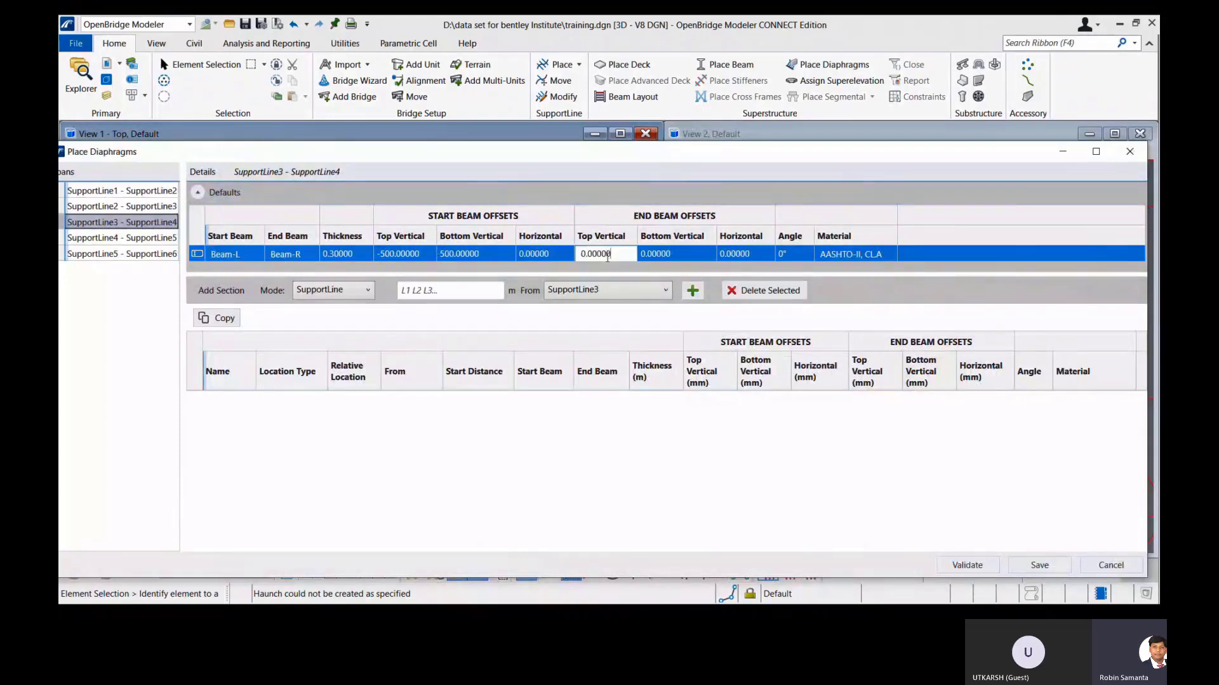
pyautogui.doubleClick(607, 254)
pyautogui.write('-500')
pyautogui.doubleClick(681, 255)
pyautogui.write('500')
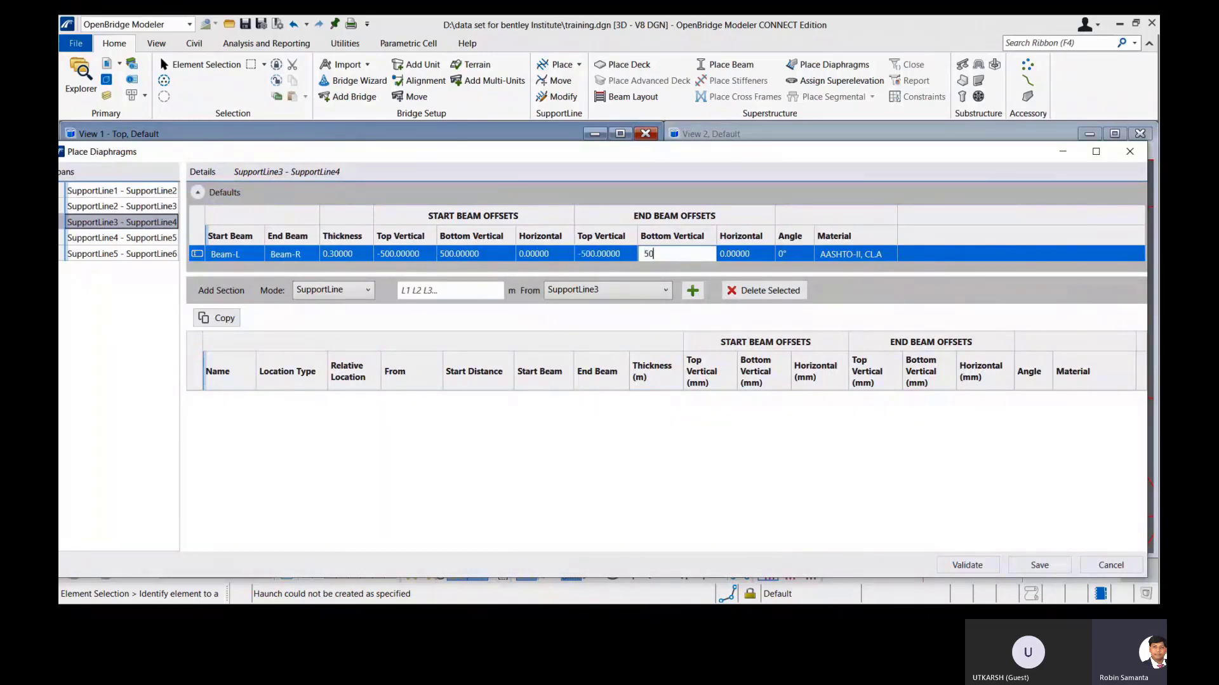
# Set the default diaphragm angle to 6° and the material to Deck Concrete- 4.0 for the SupportLine3–SupportLine4 span.
pyautogui.doubleClick(785, 255)
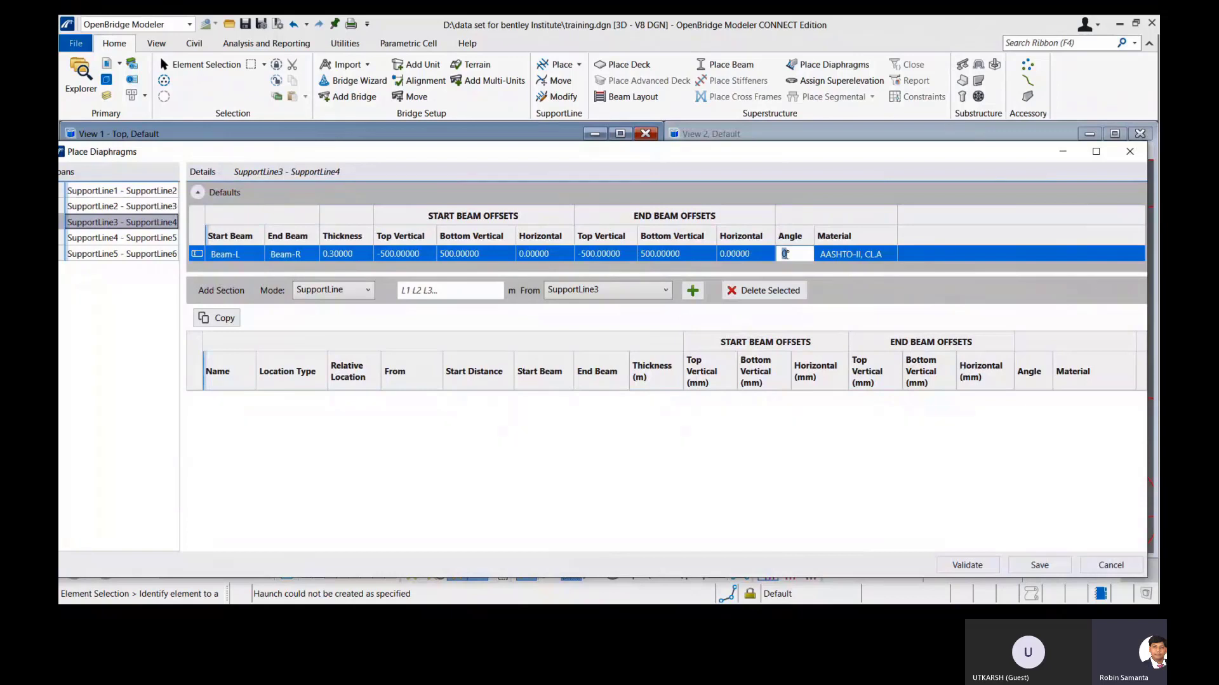
pyautogui.write('6')
pyautogui.click(875, 257)
pyautogui.click(891, 255)
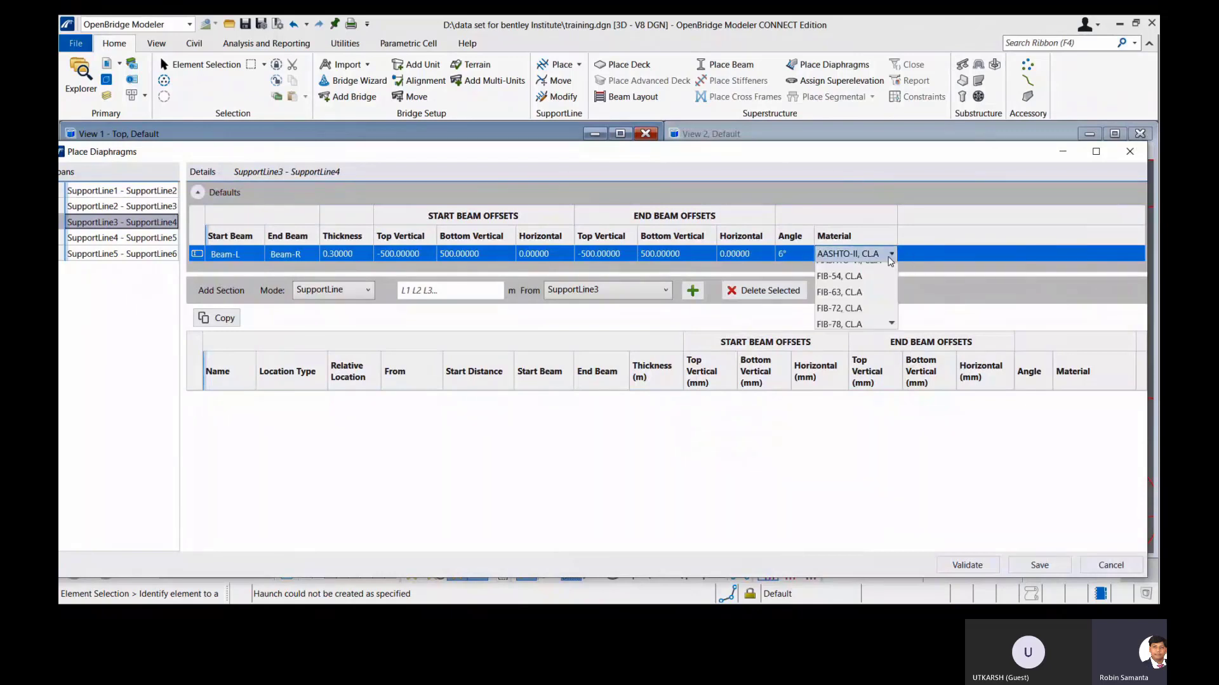
pyautogui.scroll(-5, 879, 322)
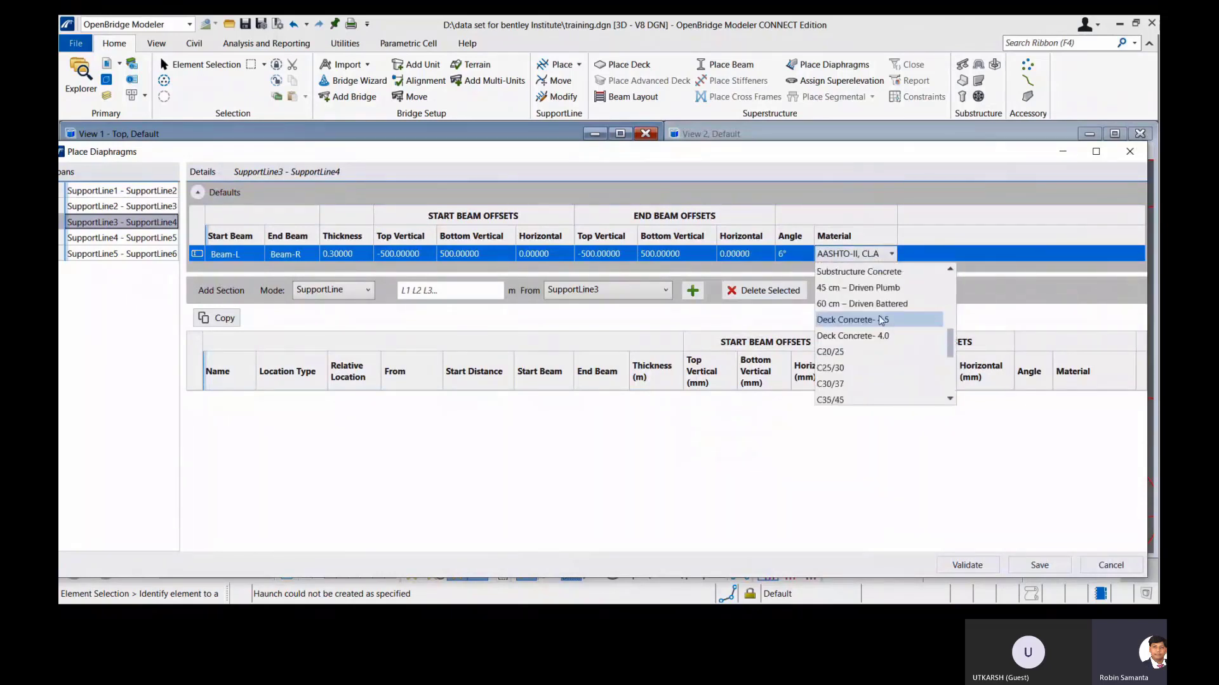
pyautogui.click(882, 336)
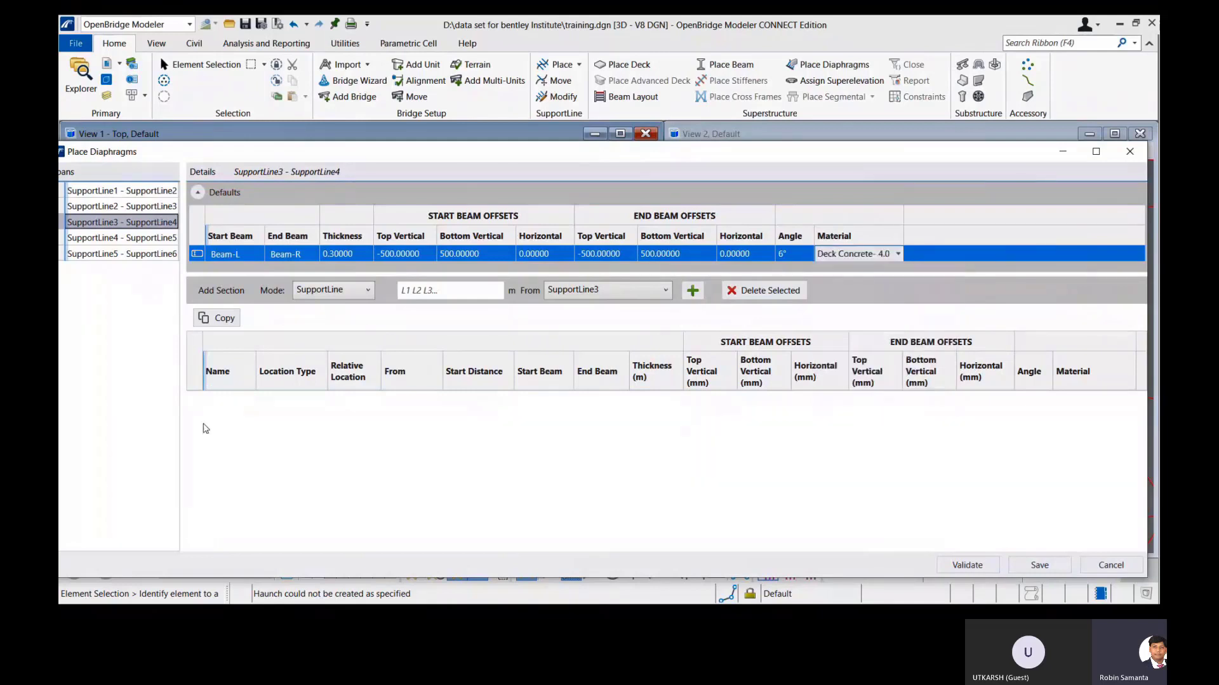
# Add one diaphragm 0.8 m from SupportLine3 and another at -0.8 m from SupportLine4.
pyautogui.click(444, 290)
pyautogui.write('0.8')
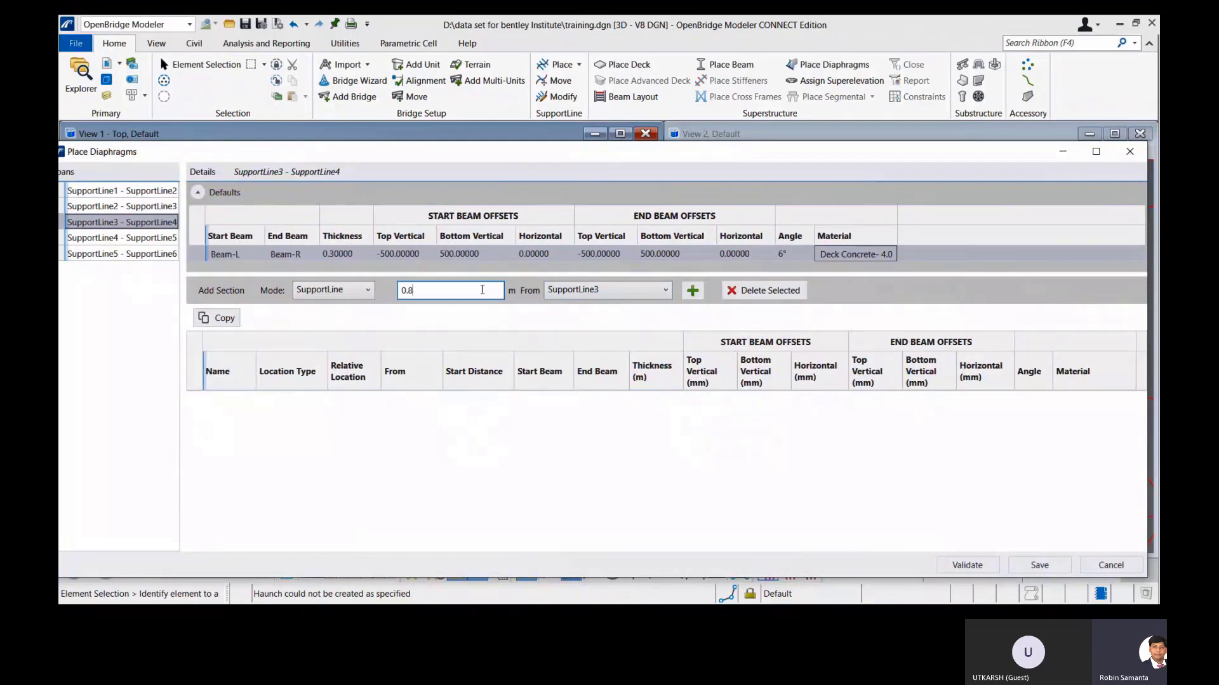
pyautogui.click(693, 291)
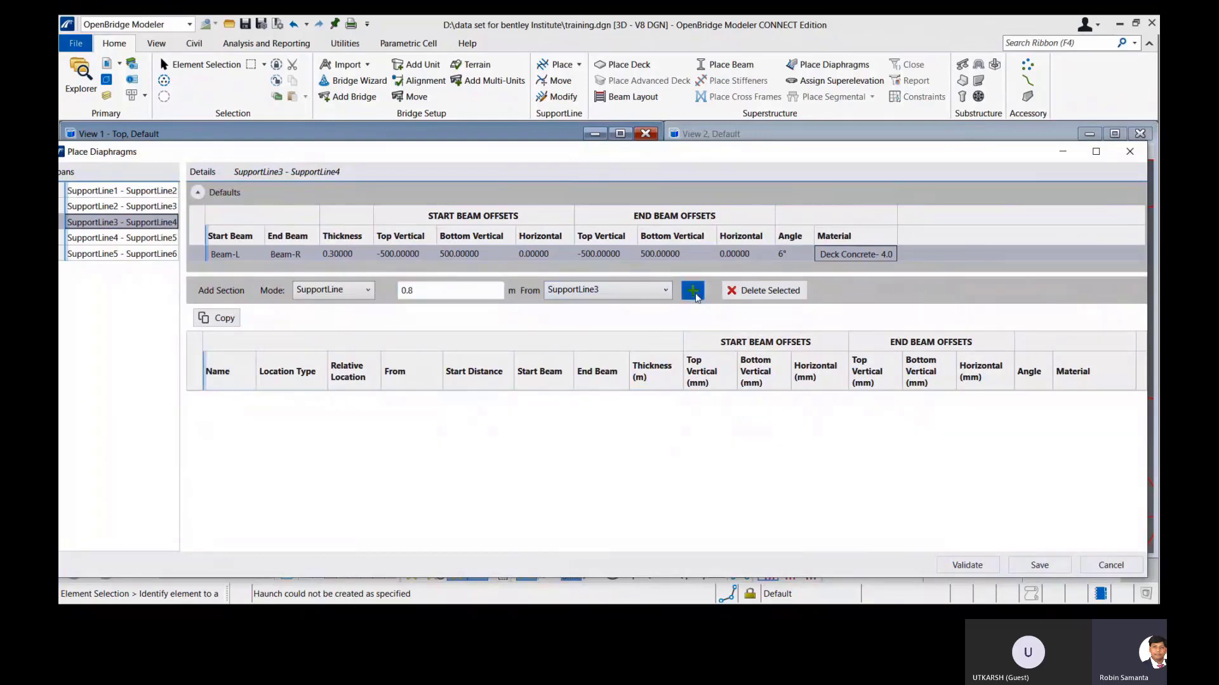
pyautogui.click(404, 290)
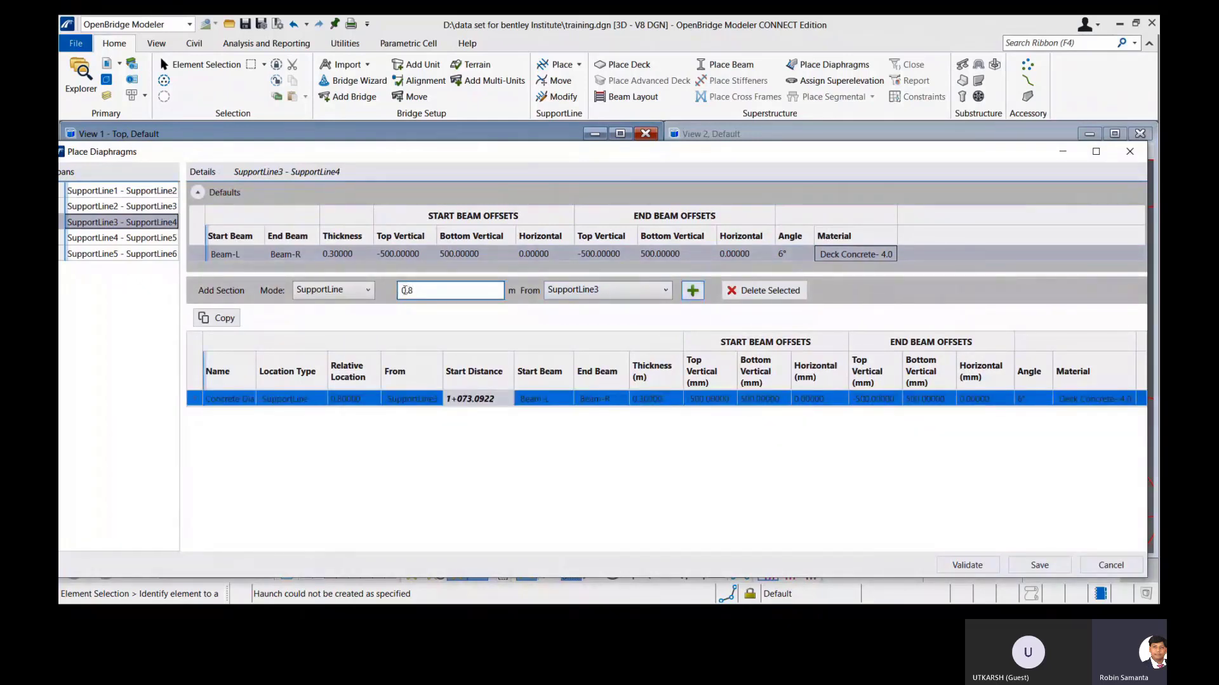
pyautogui.write('-')
pyautogui.click(603, 290)
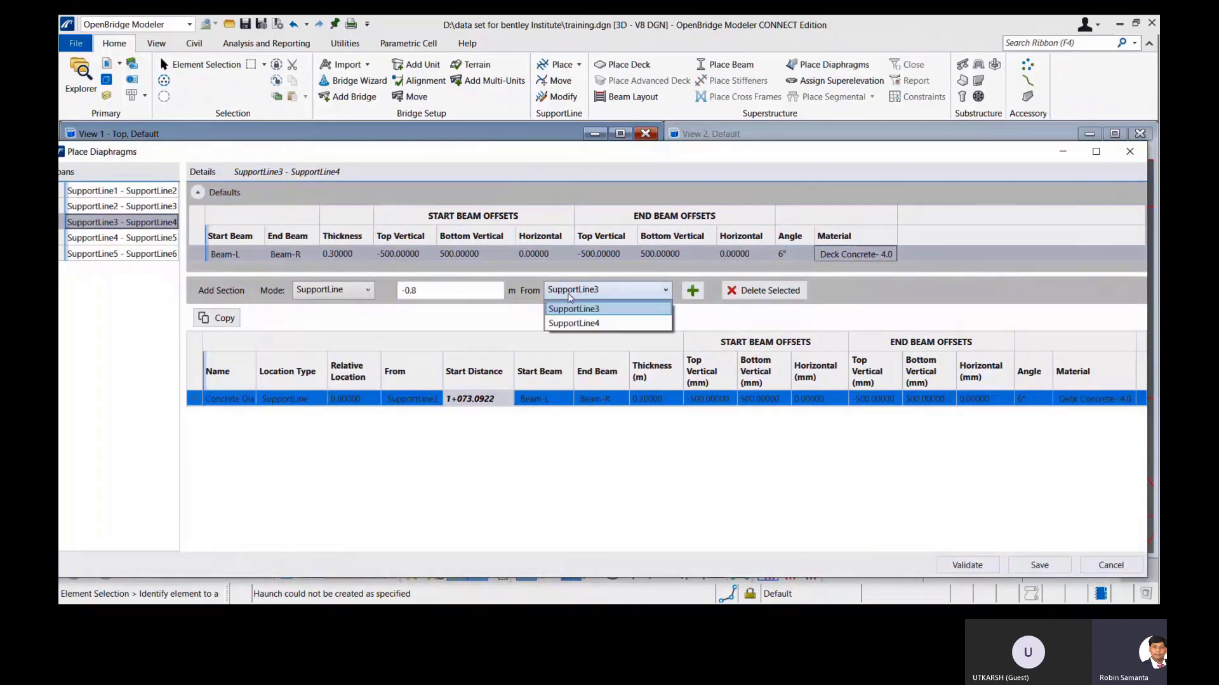
pyautogui.click(578, 322)
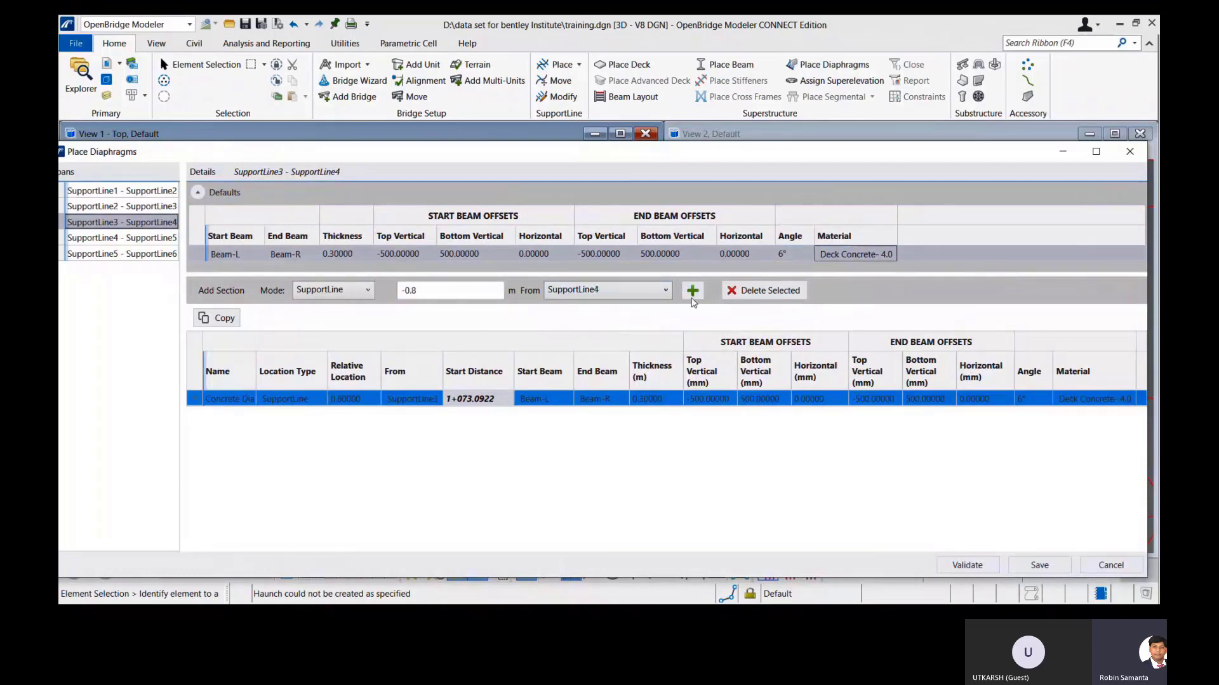
pyautogui.click(692, 296)
# Validate the SupportLine3–SupportLine4 diaphragms and inspect their alignment in the plan view.
pyautogui.click(973, 564)
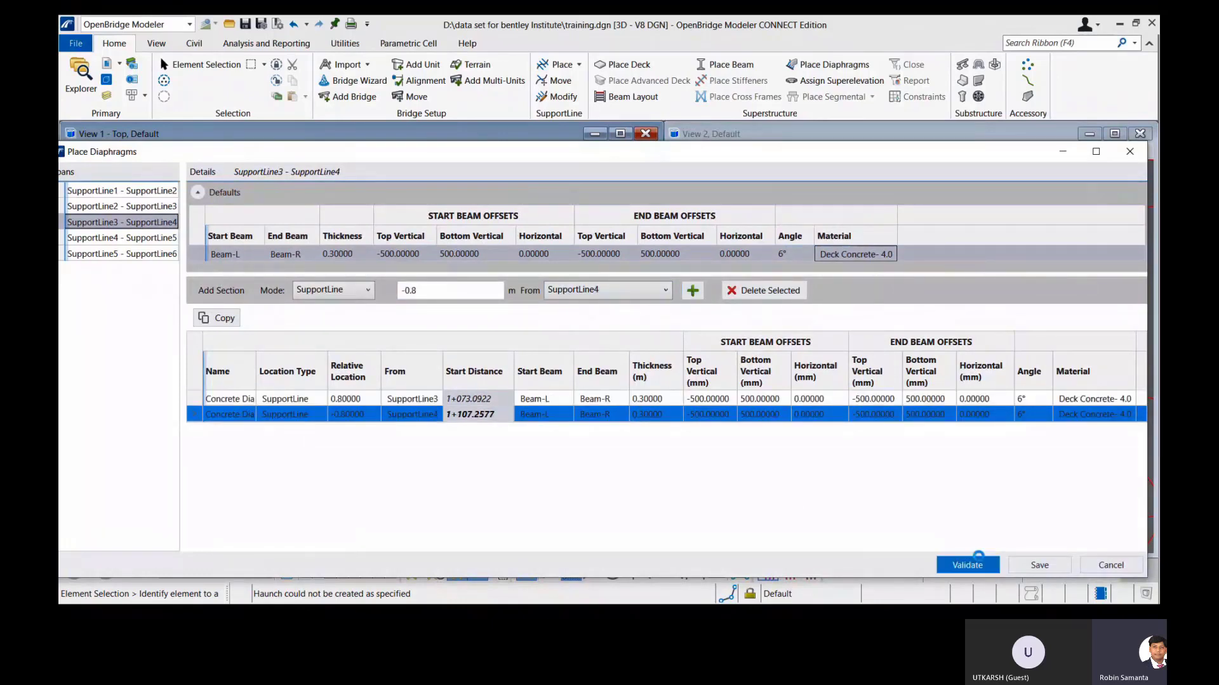
pyautogui.click(1063, 152)
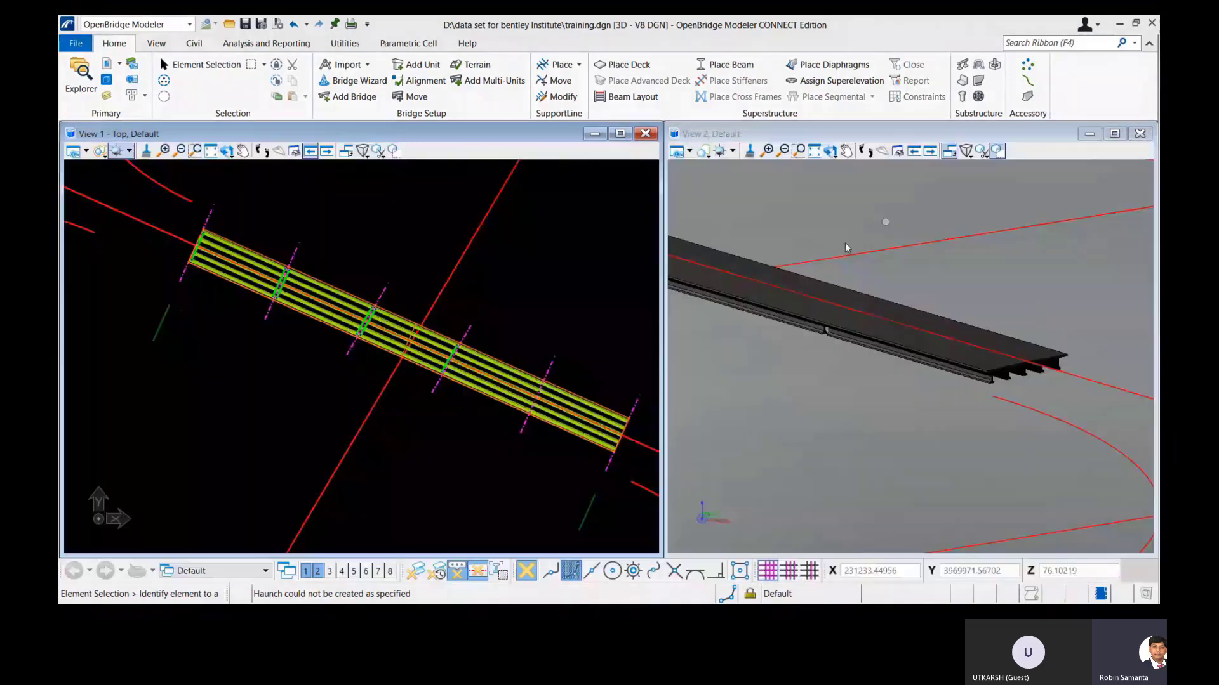
pyautogui.scroll(3, 411, 345)
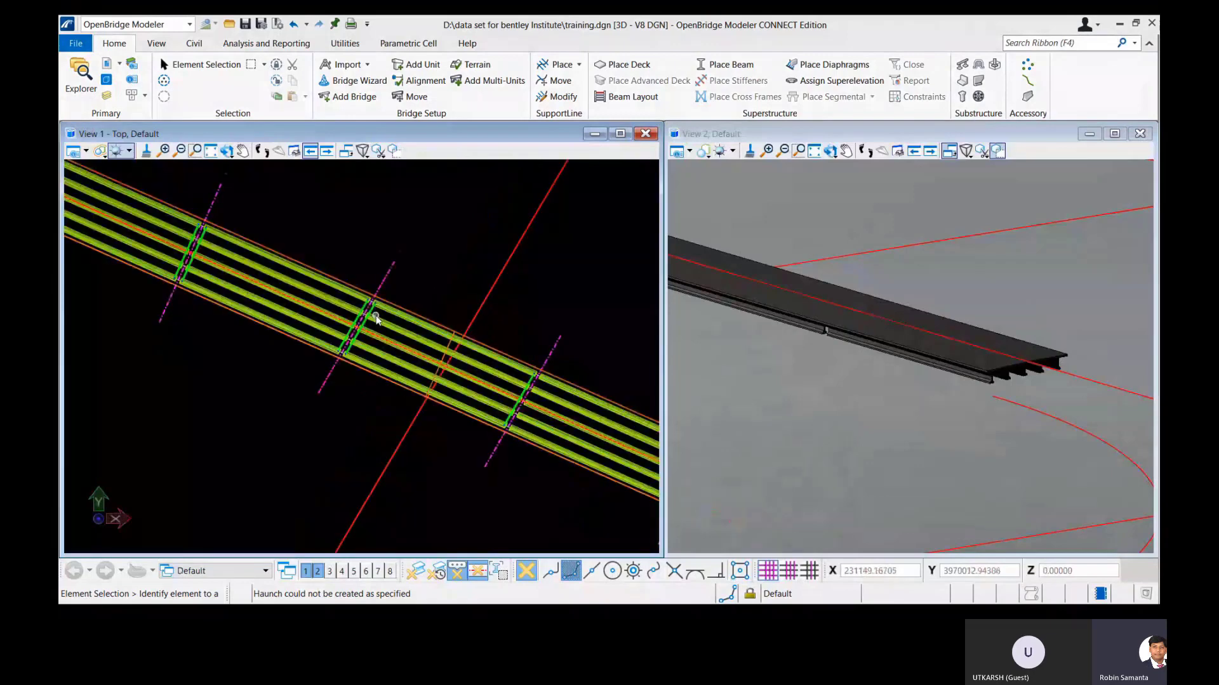
pyautogui.scroll(2, 376, 318)
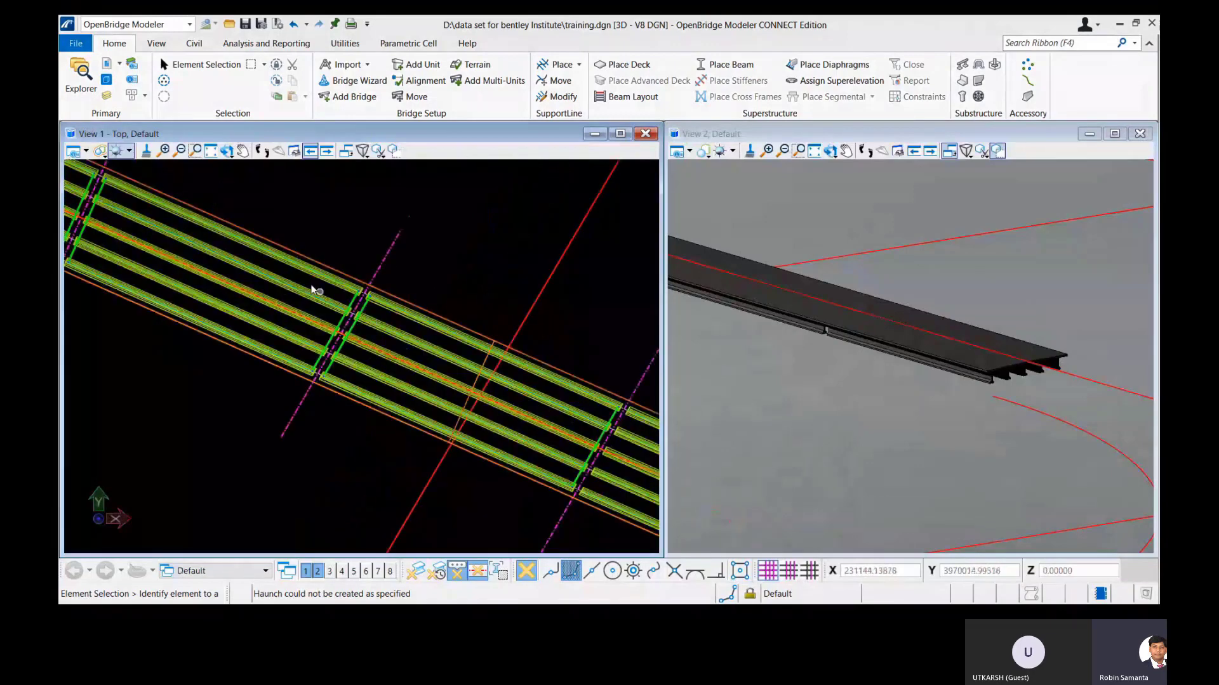
pyautogui.scroll(-1, 473, 350)
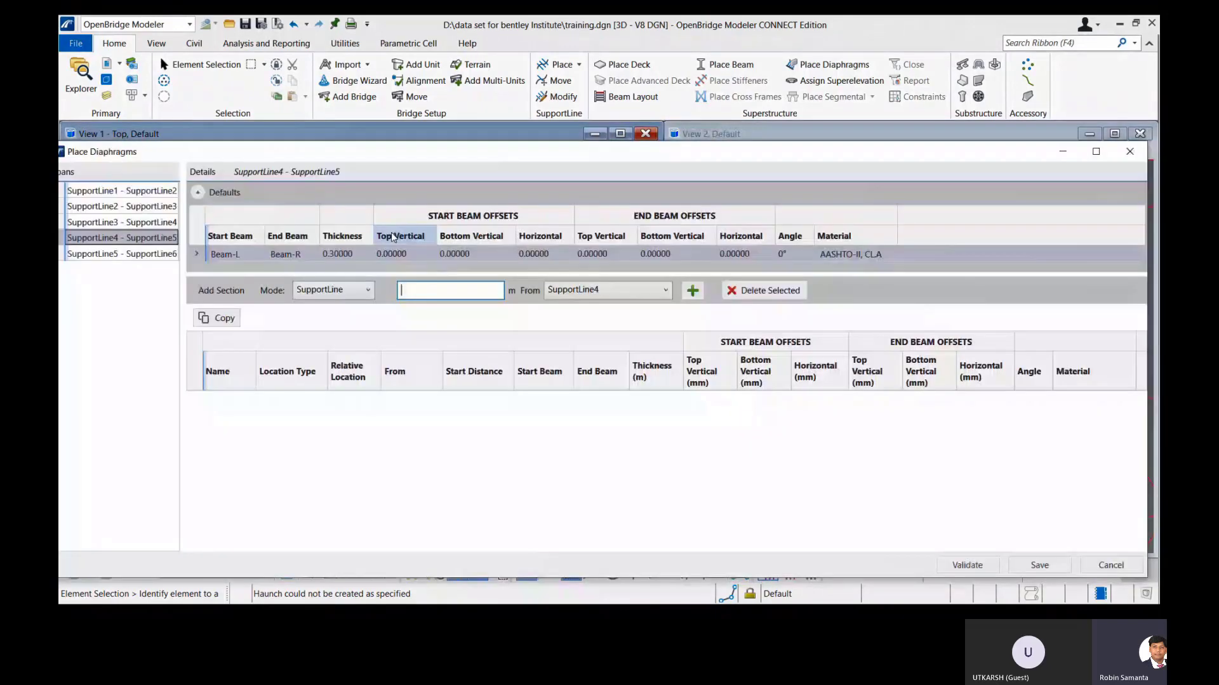
# For the SupportLine4–SupportLine5 span, enter a 0.8 m distance and set defaults to 6°, Deck Concrete- 4.0 and start vertical offsets of -500 and 500 mm.
pyautogui.write('0.8')
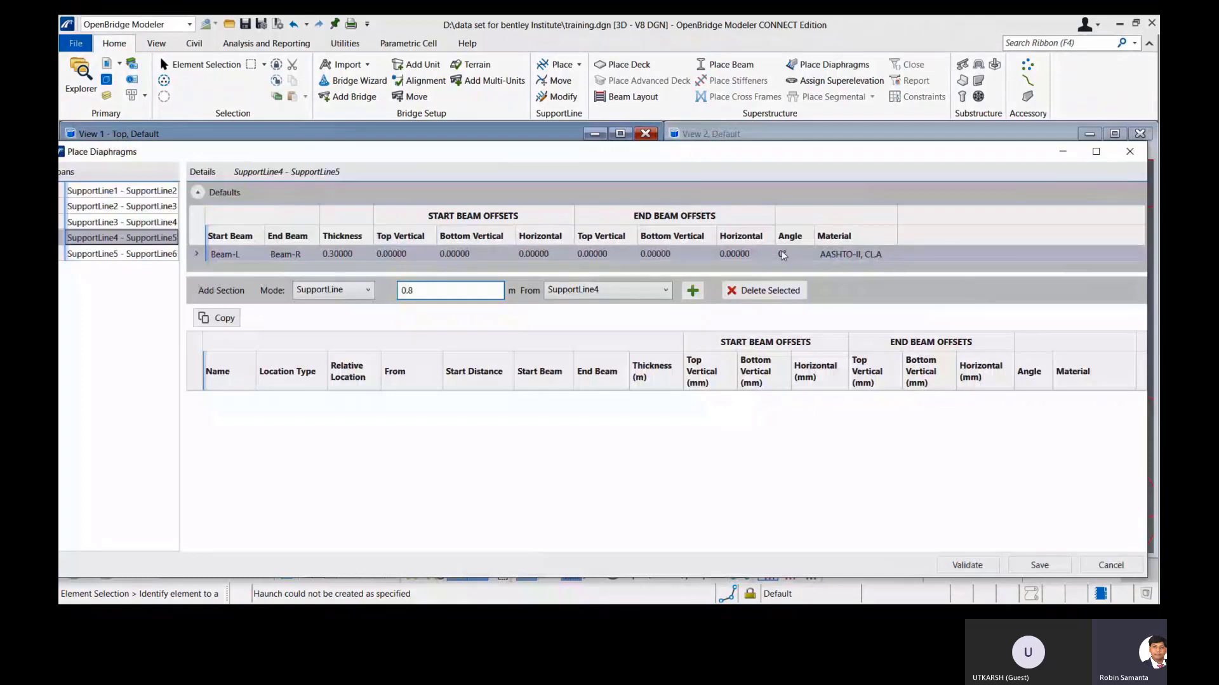
pyautogui.click(778, 254)
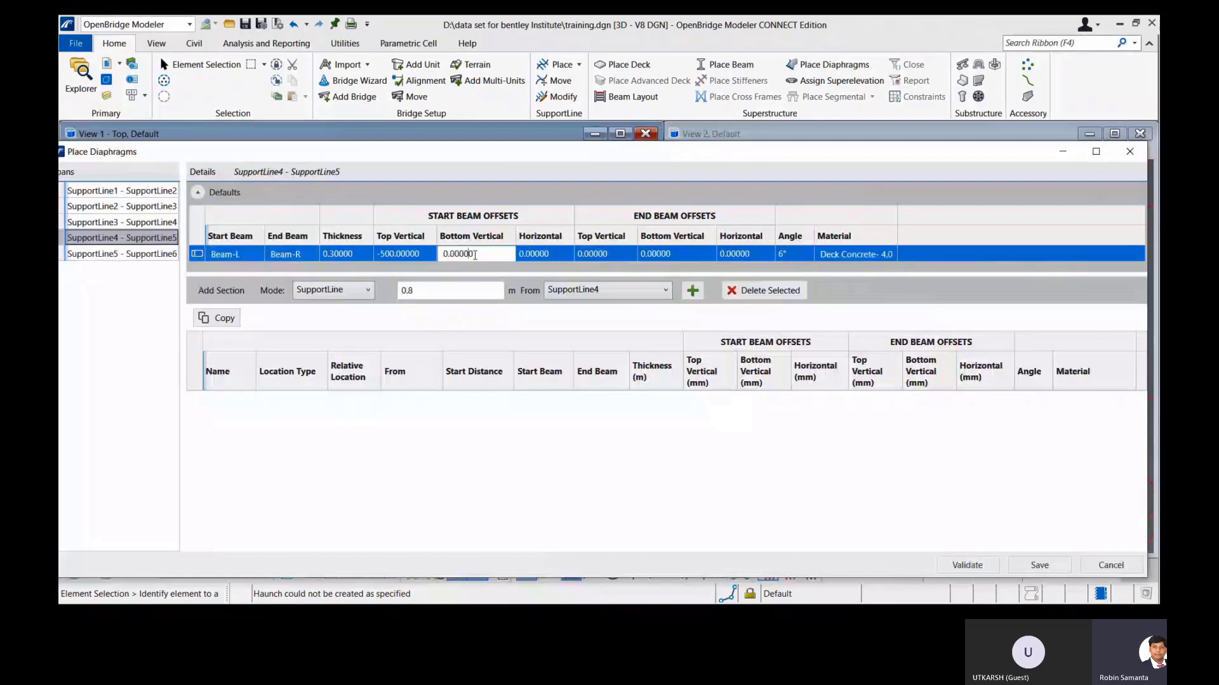
pyautogui.moveTo(475, 255); pyautogui.dragTo(436, 259)
pyautogui.write('500')
# Set the SupportLine4–SupportLine5 default end beam offsets to -500 mm top vertical and 500 mm bottom vertical.
pyautogui.click(618, 254)
pyautogui.write('-500')
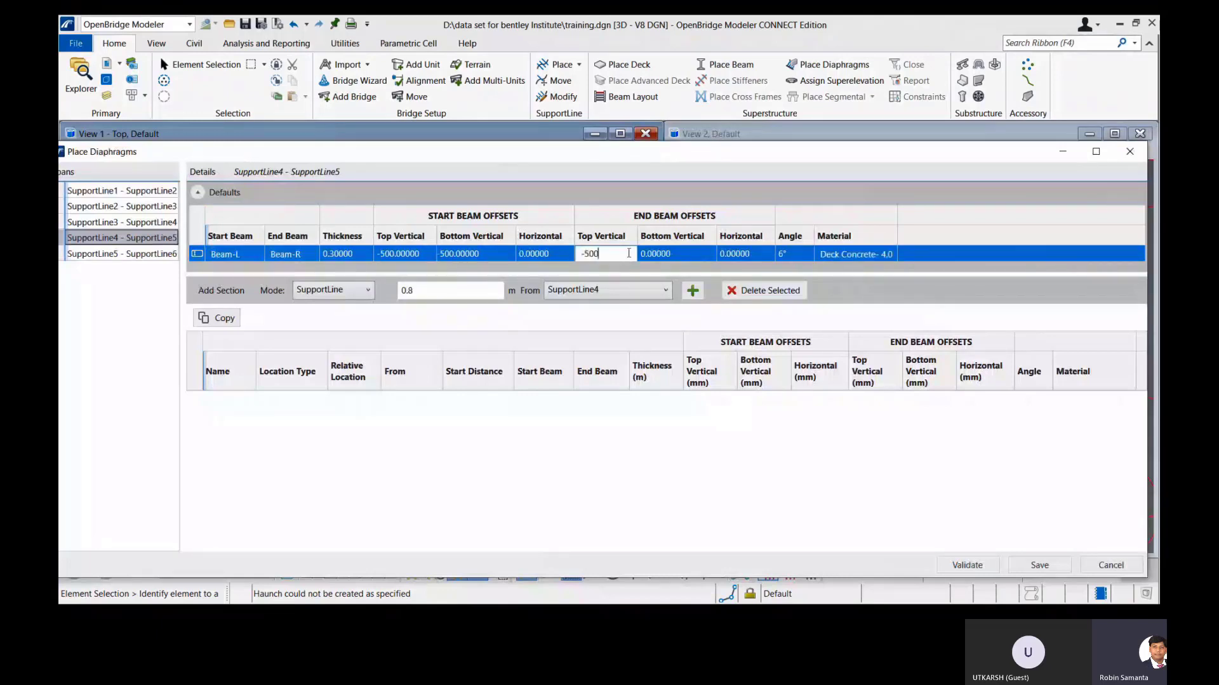
pyautogui.click(665, 255)
pyautogui.moveTo(665, 256); pyautogui.dragTo(594, 260)
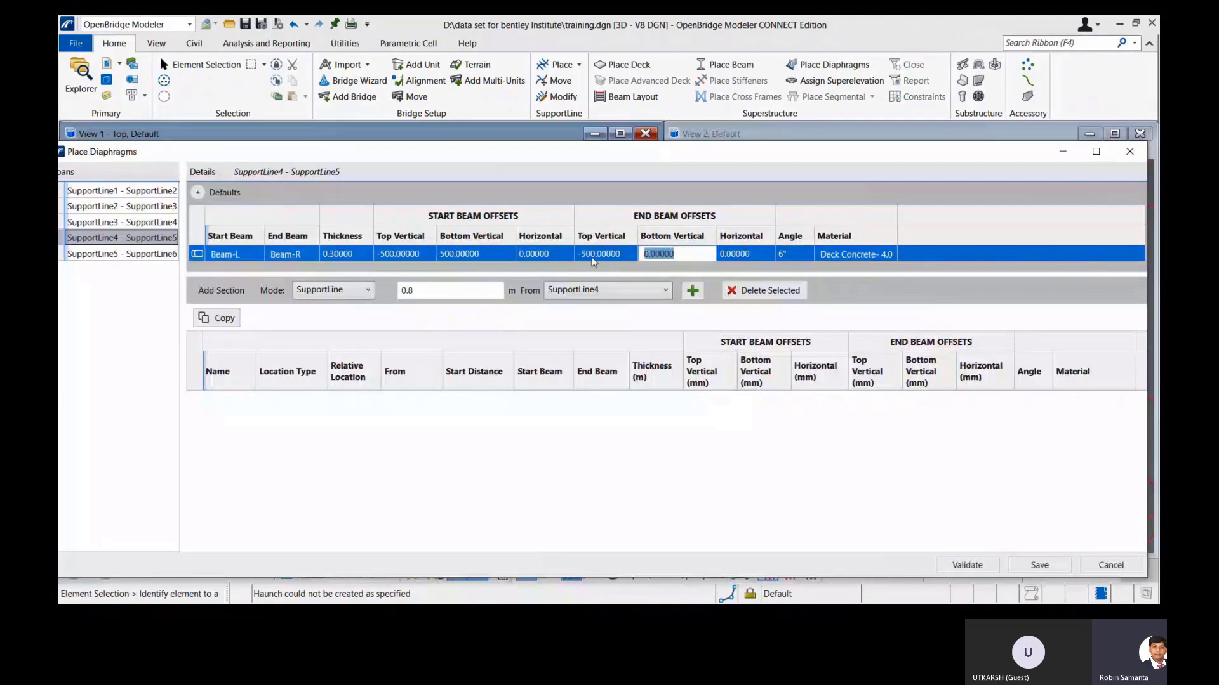
pyautogui.write('500')
pyautogui.click(756, 260)
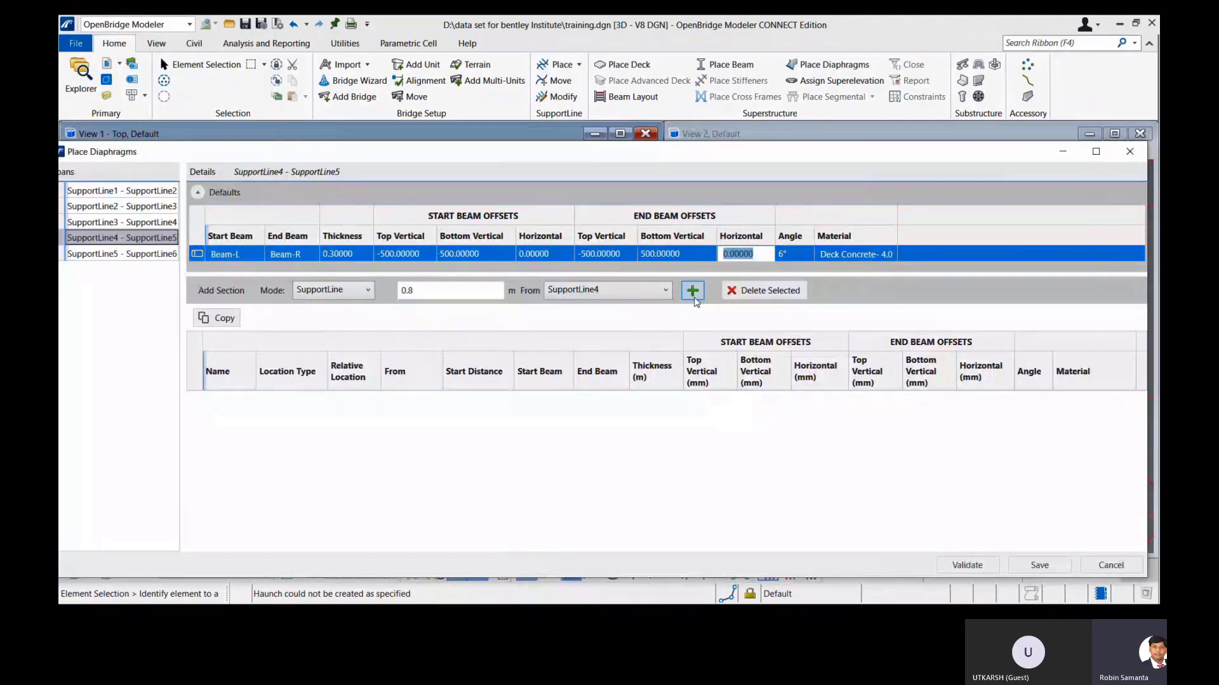
# Add one diaphragm 0.8 m from SupportLine4 and another at -0.8 m from SupportLine5.
pyautogui.click(694, 295)
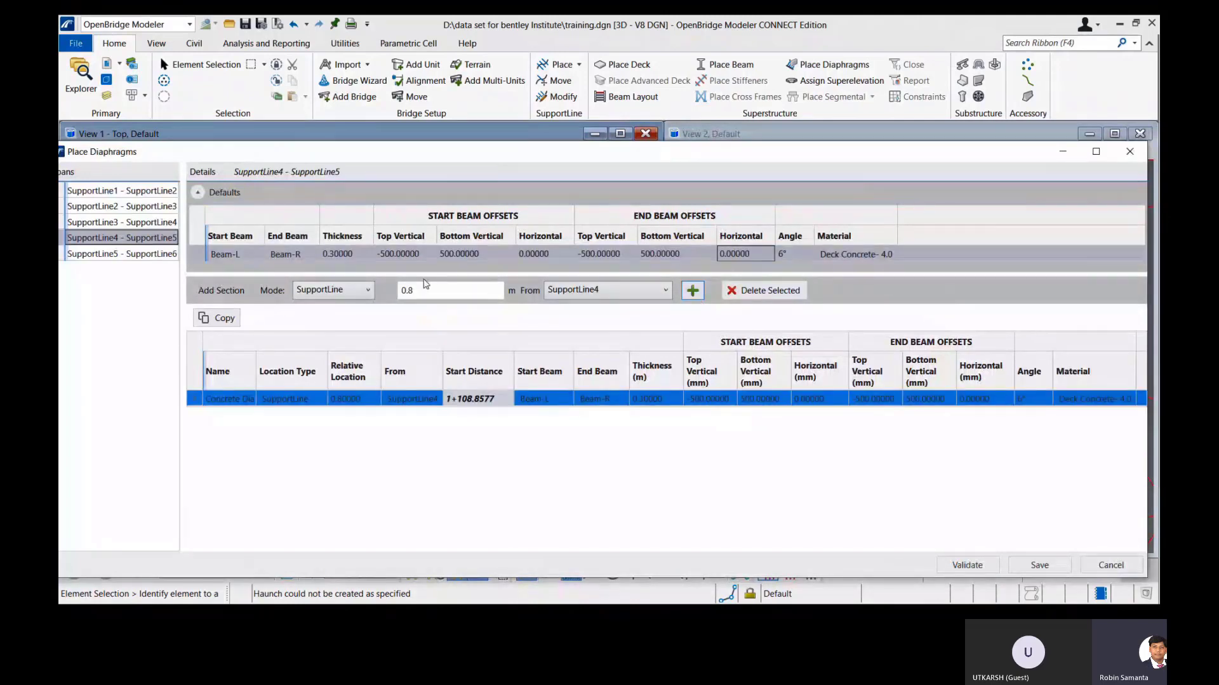
pyautogui.click(642, 296)
pyautogui.click(573, 324)
pyautogui.click(408, 290)
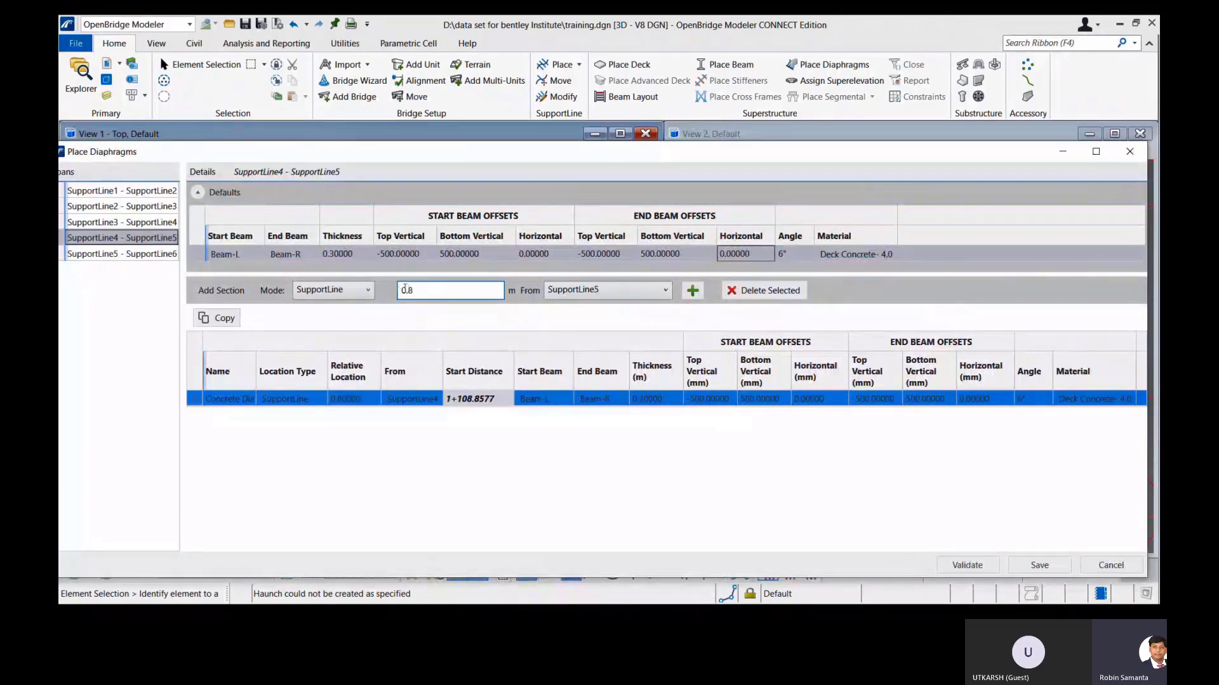
pyautogui.click(403, 290)
pyautogui.write('-')
pyautogui.click(692, 291)
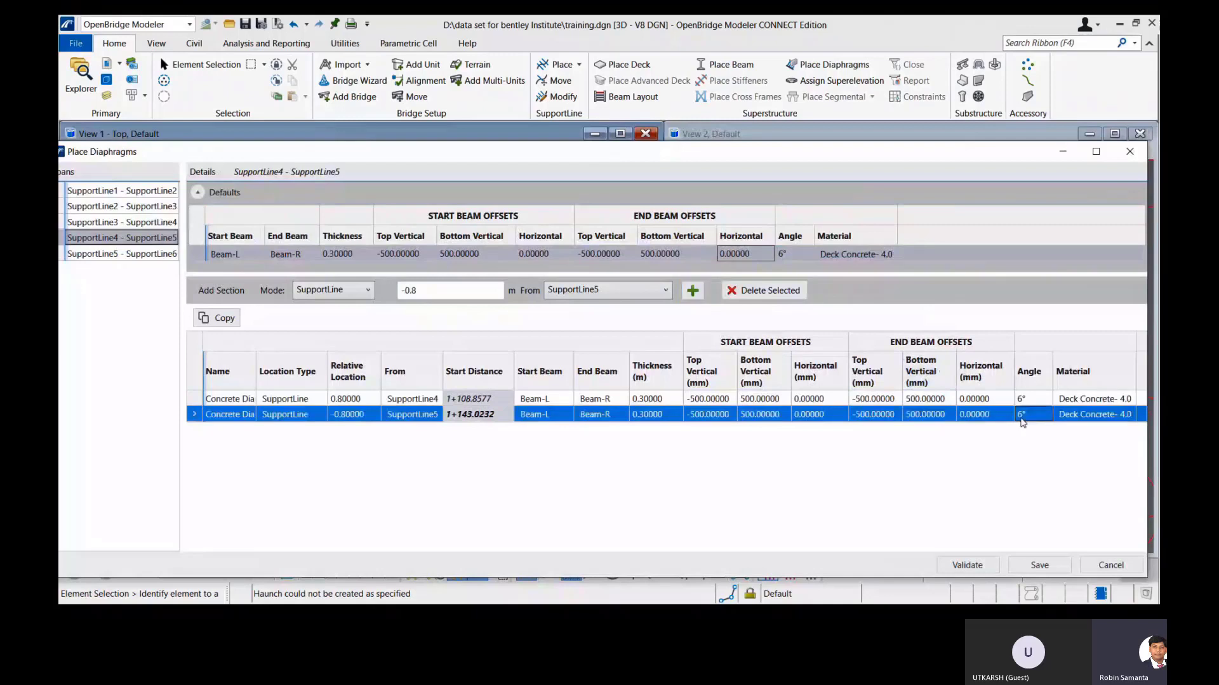
# Set the angle of the diaphragm near SupportLine5 to 0° and validate the SupportLine4–SupportLine5 diaphragms.
pyautogui.click(1023, 416)
pyautogui.click(1023, 417)
pyautogui.press('Delete')
pyautogui.write('0')
pyautogui.click(964, 560)
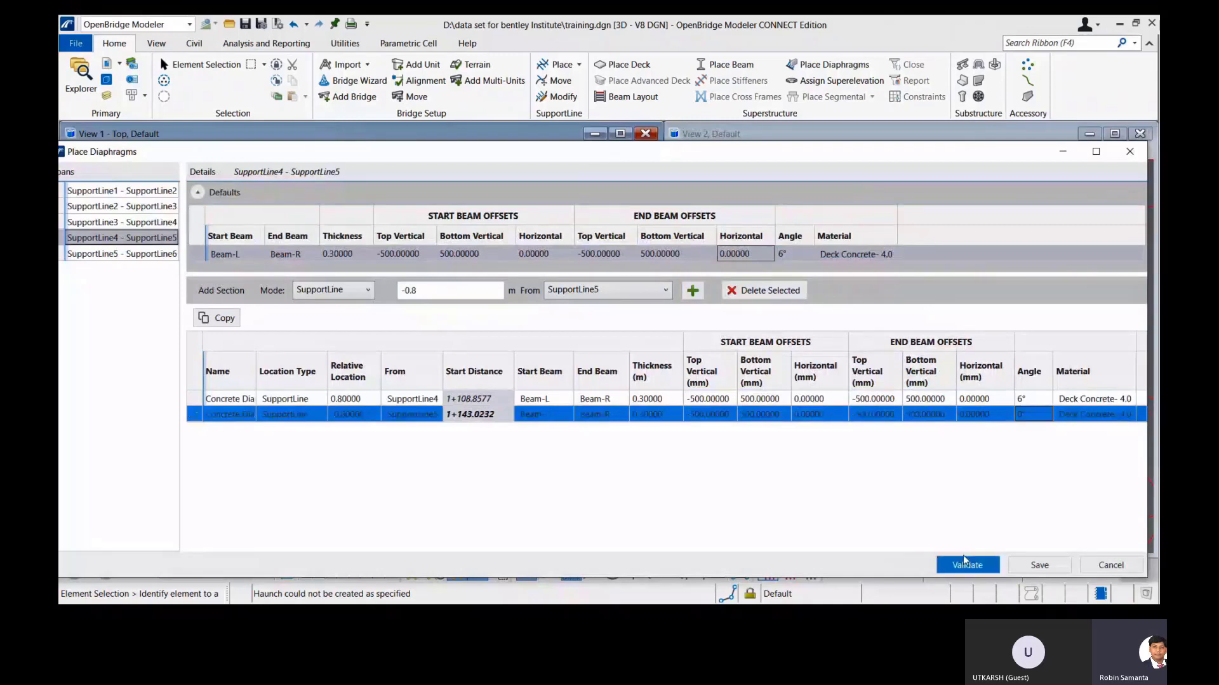
# For the SupportLine5–SupportLine6 span, set default start and end beam offsets to -500 mm top vertical and 500 mm bottom vertical.
pyautogui.click(1076, 158)
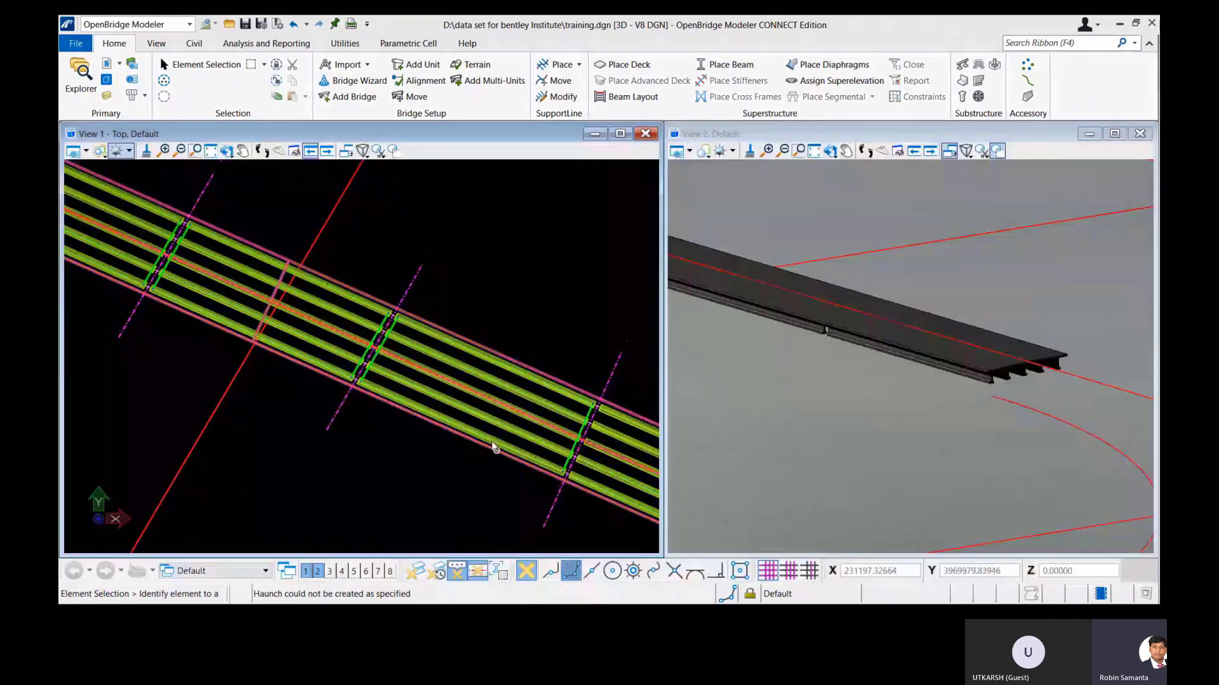
pyautogui.scroll(-3, 381, 330)
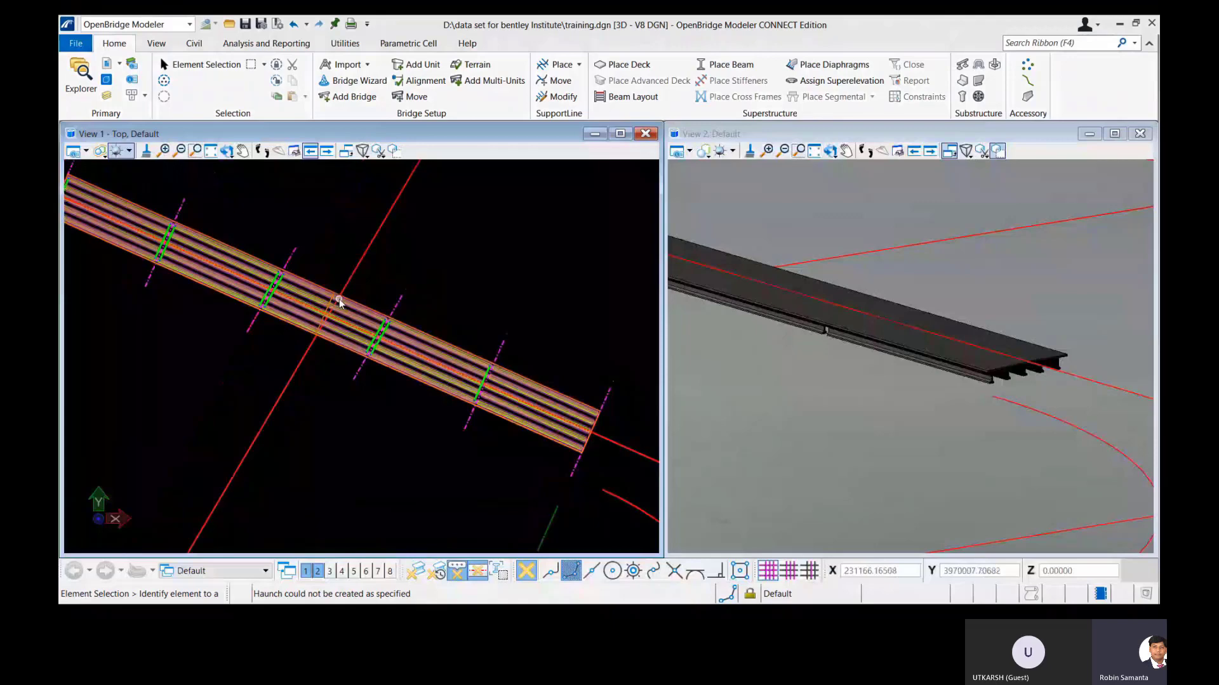
pyautogui.scroll(4, 384, 342)
pyautogui.scroll(2, 829, 333)
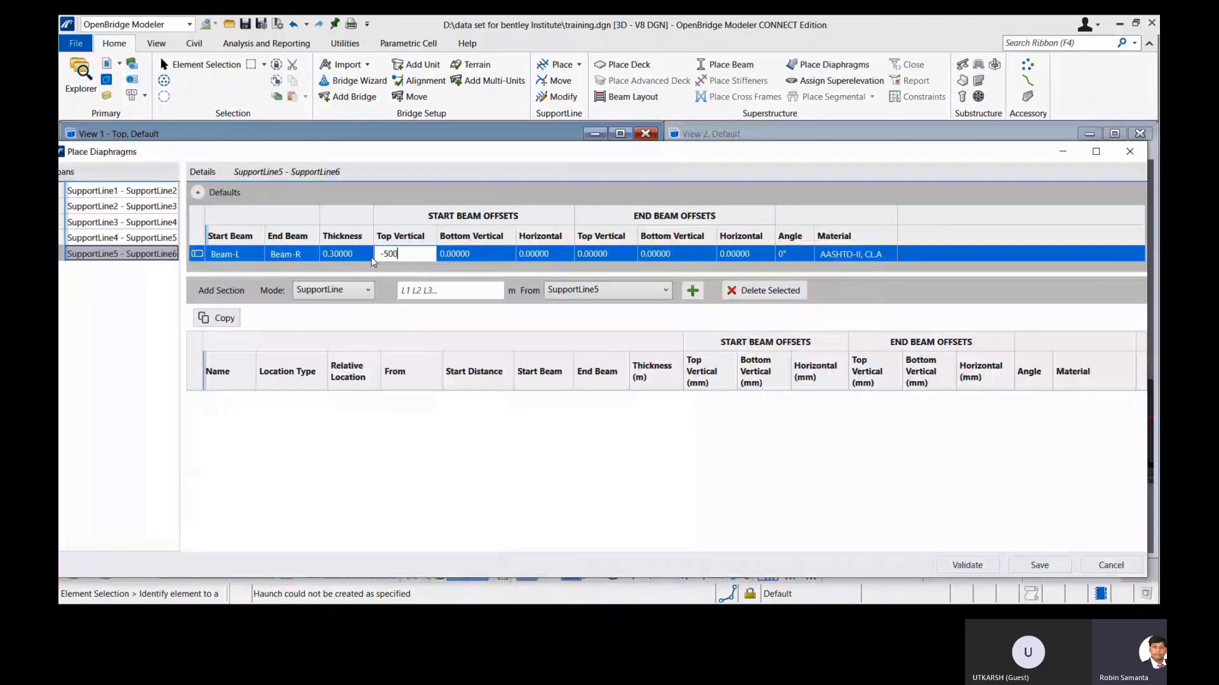
pyautogui.press('Tab')
pyautogui.write('500')
pyautogui.click(621, 256)
pyautogui.write('-500')
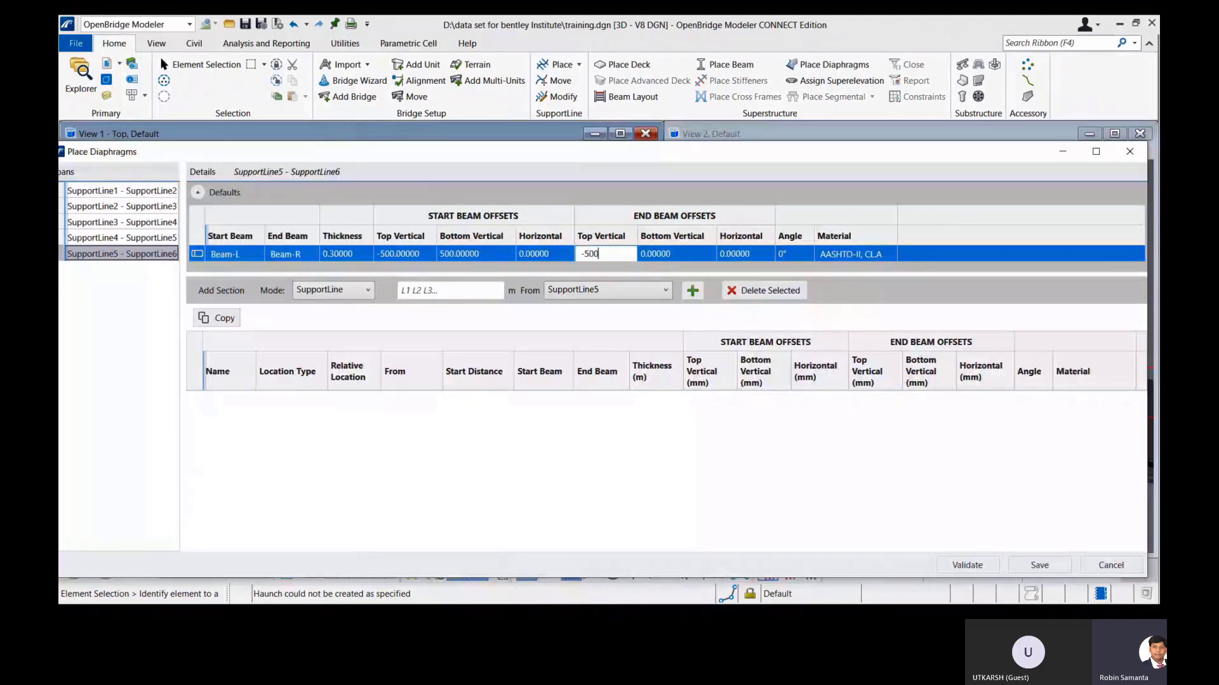
pyautogui.press('Tab')
pyautogui.write('500')
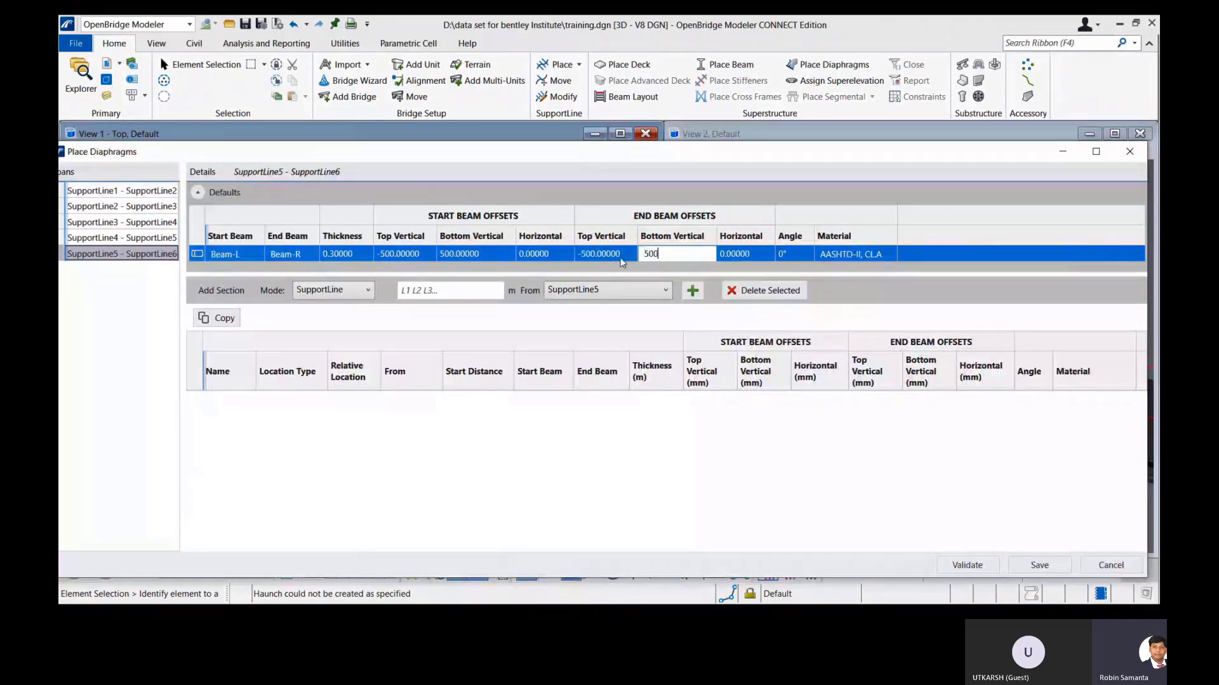
# Set the default diaphragm material for the SupportLine5–SupportLine6 span to Deck Concrete- 4.0.
pyautogui.press('Tab')
pyautogui.press('Tab')
pyautogui.click(853, 257)
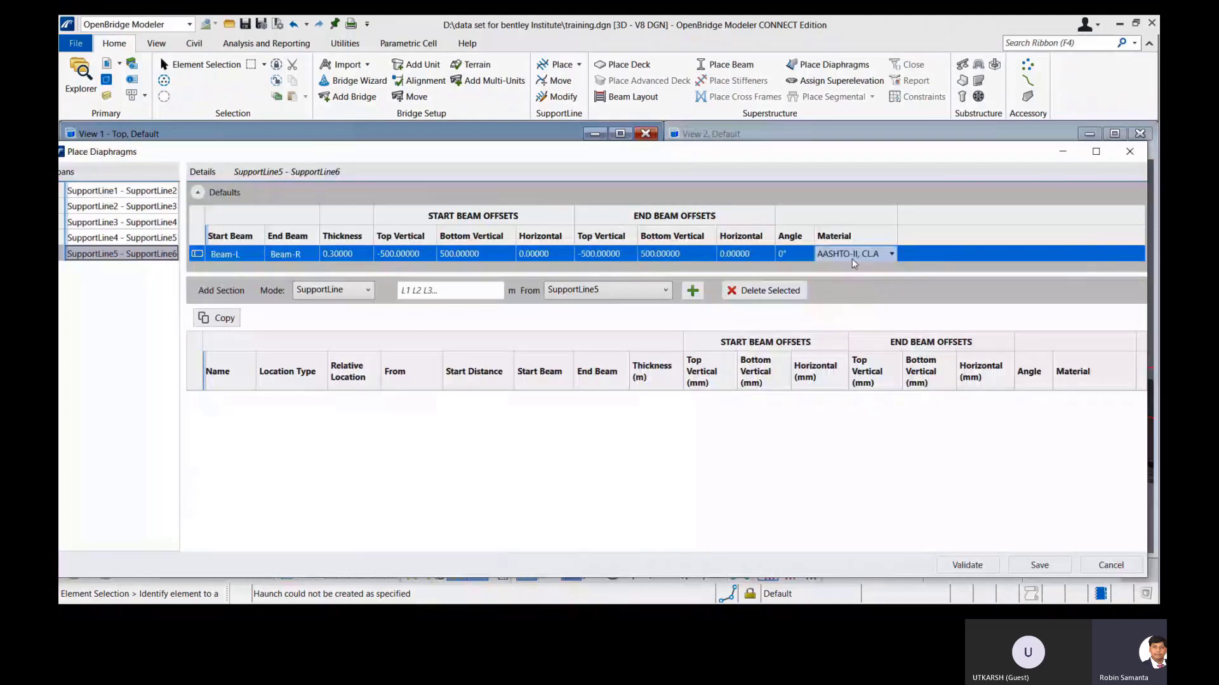
pyautogui.click(854, 262)
pyautogui.scroll(-3, 886, 368)
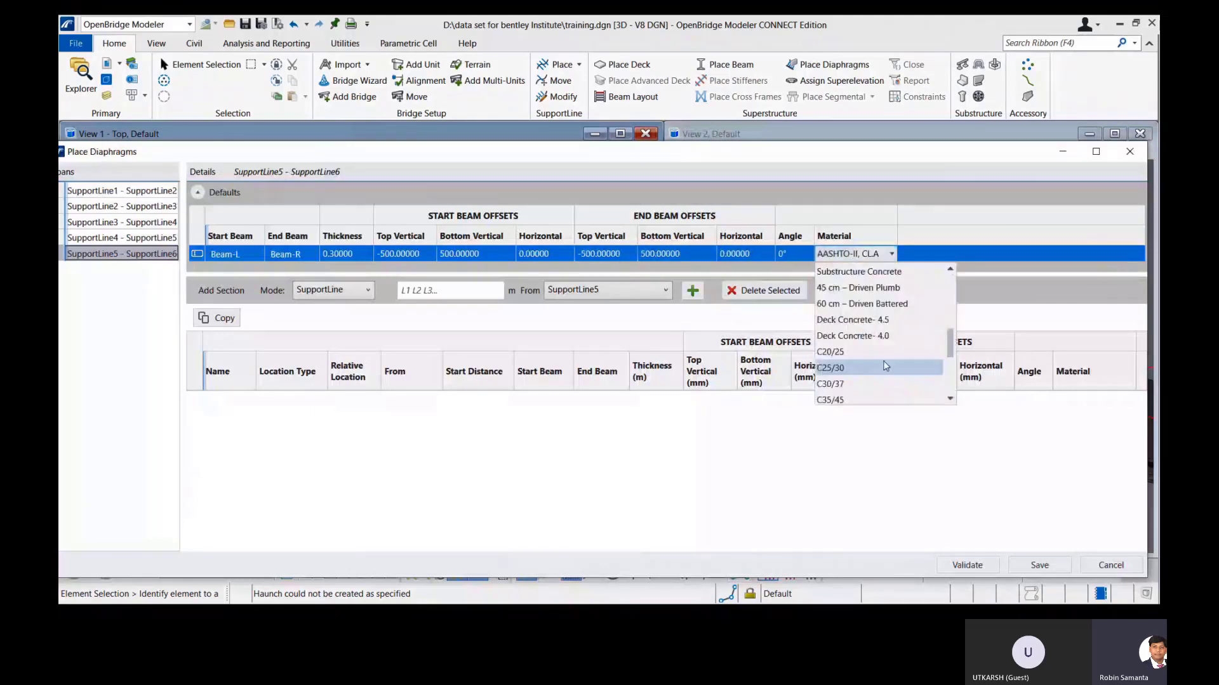
pyautogui.click(891, 336)
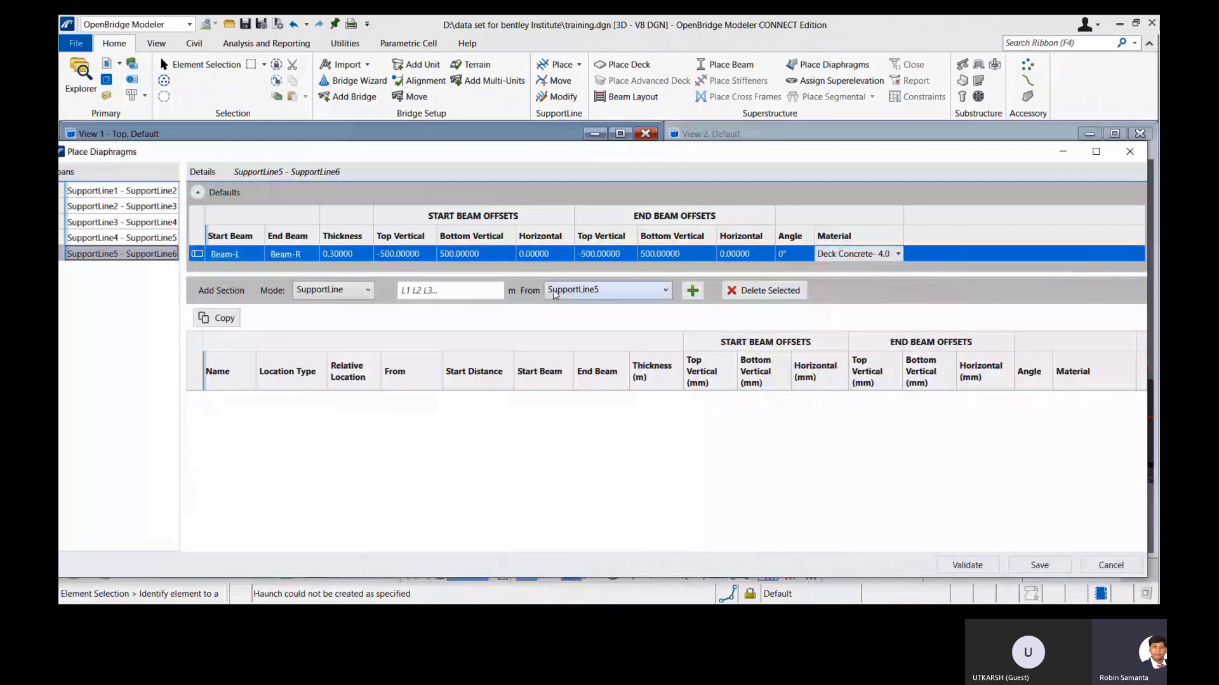
# Add one diaphragm 0.8 m from SupportLine5 and another at -0.8 m from SupportLine6, and validate them against the plan view.
pyautogui.click(464, 287)
pyautogui.write('0.8')
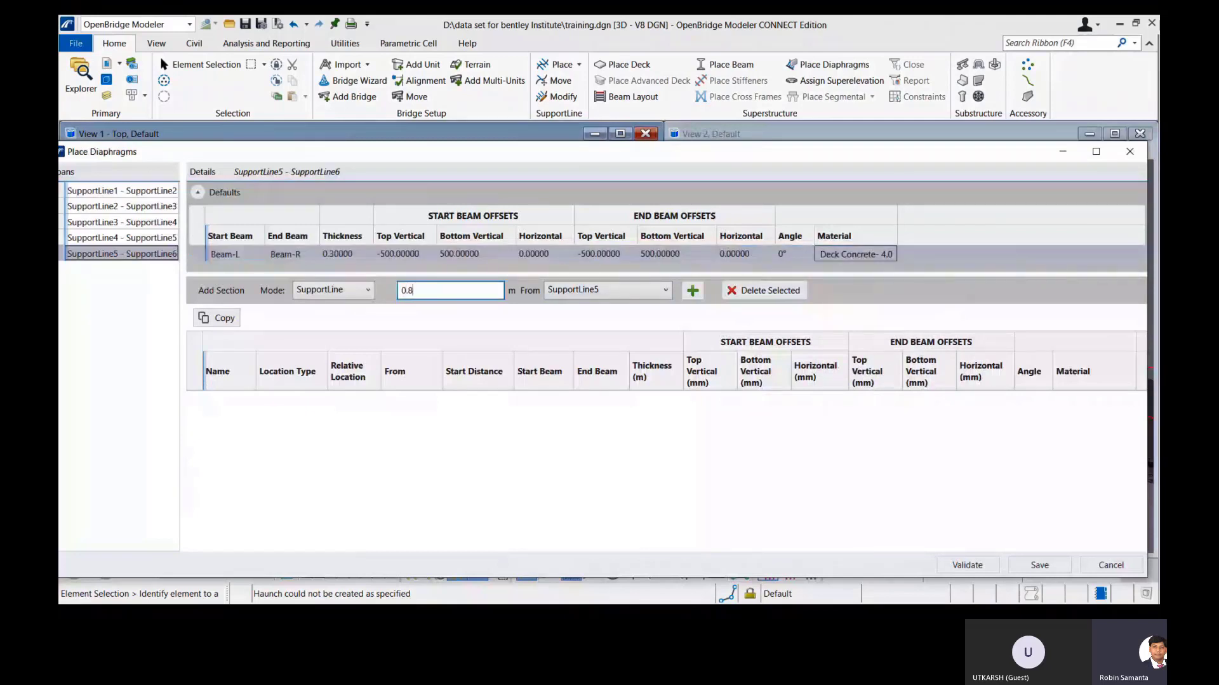
pyautogui.click(690, 290)
pyautogui.click(610, 290)
pyautogui.click(571, 325)
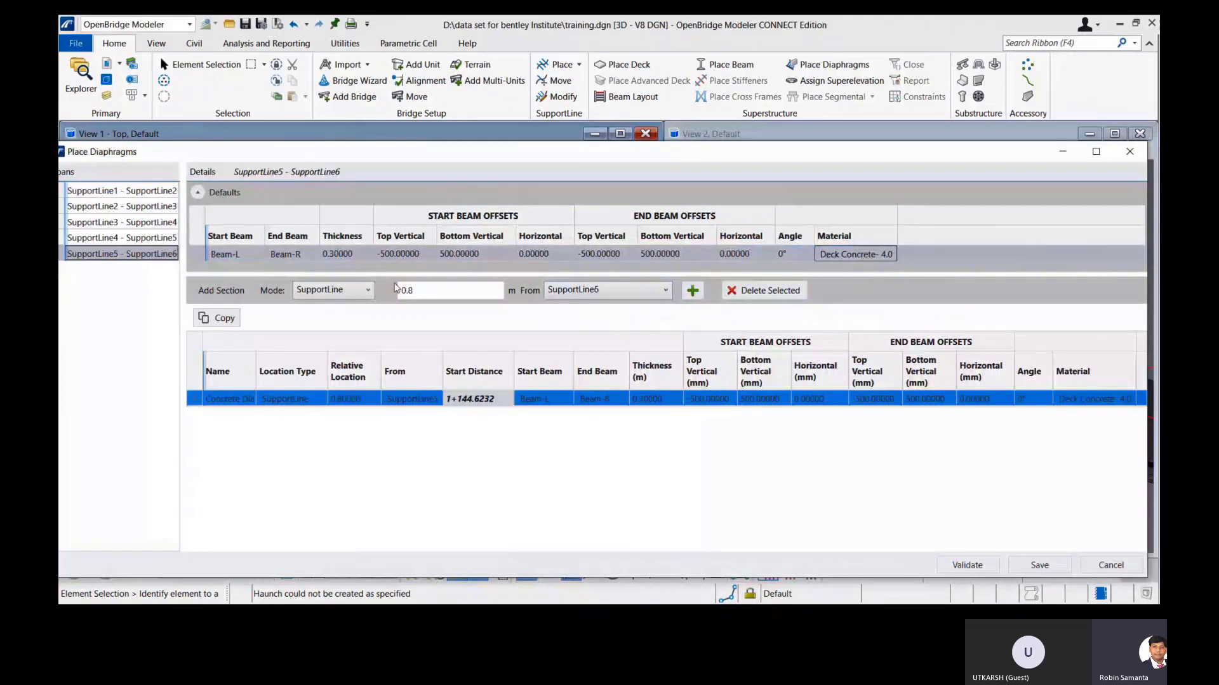
pyautogui.click(402, 290)
pyautogui.write('-')
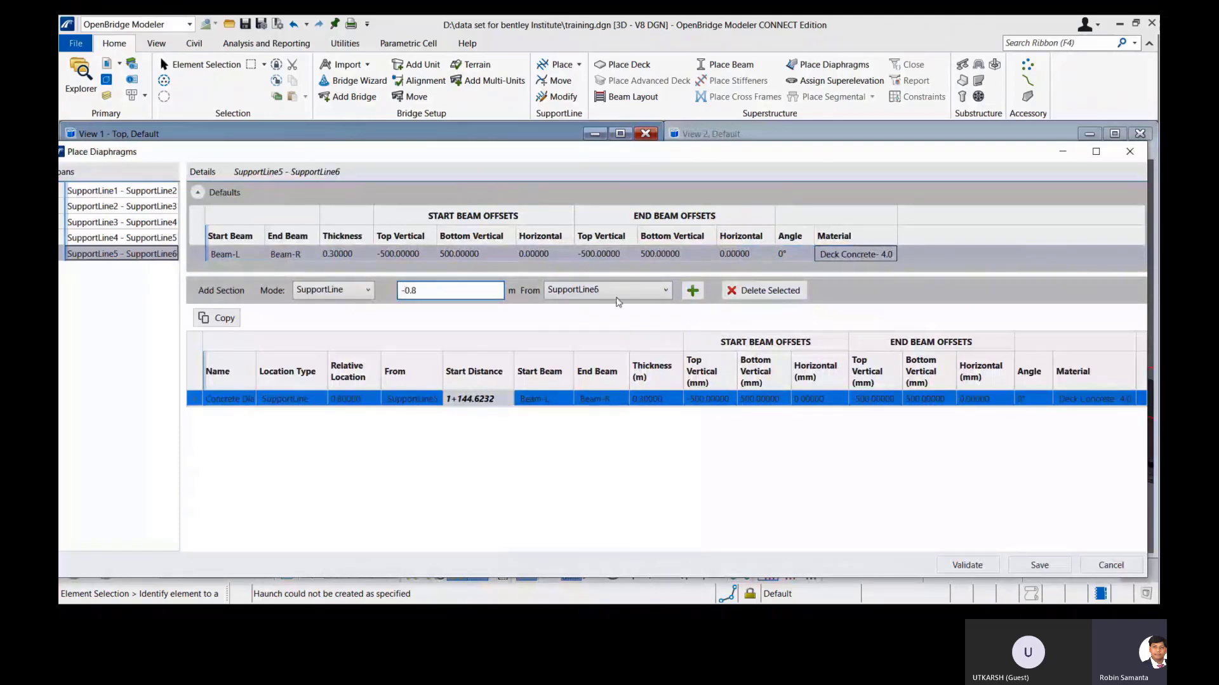
pyautogui.click(693, 290)
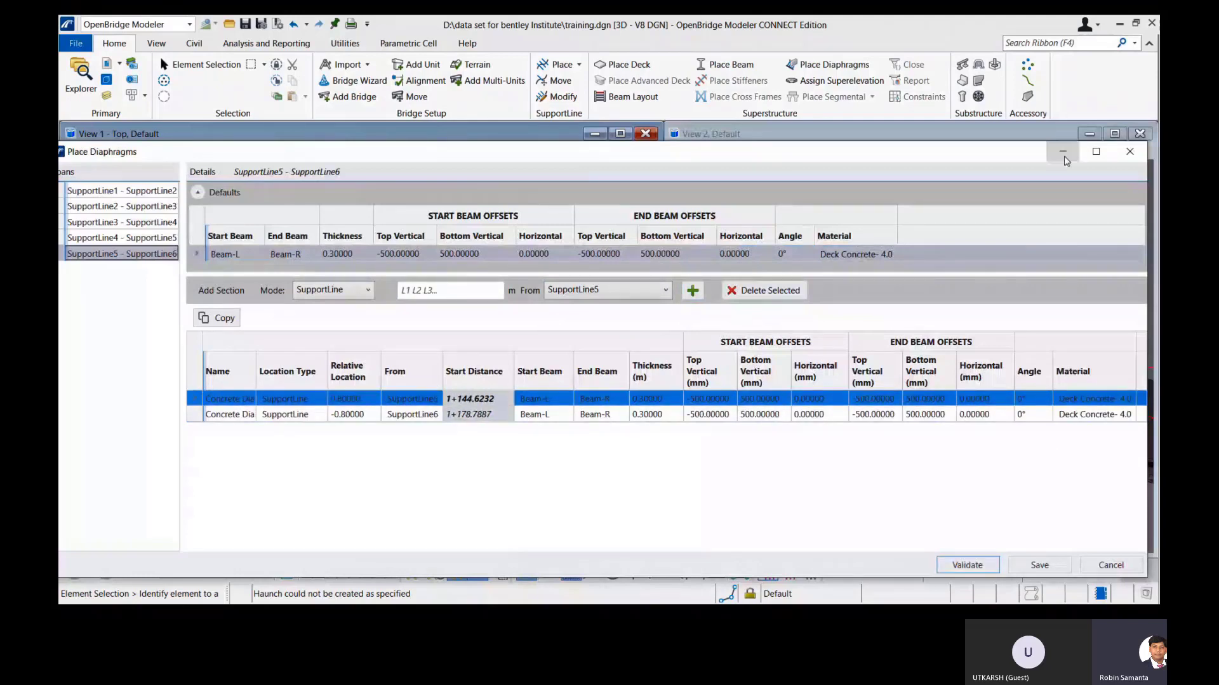
pyautogui.click(1062, 152)
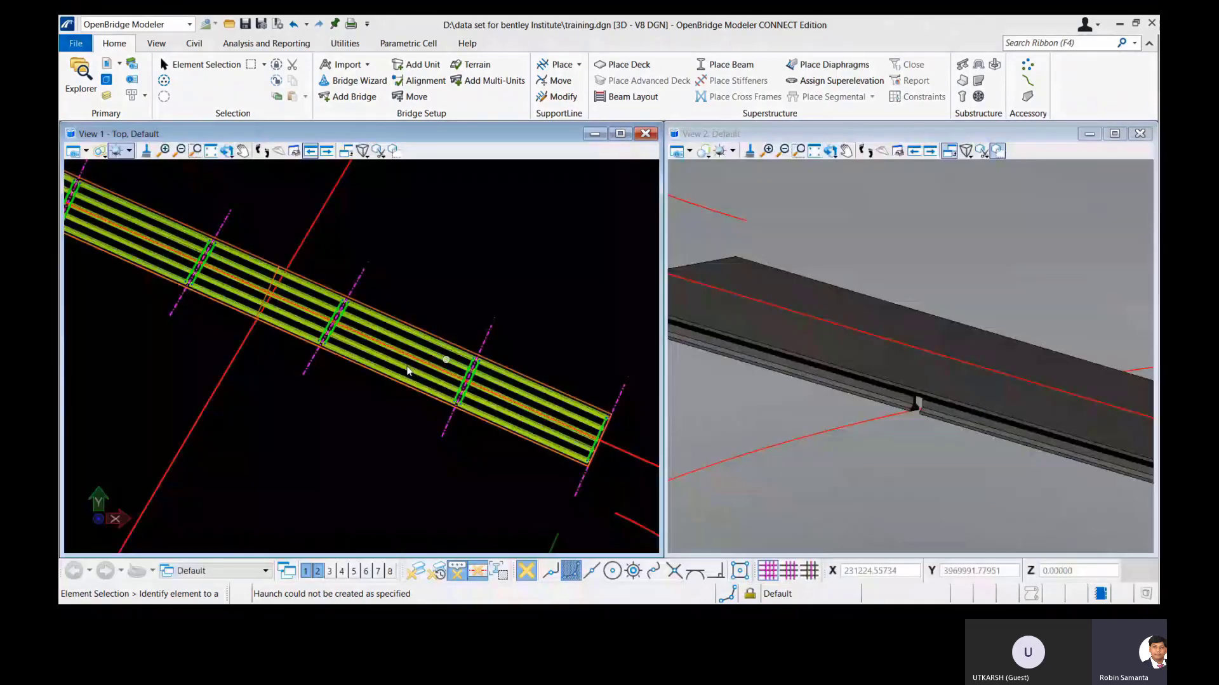
pyautogui.moveTo(948, 574)
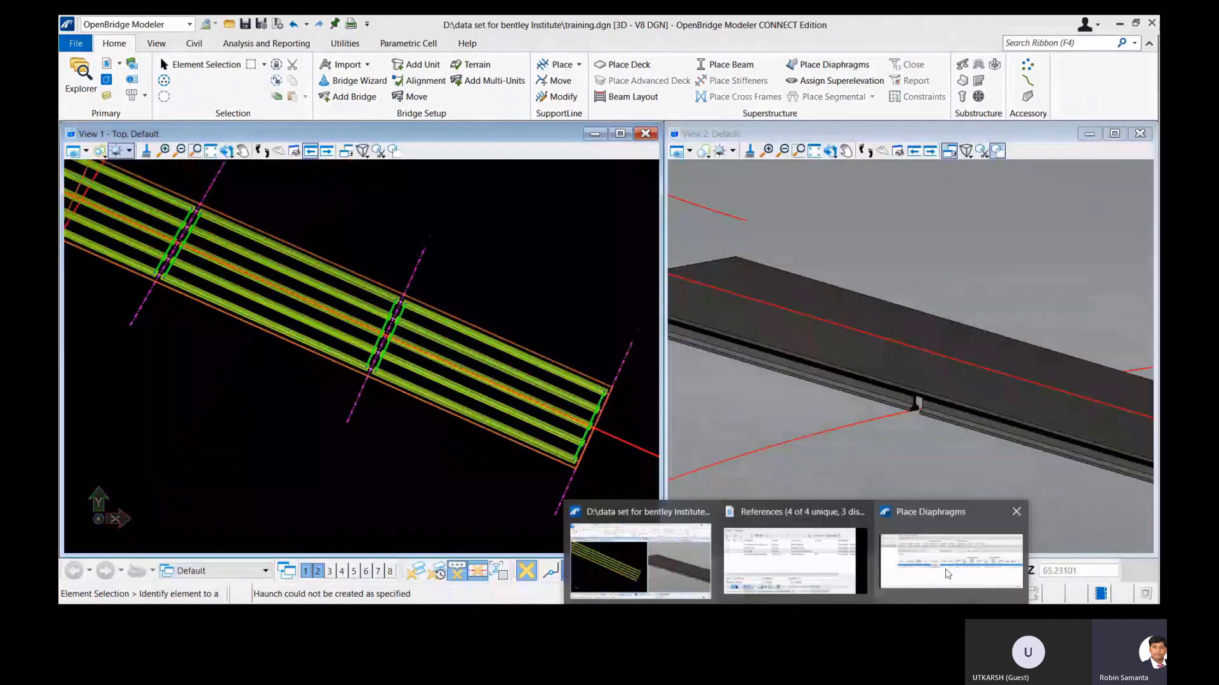
pyautogui.click(948, 575)
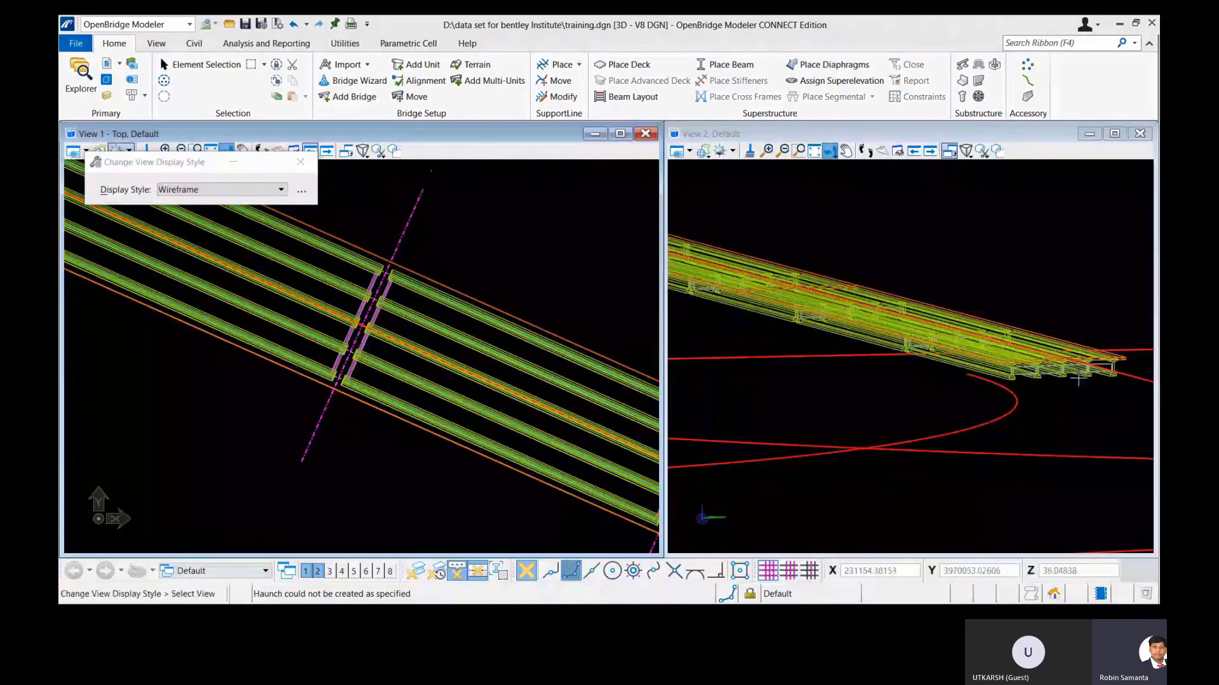
# Rotate and fit View 2, and examine the diaphragms at the support lines in the wireframe 3D model.
pyautogui.scroll(3, 1079, 378)
pyautogui.click(830, 150)
pyautogui.click(890, 167)
pyautogui.moveTo(901, 267); pyautogui.dragTo(803, 172)
pyautogui.click(814, 150)
pyautogui.click(909, 352)
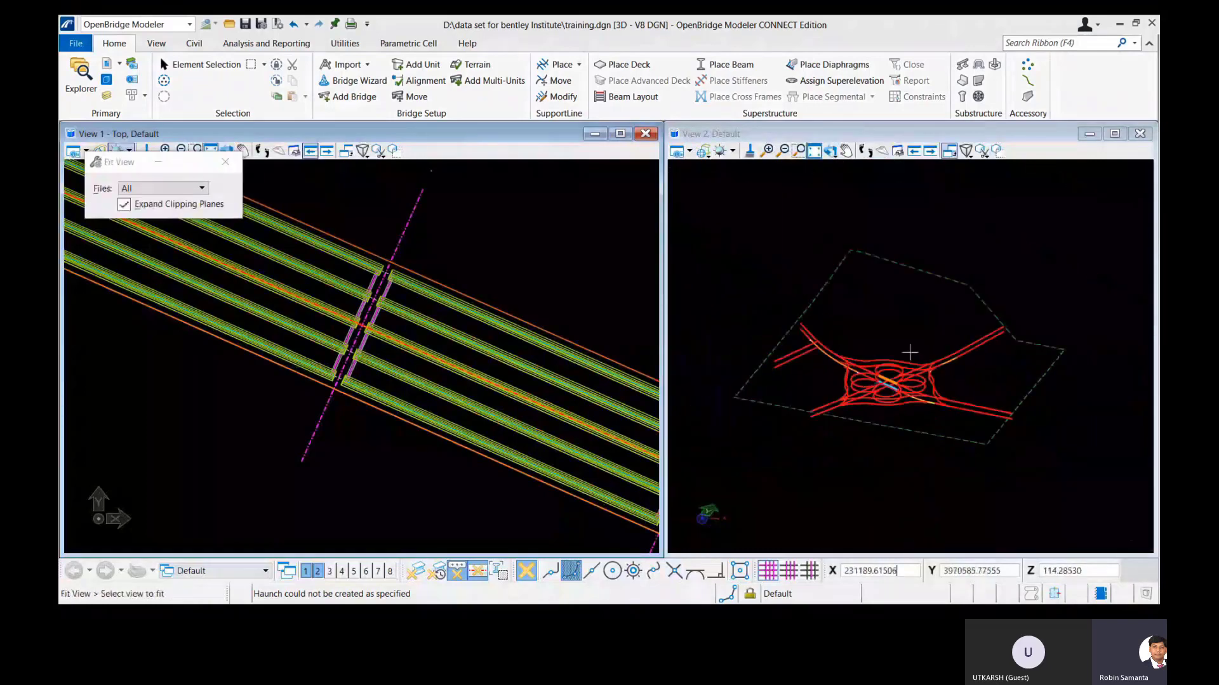
pyautogui.scroll(5, 801, 399)
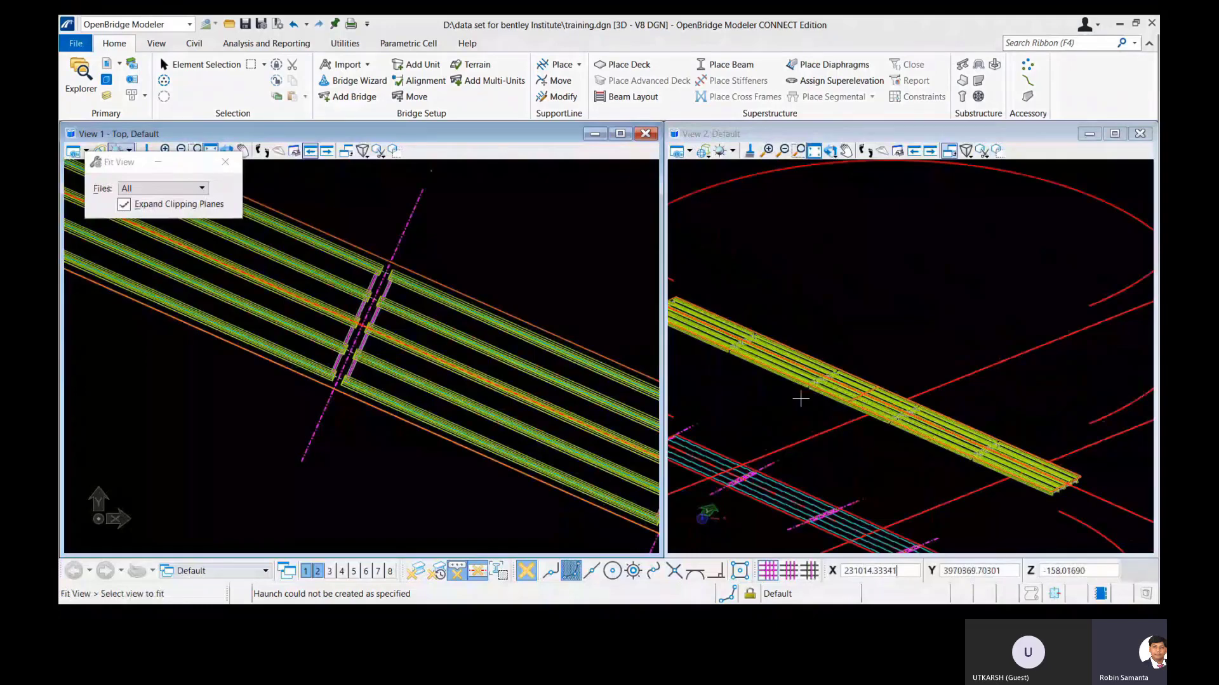
pyautogui.scroll(3, 883, 340)
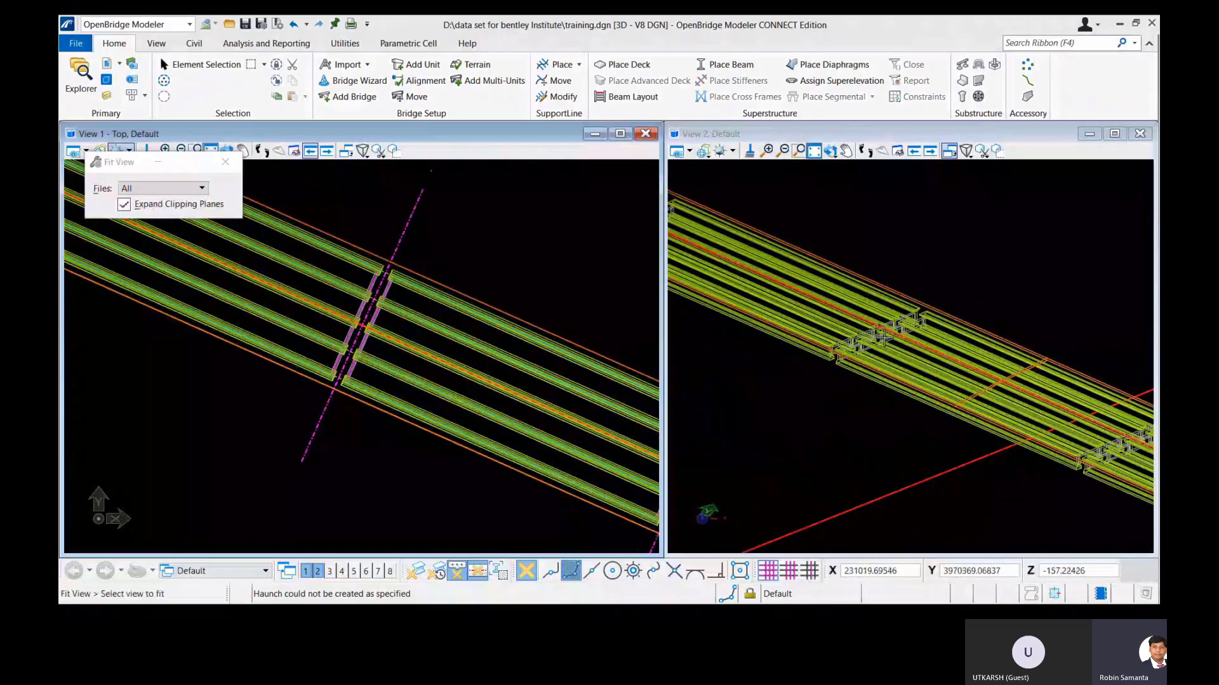
pyautogui.scroll(5, 883, 339)
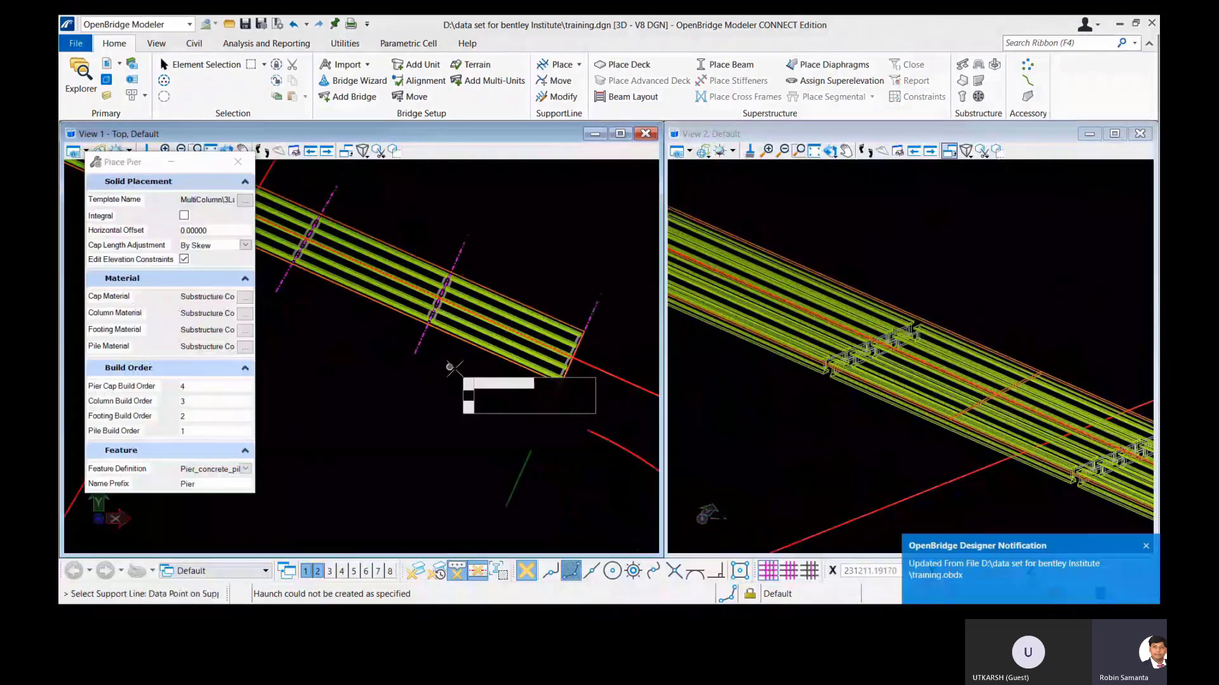
# Browse the default Multi Column pier templates, previewing types such as 3Lane_12m, Drop_Cap_1, InvertedT_Cap_Pier and InvertedT_Circular_Drill_Shaft.
pyautogui.click(245, 200)
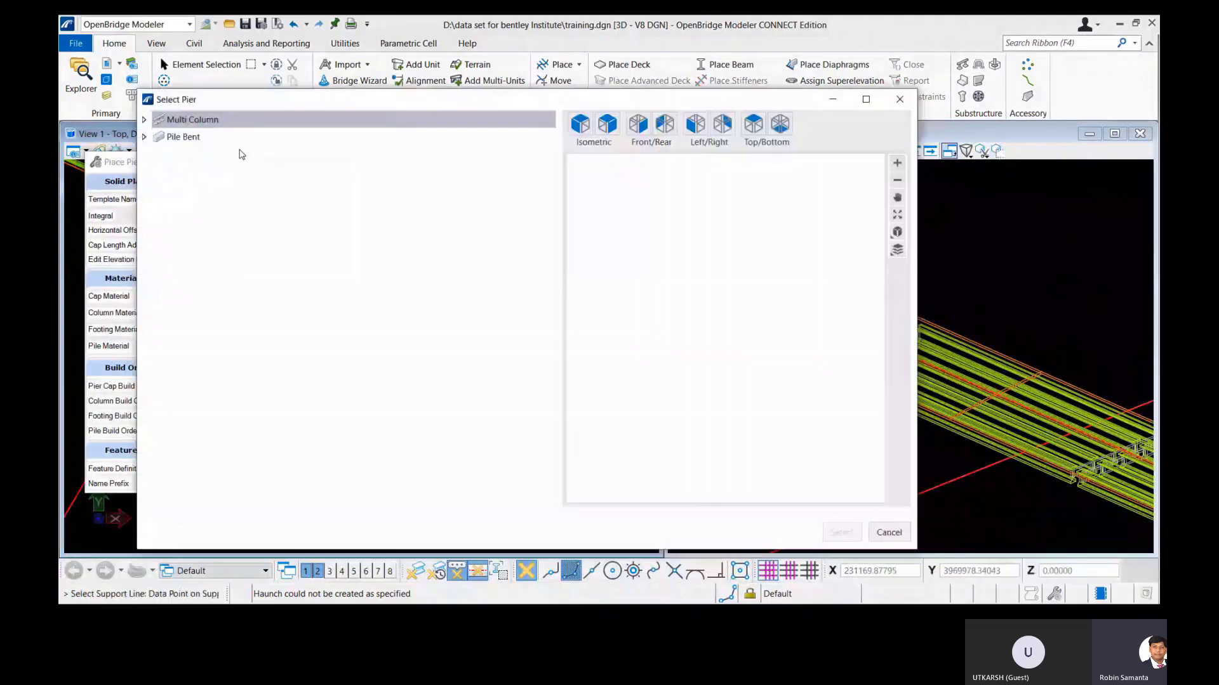
pyautogui.click(144, 119)
pyautogui.click(159, 137)
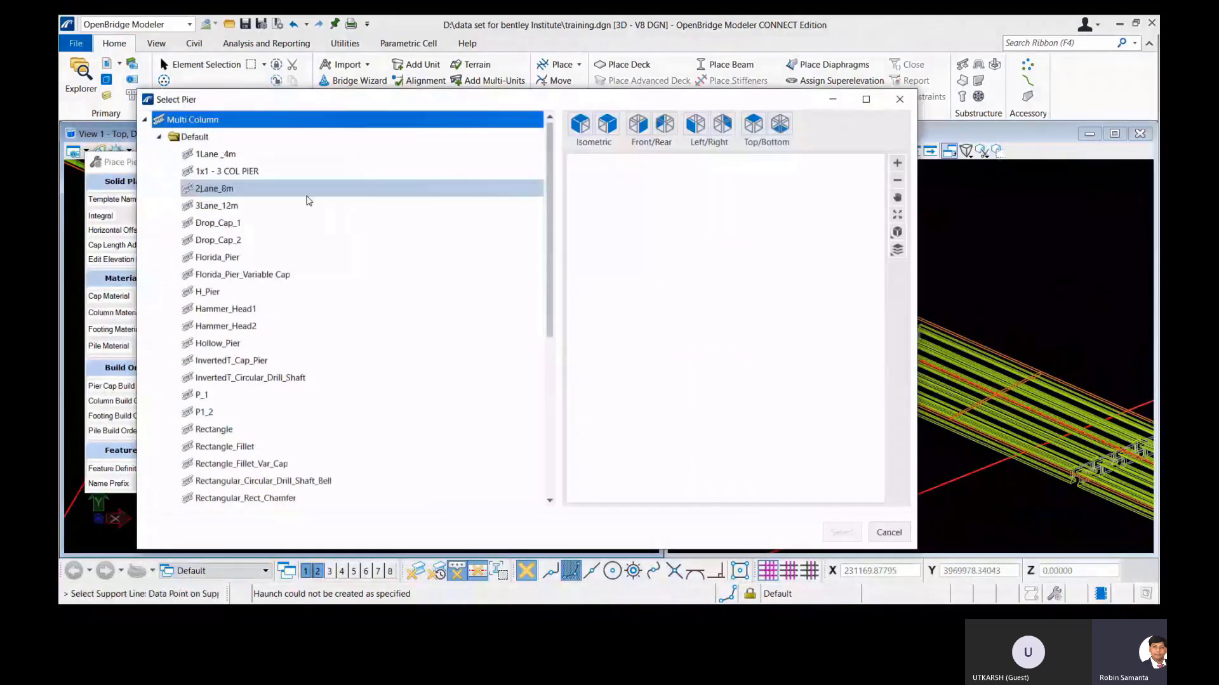
pyautogui.click(308, 196)
pyautogui.click(308, 205)
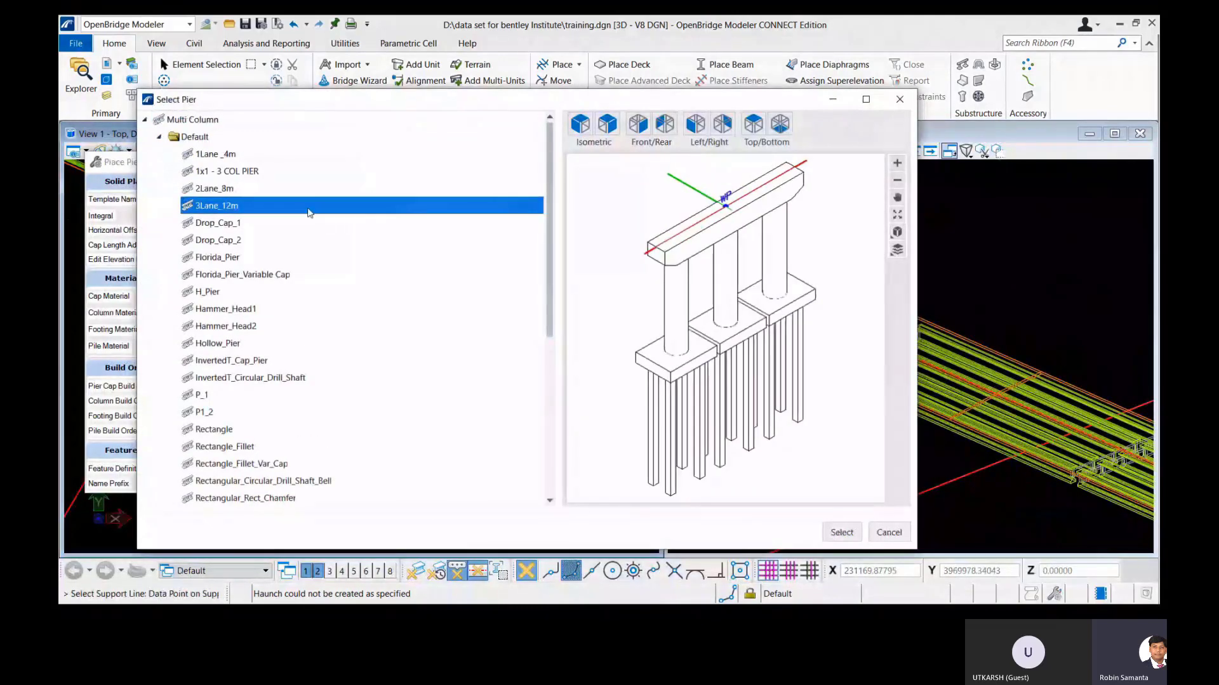
pyautogui.click(298, 230)
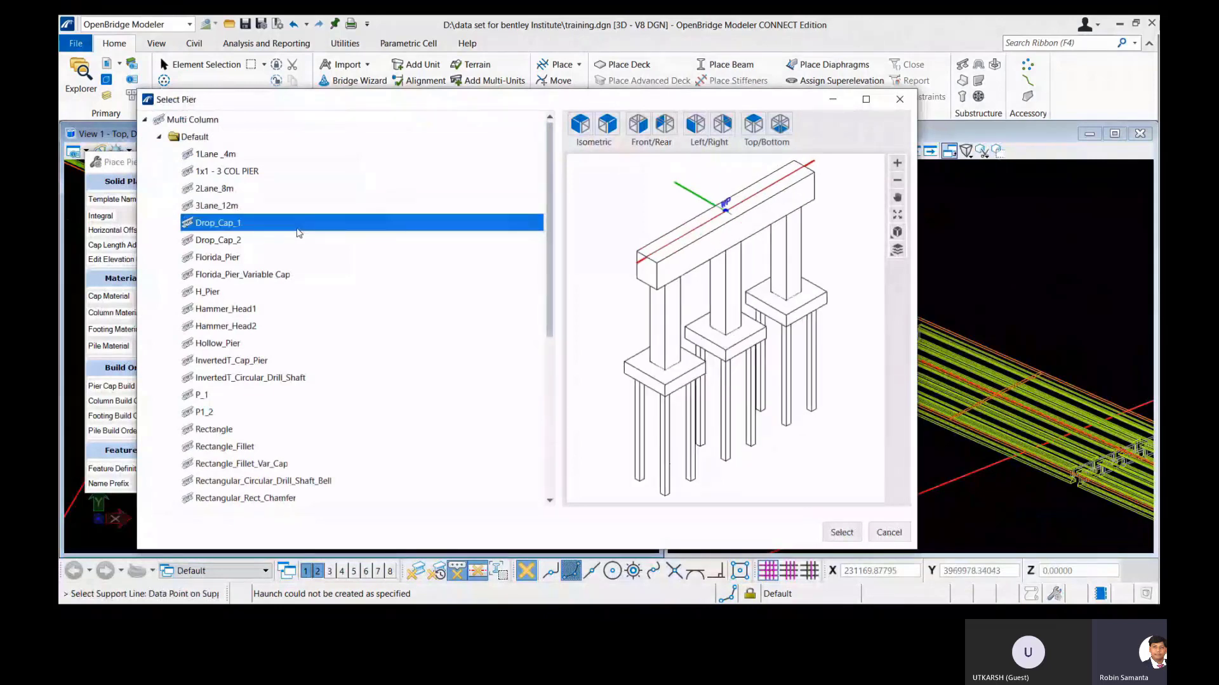
pyautogui.click(269, 291)
pyautogui.click(261, 309)
pyautogui.click(255, 361)
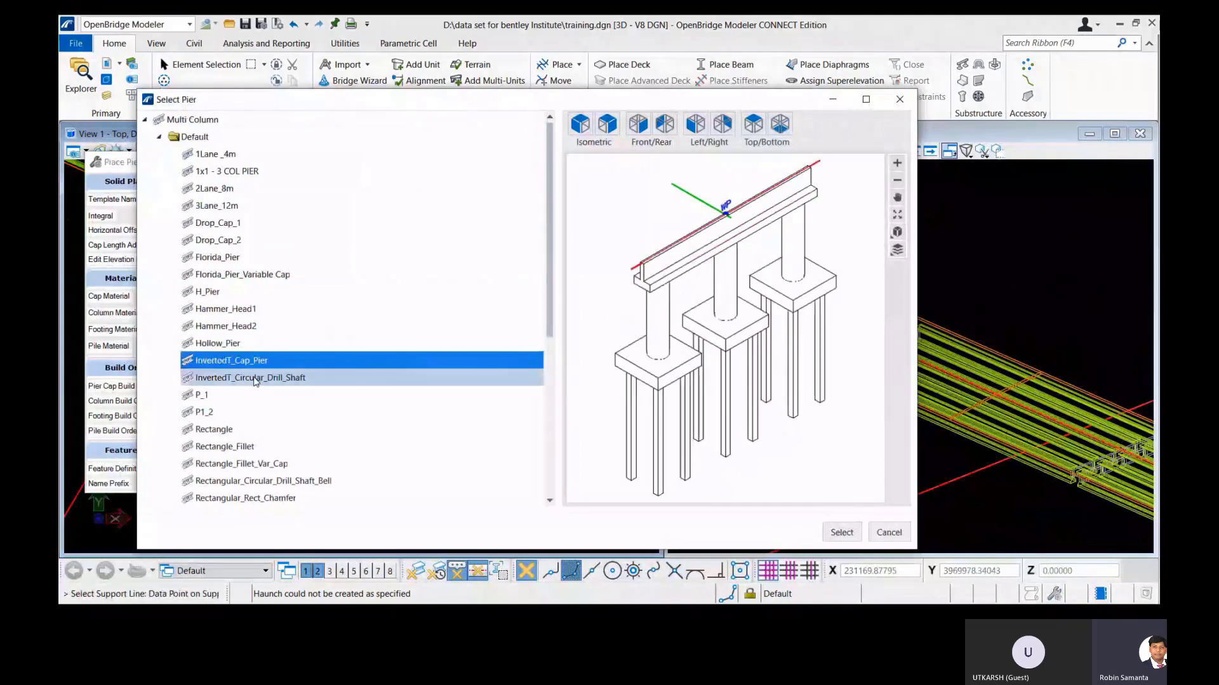
pyautogui.click(255, 377)
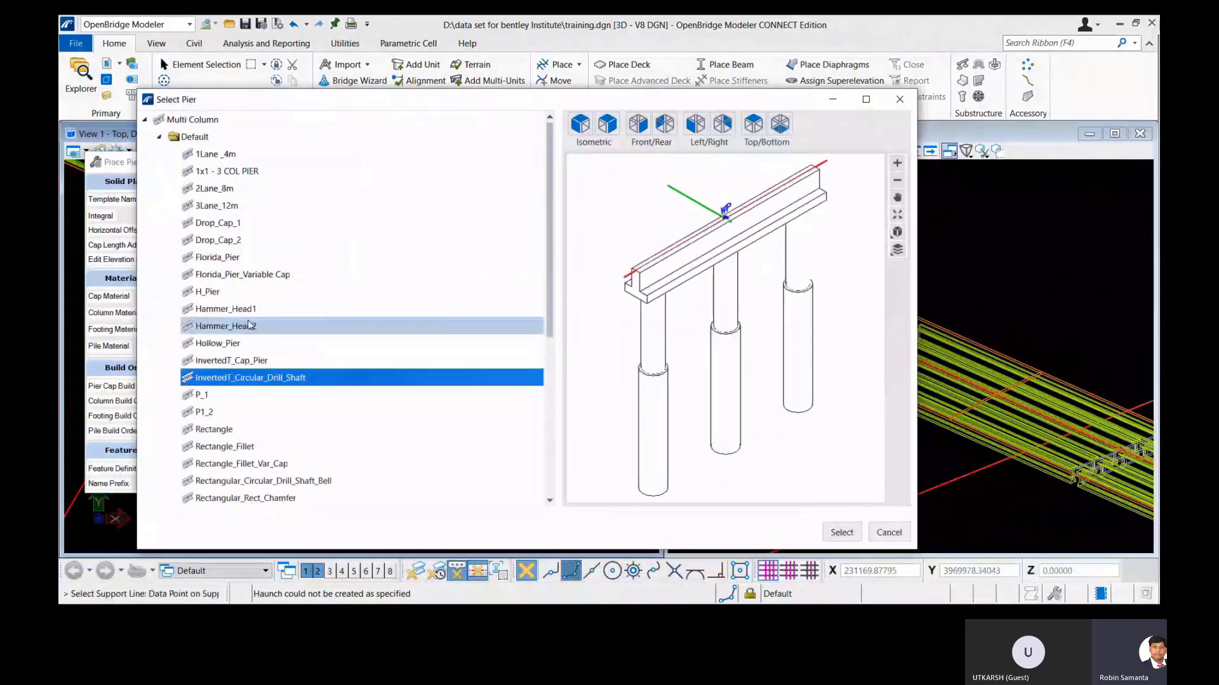
# Compare the 2Lane_8m and 3Lane_12m pier templates and choose 3Lane_12m for placement.
pyautogui.click(260, 204)
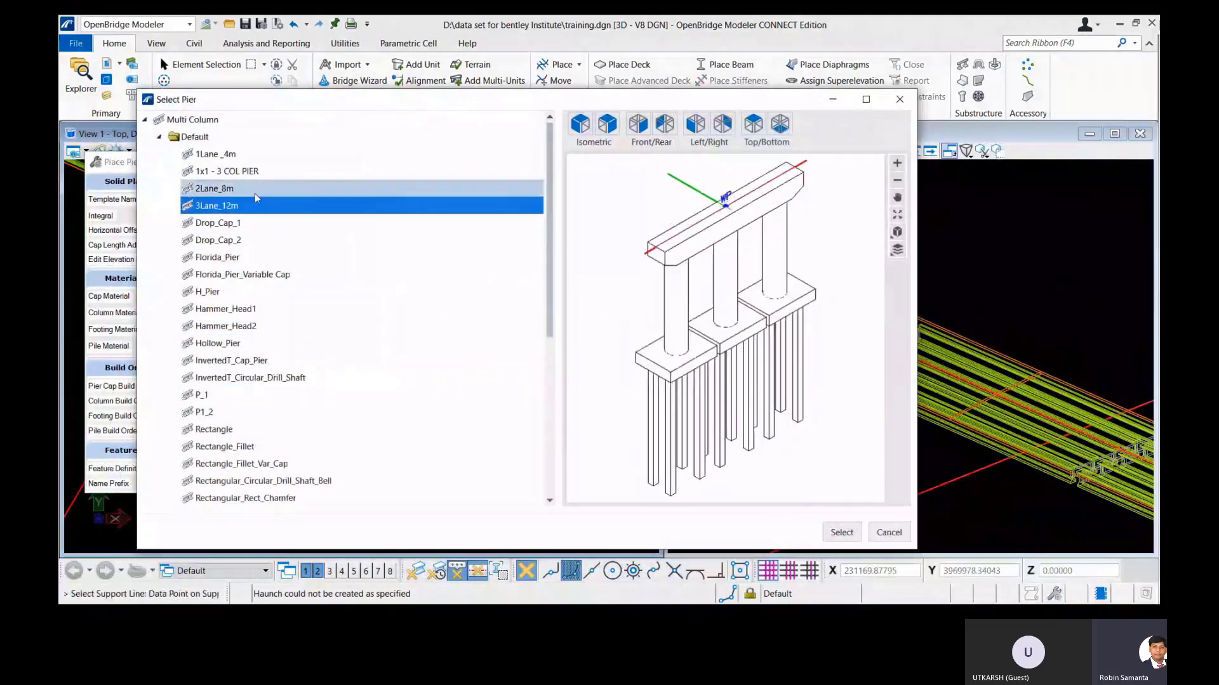
pyautogui.click(255, 192)
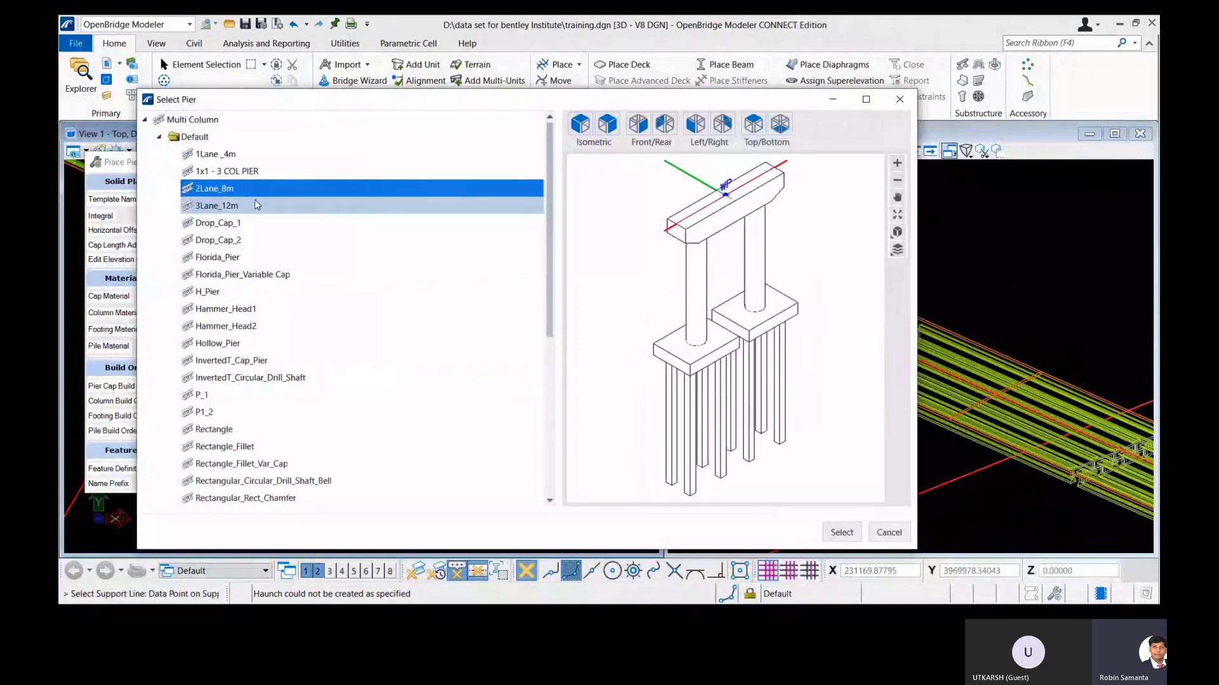
pyautogui.click(256, 204)
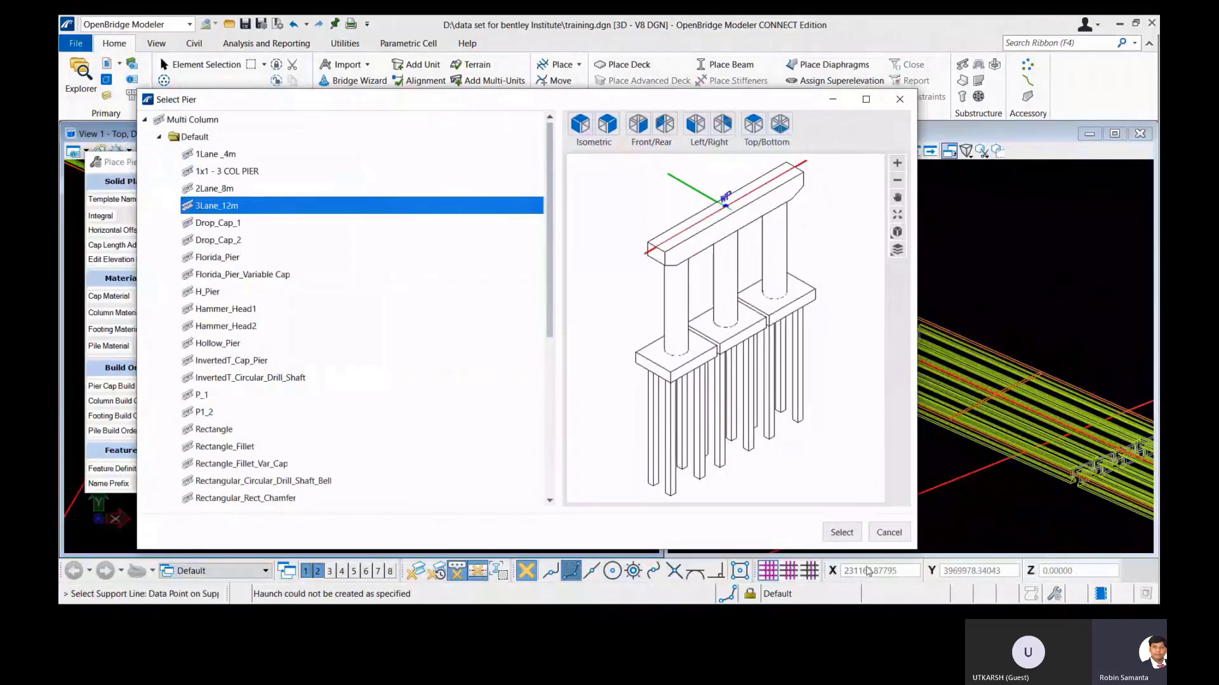
pyautogui.click(842, 532)
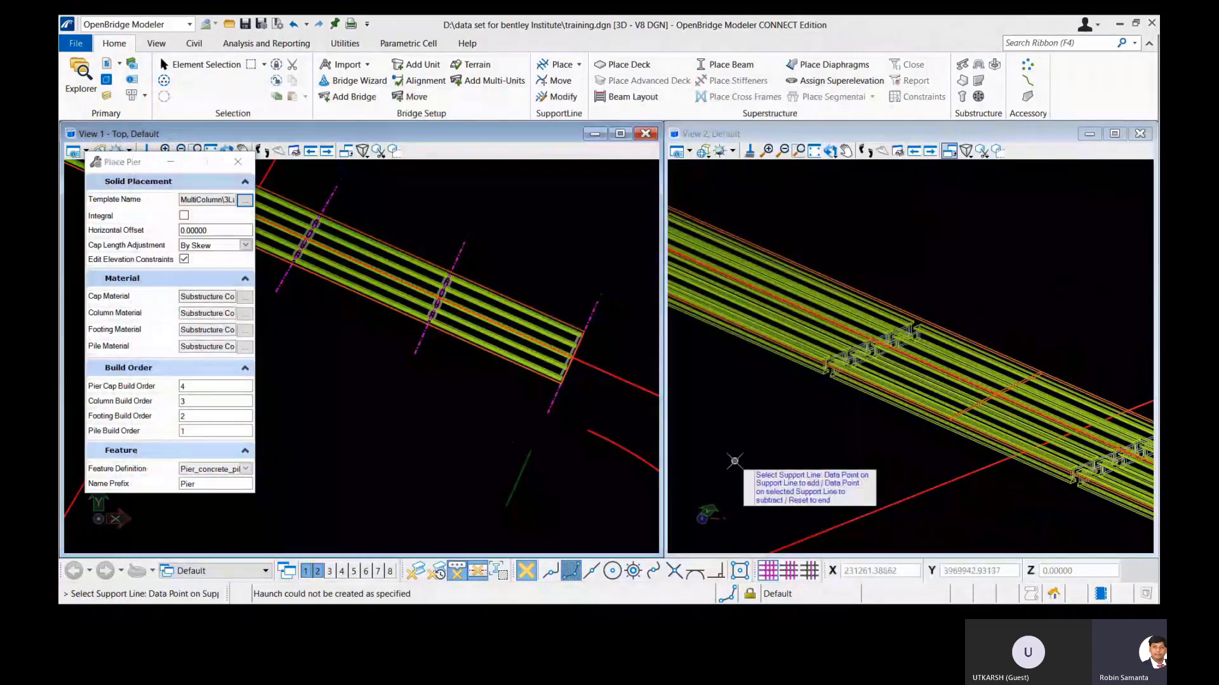
# Select the four interior support lines for the piers and accept them to open the pier elevation constraints.
pyautogui.scroll(-1, 749, 455)
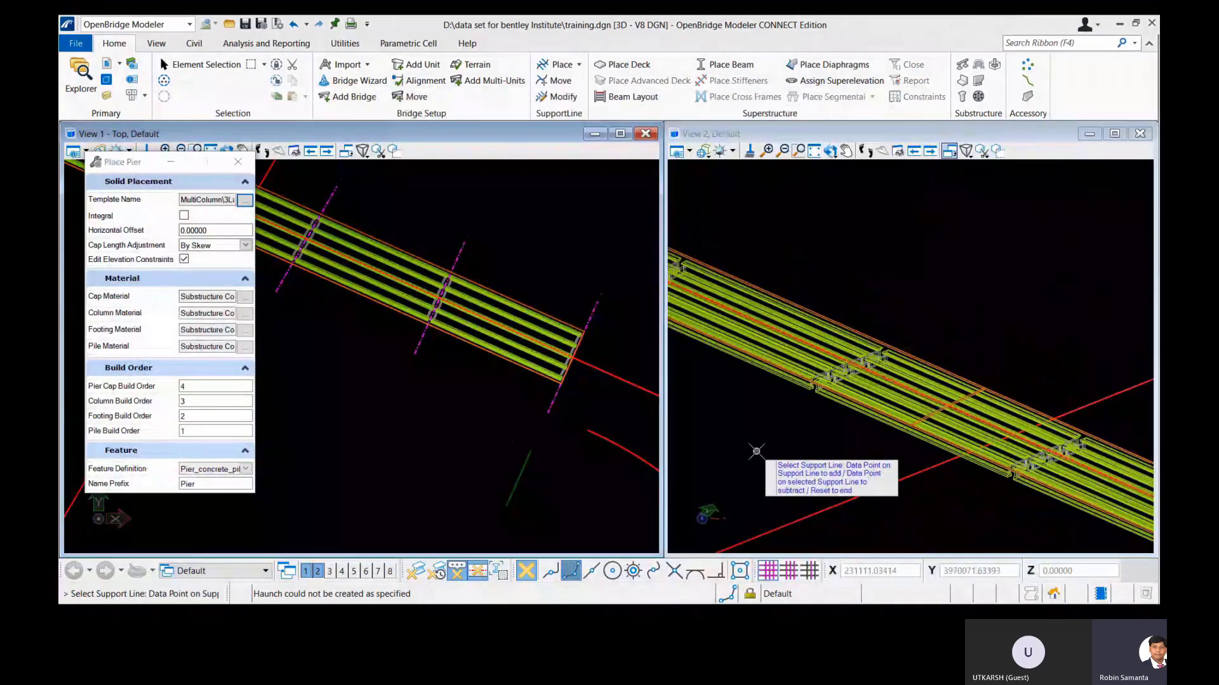
pyautogui.scroll(-3, 437, 327)
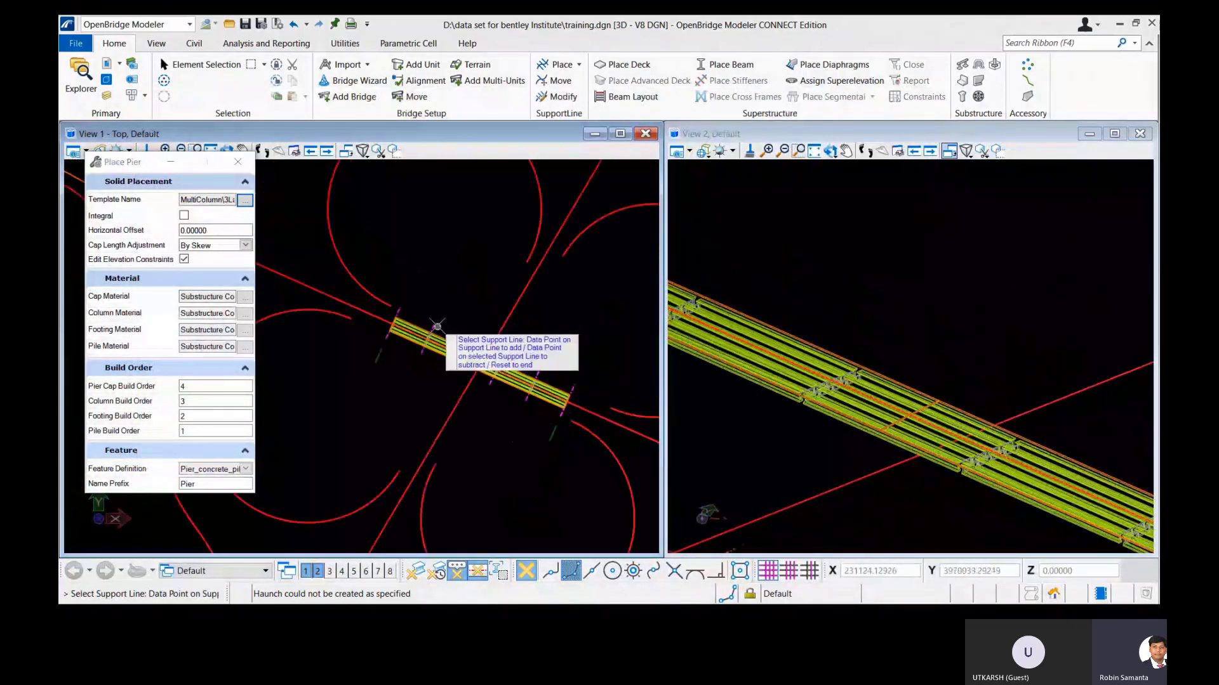
pyautogui.scroll(2, 437, 326)
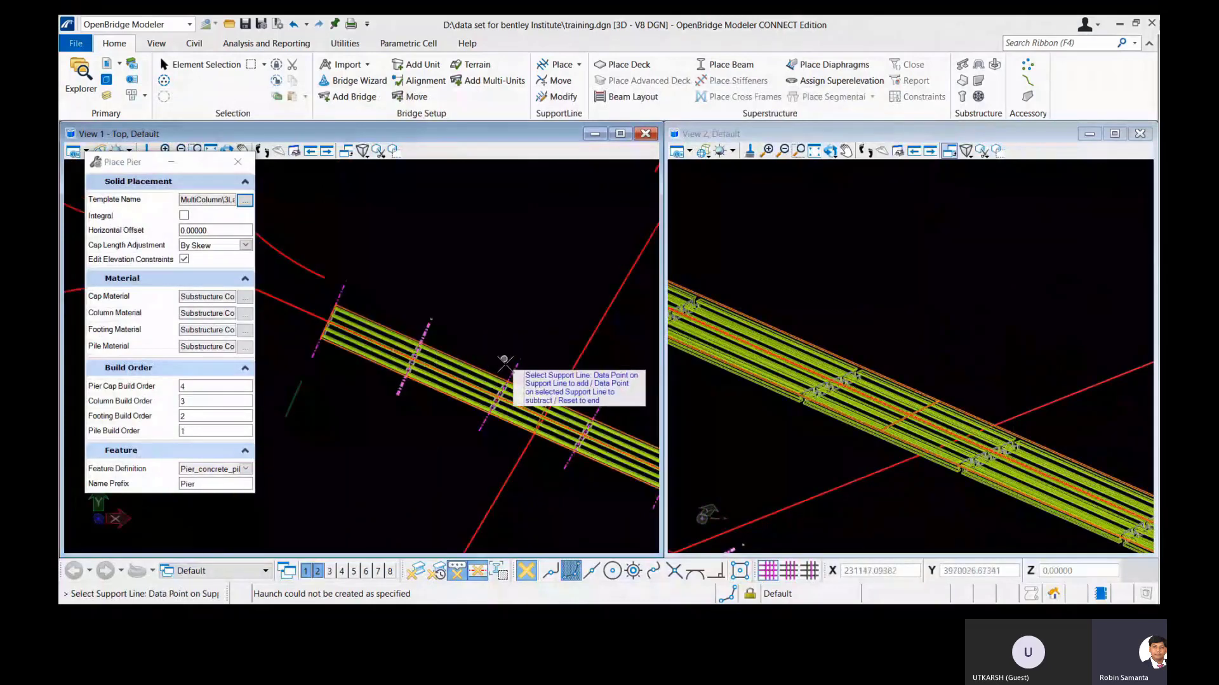
pyautogui.scroll(-1, 502, 372)
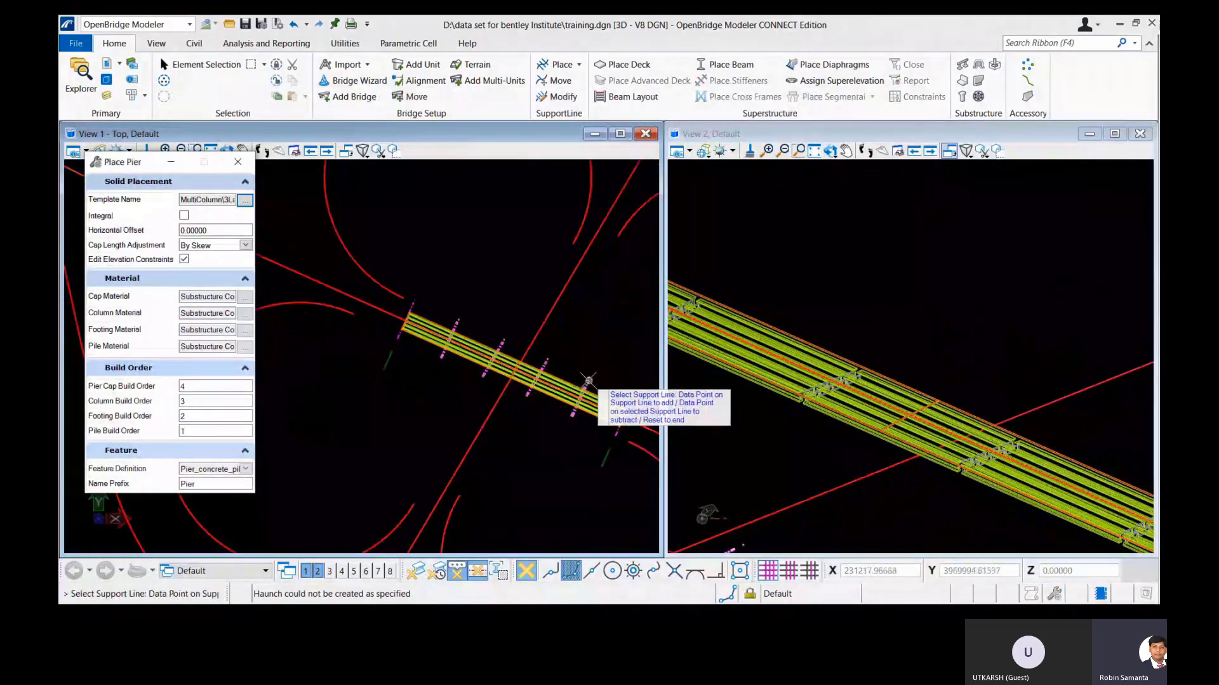
pyautogui.rightClick(485, 292)
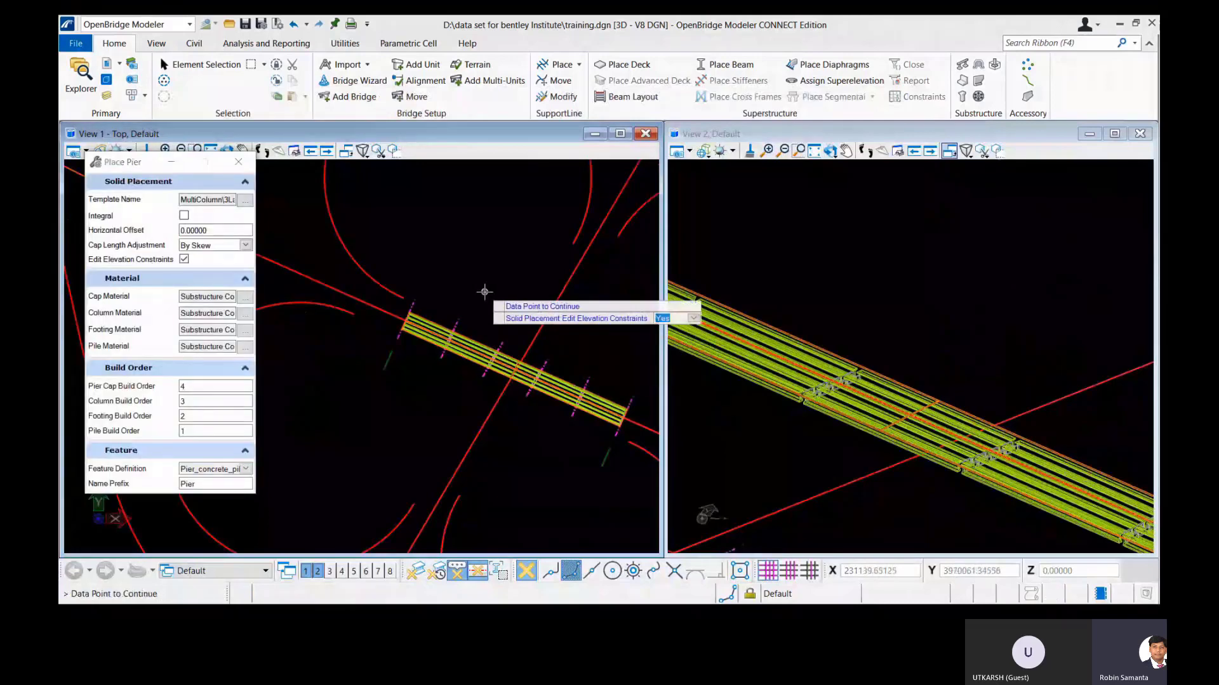
pyautogui.click(485, 292)
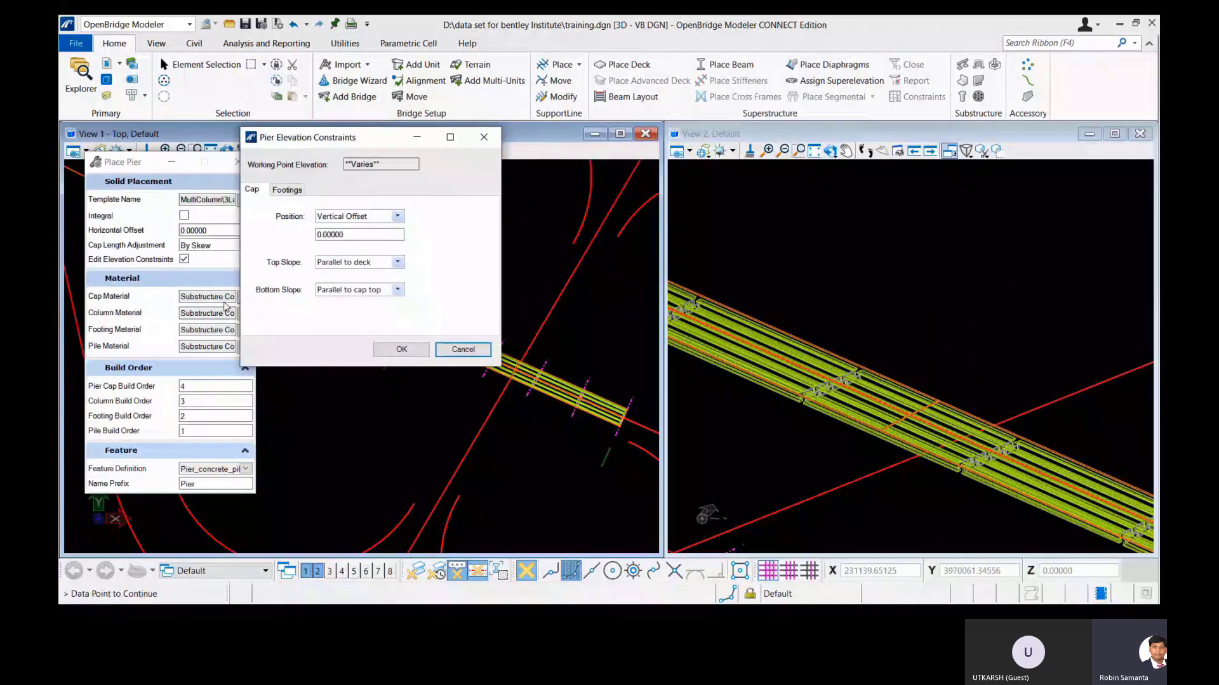
# Dismiss the pier elevation constraints and examine the concrete grades available for the pier cap in the material library.
pyautogui.press('Escape')
pyautogui.click(251, 298)
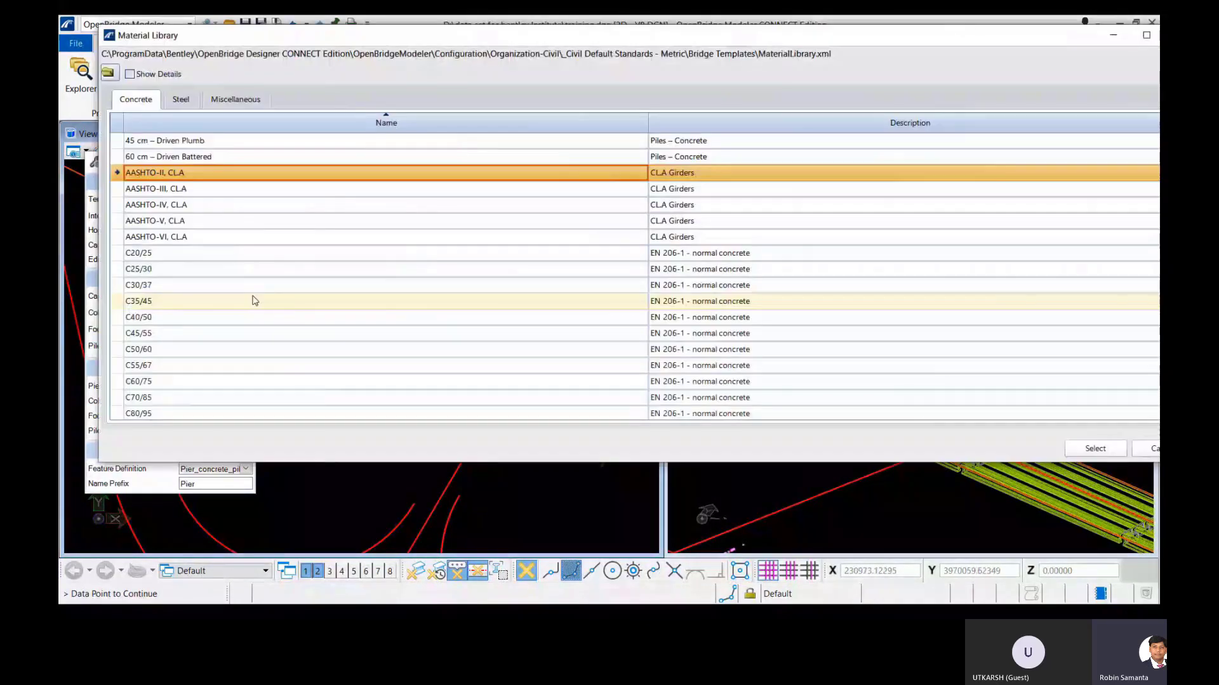
pyautogui.scroll(-4, 254, 305)
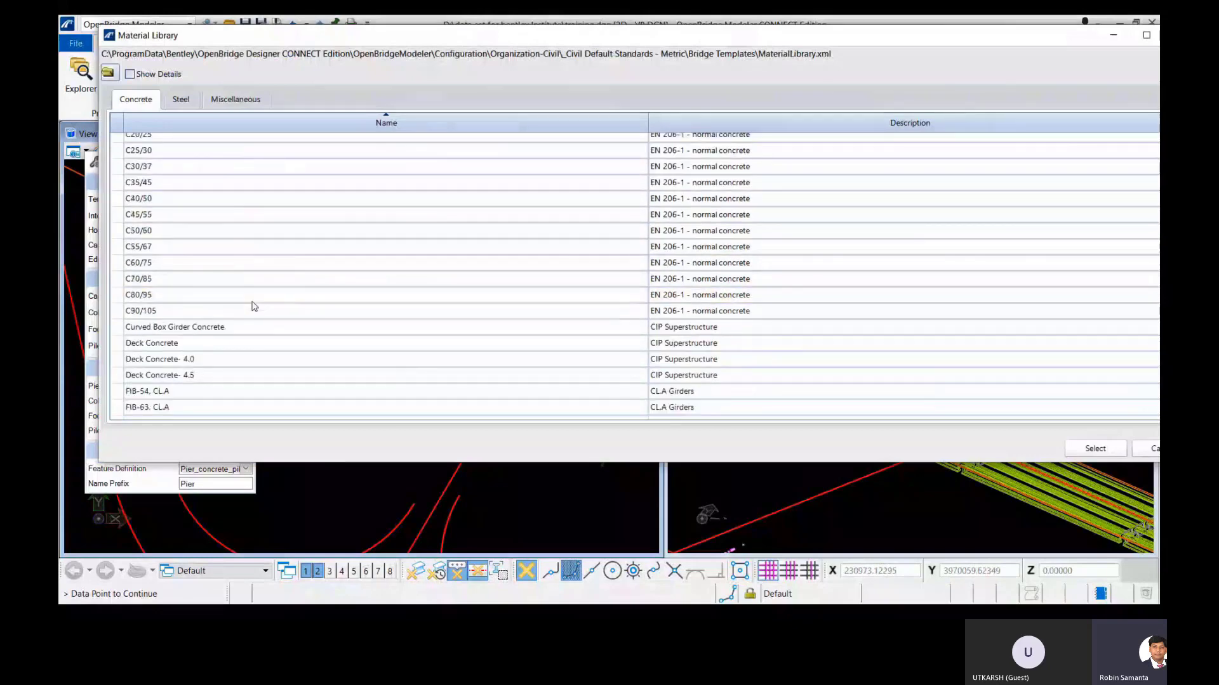
pyautogui.scroll(-1, 254, 307)
pyautogui.scroll(-2, 254, 306)
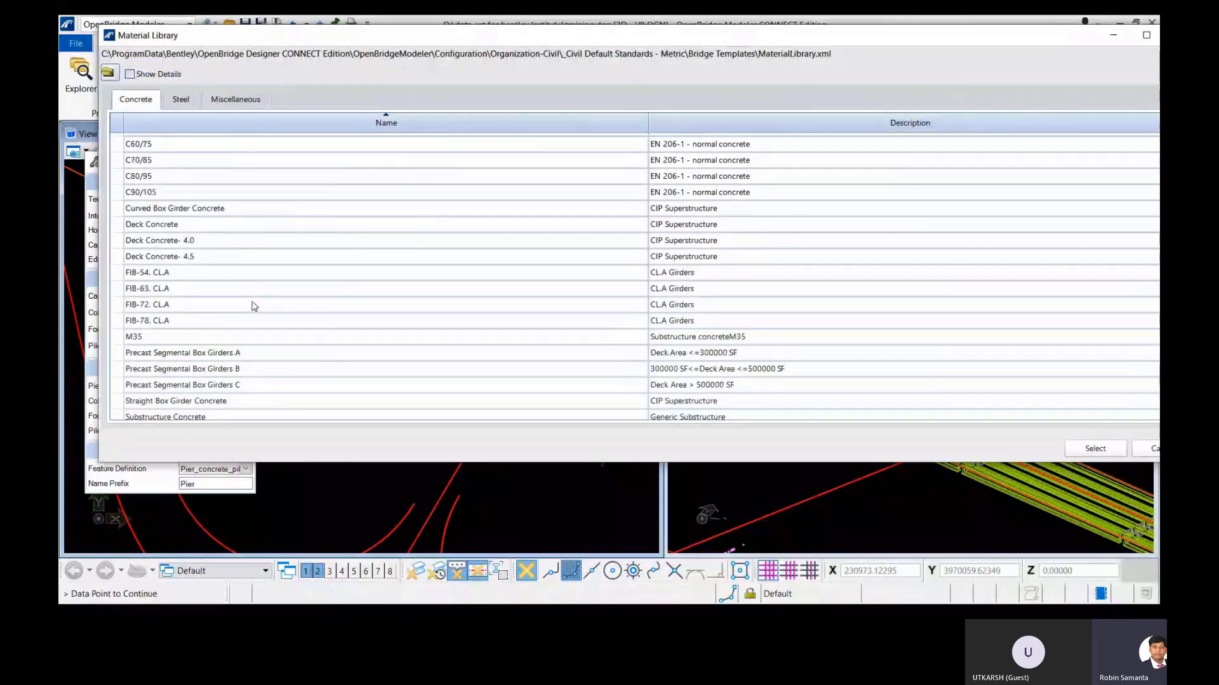
pyautogui.scroll(-1, 254, 307)
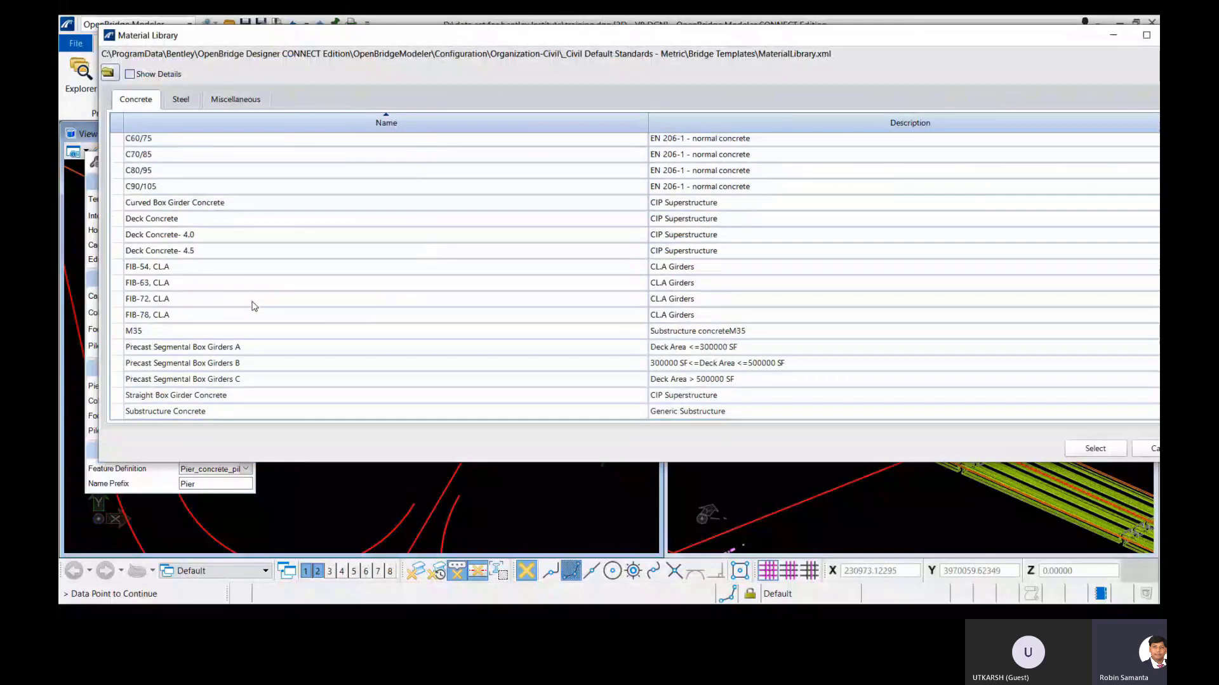
pyautogui.scroll(2, 254, 307)
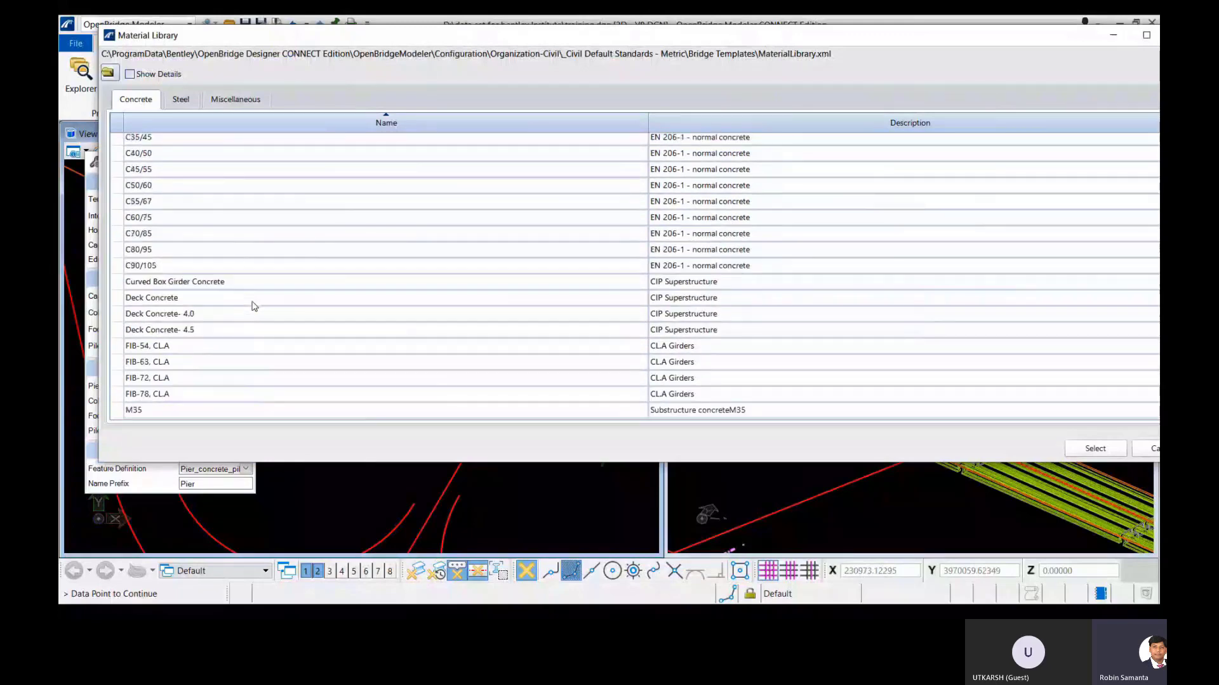
pyautogui.scroll(2, 254, 306)
pyautogui.scroll(1, 253, 307)
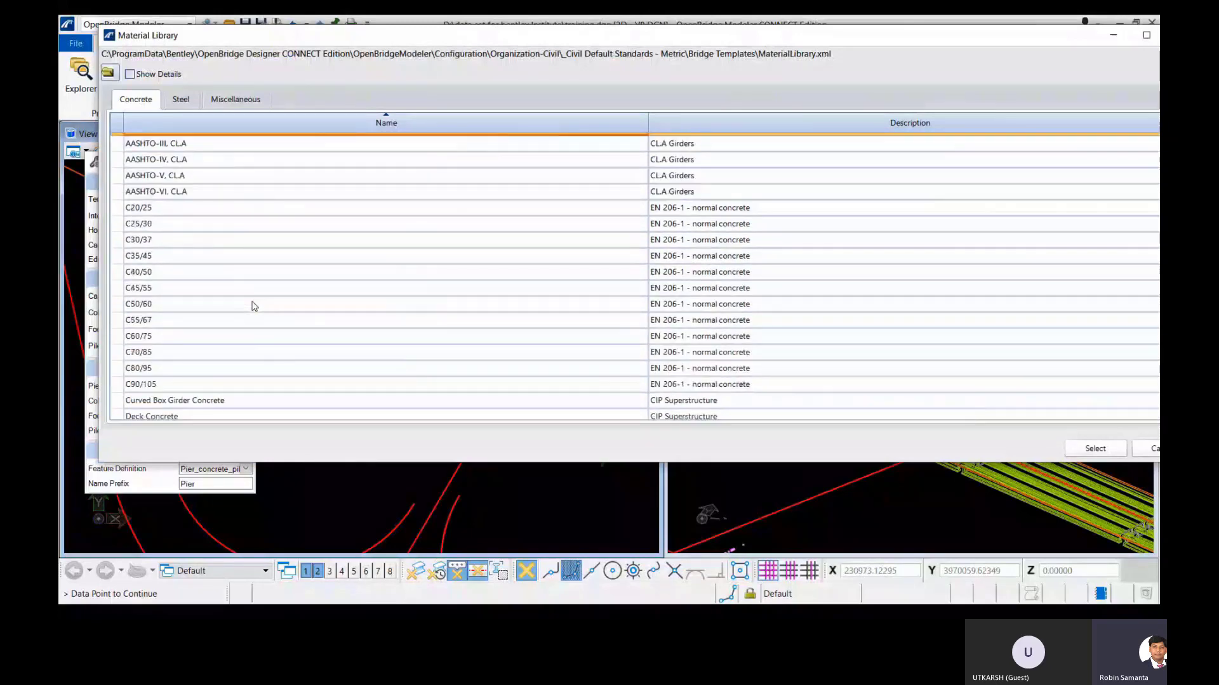
pyautogui.scroll(-3, 254, 308)
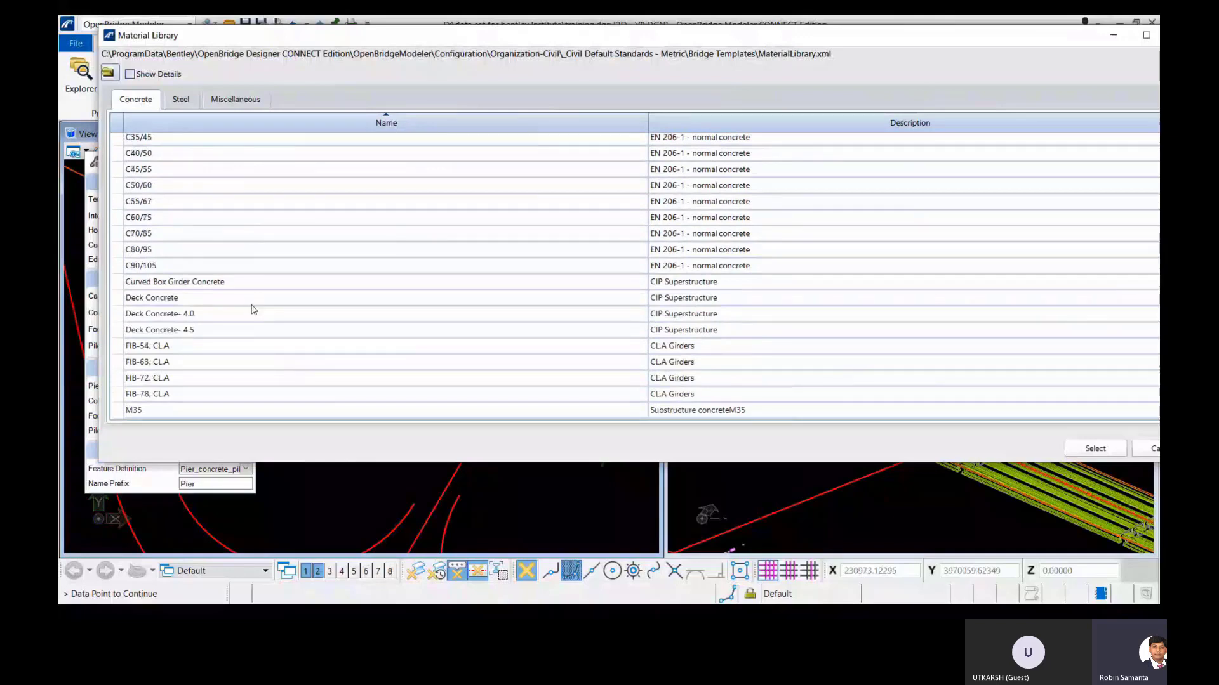
pyautogui.scroll(-1, 257, 381)
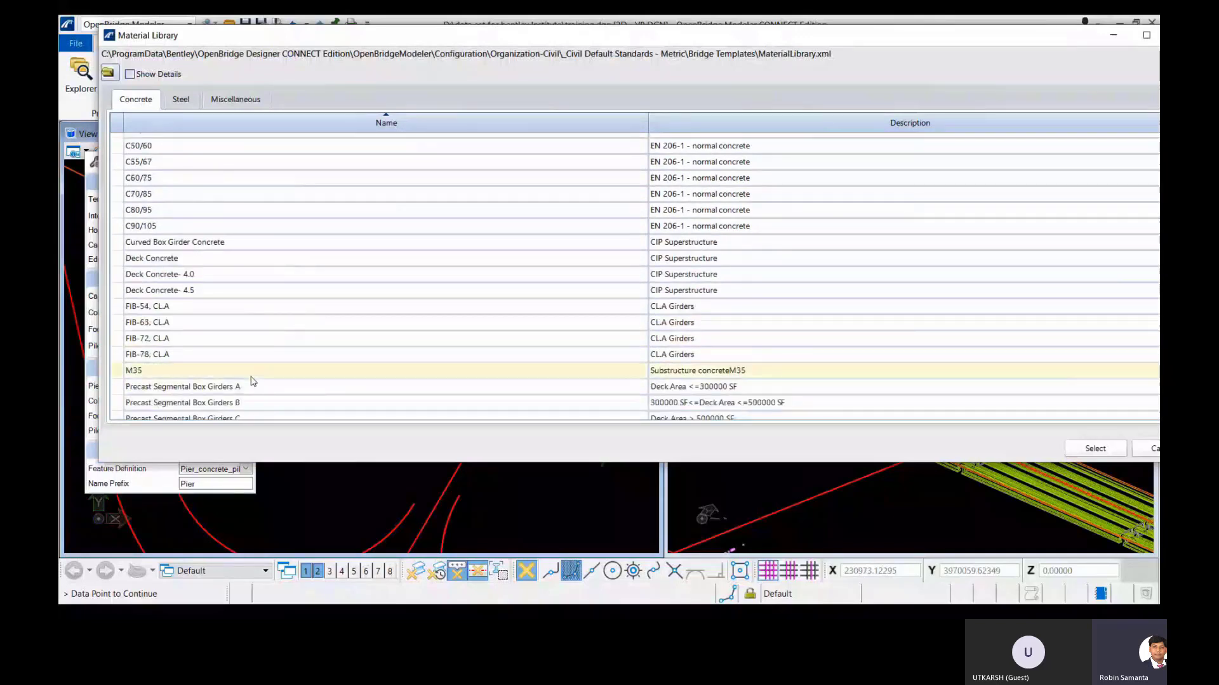
pyautogui.scroll(-1, 254, 381)
pyautogui.scroll(5, 274, 350)
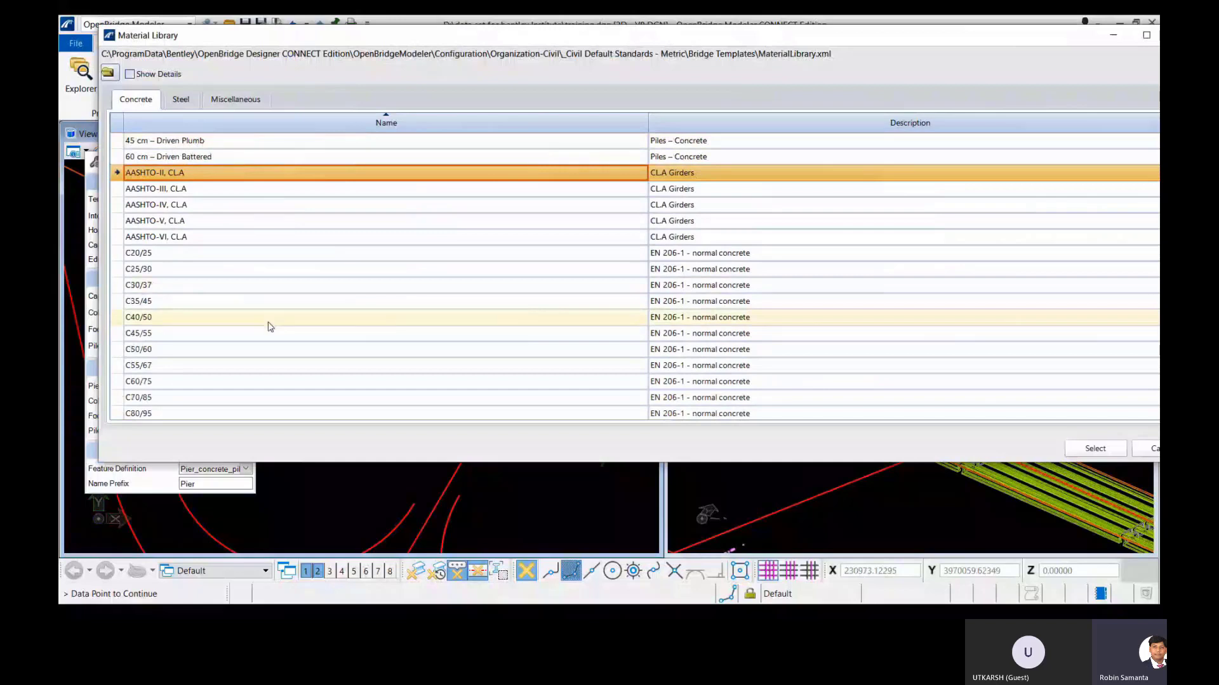
pyautogui.scroll(-2, 270, 327)
pyautogui.scroll(-3, 270, 327)
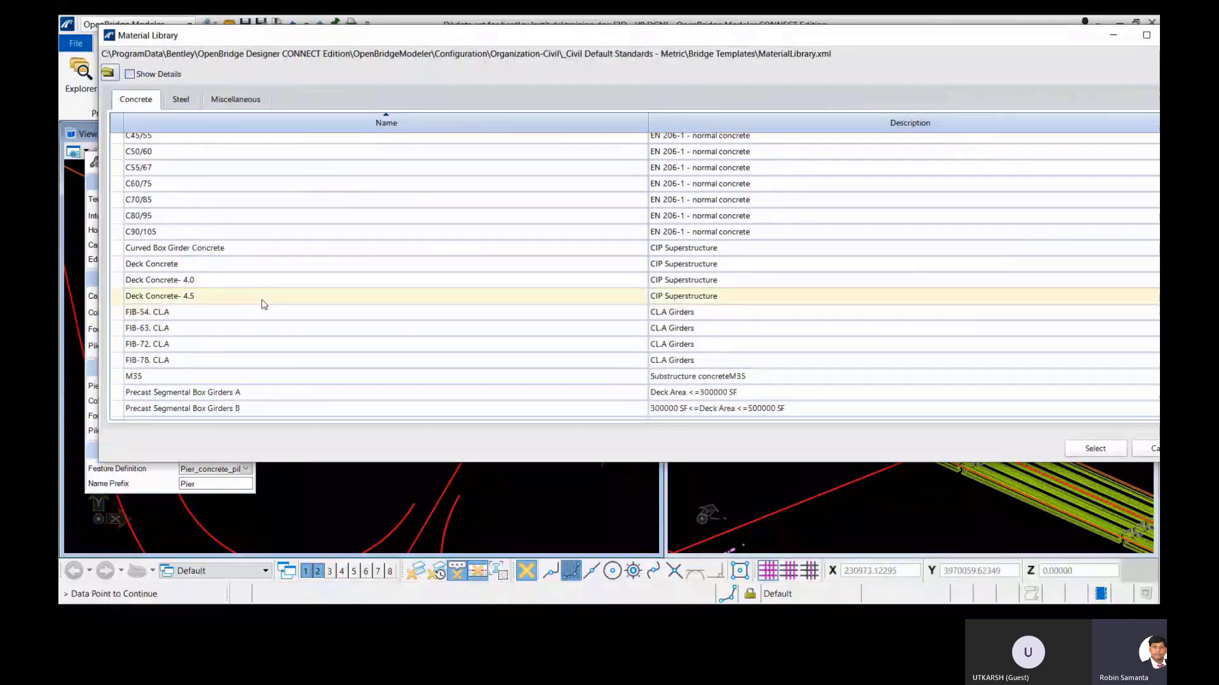
pyautogui.scroll(-1, 264, 304)
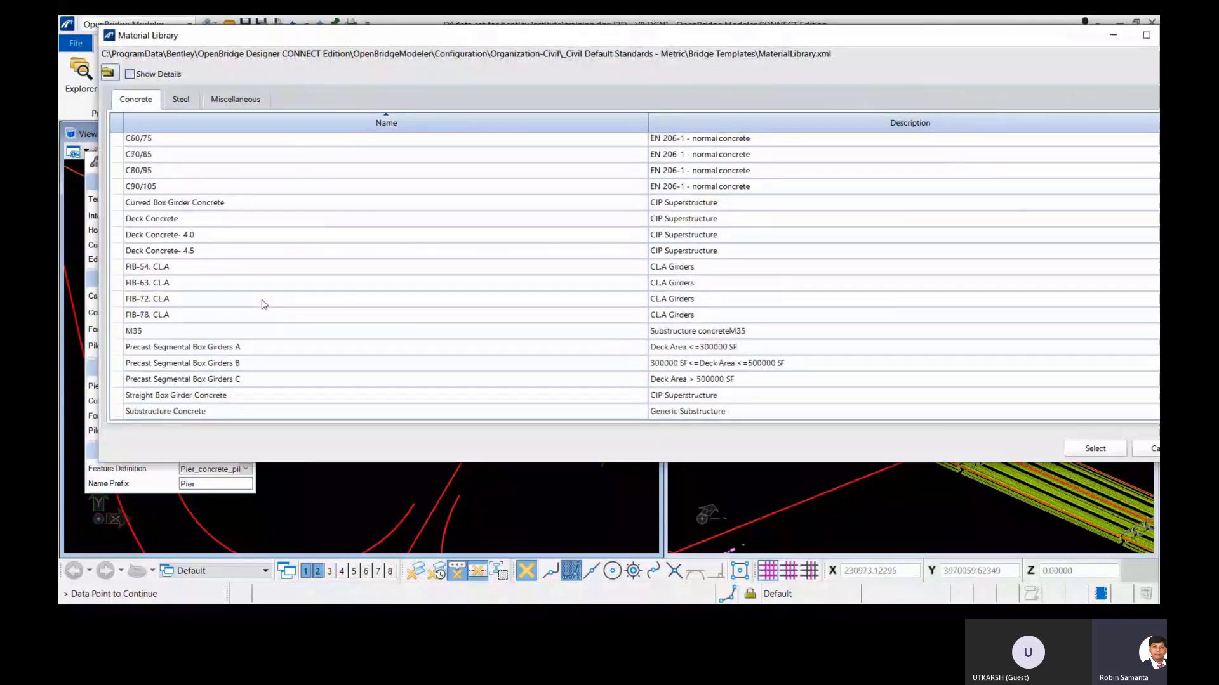
# Assign Substructure Concrete as the material for the pier's cap, column, footing and piles.
pyautogui.click(272, 412)
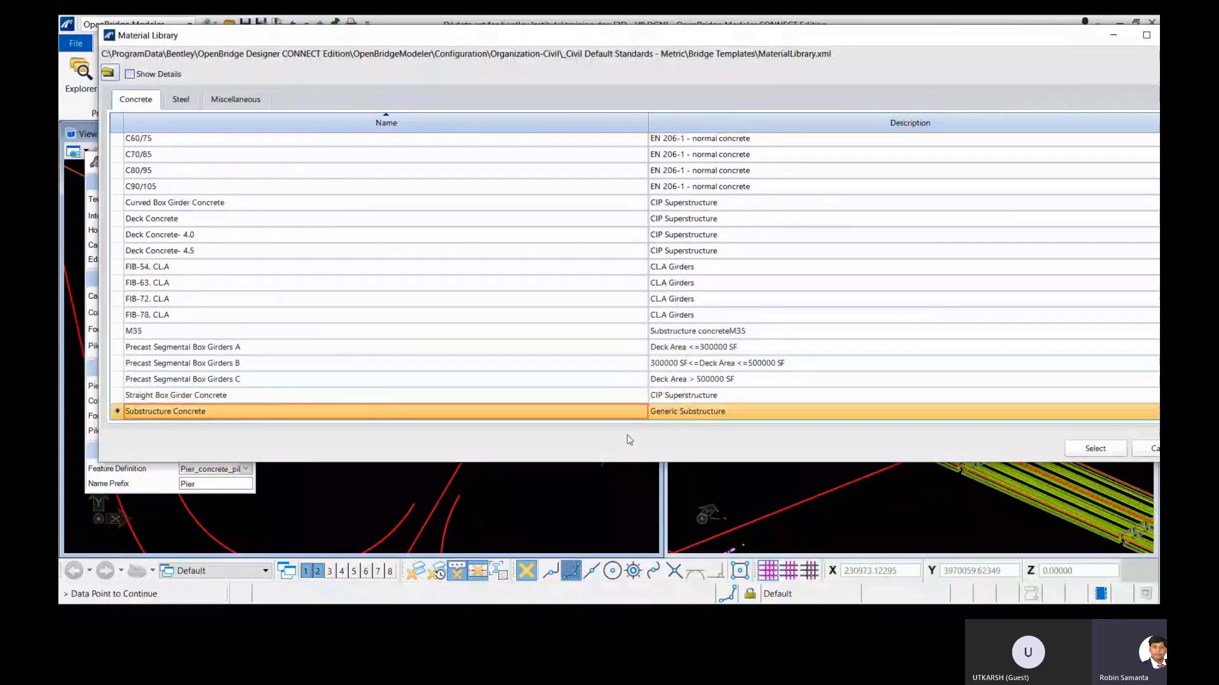
pyautogui.click(1067, 449)
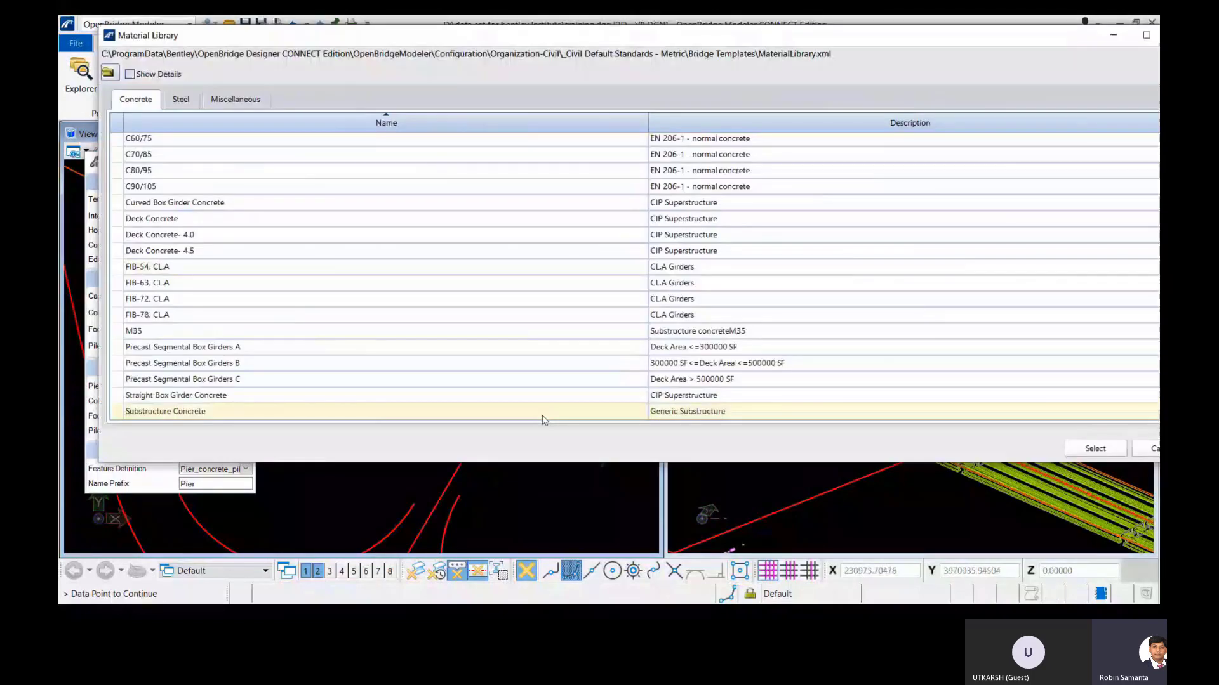
pyautogui.click(544, 411)
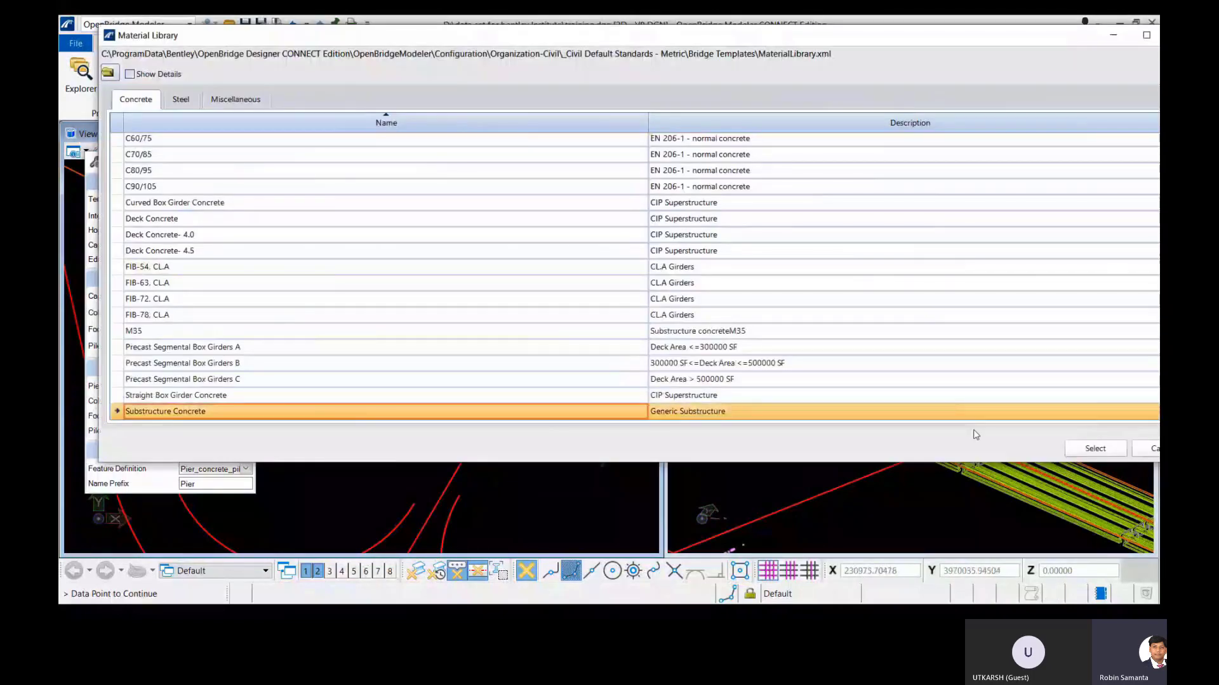
pyautogui.click(1094, 450)
pyautogui.click(245, 330)
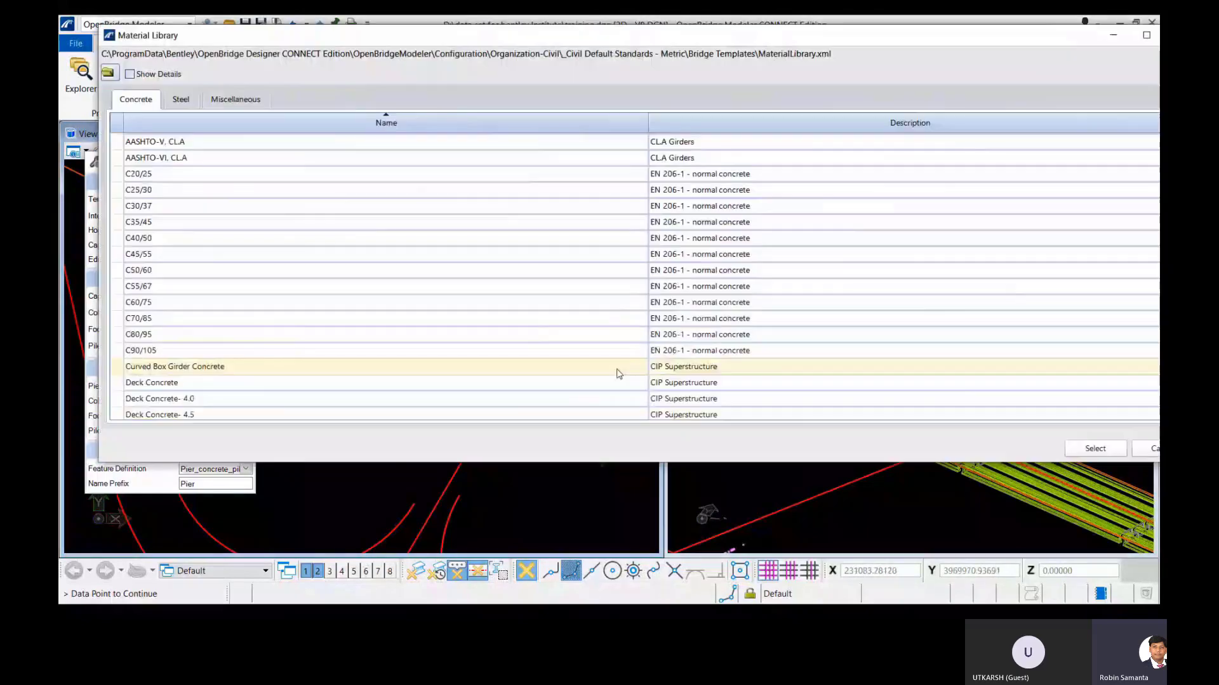
pyautogui.scroll(-3, 619, 373)
pyautogui.click(616, 410)
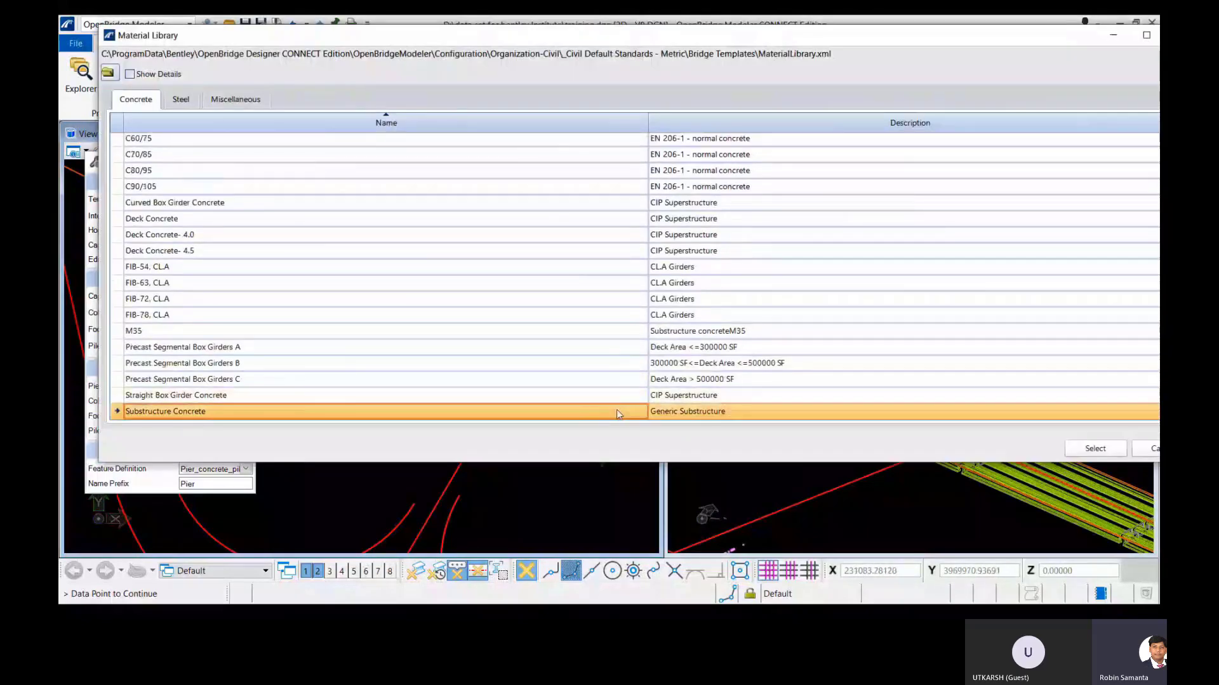
pyautogui.click(1081, 446)
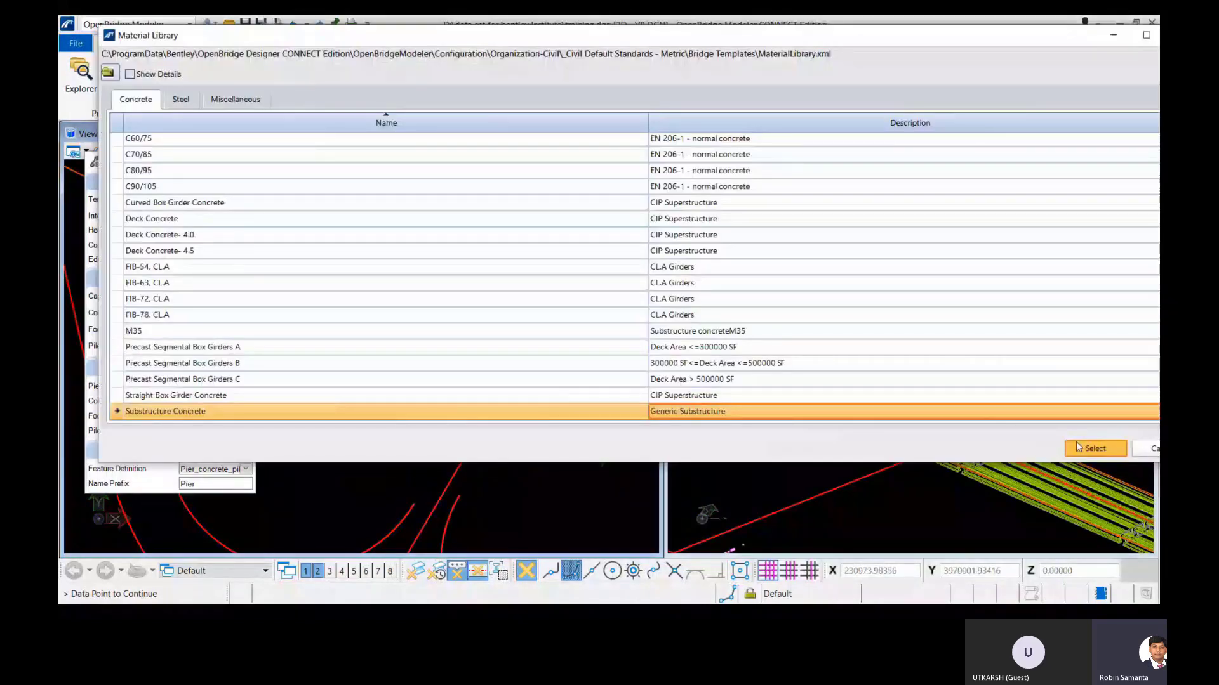
pyautogui.click(1082, 449)
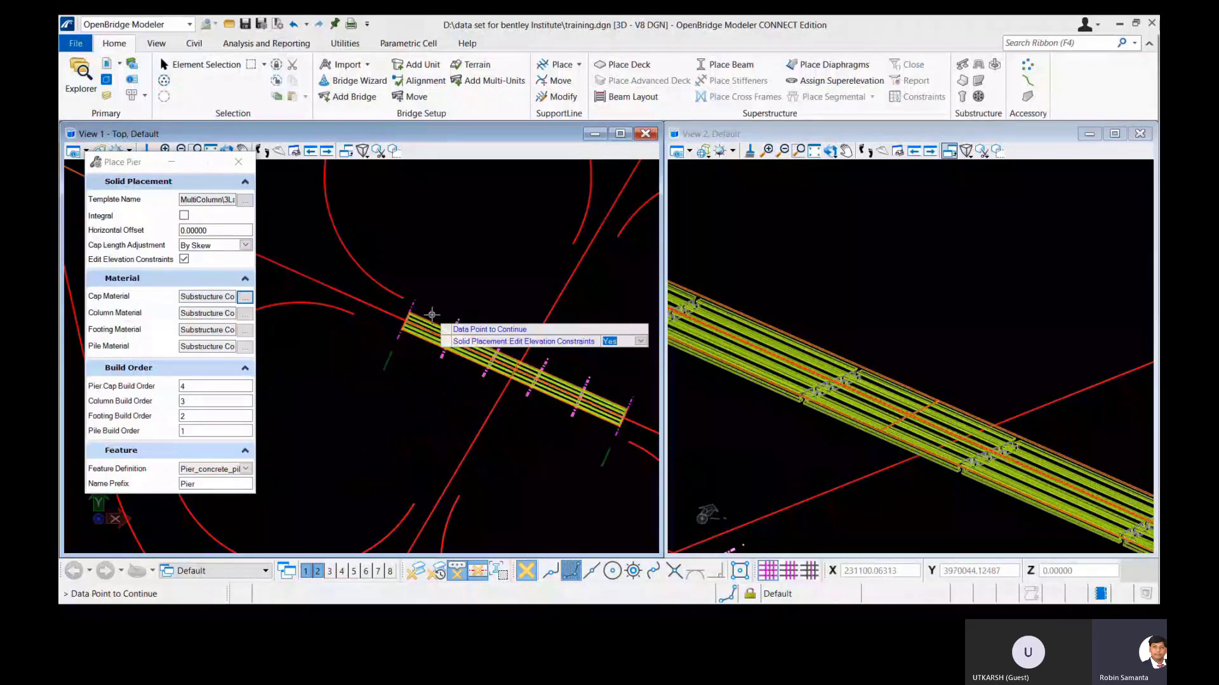
# Place the piers at the selected support lines with all footings constrained From DTM at -3.0.
pyautogui.click(432, 315)
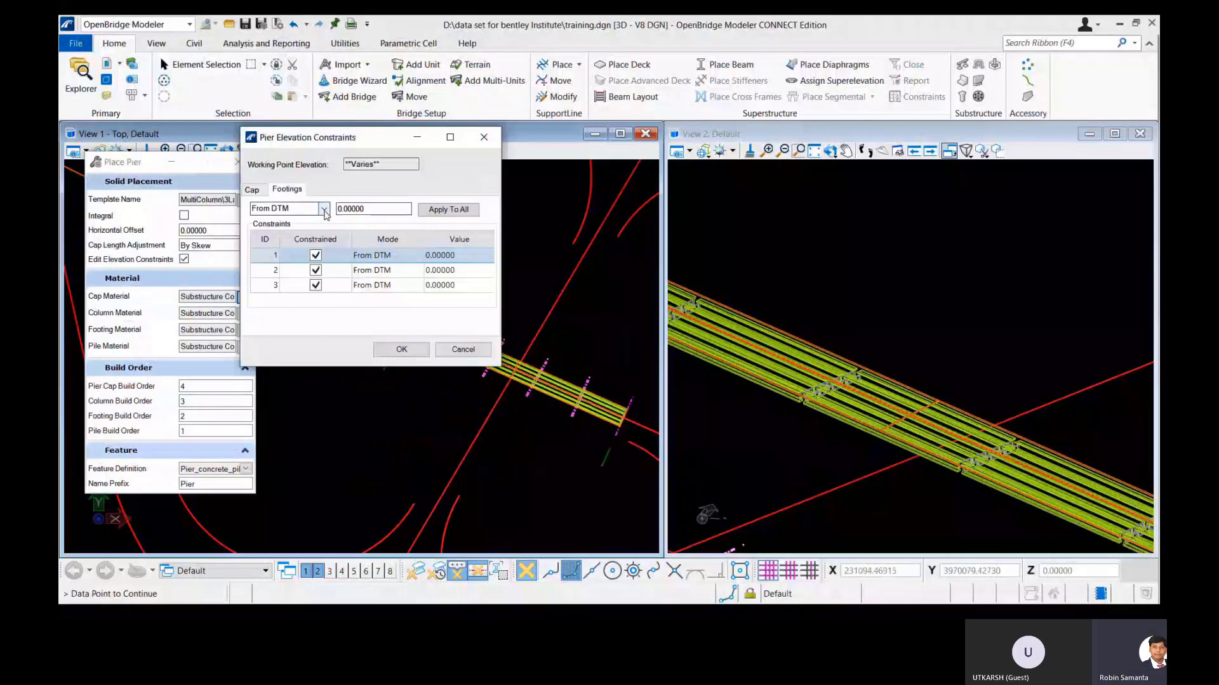
pyautogui.doubleClick(343, 209)
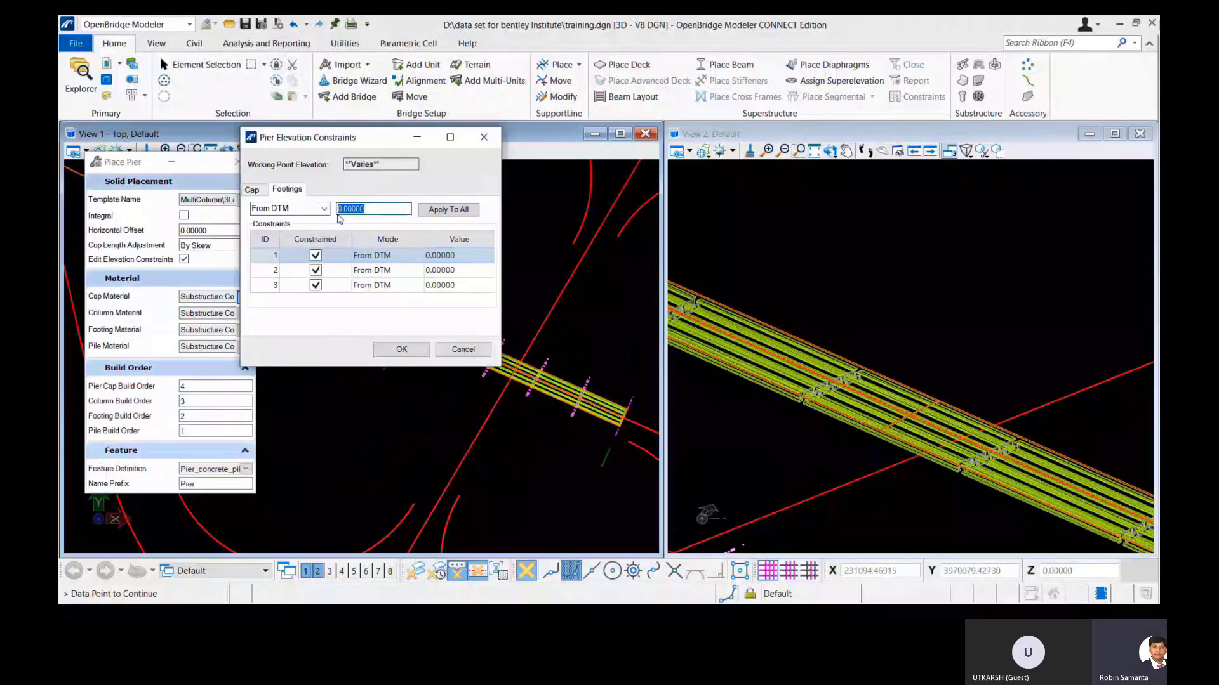
pyautogui.write('-3.0')
pyautogui.click(448, 211)
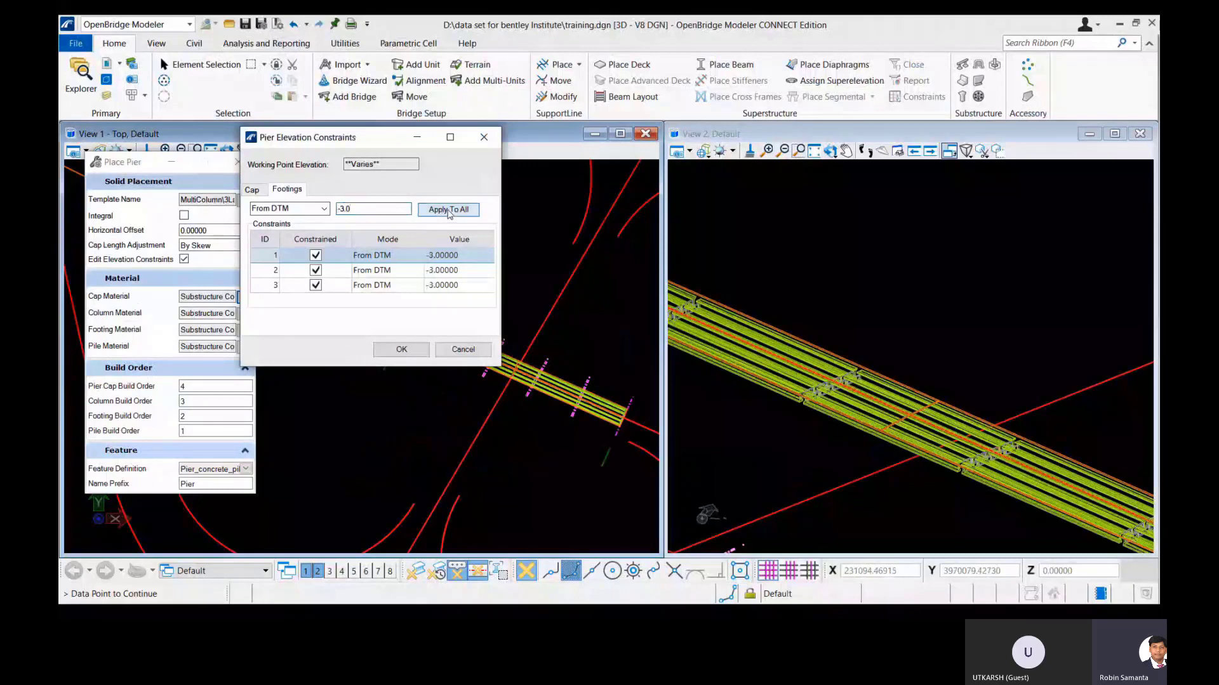
pyautogui.click(401, 348)
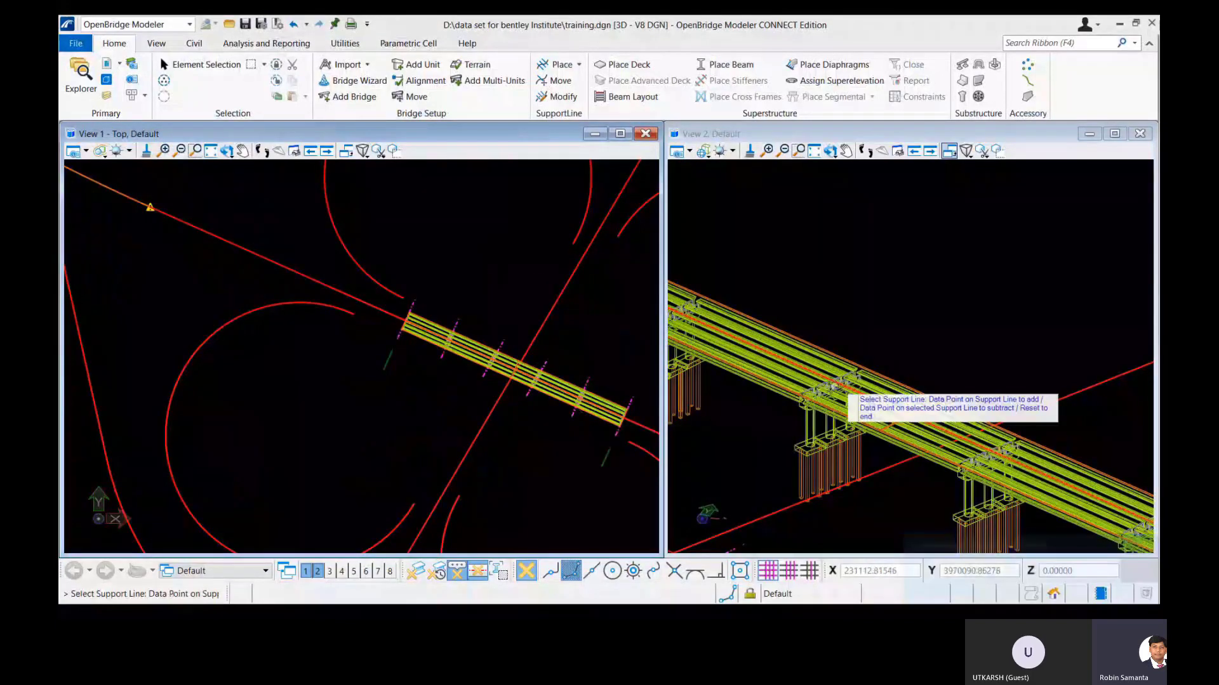
pyautogui.scroll(-1, 872, 374)
pyautogui.scroll(-2, 860, 384)
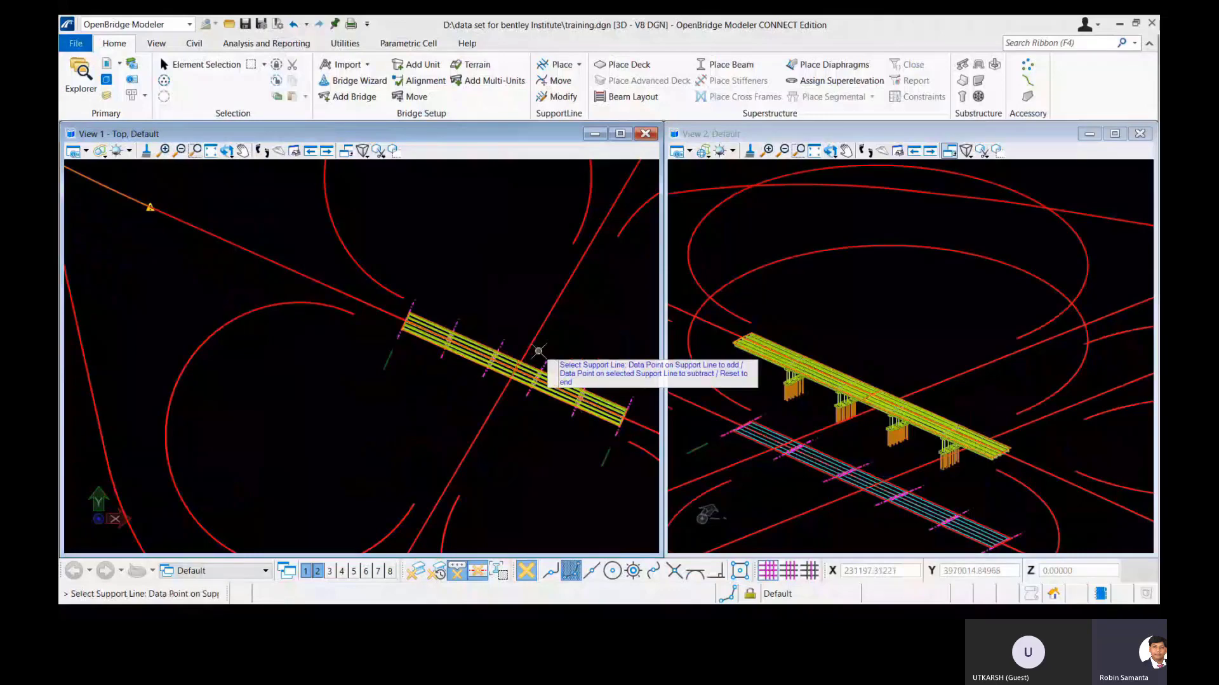
# Choose the Pile Cap abutment template 3 Lane - 12 m with Start orientation for the bridge's first support line.
pyautogui.scroll(5, 538, 351)
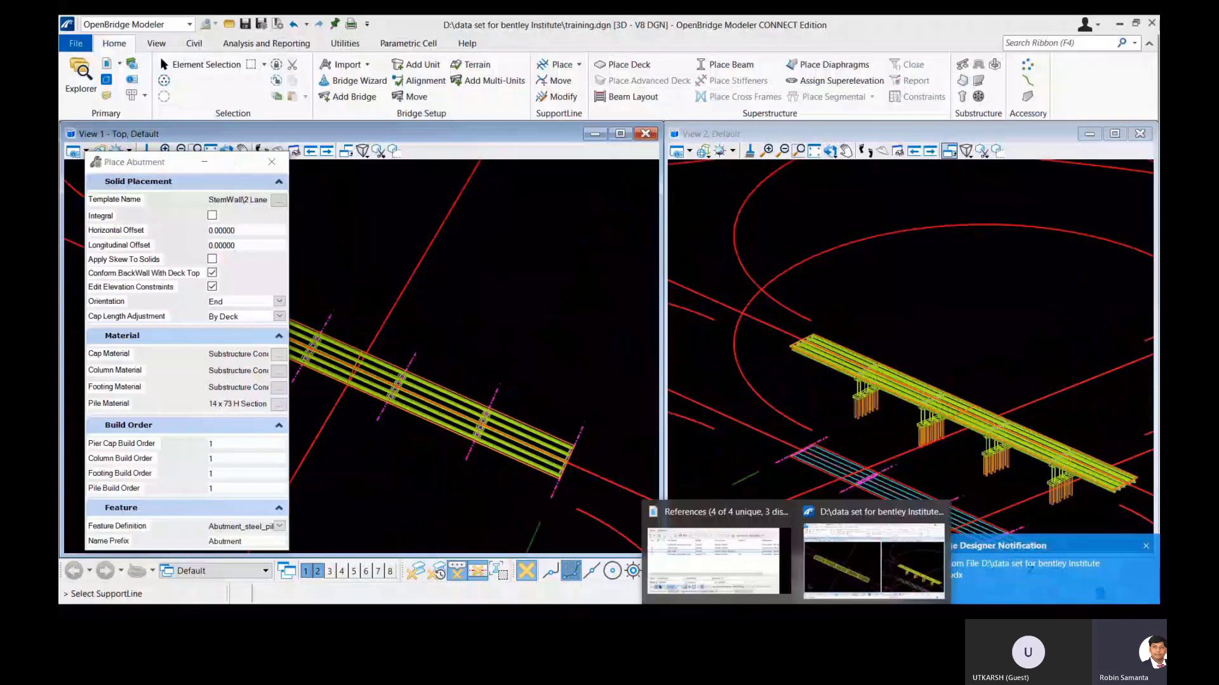
pyautogui.moveTo(769, 550)
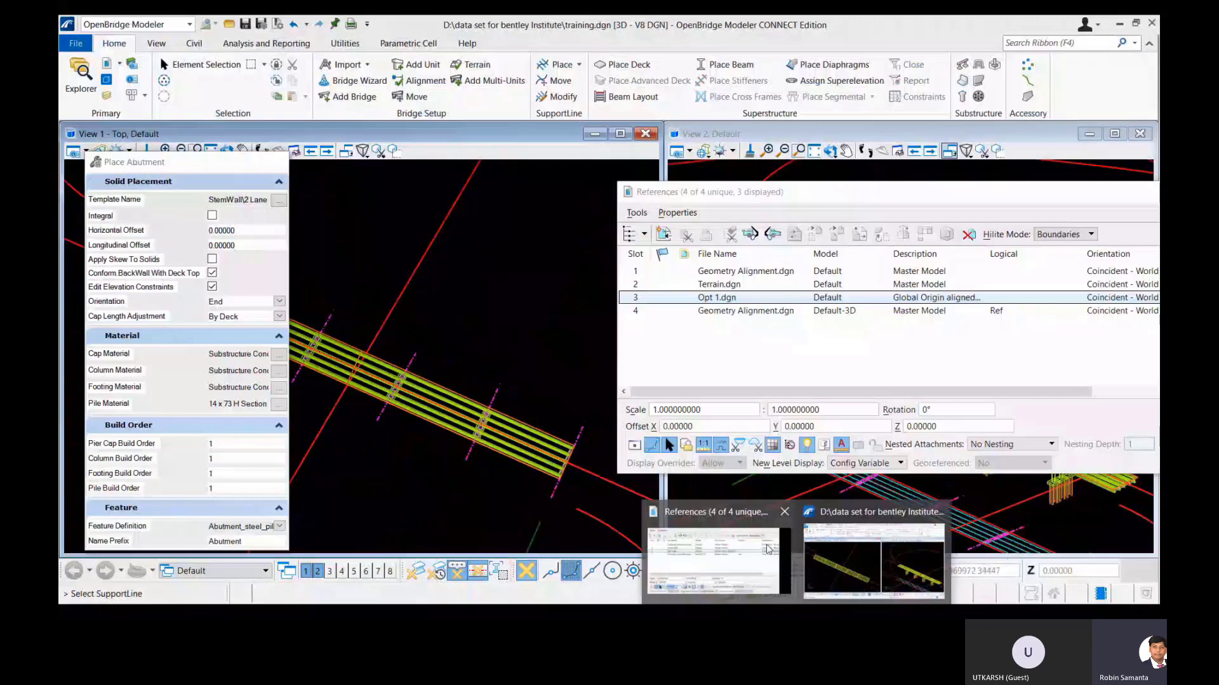
pyautogui.click(287, 380)
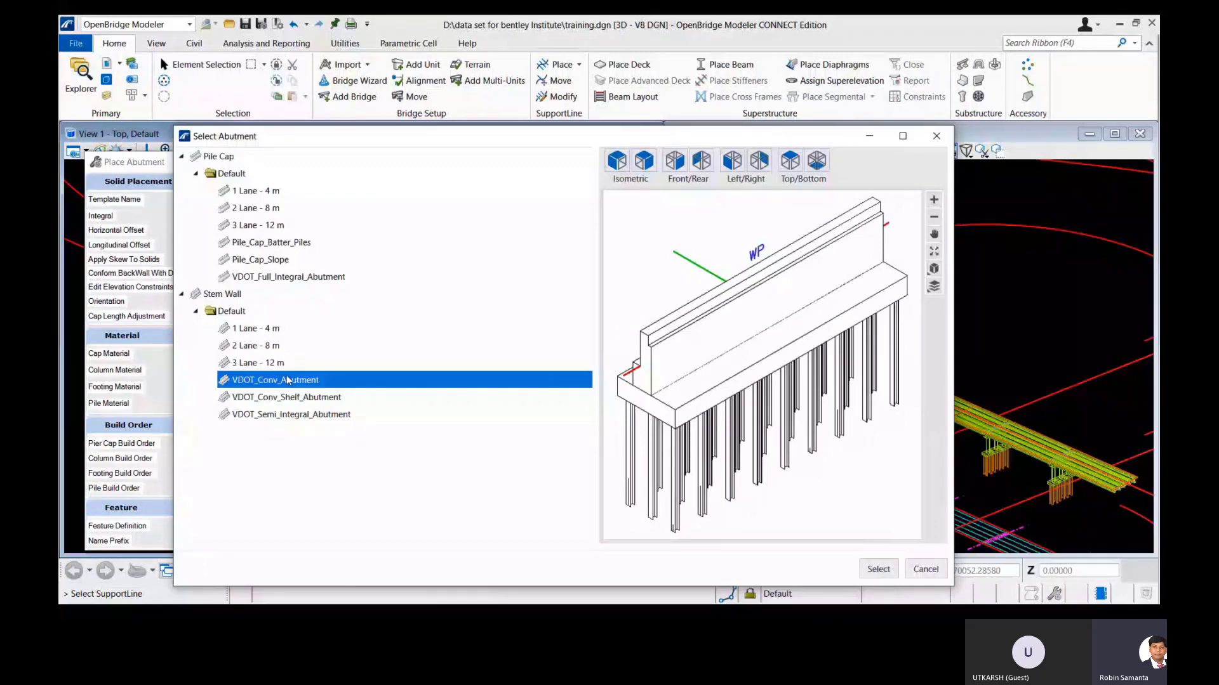
pyautogui.doubleClick(287, 380)
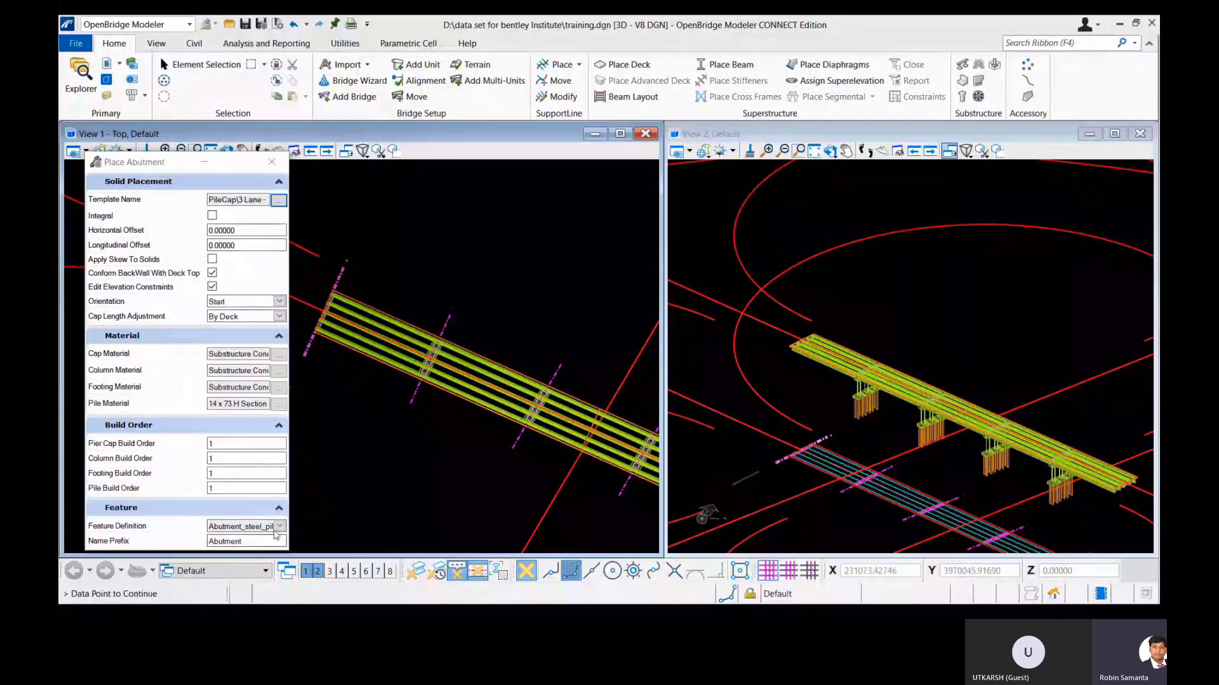
# Place the abutment at the first support line, entering a From DTM footing value of -4.0 in its elevation constraints.
pyautogui.click(425, 293)
pyautogui.click(286, 189)
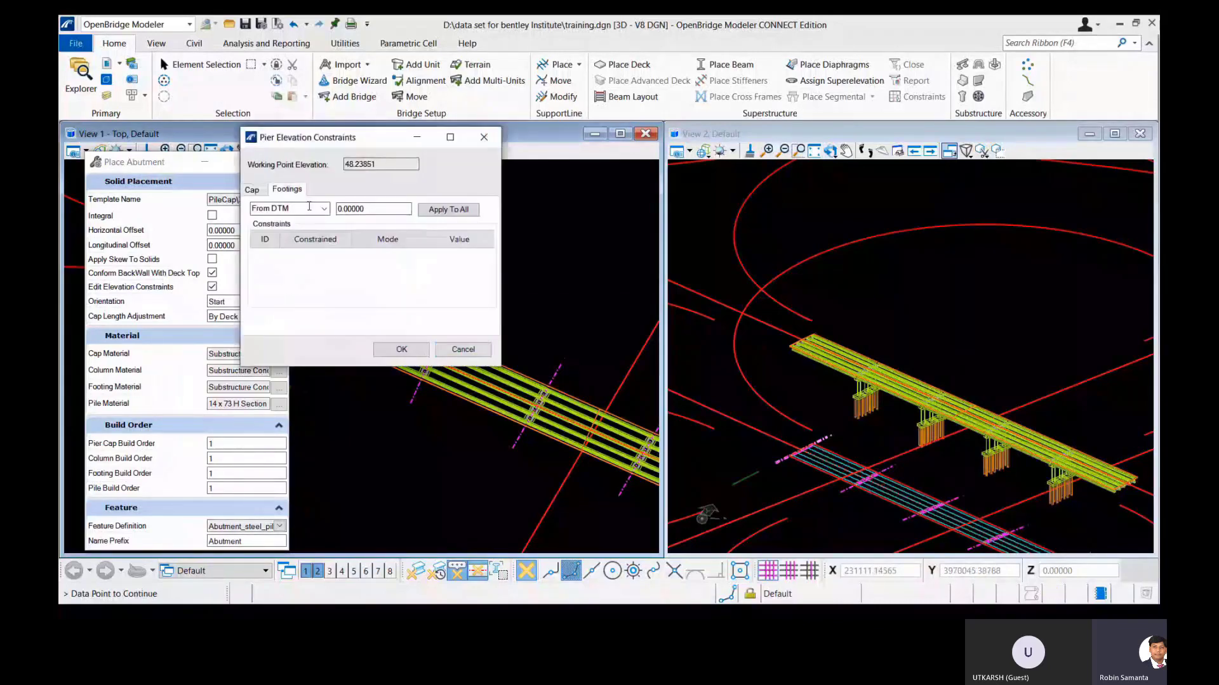
pyautogui.moveTo(382, 210); pyautogui.dragTo(336, 211)
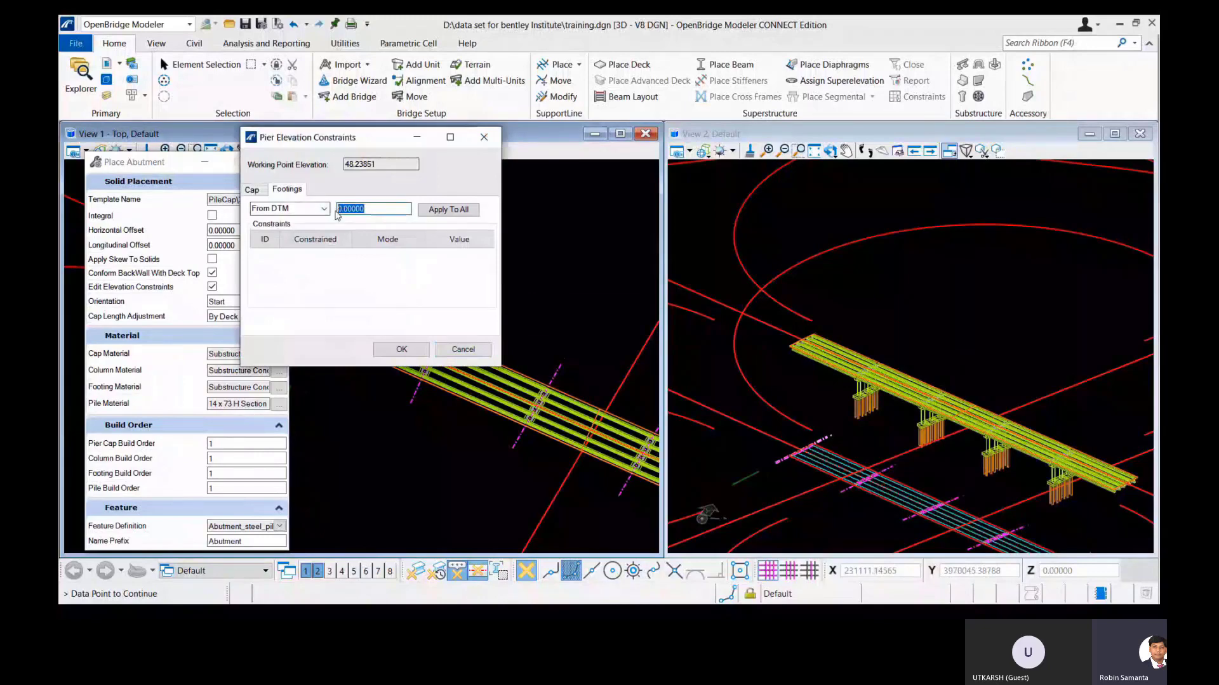
pyautogui.write('-4')
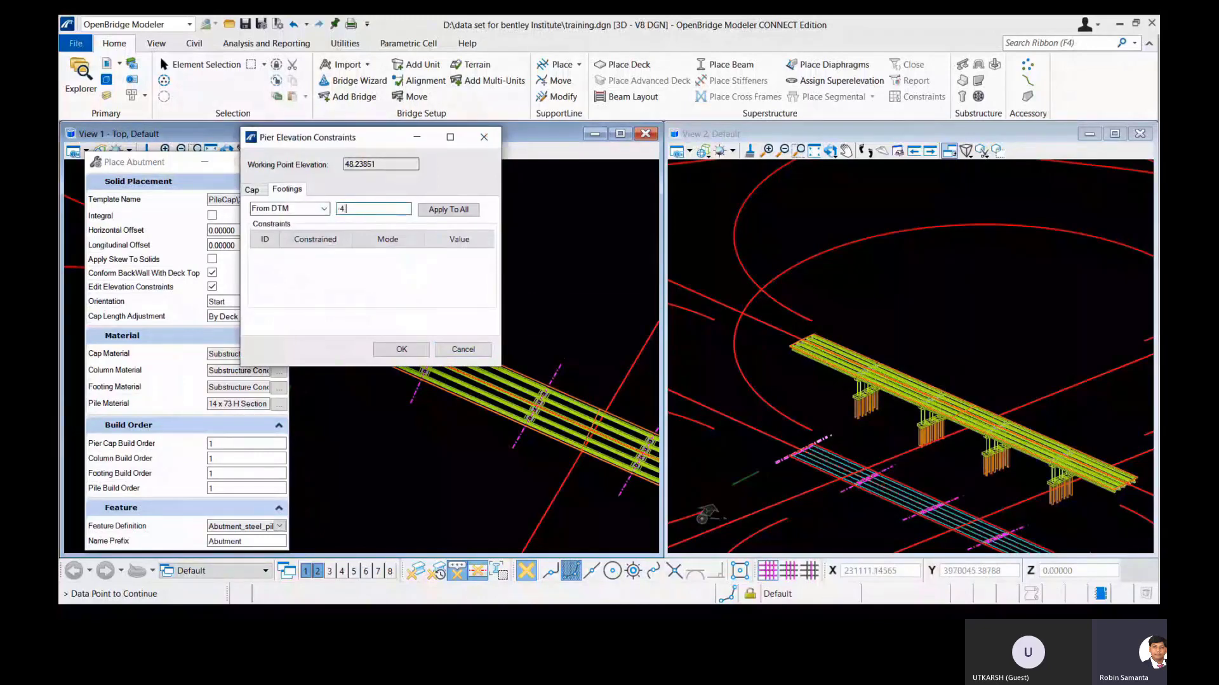
pyautogui.write('.0')
pyautogui.click(430, 213)
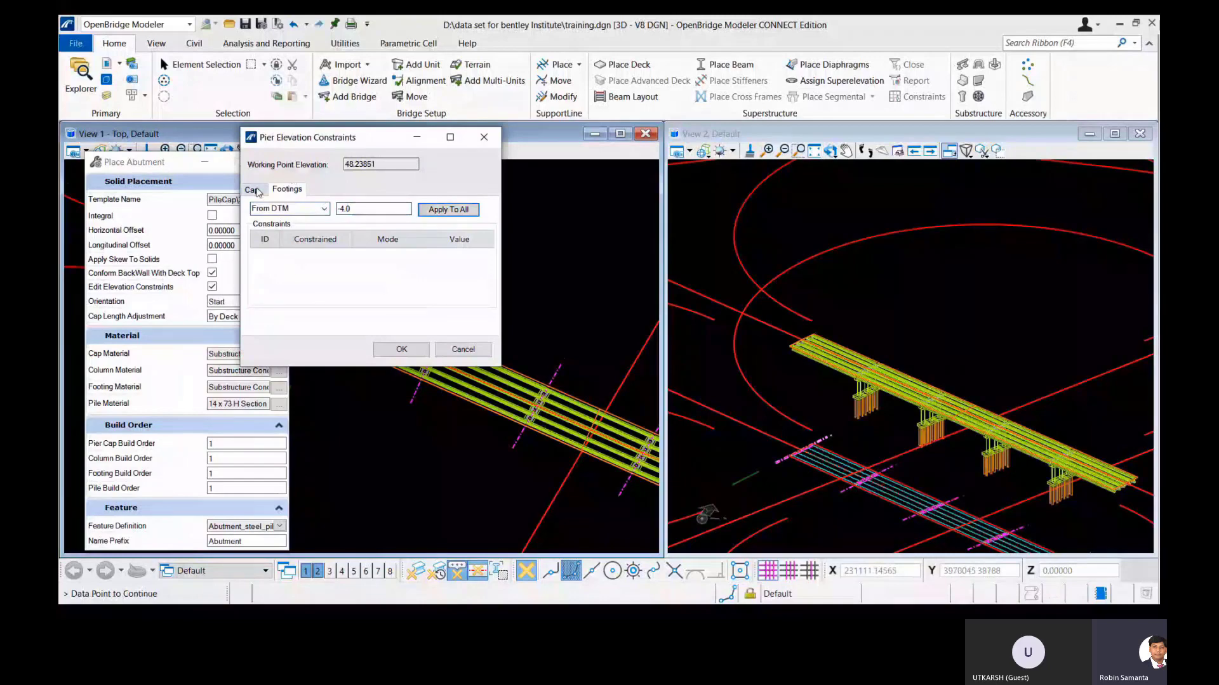
pyautogui.click(294, 190)
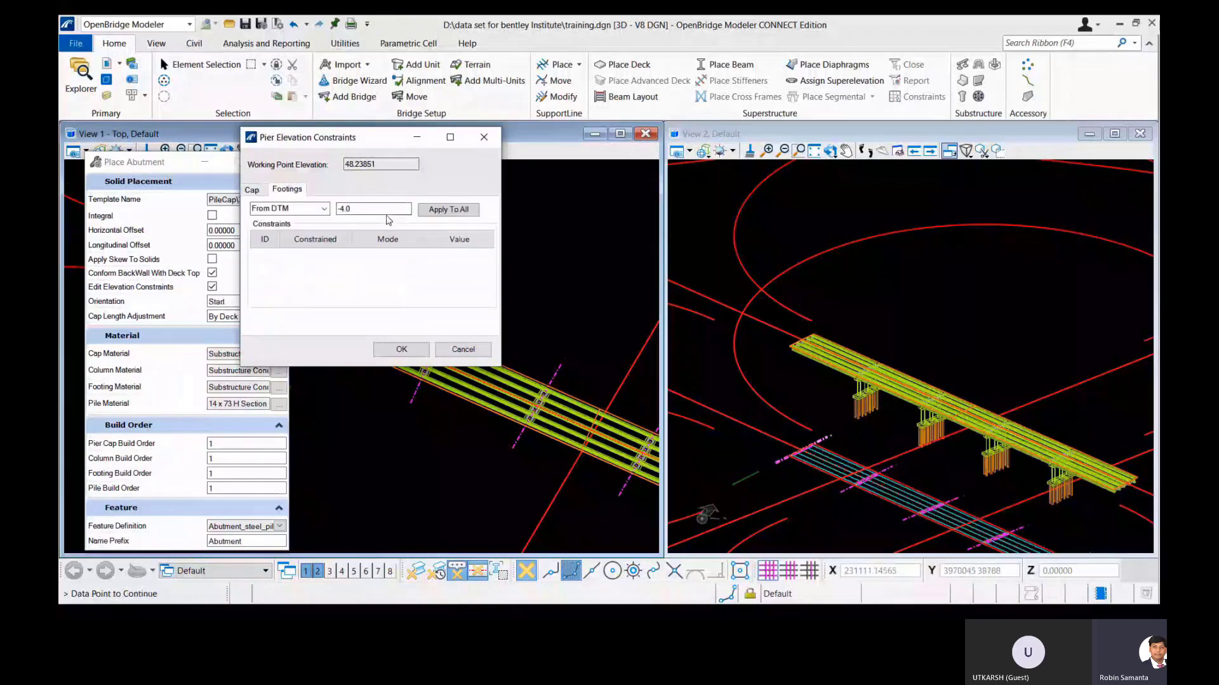
pyautogui.click(440, 210)
pyautogui.click(401, 351)
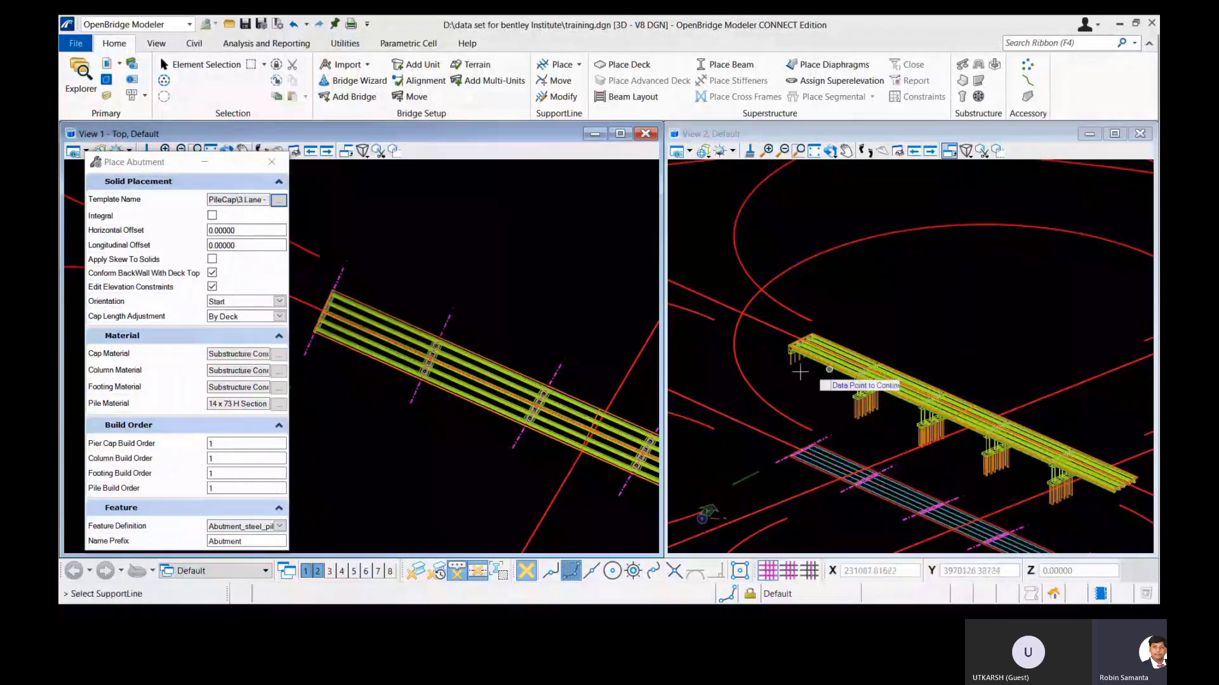
pyautogui.scroll(2, 800, 373)
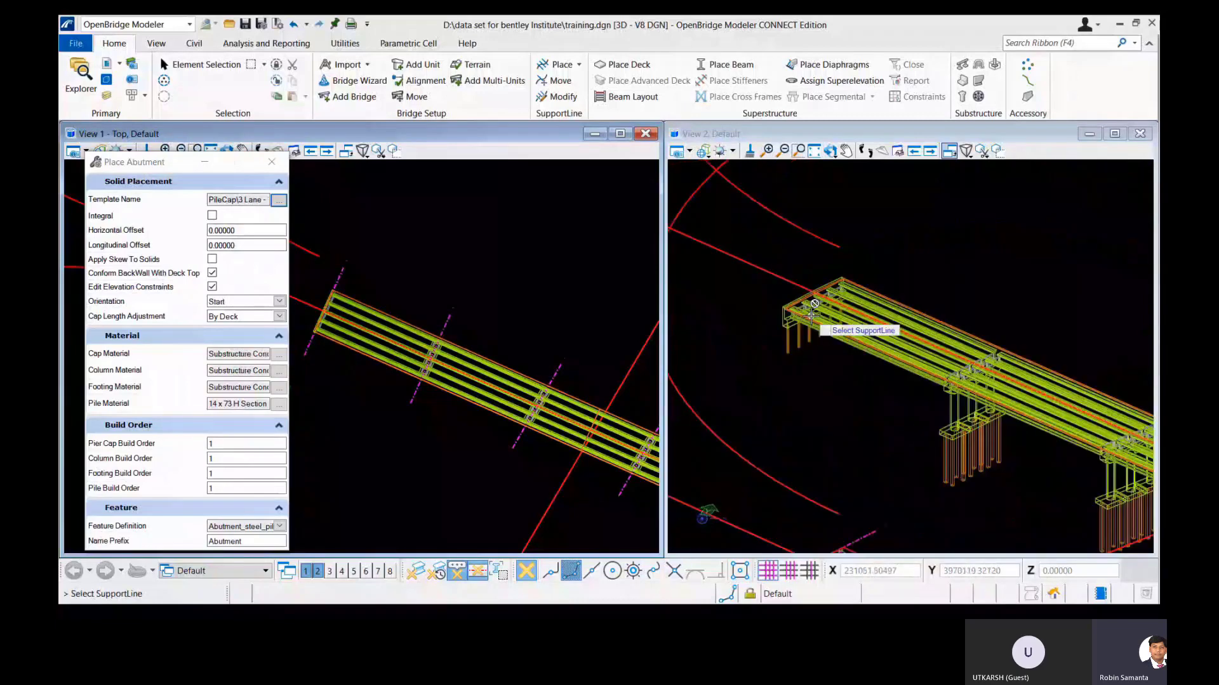
pyautogui.scroll(2, 812, 314)
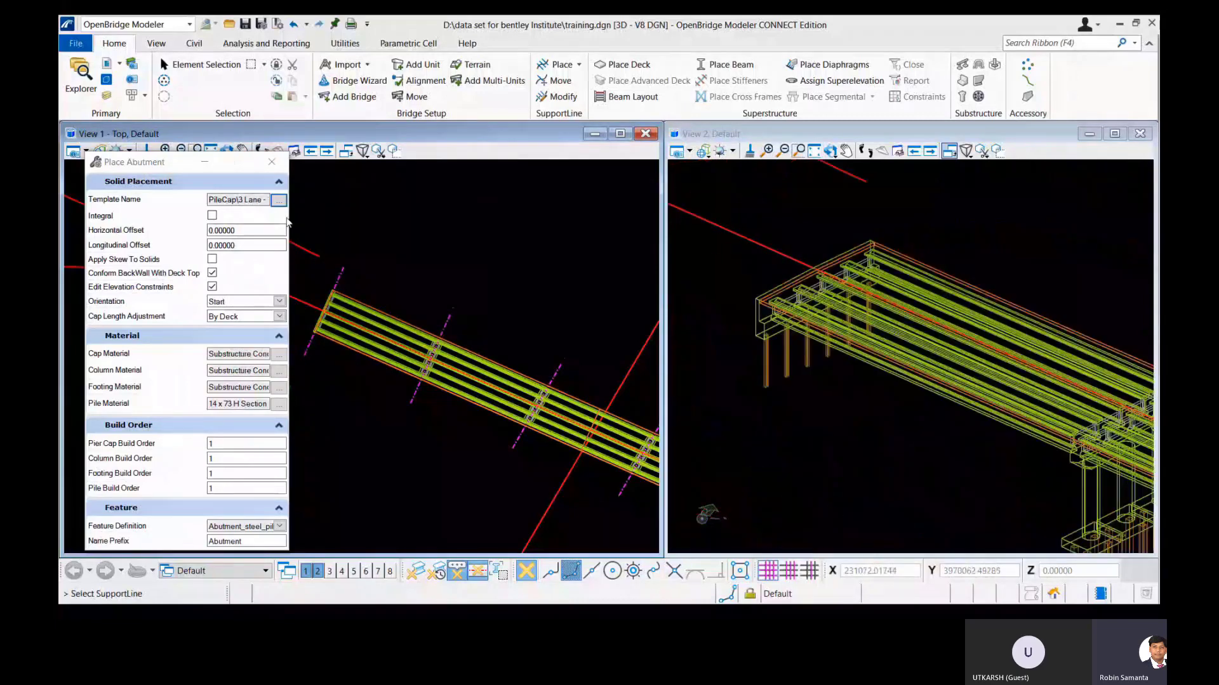
# Place the abutment at the bridge's last support line with End orientation, entering a From DTM footing value of -4 in its elevation constraints.
pyautogui.scroll(-5, 299, 220)
pyautogui.scroll(4, 485, 307)
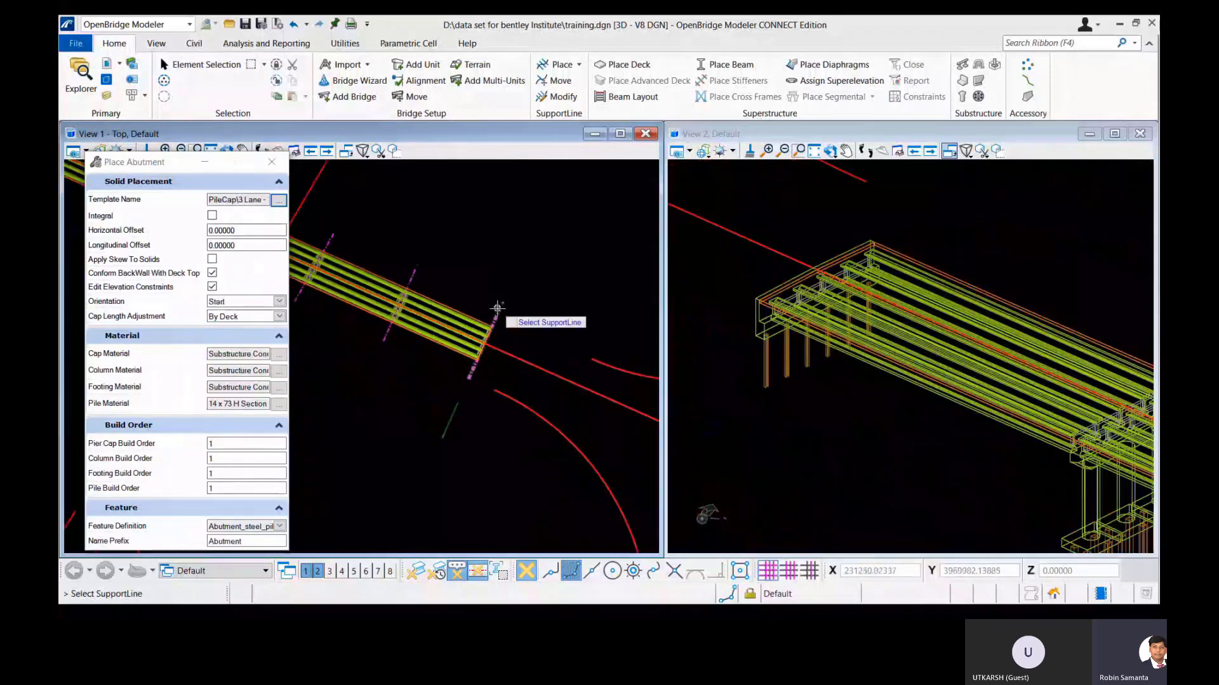
pyautogui.click(499, 308)
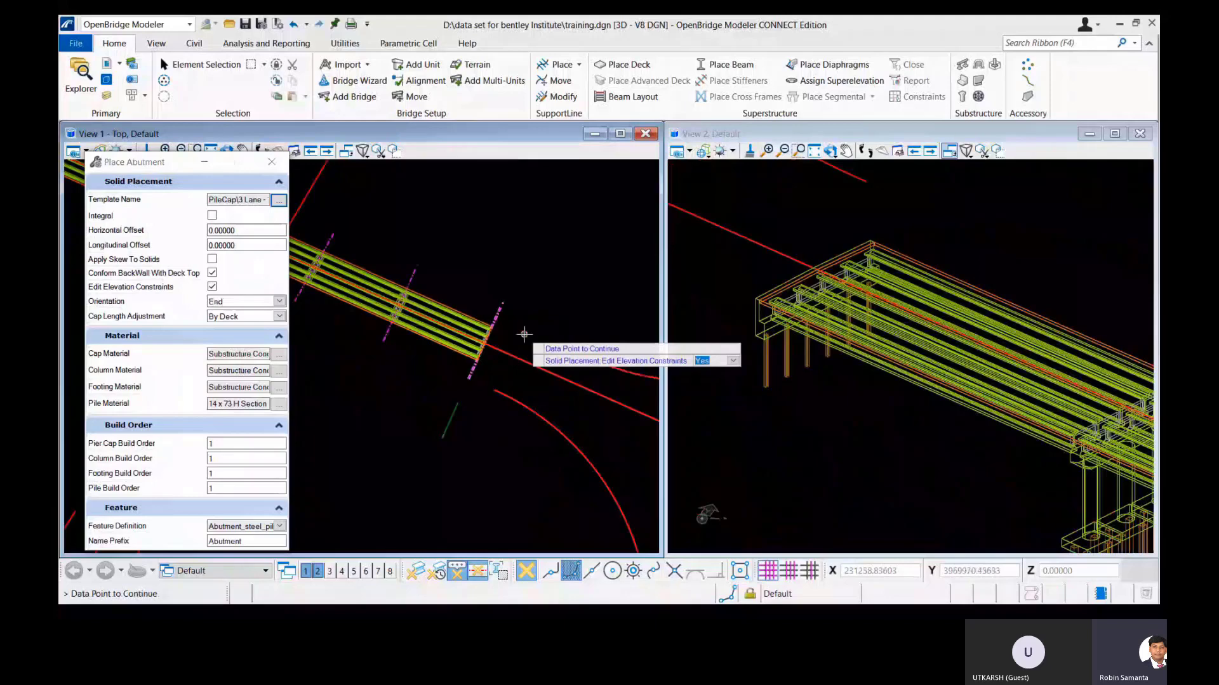
pyautogui.click(524, 334)
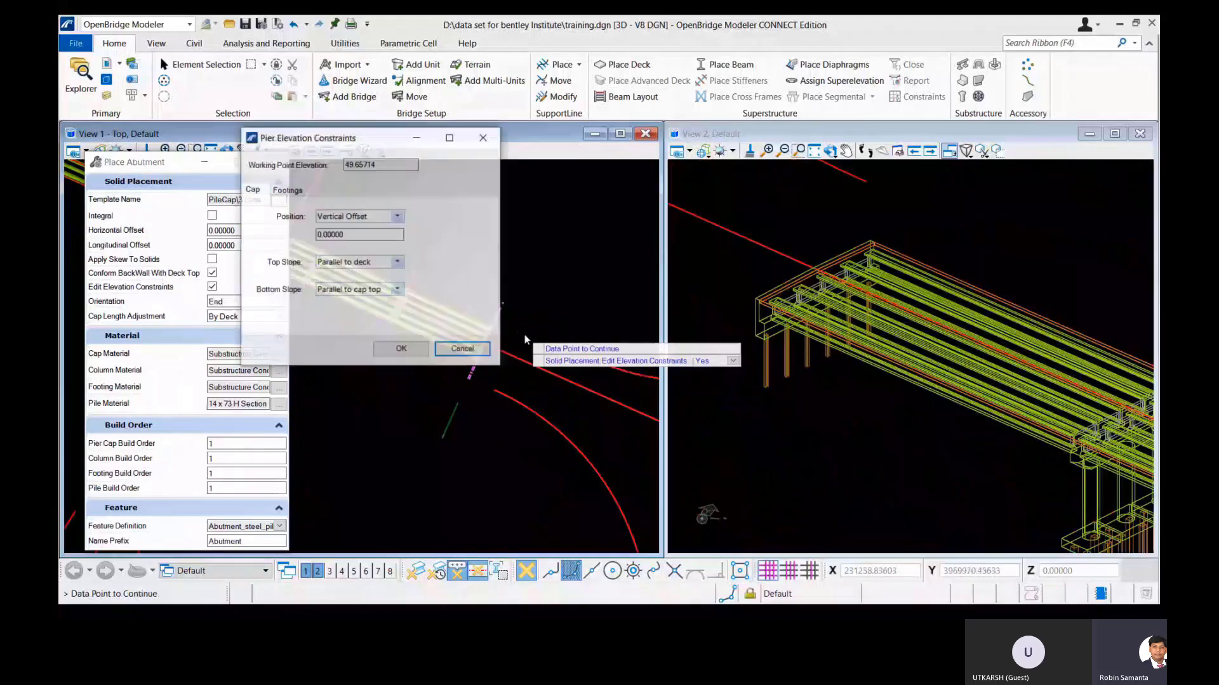
pyautogui.click(296, 190)
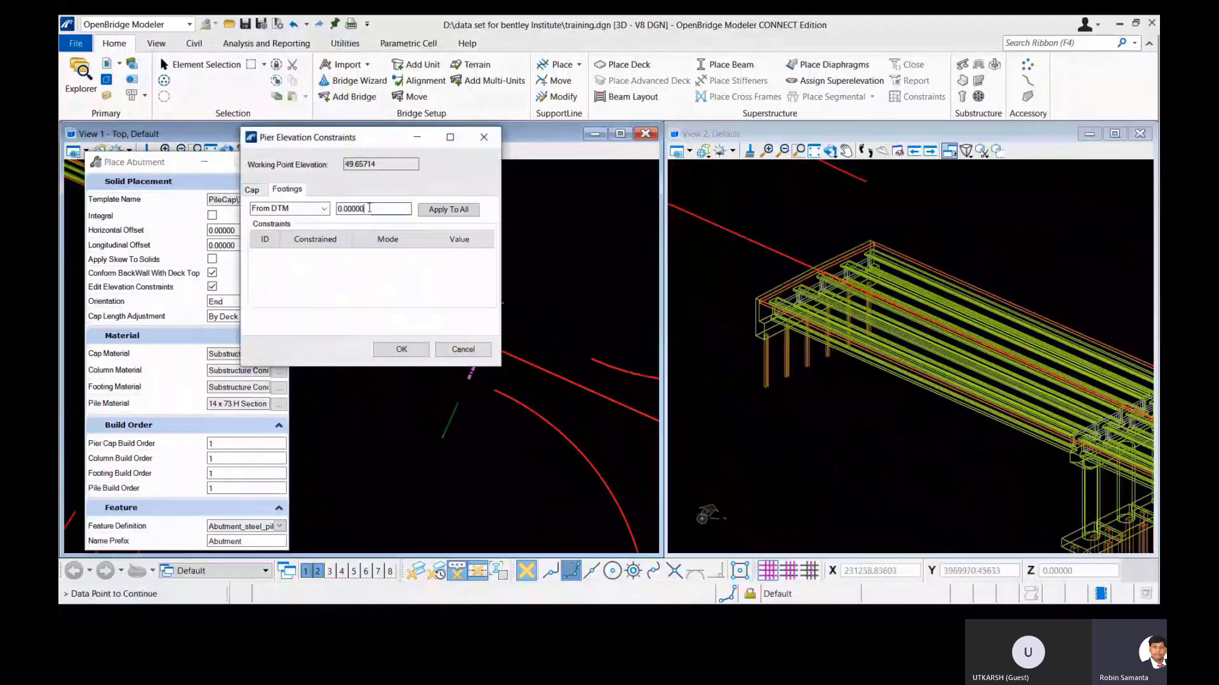
pyautogui.moveTo(369, 208); pyautogui.dragTo(337, 208)
pyautogui.write('-4')
pyautogui.click(445, 211)
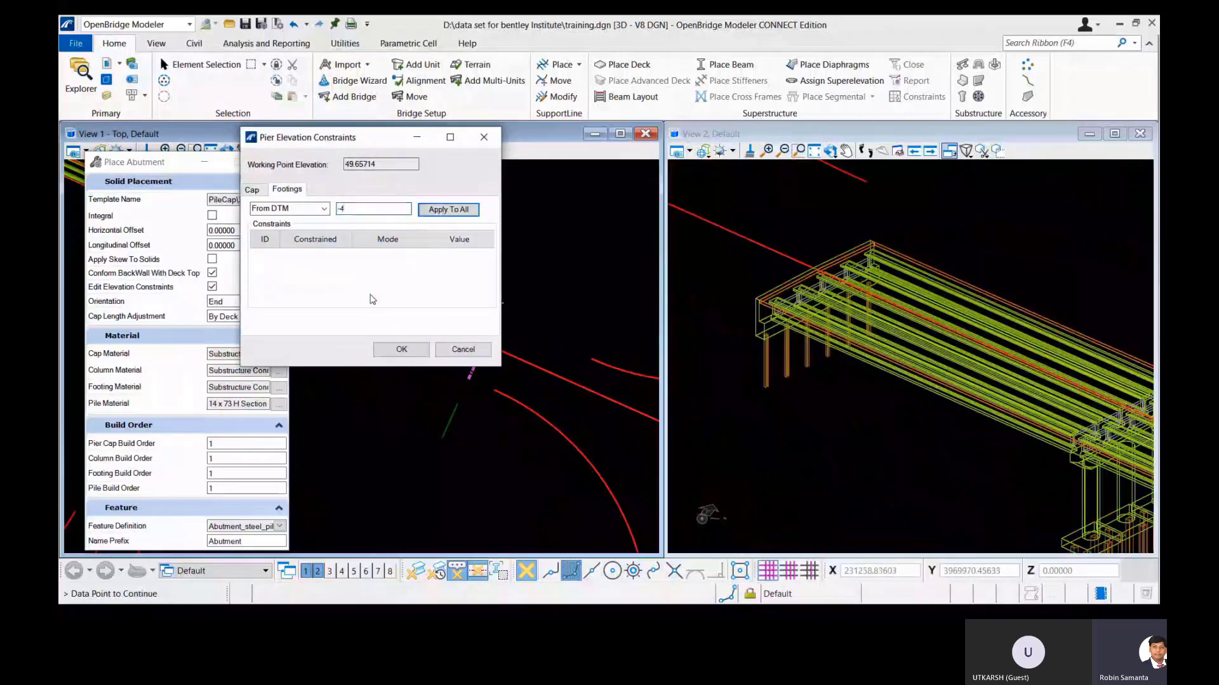
pyautogui.click(402, 350)
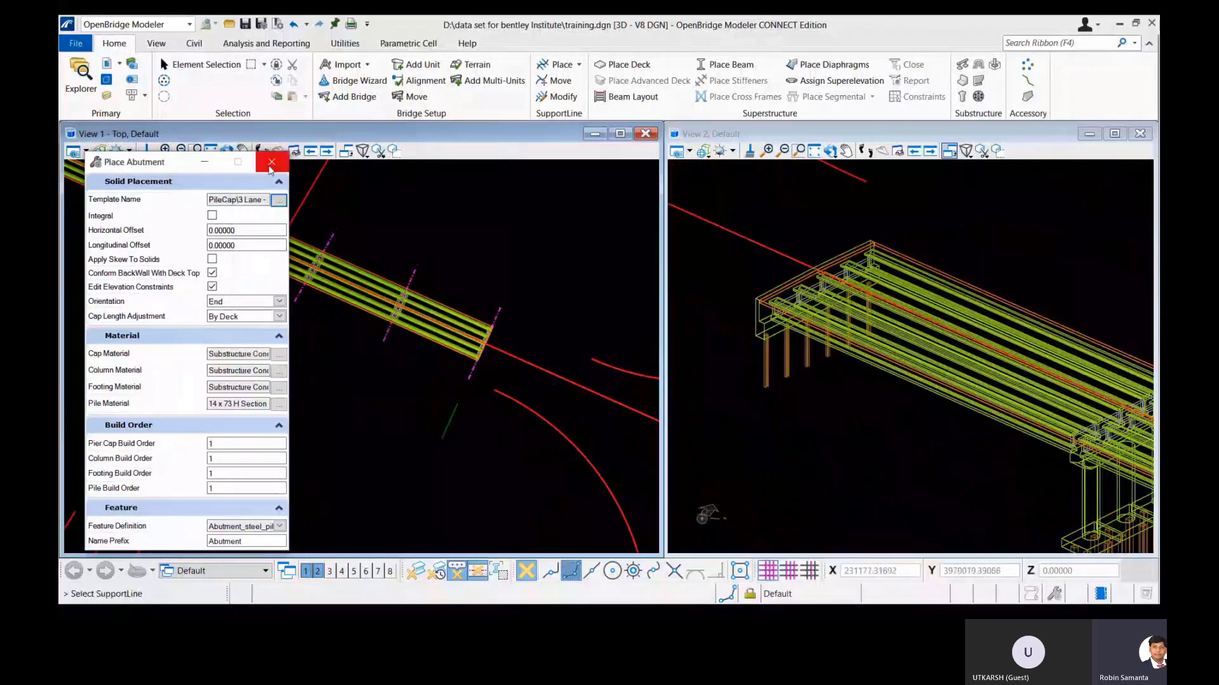
pyautogui.click(271, 163)
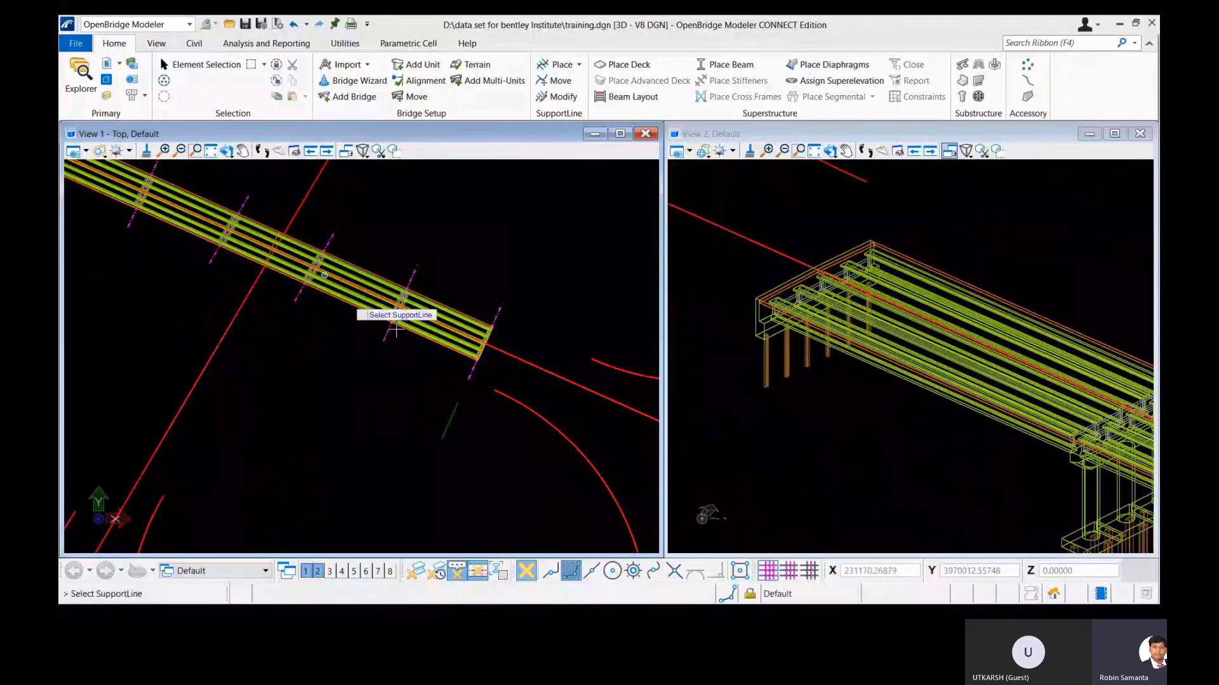
# Examine the placed piers and abutments along the whole bridge in the plan and 3D views.
pyautogui.scroll(-2, 621, 297)
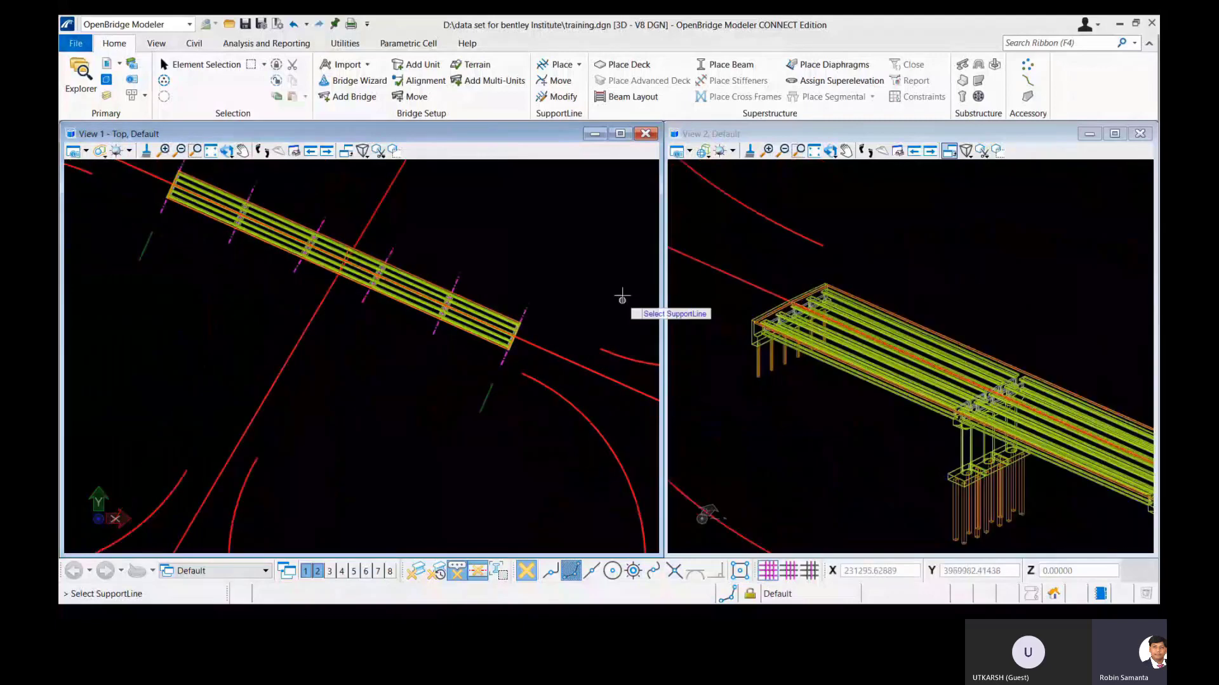
pyautogui.scroll(-2, 807, 289)
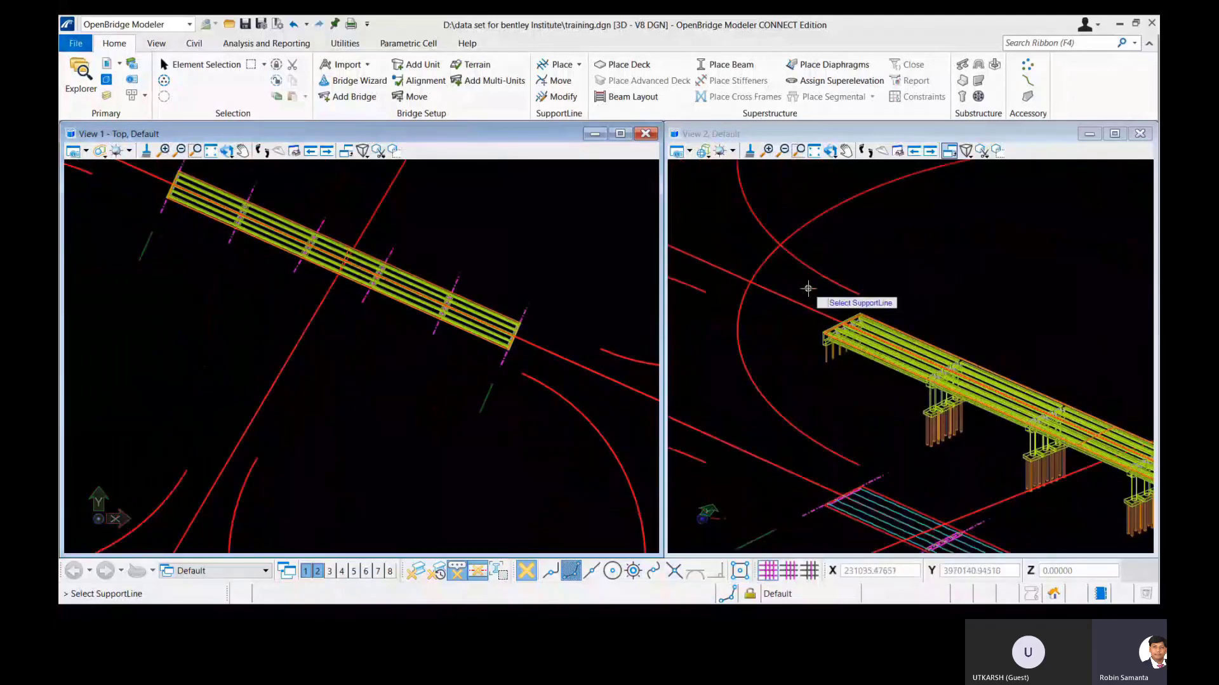
pyautogui.scroll(-3, 807, 289)
pyautogui.scroll(4, 1035, 429)
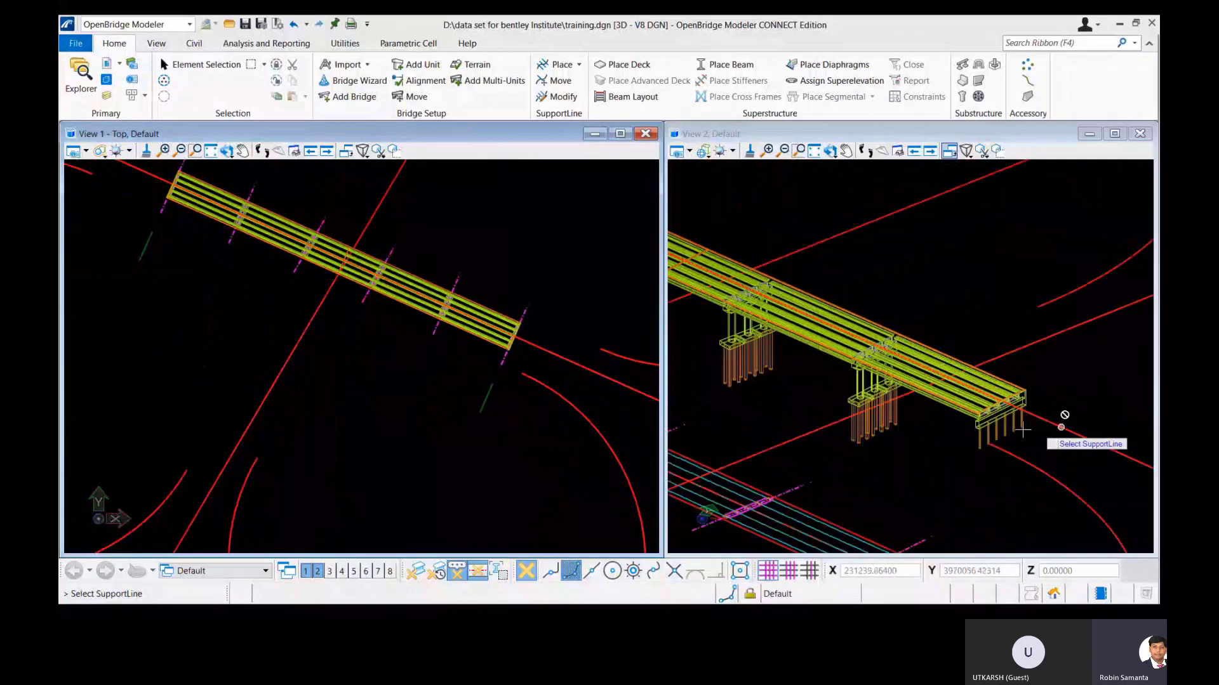
pyautogui.scroll(-2, 403, 279)
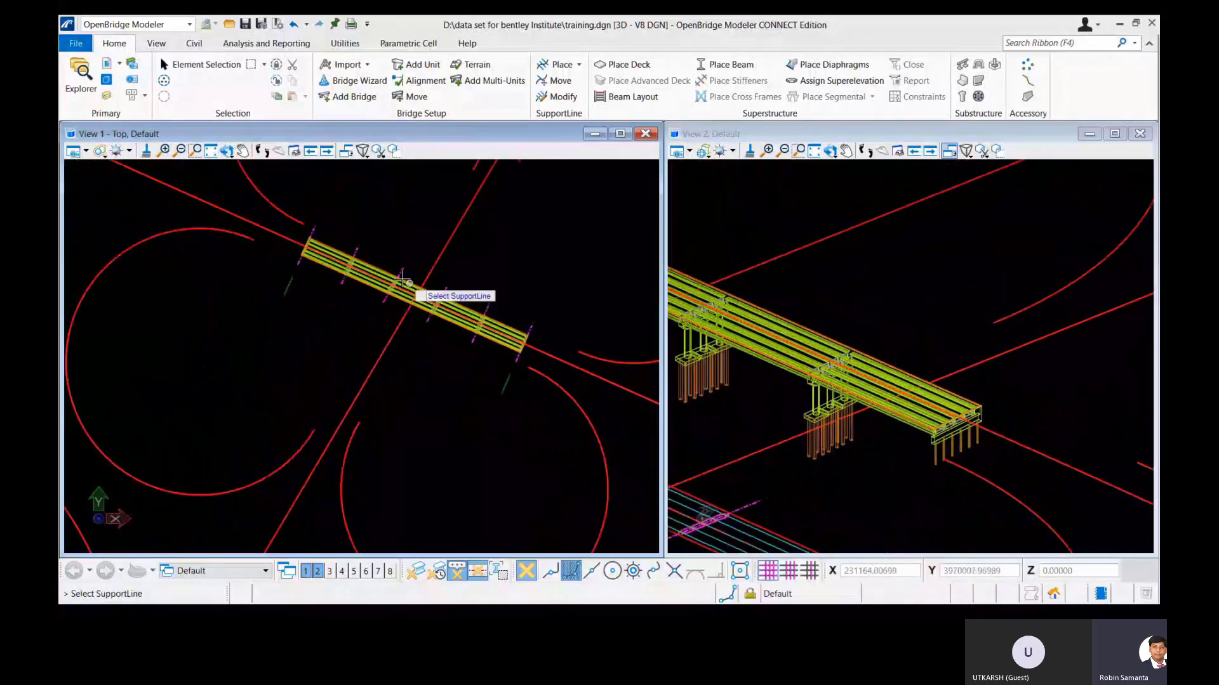
pyautogui.scroll(3, 402, 280)
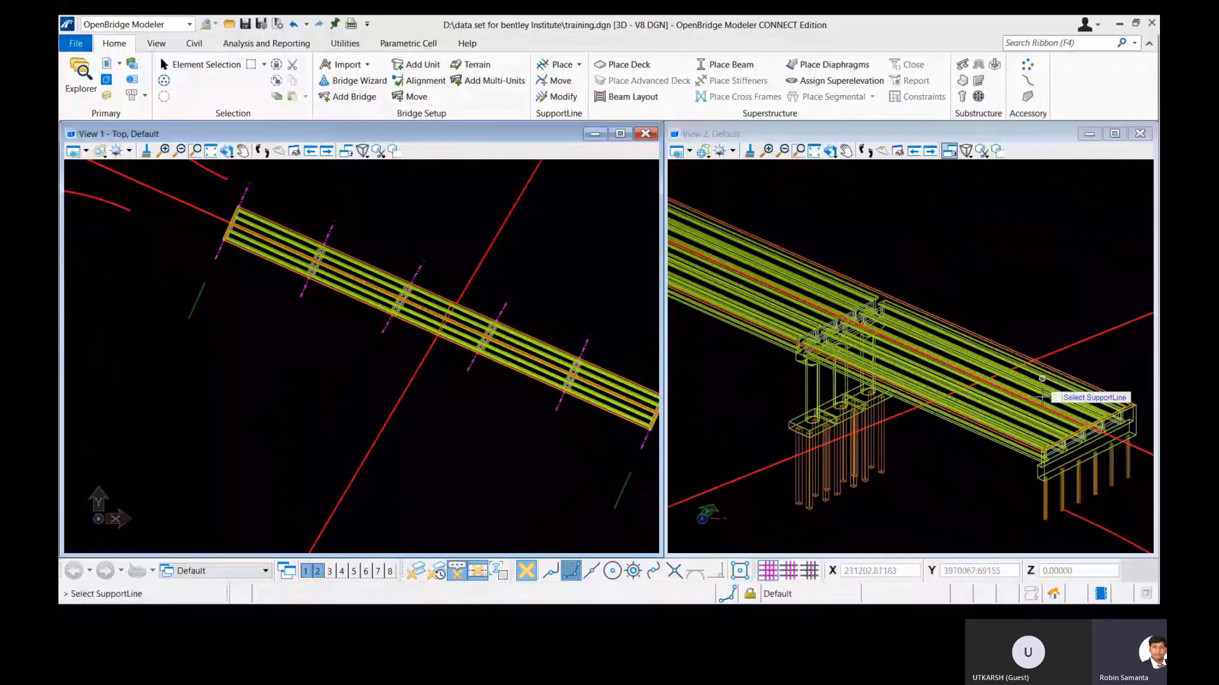
pyautogui.scroll(2, 1041, 397)
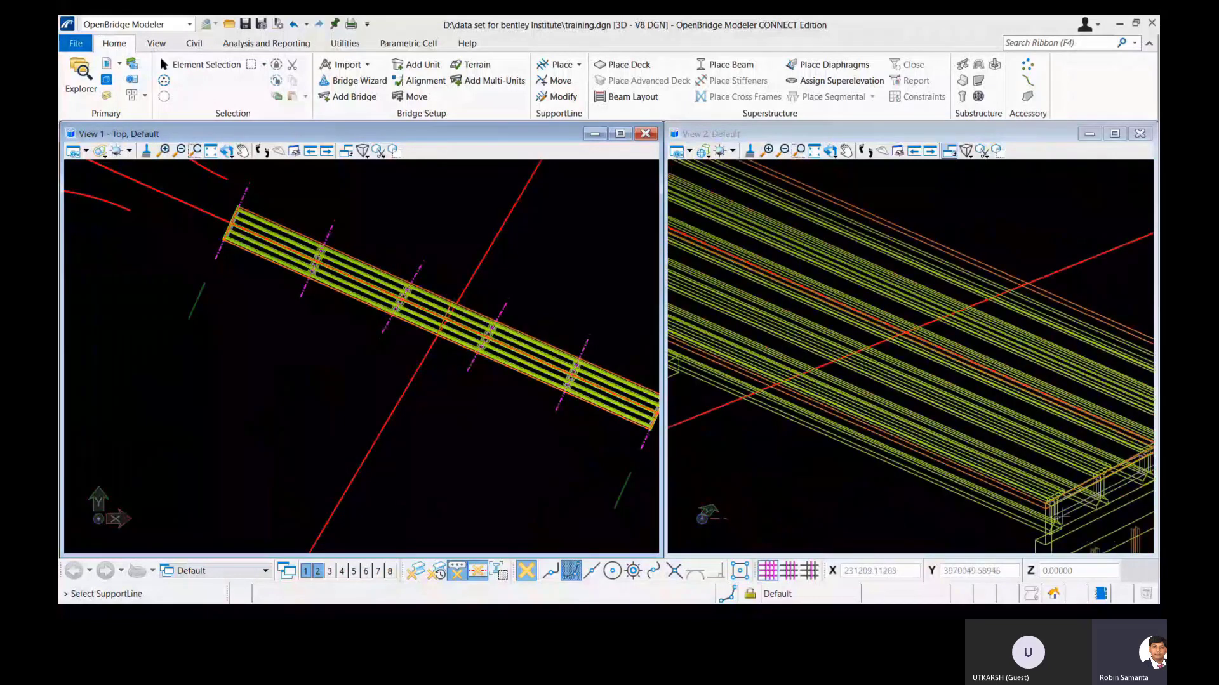
pyautogui.scroll(-1, 1022, 472)
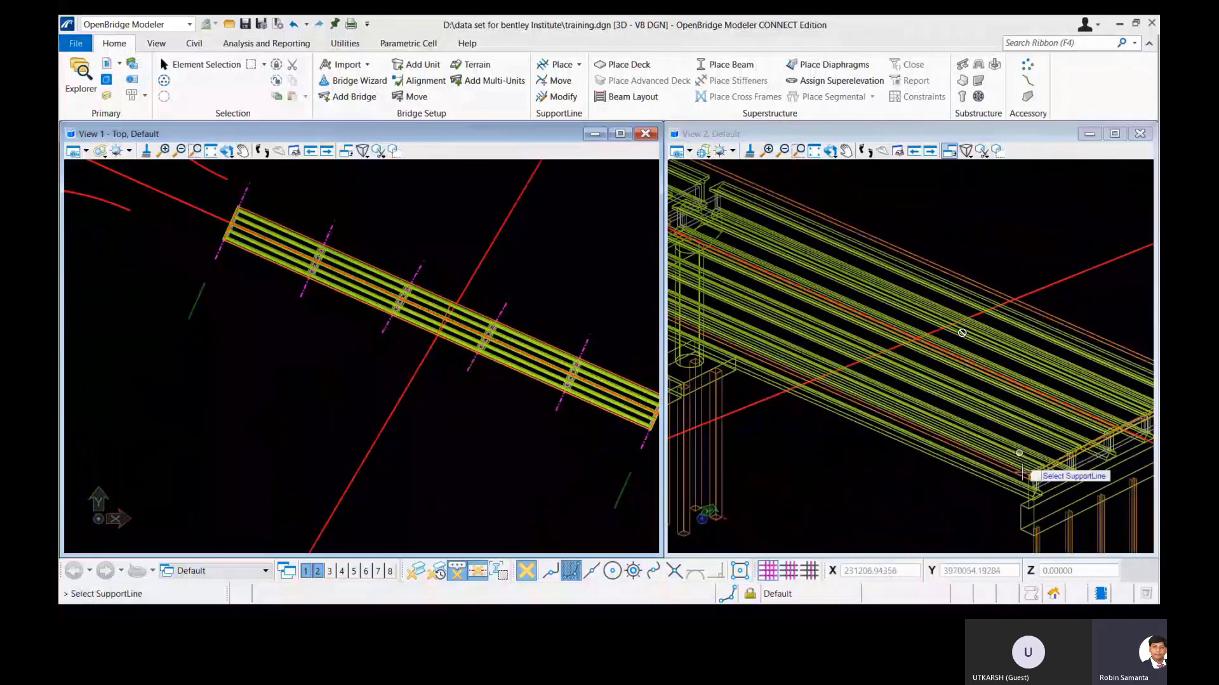
# Fit the 3D view and inspect from a rotated close-up how the beam ends sit on the pier cap.
pyautogui.click(814, 153)
pyautogui.click(815, 153)
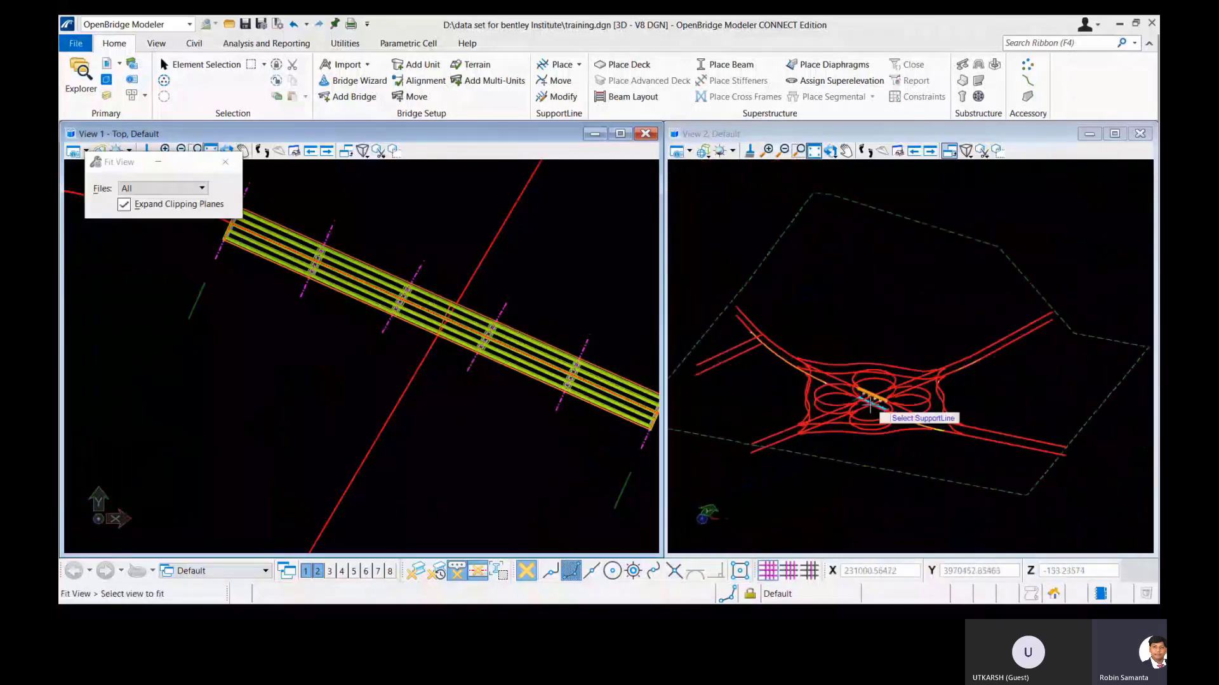
pyautogui.scroll(3, 853, 384)
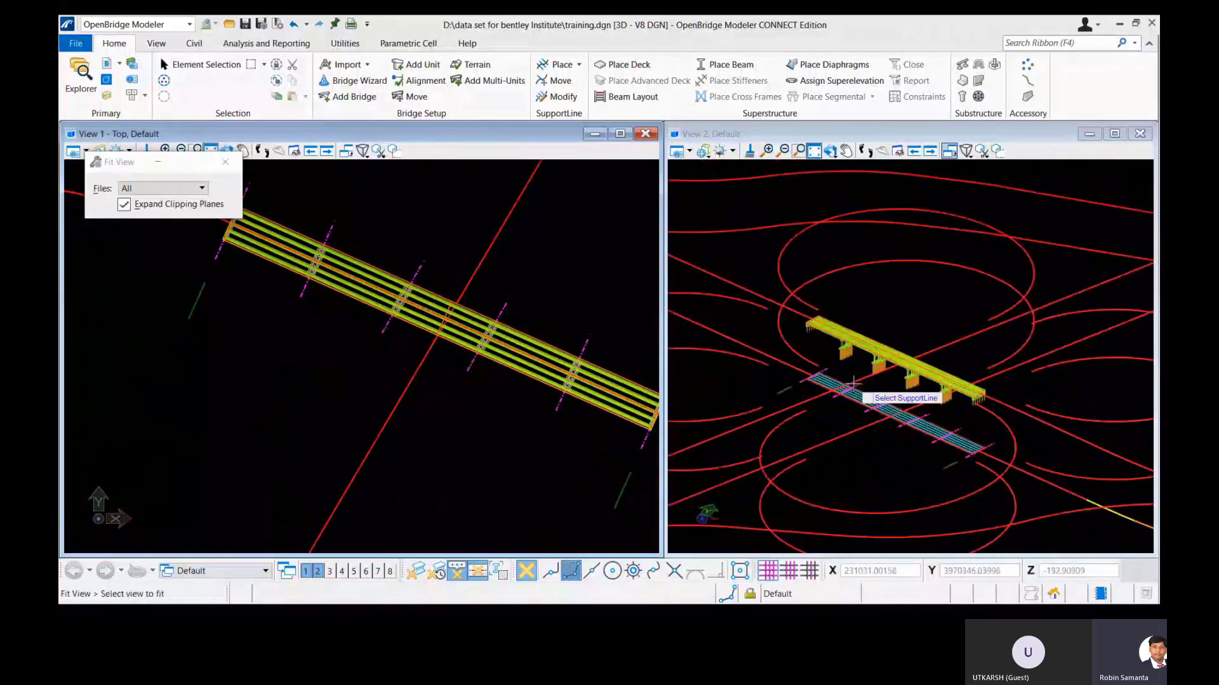
pyautogui.scroll(5, 854, 384)
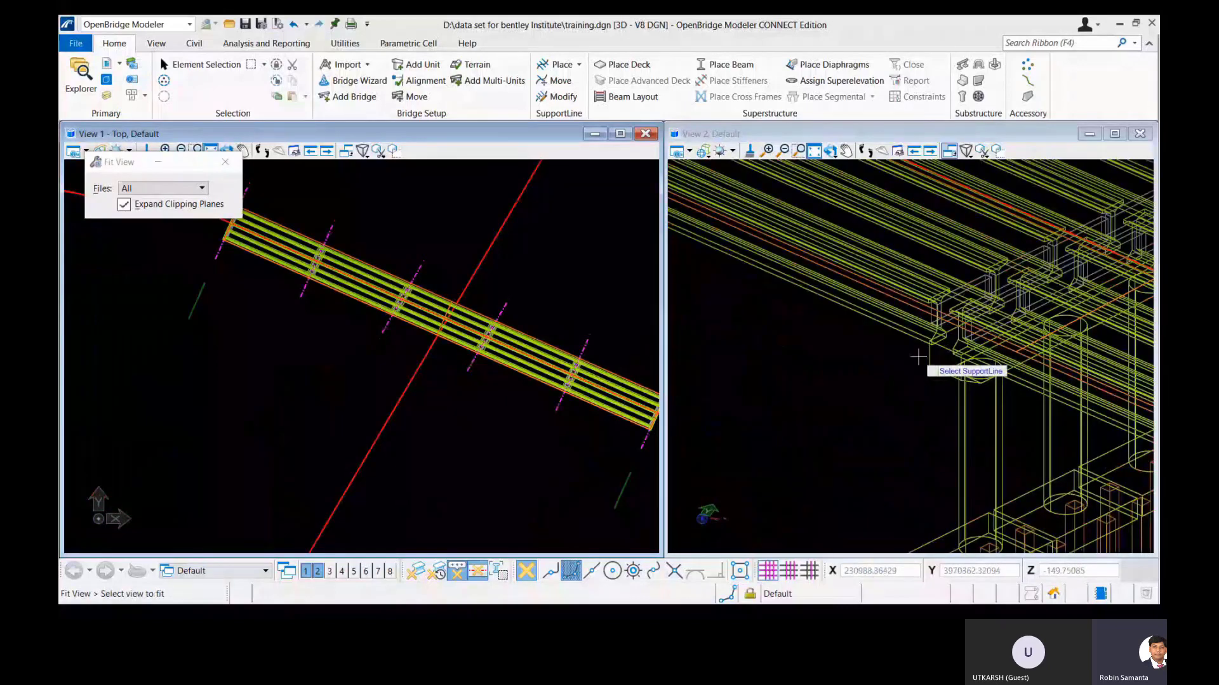
pyautogui.scroll(2, 918, 357)
pyautogui.click(829, 152)
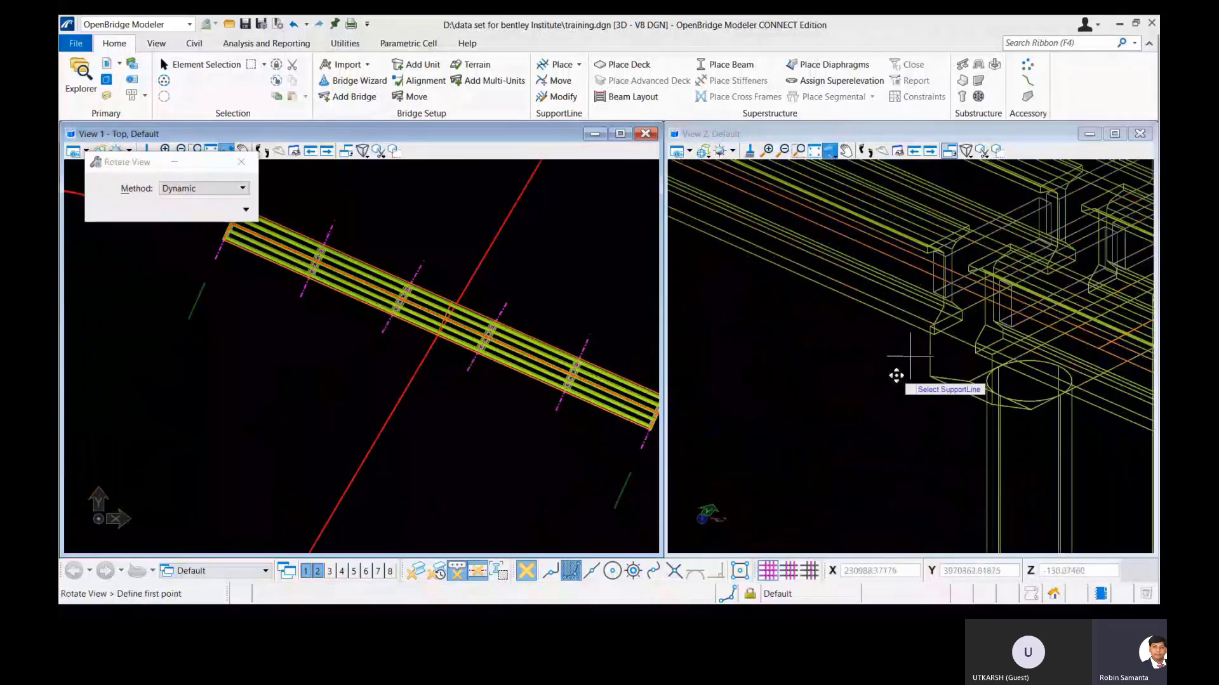
pyautogui.click(910, 356)
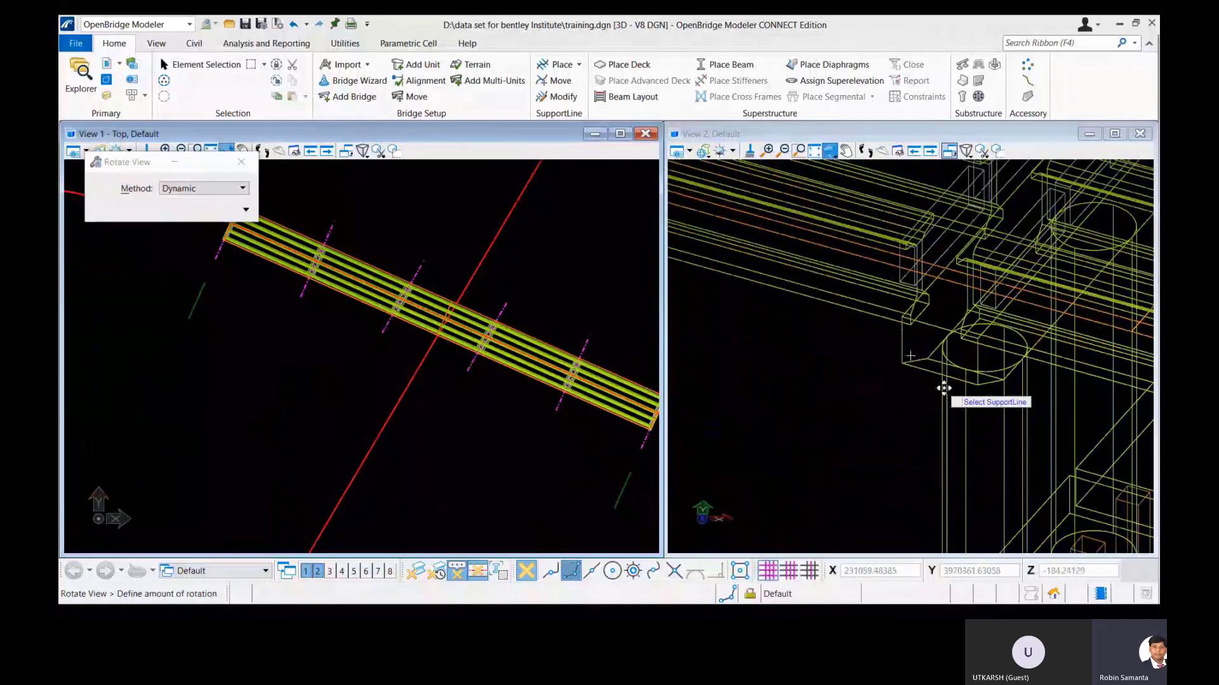
pyautogui.click(944, 388)
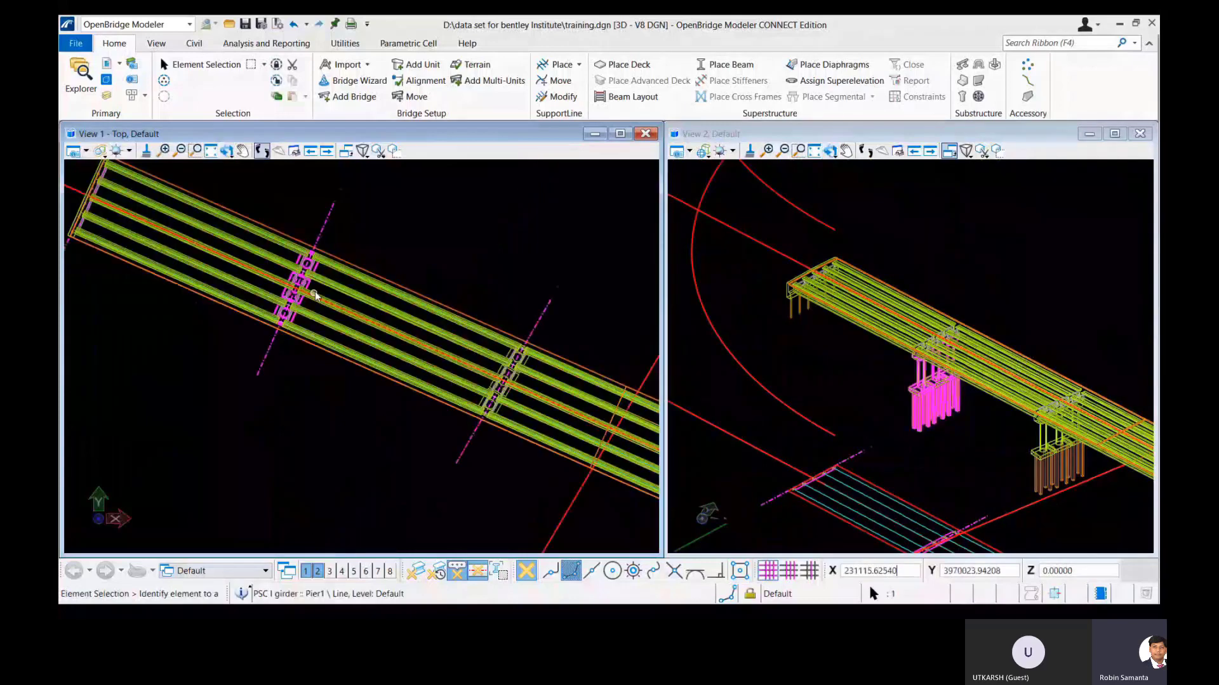
# Open the first interior pier's substructure template and set its cap width to 2500 mm.
pyautogui.scroll(5, 315, 292)
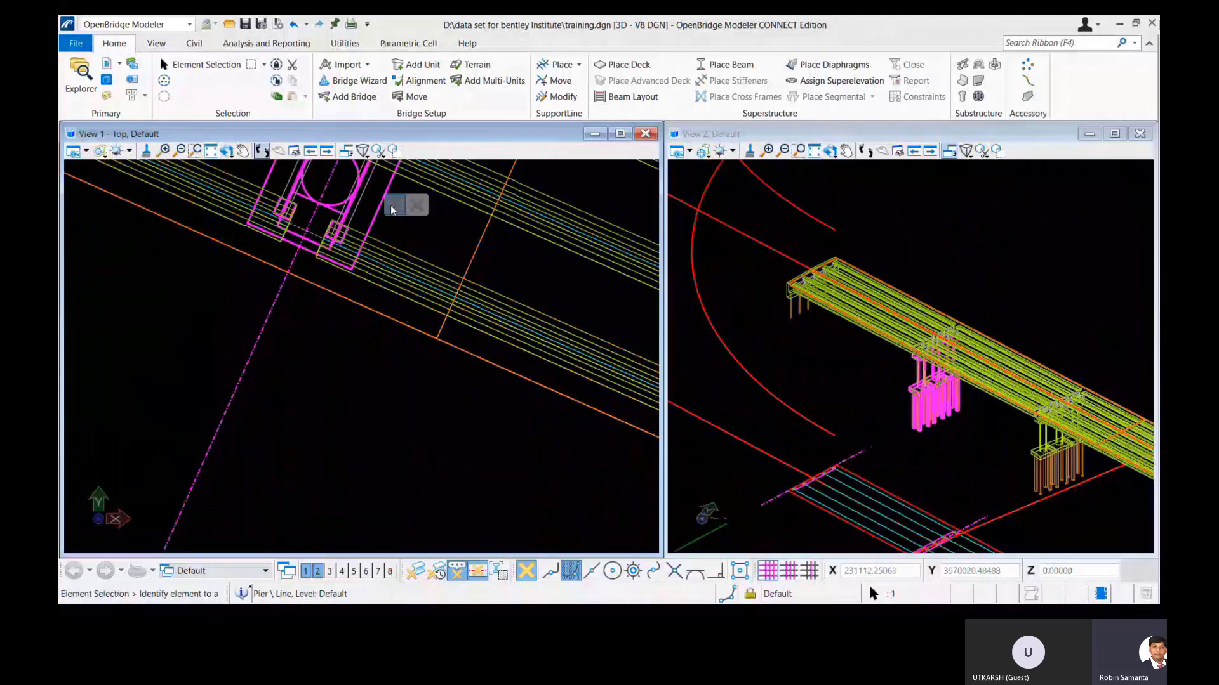
pyautogui.moveTo(391, 205)
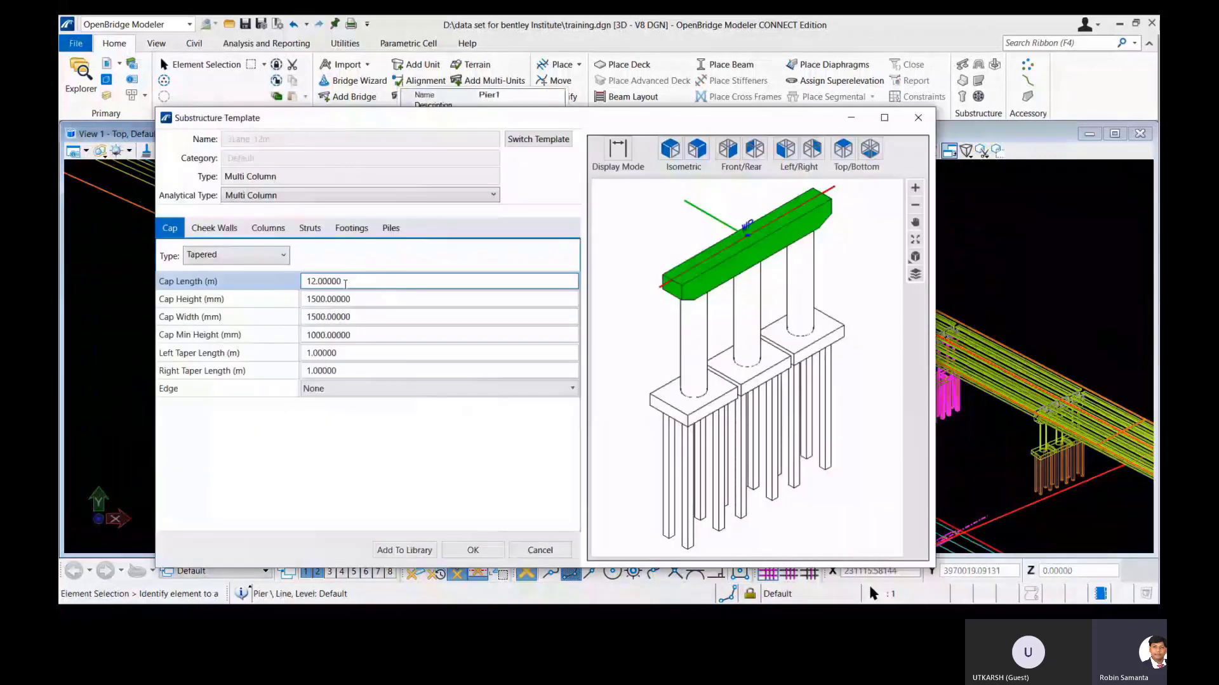
pyautogui.click(285, 315)
pyautogui.write('2500')
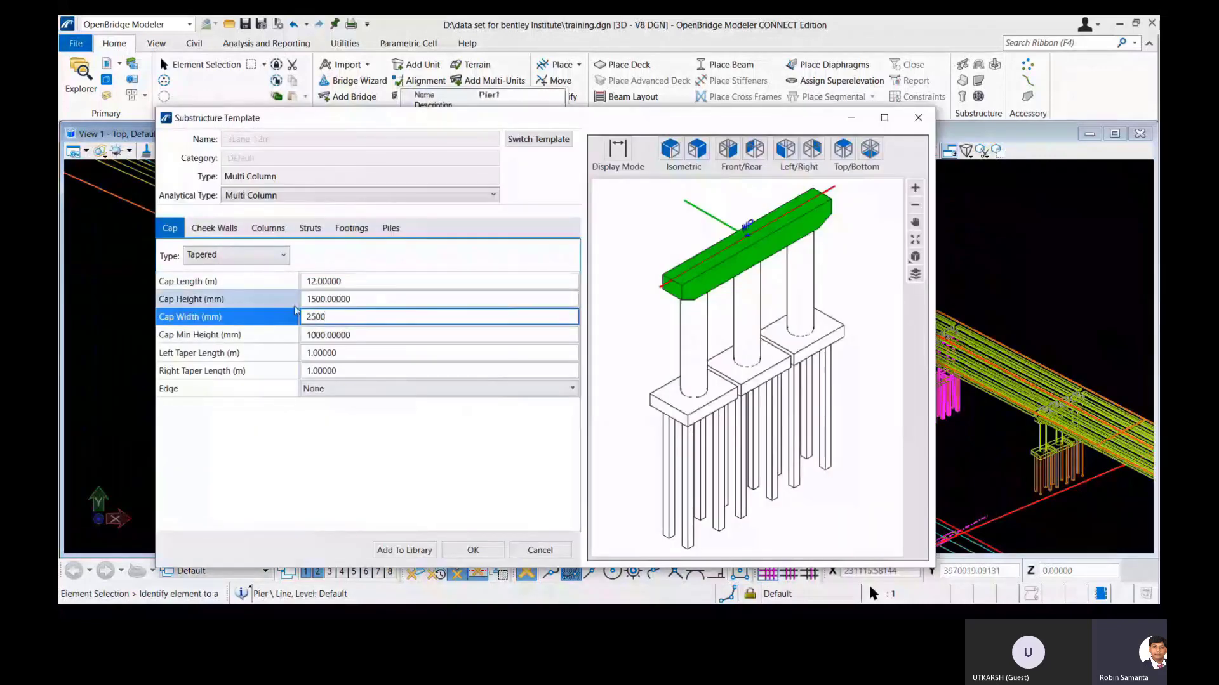
pyautogui.click(354, 298)
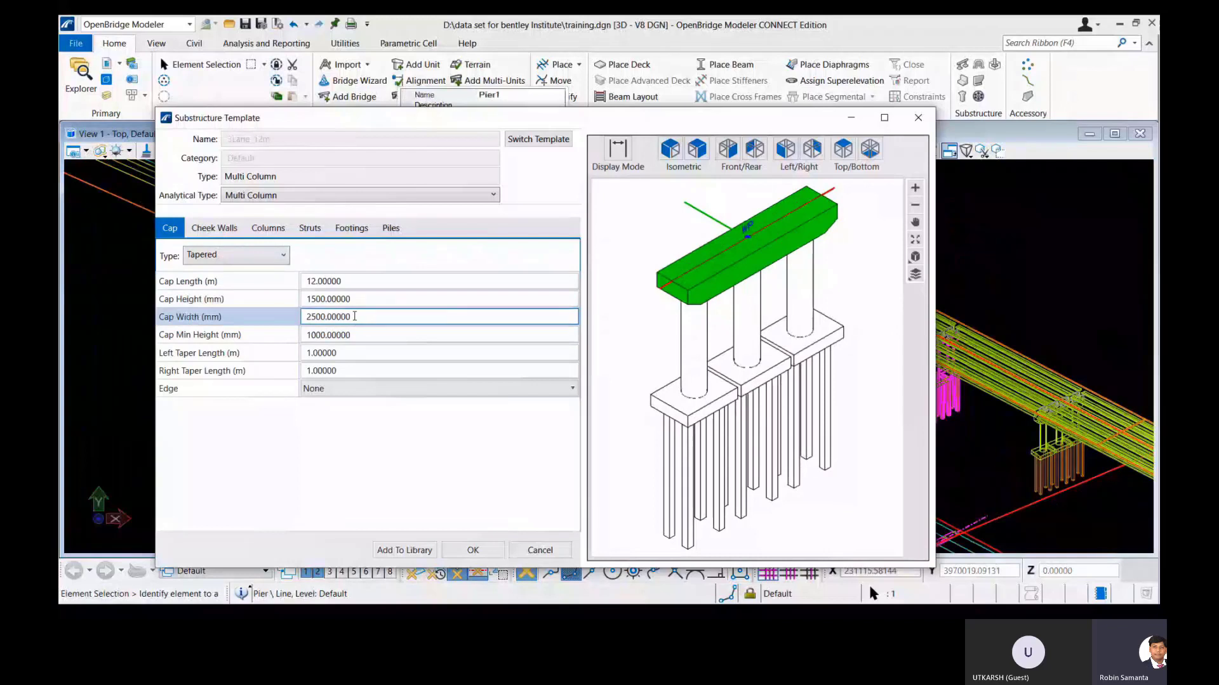
# Set the pier's cap length to 14 m and apply the edited substructure template.
pyautogui.click(314, 280)
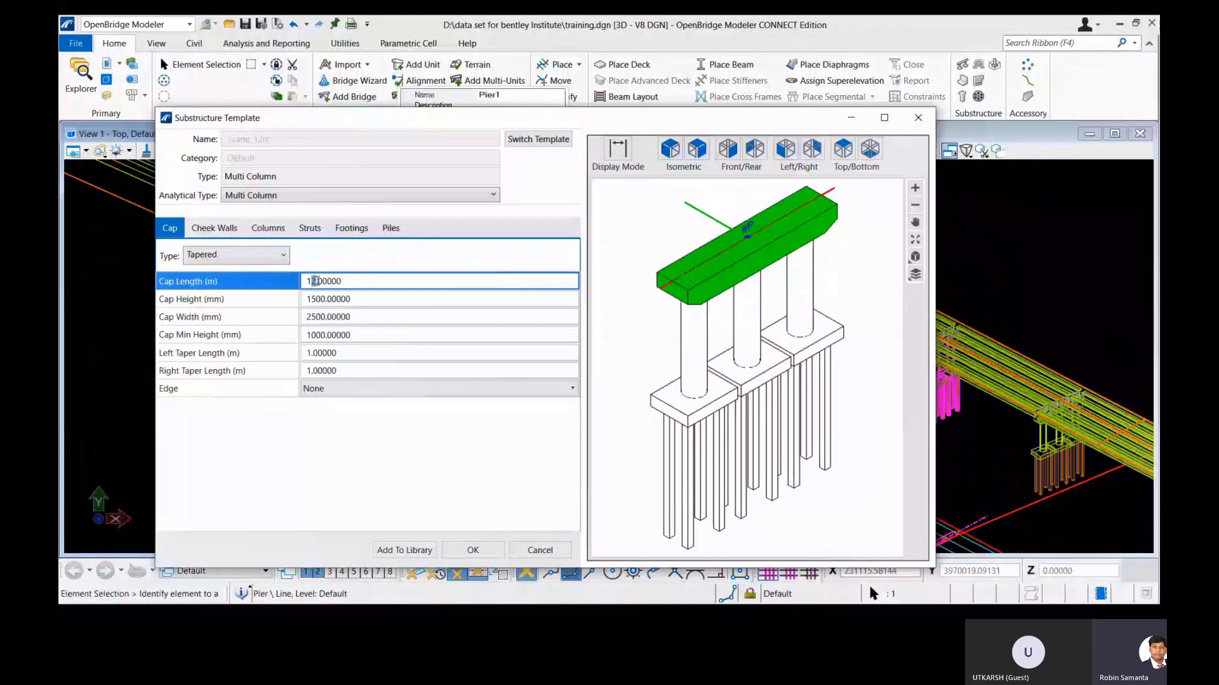
pyautogui.write('3')
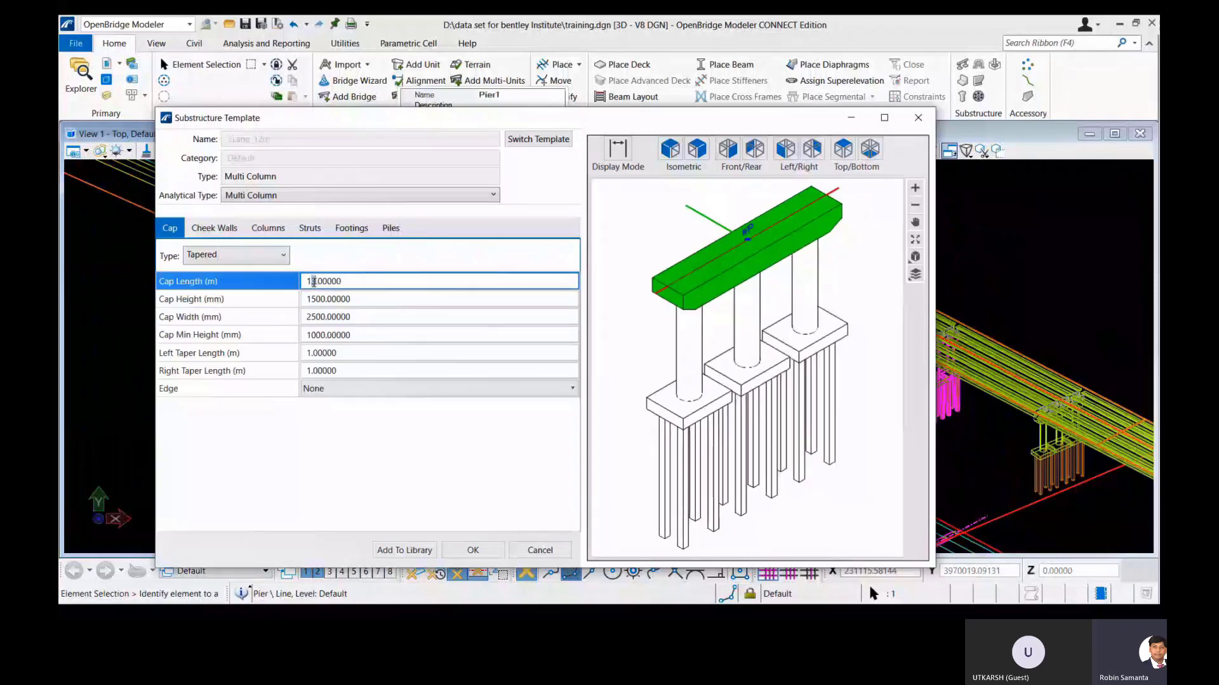
pyautogui.write('4')
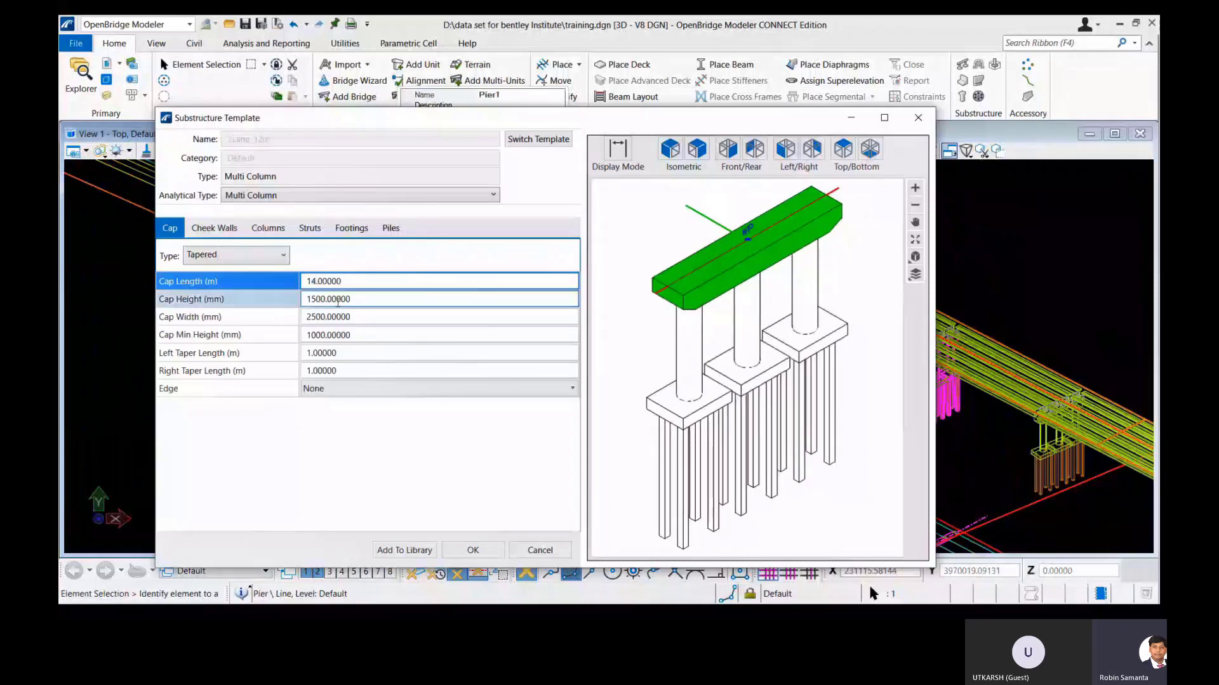
pyautogui.click(342, 299)
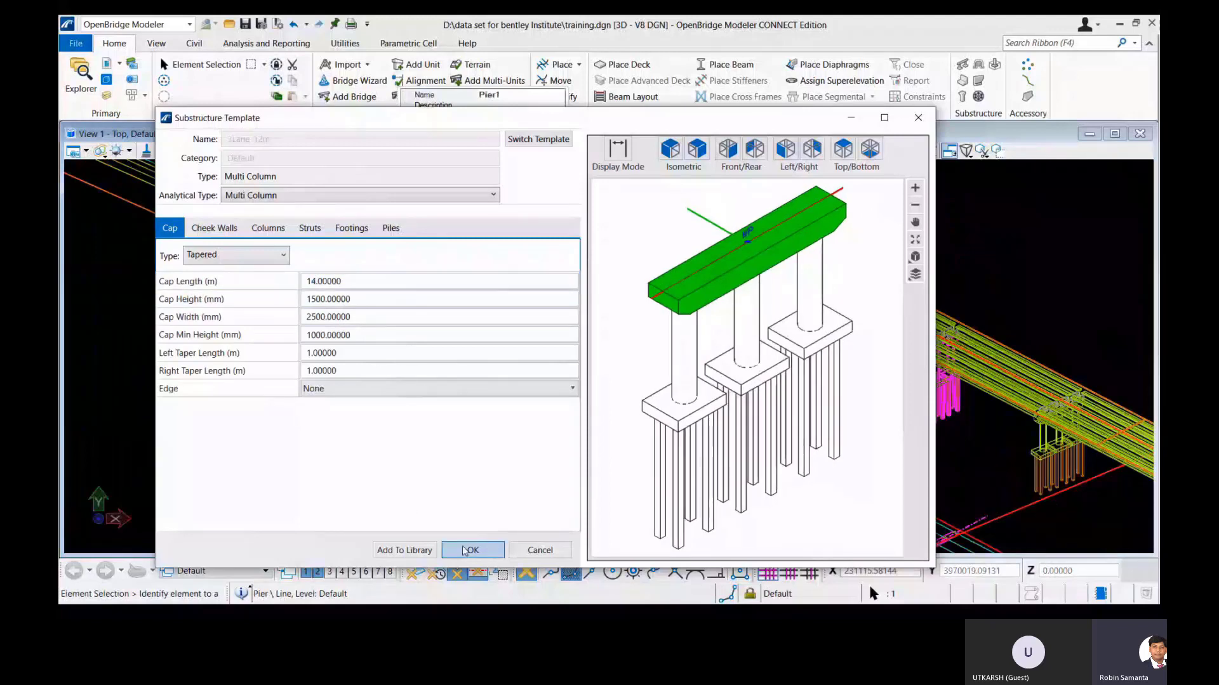
pyautogui.click(471, 550)
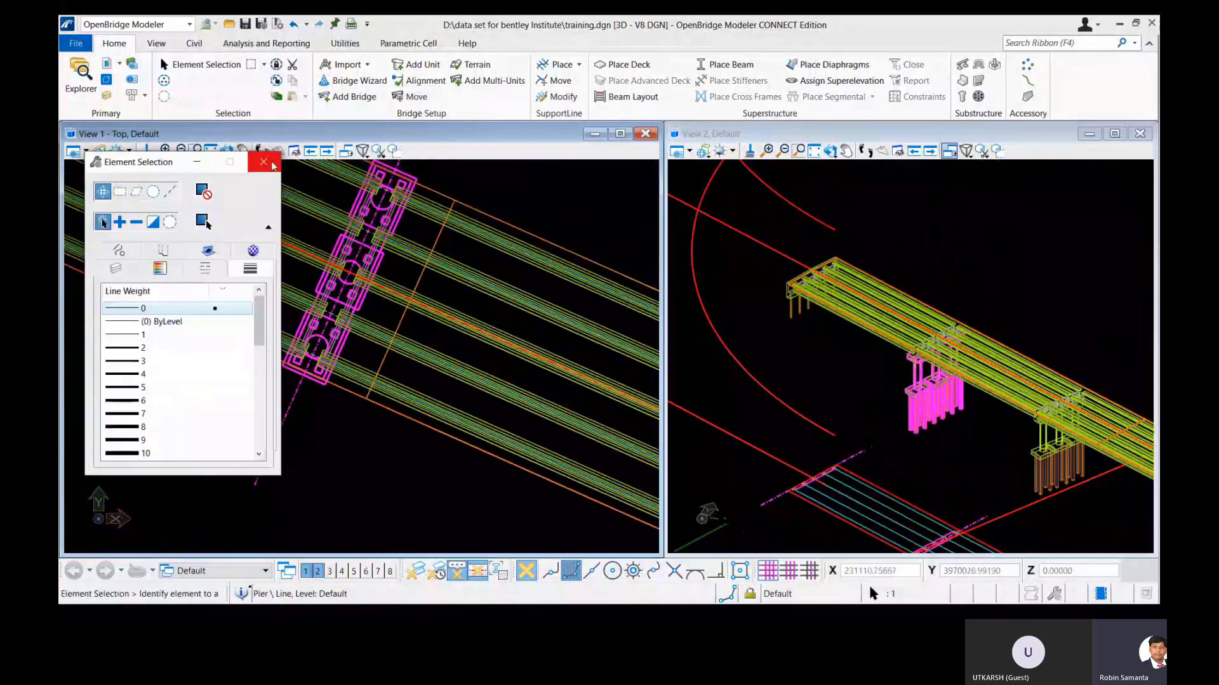
pyautogui.click(263, 163)
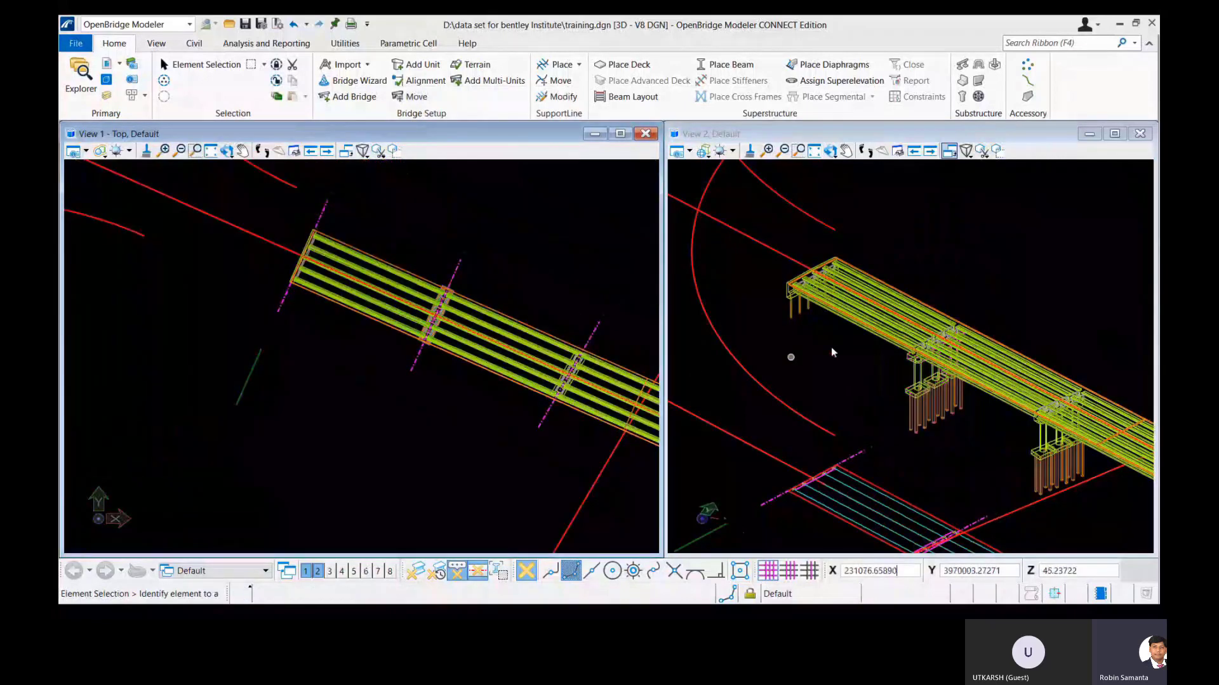
# Reopen the first interior pier's substructure template, set its cap length to 13 m and apply the change.
pyautogui.scroll(4, 918, 359)
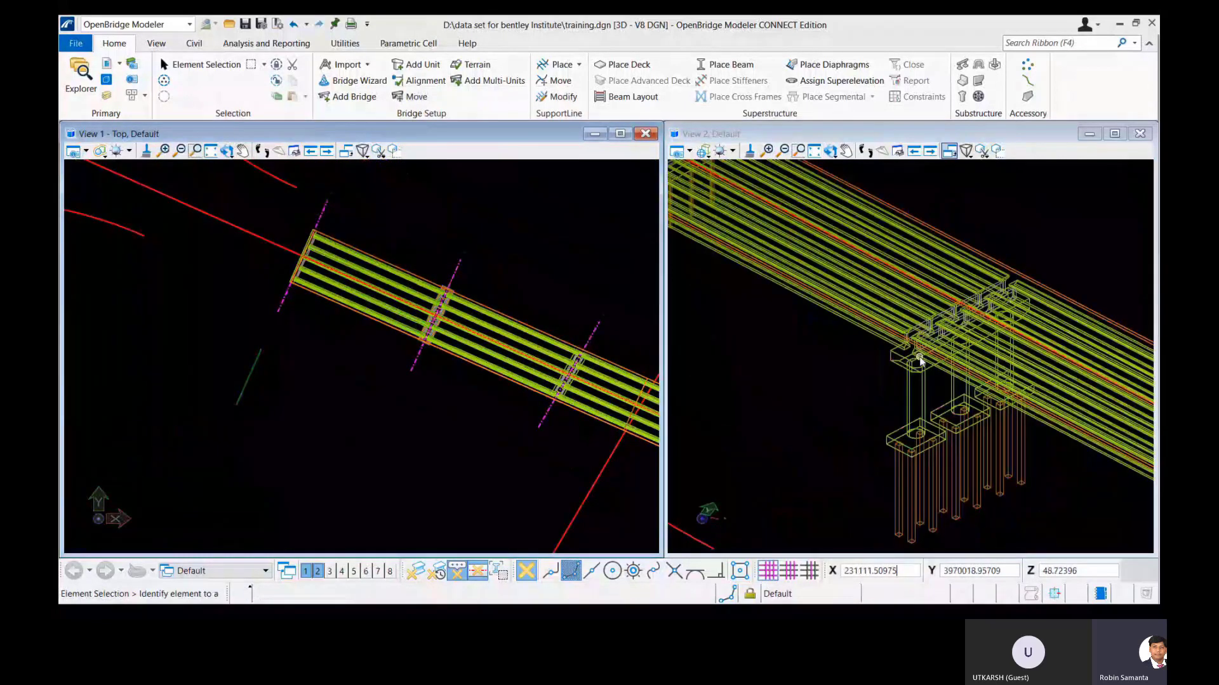
pyautogui.scroll(2, 919, 361)
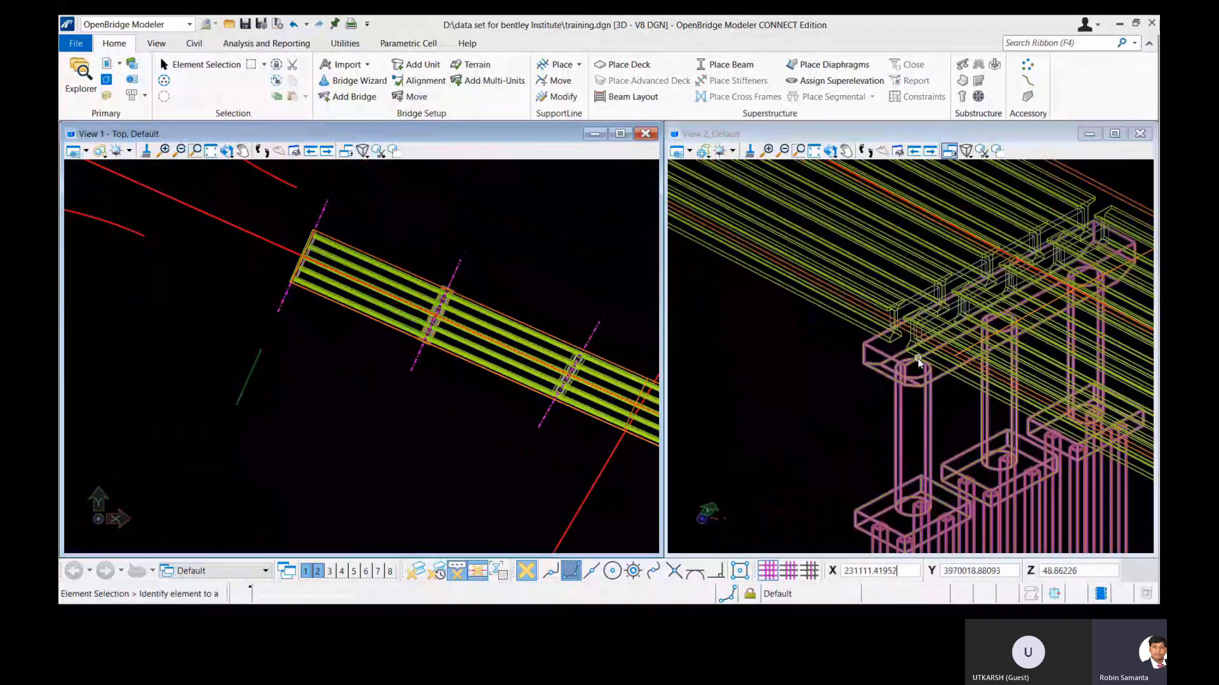
pyautogui.scroll(-3, 739, 311)
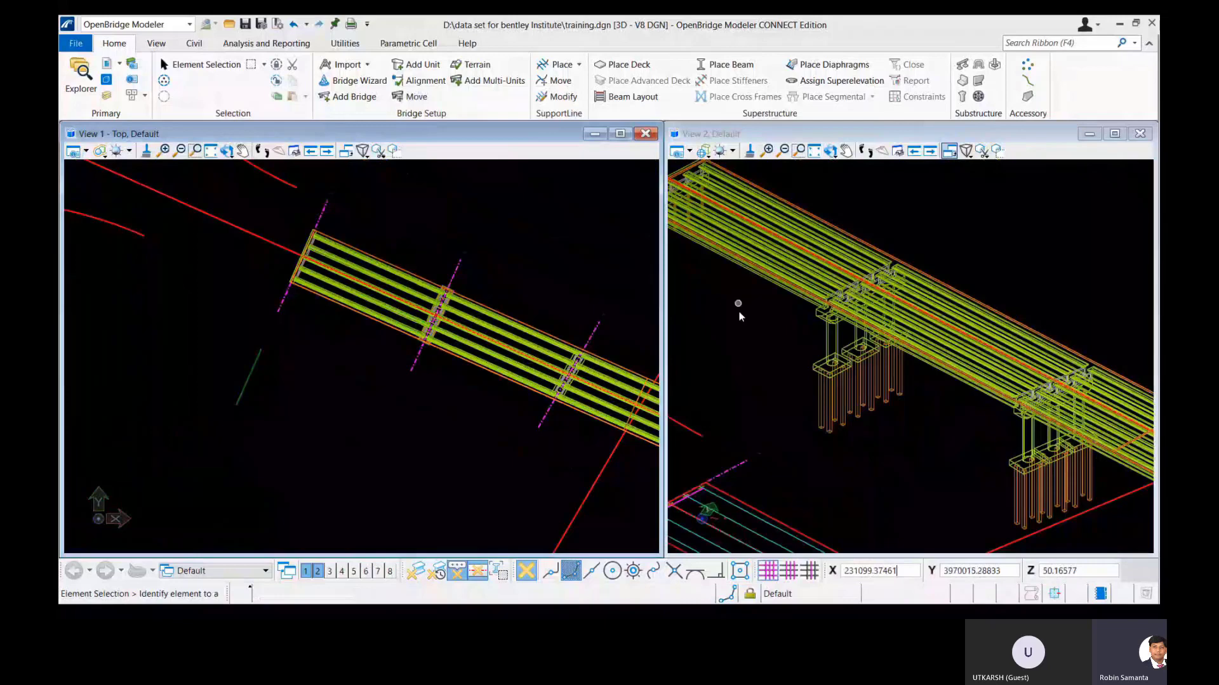
pyautogui.scroll(5, 471, 378)
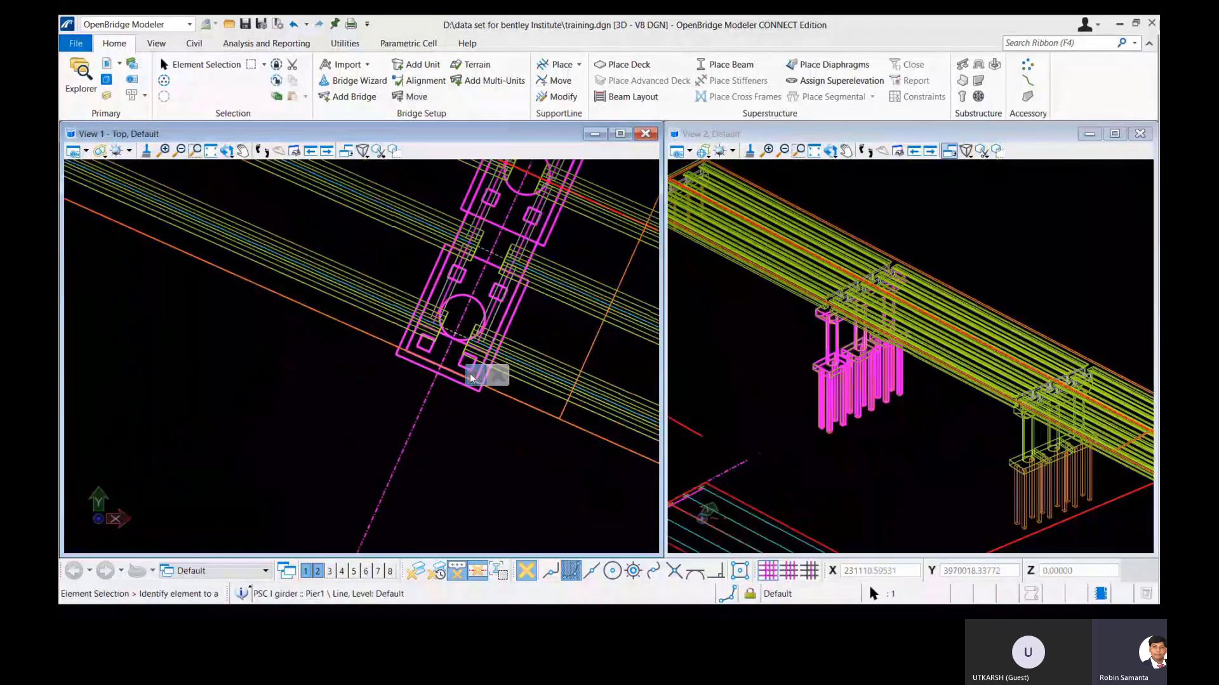
pyautogui.click(471, 377)
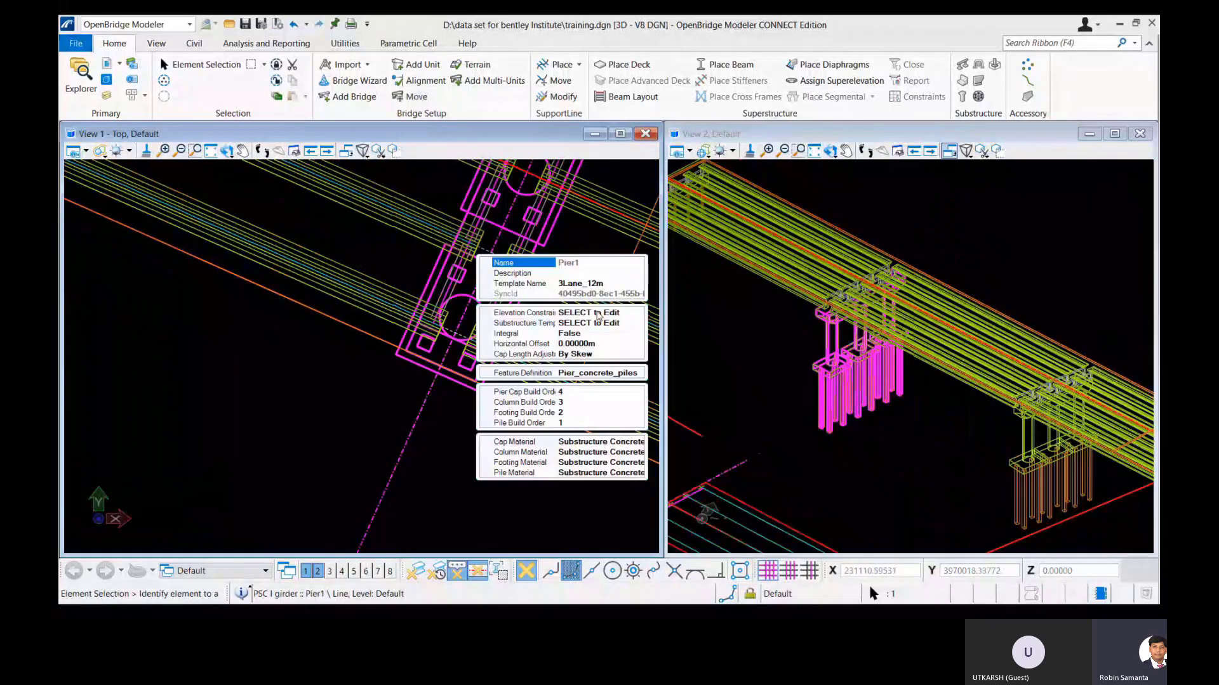
pyautogui.click(597, 321)
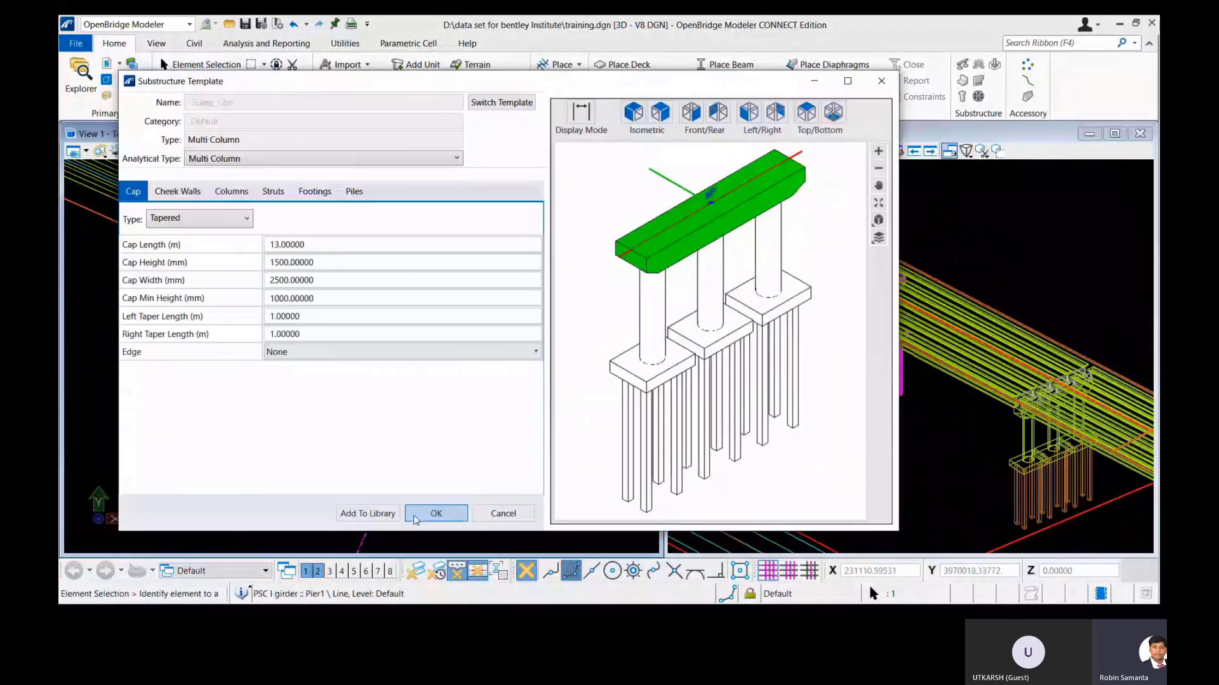
pyautogui.click(436, 513)
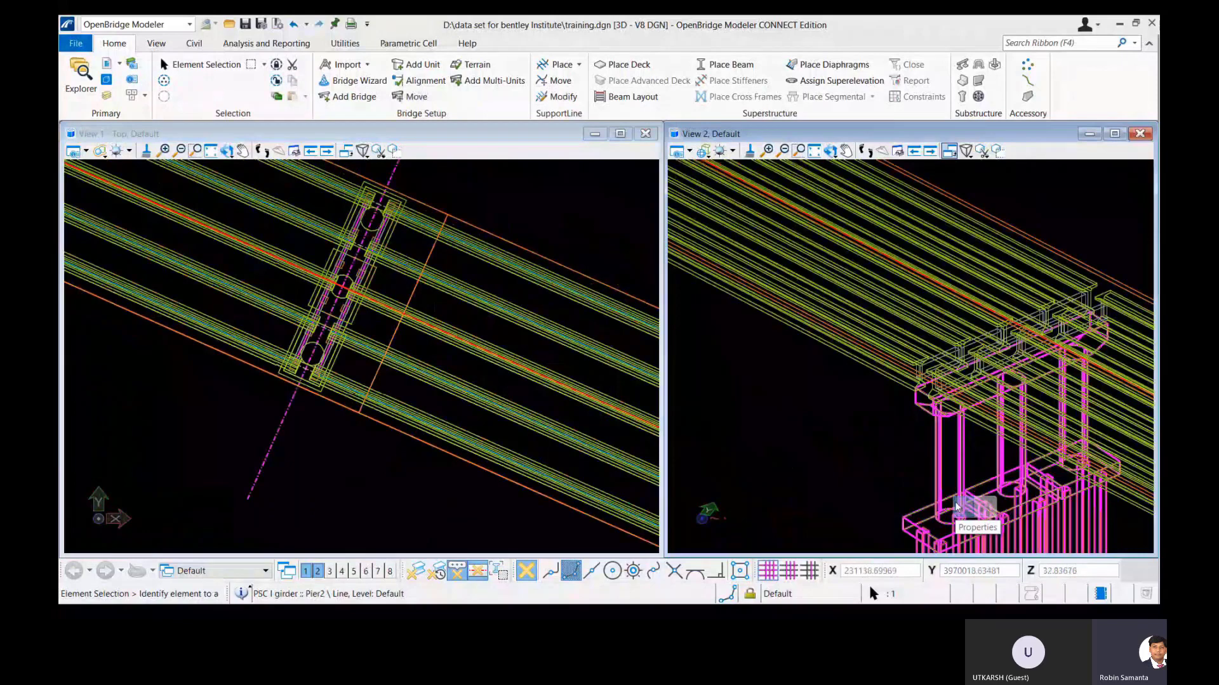
# Open the second interior pier's substructure template at its cap length setting.
pyautogui.scroll(-2, 727, 348)
pyautogui.scroll(-3, 328, 359)
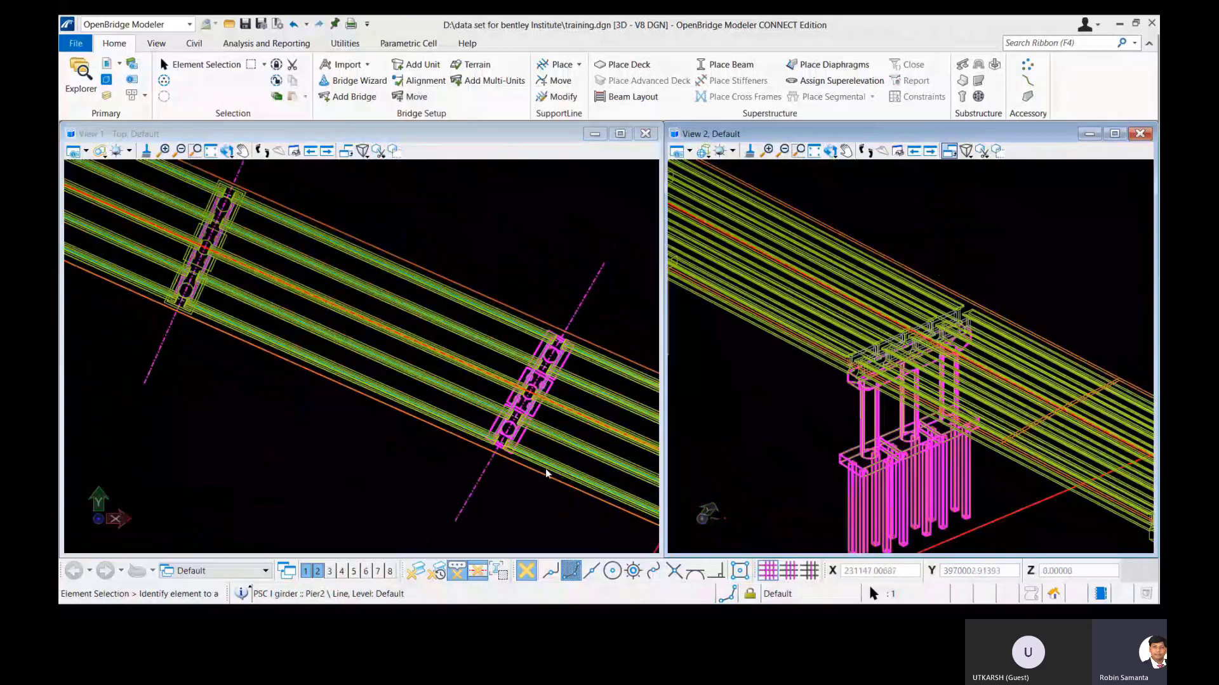
pyautogui.scroll(3, 546, 473)
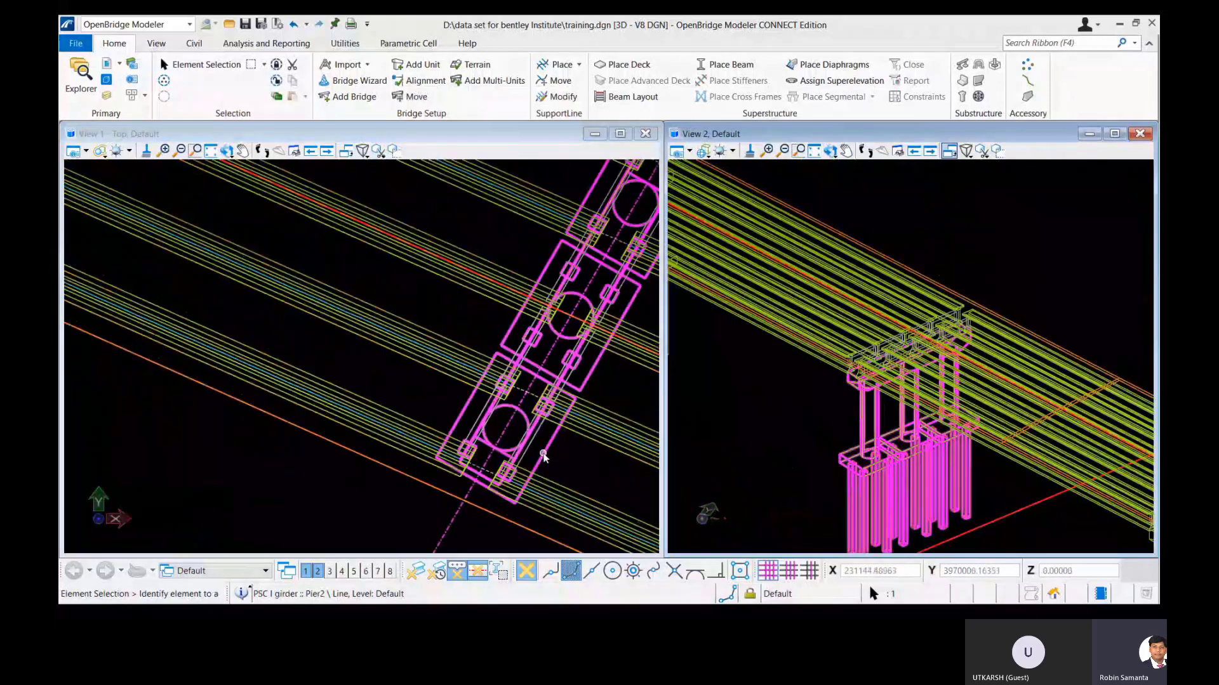
pyautogui.click(543, 456)
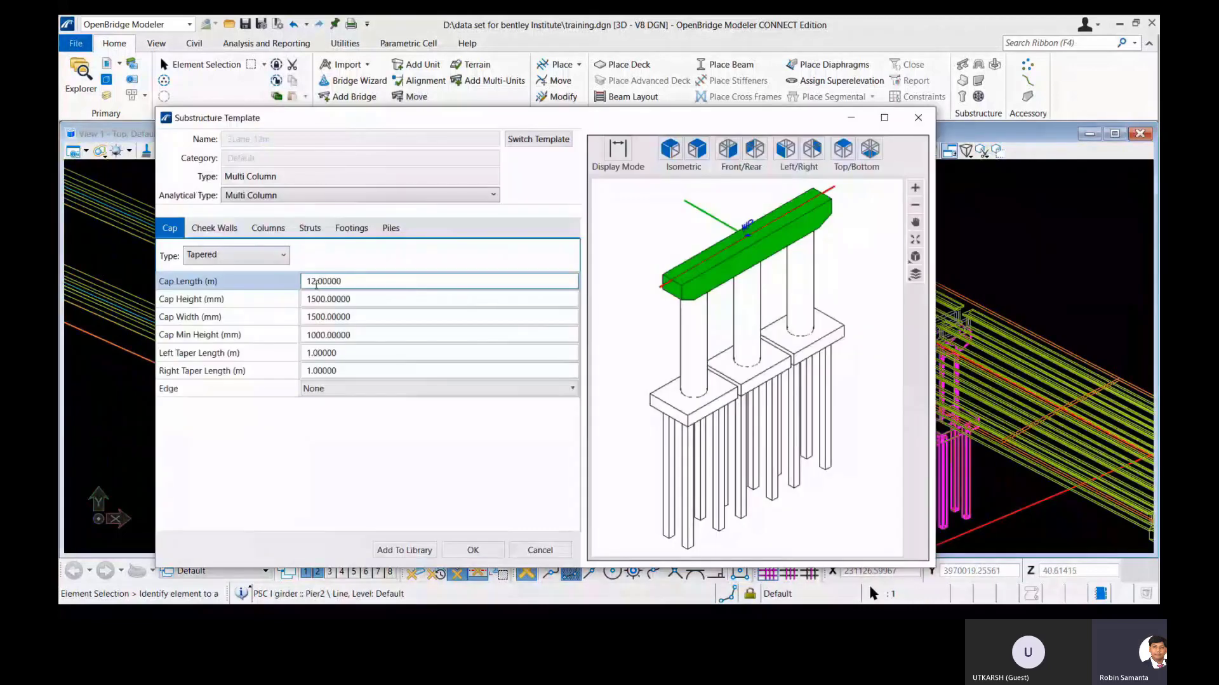
pyautogui.moveTo(312, 281); pyautogui.dragTo(327, 278)
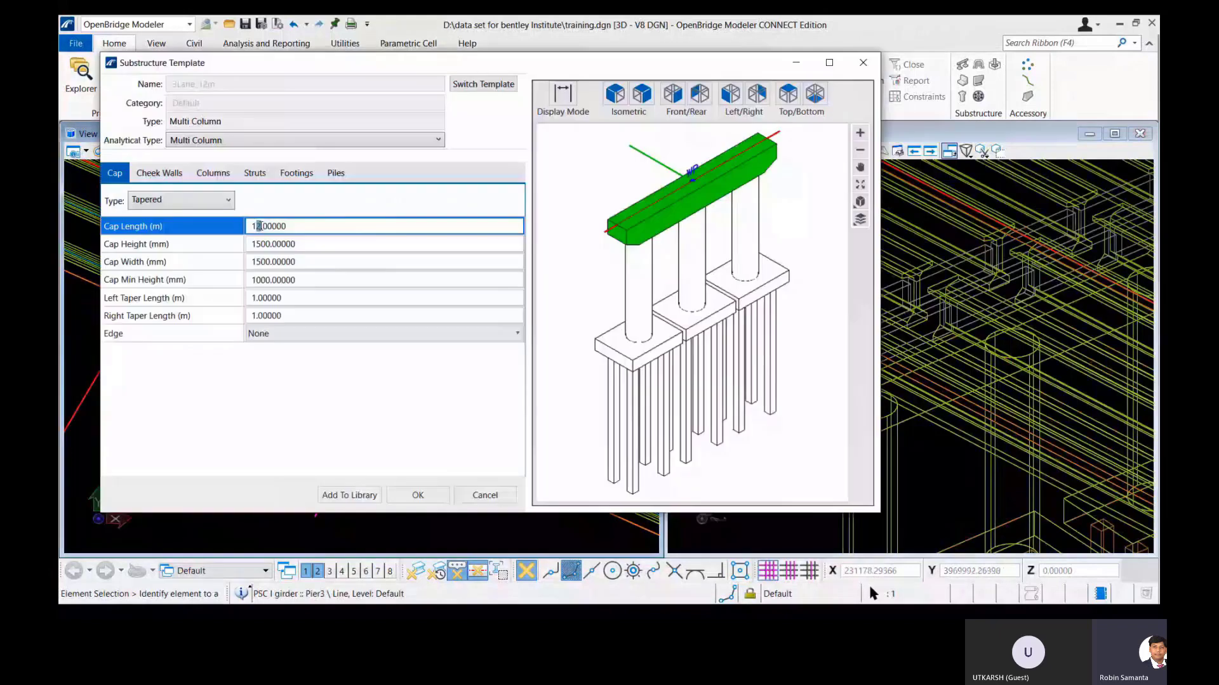
# Set the third interior pier's cap to 13.5 m long and 2500 mm wide, apply it, and open the fourth pier's substructure template.
pyautogui.write('13.5')
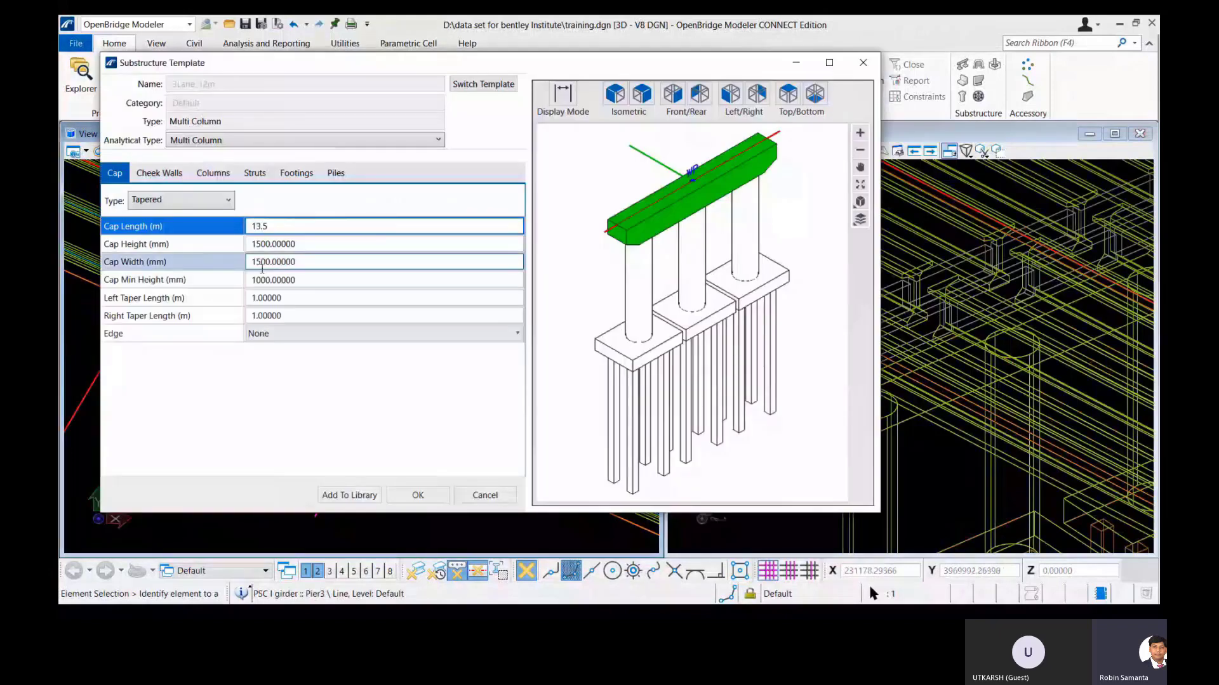
pyautogui.click(257, 263)
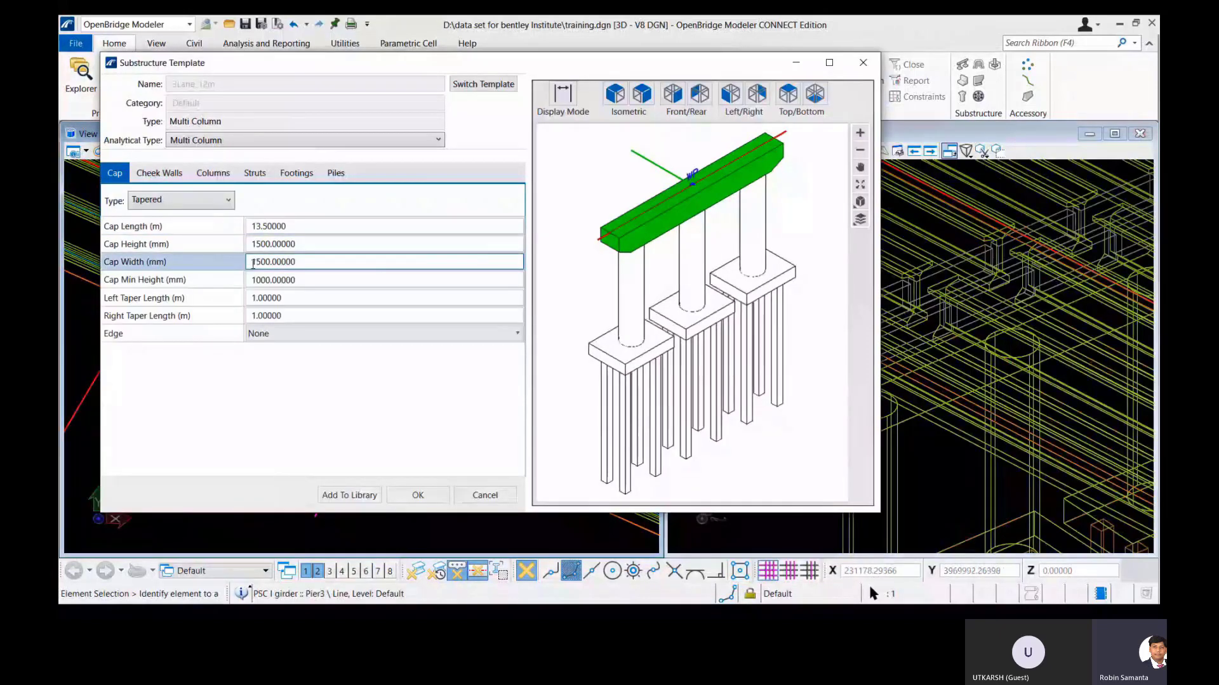
pyautogui.press('BackSpace')
pyautogui.write('2')
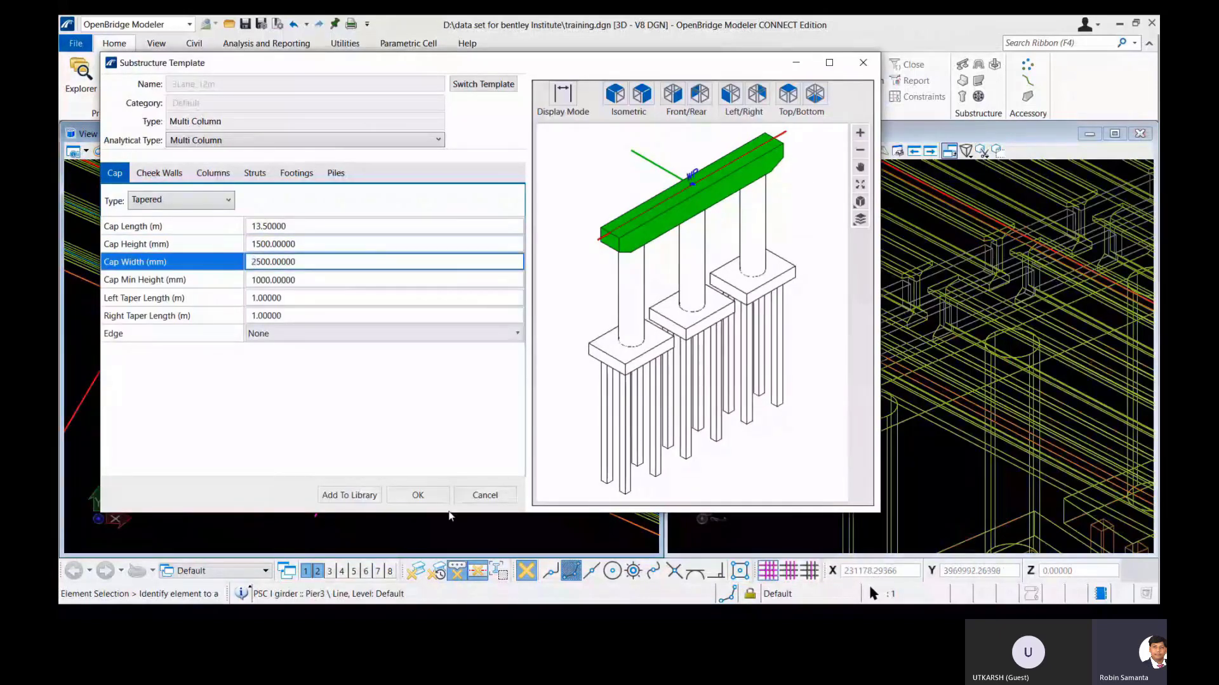
pyautogui.click(435, 500)
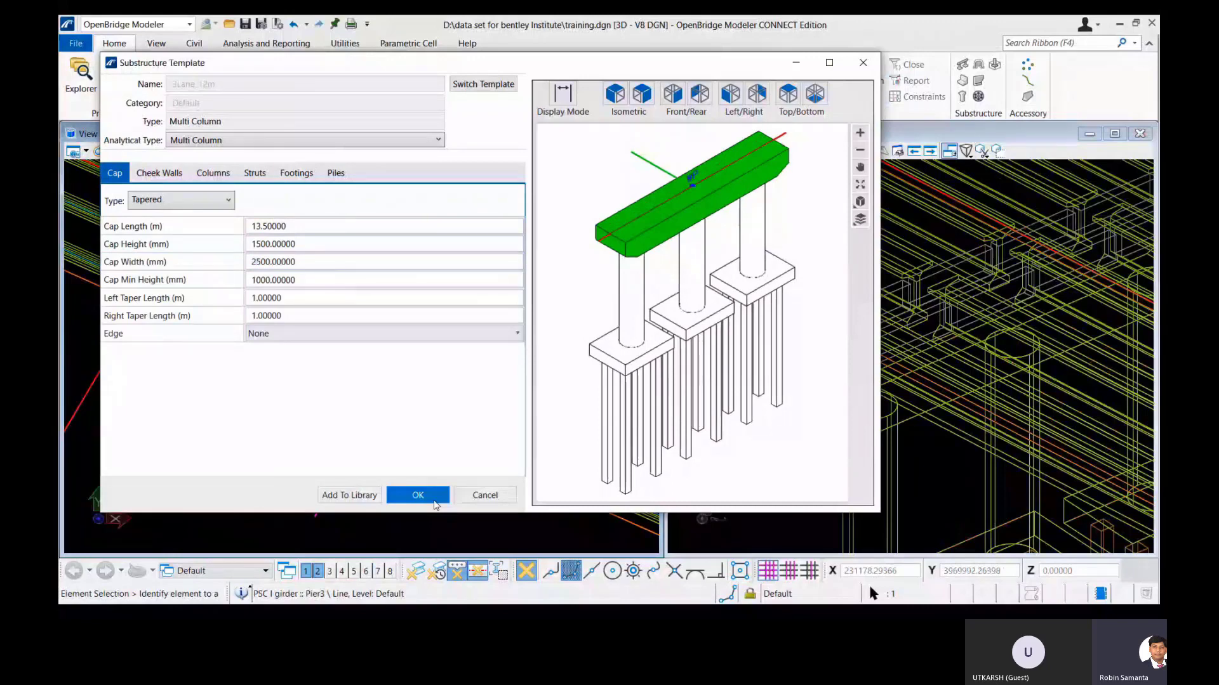
pyautogui.click(435, 502)
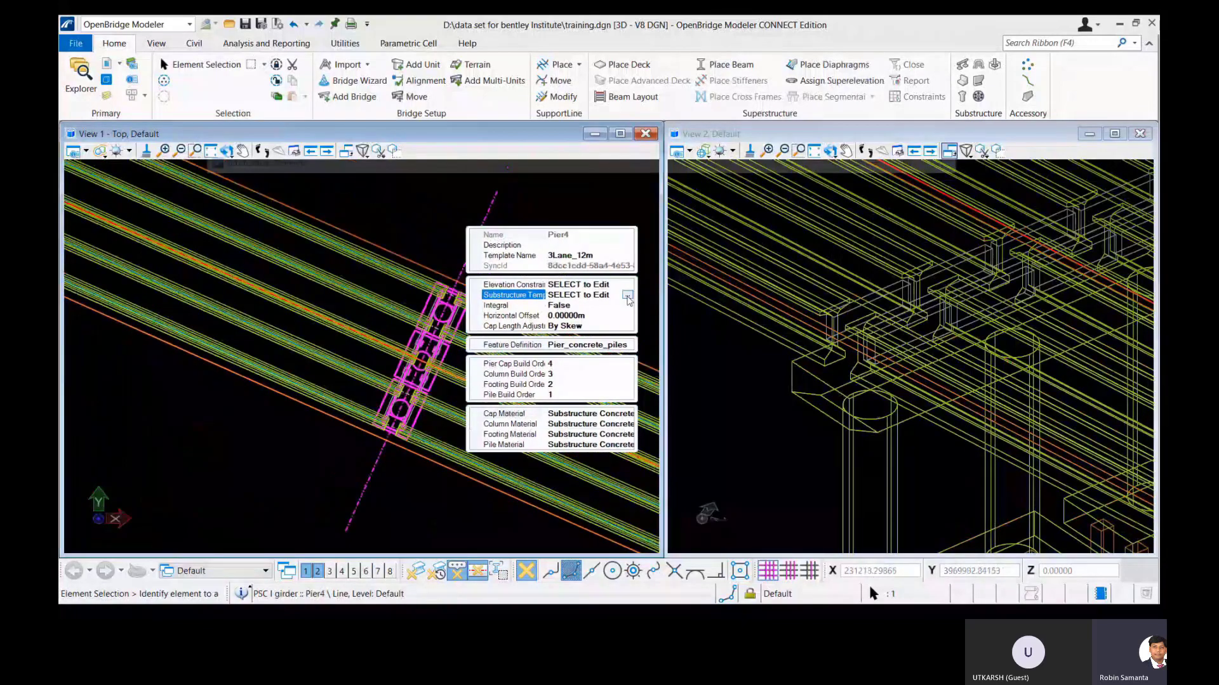
pyautogui.click(627, 296)
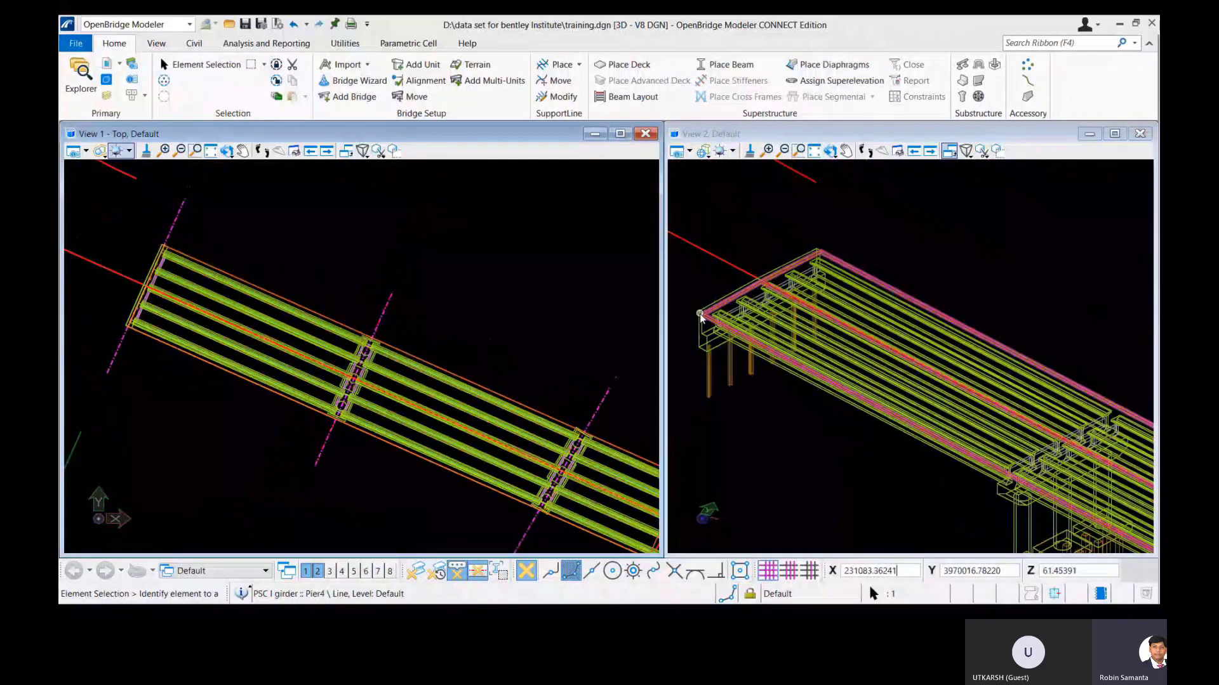
# Set the pile cap width of the end abutment to 1500 mm in its substructure template and apply it.
pyautogui.keyDown('shift'); pyautogui.moveTo(700, 316); pyautogui.dragTo(707, 341, button='middle'); pyautogui.keyUp('shift')
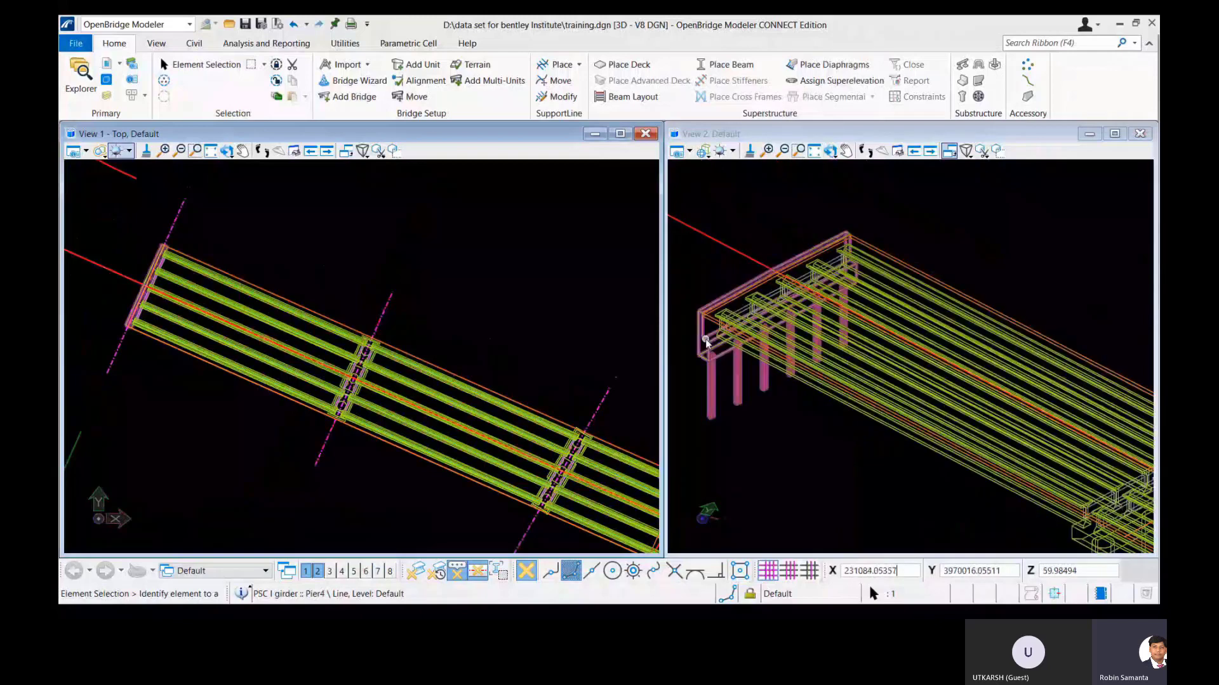
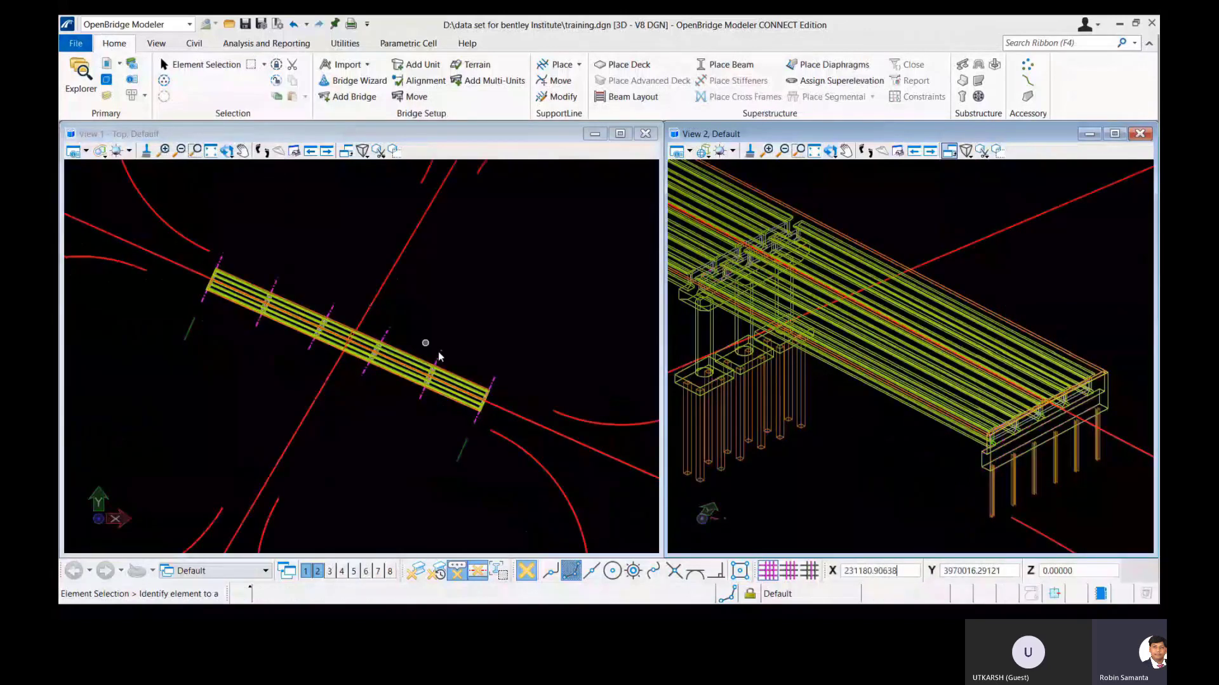
pyautogui.scroll(3, 473, 399)
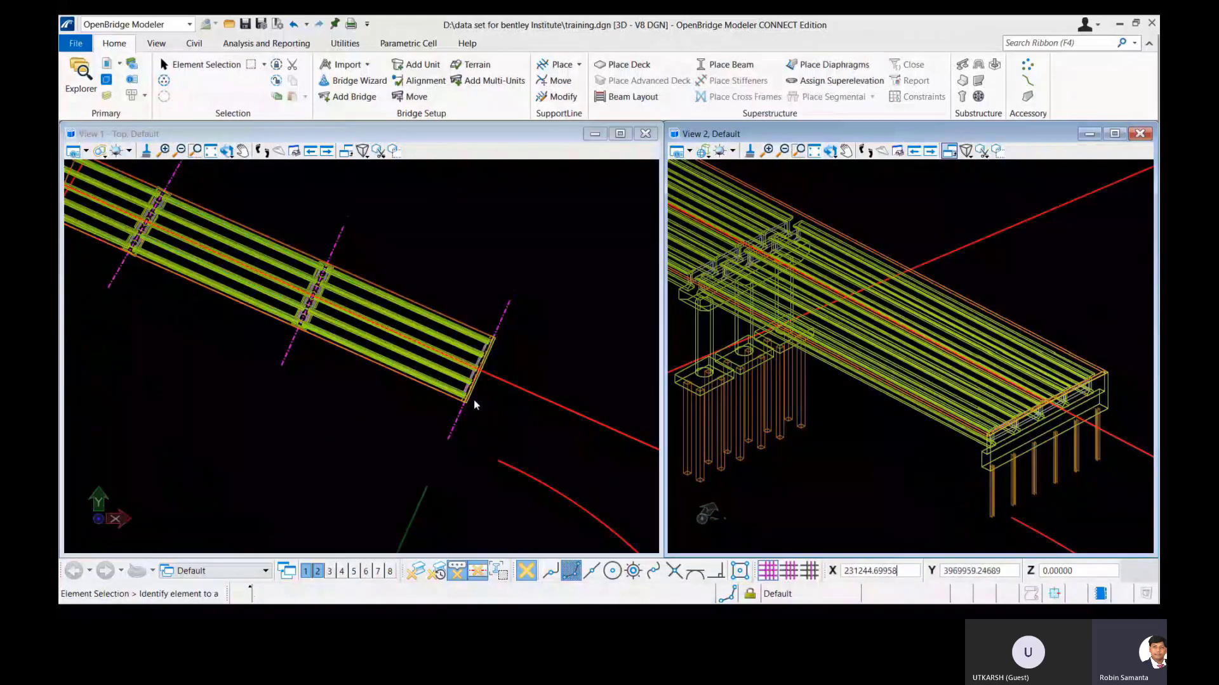
pyautogui.doubleClick(474, 400)
pyautogui.click(337, 316)
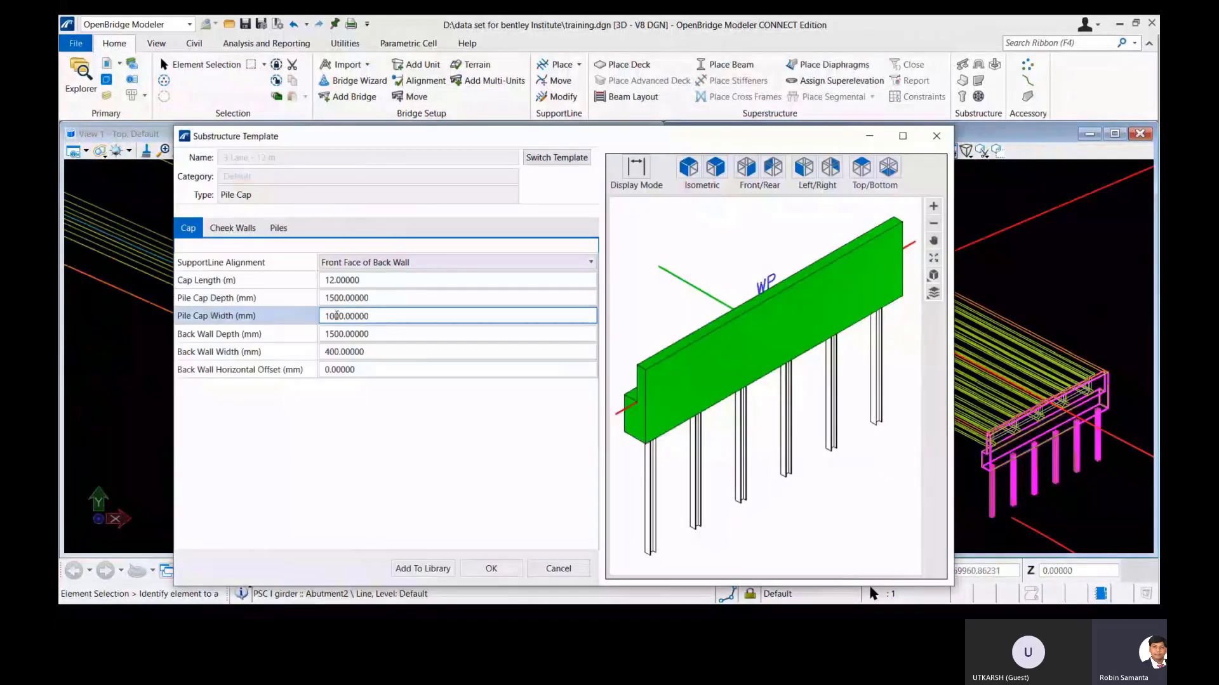
pyautogui.press('BackSpace')
pyautogui.write('5')
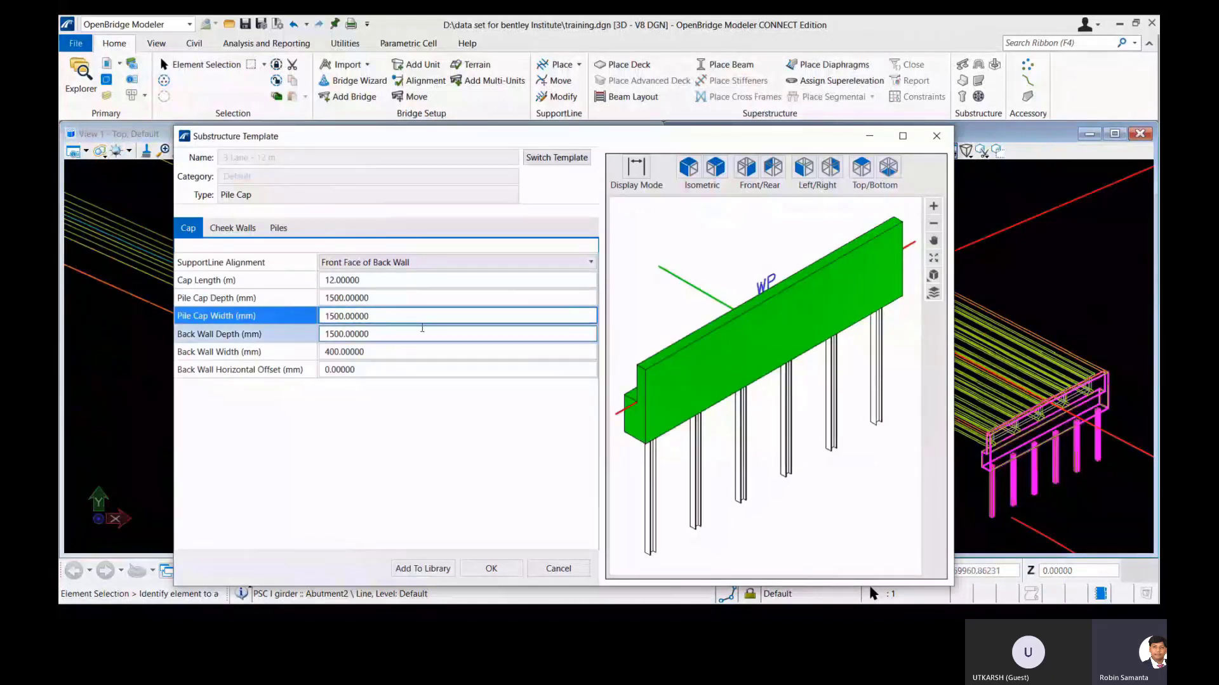
pyautogui.click(499, 573)
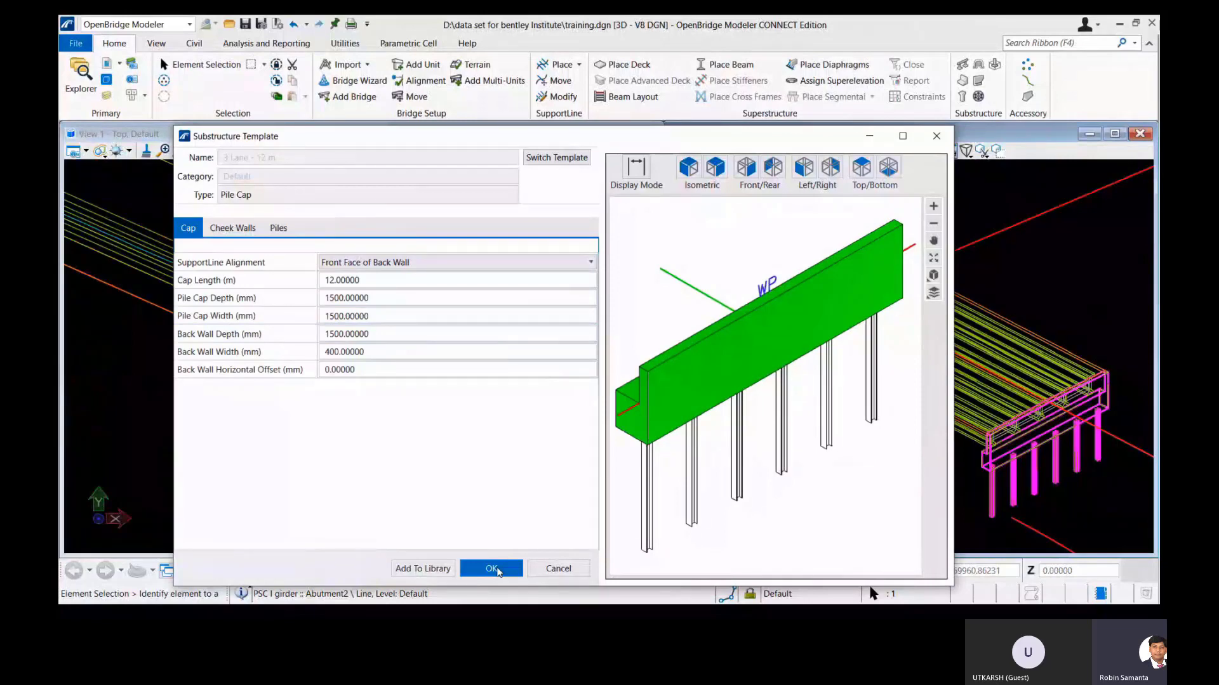
pyautogui.click(499, 570)
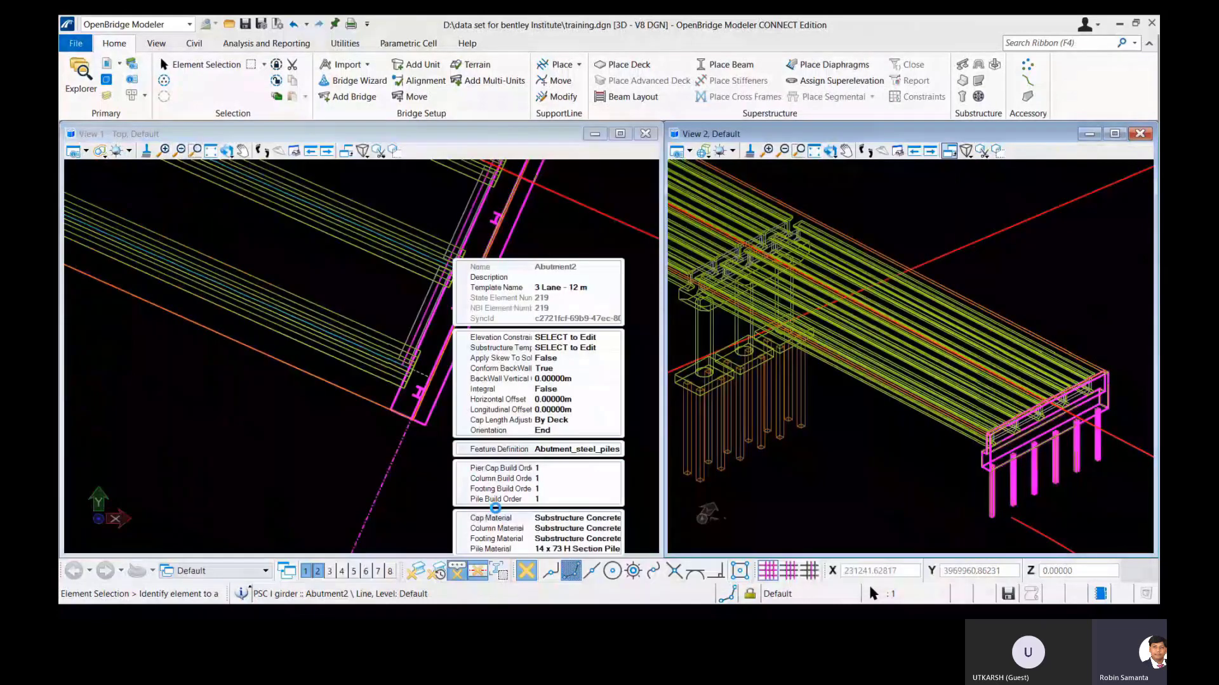
# Place cube bearings with pads and bearing seats on all six support lines, with path offsets of -0.75 back and 0.75 ahead.
pyautogui.scroll(-5, 549, 401)
pyautogui.scroll(-3, 549, 400)
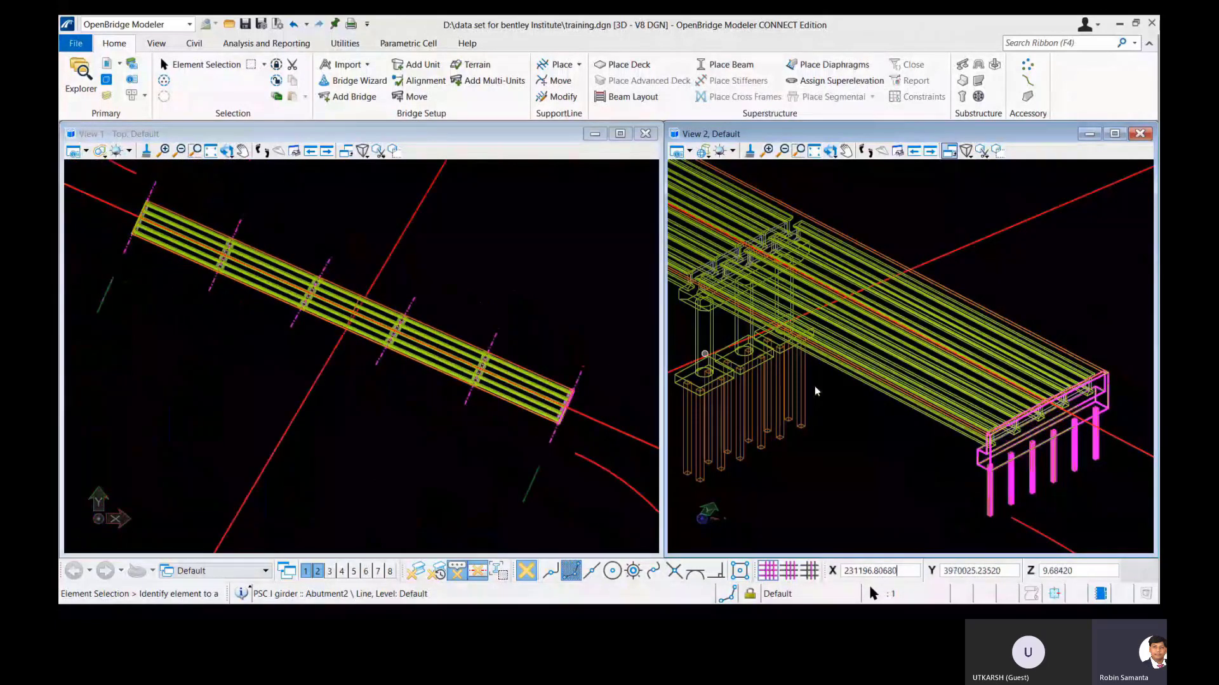
pyautogui.scroll(2, 892, 422)
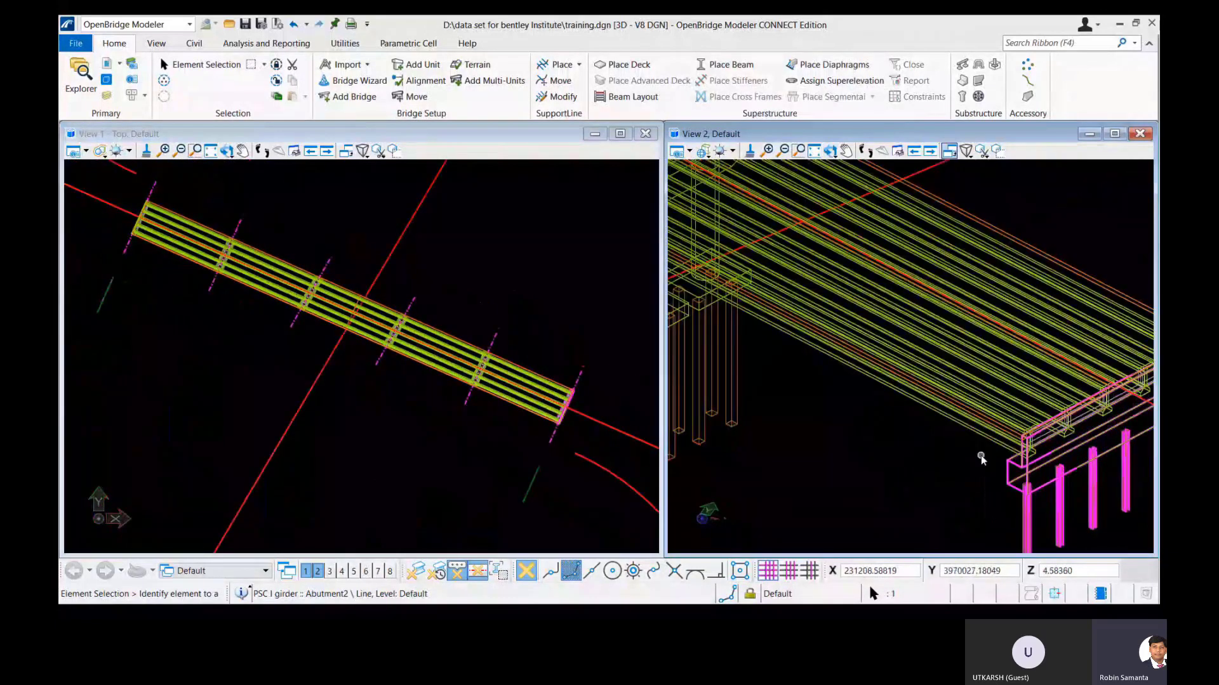
pyautogui.click(978, 102)
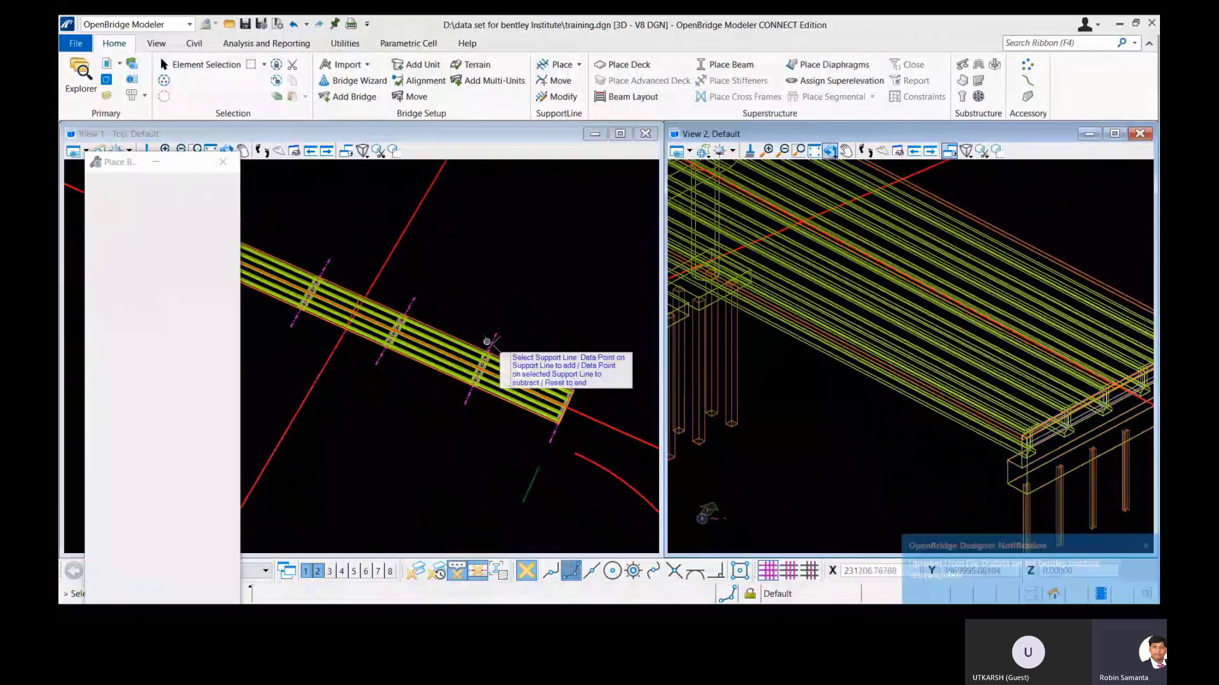
pyautogui.scroll(-1, 498, 346)
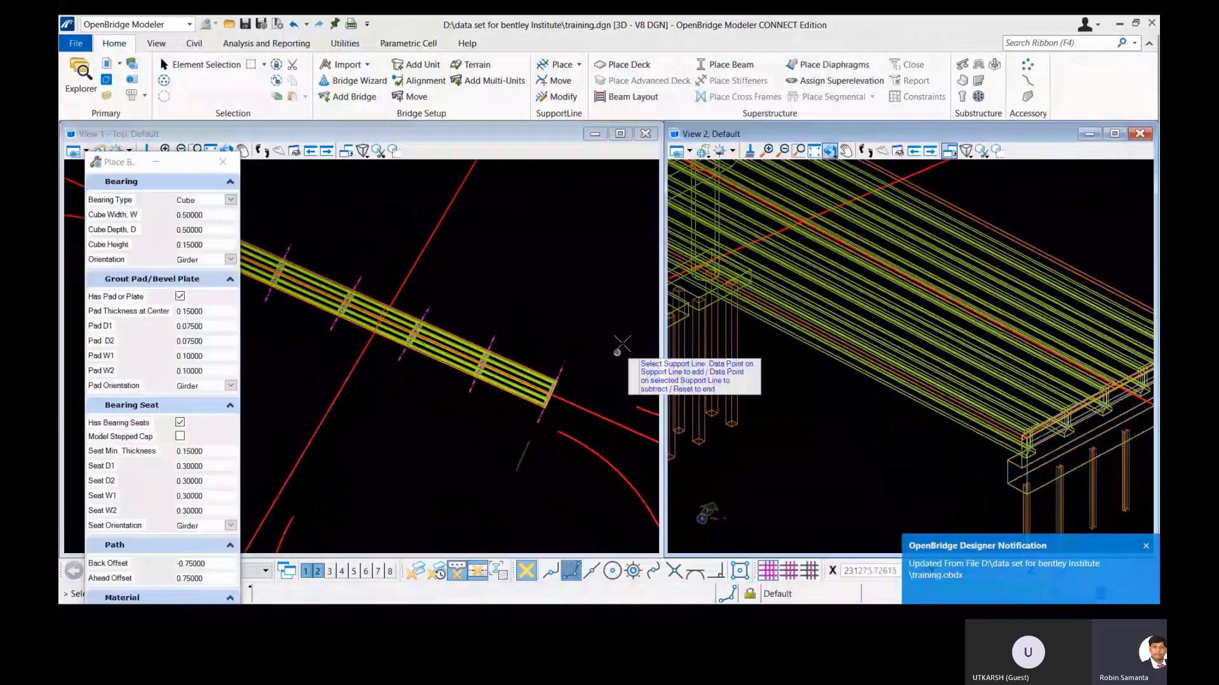
pyautogui.scroll(-1, 617, 349)
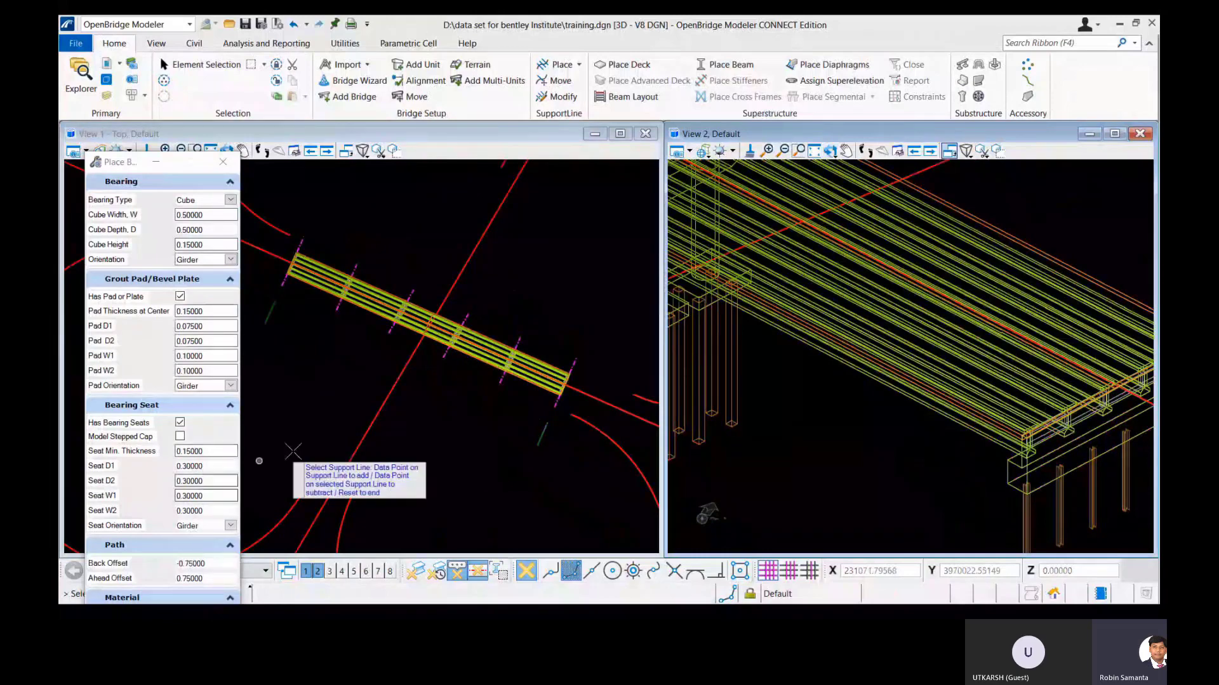
pyautogui.scroll(-1, 487, 413)
pyautogui.scroll(2, 344, 281)
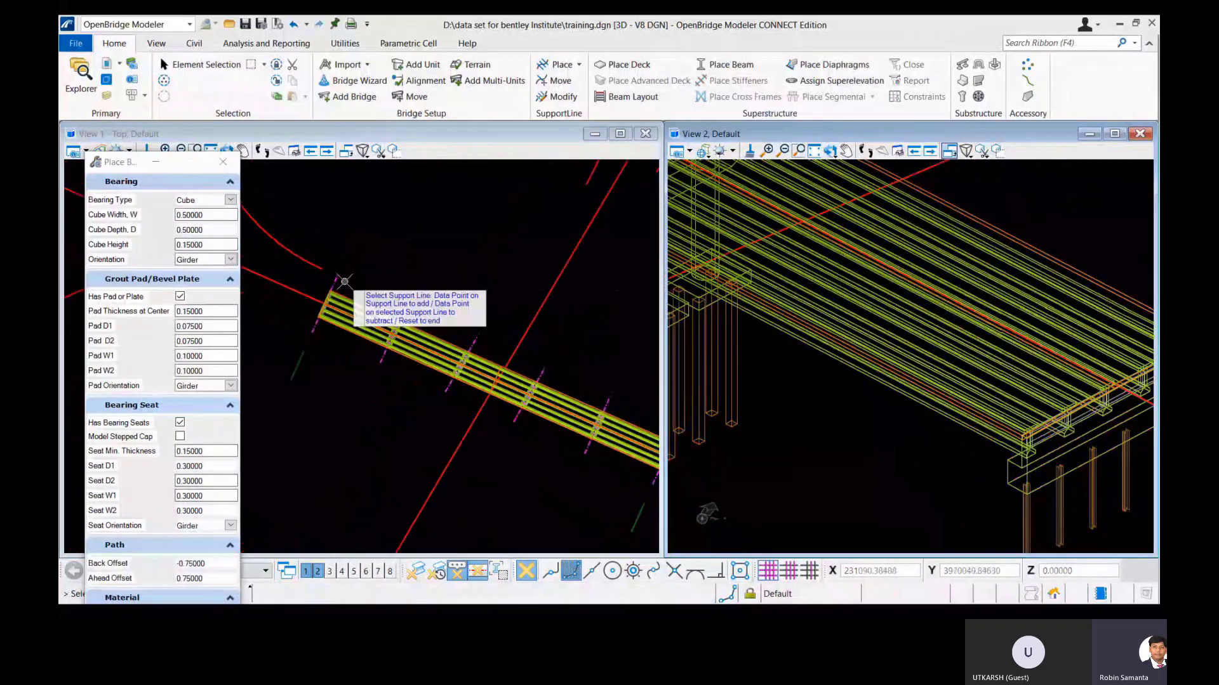
pyautogui.scroll(2, 330, 279)
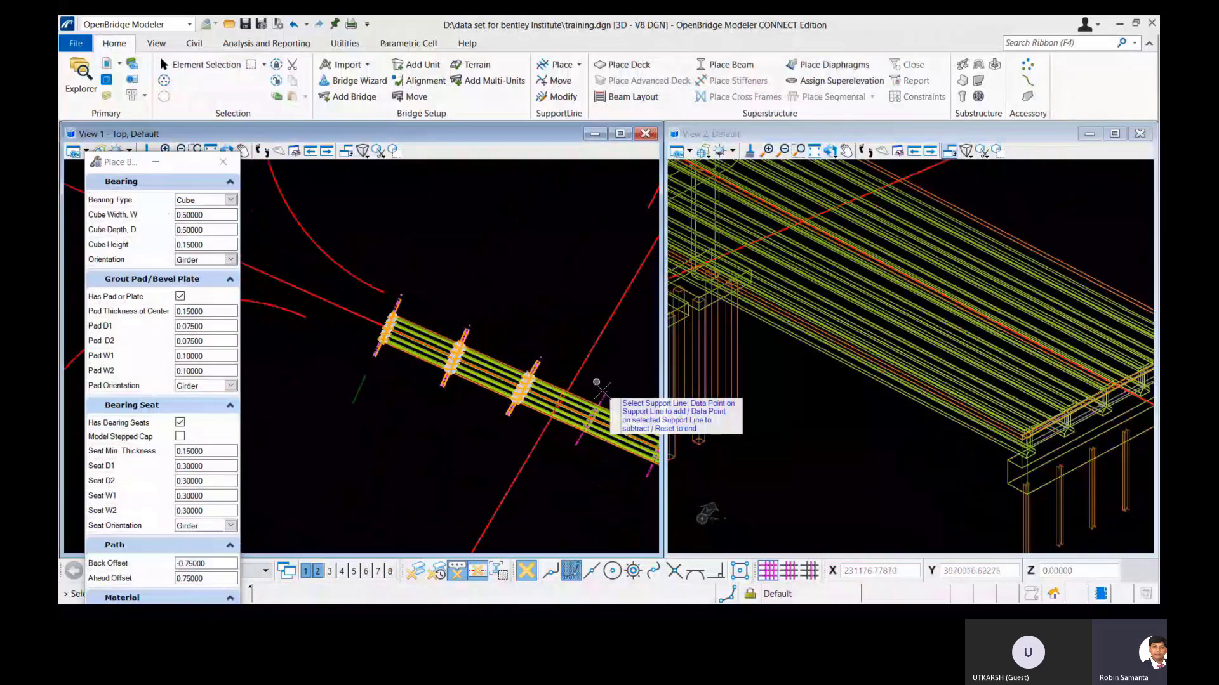
pyautogui.scroll(-1, 593, 376)
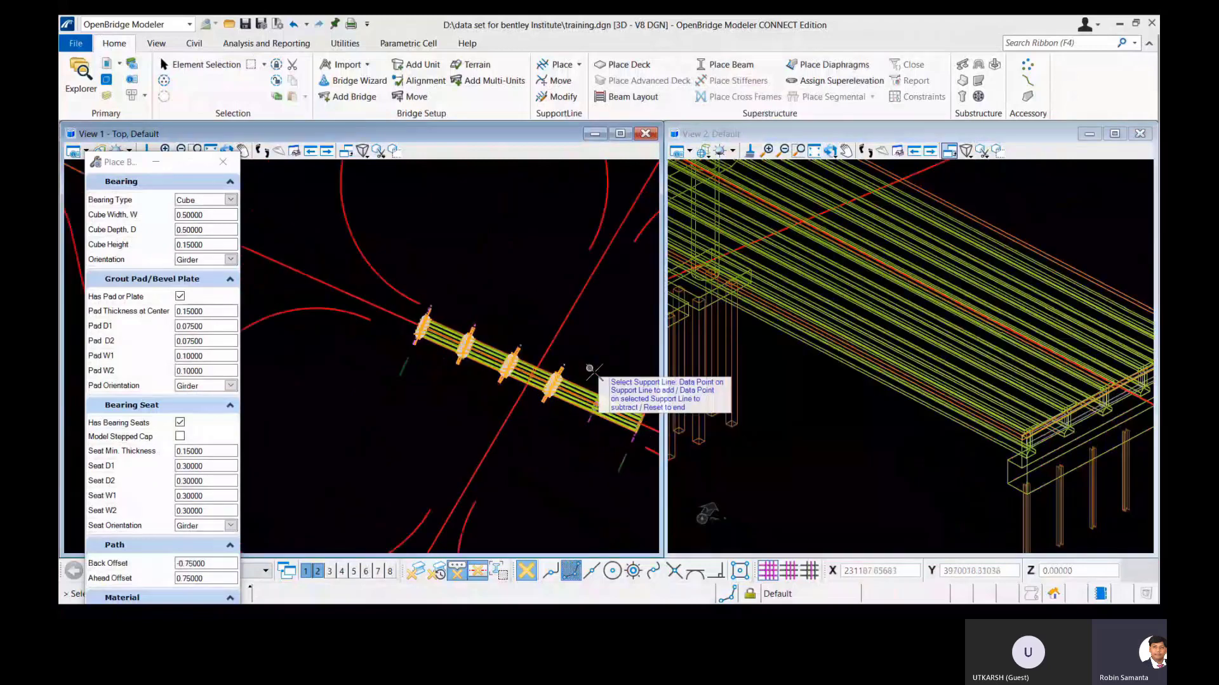
pyautogui.scroll(-1, 584, 366)
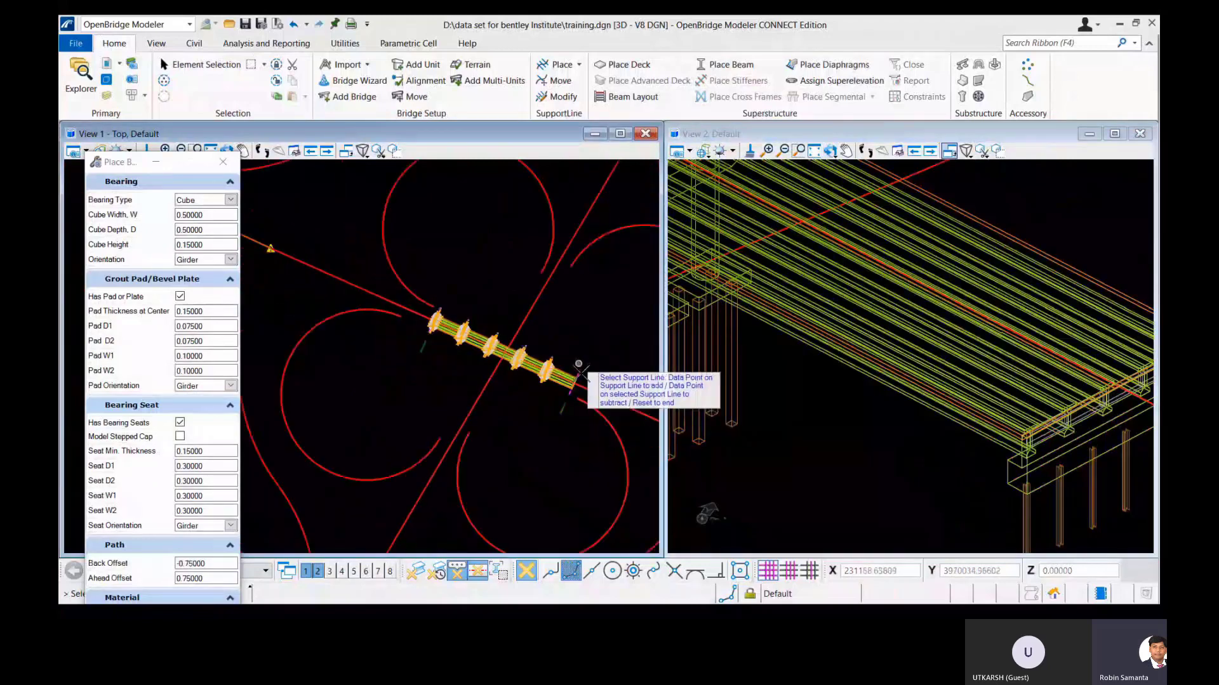
pyautogui.scroll(1, 579, 367)
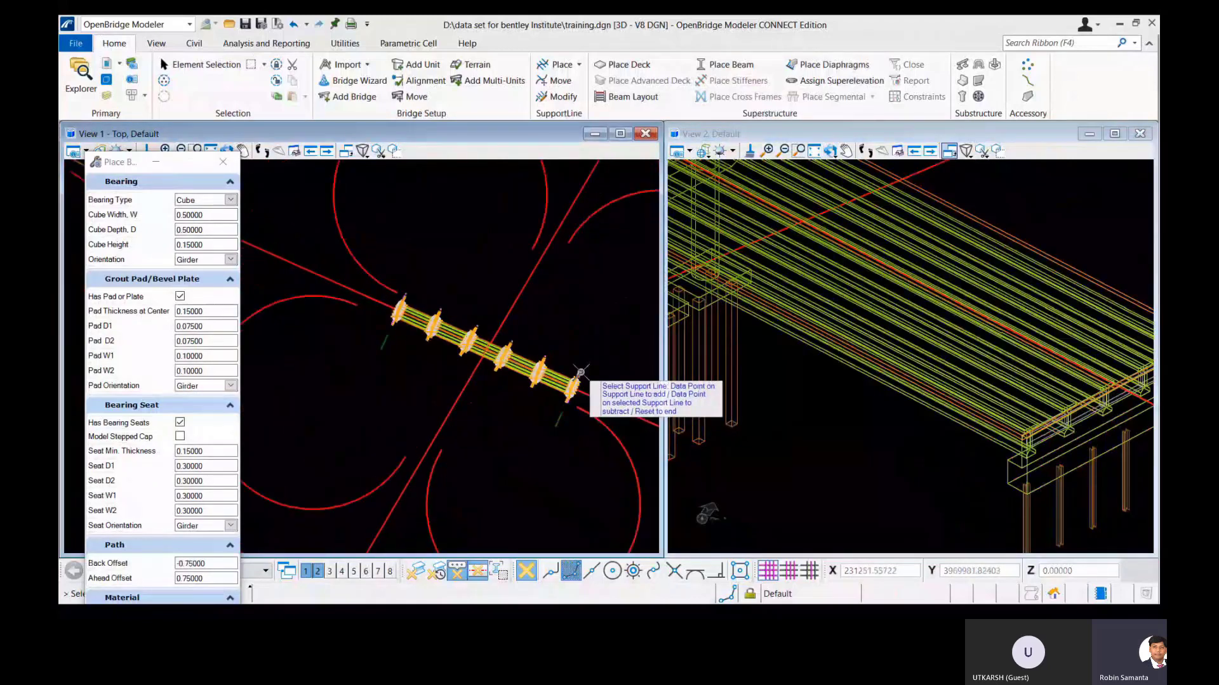
pyautogui.scroll(1, 566, 366)
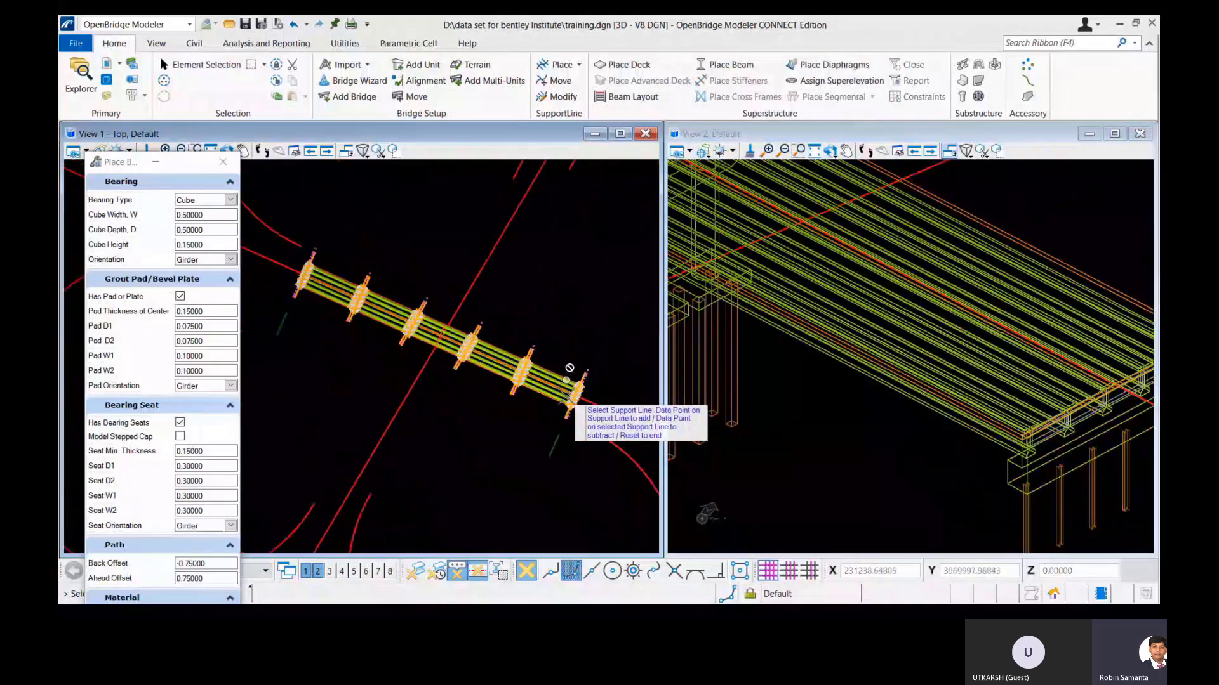
pyautogui.scroll(1, 569, 387)
pyautogui.click(567, 402)
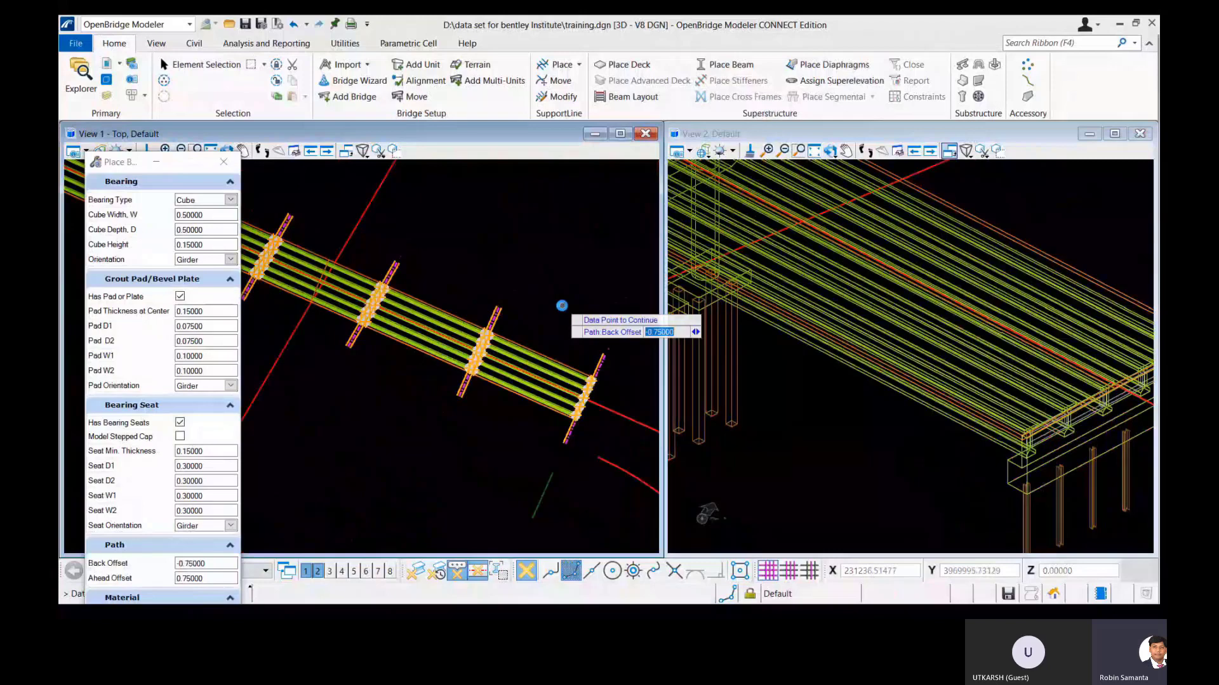
pyautogui.click(561, 305)
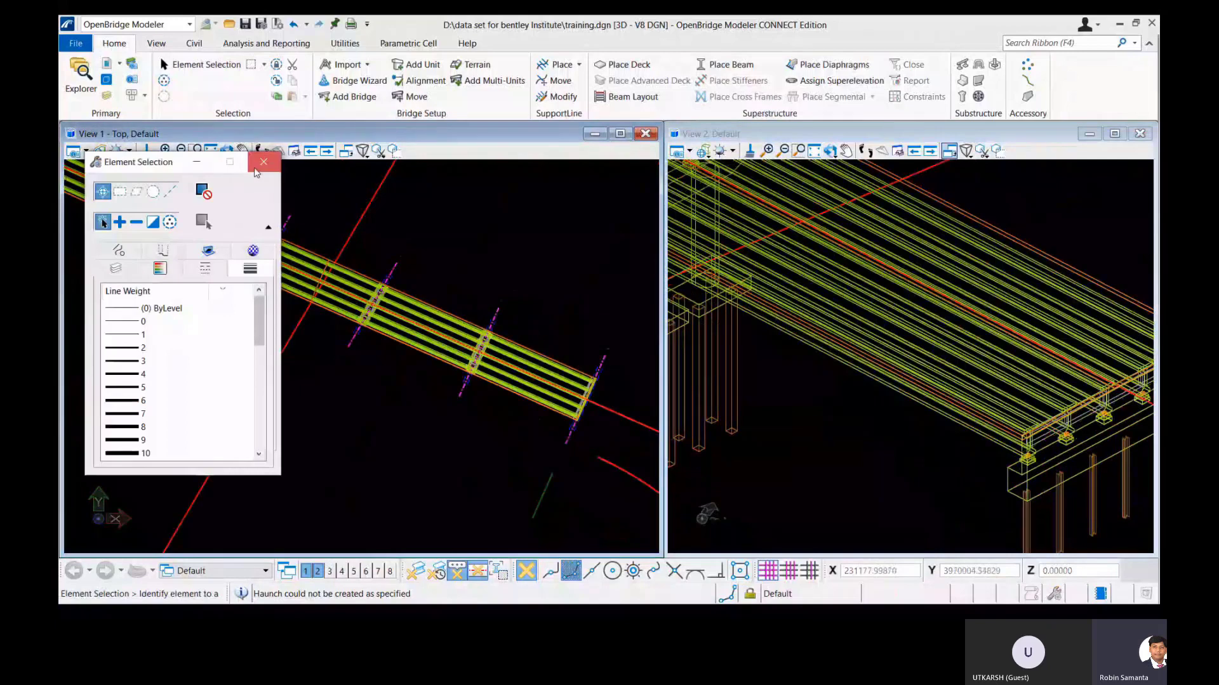
pyautogui.click(263, 162)
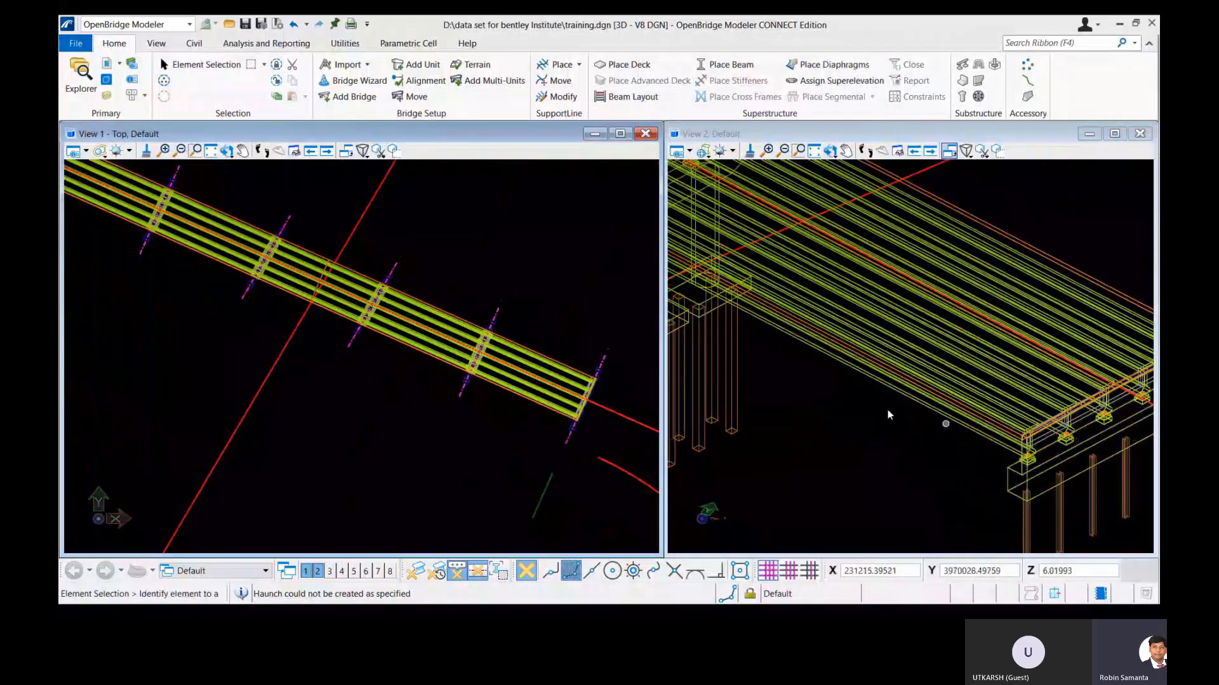
# Place a barrier on the deck with the VDOT BPB-3 L template, using deck guideline point P_5 as its path.
pyautogui.scroll(-2, 887, 411)
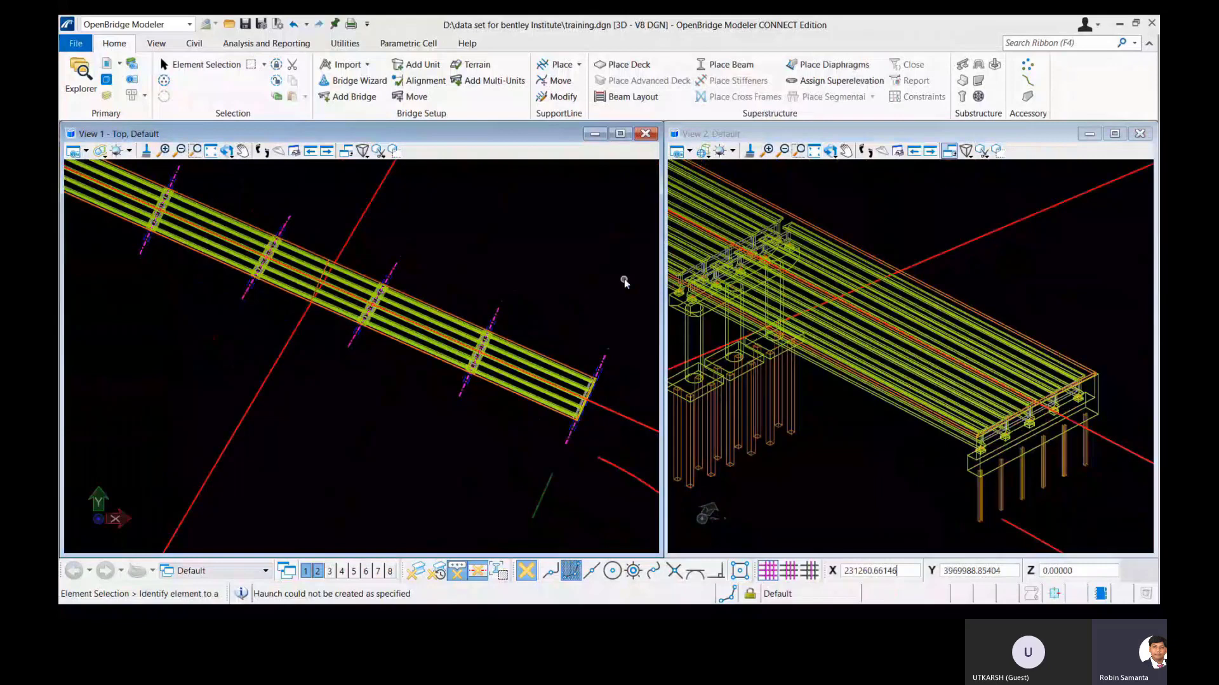
pyautogui.scroll(3, 855, 366)
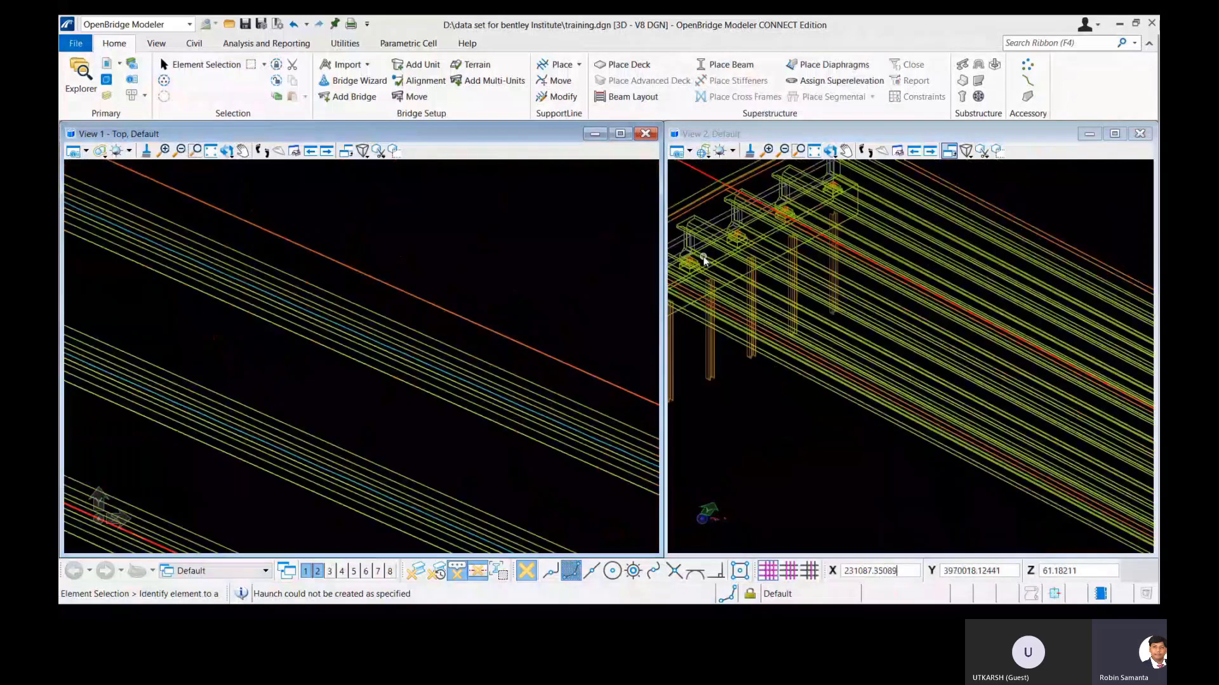
pyautogui.scroll(-5, 722, 207)
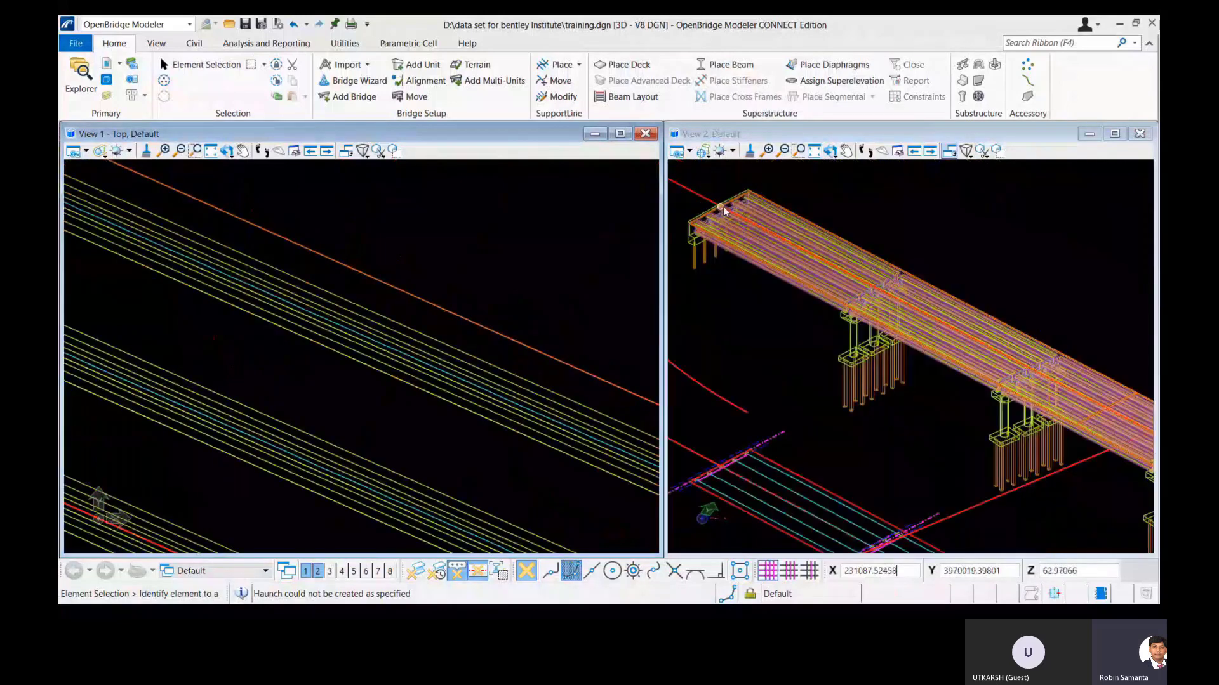
pyautogui.scroll(-5, 422, 263)
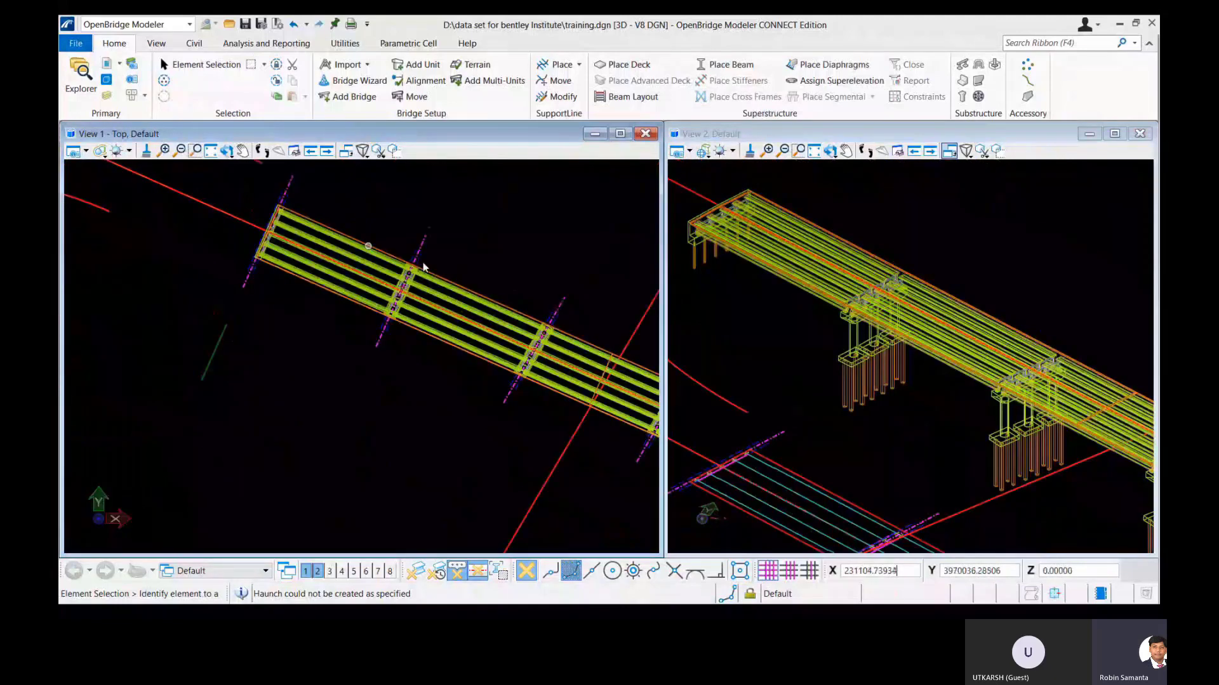
pyautogui.scroll(2, 423, 262)
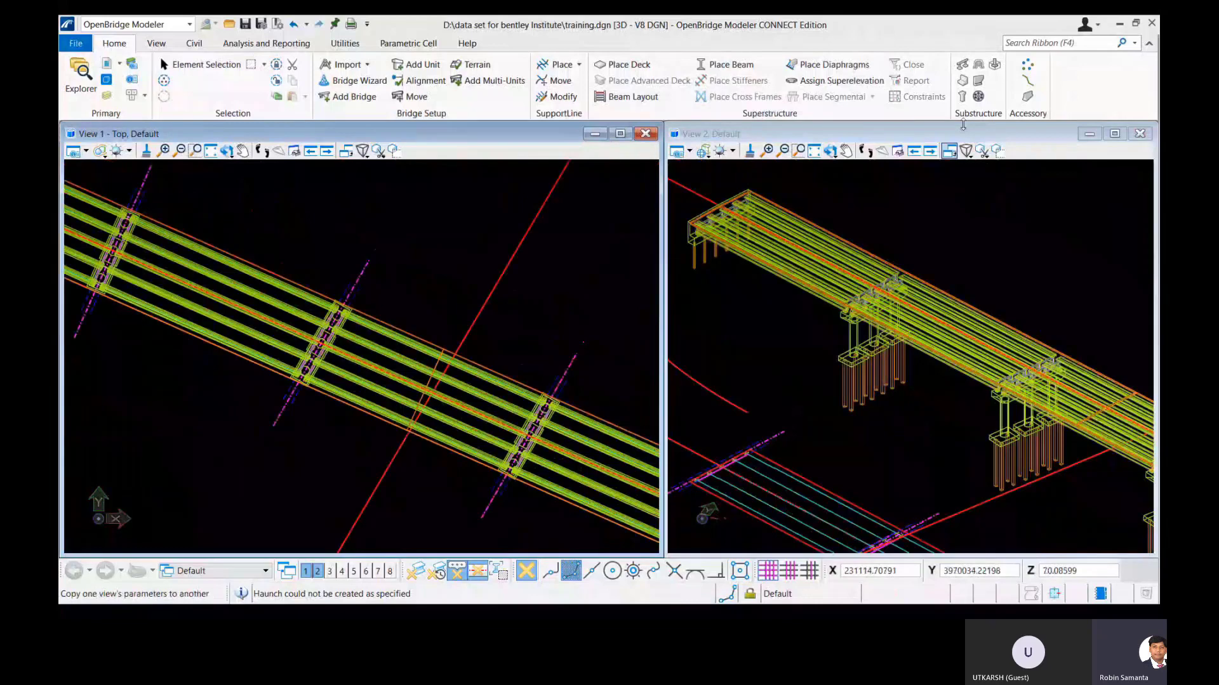
pyautogui.click(1027, 96)
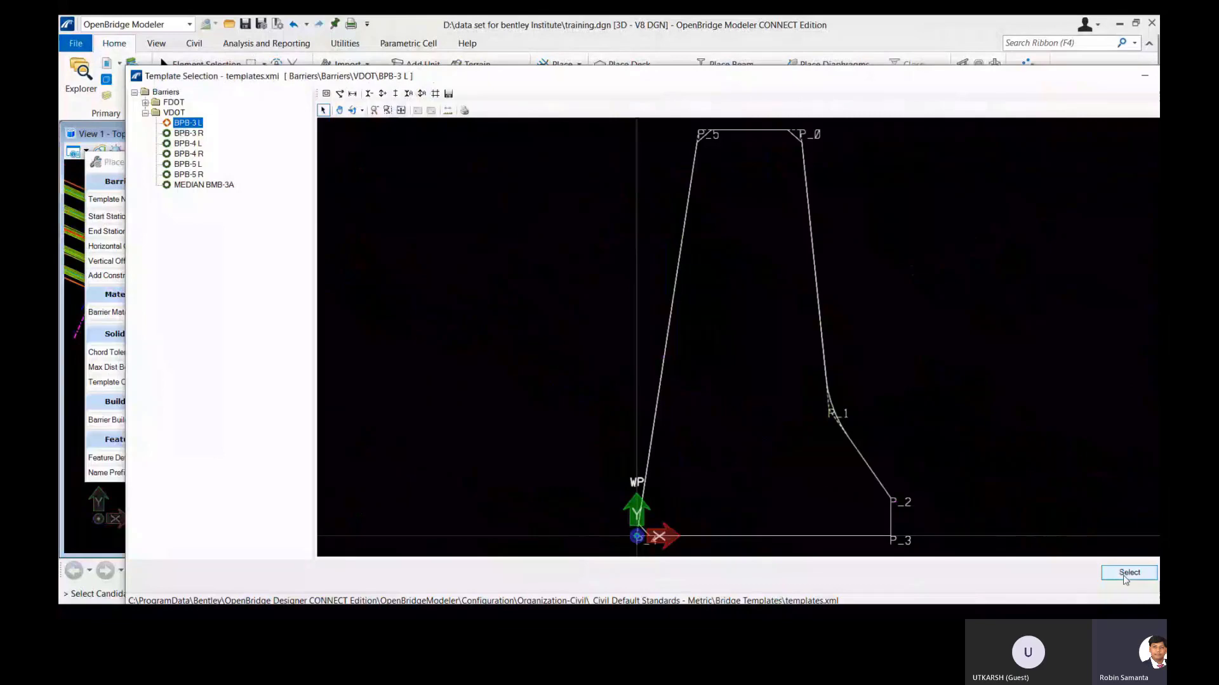
pyautogui.click(1129, 574)
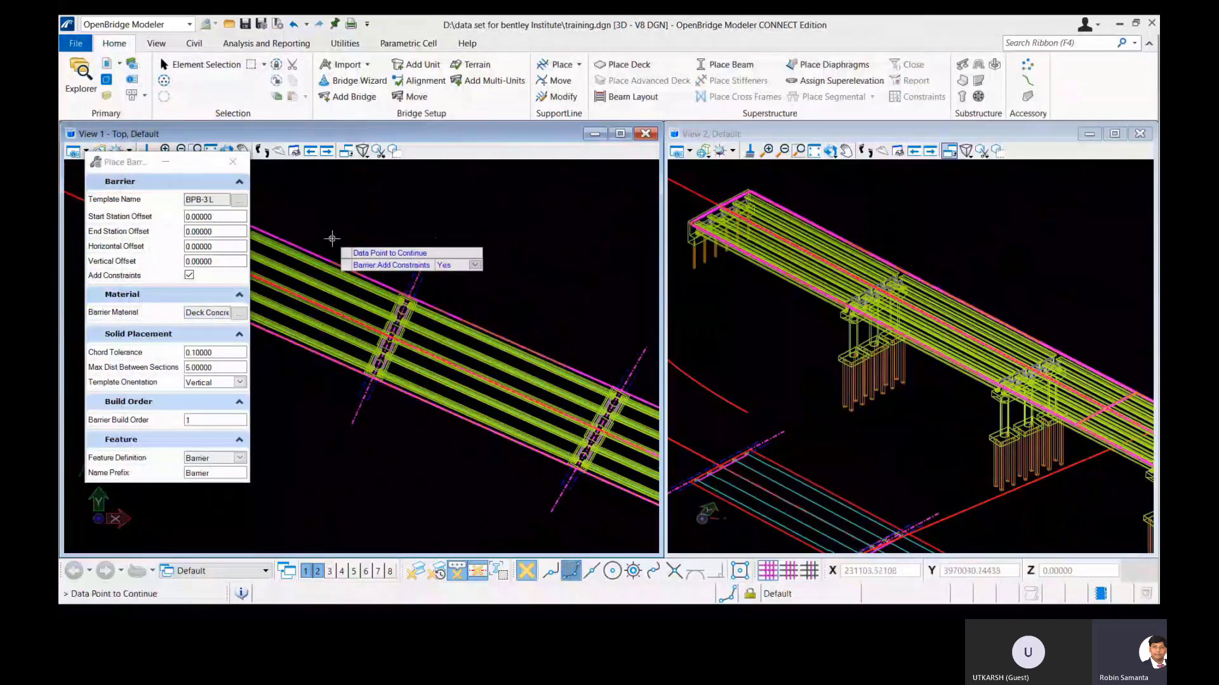
pyautogui.click(332, 238)
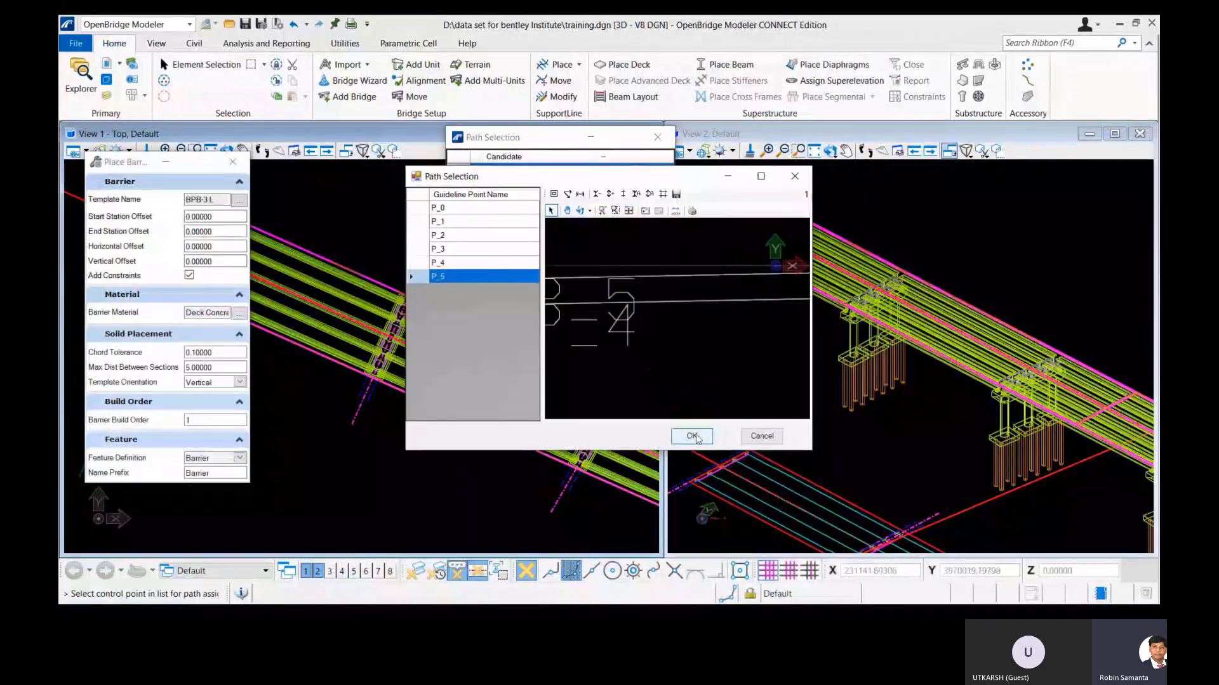
pyautogui.click(693, 436)
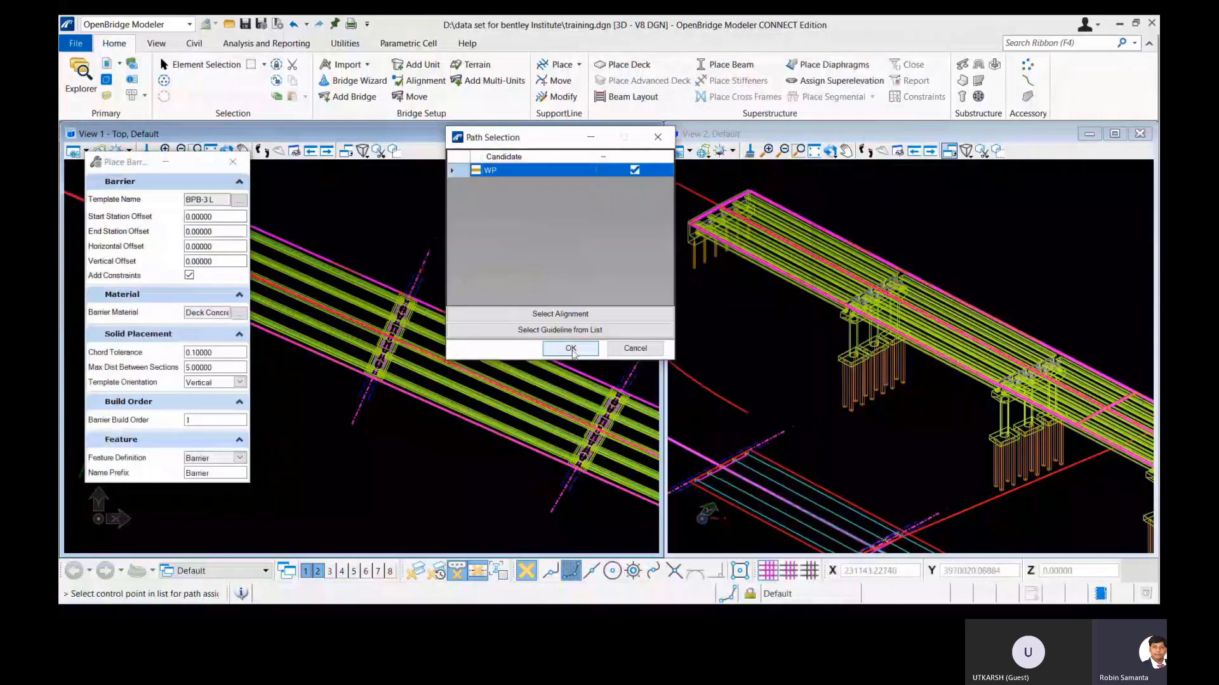
pyautogui.click(570, 349)
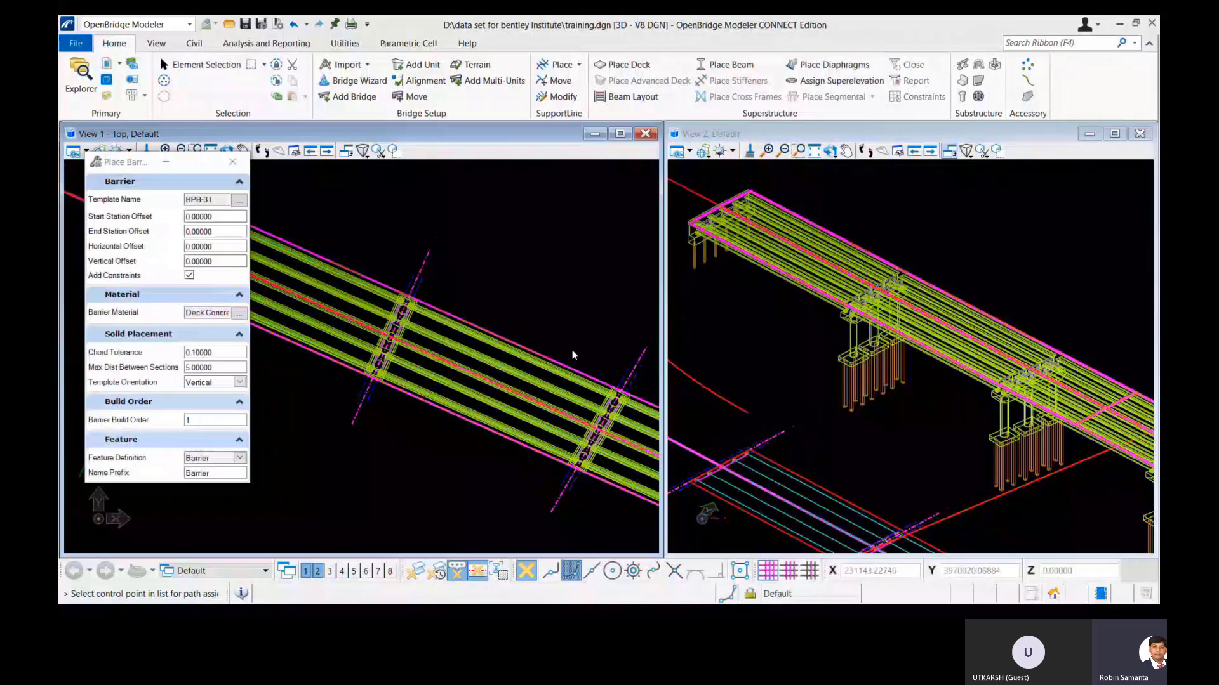
pyautogui.click(573, 355)
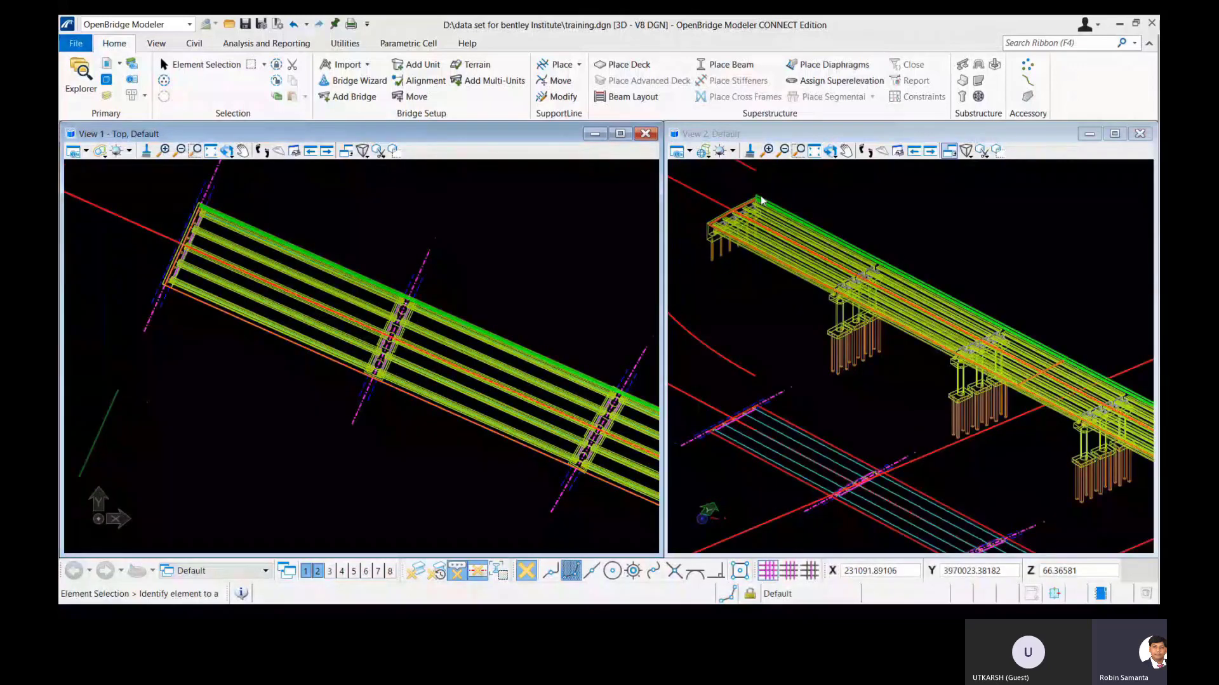
# Start a second barrier with the VDOT BPB-3 R template on the deck's opposite edge and continue to its solid constraints.
pyautogui.moveTo(761, 200); pyautogui.dragTo(1116, 342, button='middle')
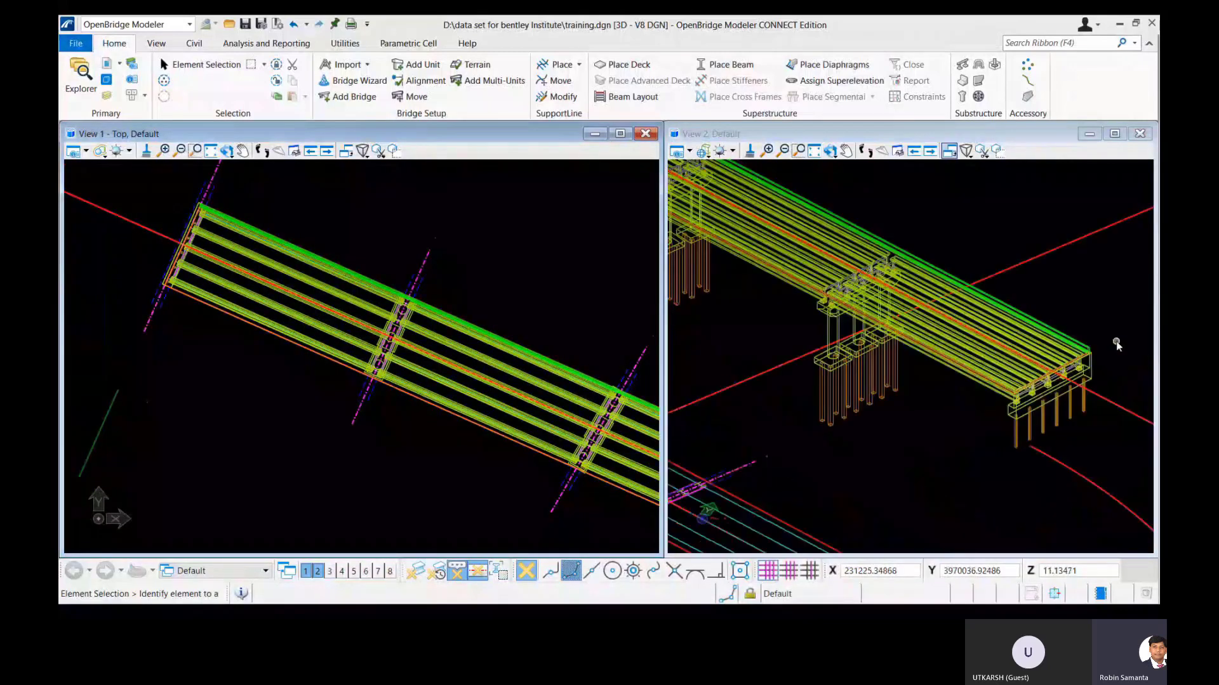
pyautogui.scroll(-4, 1116, 343)
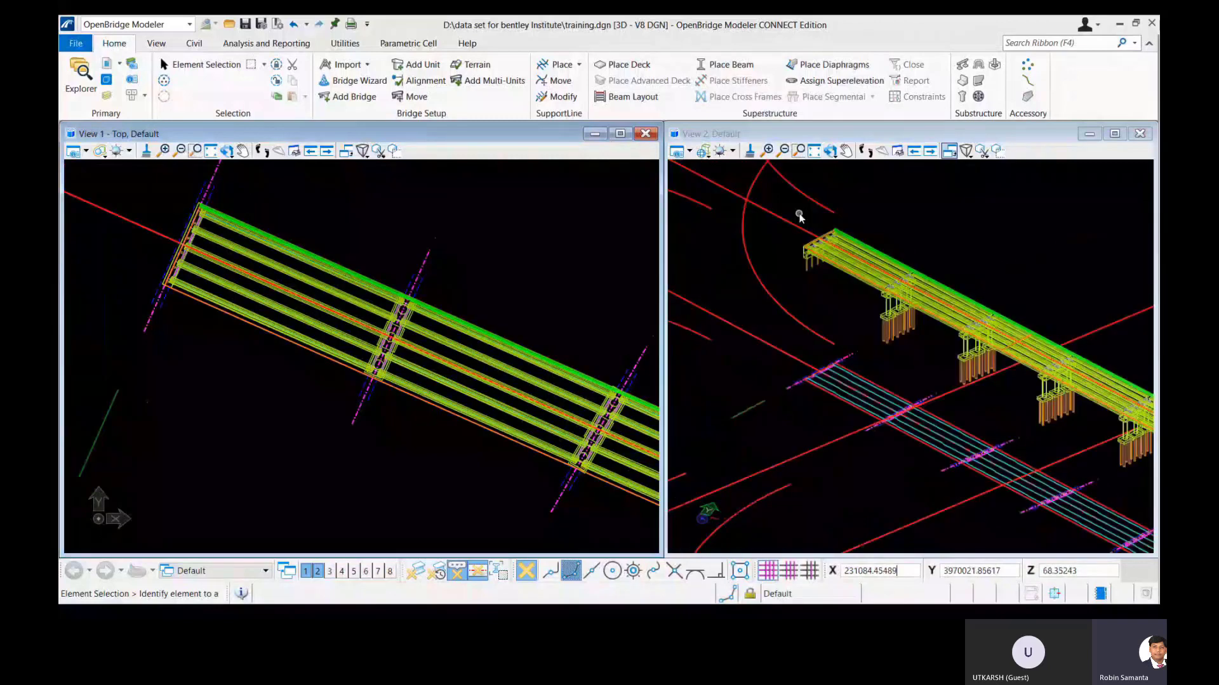
pyautogui.scroll(2, 799, 217)
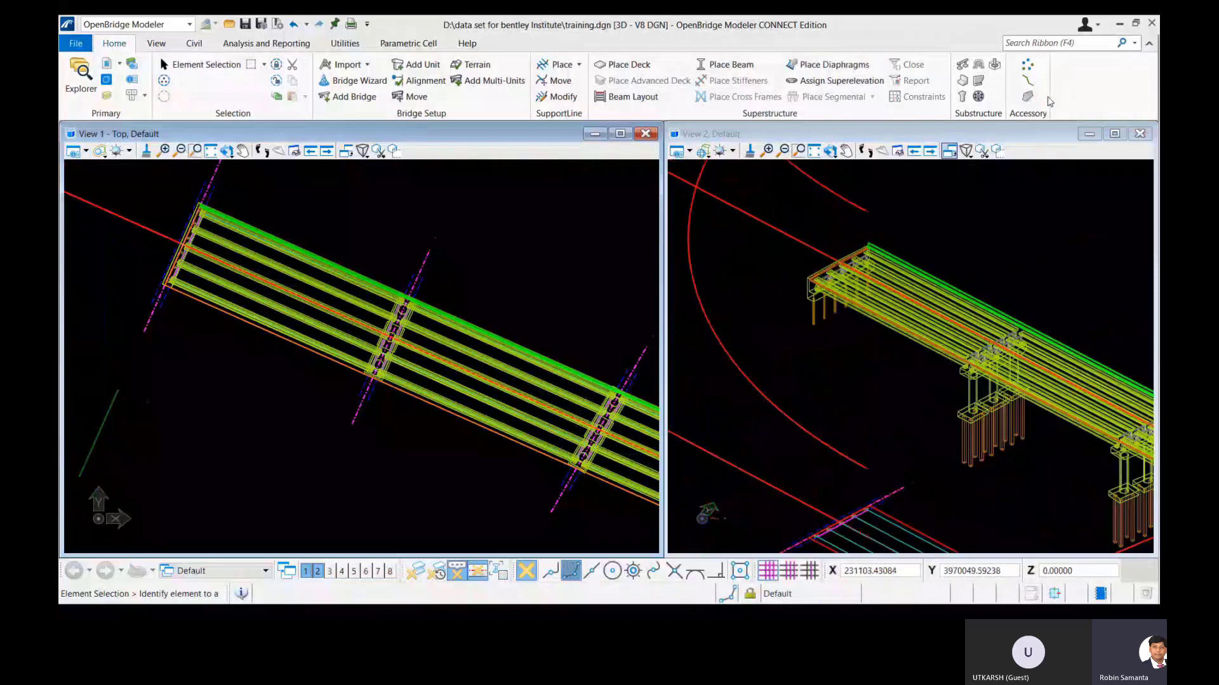
pyautogui.click(1027, 96)
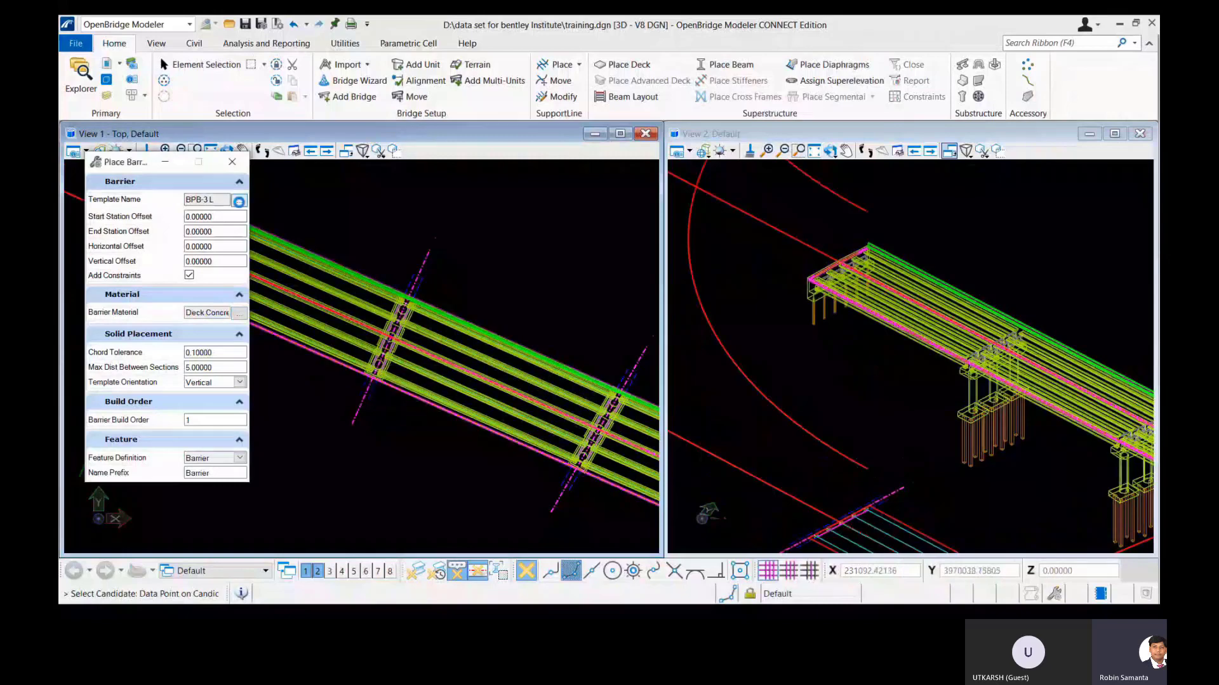
pyautogui.click(240, 201)
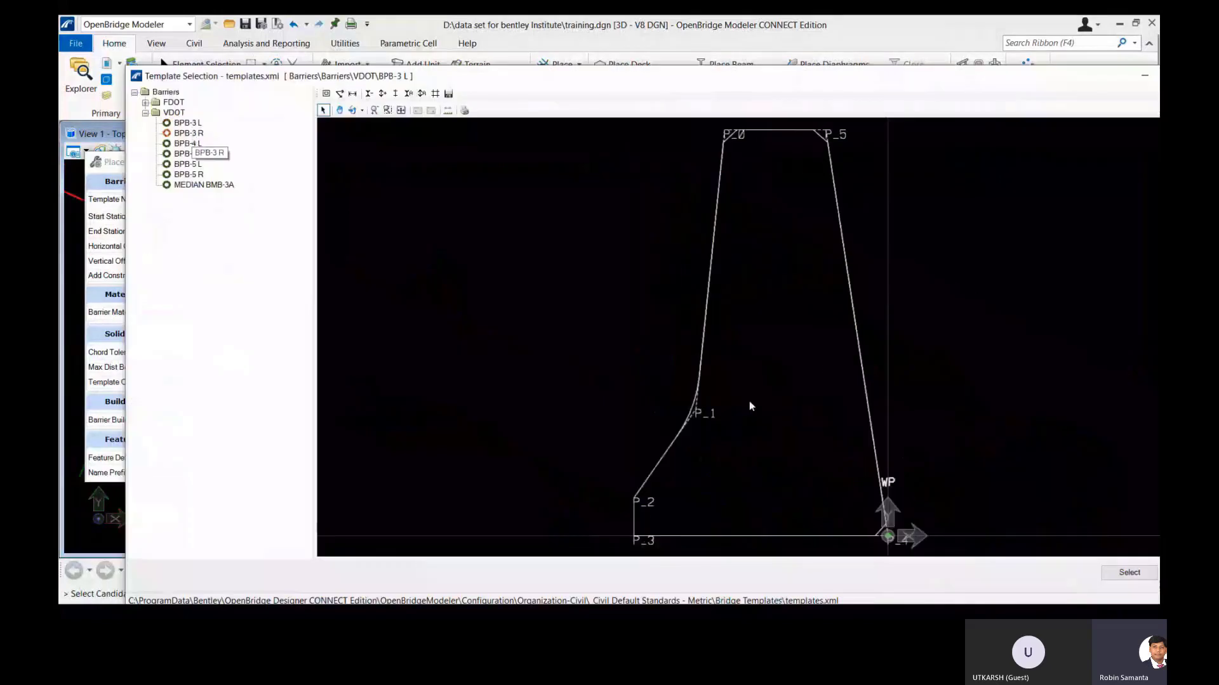
pyautogui.click(1127, 574)
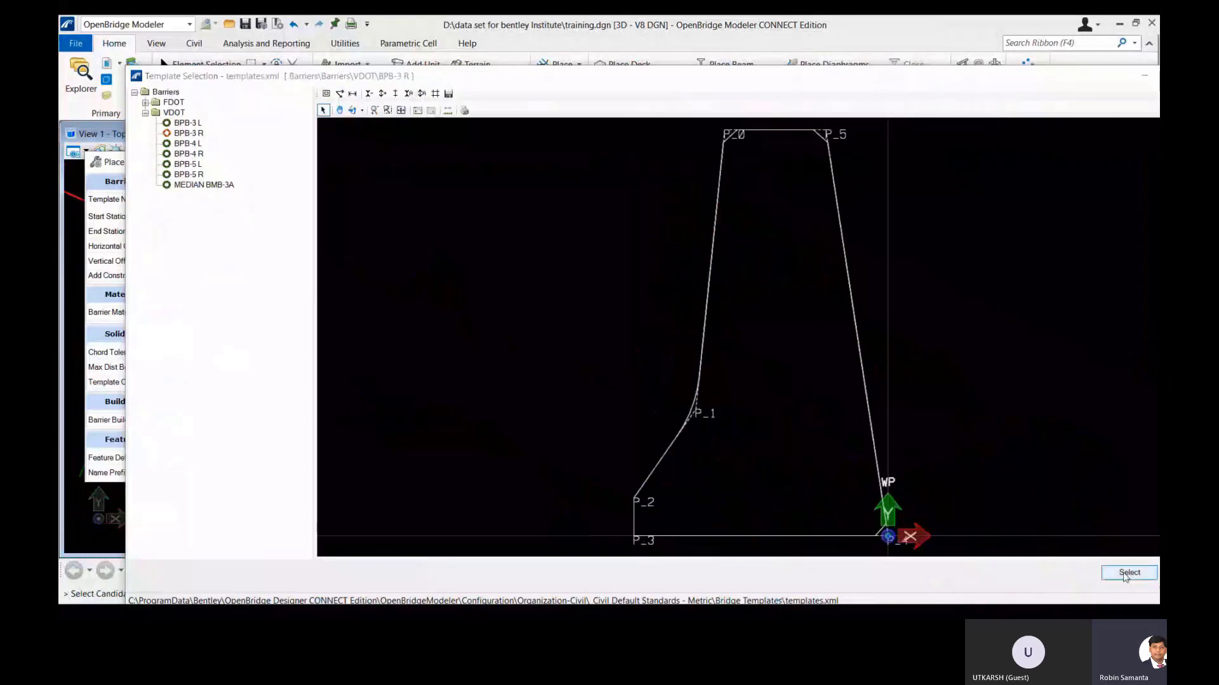
pyautogui.click(456, 354)
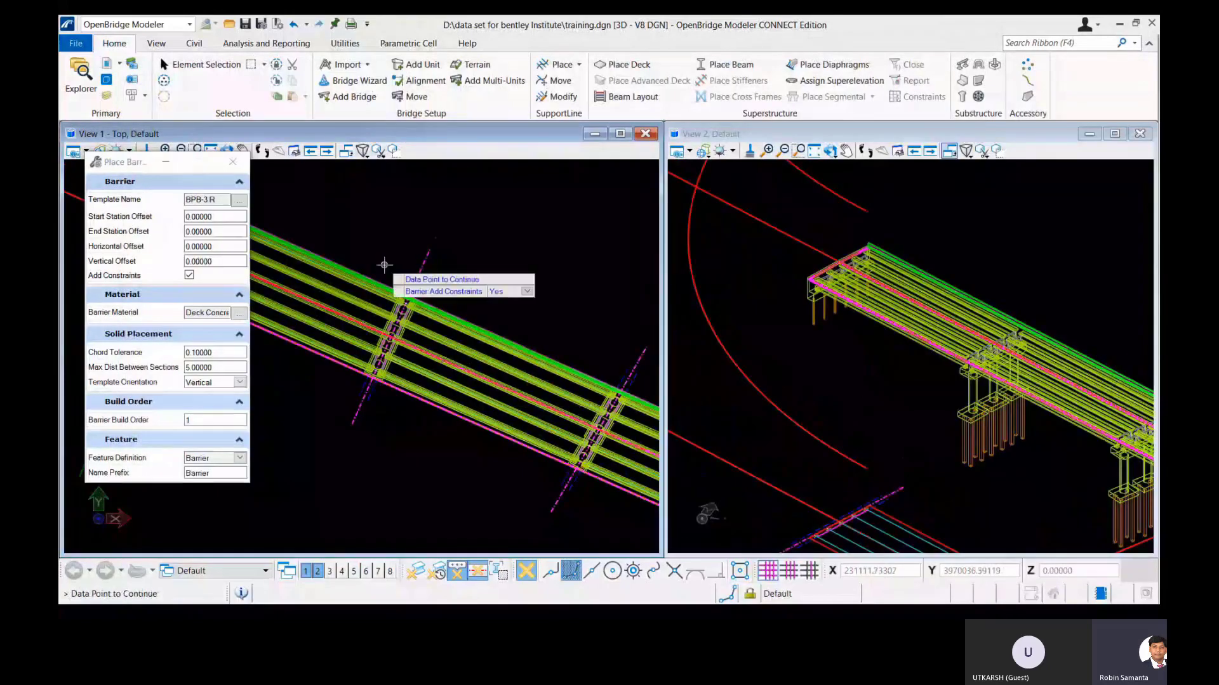
pyautogui.click(383, 264)
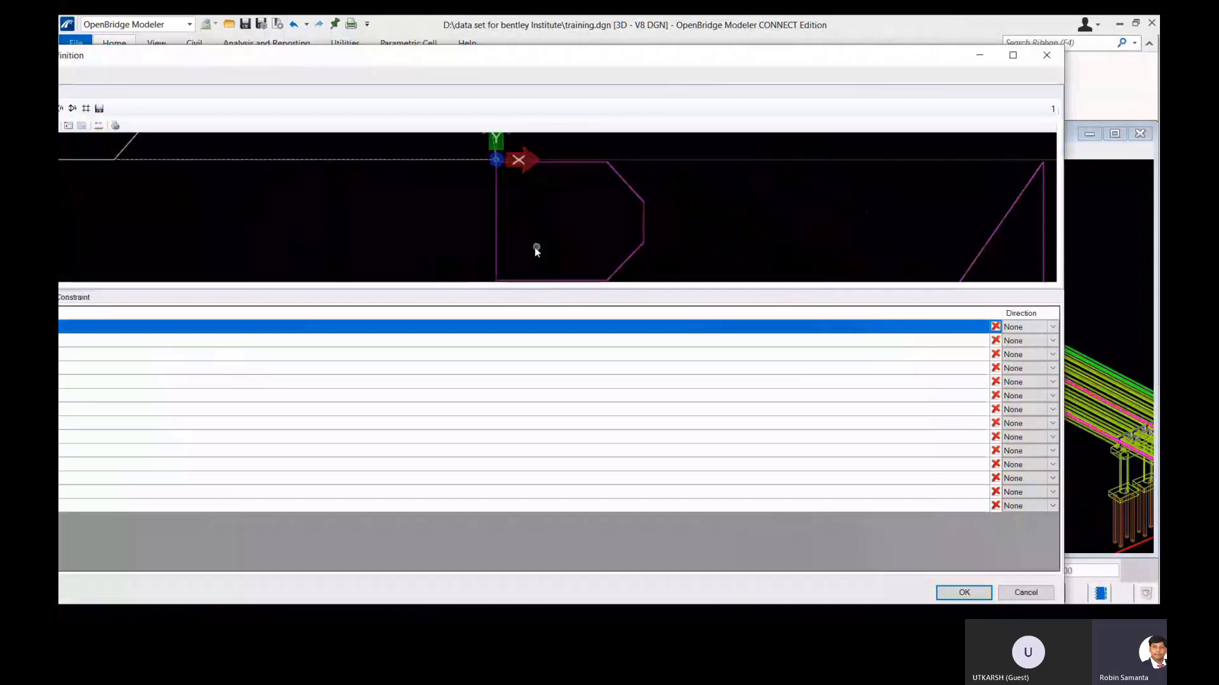
# Review point P_4 in the barrier's constraints, accept them with all directions set to None, and finish placing the barrier along the deck edge.
pyautogui.scroll(-4, 534, 247)
pyautogui.scroll(4, 534, 240)
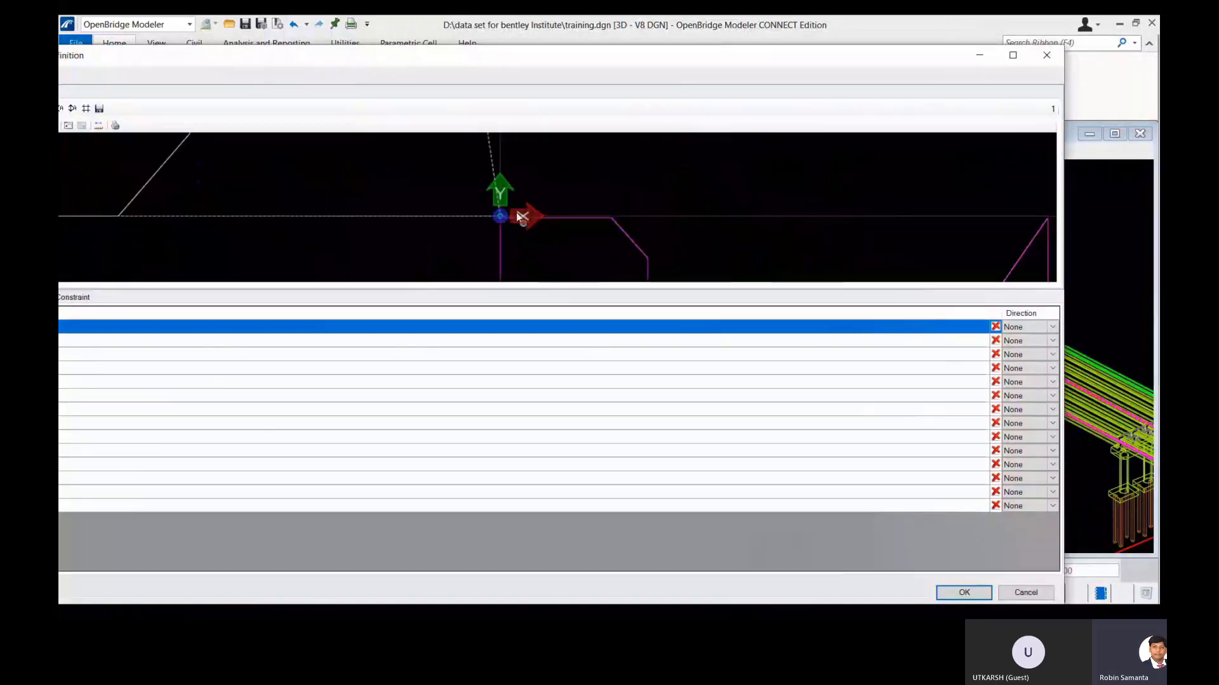
pyautogui.scroll(-5, 526, 196)
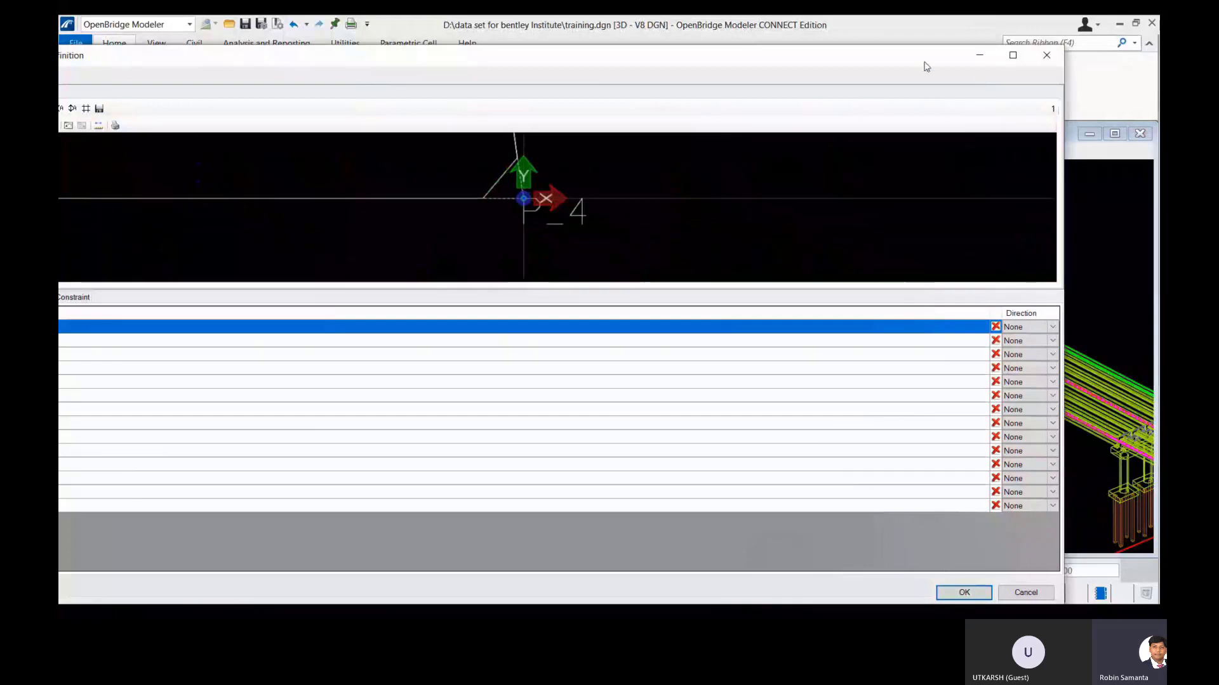
pyautogui.moveTo(924, 66); pyautogui.dragTo(1018, 66)
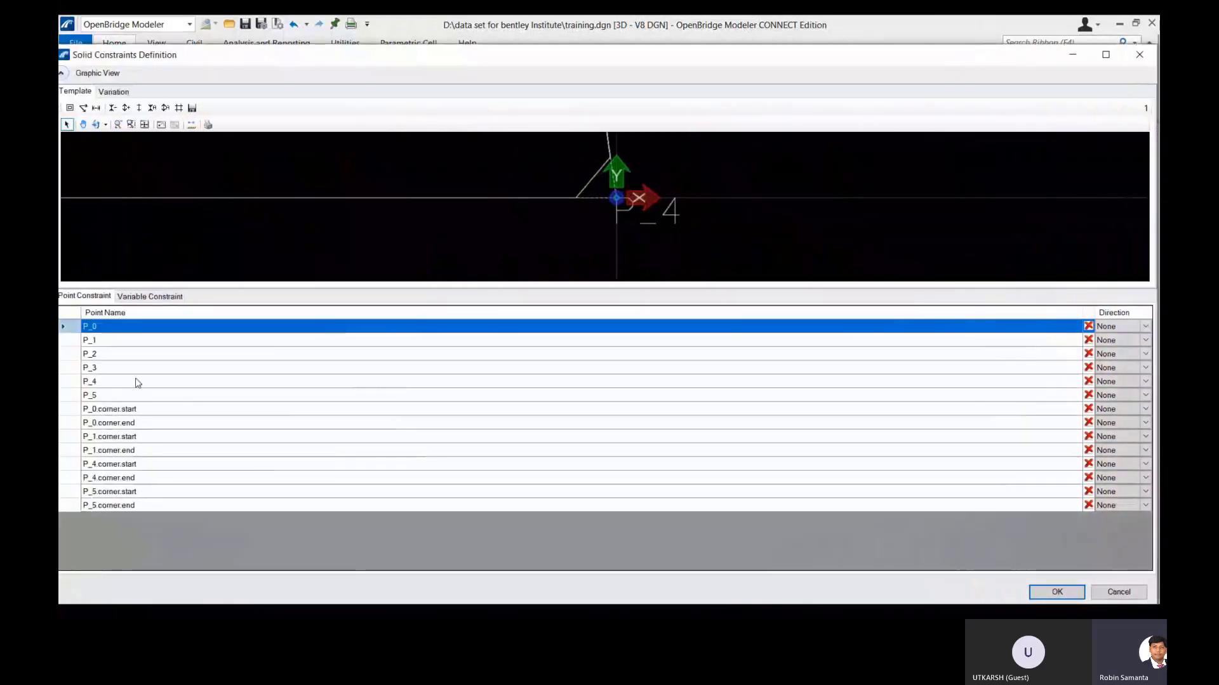
pyautogui.click(139, 381)
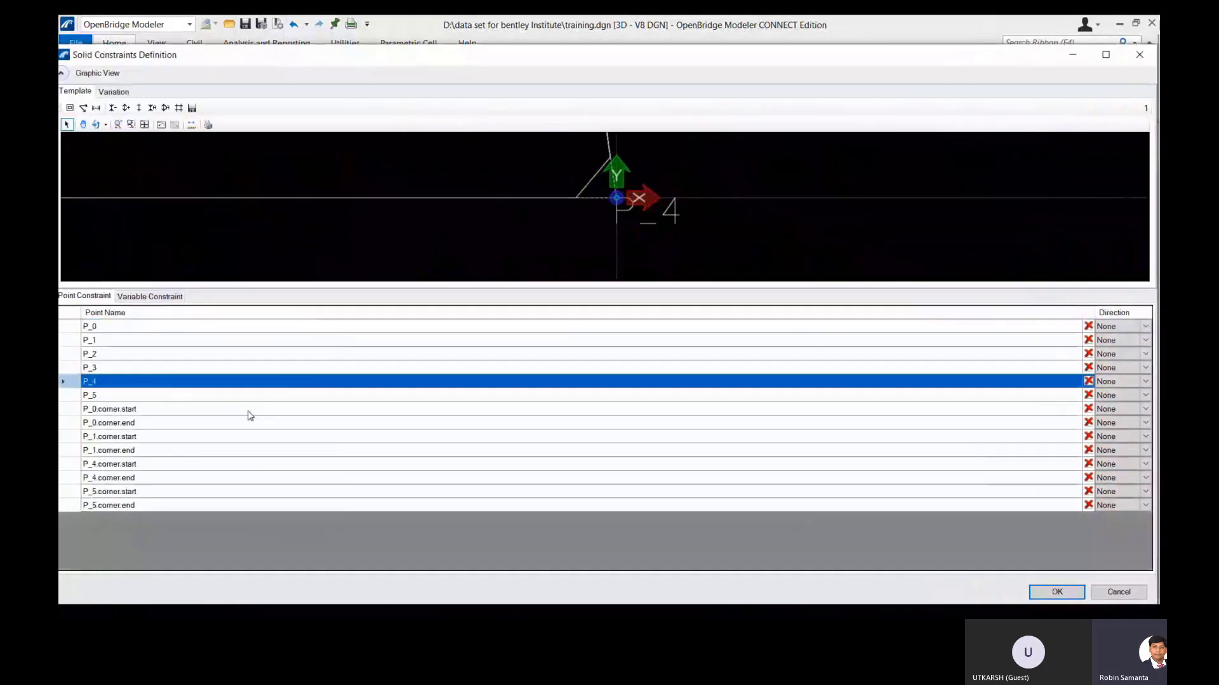
pyautogui.click(1056, 592)
pyautogui.click(691, 435)
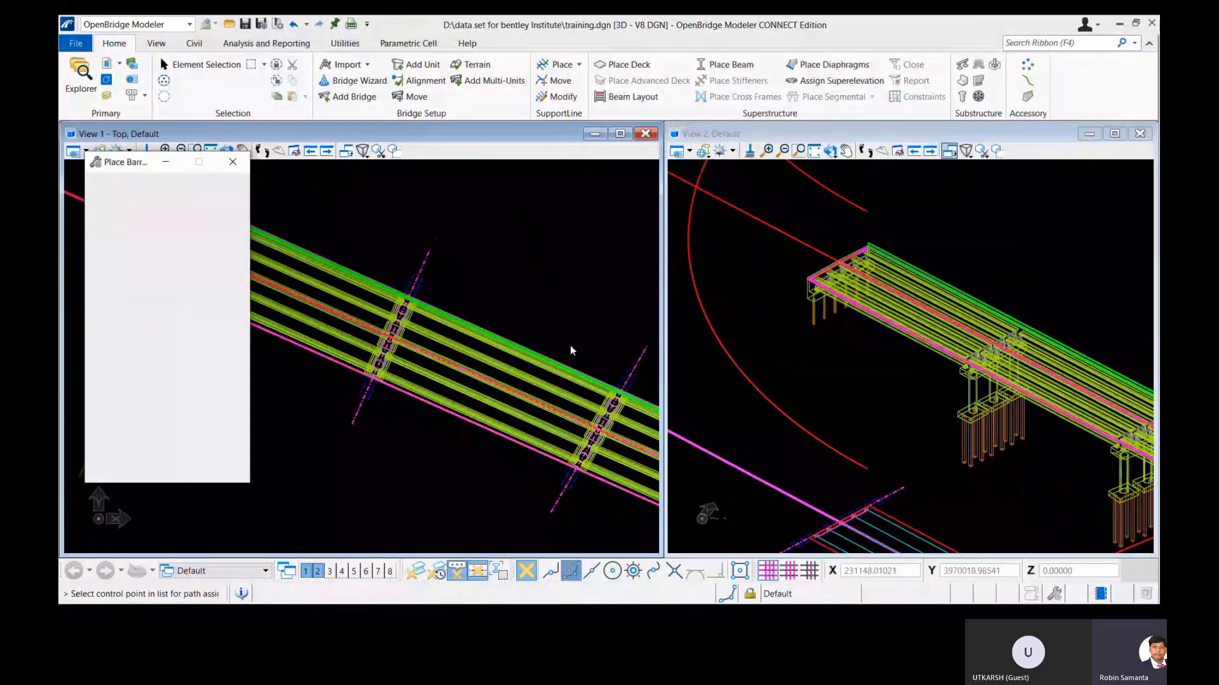
# Examine the barriers along both deck edges in plan and 3D, from the start abutment to the end abutment.
pyautogui.scroll(2, 810, 265)
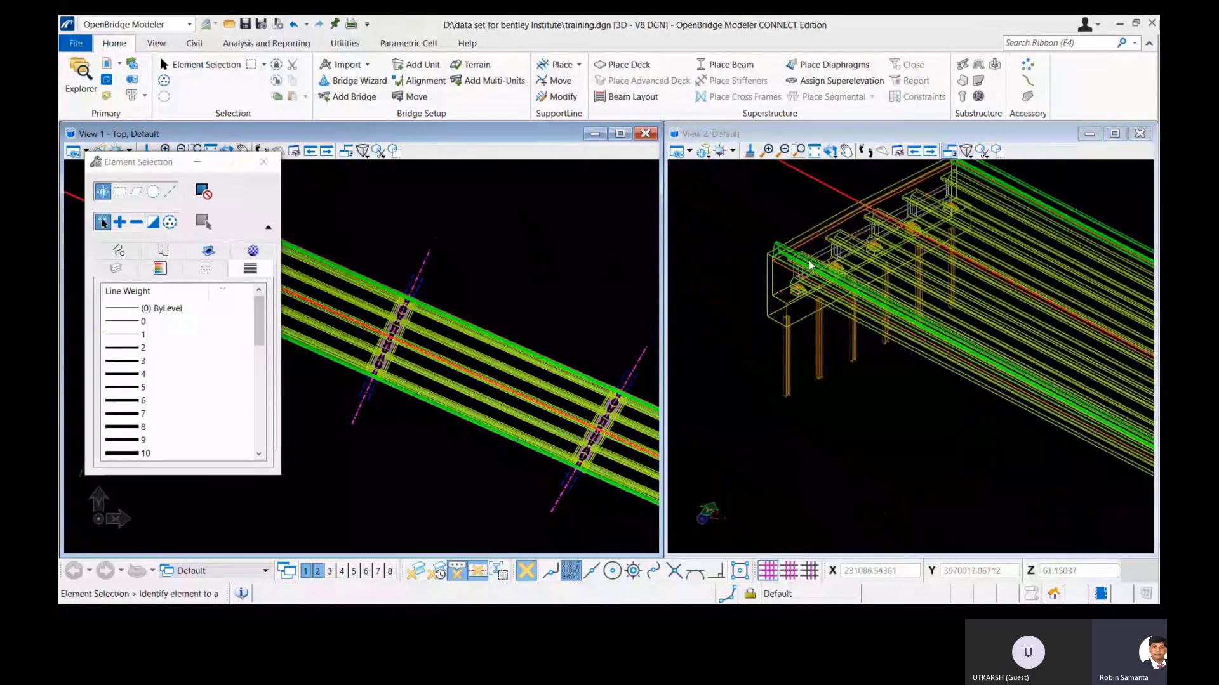
pyautogui.scroll(-3, 810, 265)
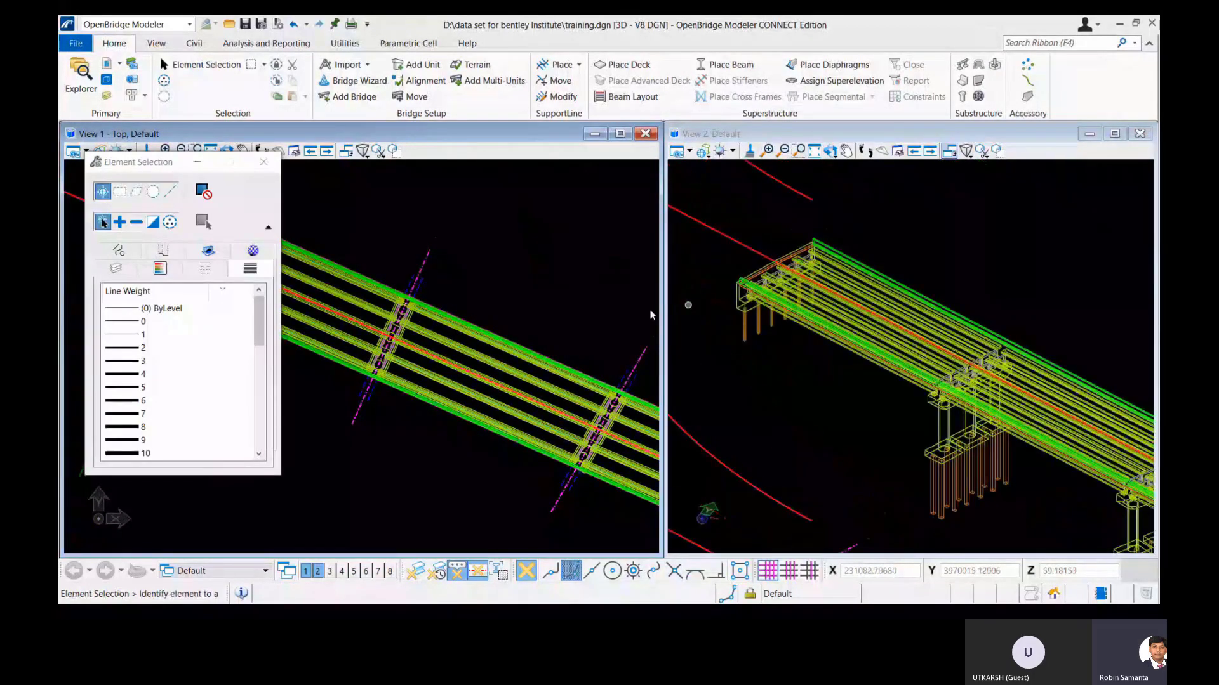
pyautogui.scroll(-2, 533, 303)
pyautogui.click(264, 162)
pyautogui.scroll(-4, 122, 179)
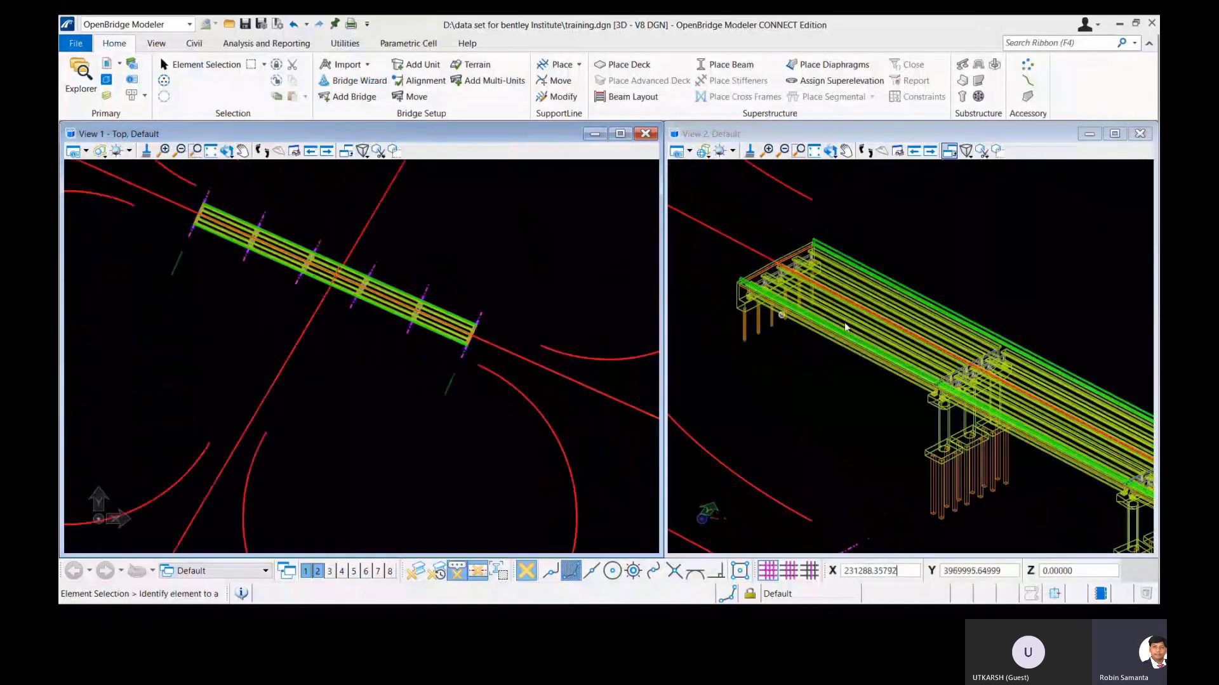
pyautogui.scroll(-6, 844, 322)
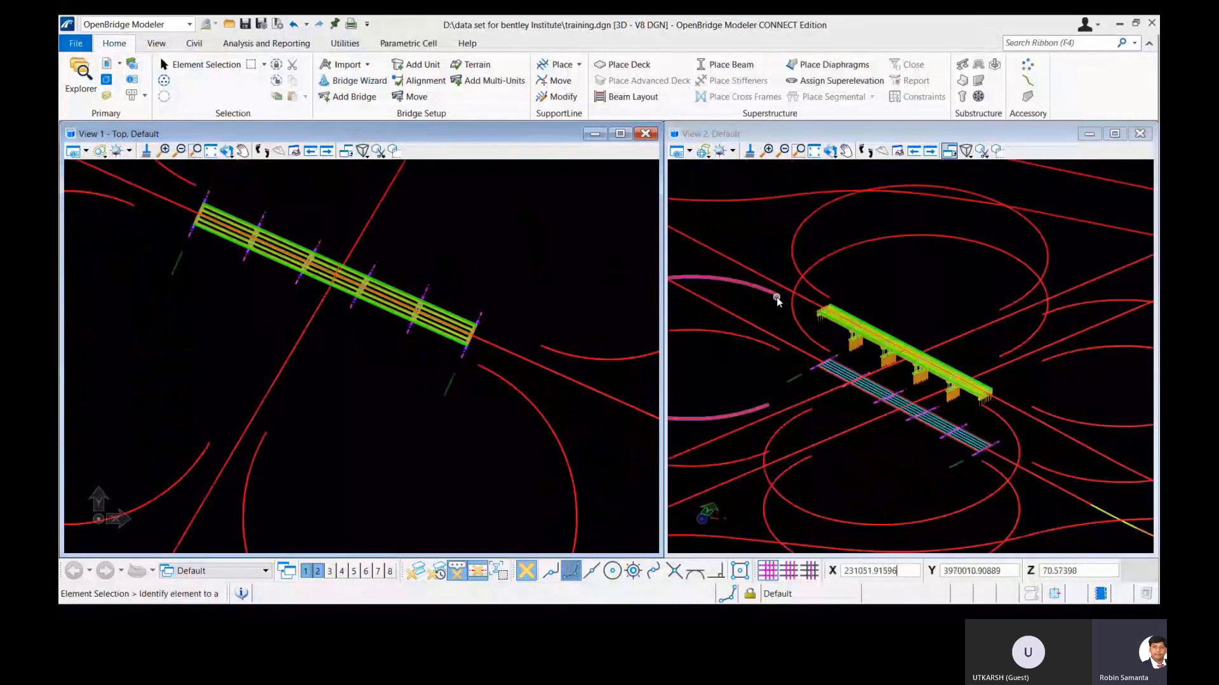
pyautogui.scroll(2, 982, 392)
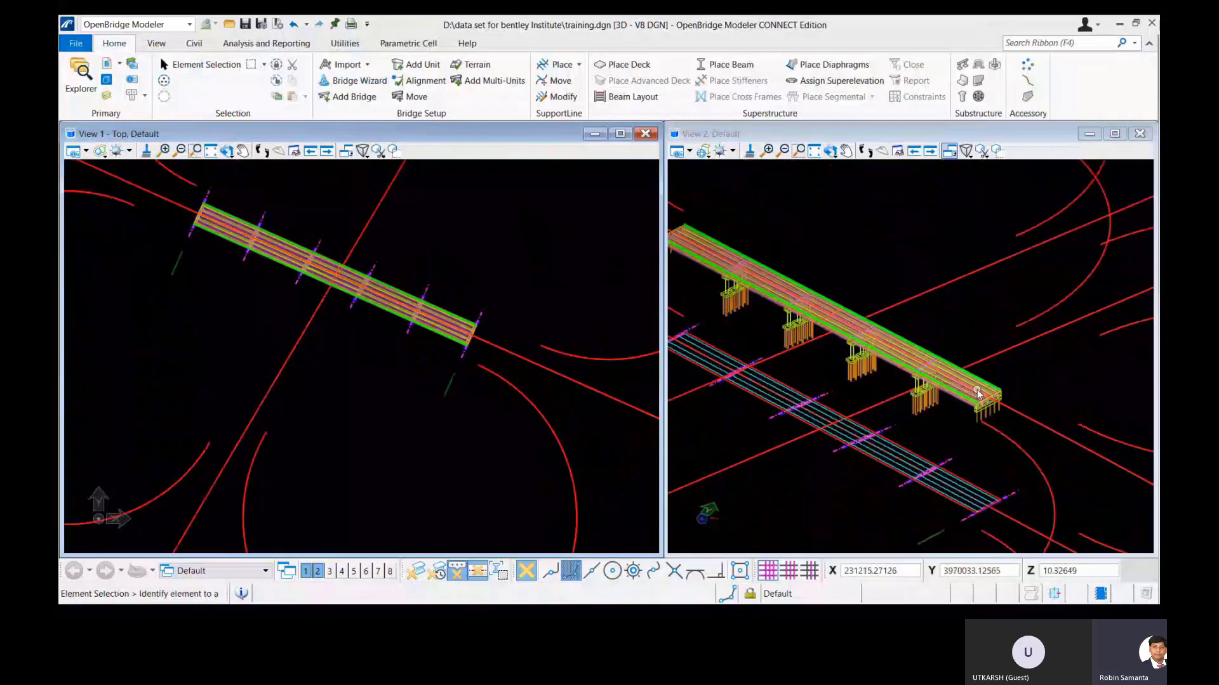
pyautogui.scroll(3, 978, 394)
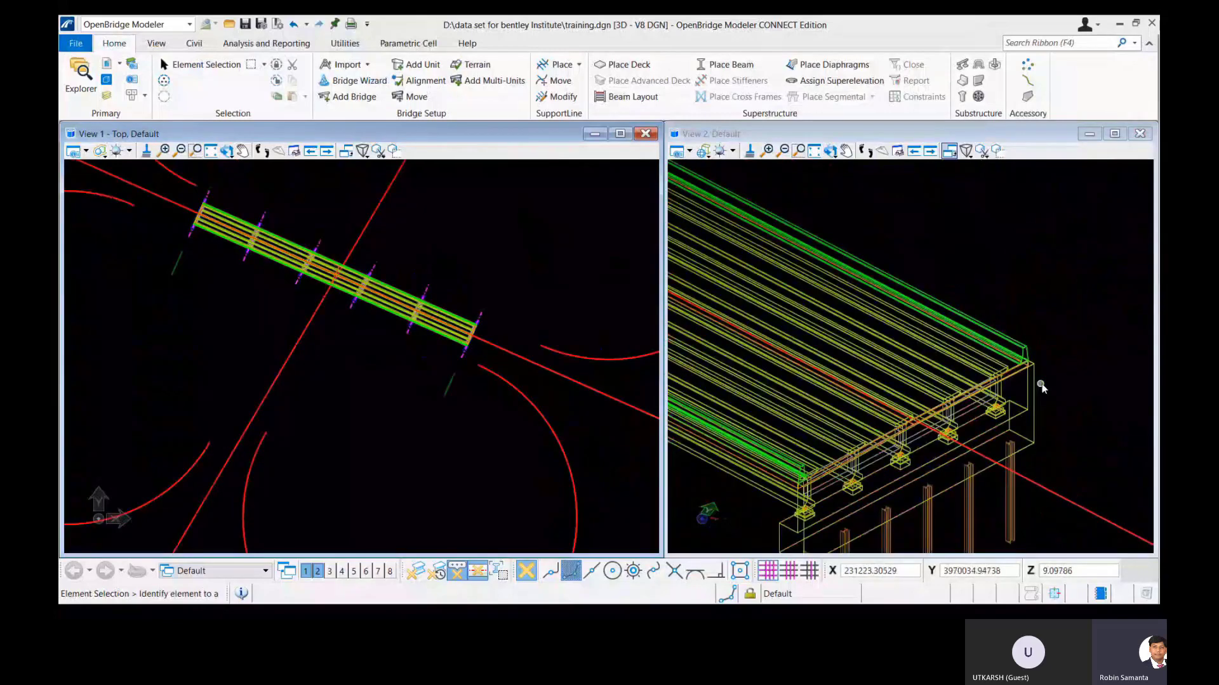
pyautogui.scroll(-3, 1041, 386)
# Try the Transparent: Modeling and SU Active Display styles on the 3D view of the bridge.
pyautogui.click(689, 151)
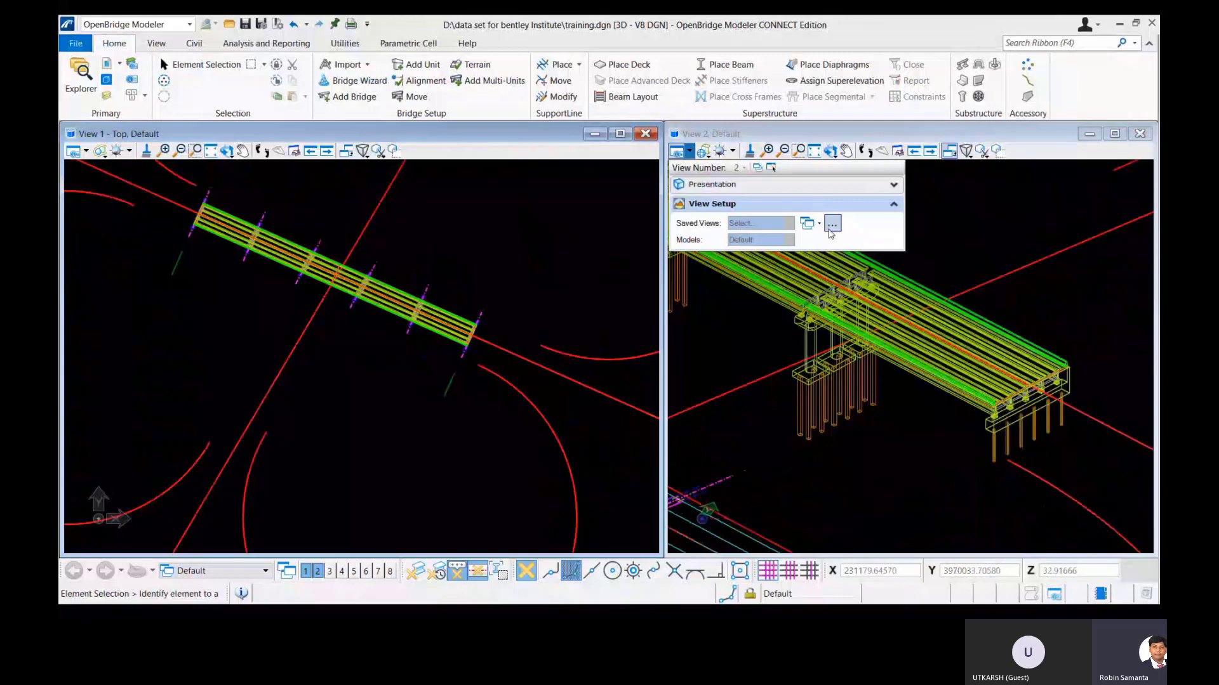
pyautogui.click(837, 186)
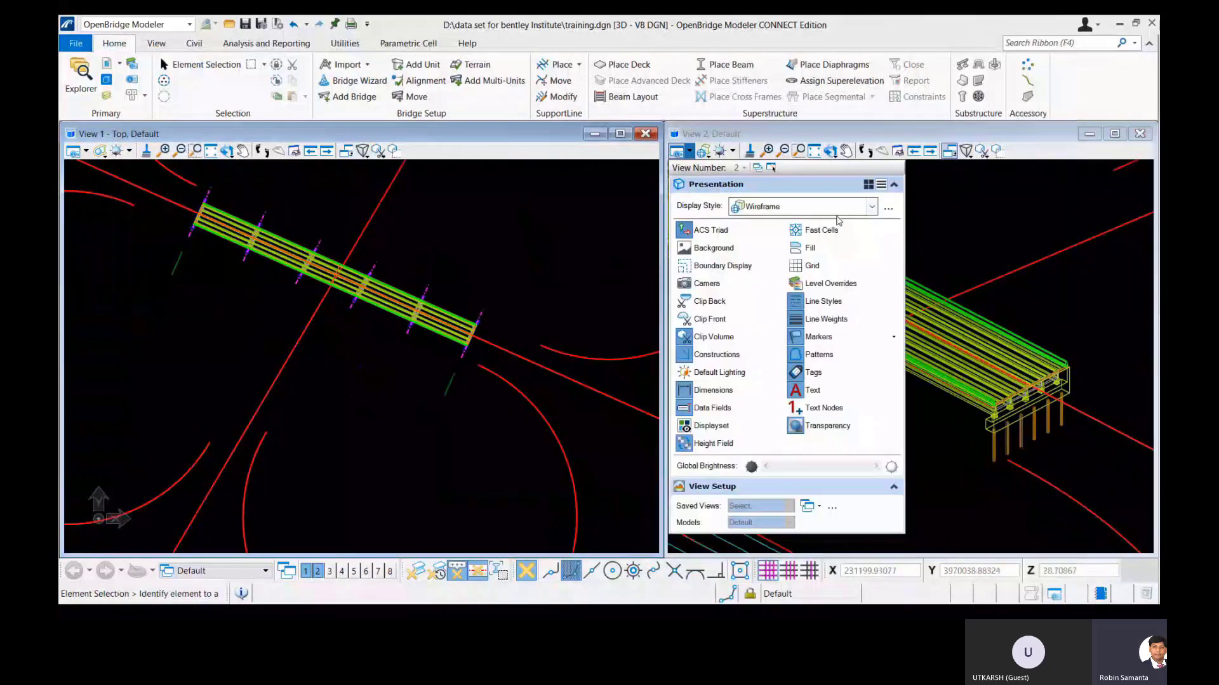
pyautogui.click(837, 209)
pyautogui.click(830, 364)
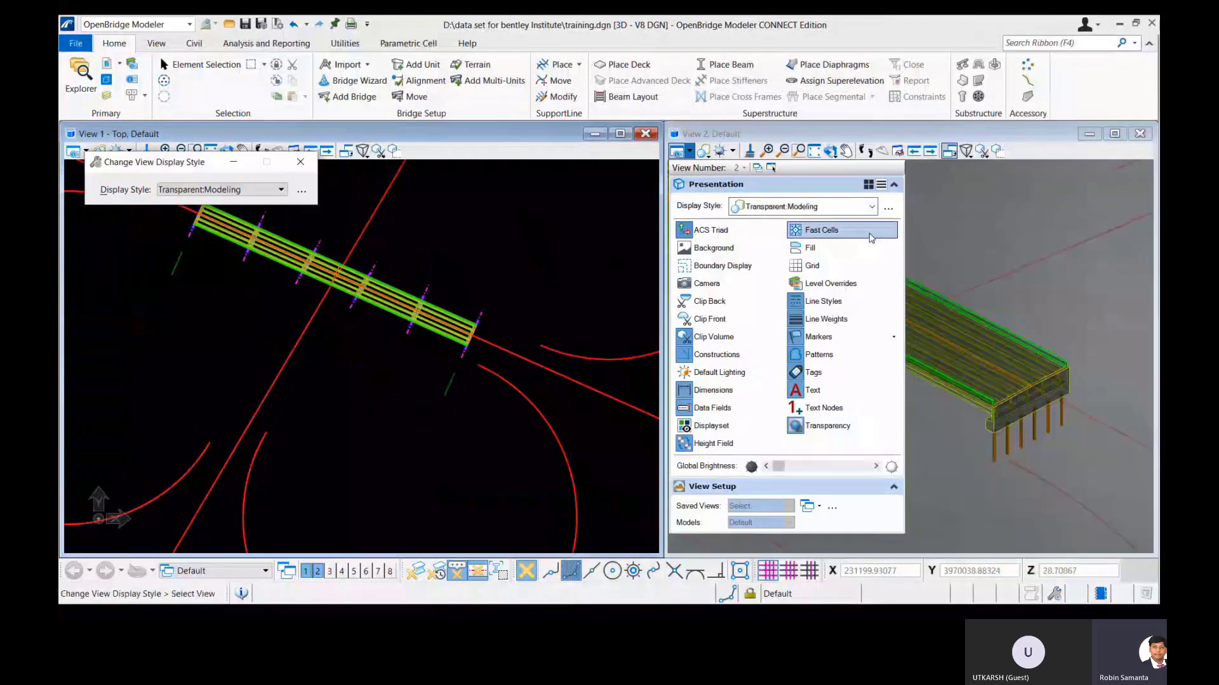
pyautogui.click(837, 207)
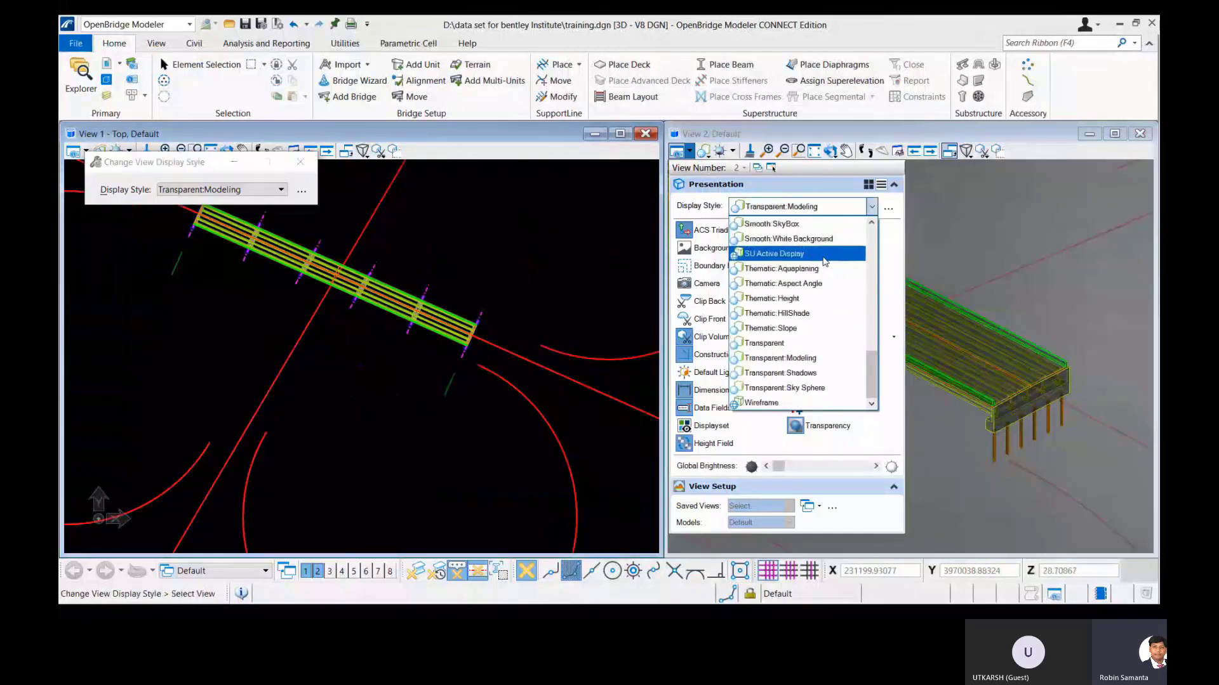
pyautogui.click(824, 254)
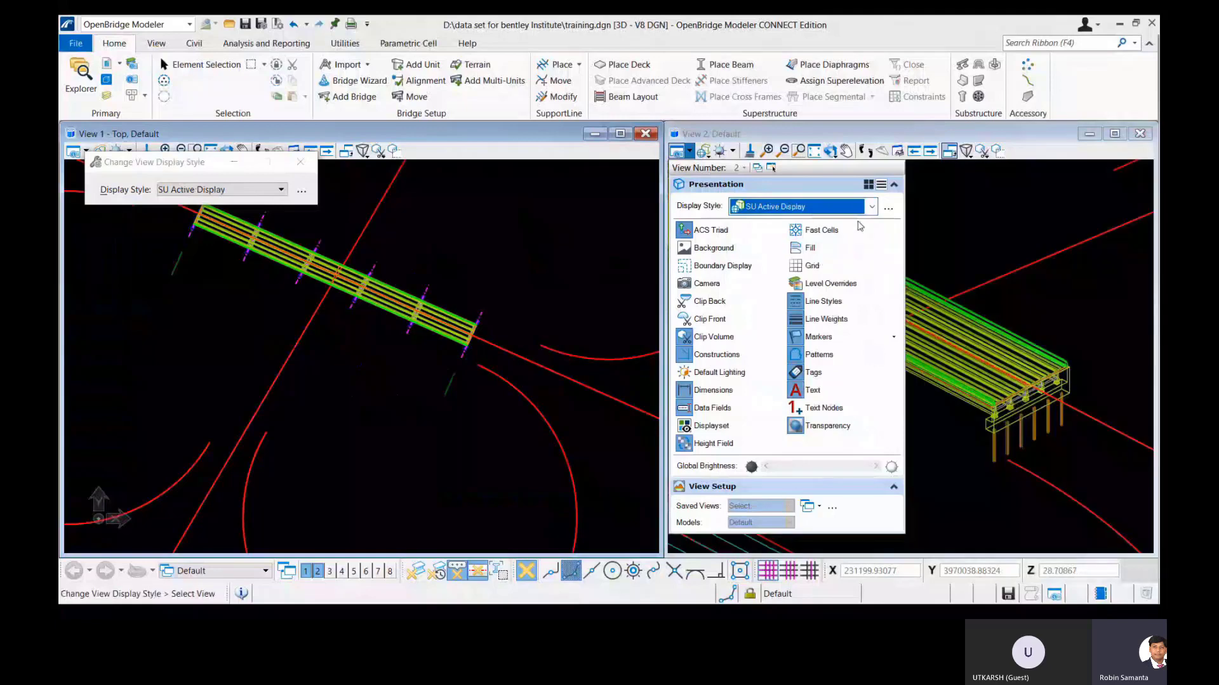
# Try Illustration: Shadows and Illustration: Highlight Default Level in the 3D view, and settle on a solid display style with a white background.
pyautogui.click(825, 207)
pyautogui.scroll(3, 846, 300)
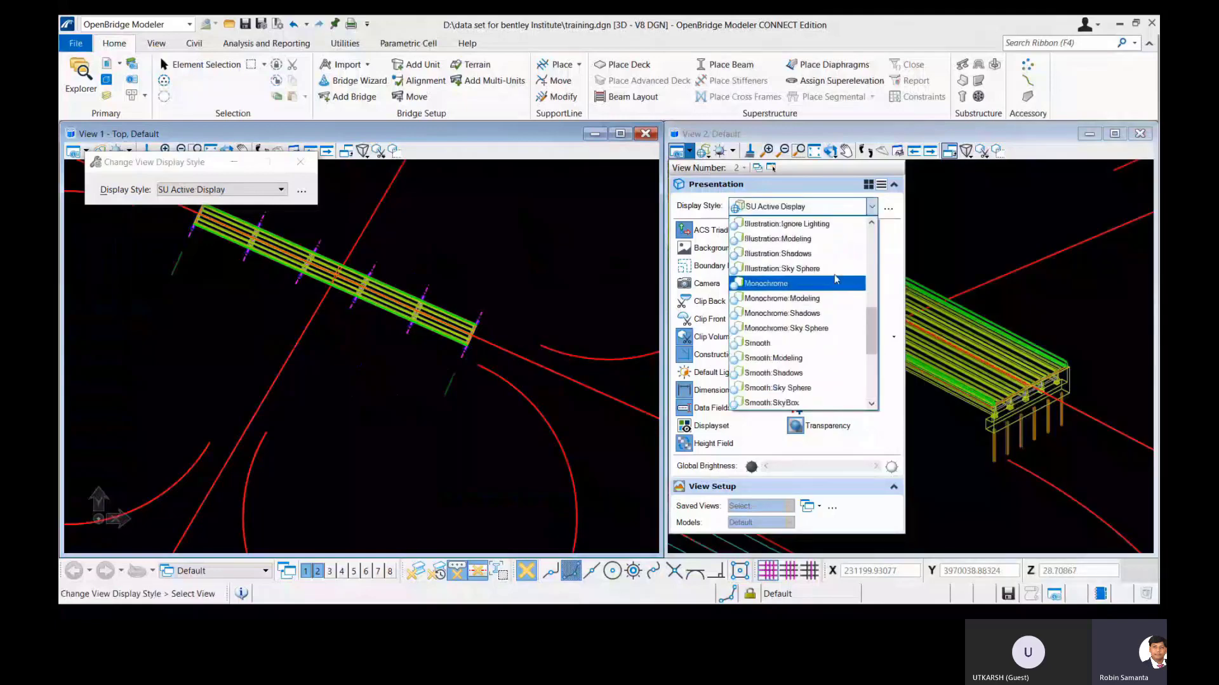
pyautogui.click(830, 257)
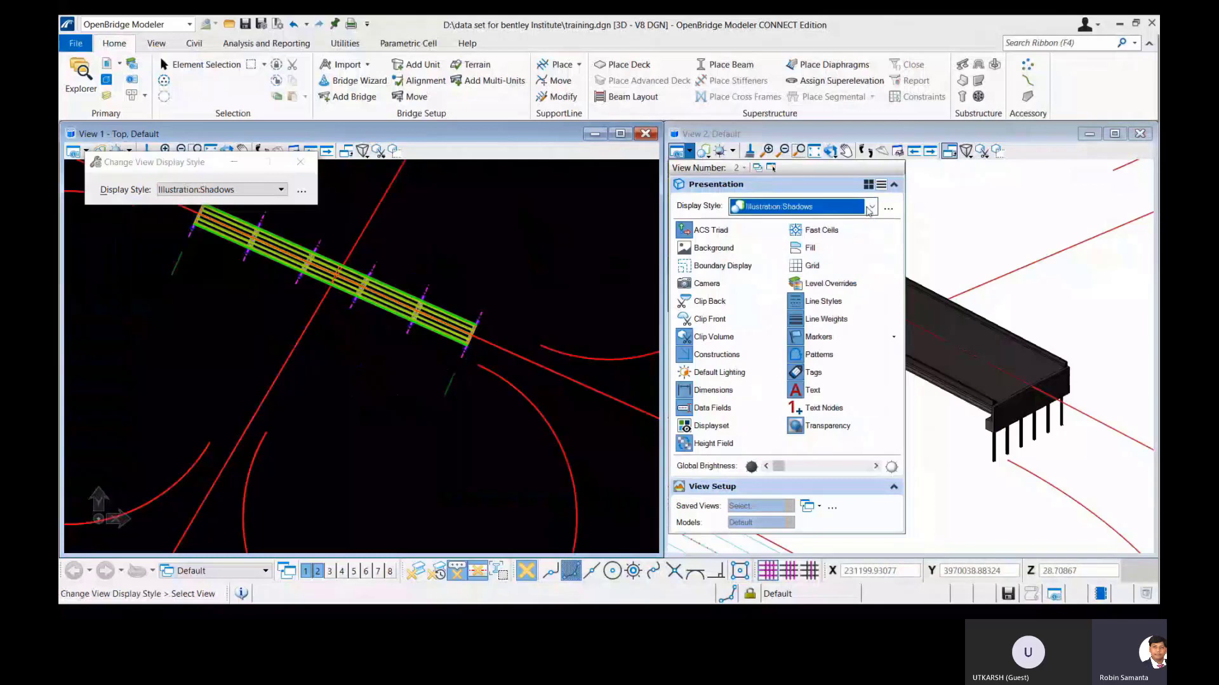
pyautogui.click(869, 208)
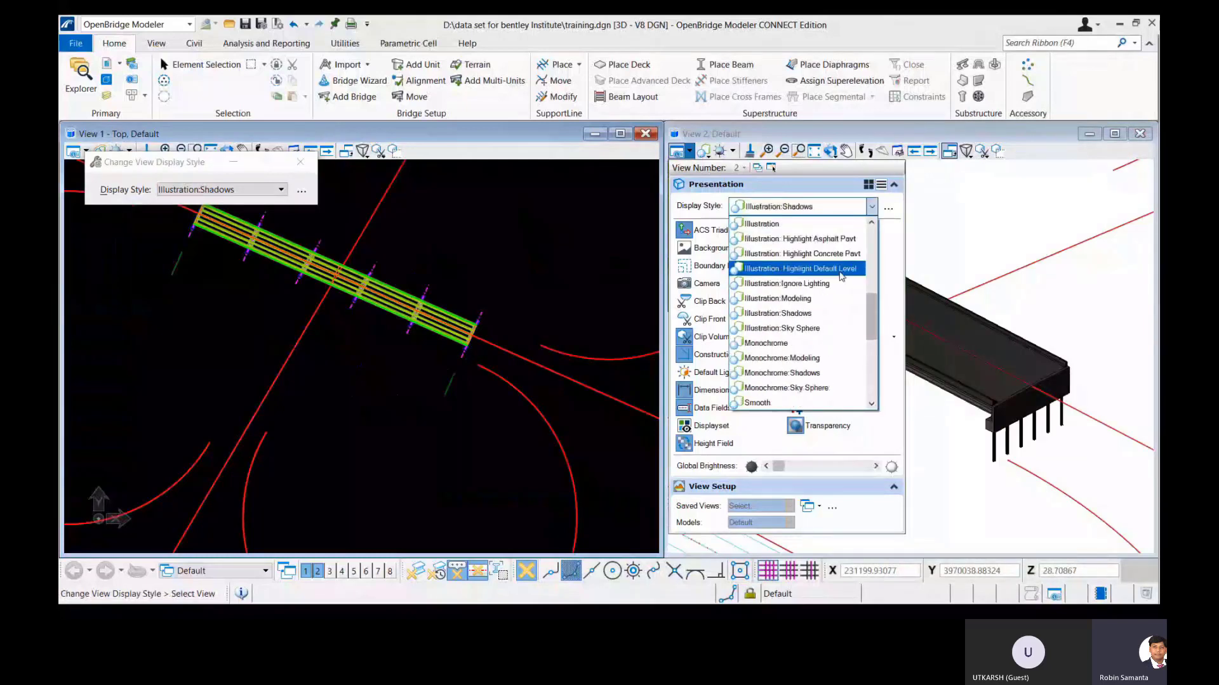
pyautogui.click(841, 273)
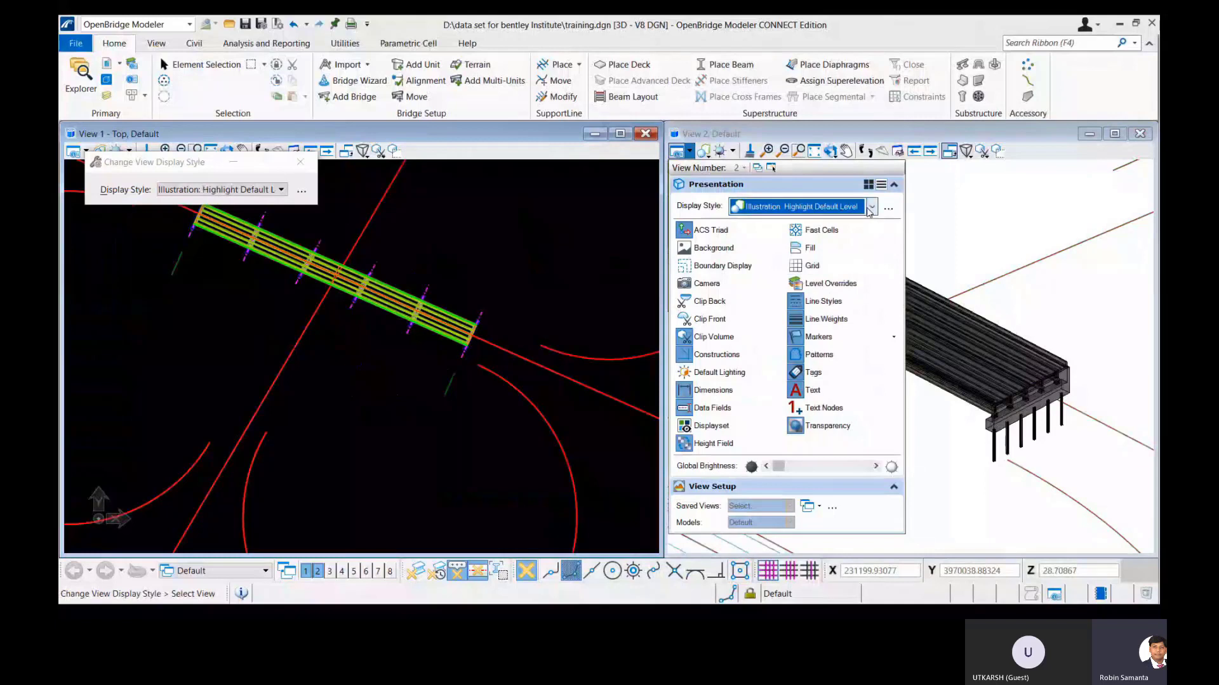
pyautogui.click(869, 207)
pyautogui.scroll(1, 851, 254)
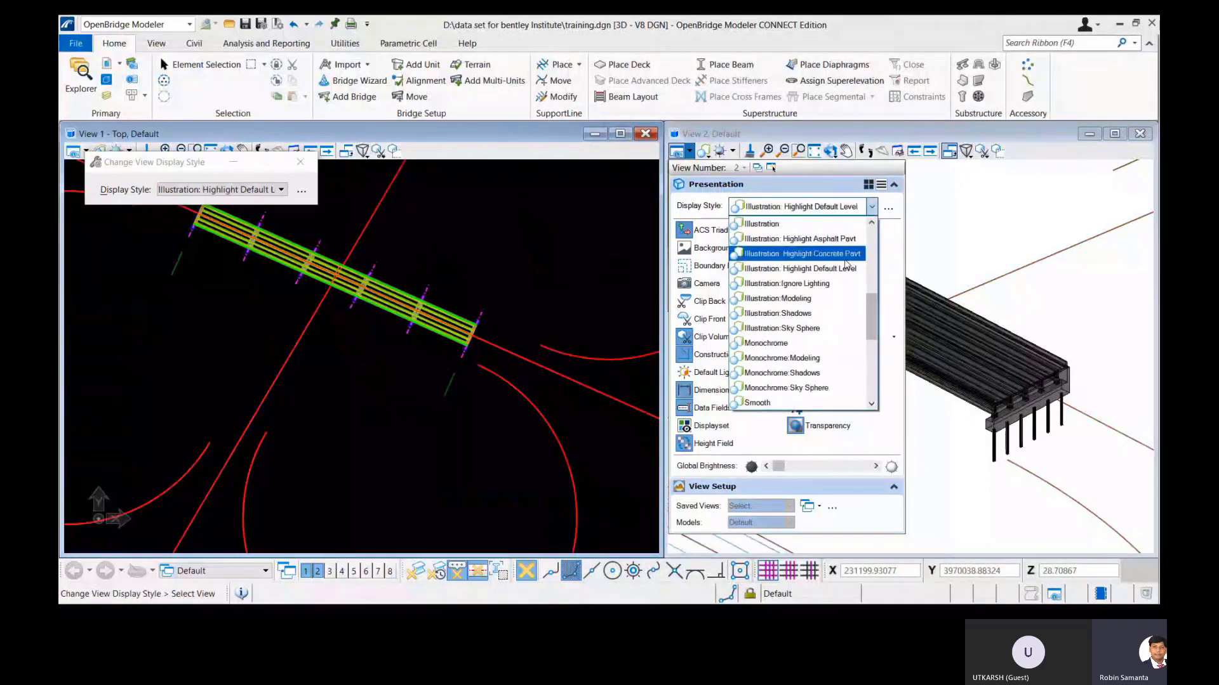
pyautogui.scroll(3, 846, 263)
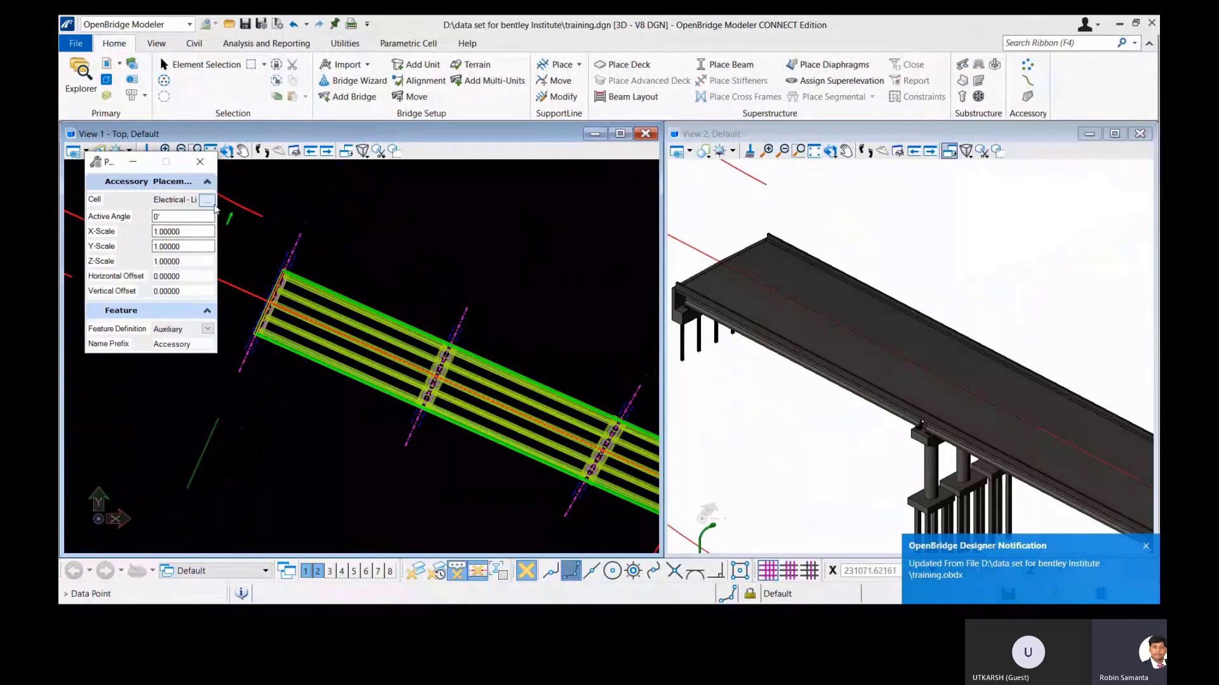
# Place the Electrical - Light cell as an accessory on the near deck edge at the start abutment, at 0° and scale 1.
pyautogui.click(212, 203)
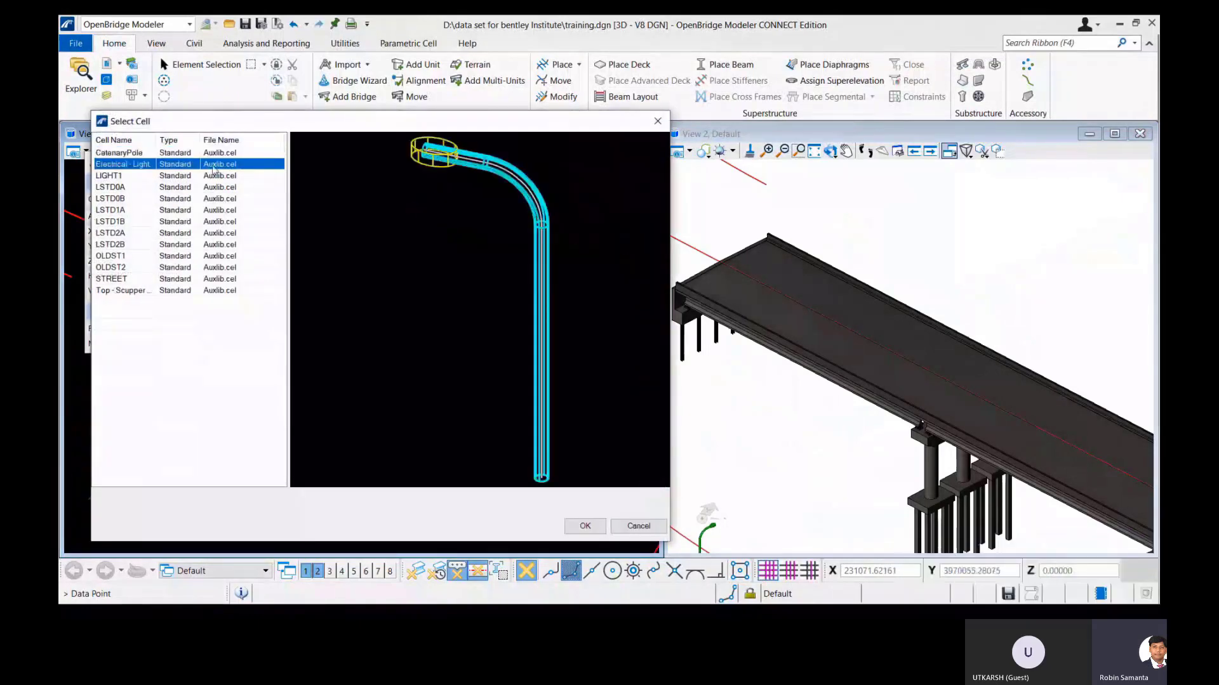
pyautogui.click(595, 533)
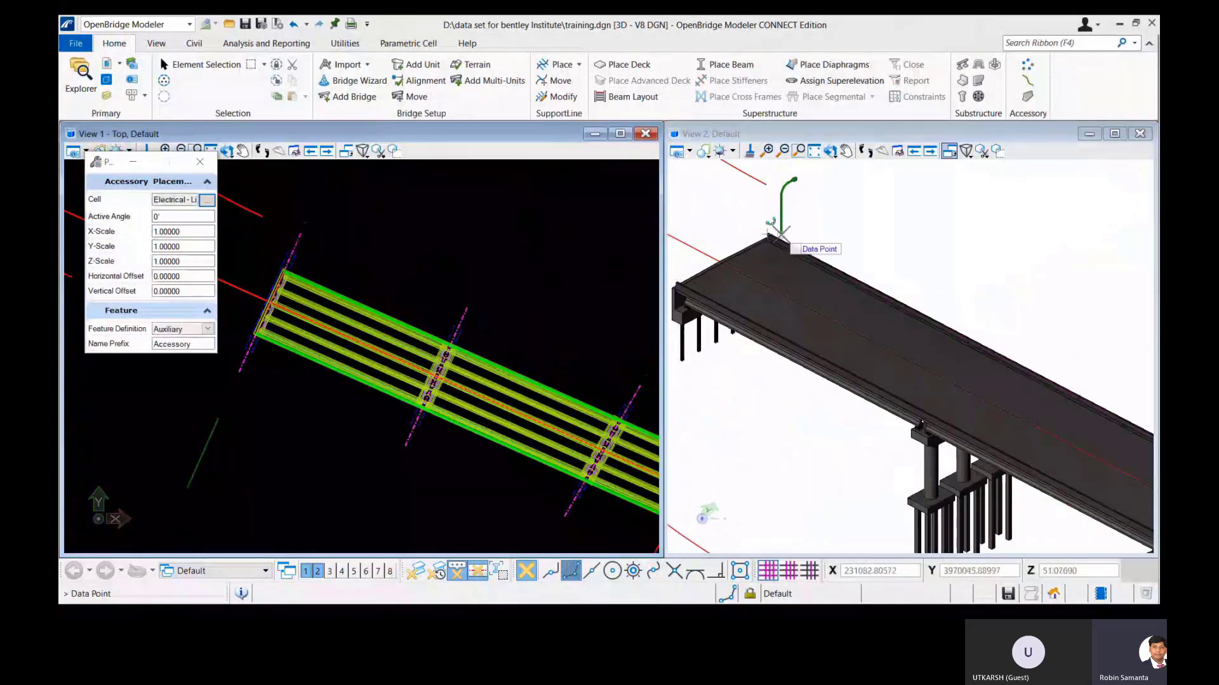
pyautogui.scroll(5, 780, 235)
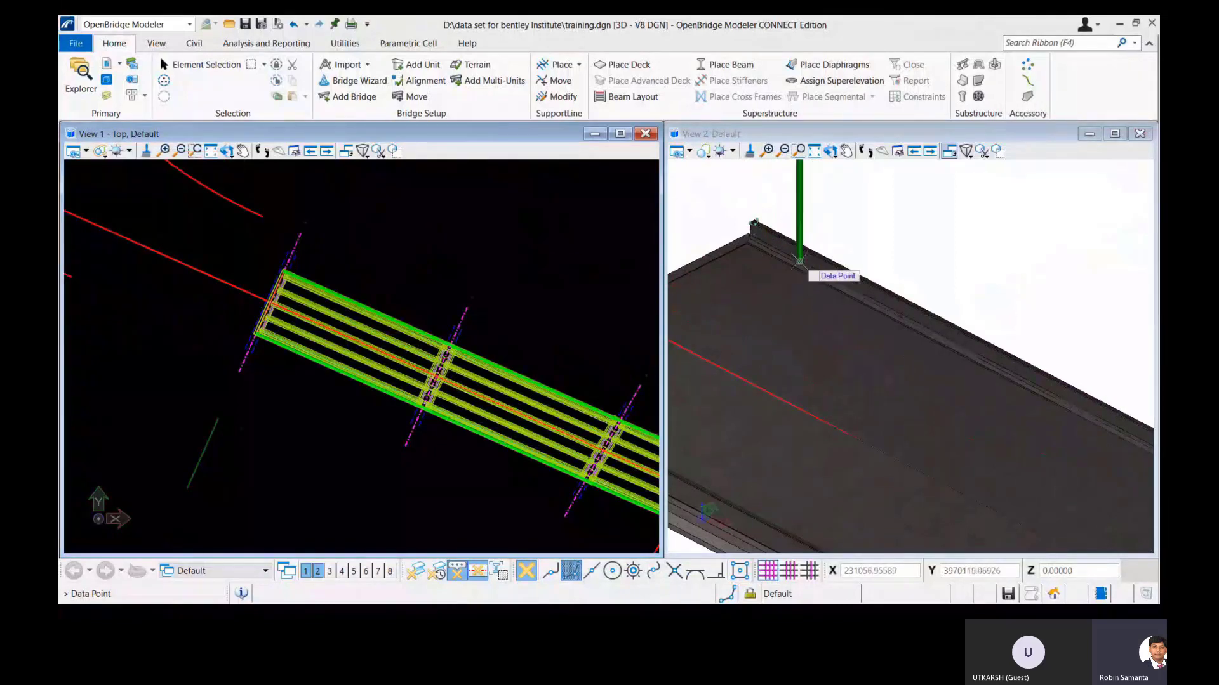
pyautogui.scroll(-4, 787, 251)
pyautogui.scroll(-3, 726, 241)
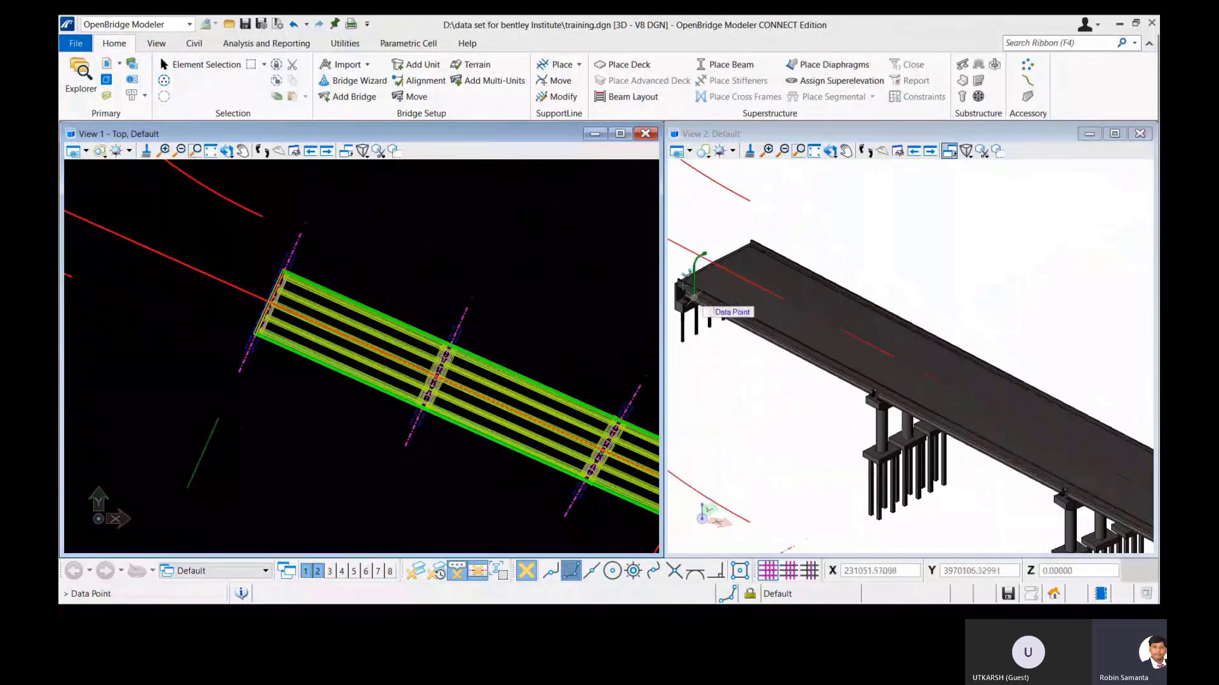
pyautogui.click(692, 295)
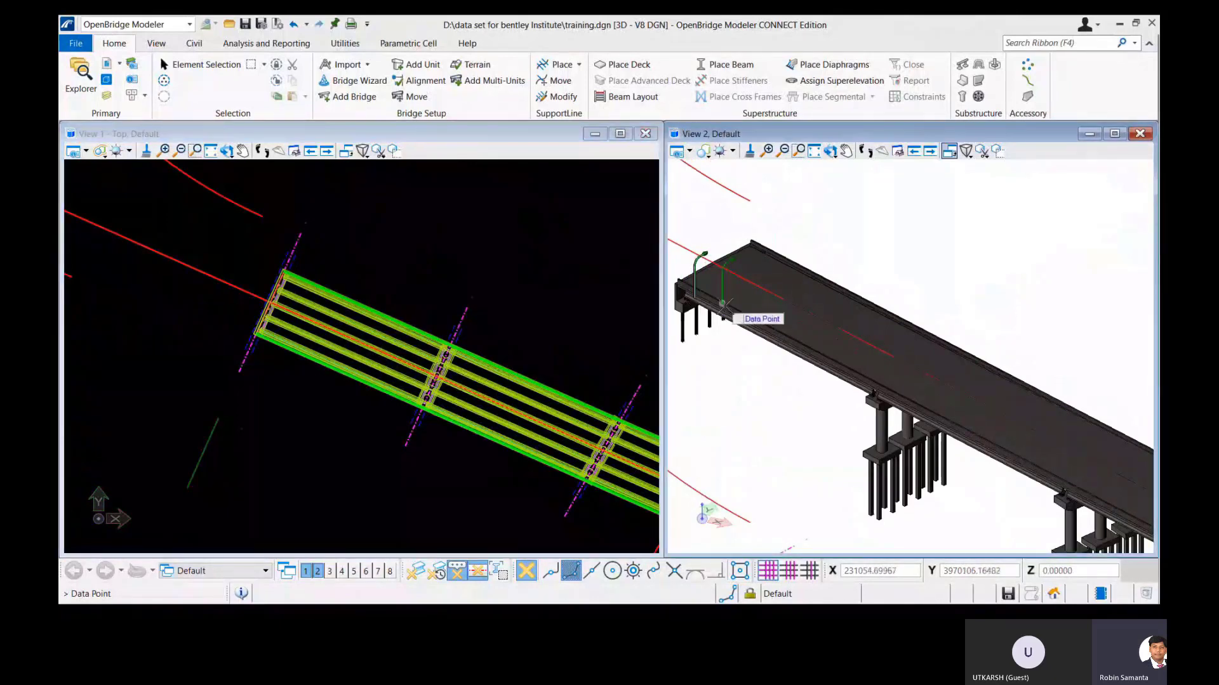
# Place further light poles one by one along the near deck edge, from beyond the start abutment to the end abutment.
pyautogui.click(798, 360)
pyautogui.click(916, 412)
pyautogui.scroll(-2, 916, 413)
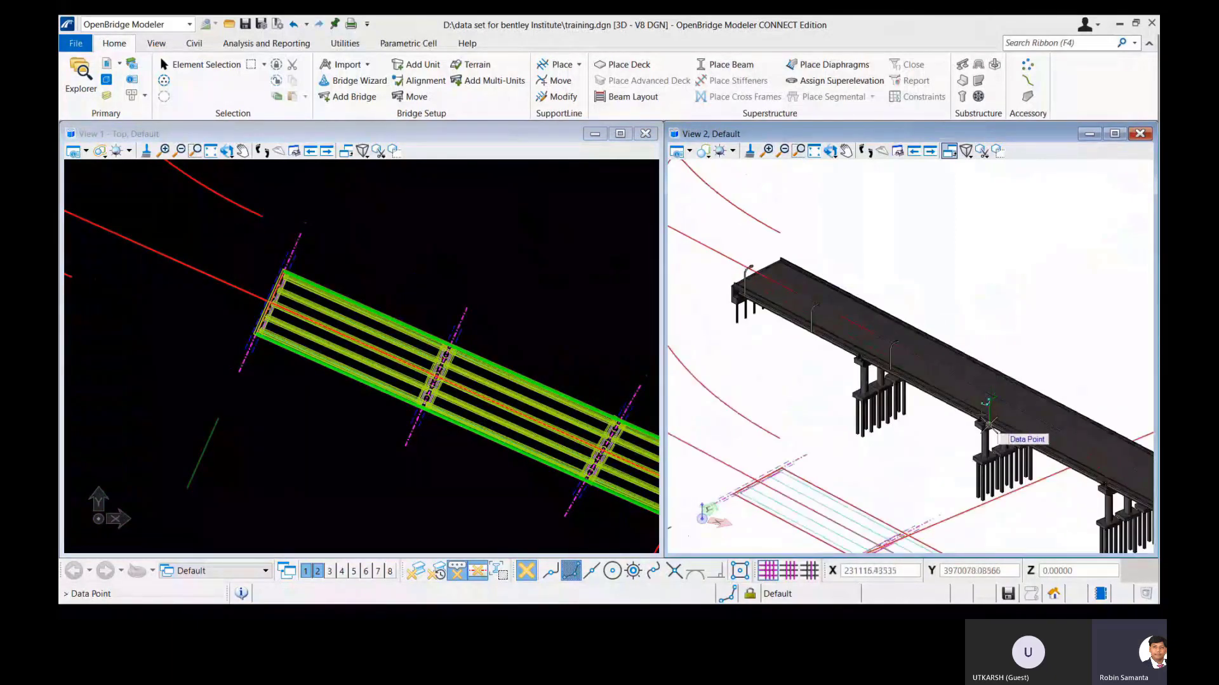
pyautogui.click(988, 423)
pyautogui.scroll(1, 982, 419)
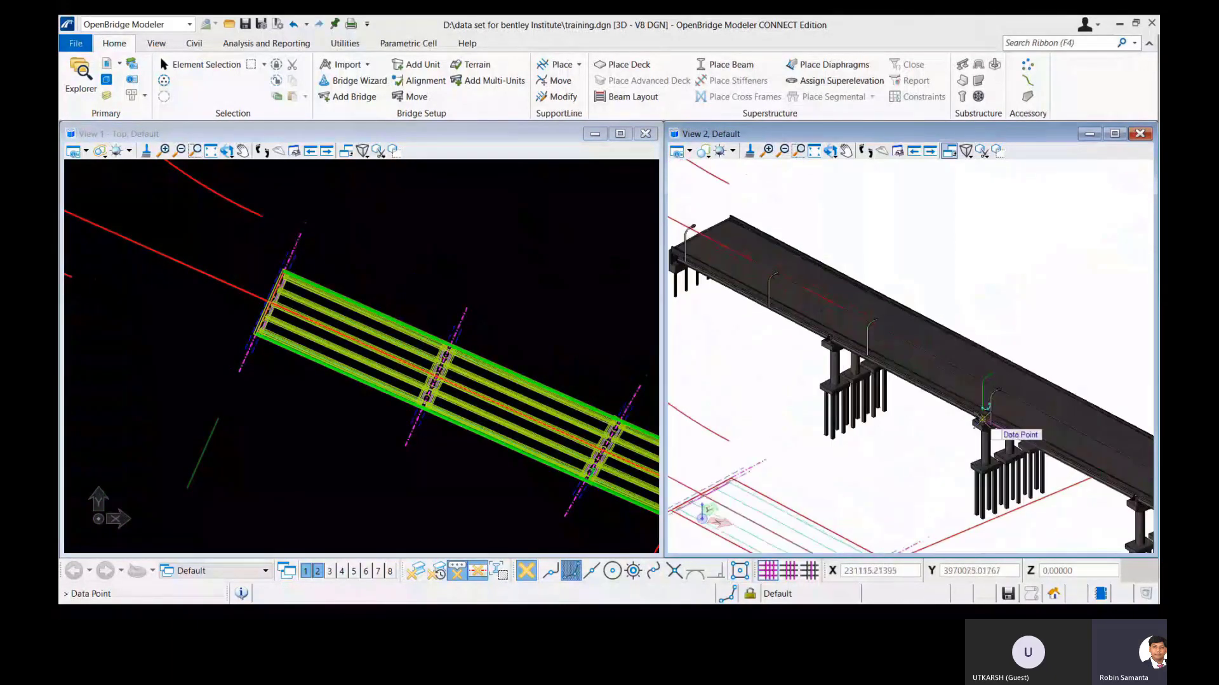
pyautogui.scroll(2, 982, 419)
pyautogui.scroll(-1, 923, 420)
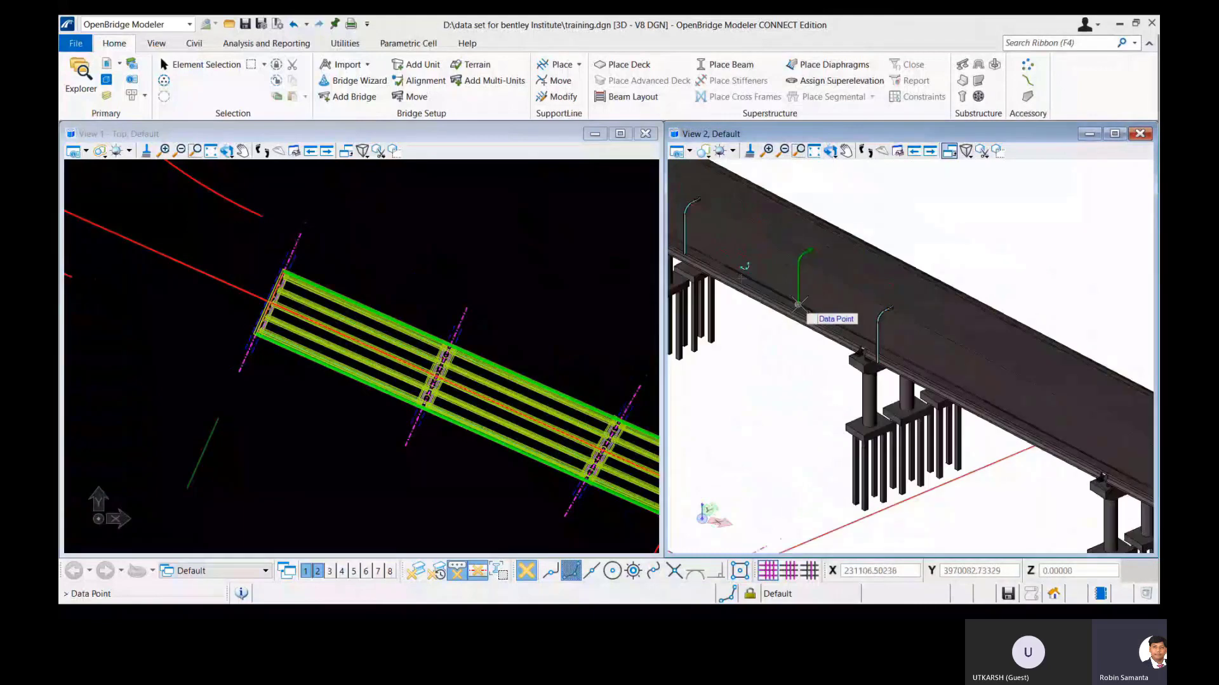
pyautogui.scroll(-2, 798, 305)
pyautogui.click(953, 392)
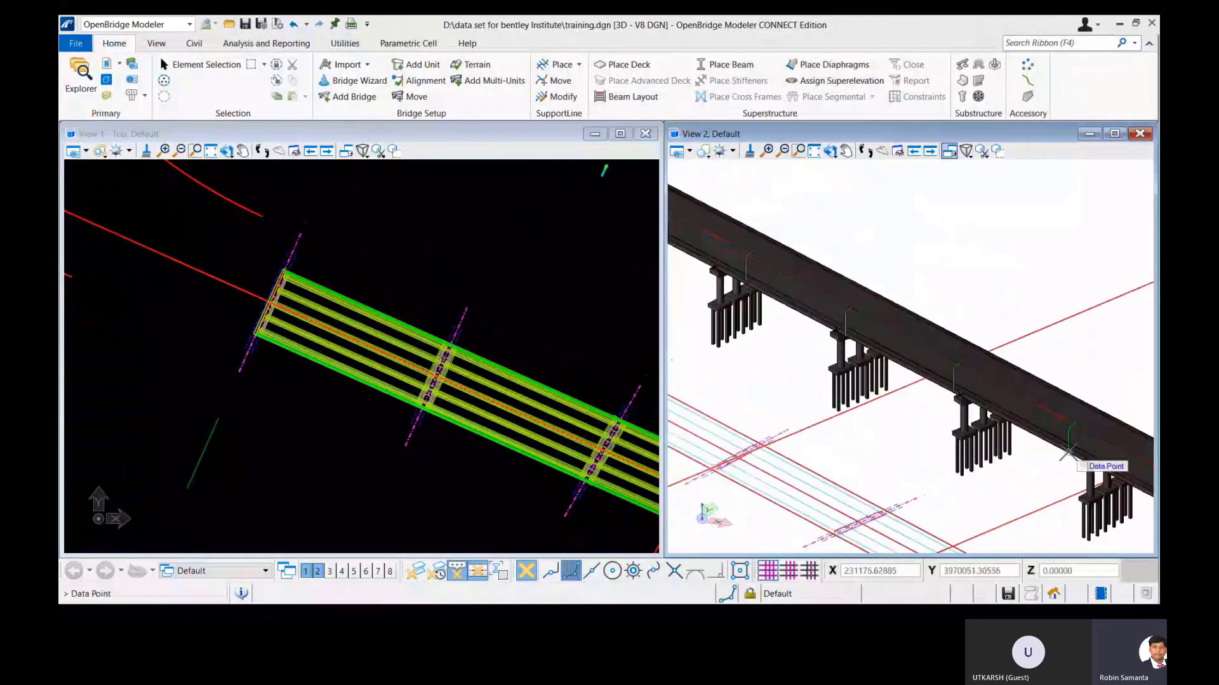
pyautogui.scroll(-1, 1068, 452)
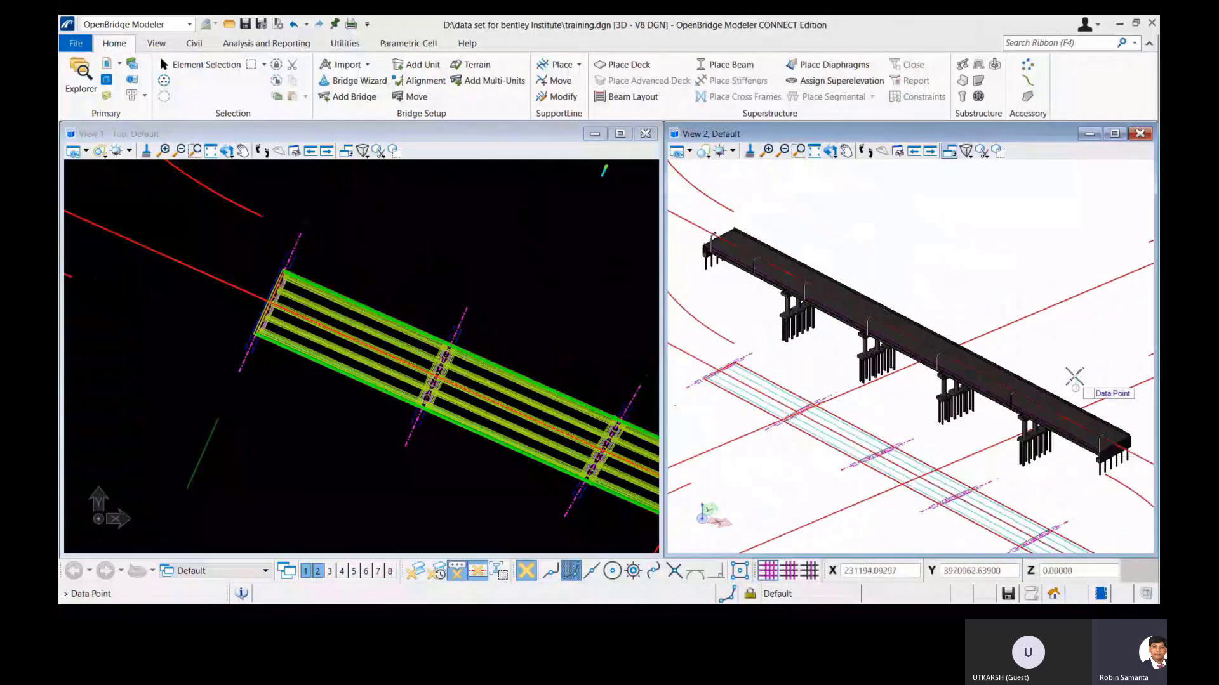
pyautogui.scroll(4, 1074, 378)
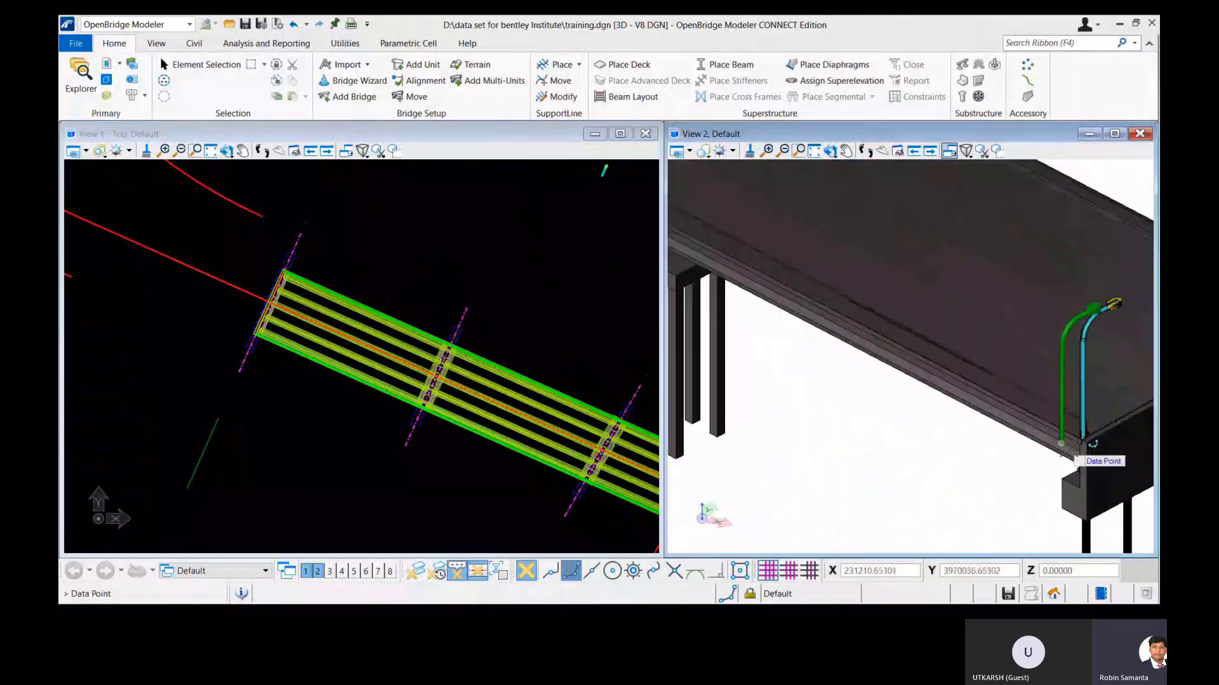
pyautogui.scroll(-3, 1069, 450)
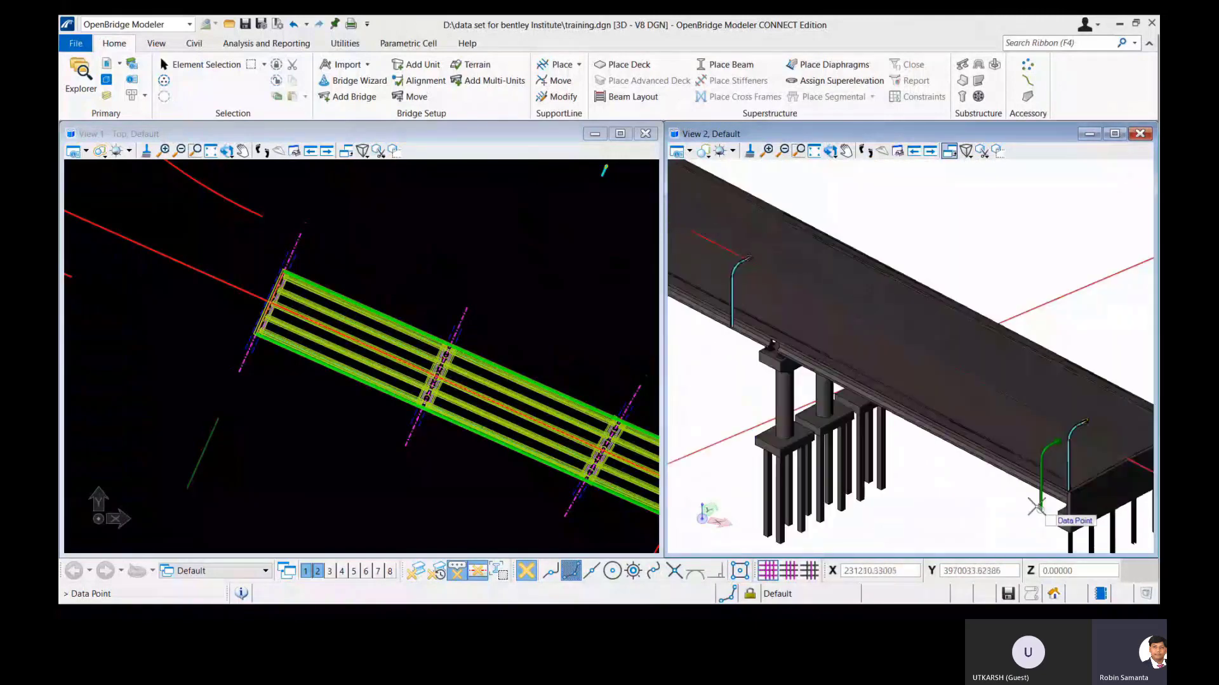
pyautogui.scroll(-3, 1036, 506)
pyautogui.scroll(-2, 766, 328)
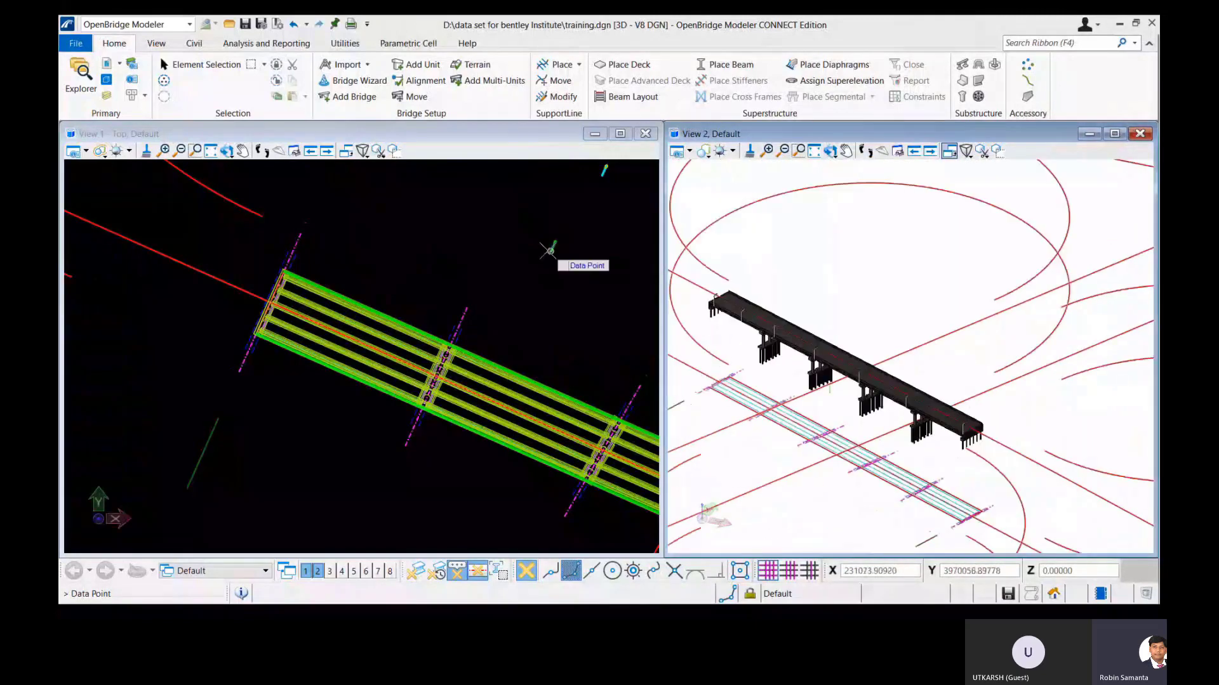
pyautogui.press('Escape')
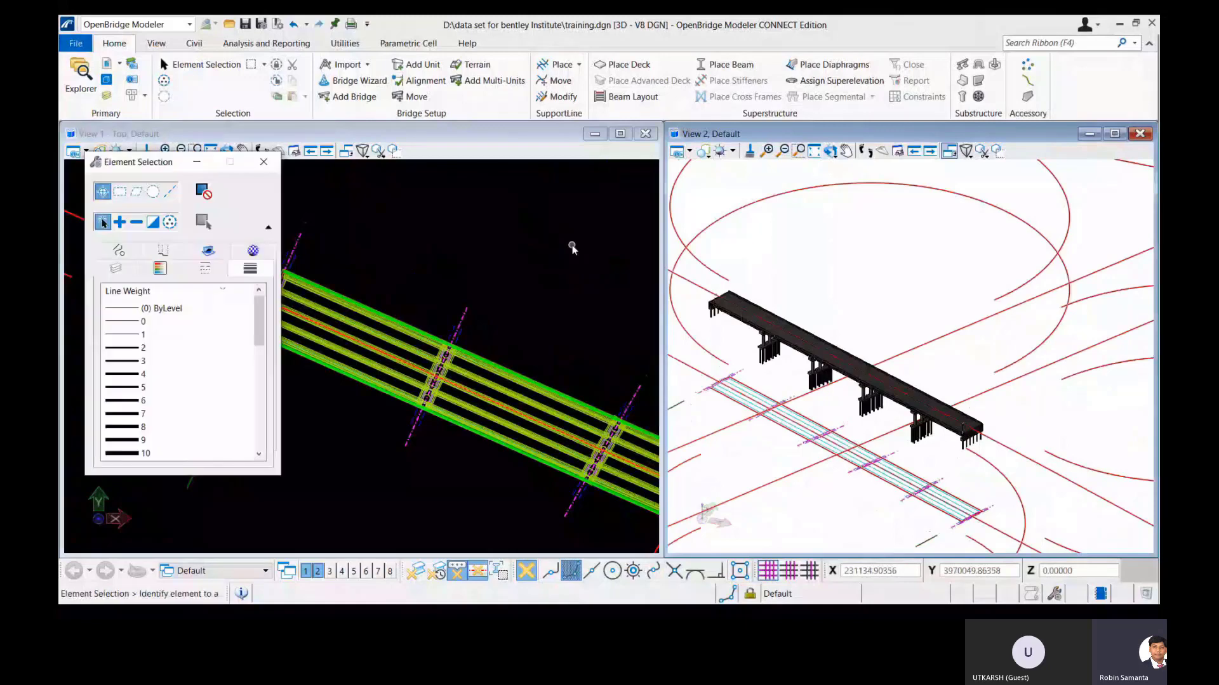
pyautogui.click(264, 163)
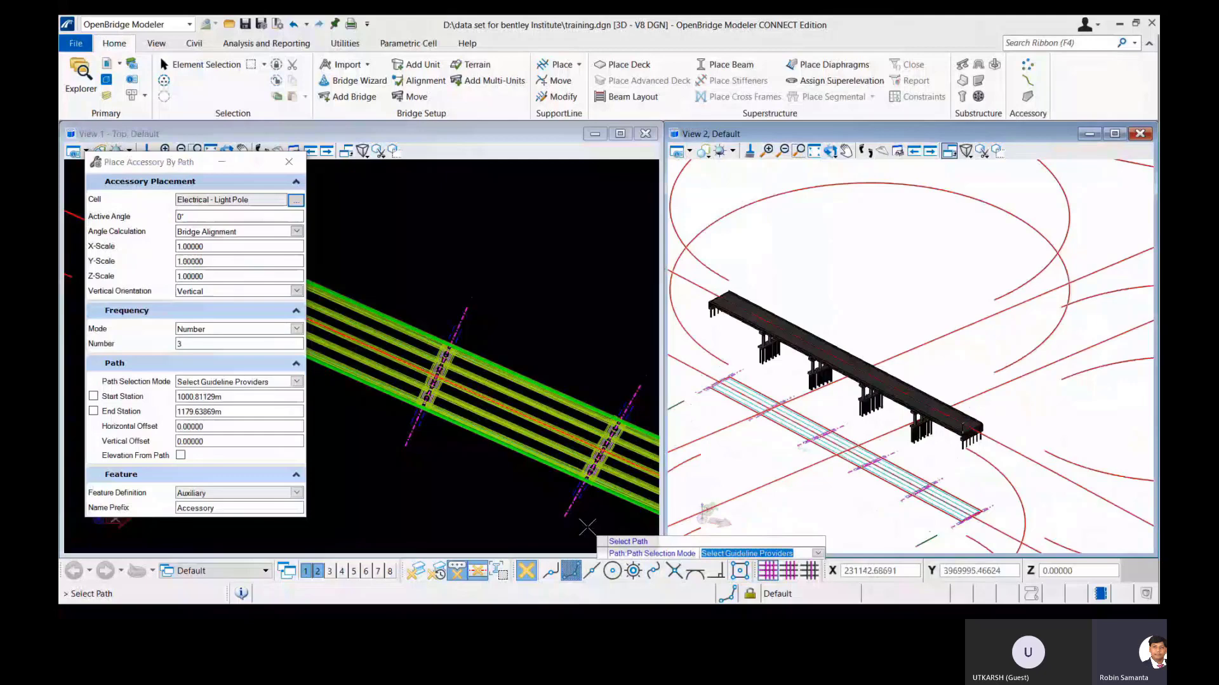
# Set up 10 Electrical - Light Pole accessories by path on the bridge deck, following guideline point P_5.
pyautogui.doubleClick(180, 344)
pyautogui.write('10')
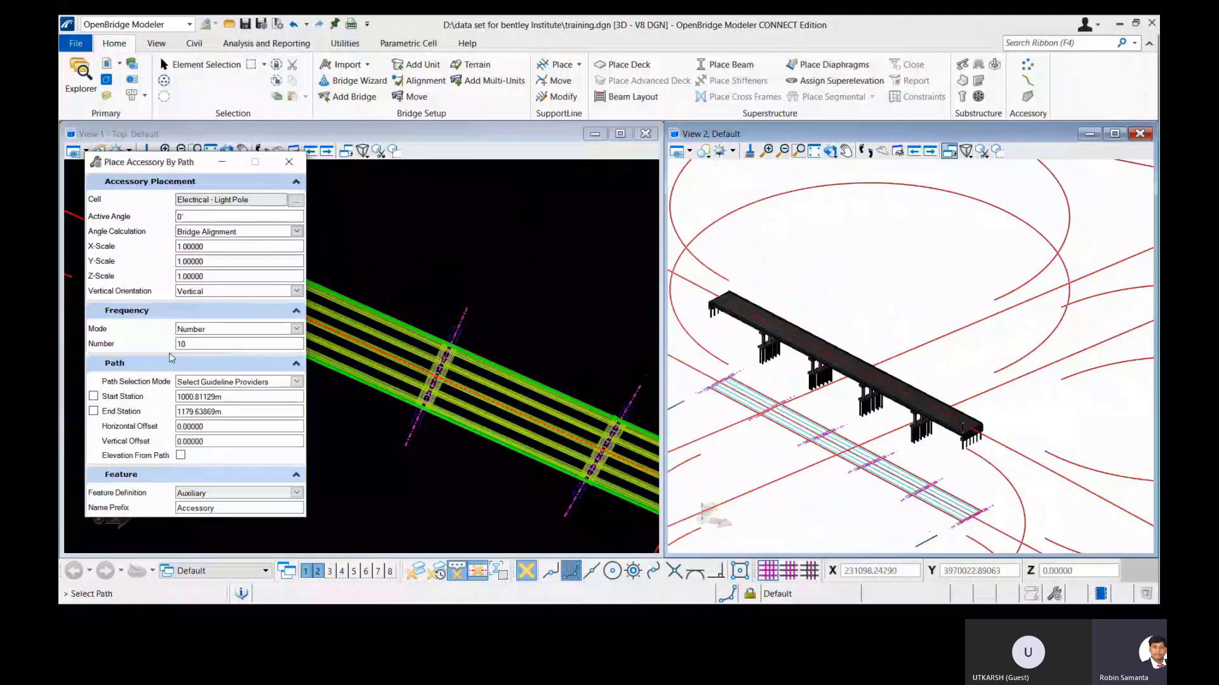
pyautogui.scroll(-1, 618, 353)
pyautogui.click(448, 331)
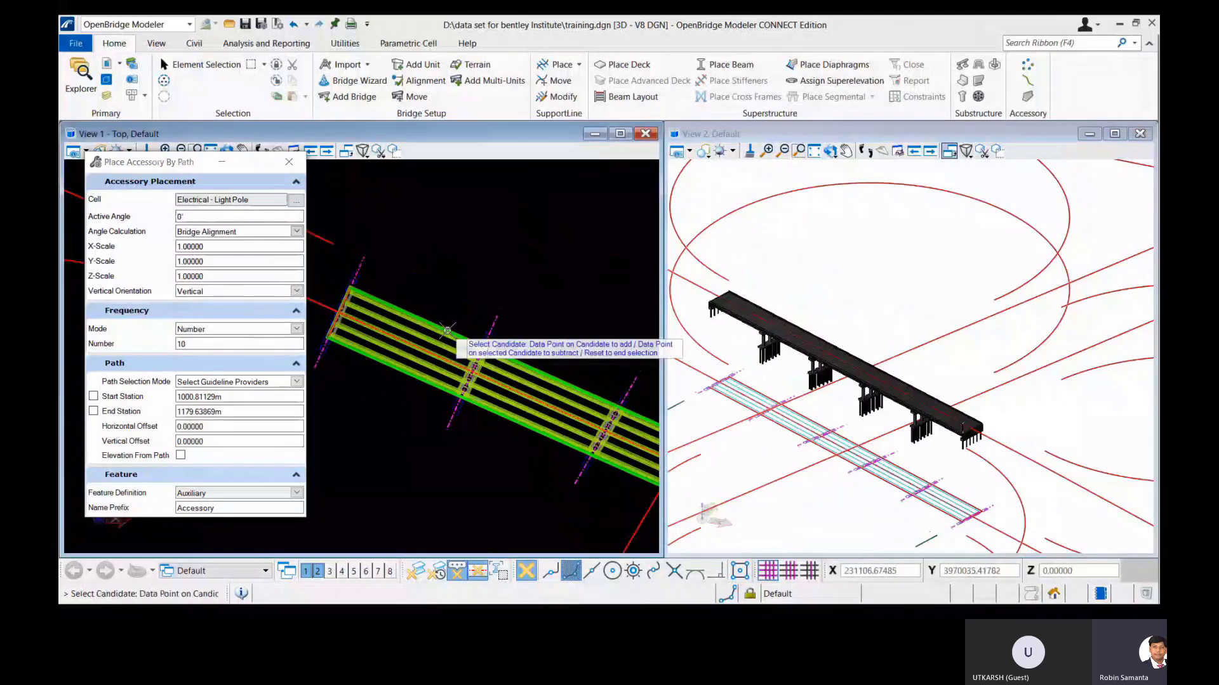
pyautogui.click(447, 331)
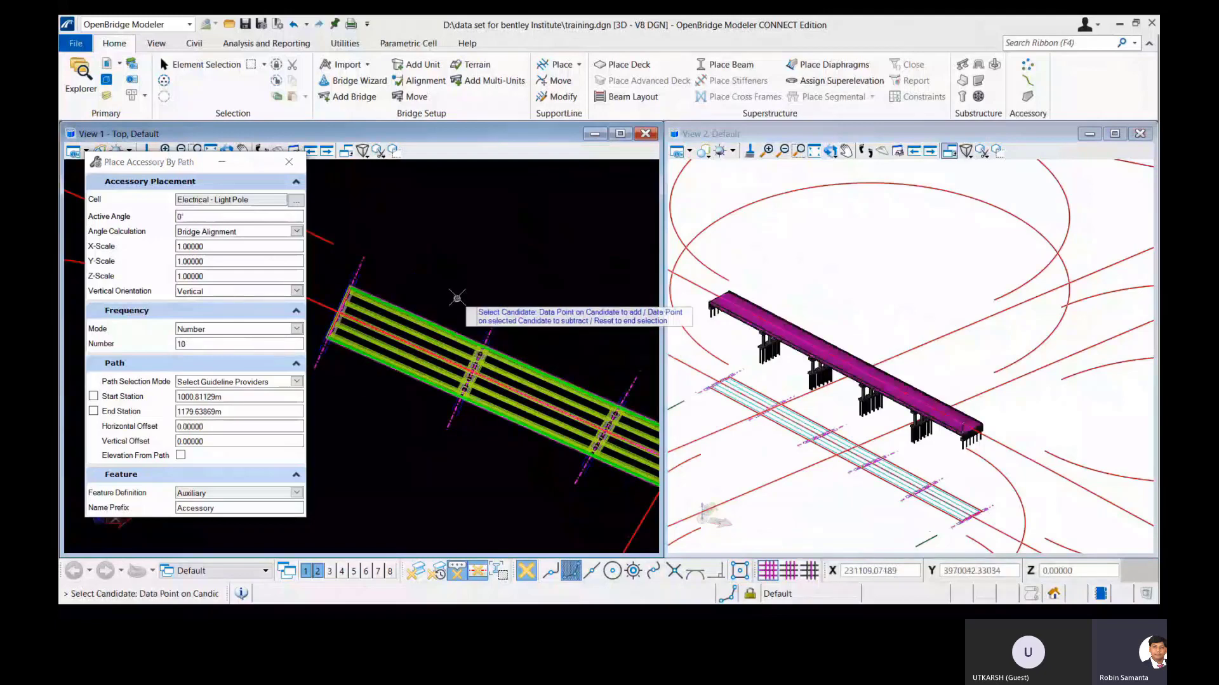
pyautogui.rightClick(457, 298)
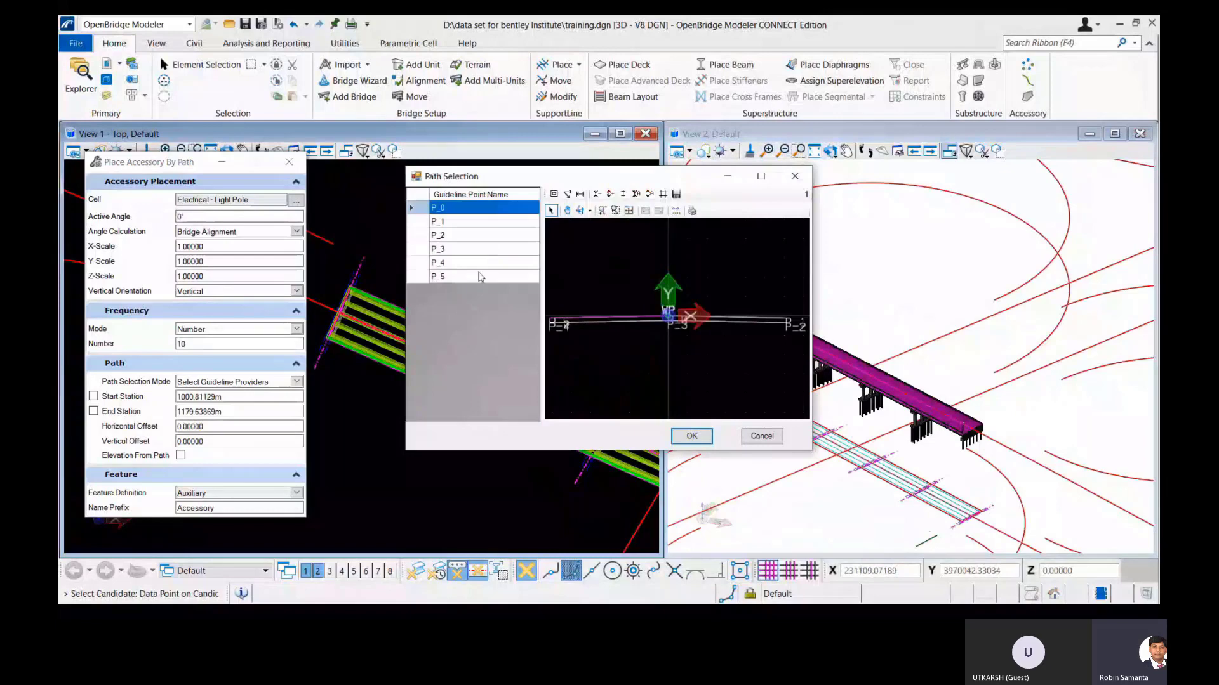
pyautogui.click(477, 277)
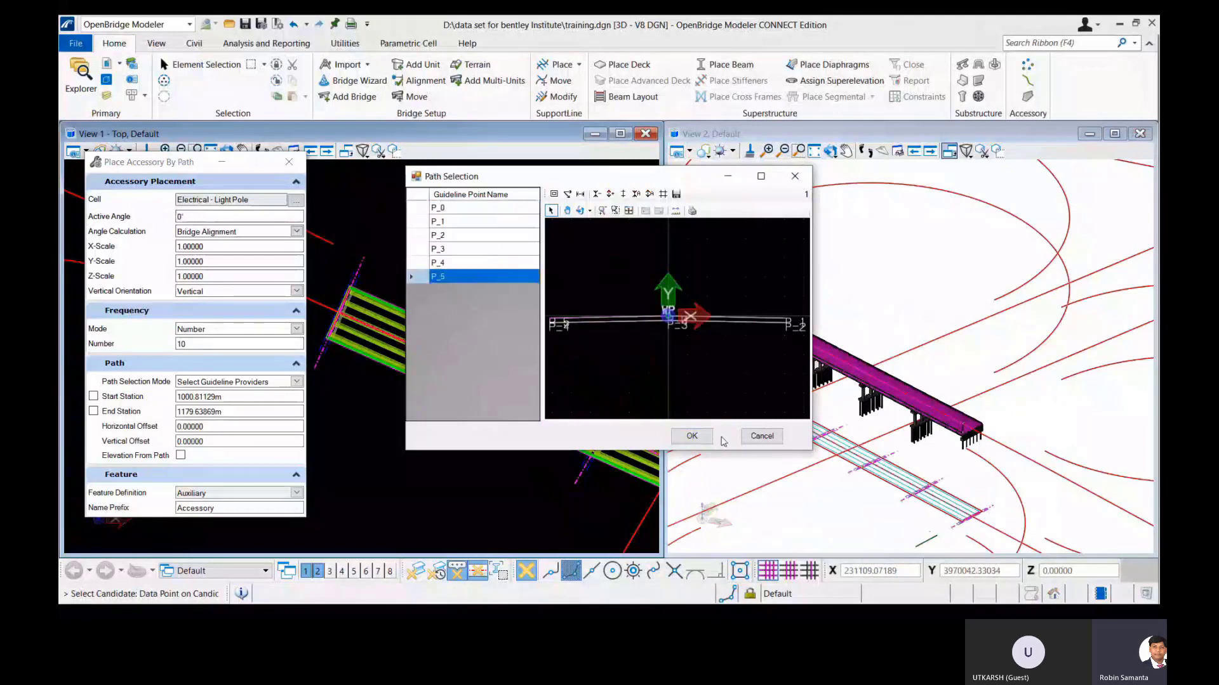
pyautogui.click(698, 437)
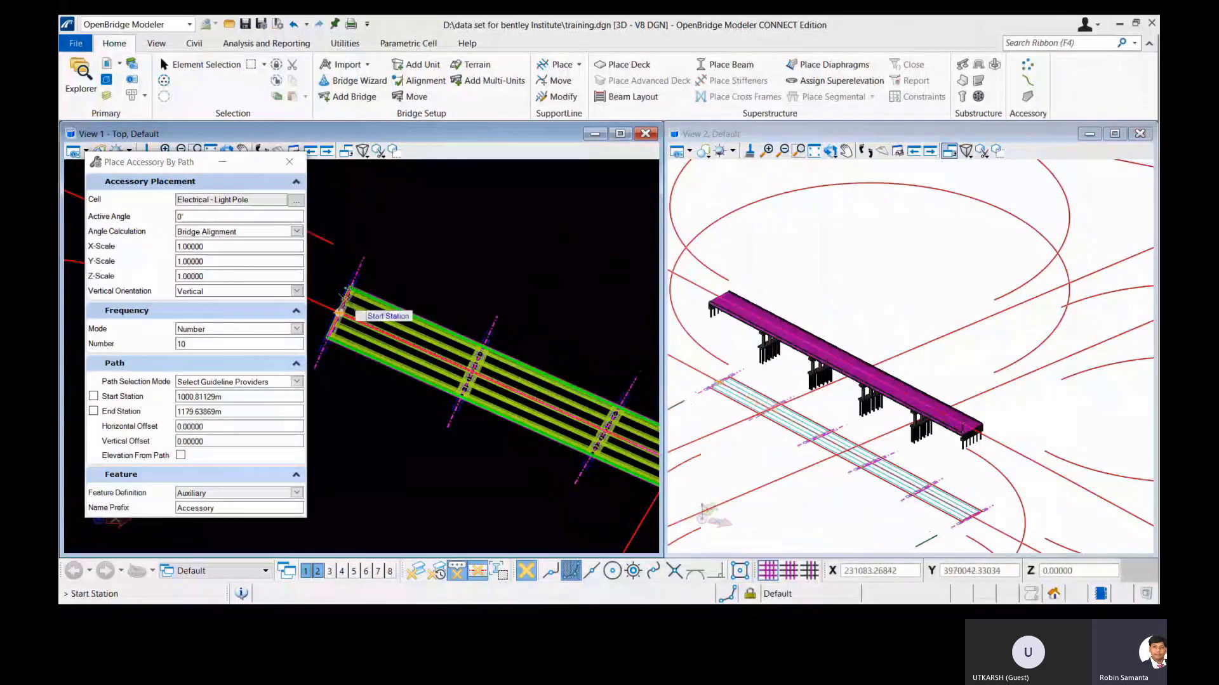
# Define the path's start and end stations at the two abutments, enable elevation from path, and place the row of light poles.
pyautogui.click(346, 296)
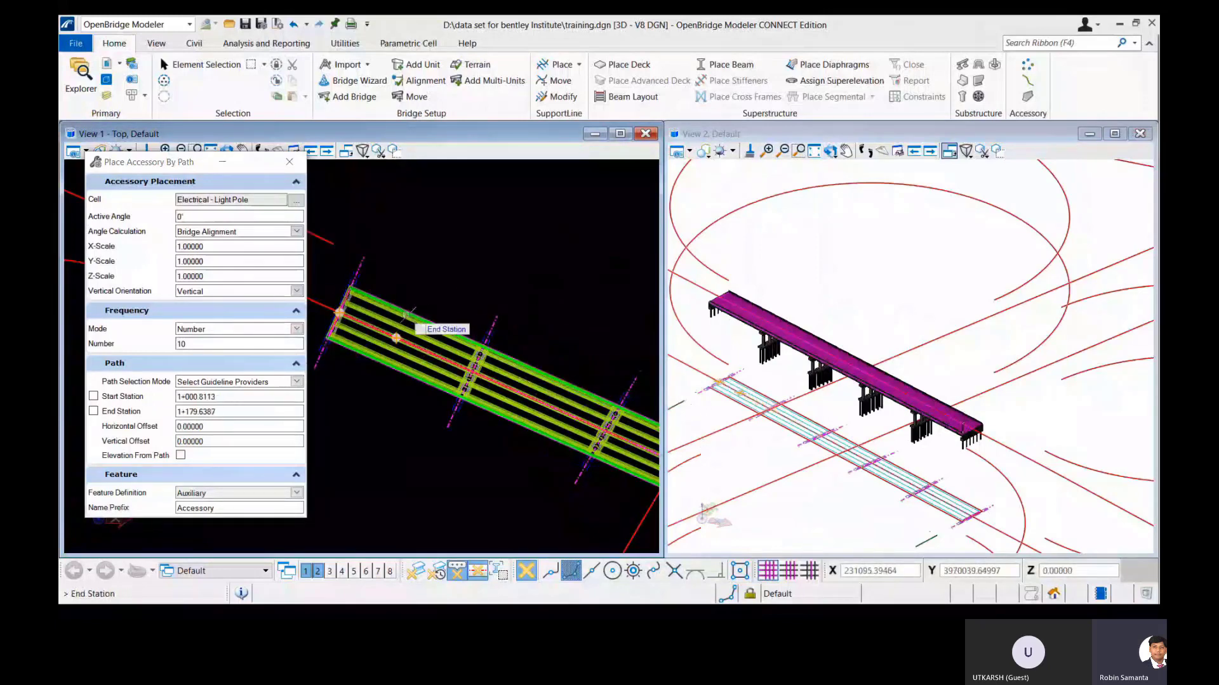
pyautogui.scroll(-2, 390, 255)
pyautogui.scroll(3, 612, 372)
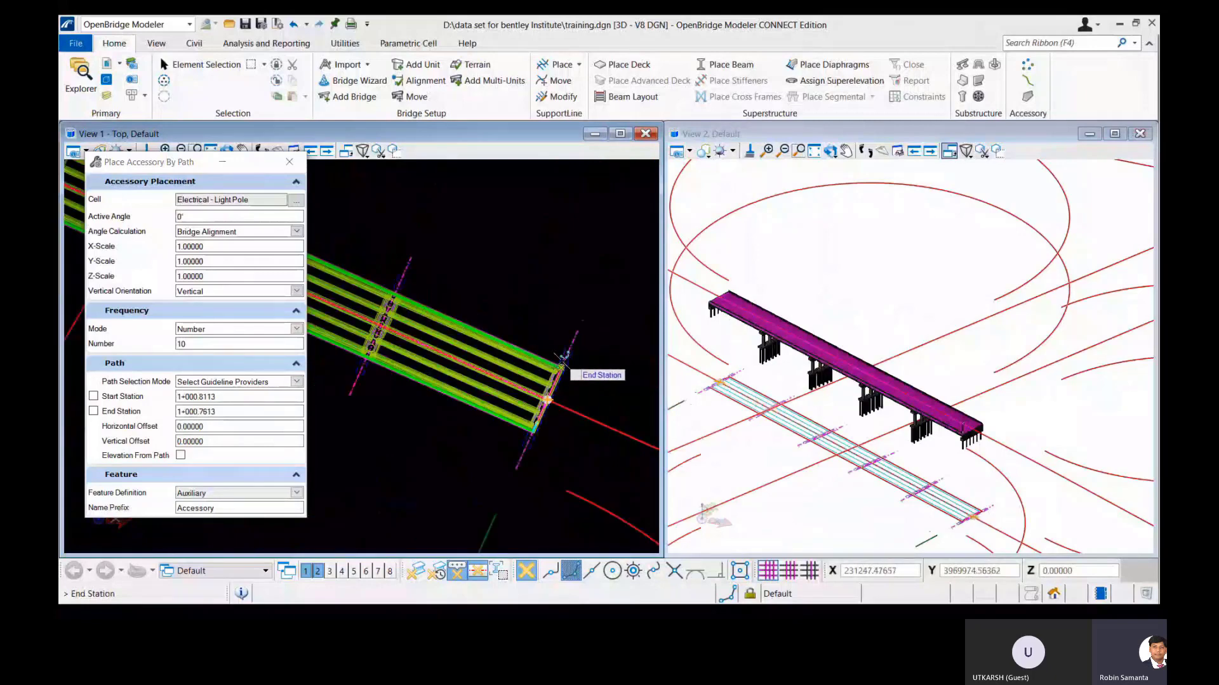
pyautogui.click(571, 359)
pyautogui.click(554, 312)
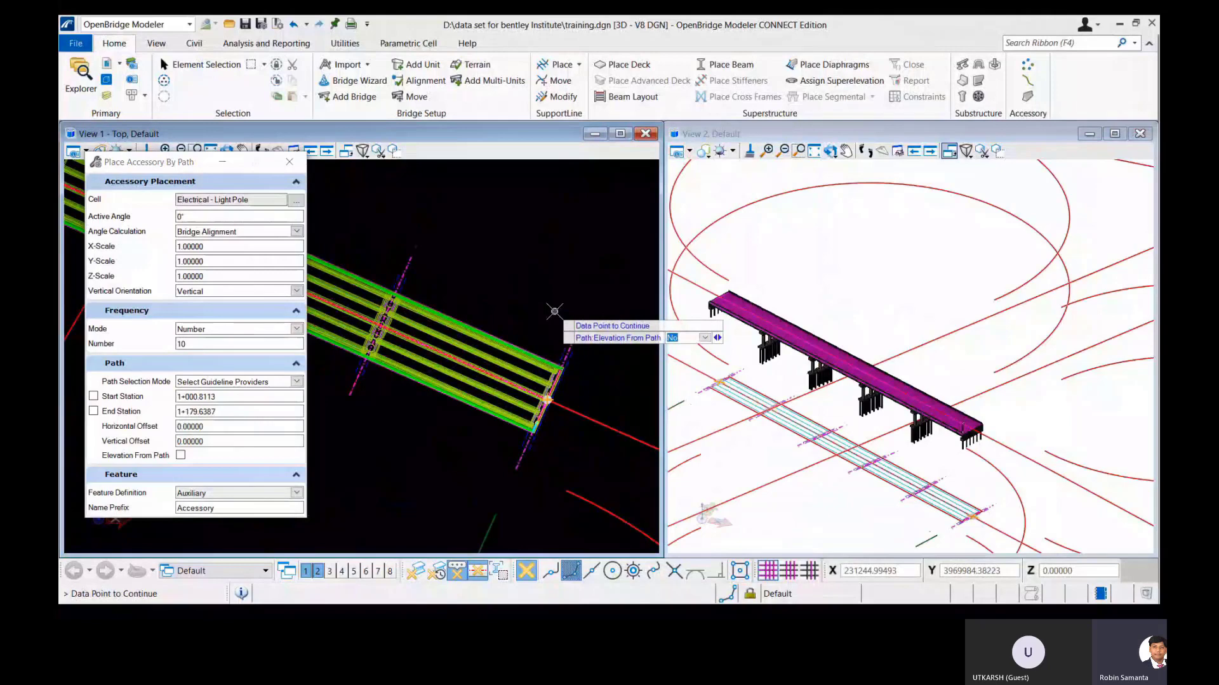
pyautogui.press('Down')
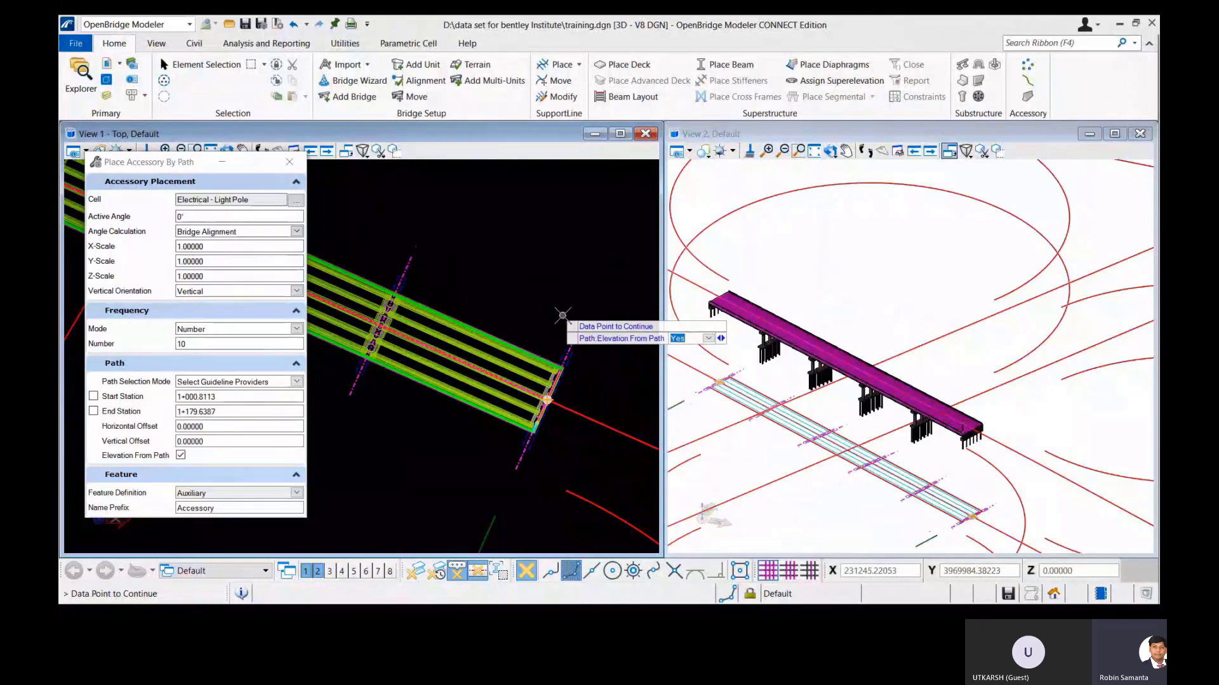
pyautogui.click(562, 315)
pyautogui.scroll(3, 1020, 429)
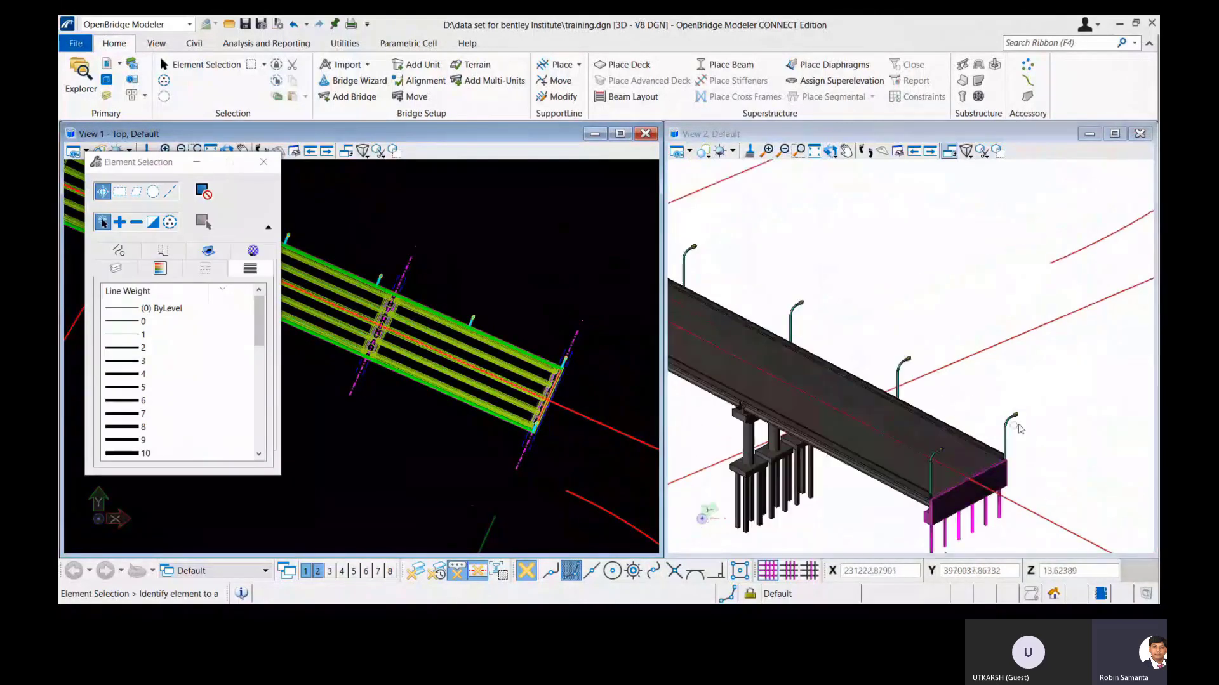
pyautogui.scroll(-2, 1095, 433)
pyautogui.scroll(-1, 1094, 432)
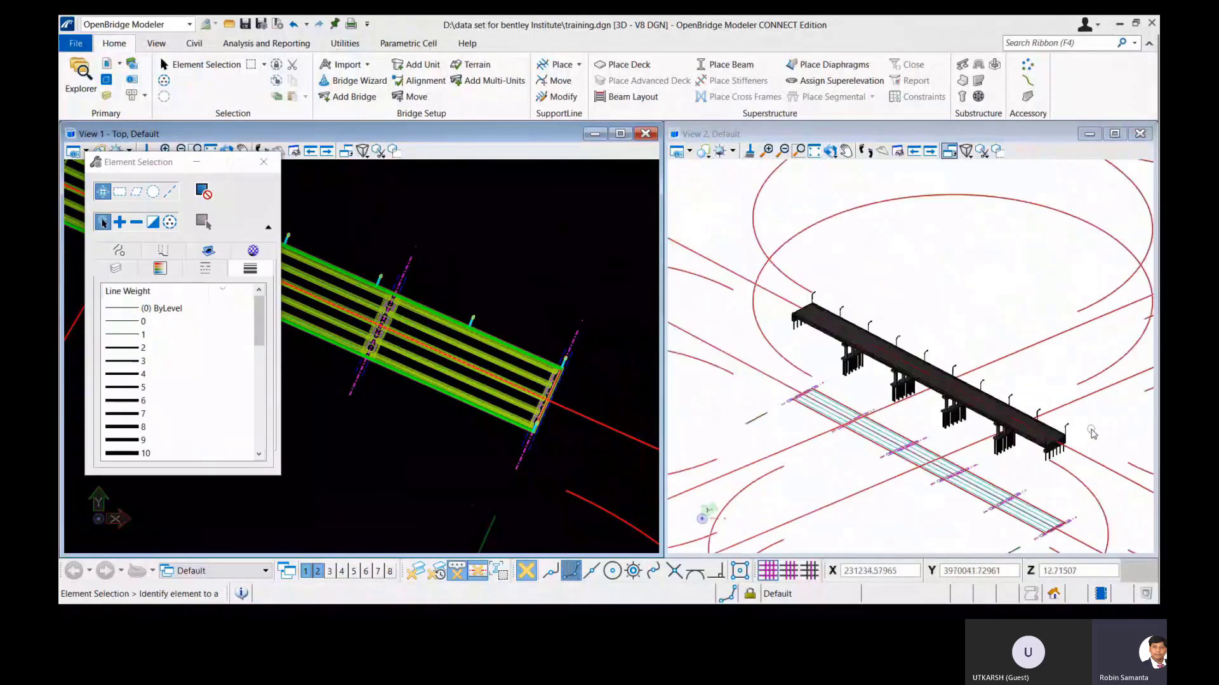
pyautogui.scroll(5, 1087, 434)
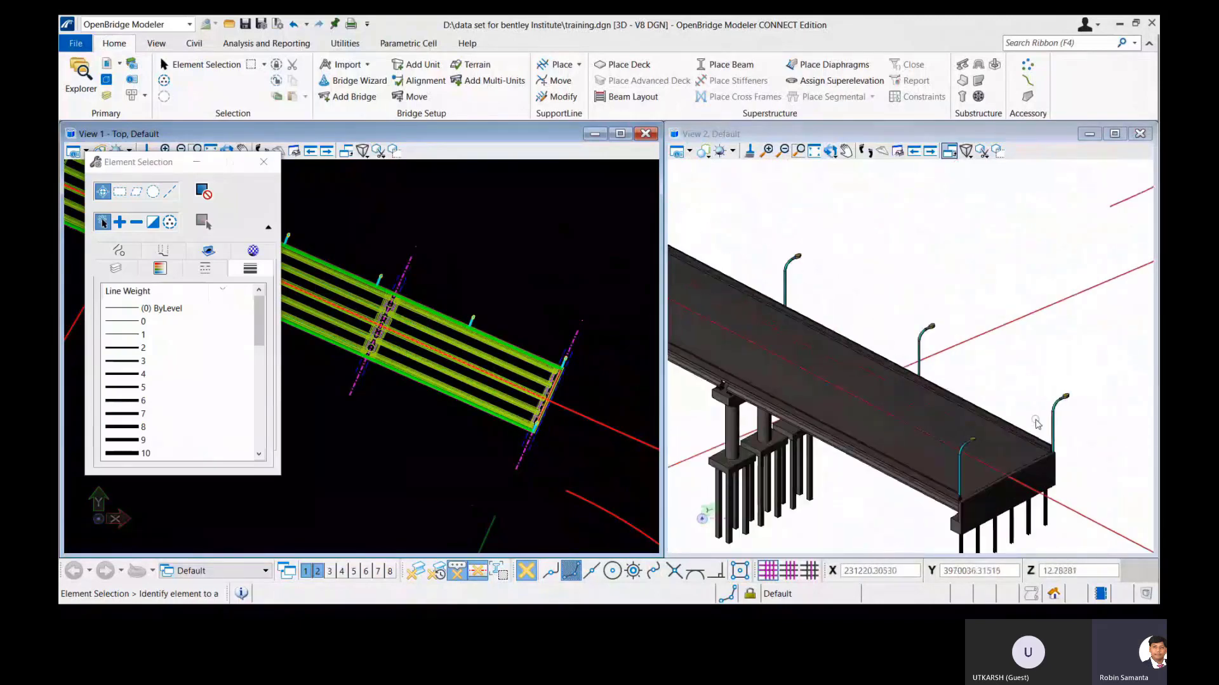
# Rotate the row of light poles along the far deck edge, trying an active angle of 90° and settling on 180°.
pyautogui.click(264, 163)
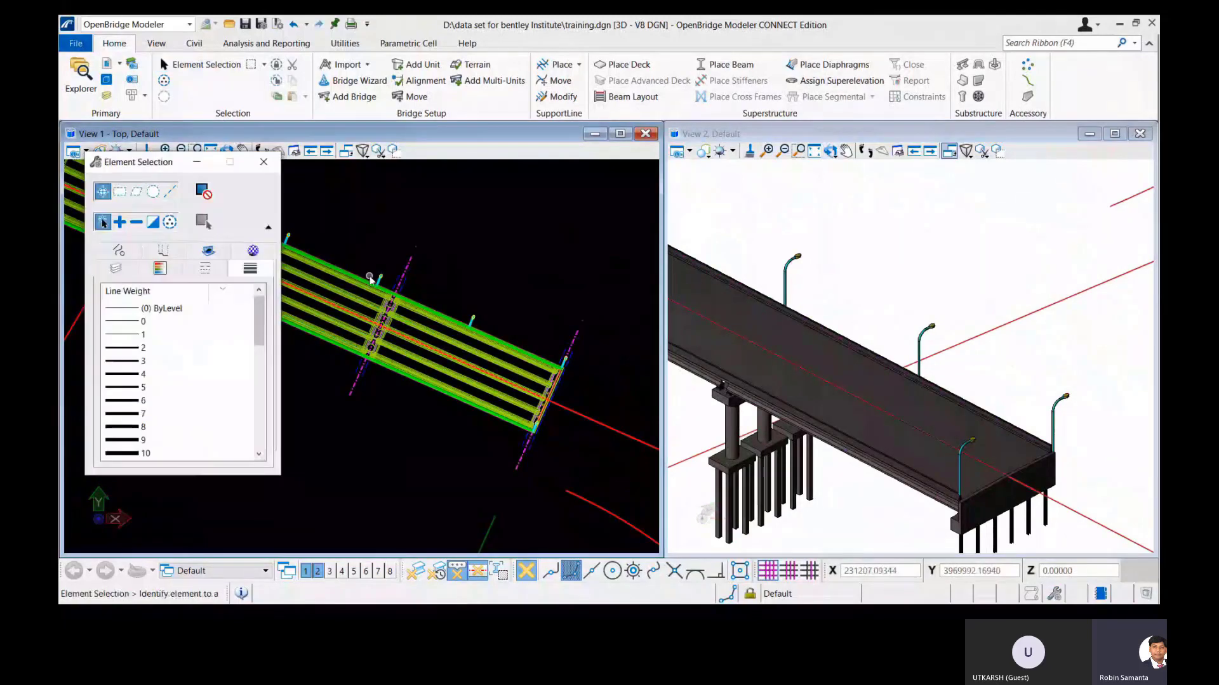
pyautogui.click(378, 281)
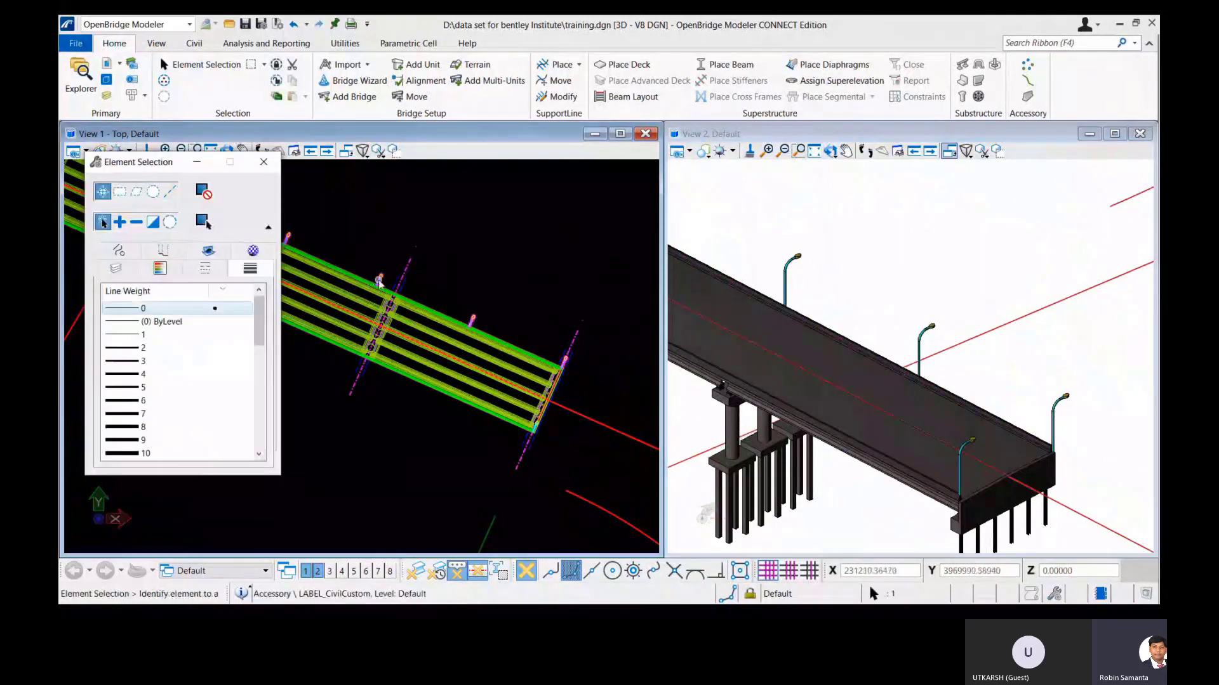
pyautogui.click(263, 162)
pyautogui.scroll(1, 348, 281)
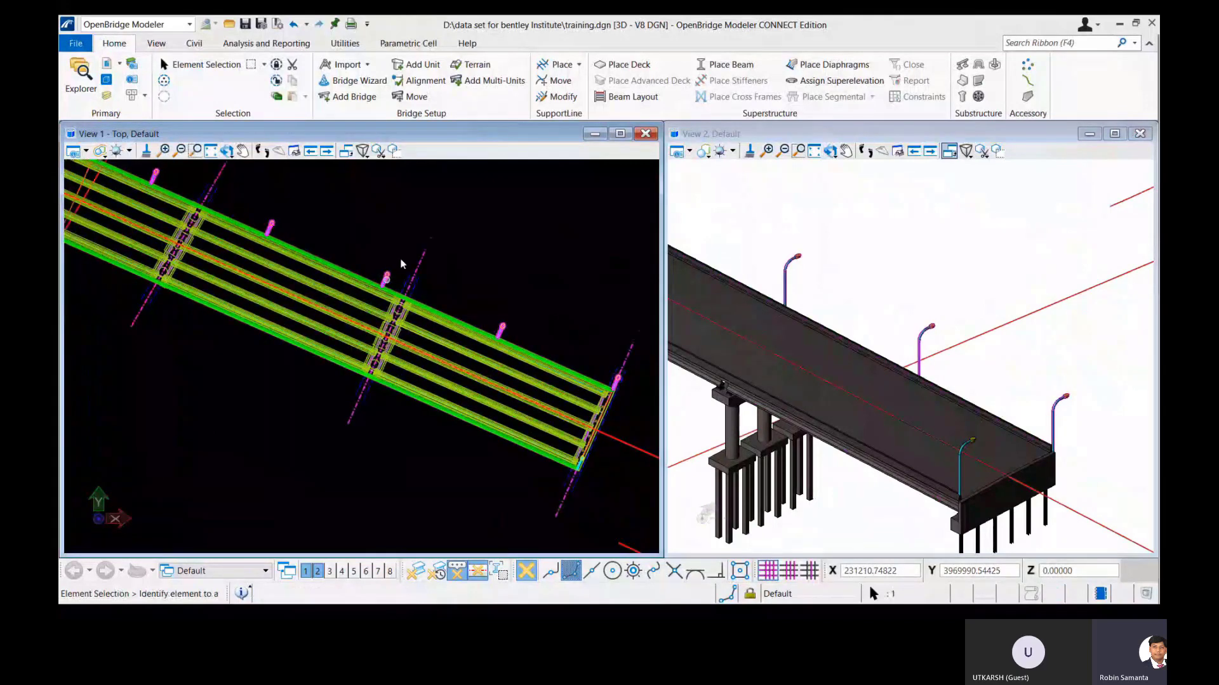
pyautogui.click(409, 265)
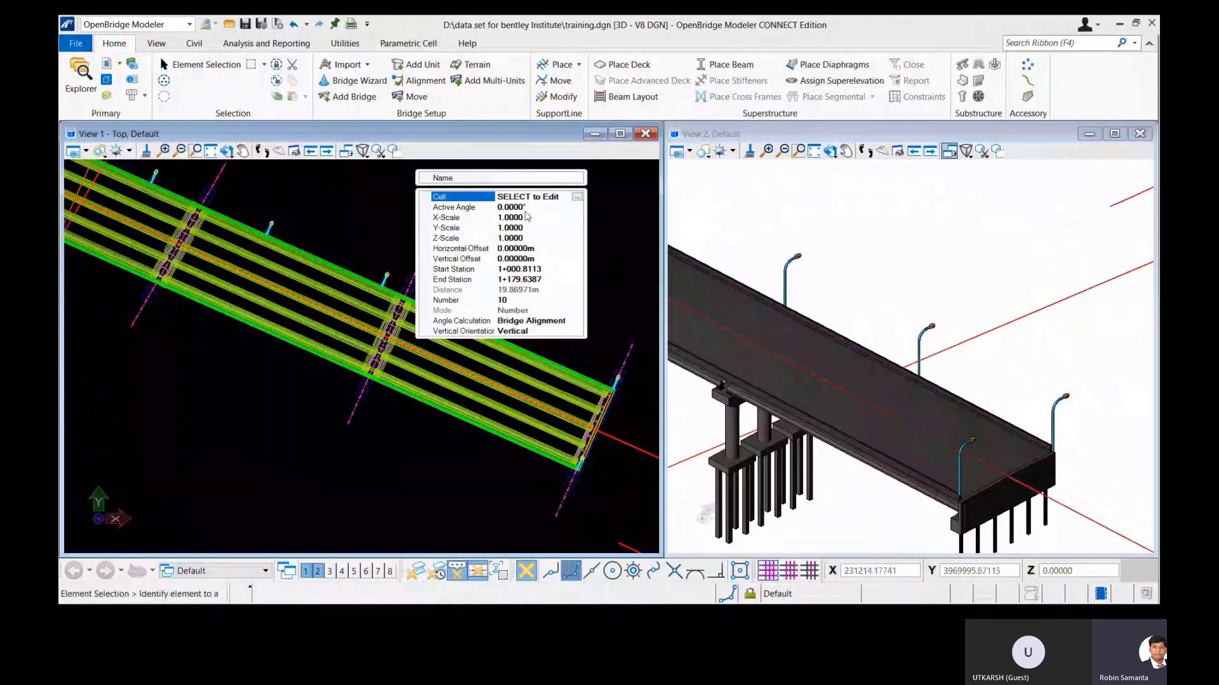
pyautogui.click(502, 207)
pyautogui.moveTo(502, 207); pyautogui.dragTo(497, 207)
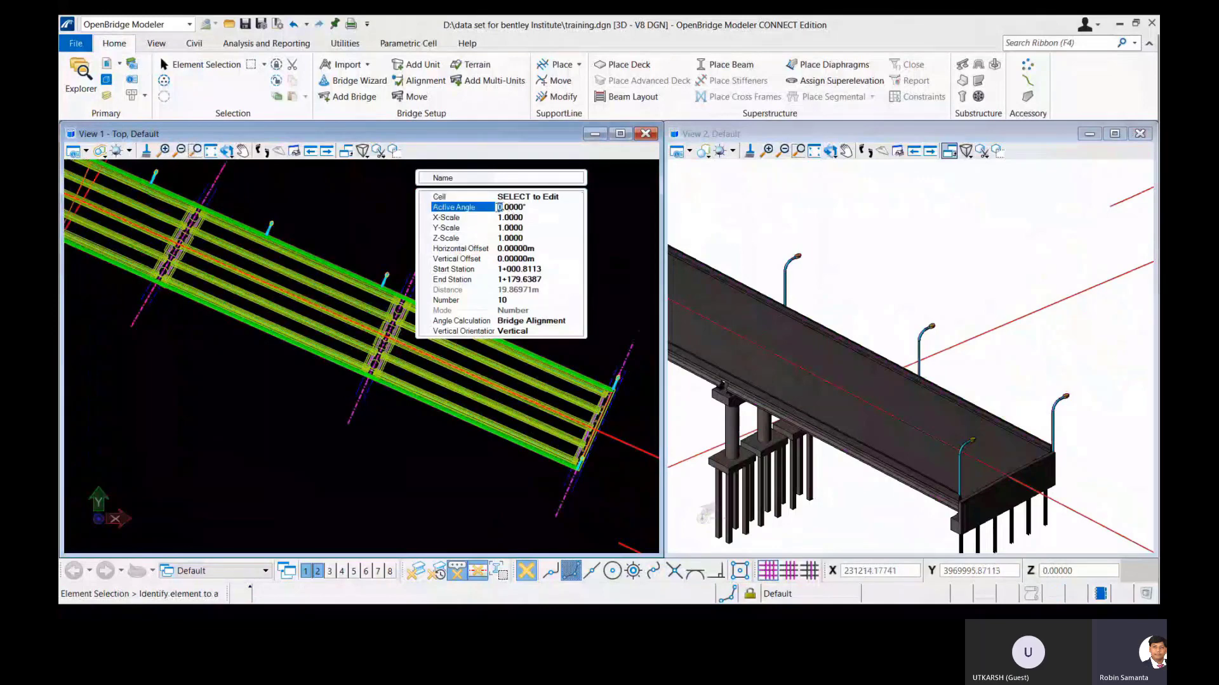
pyautogui.write('90')
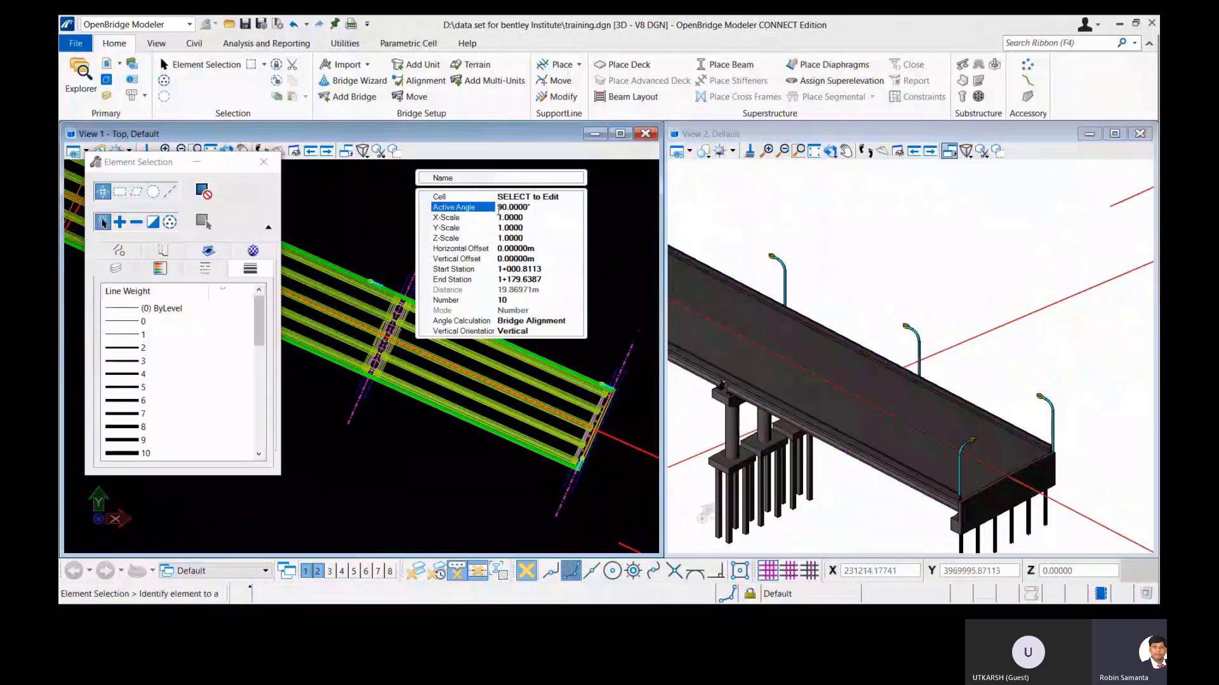
pyautogui.click(499, 212)
pyautogui.write('18')
pyautogui.click(522, 239)
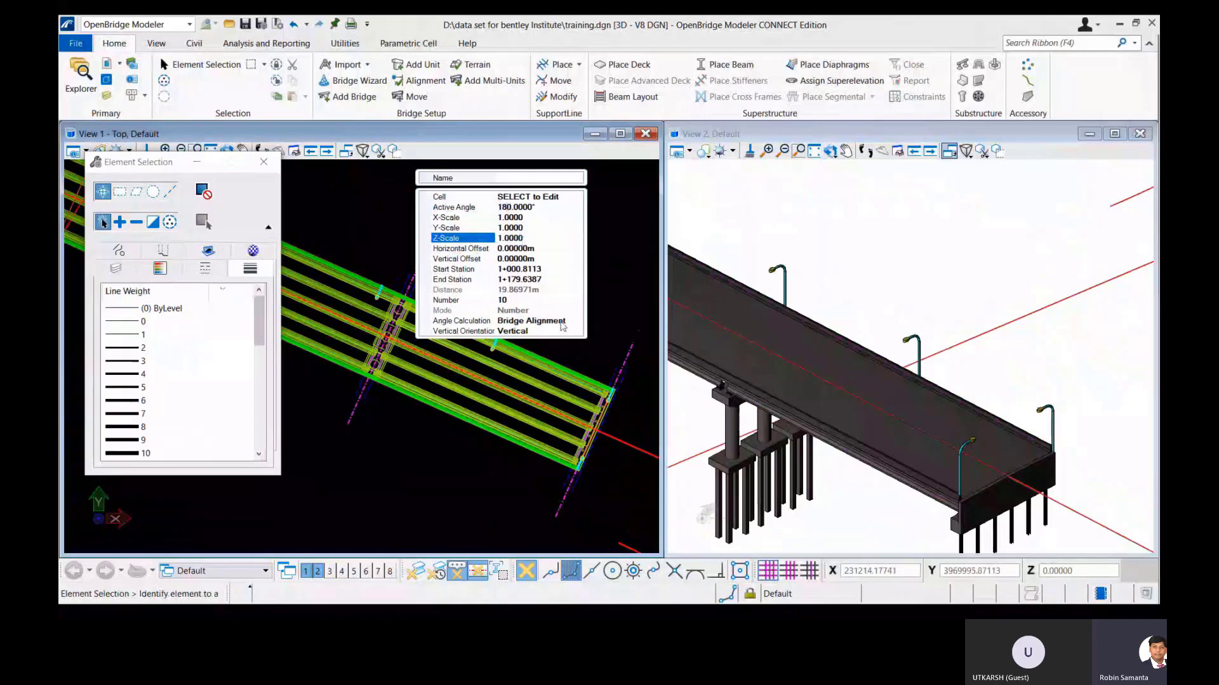
# Examine the row of light poles along the whole length of the bridge in plan and 3D.
pyautogui.click(263, 162)
pyautogui.scroll(-3, 556, 257)
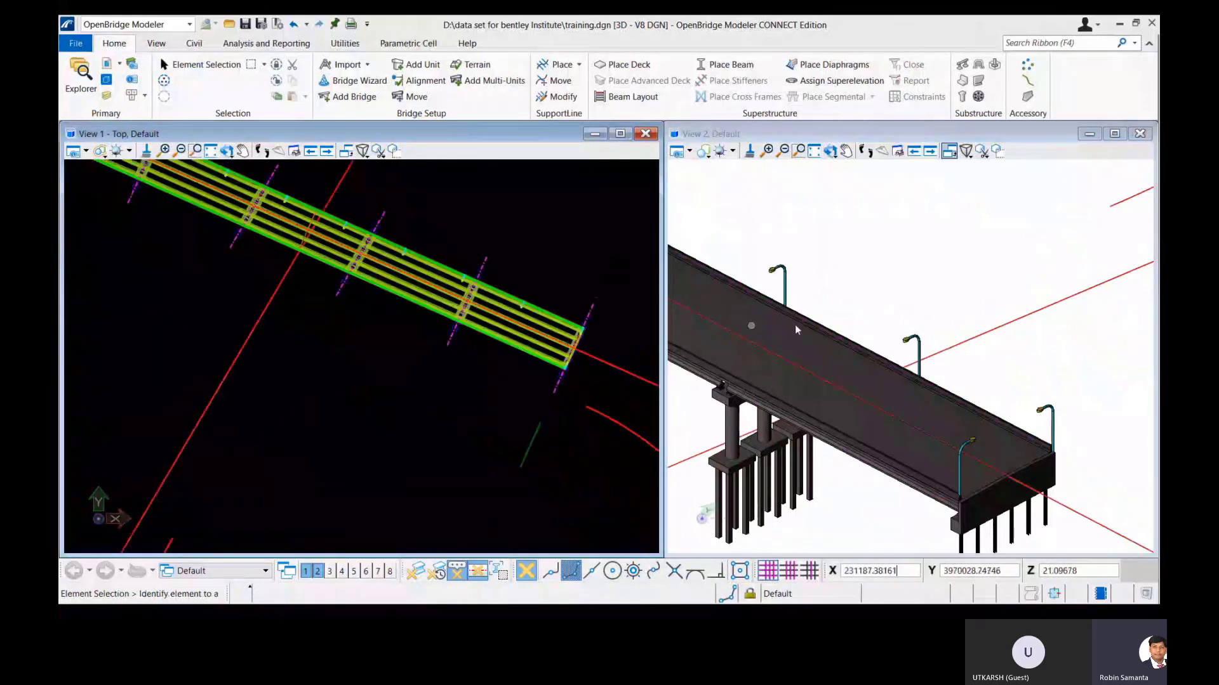
pyautogui.scroll(-3, 795, 325)
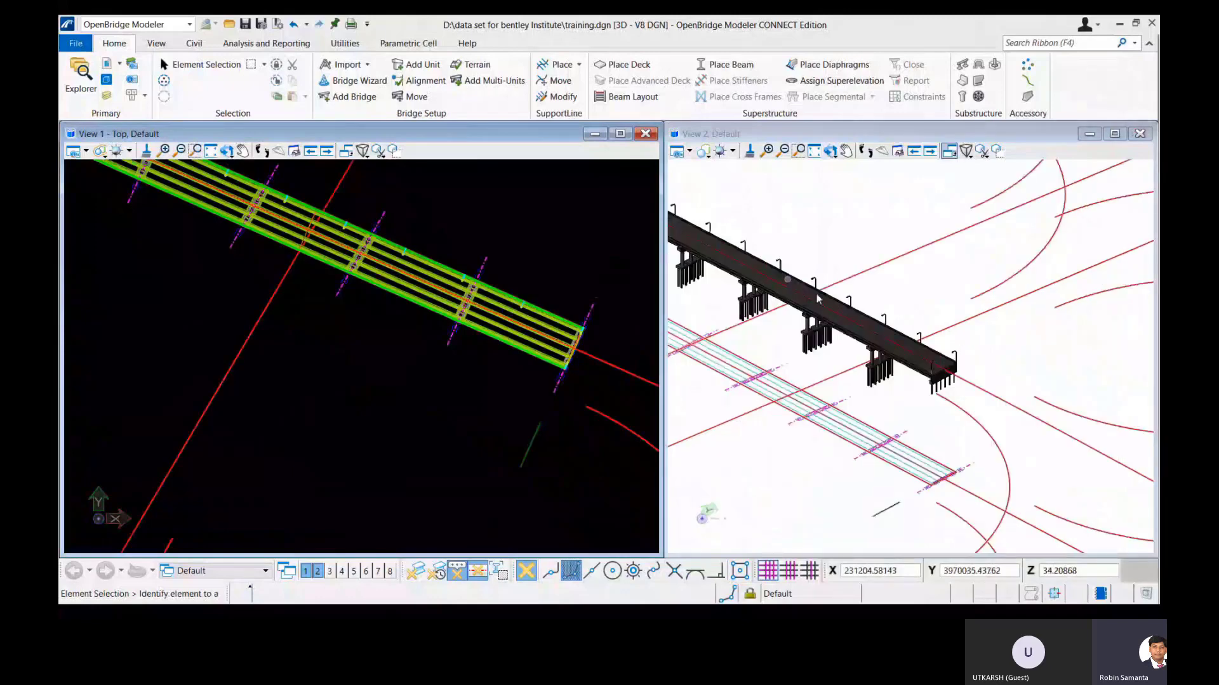
pyautogui.scroll(-1, 909, 344)
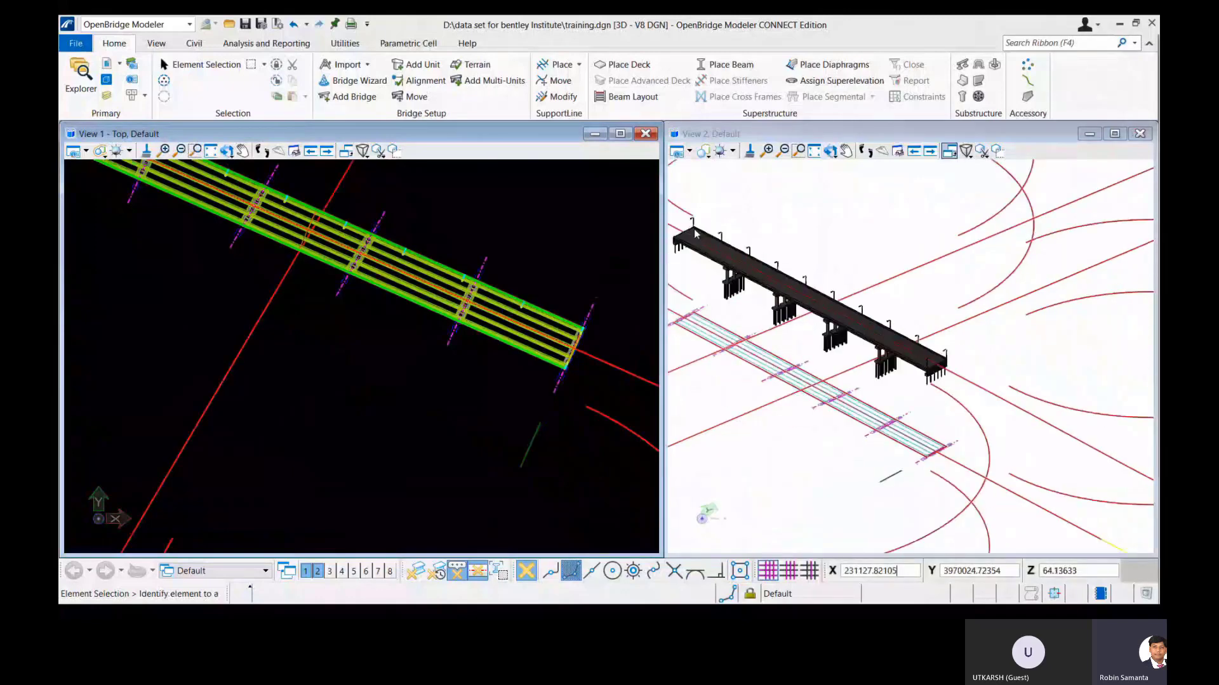
pyautogui.moveTo(695, 234); pyautogui.dragTo(791, 255, button='middle')
pyautogui.scroll(1, 791, 254)
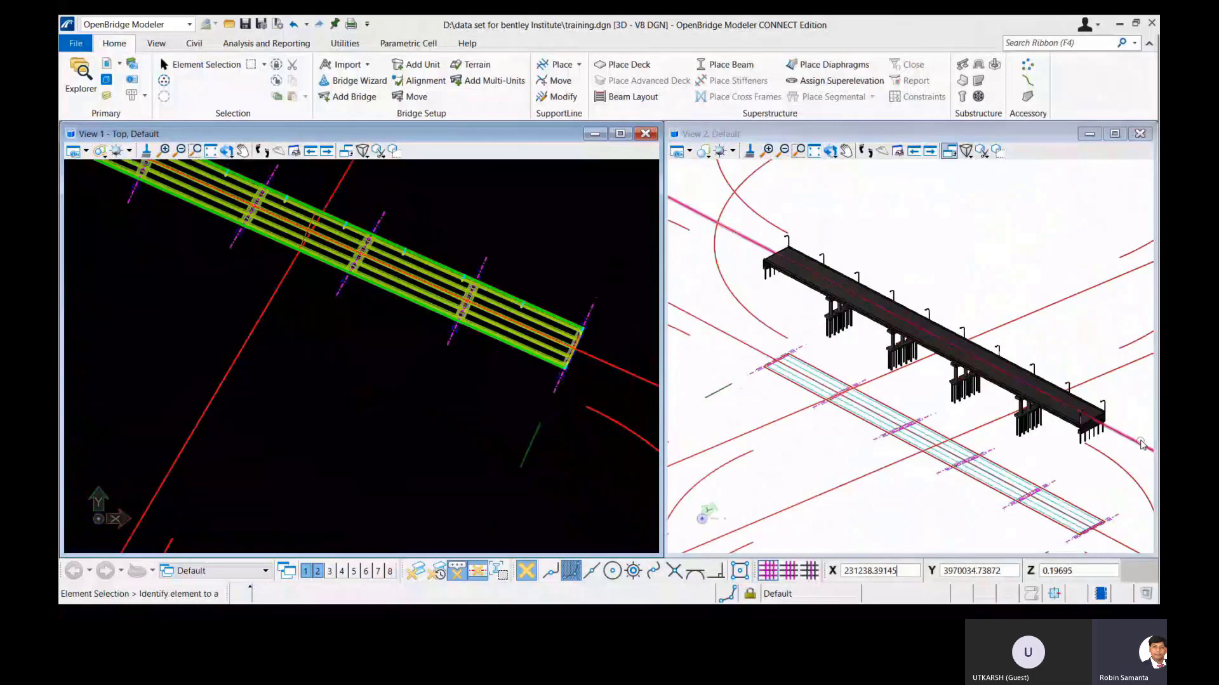
pyautogui.scroll(3, 1141, 444)
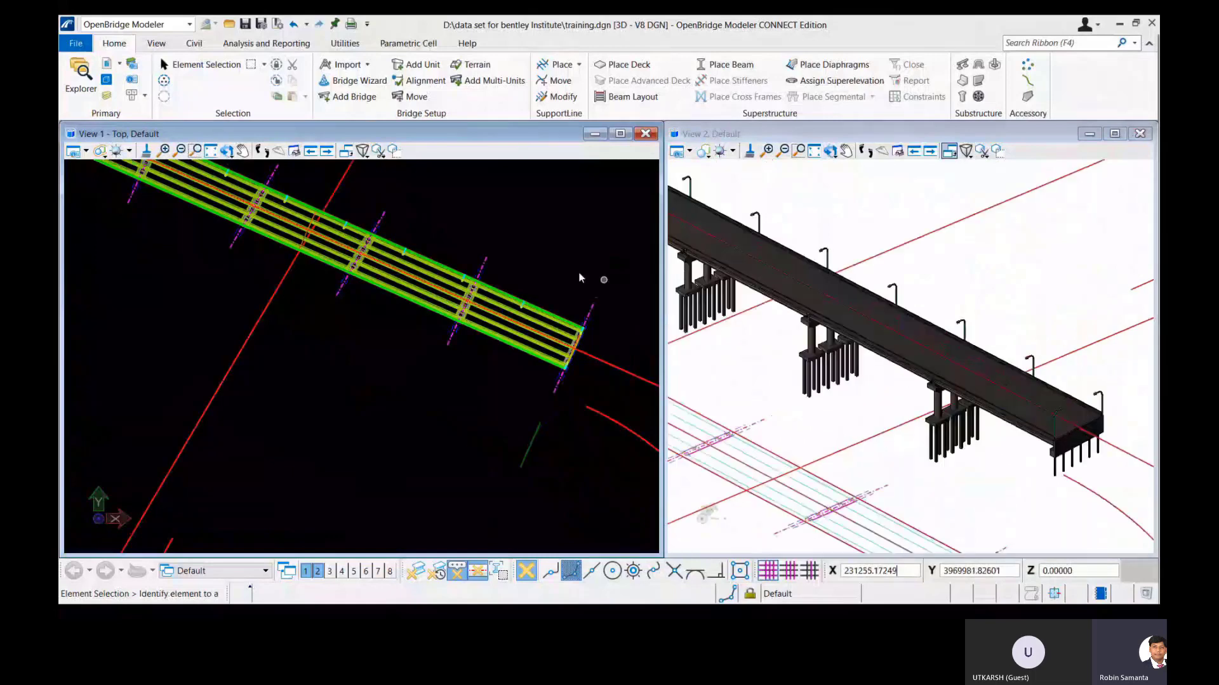
# Save the bridge model and generate the materials quantity report for the active bridge and active unit.
pyautogui.click(245, 24)
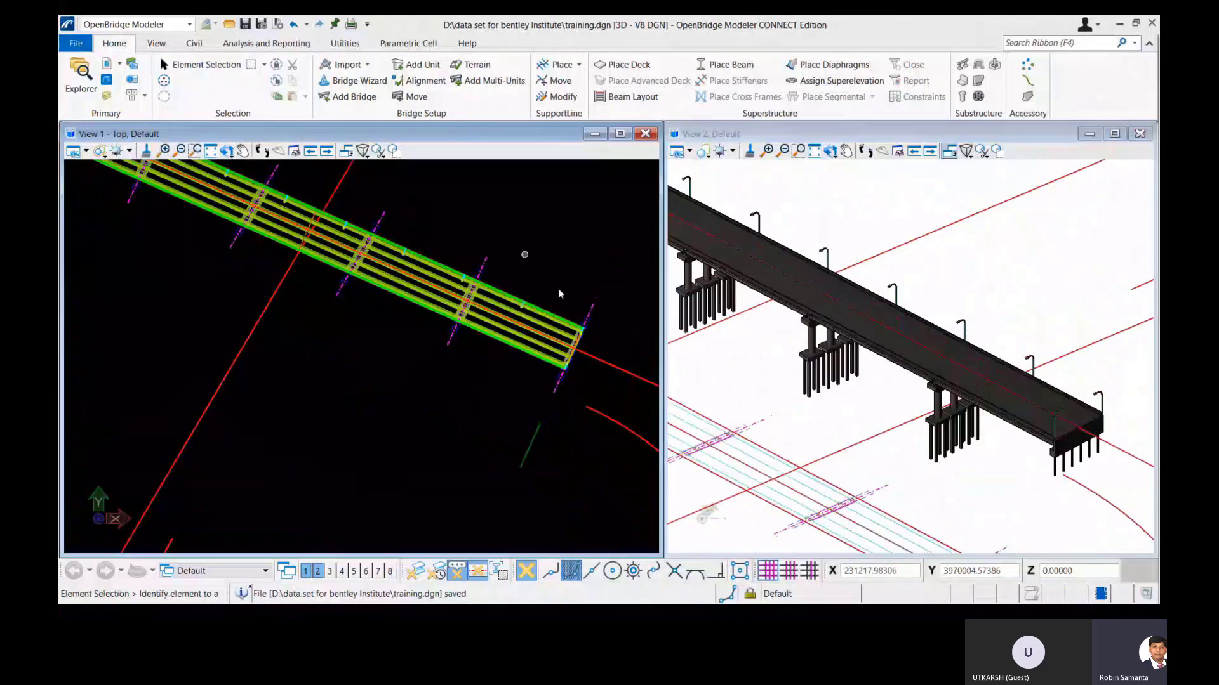
pyautogui.scroll(-2, 435, 454)
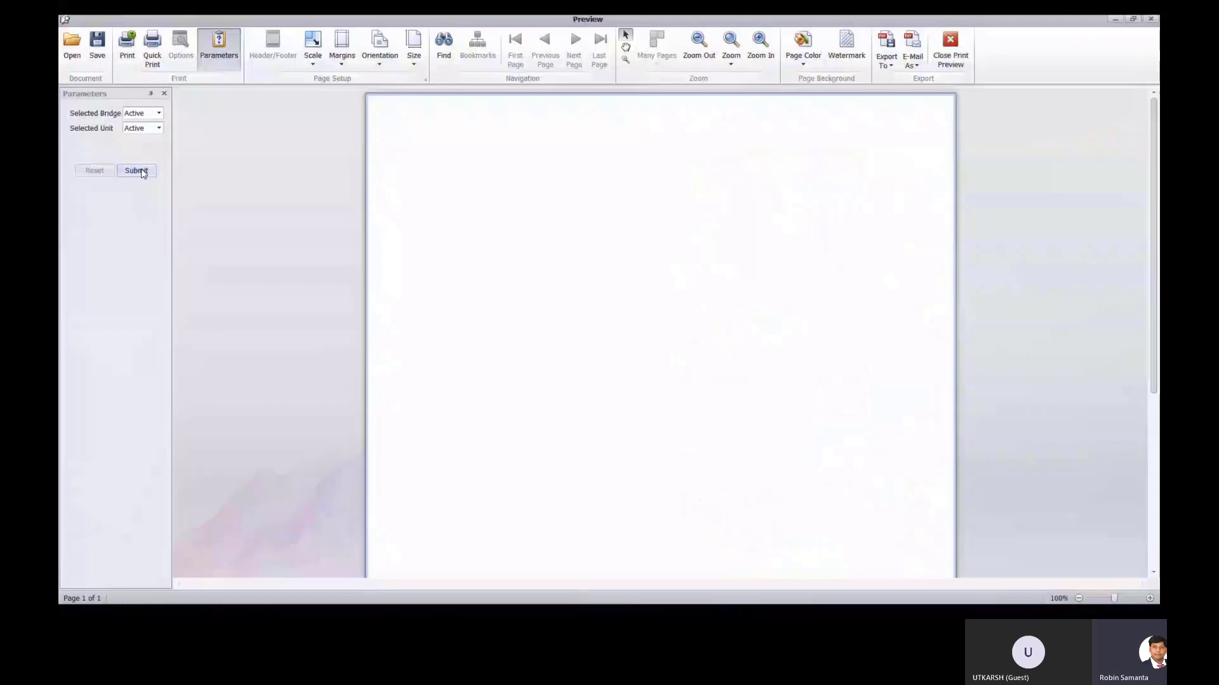
pyautogui.click(141, 172)
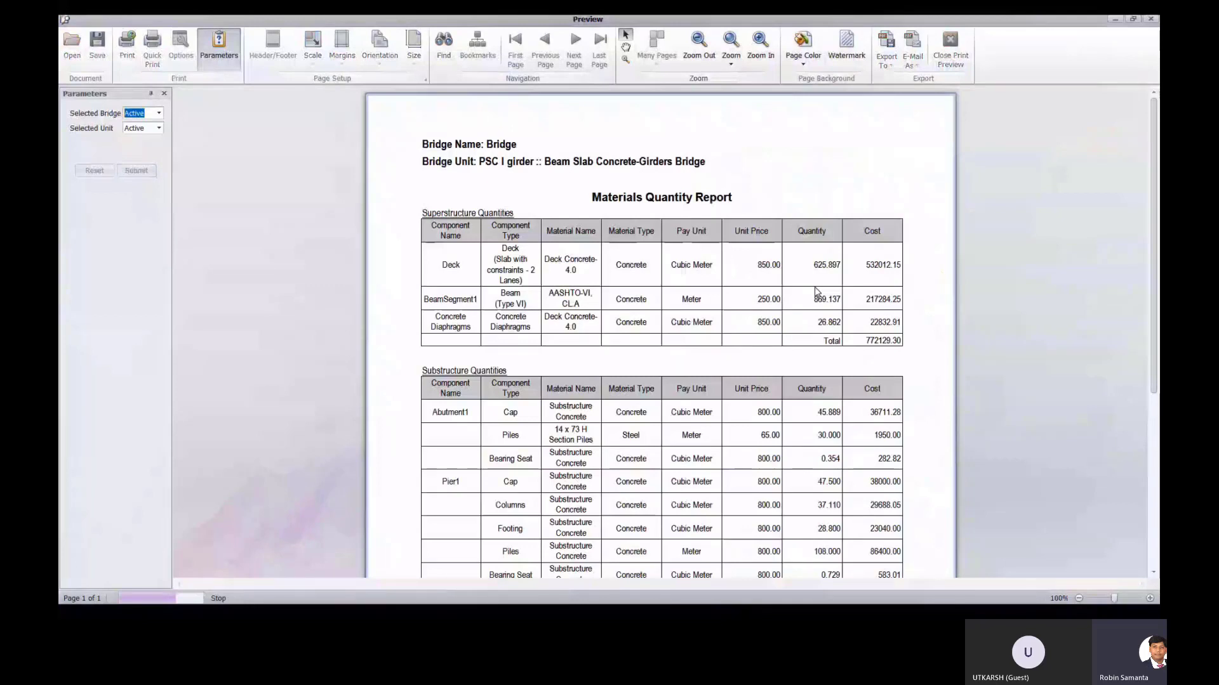
pyautogui.click(98, 44)
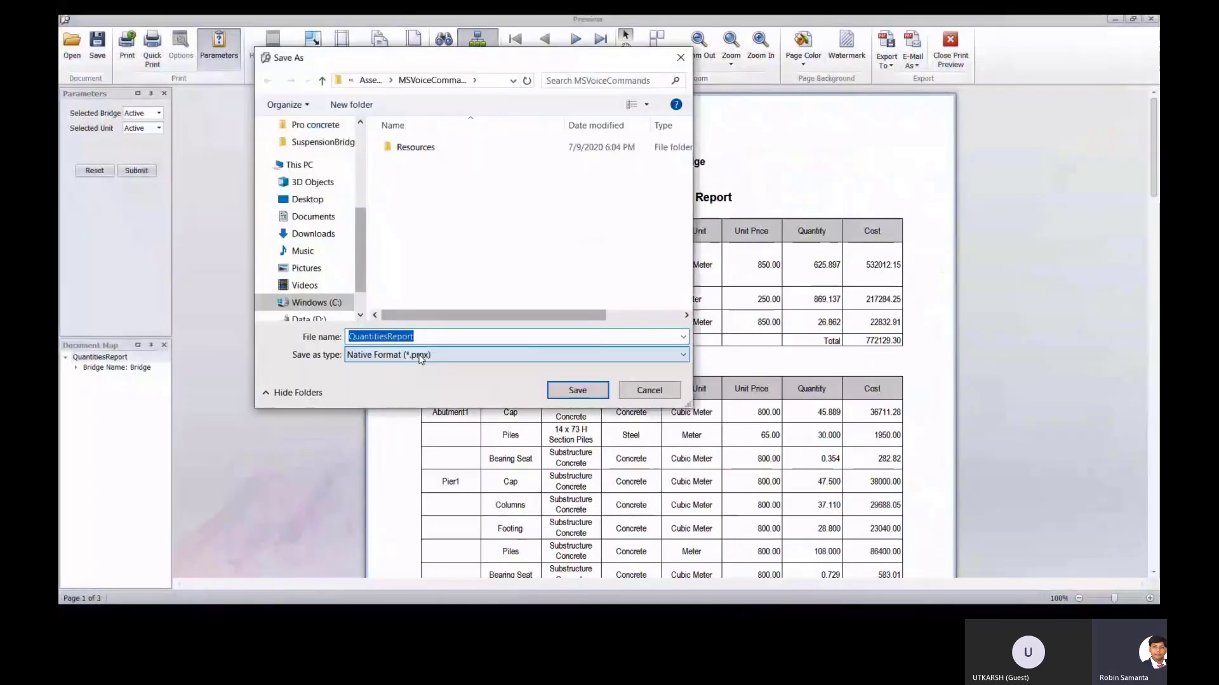
pyautogui.click(431, 356)
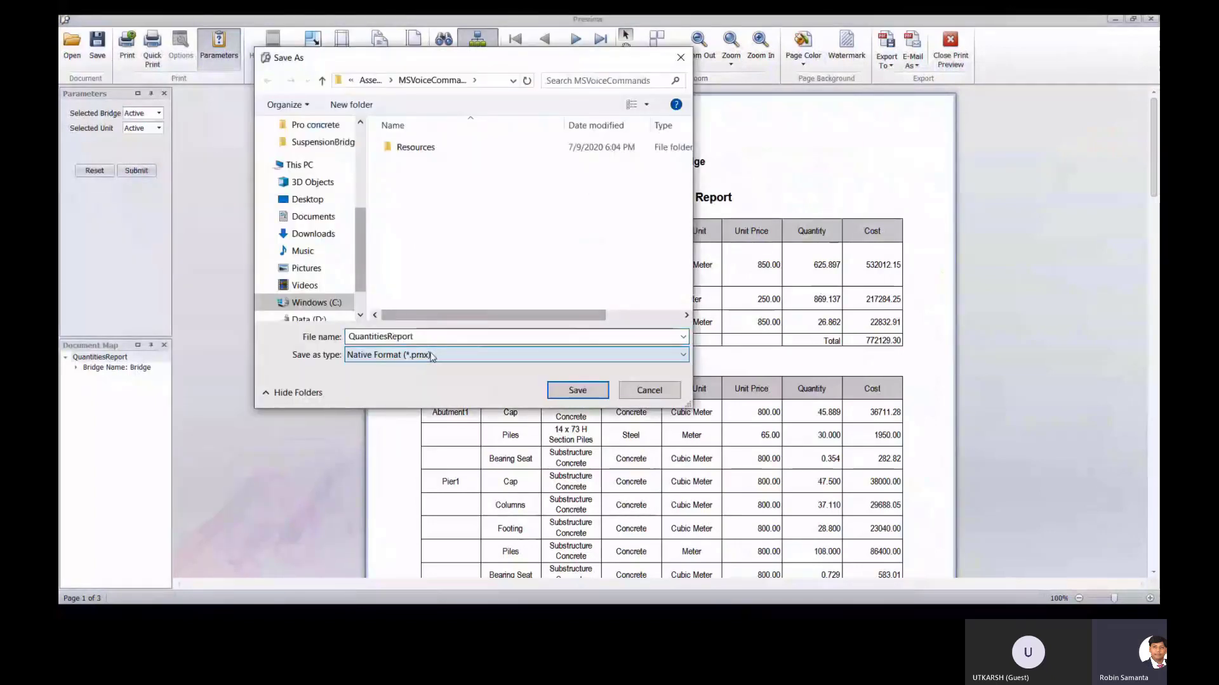
pyautogui.click(635, 392)
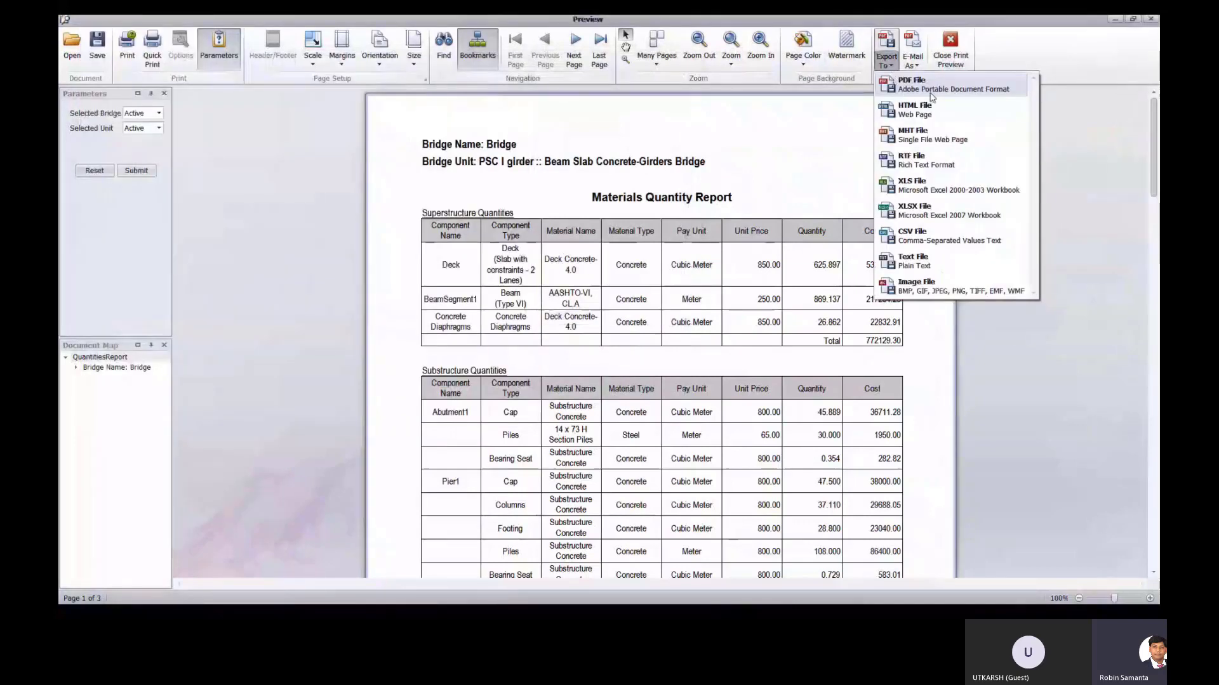
pyautogui.click(934, 98)
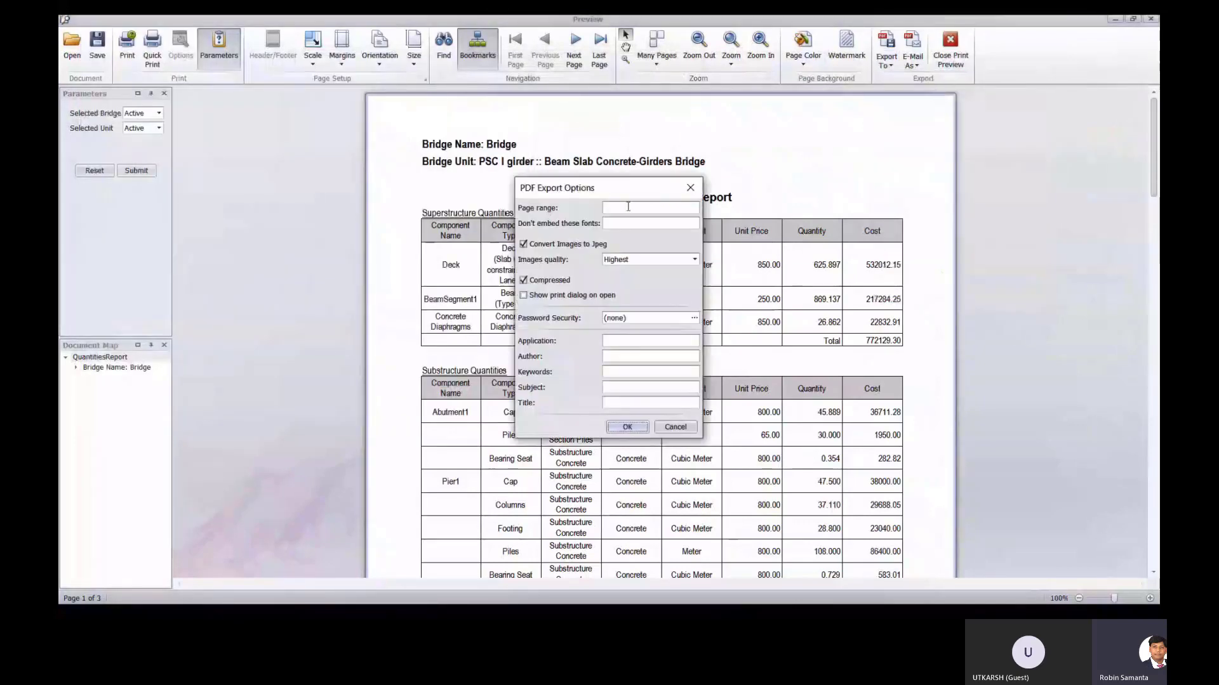
pyautogui.click(628, 206)
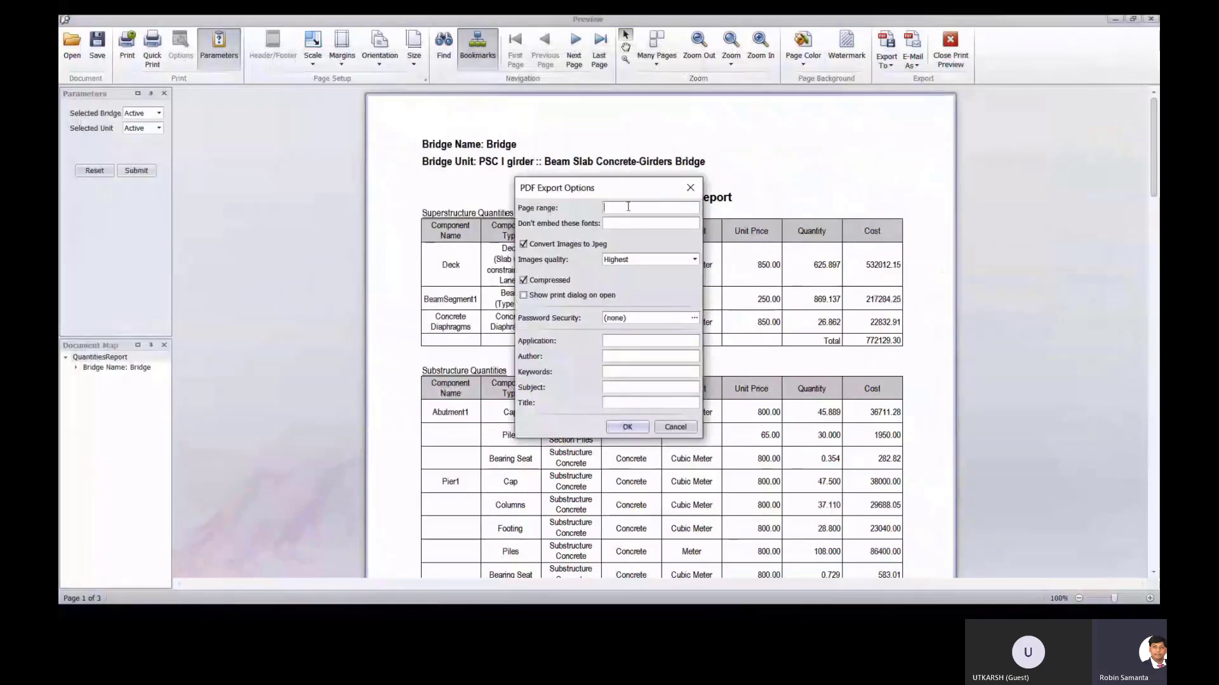
pyautogui.write('1-')
pyautogui.click(689, 187)
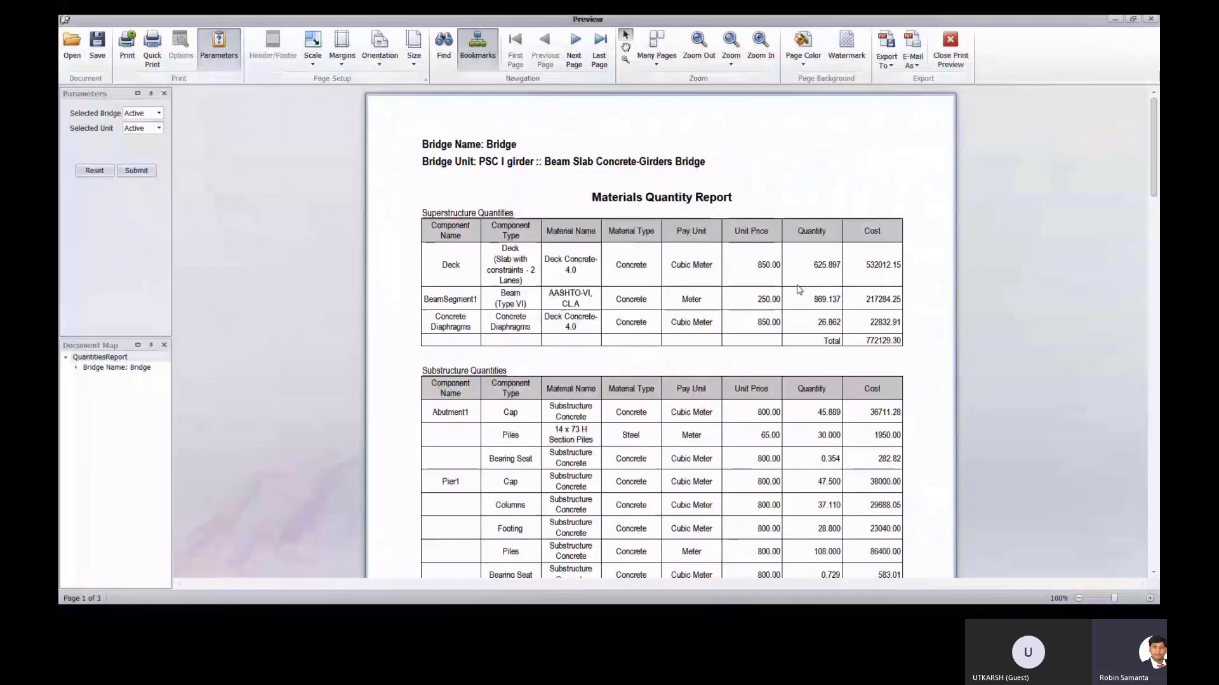
# Set up a PDF export of the materials quantity report with page range 1-3.
pyautogui.scroll(-5, 837, 290)
pyautogui.scroll(-3, 837, 291)
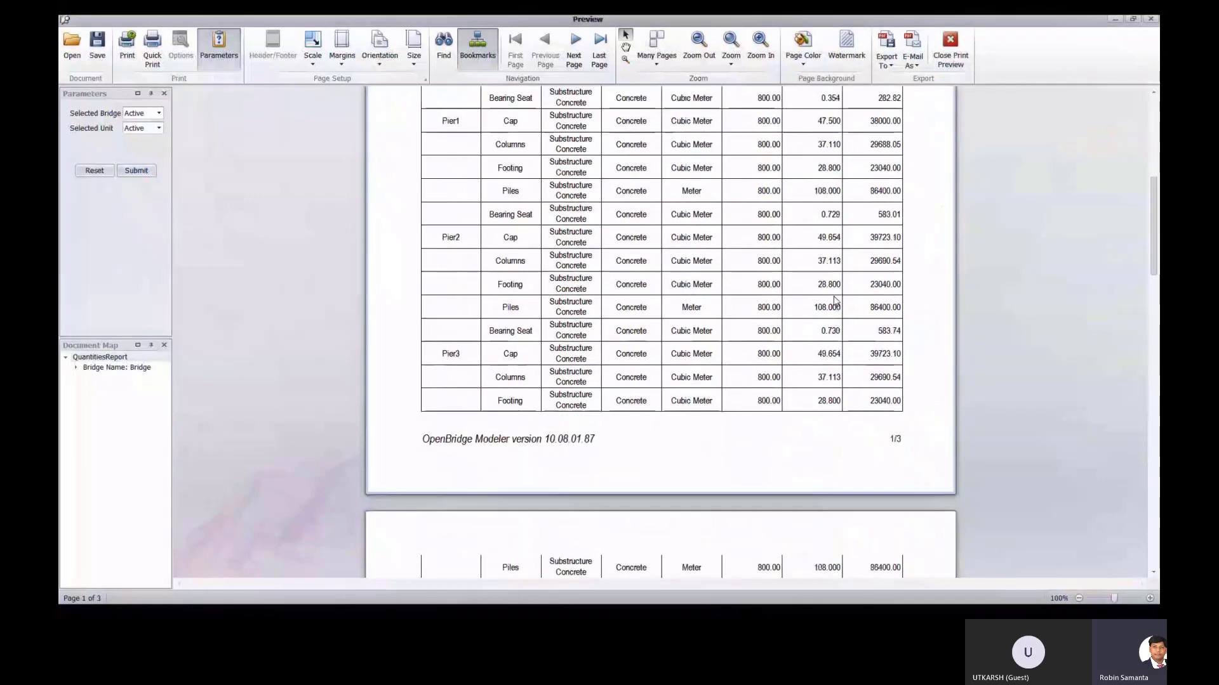
pyautogui.scroll(-3, 837, 304)
pyautogui.scroll(3, 836, 305)
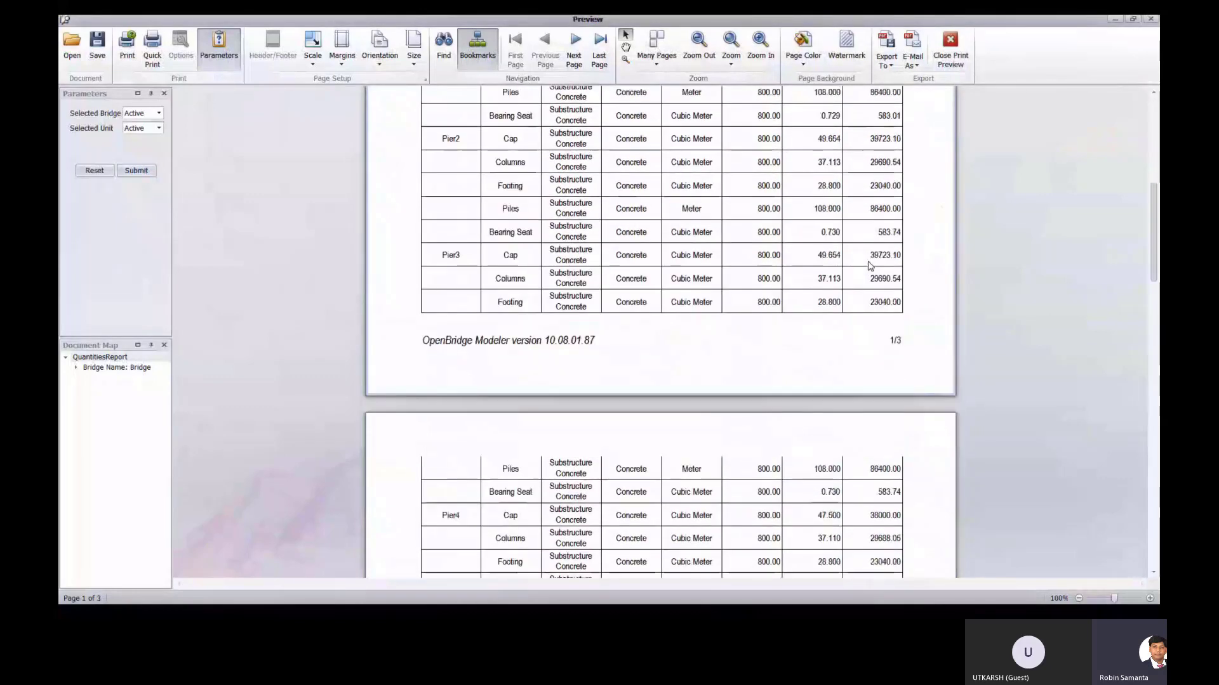
pyautogui.click(886, 57)
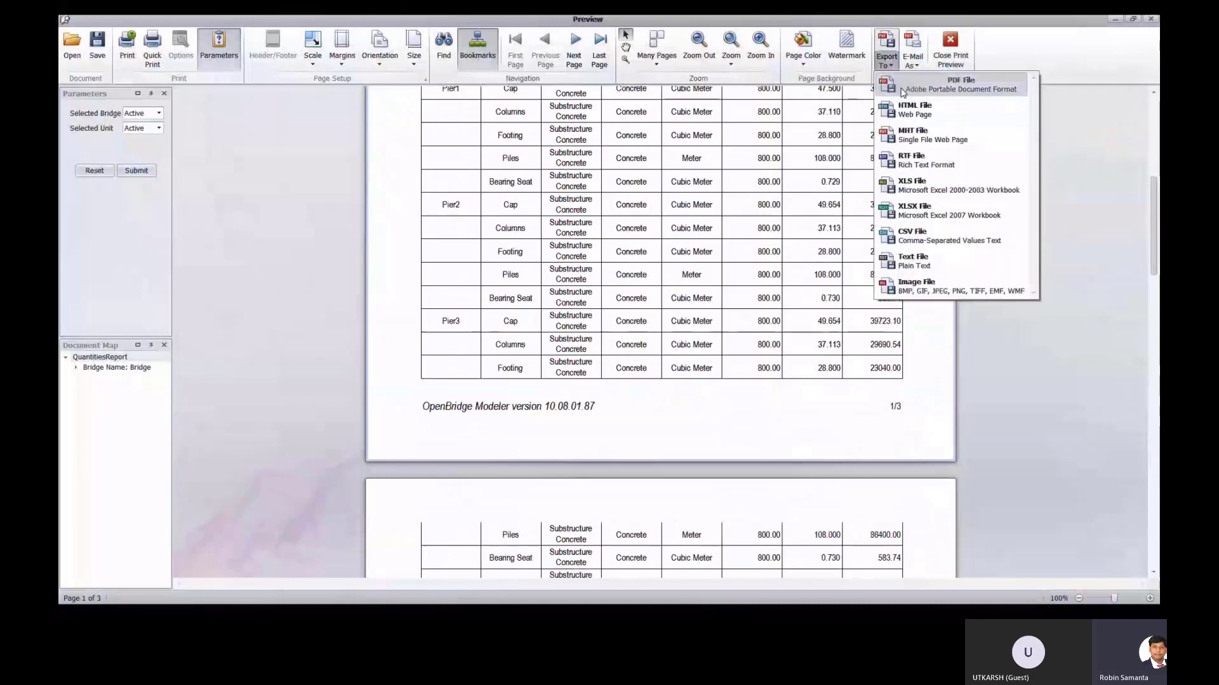
pyautogui.click(909, 80)
pyautogui.click(612, 208)
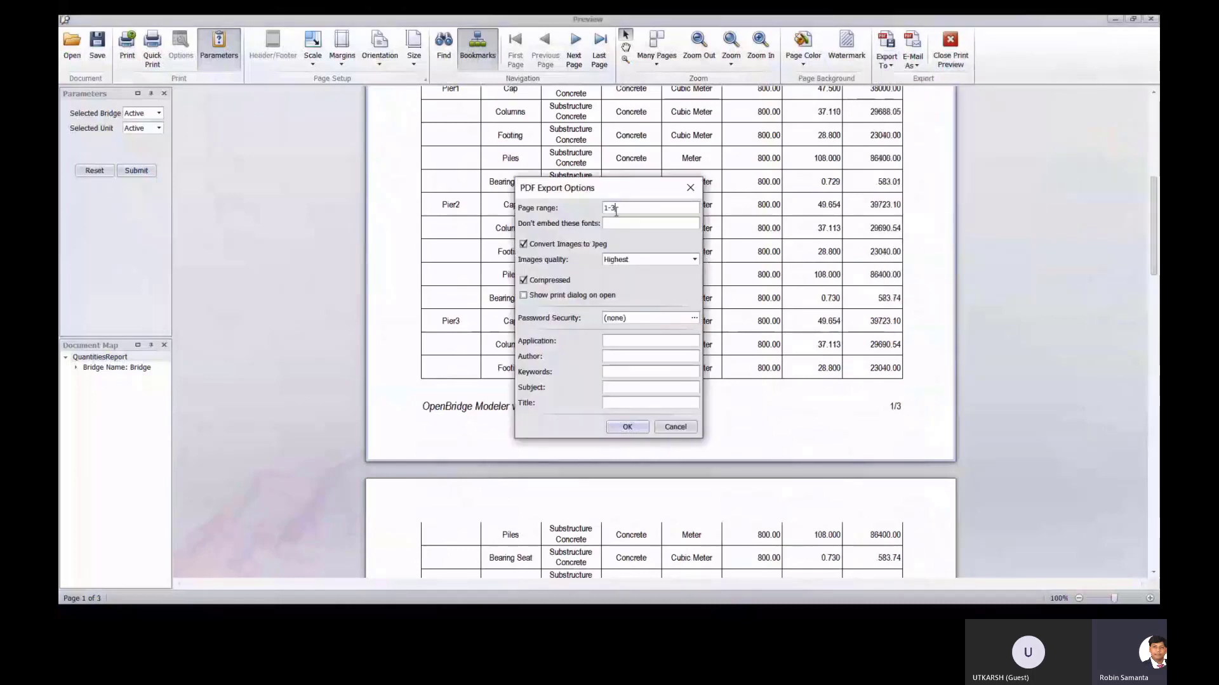
pyautogui.write('1-3')
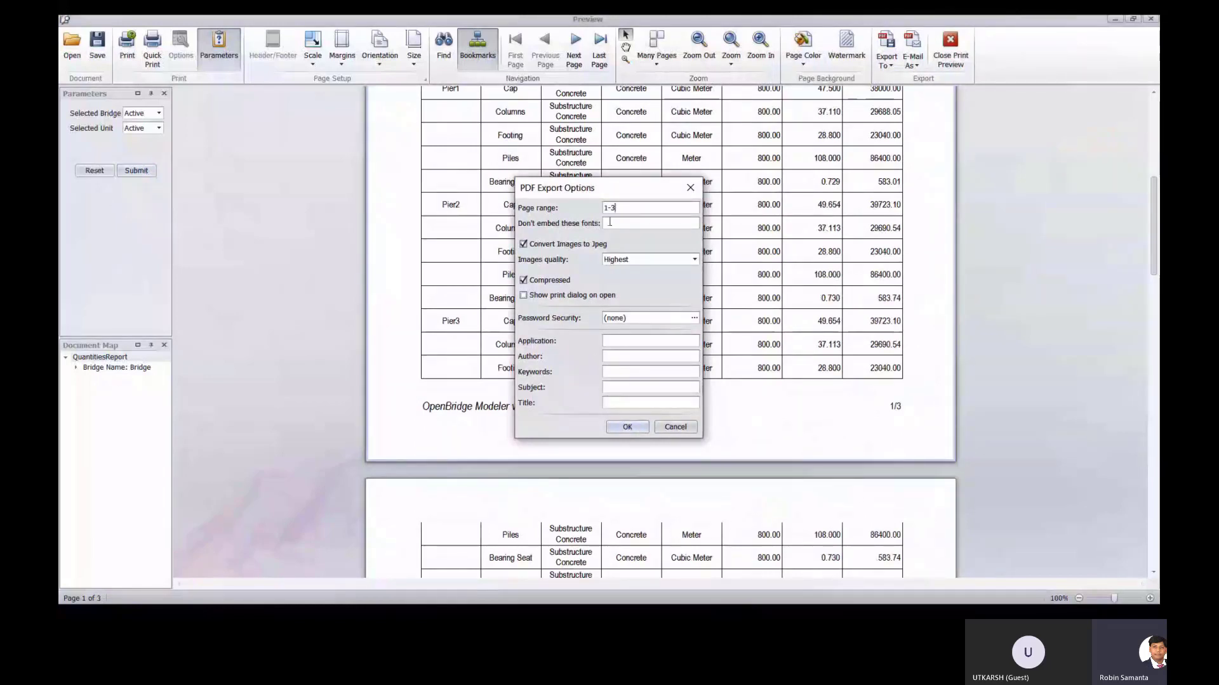
pyautogui.click(630, 428)
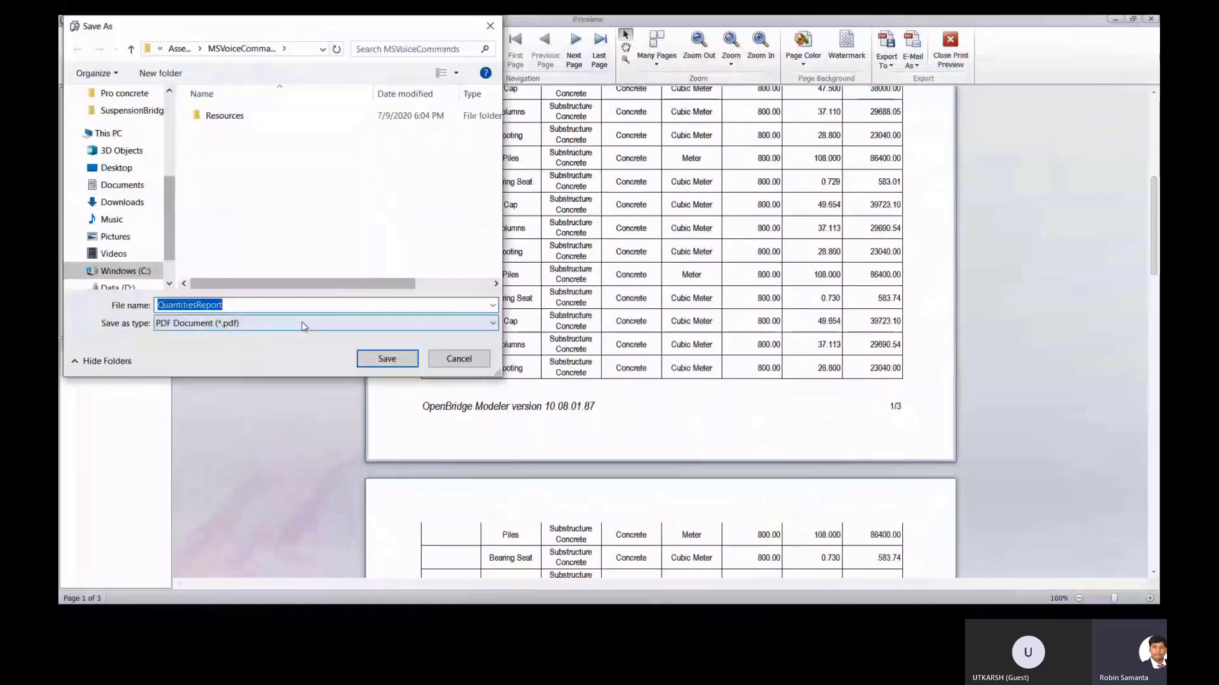
# Save the exported PDF as QuantitiesReport on the Desktop and open it.
pyautogui.click(159, 286)
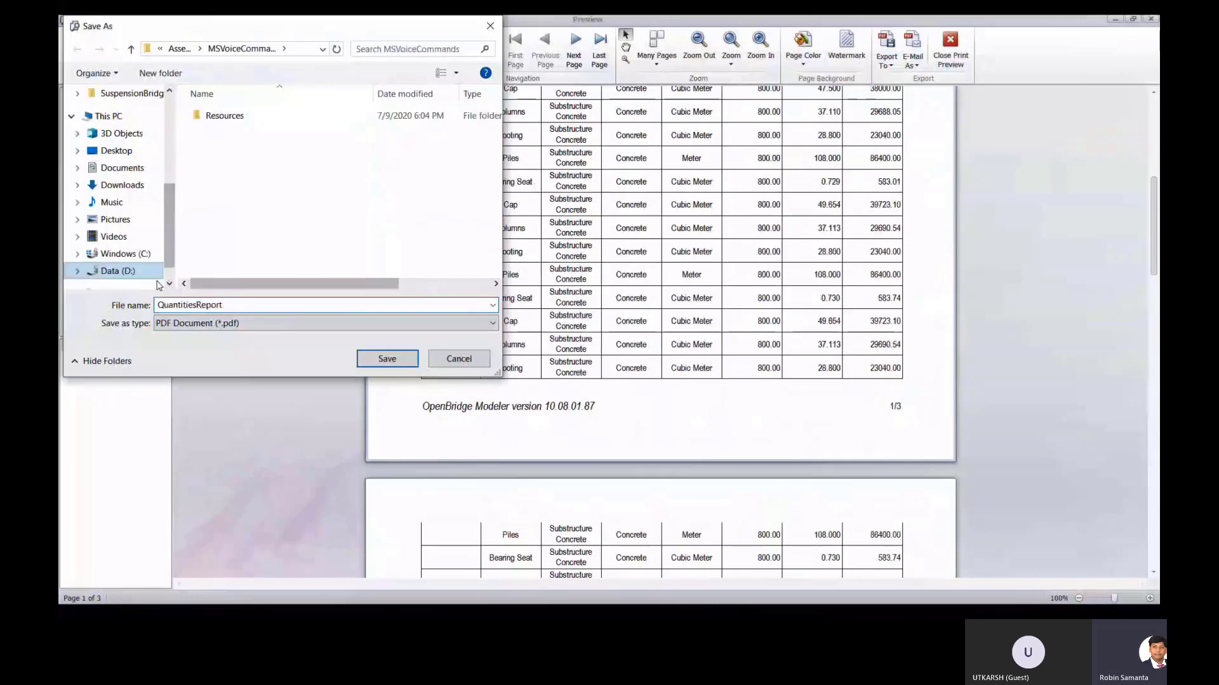
pyautogui.click(117, 151)
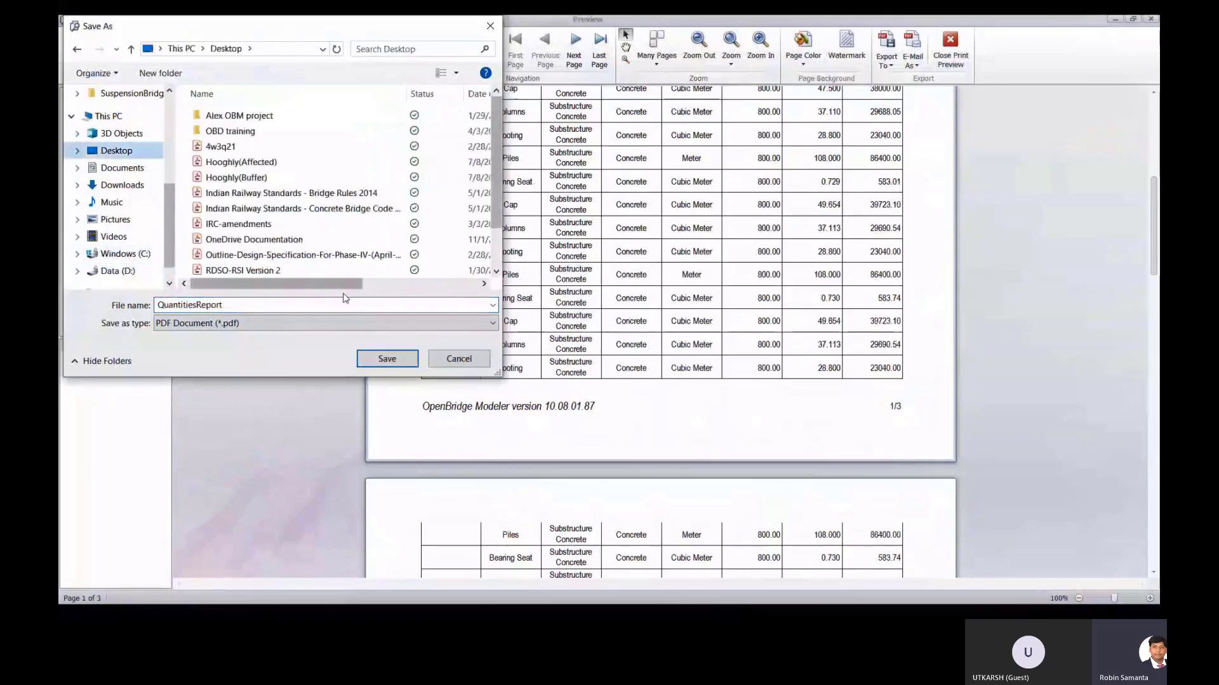
pyautogui.click(387, 359)
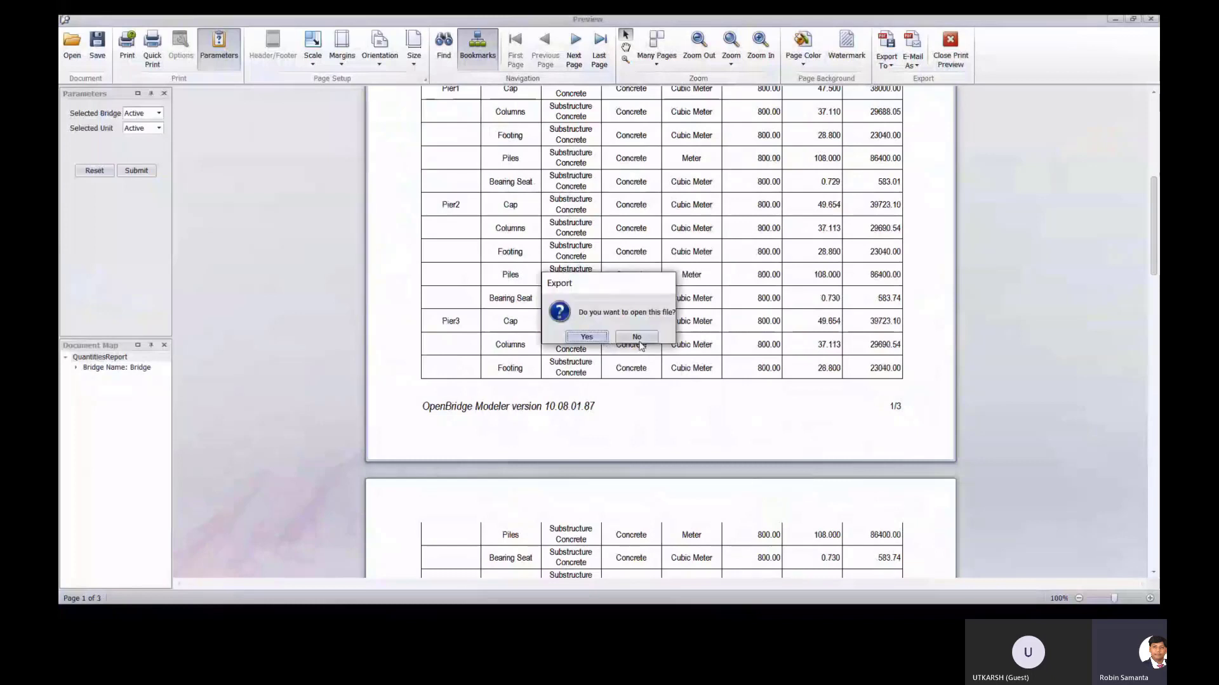
pyautogui.click(587, 337)
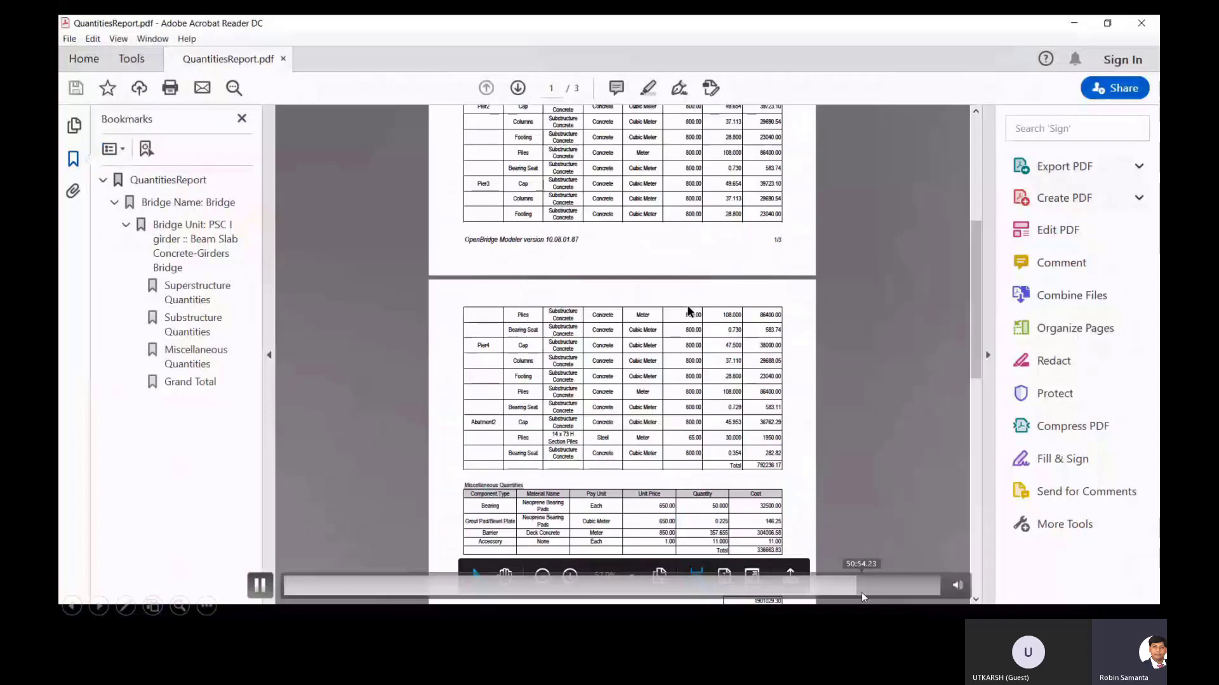
# Export pages 1-10 of the bearing seats report to the Desktop as BeamSeatElevationReportPopulate PDF without opening it, and close the print preview.
pyautogui.click(862, 597)
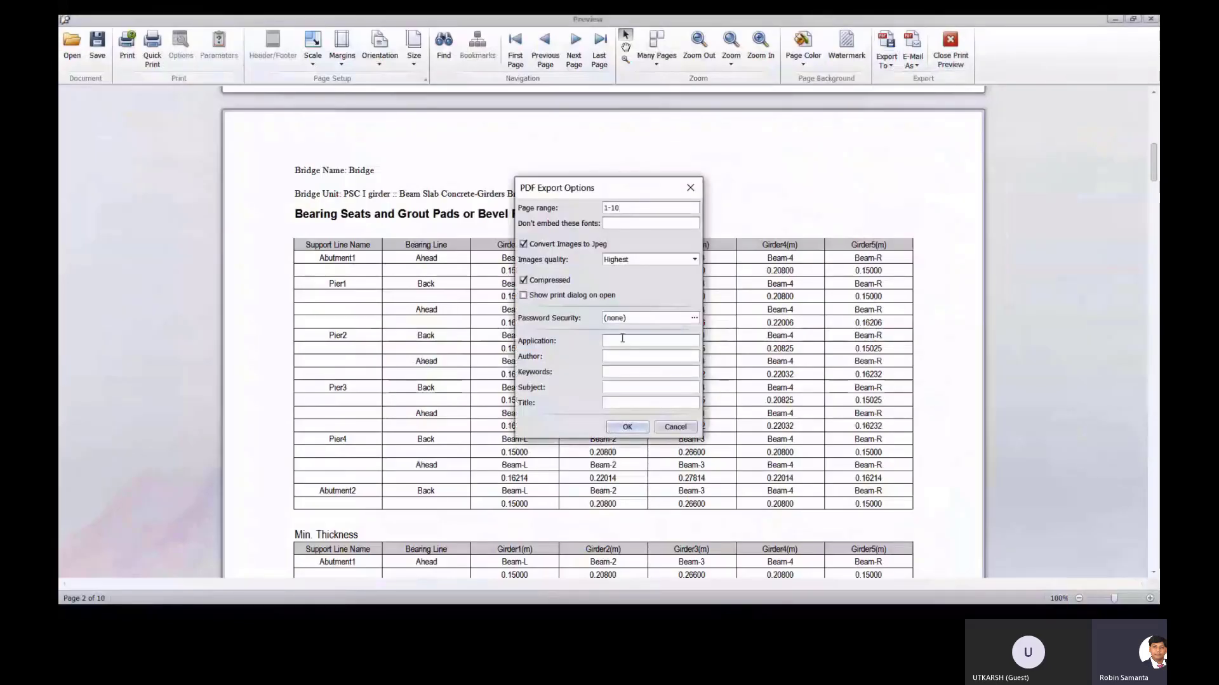
pyautogui.click(627, 427)
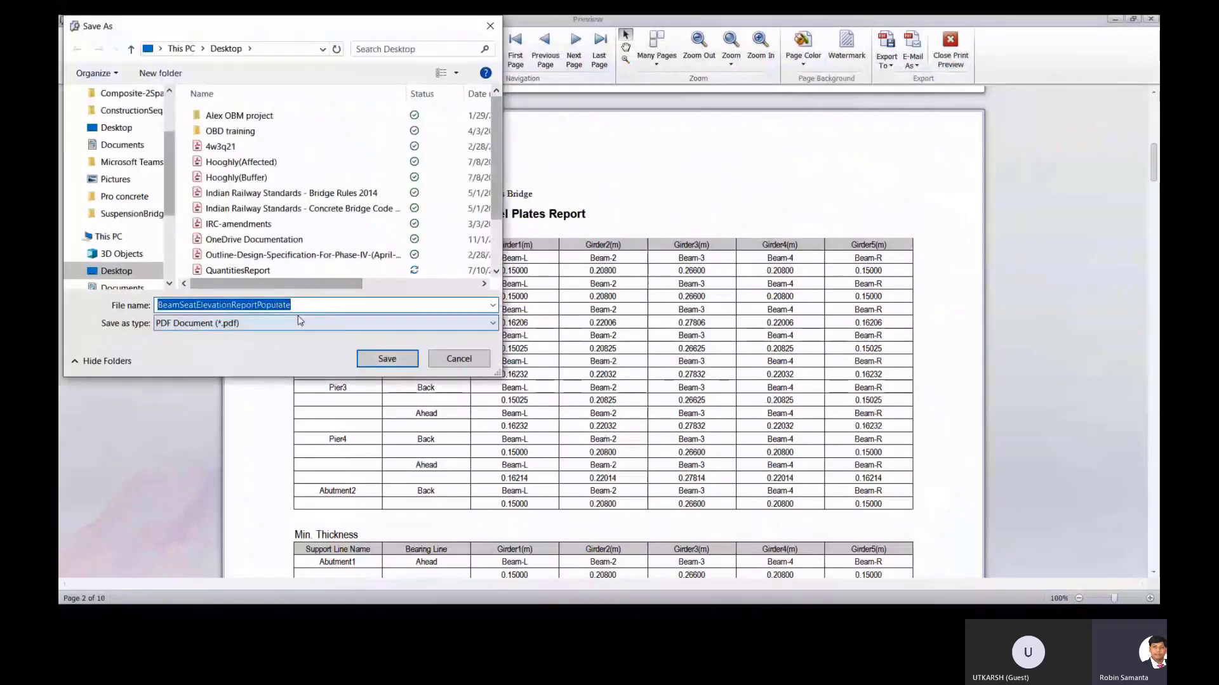
pyautogui.click(385, 358)
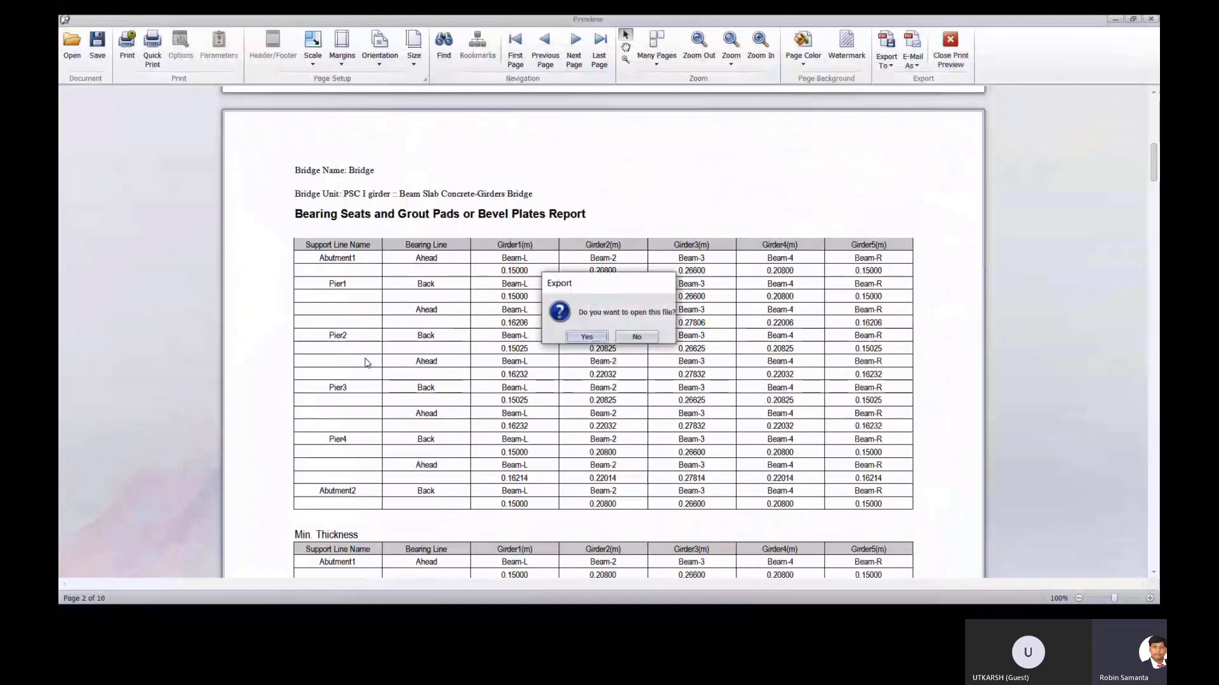
pyautogui.click(628, 338)
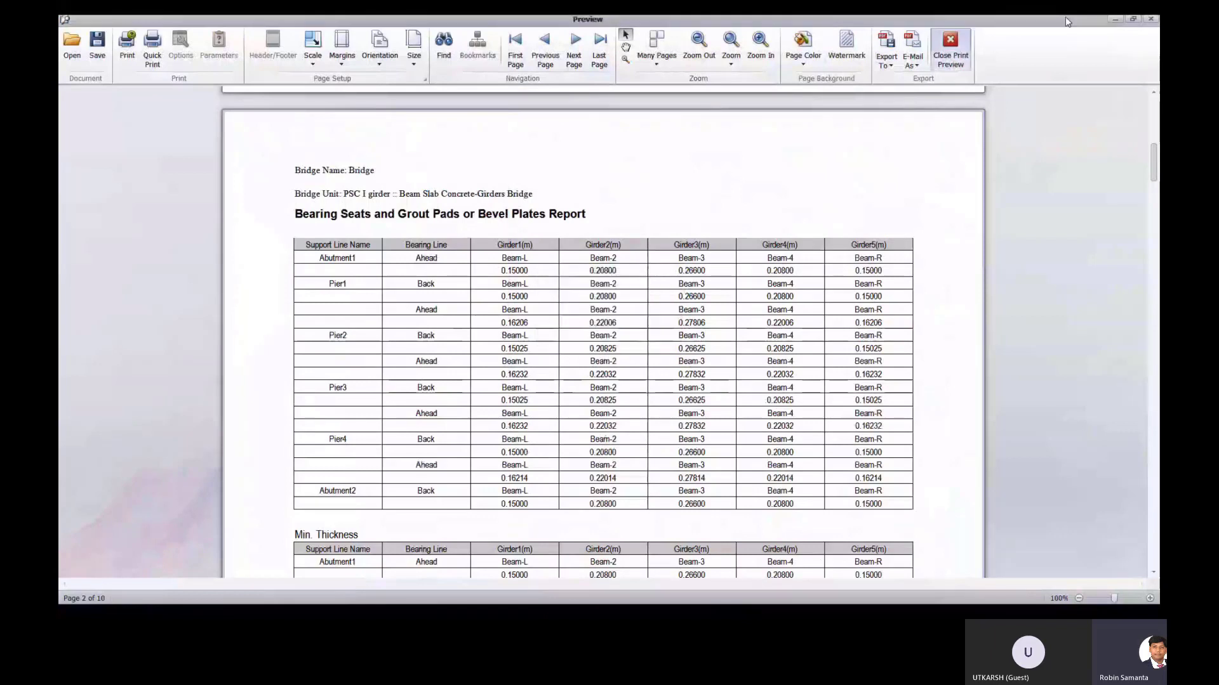
pyautogui.click(963, 49)
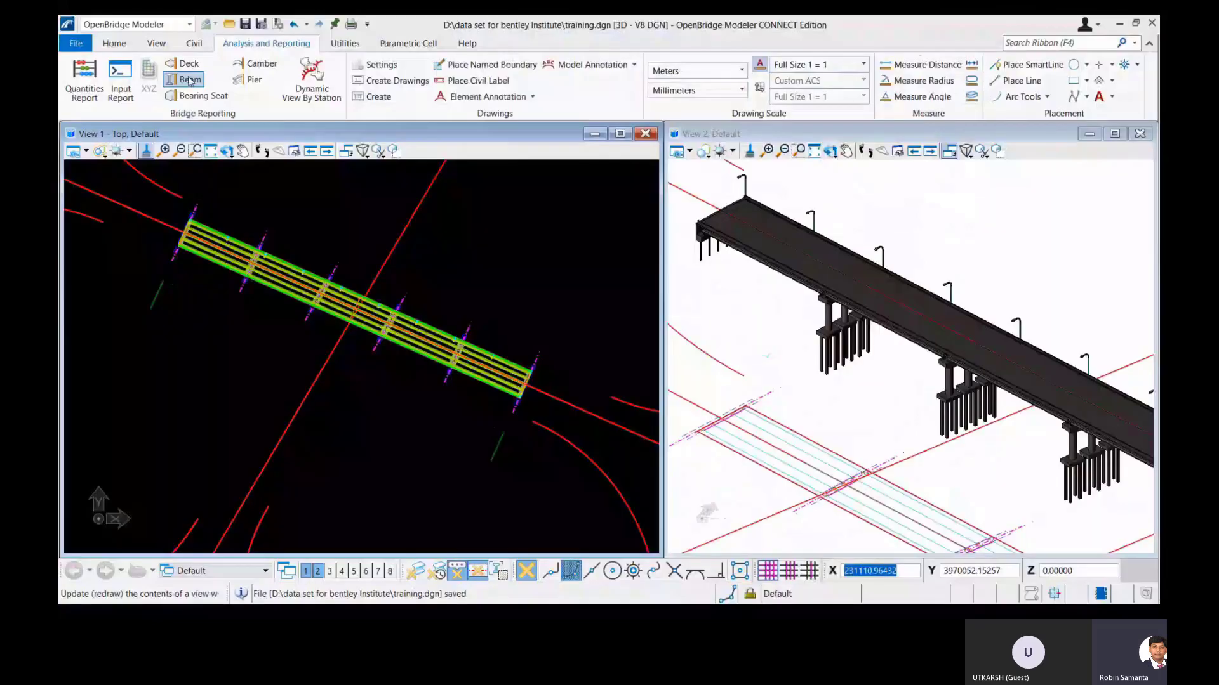
# Start a deck elevation report limited by the support lines at the two abutments.
pyautogui.click(189, 80)
pyautogui.click(190, 209)
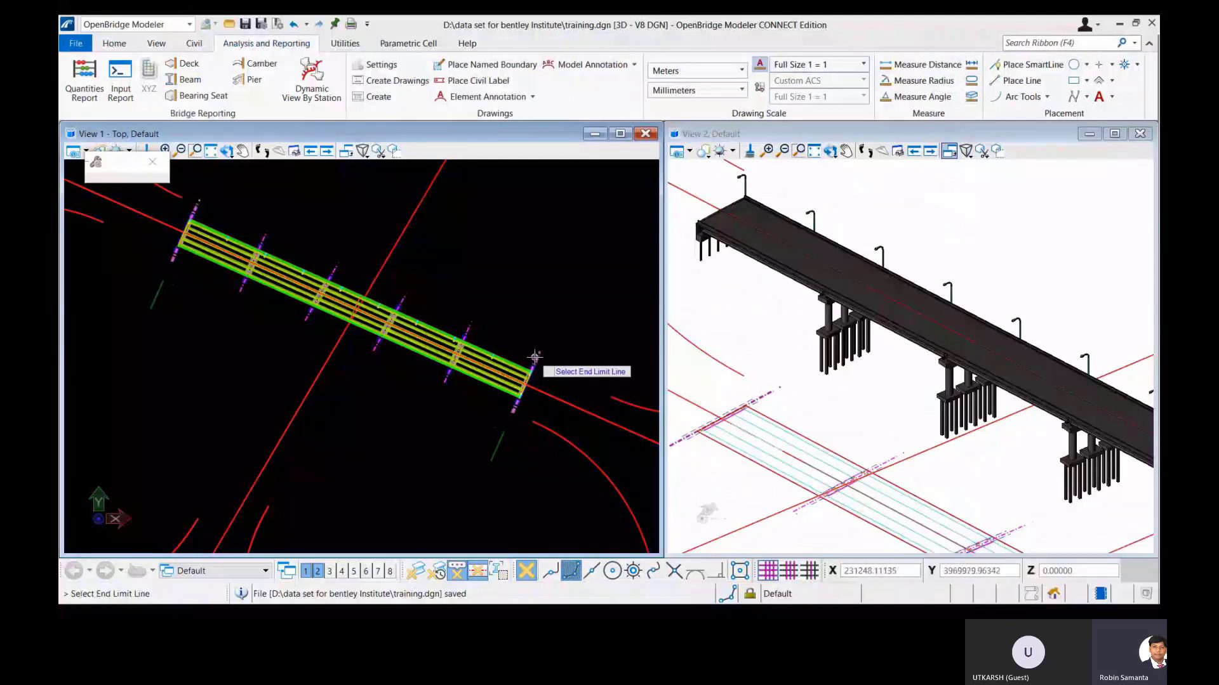
pyautogui.click(535, 357)
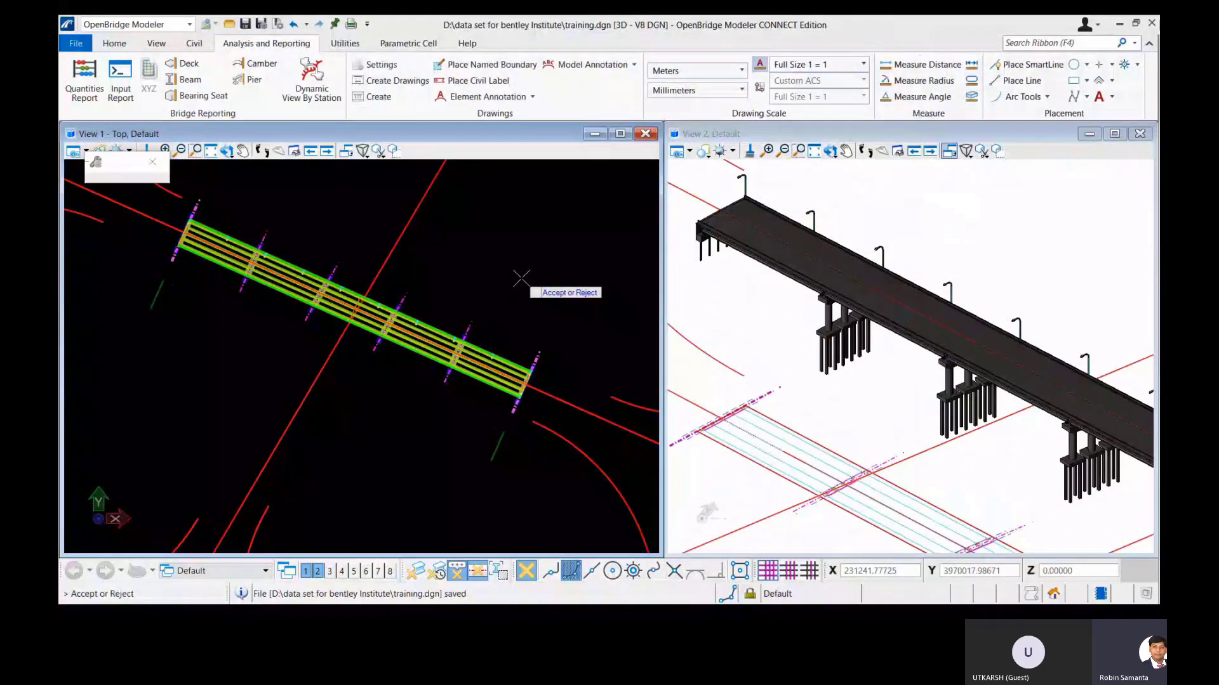
pyautogui.click(519, 278)
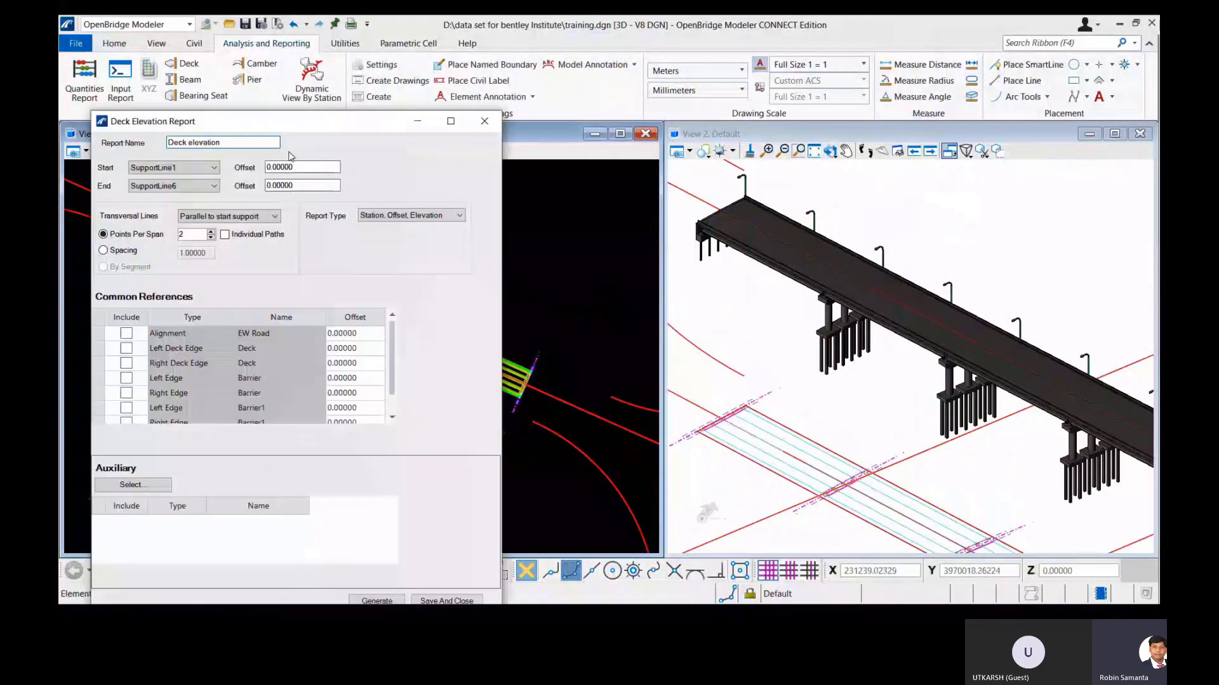
# Set the deck elevation report to 10 points per span, keeping the Station, Offset, Elevation report type.
pyautogui.moveTo(296, 167); pyautogui.dragTo(267, 166)
pyautogui.doubleClick(181, 235)
pyautogui.write('10')
pyautogui.click(430, 220)
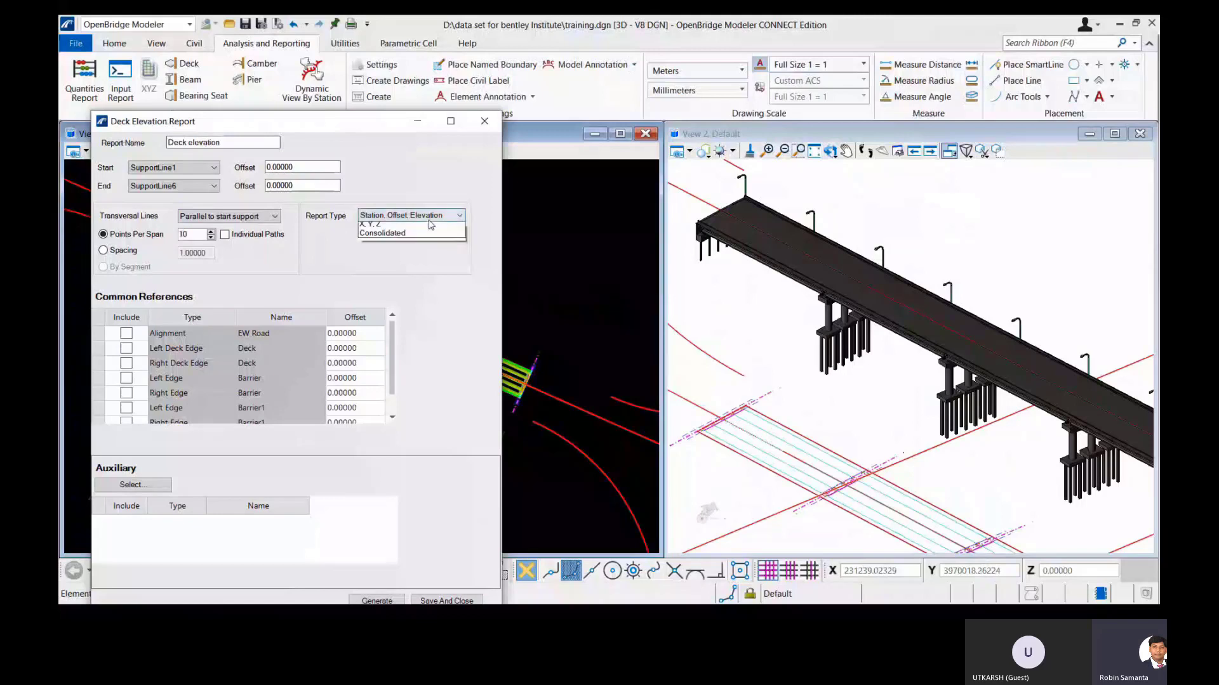
pyautogui.click(430, 222)
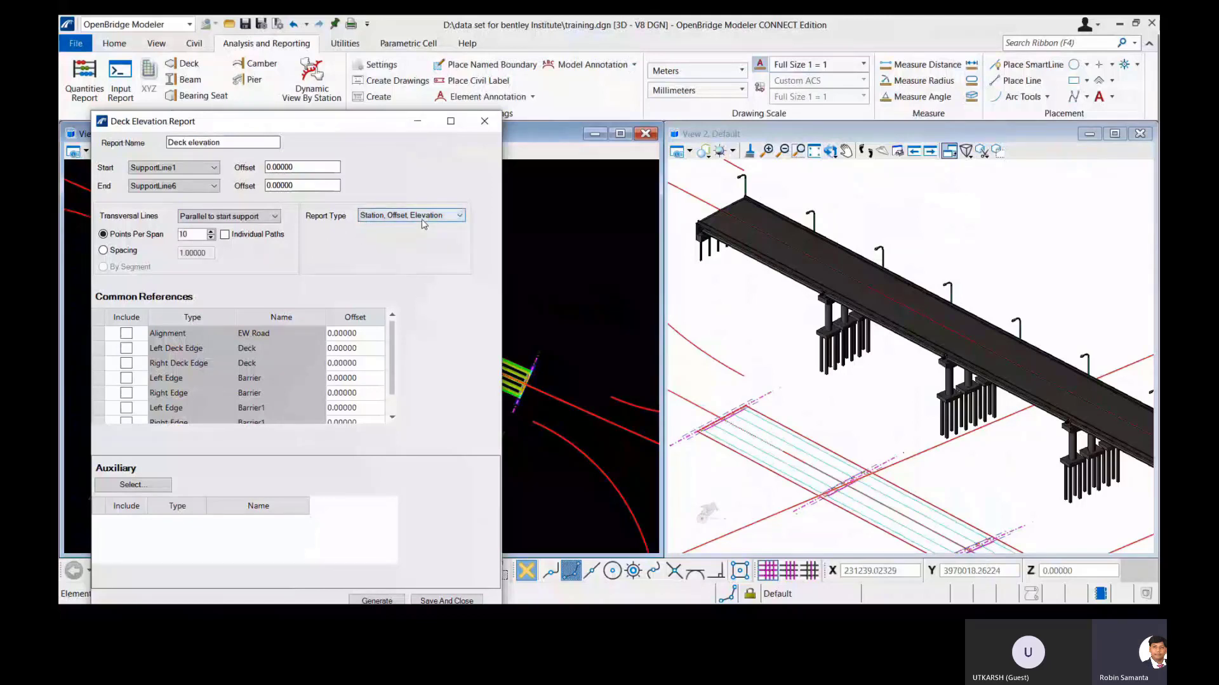
pyautogui.click(424, 219)
pyautogui.click(424, 226)
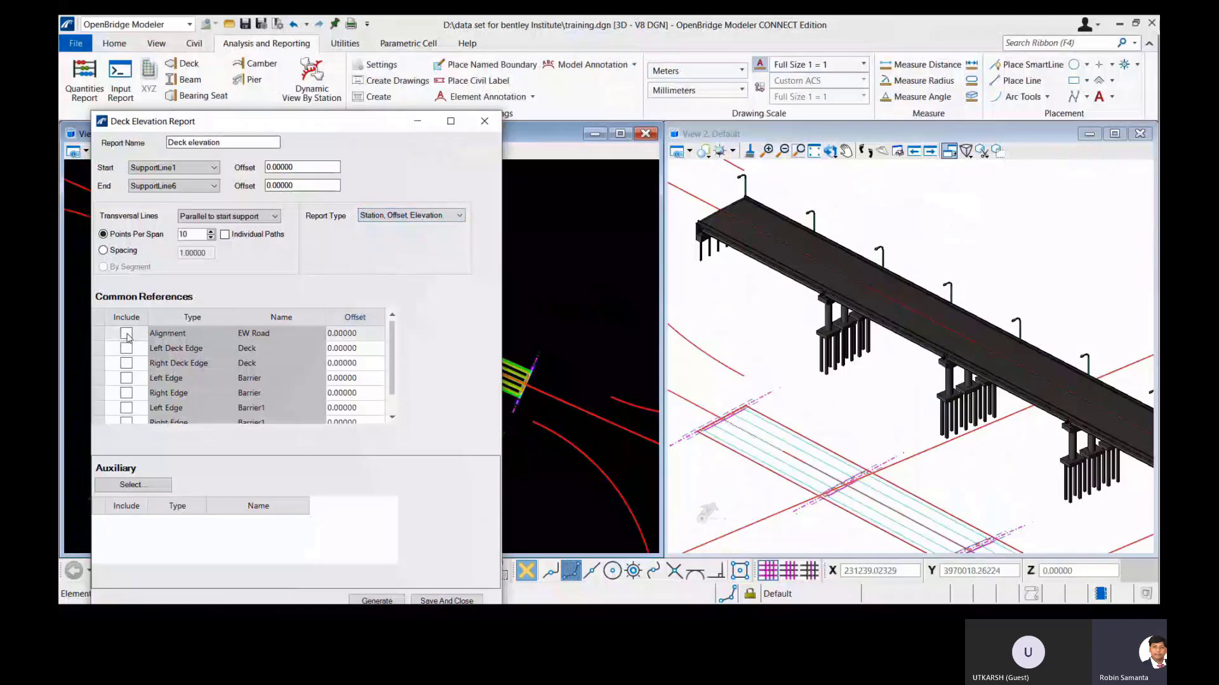
# Include the EW Road alignment, both deck edges, both edges of each barrier and the beam path as common references.
pyautogui.click(126, 333)
pyautogui.click(132, 353)
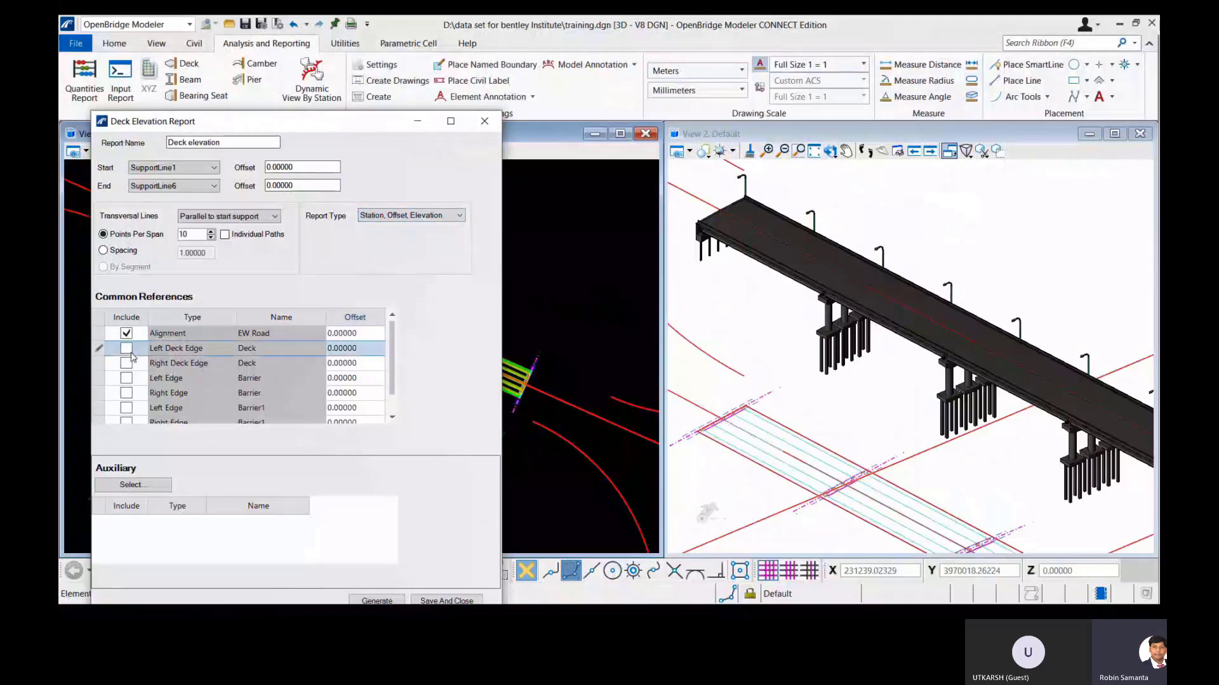
pyautogui.click(126, 348)
pyautogui.click(126, 363)
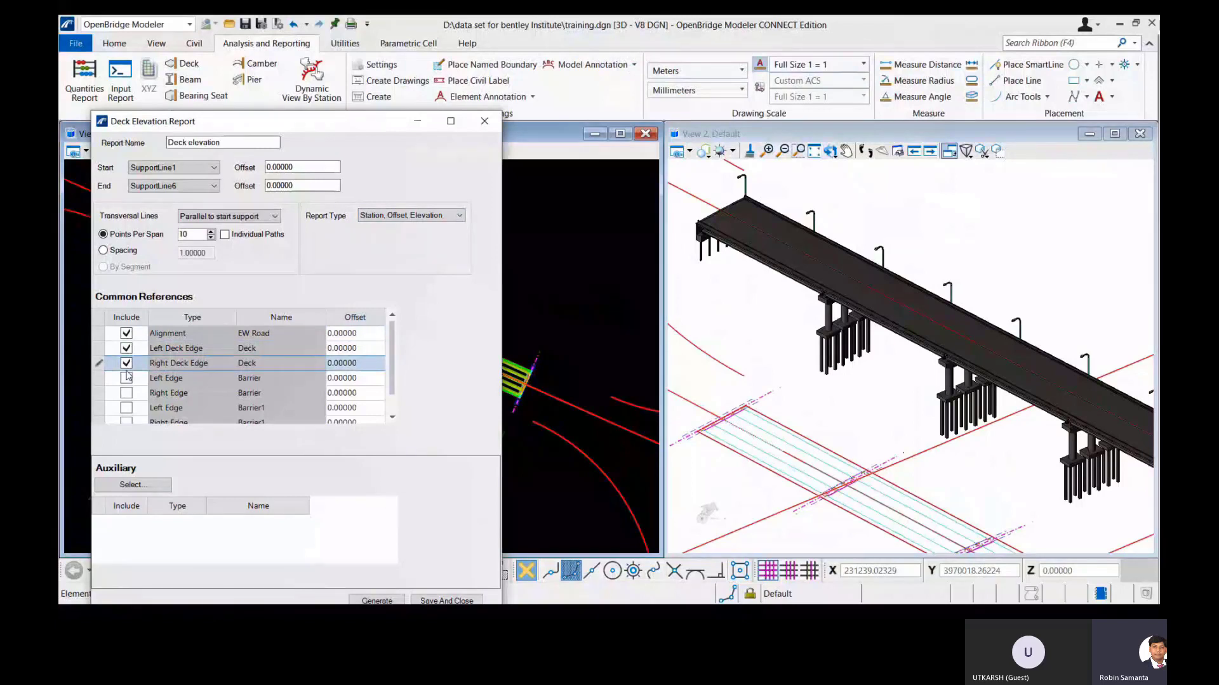
pyautogui.click(127, 378)
pyautogui.click(127, 408)
pyautogui.scroll(-1, 153, 394)
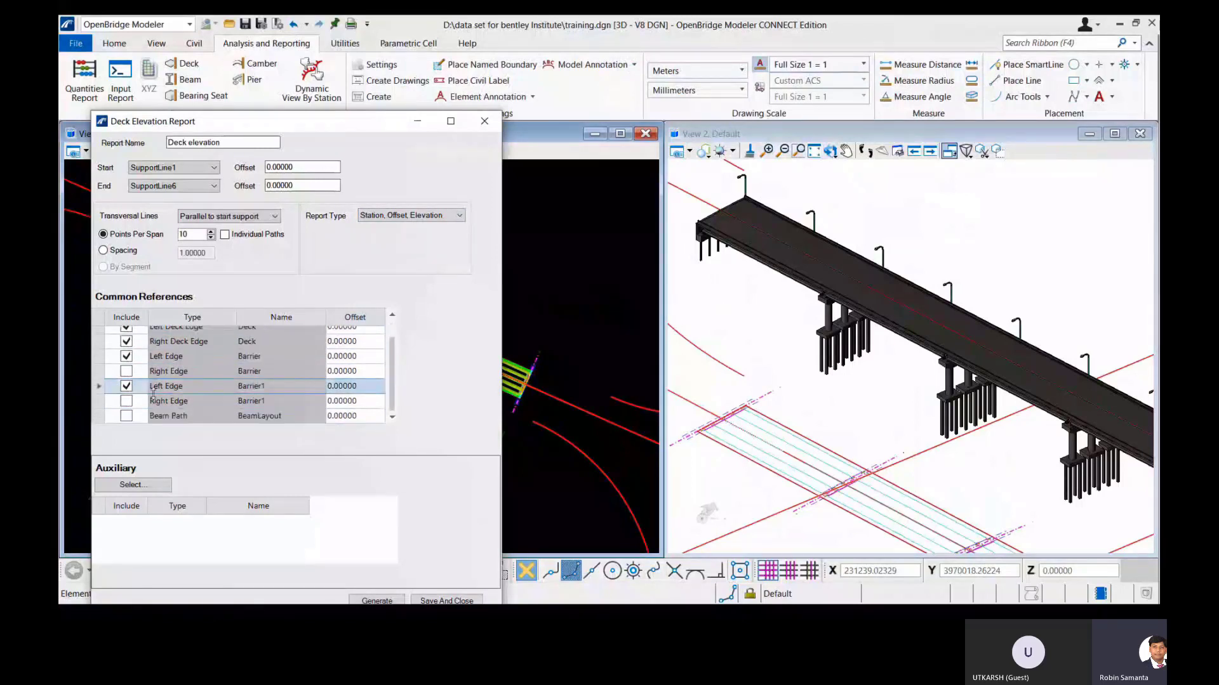
pyautogui.click(127, 401)
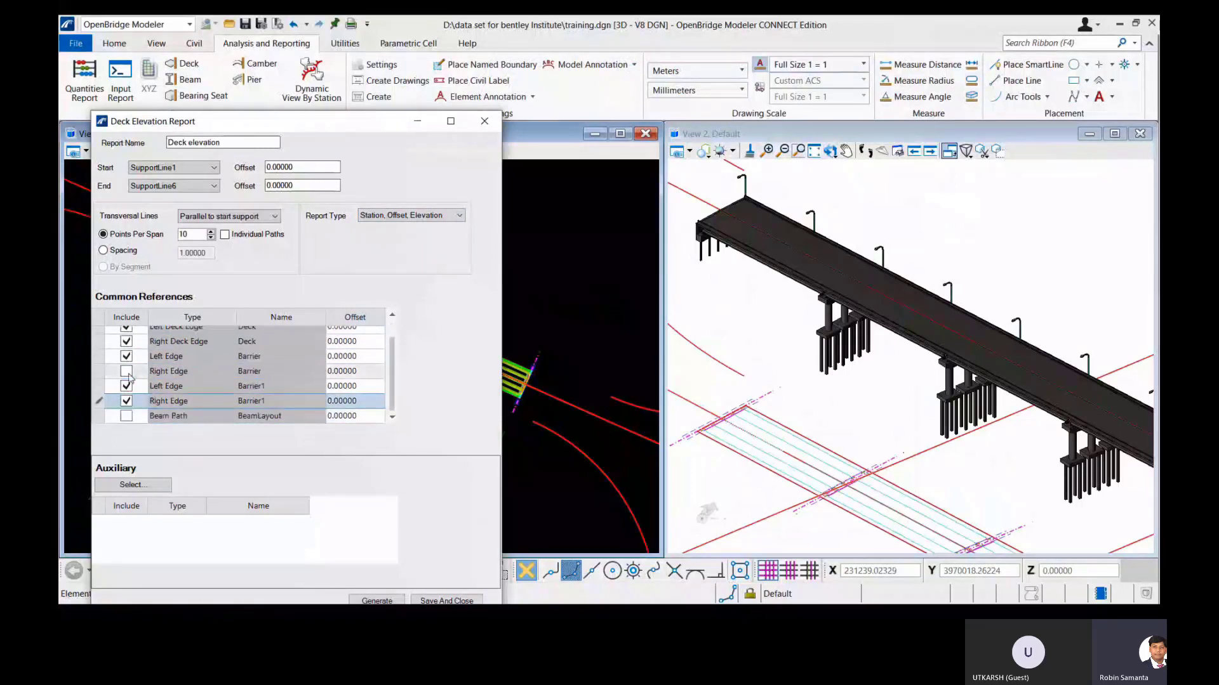
pyautogui.click(126, 371)
pyautogui.click(126, 416)
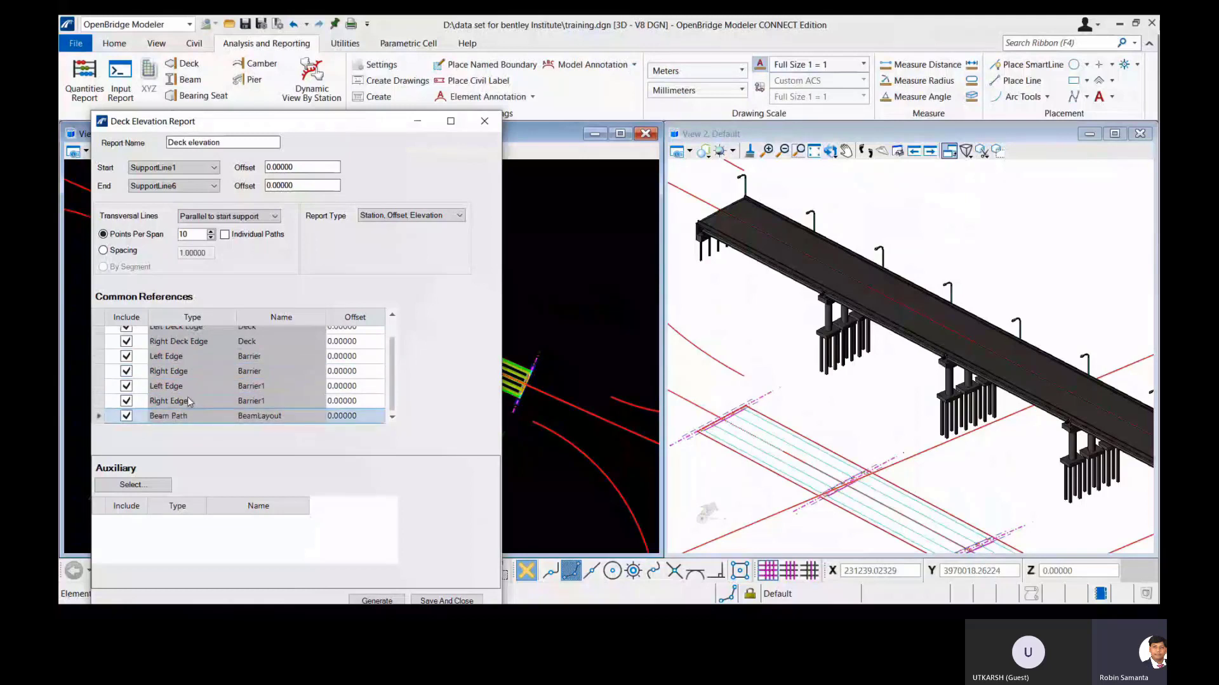
# Generate the deck elevation report and export it as Deck Elevation Report PDF into the data set for bentley Institute folder, without opening it.
pyautogui.click(131, 485)
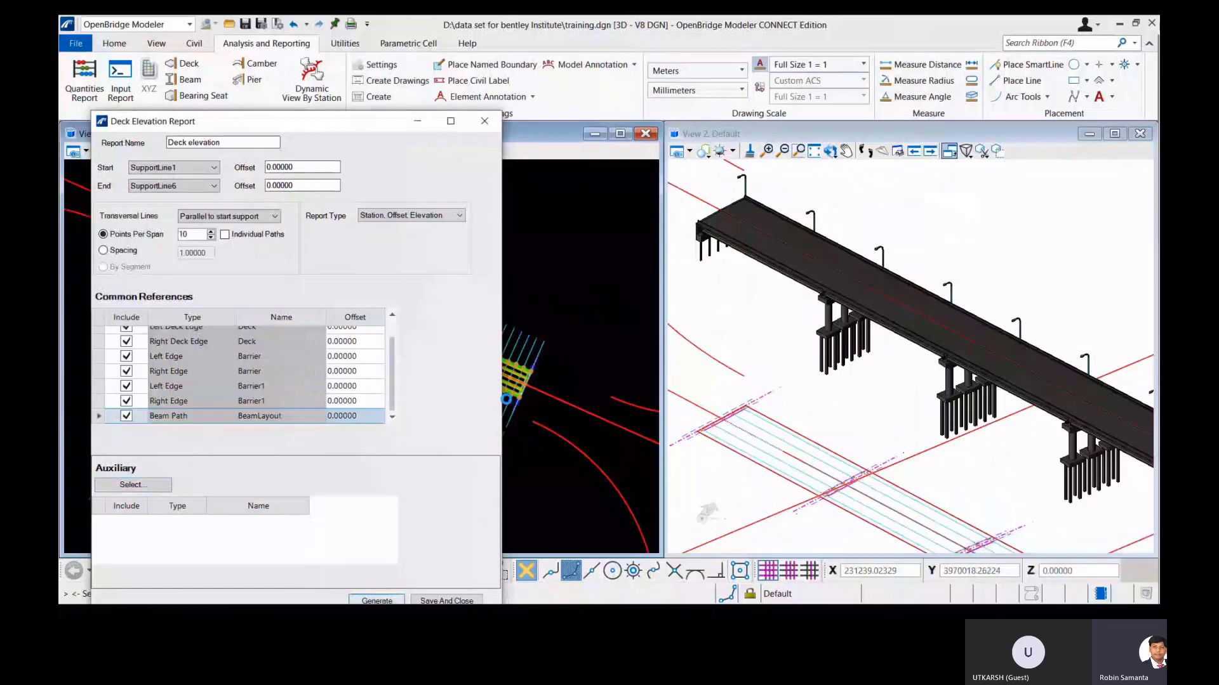
pyautogui.click(506, 398)
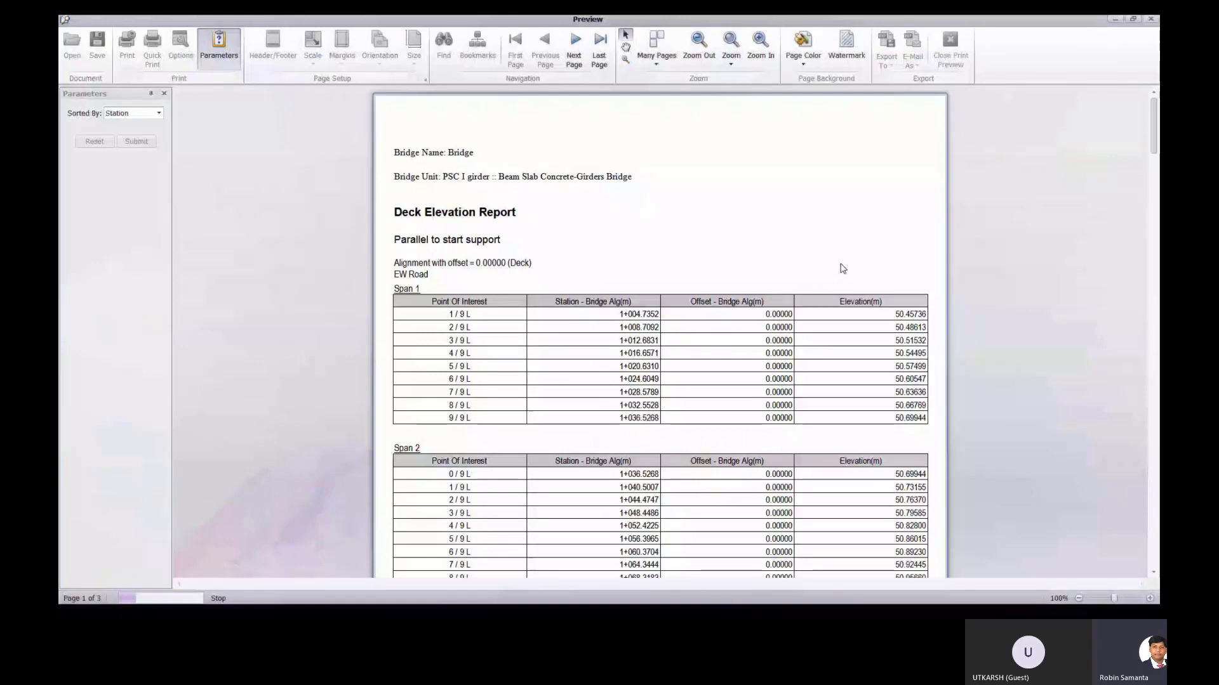
pyautogui.click(886, 48)
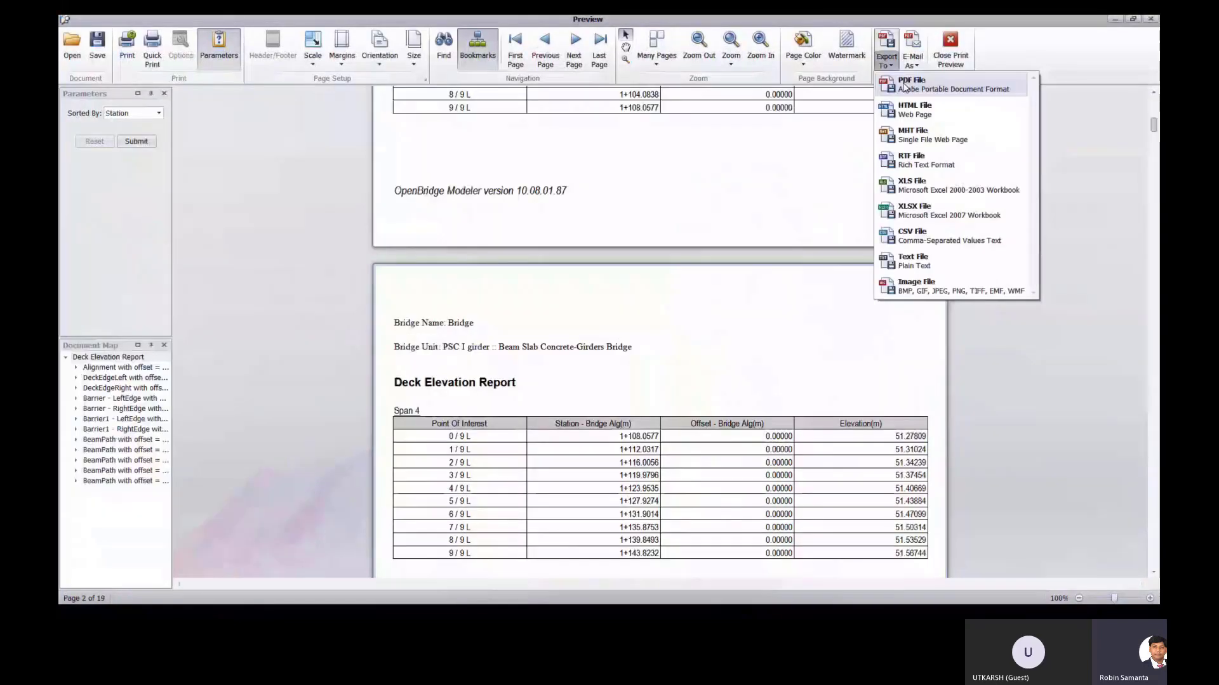
pyautogui.click(908, 84)
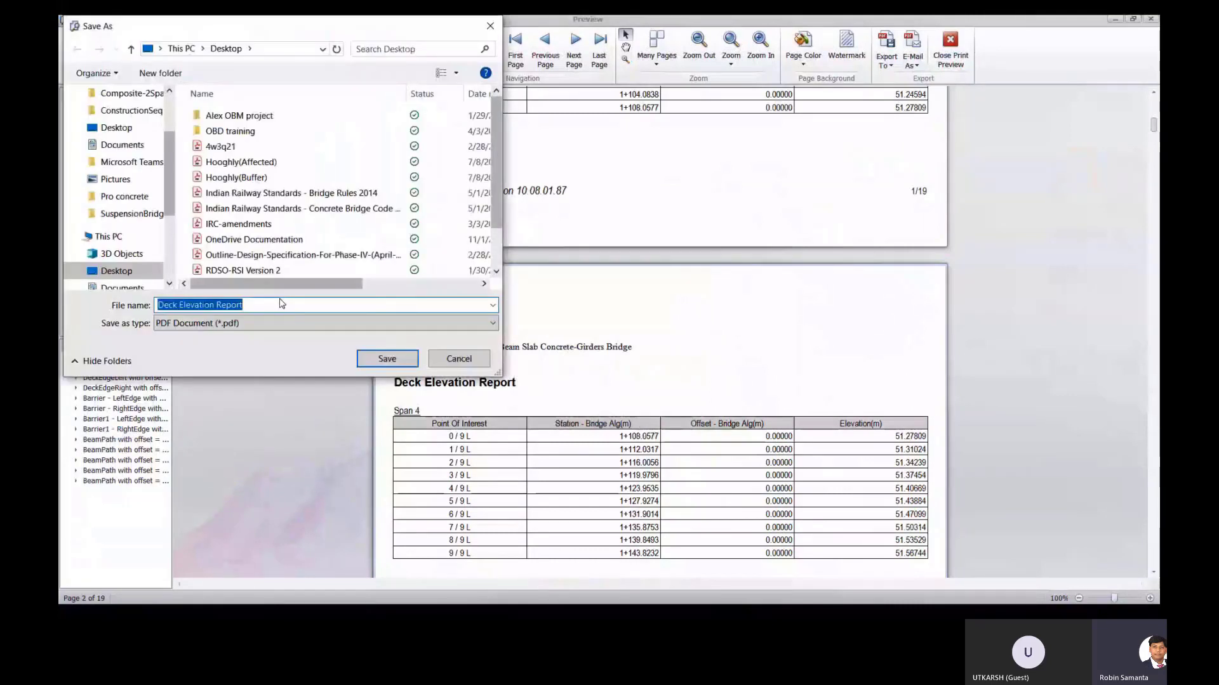
pyautogui.scroll(-2, 151, 274)
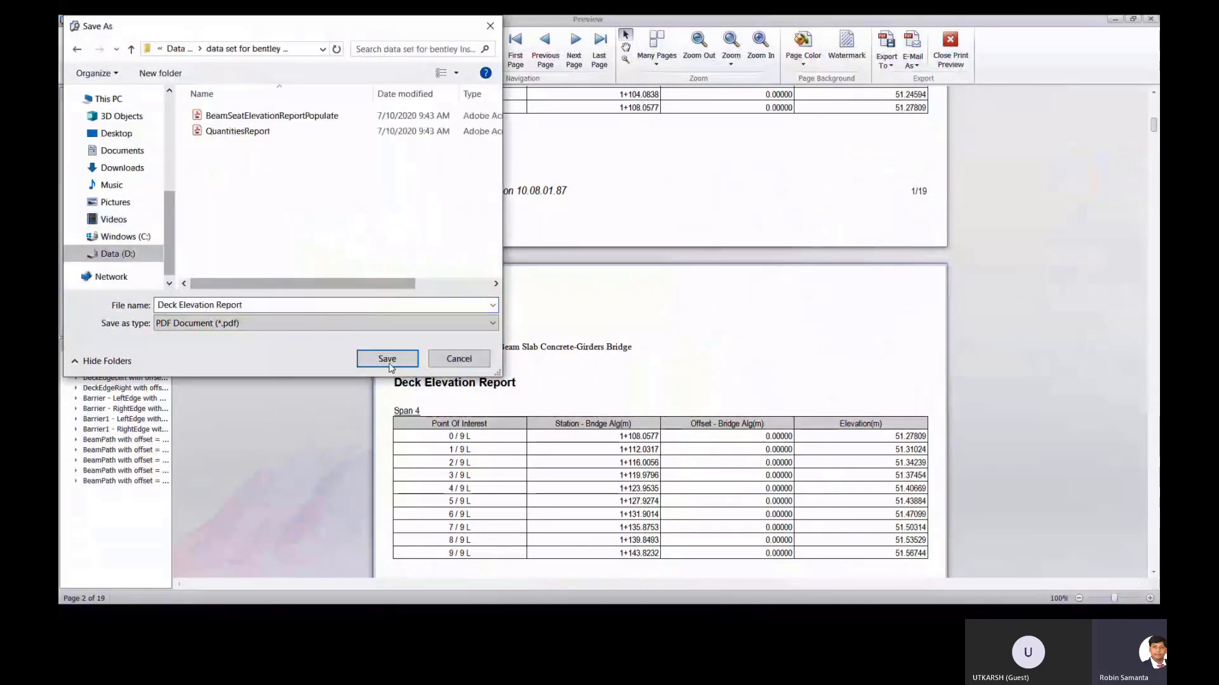
pyautogui.click(388, 359)
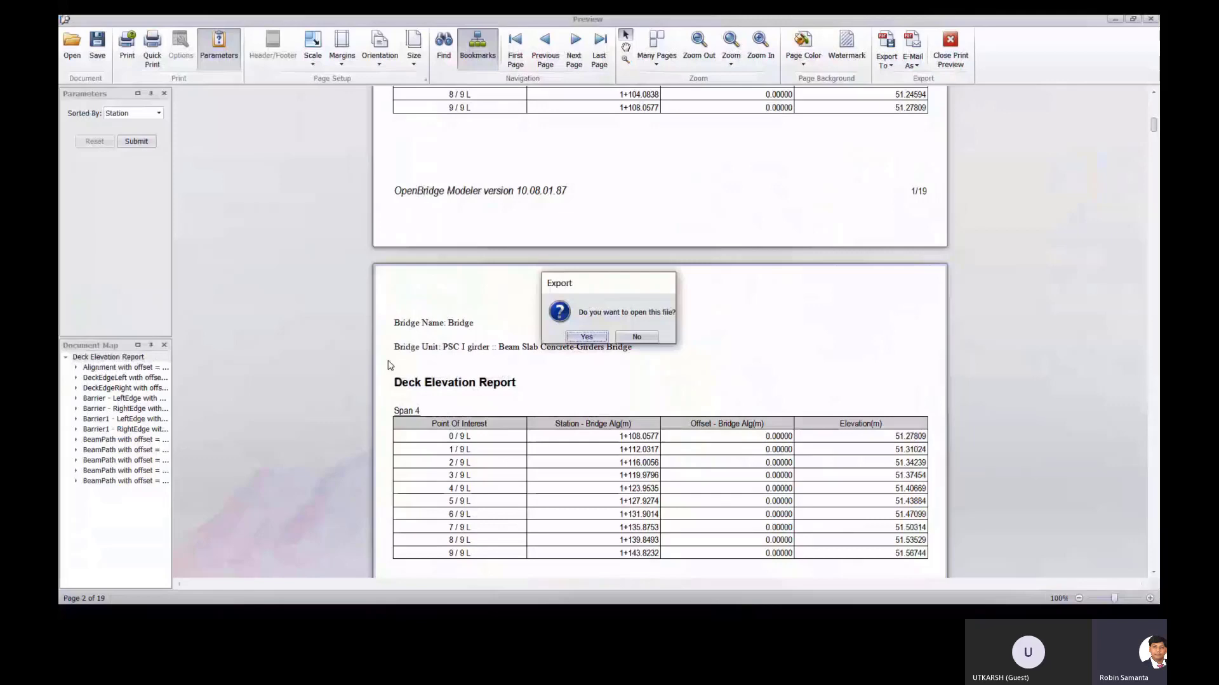
pyautogui.click(635, 337)
# Look through the span elevation tables of the deck elevation report, and close its preview and settings.
pyautogui.scroll(-1, 1157, 131)
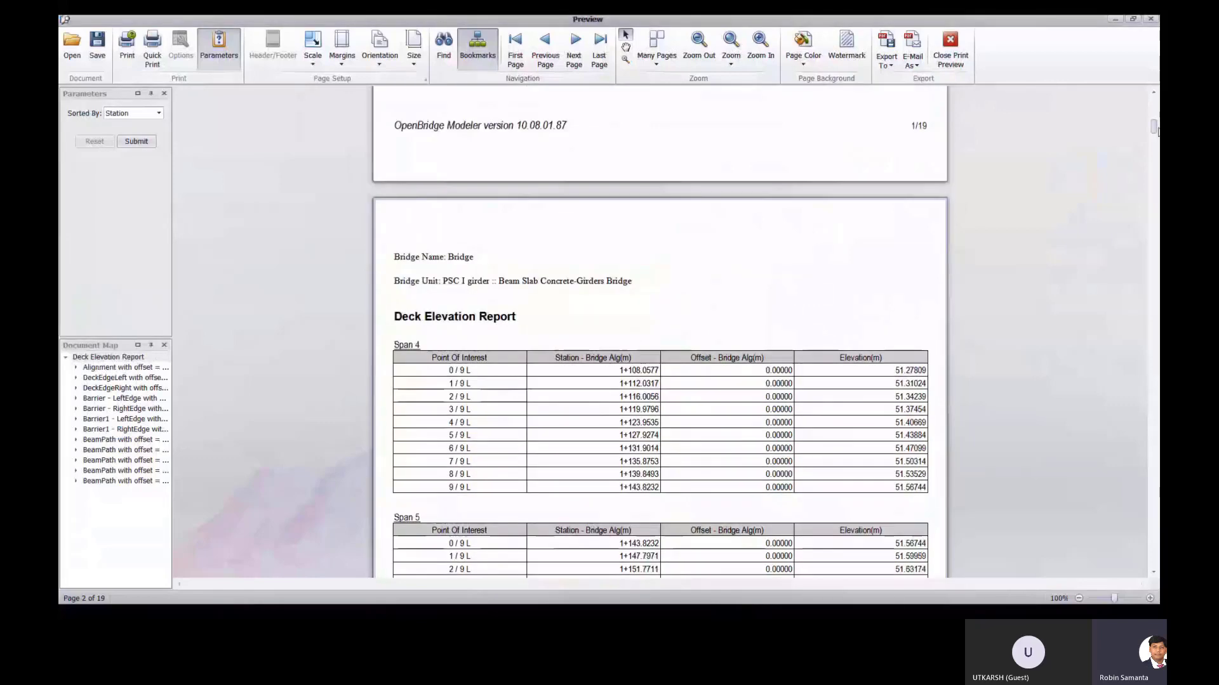
pyautogui.moveTo(1156, 132); pyautogui.dragTo(1156, 484)
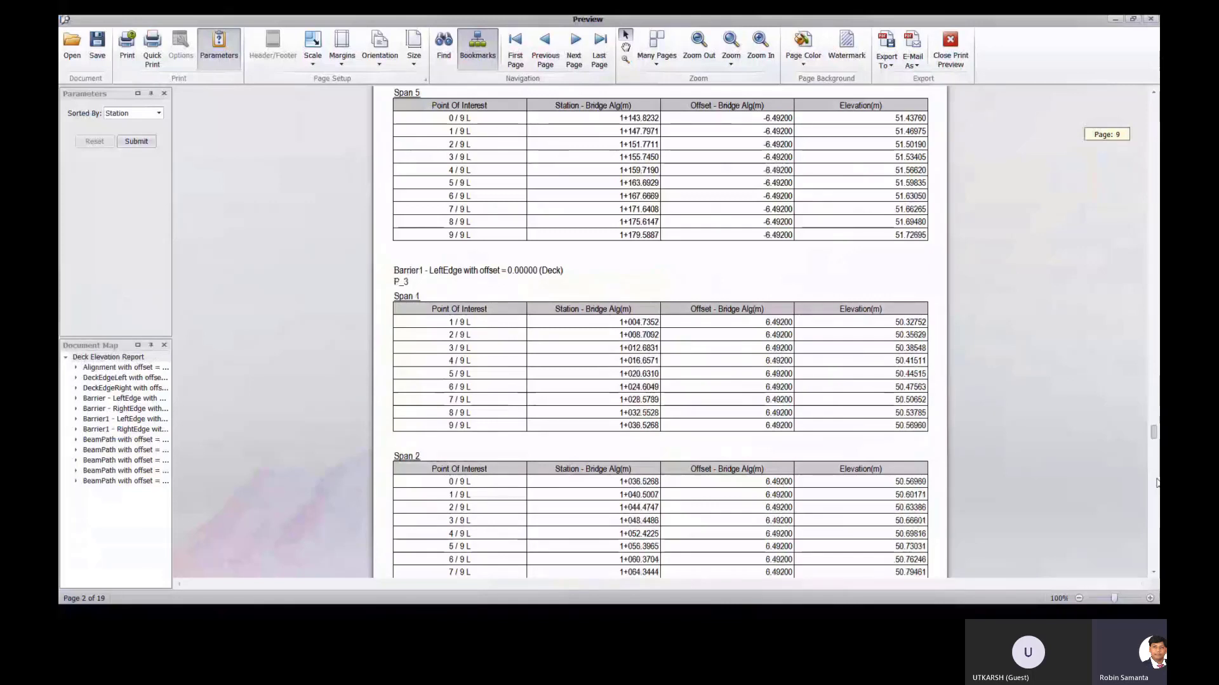
pyautogui.click(1150, 19)
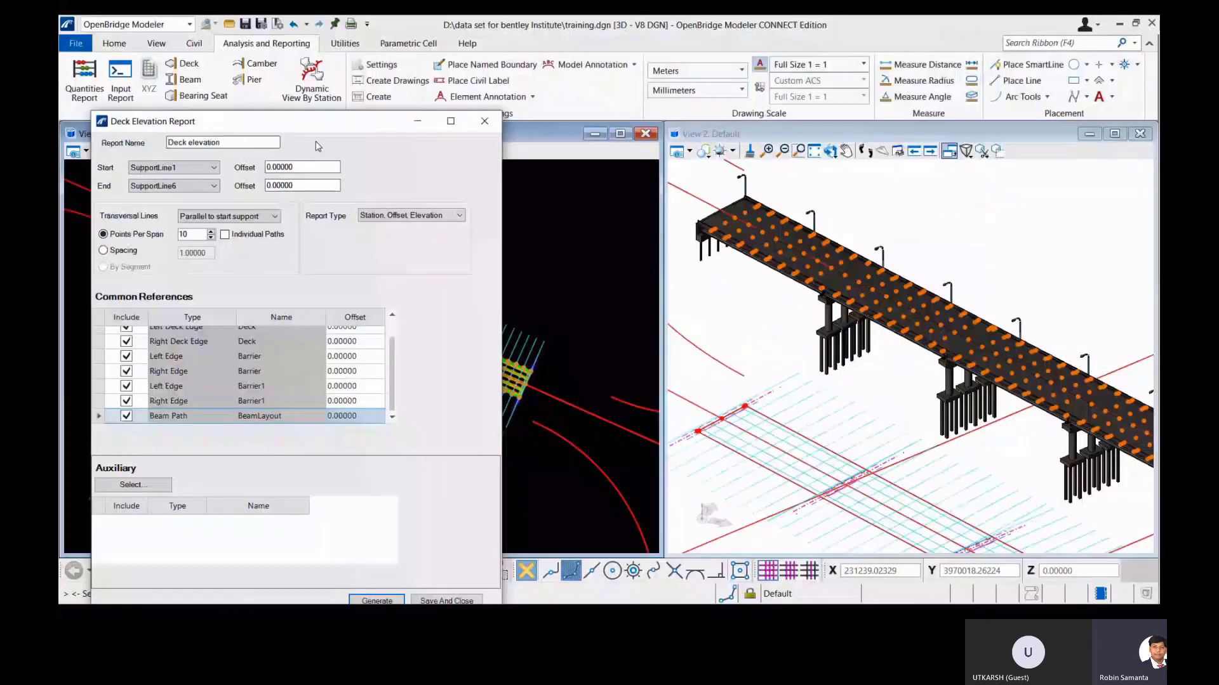
pyautogui.click(484, 122)
# Generate the beam report with 11 points per beam and look through its Beam Elevations section.
pyautogui.click(189, 81)
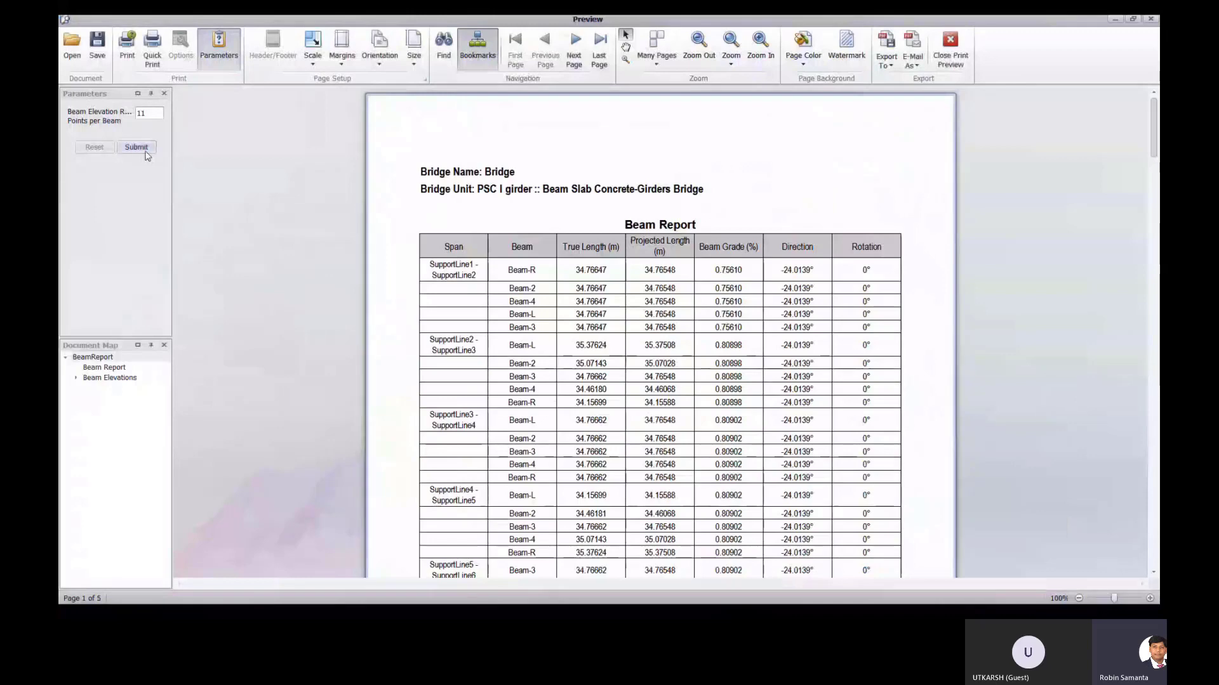
pyautogui.click(145, 152)
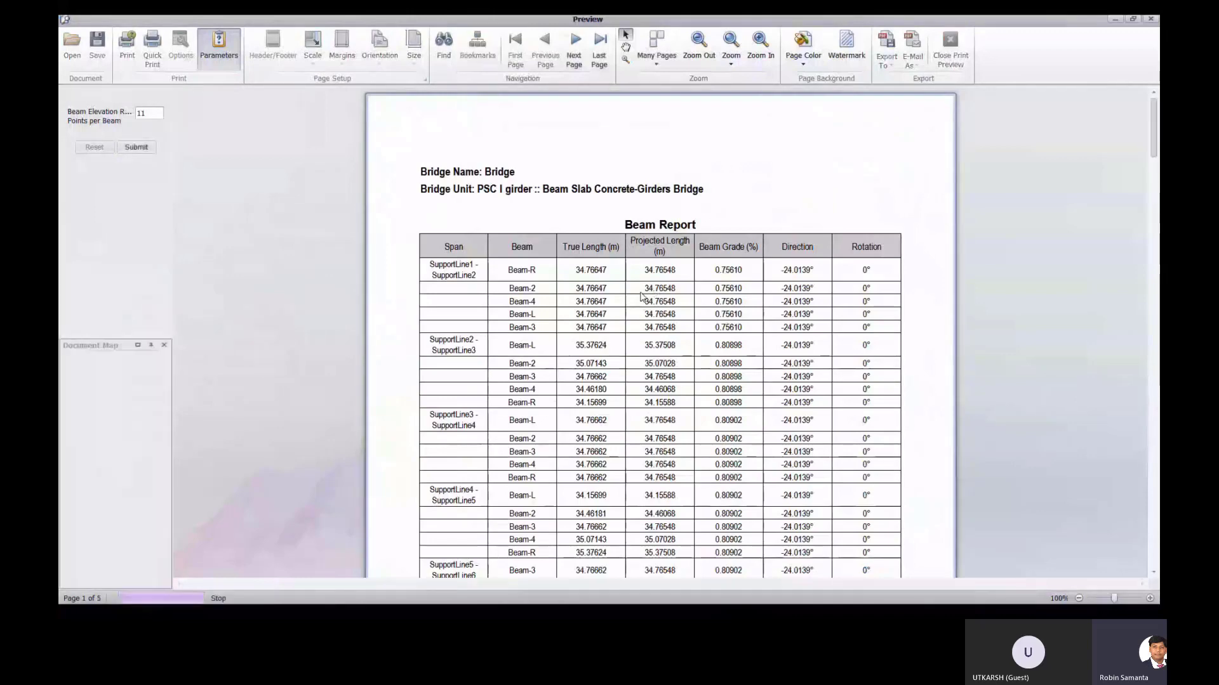
pyautogui.scroll(-6, 642, 296)
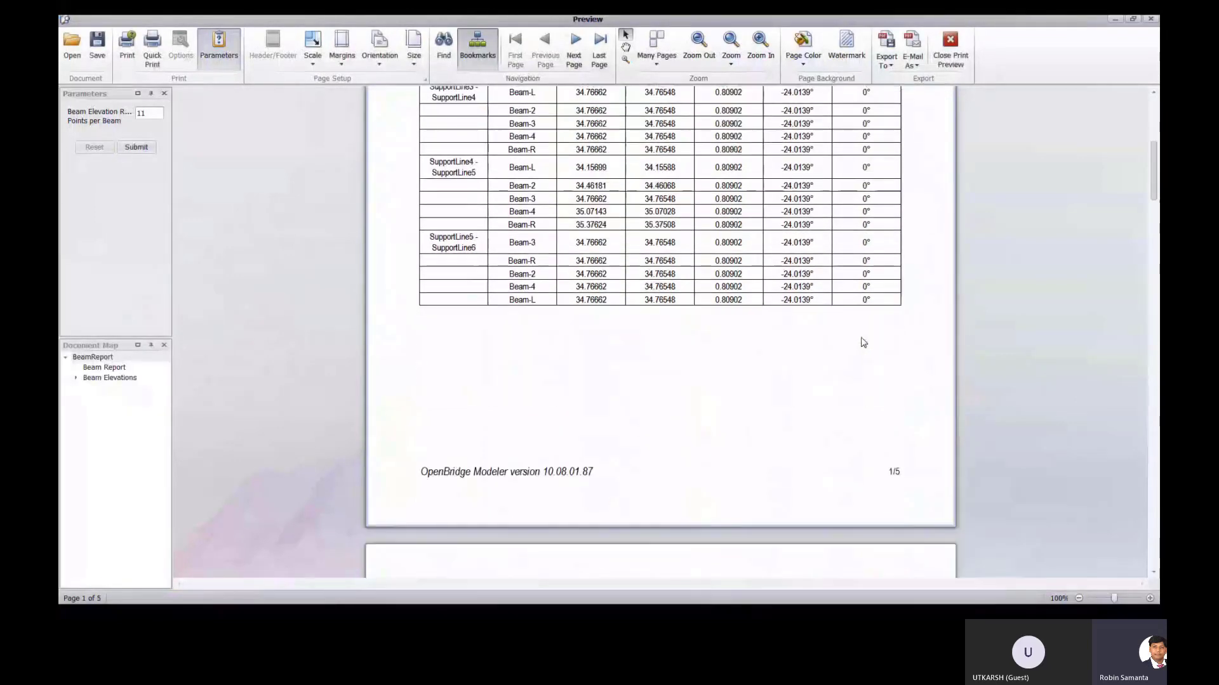
pyautogui.click(122, 380)
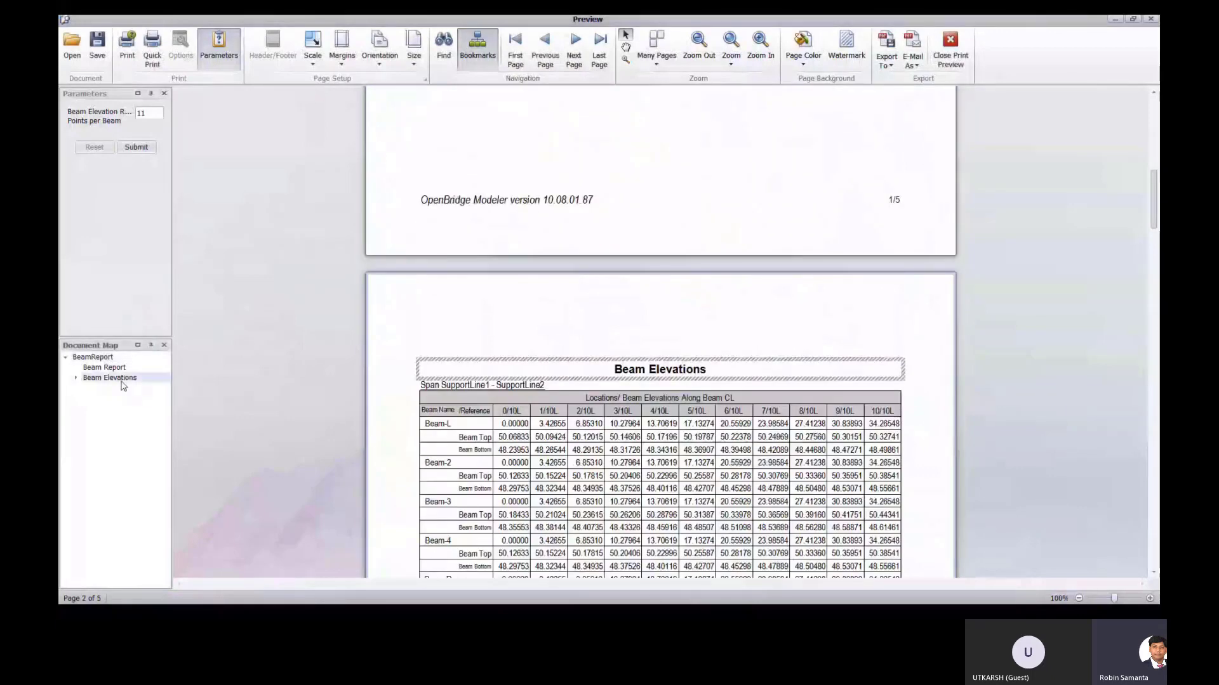
pyautogui.moveTo(1153, 199); pyautogui.dragTo(1153, 378)
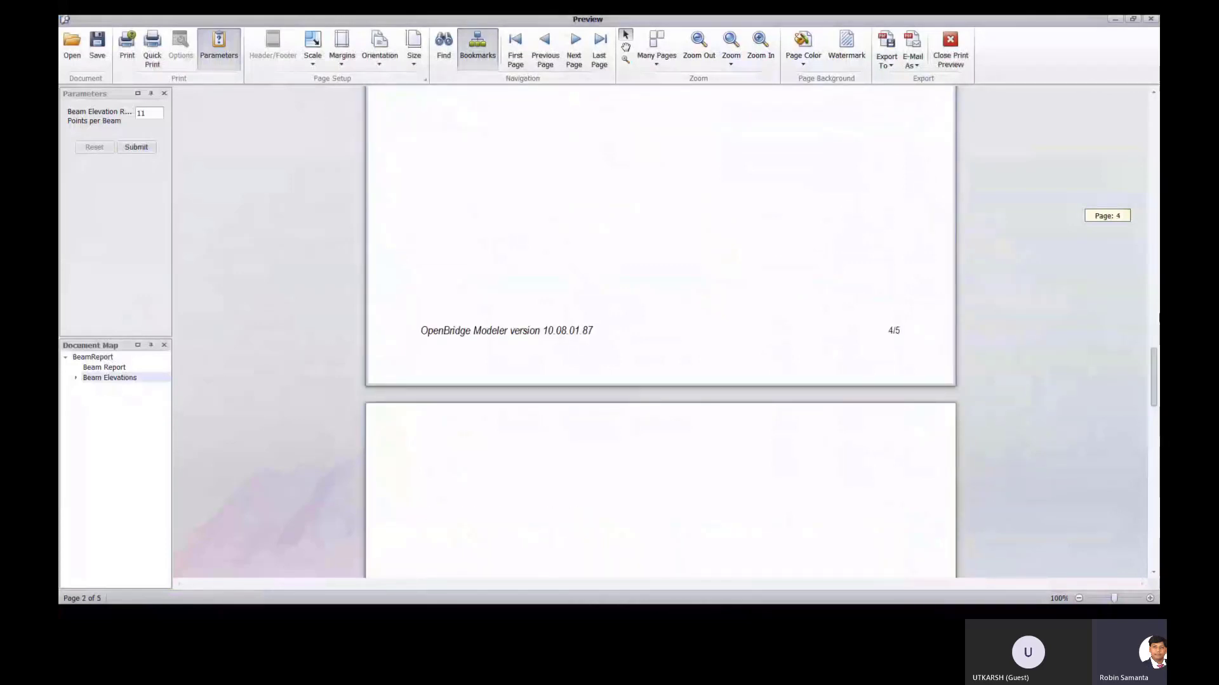
pyautogui.moveTo(1153, 378); pyautogui.dragTo(1148, 169)
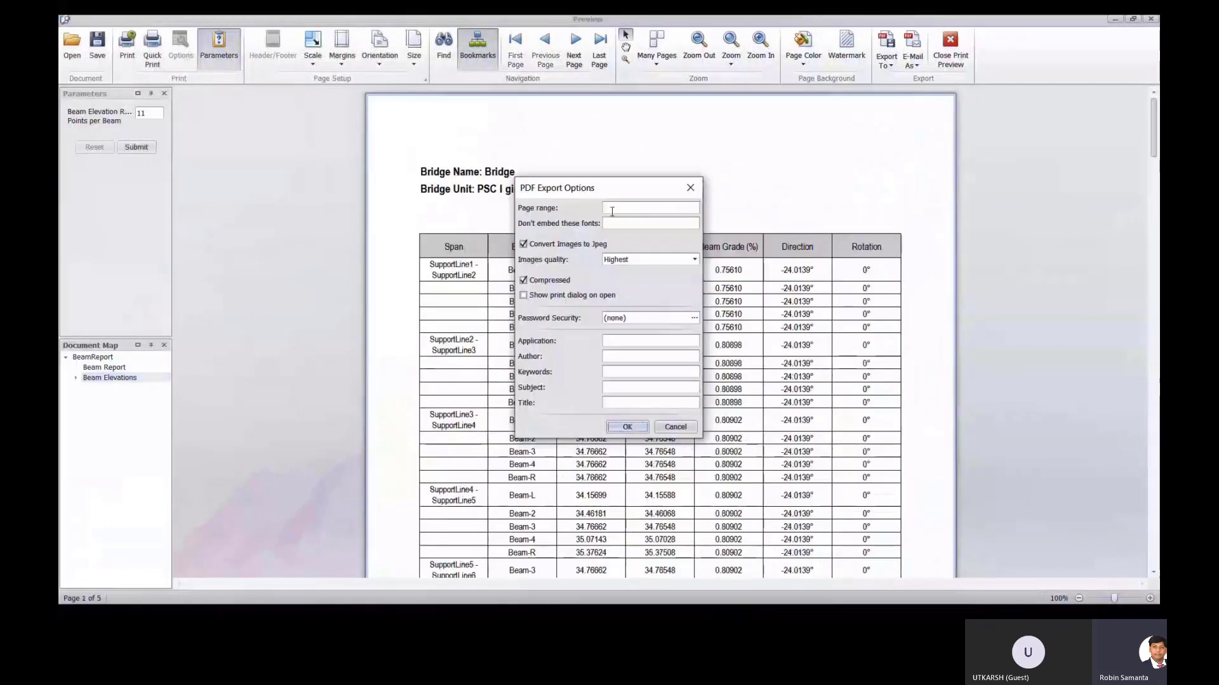
# Export pages 1-5 of the beam report as BeamElevationsReportPopulate PDF into the data set for bentley Institute folder, choosing to open the file.
pyautogui.write('1-5')
pyautogui.click(634, 427)
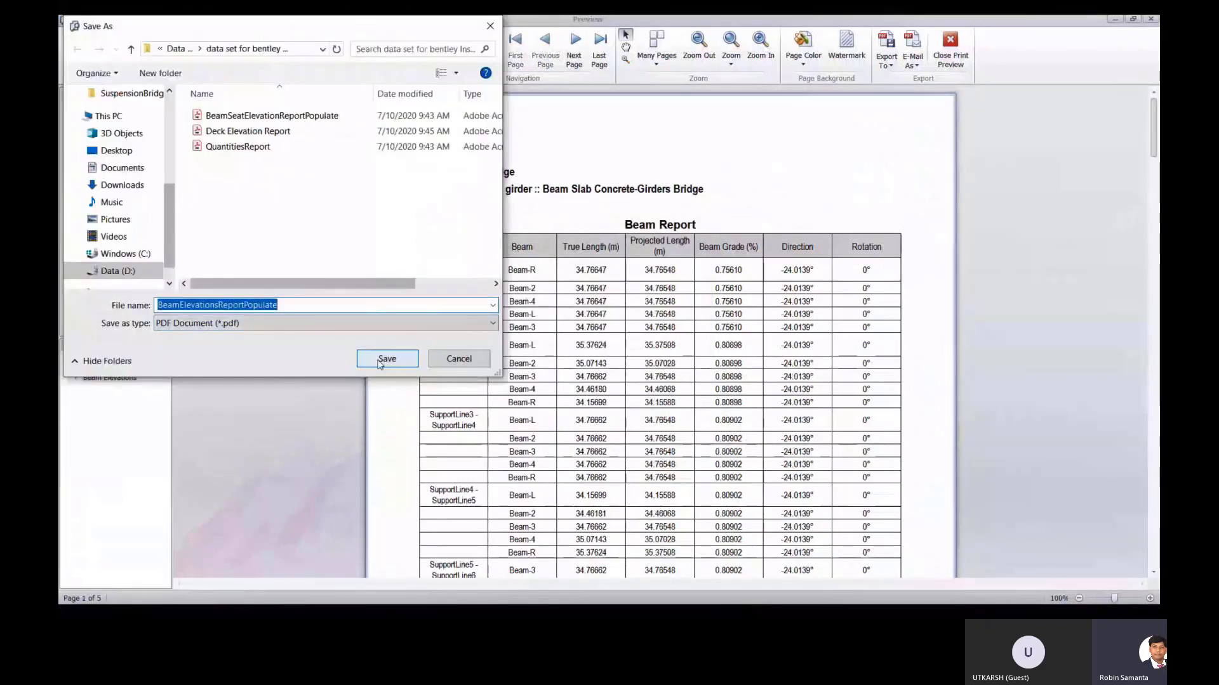
pyautogui.click(379, 359)
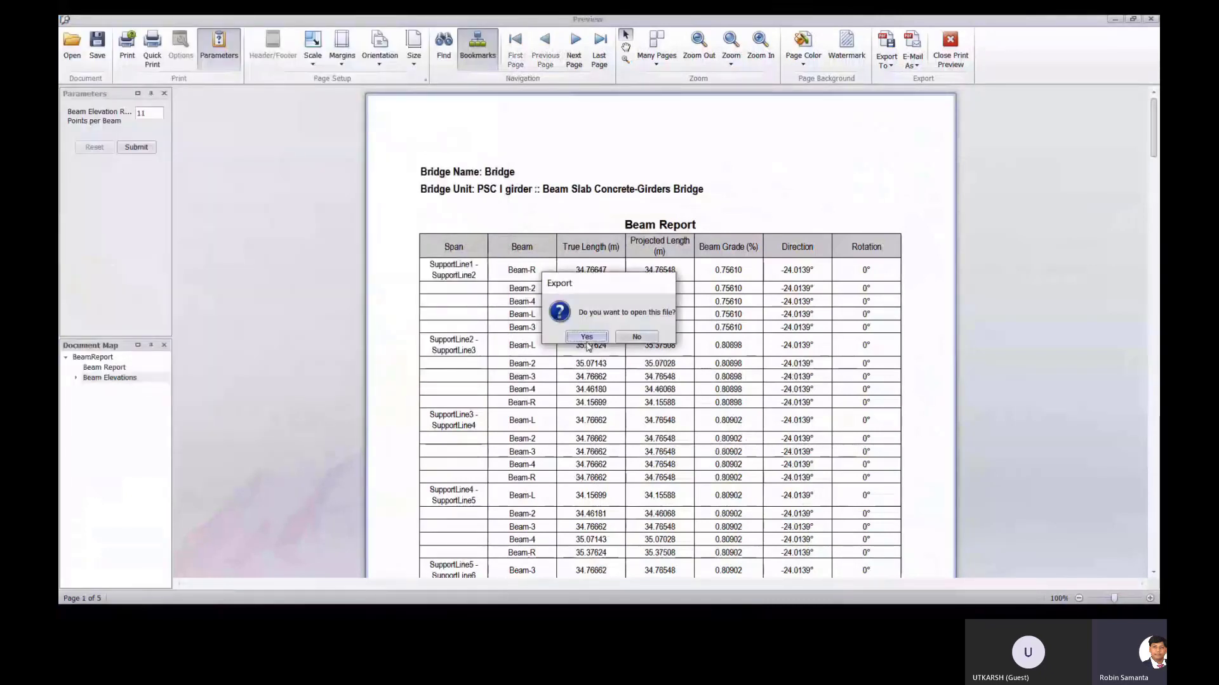
pyautogui.click(587, 342)
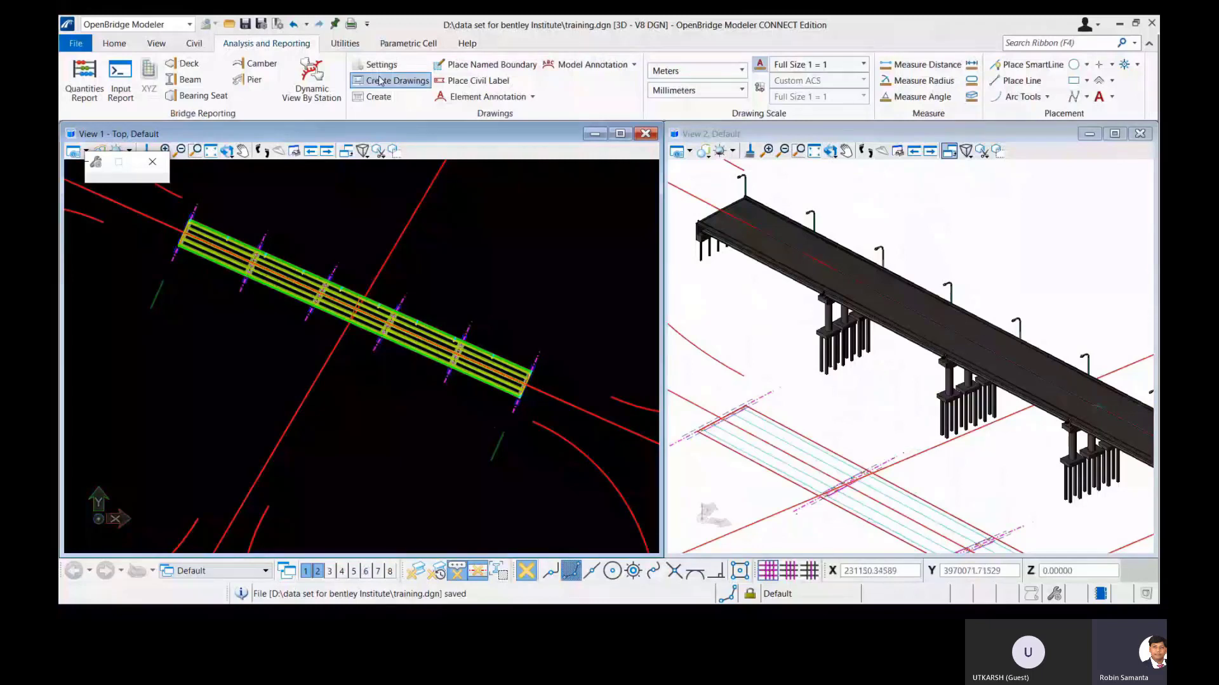
# Create a pier section at the second pier from the start of the bridge, accepting the pier's own position, skew and depth.
pyautogui.click(388, 80)
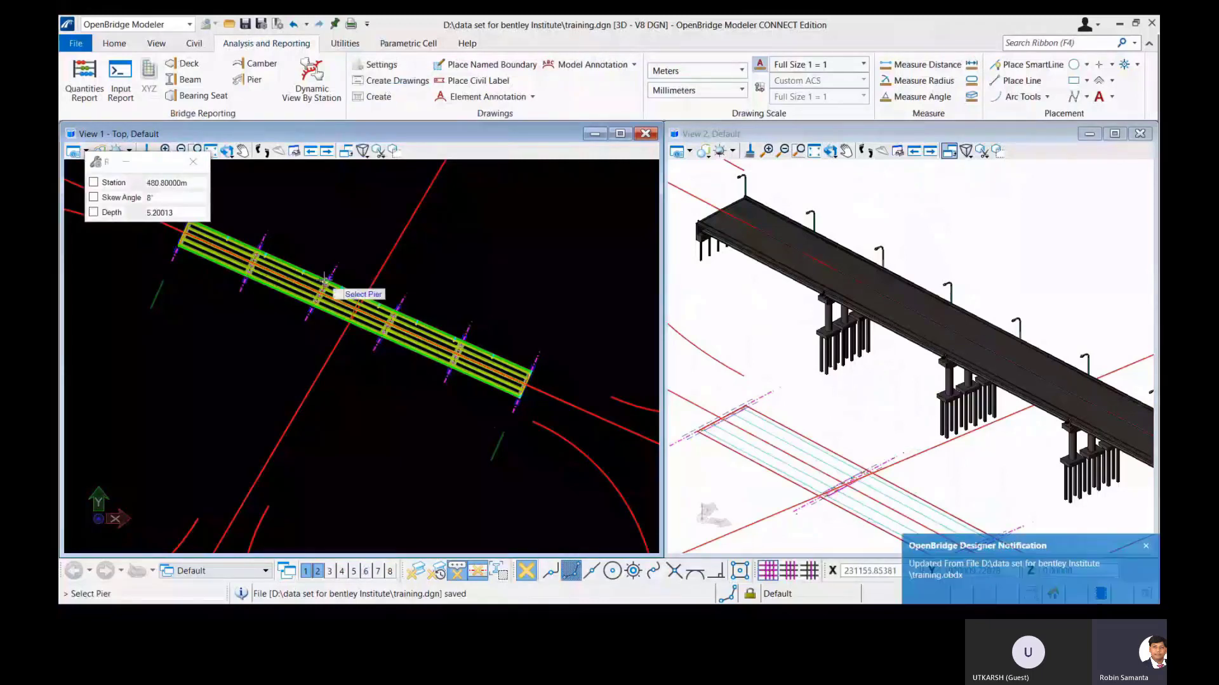
pyautogui.scroll(2, 324, 279)
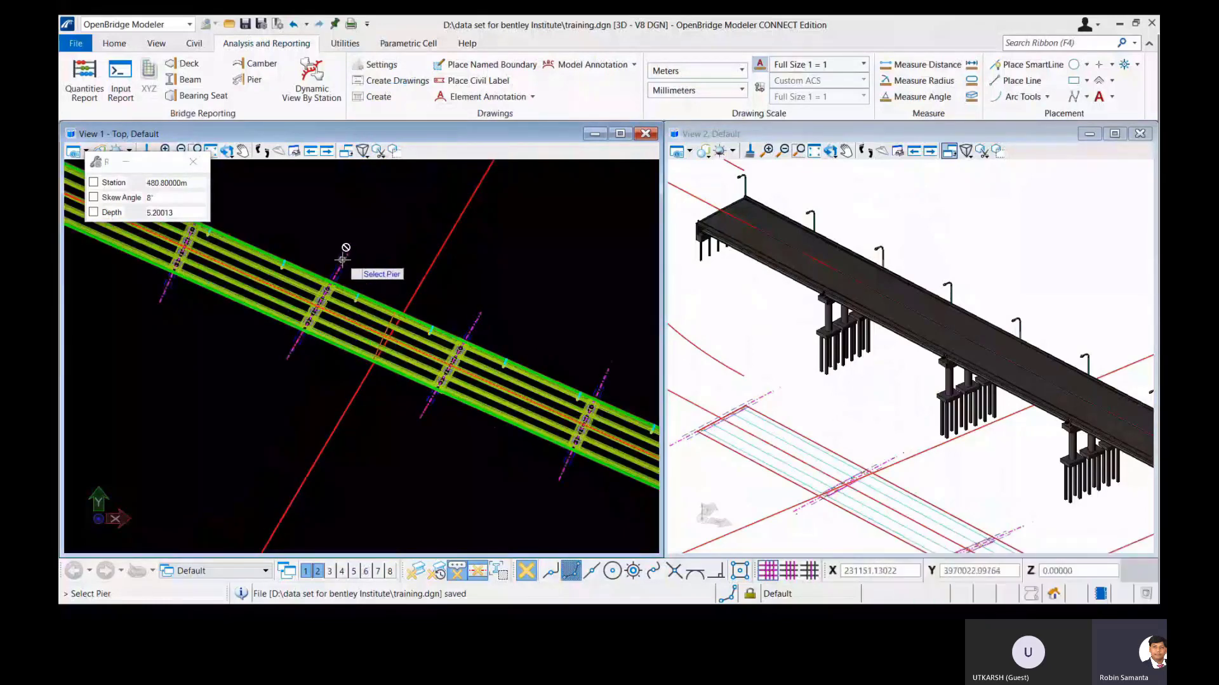
pyautogui.scroll(2, 329, 277)
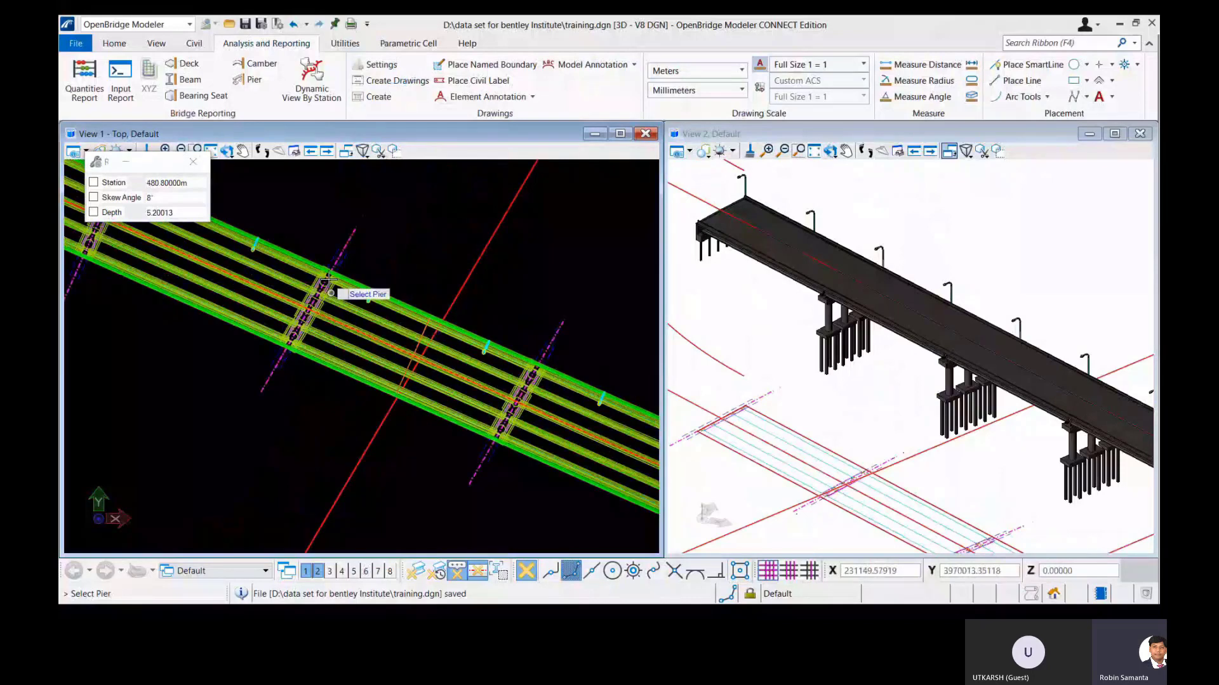
pyautogui.scroll(2, 322, 303)
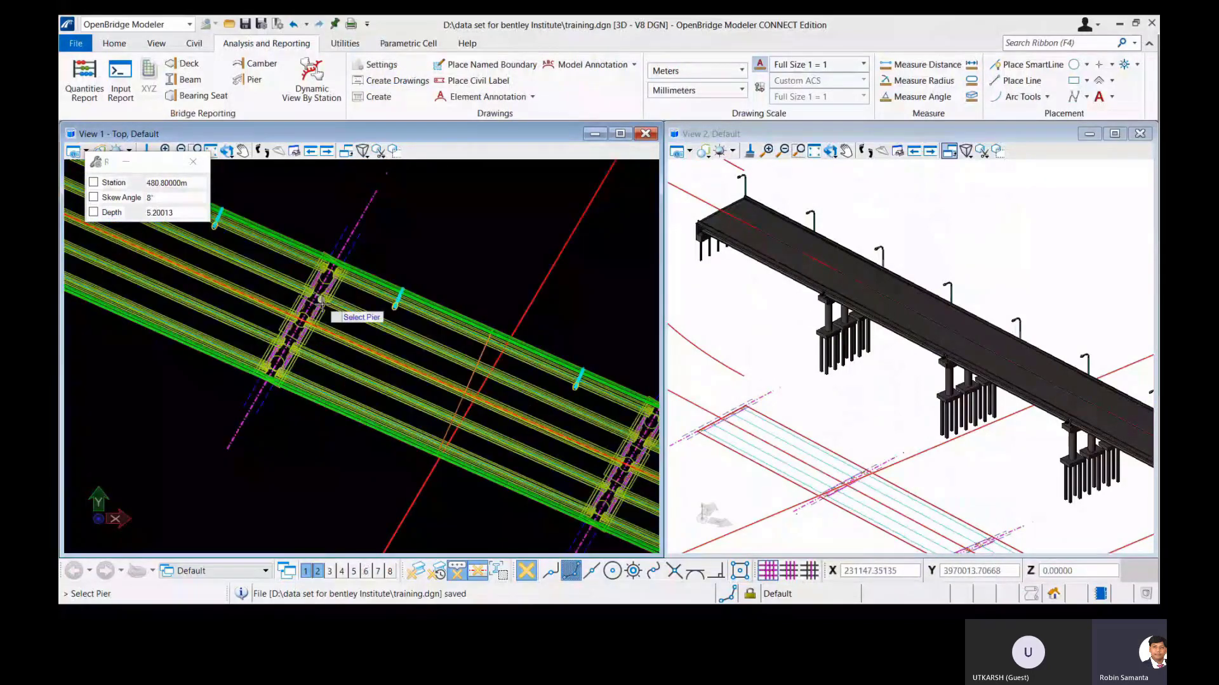
pyautogui.click(322, 303)
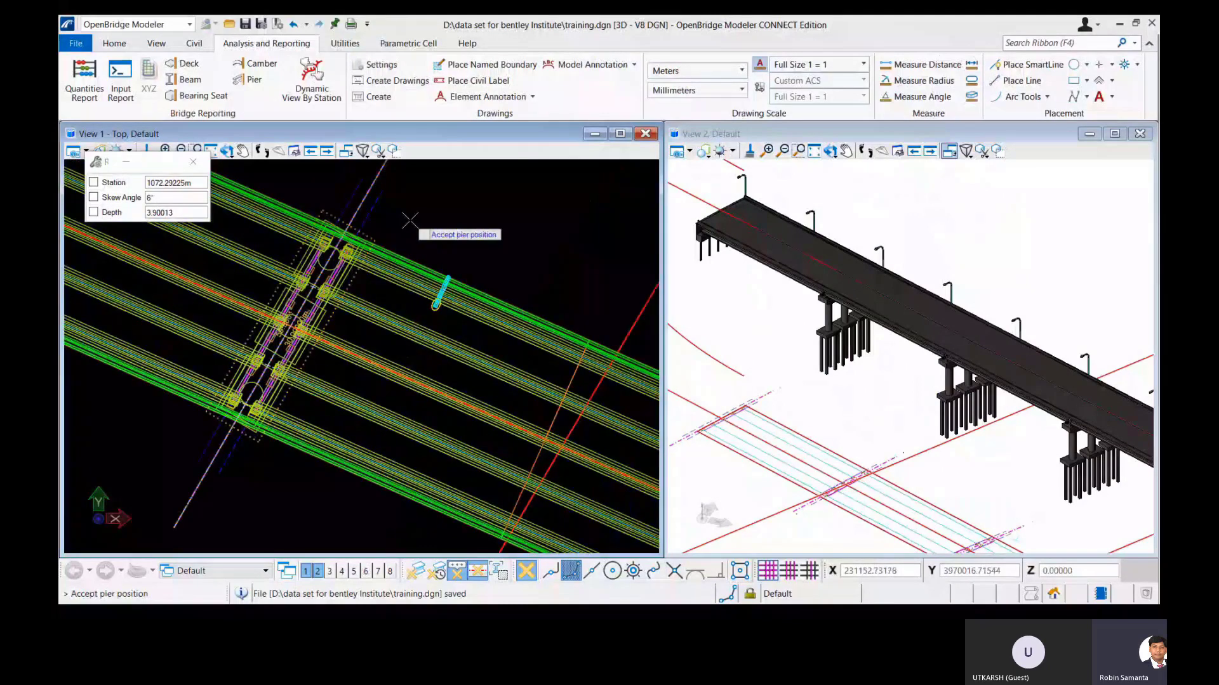
pyautogui.click(410, 220)
# Set the annotation scale of the section's drawing model to 1:200.
pyautogui.click(590, 218)
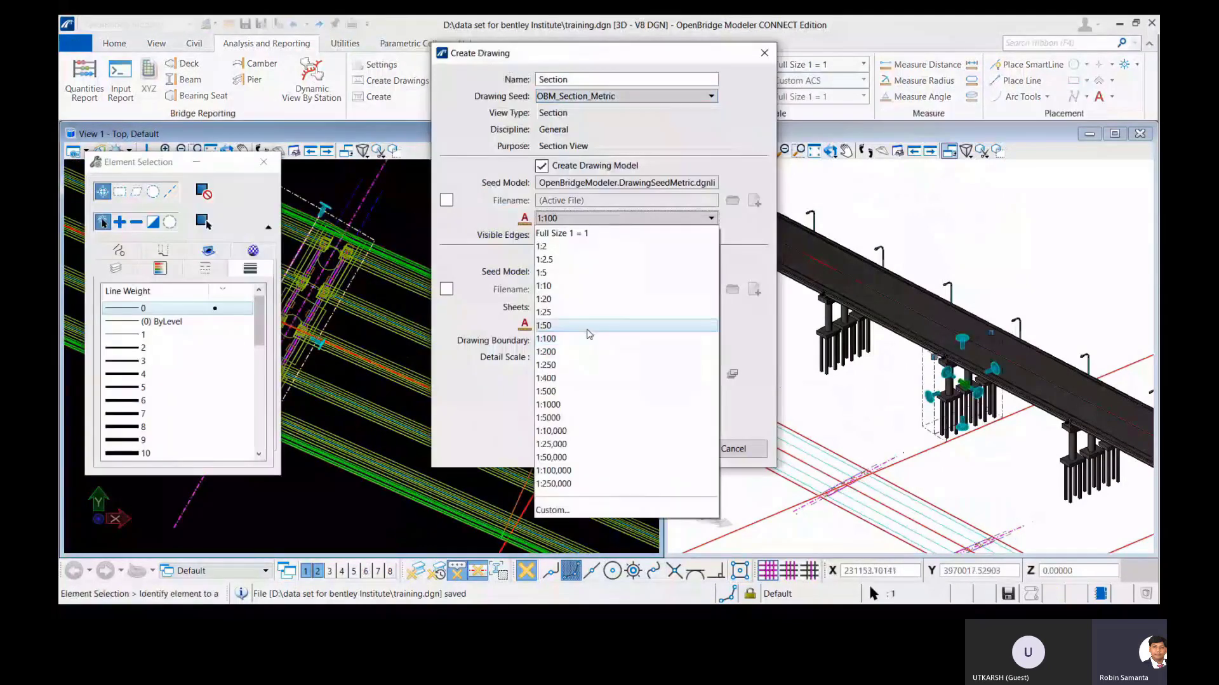
pyautogui.click(581, 353)
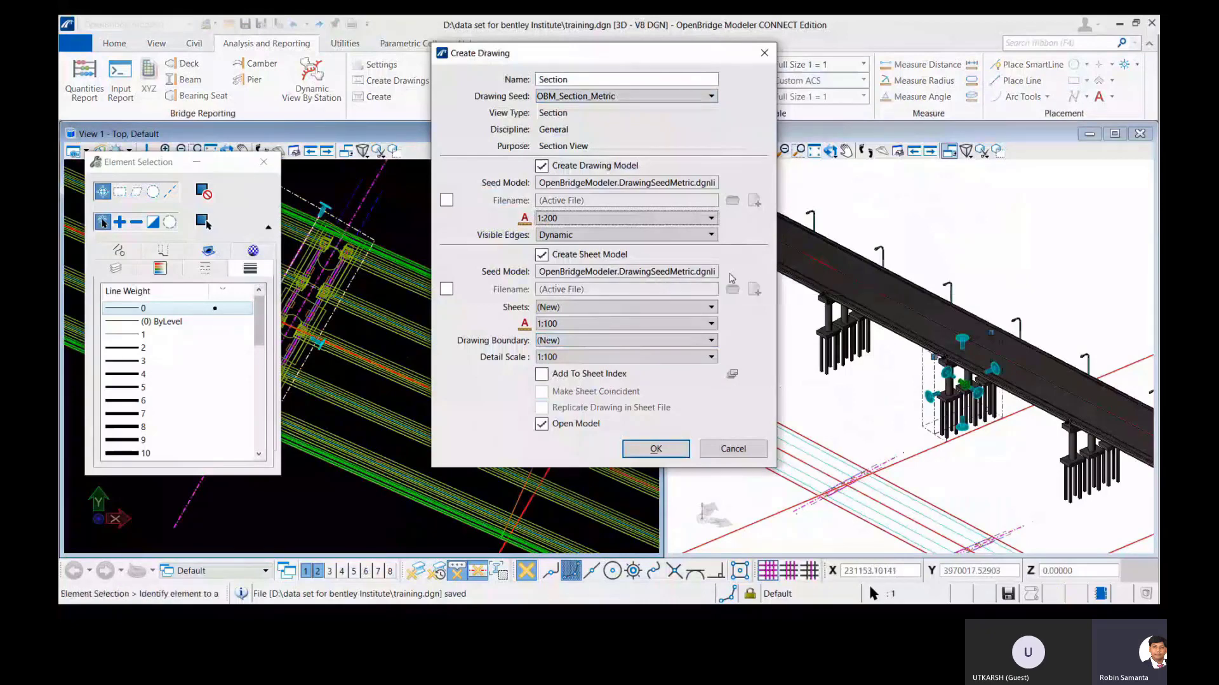
# Create the pier's Section drawing and sheet models from the OBM_Section_Metric seed and inspect the dimensioned elevation.
pyautogui.click(657, 449)
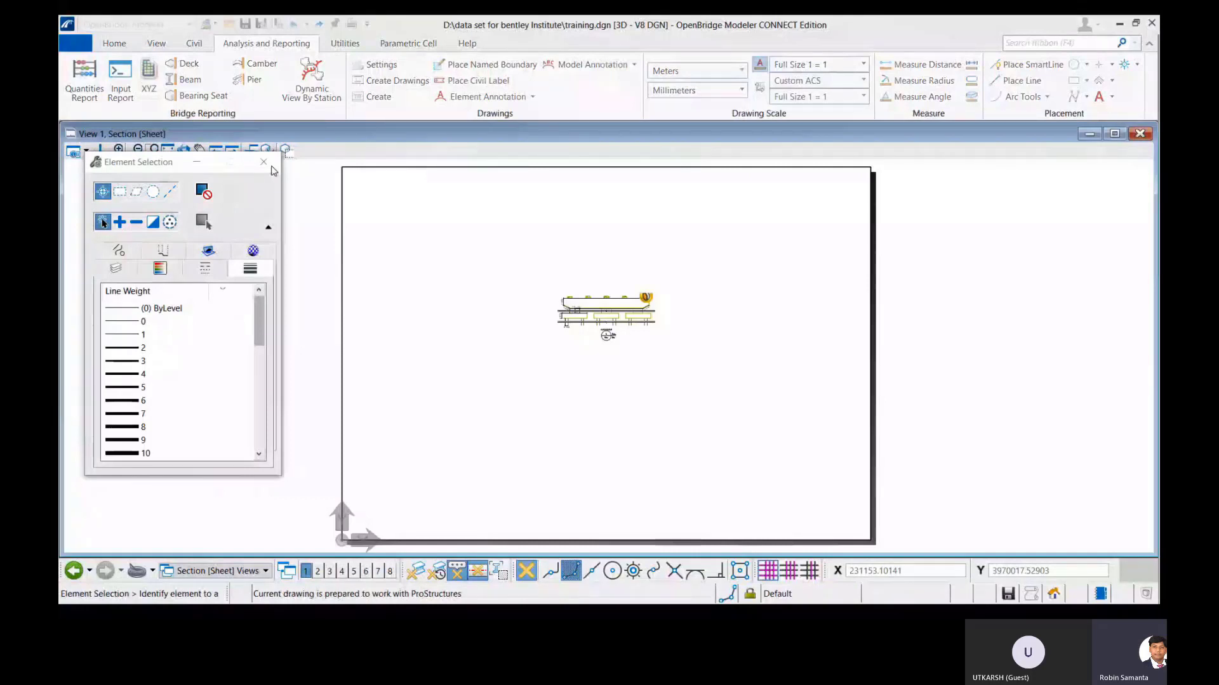
pyautogui.click(263, 162)
pyautogui.scroll(6, 735, 429)
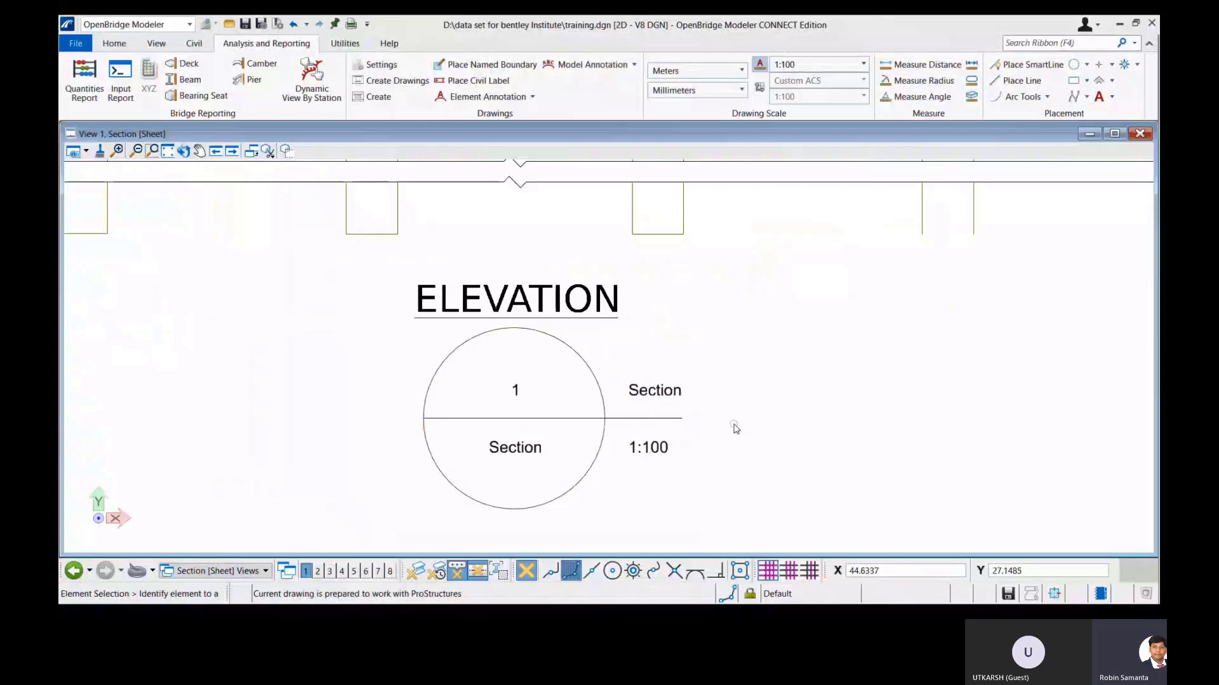
pyautogui.scroll(-5, 735, 429)
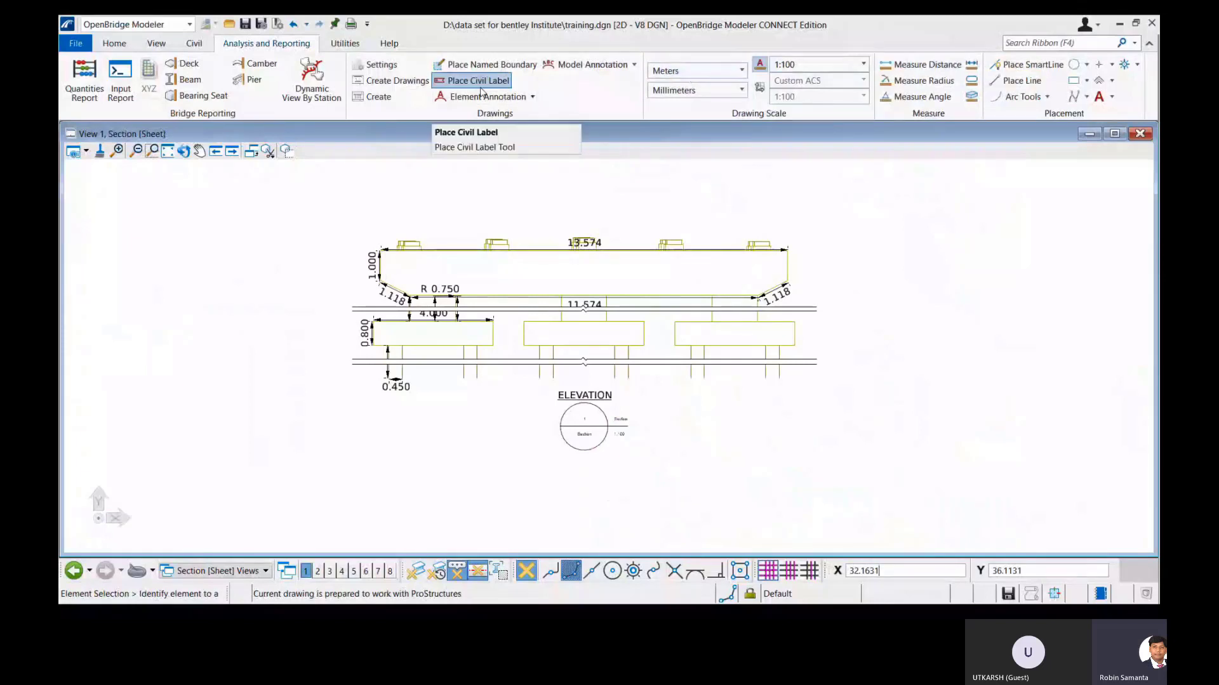
pyautogui.scroll(4, 581, 241)
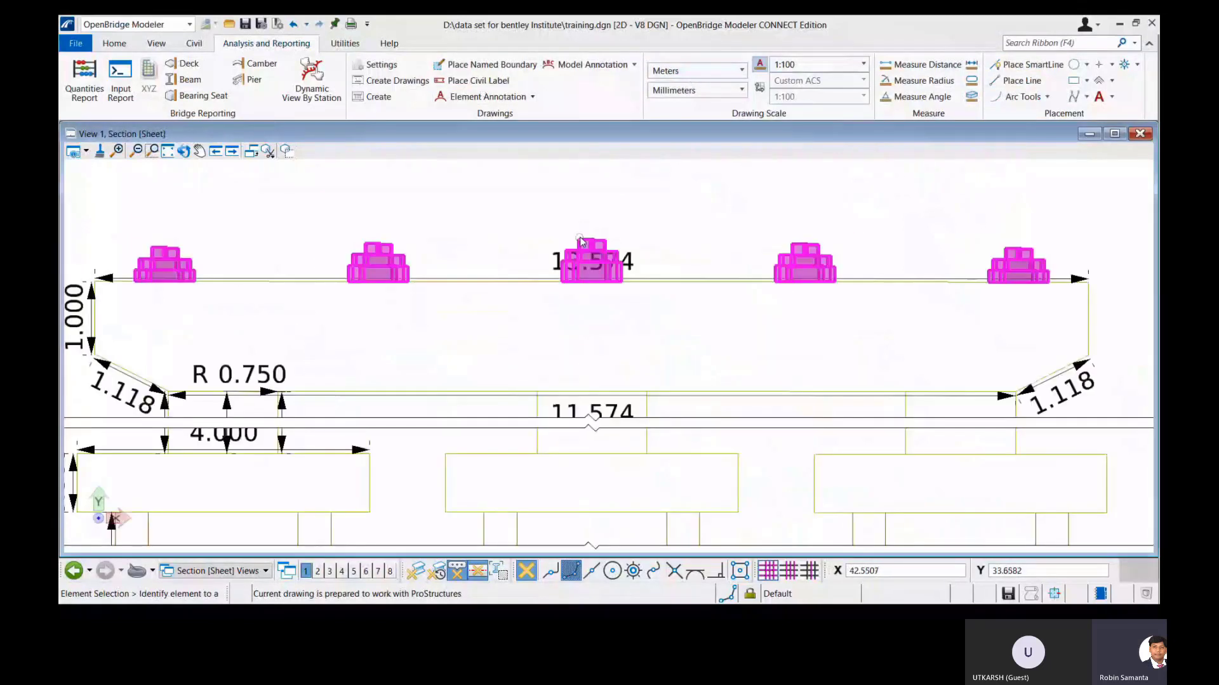
pyautogui.scroll(-5, 581, 242)
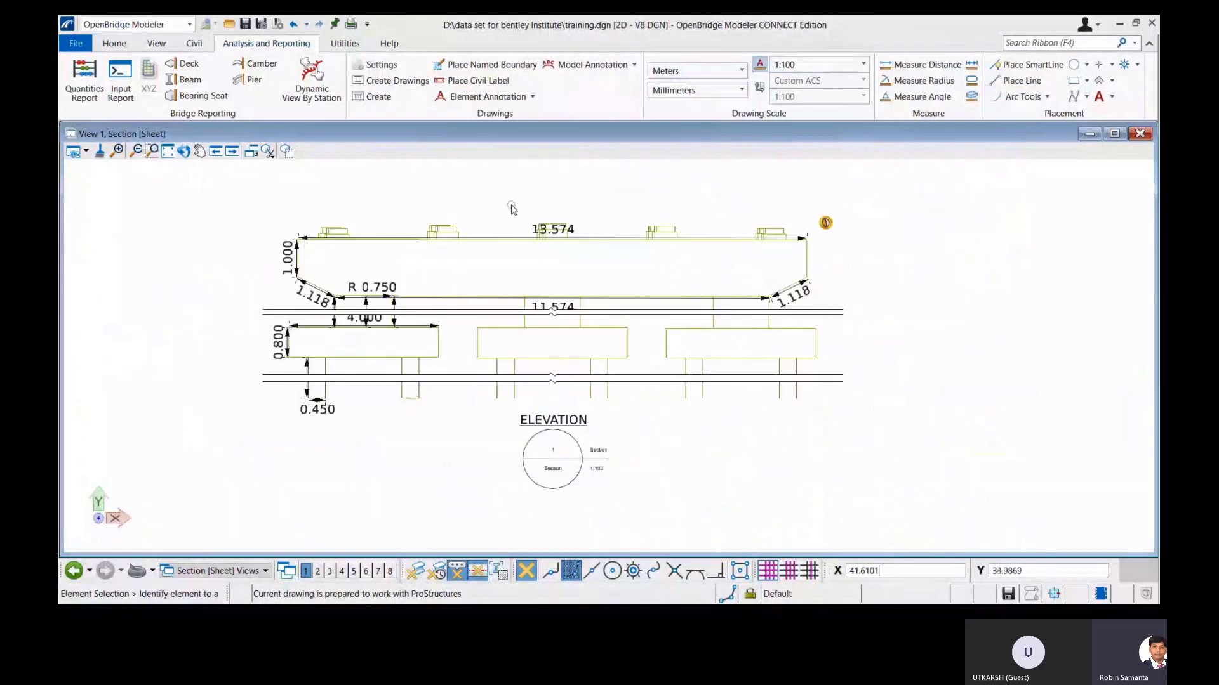
# Close the Section sheet view and reopen the Default master model.
pyautogui.click(1140, 134)
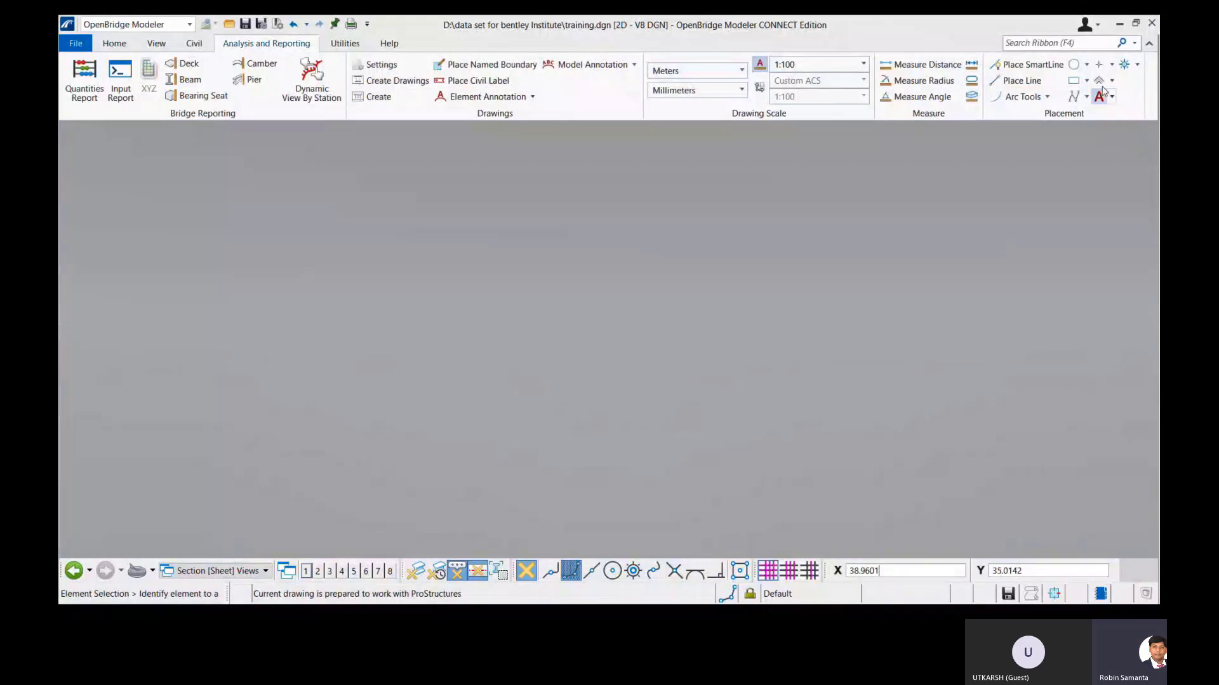
pyautogui.click(115, 43)
pyautogui.click(107, 79)
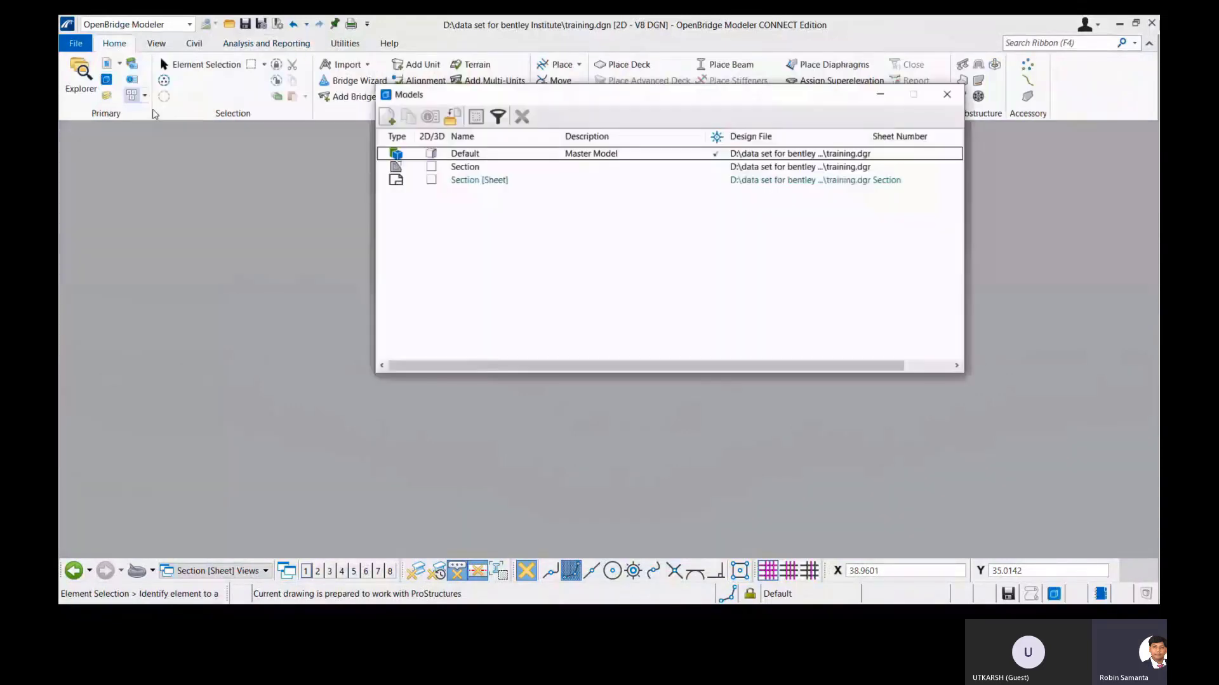
pyautogui.doubleClick(478, 155)
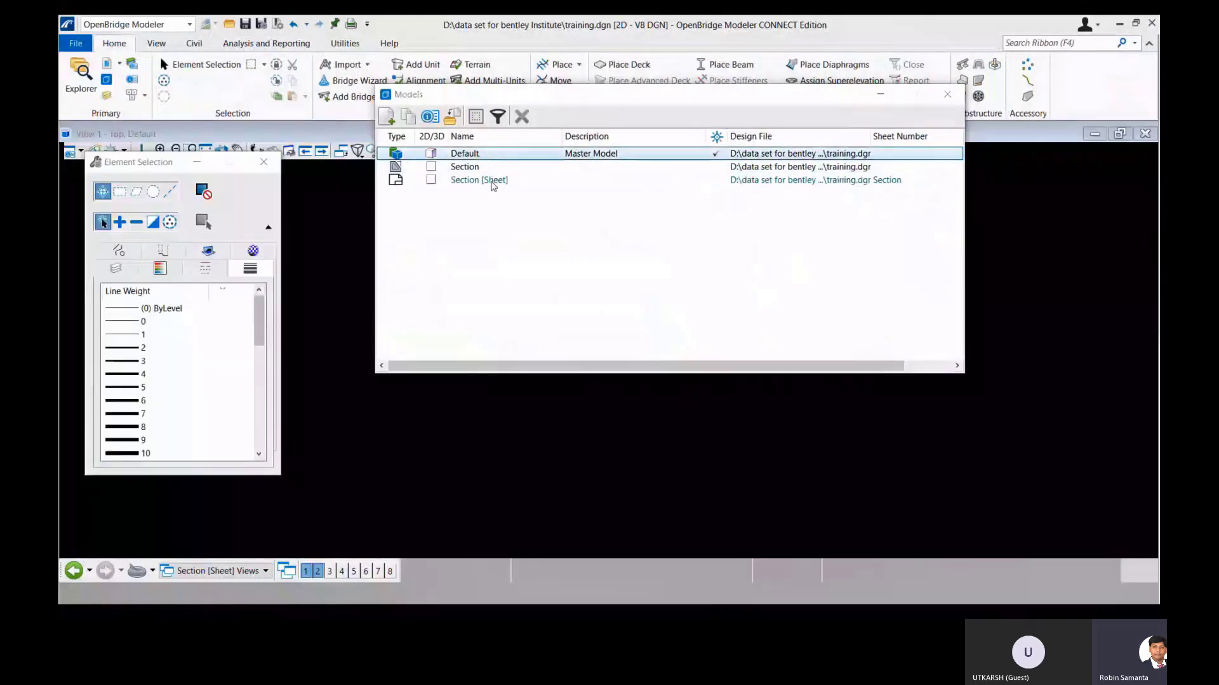
pyautogui.click(273, 166)
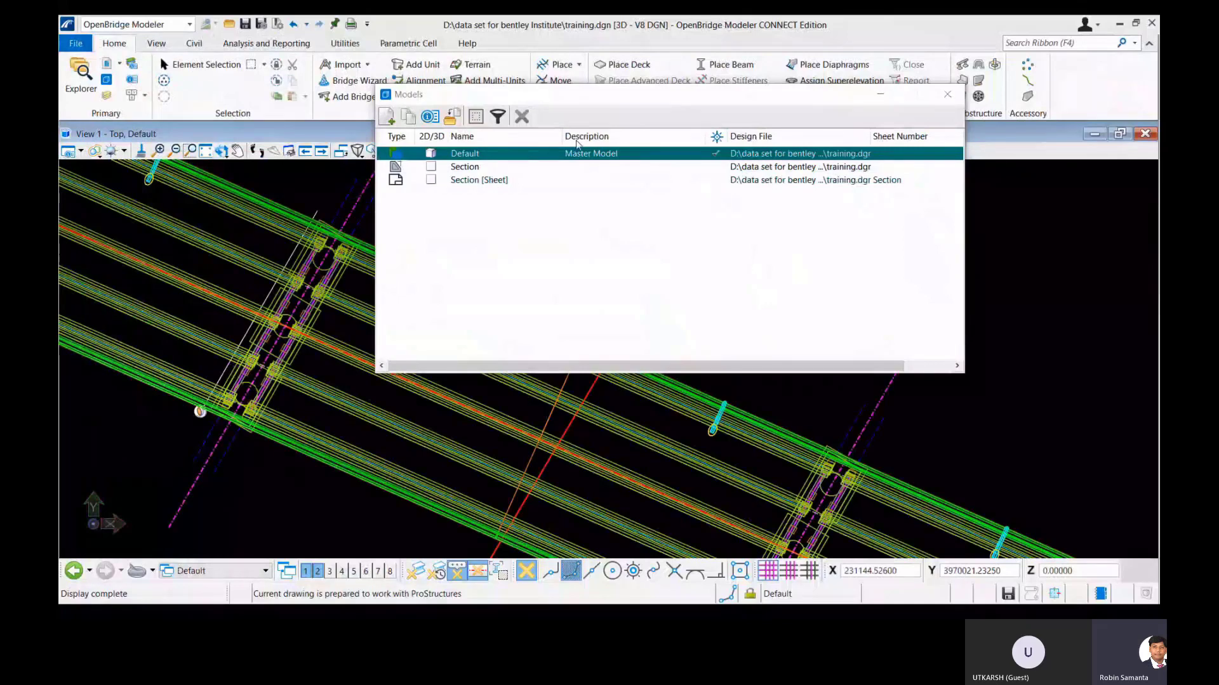
pyautogui.click(947, 94)
# Create a section drawing and sheet of the last pier before the bridge's lower-right end and inspect its elevation.
pyautogui.scroll(-2, 274, 357)
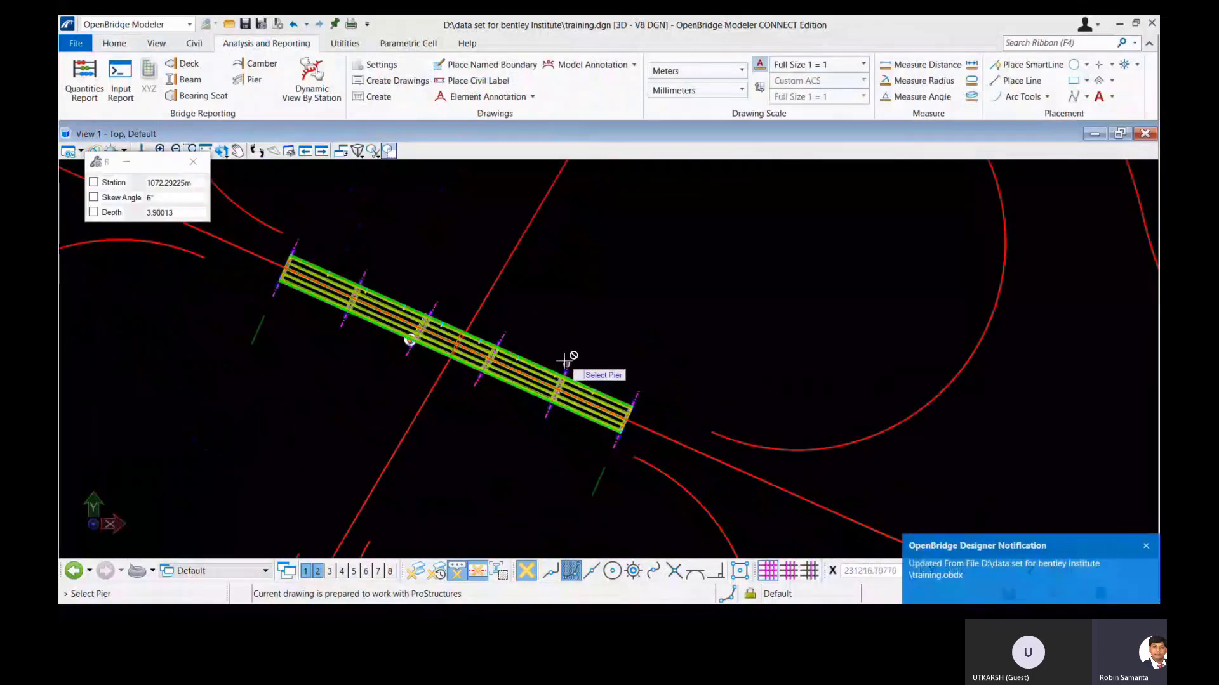
pyautogui.scroll(1, 565, 362)
pyautogui.scroll(2, 560, 403)
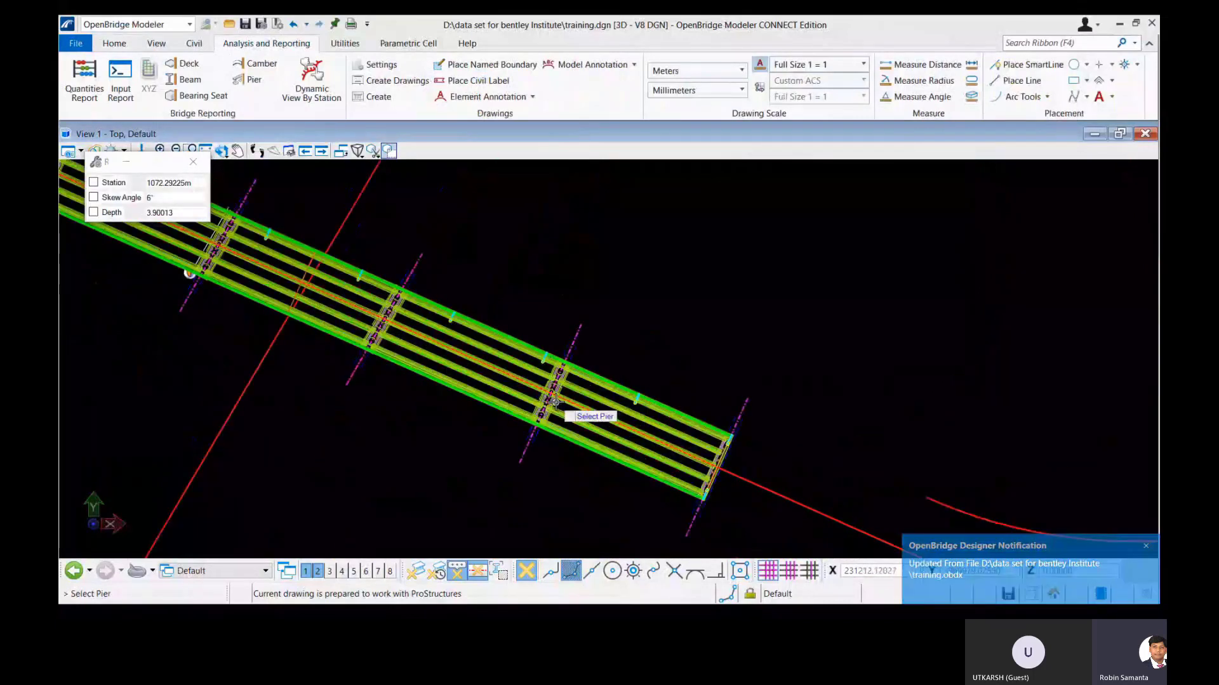
pyautogui.scroll(2, 556, 402)
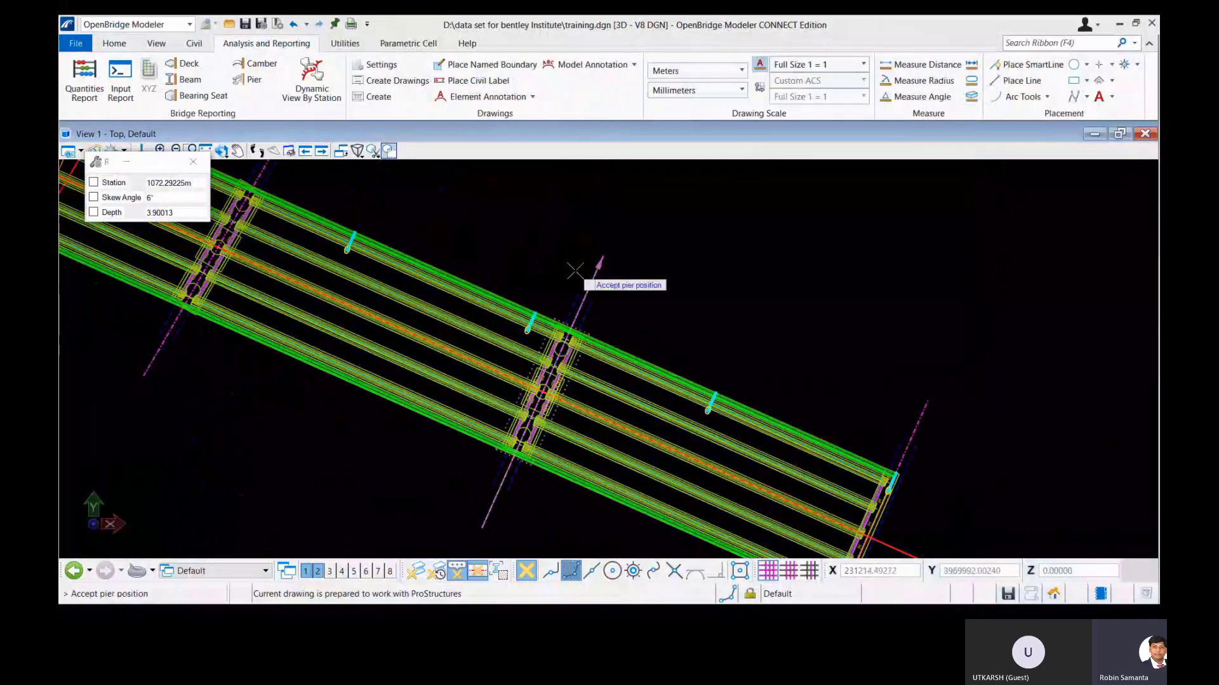
pyautogui.press('Escape')
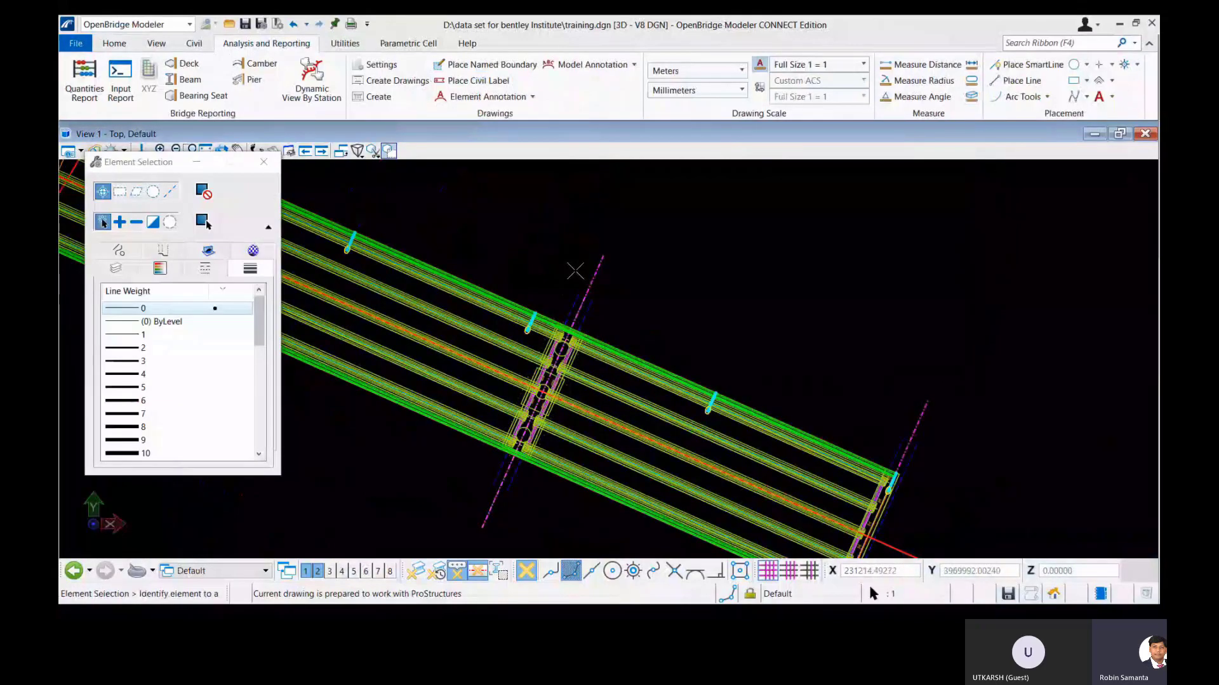
pyautogui.press('Return')
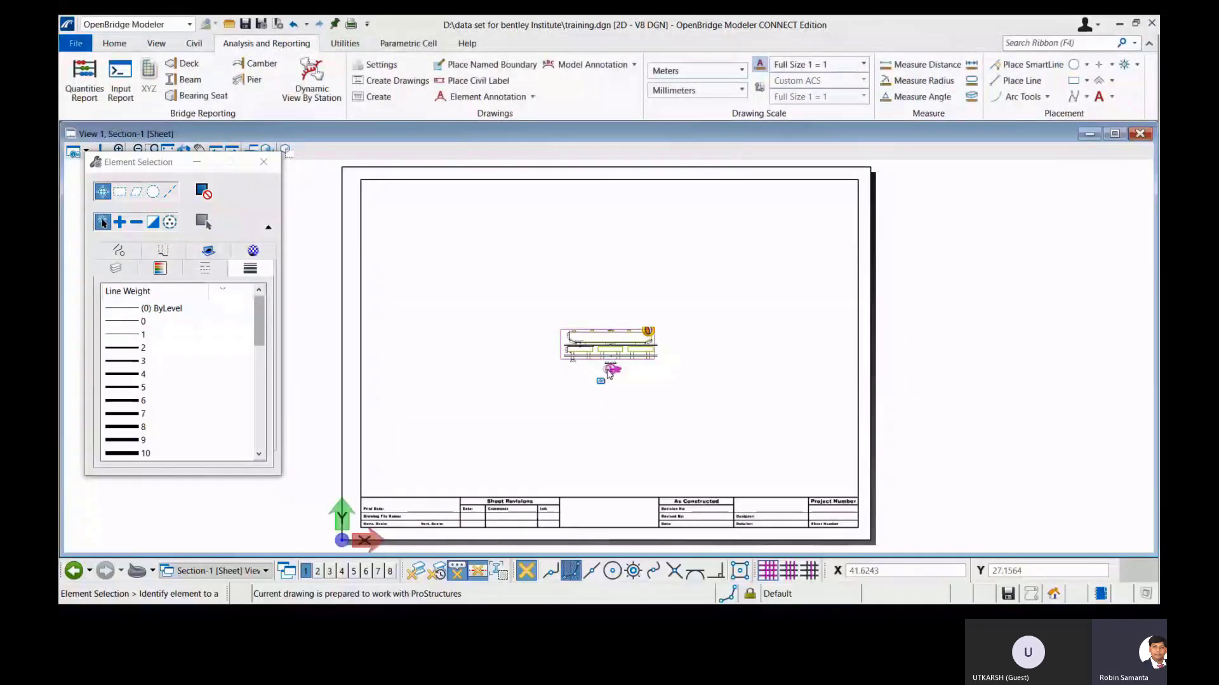
pyautogui.scroll(5, 608, 373)
pyautogui.scroll(4, 528, 229)
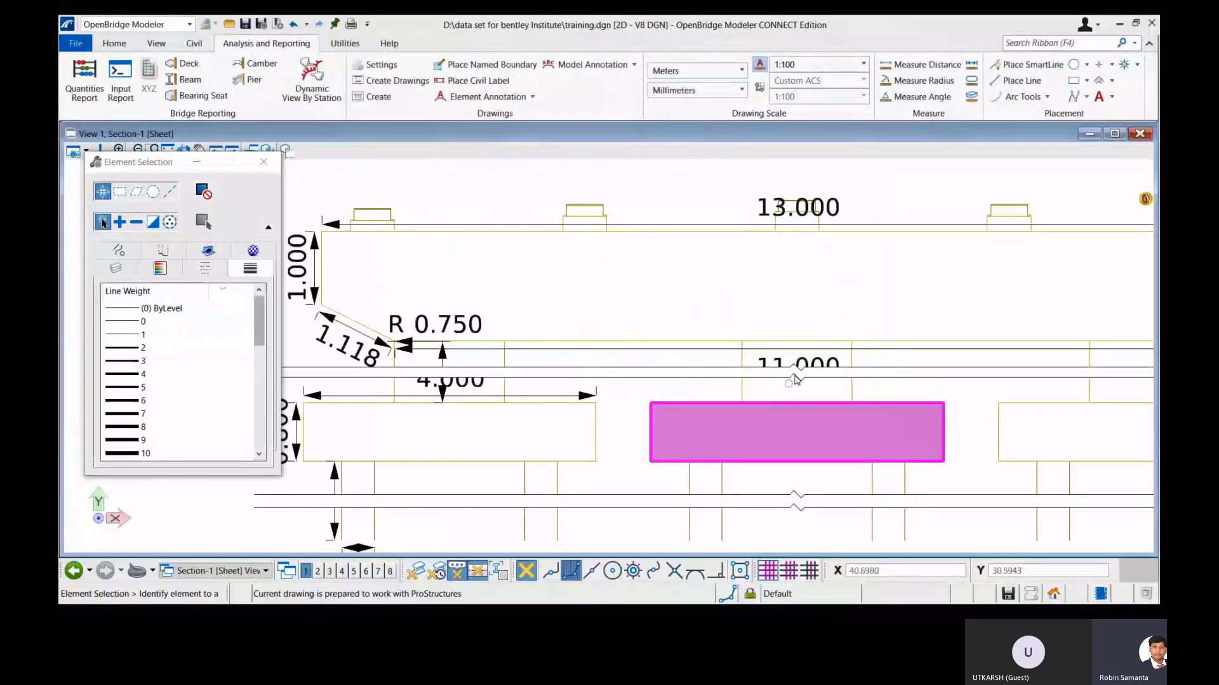
pyautogui.scroll(-4, 591, 281)
pyautogui.click(263, 164)
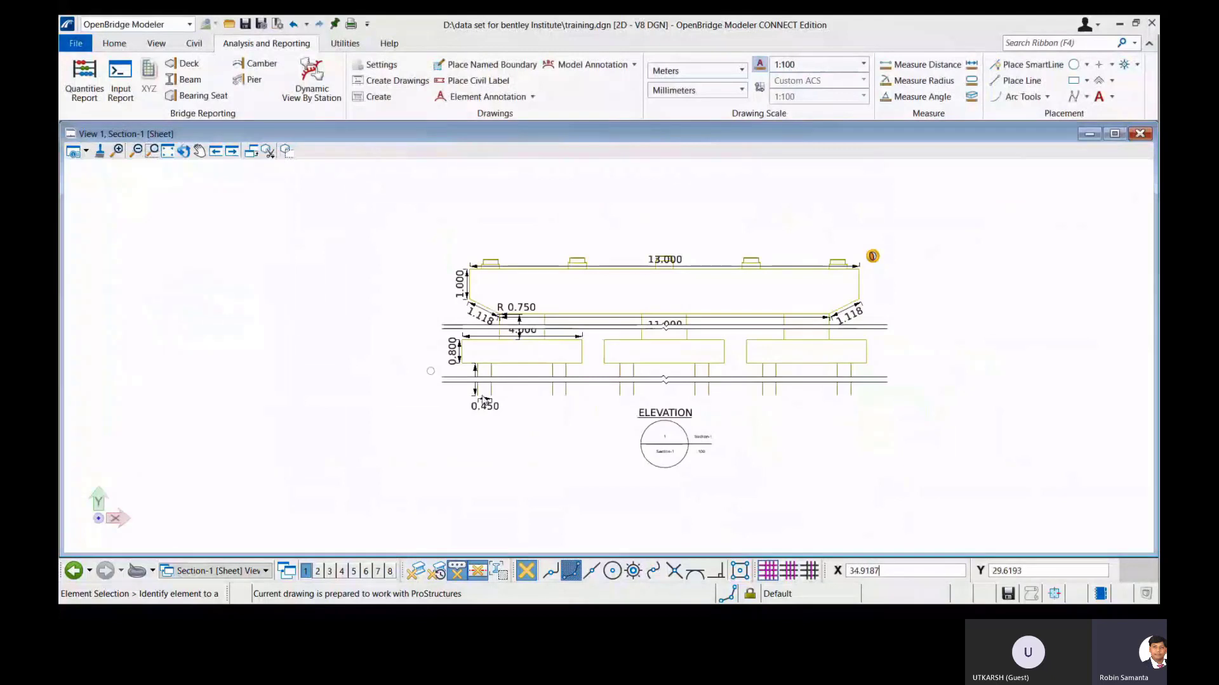
pyautogui.scroll(-2, 421, 340)
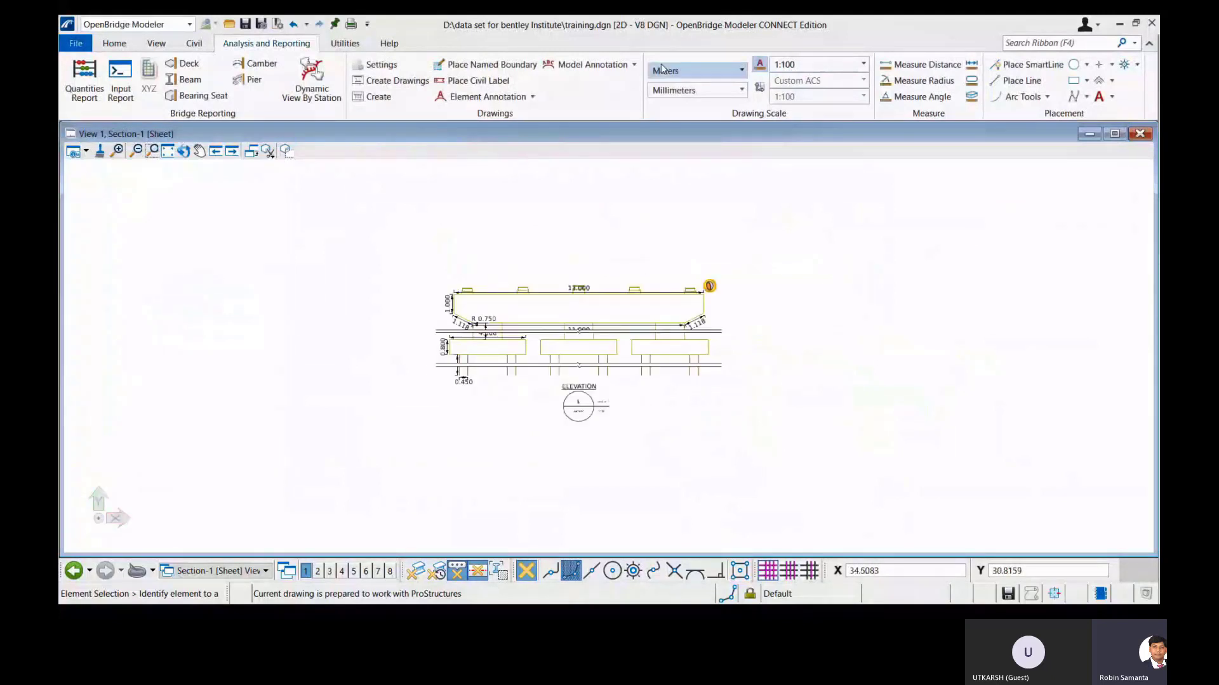
# Leave the second pier's sheet and return to the Default 3D model.
pyautogui.click(115, 43)
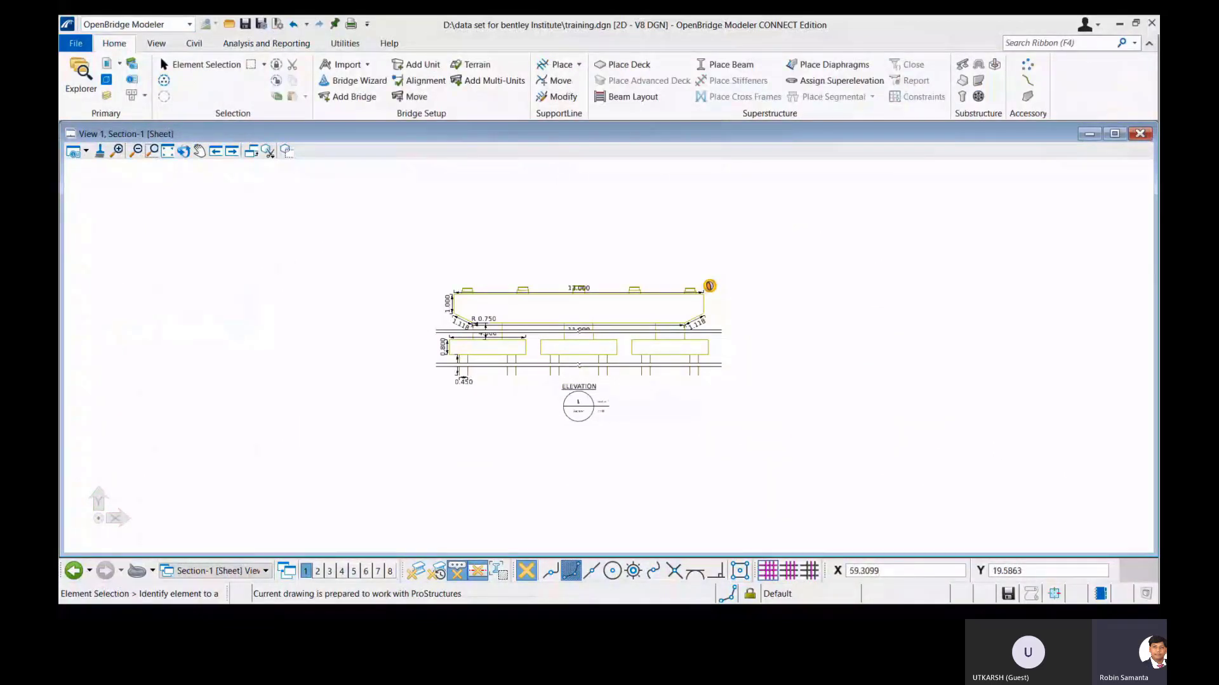
pyautogui.moveTo(747, 567)
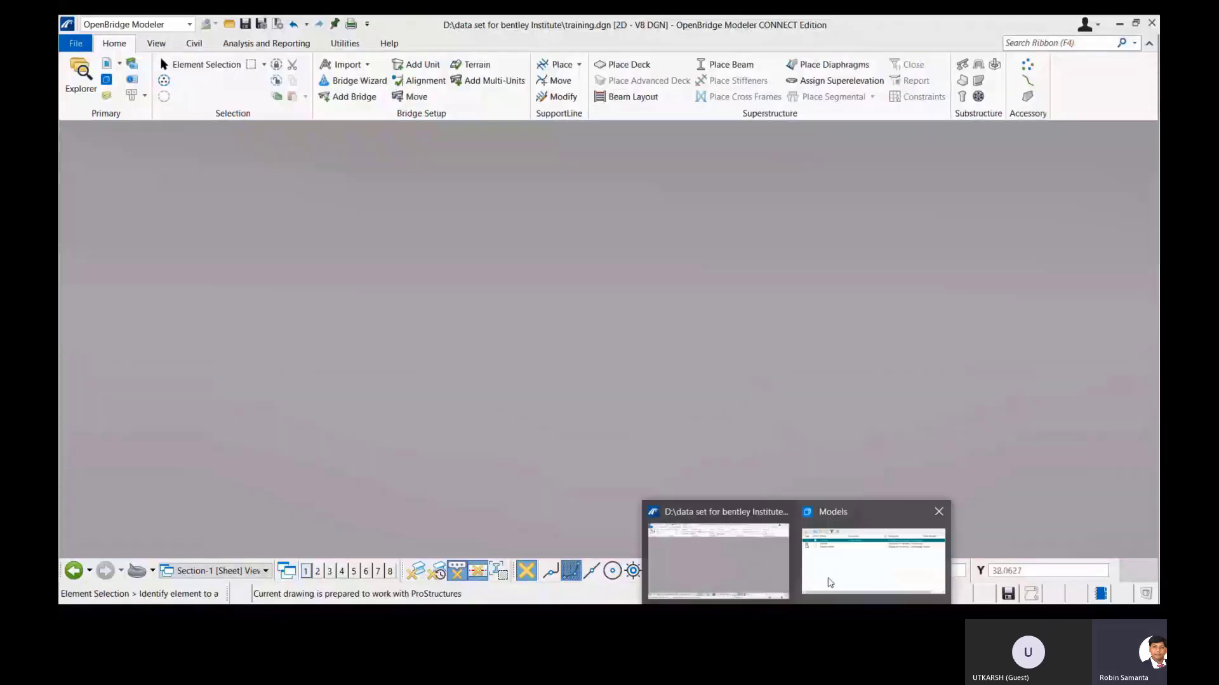
pyautogui.click(830, 583)
pyautogui.doubleClick(451, 154)
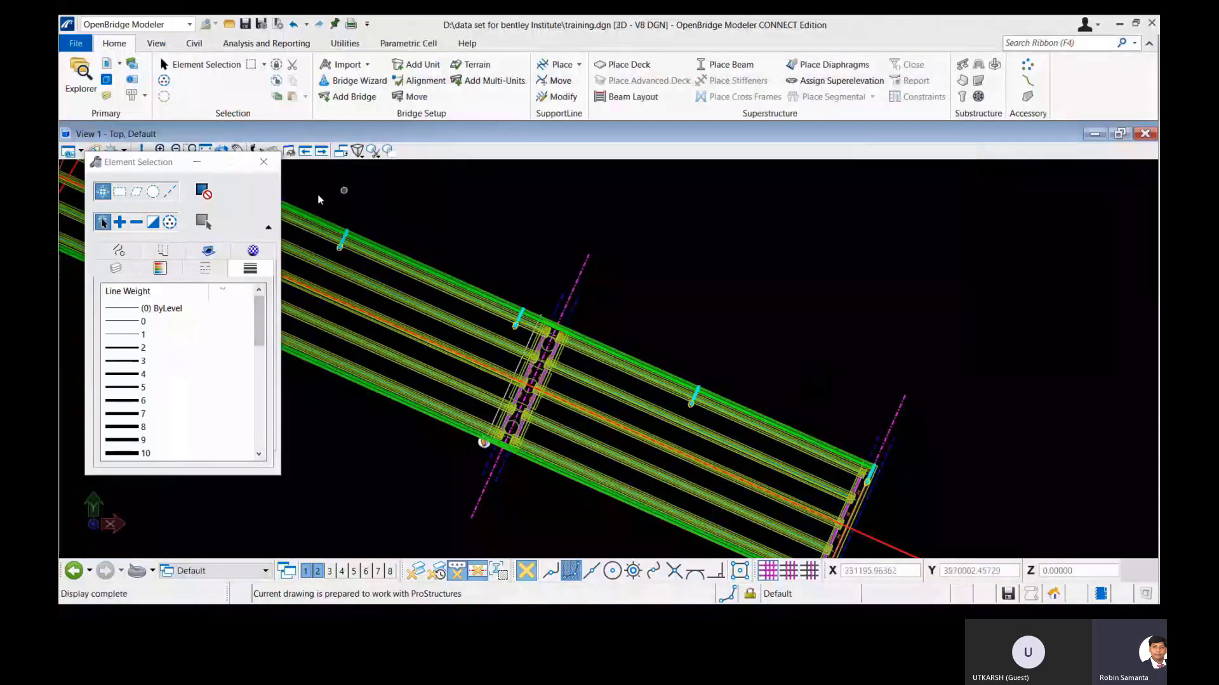
pyautogui.click(264, 162)
# Create a typical section drawing and sheet of the superstructure by selecting the alignment and cutting between the first two piers.
pyautogui.scroll(-6, 469, 411)
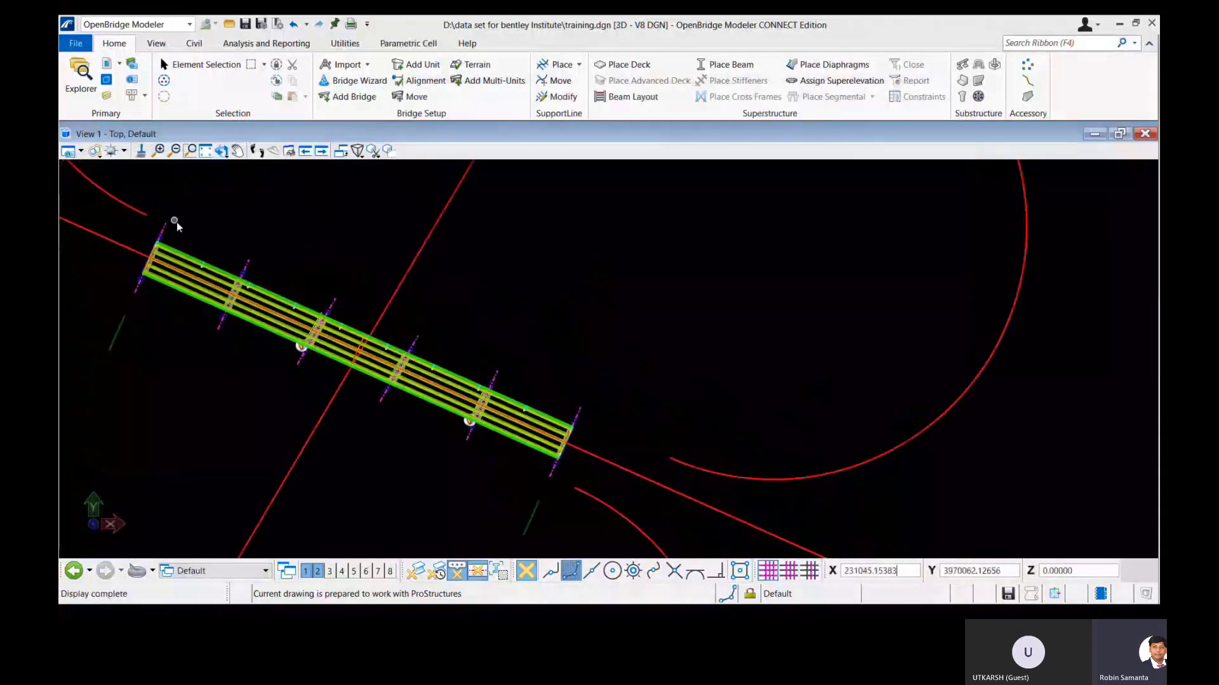
pyautogui.scroll(3, 176, 222)
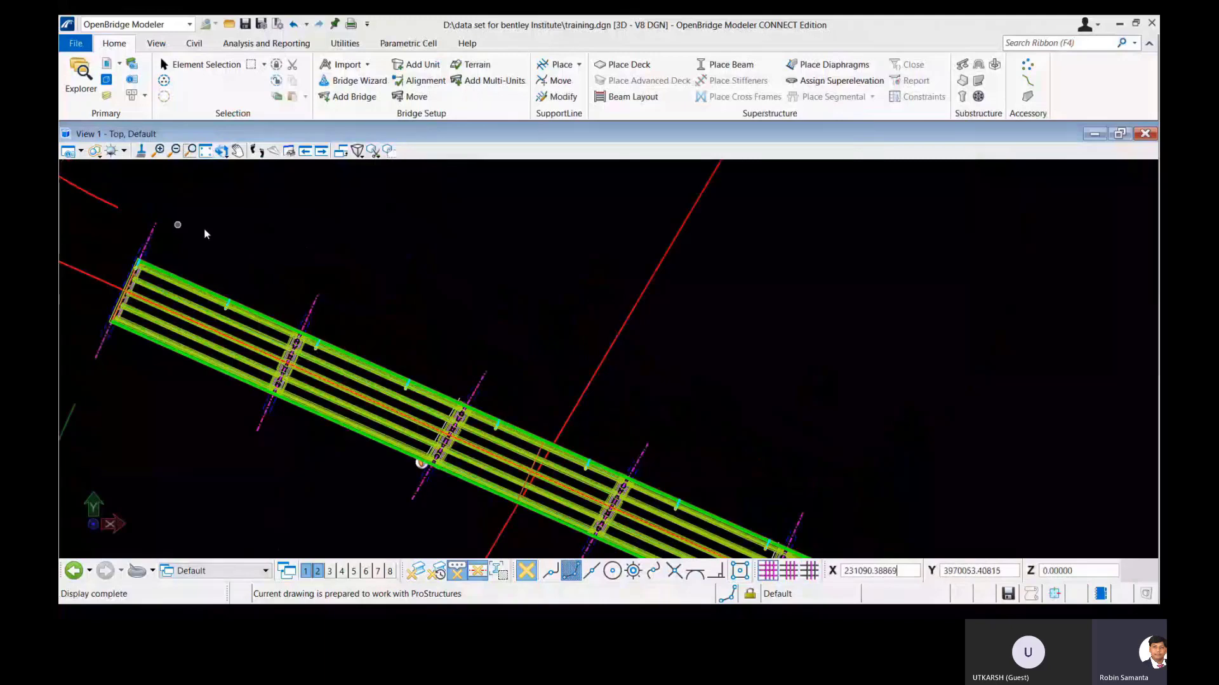
pyautogui.click(266, 44)
pyautogui.click(379, 98)
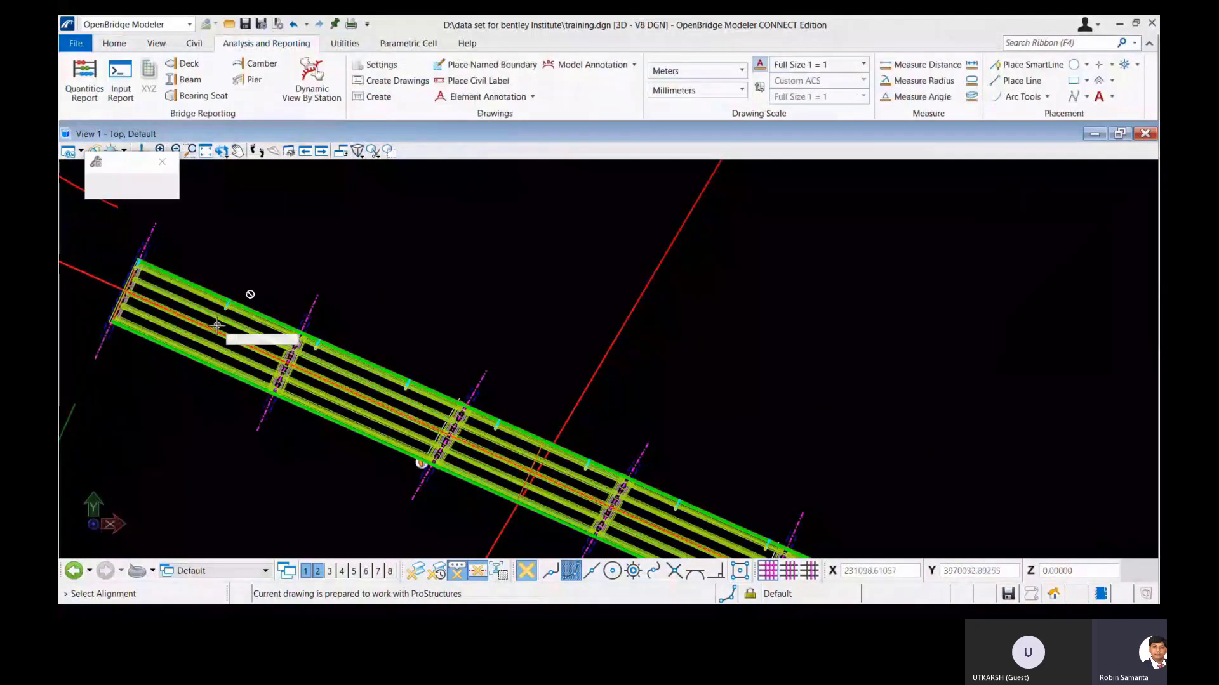
pyautogui.scroll(2, 216, 326)
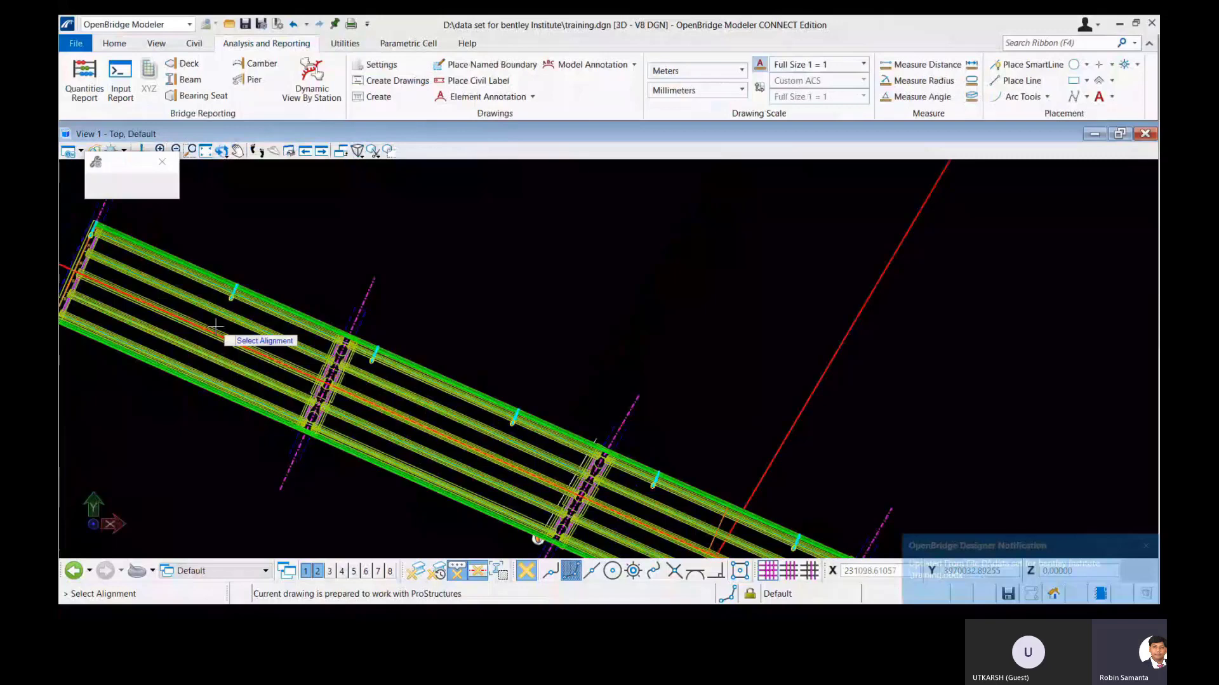
pyautogui.click(216, 326)
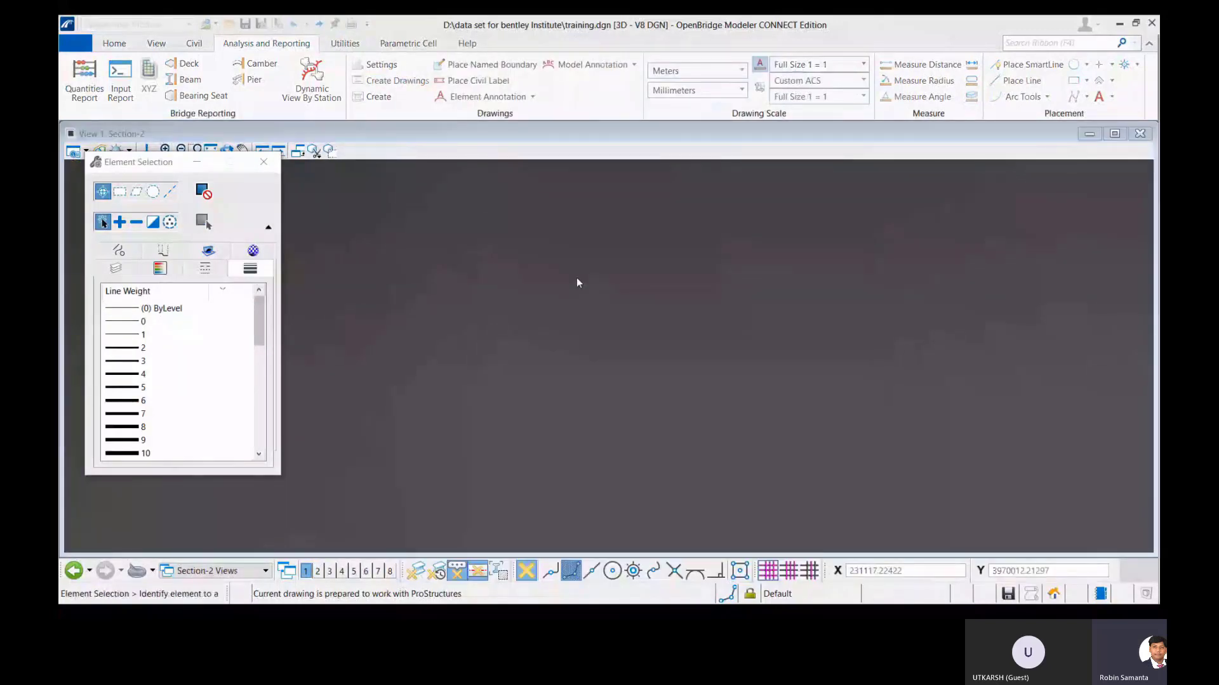
# Examine the typical section's dimensions and the title block on its sheet.
pyautogui.scroll(-3, 642, 281)
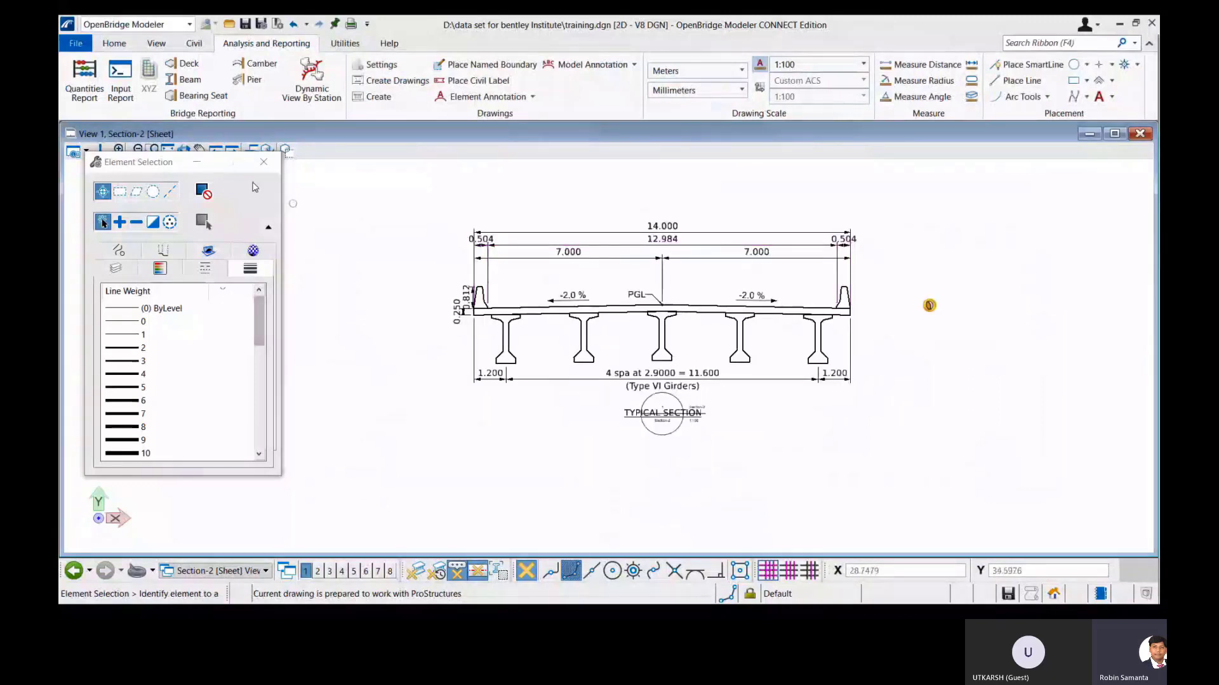
pyautogui.click(263, 161)
pyautogui.scroll(-4, 438, 311)
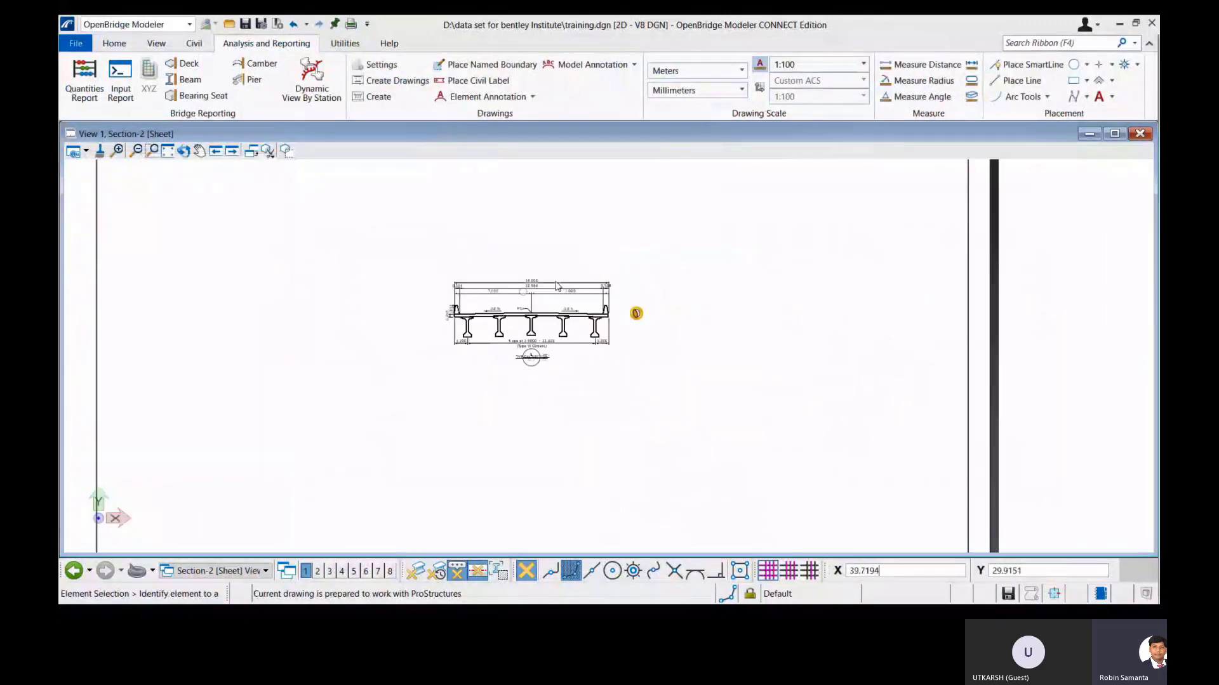
pyautogui.scroll(-2, 636, 286)
pyautogui.scroll(4, 758, 505)
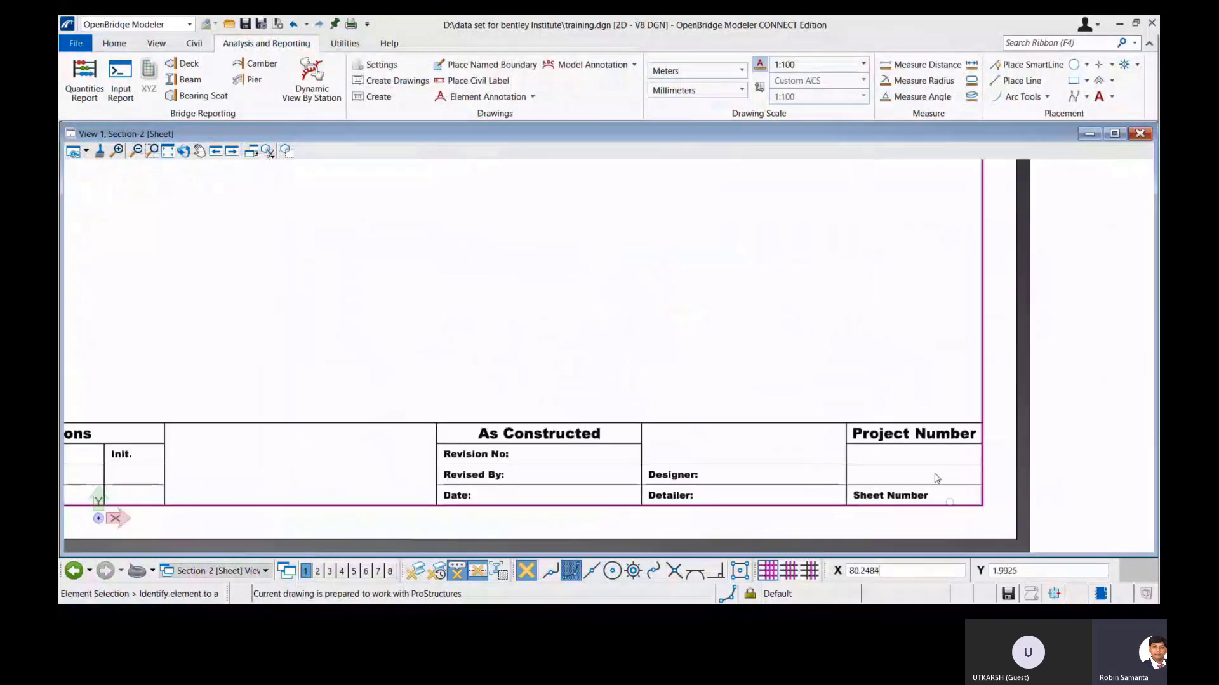
pyautogui.scroll(-3, 937, 480)
pyautogui.scroll(-3, 636, 266)
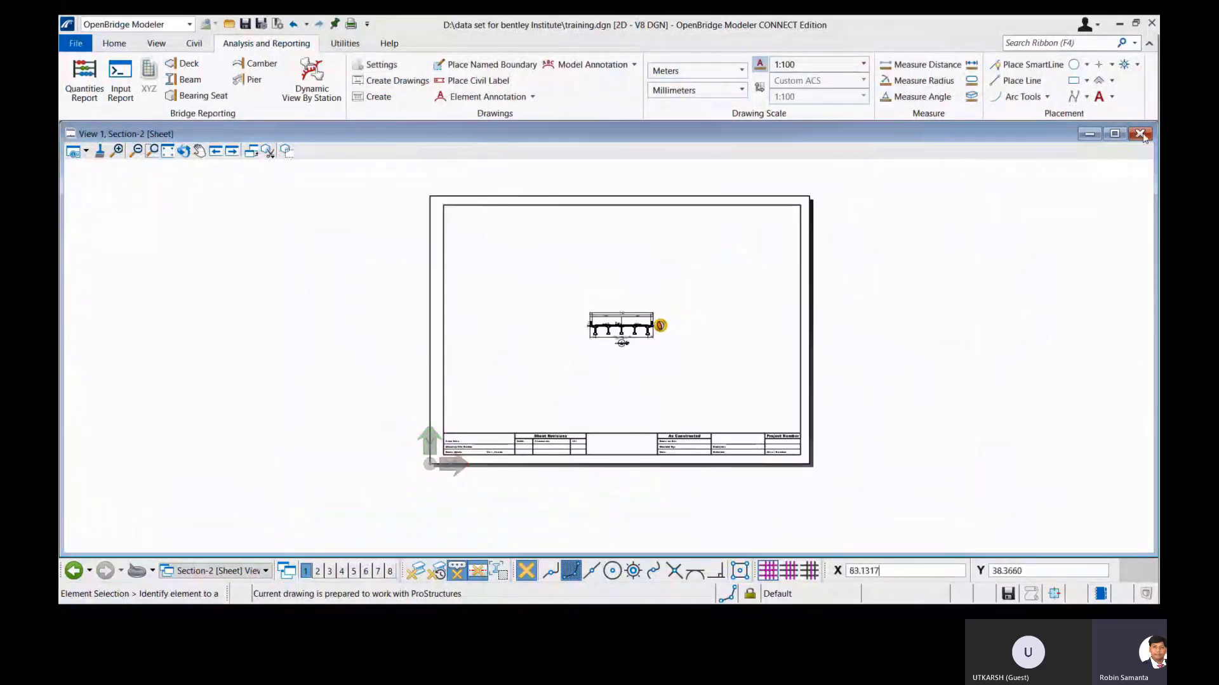
# Close the typical section sheet view and activate the Default master model again from the model list.
pyautogui.click(114, 43)
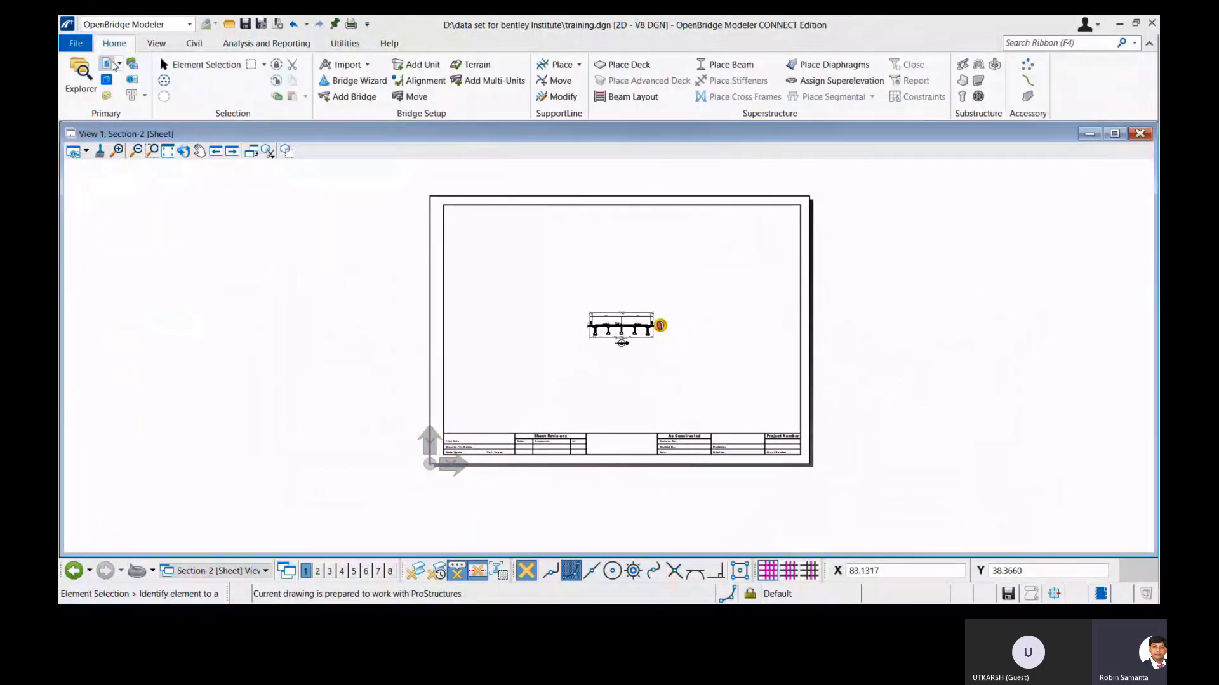
pyautogui.doubleClick(139, 134)
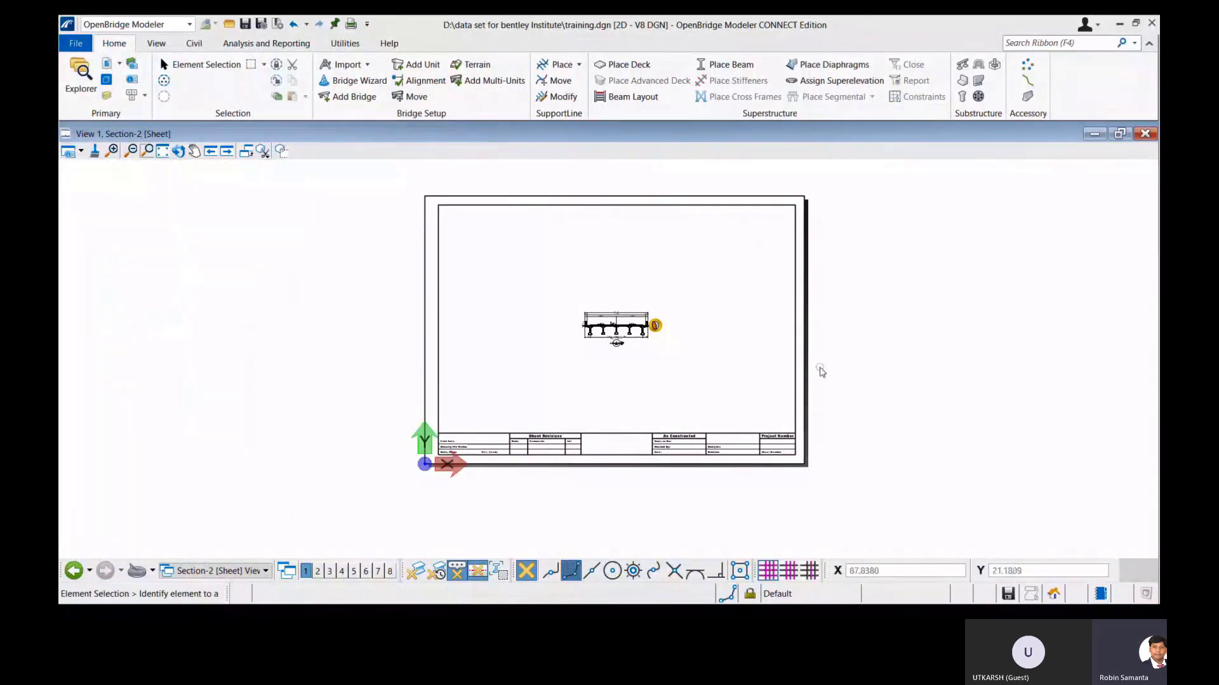
pyautogui.click(1144, 134)
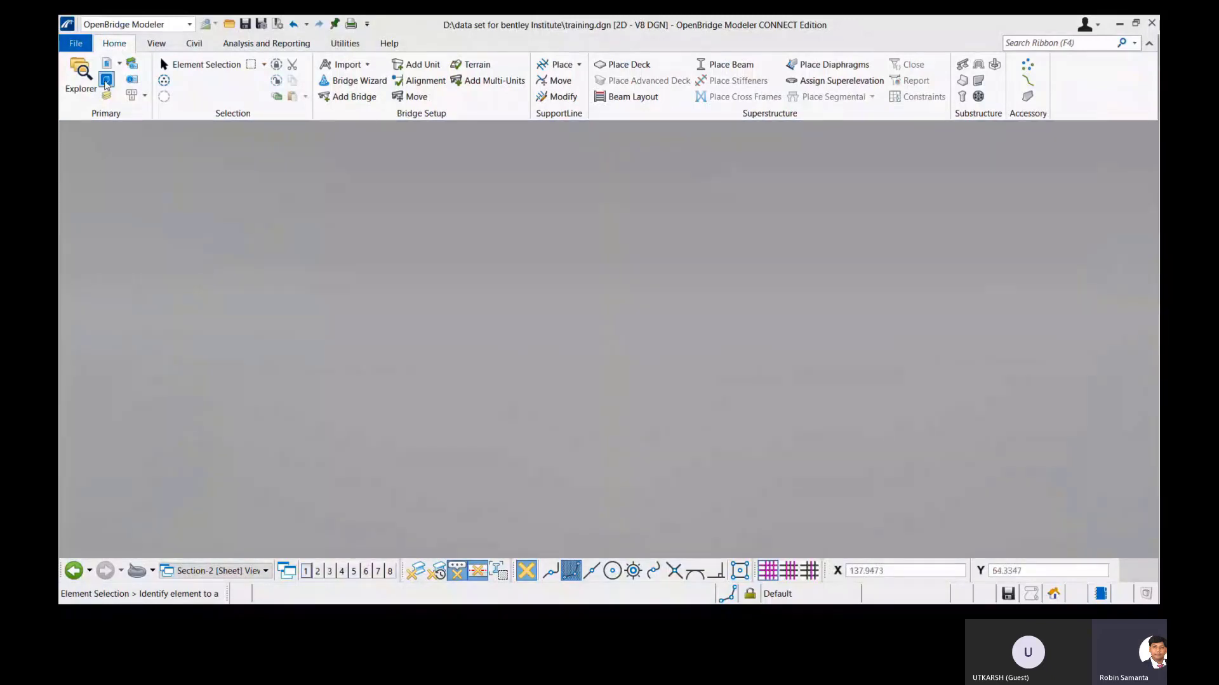
pyautogui.click(106, 81)
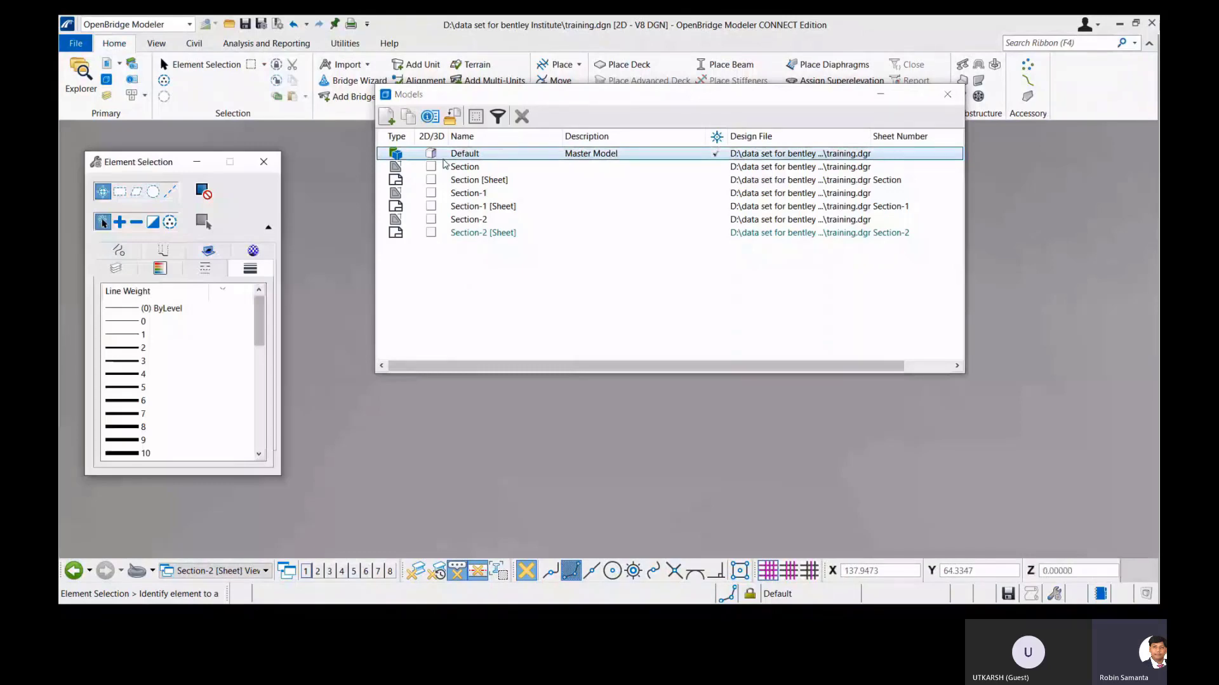
pyautogui.doubleClick(444, 155)
pyautogui.click(947, 94)
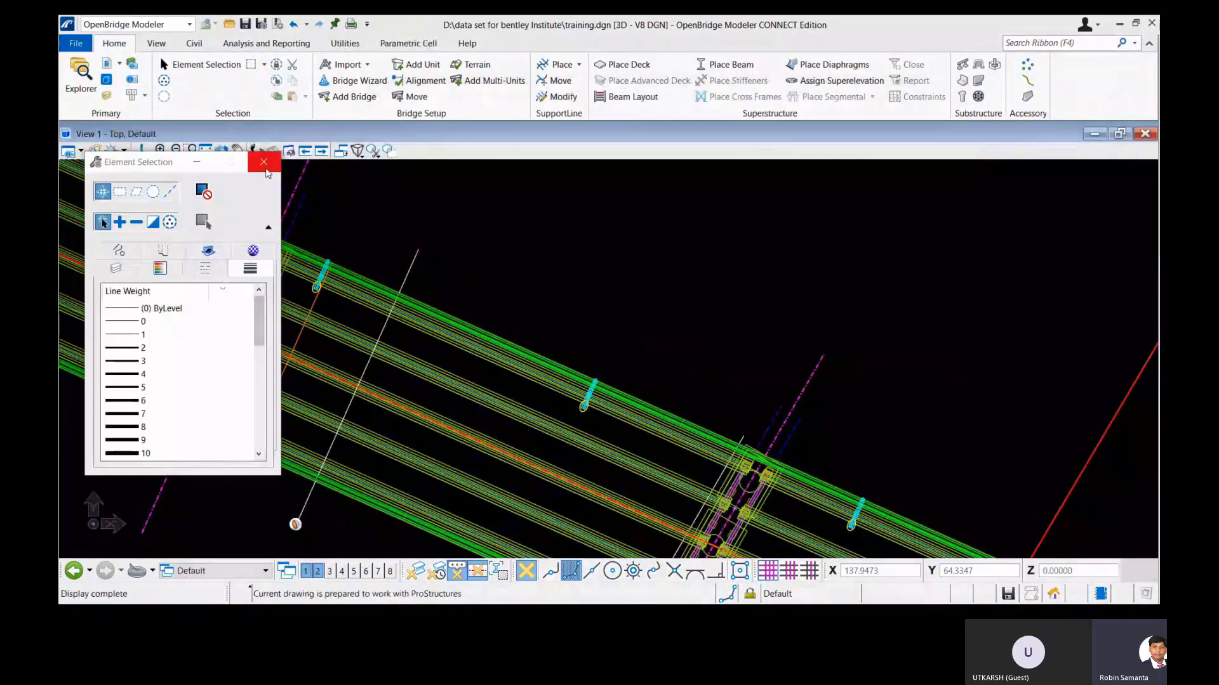
pyautogui.click(264, 162)
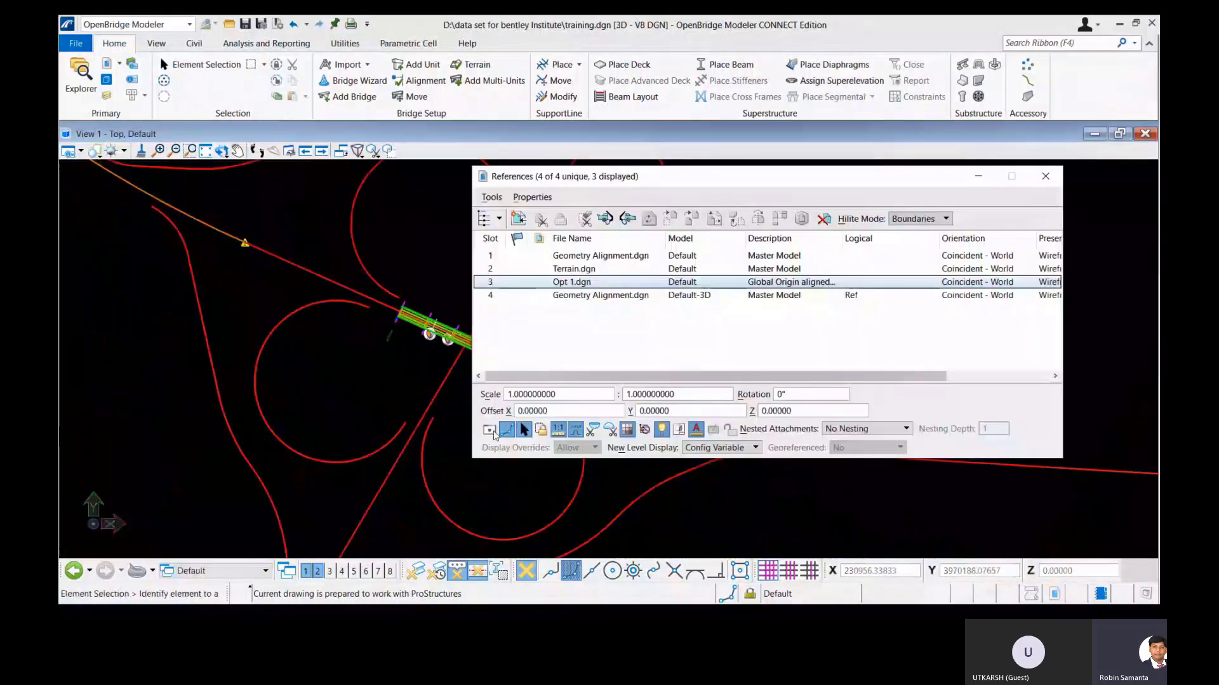
# Display the Opt 1.dgn reference so the road corridors appear around the bridge.
pyautogui.click(490, 431)
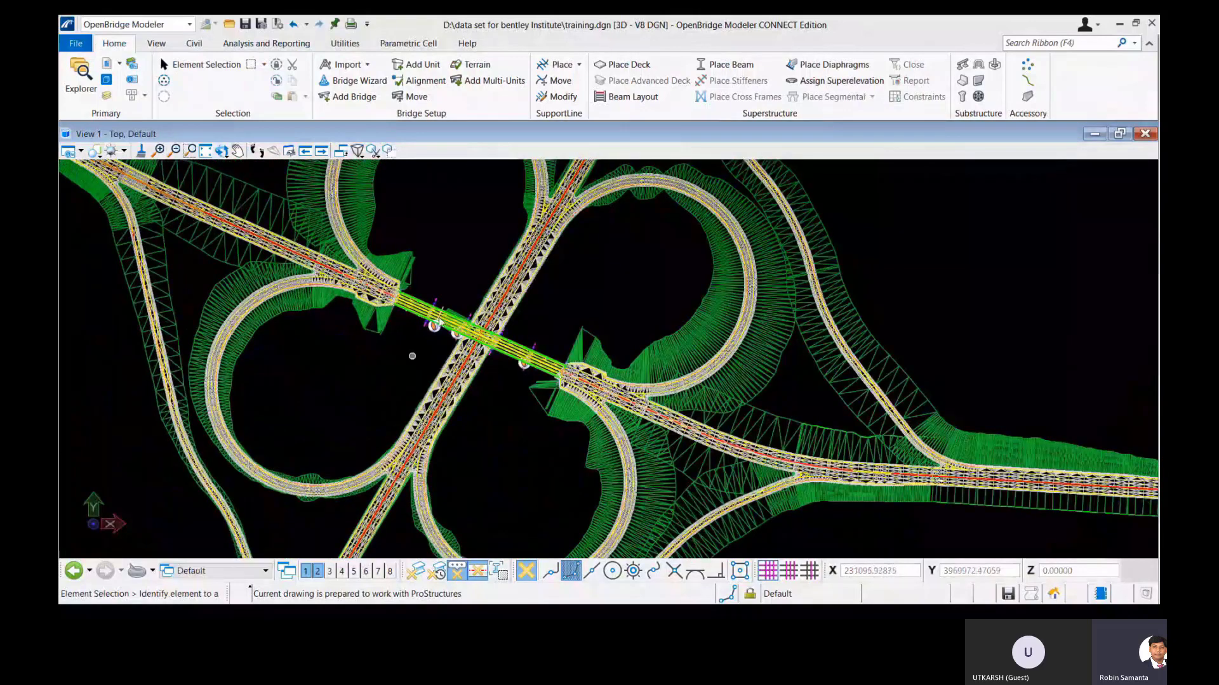
pyautogui.moveTo(467, 366); pyautogui.dragTo(386, 406, button='middle')
pyautogui.scroll(1, 385, 406)
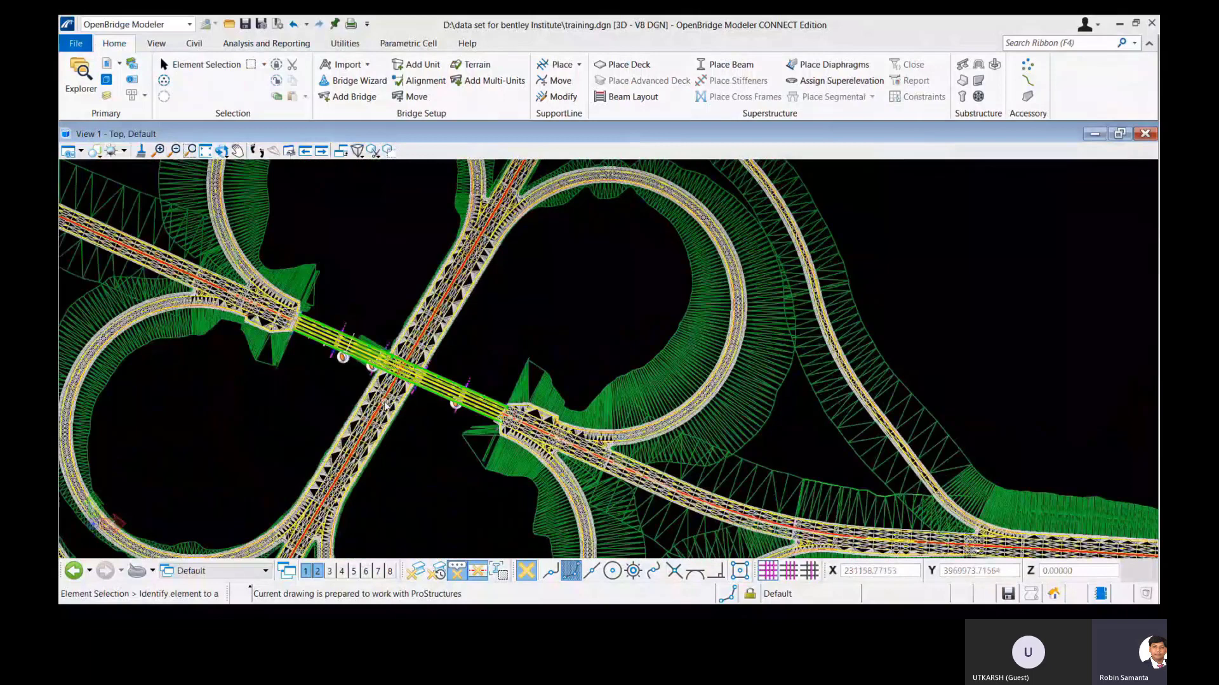
pyautogui.scroll(4, 279, 303)
# Transfer the bridge to RM Bridge with the AASHTO LRFD standard, continuing without an XML file path.
pyautogui.click(339, 43)
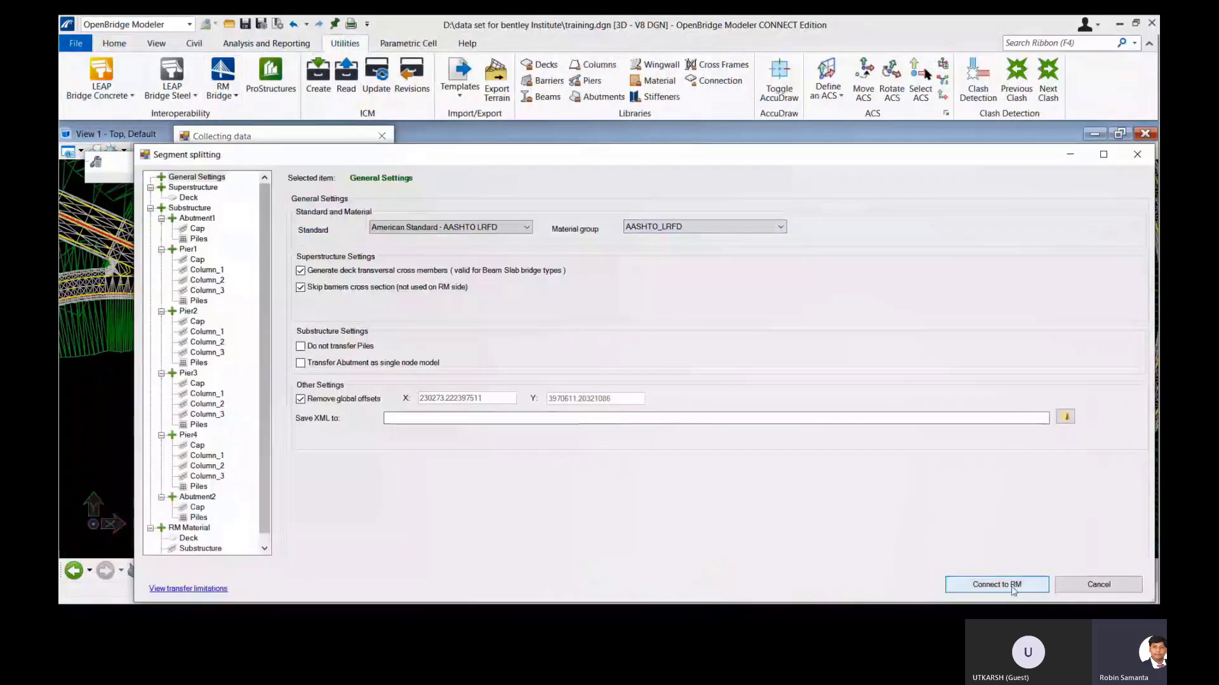
pyautogui.click(1012, 588)
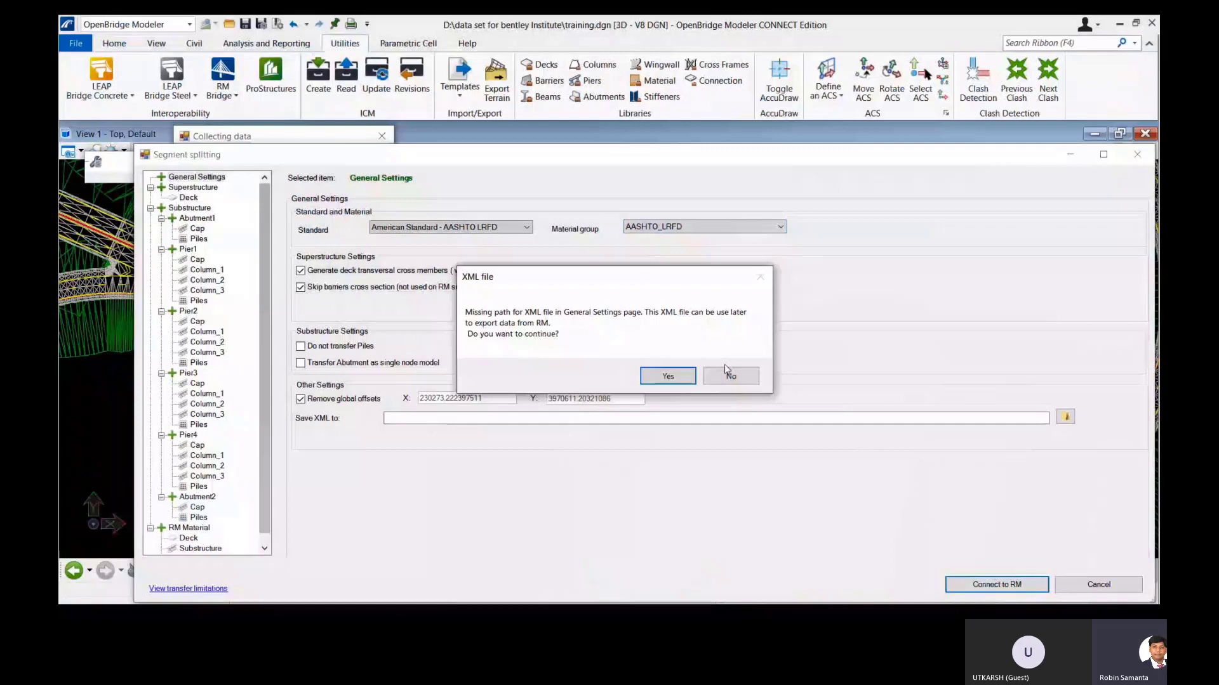
pyautogui.click(668, 379)
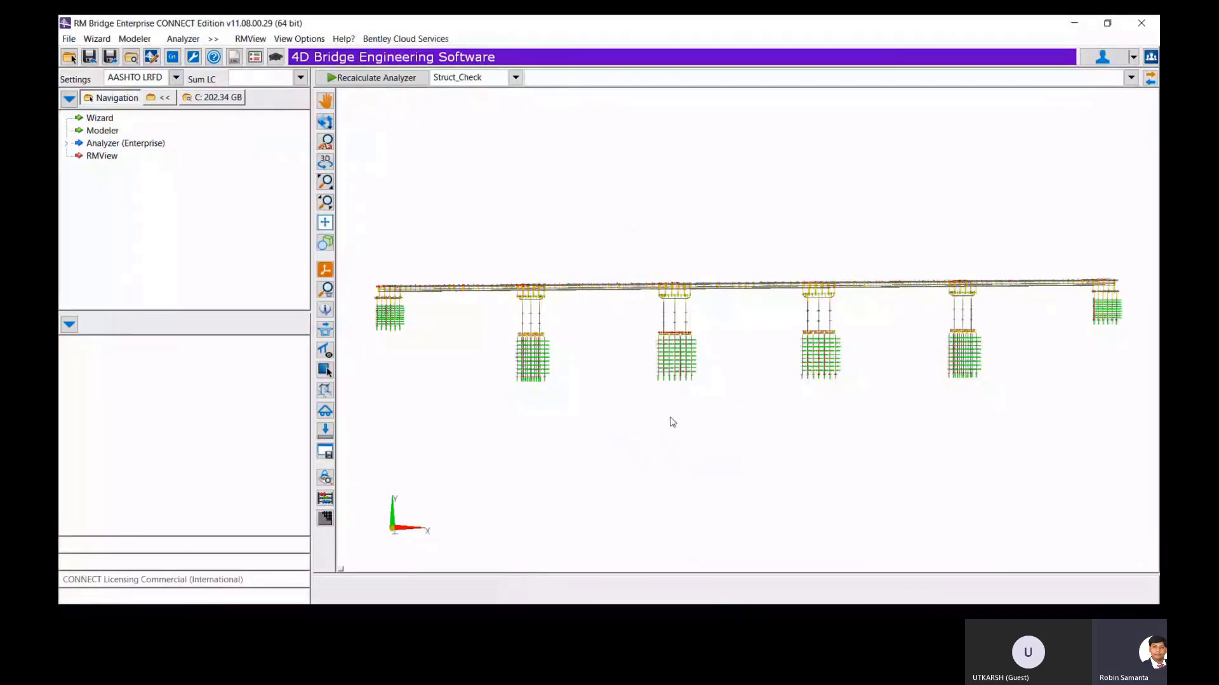
# Rotate the RM Bridge analysis model into an oblique 3D view and display its cross sections.
pyautogui.moveTo(673, 422); pyautogui.dragTo(857, 395)
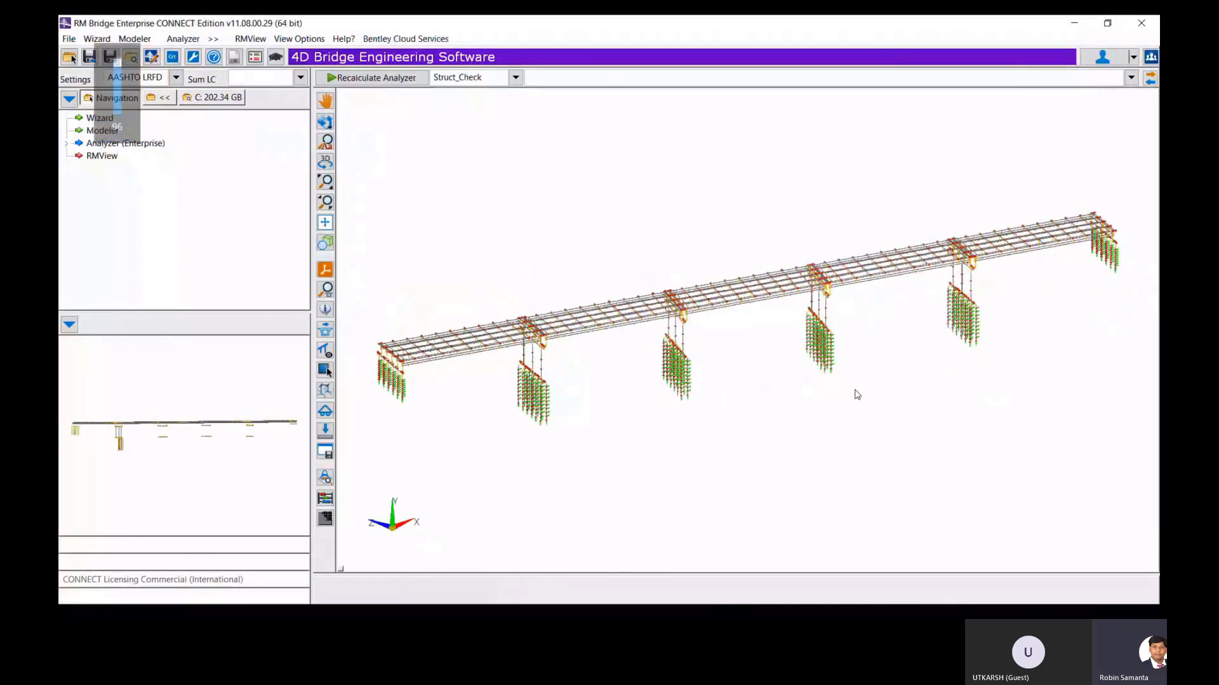
pyautogui.click(325, 498)
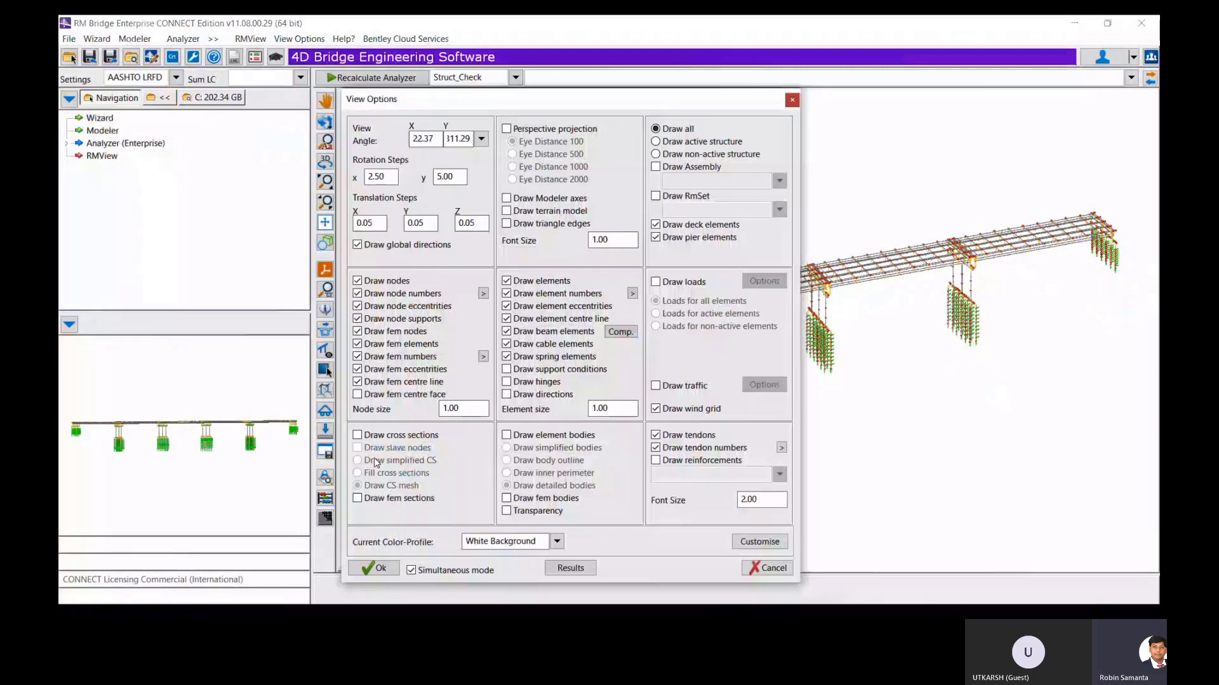
pyautogui.click(357, 435)
pyautogui.click(373, 568)
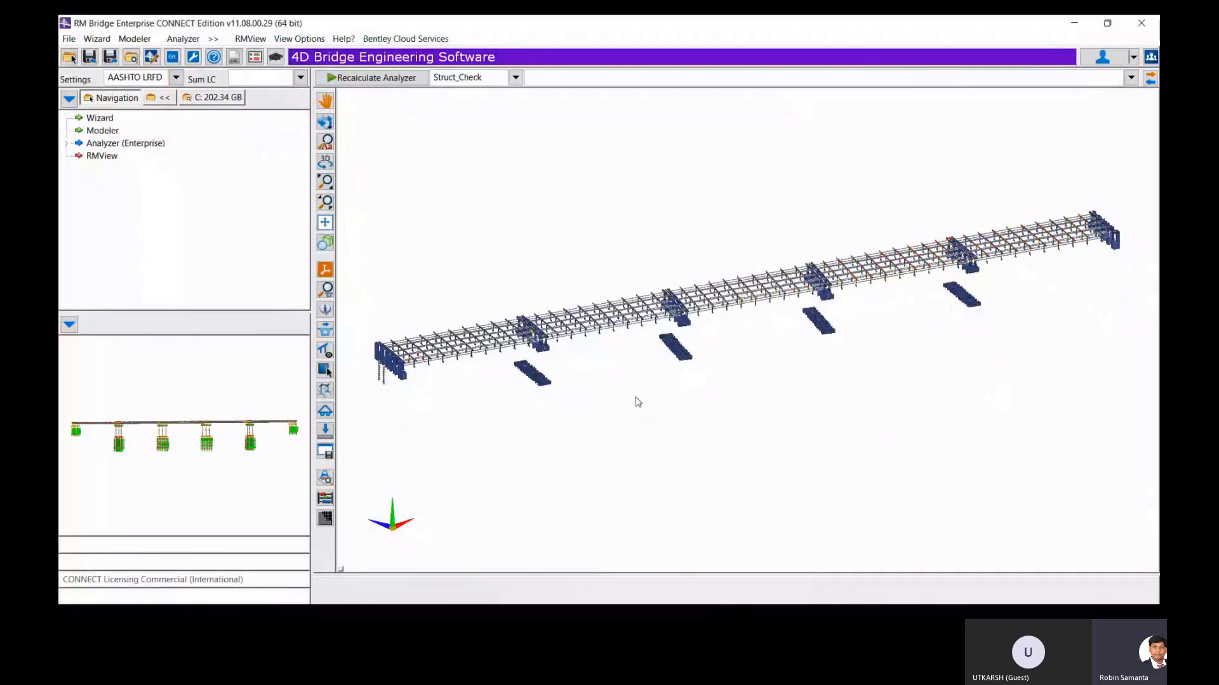
# Change the analysis model's display from cross sections to element bodies drawn as detailed bodies.
pyautogui.rightClick(638, 388)
pyautogui.click(502, 488)
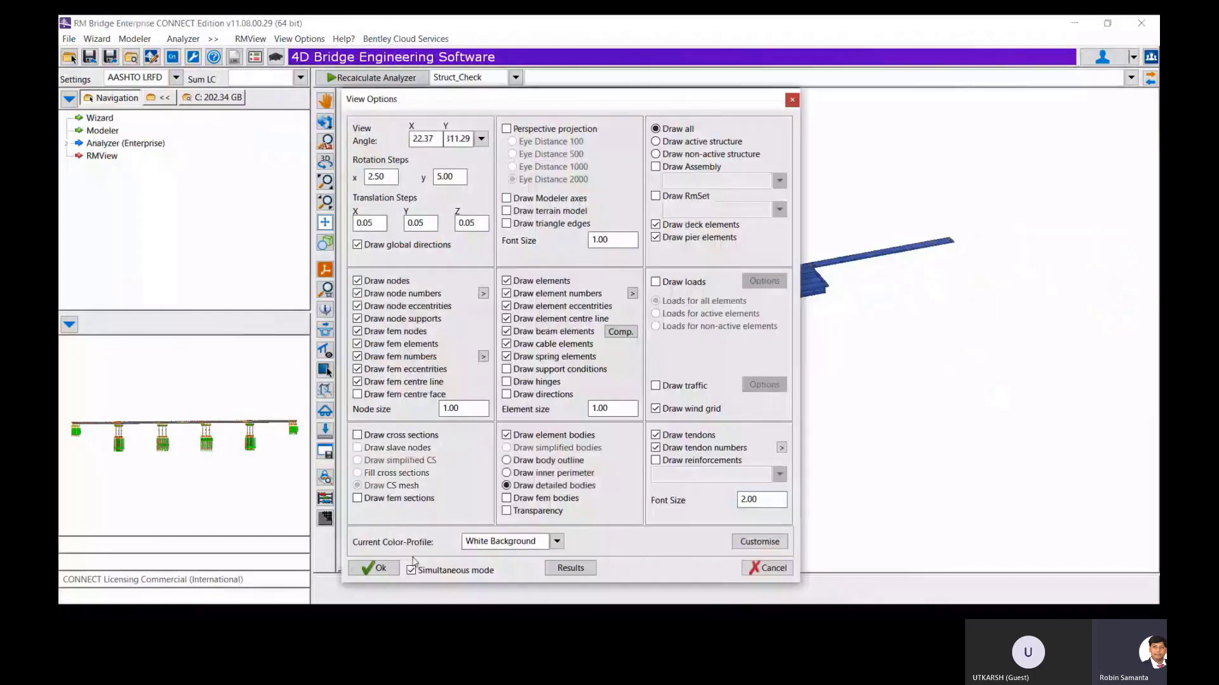
pyautogui.click(379, 568)
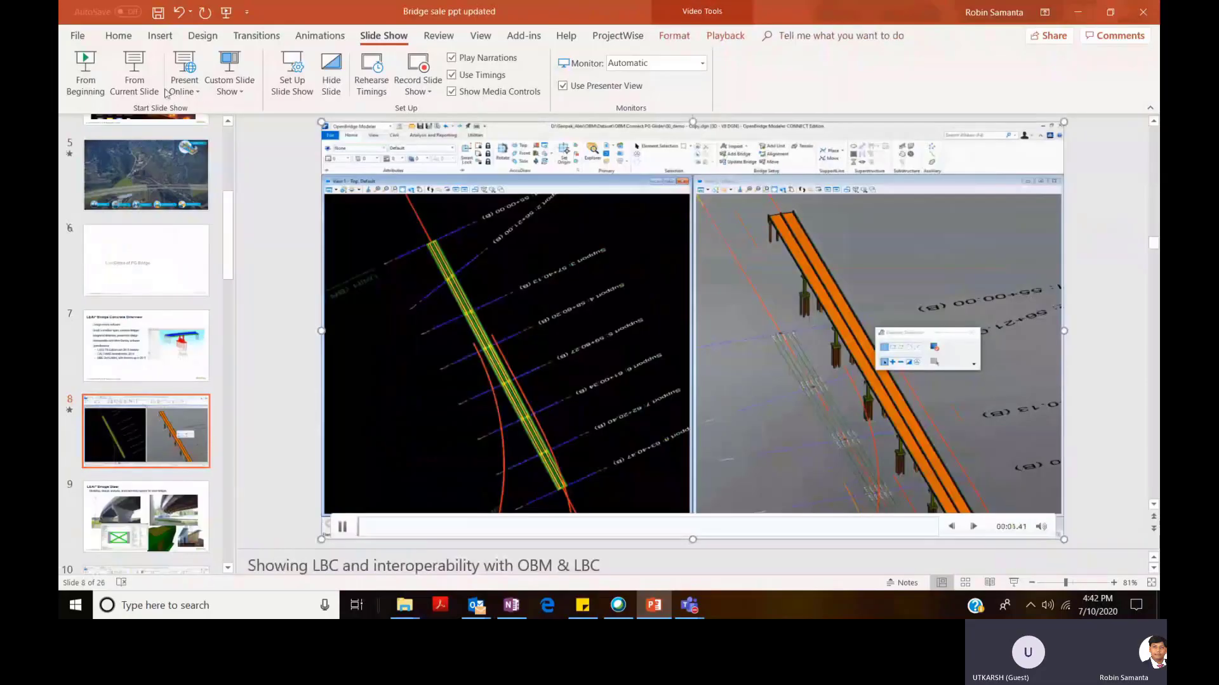
# Start the PowerPoint slide show from slide 8 and examine the model transfer report in its LEAP Bridge Concrete demo.
pyautogui.click(150, 81)
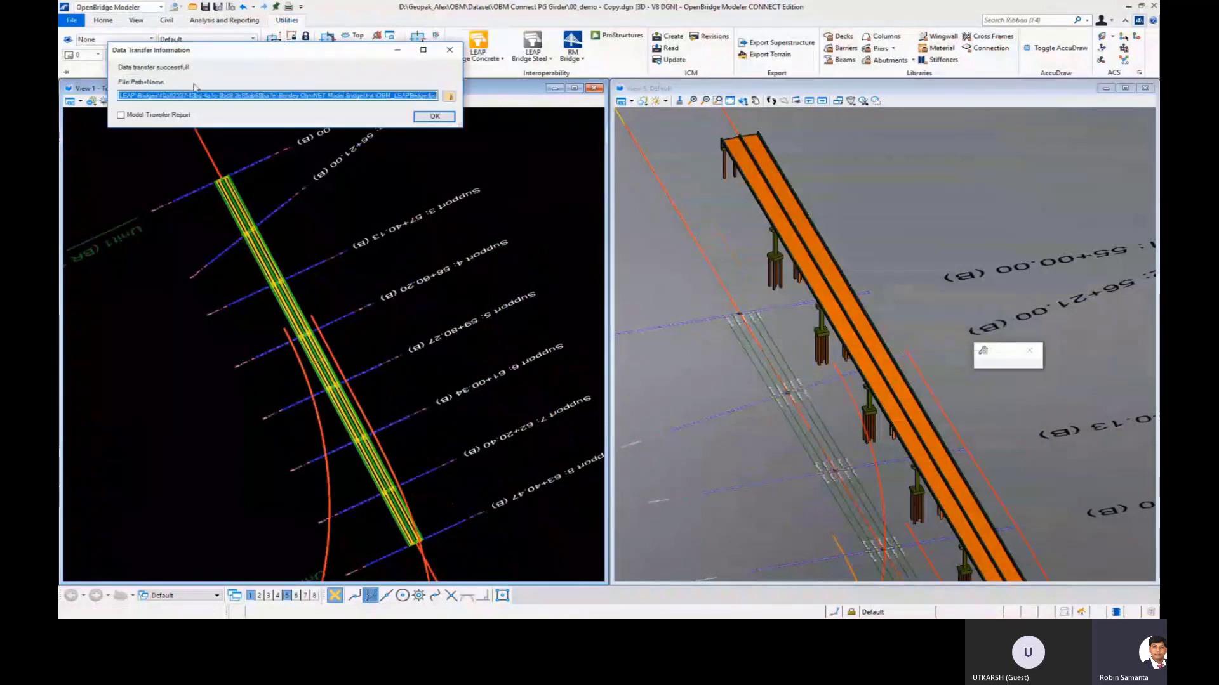
pyautogui.click(173, 116)
pyautogui.moveTo(455, 161); pyautogui.dragTo(457, 178)
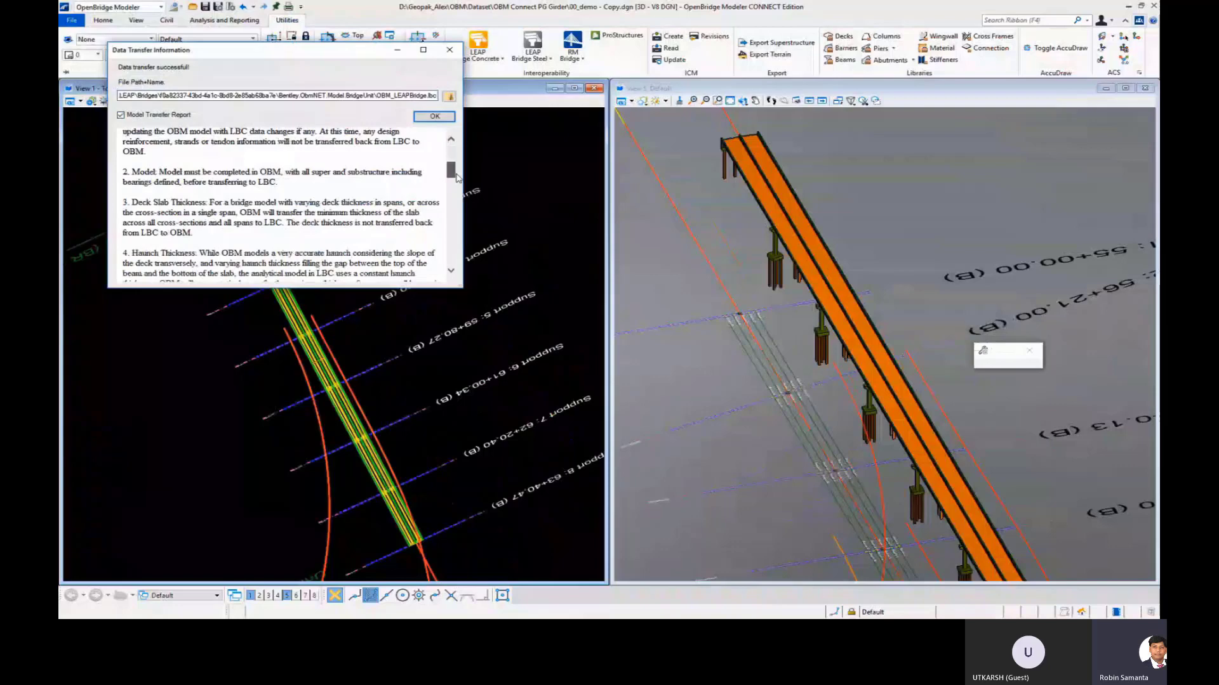
pyautogui.moveTo(458, 178); pyautogui.dragTo(457, 204)
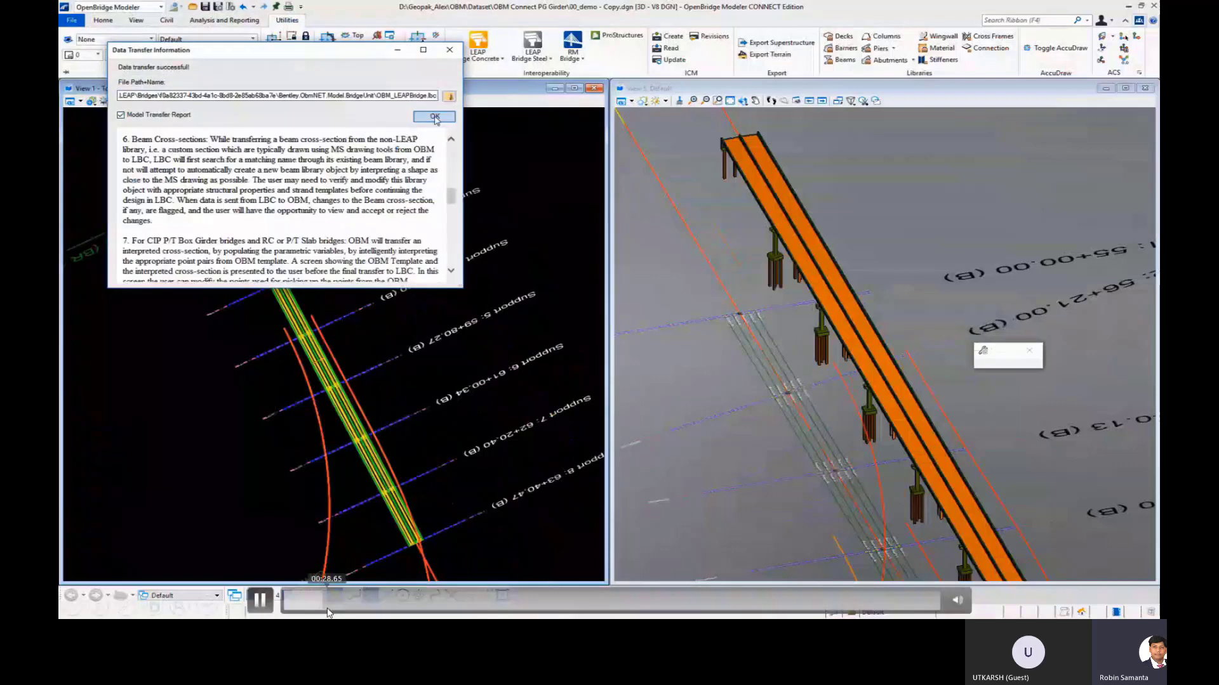
pyautogui.click(344, 605)
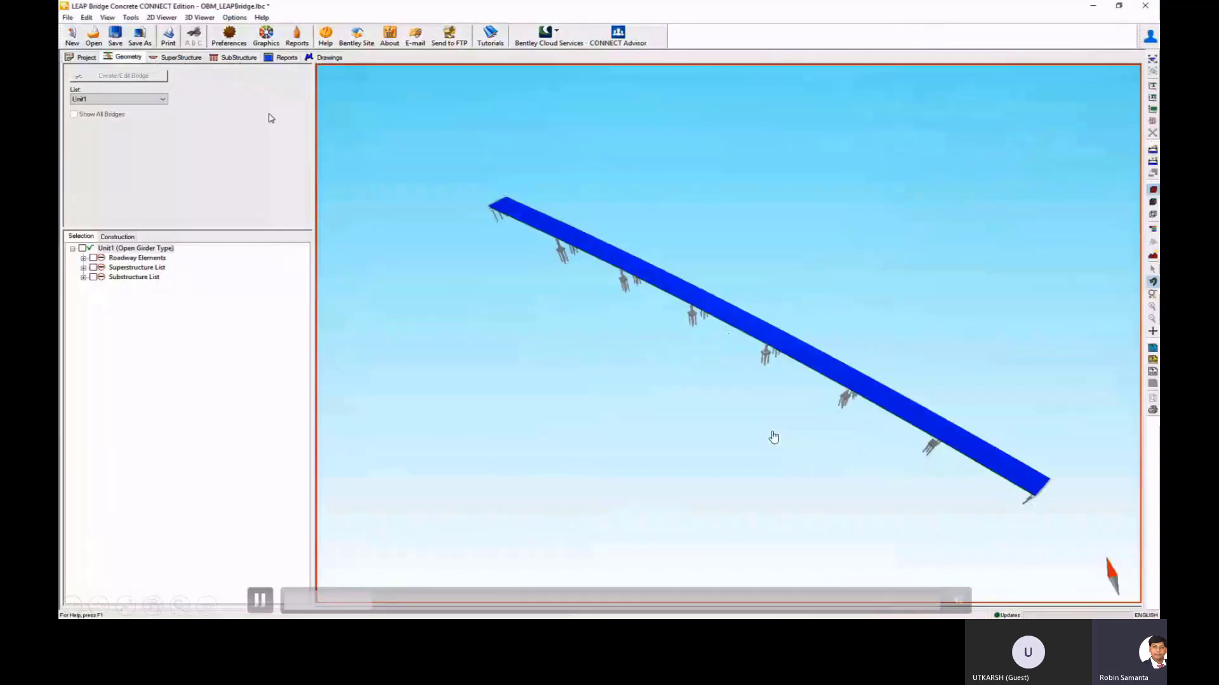
# Examine the transferred bridge's superstructure layout and the substructure of pier 1 in LEAP Bridge Concrete.
pyautogui.click(182, 57)
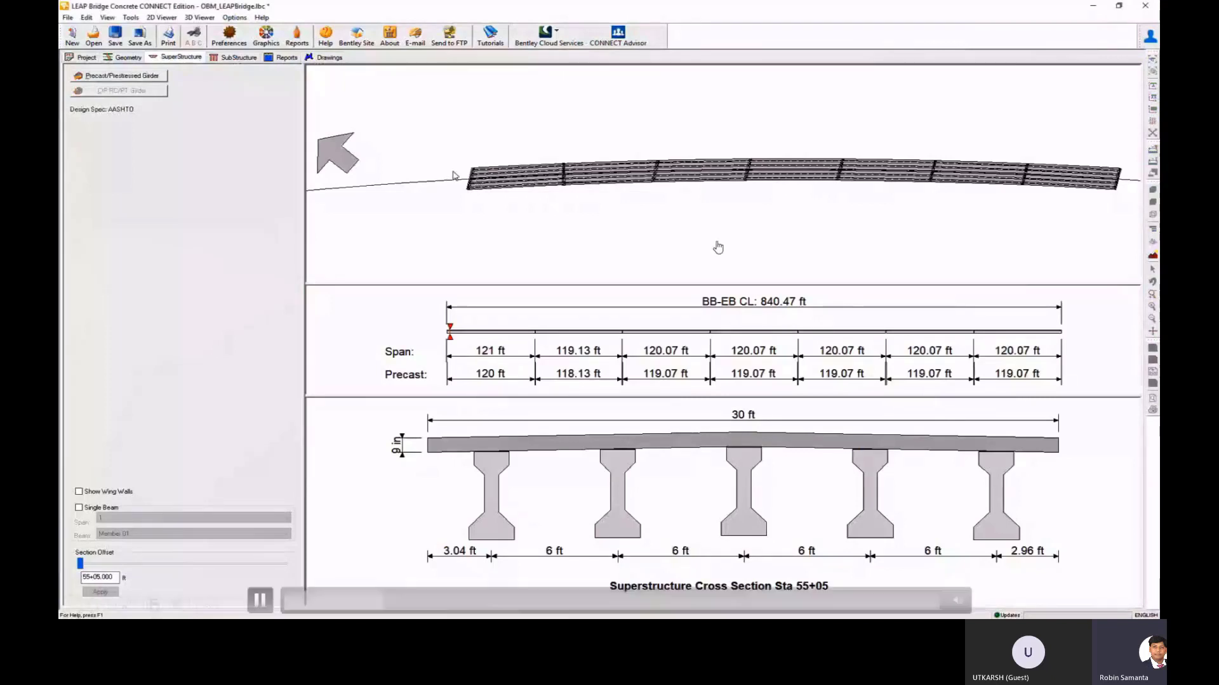
pyautogui.click(238, 58)
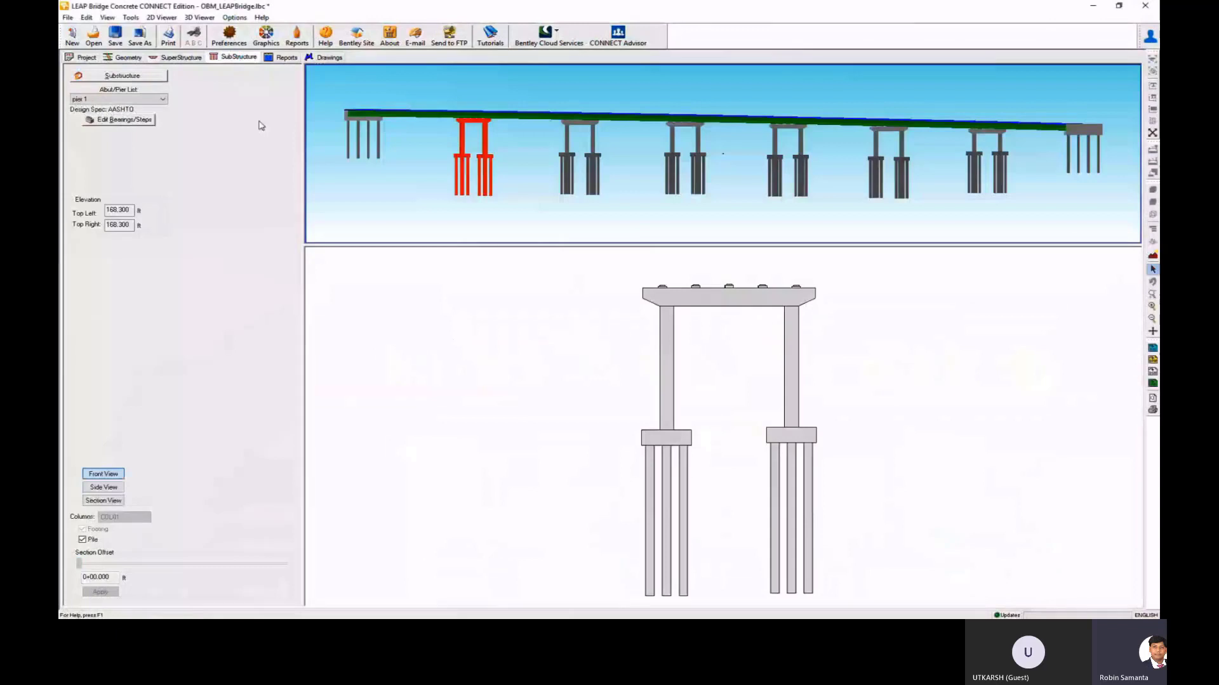
pyautogui.click(179, 58)
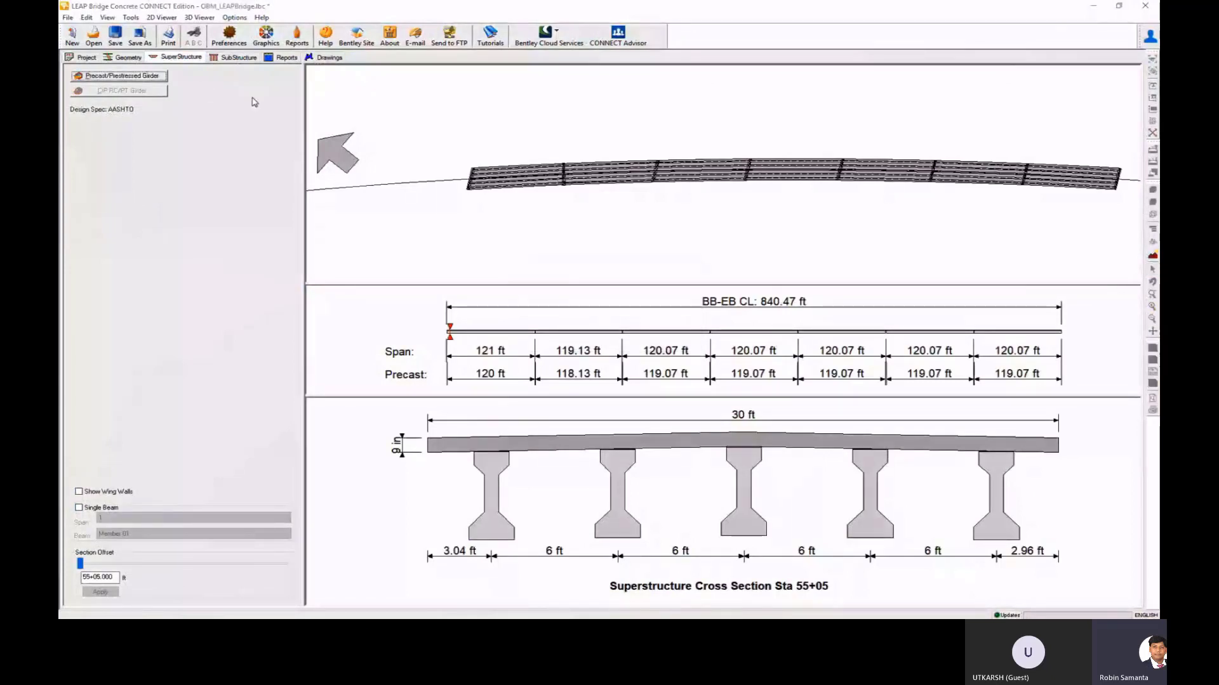
# Open the superstructure's precast/prestressed girder design and select the LRFD-7 2016 Interims design code.
pyautogui.click(153, 76)
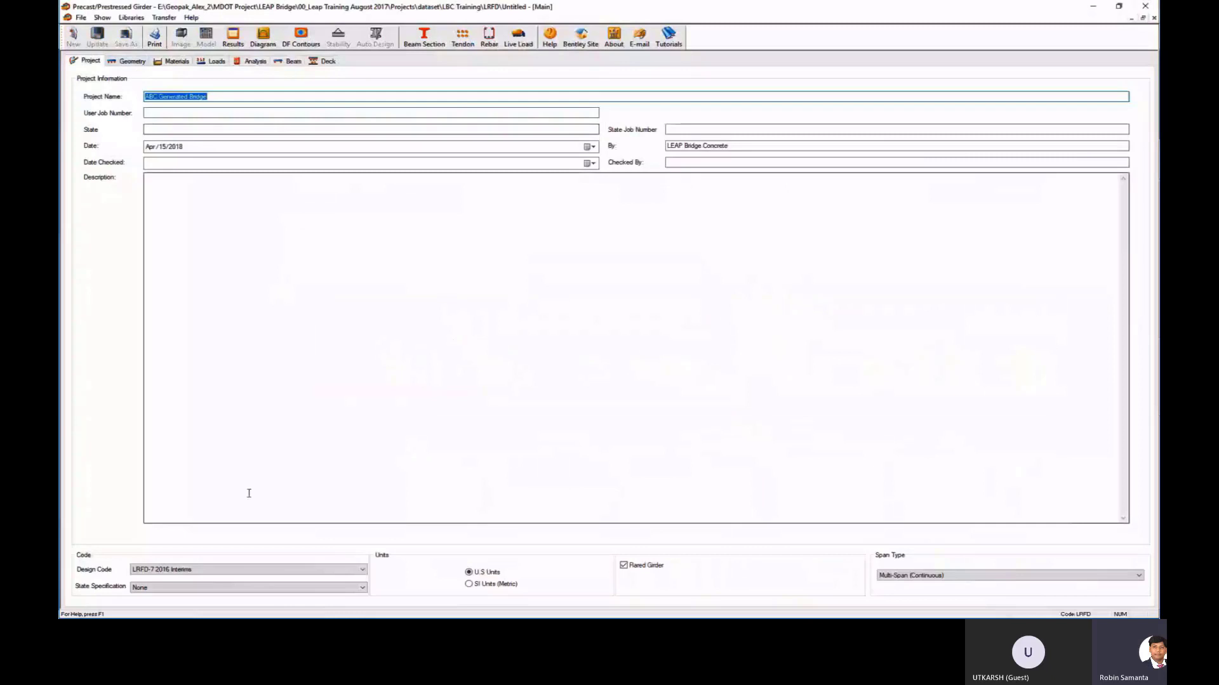
pyautogui.click(191, 571)
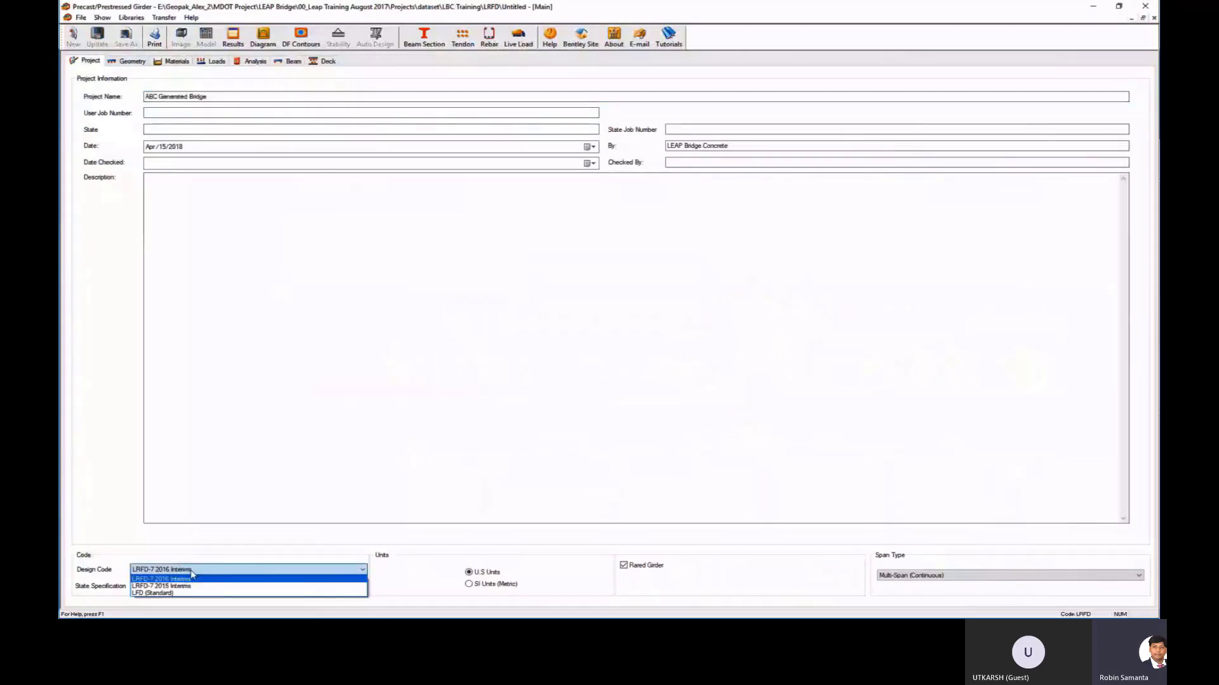
pyautogui.click(260, 570)
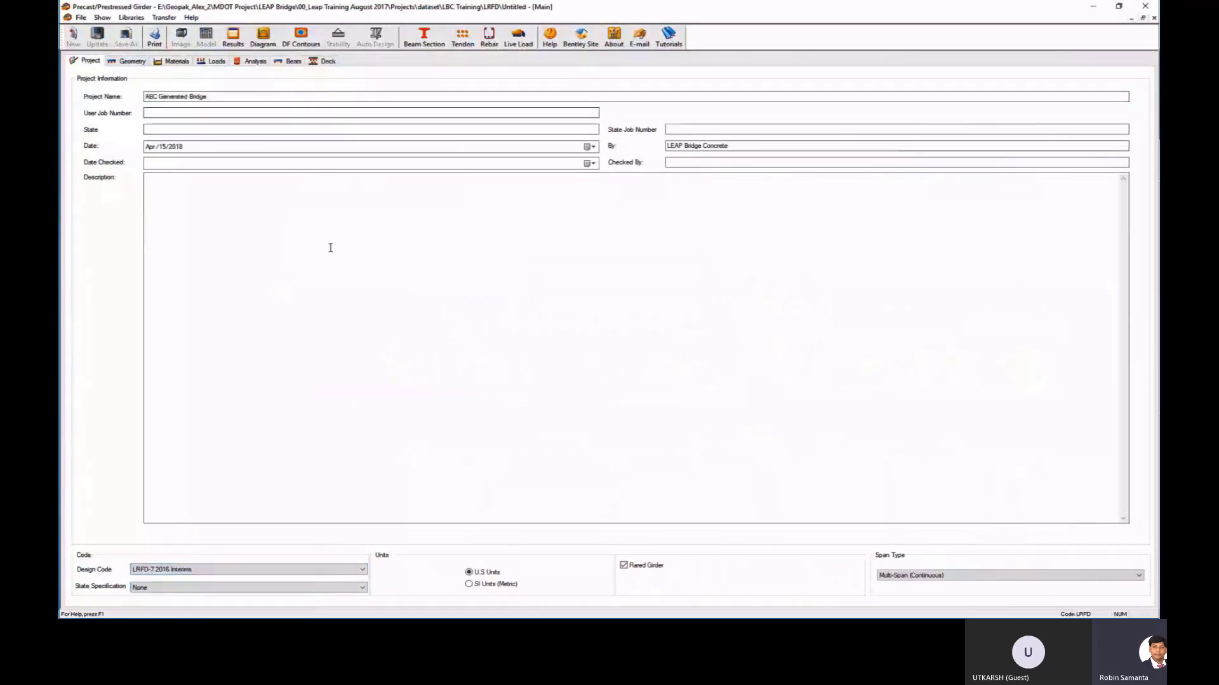
# Examine the girder design's span geometry and its concrete and prestressing tendon materials.
pyautogui.click(130, 61)
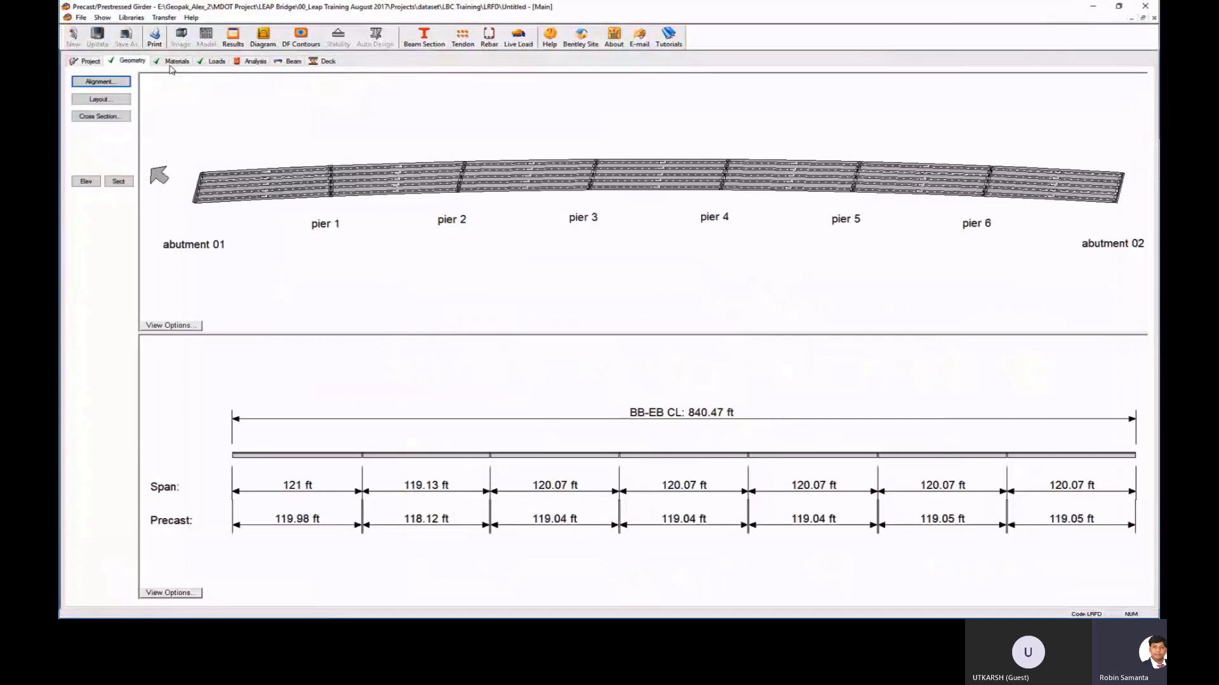
pyautogui.click(171, 64)
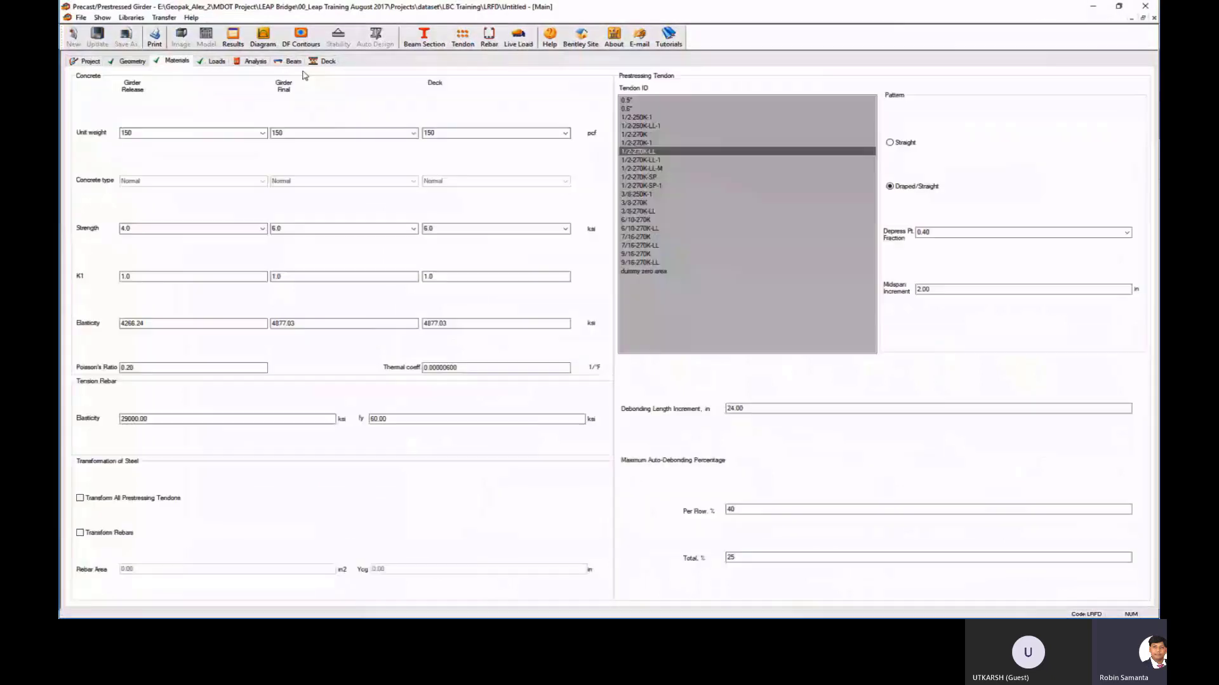
# Add a permanent future wearing surface load of 0.03 ksf to Span 1 with the Permanent Load Wizard.
pyautogui.click(216, 62)
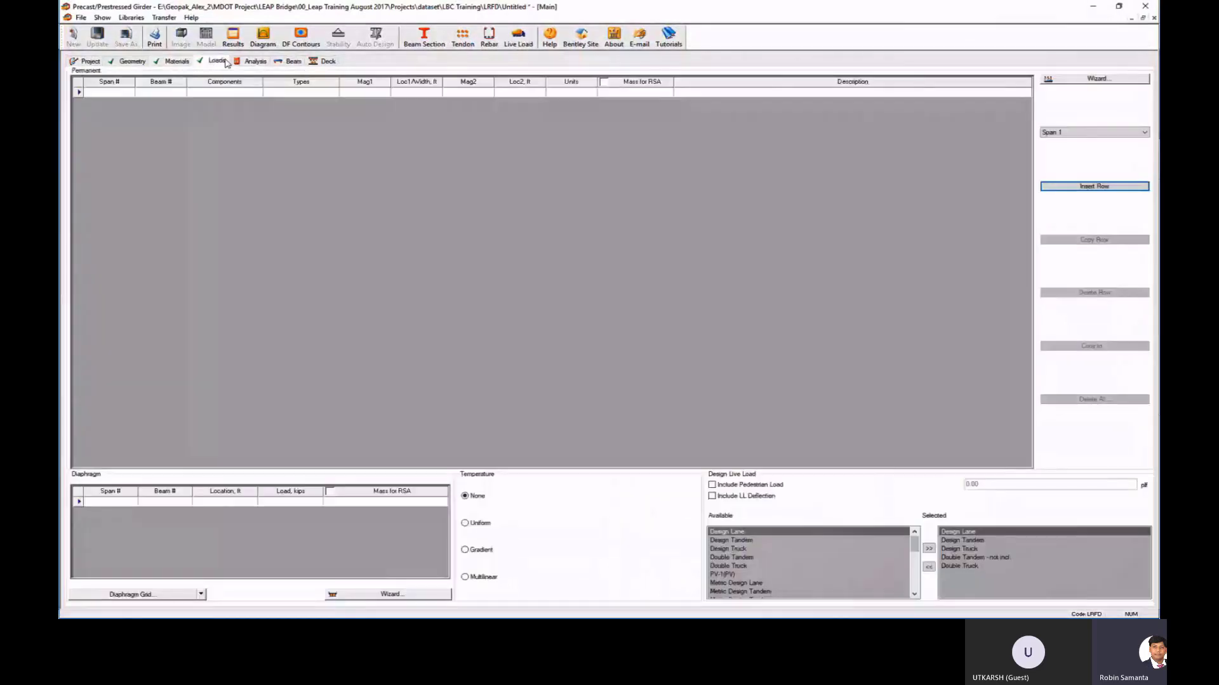
pyautogui.click(1046, 79)
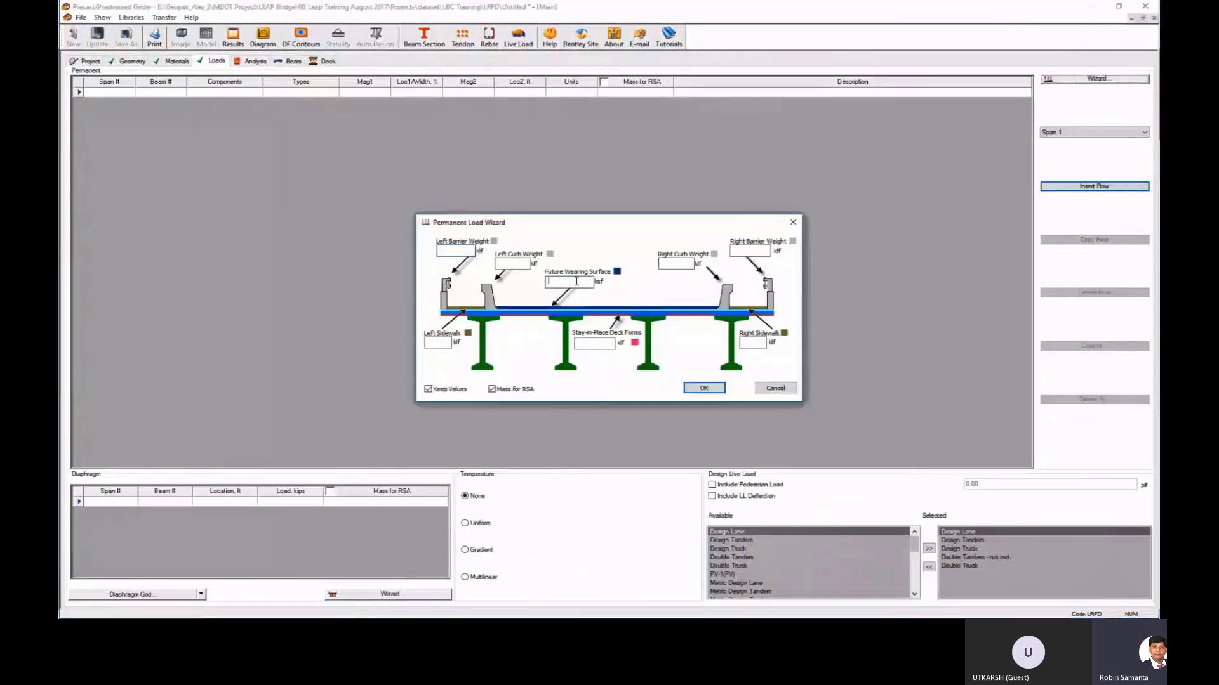
pyautogui.write('0.03')
pyautogui.click(708, 390)
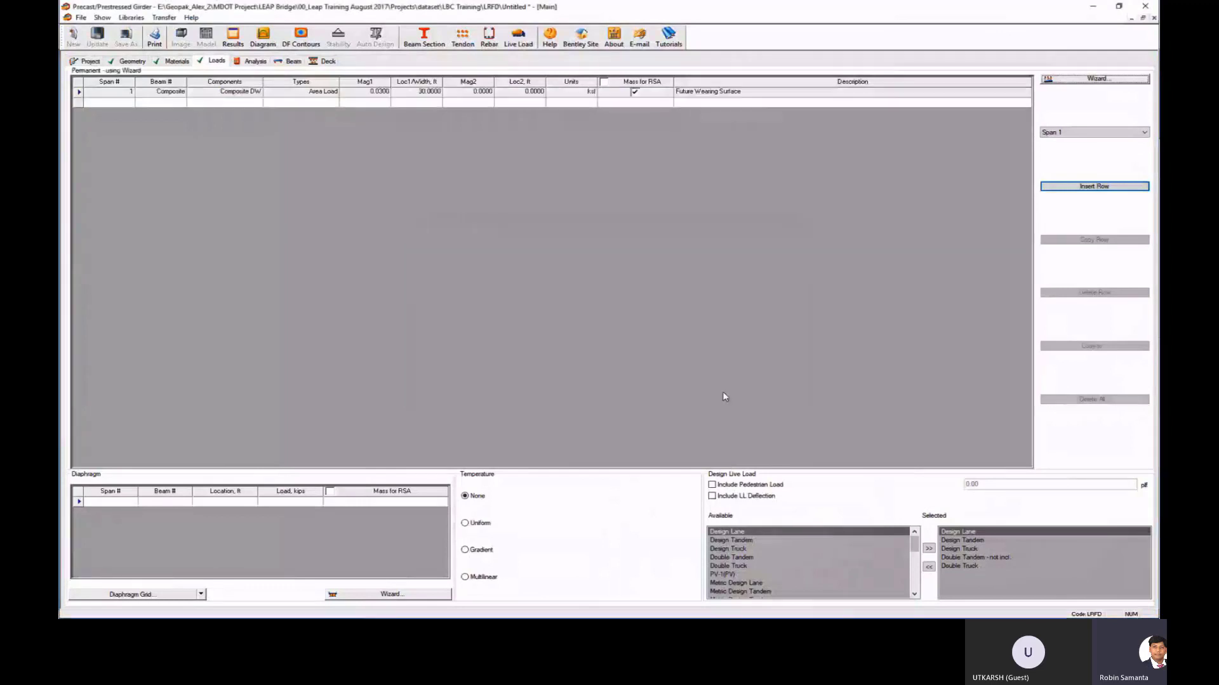
# Run the girder analysis and show the envelope results of span 1, beam 1 for the Service I limit state.
pyautogui.click(256, 61)
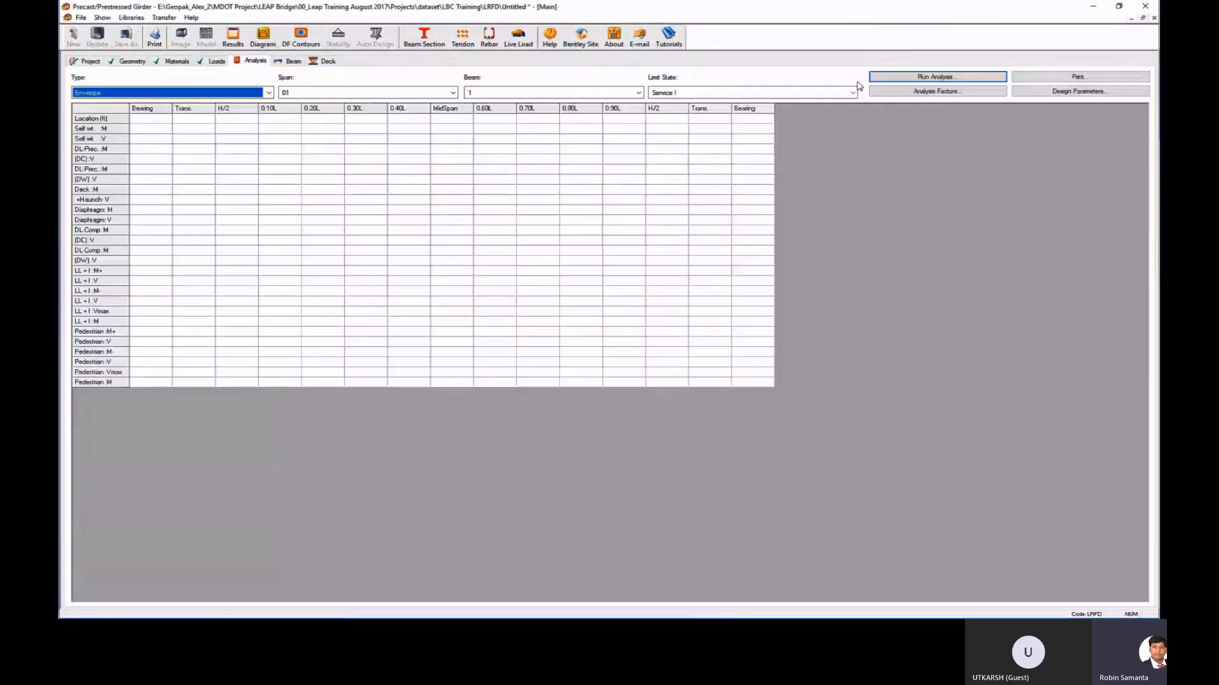
pyautogui.click(909, 79)
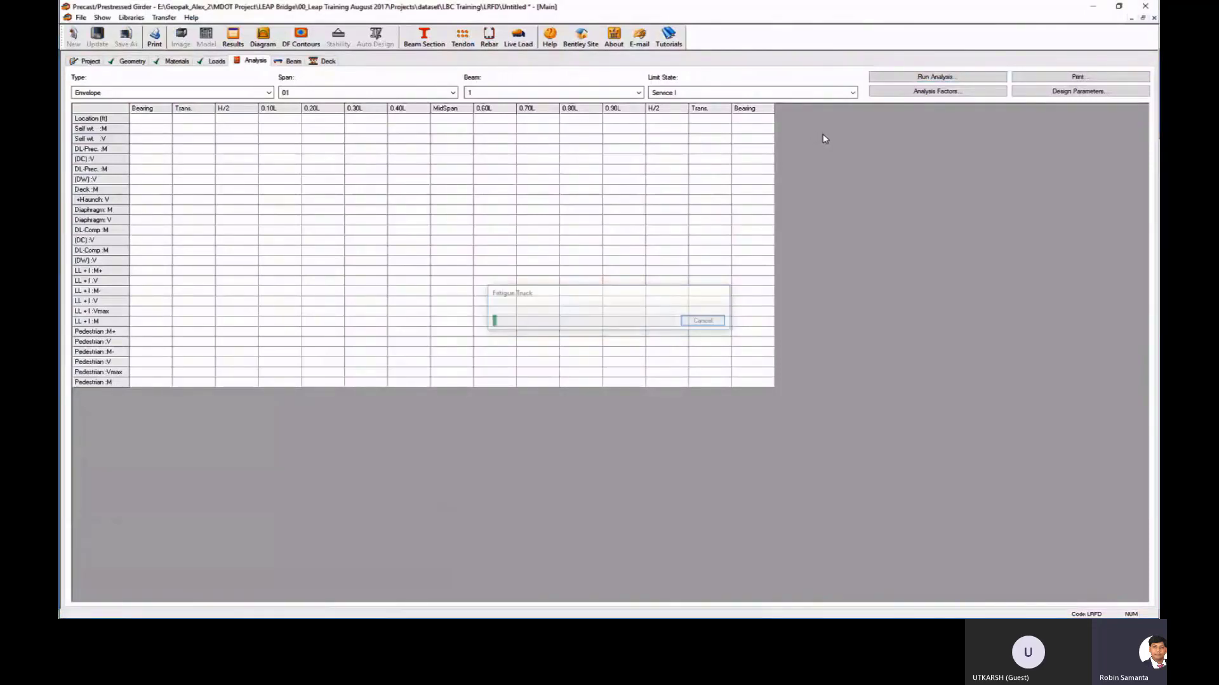
pyautogui.click(852, 93)
pyautogui.click(749, 104)
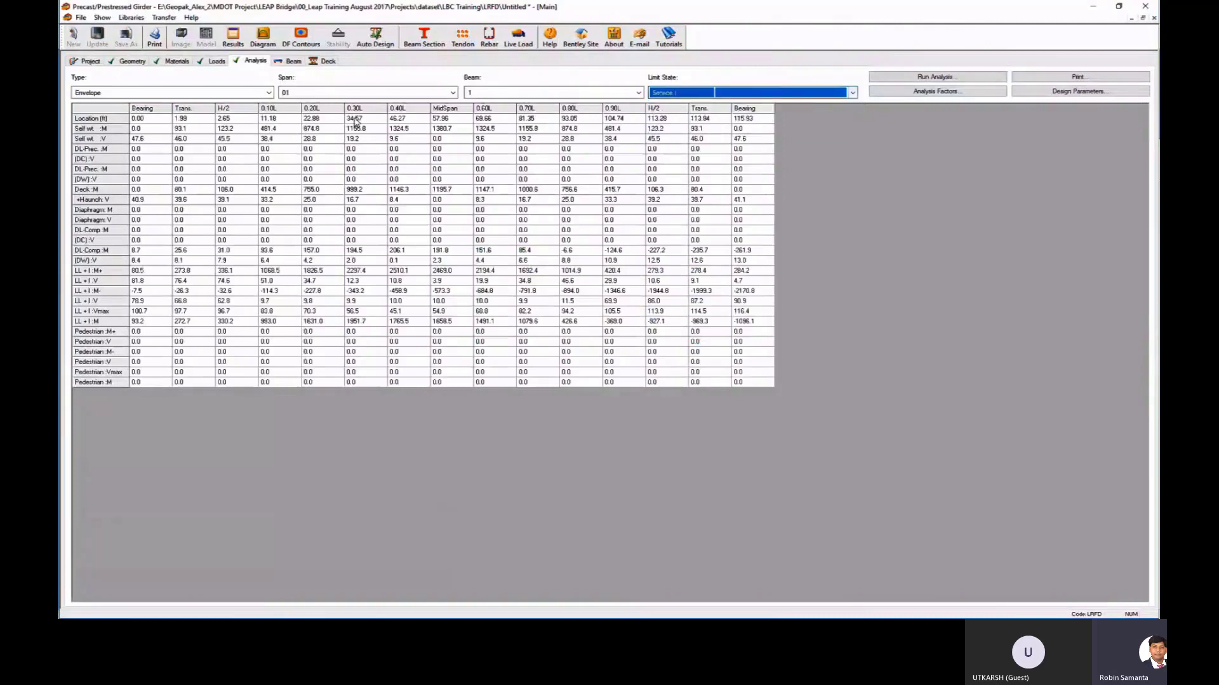
# Auto-design the strand pattern of span 1, beam 1 for the current beam only, with auto-debonding.
pyautogui.click(292, 61)
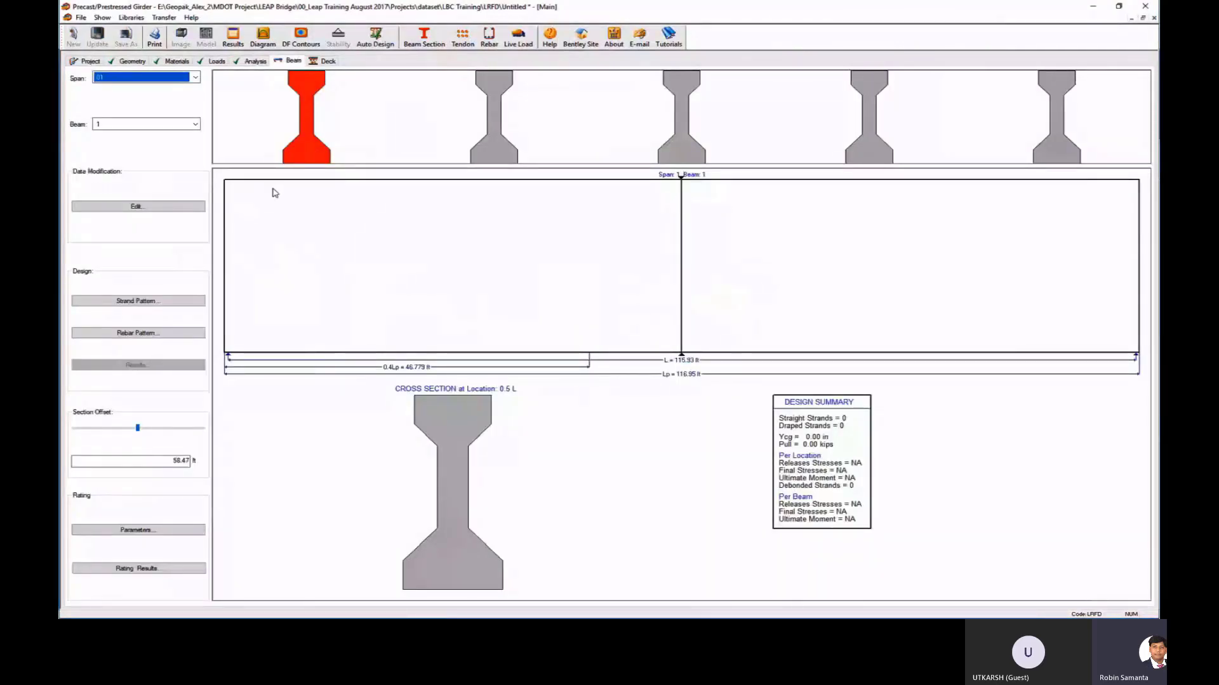
pyautogui.click(147, 302)
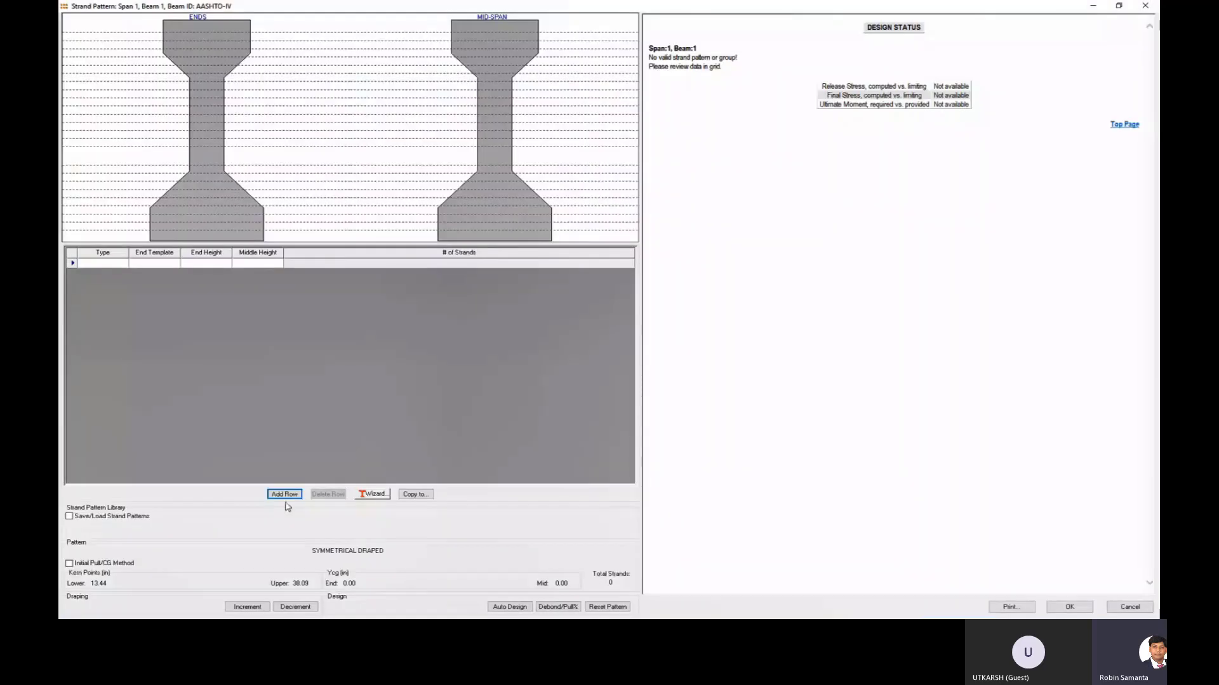
pyautogui.click(509, 607)
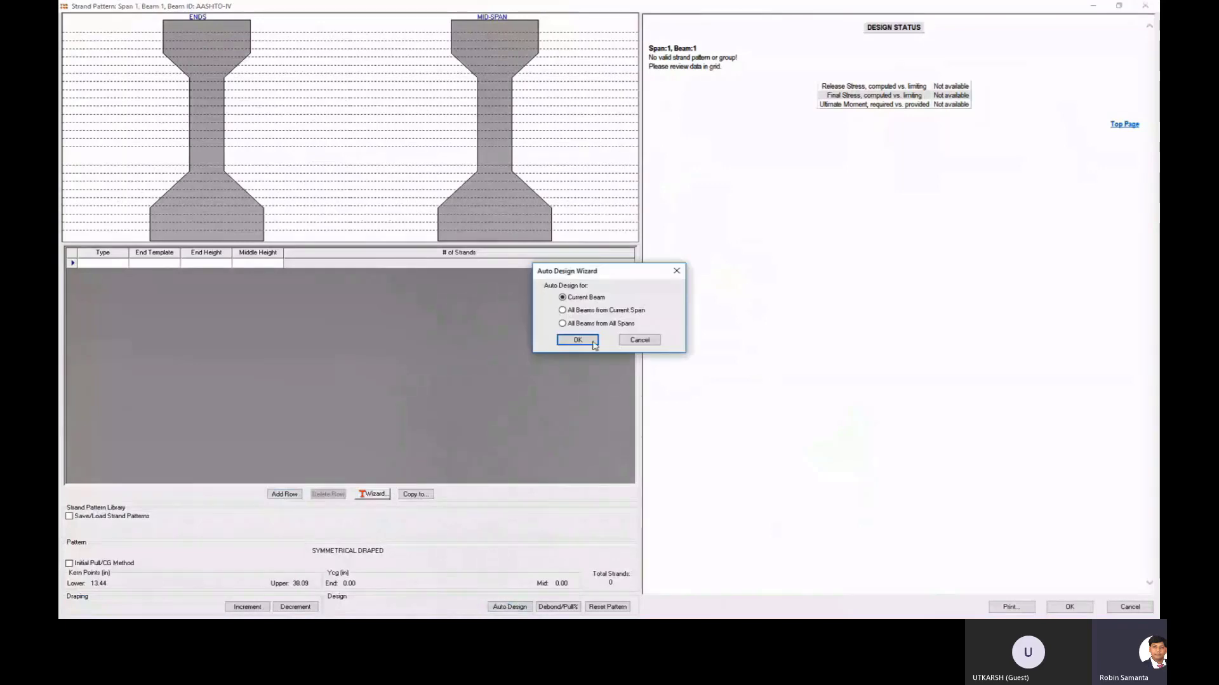
pyautogui.click(594, 343)
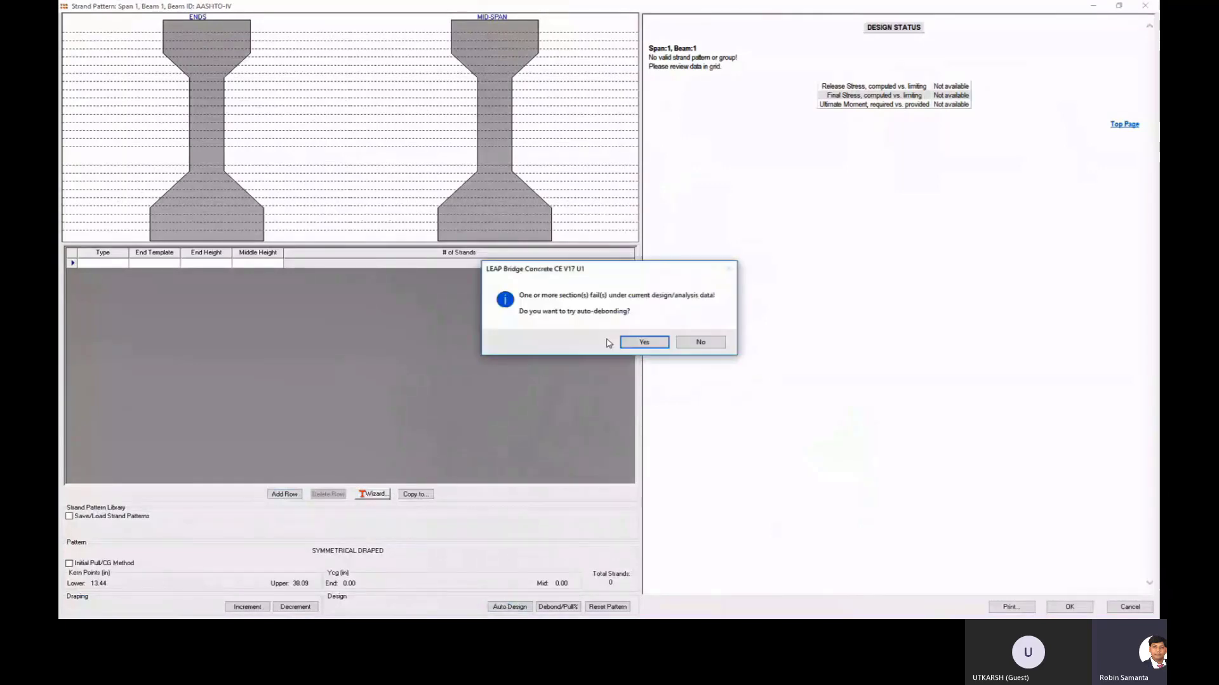
pyautogui.click(632, 343)
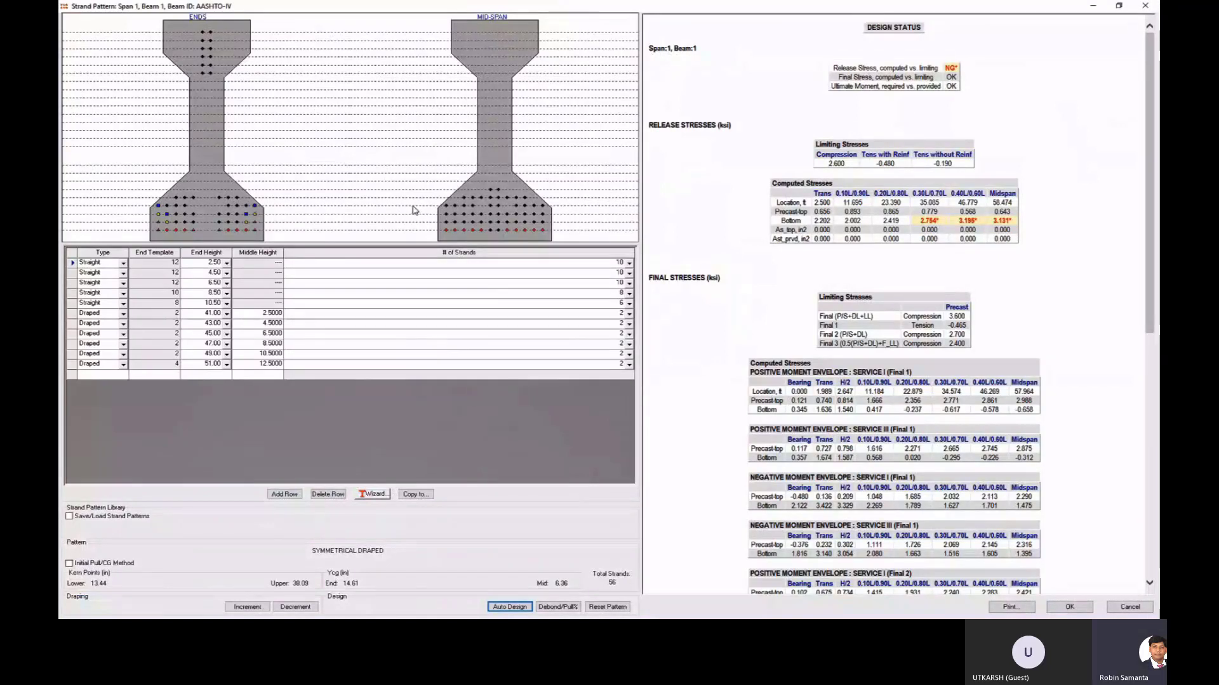
# Copy the designed strand pattern to all beams.
pyautogui.click(416, 495)
pyautogui.click(616, 314)
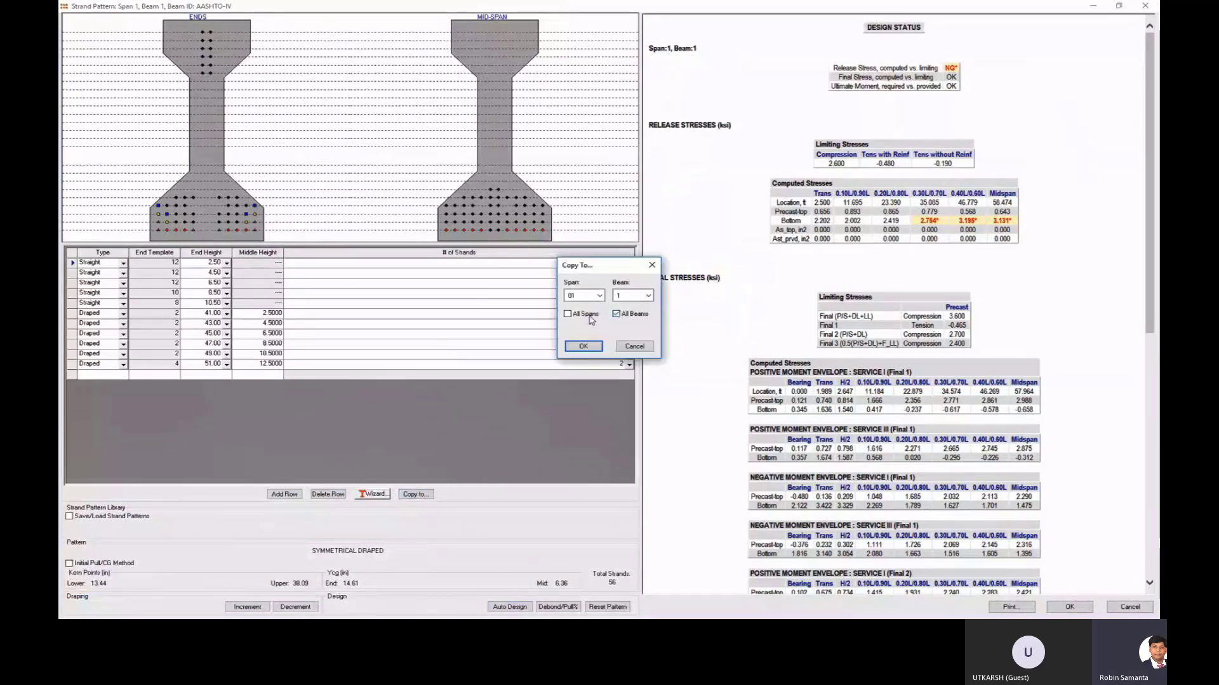
pyautogui.click(583, 346)
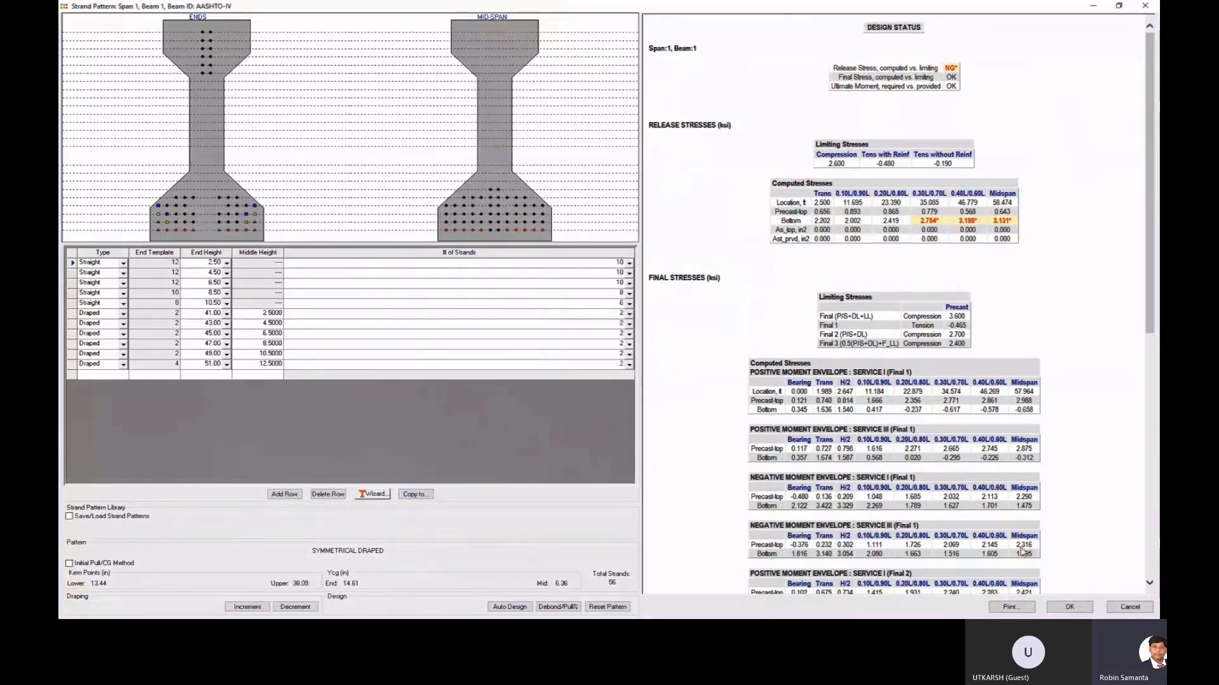
# Accept the strand pattern and review the resulting strand layout on individual beams of span 1.
pyautogui.click(1070, 608)
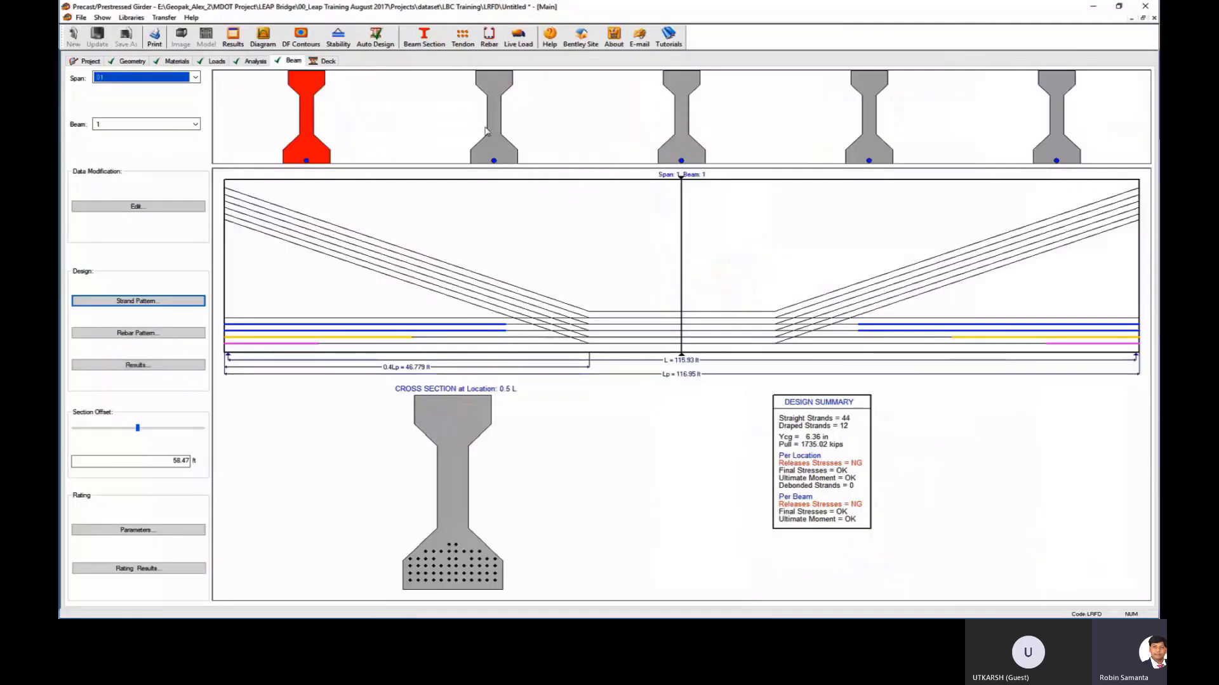
pyautogui.click(678, 146)
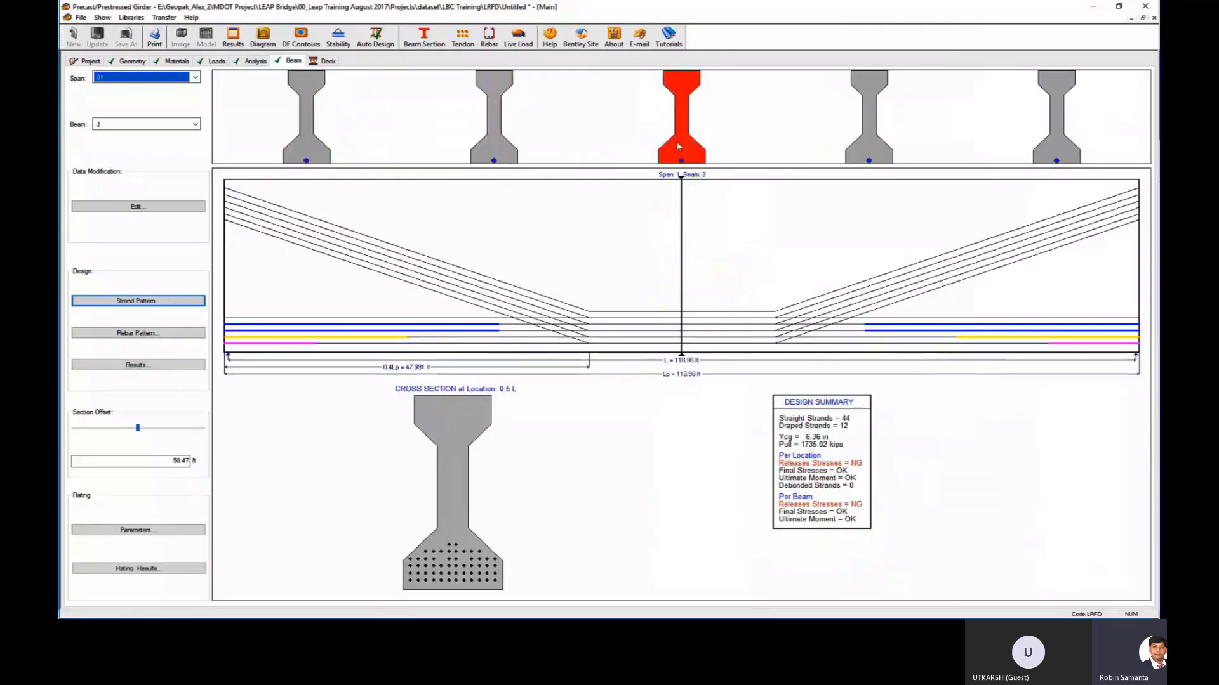
pyautogui.click(498, 149)
pyautogui.click(323, 153)
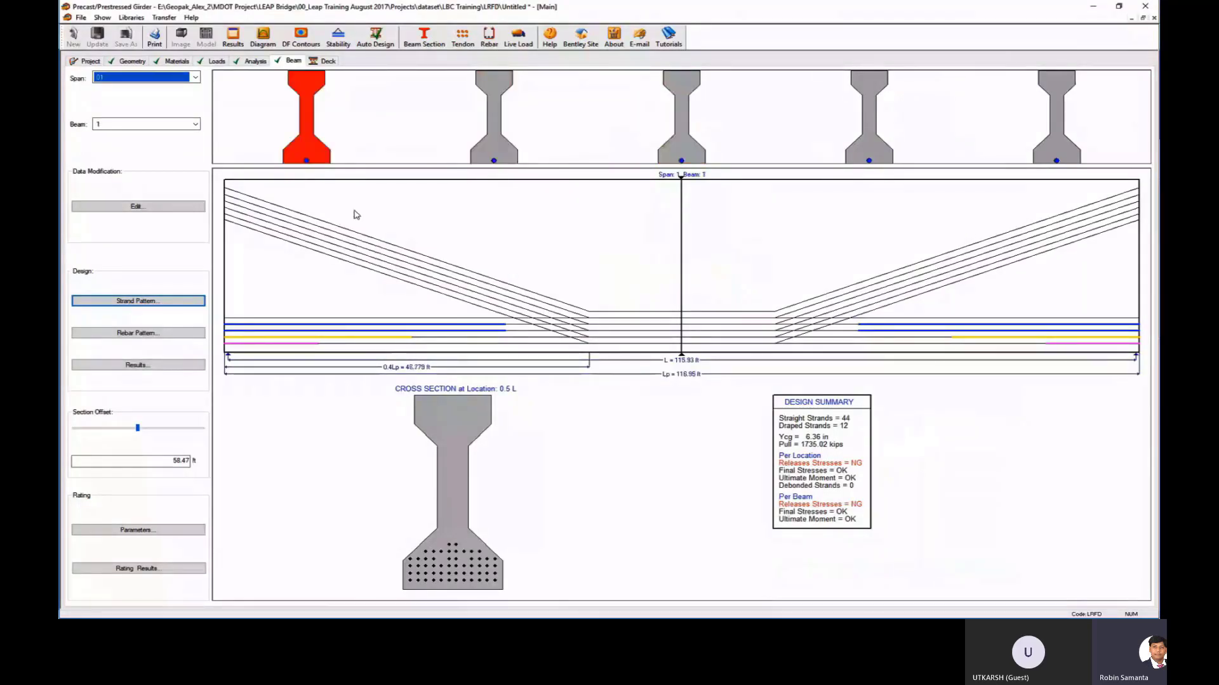
# Change beams 1 and 2 of span 01 to the AASHTO-VI section in the cross section layout, accepting the effect on results.
pyautogui.click(133, 63)
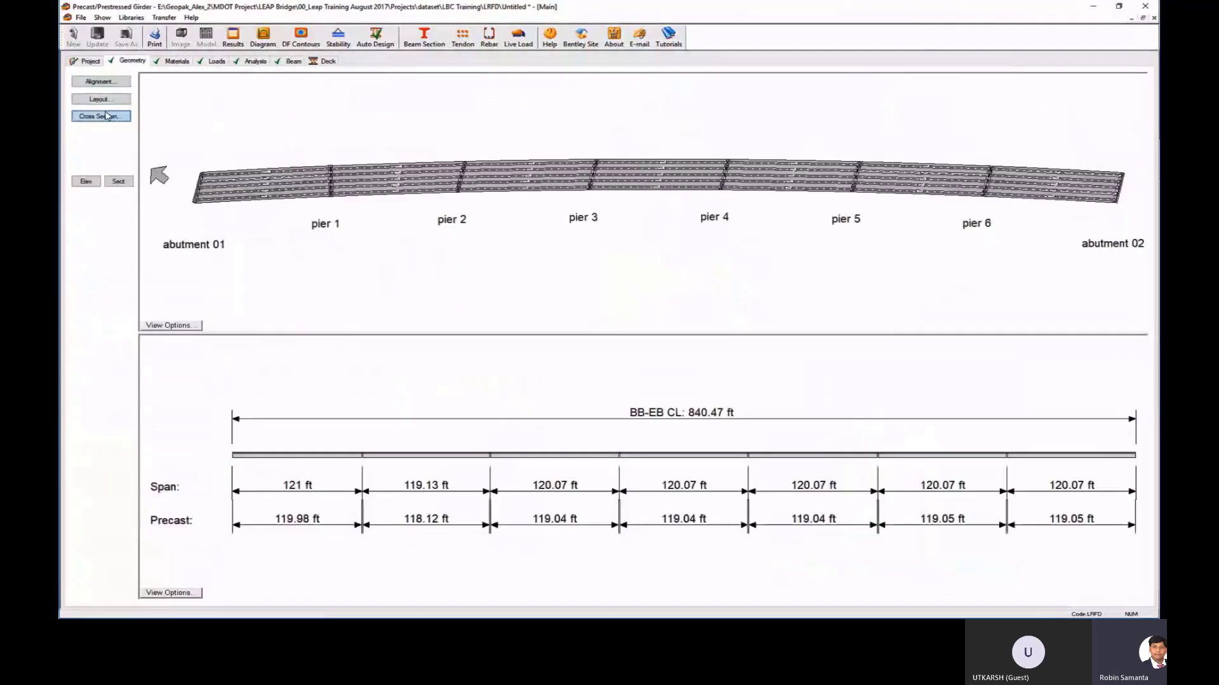
pyautogui.click(100, 116)
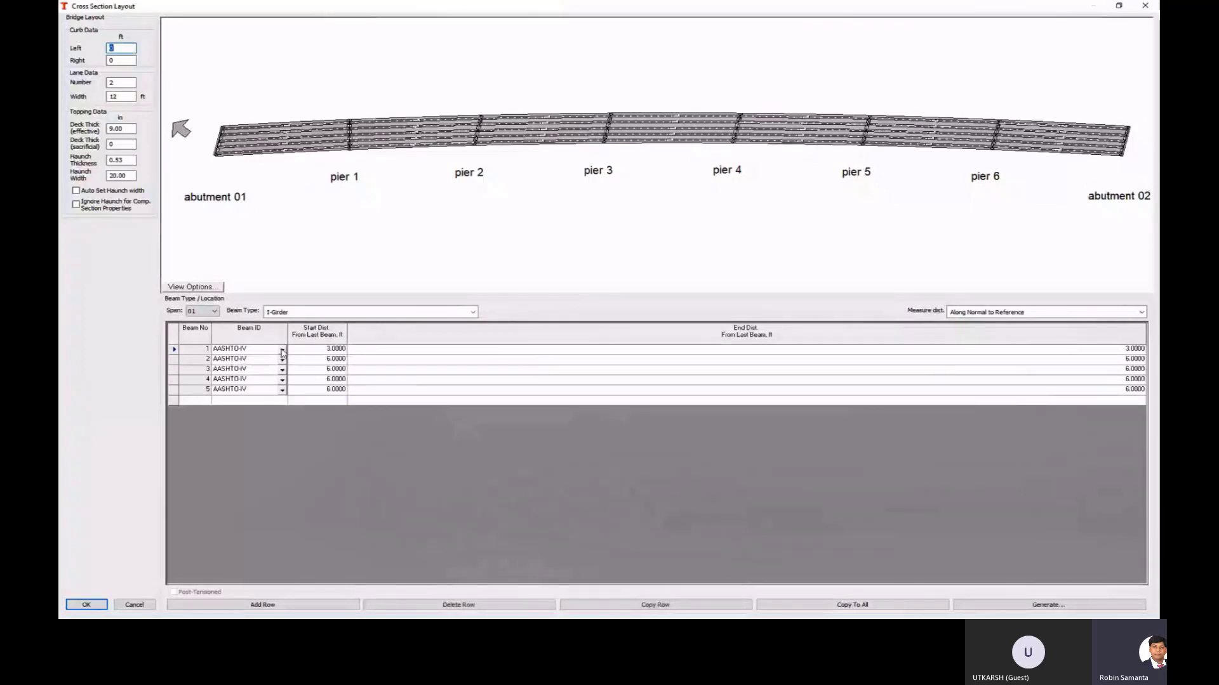
pyautogui.click(282, 351)
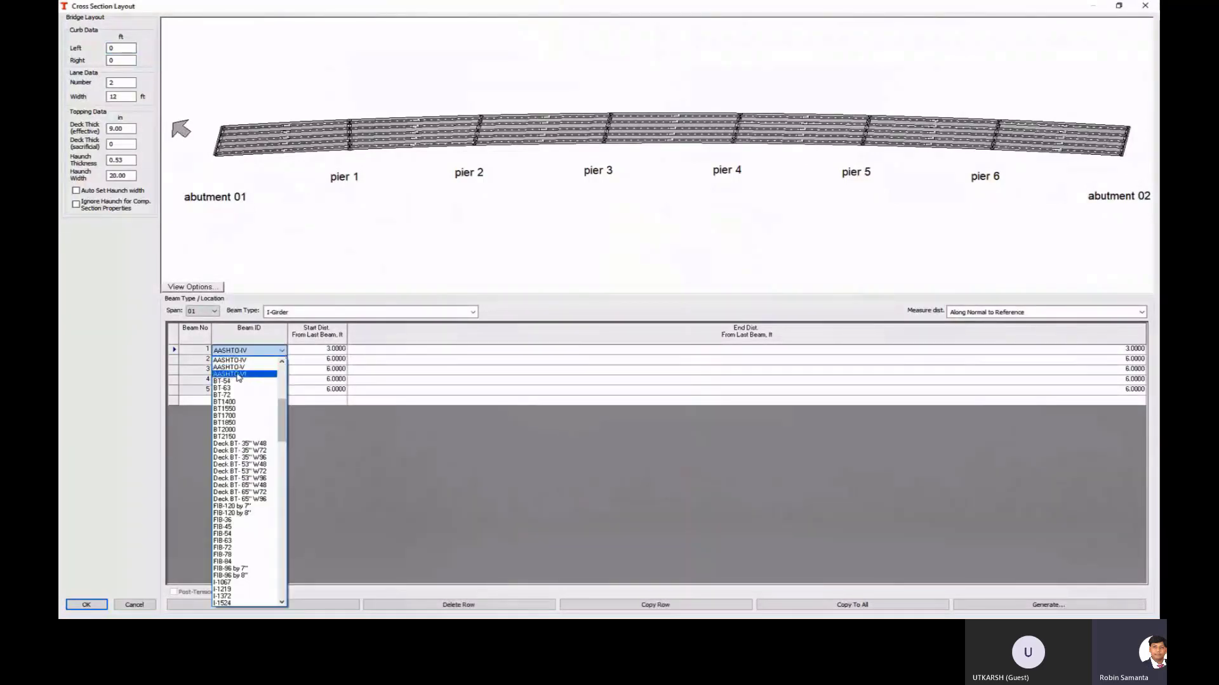
pyautogui.click(239, 374)
pyautogui.click(620, 338)
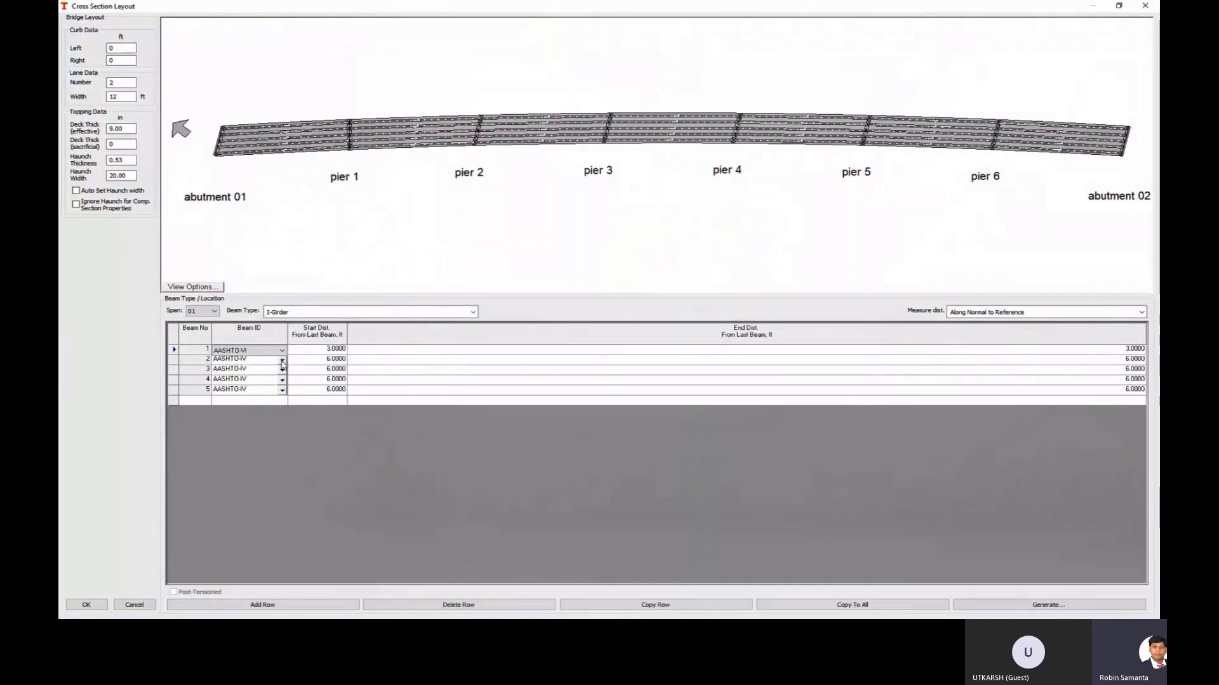
pyautogui.click(283, 362)
pyautogui.click(235, 384)
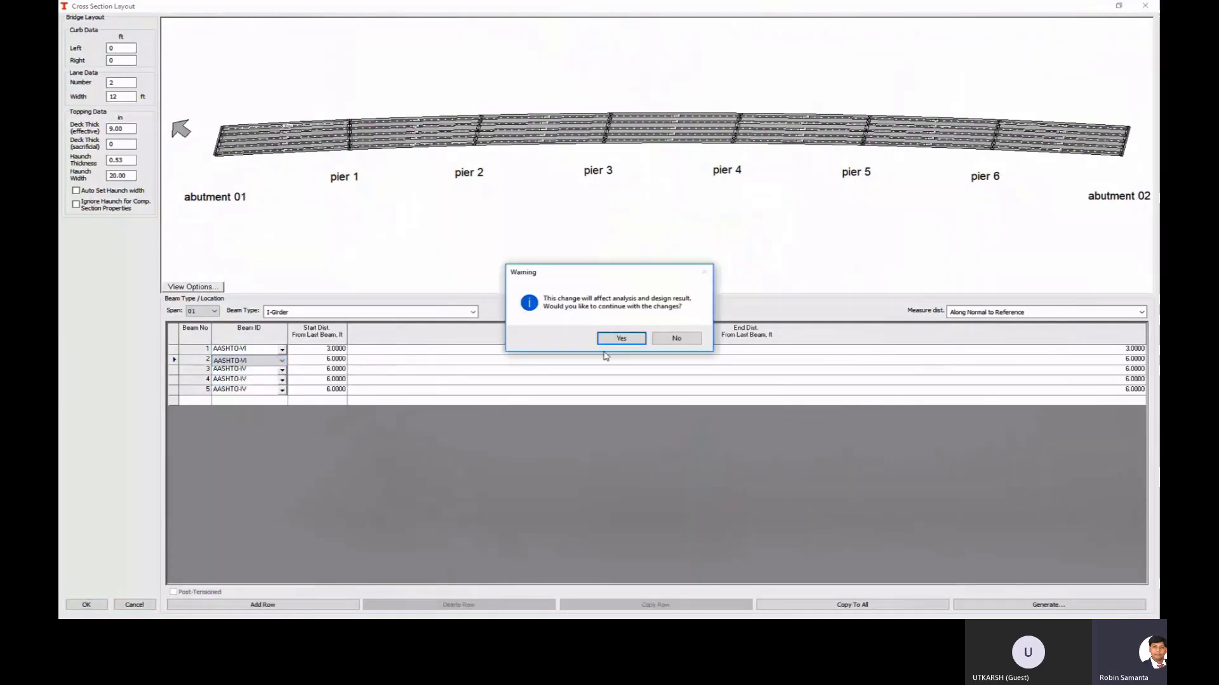
pyautogui.click(619, 338)
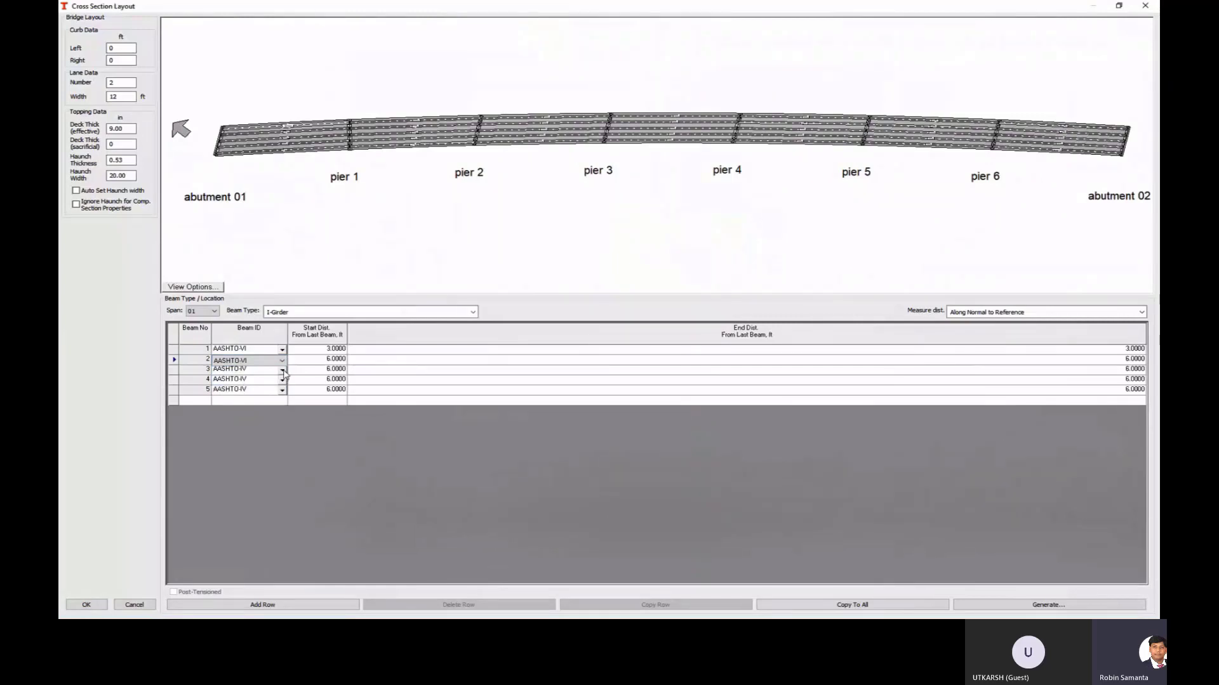
# Change beams 3 and 4 of span 01 to the AASHTO-VI section.
pyautogui.click(282, 372)
pyautogui.click(235, 394)
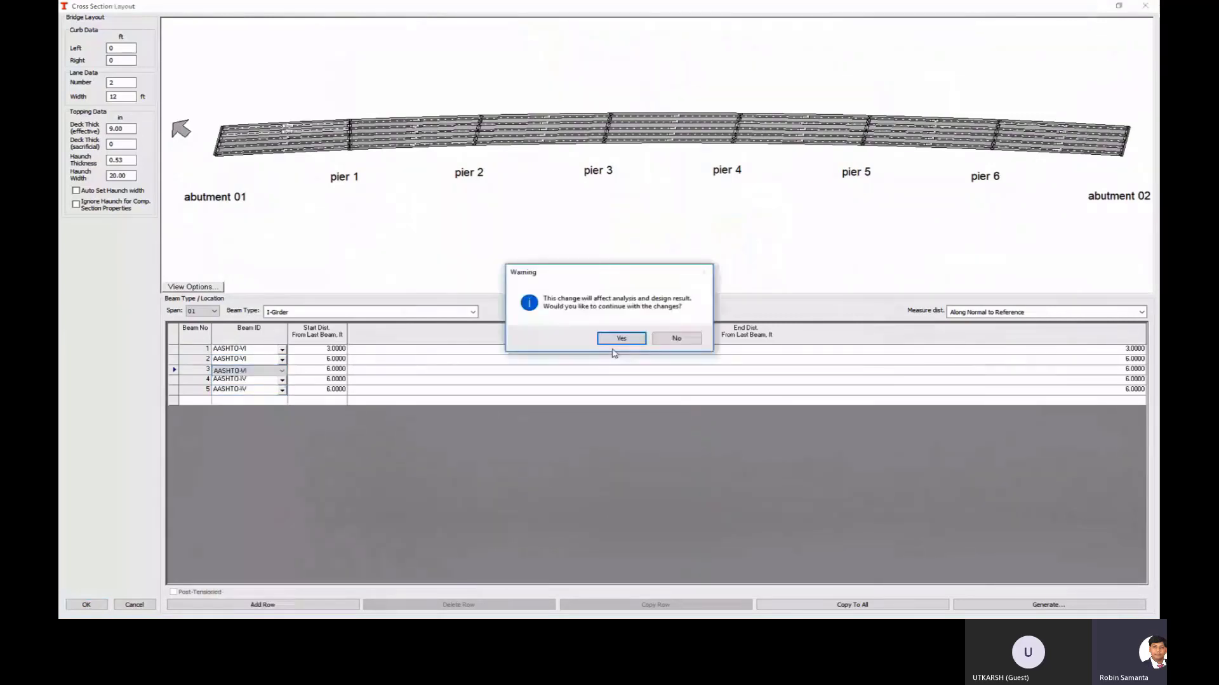
pyautogui.press('Return')
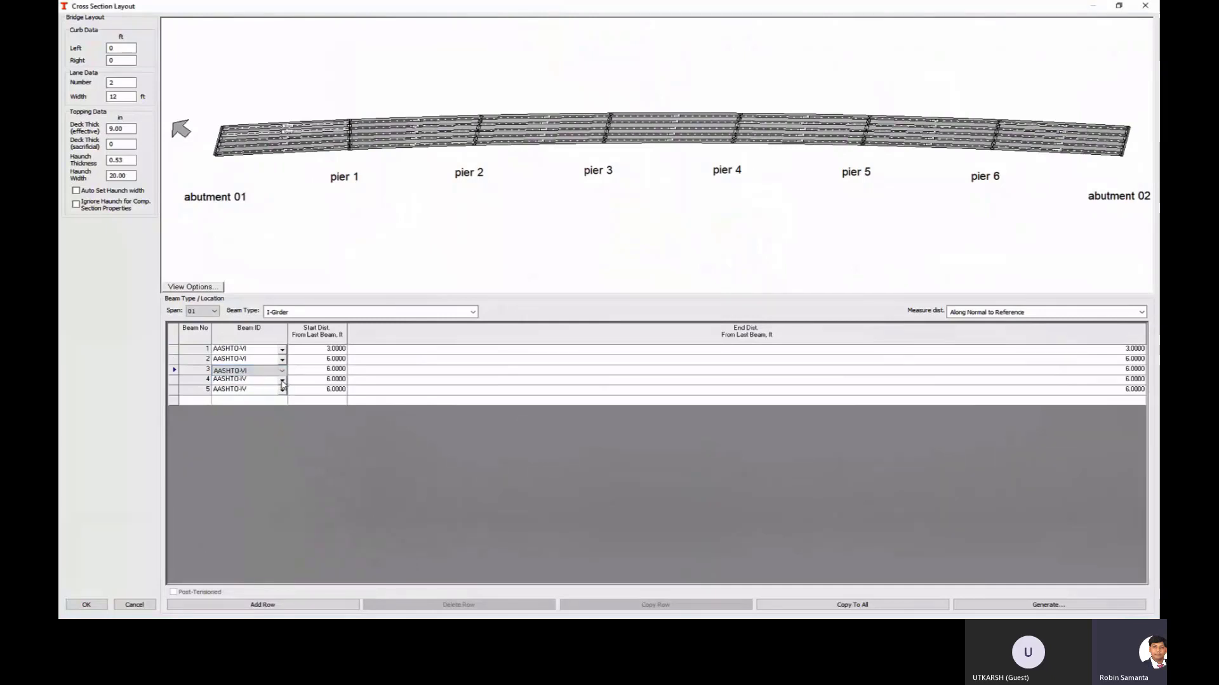
pyautogui.click(282, 381)
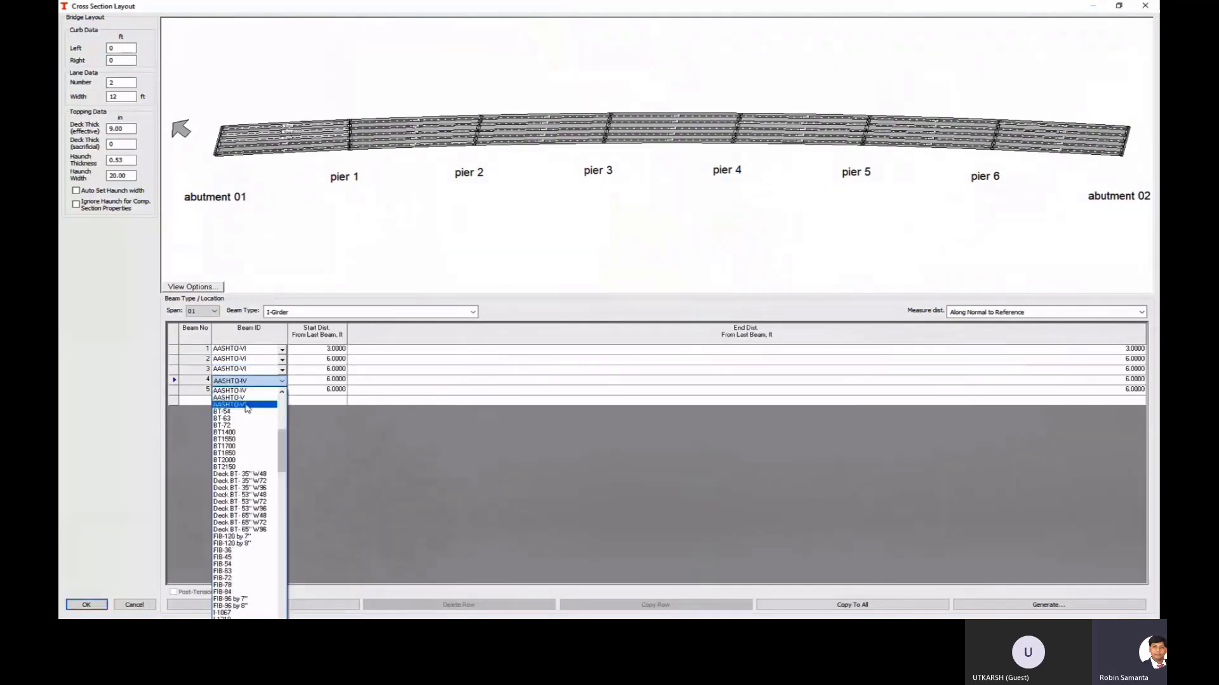
pyautogui.click(247, 404)
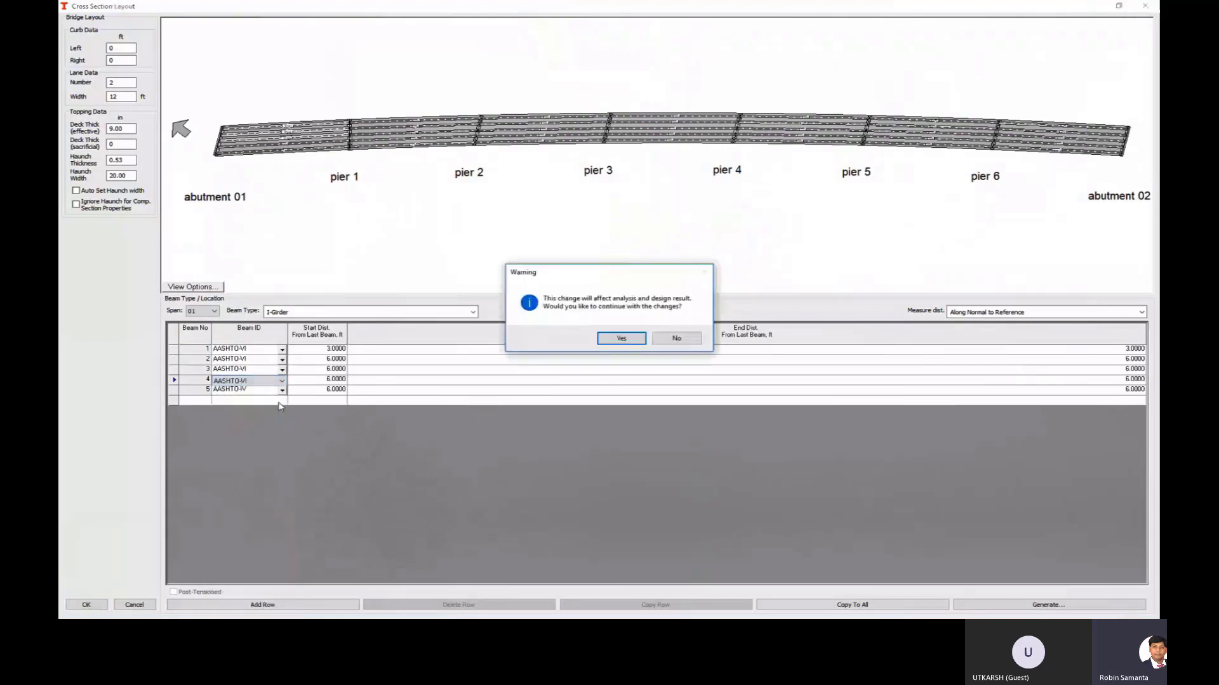
pyautogui.click(622, 340)
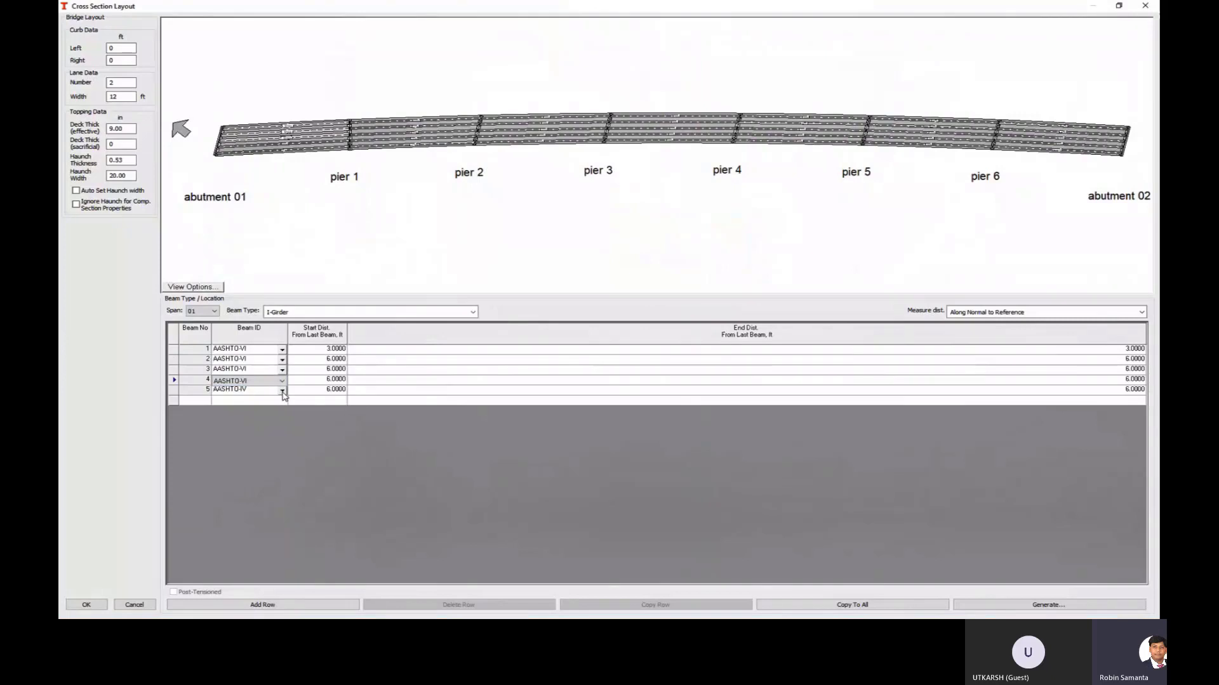
# Change beam 5 of span 01 to AASHTO-VI and apply the revised cross section layout.
pyautogui.click(282, 393)
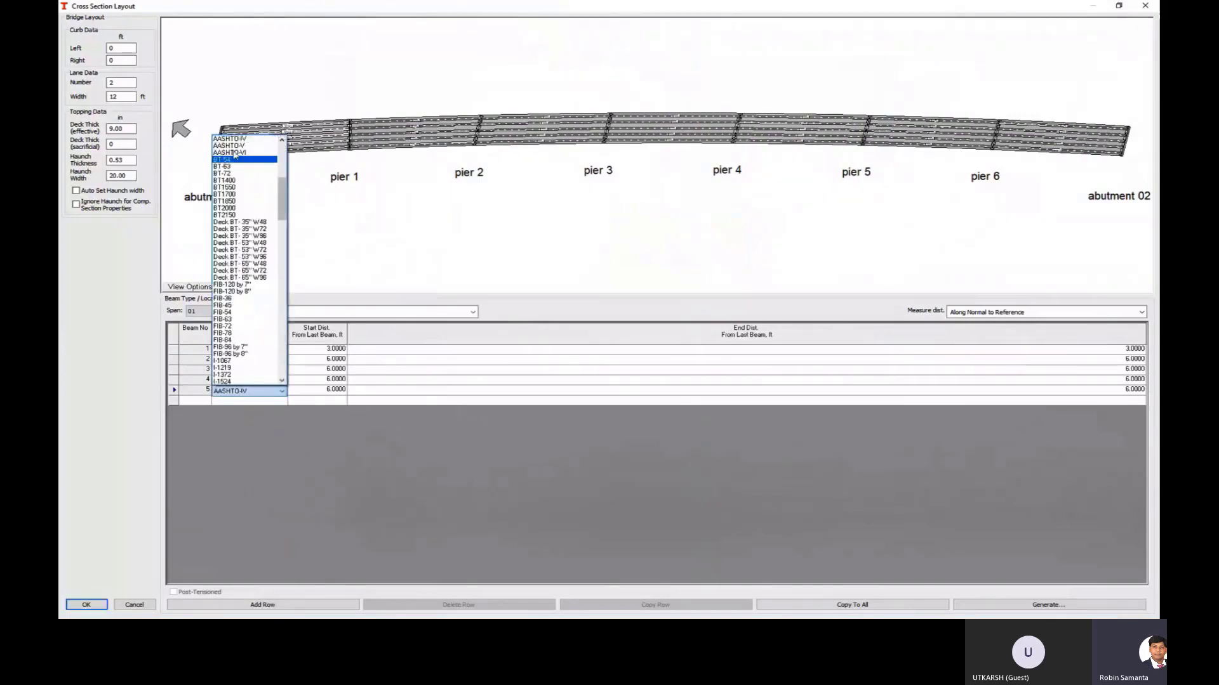
pyautogui.click(248, 153)
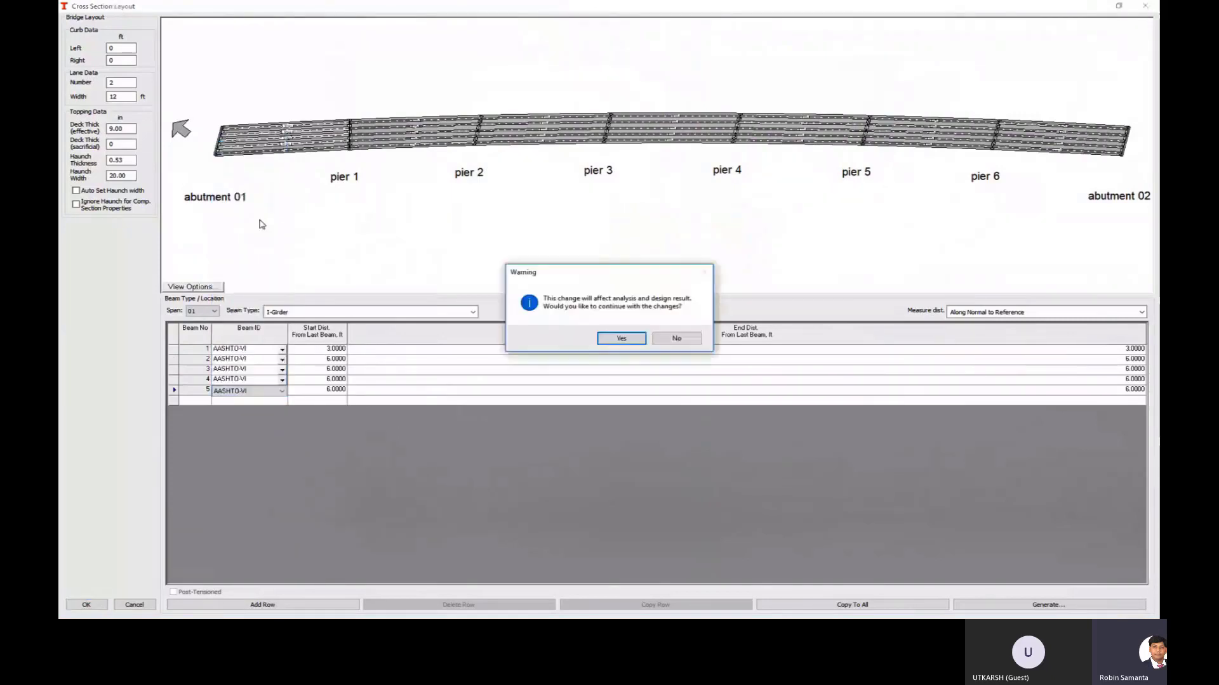
pyautogui.click(620, 339)
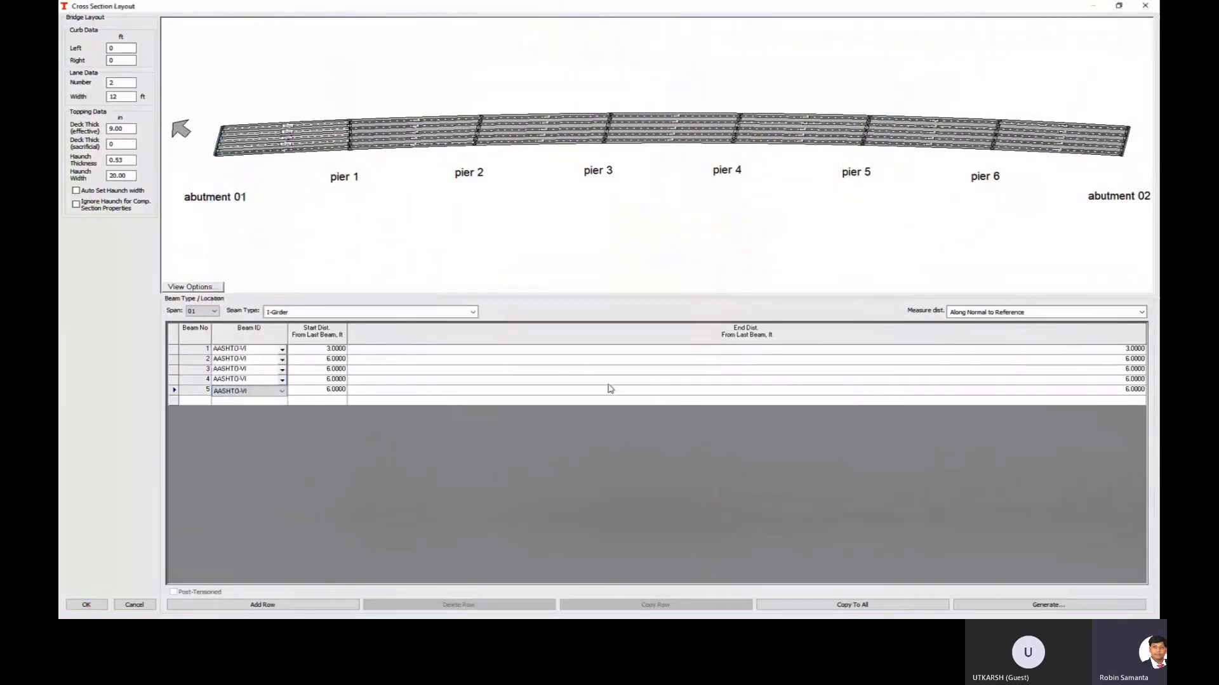
pyautogui.click(86, 606)
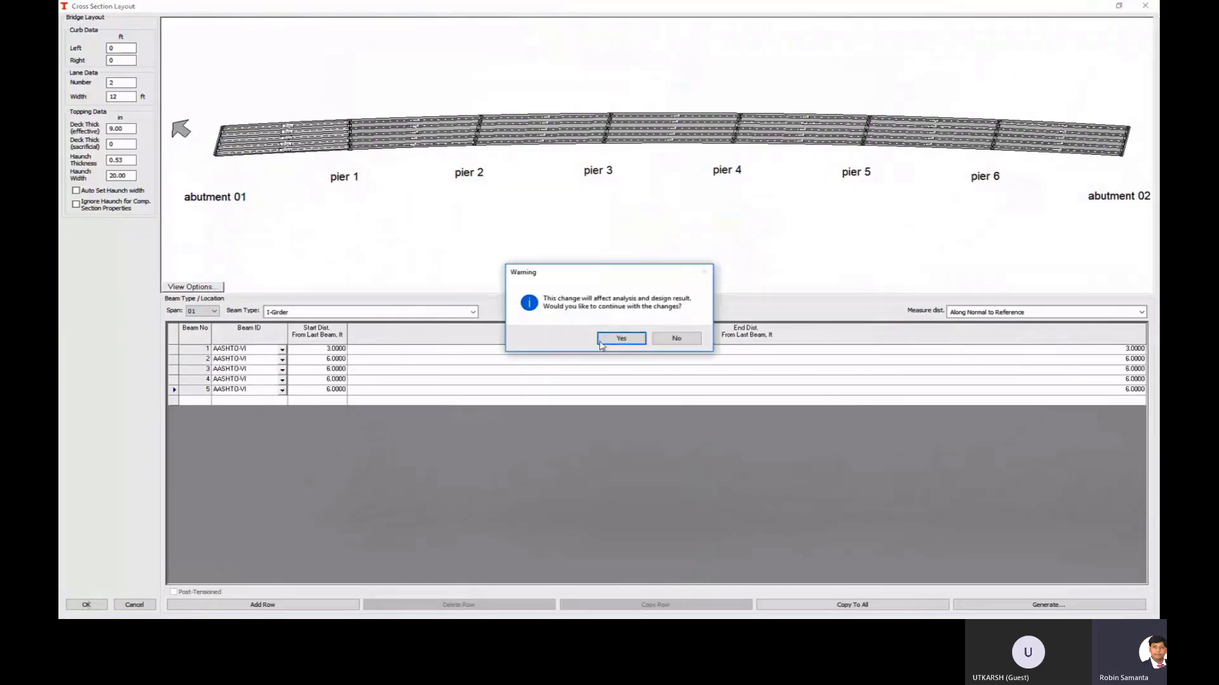
pyautogui.click(620, 338)
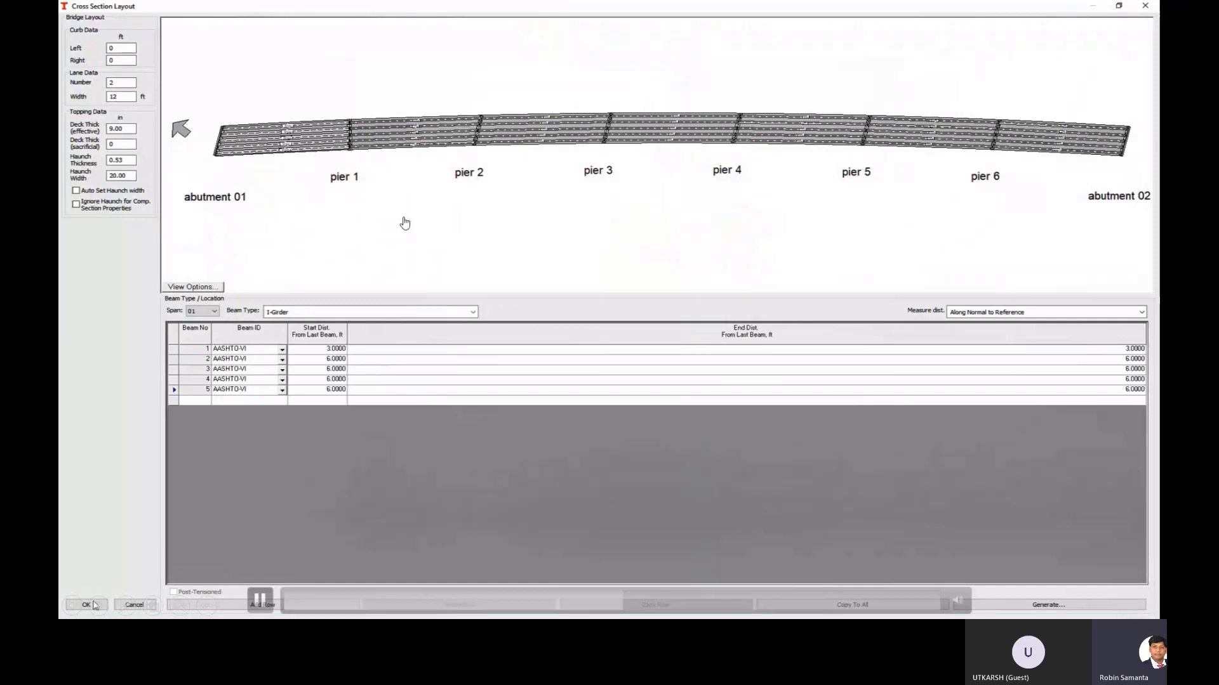
pyautogui.click(94, 605)
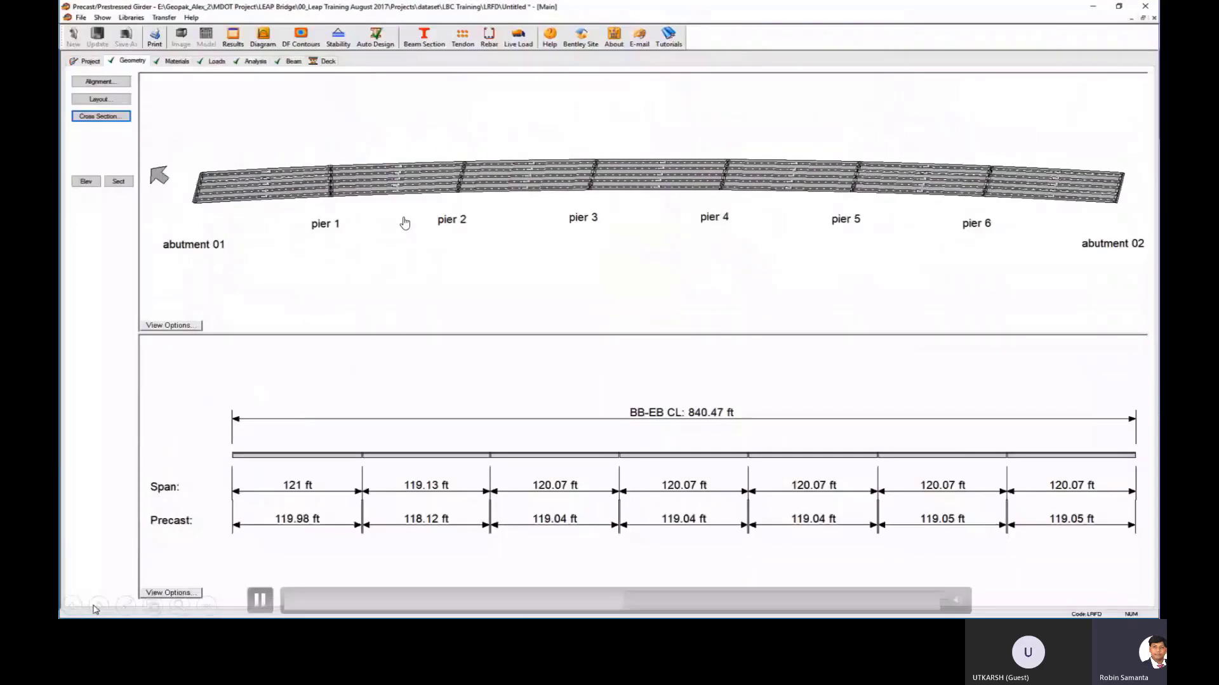
# Redesign the strand pattern of span 1, beam 1 for the new section and return to LEAP Bridge Concrete with the girder data saved.
pyautogui.press('Right')
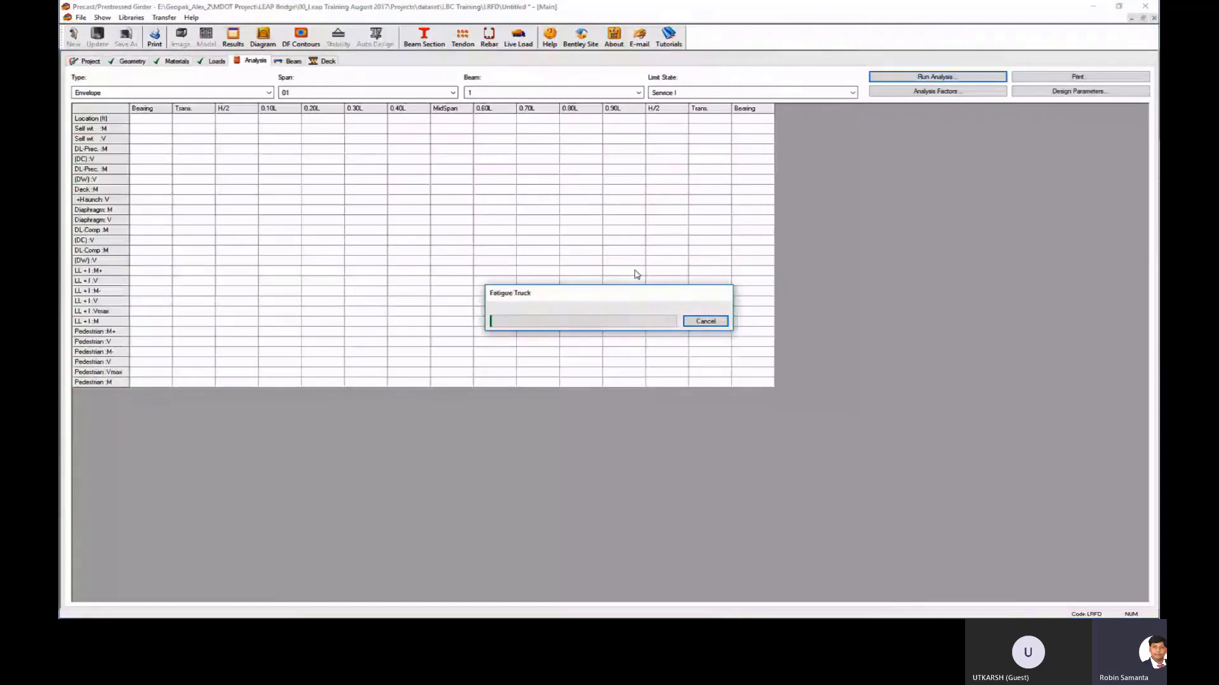
pyautogui.click(290, 62)
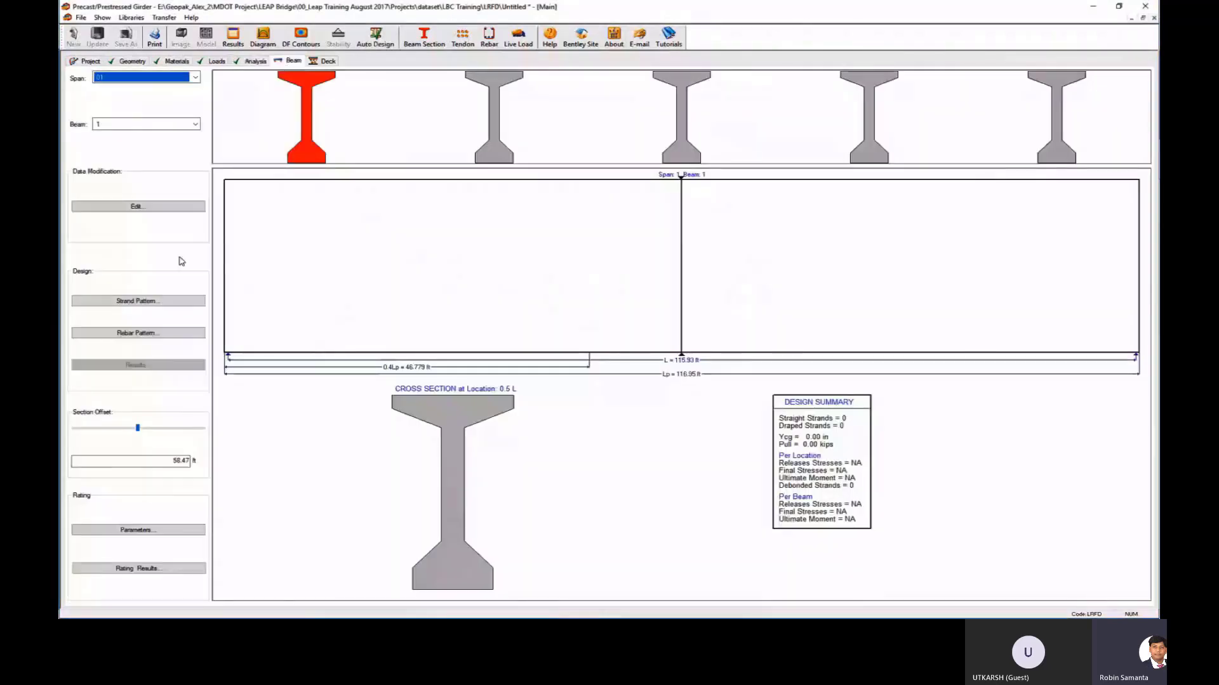
pyautogui.click(163, 303)
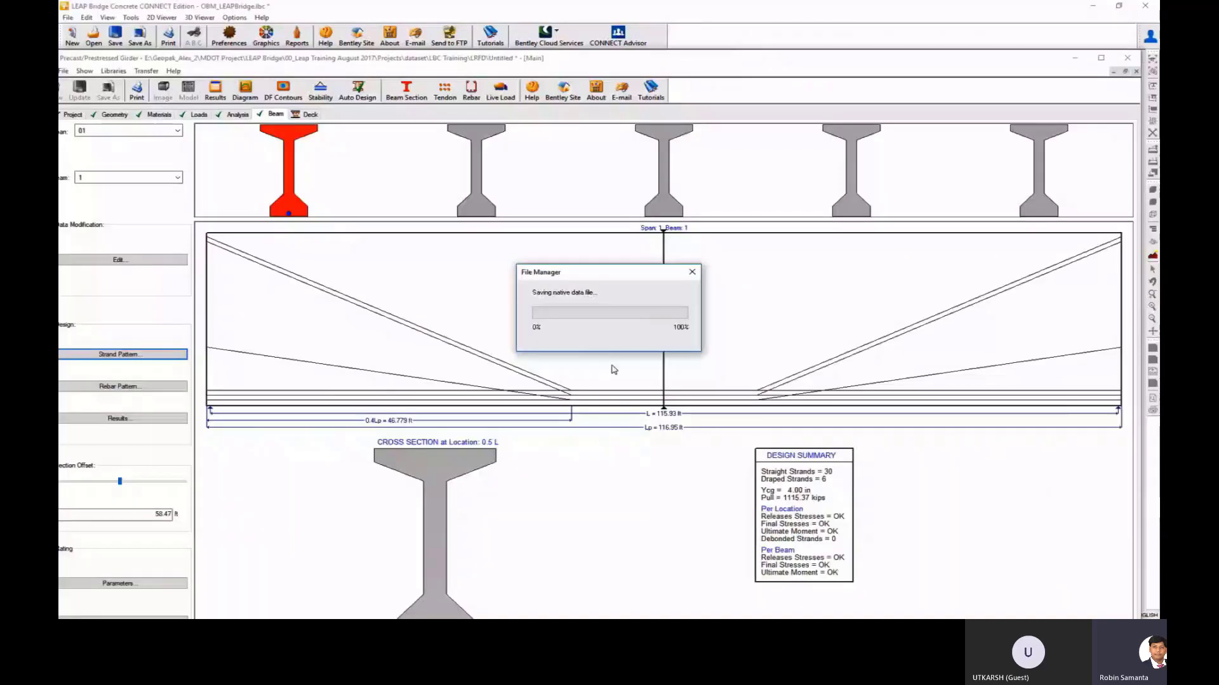
pyautogui.click(667, 339)
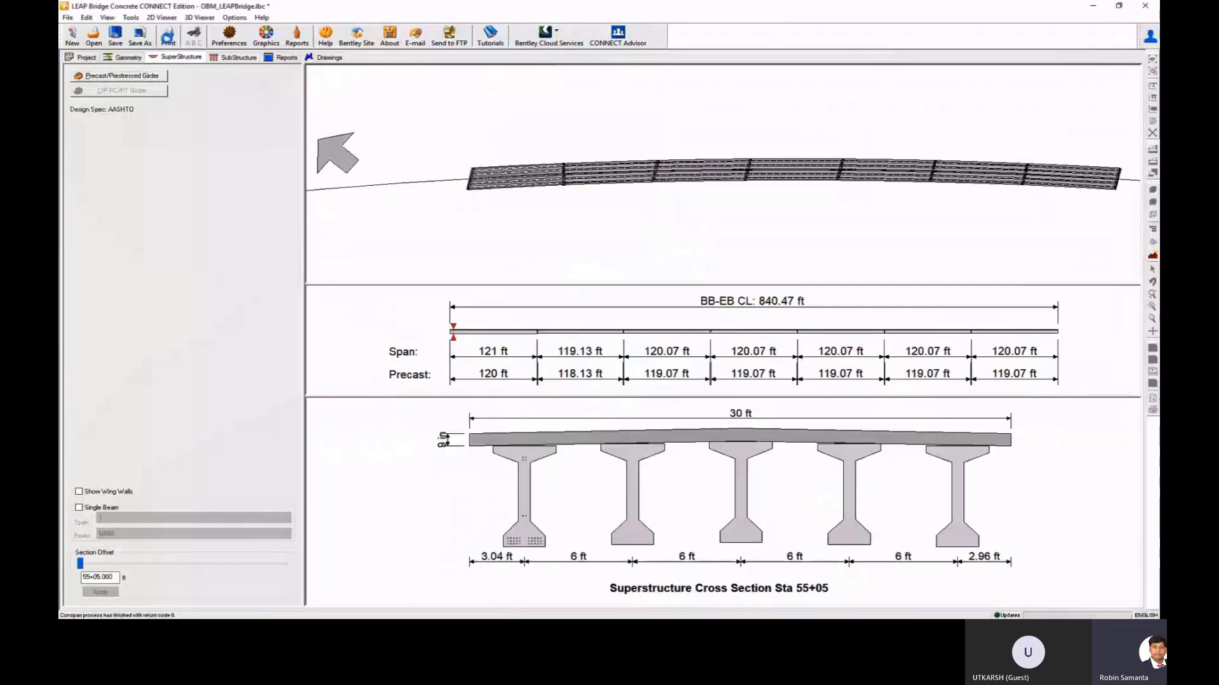
# Inspect the bridge geometry in 3D and send the updated model to OBM as an analytic XML file.
pyautogui.click(125, 56)
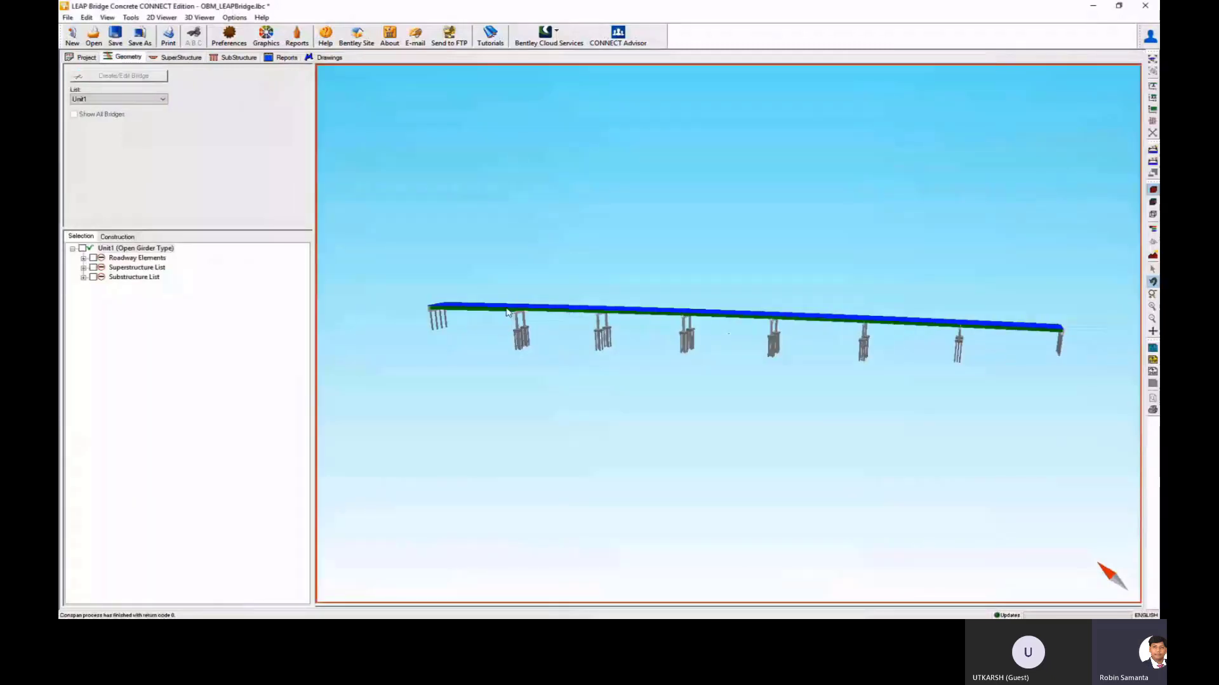
pyautogui.moveTo(507, 312); pyautogui.dragTo(504, 360)
pyautogui.scroll(-1, 503, 361)
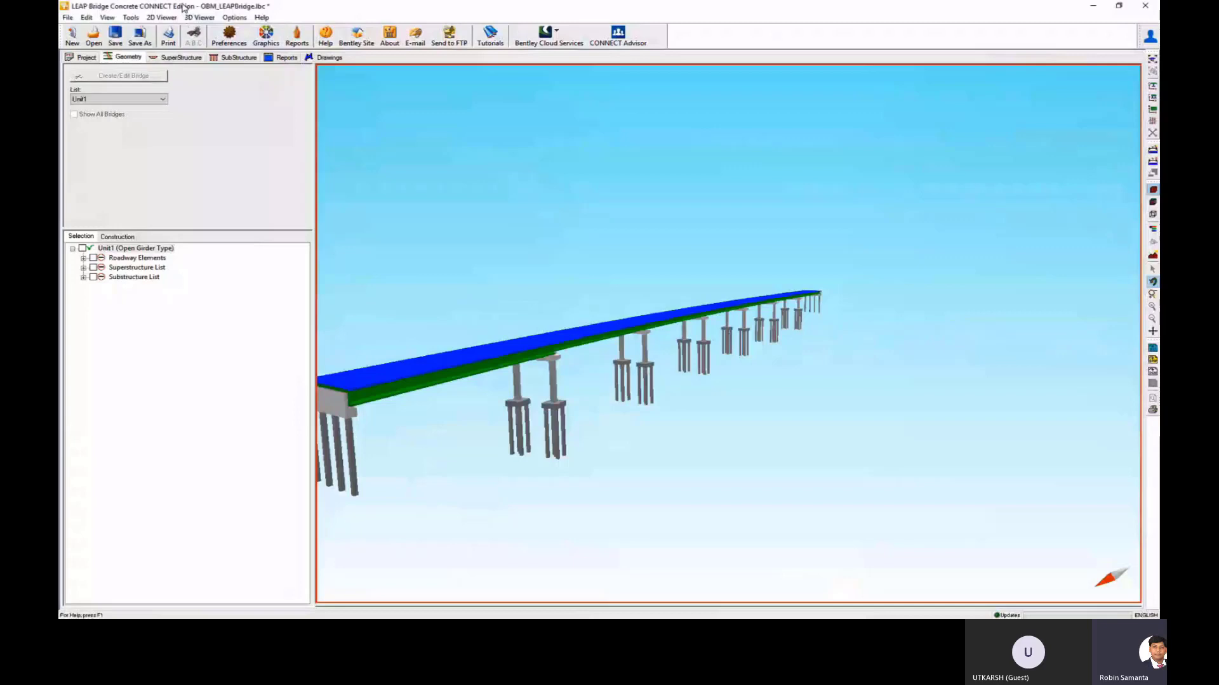
pyautogui.moveTo(183, 8)
pyautogui.mouseDown()
pyautogui.moveTo(492, 93)
pyautogui.moveTo(198, 17)
pyautogui.mouseUp()
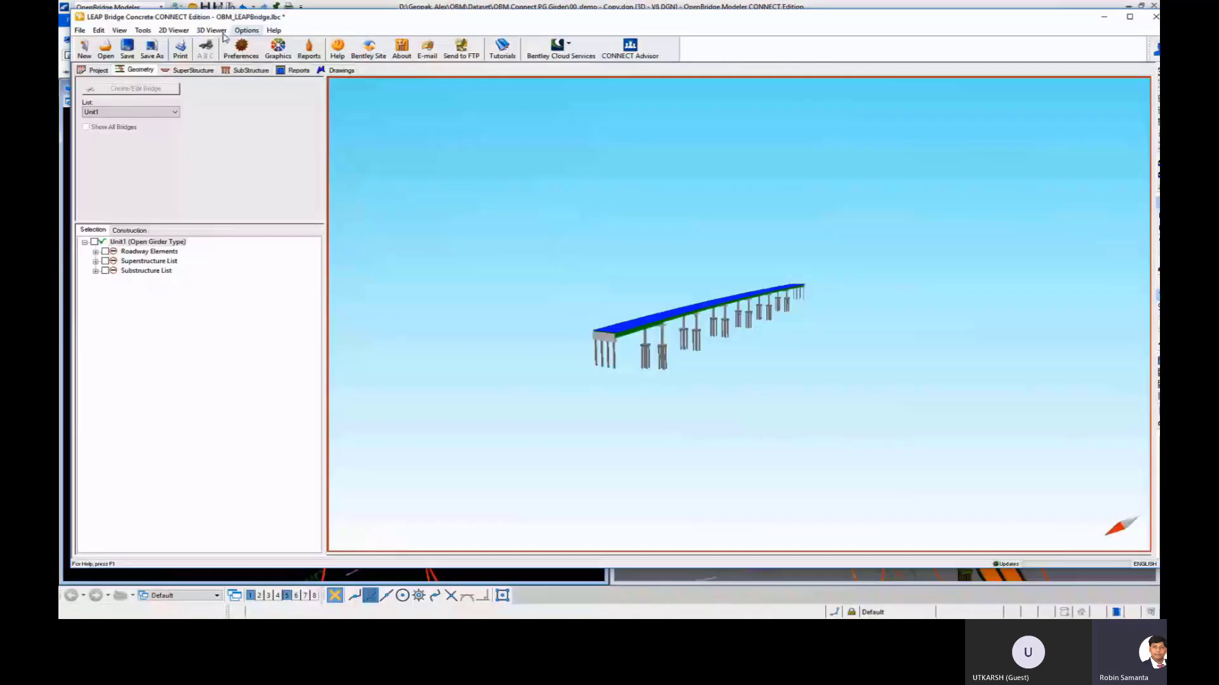
pyautogui.click(152, 32)
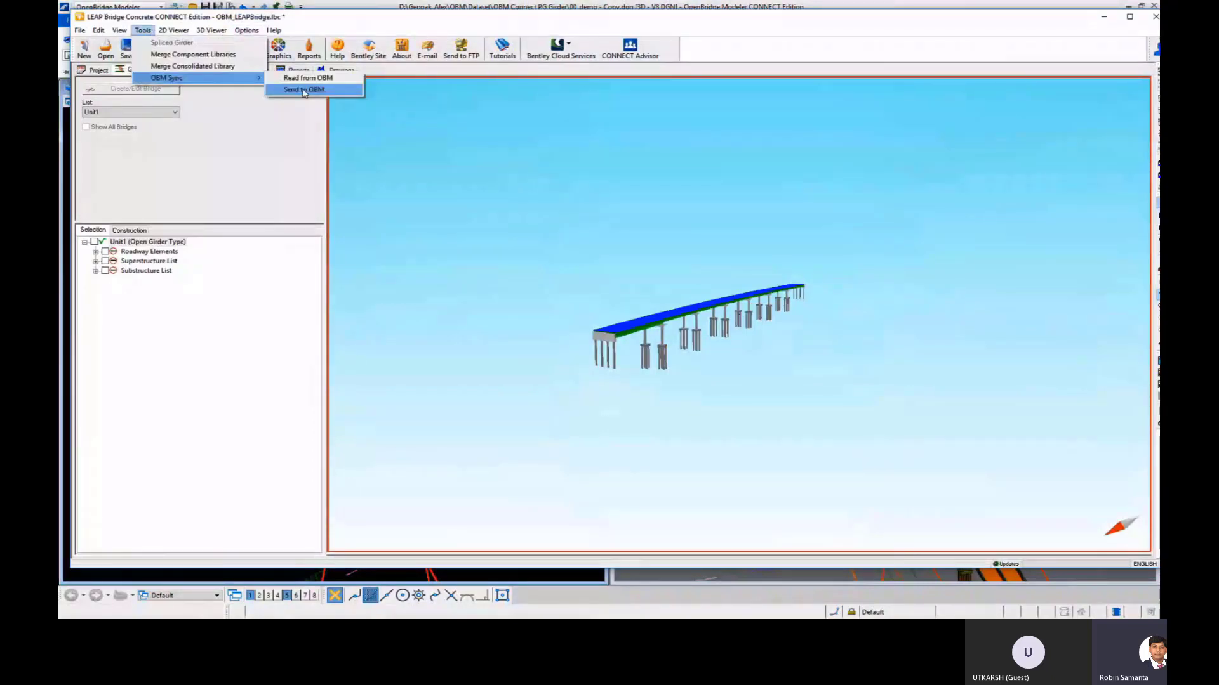
pyautogui.click(304, 91)
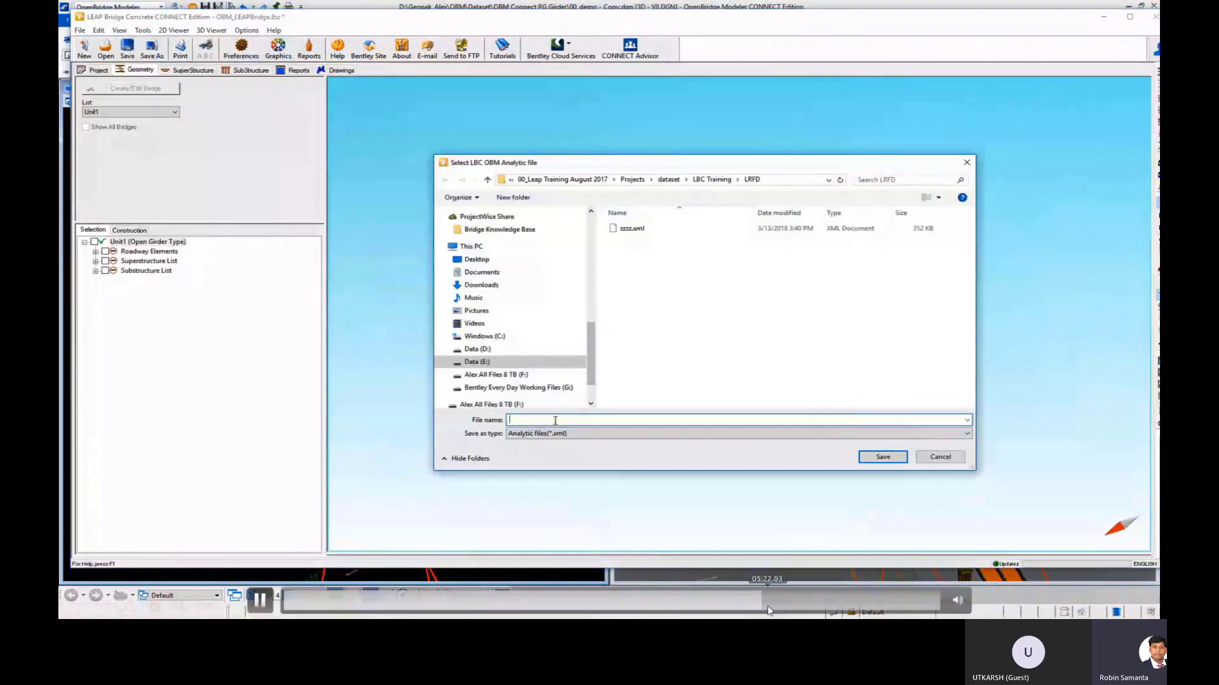
pyautogui.click(801, 607)
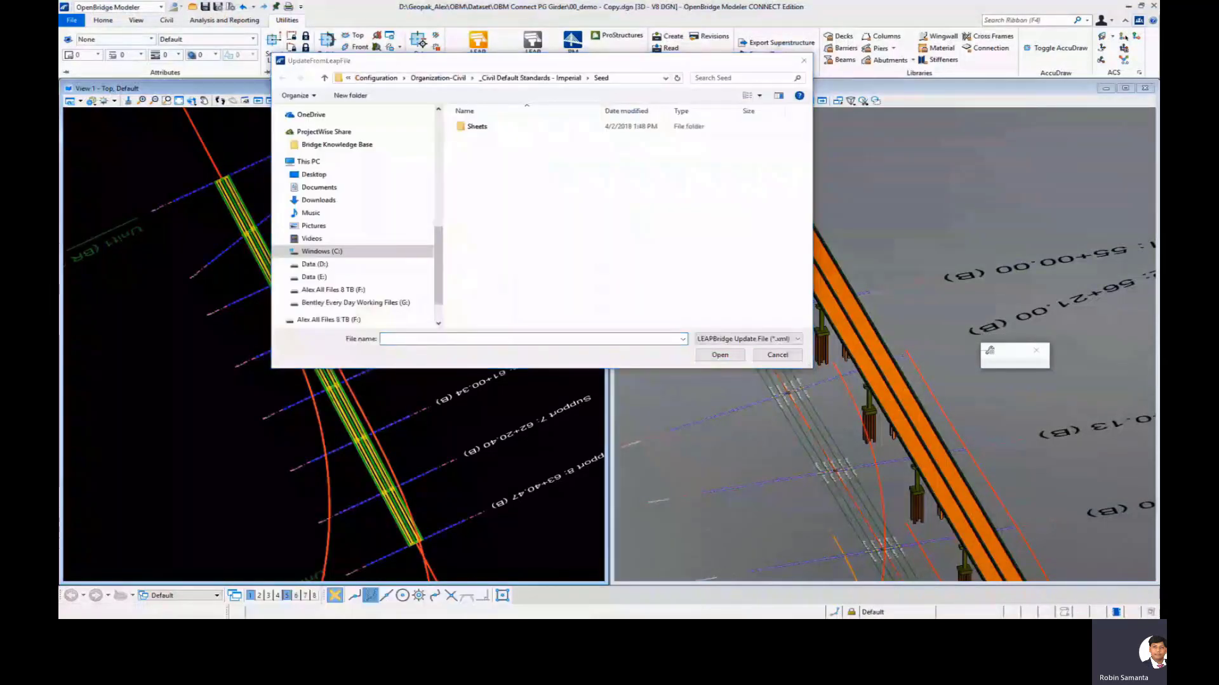
# Update the bridge model from bridge01.xml in D:\Geopak_Alex\OBM\Dataset\OBM Connect PG Girder, accepting all changes for BR 1 - Unit1.
pyautogui.click(399, 338)
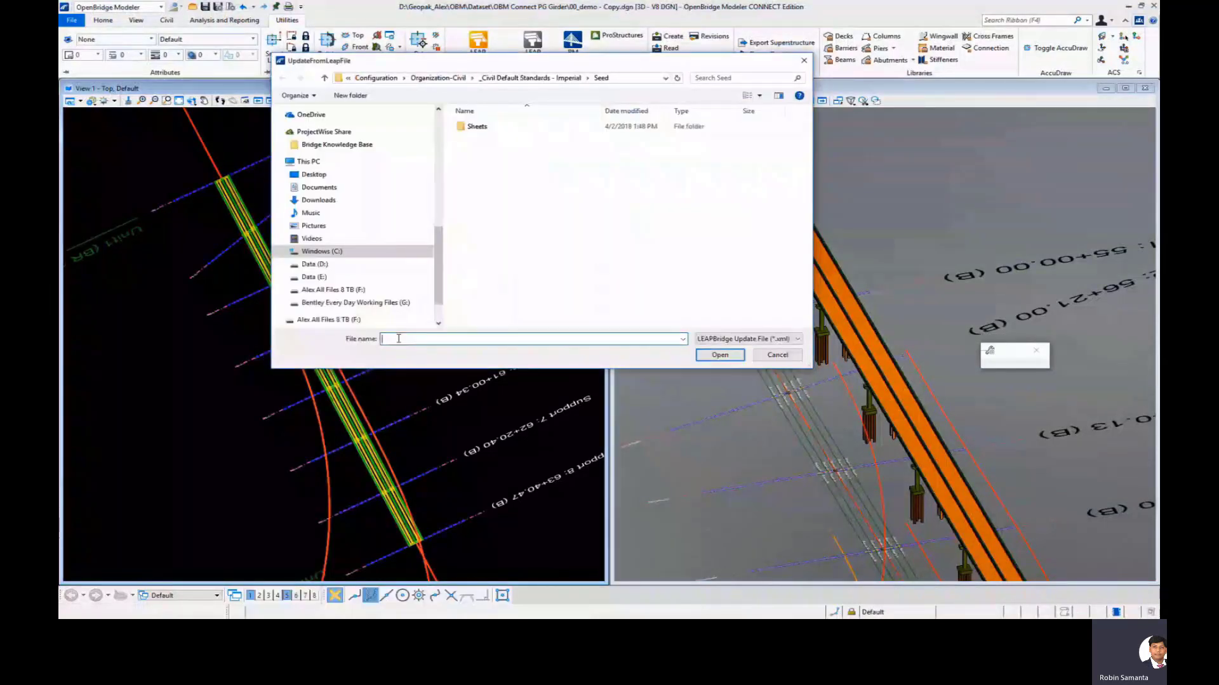
pyautogui.write('D:\\Geopak_Alex\\OBM\\Dataset\\OBM Connect PG Girder')
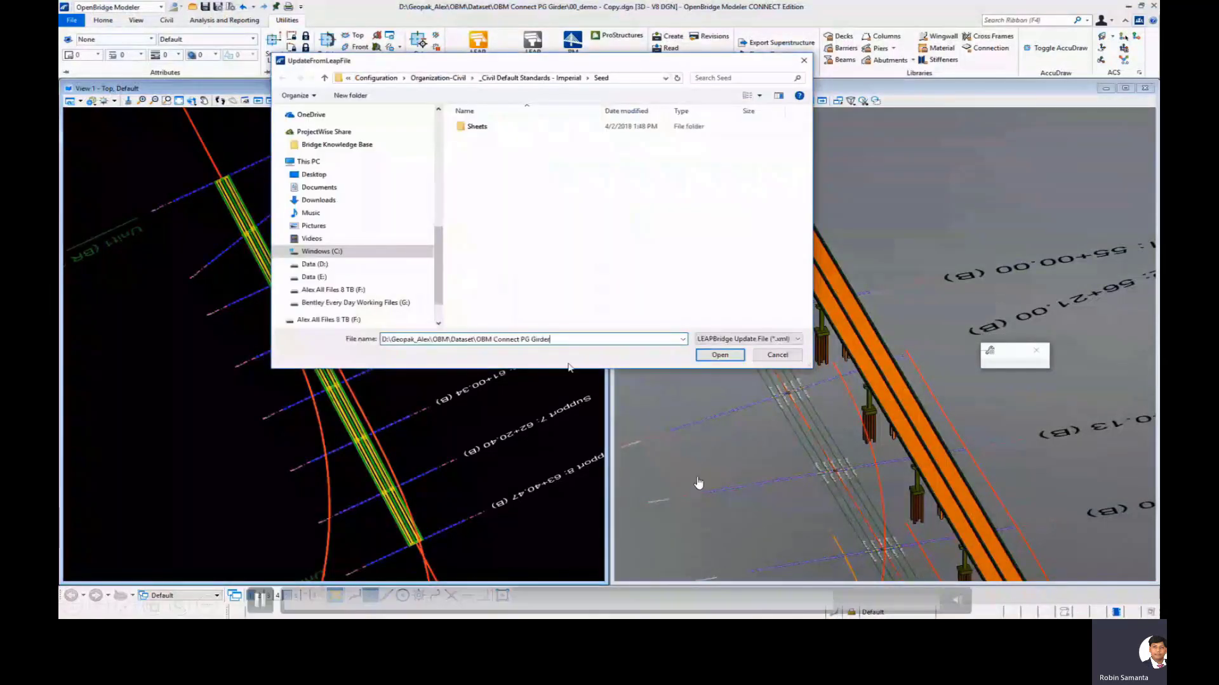
pyautogui.click(720, 358)
pyautogui.click(482, 138)
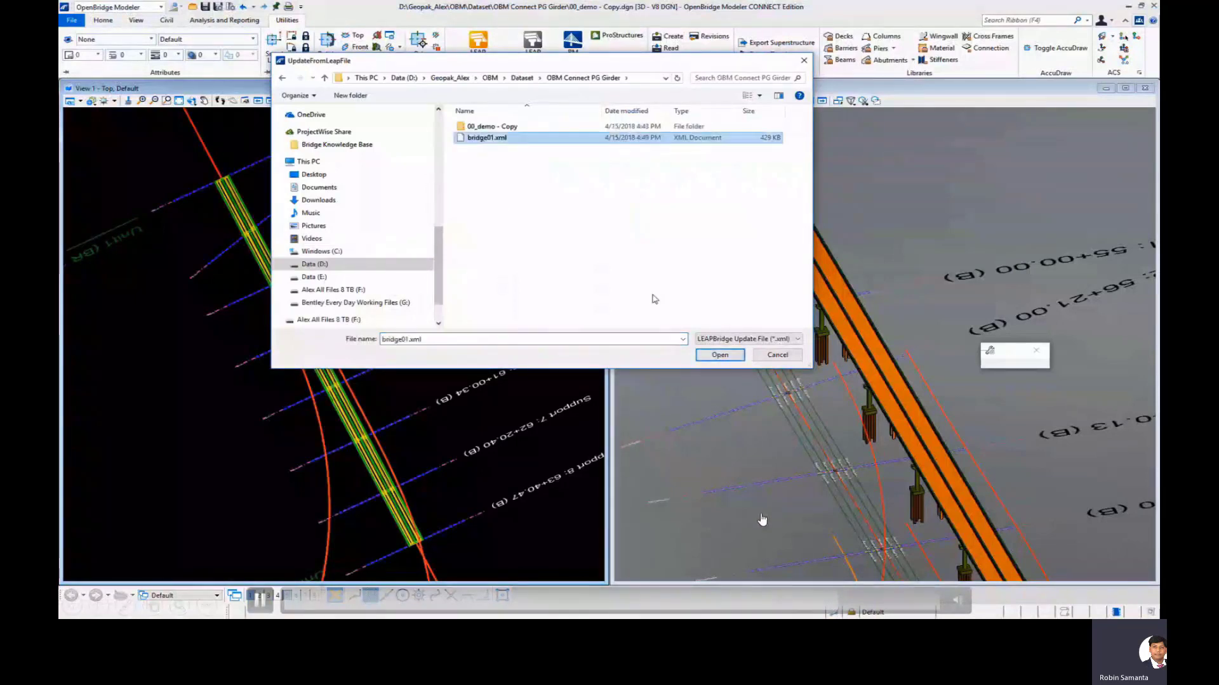
pyautogui.click(720, 355)
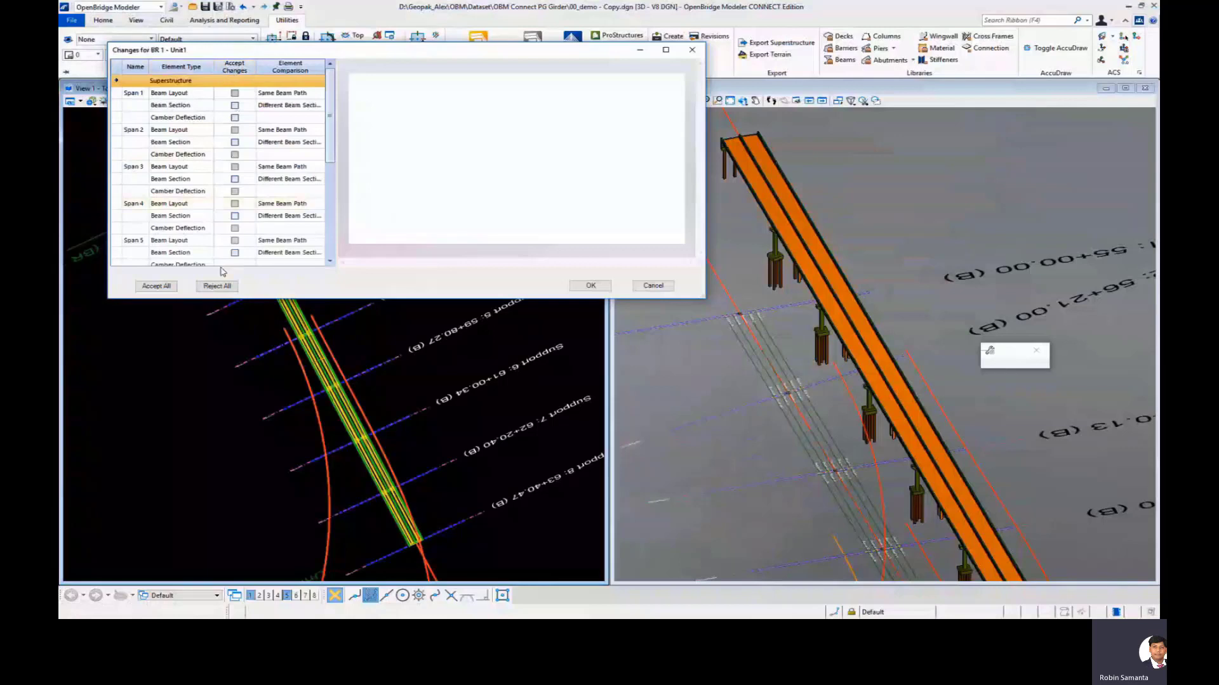
pyautogui.click(152, 287)
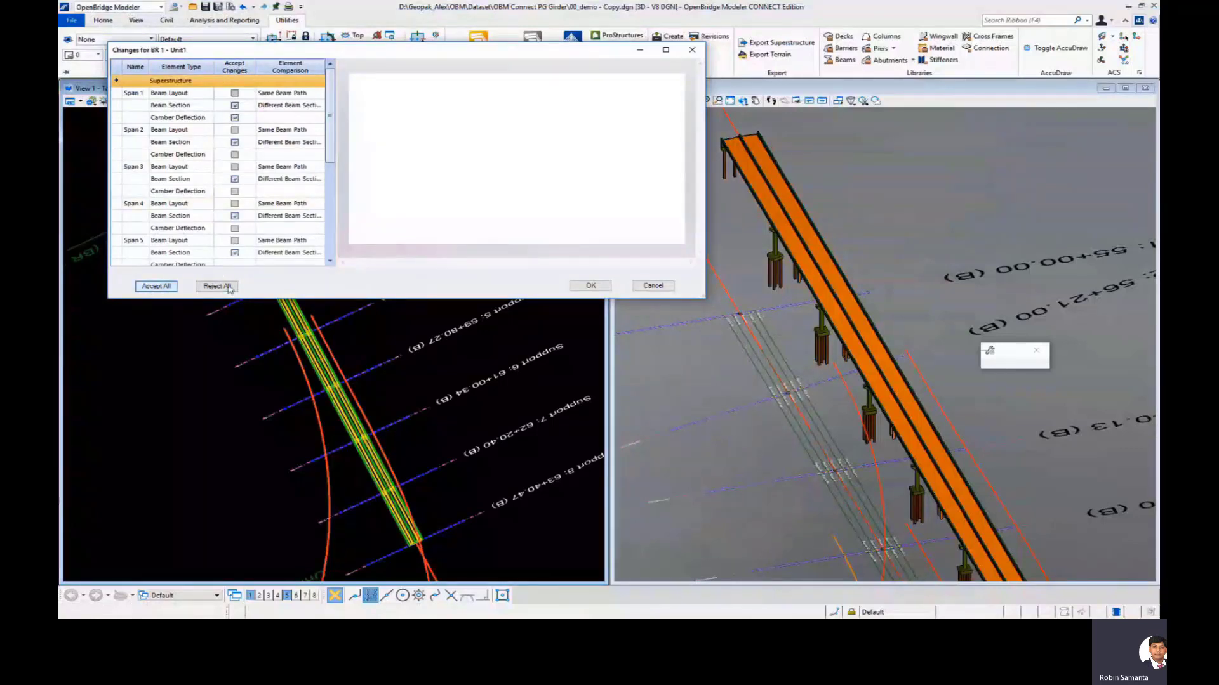
pyautogui.click(587, 286)
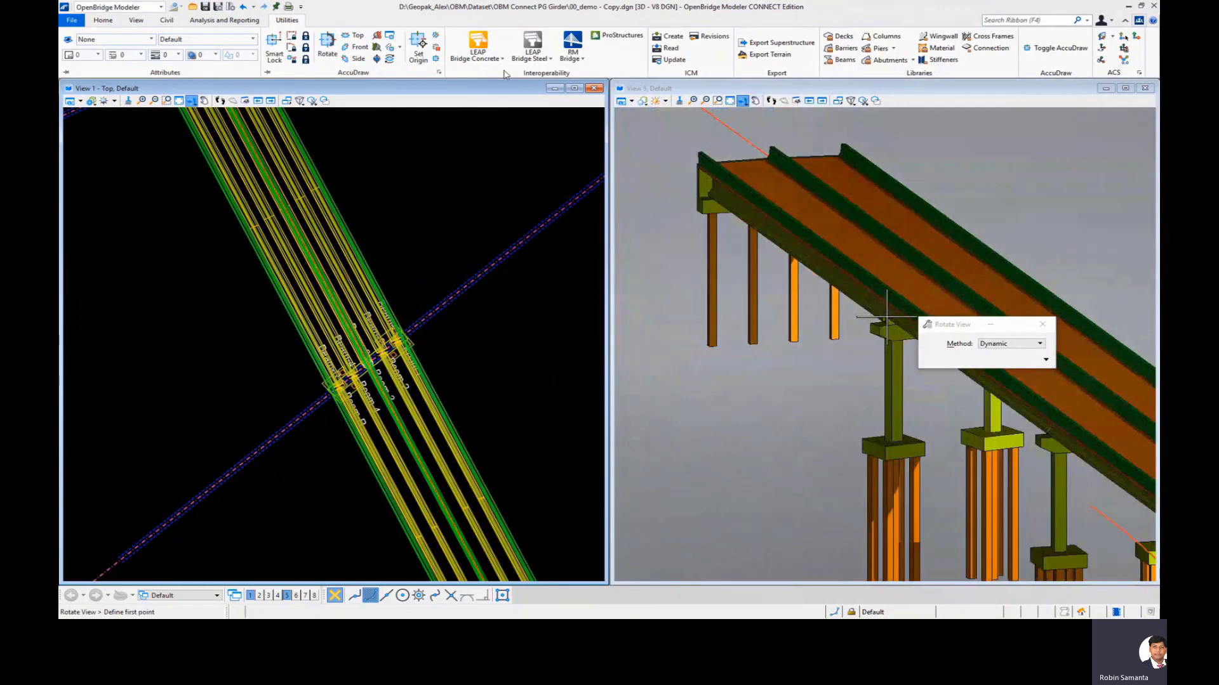
pyautogui.click(483, 59)
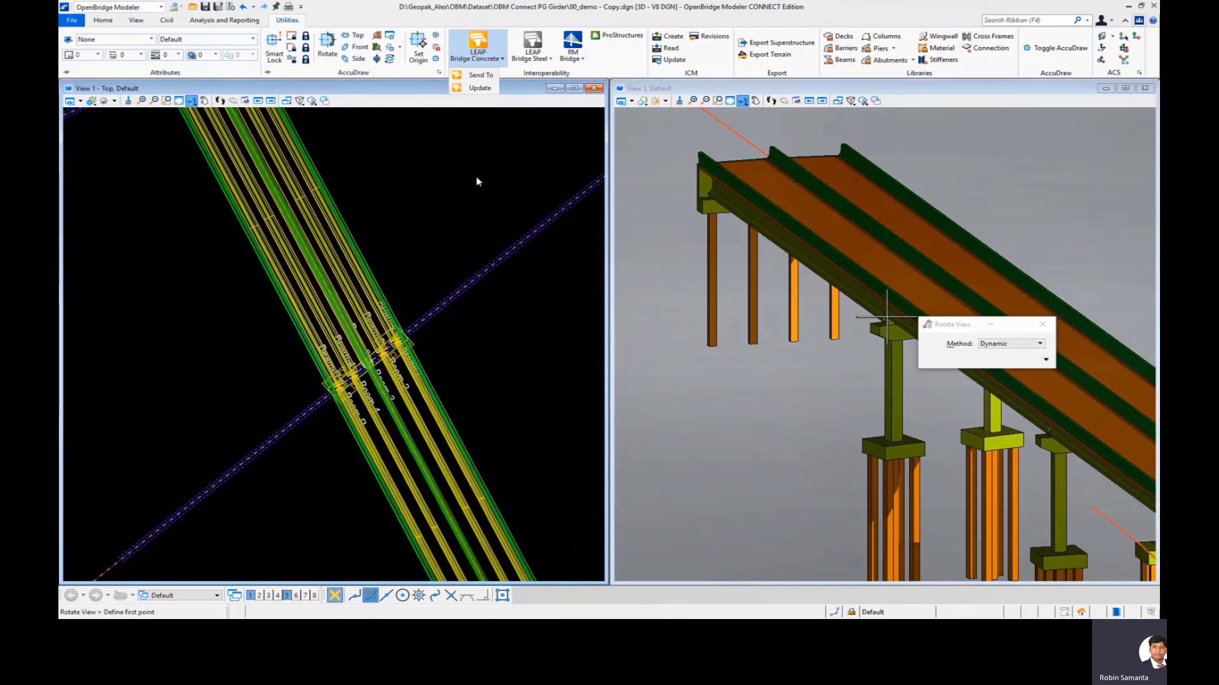
pyautogui.click(521, 186)
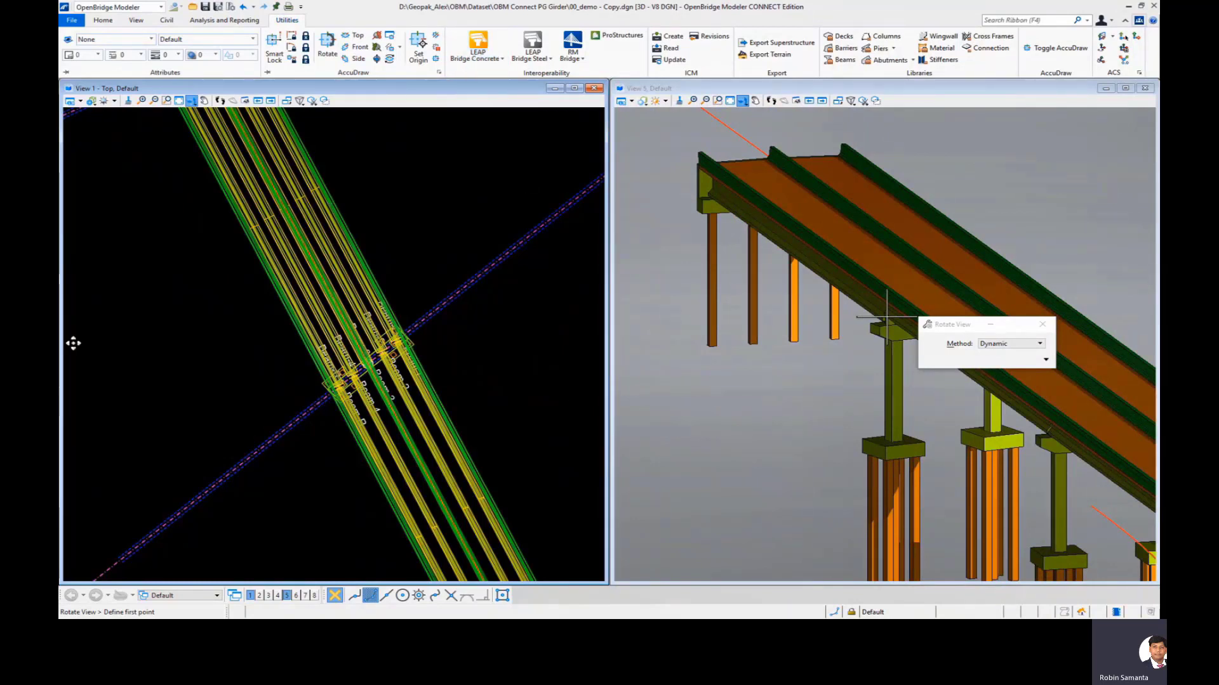
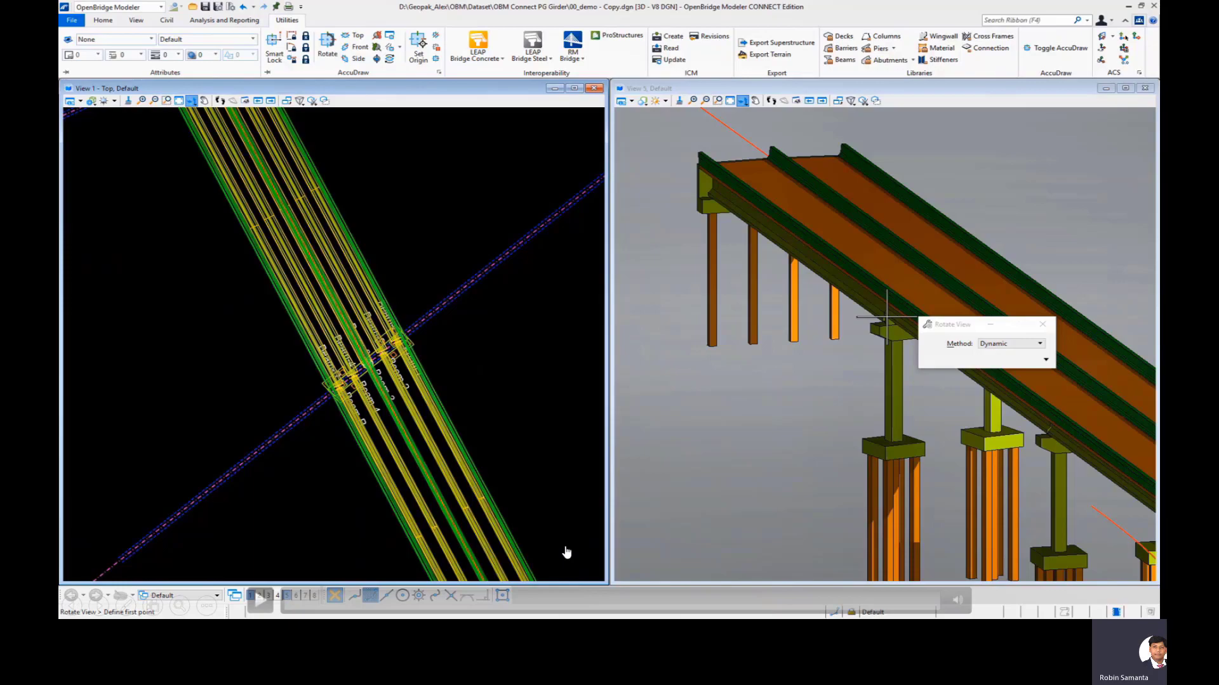
pyautogui.press('Right')
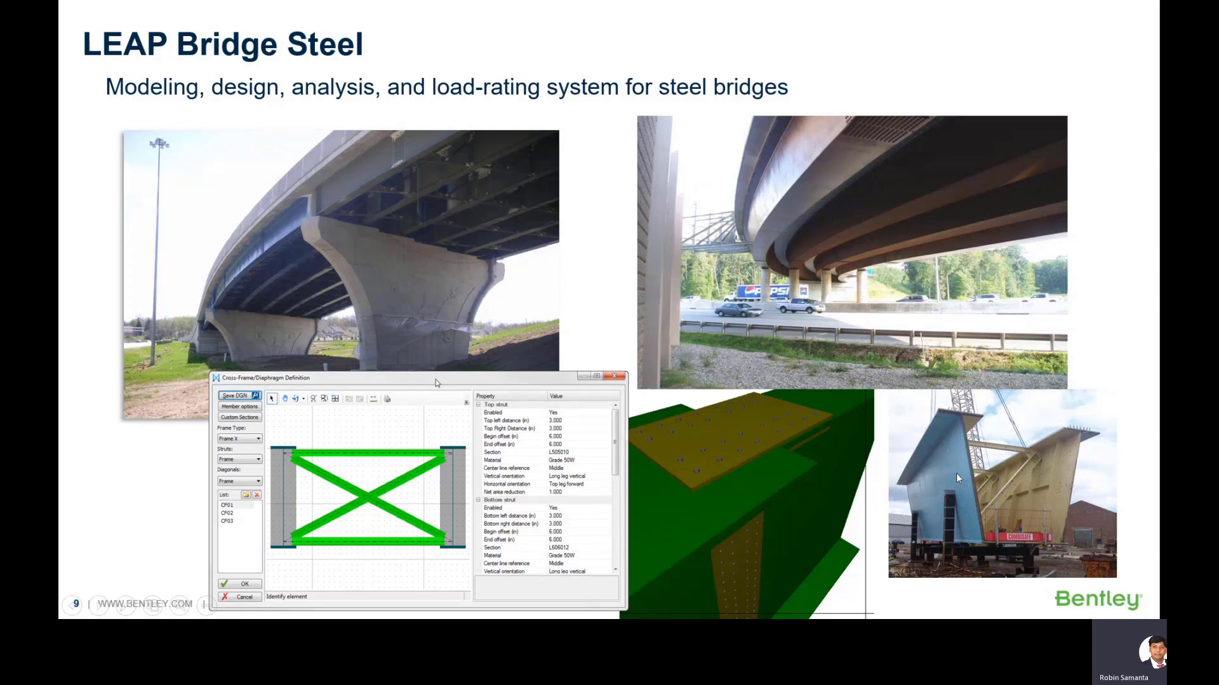
pyautogui.click(687, 335)
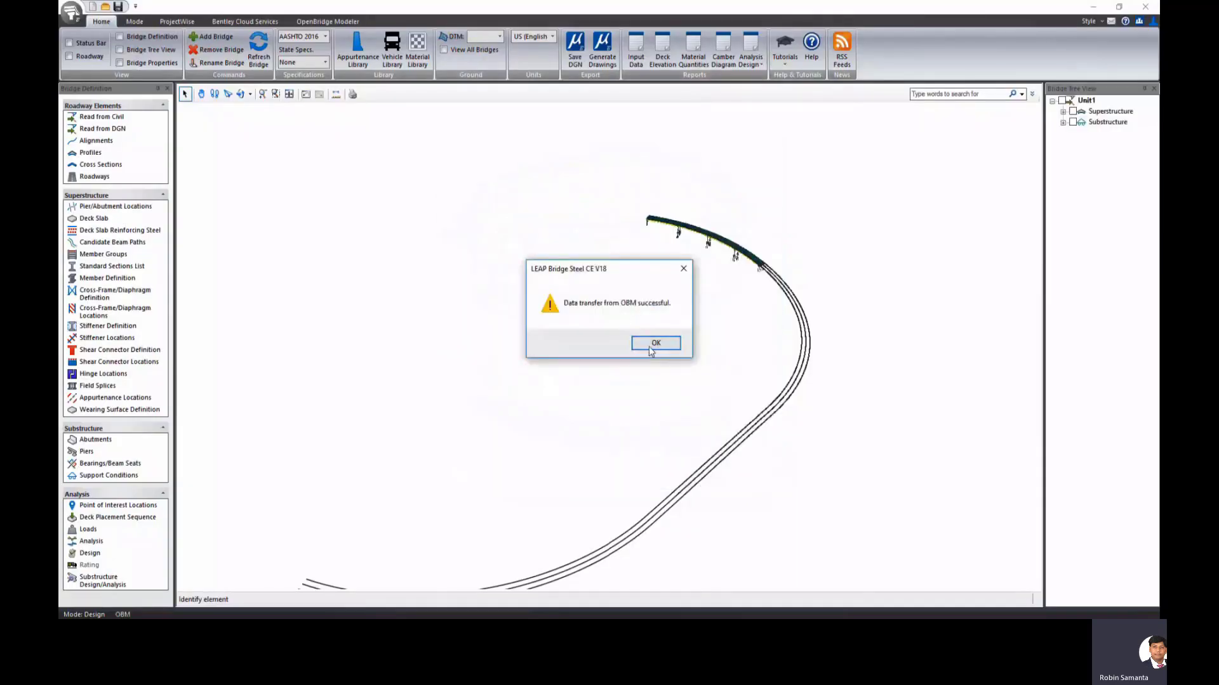
# Hide the roadway in the transferred LEAP Bridge Steel model and inspect the girders and cross-frames from beneath the deck.
pyautogui.click(654, 343)
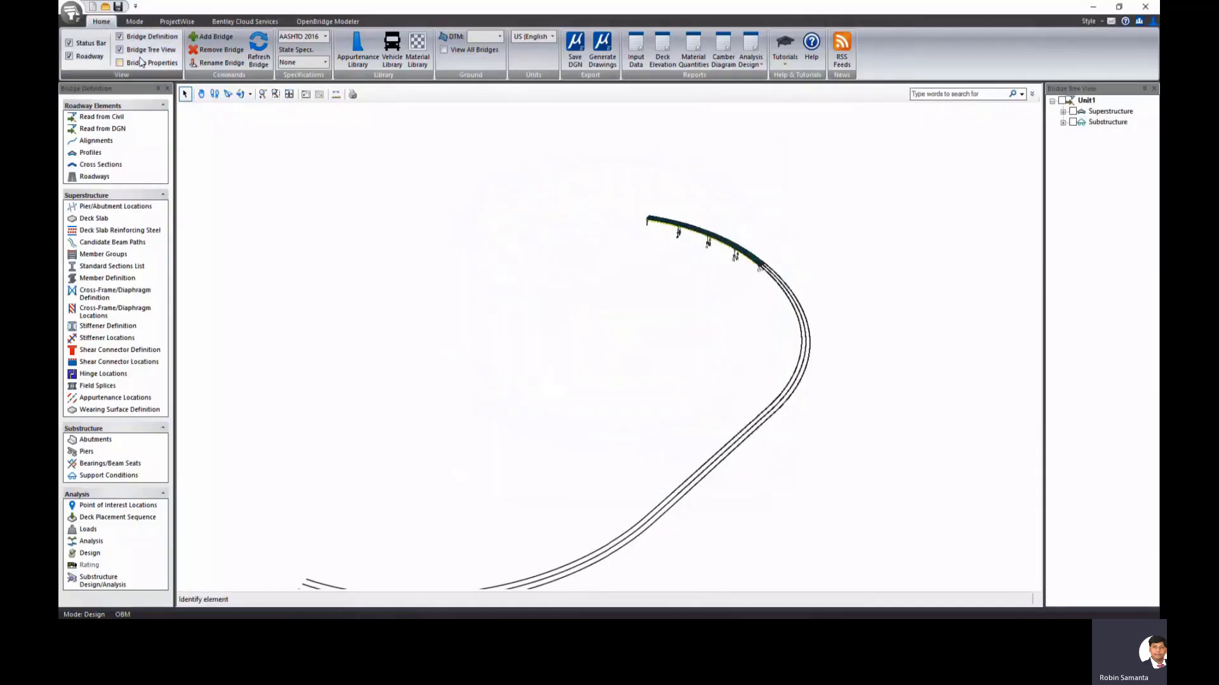
pyautogui.click(69, 57)
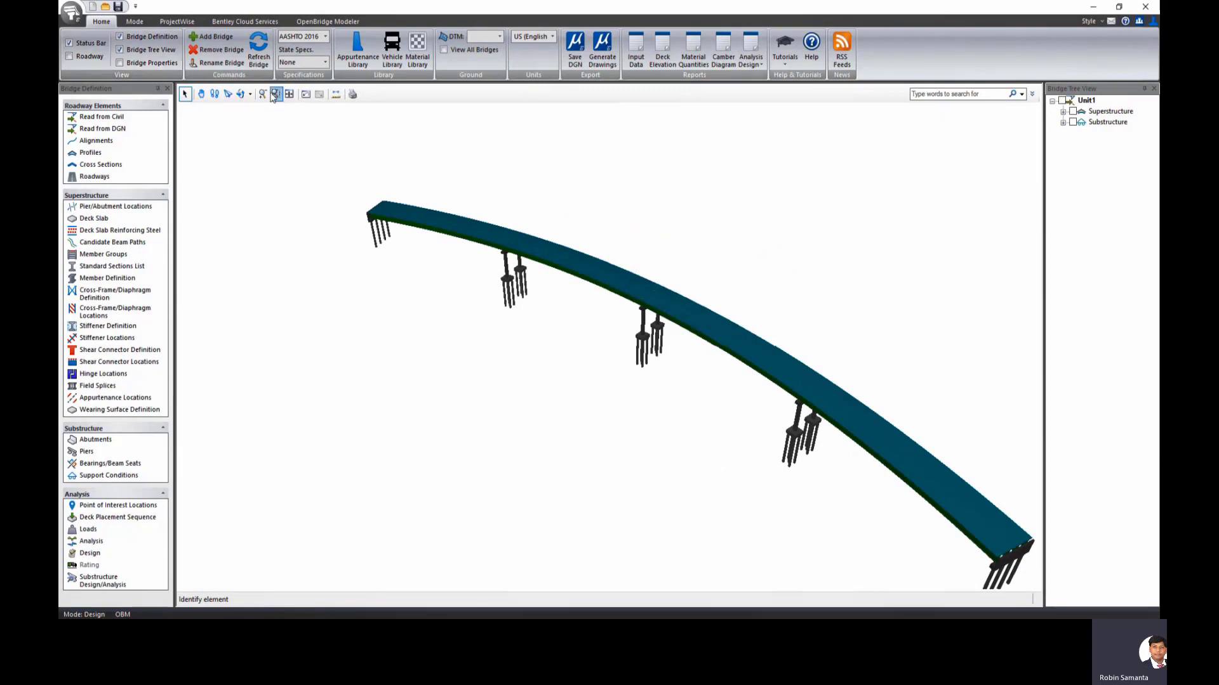
pyautogui.click(275, 94)
pyautogui.click(573, 257)
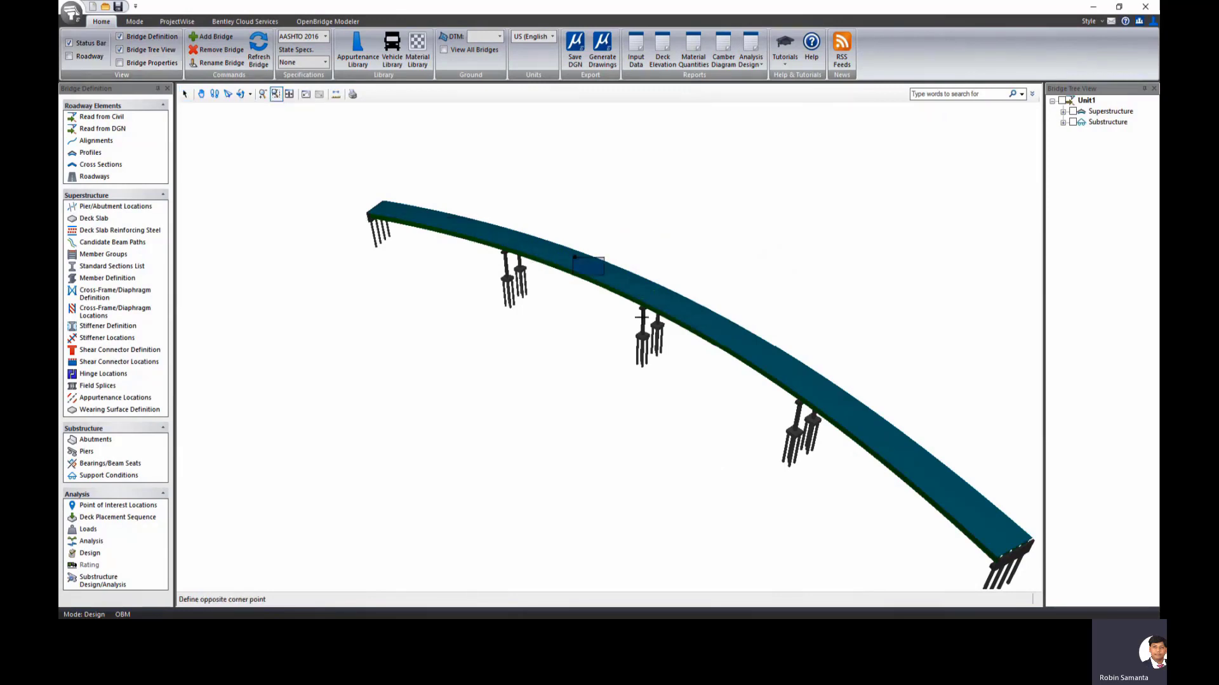
pyautogui.click(728, 394)
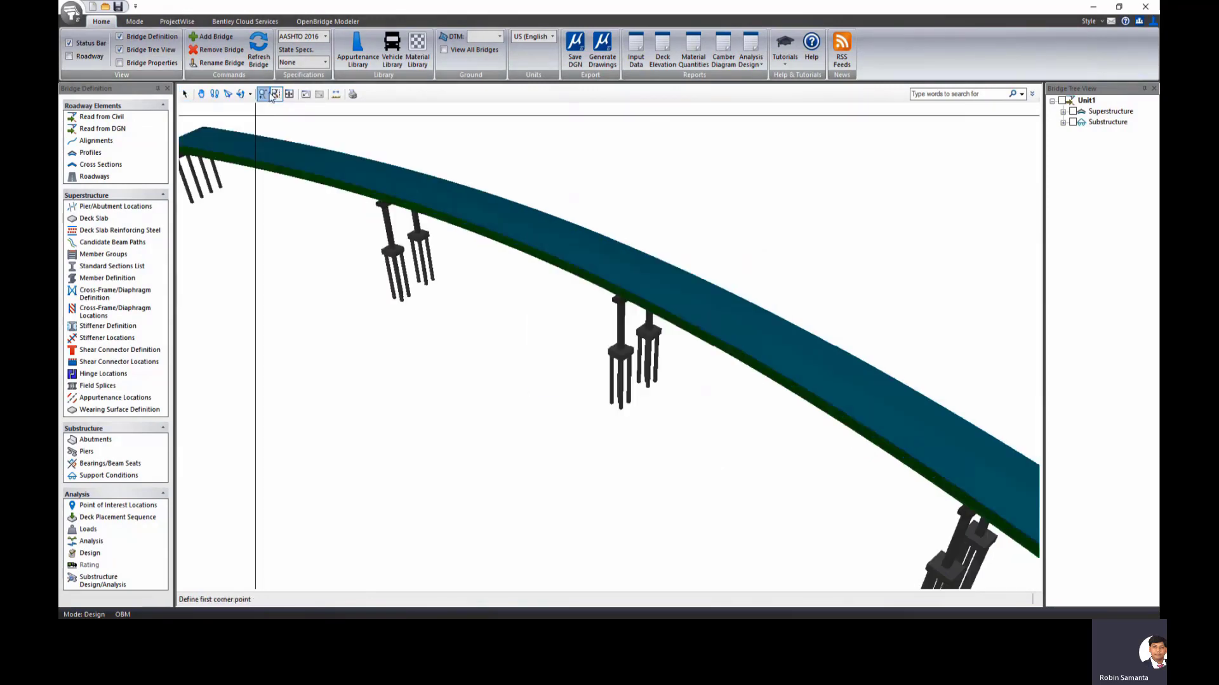
pyautogui.click(608, 346)
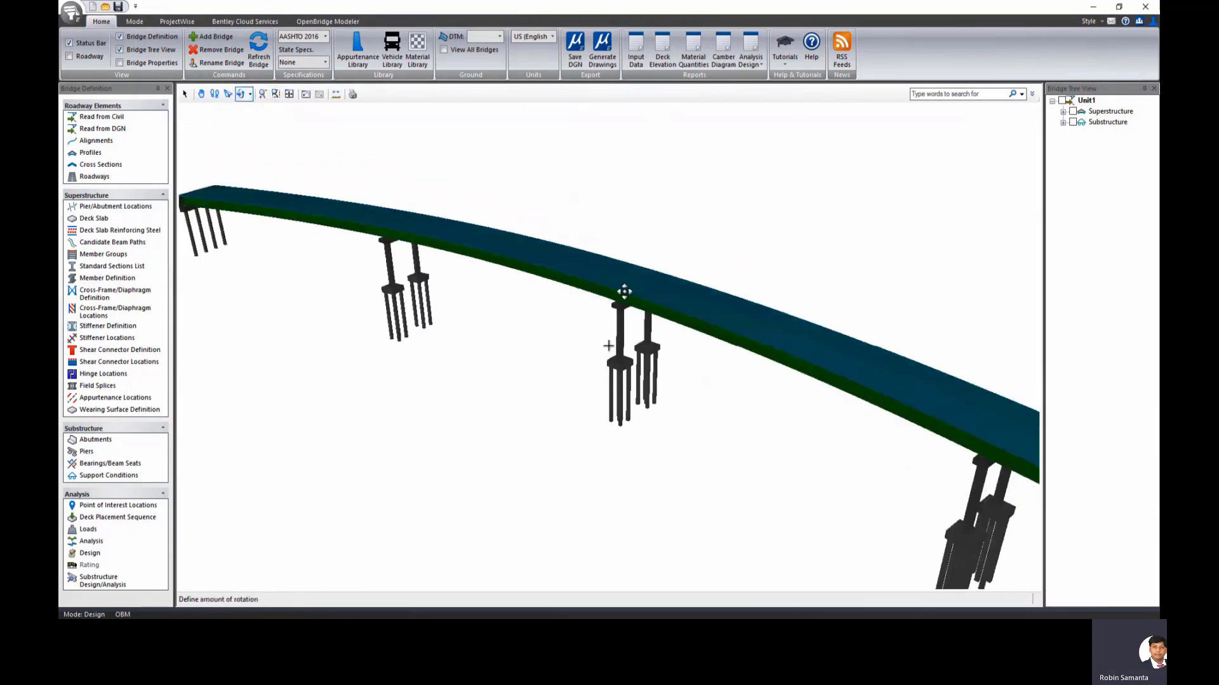
pyautogui.click(308, 202)
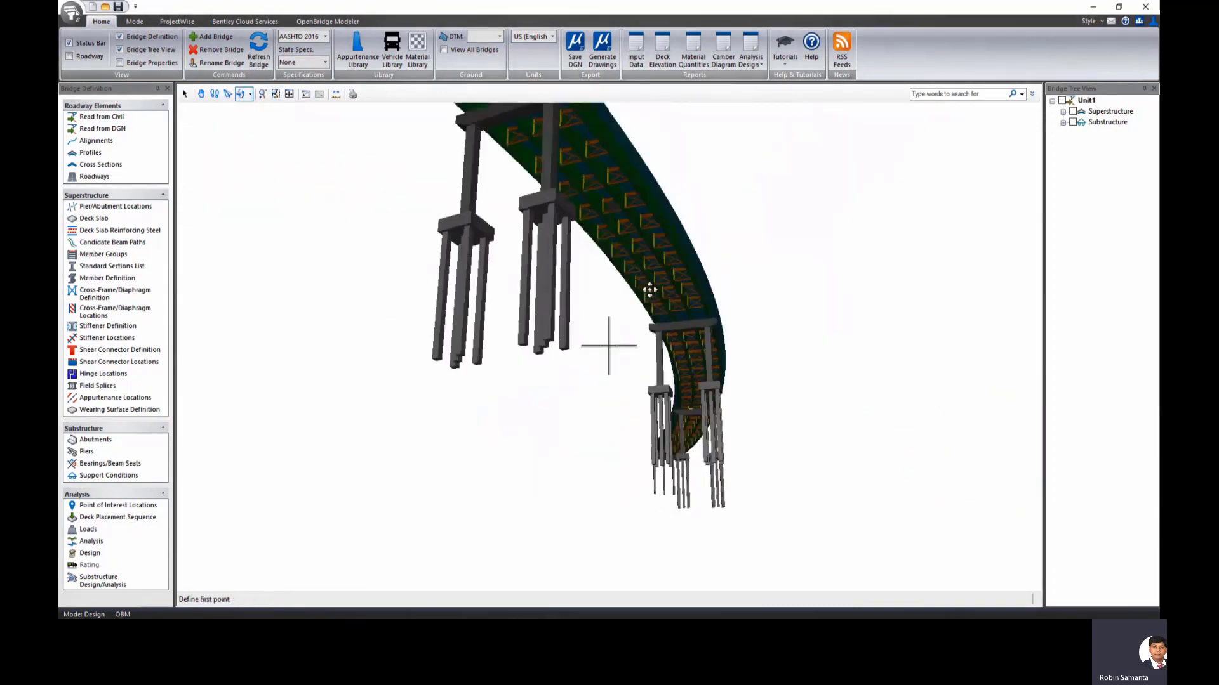
pyautogui.scroll(2, 760, 302)
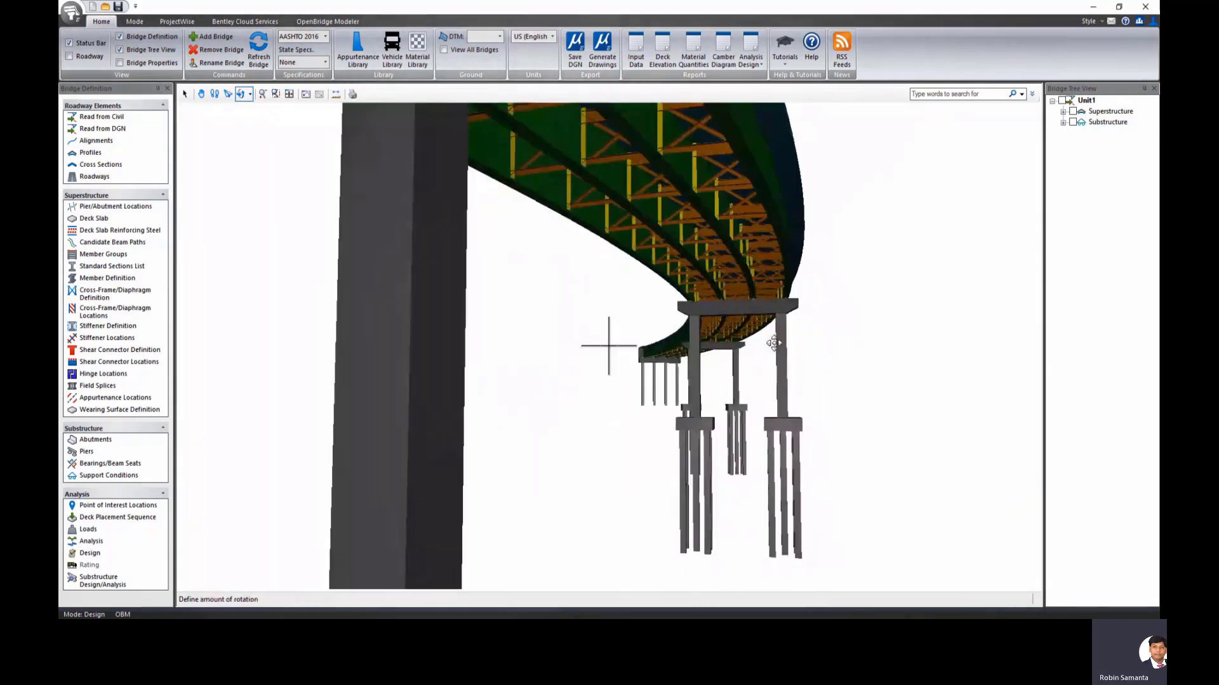
pyautogui.click(766, 345)
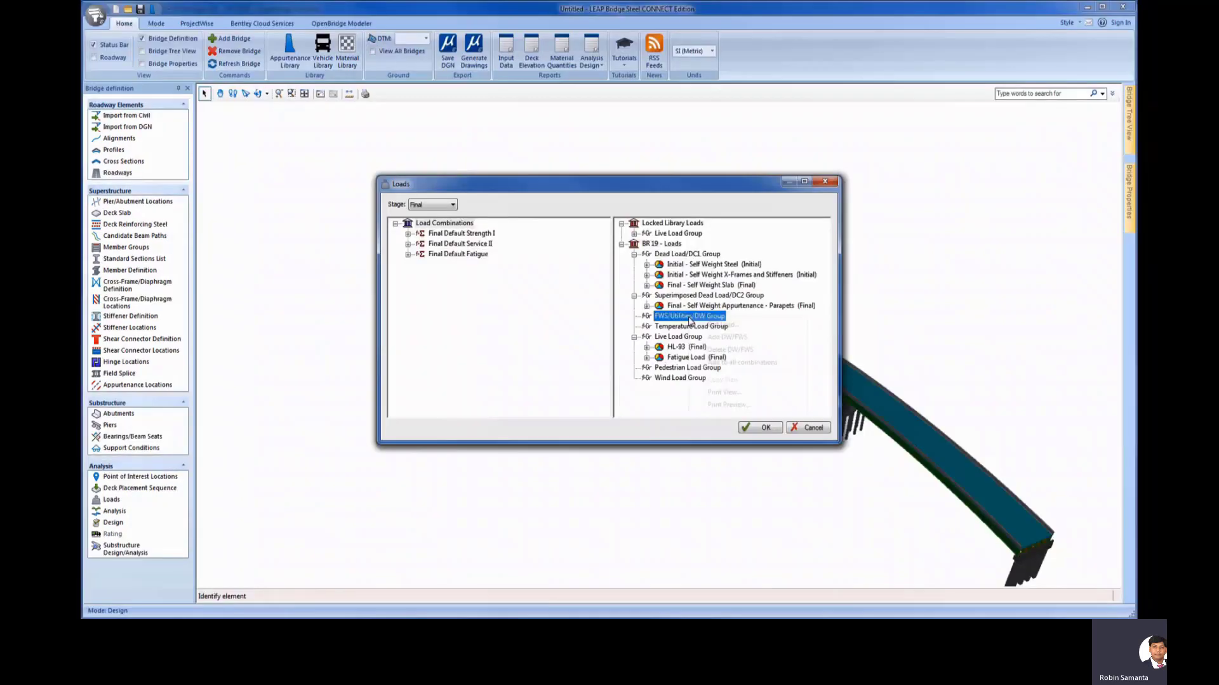
pyautogui.rightClick(688, 316)
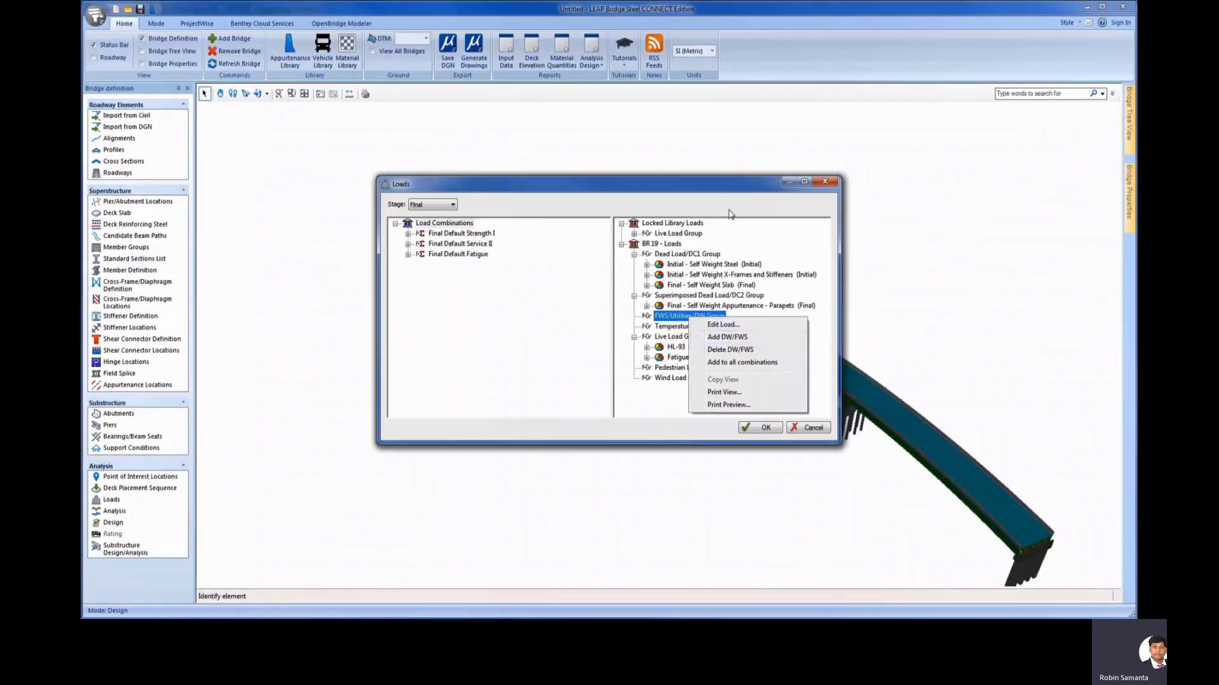
pyautogui.click(730, 214)
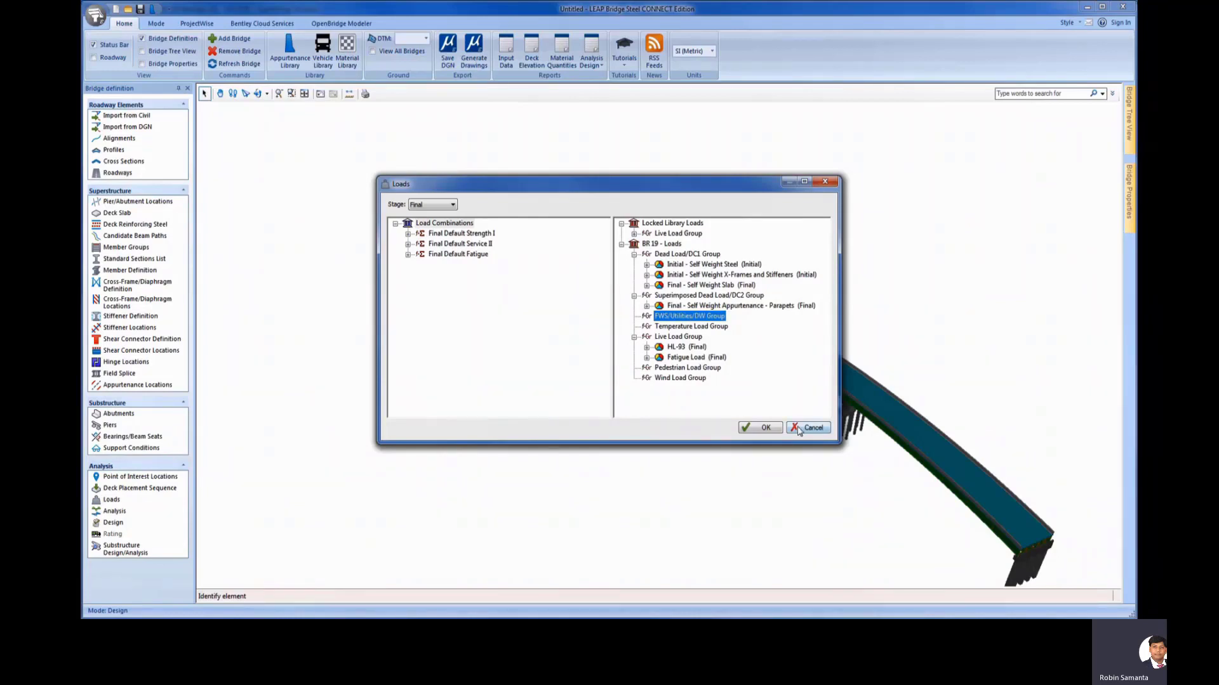
pyautogui.moveTo(659, 605)
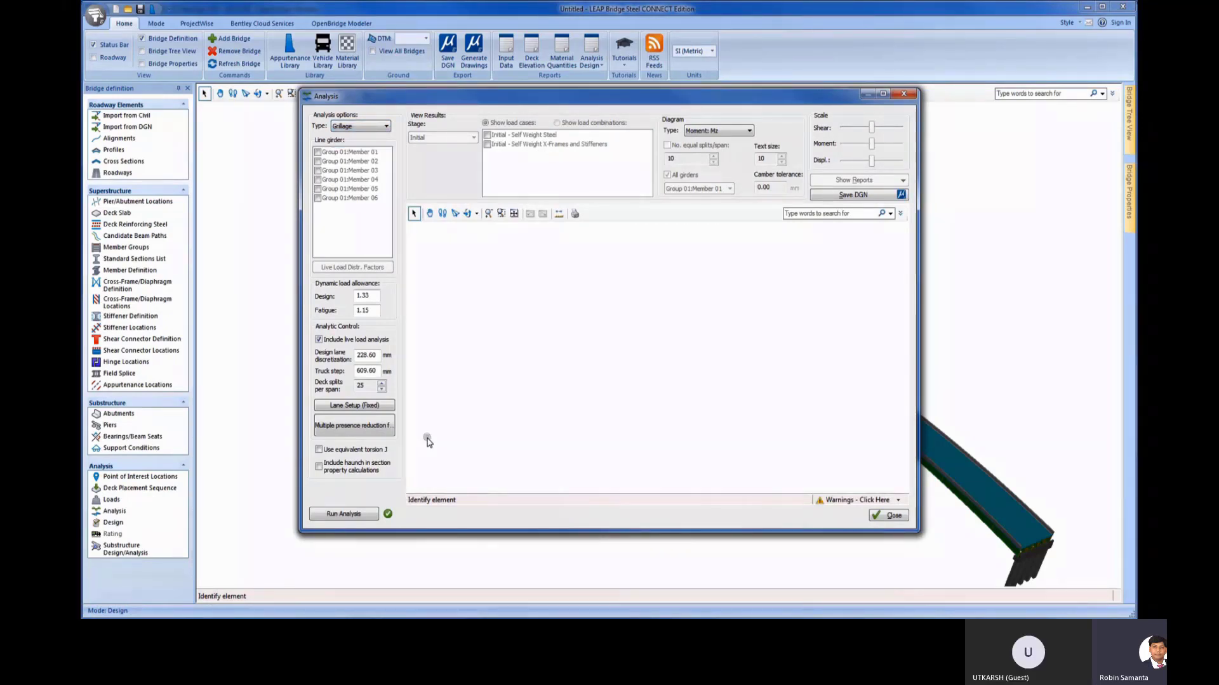
pyautogui.moveTo(431, 580)
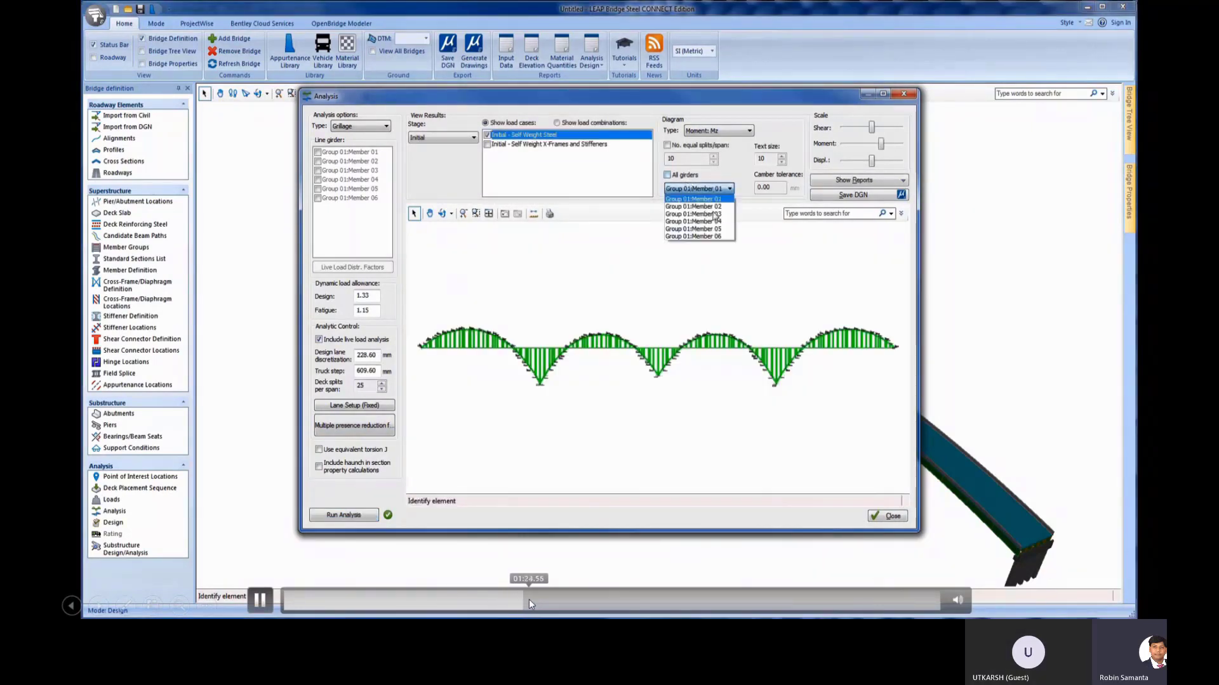
pyautogui.click(564, 607)
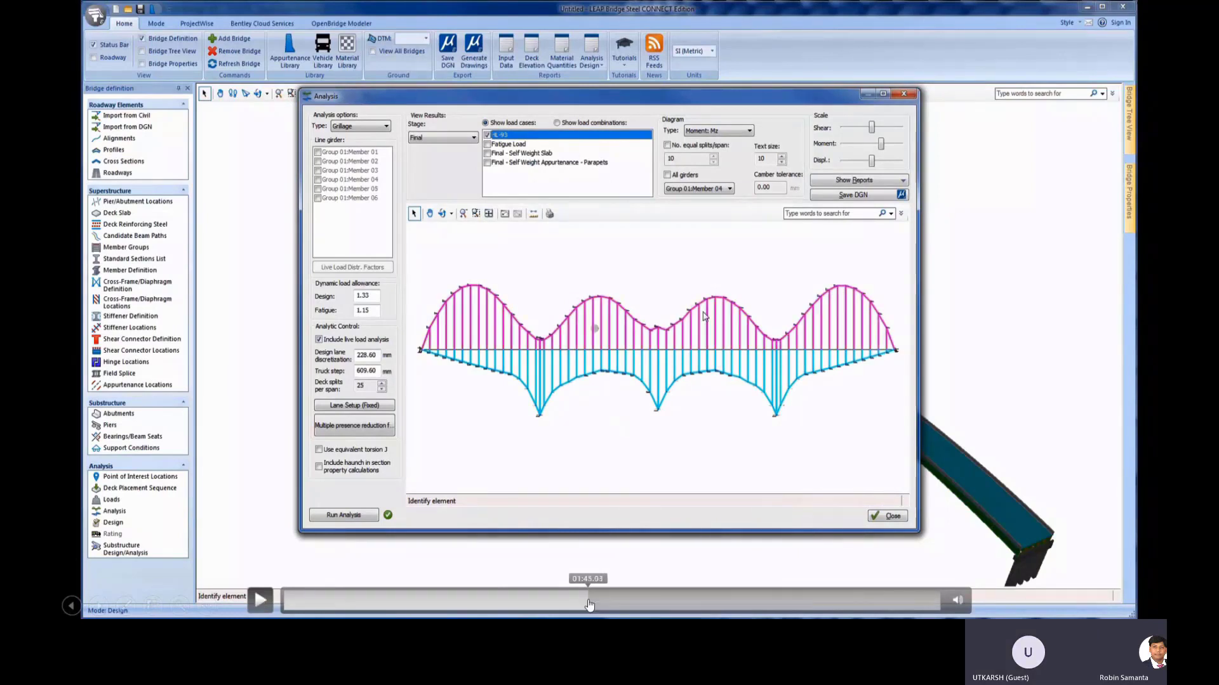
pyautogui.click(616, 599)
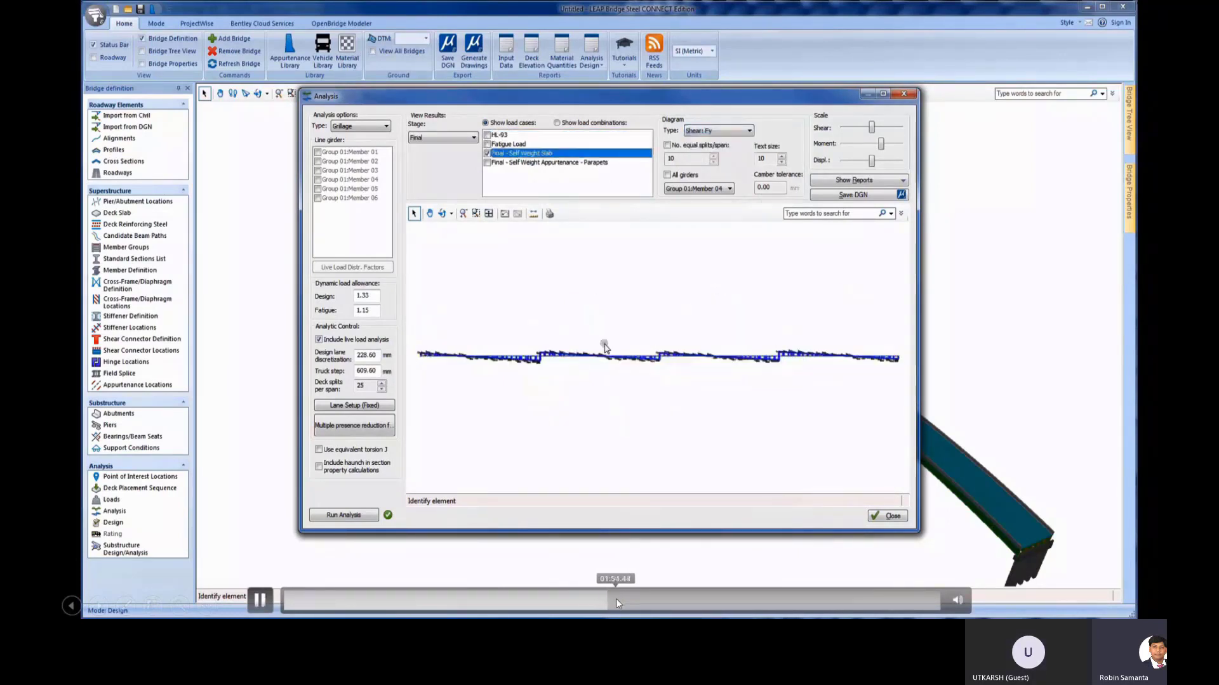
pyautogui.click(620, 600)
pyautogui.click(630, 600)
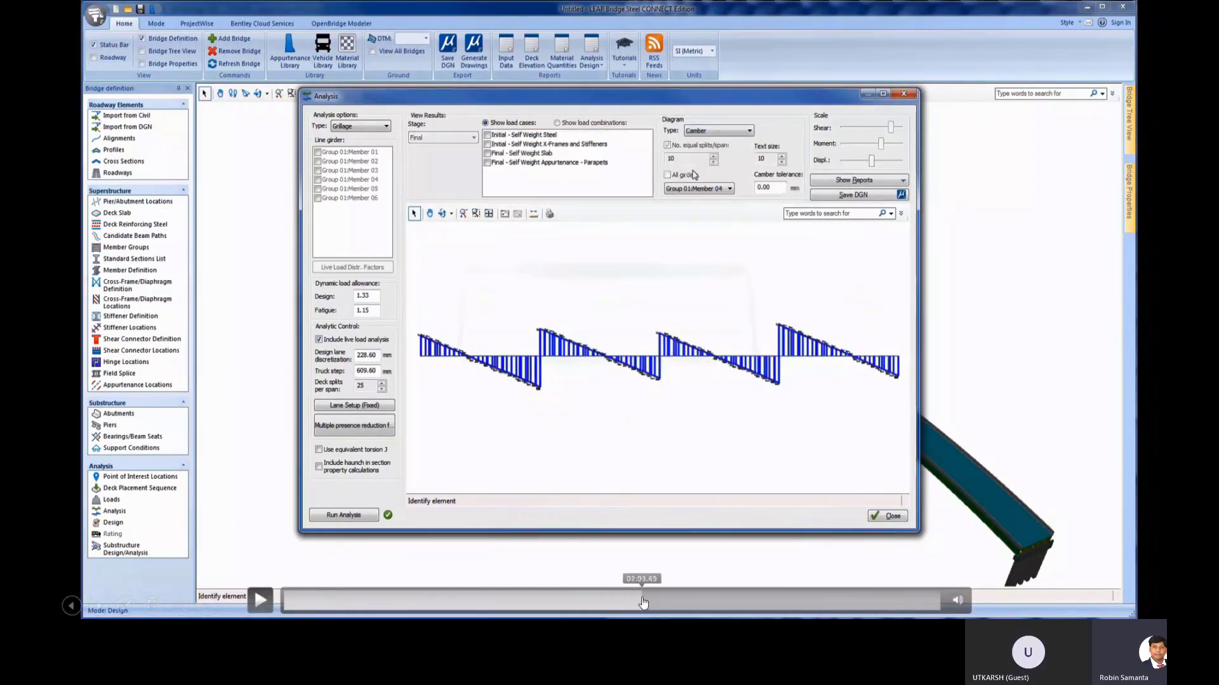
pyautogui.click(650, 600)
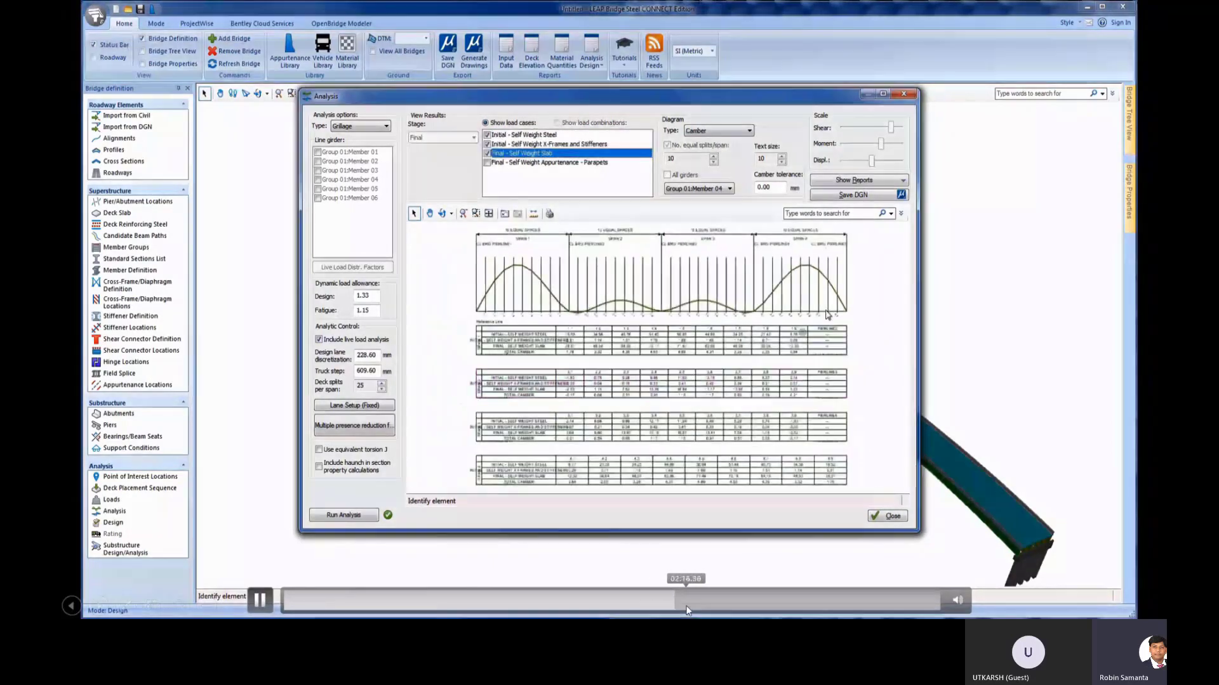
pyautogui.click(691, 604)
pyautogui.click(714, 601)
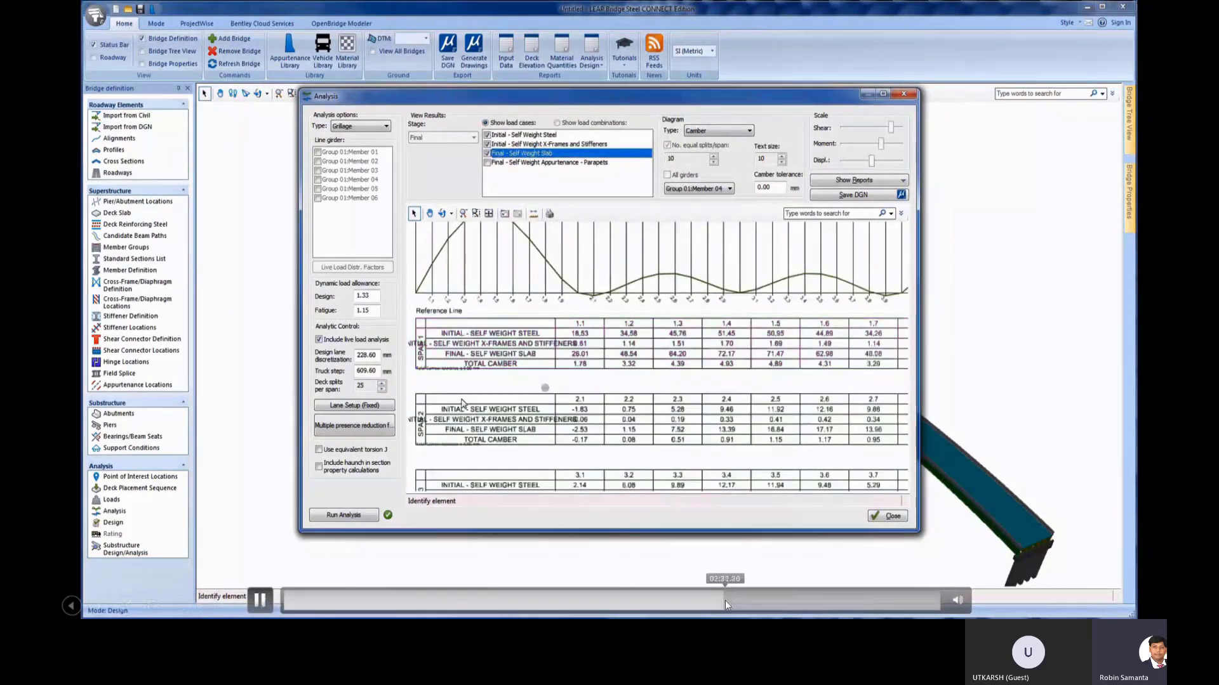
pyautogui.click(734, 600)
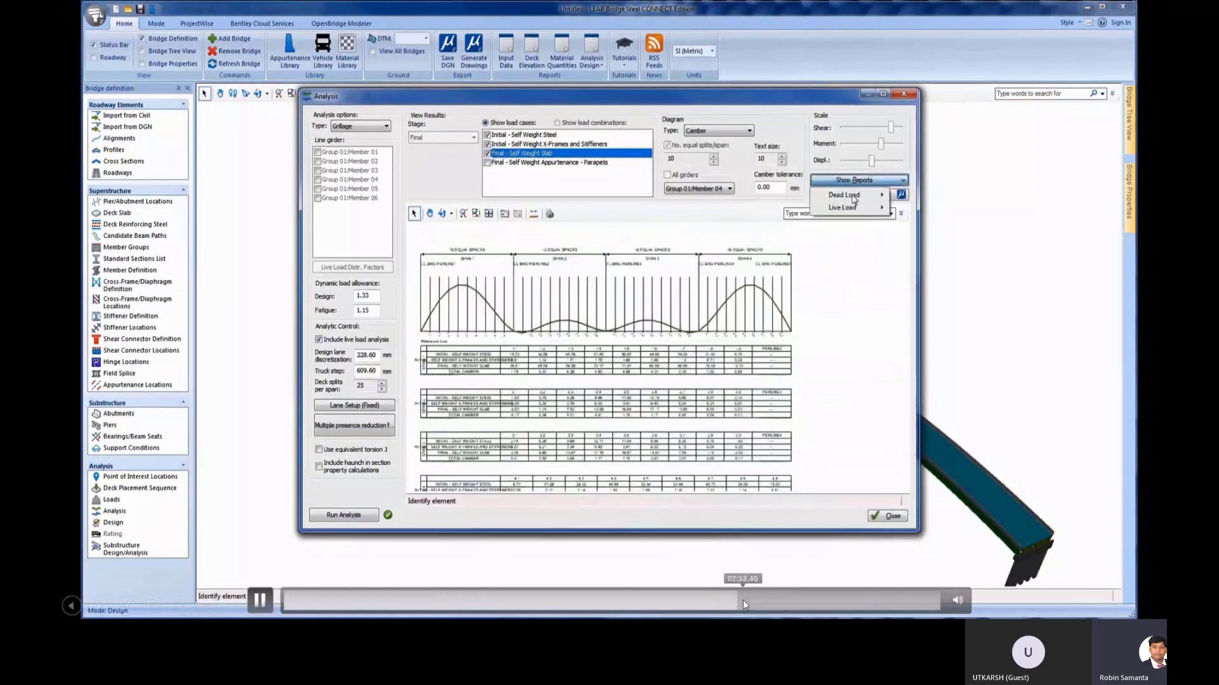
pyautogui.click(742, 600)
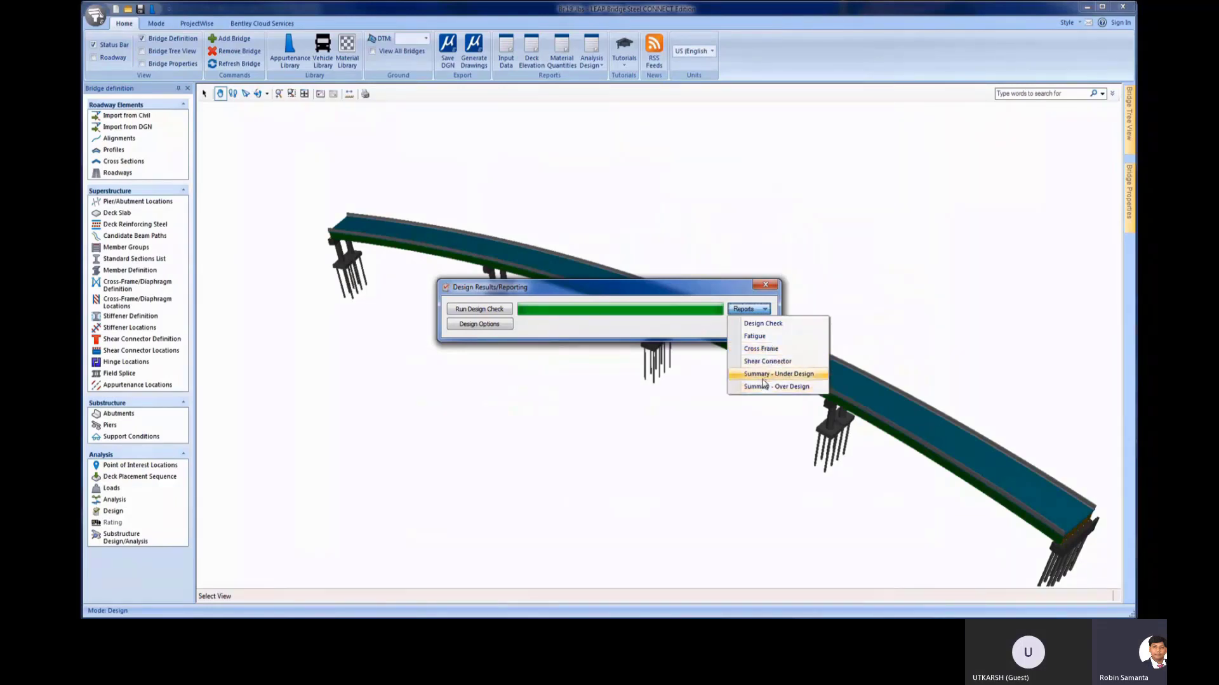
# Open the Design Check report and limit it to Member 01 at the cross-frames and the Max+ and Max- moment points.
pyautogui.click(764, 327)
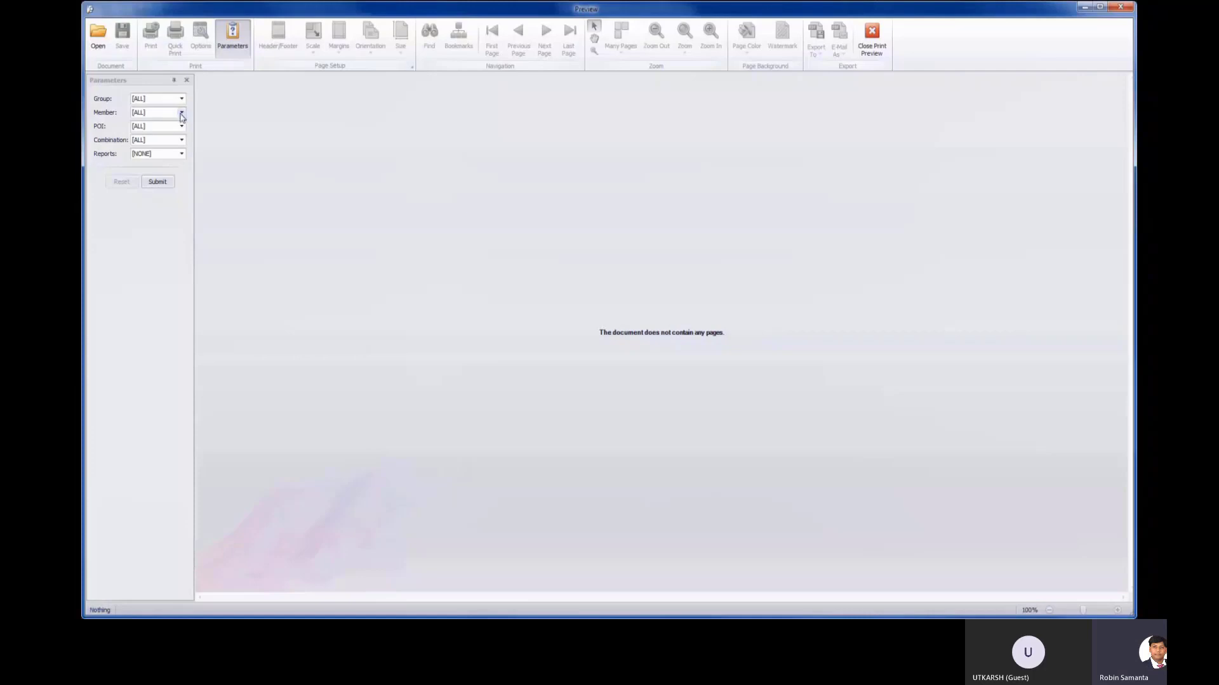
pyautogui.click(182, 114)
pyautogui.click(137, 124)
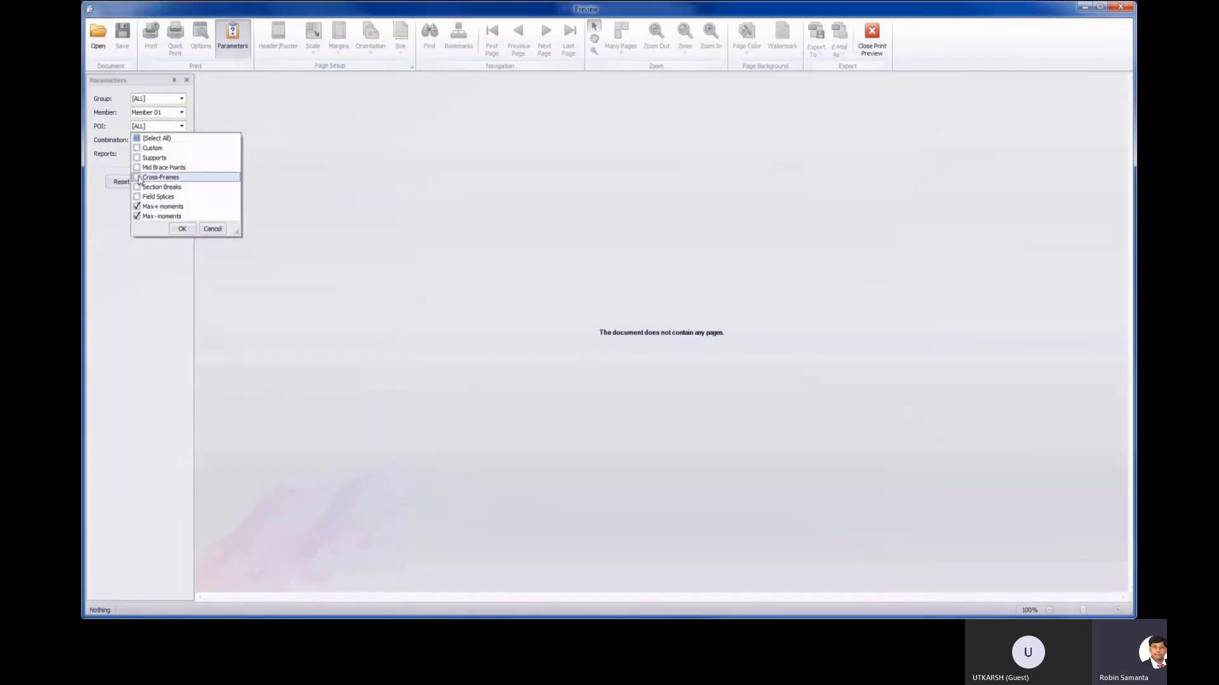
pyautogui.click(137, 178)
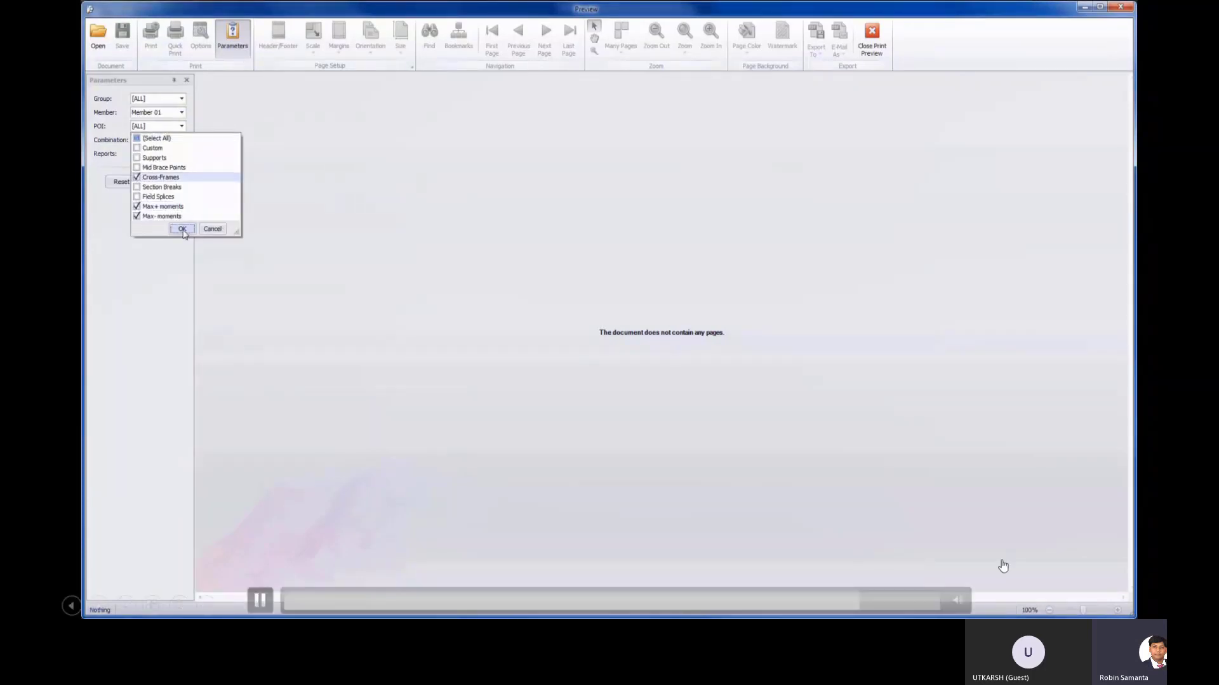
pyautogui.click(182, 228)
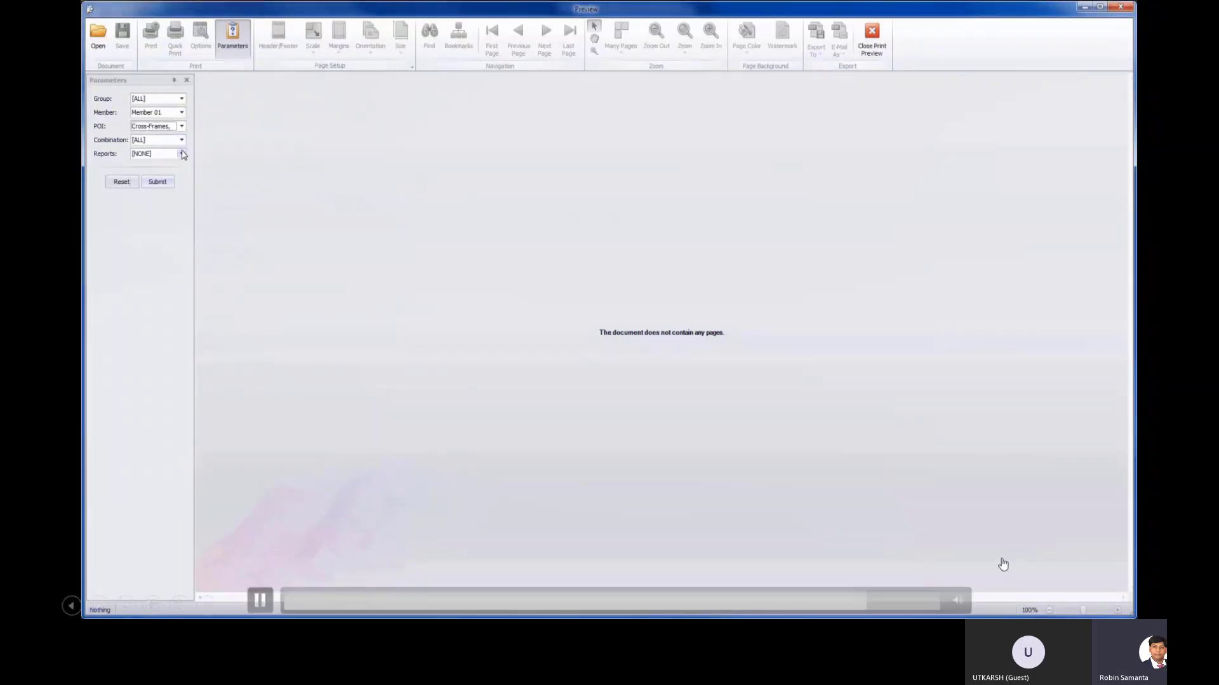
# Limit the Design Check output to the Constructibility report and generate it.
pyautogui.click(182, 154)
pyautogui.click(137, 224)
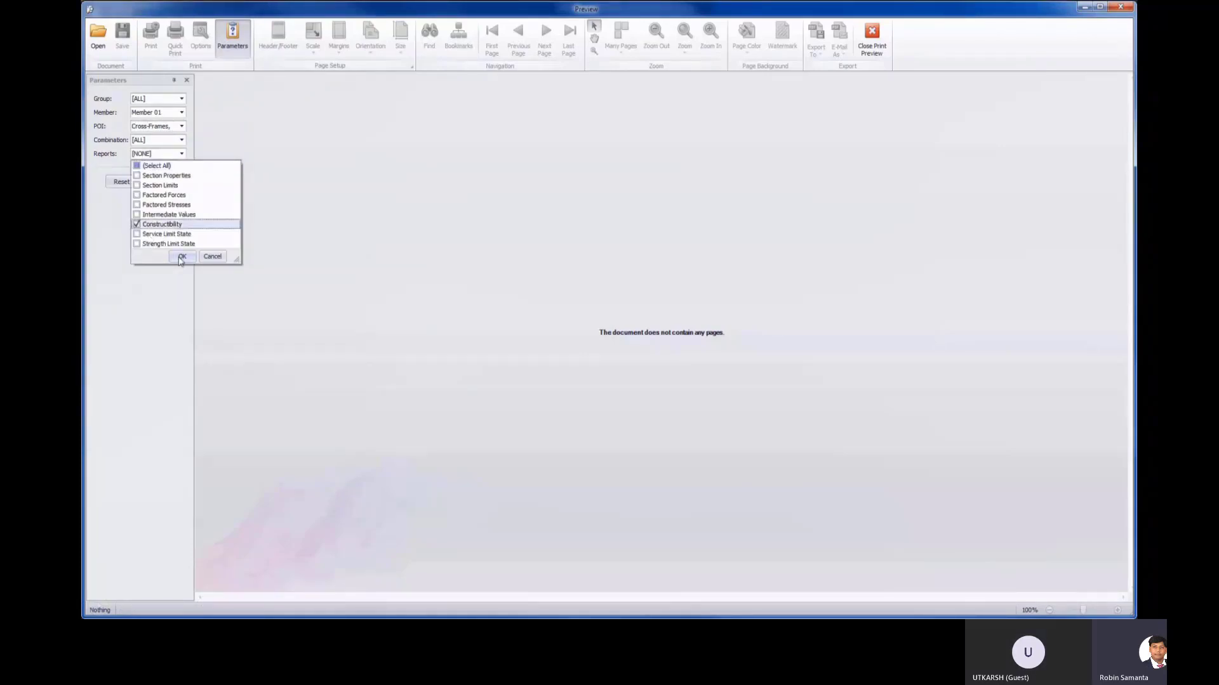
pyautogui.click(181, 257)
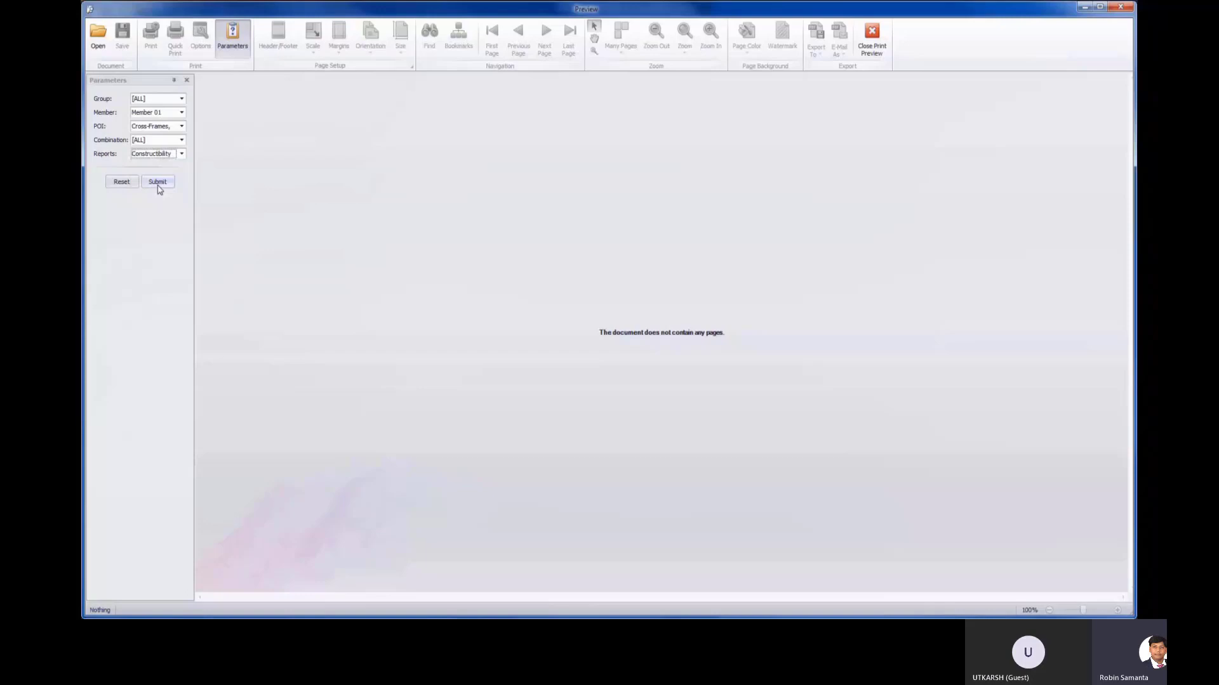
pyautogui.click(158, 182)
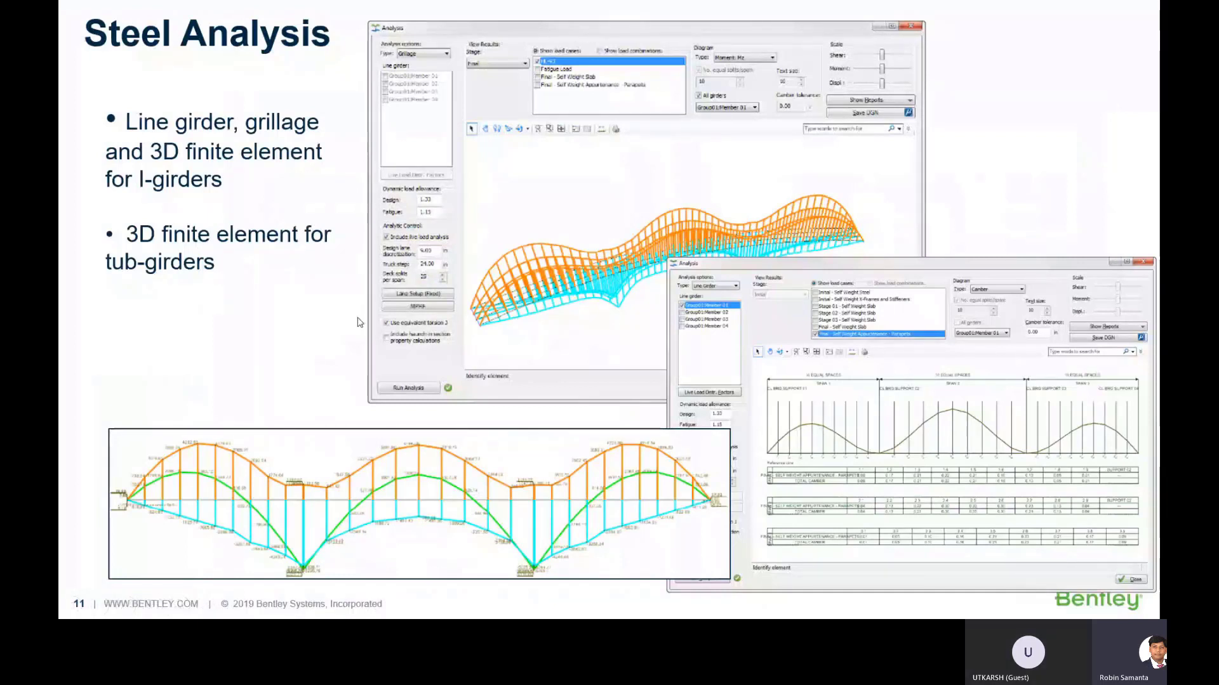
pyautogui.press('Right')
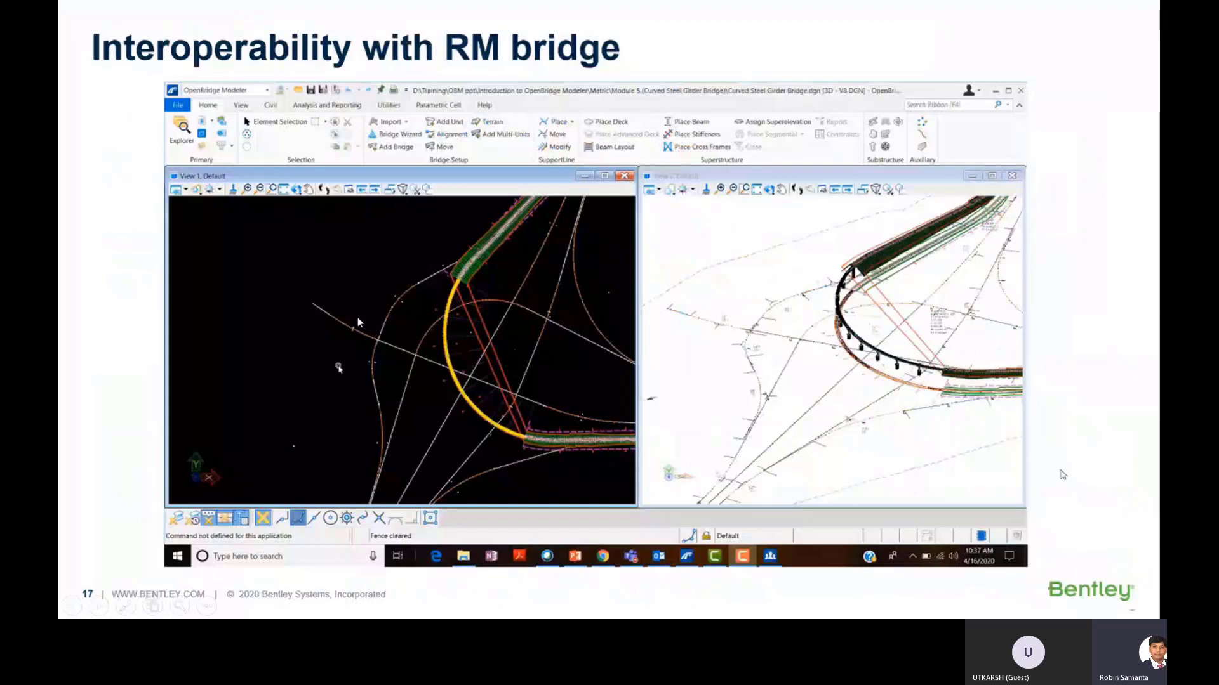
pyautogui.click(261, 591)
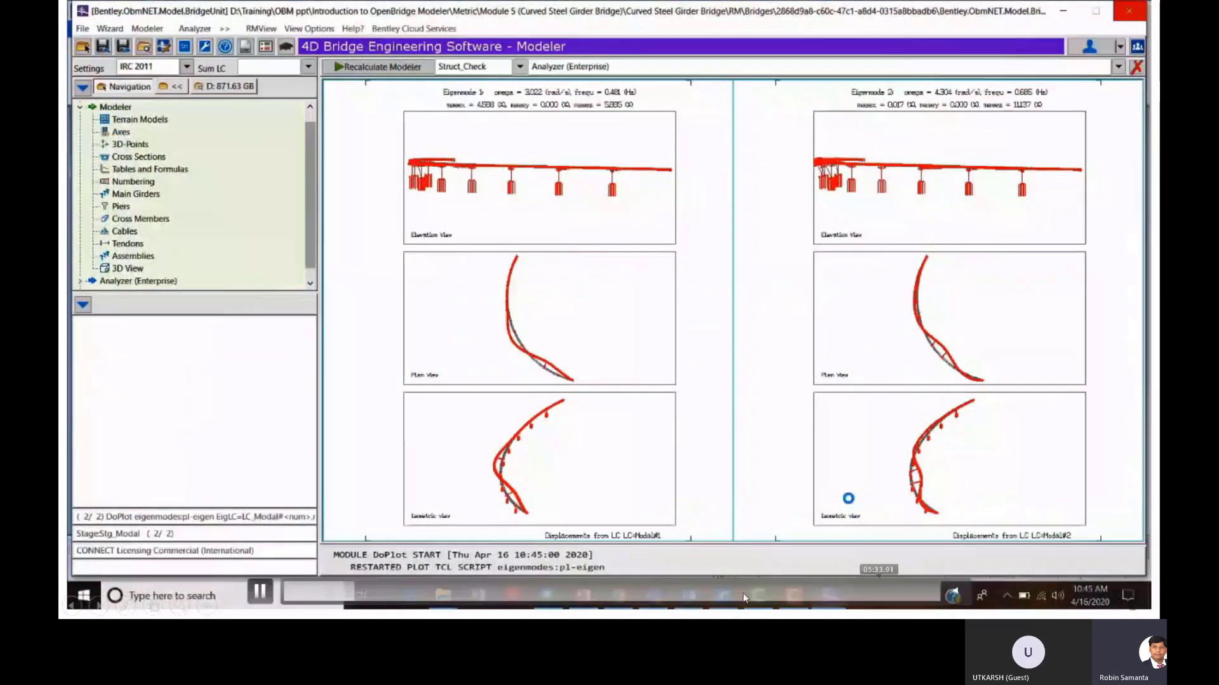
# In RM Bridge, examine the local total moment Mz diagram for load case LC_SW along the curved girder bridge.
pyautogui.moveTo(841, 388); pyautogui.dragTo(829, 400, button='middle')
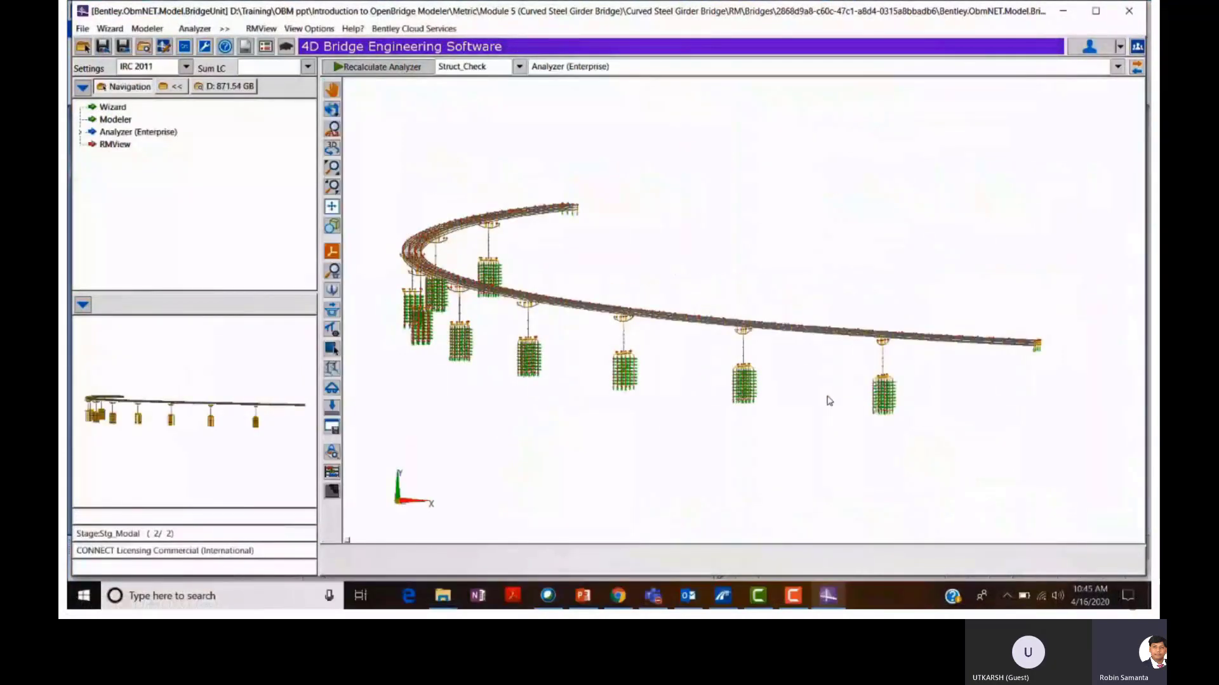
pyautogui.doubleClick(621, 473)
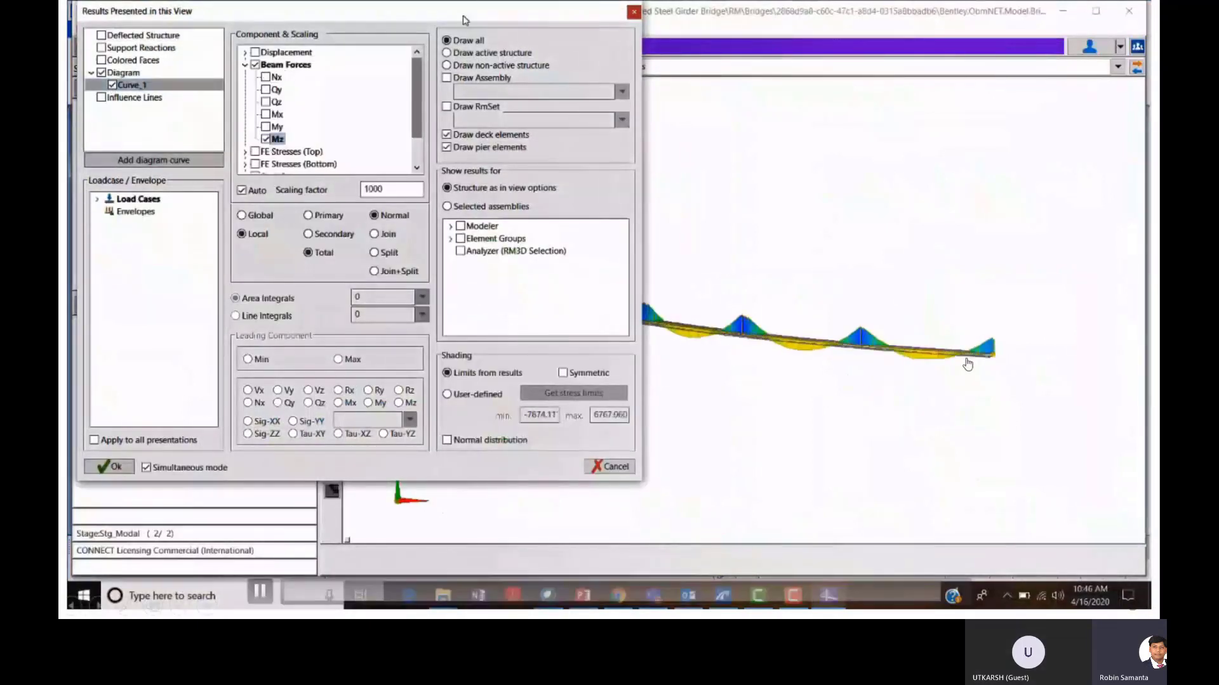
pyautogui.moveTo(464, 19); pyautogui.dragTo(255, 98)
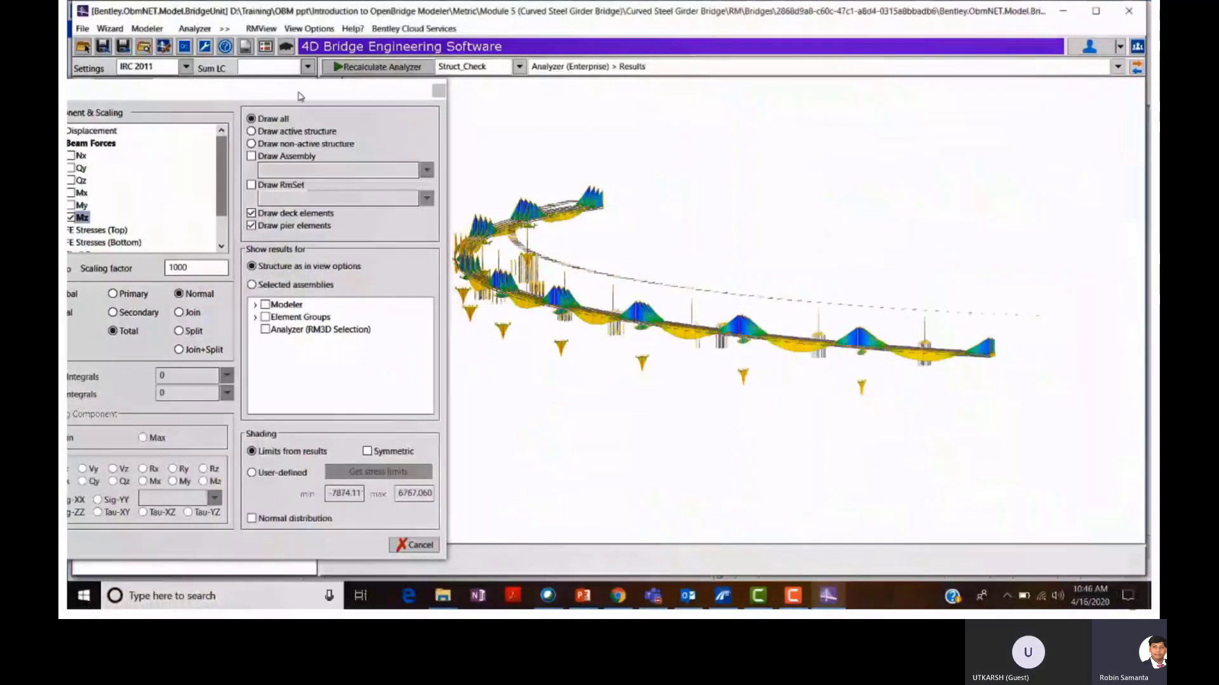
pyautogui.moveTo(300, 96); pyautogui.dragTo(307, 96)
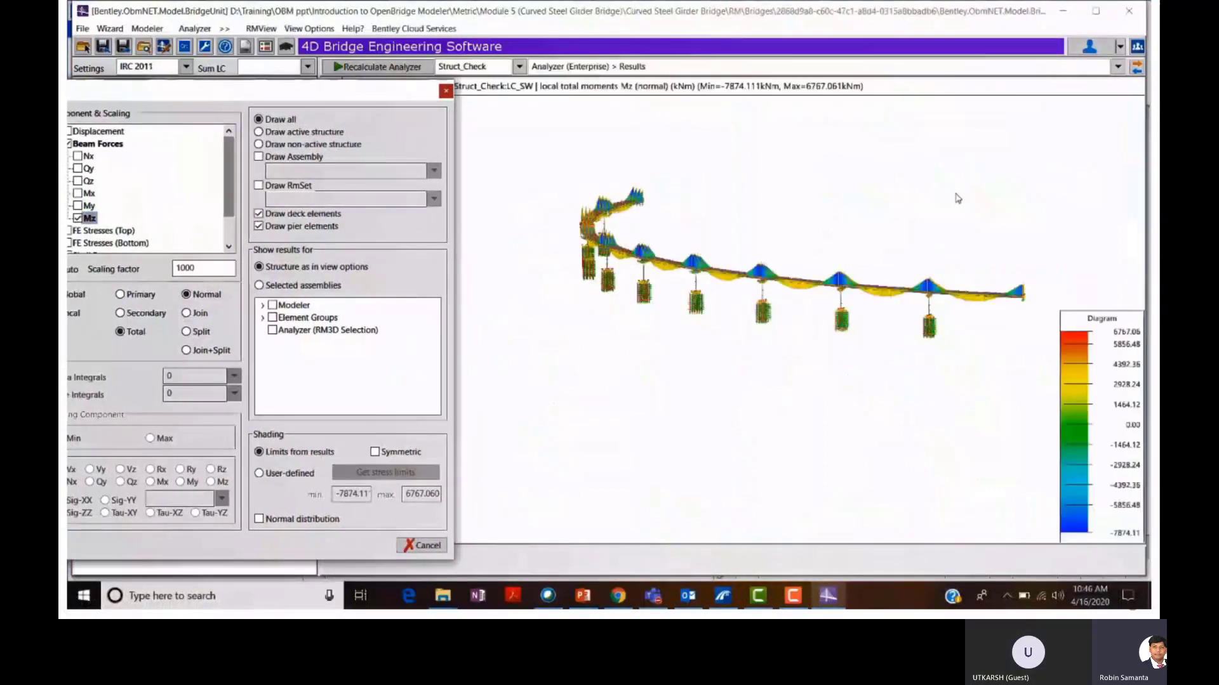
pyautogui.press('Escape')
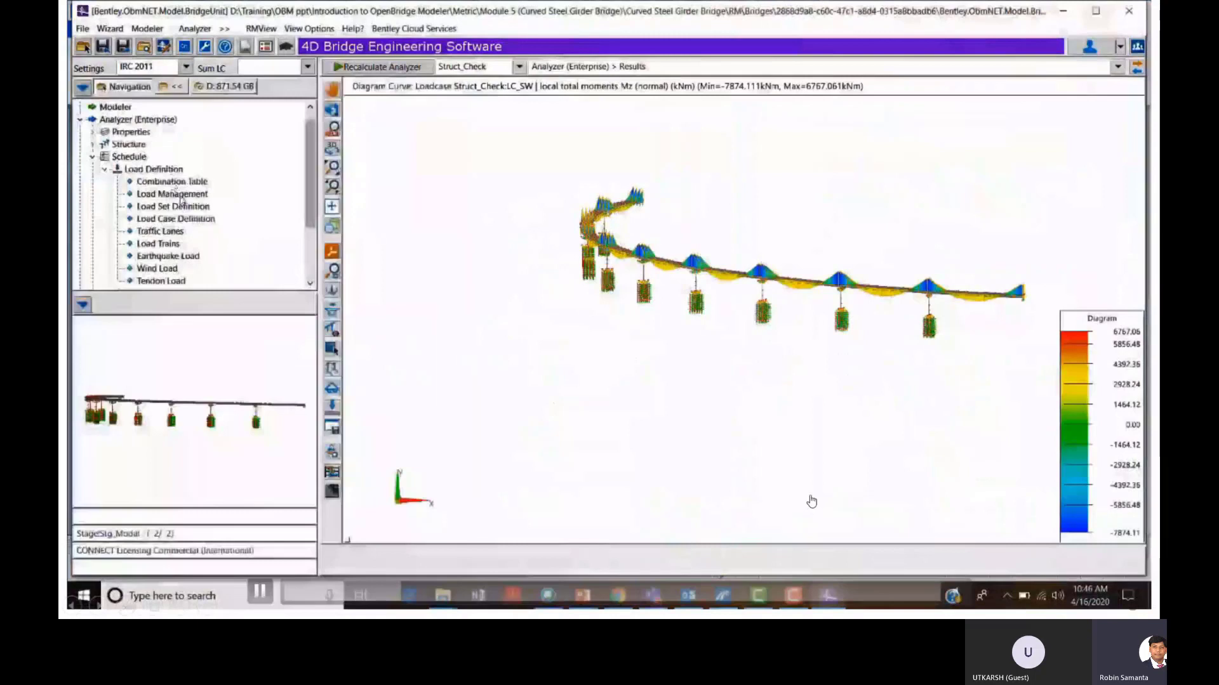
# Add a non-permanent load case named LC_SIDL I with constant factor 1 and description WC.
pyautogui.click(177, 219)
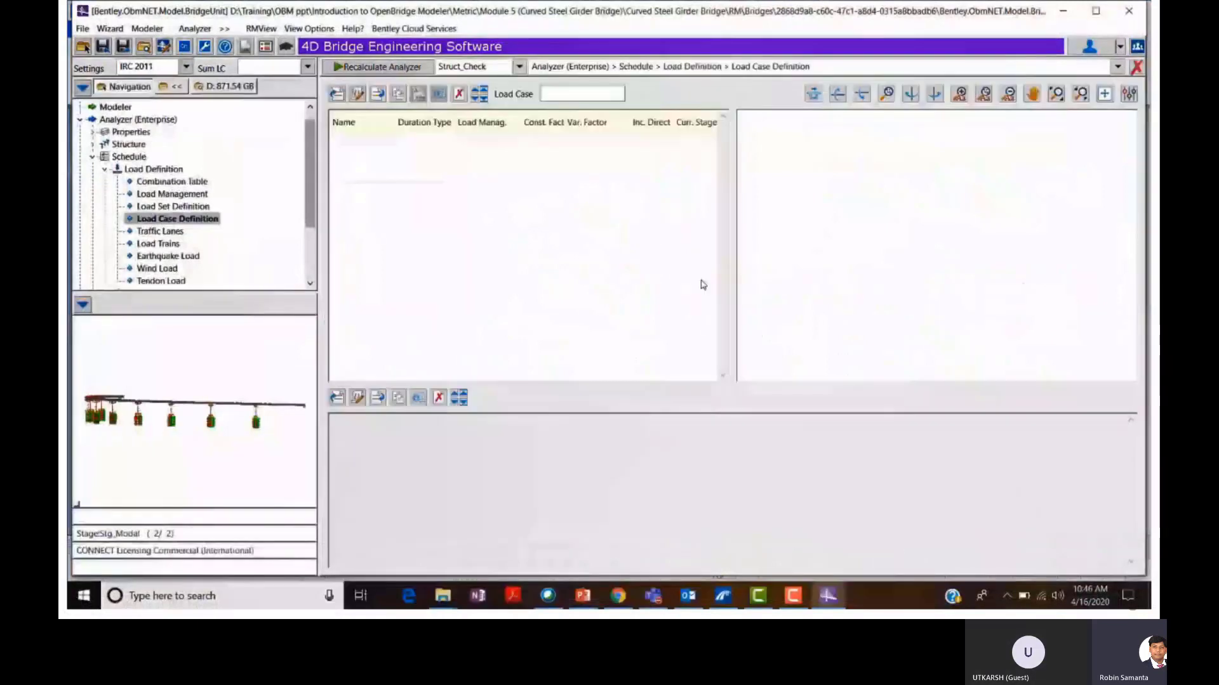
pyautogui.click(379, 94)
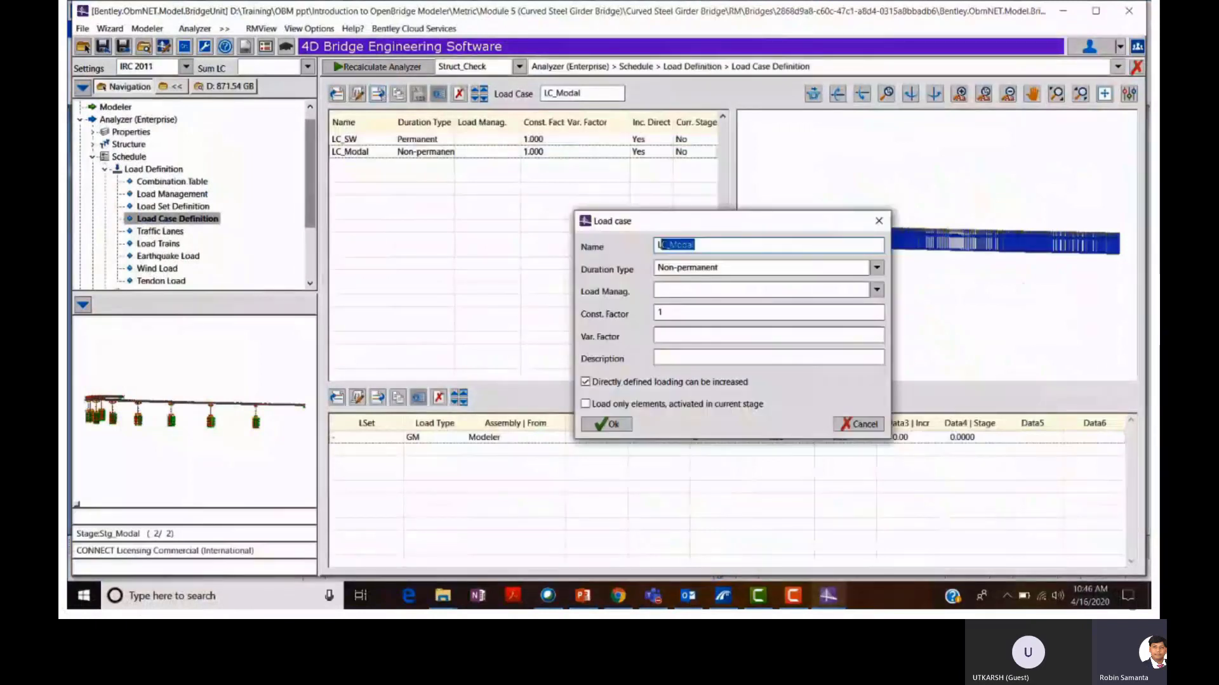
pyautogui.write('LC_SIDL I')
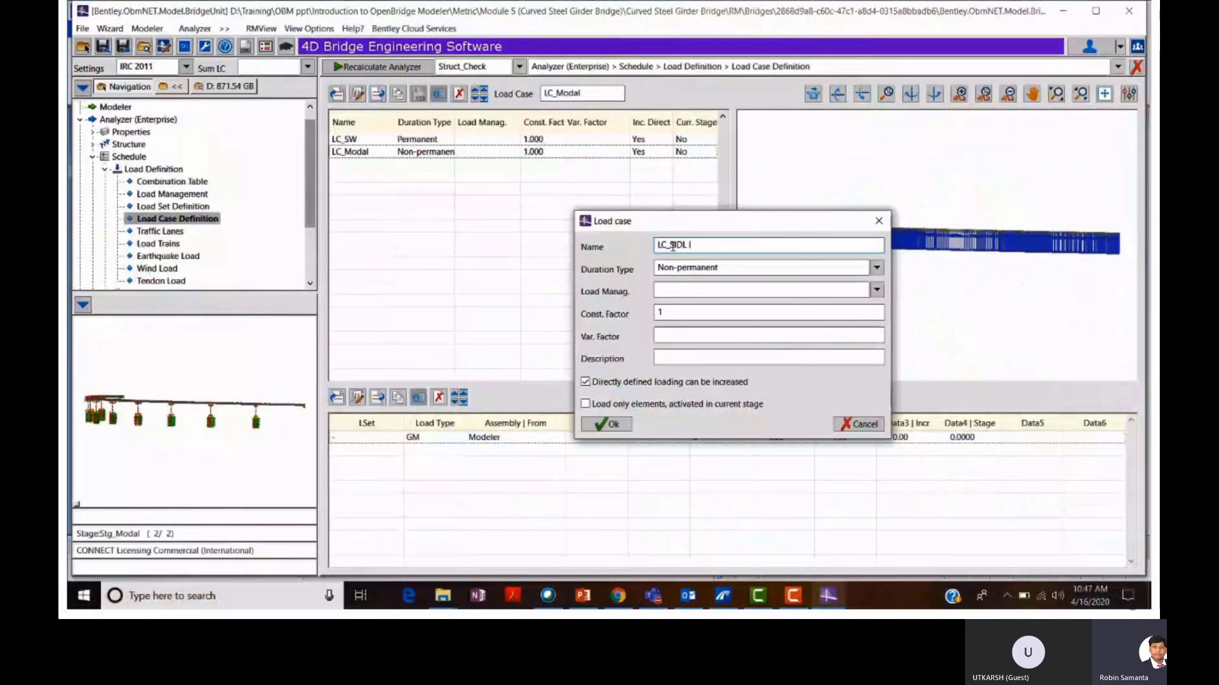
pyautogui.click(671, 355)
pyautogui.write('WC')
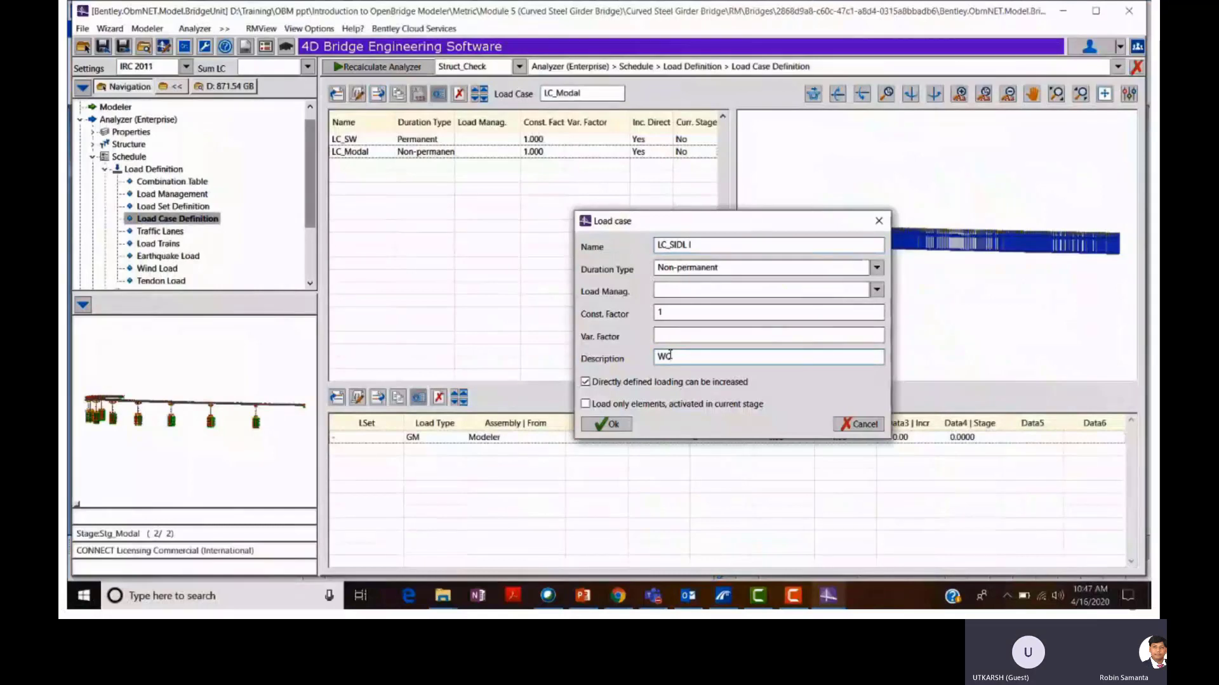
pyautogui.click(608, 425)
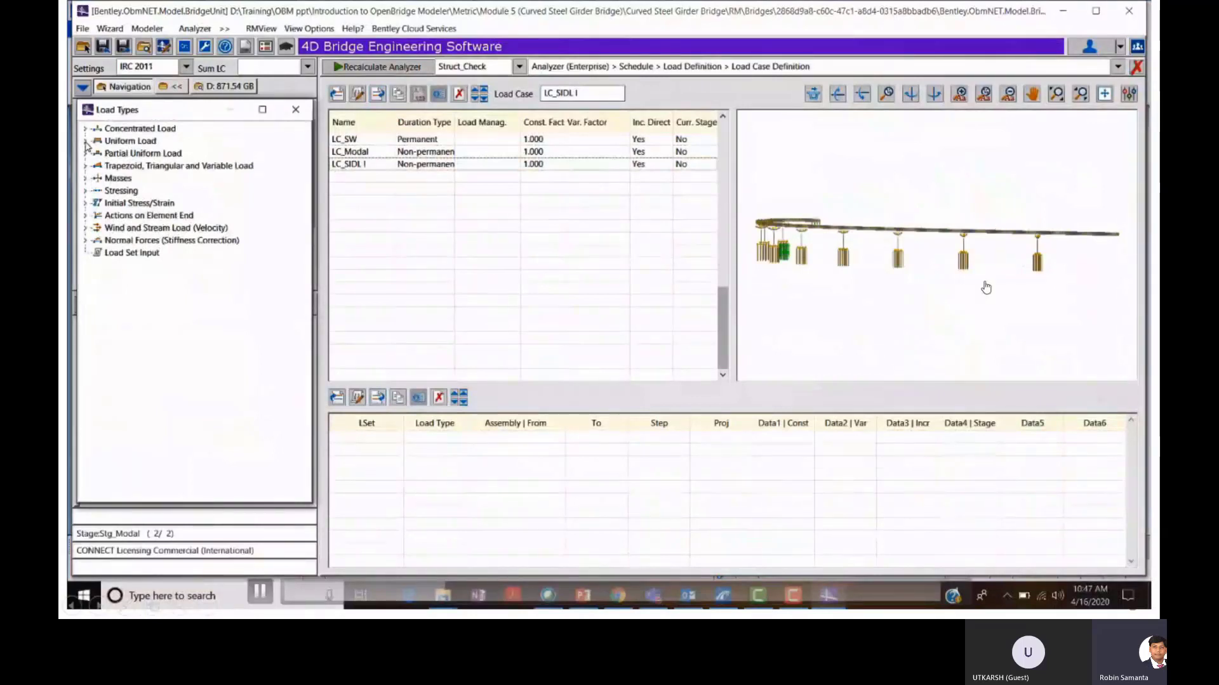
# Start a Uniform Eccentric Element Load for LC_SIDL I and assign it by assembly to the main girder deck parts.
pyautogui.click(85, 141)
pyautogui.click(222, 167)
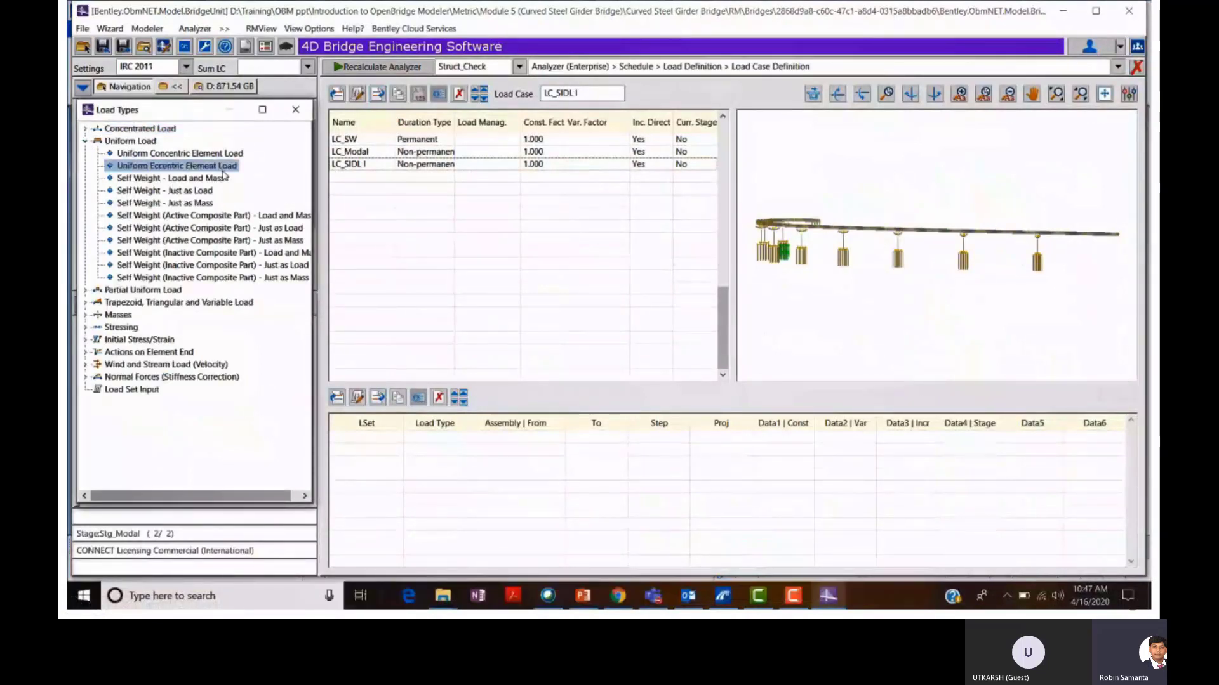
pyautogui.doubleClick(938, 565)
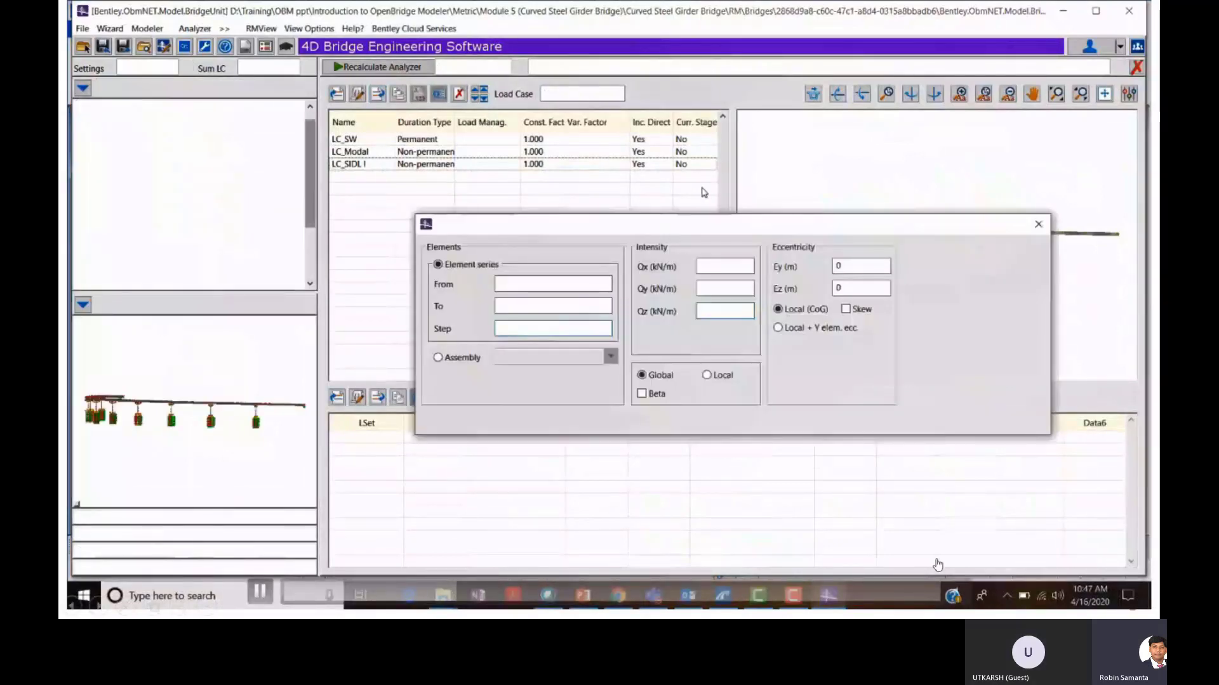
pyautogui.moveTo(650, 228); pyautogui.dragTo(386, 162)
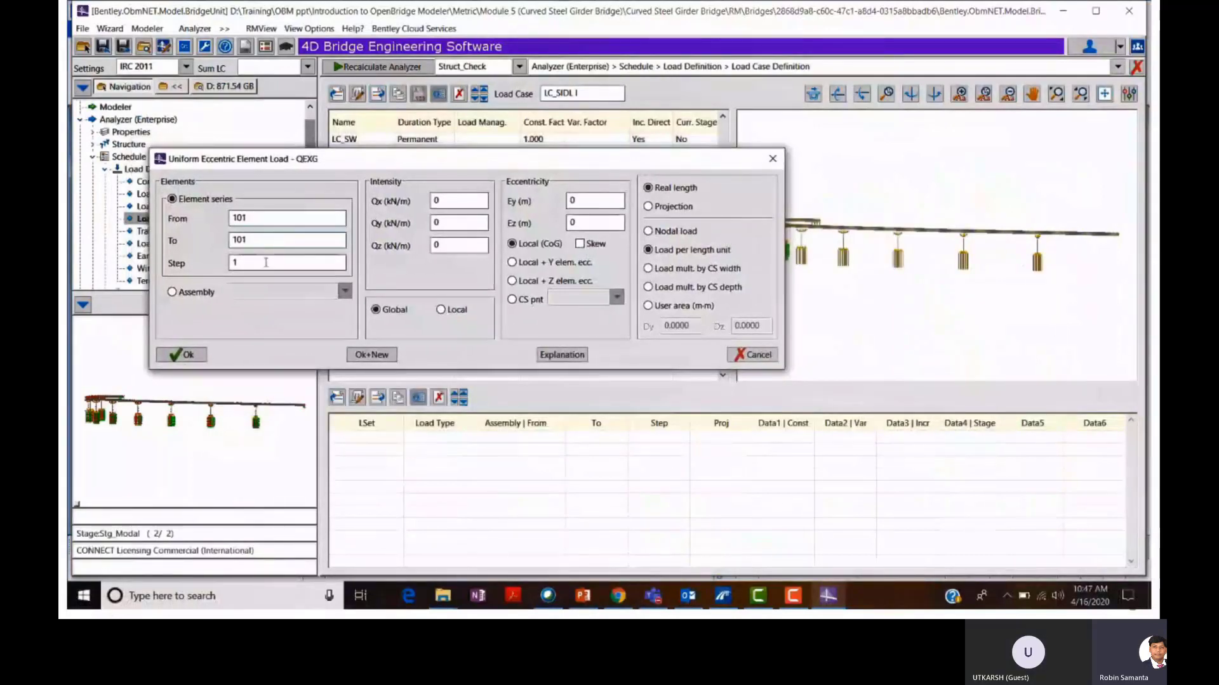
pyautogui.click(189, 292)
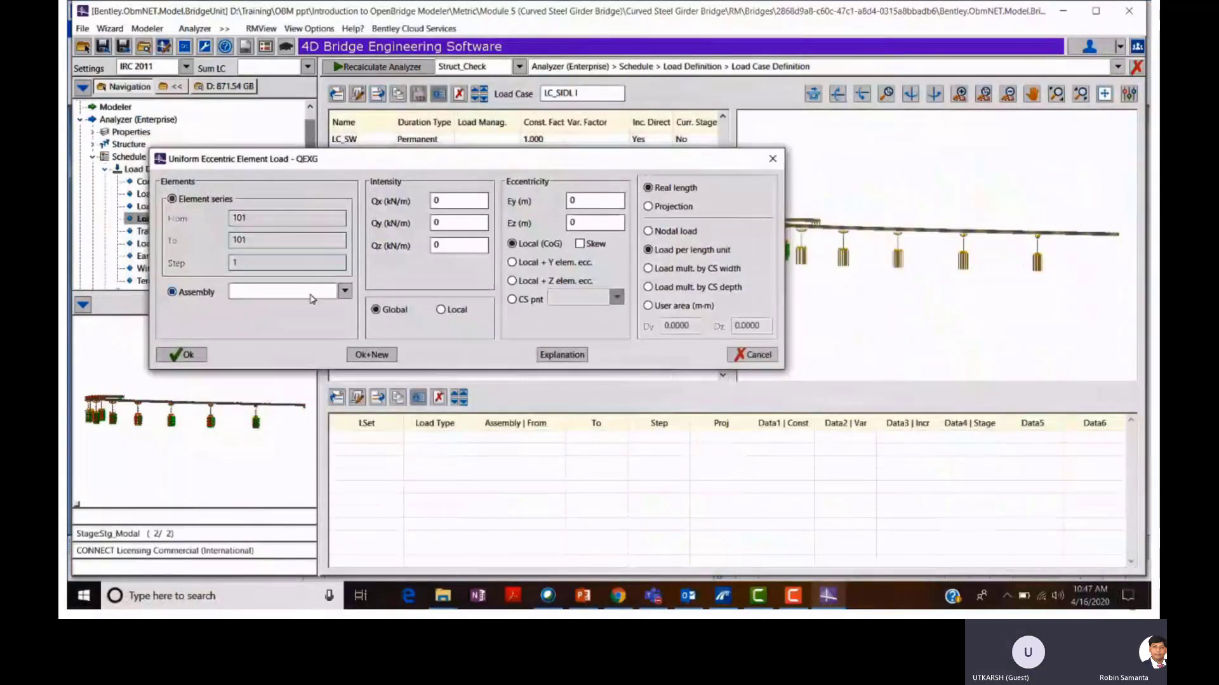
pyautogui.click(345, 292)
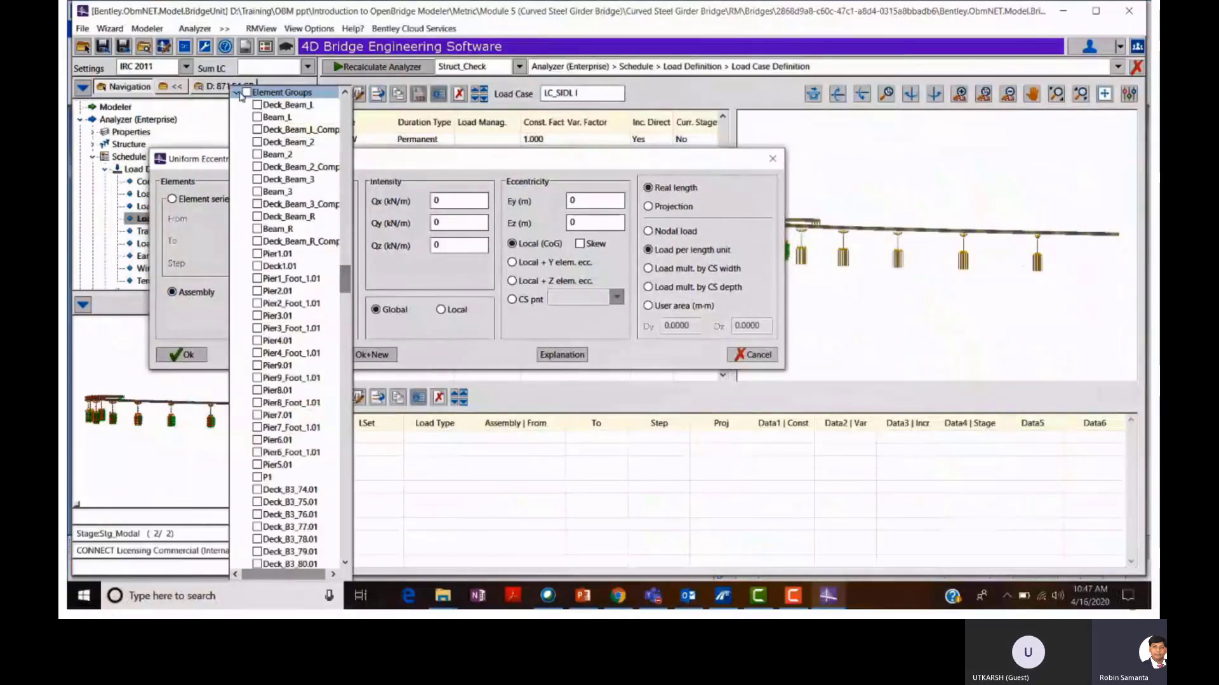
pyautogui.click(239, 93)
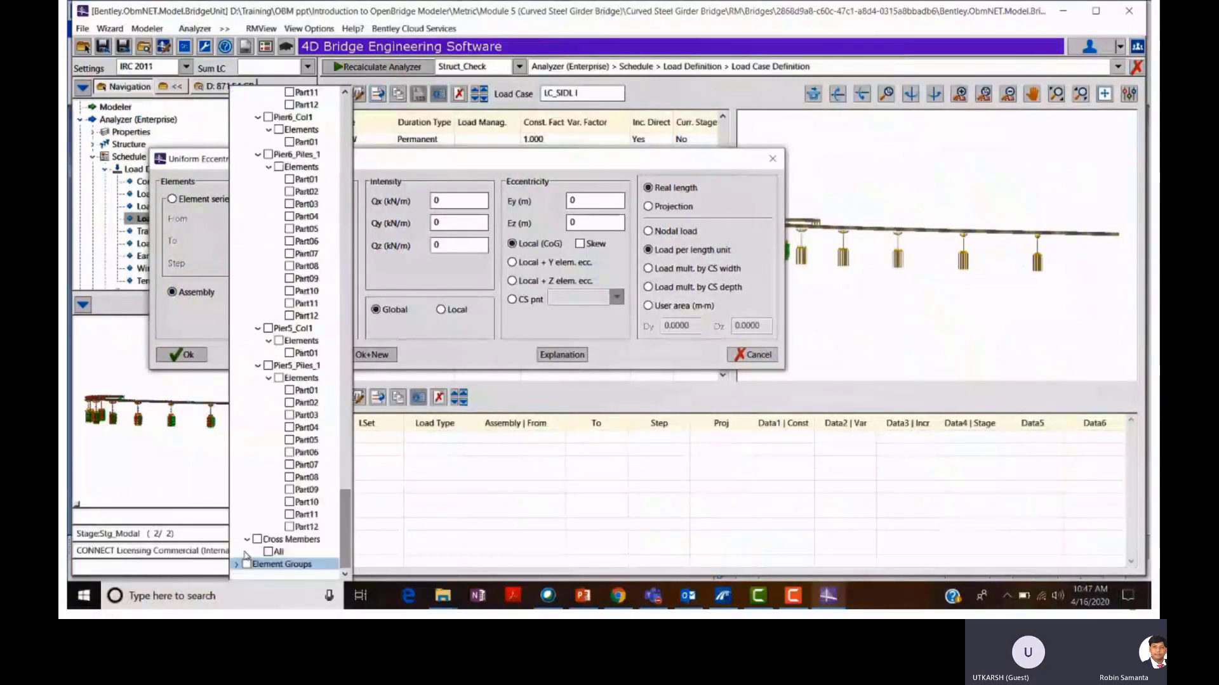
pyautogui.click(454, 167)
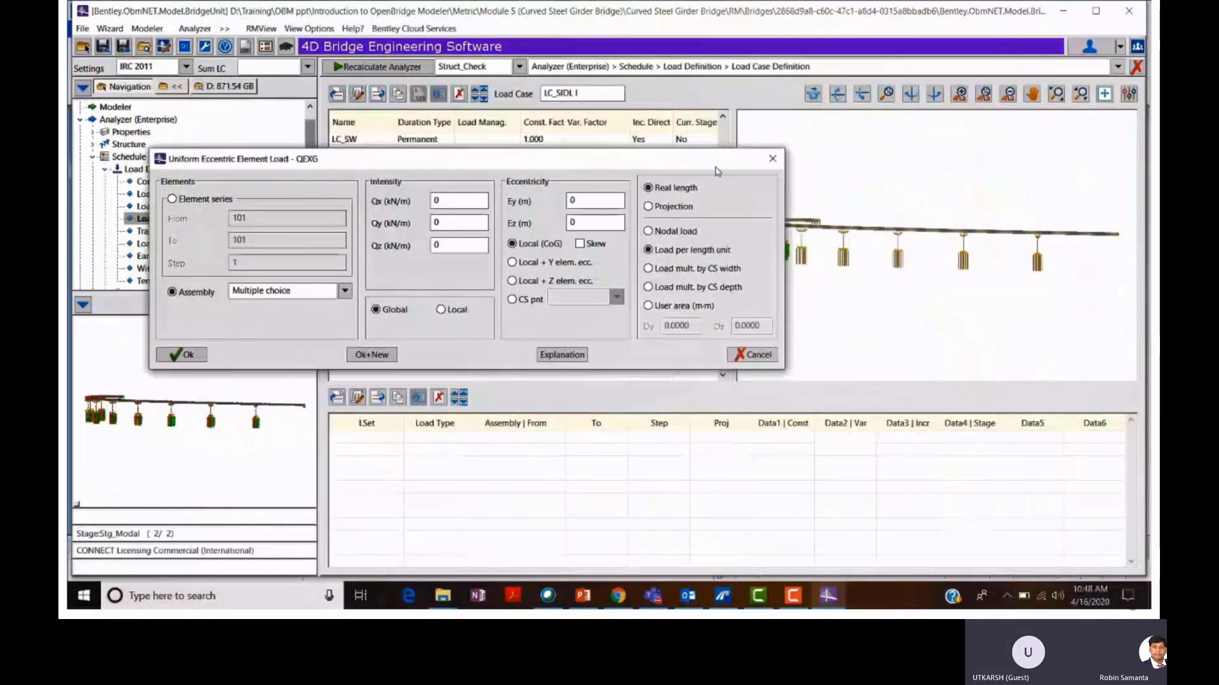
# Set the uniform load's Qy intensity to -15.6 kN/m and apply it to the selected assemblies.
pyautogui.moveTo(715, 167); pyautogui.dragTo(685, 138)
pyautogui.moveTo(418, 195); pyautogui.dragTo(389, 199)
pyautogui.write('-15.6')
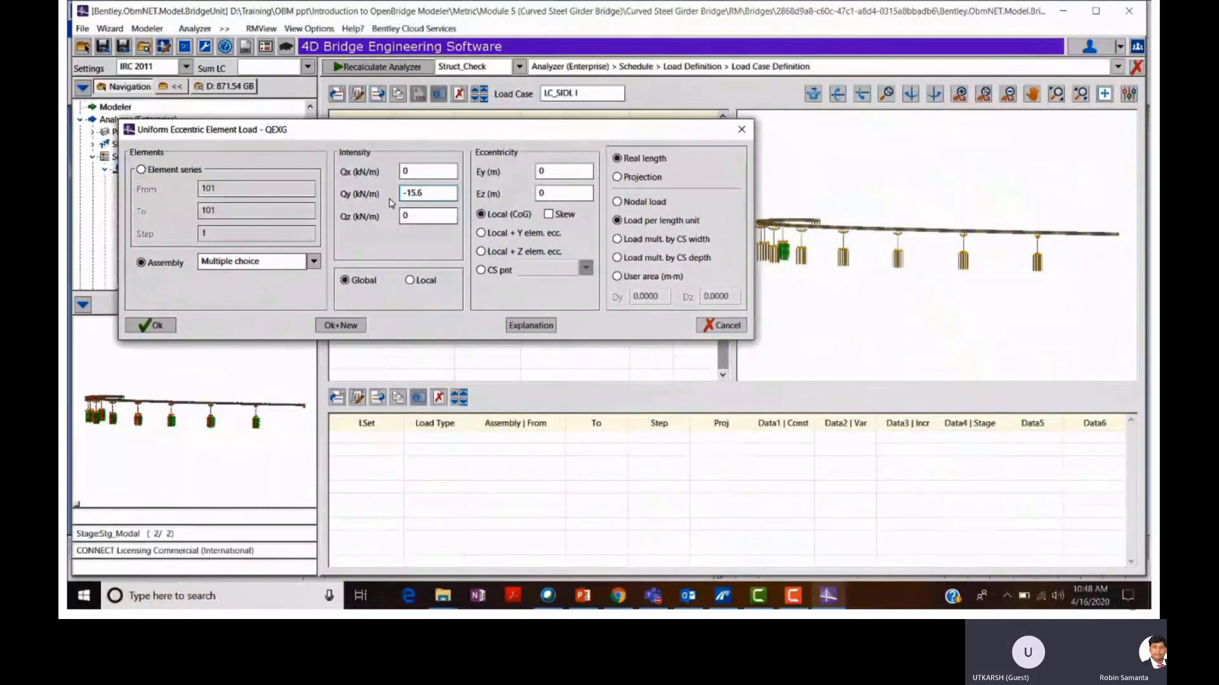
pyautogui.click(544, 193)
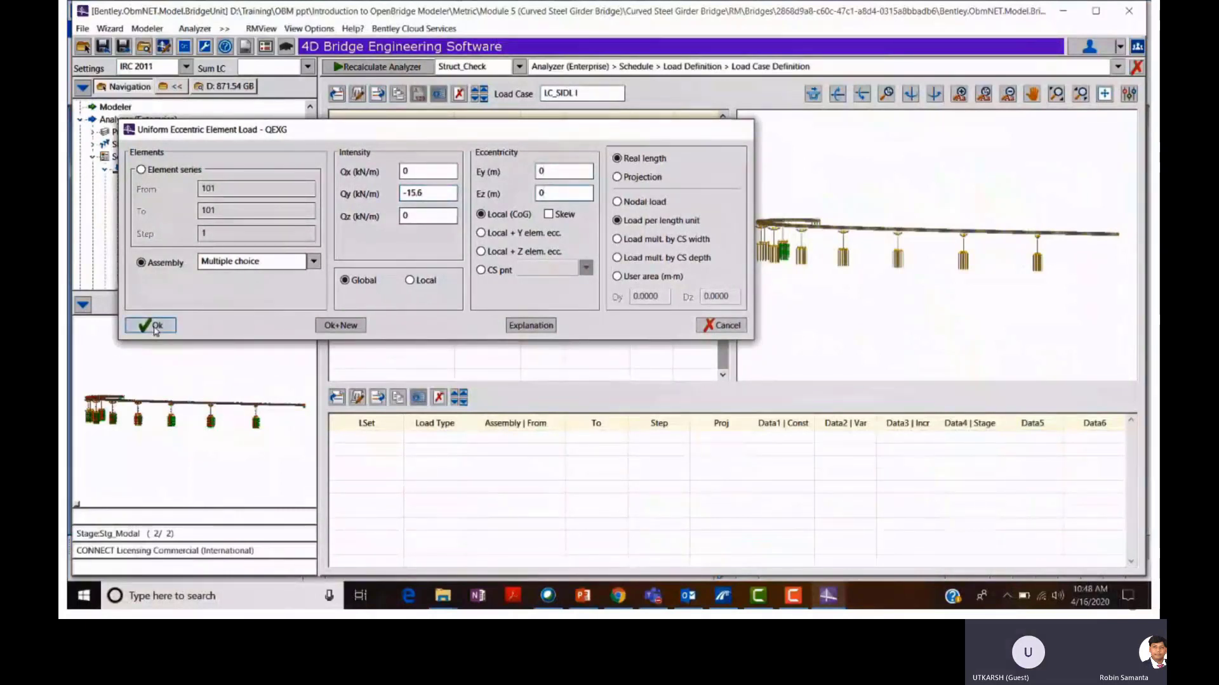
pyautogui.click(152, 326)
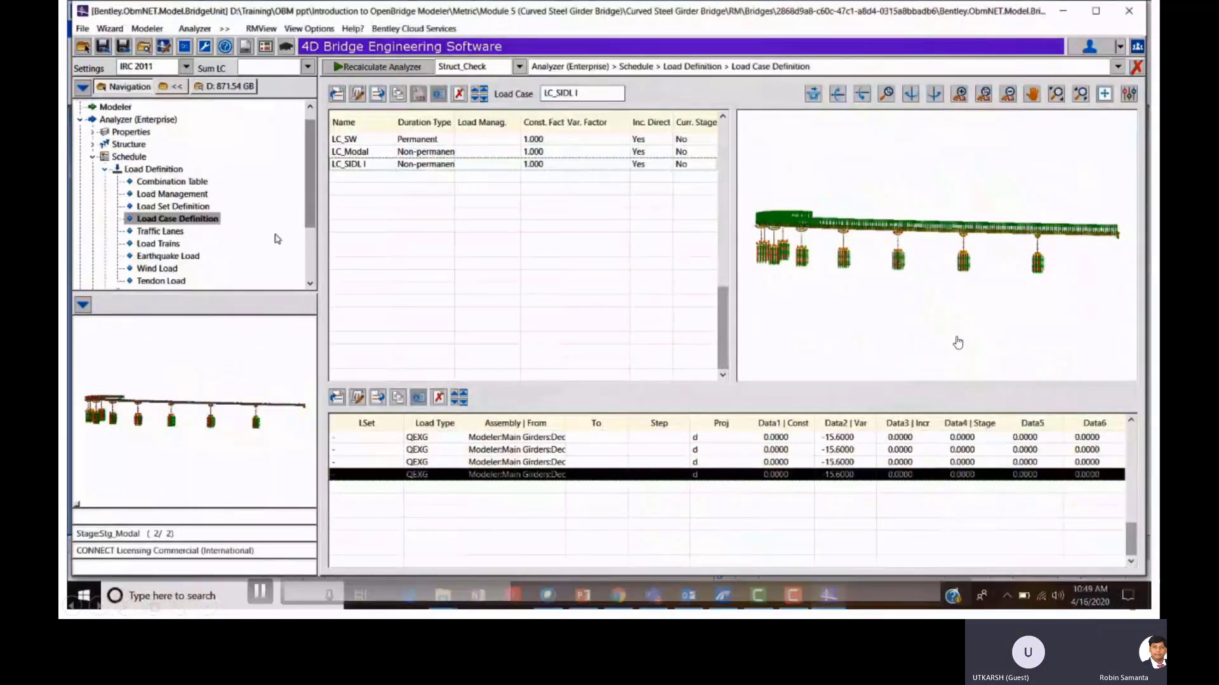
# Add a Calc schedule action for load case LC_SIDL I to construction stage Stg_SW.
pyautogui.scroll(-2, 278, 239)
pyautogui.click(170, 244)
pyautogui.click(370, 316)
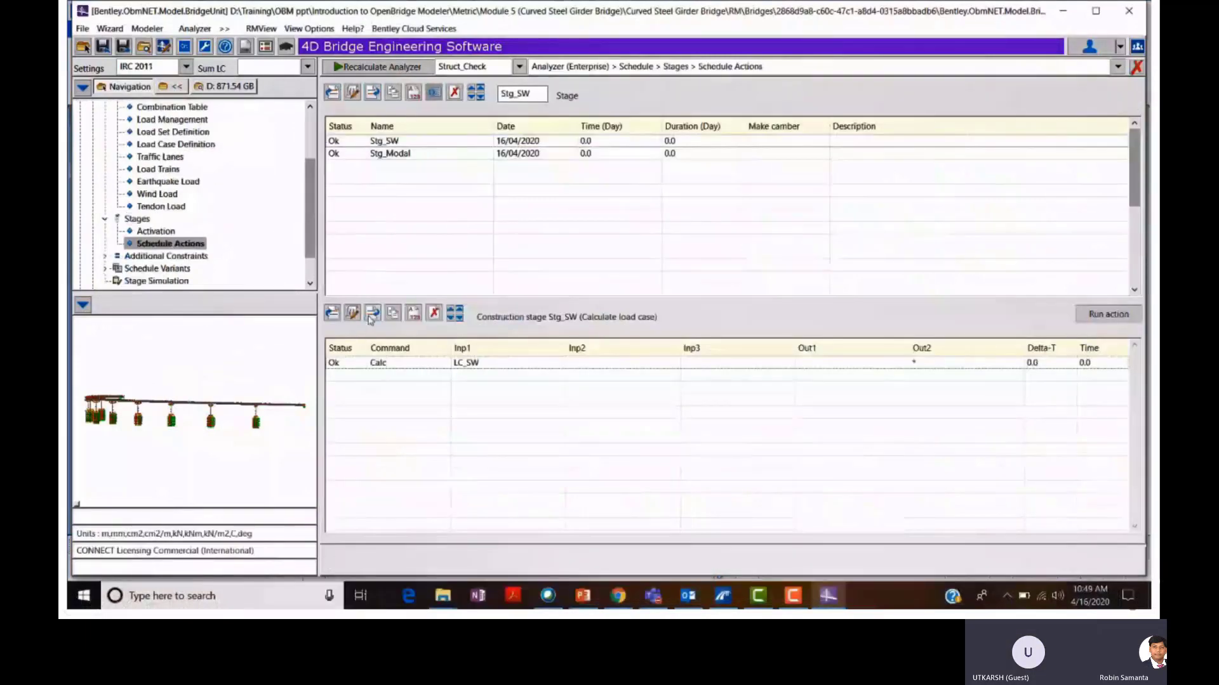
pyautogui.doubleClick(156, 141)
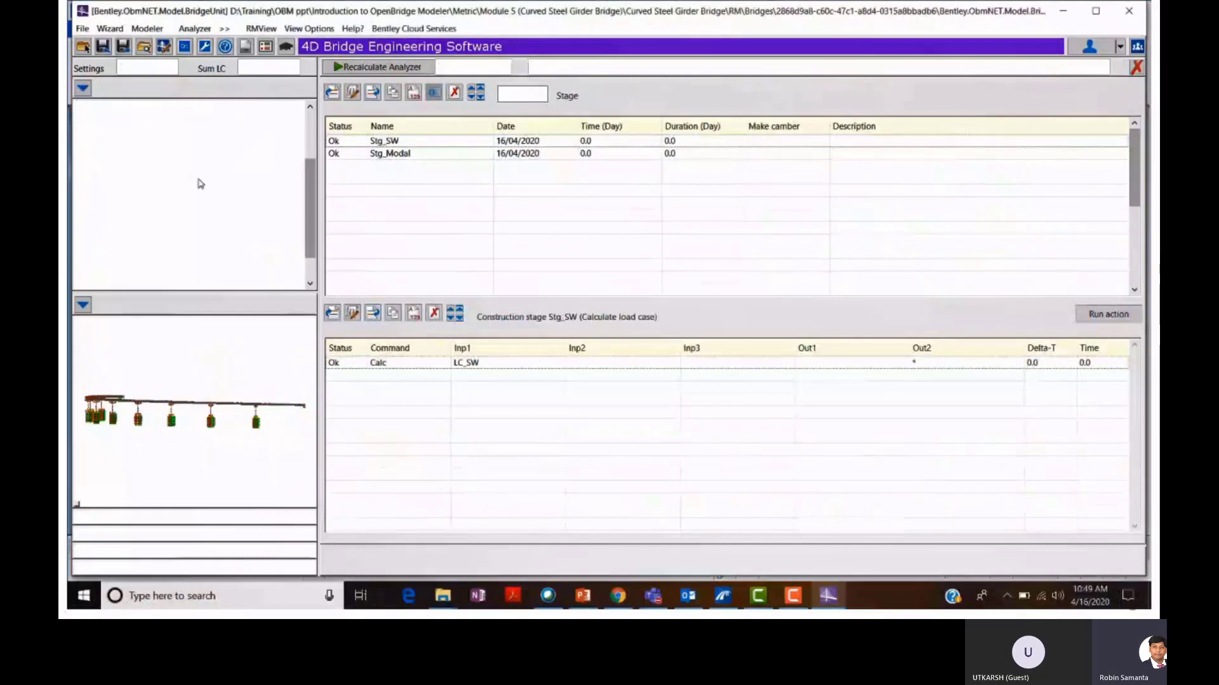
pyautogui.click(687, 229)
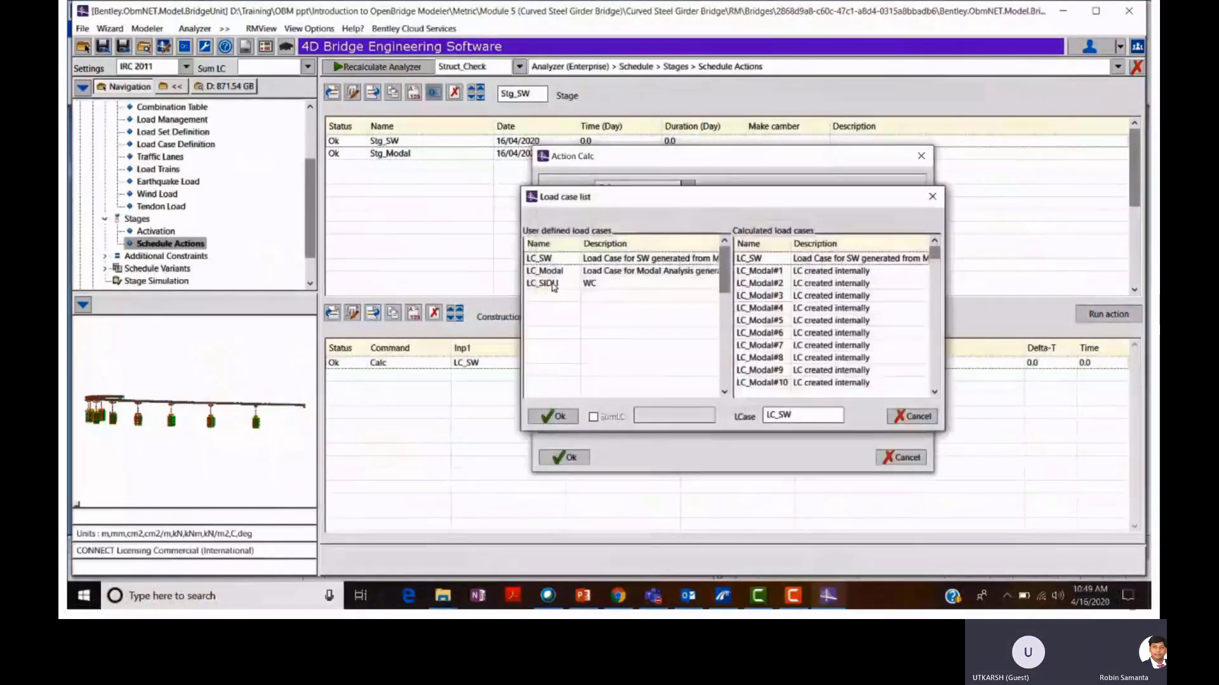
pyautogui.click(544, 283)
pyautogui.click(553, 416)
pyautogui.click(563, 457)
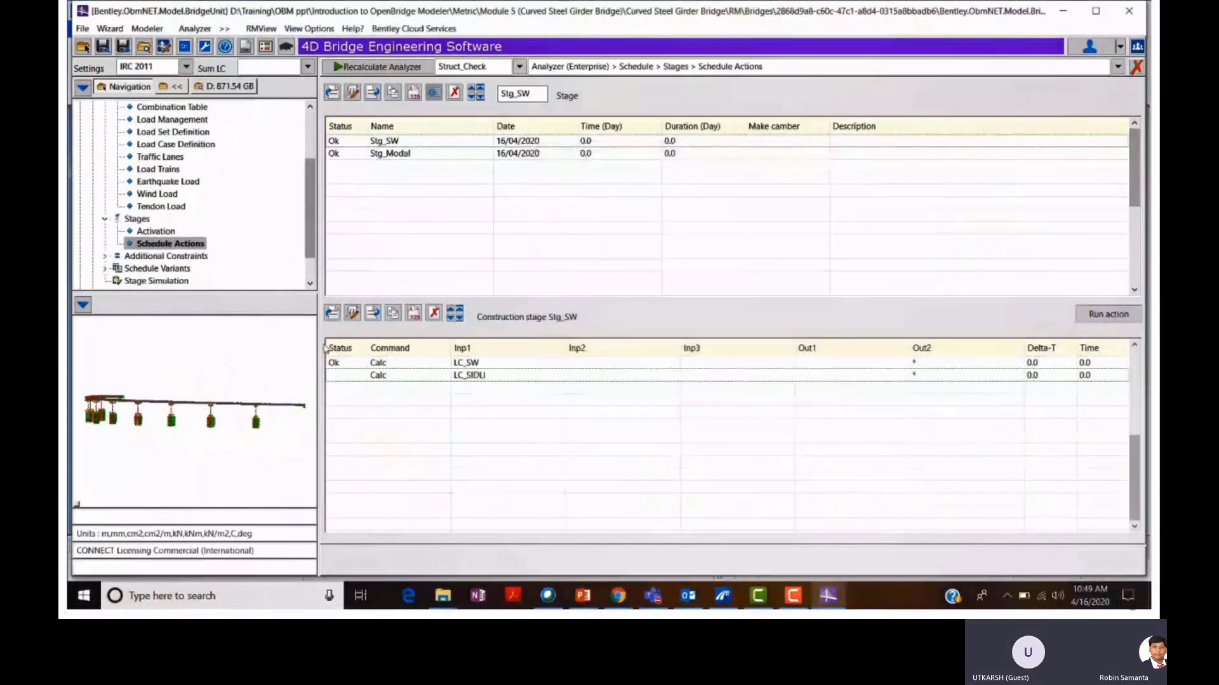
# Create traffic lane 1 with zero offset and the description 1L class A.
pyautogui.scroll(1, 222, 222)
pyautogui.click(183, 195)
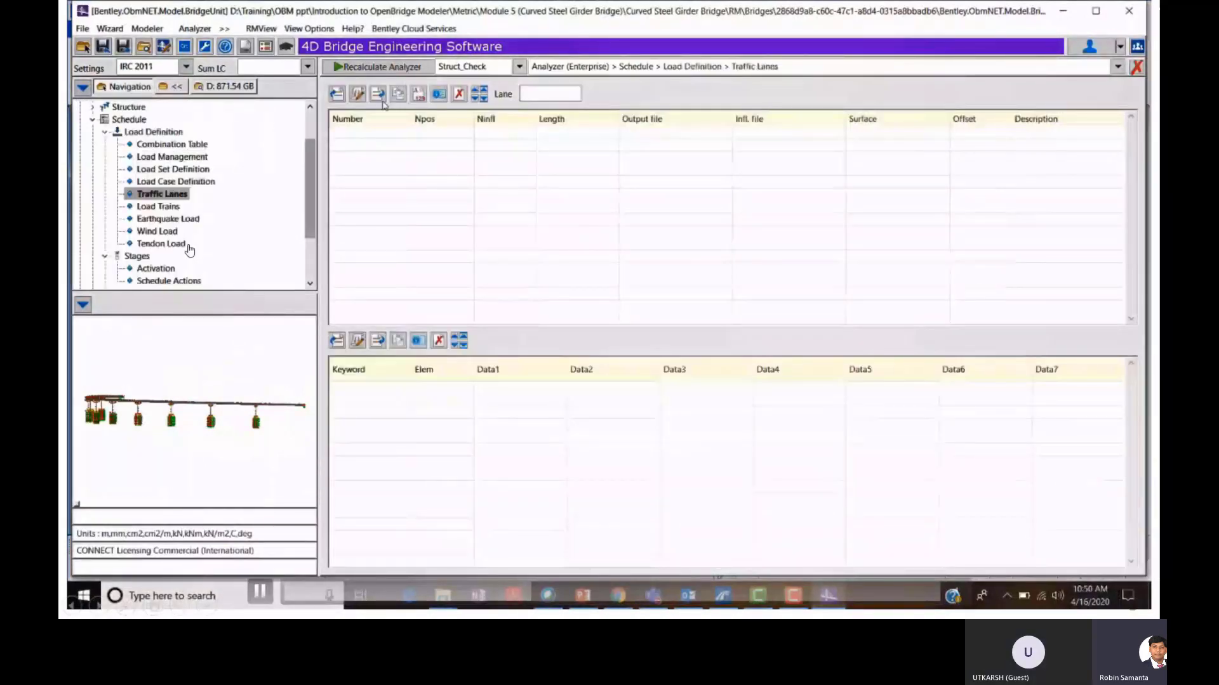
pyautogui.click(381, 98)
pyautogui.click(710, 380)
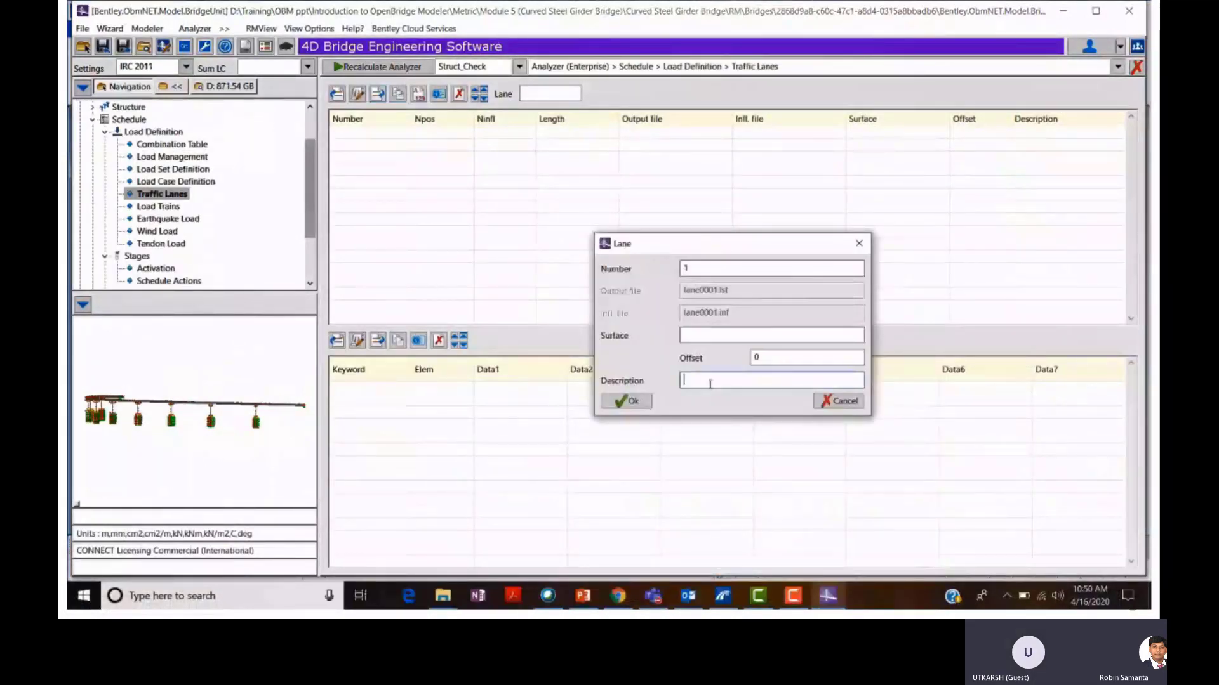
pyautogui.write('1')
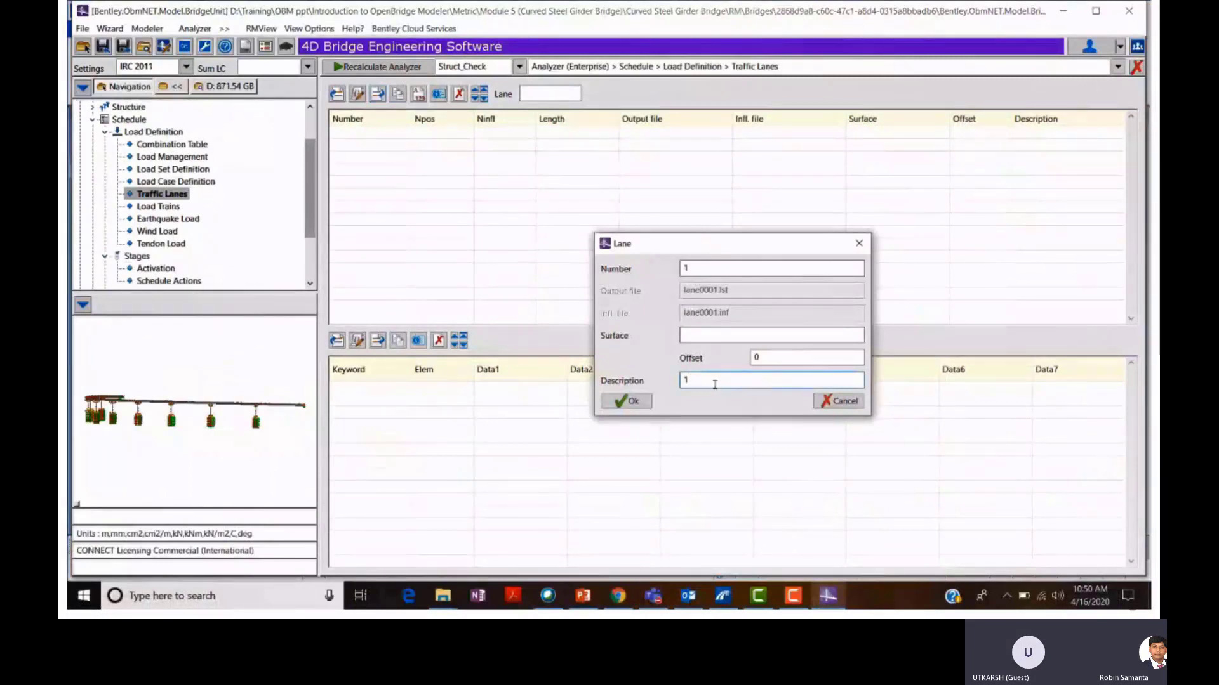
pyautogui.write('L class A')
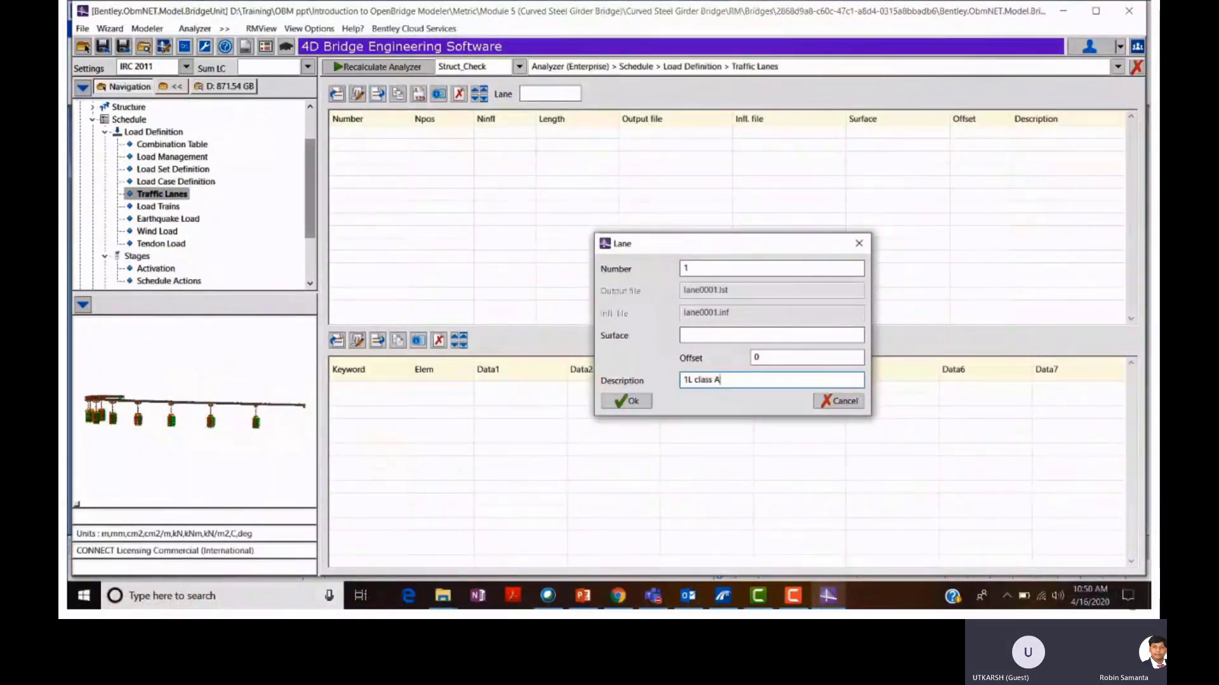
pyautogui.click(626, 403)
# Start a main girder lane macro for lane 1 over elements 501 to 602 with step 1.
pyautogui.click(459, 341)
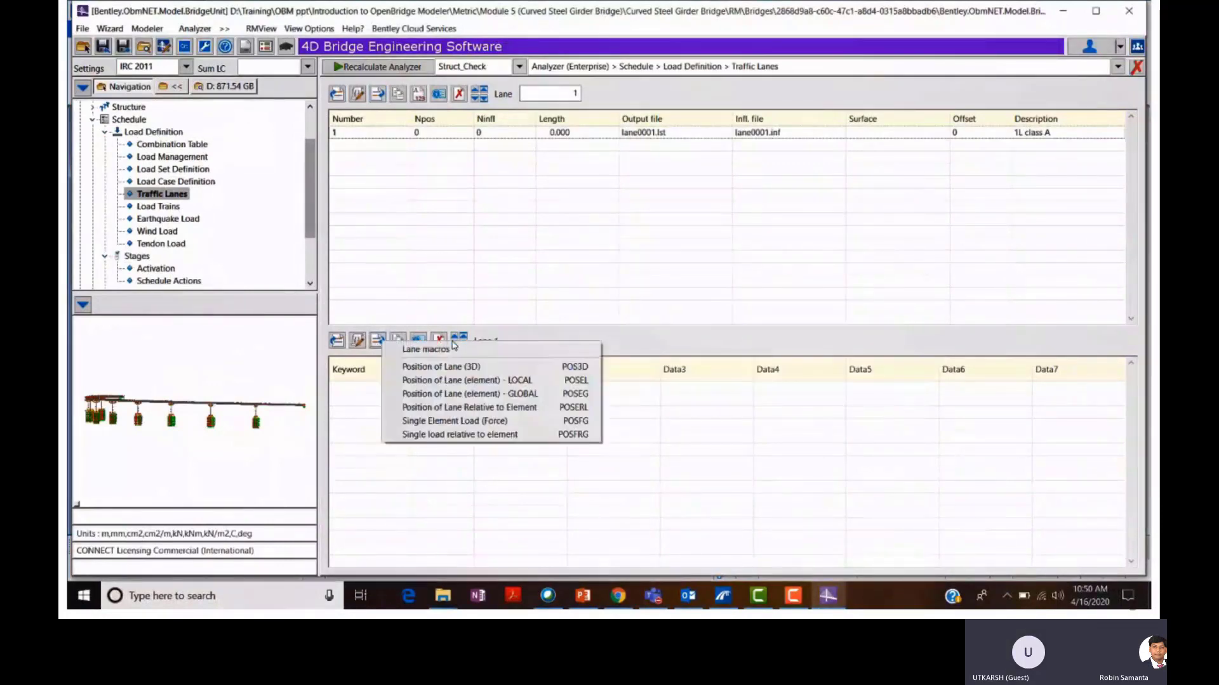
pyautogui.click(444, 349)
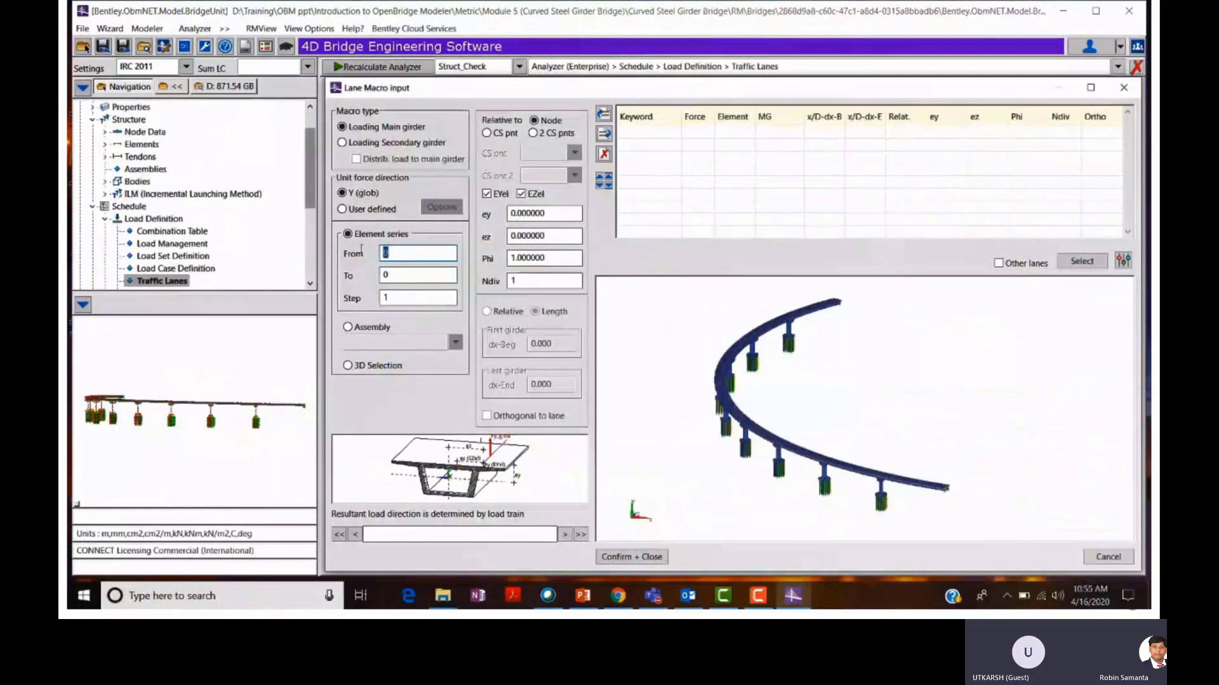
pyautogui.write('501')
pyautogui.doubleClick(391, 281)
pyautogui.write('602')
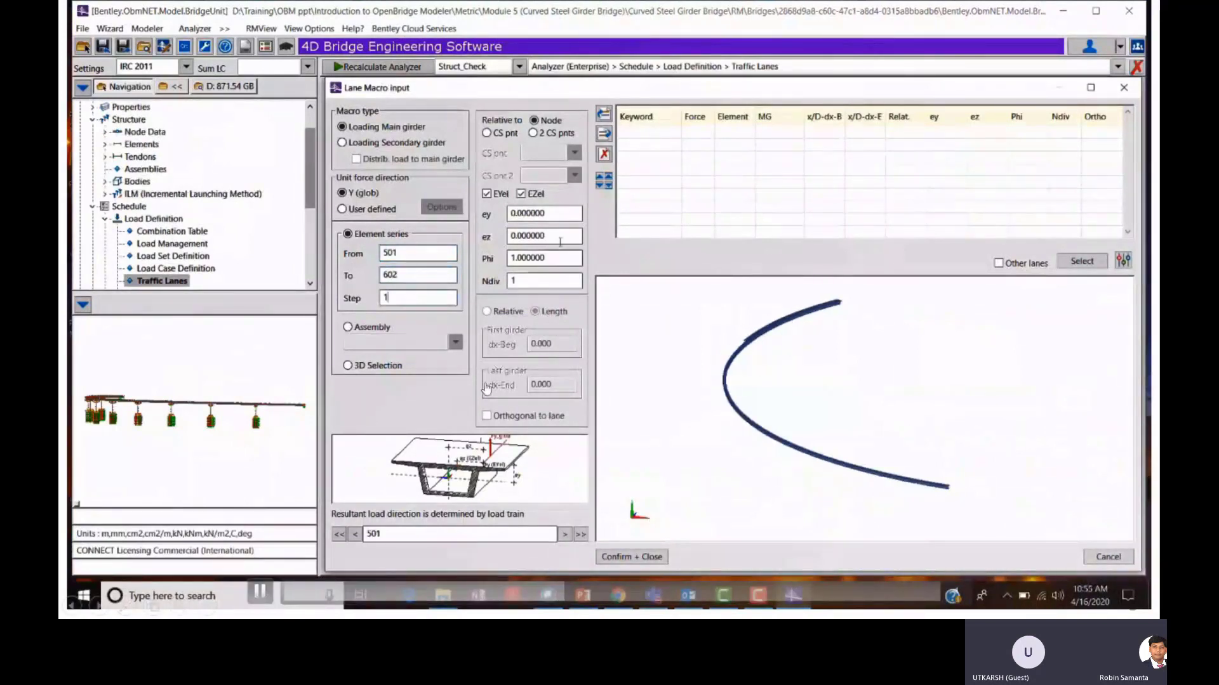
# Set the lane macro's ez eccentricity to -4.35 for the lane 1 positions.
pyautogui.moveTo(516, 236)
pyautogui.mouseDown()
pyautogui.moveTo(585, 252)
pyautogui.moveTo(513, 239)
pyautogui.mouseUp()
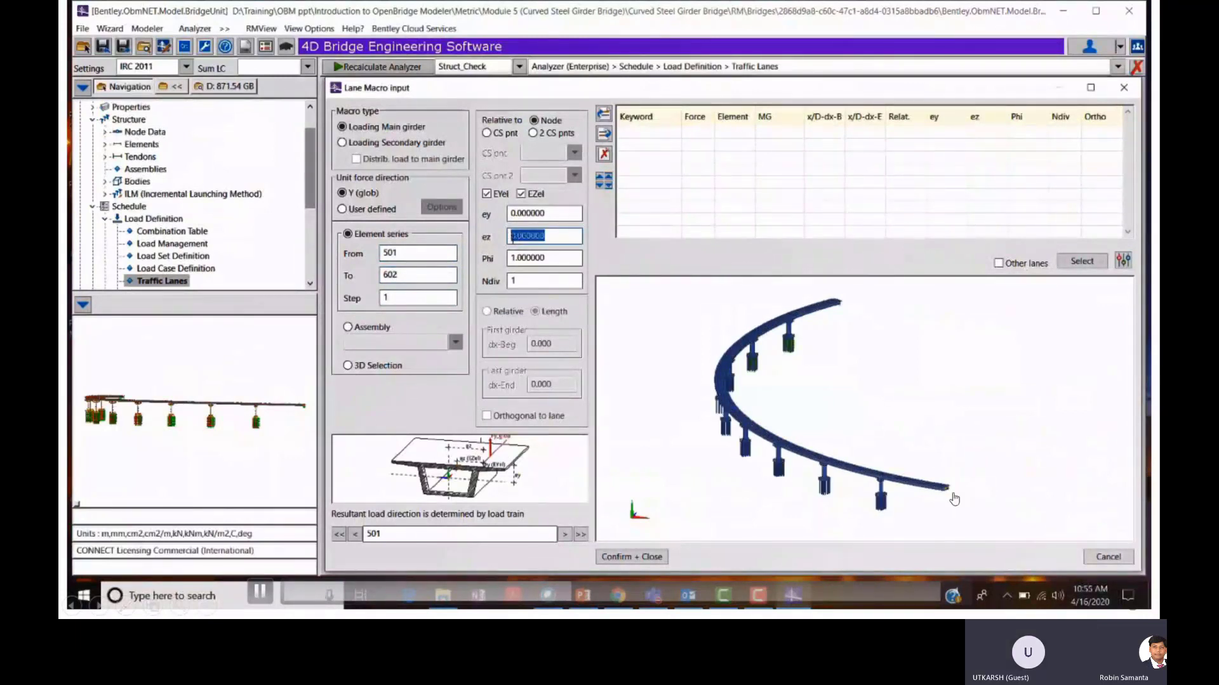
pyautogui.write('-')
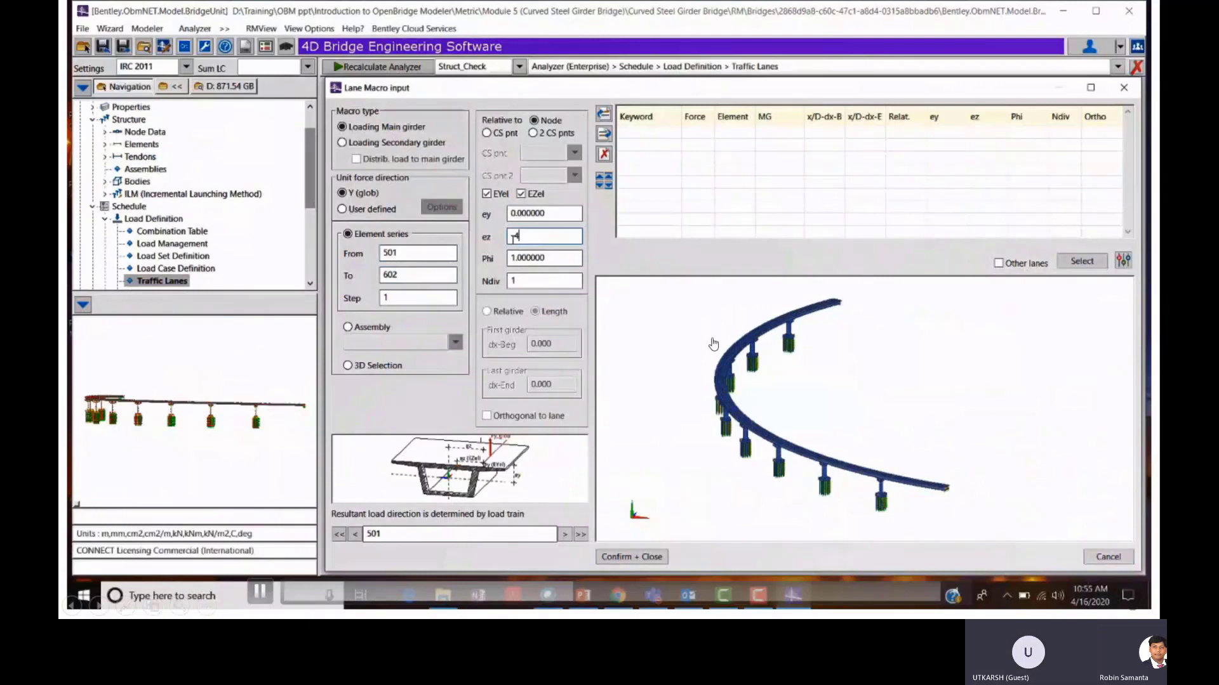
pyautogui.write('4.350000')
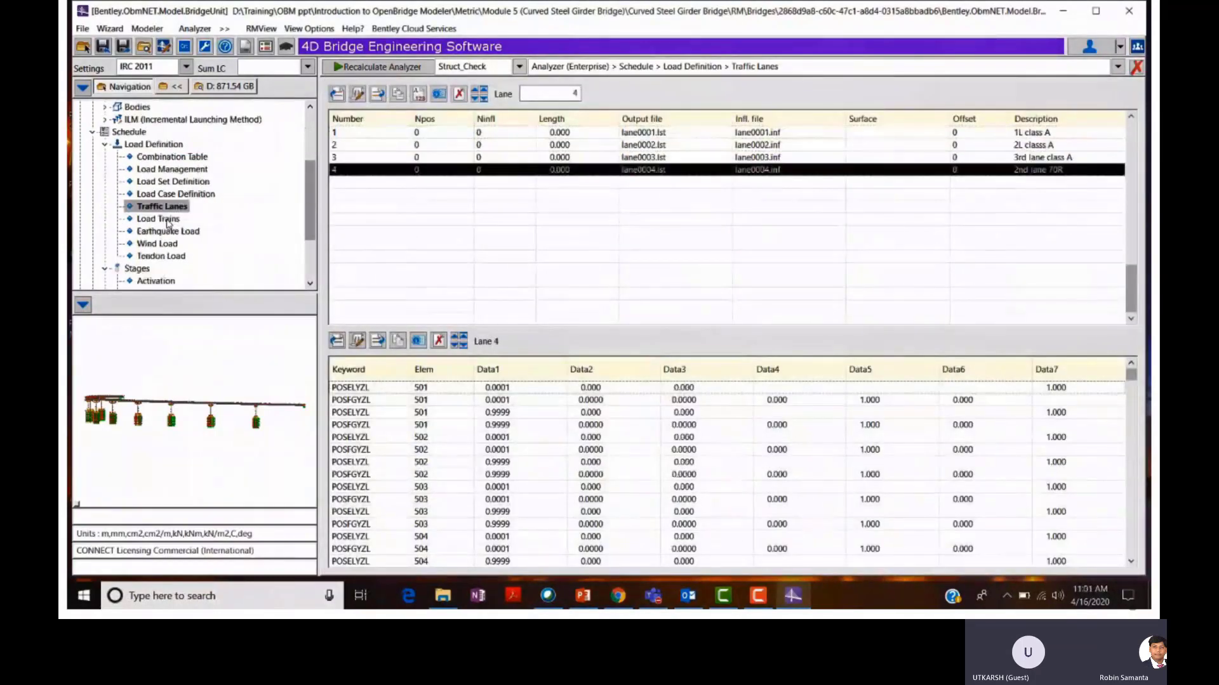
# Load the IRC Indian Standard load trains for Class A, Class 70R and Class SV with live load stage creation.
pyautogui.click(158, 219)
pyautogui.click(686, 93)
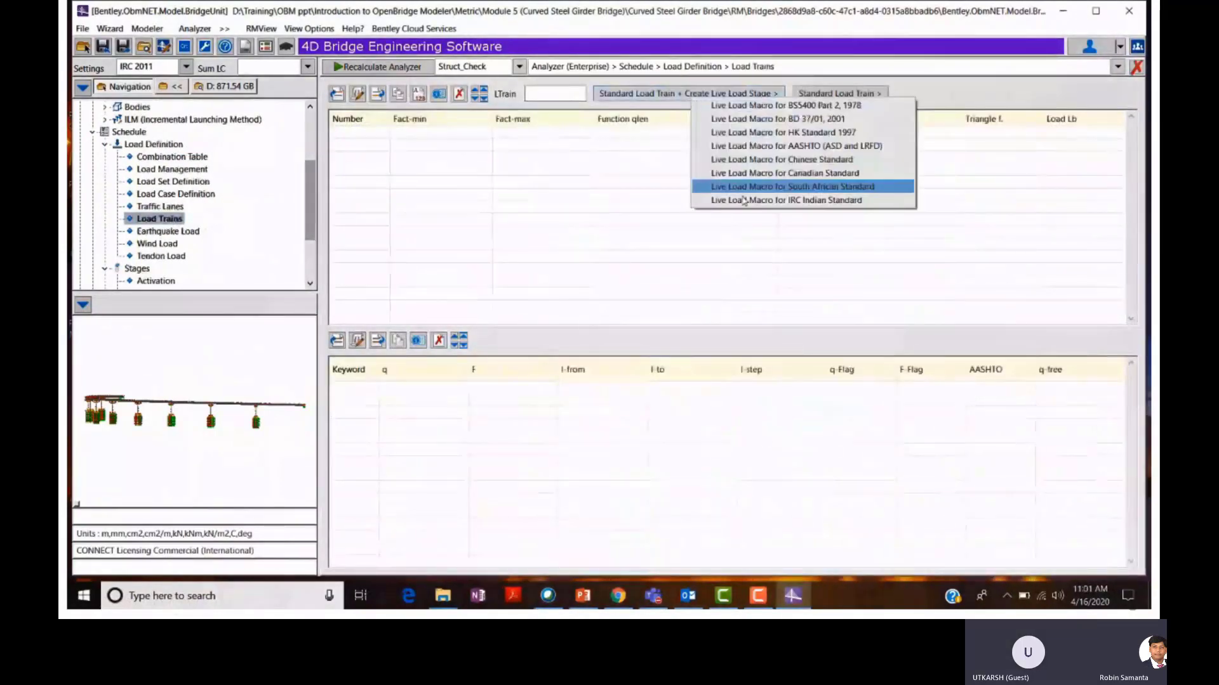
pyautogui.click(820, 202)
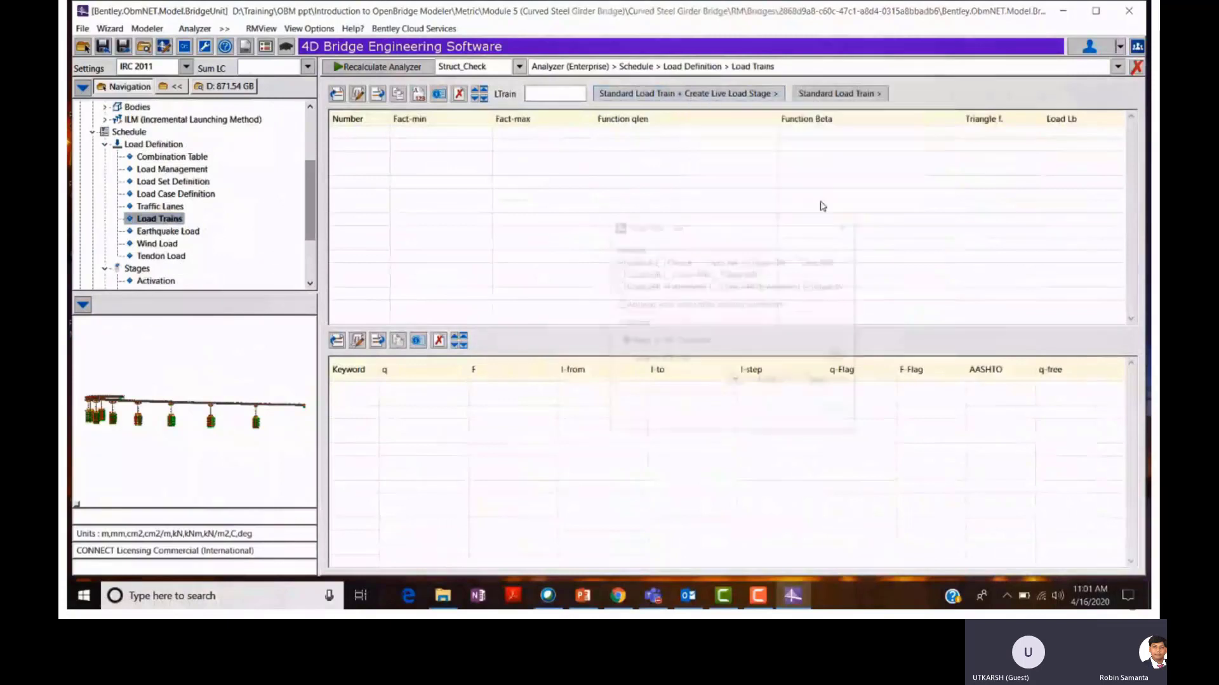
pyautogui.click(749, 261)
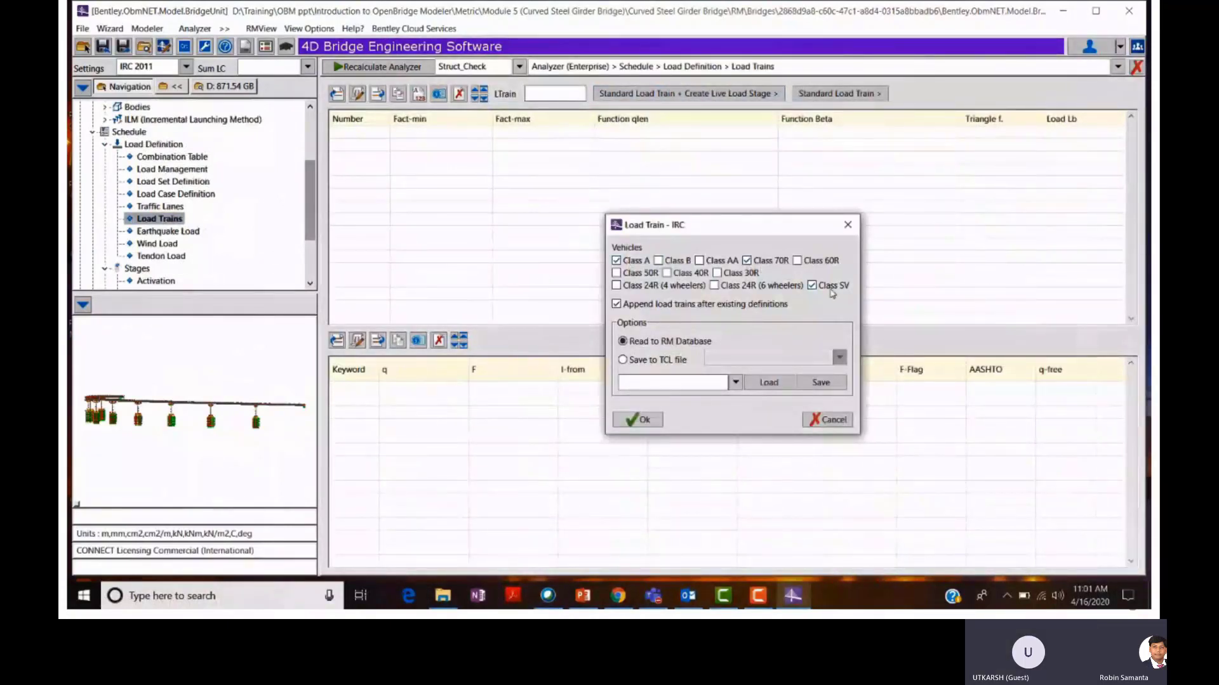
pyautogui.click(643, 420)
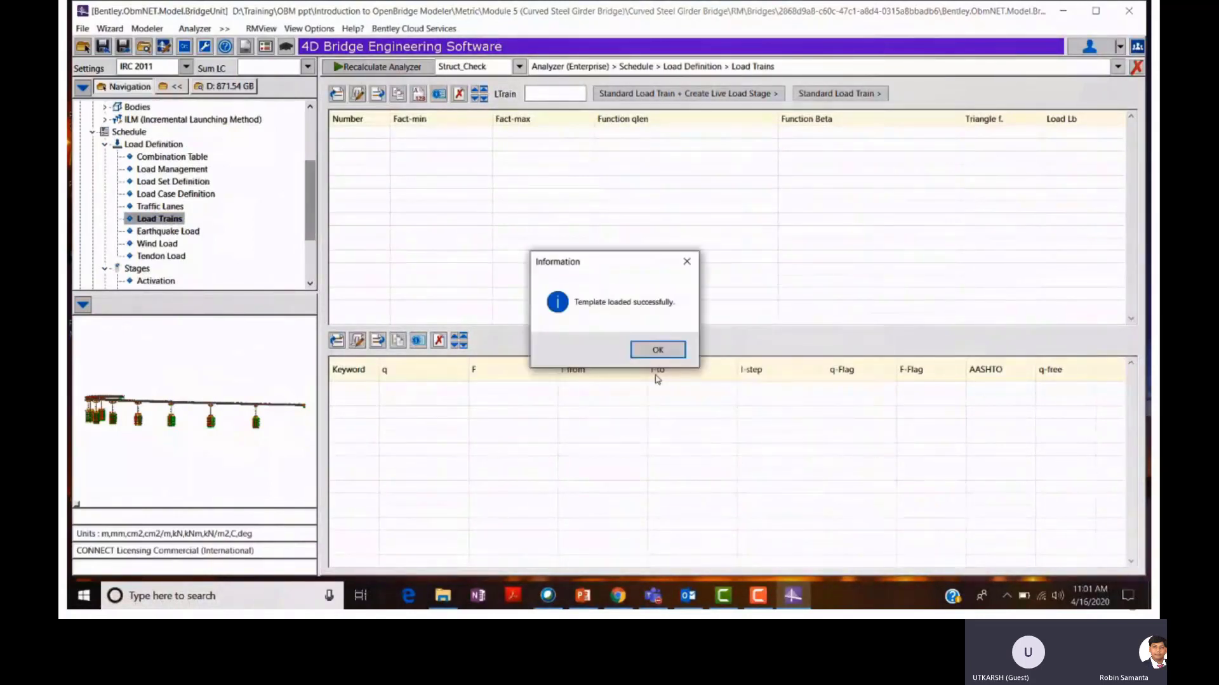
pyautogui.click(650, 357)
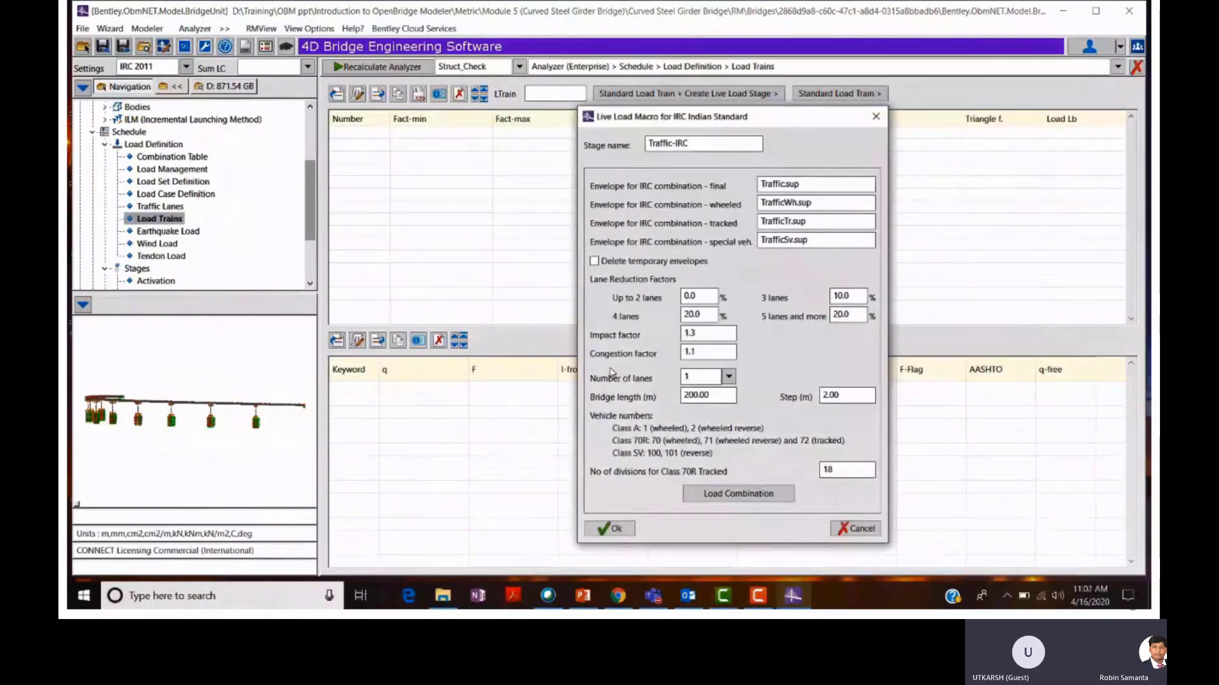
# Set the number of lanes to 3 in the IRC live load macro and open its load combination definition.
pyautogui.click(729, 377)
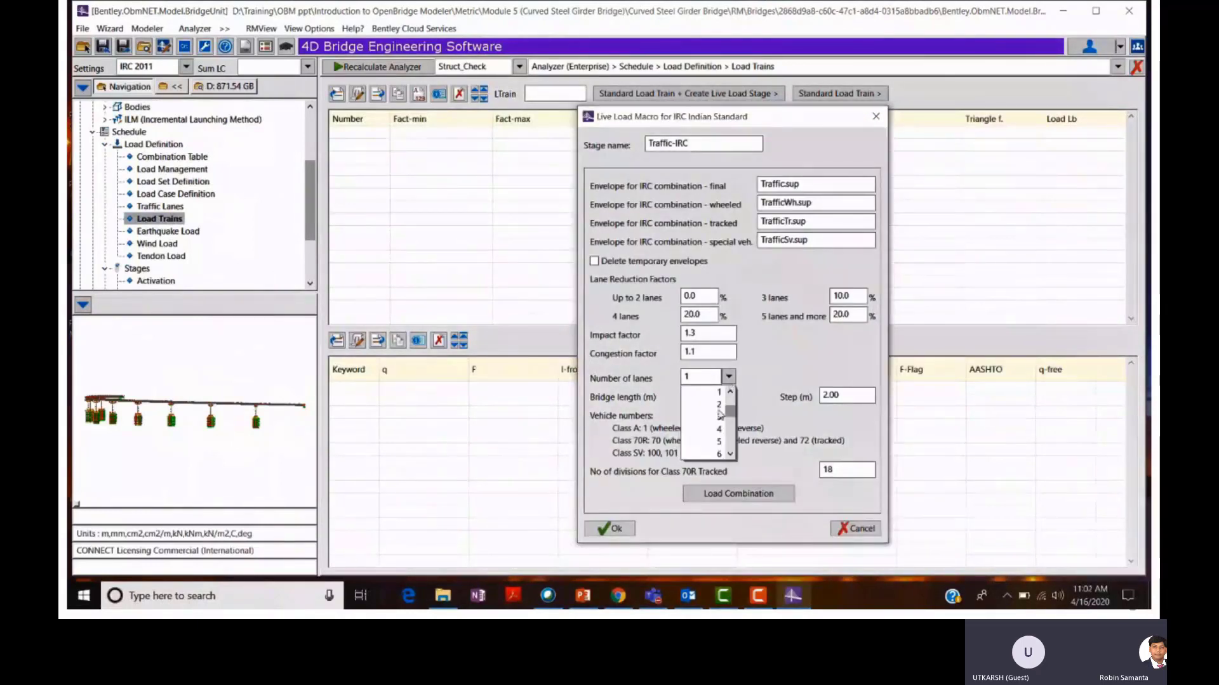
pyautogui.click(716, 420)
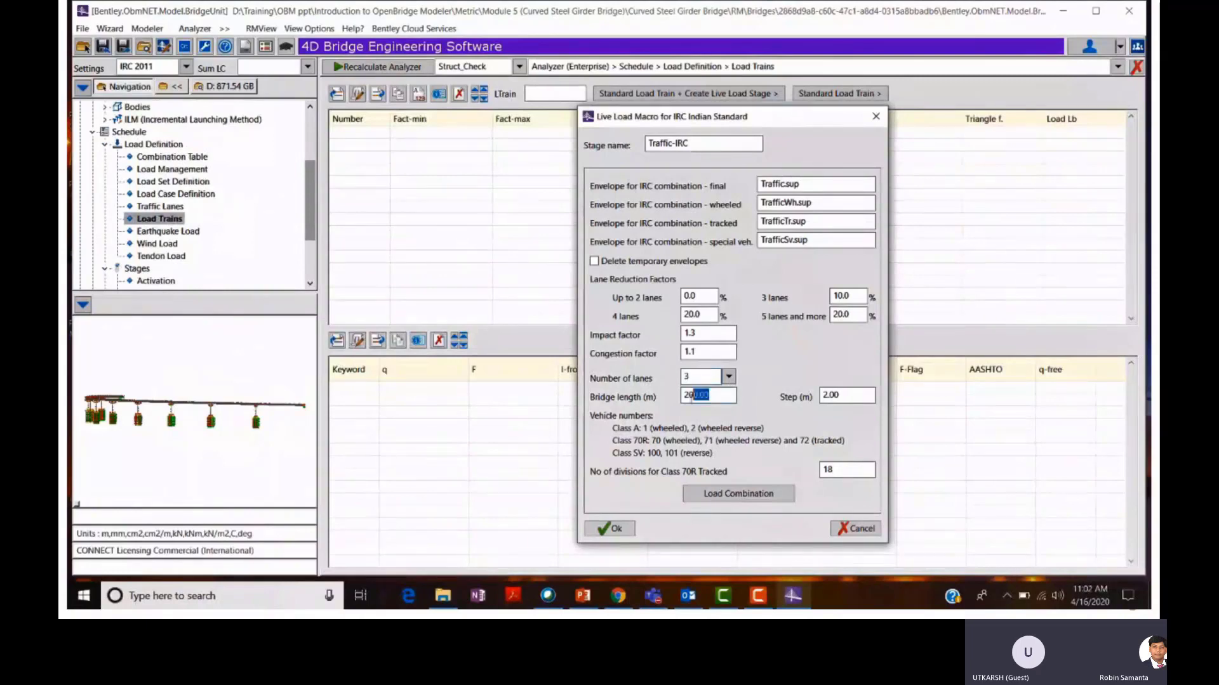
pyautogui.click(733, 495)
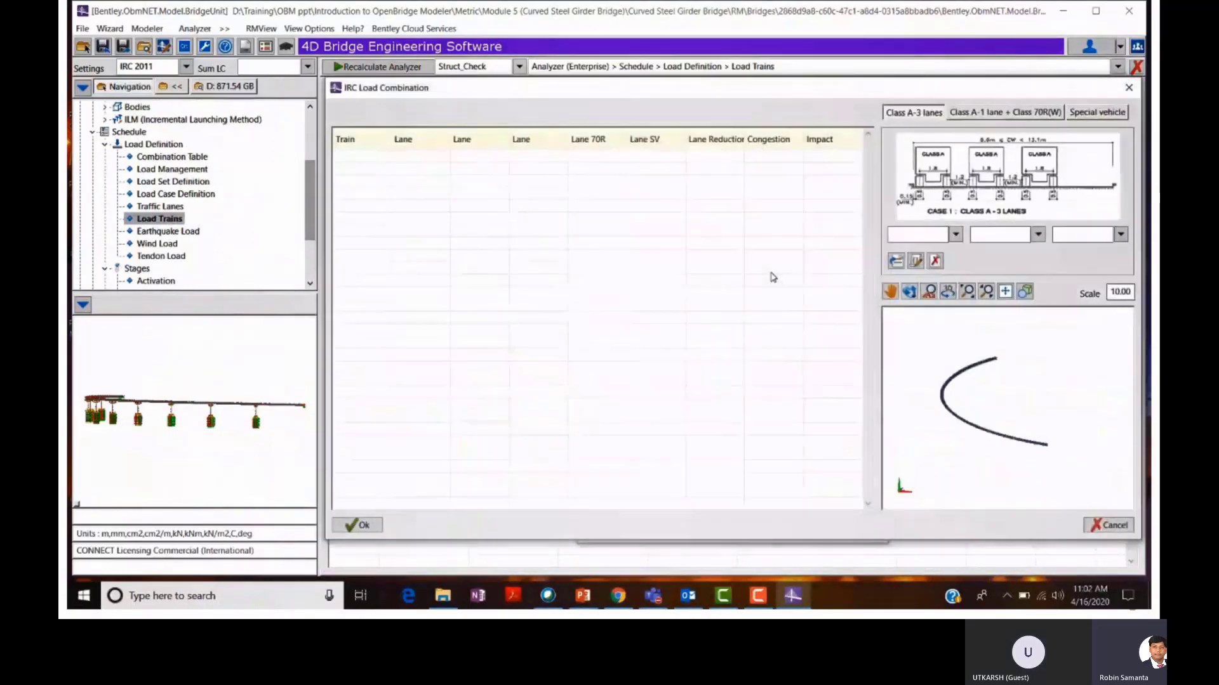
# Add the Class A-3 lanes load combination using lanes 1, 2 and 3.
pyautogui.click(955, 234)
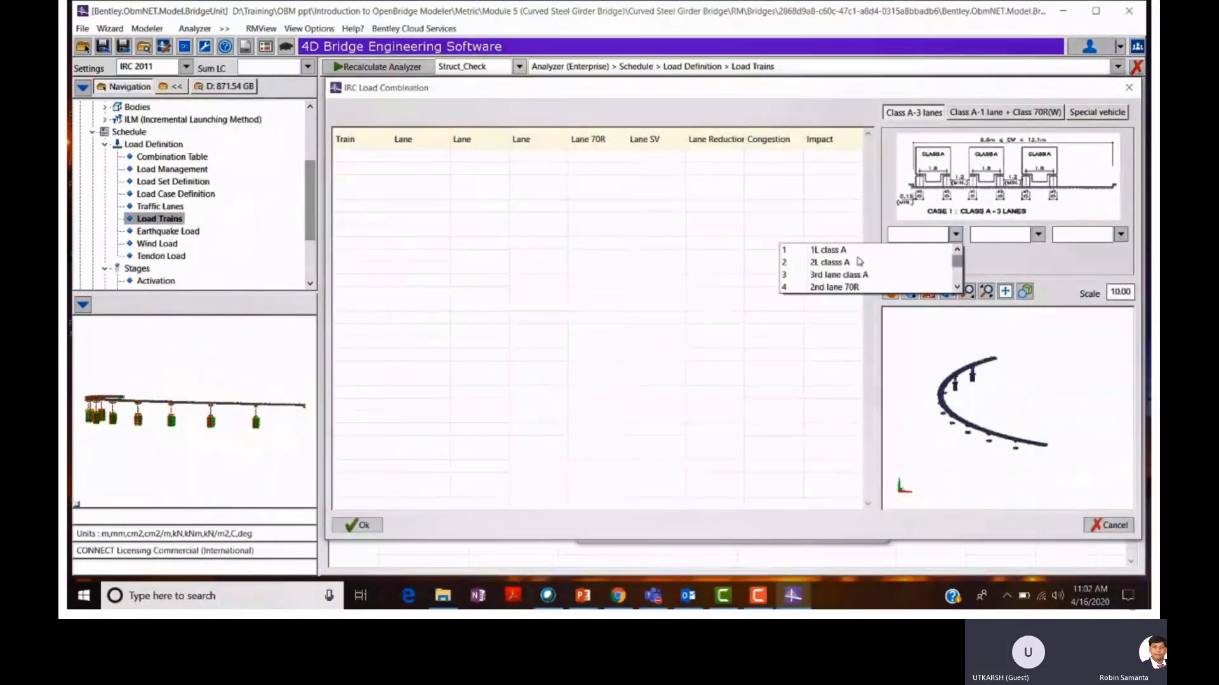
pyautogui.click(825, 250)
pyautogui.click(1038, 234)
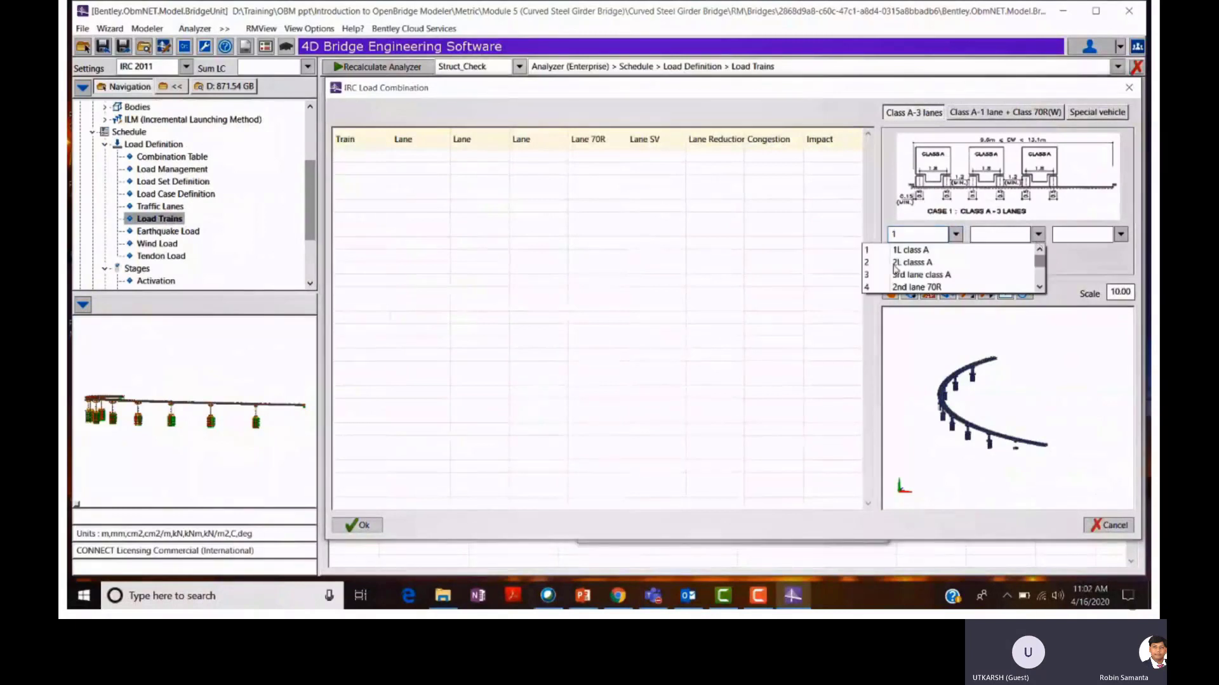
pyautogui.click(895, 263)
pyautogui.click(1120, 234)
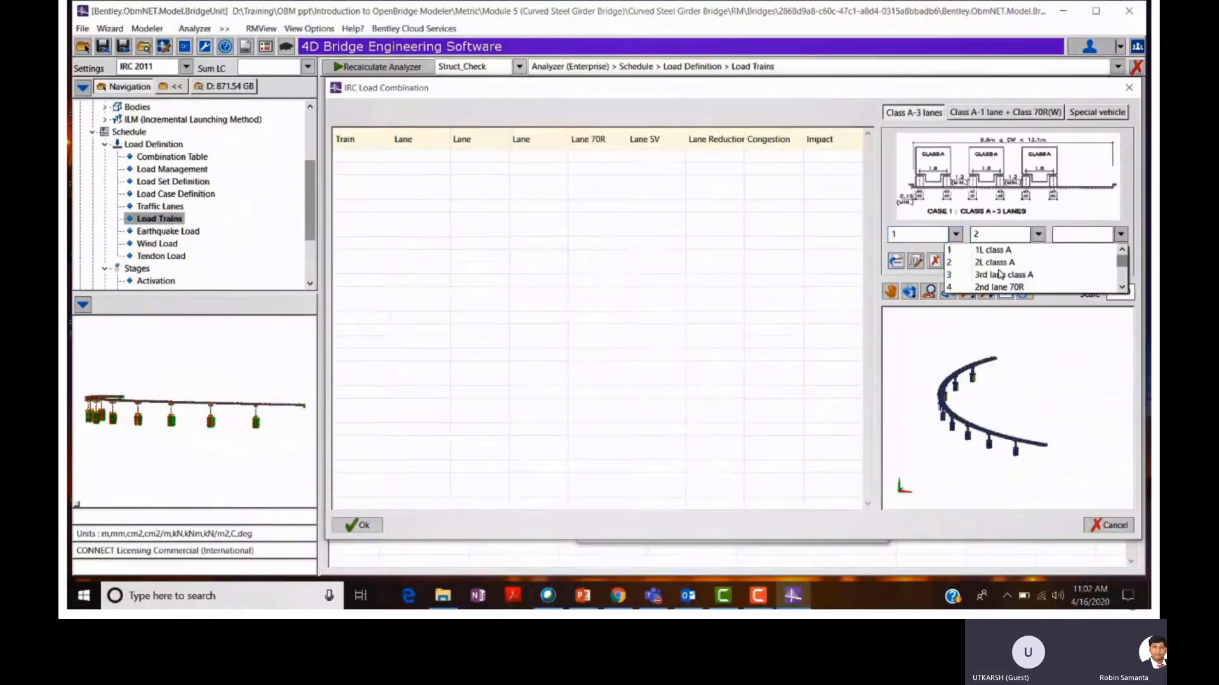
pyautogui.click(983, 274)
pyautogui.scroll(3, 941, 370)
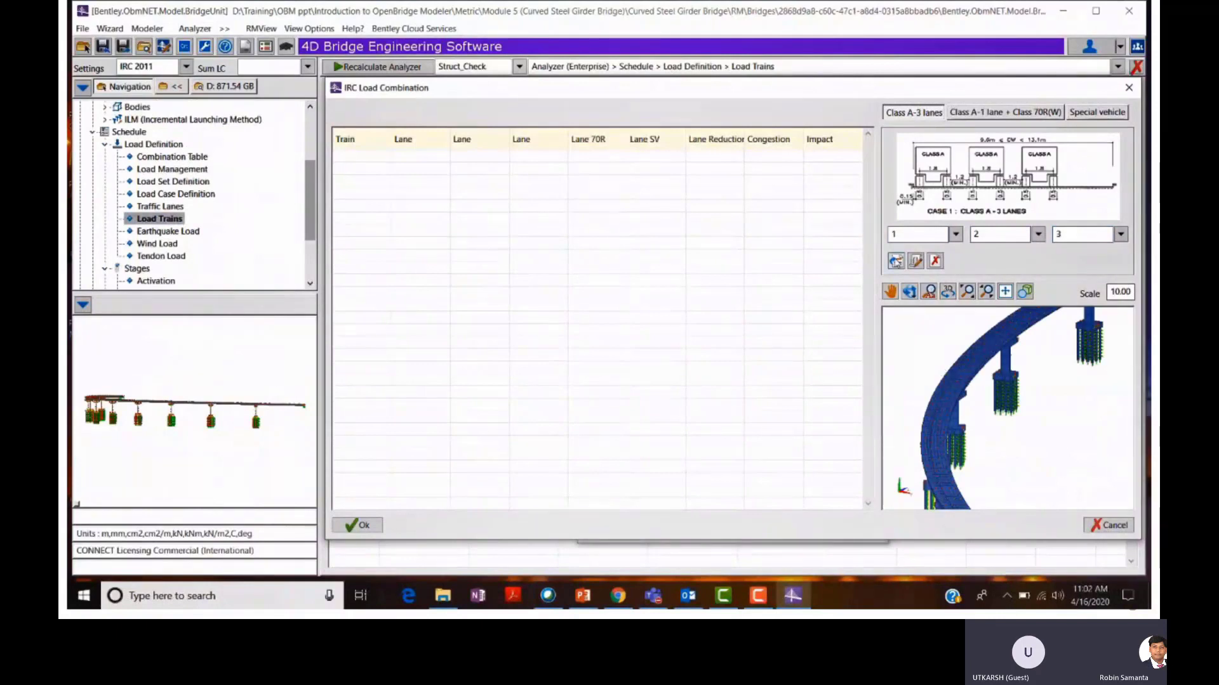
pyautogui.click(895, 261)
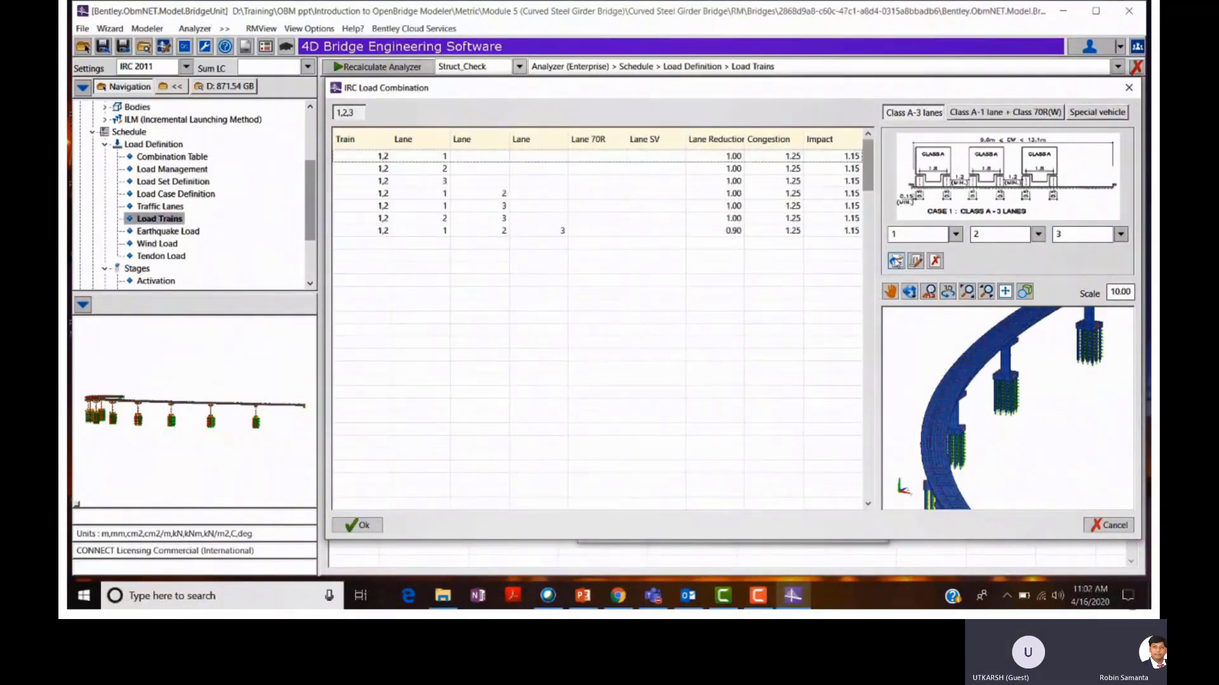
# Add the Class A-1 lane + Class 70R(W) load combination using lane 1 for Class A and lane 4 for 70R.
pyautogui.click(981, 114)
pyautogui.click(956, 235)
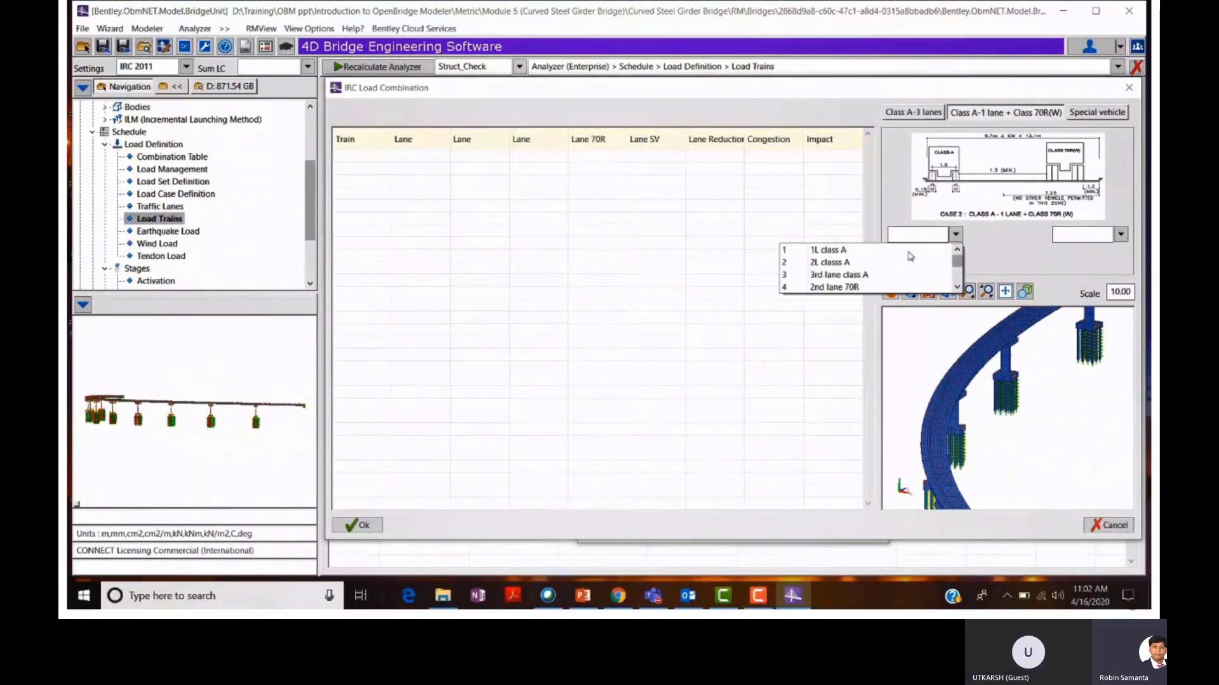
pyautogui.click(837, 253)
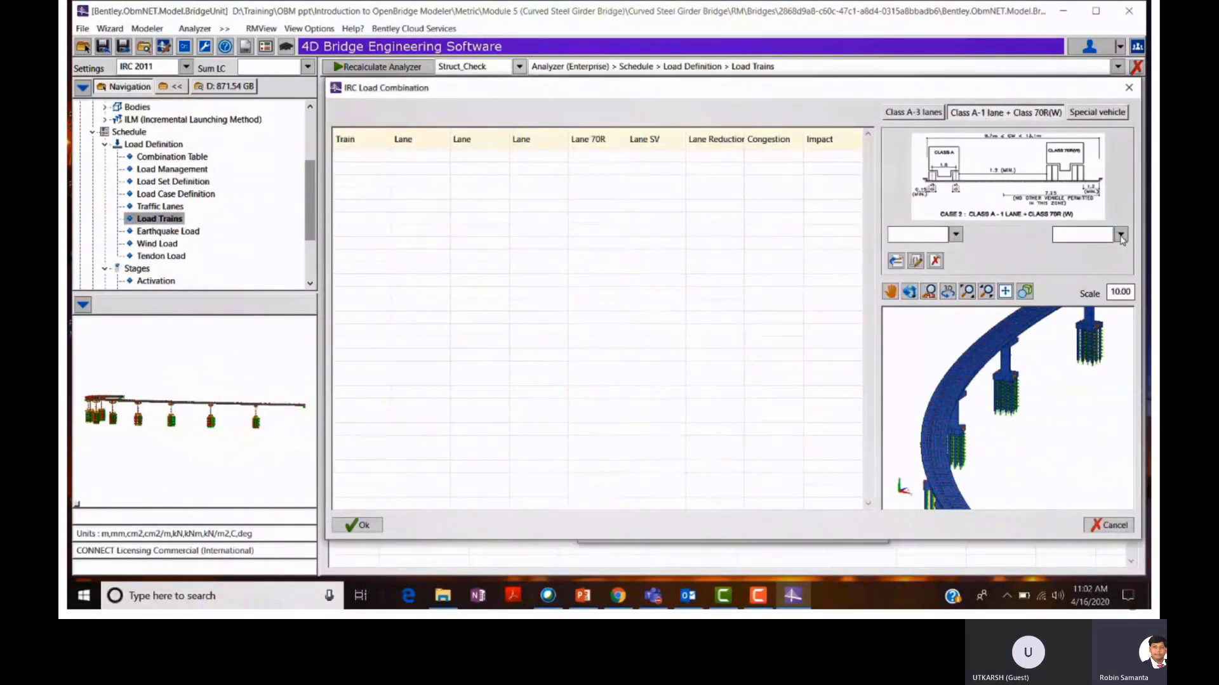
pyautogui.click(1121, 235)
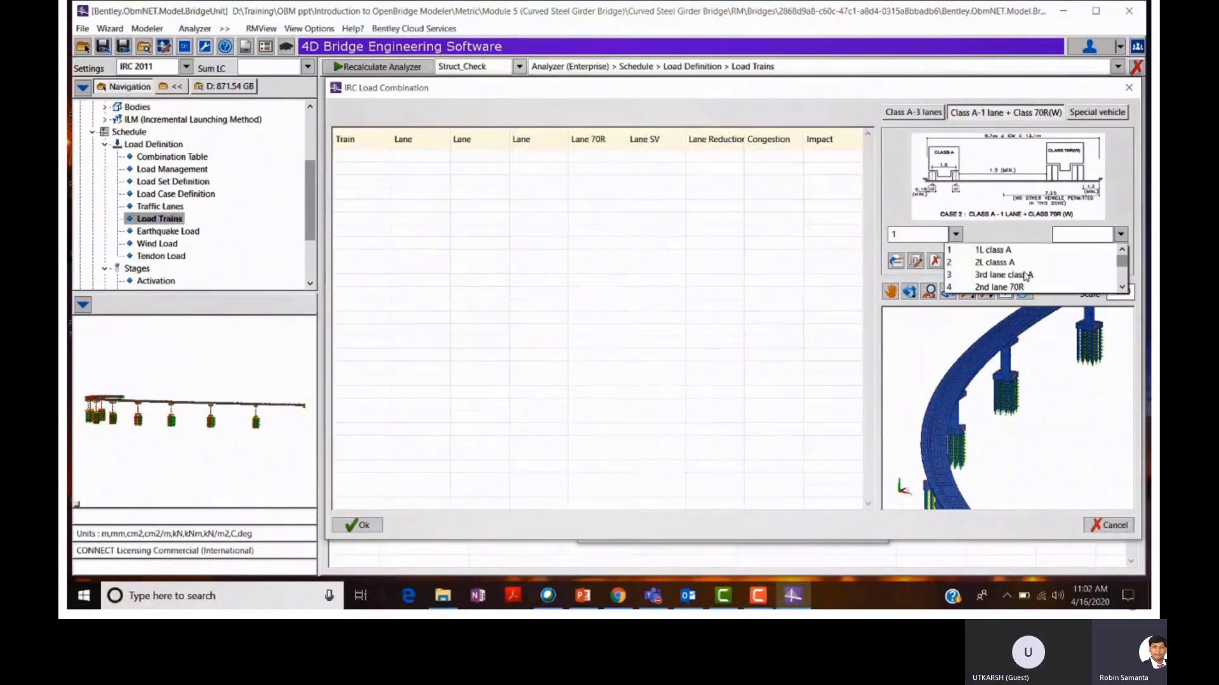
pyautogui.click(987, 289)
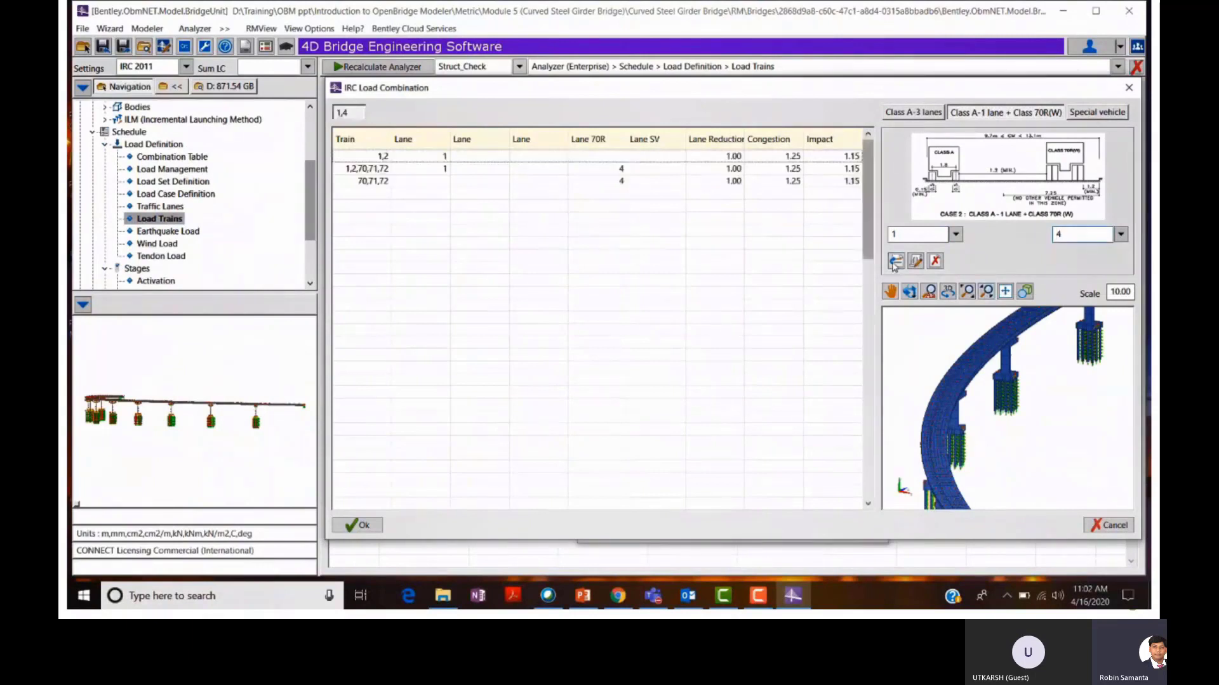
# Accept the IRC load combinations and generate the load trains and Traffic-IRC stage.
pyautogui.click(913, 112)
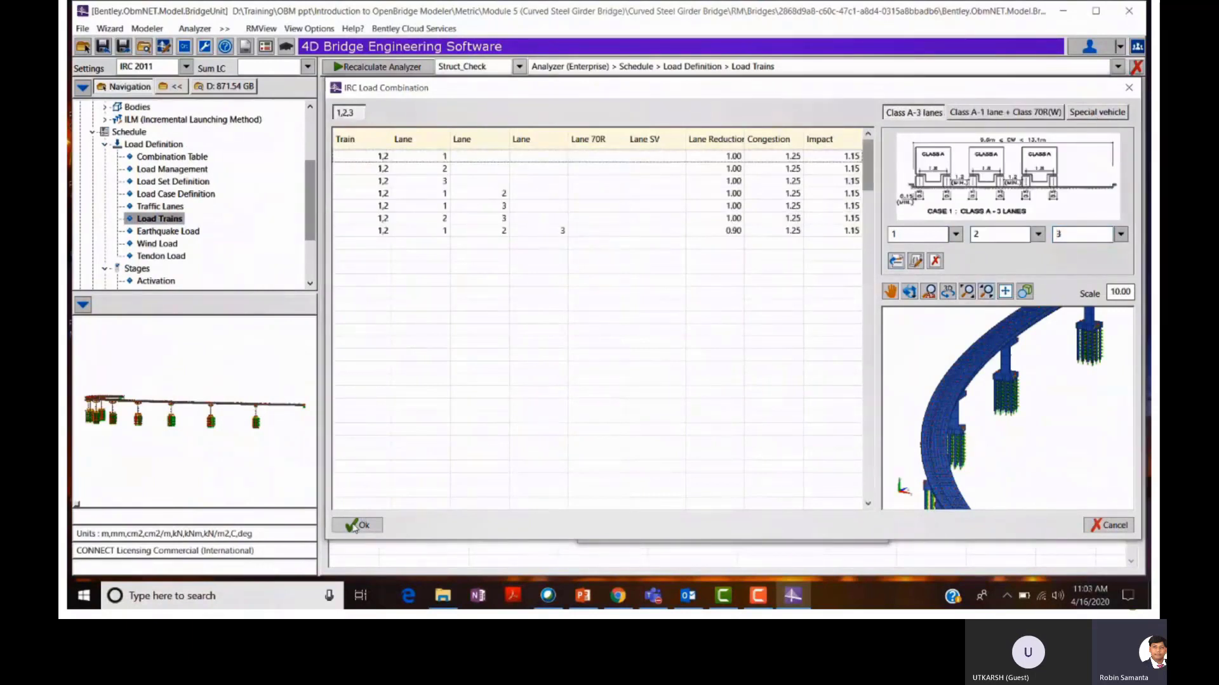
pyautogui.click(356, 526)
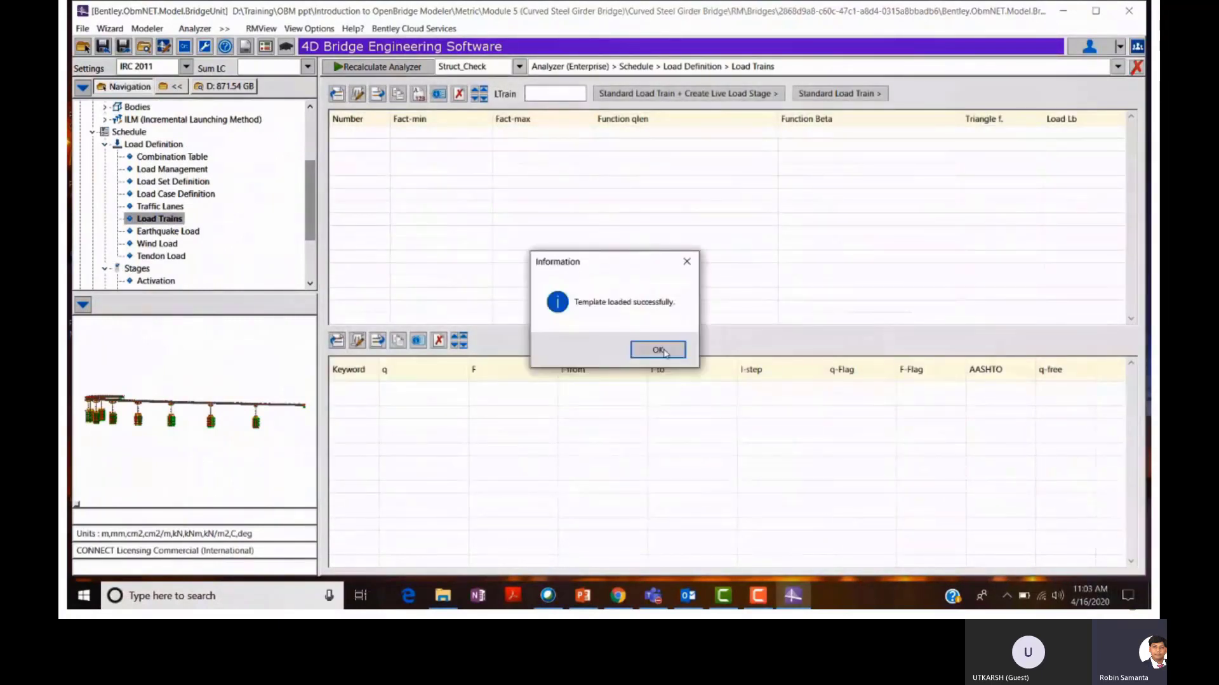
pyautogui.click(659, 350)
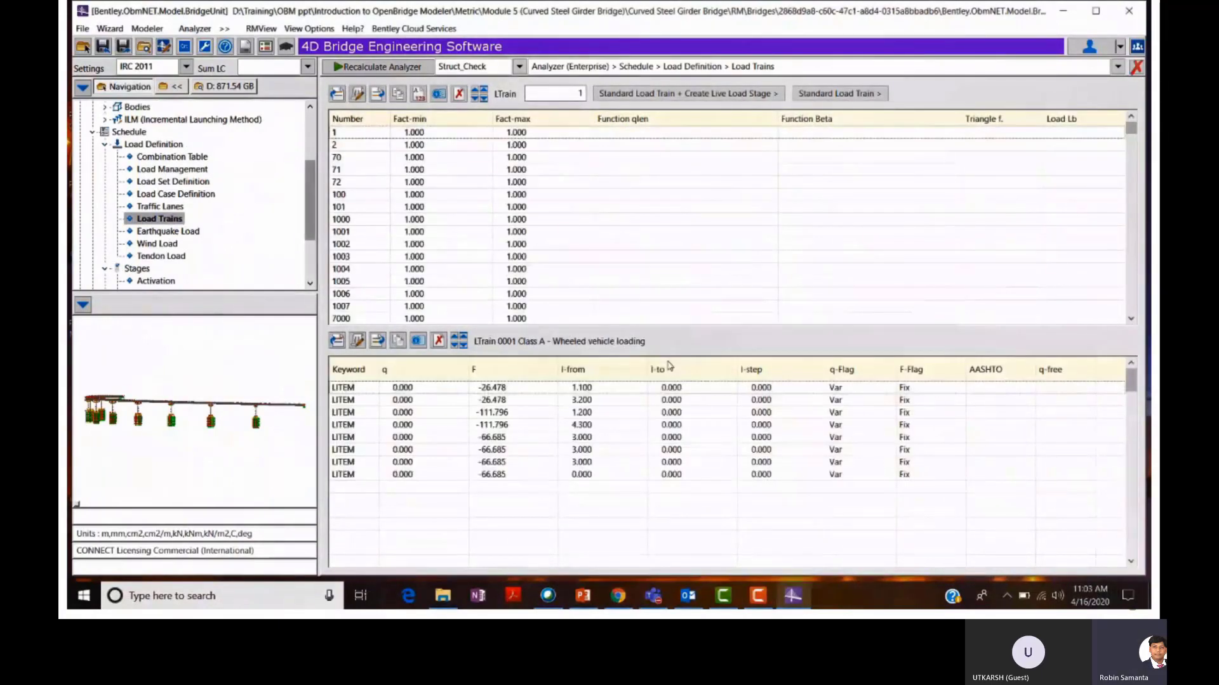
# Inspect the generated load trains, viewing the load diagrams of trains 7008 and 7006.
pyautogui.click(409, 233)
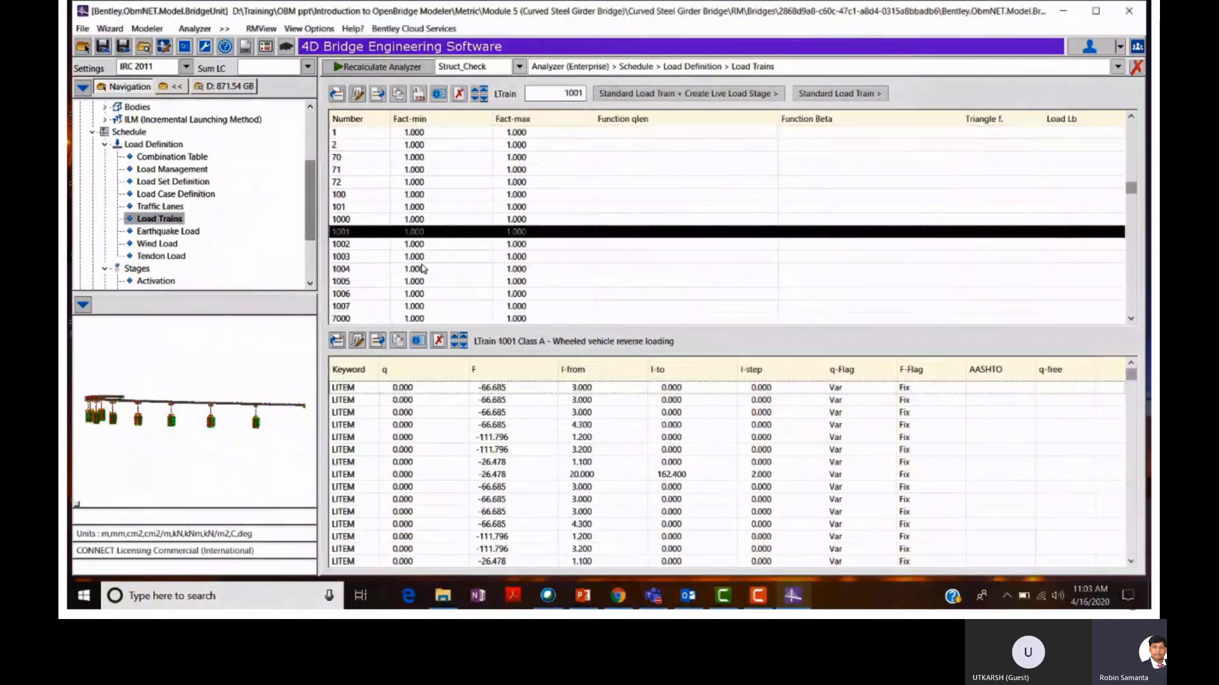
pyautogui.scroll(-5, 423, 269)
pyautogui.click(416, 342)
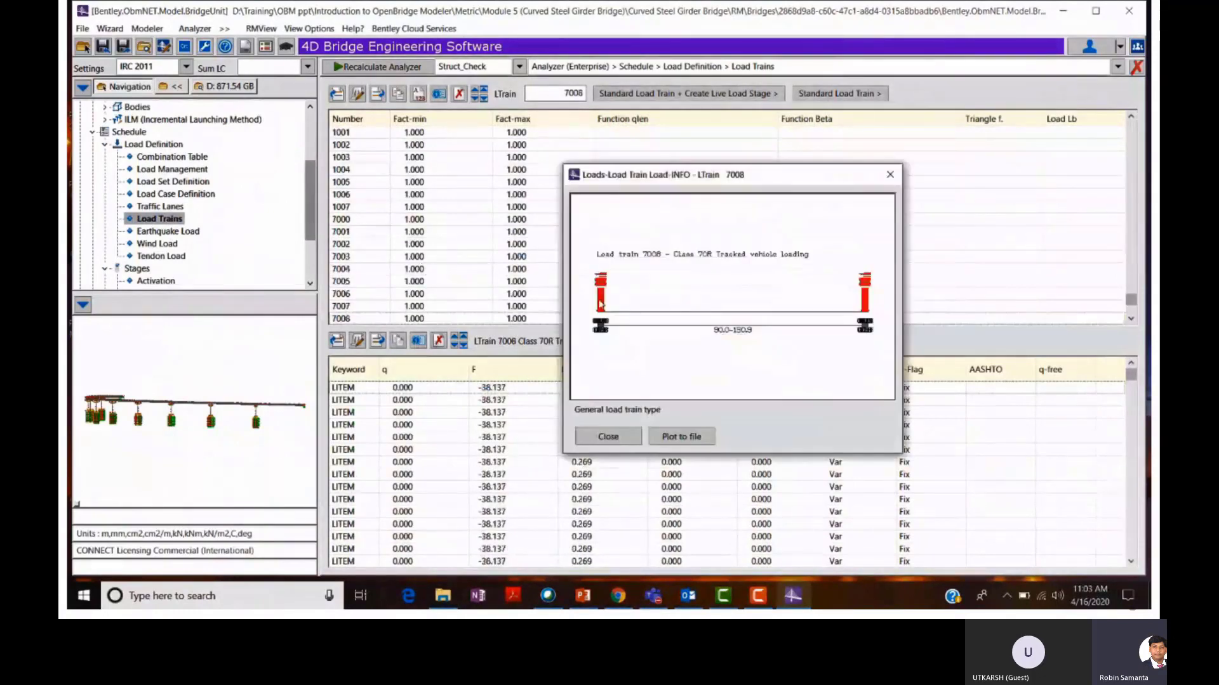
pyautogui.click(890, 176)
pyautogui.click(451, 294)
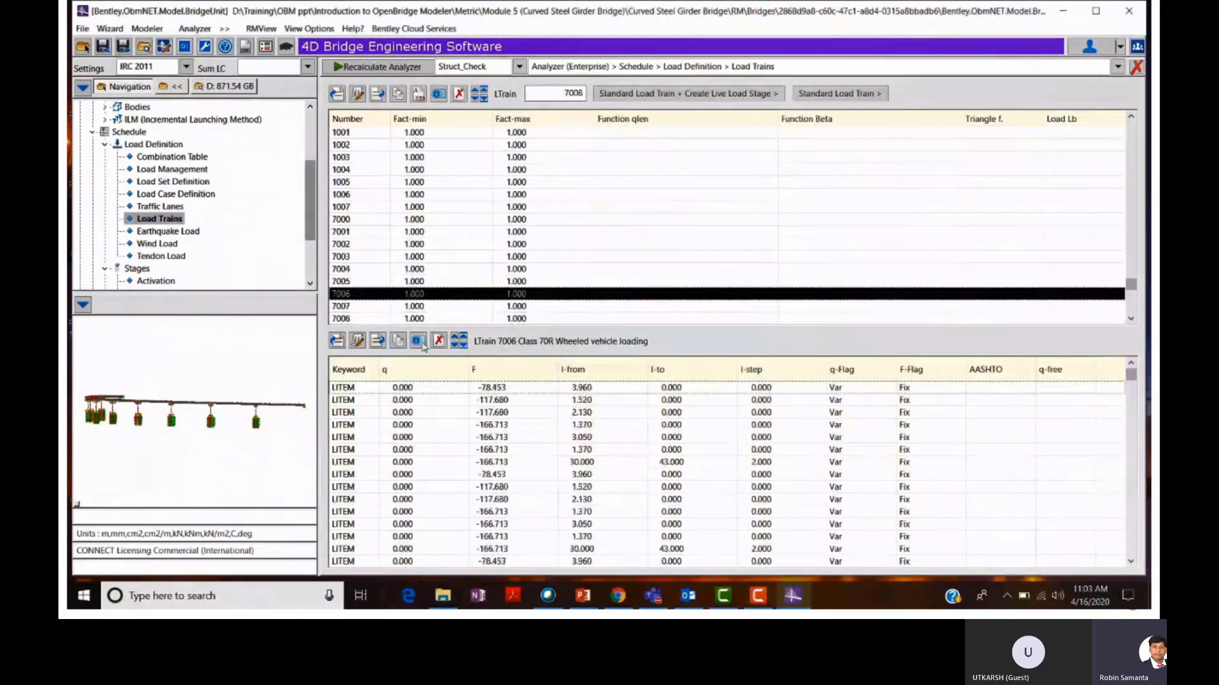
pyautogui.click(420, 342)
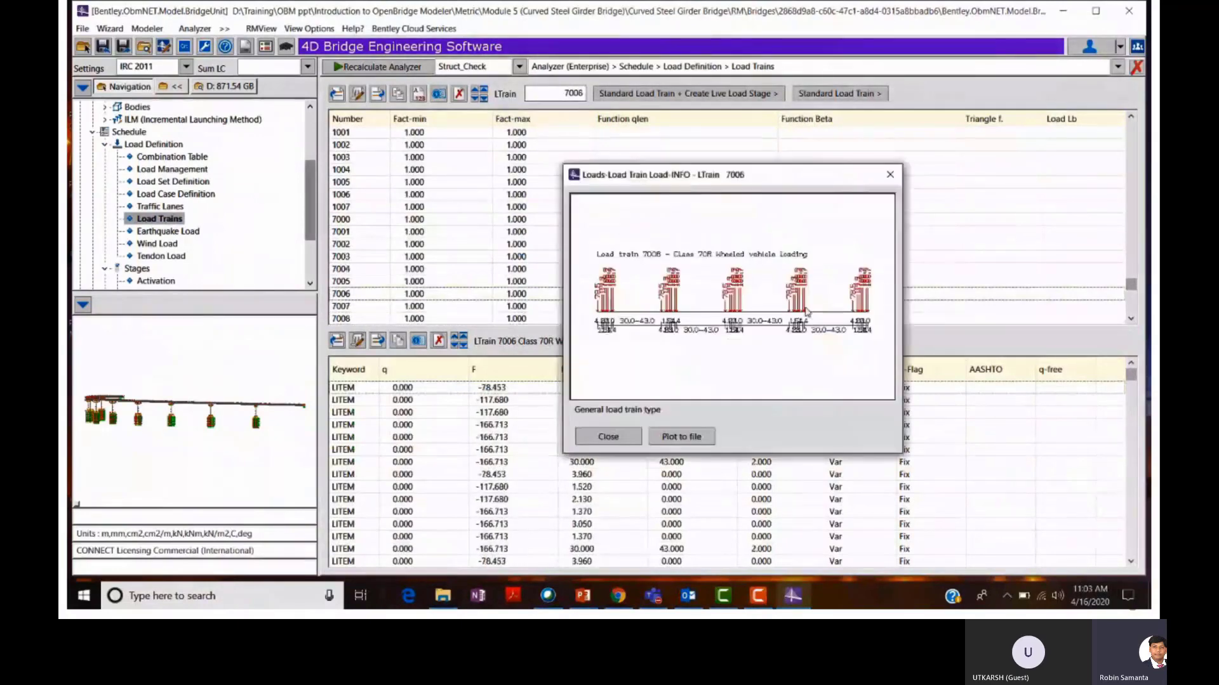
pyautogui.click(890, 176)
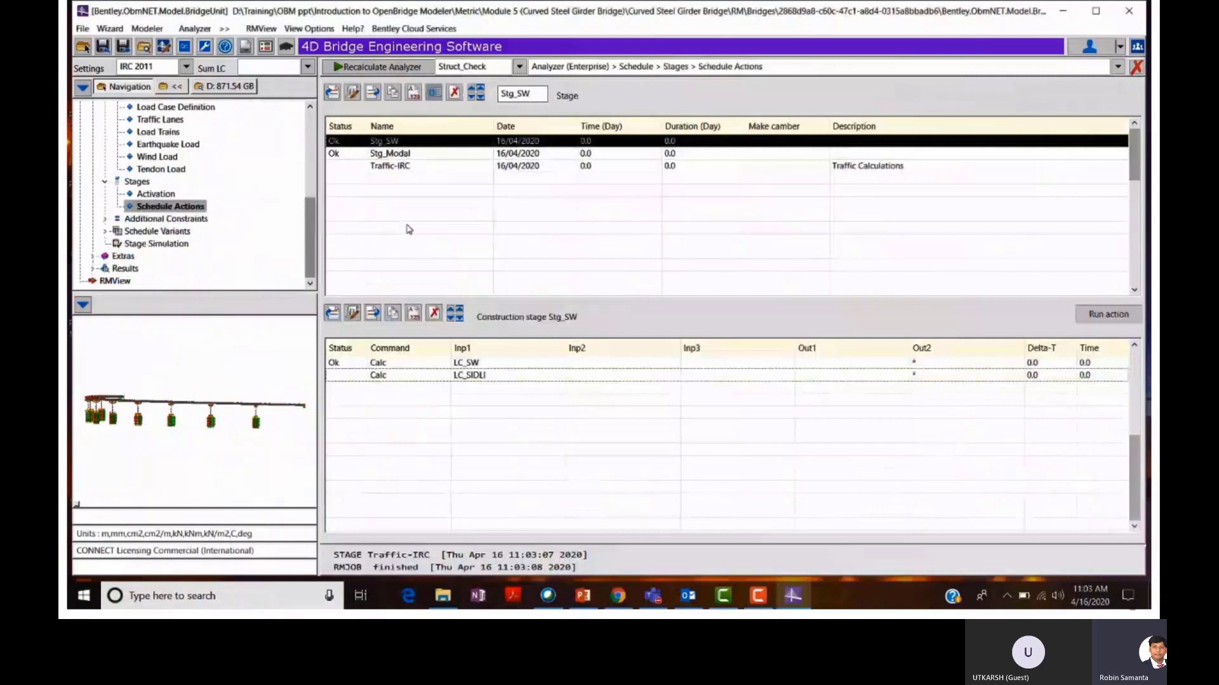
# Recalculate the bridge analysis with the Traffic-IRC stage in the schedule.
pyautogui.click(381, 67)
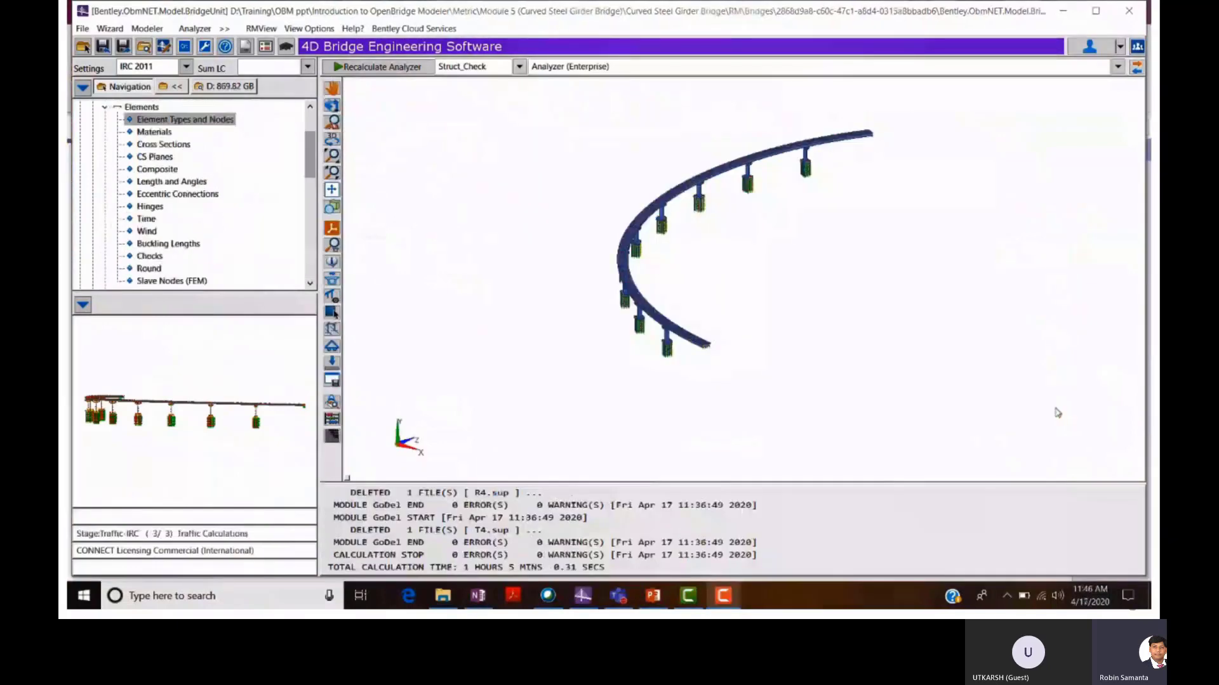
# Show the force results of the Traffic.sup envelope and check the list of available envelope files.
pyautogui.click(105, 108)
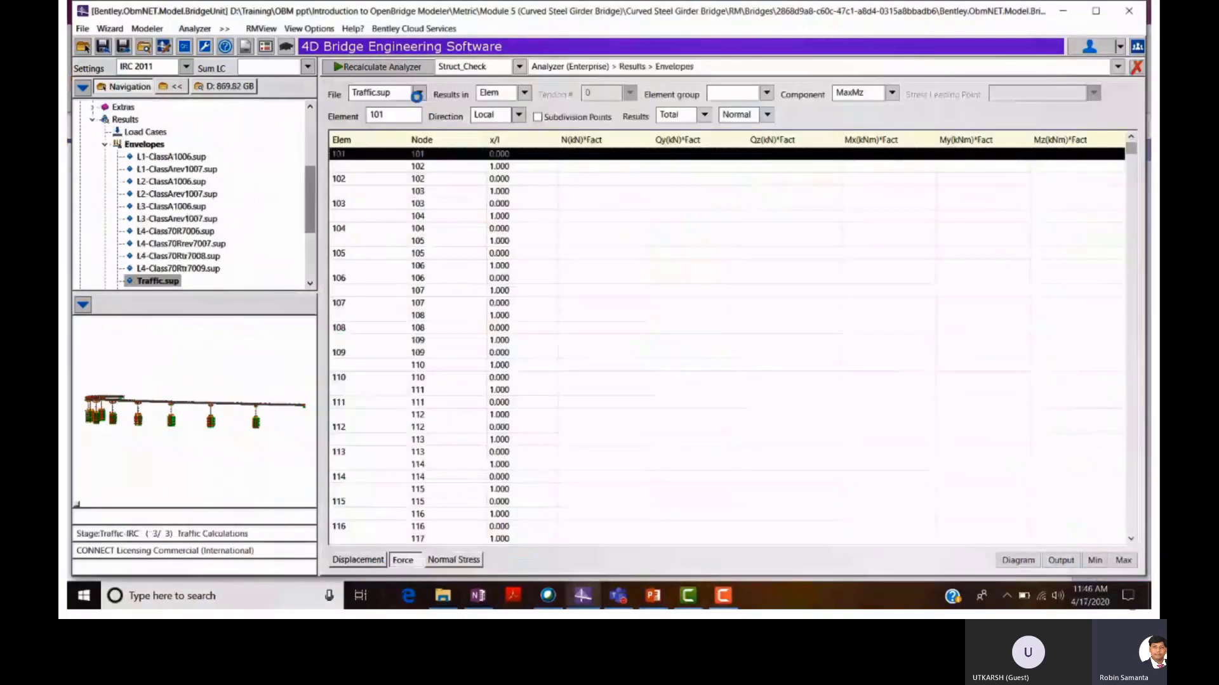
pyautogui.click(364, 95)
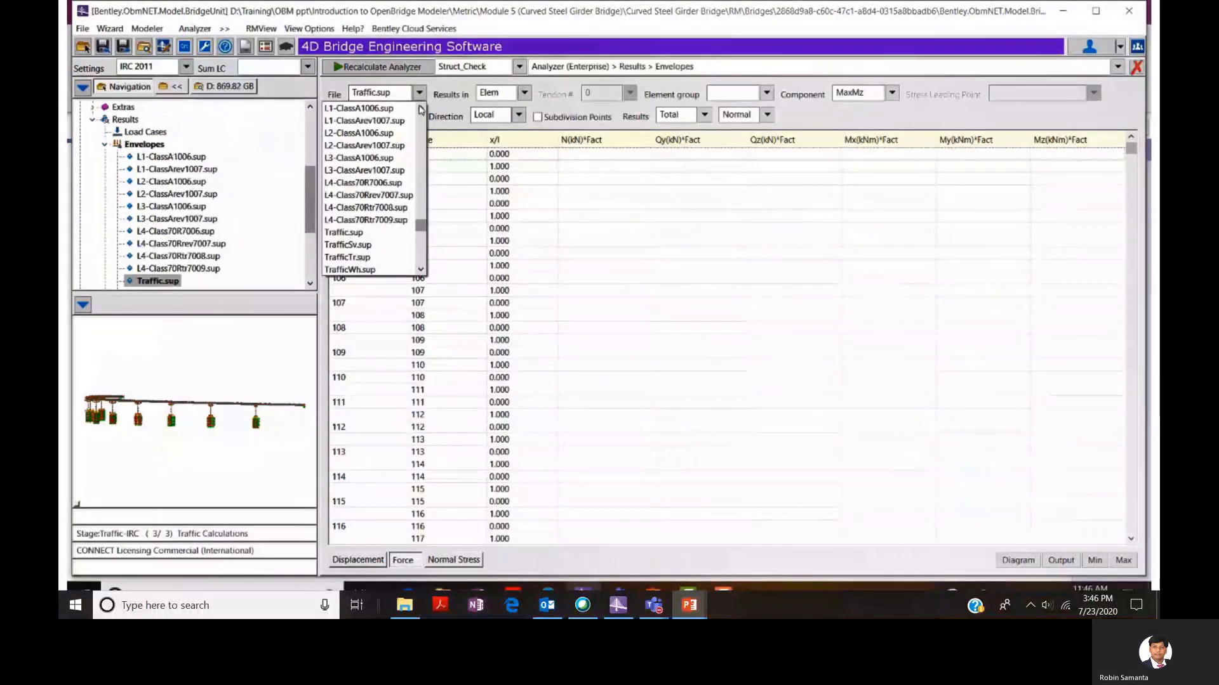
pyautogui.click(571, 102)
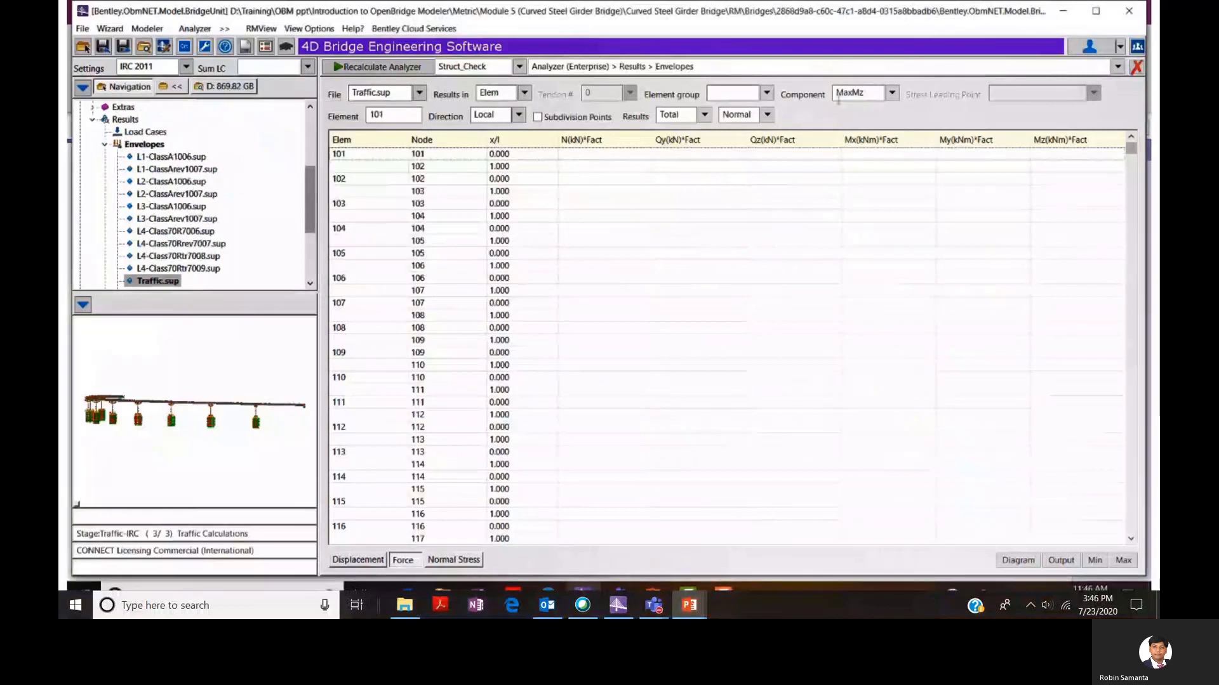
# Limit the Traffic.sup force results to the Deck_Beam_L_Comp element group.
pyautogui.click(766, 96)
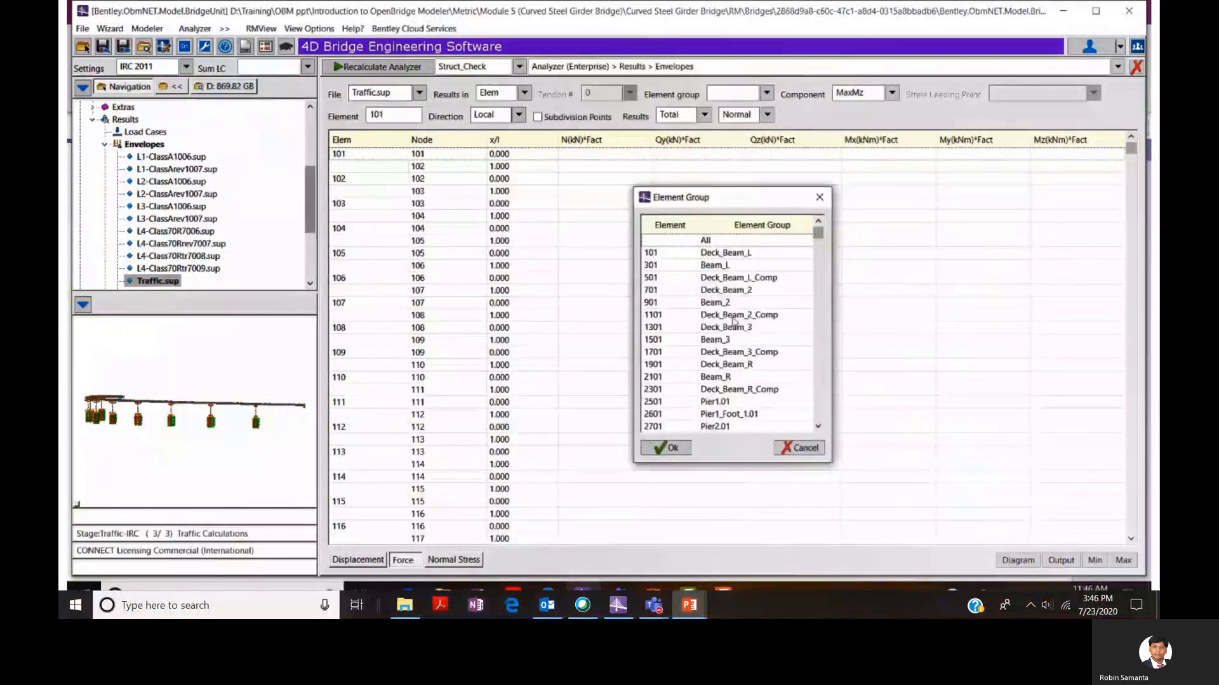
pyautogui.click(728, 280)
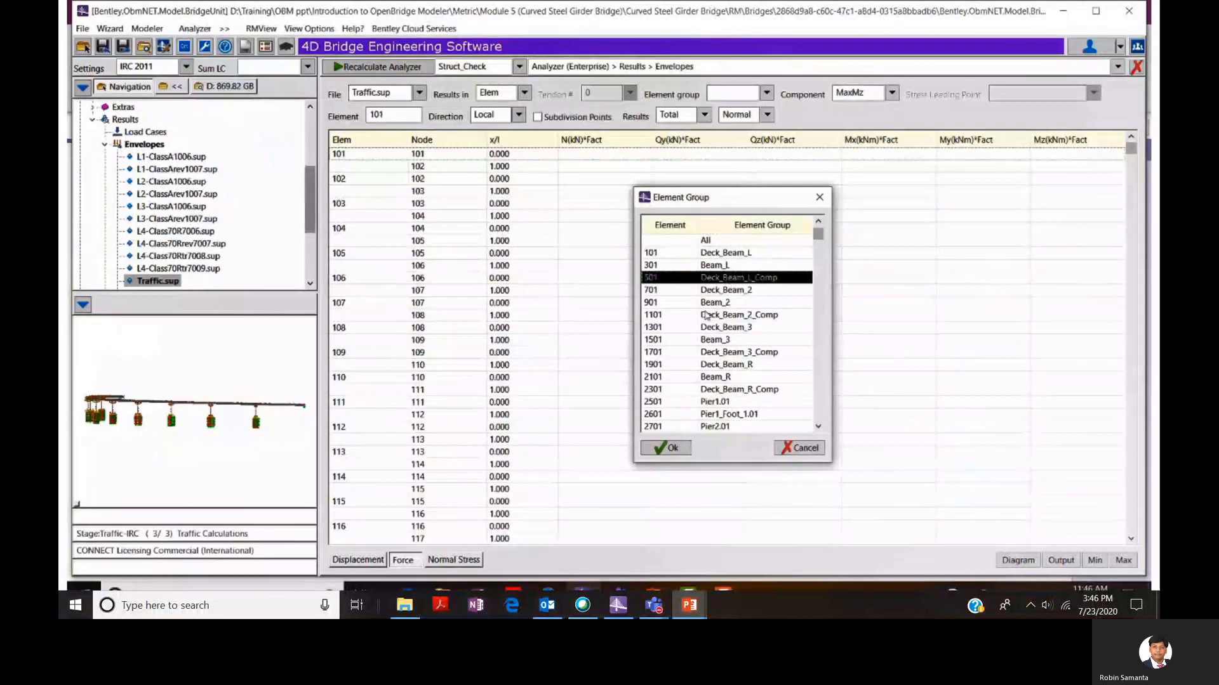
pyautogui.click(667, 447)
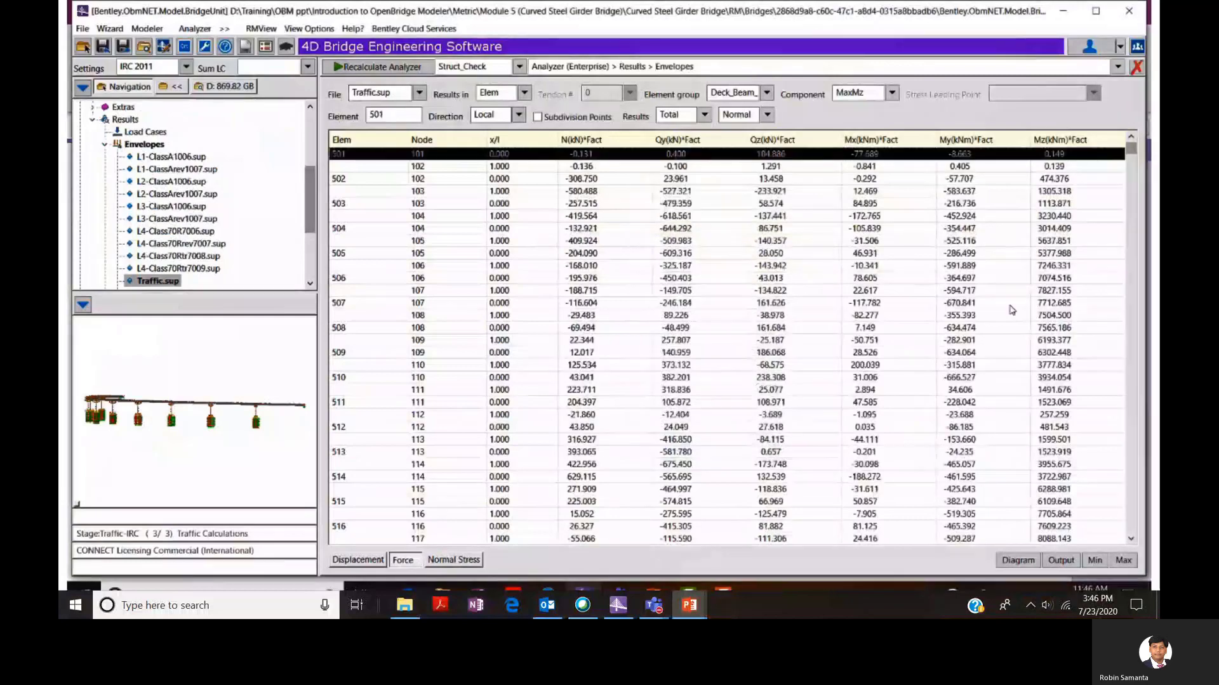
# Plot the Mz force diagrams of Deck_Beam_L_Comp for the Traffic.sup envelope and the LC_SIDLI load case.
pyautogui.click(1013, 464)
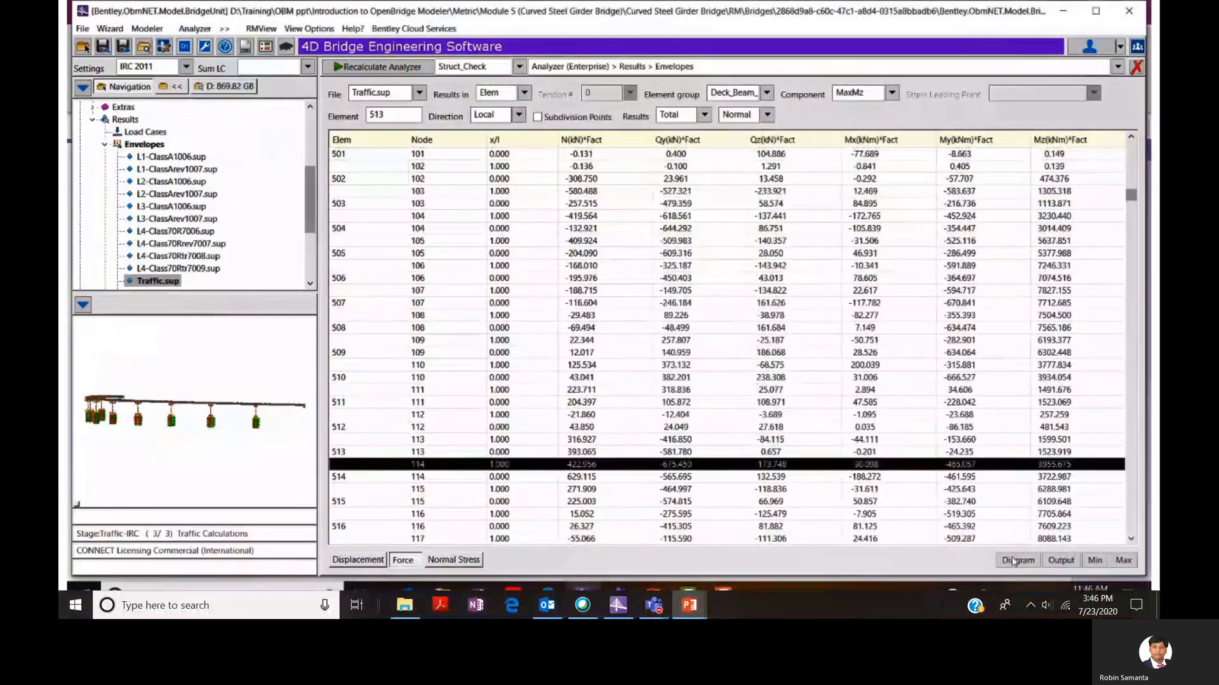
pyautogui.click(1013, 560)
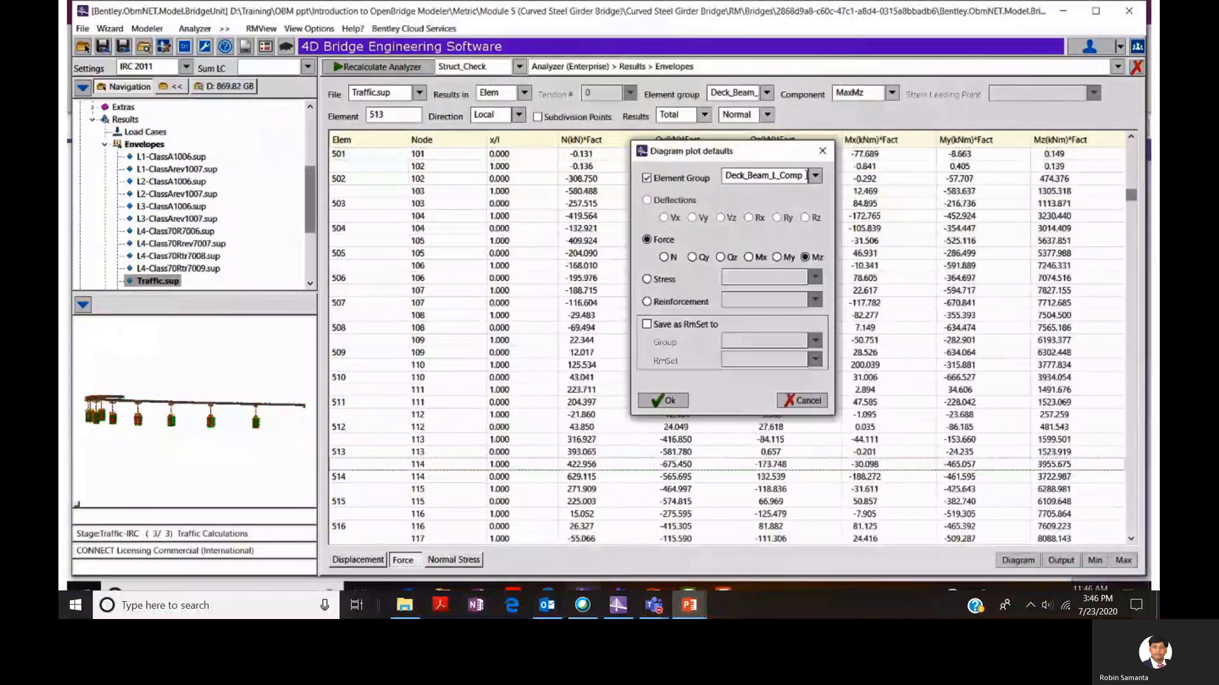
pyautogui.click(663, 401)
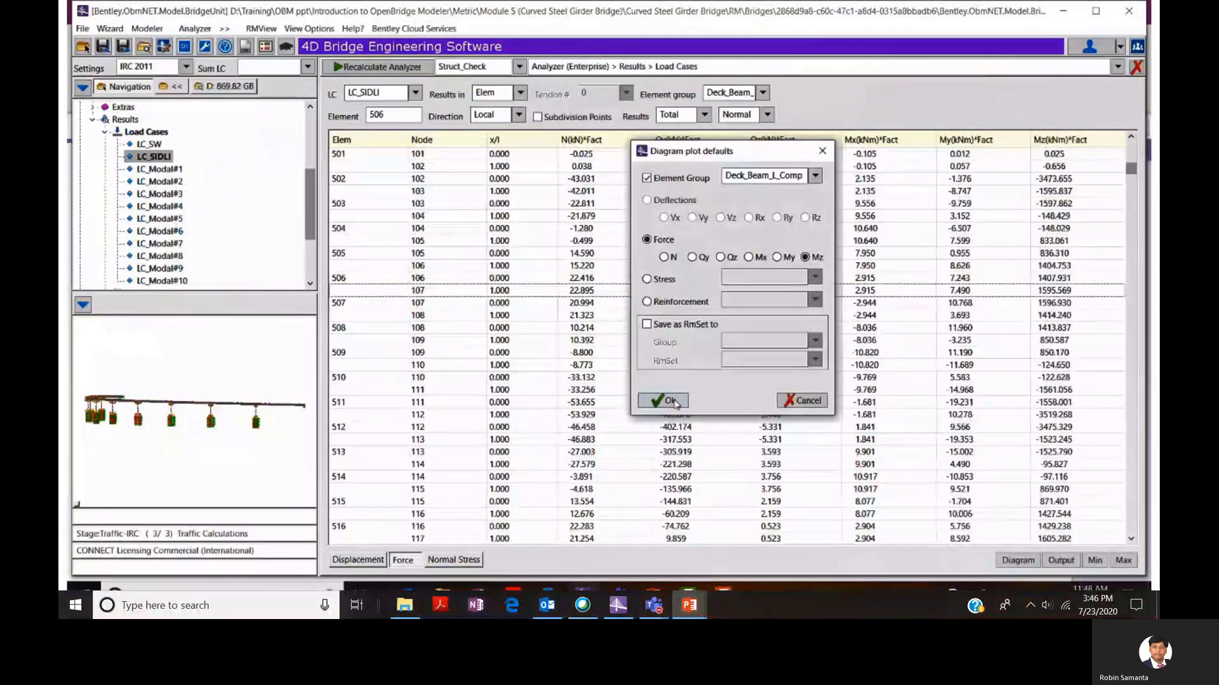
pyautogui.click(673, 401)
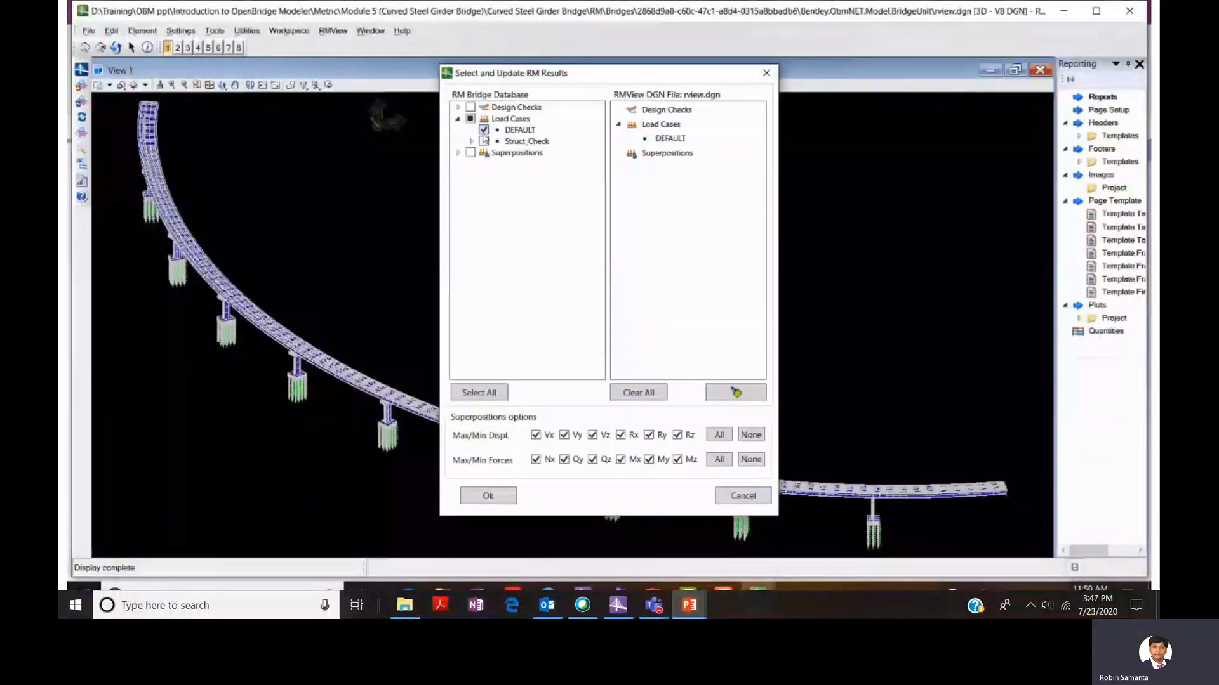
# In RM View, load the Struct_Check load case results instead of DEFAULT and show the moments table for LC_SW.
pyautogui.click(484, 141)
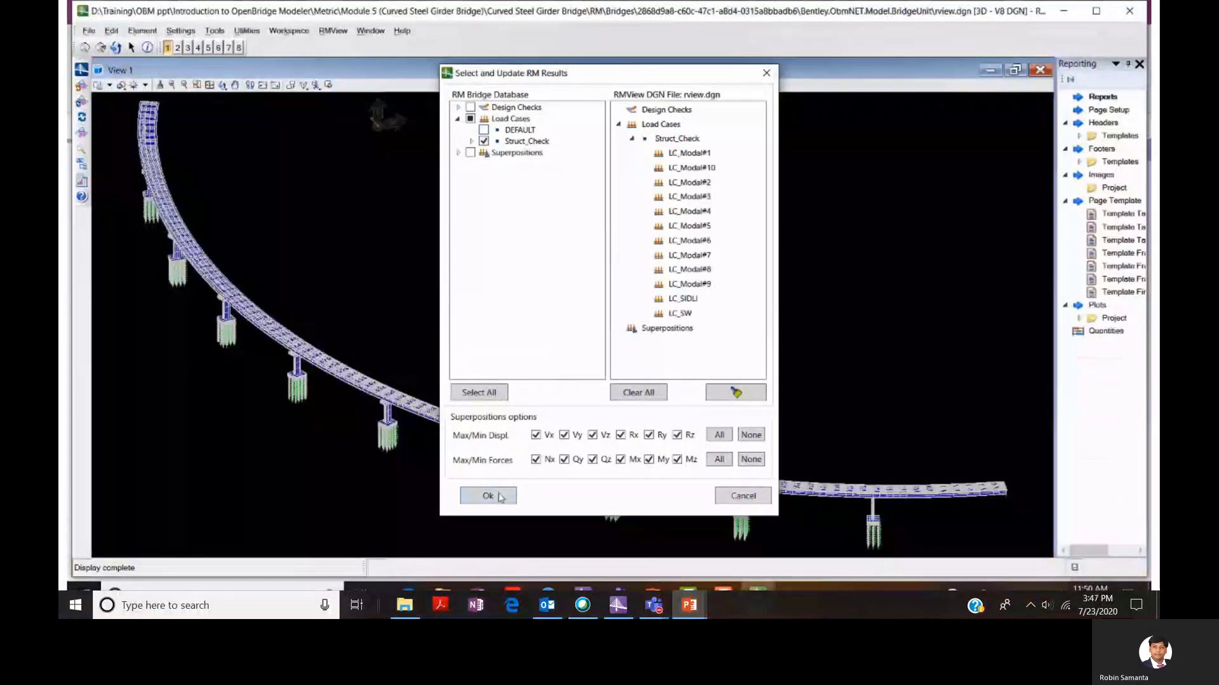
pyautogui.click(487, 496)
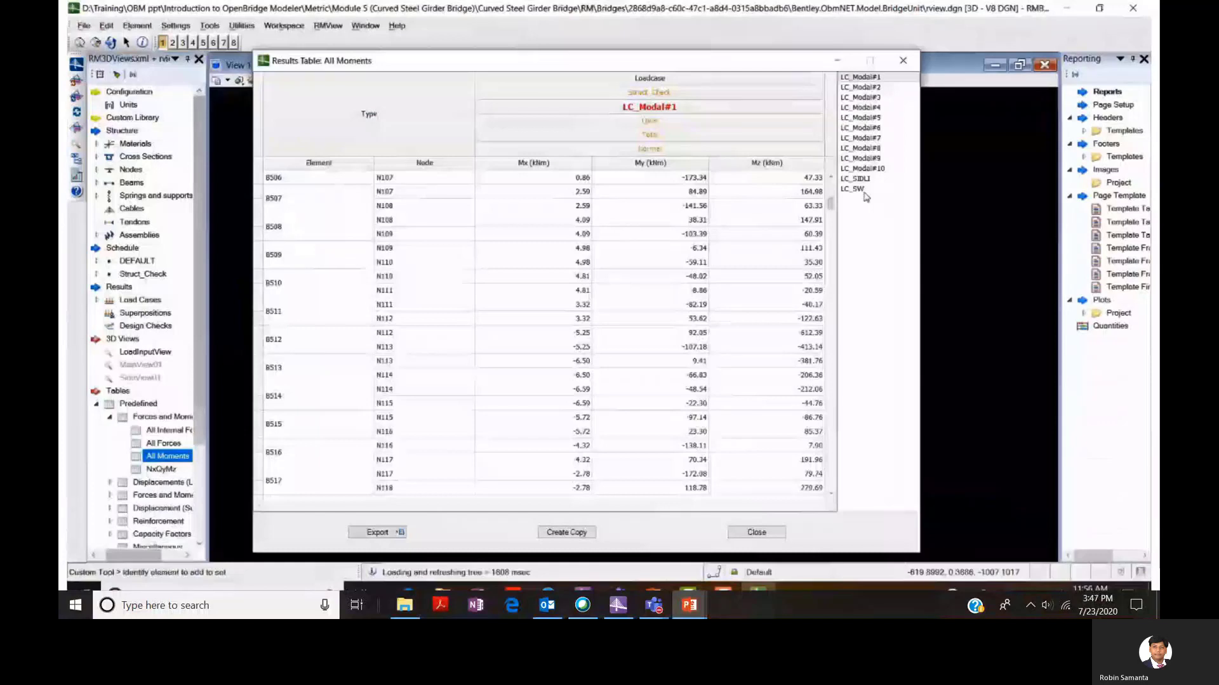
pyautogui.click(864, 190)
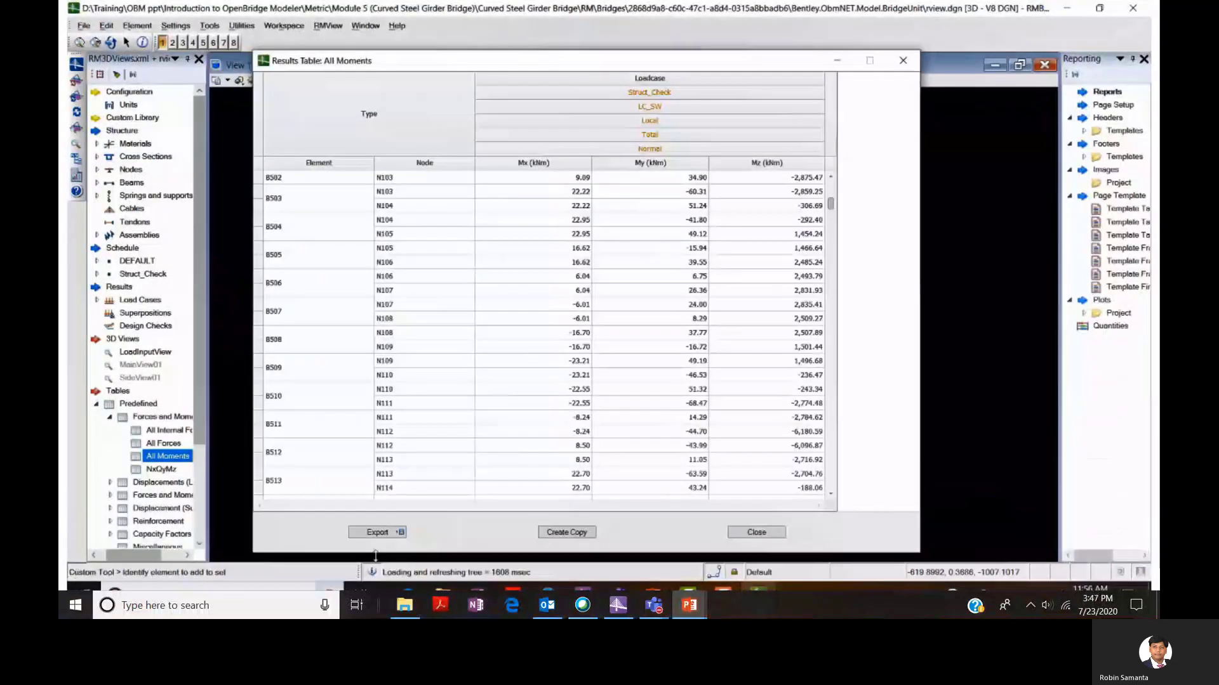
pyautogui.click(387, 531)
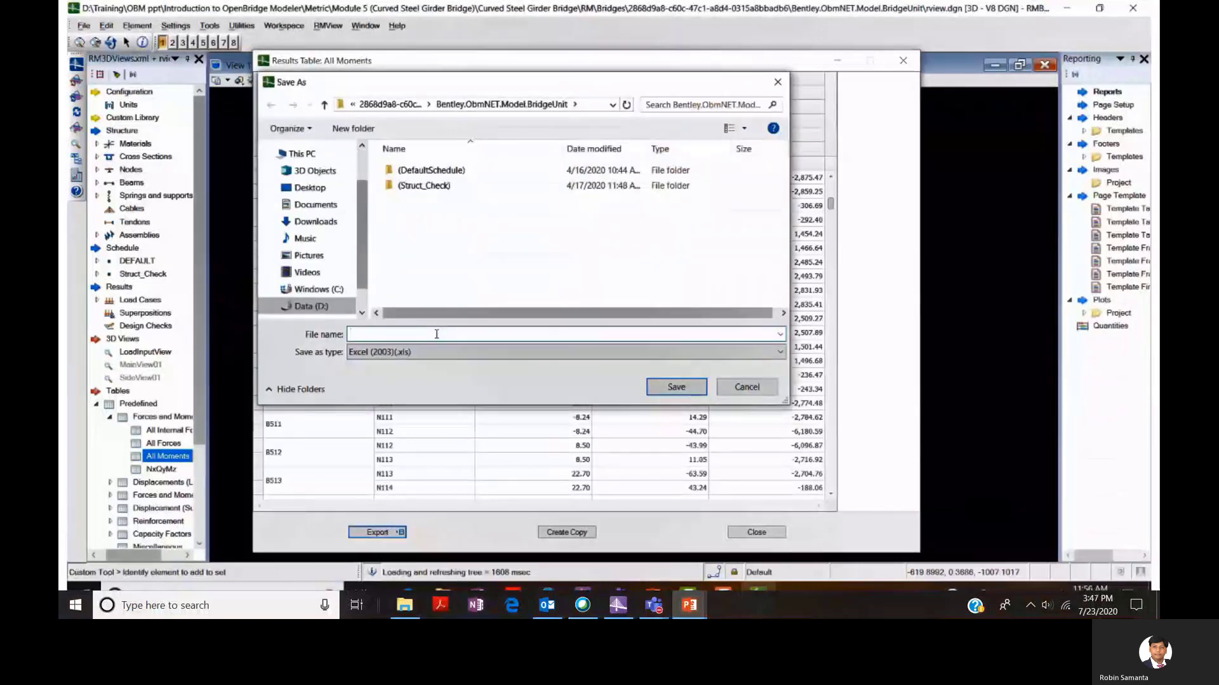
pyautogui.write('Moment')
pyautogui.click(429, 352)
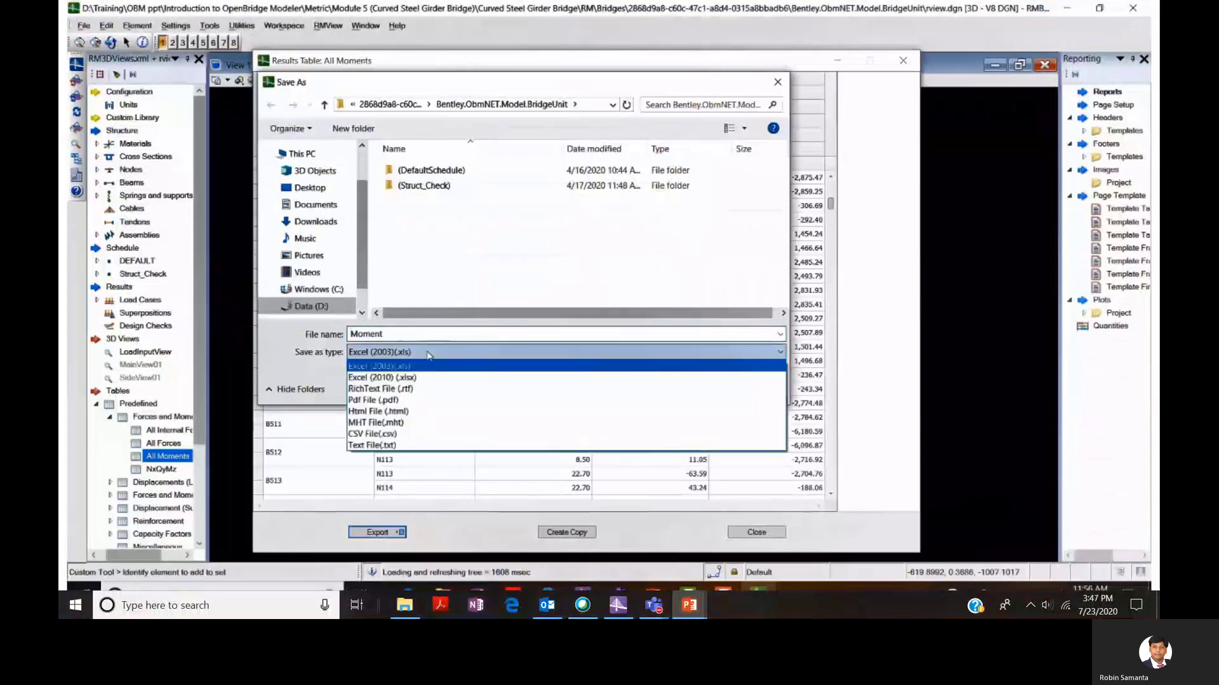
pyautogui.click(419, 400)
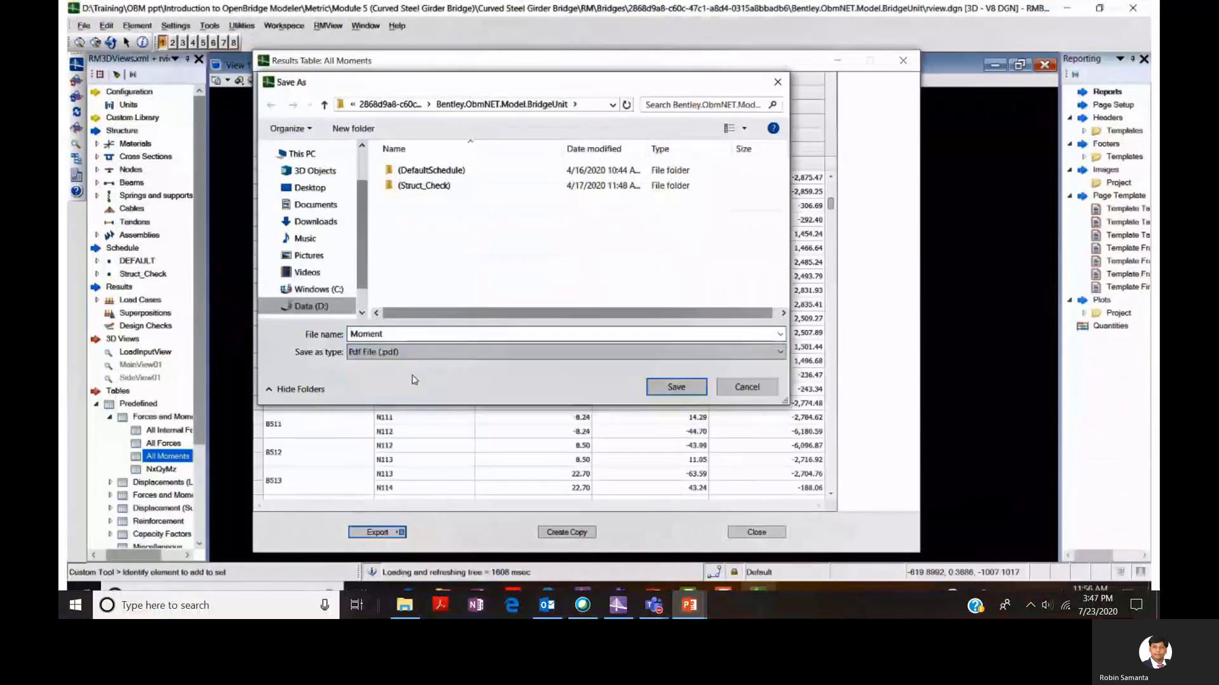
pyautogui.click(413, 352)
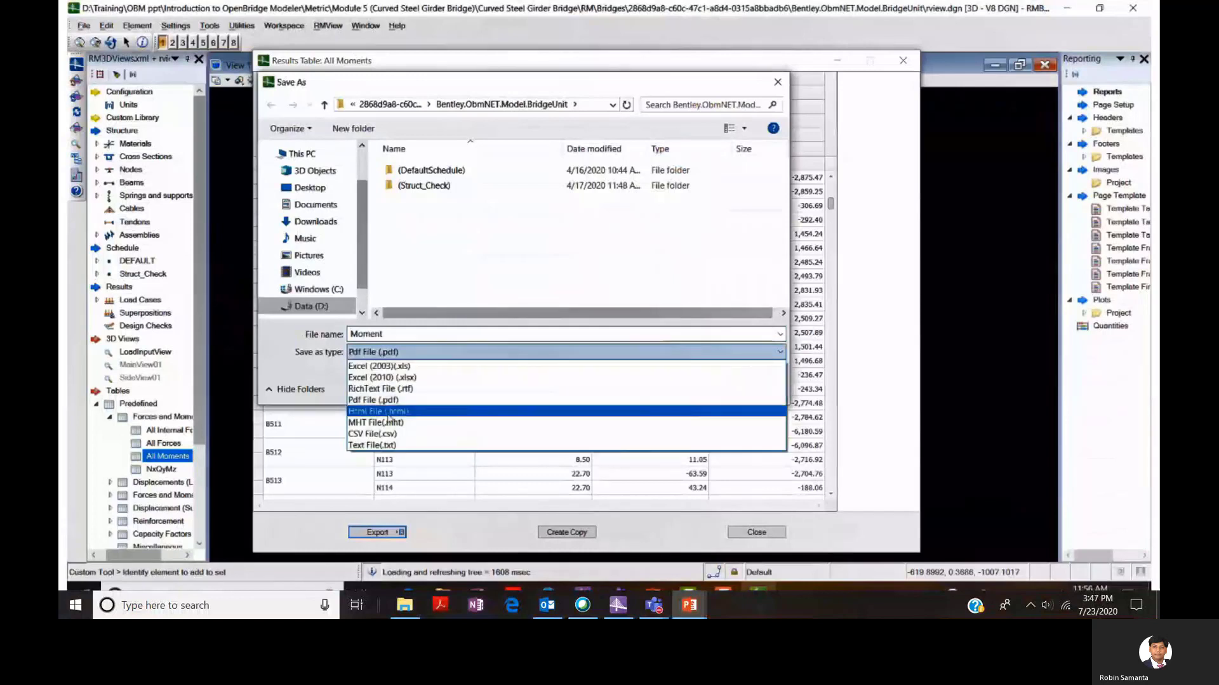
pyautogui.click(551, 352)
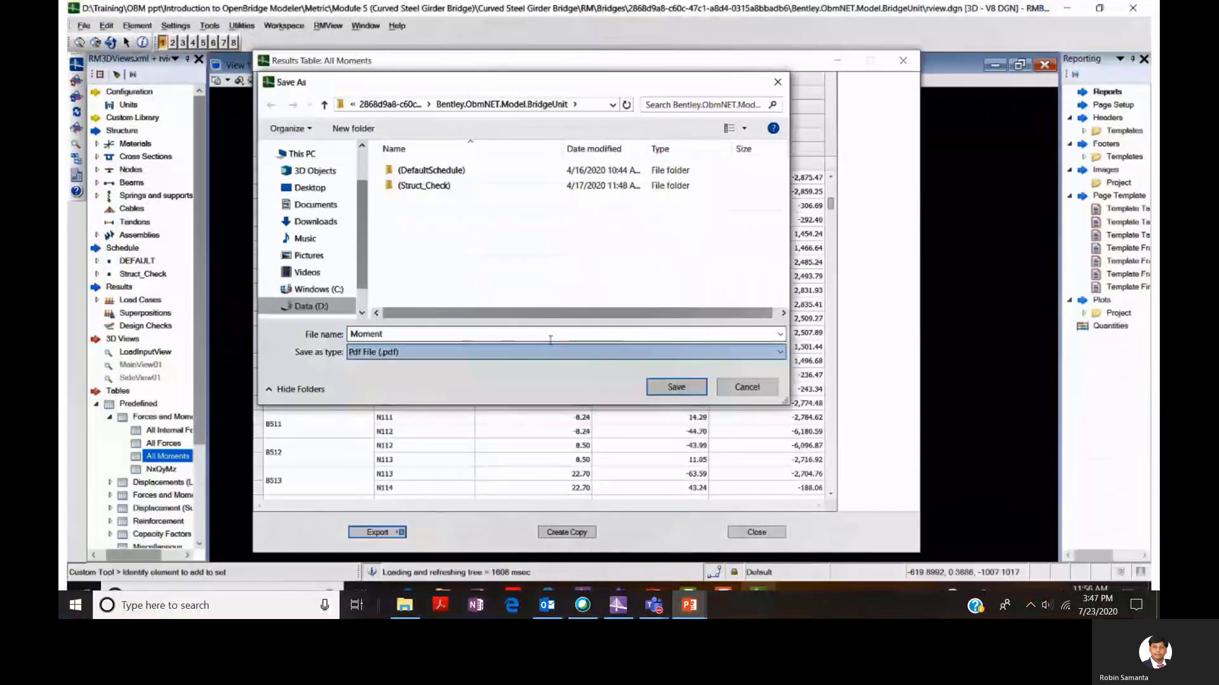
pyautogui.click(771, 389)
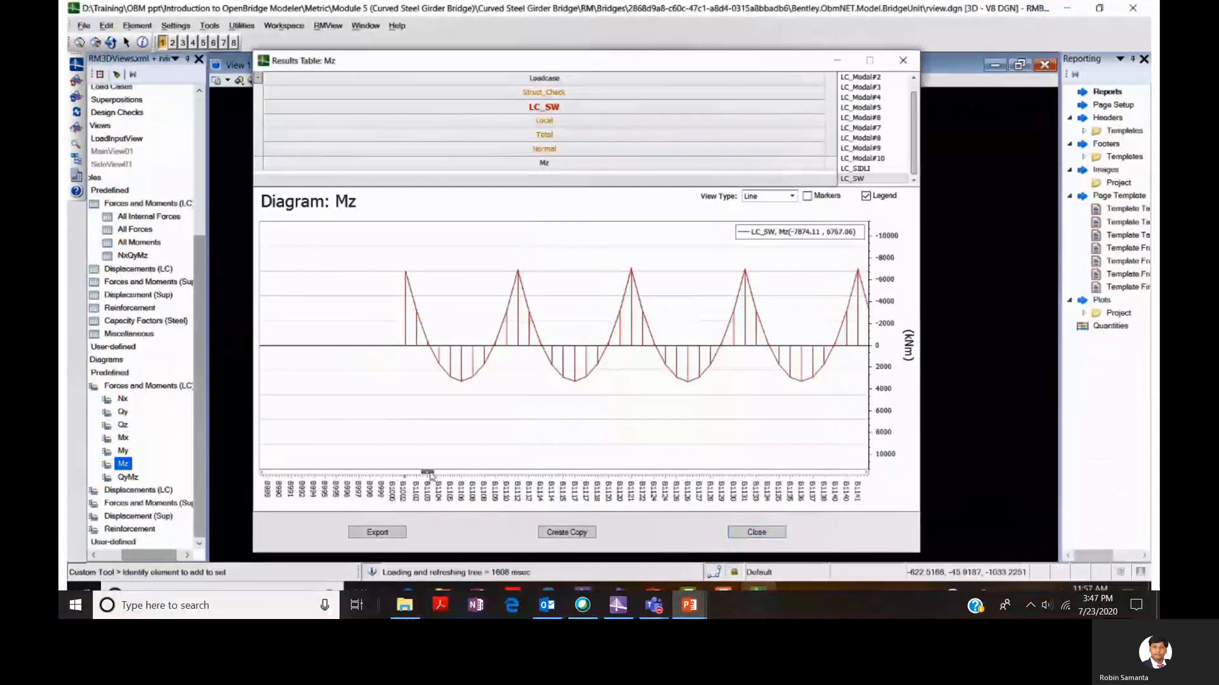
# Examine the LC_SW Mz moment diagram further along the beam elements.
pyautogui.moveTo(429, 472); pyautogui.dragTo(462, 474)
pyautogui.click(462, 473)
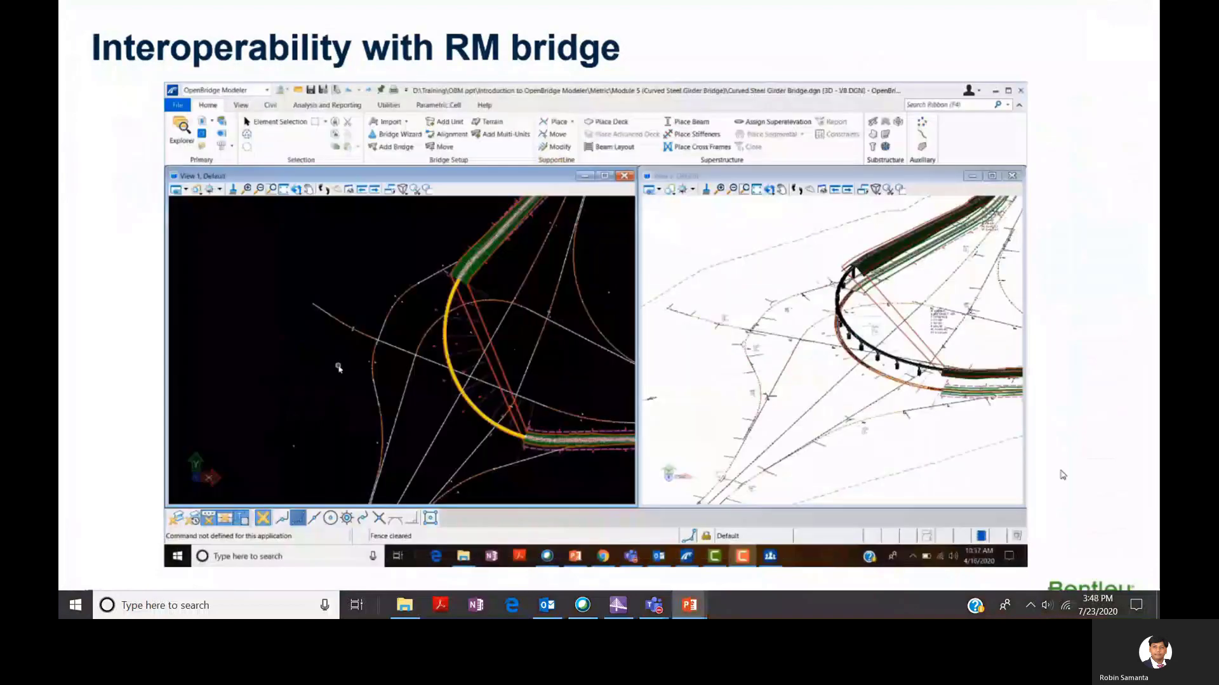
pyautogui.click(1064, 475)
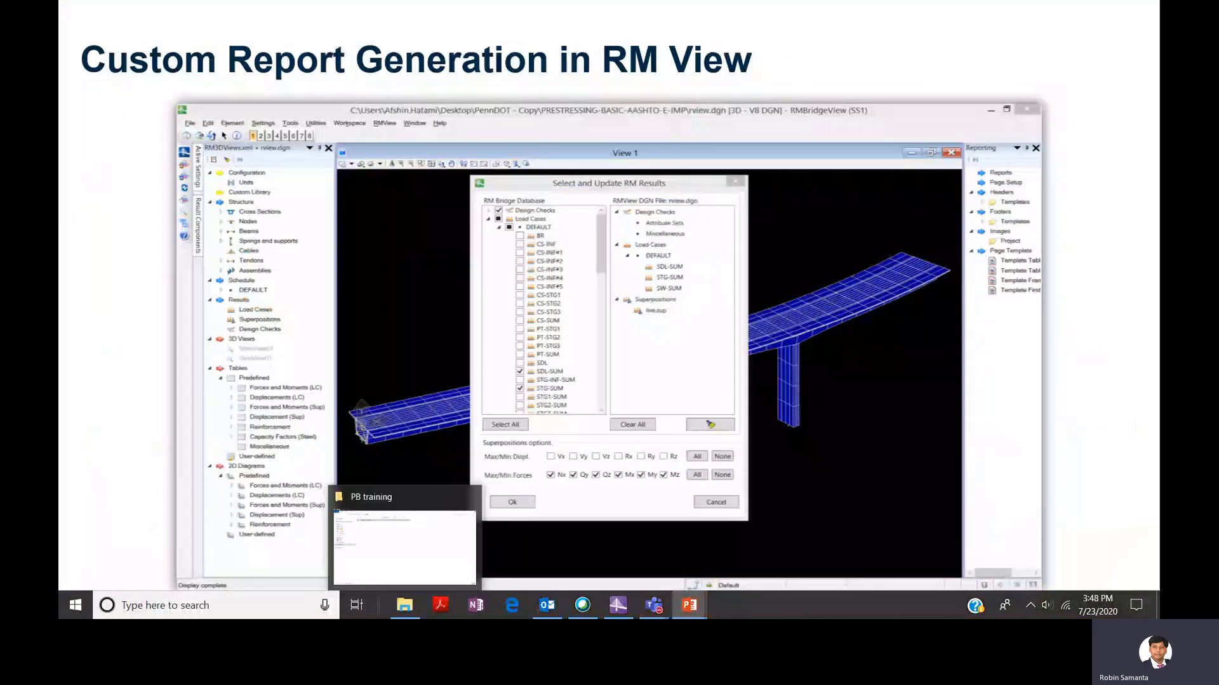
pyautogui.click(195, 345)
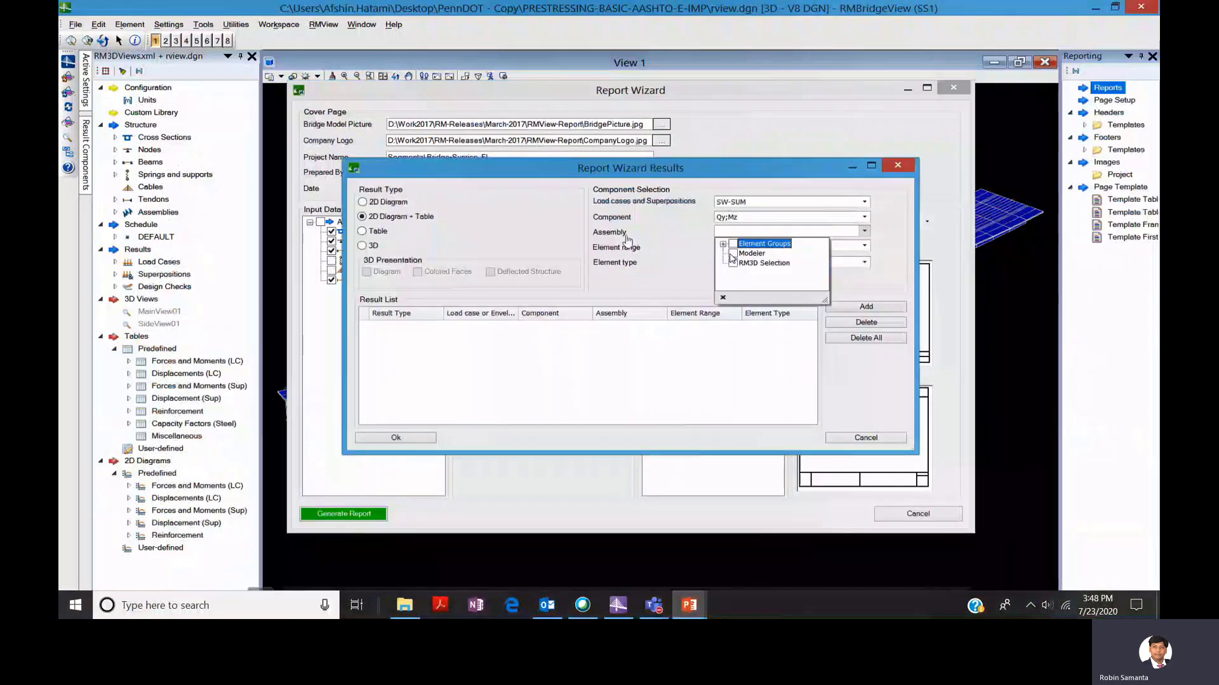
# Add Qy and Mz 2D diagrams with tables to the report for SW-SUM and live.sup, using the MG element group.
pyautogui.click(857, 228)
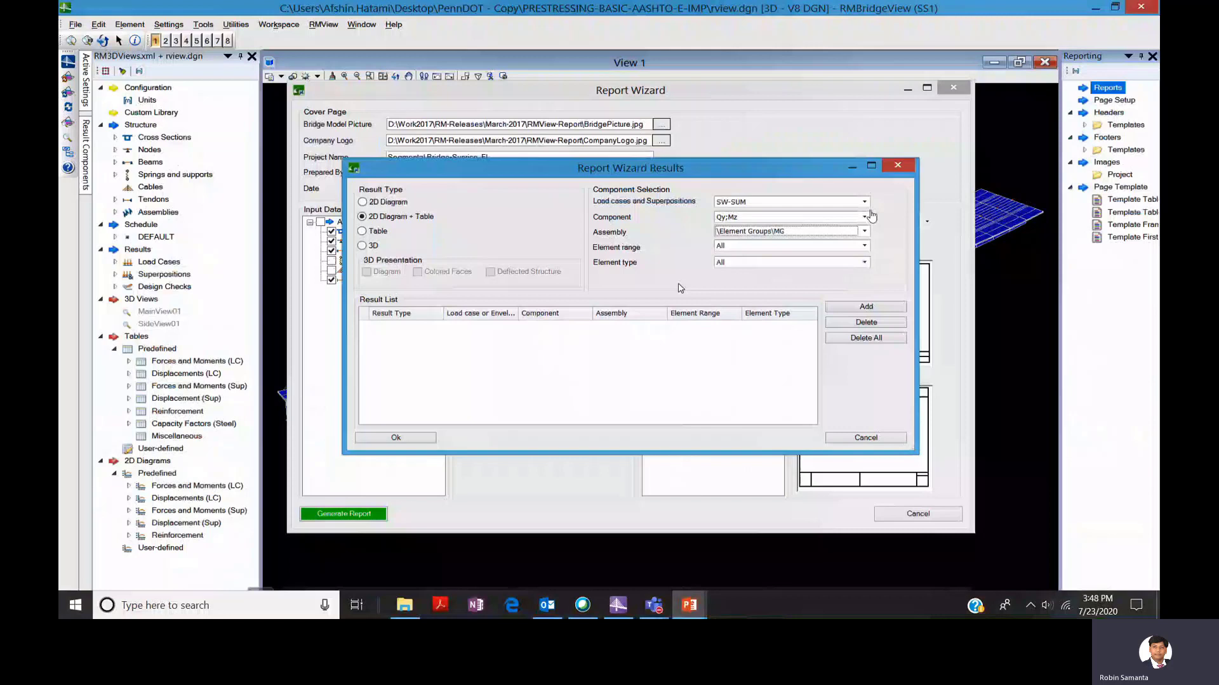
pyautogui.click(879, 310)
pyautogui.click(864, 202)
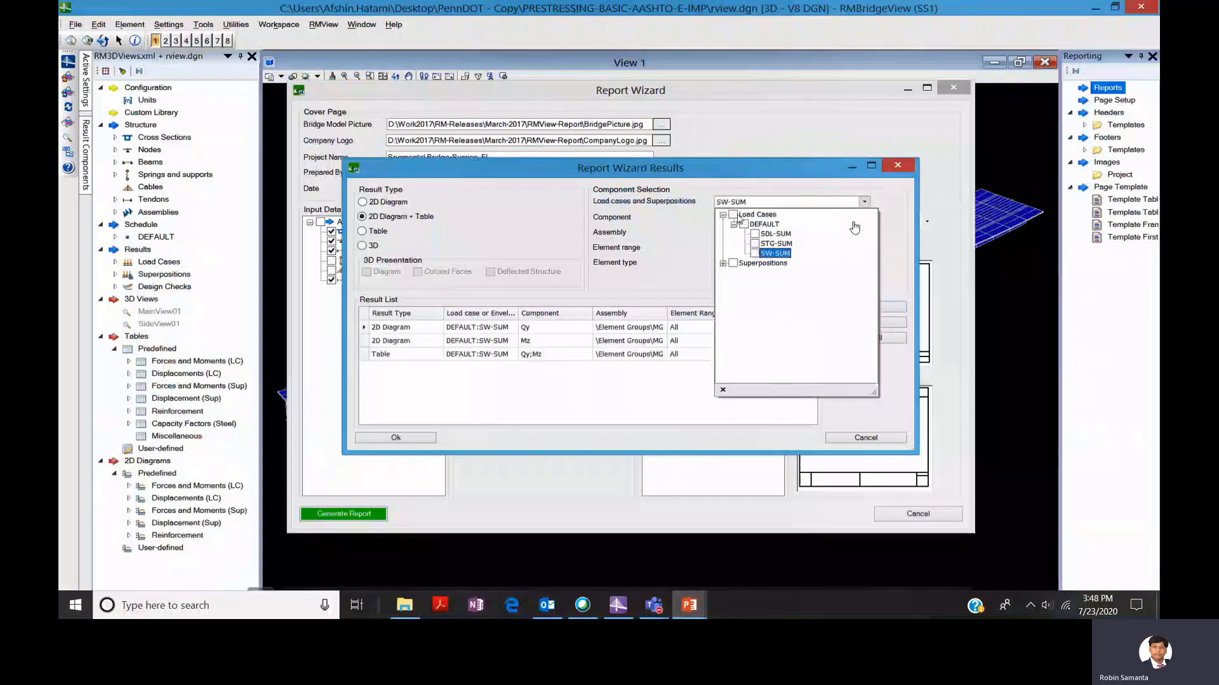
pyautogui.click(724, 264)
pyautogui.click(747, 284)
pyautogui.click(713, 249)
pyautogui.click(866, 307)
# Add 3D Vy results with colored faces and deflected structure for STG-SUM and live.sup, and accept the report's result list.
pyautogui.click(362, 245)
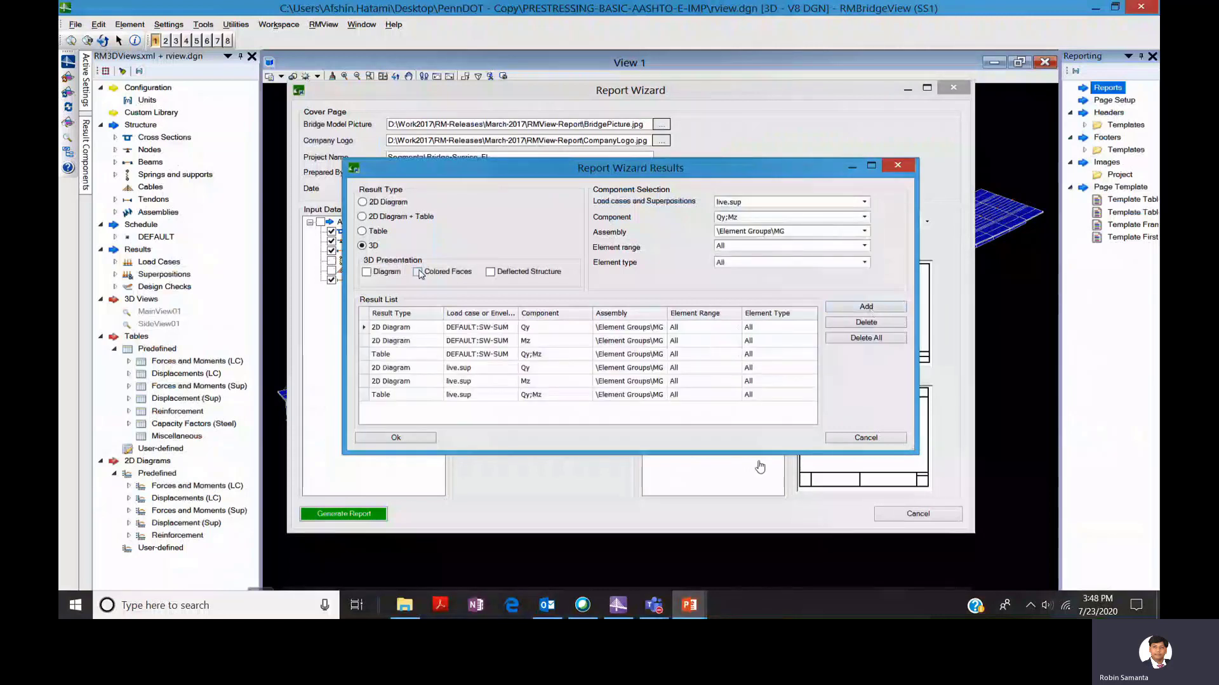
pyautogui.click(417, 272)
pyautogui.click(490, 272)
pyautogui.click(863, 218)
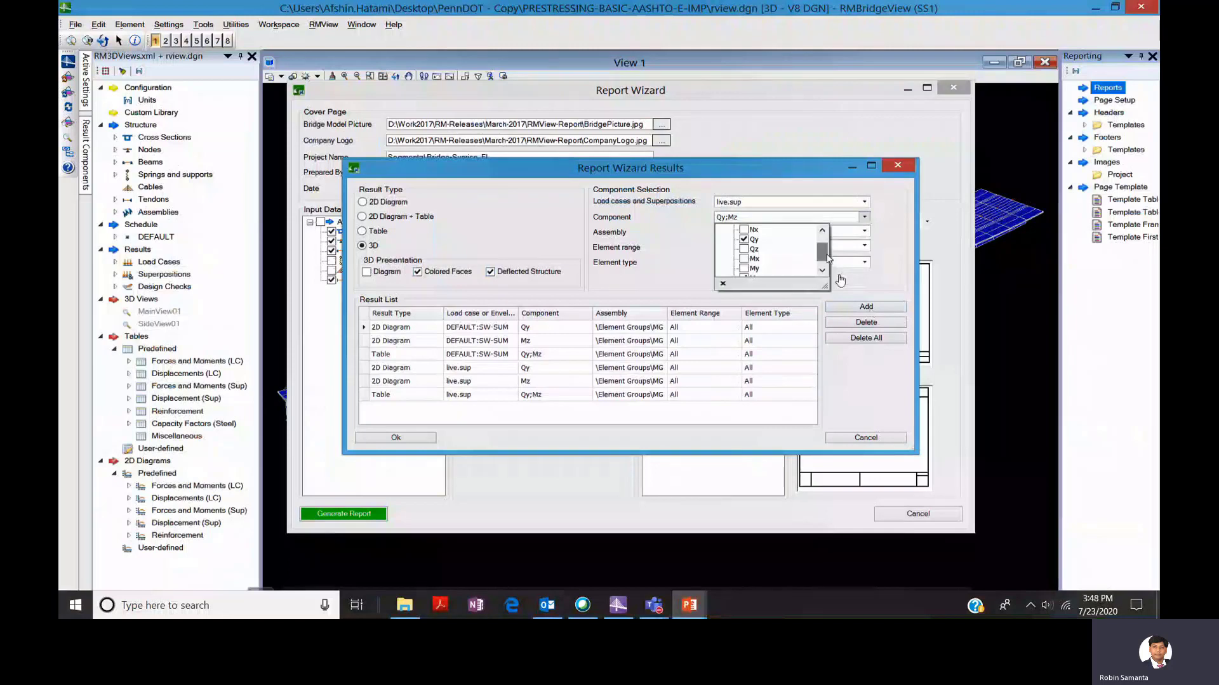
pyautogui.click(732, 230)
pyautogui.moveTo(823, 253); pyautogui.dragTo(823, 244)
pyautogui.click(722, 230)
pyautogui.click(744, 230)
pyautogui.click(744, 250)
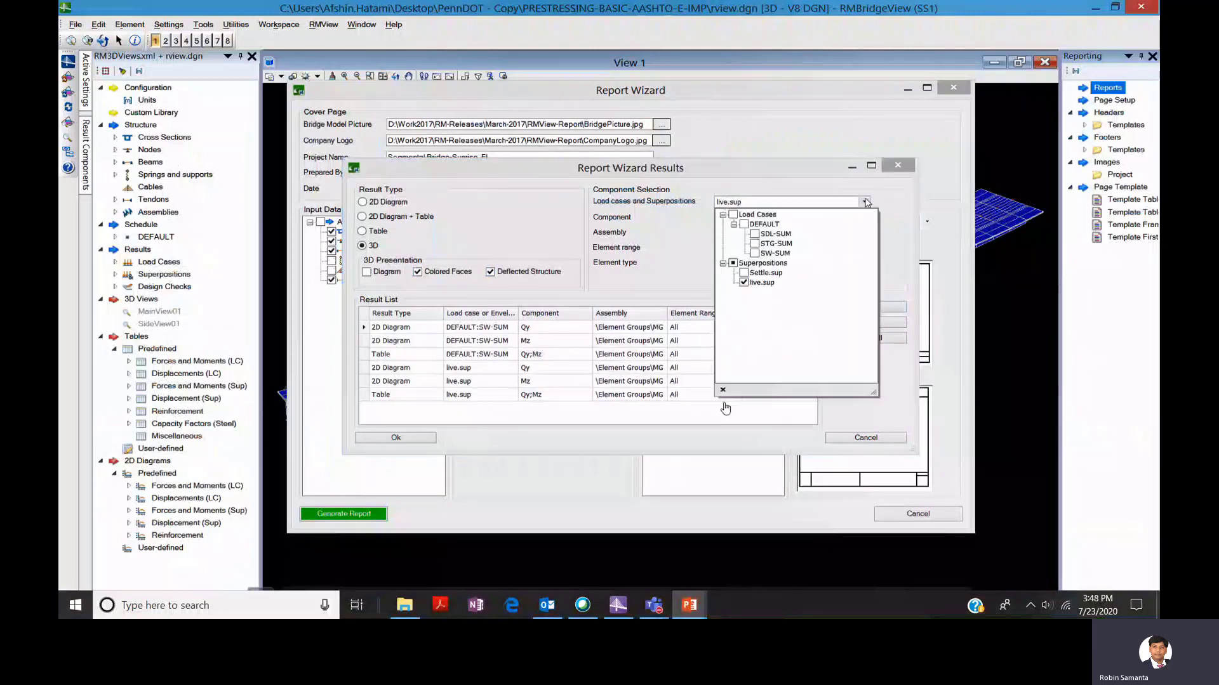
pyautogui.click(725, 408)
pyautogui.click(875, 307)
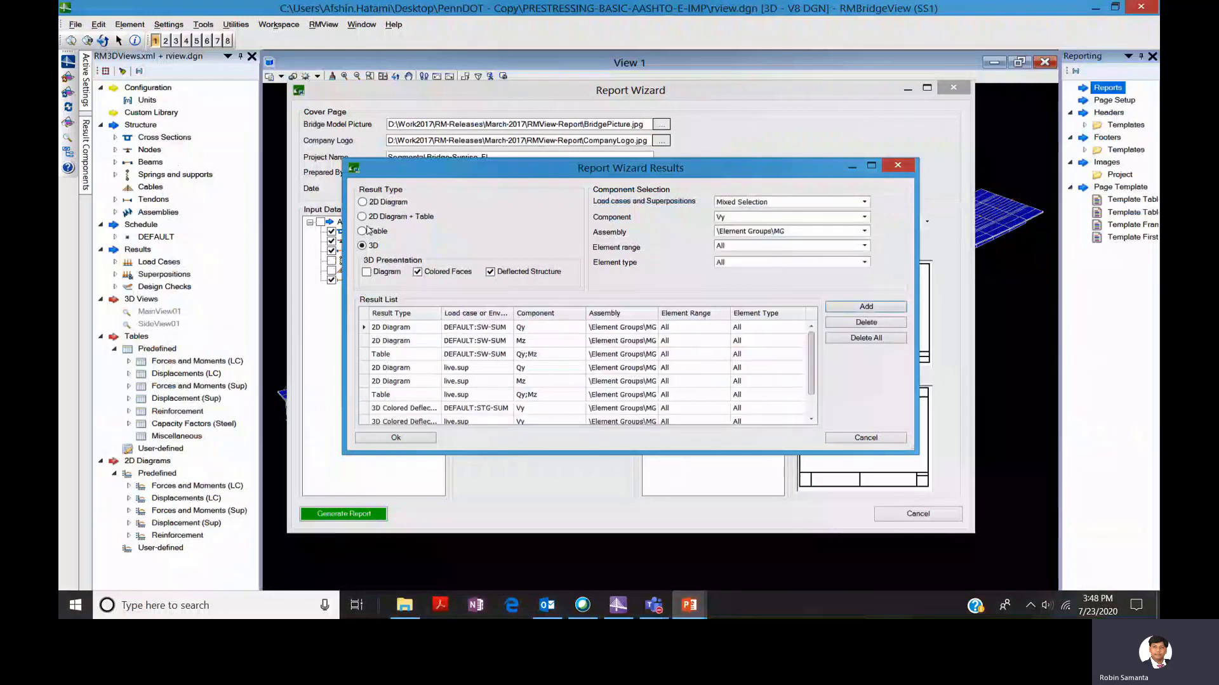
pyautogui.click(396, 438)
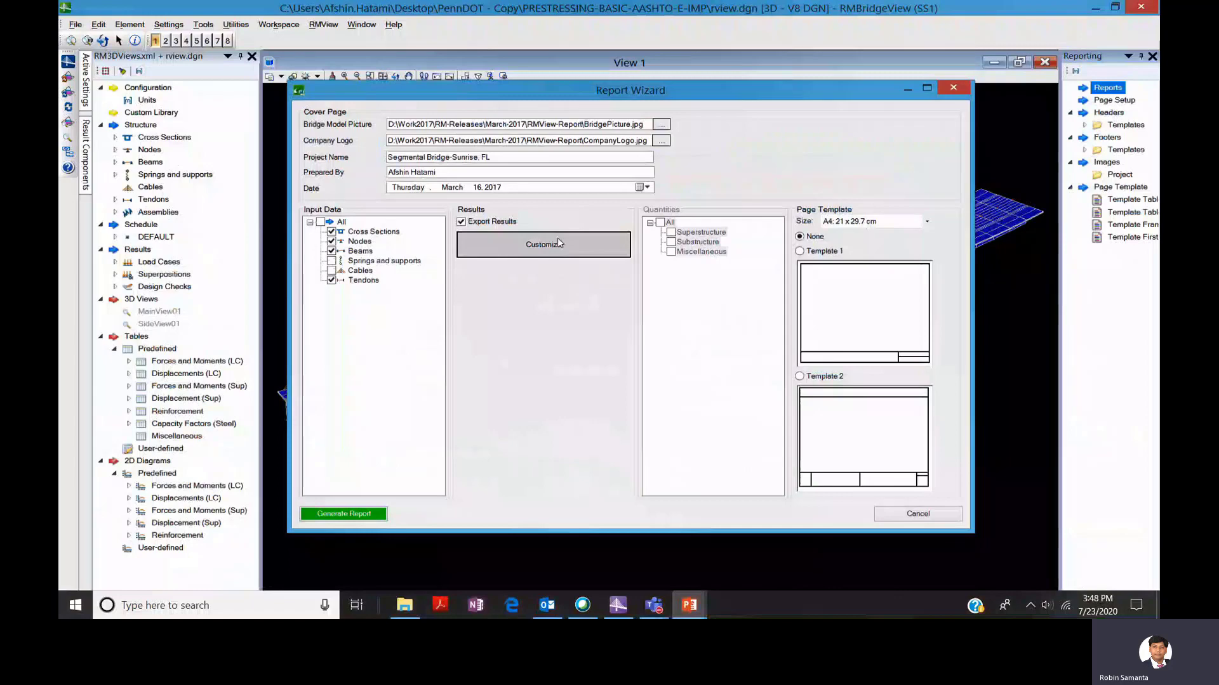
# Review the generated report's cross-section, beams table, Traffic.sup Qy and Mz table and 3D result pages.
pyautogui.click(557, 241)
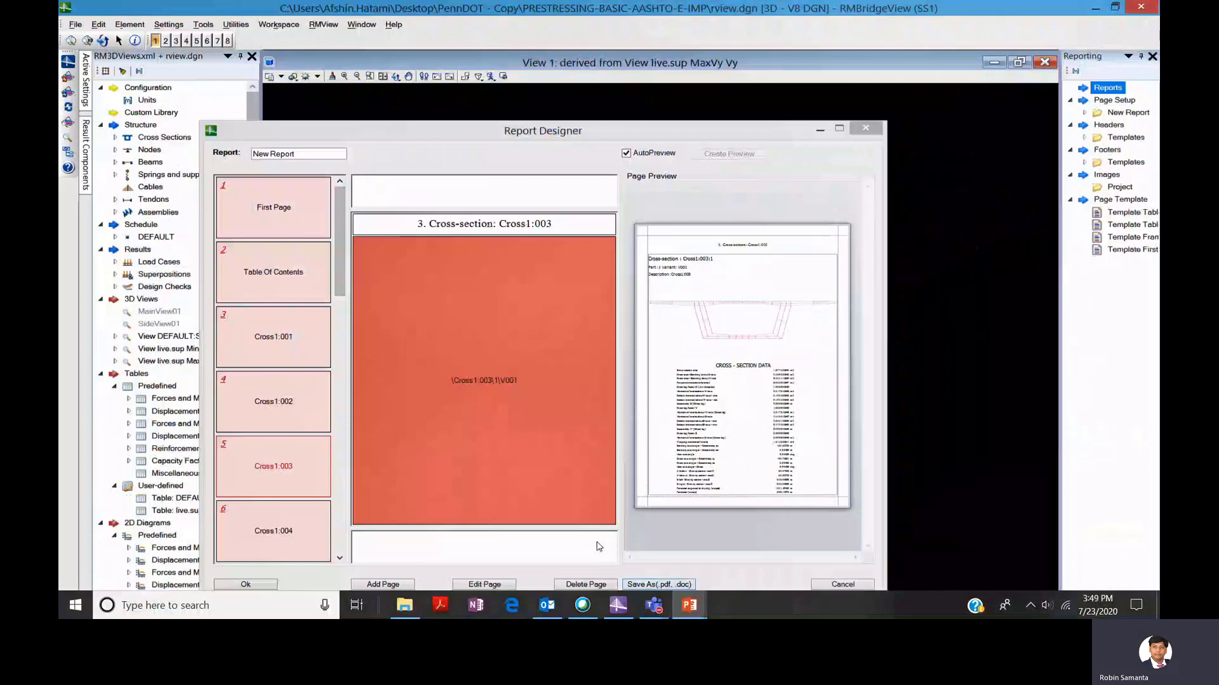
pyautogui.press('Right')
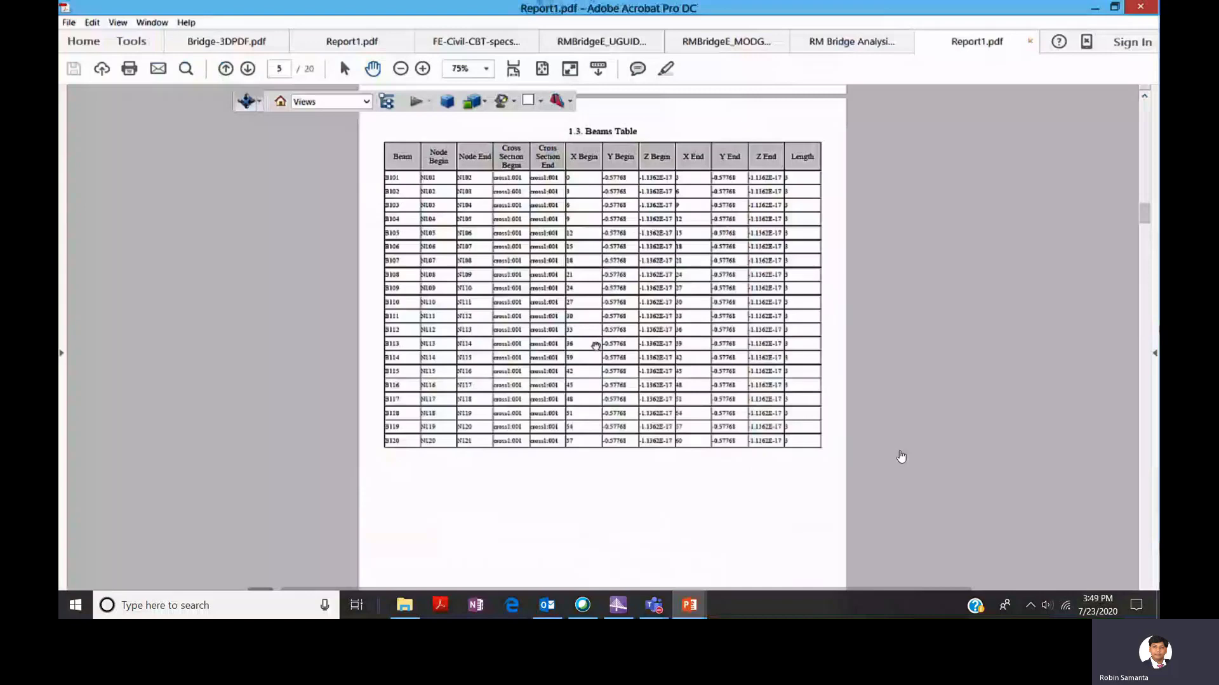
pyautogui.press('Right')
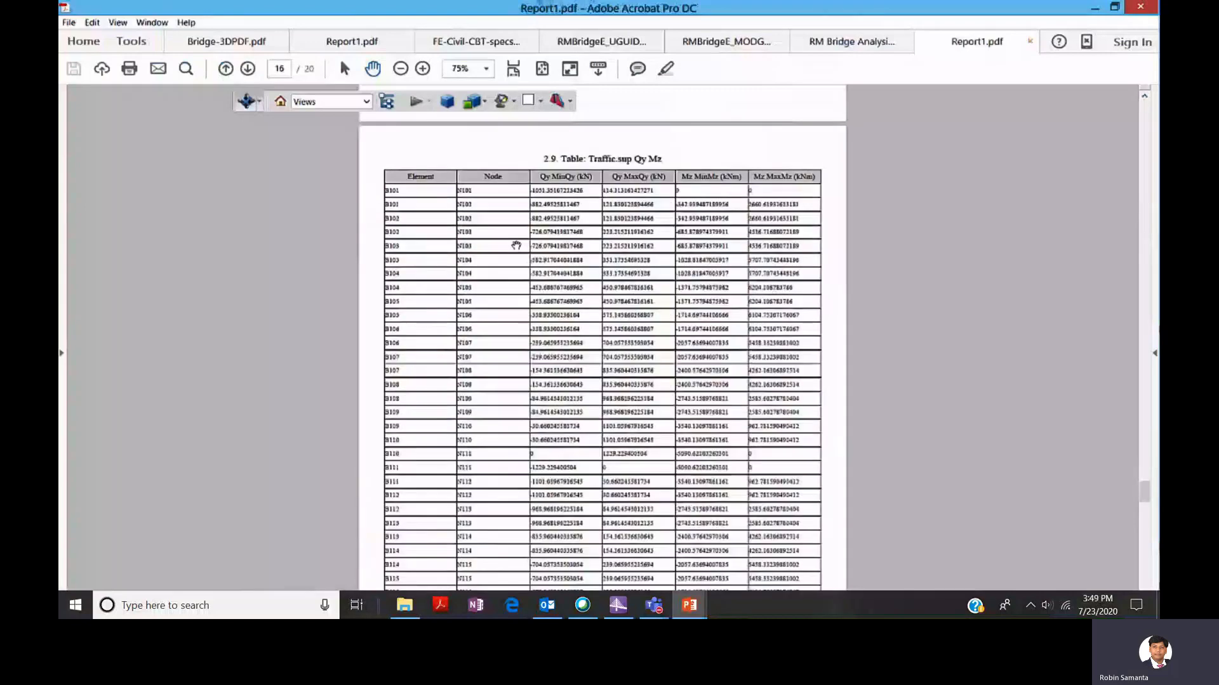
pyautogui.press('Right')
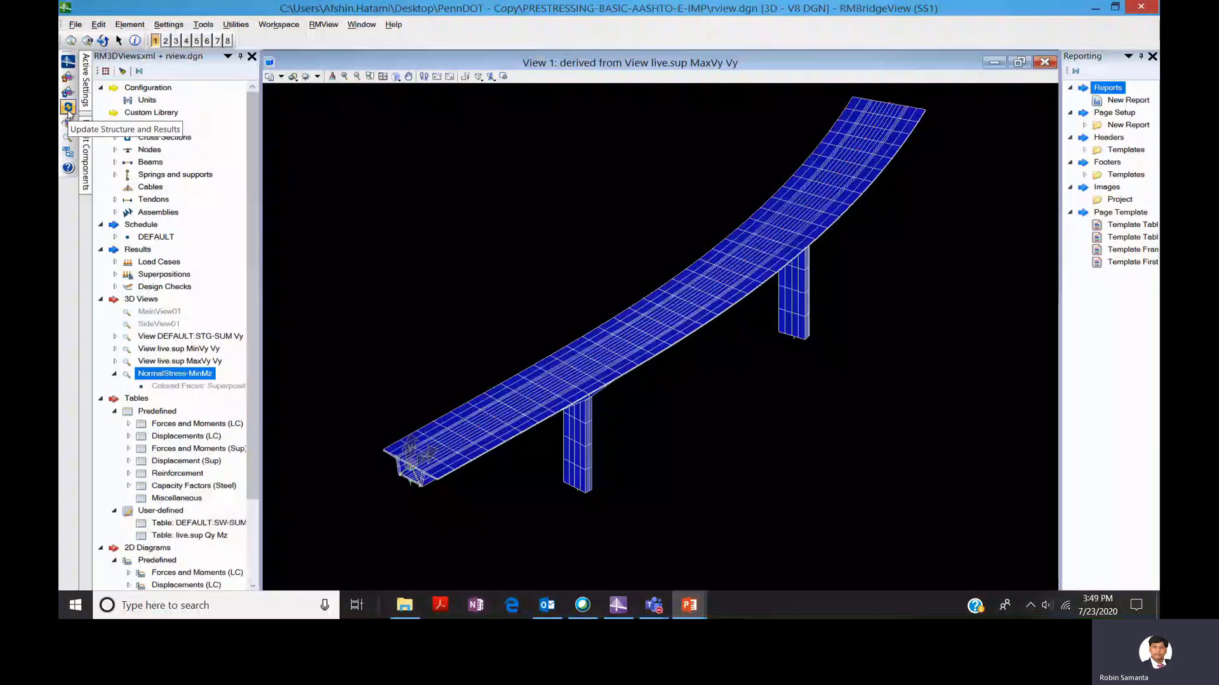
pyautogui.press('Right')
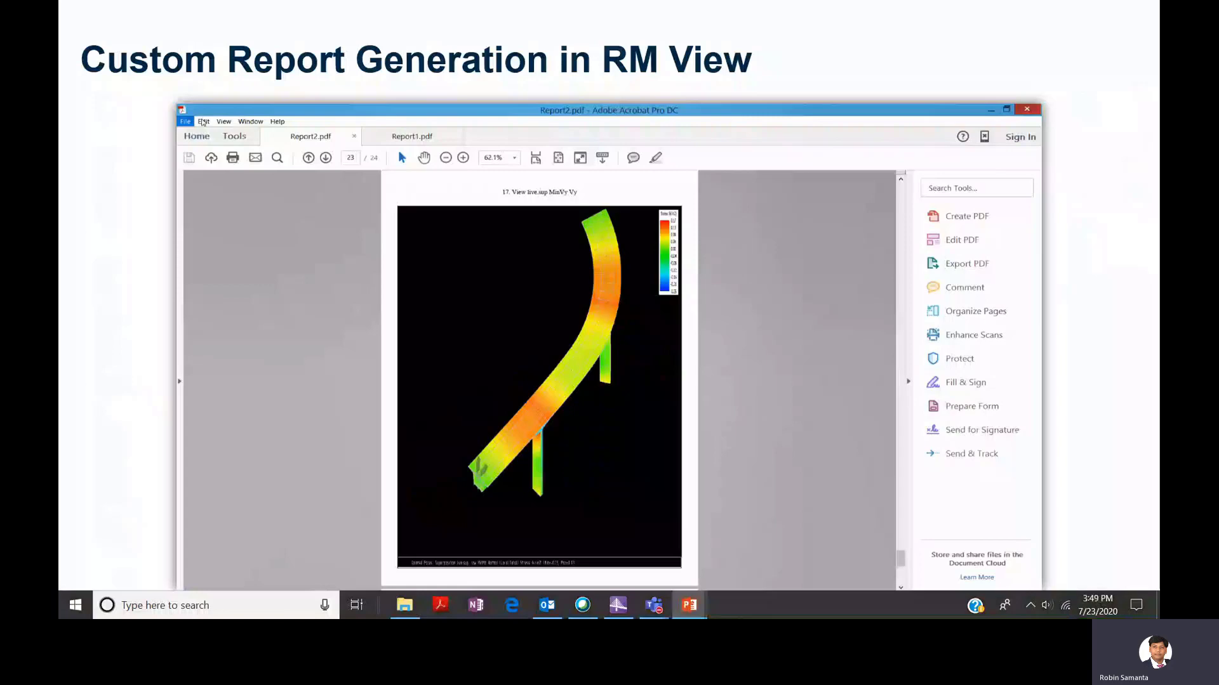
# Advance to the precast bridge demo and set the station of the support line at 56+55 to 5670.
pyautogui.press('Right')
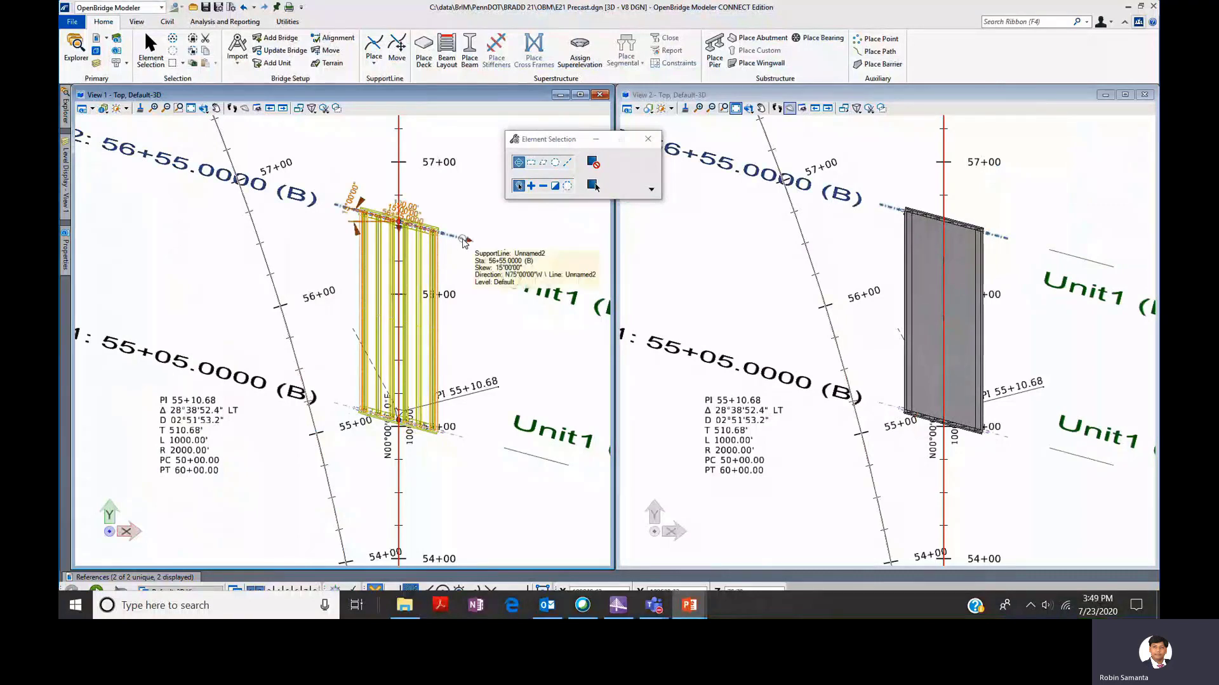
pyautogui.click(464, 239)
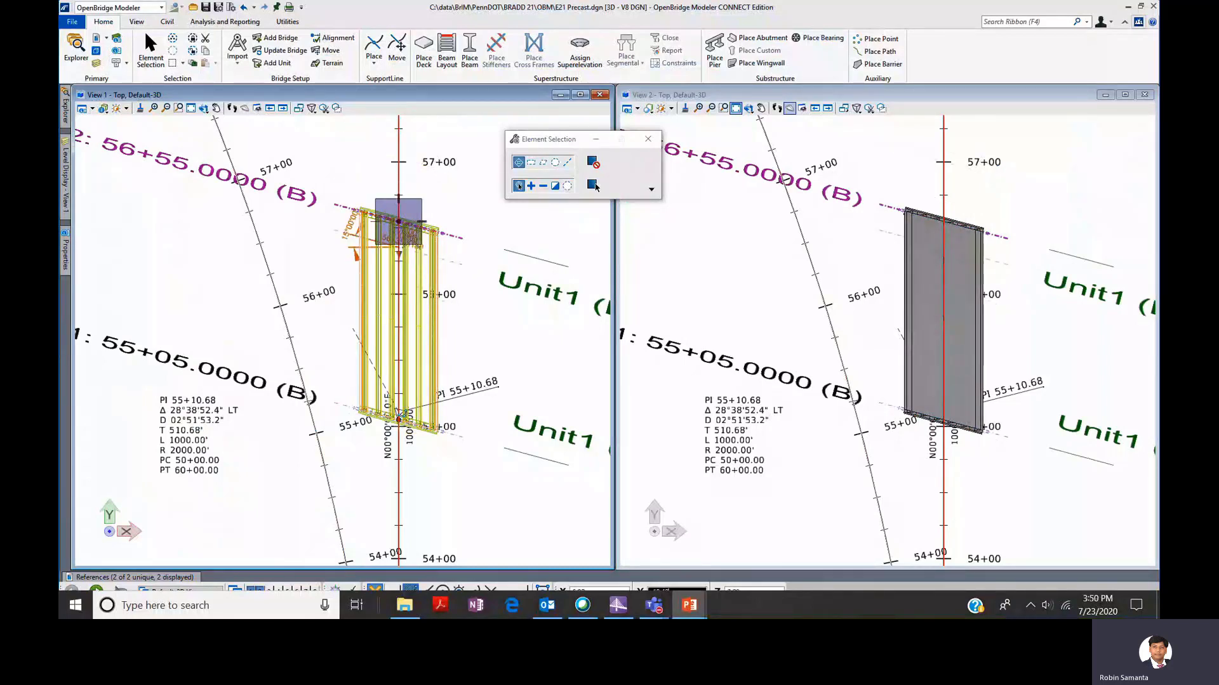
pyautogui.rightClick(399, 247)
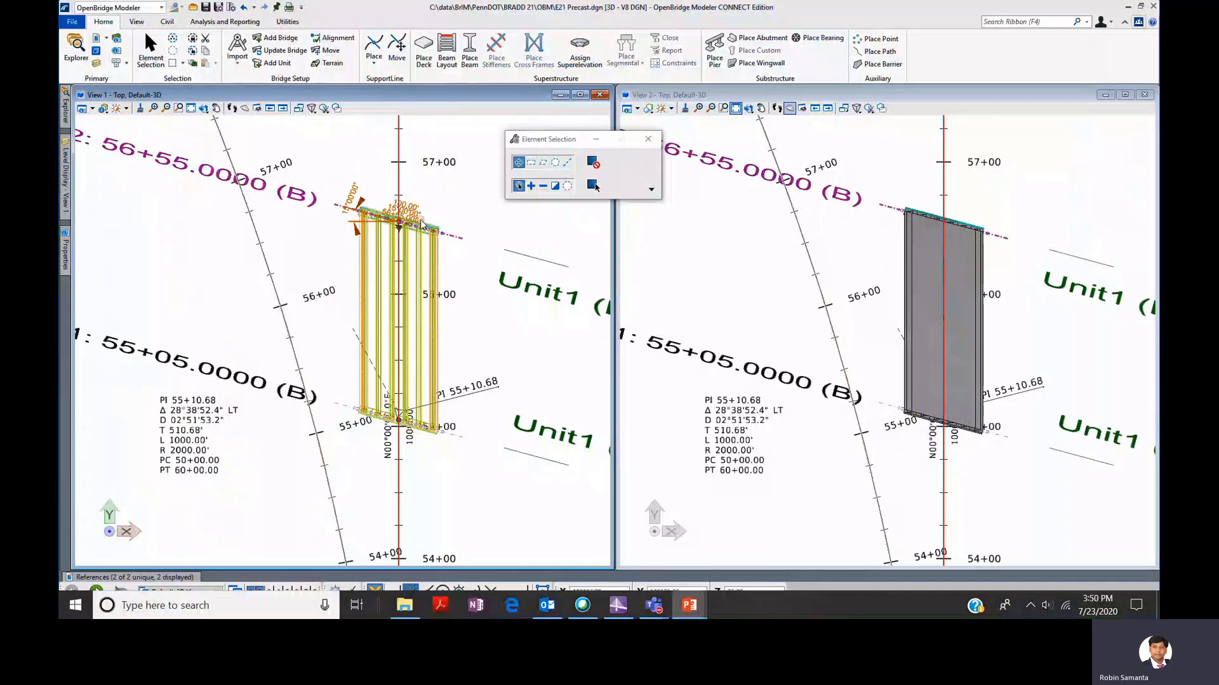
pyautogui.click(415, 220)
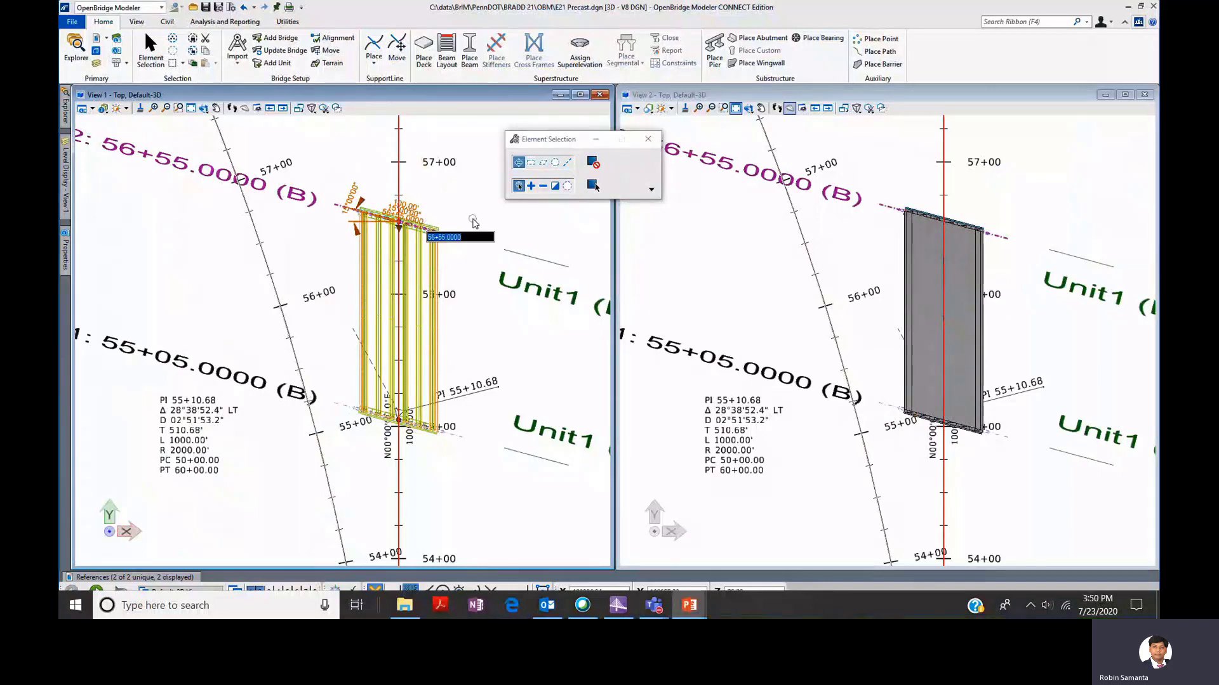
pyautogui.write('5670')
pyautogui.press('Return')
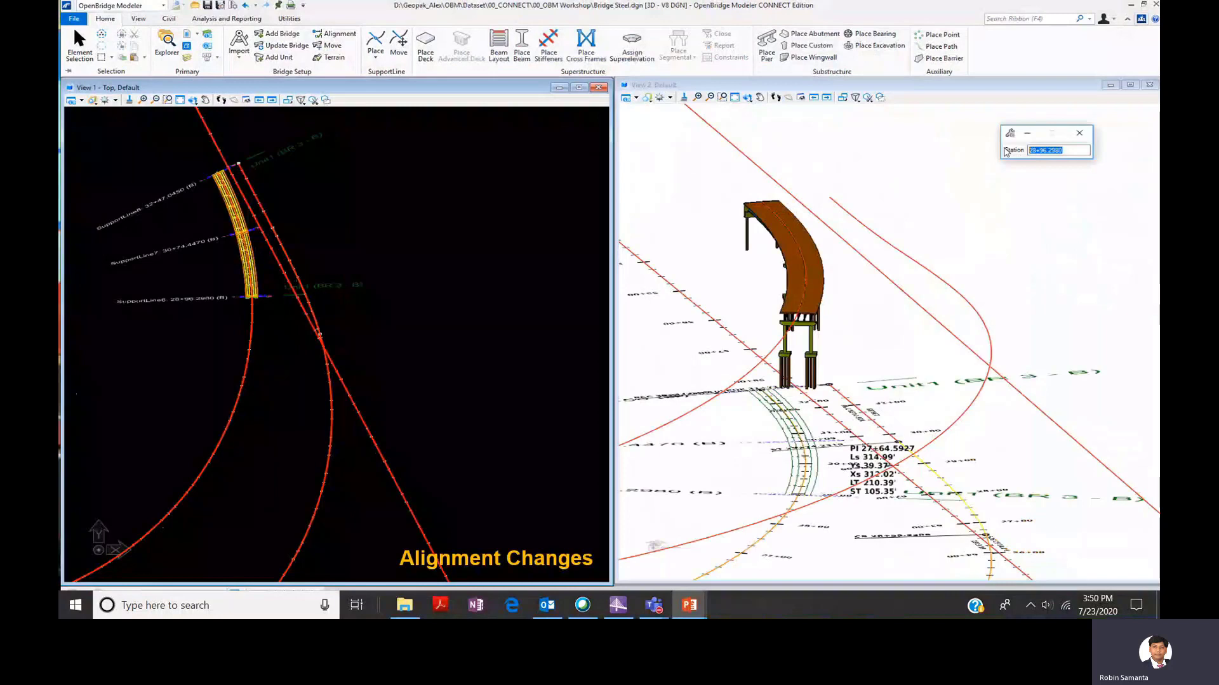
# Move the curved steel bridge to station 25+00 along its alignment and refresh the view.
pyautogui.write('25+00')
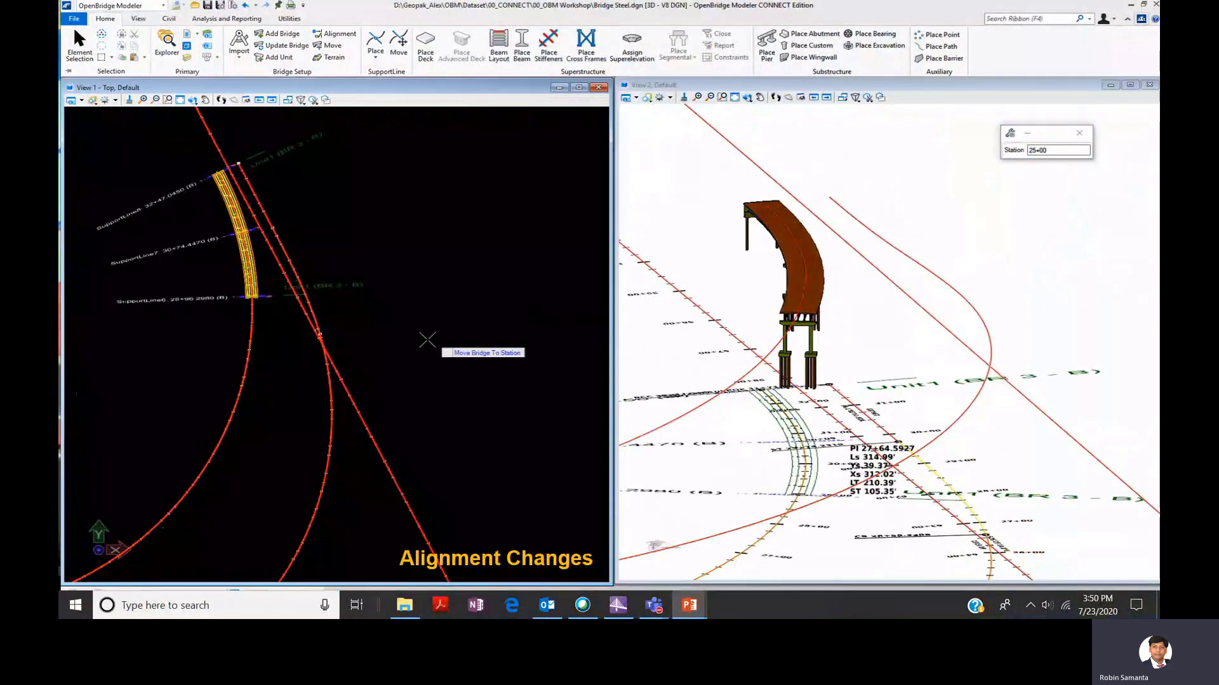
pyautogui.click(252, 427)
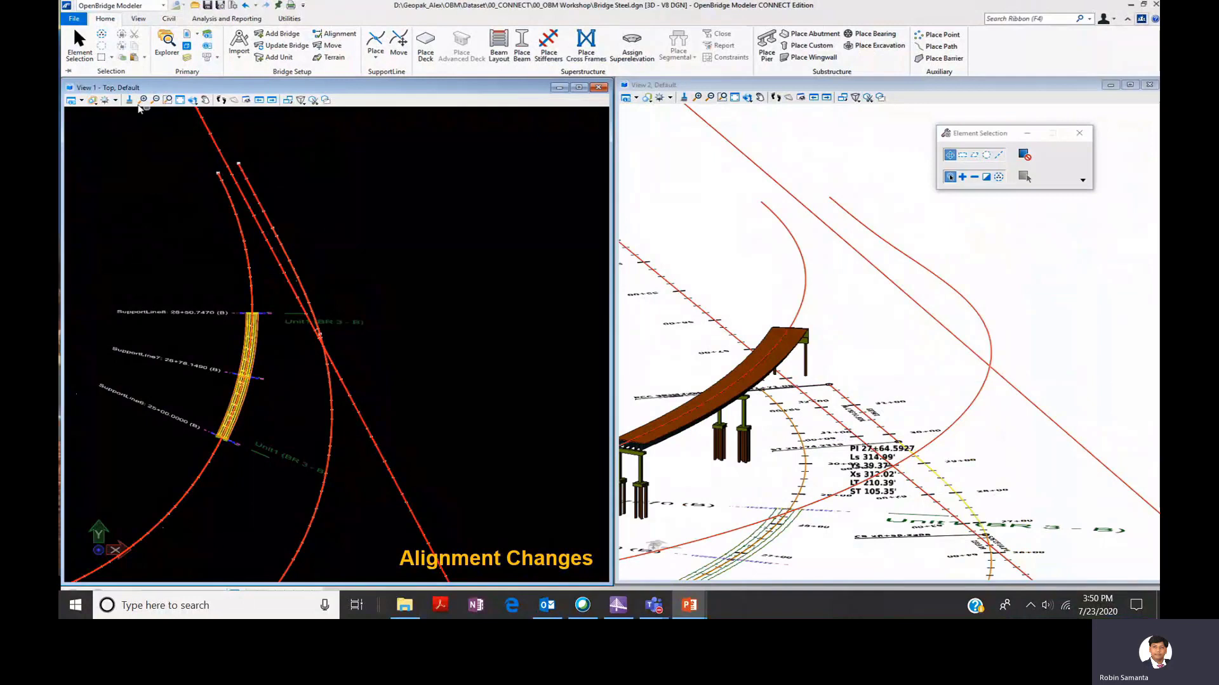
pyautogui.click(129, 99)
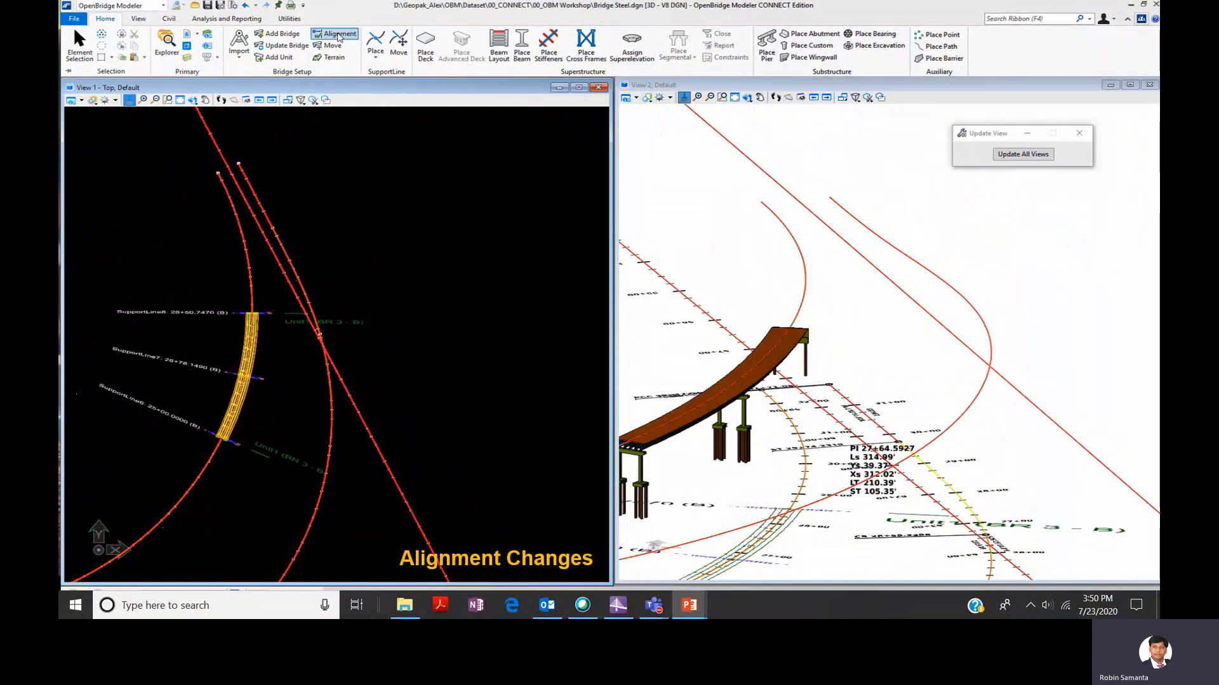
# Reassign the steel bridge to the neighbouring curved alignment TE01A and after that to the straight alignment.
pyautogui.click(338, 35)
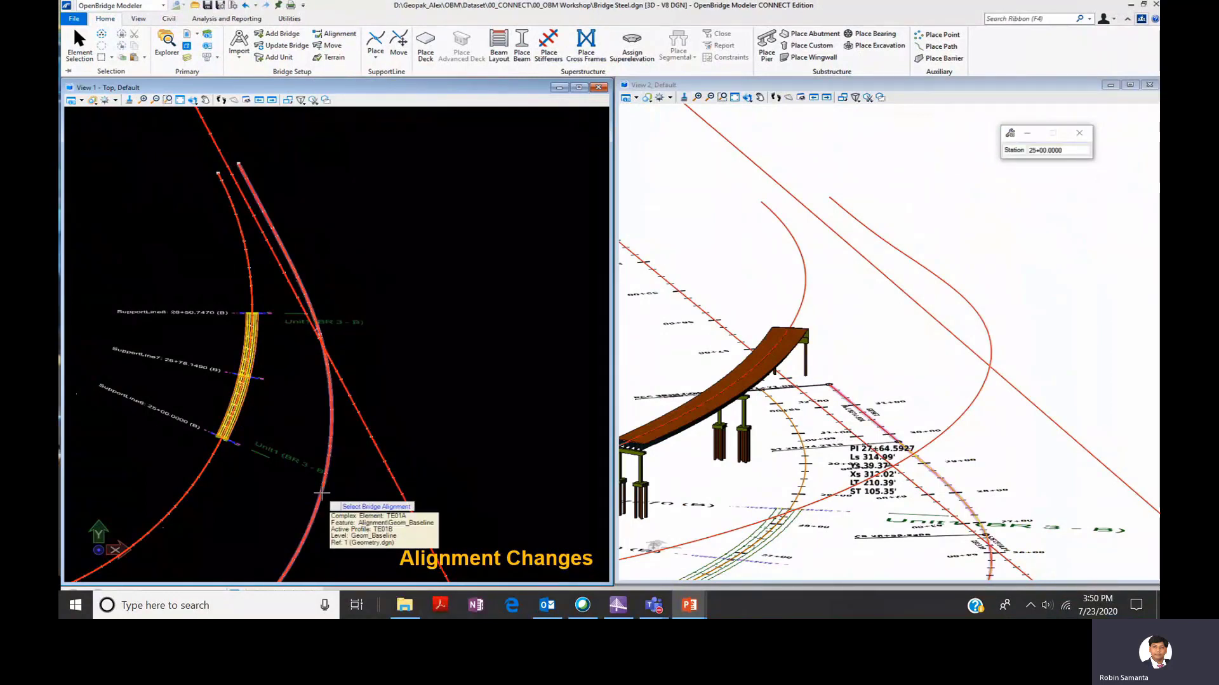
pyautogui.click(349, 485)
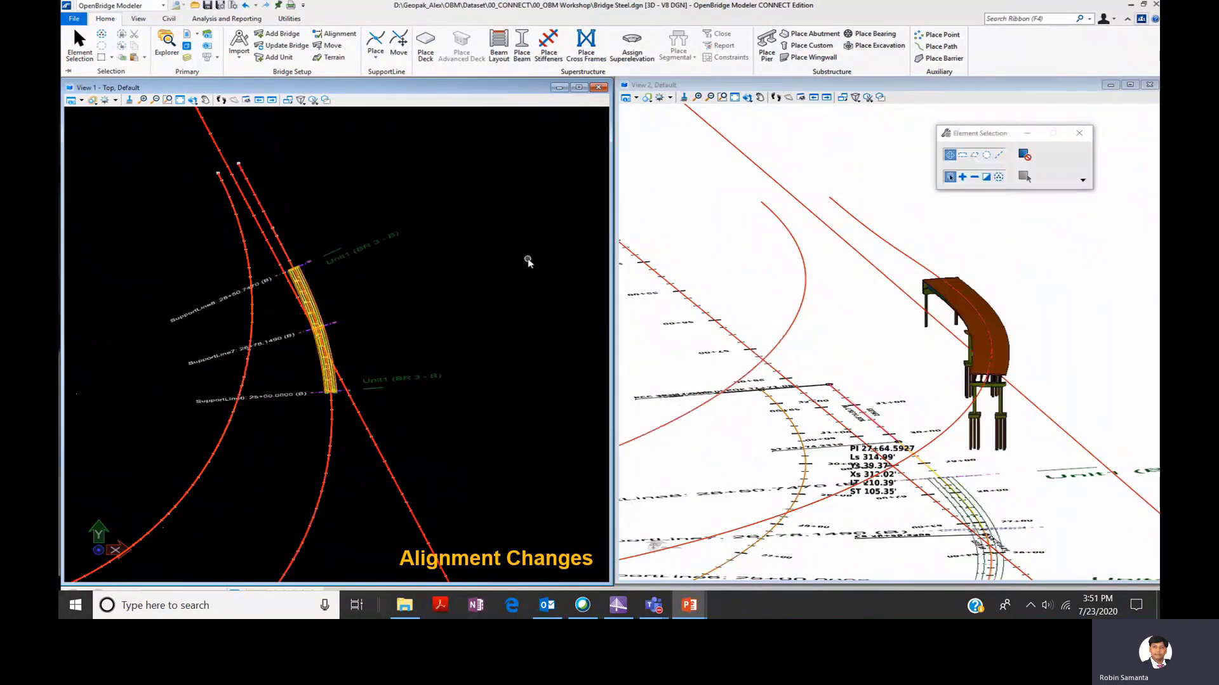
pyautogui.click(348, 37)
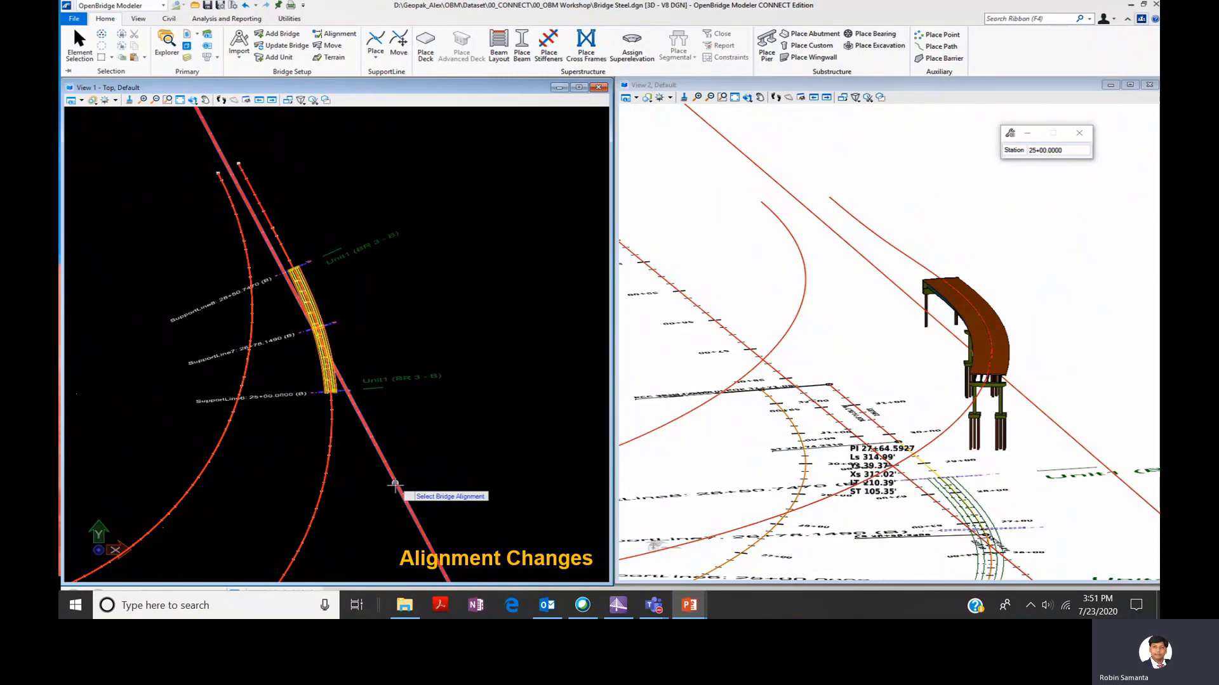
pyautogui.click(522, 372)
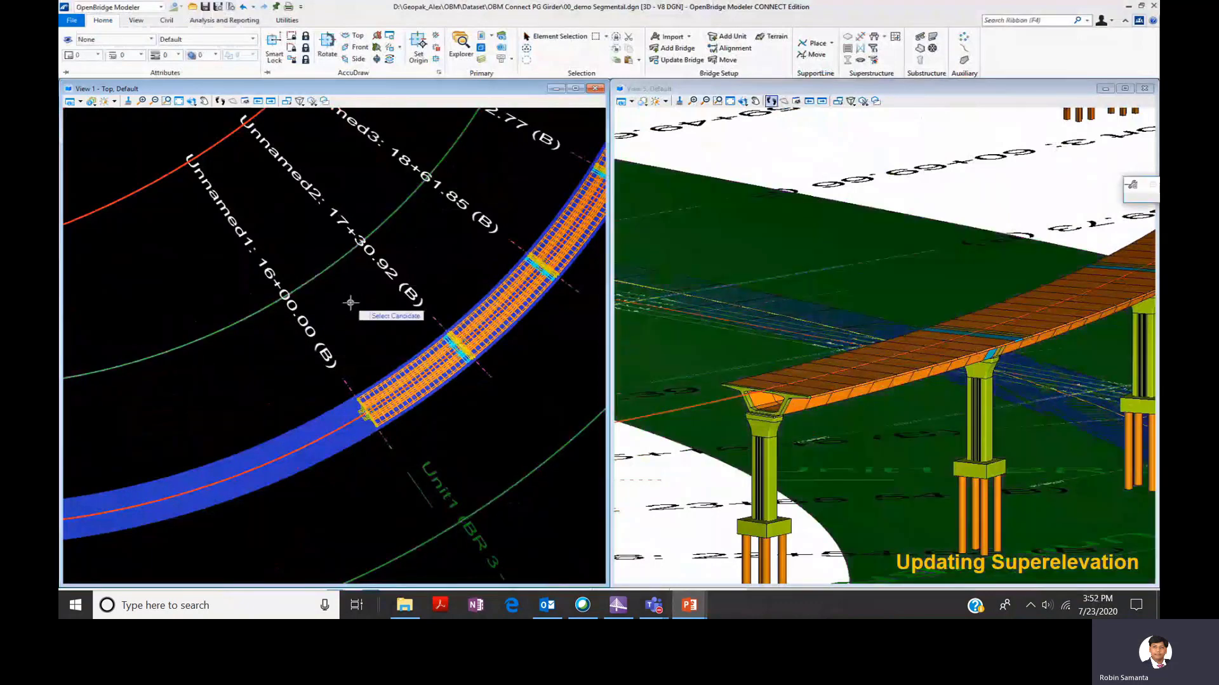
# Assign superelevation to the segmental span from 16+00.00 to 17+30.92, with pivot P_11 and template points P_10 for Lanes_L and P_0 for Lanes_R.
pyautogui.click(373, 393)
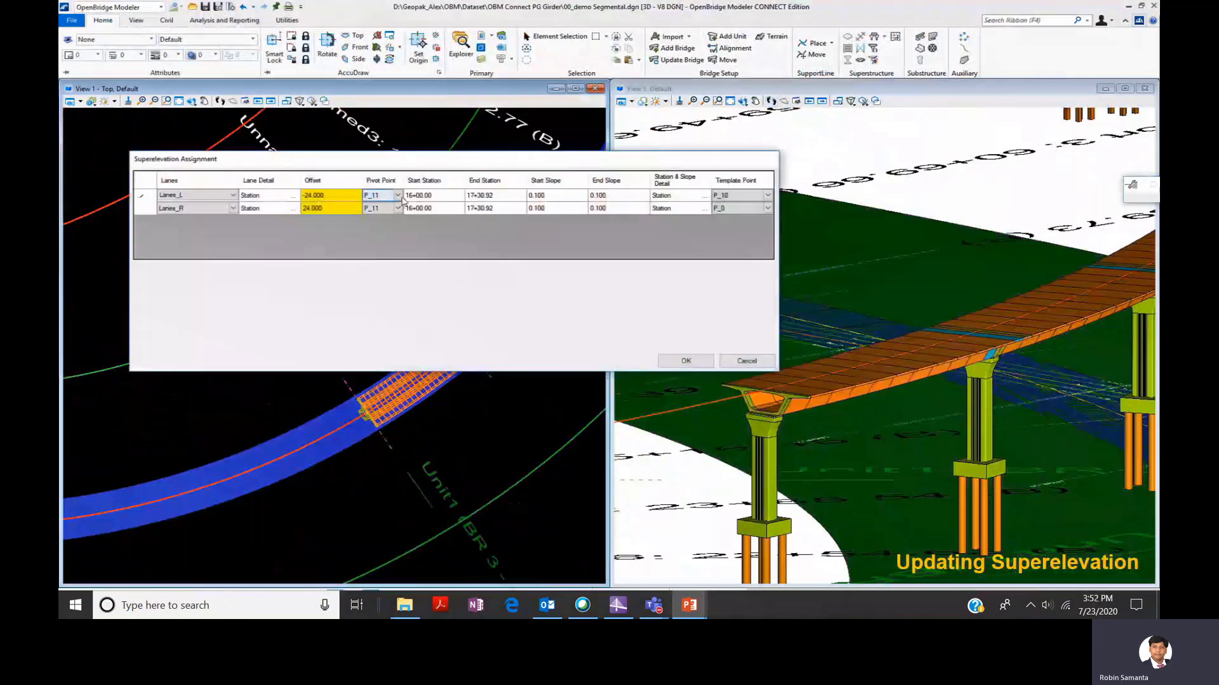
pyautogui.click(768, 196)
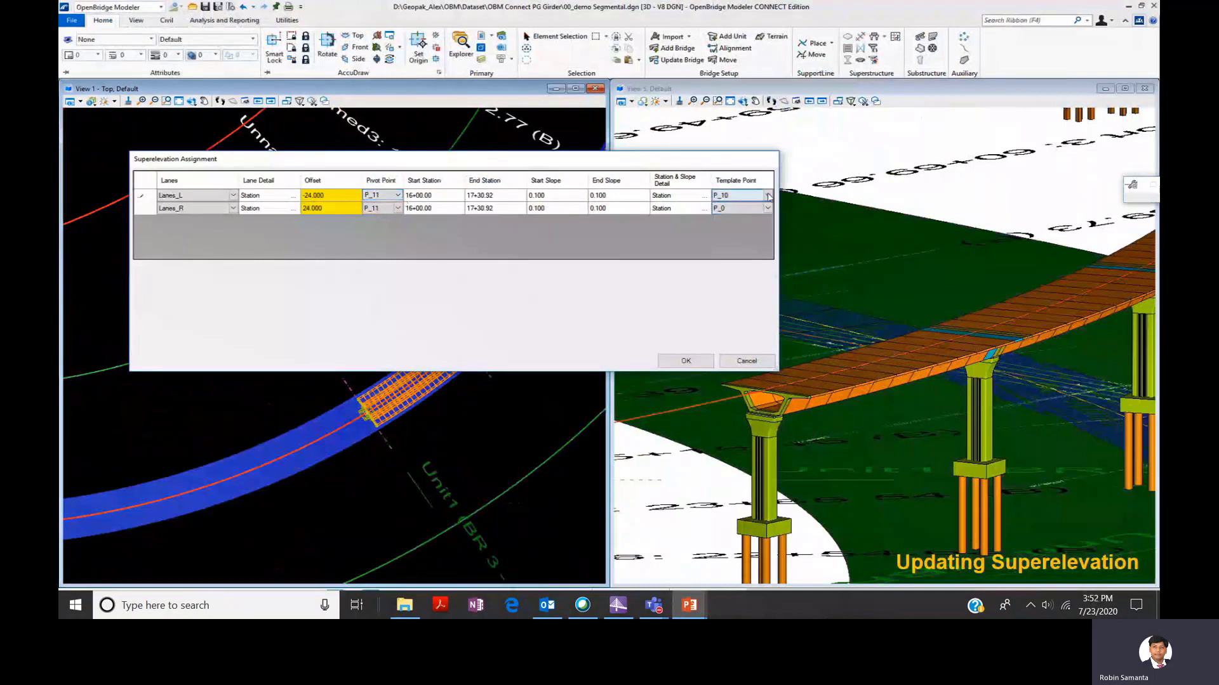
pyautogui.click(768, 196)
pyautogui.click(689, 362)
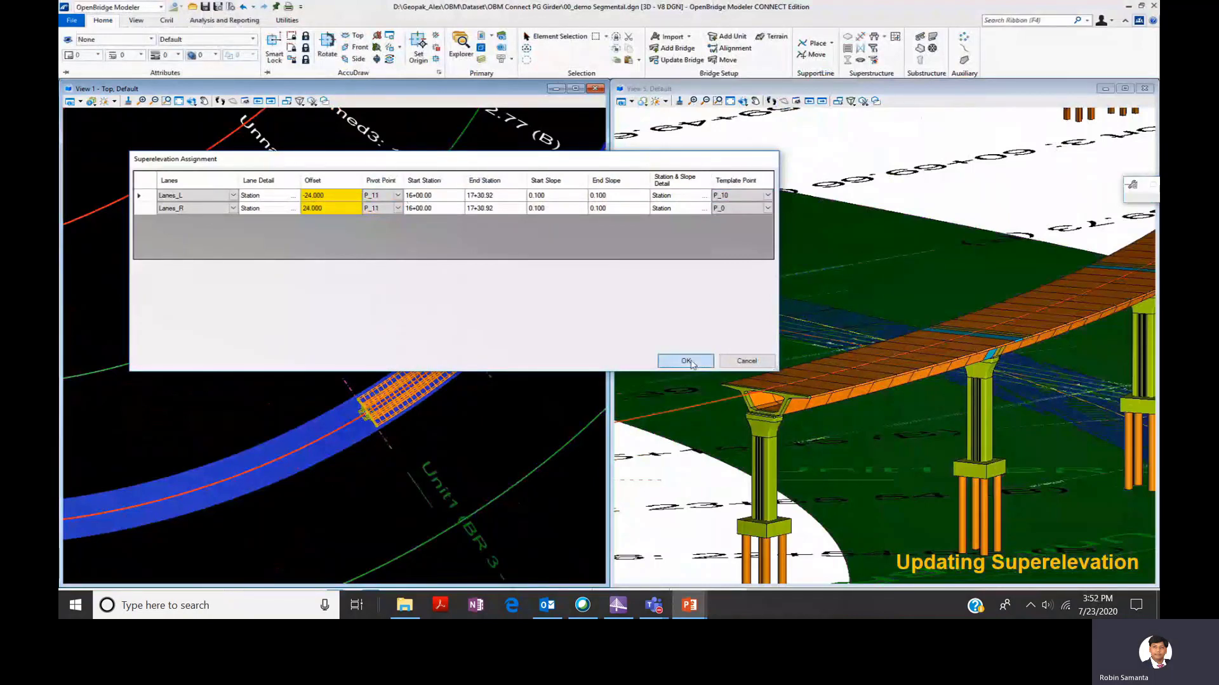
pyautogui.click(691, 361)
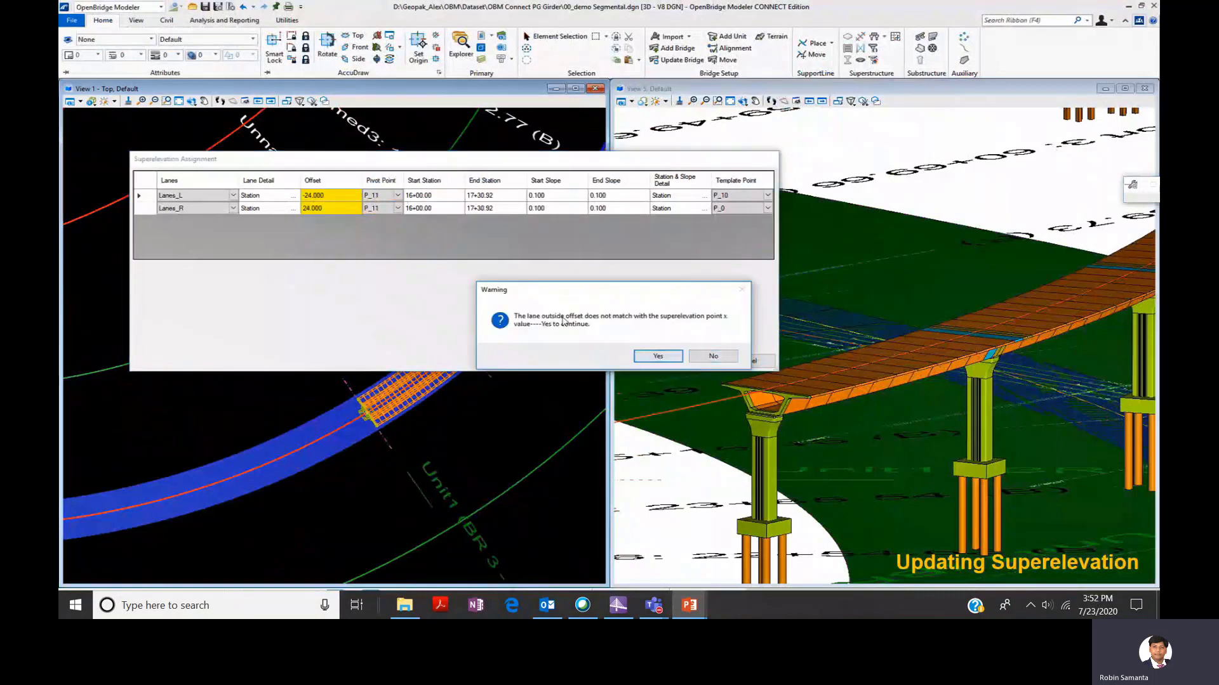
pyautogui.click(659, 357)
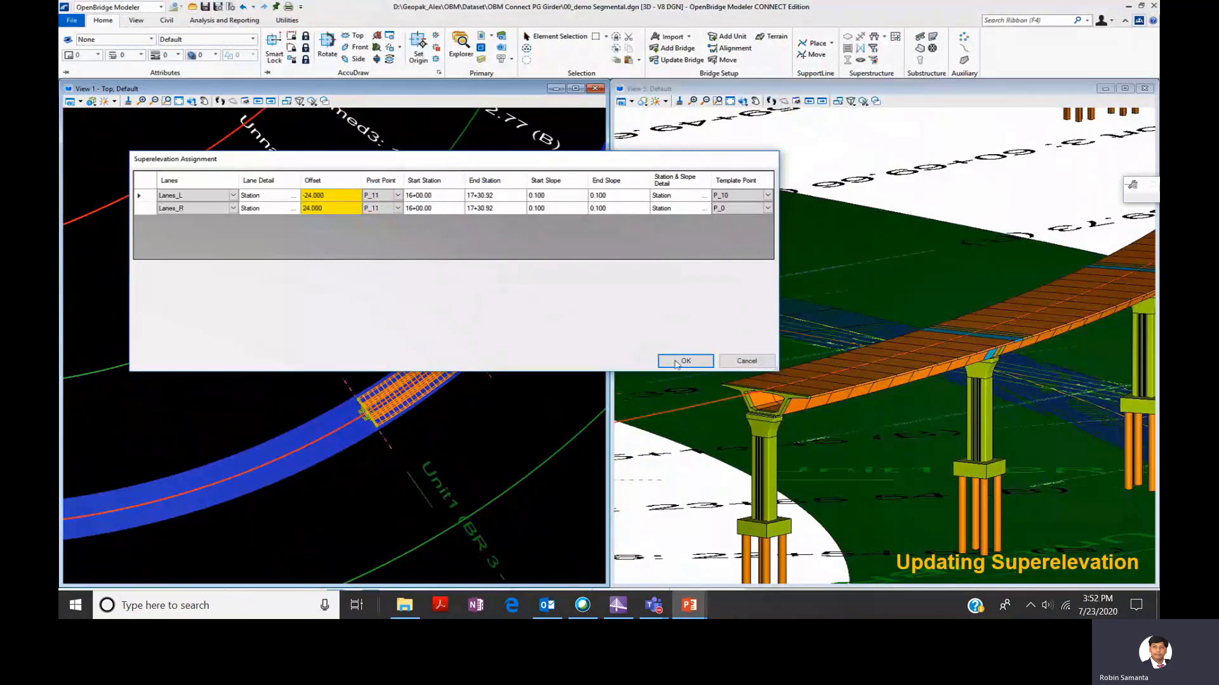
pyautogui.click(676, 363)
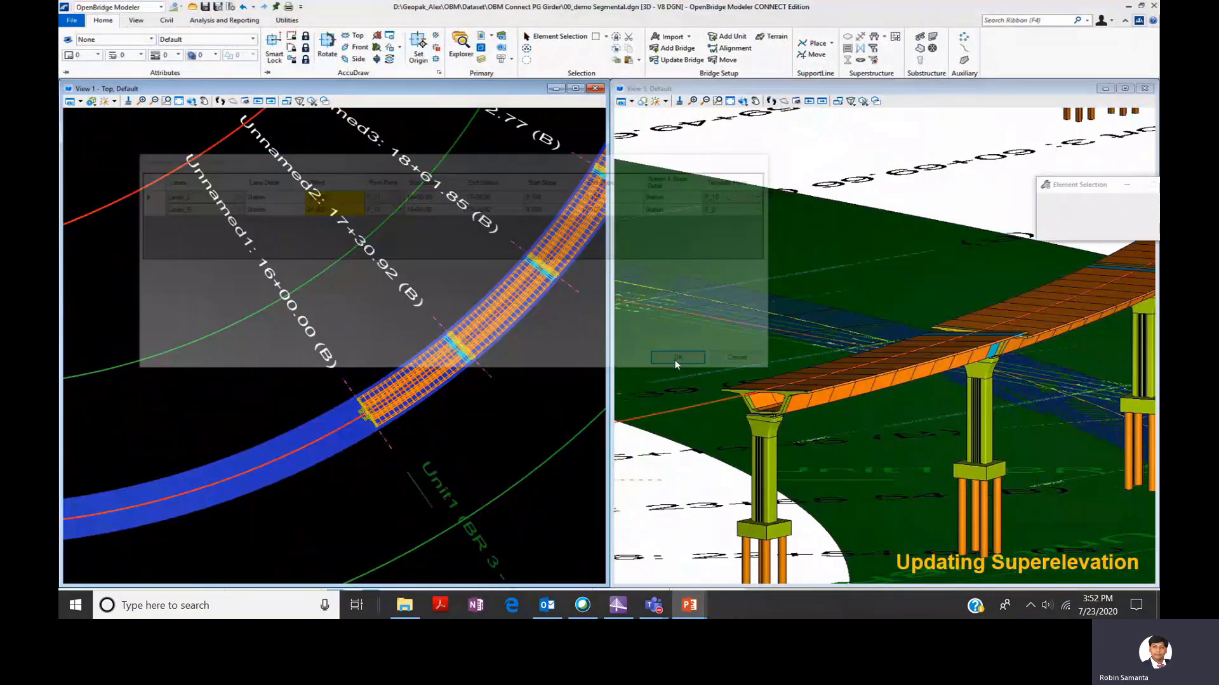
# Examine the first span's superelevated box section at its end pier and its deck offset from the adjoining span at the second pier.
pyautogui.scroll(5, 779, 418)
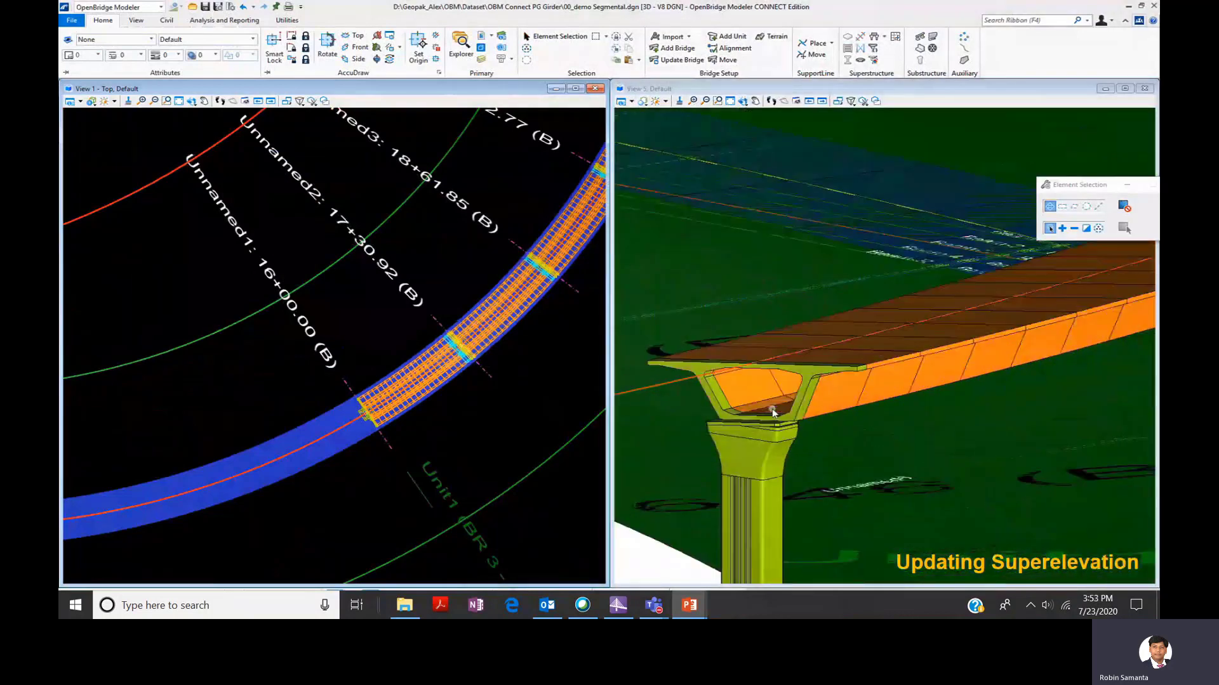
pyautogui.scroll(5, 772, 408)
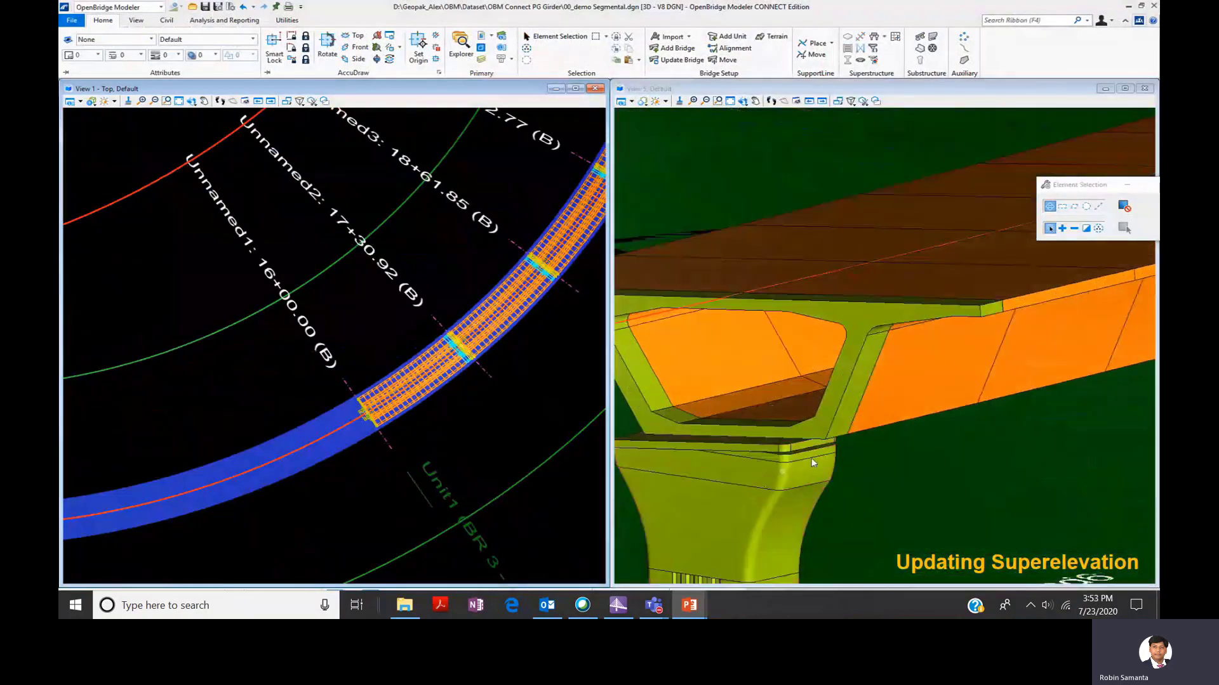
pyautogui.scroll(-6, 813, 463)
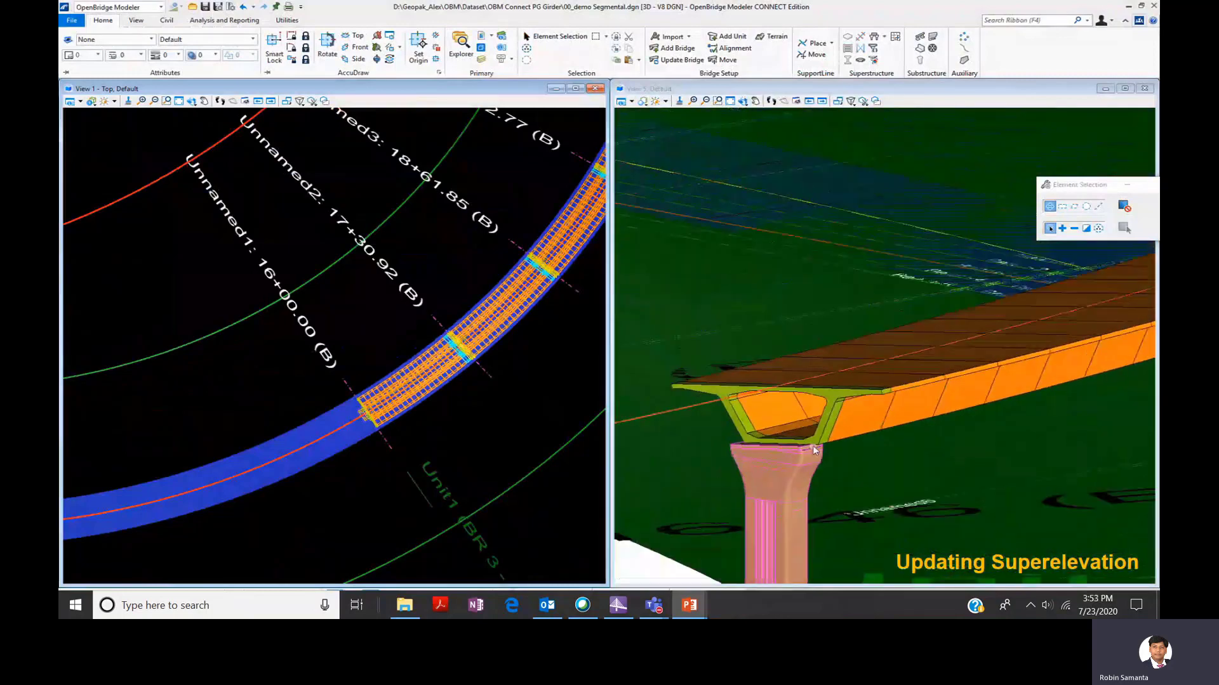
pyautogui.scroll(-3, 826, 453)
pyautogui.scroll(-3, 728, 109)
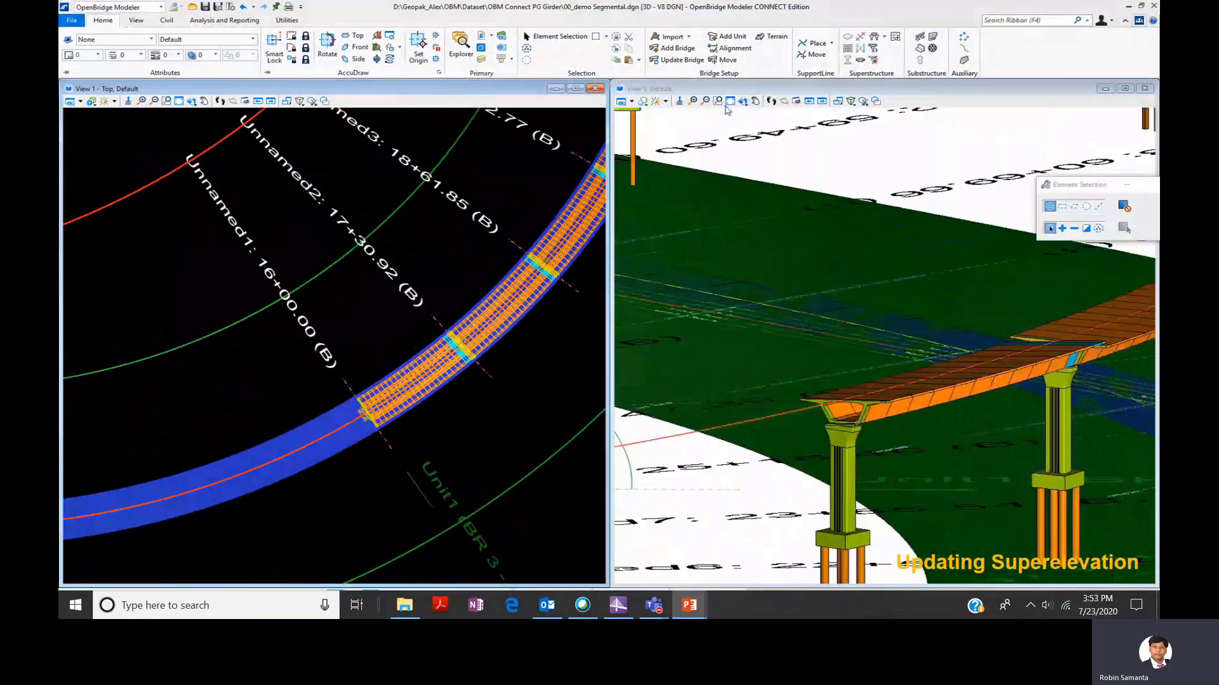
pyautogui.click(730, 101)
pyautogui.click(986, 244)
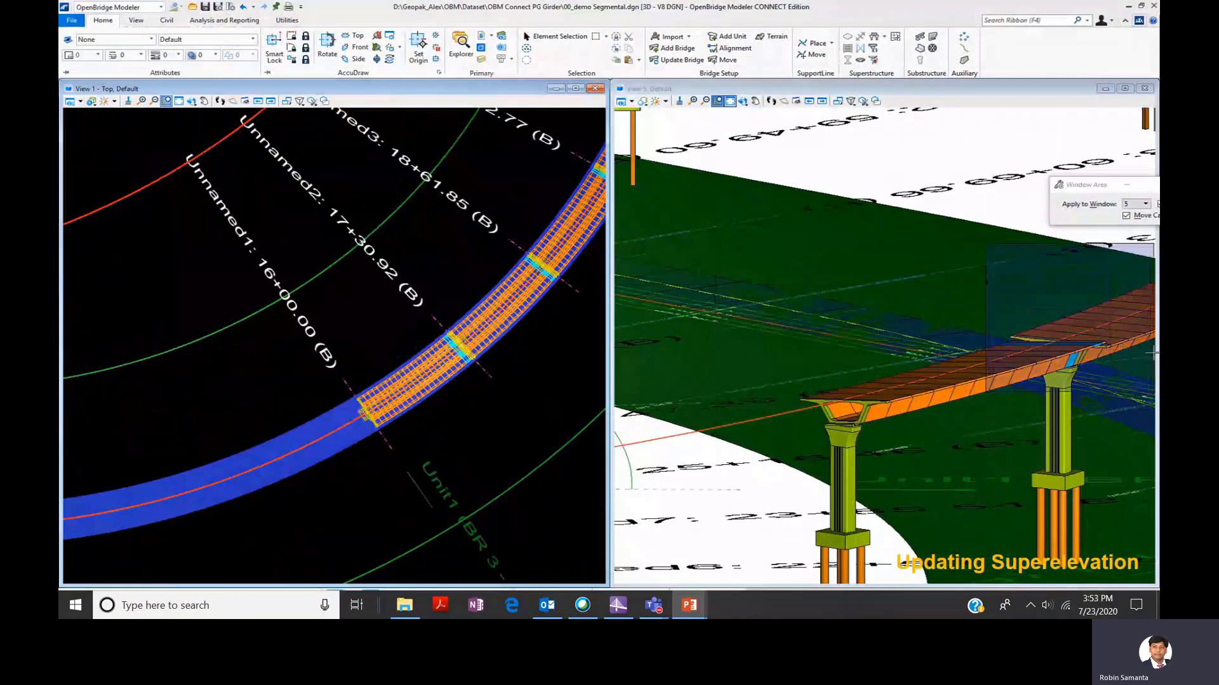
pyautogui.click(1154, 353)
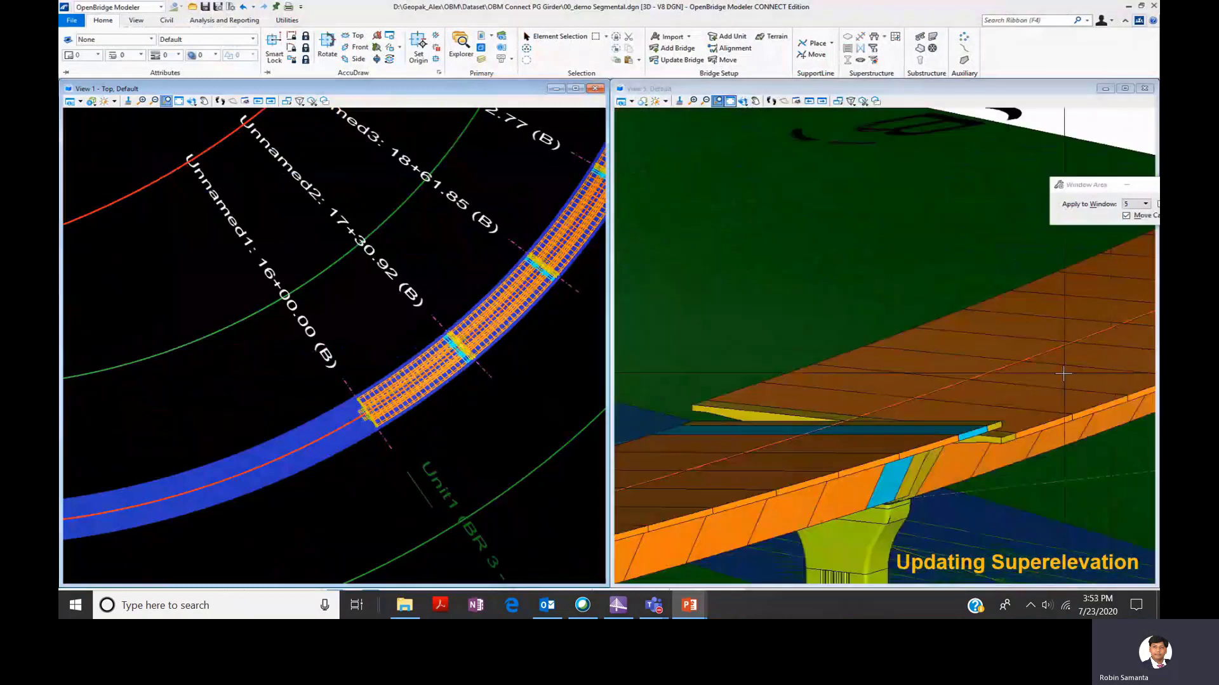
pyautogui.scroll(-1, 1063, 375)
pyautogui.scroll(-1, 1053, 411)
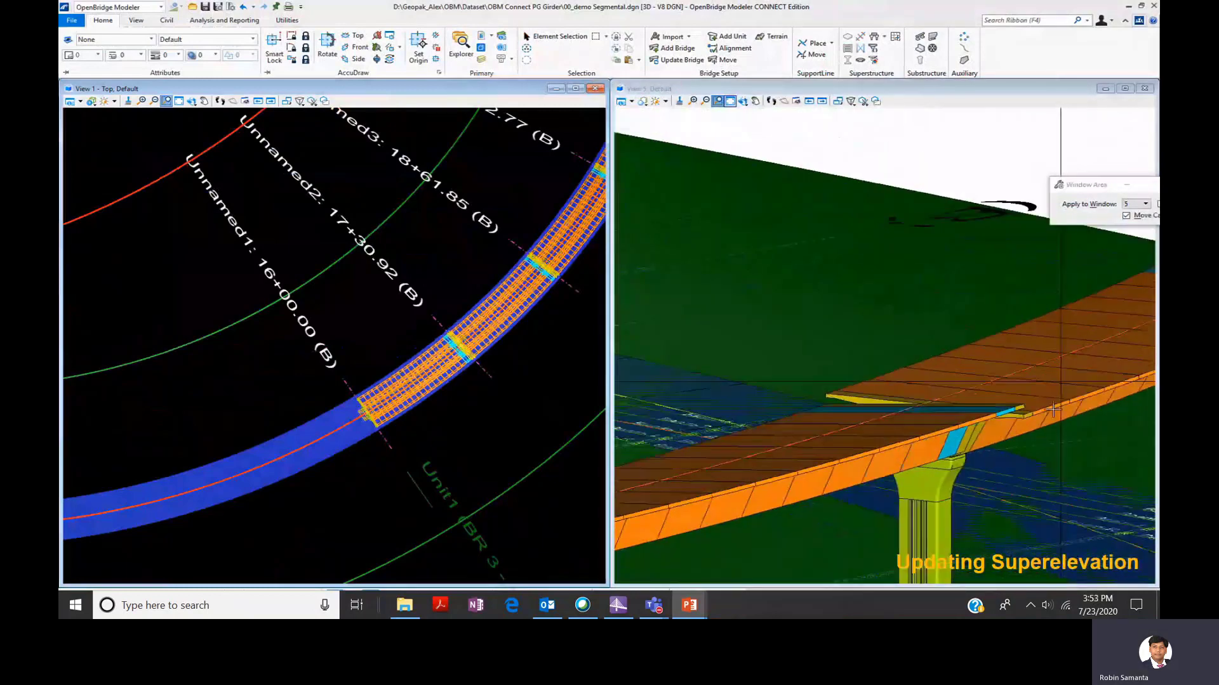
pyautogui.scroll(-2, 1053, 411)
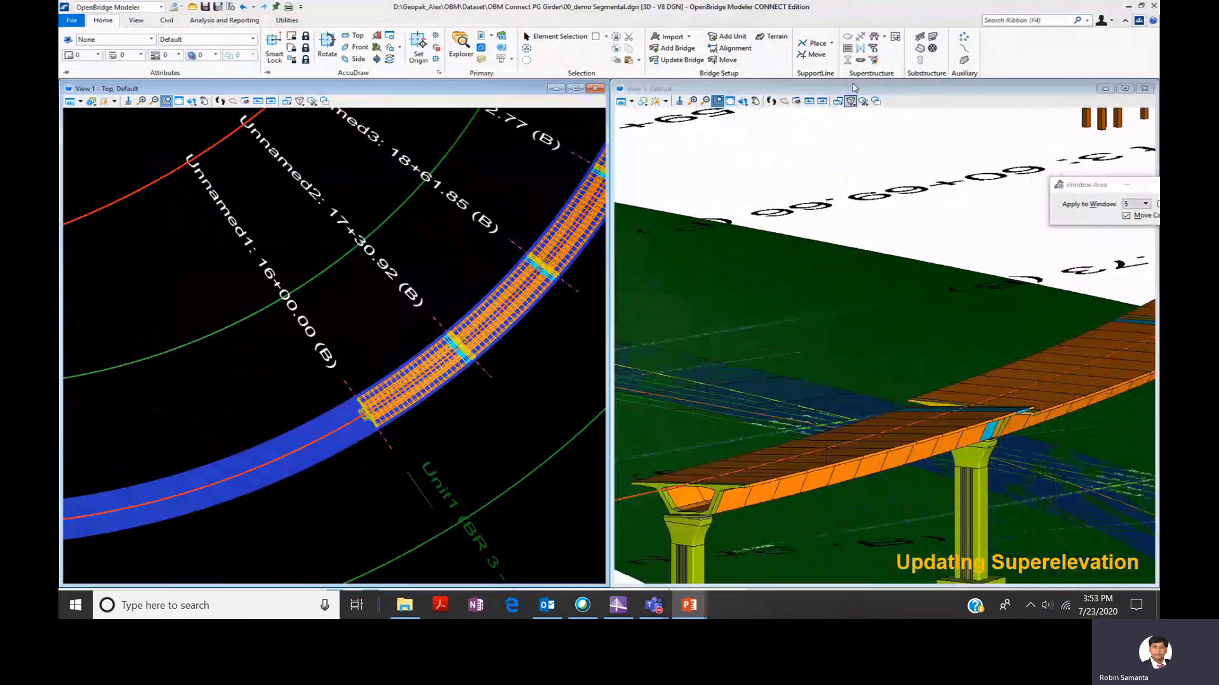
# Assign superelevation to the span from 17+30.92 to 18+61.85, with pivot P_11 and template points P_10 and P_0, and accept the offset mismatch.
pyautogui.click(861, 61)
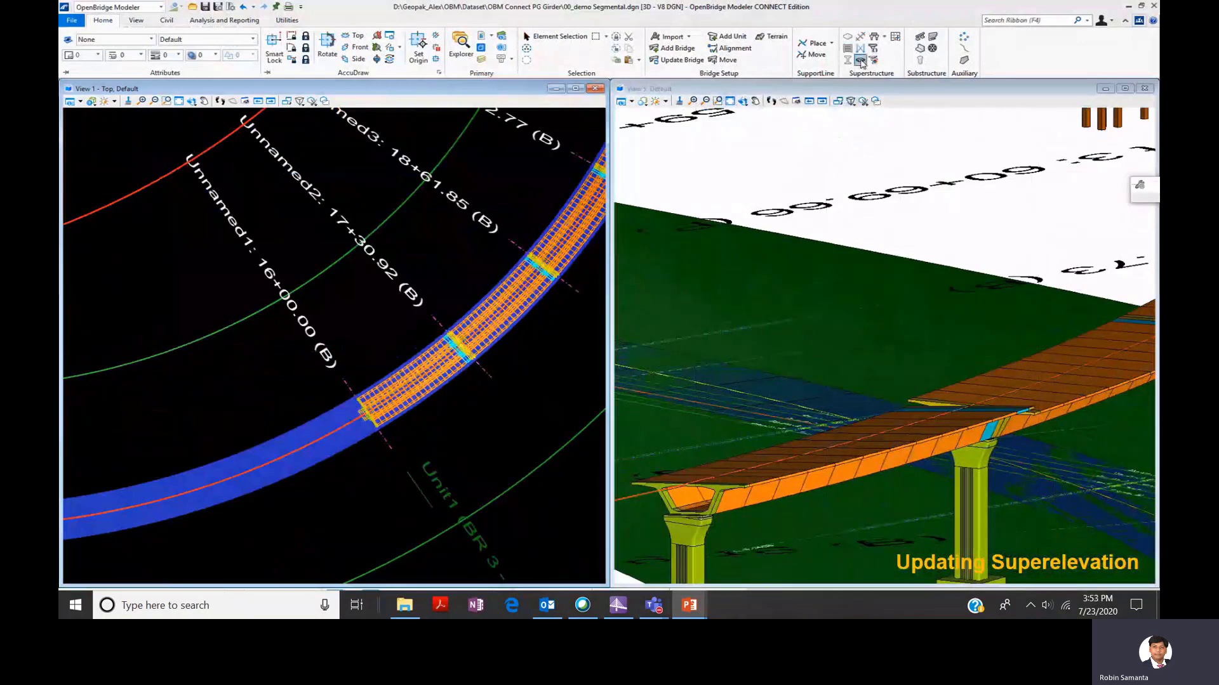
pyautogui.click(380, 220)
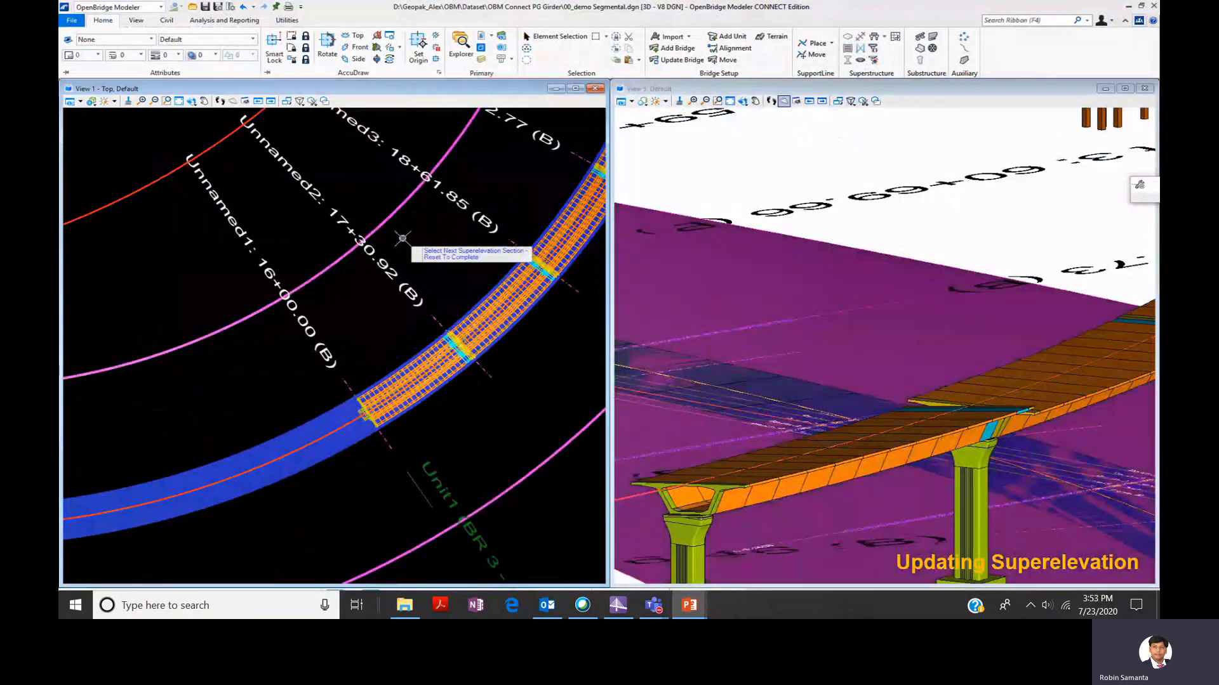
pyautogui.rightClick(404, 239)
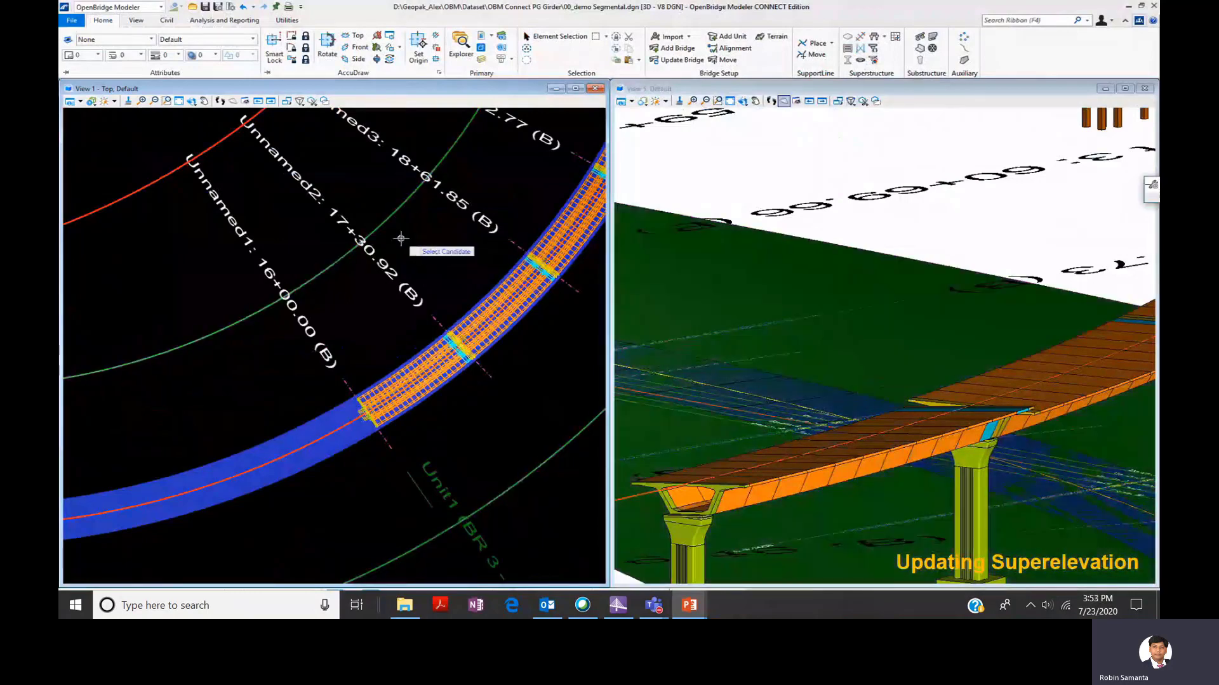
pyautogui.click(471, 322)
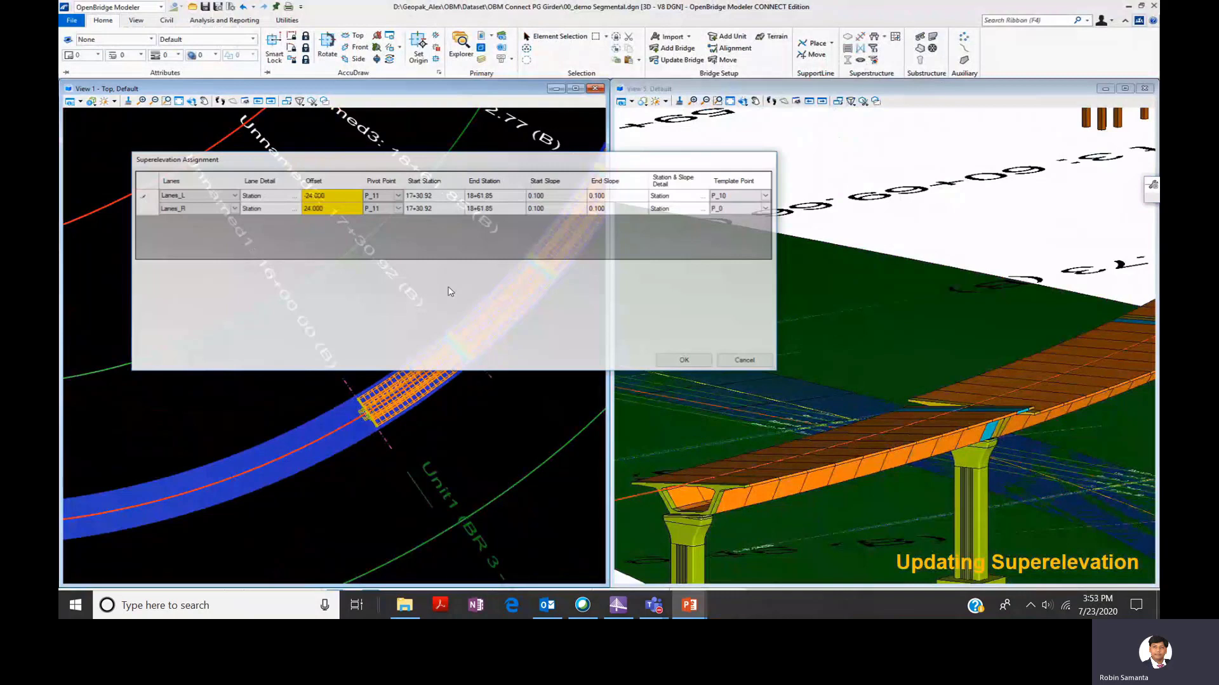
pyautogui.click(685, 360)
pyautogui.click(658, 357)
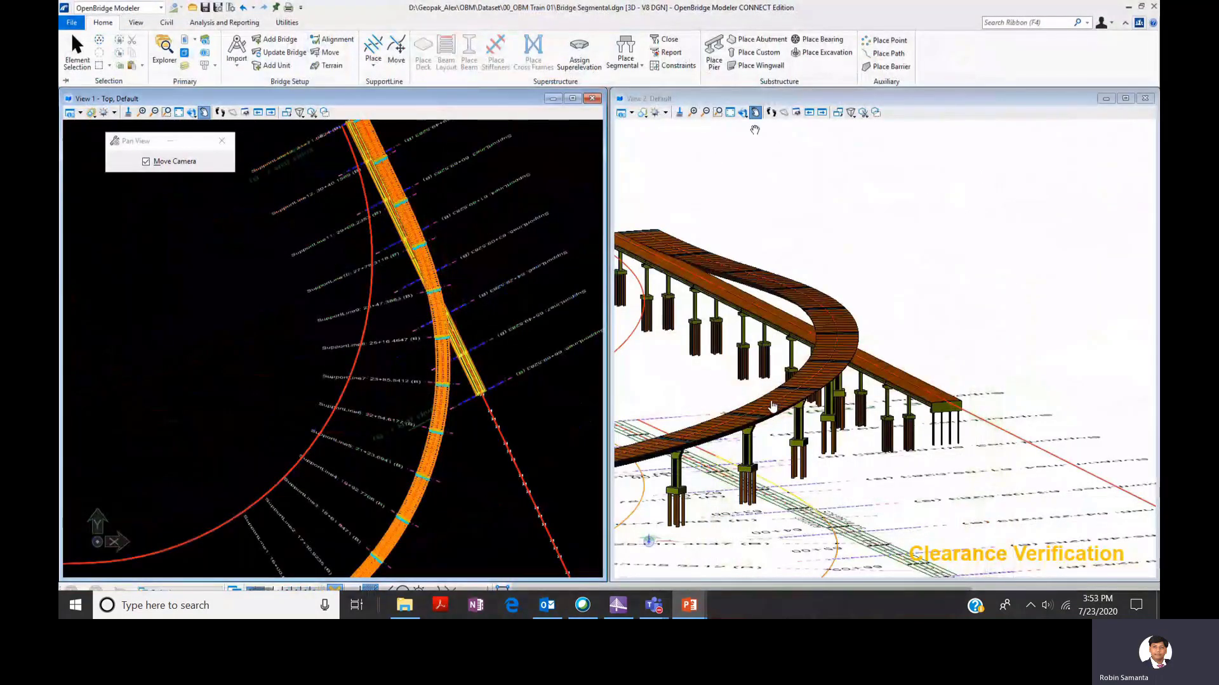
# Examine the crossing of the two segmental bridges in 3D and select Pier7 of the curved bridge above the straight deck.
pyautogui.click(742, 112)
pyautogui.click(888, 326)
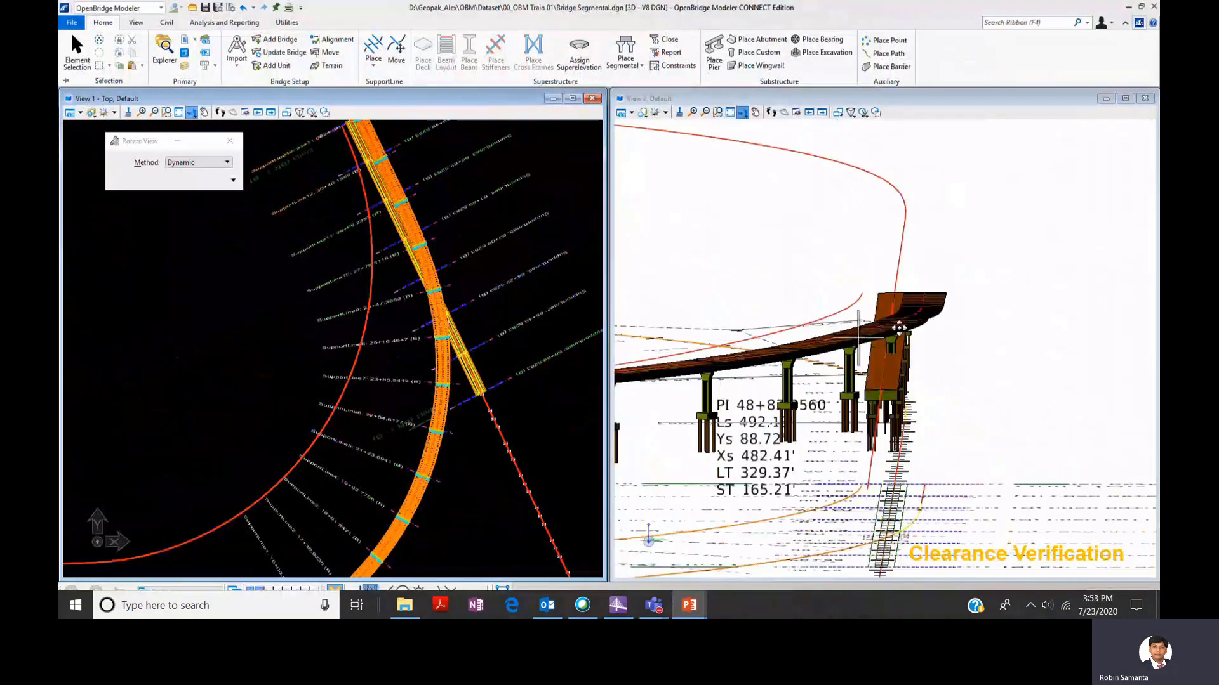
pyautogui.scroll(4, 898, 327)
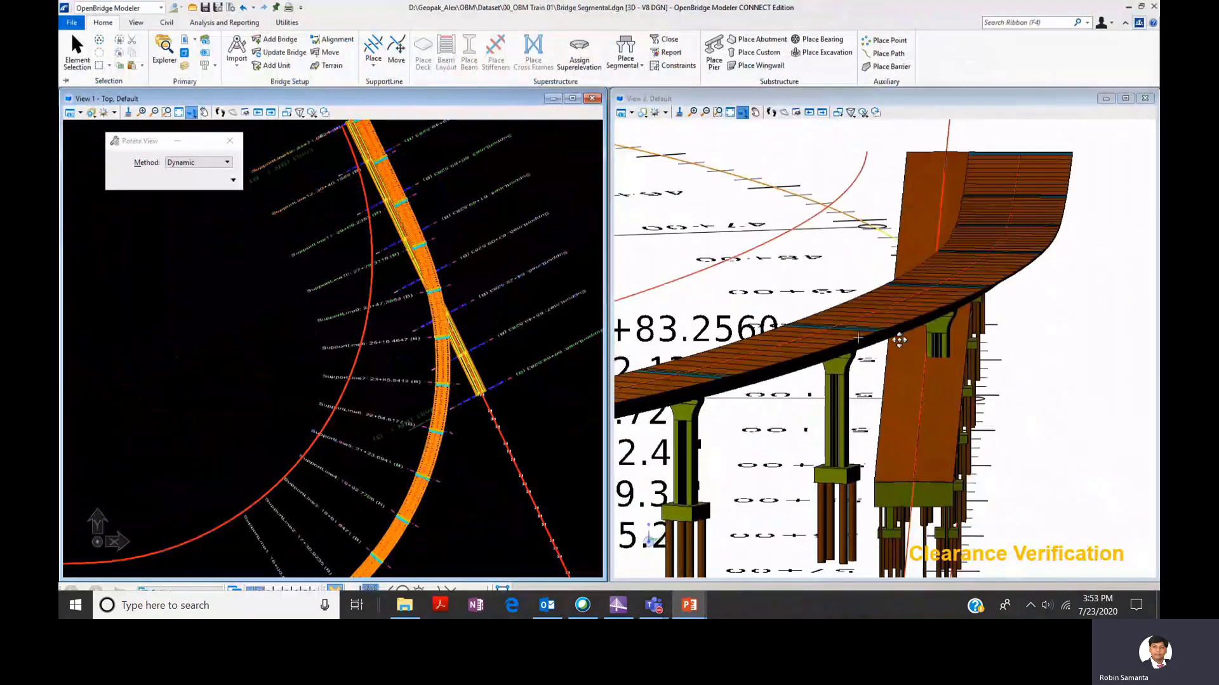
pyautogui.click(906, 340)
pyautogui.rightClick(439, 220)
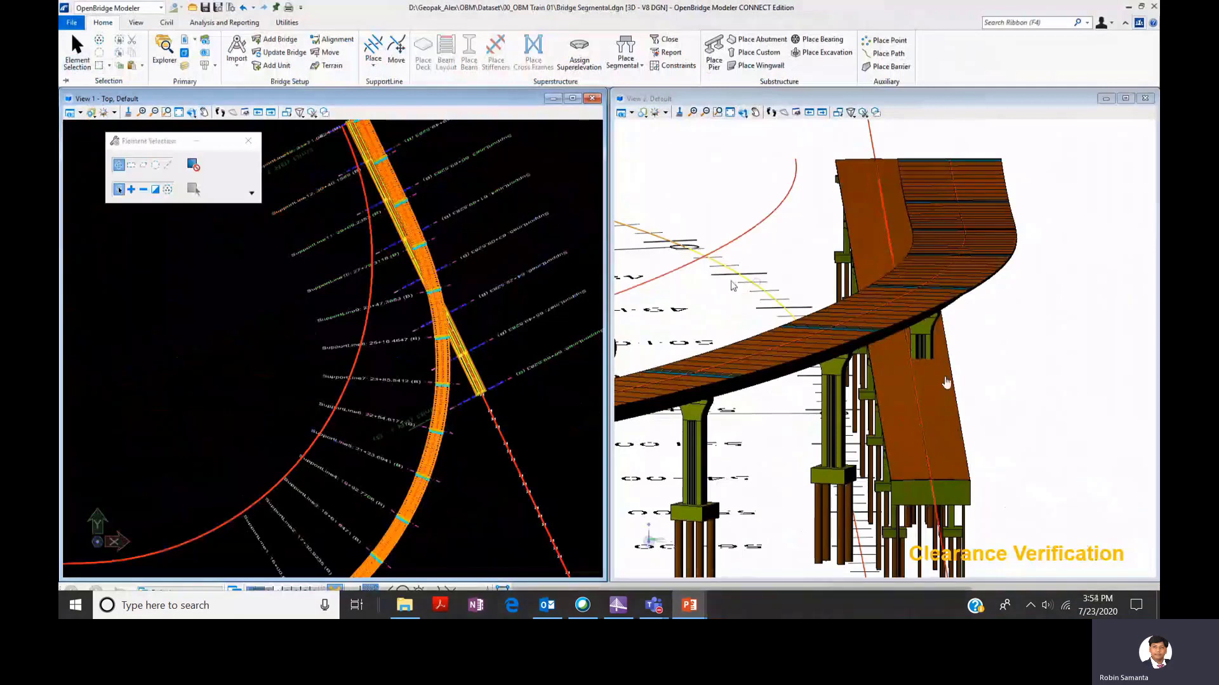
pyautogui.click(931, 330)
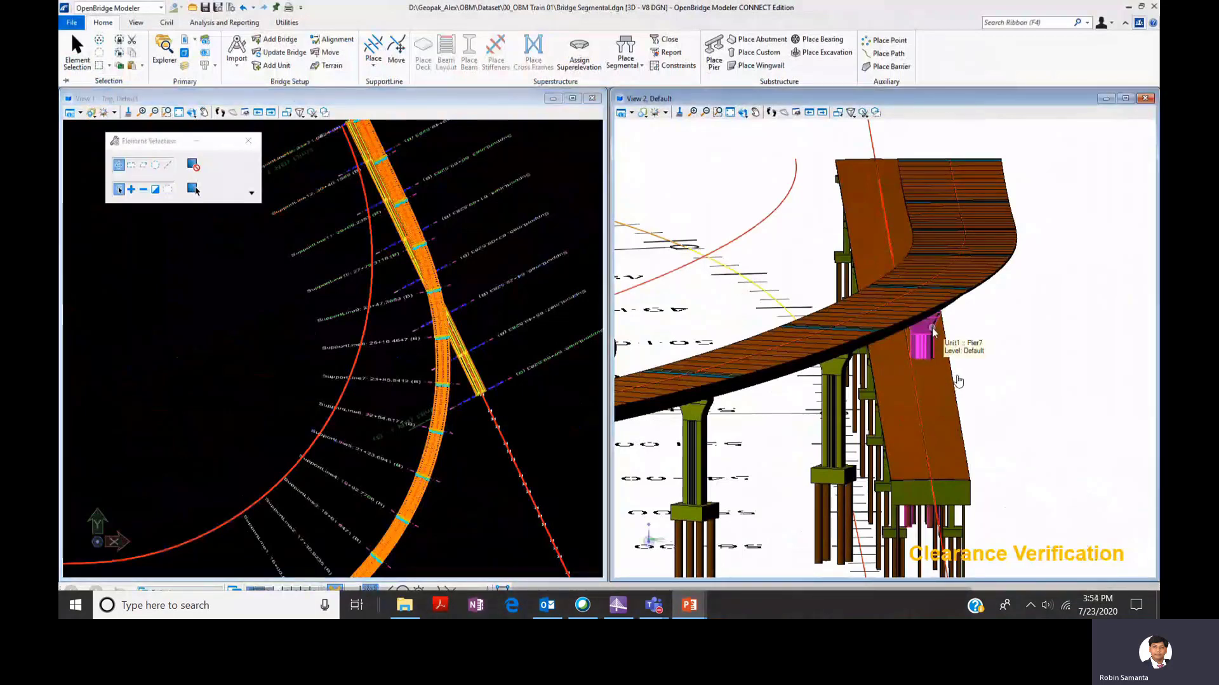
# Delete the selected Pier7 from the curved bridge and place a two-column straddle pier on its support line at 26+47.3883.
pyautogui.press('Delete')
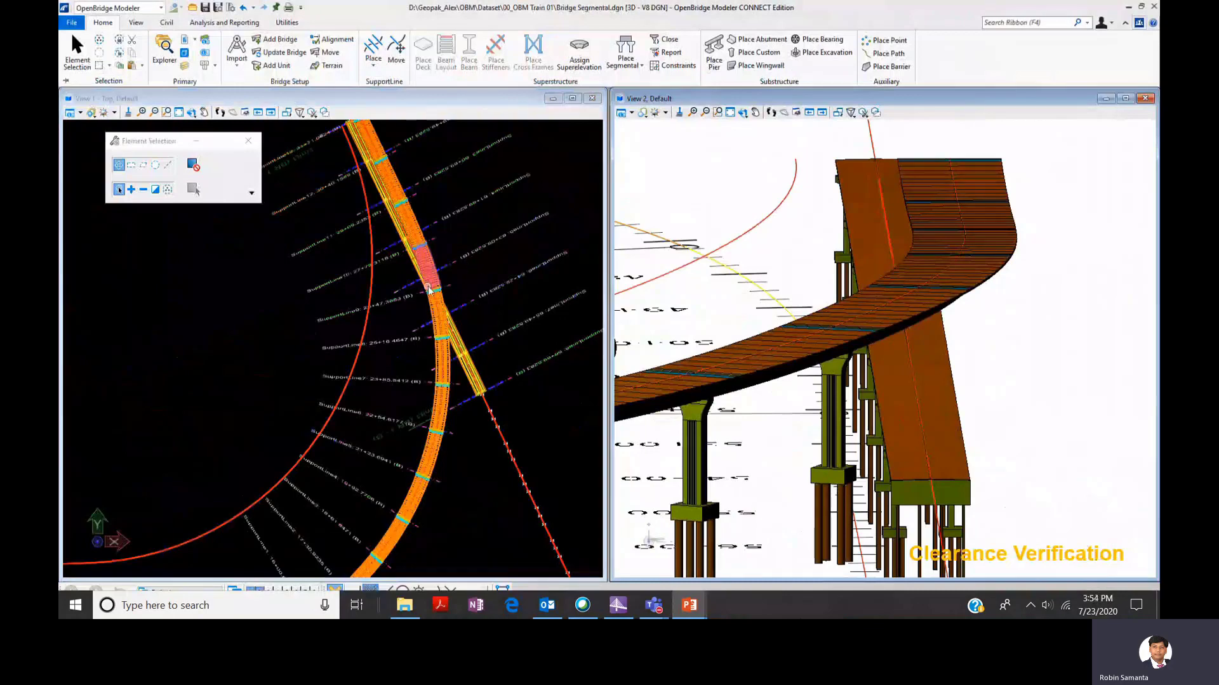
pyautogui.scroll(2, 431, 289)
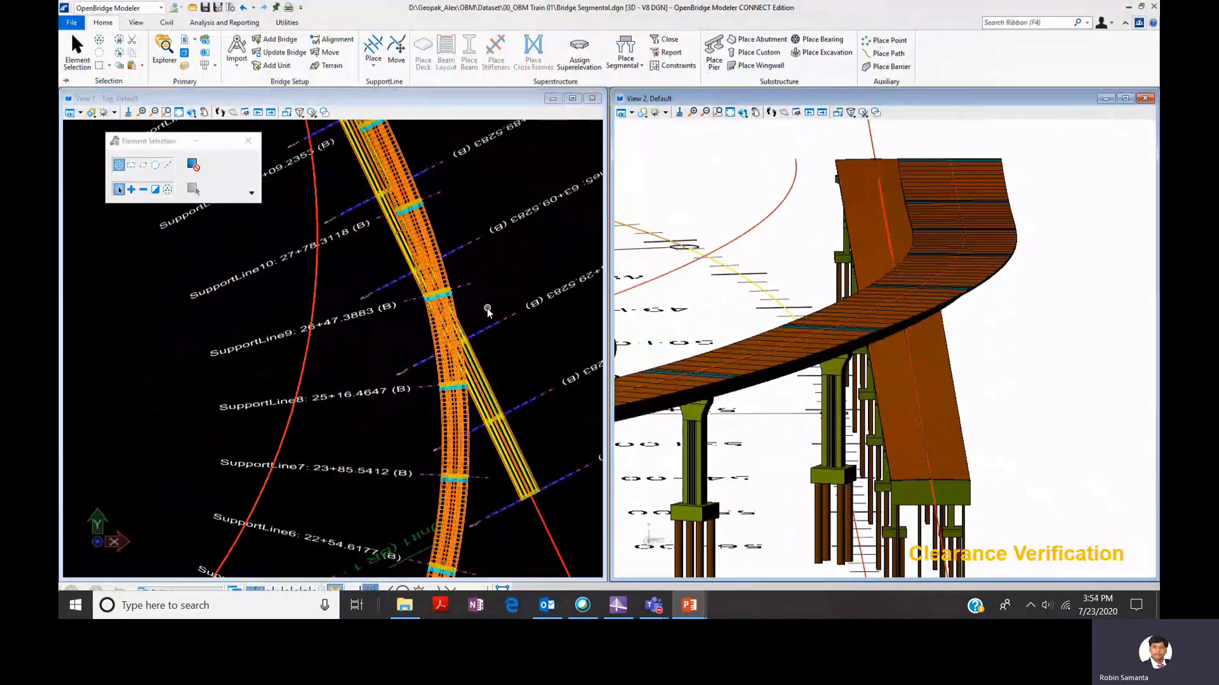
pyautogui.scroll(2, 464, 295)
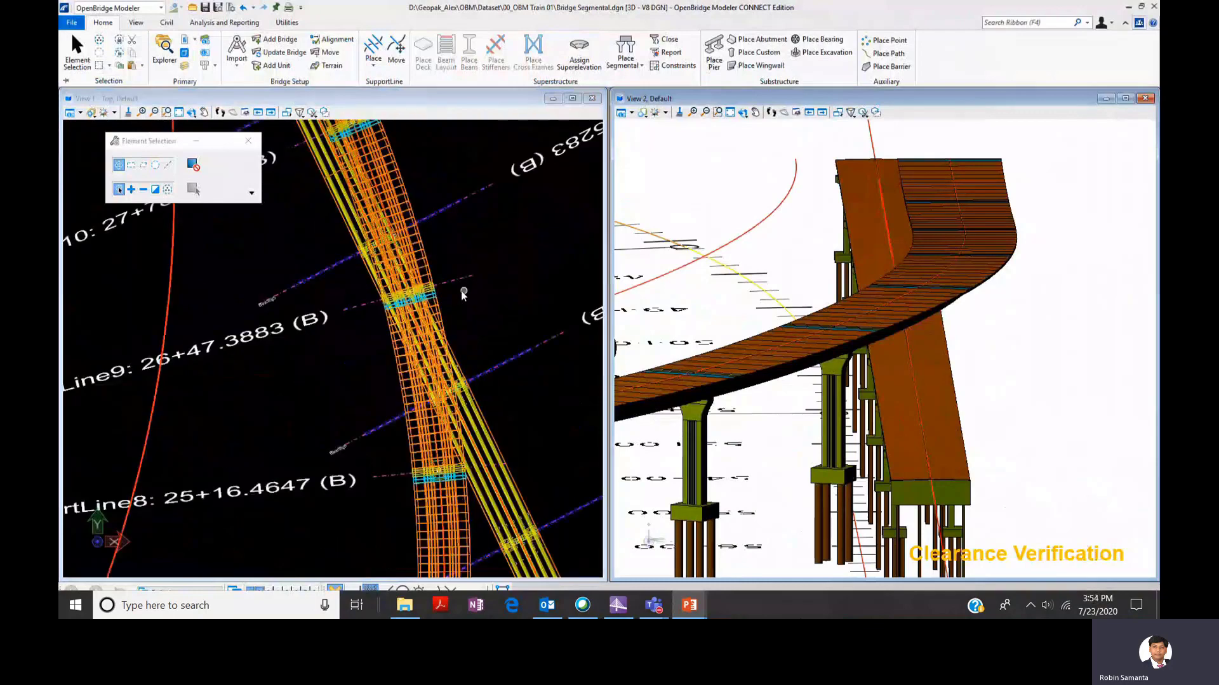
pyautogui.scroll(1, 392, 304)
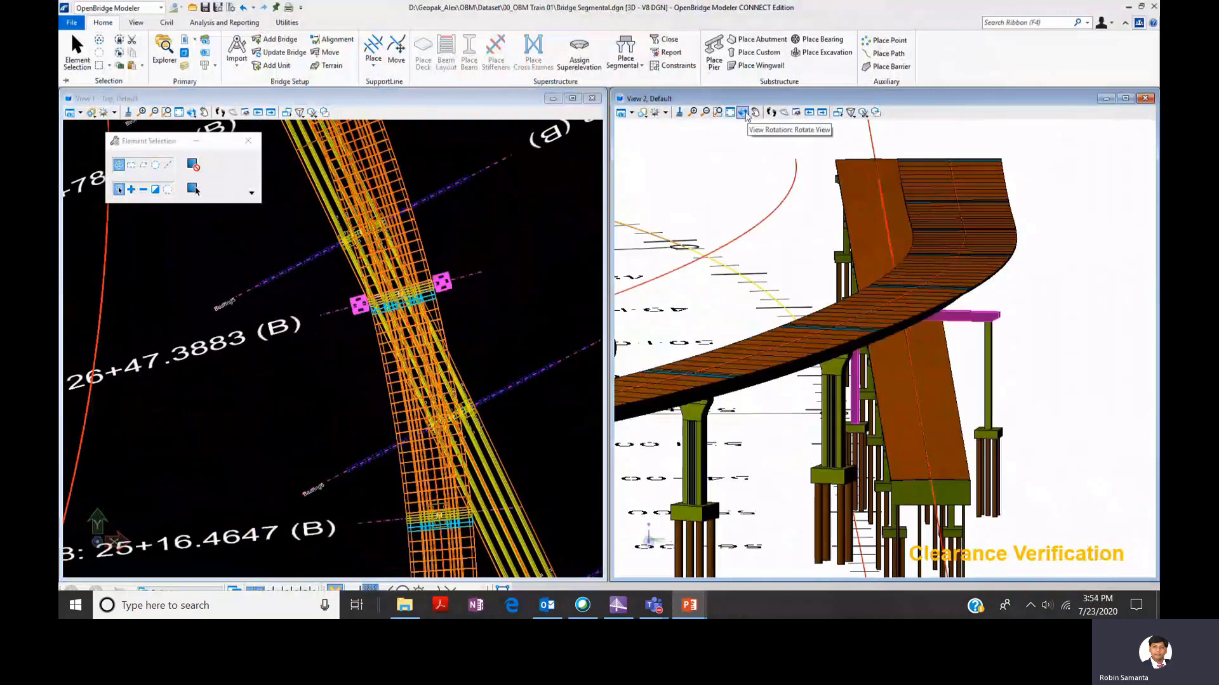
# Examine the straddle pier's cap and columns from below the curved bridge, checking how they span the straight deck.
pyautogui.click(742, 112)
pyautogui.moveTo(1023, 315)
pyautogui.mouseDown()
pyautogui.moveTo(999, 309)
pyautogui.moveTo(1022, 302)
pyautogui.mouseUp()
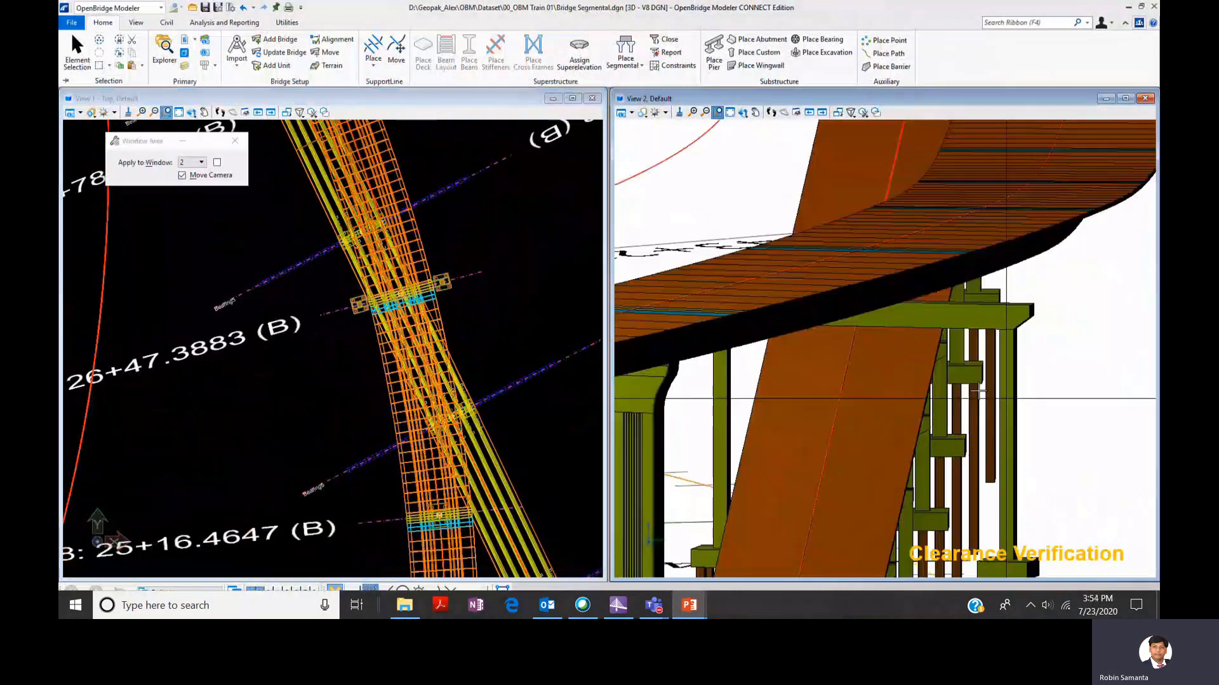
pyautogui.click(743, 113)
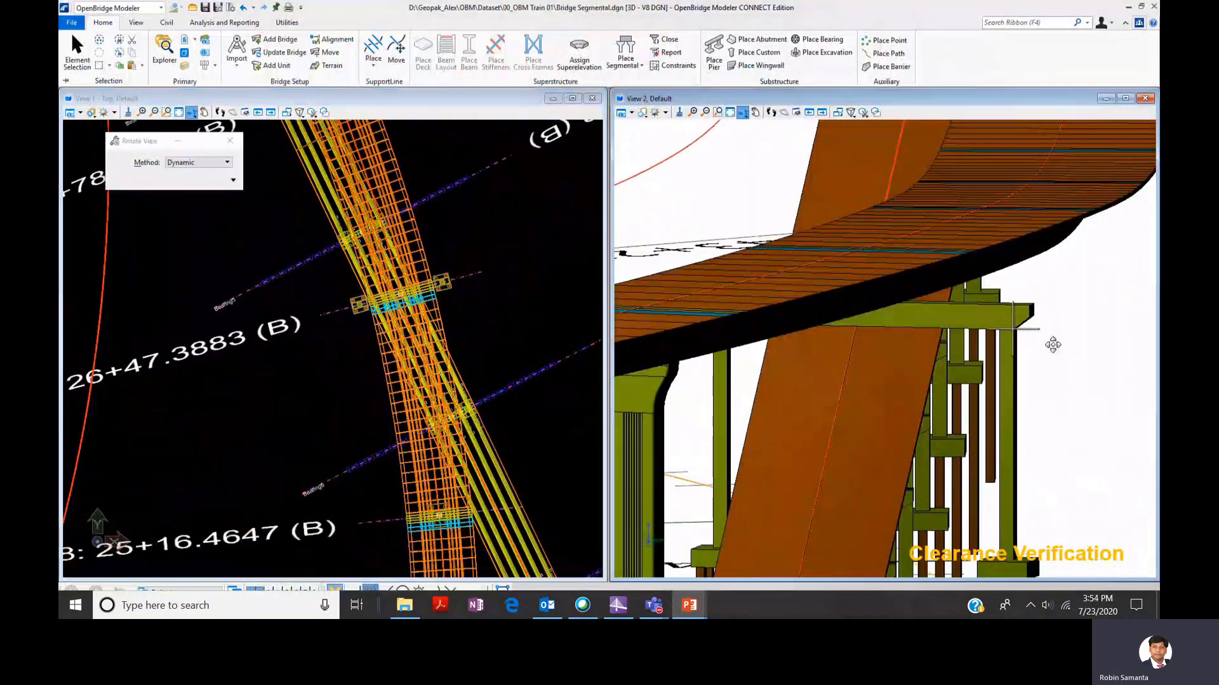
pyautogui.moveTo(1051, 343)
pyautogui.mouseDown()
pyautogui.moveTo(1039, 355)
pyautogui.moveTo(1039, 336)
pyautogui.mouseUp()
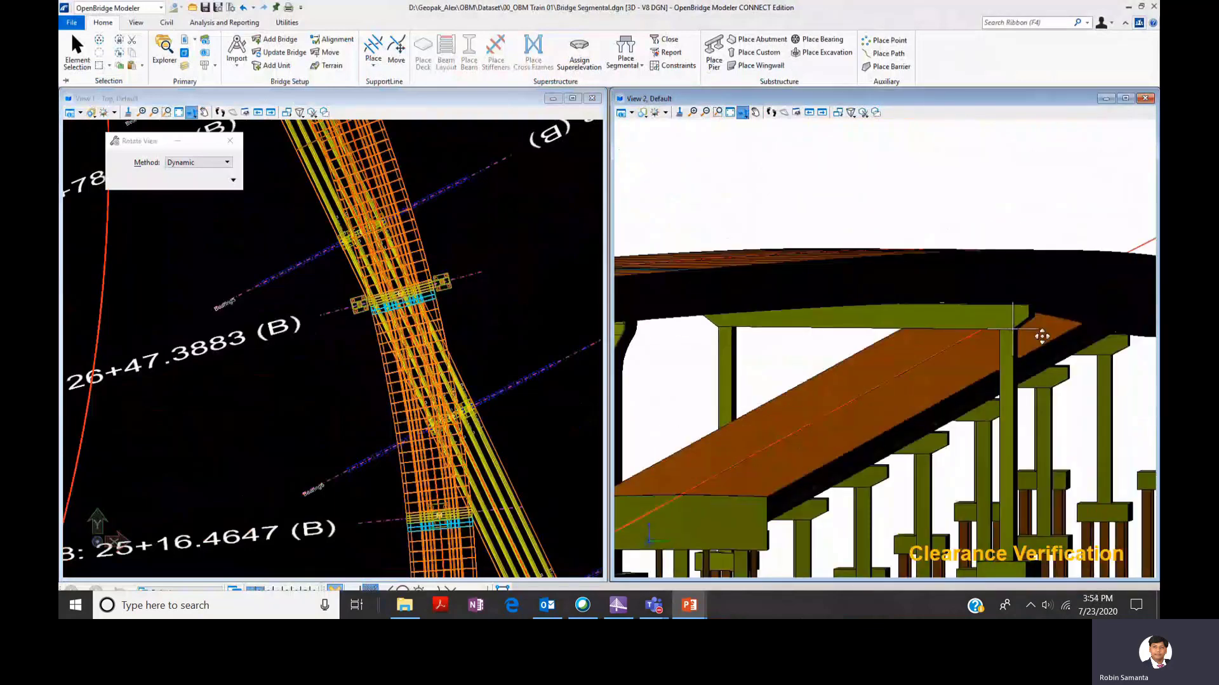
pyautogui.rightClick(1039, 336)
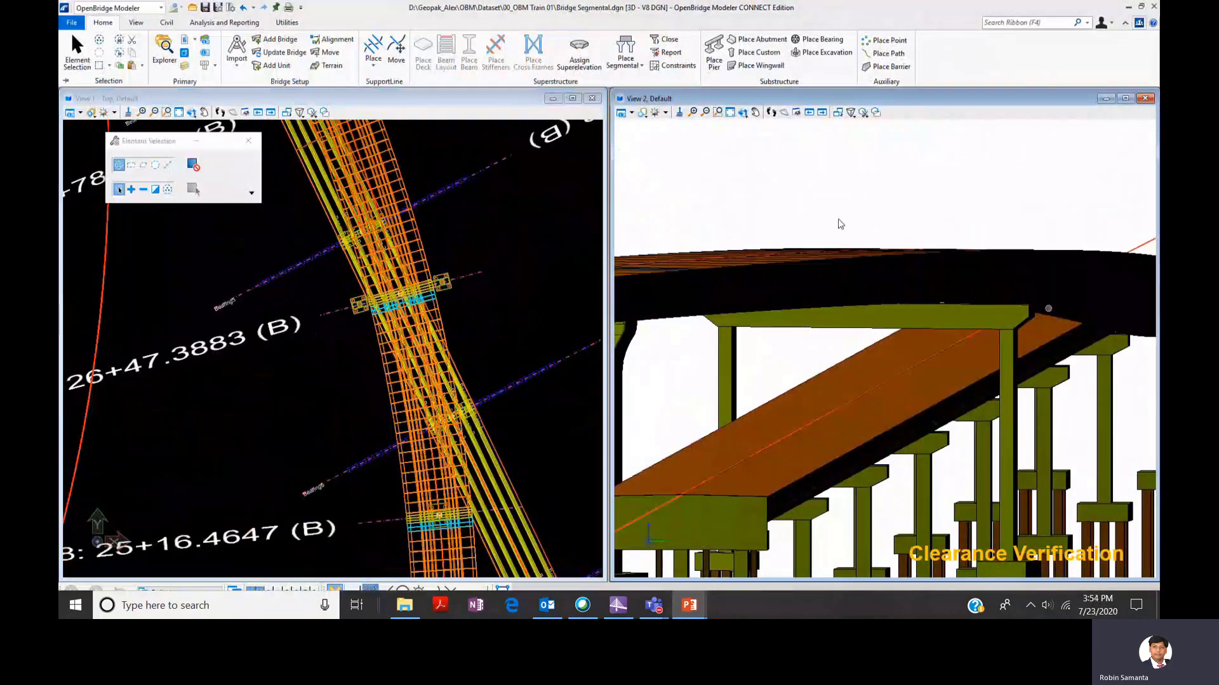
# Create a new clash detection job and assign the OBM_Caps level to Set A.
pyautogui.click(287, 22)
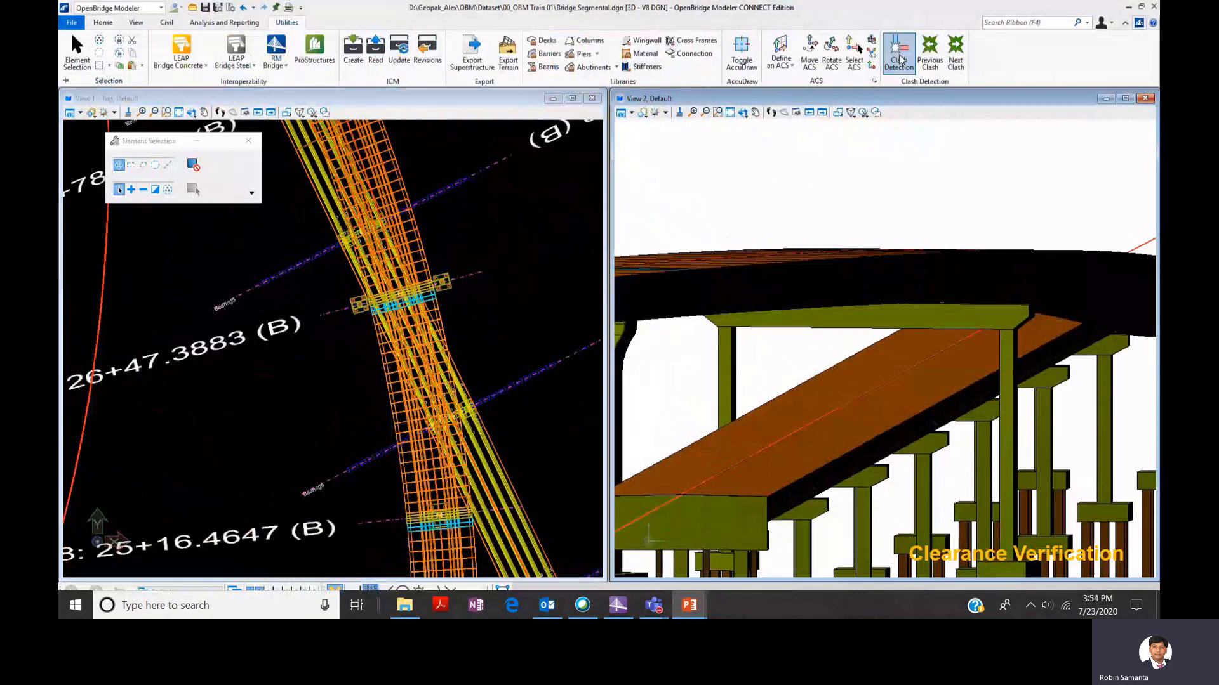
pyautogui.click(900, 58)
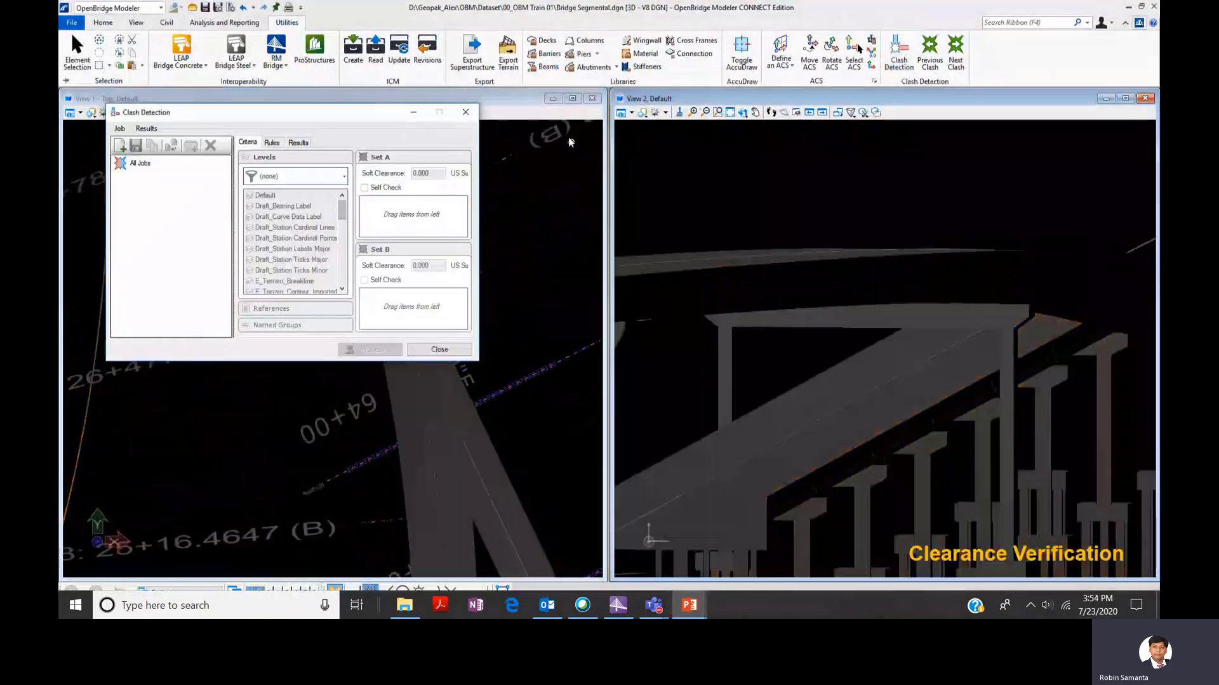
pyautogui.click(121, 146)
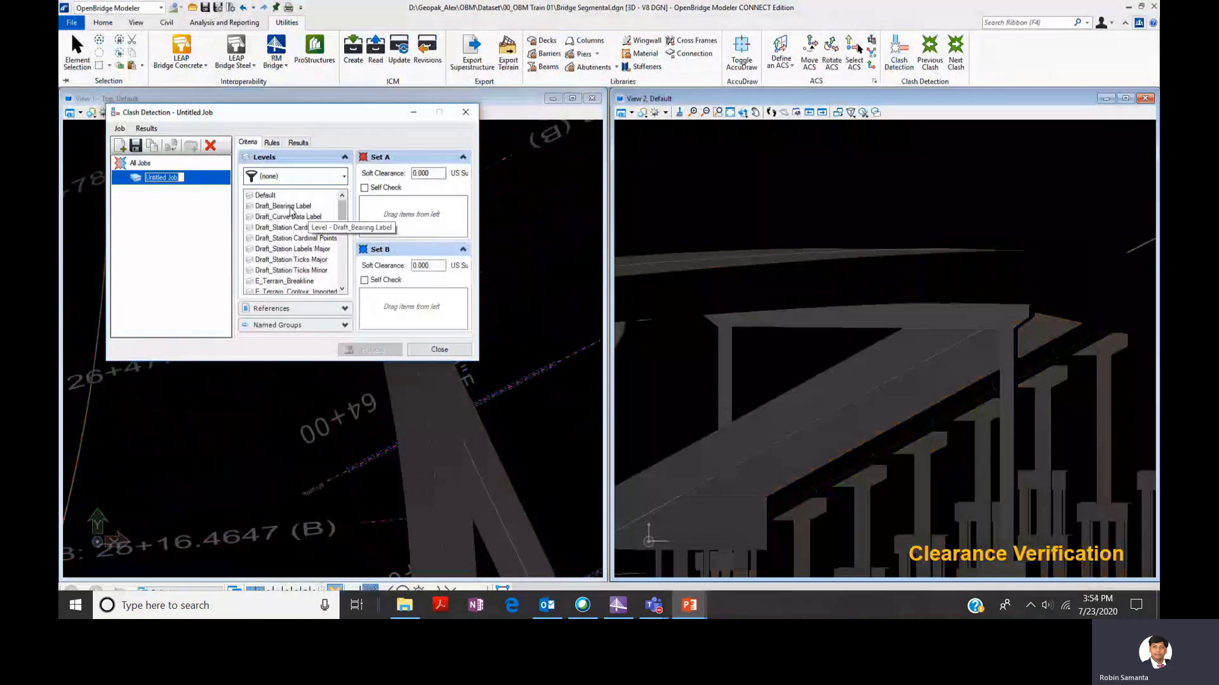
pyautogui.scroll(-5, 291, 241)
pyautogui.moveTo(271, 249); pyautogui.dragTo(397, 223)
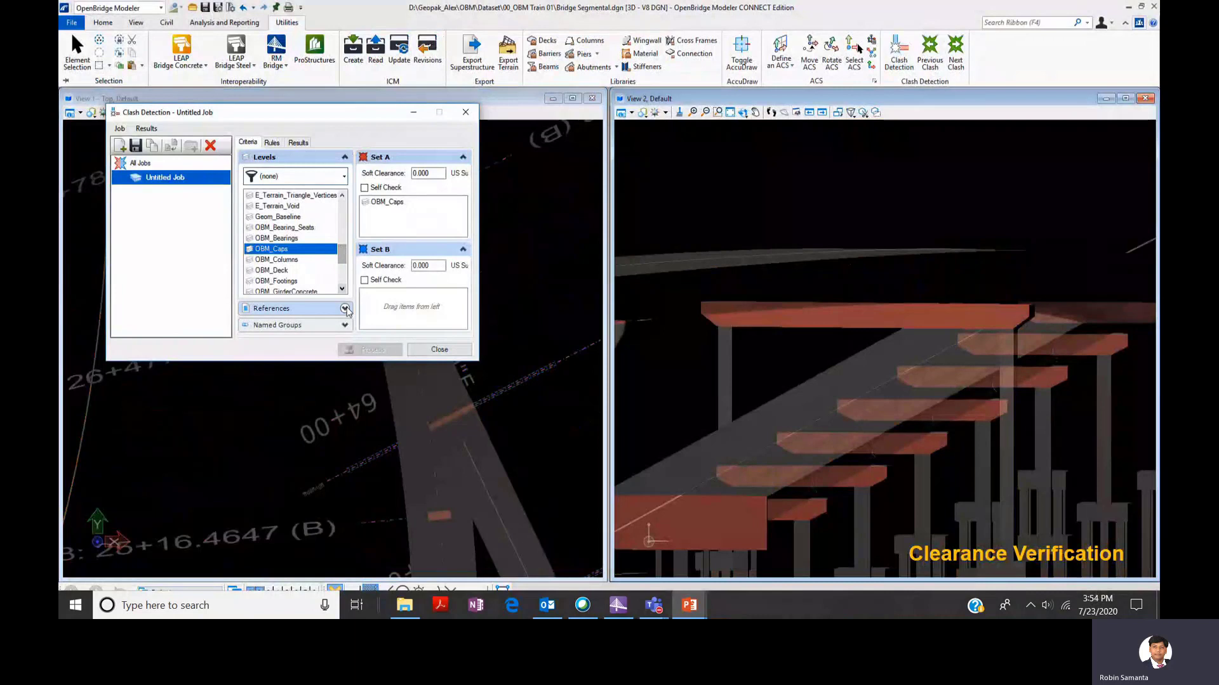
# Look through the job's available references and assign the OBM_Deck level to Set B.
pyautogui.click(344, 309)
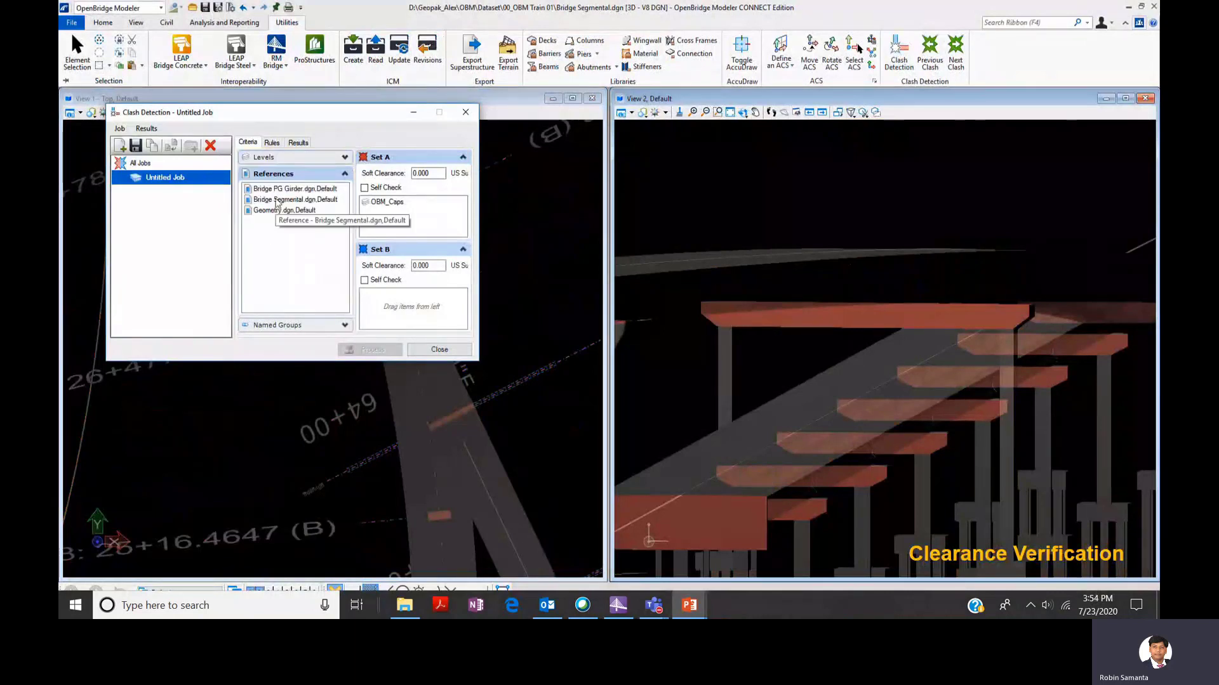
pyautogui.click(277, 192)
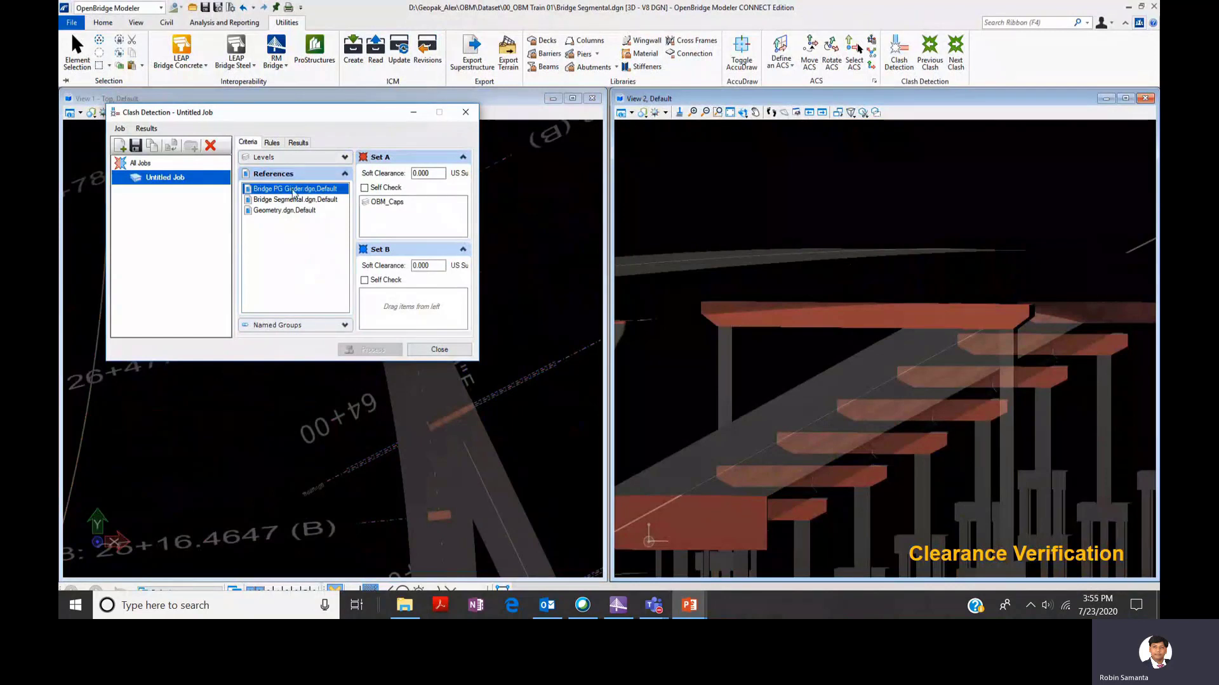
pyautogui.click(289, 158)
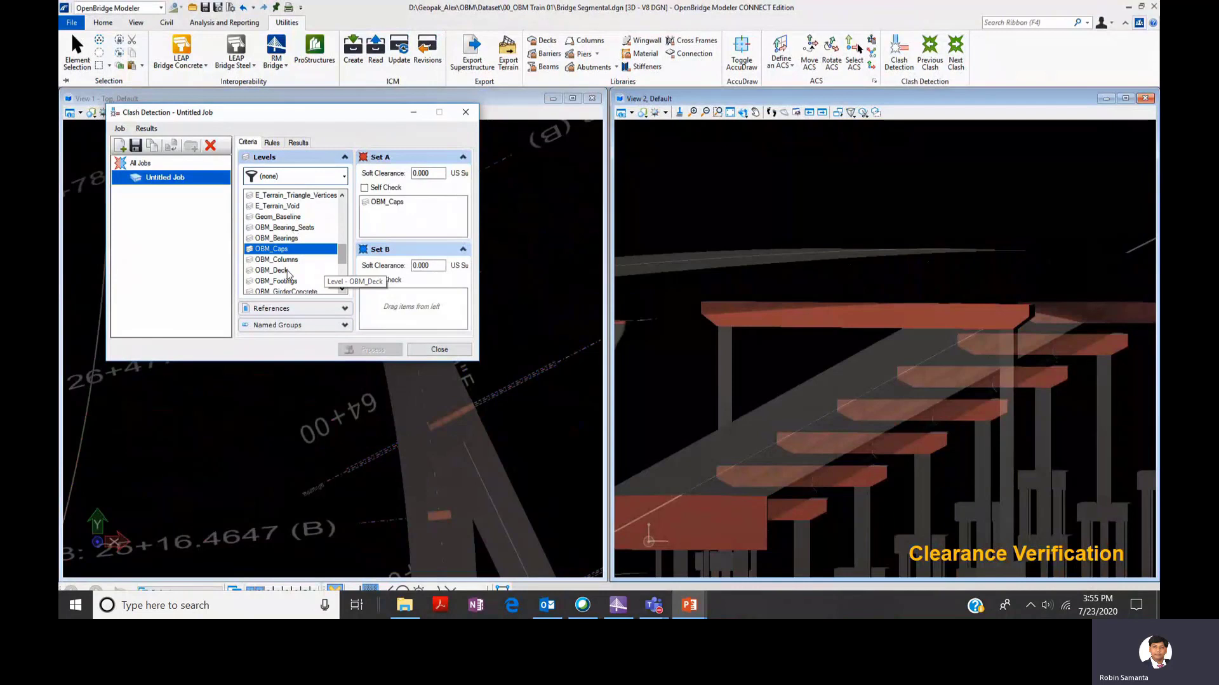
pyautogui.moveTo(287, 272); pyautogui.dragTo(392, 318)
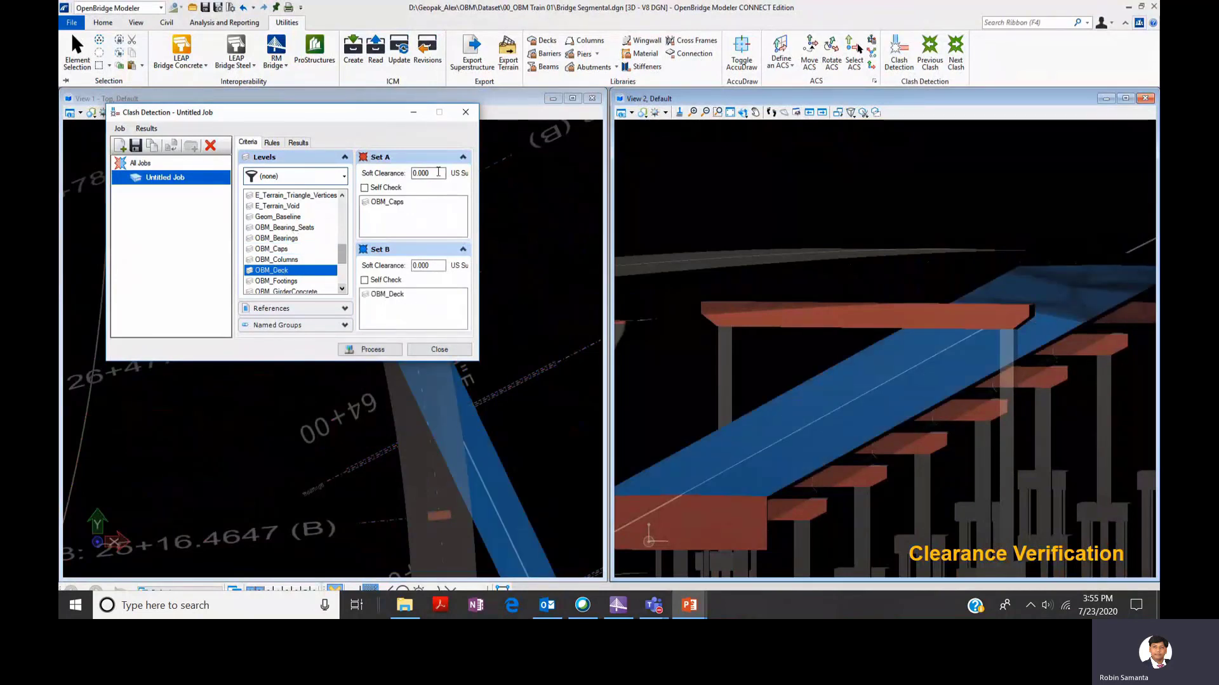
# Set the soft clearance of Set A to 16.0 and process the clash job.
pyautogui.doubleClick(438, 172)
pyautogui.write('16.0')
pyautogui.click(369, 350)
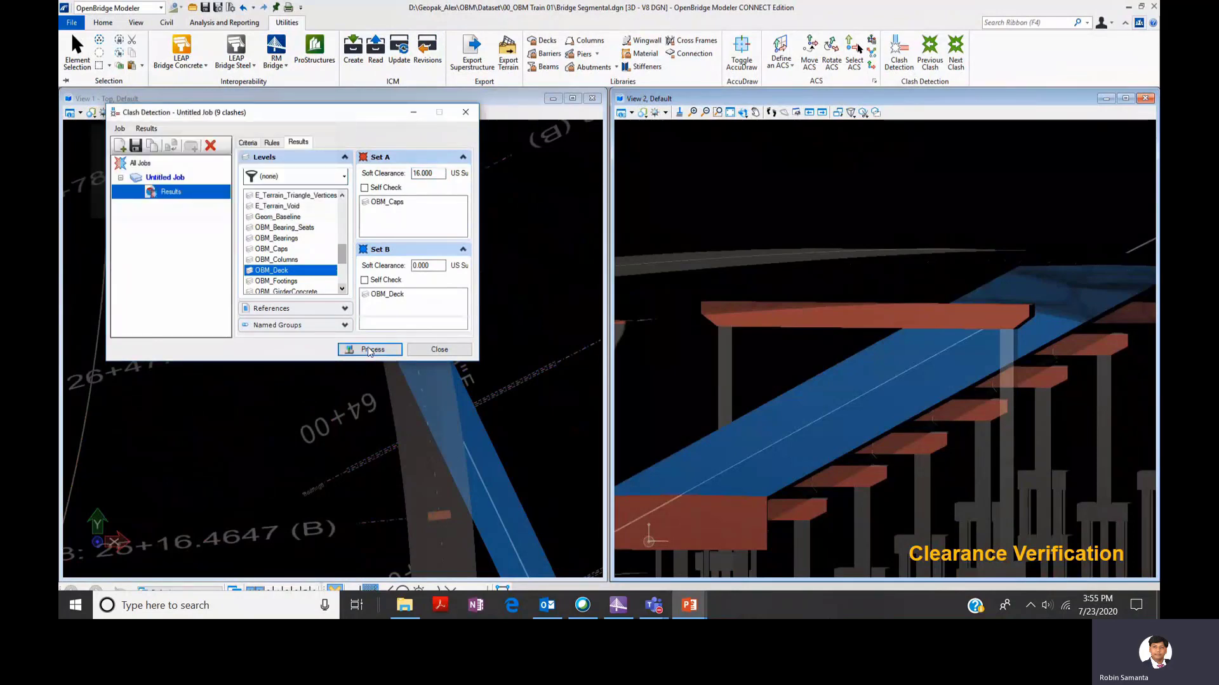
# Inspect Clash1 between the straddle cap and the deck, isolating it from surroundings and background, and view the whole crossing again.
pyautogui.click(349, 201)
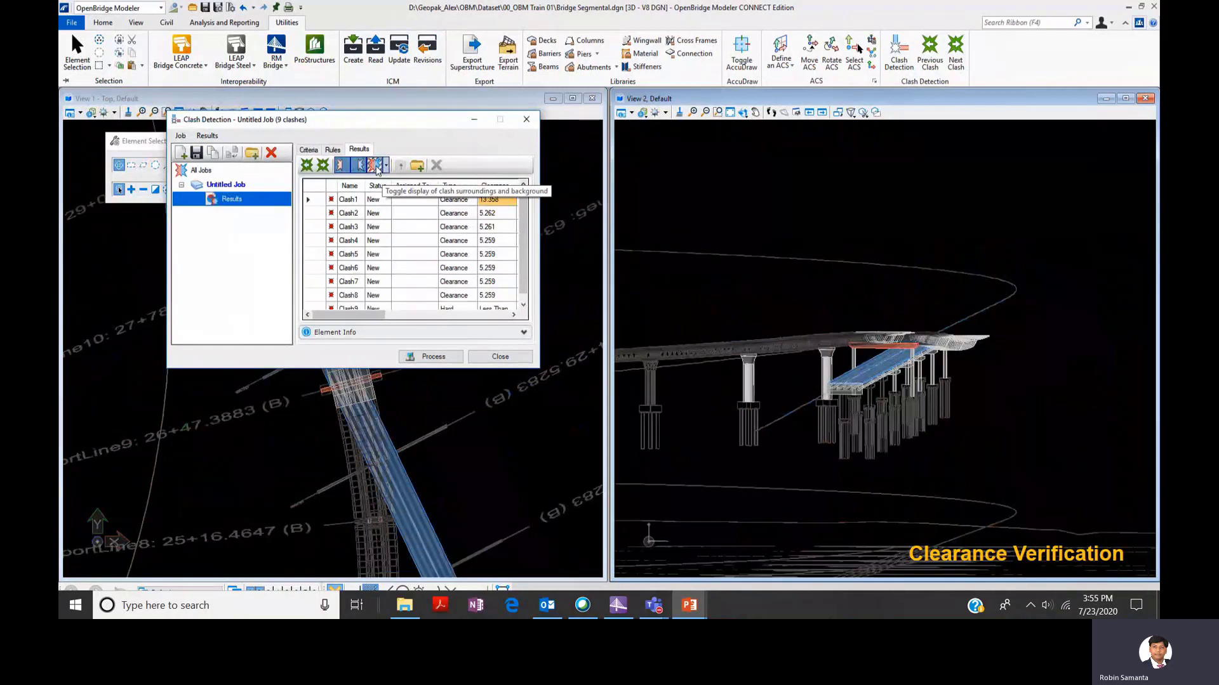
pyautogui.click(376, 166)
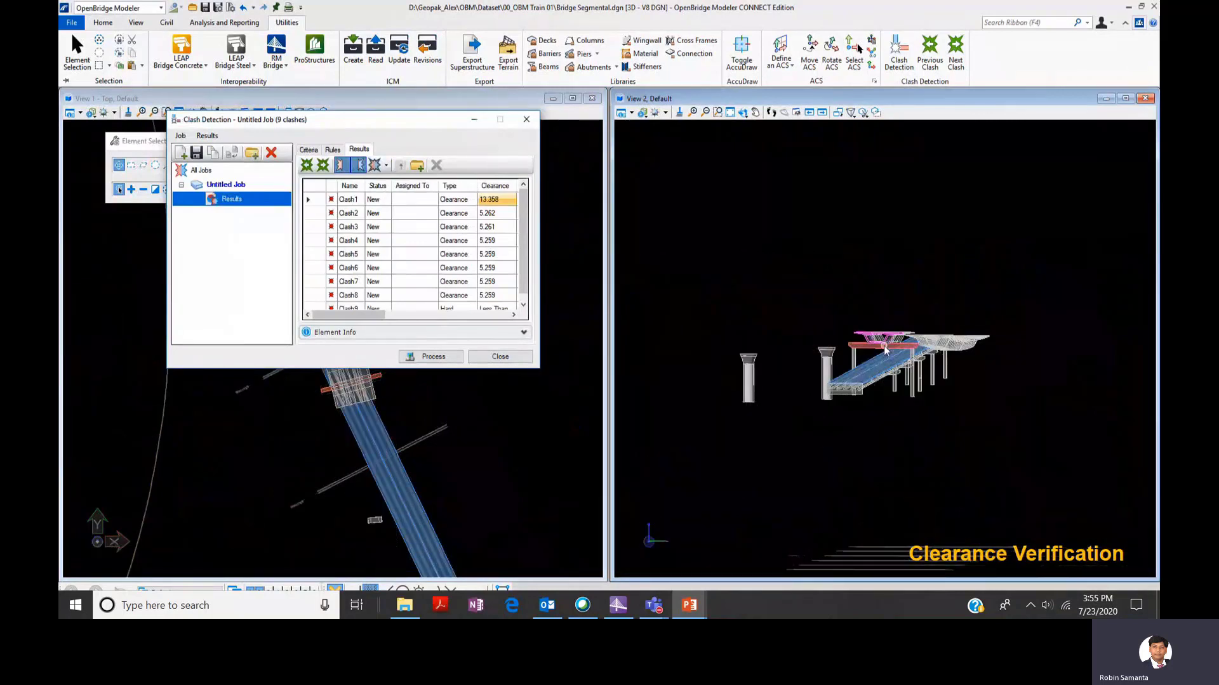
pyautogui.scroll(5, 886, 348)
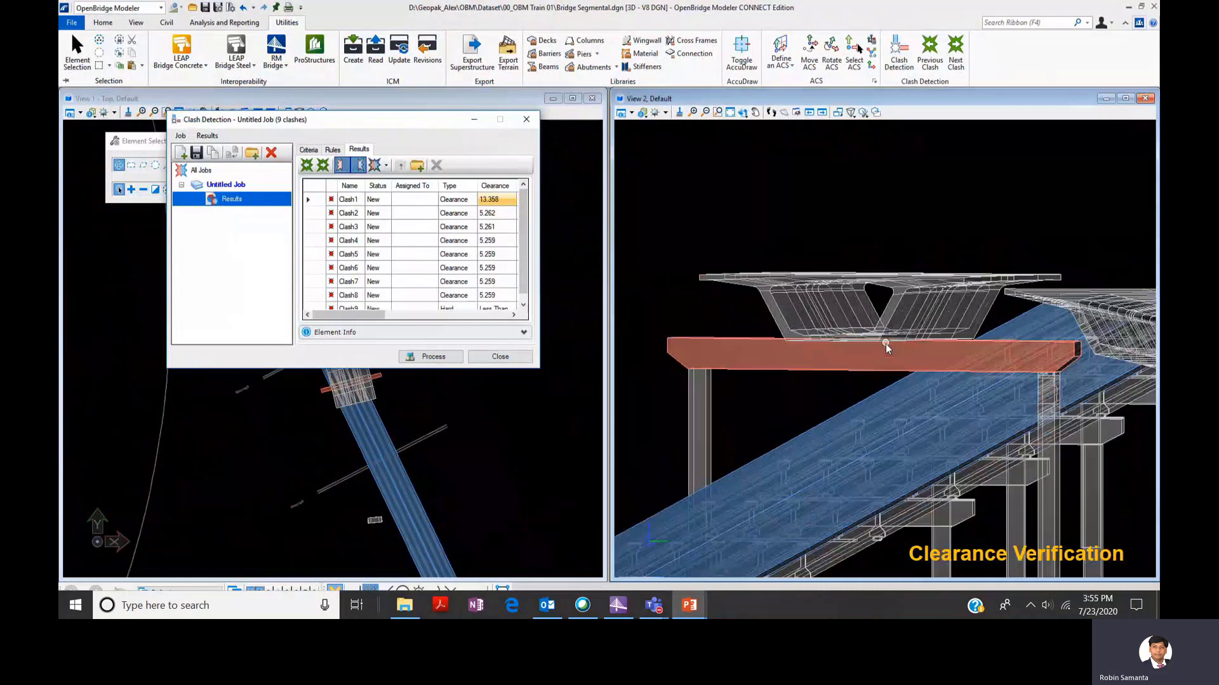
pyautogui.click(385, 166)
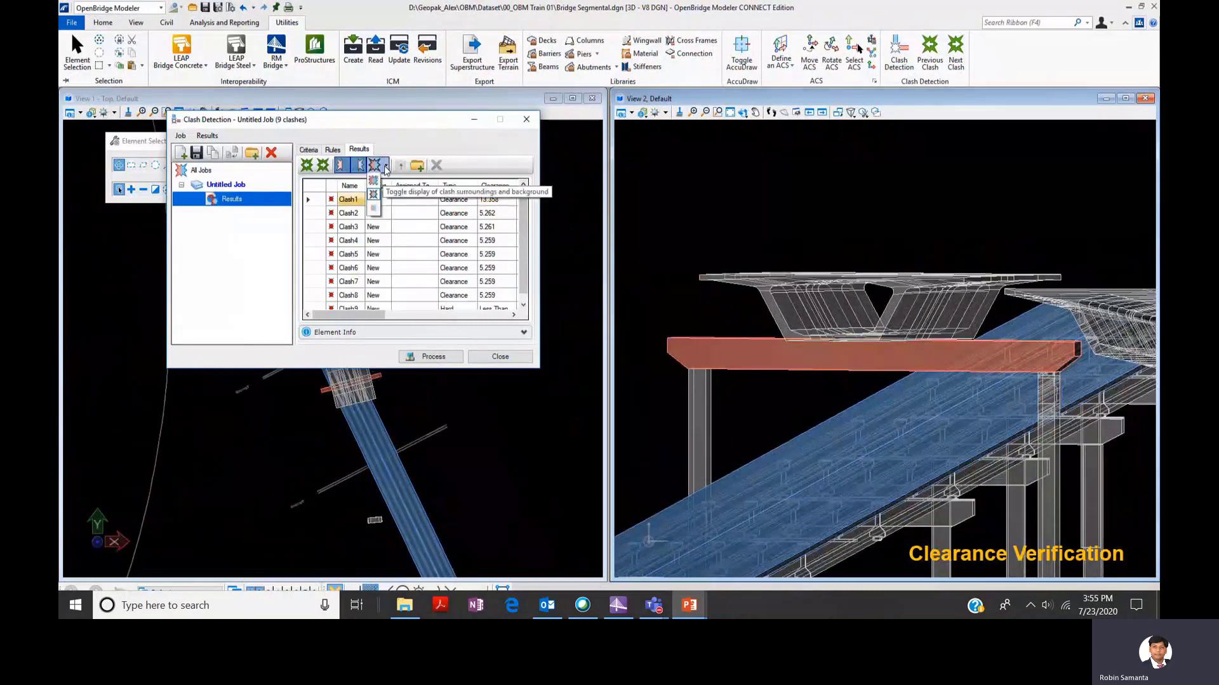
pyautogui.click(374, 208)
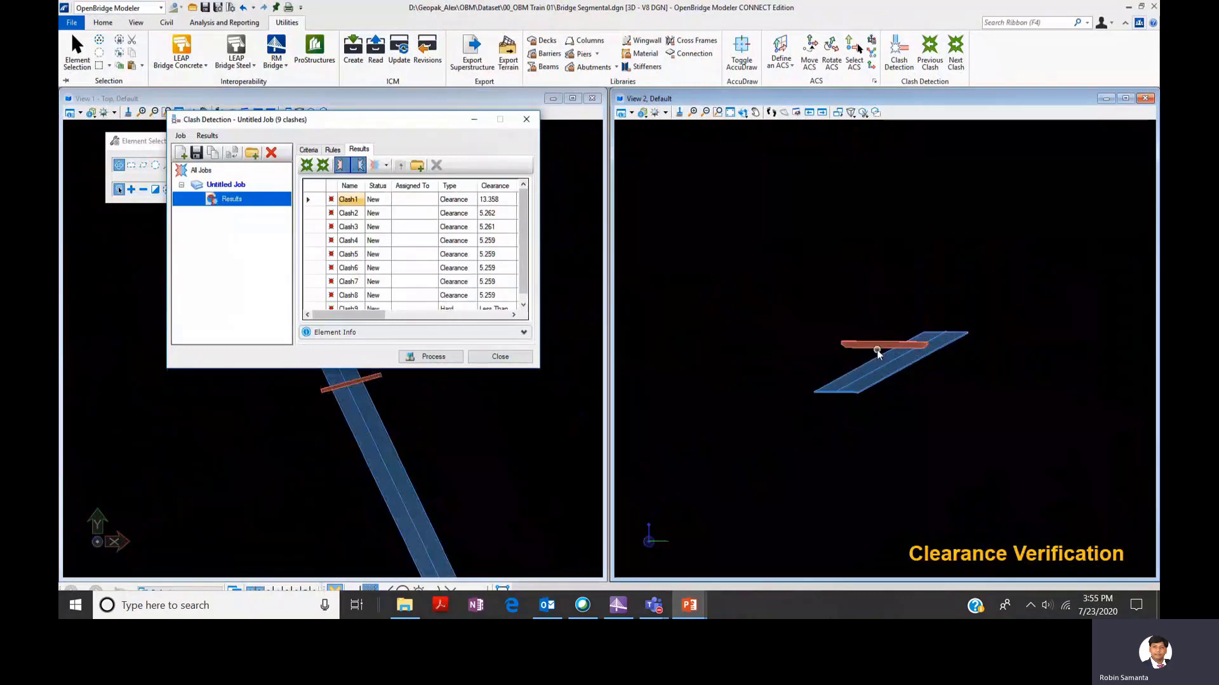
pyautogui.scroll(3, 878, 353)
pyautogui.scroll(1, 878, 354)
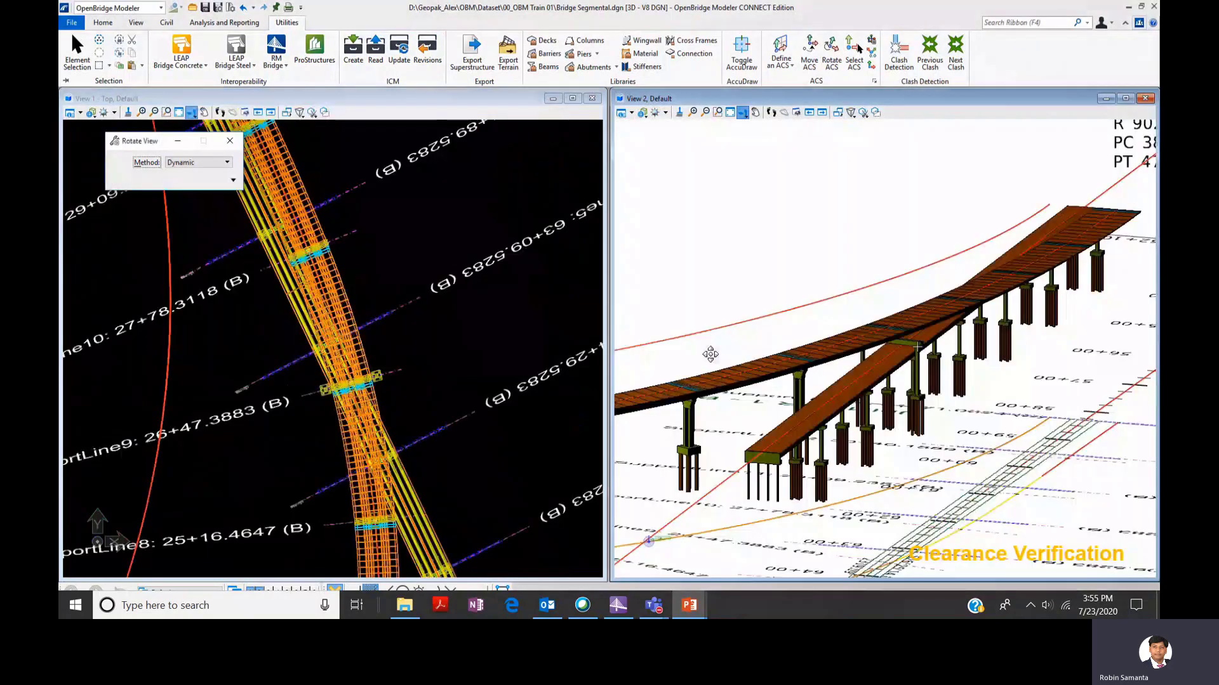
pyautogui.keyDown('shift'); pyautogui.moveTo(710, 355); pyautogui.dragTo(753, 353, button='middle'); pyautogui.keyUp('shift')
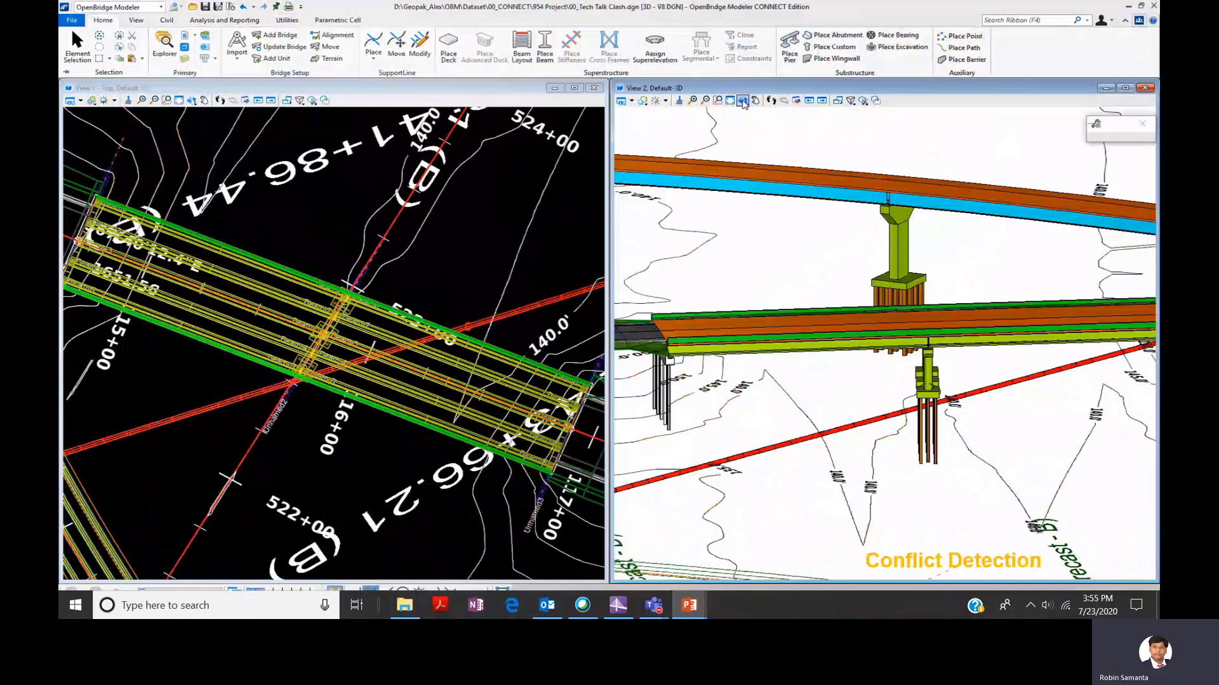
# Open Clash Detection for the Tech Talk Clash model and orbit both views to show the bridge piles and the utility line in 3D.
pyautogui.click(743, 101)
pyautogui.moveTo(825, 280); pyautogui.dragTo(890, 282)
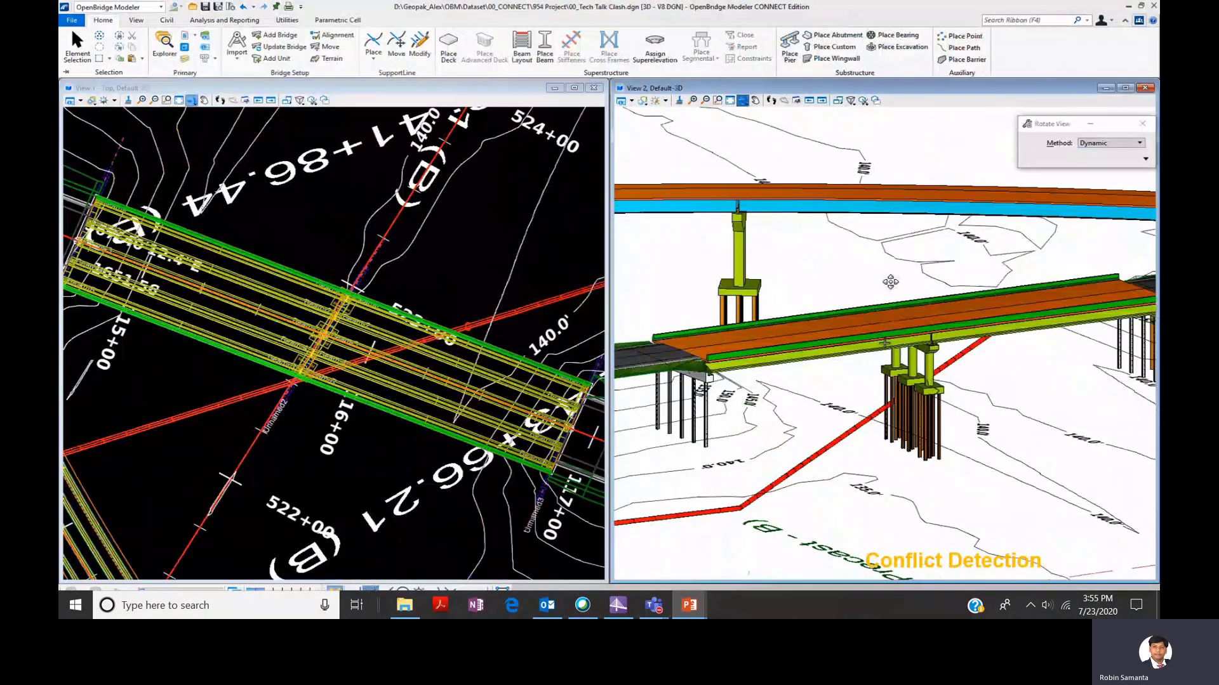
pyautogui.click(287, 19)
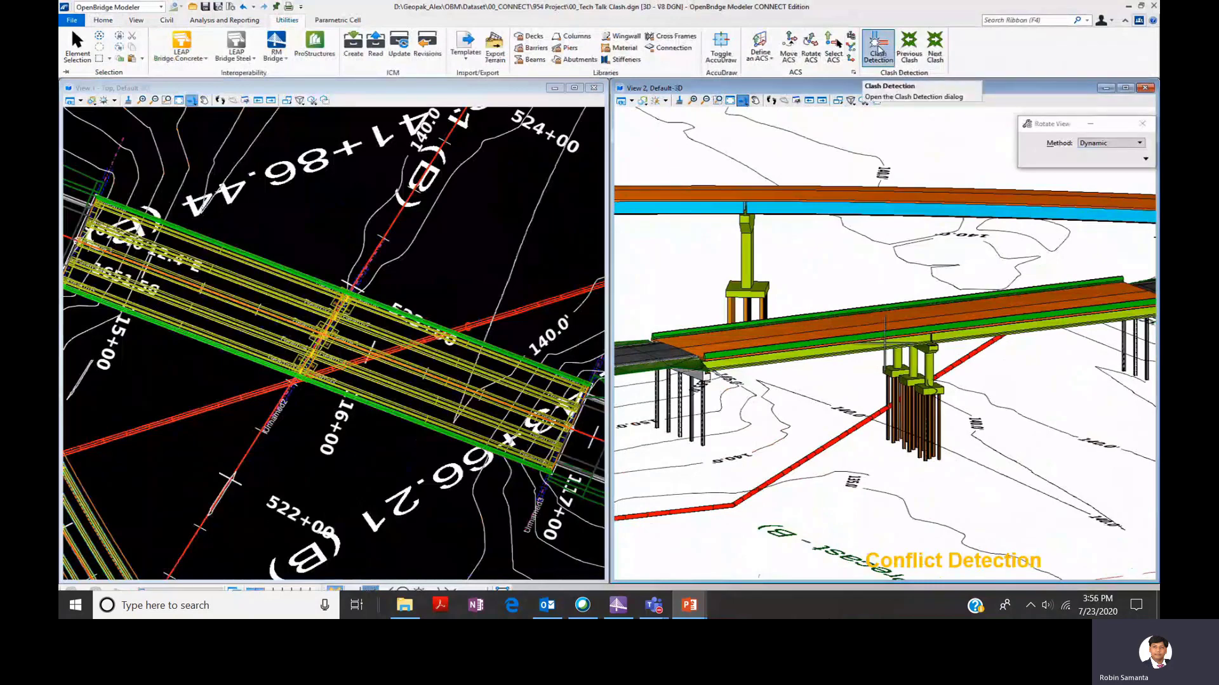
pyautogui.click(880, 50)
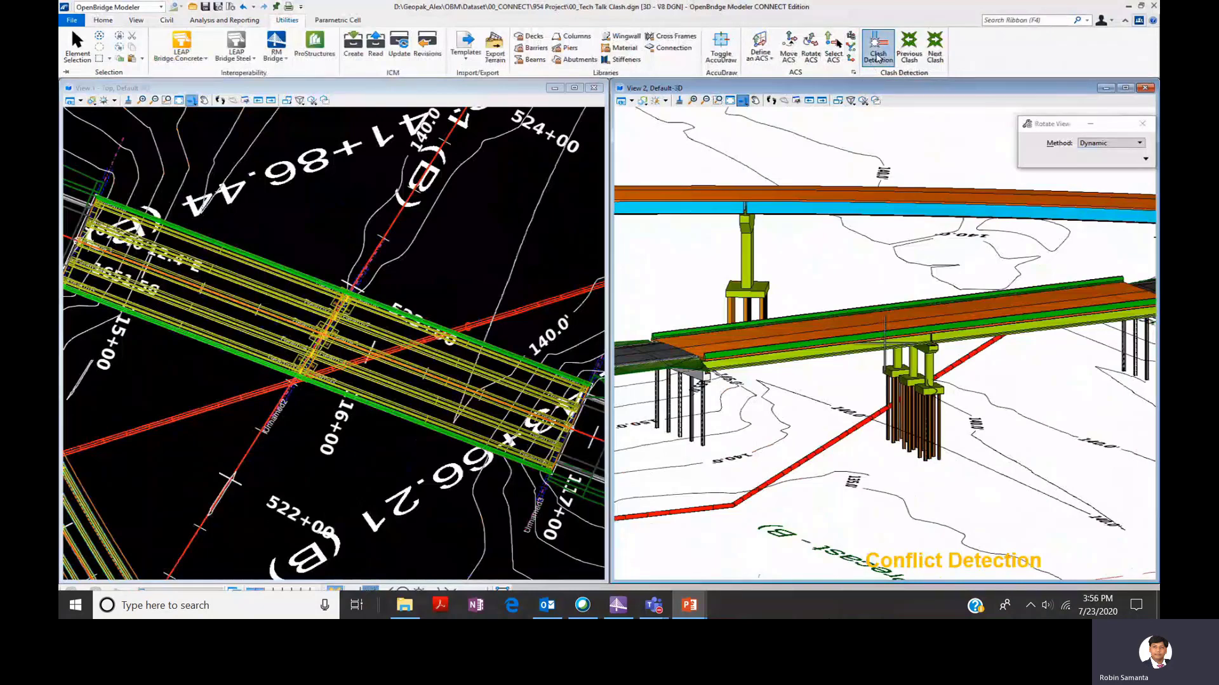
pyautogui.click(878, 56)
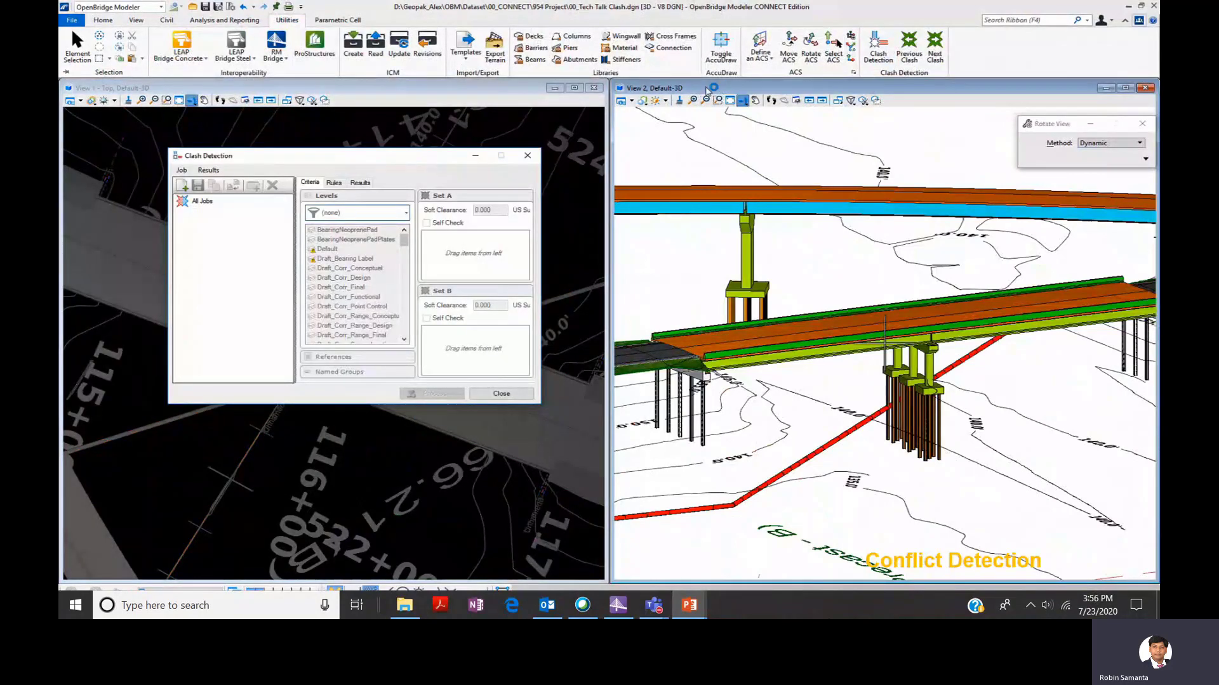
pyautogui.moveTo(318, 156); pyautogui.dragTo(381, 153)
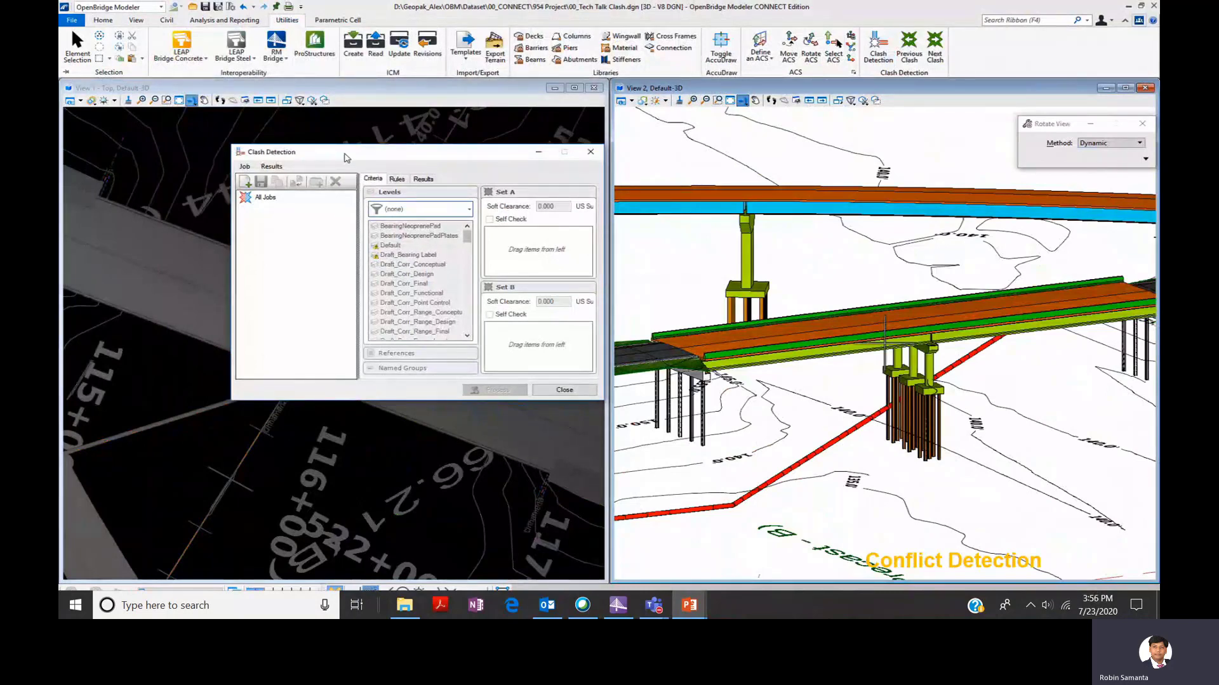
pyautogui.moveTo(345, 158); pyautogui.dragTo(594, 209)
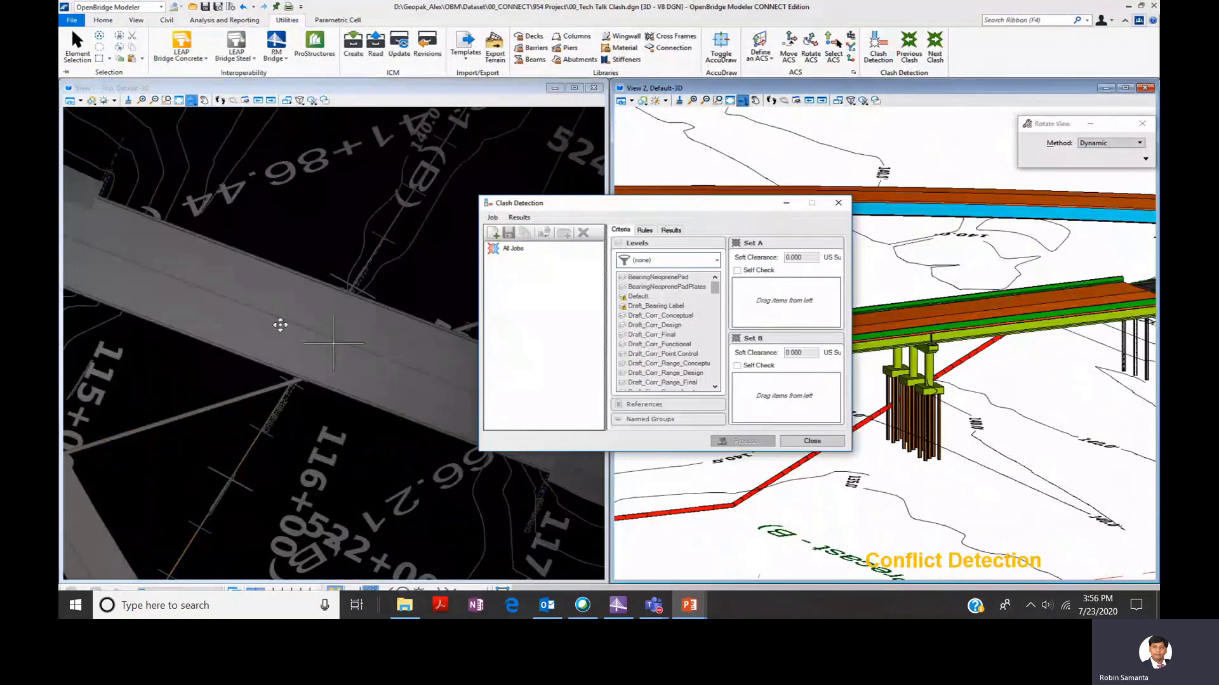
pyautogui.moveTo(280, 325); pyautogui.dragTo(443, 193)
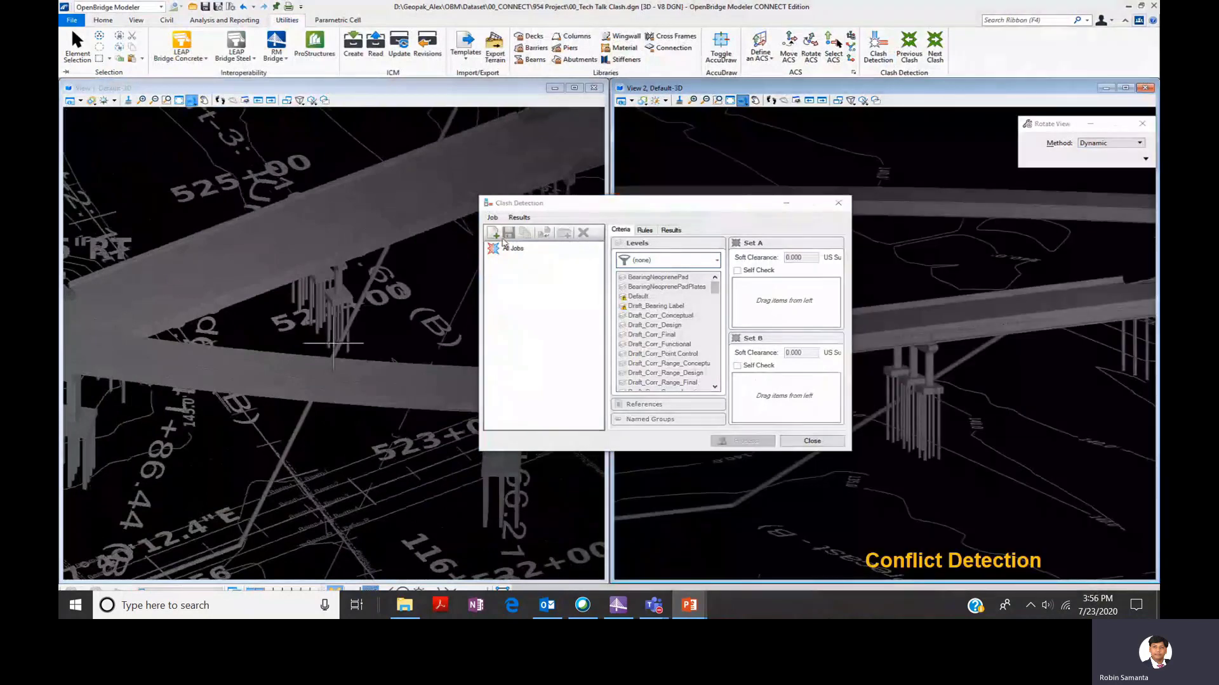
# Create a clash detection job named Utilities.
pyautogui.click(495, 234)
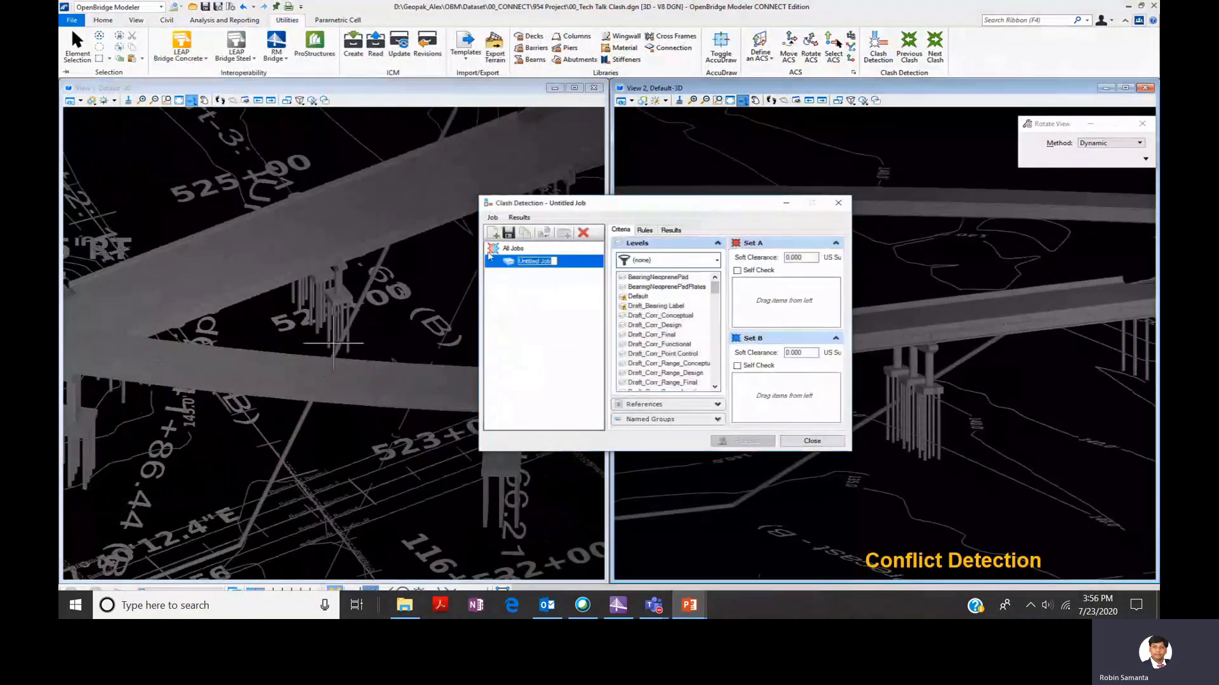
pyautogui.write('Utility')
pyautogui.press('BackSpace')
pyautogui.write('ies')
pyautogui.click(666, 325)
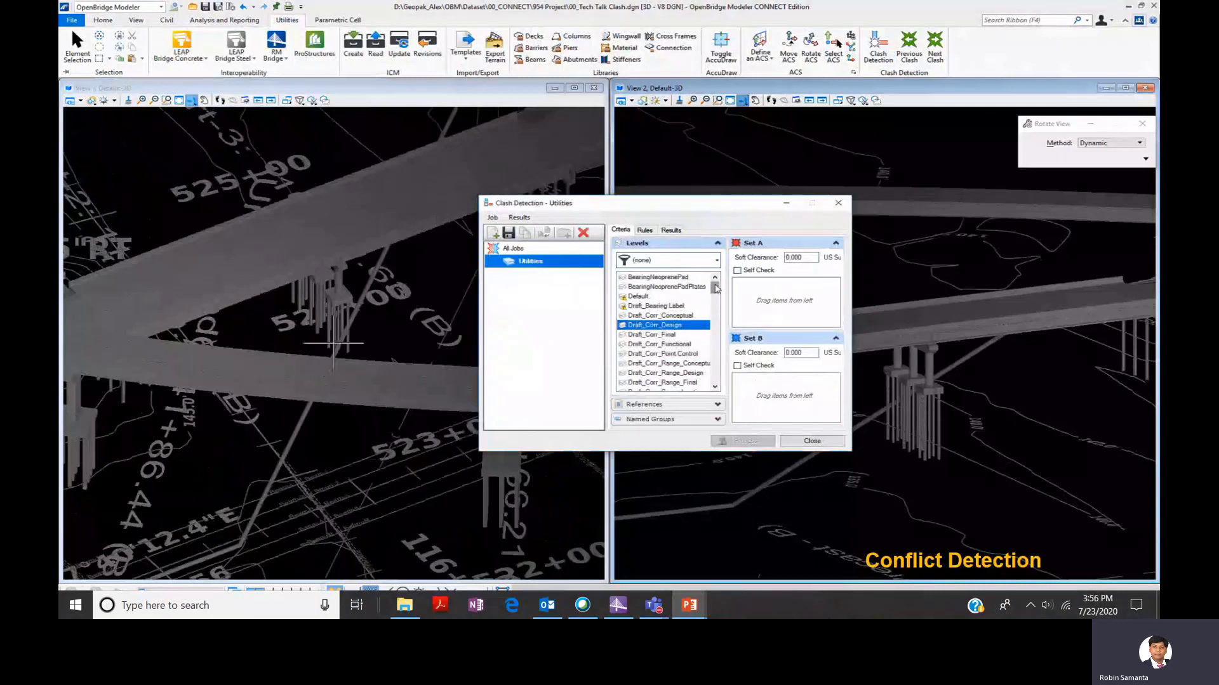
# Assign the OBM_Piles_steel level to Set A of the Utilities job.
pyautogui.moveTo(715, 286); pyautogui.dragTo(715, 337)
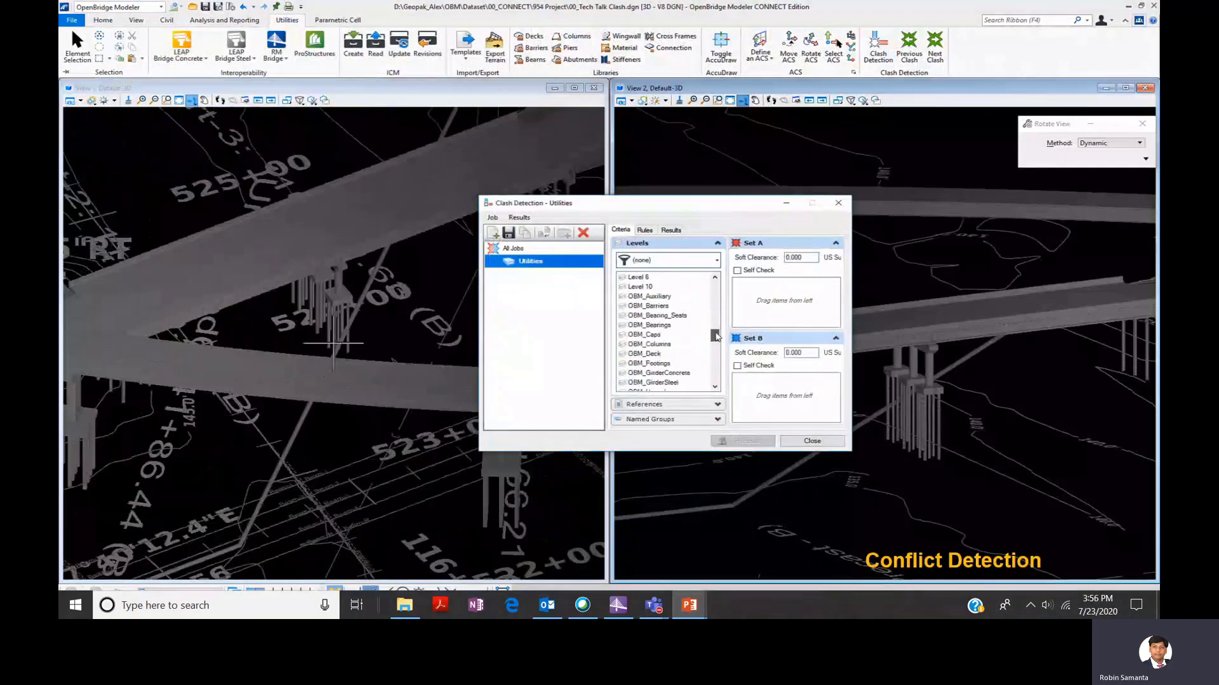
pyautogui.moveTo(715, 336); pyautogui.dragTo(771, 307)
pyautogui.click(654, 354)
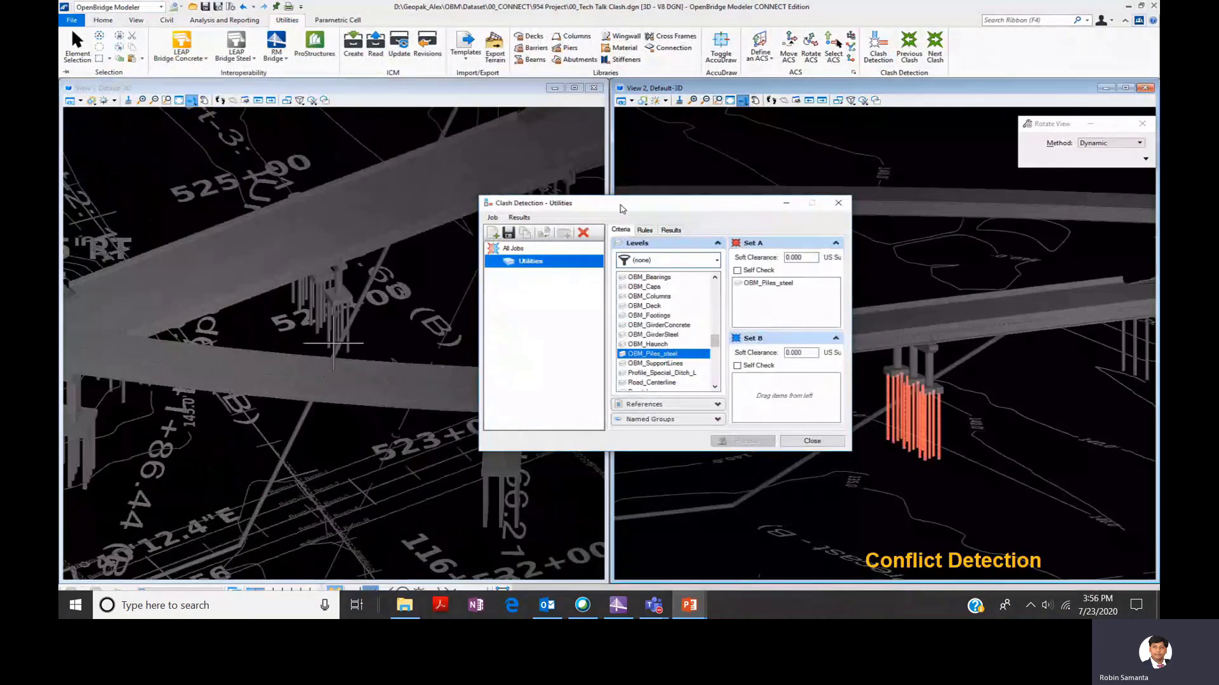
# Assign the Utility-line.dgn reference to Set B of the Utilities job.
pyautogui.moveTo(622, 208); pyautogui.dragTo(325, 192)
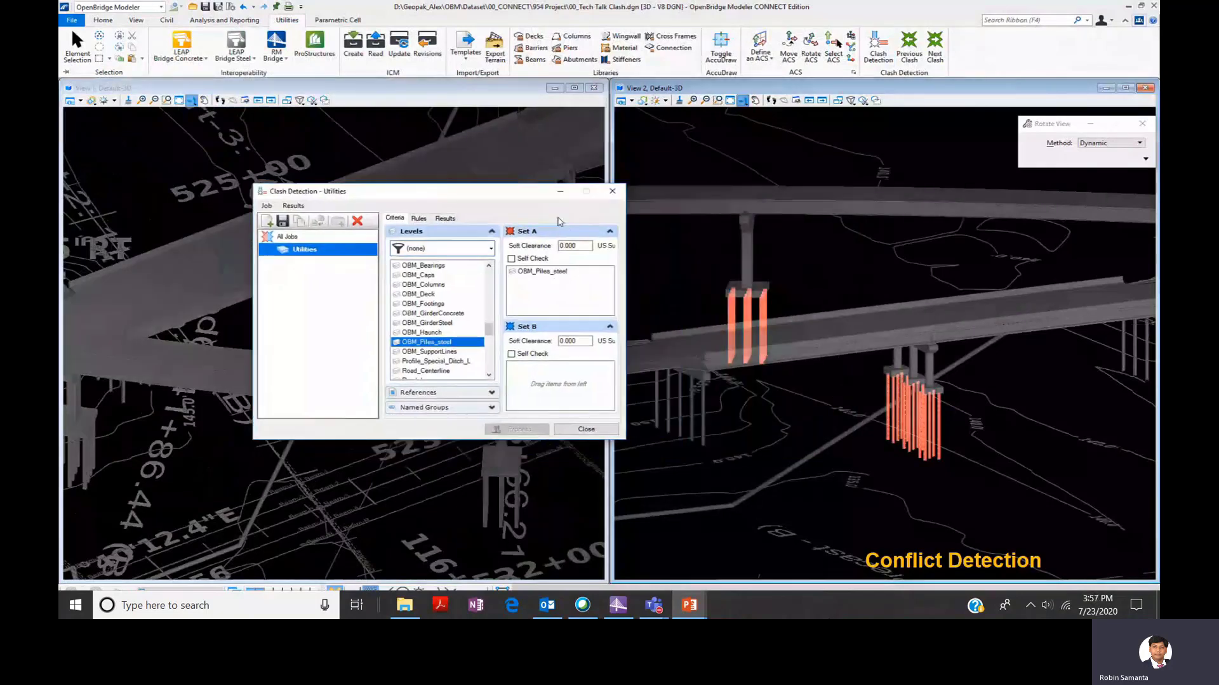
pyautogui.click(77, 45)
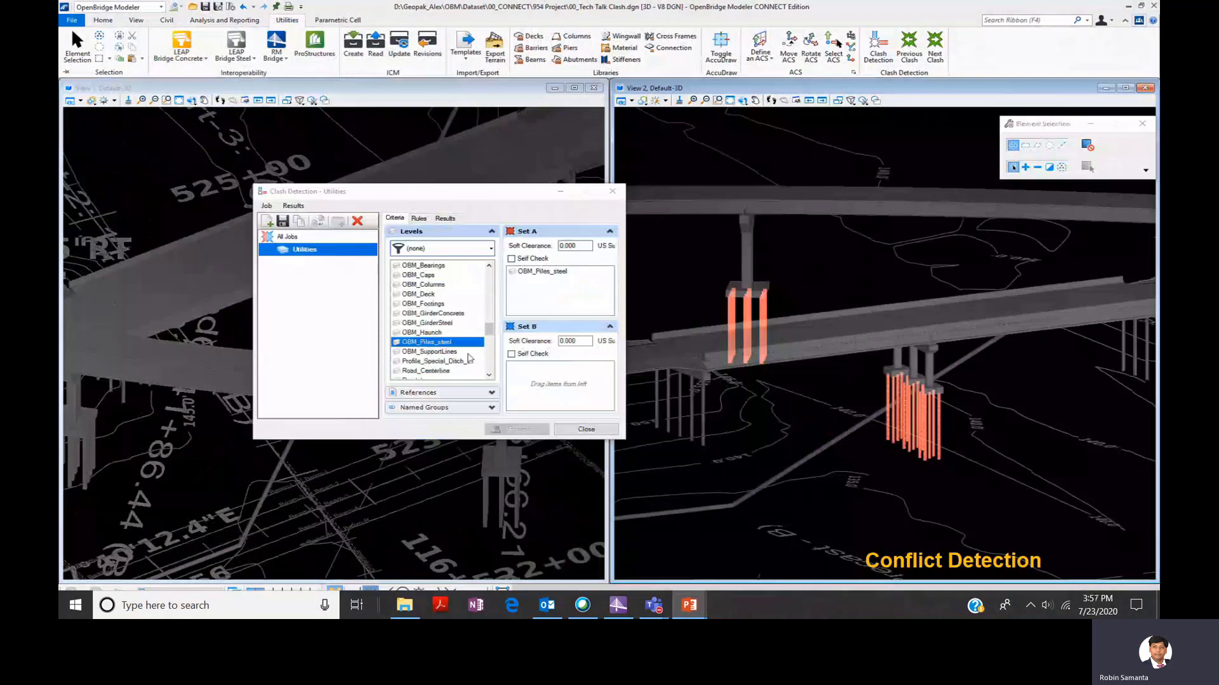
pyautogui.click(492, 394)
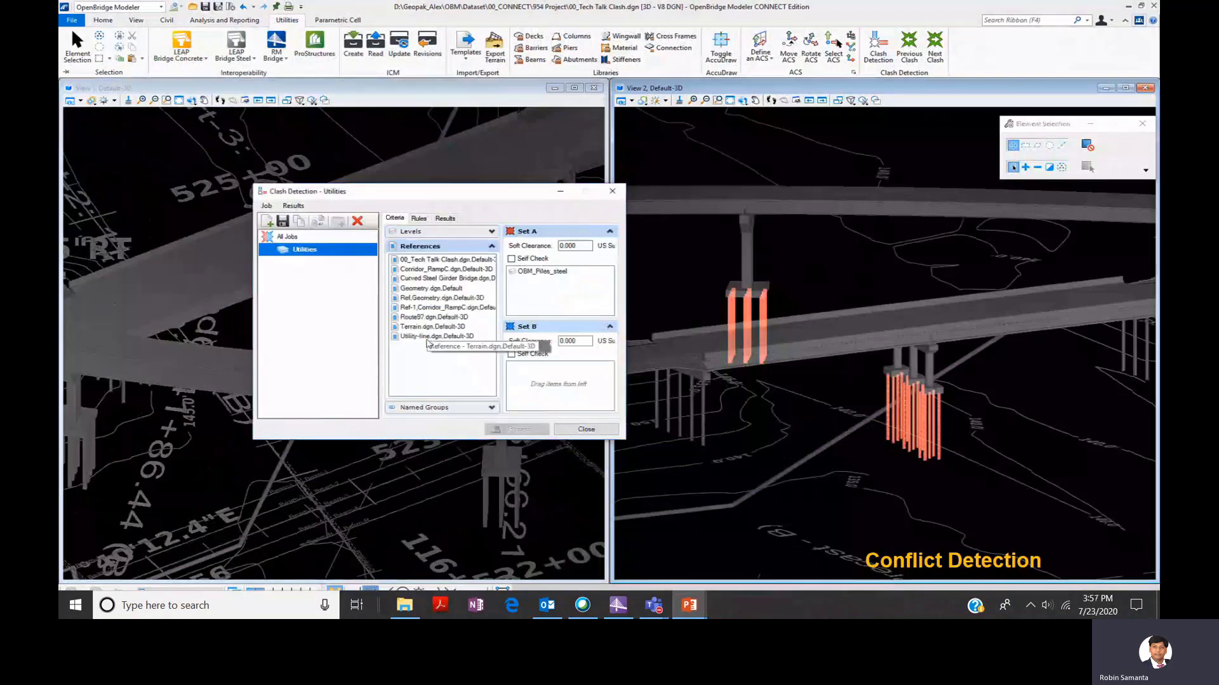
pyautogui.moveTo(427, 343); pyautogui.dragTo(554, 392)
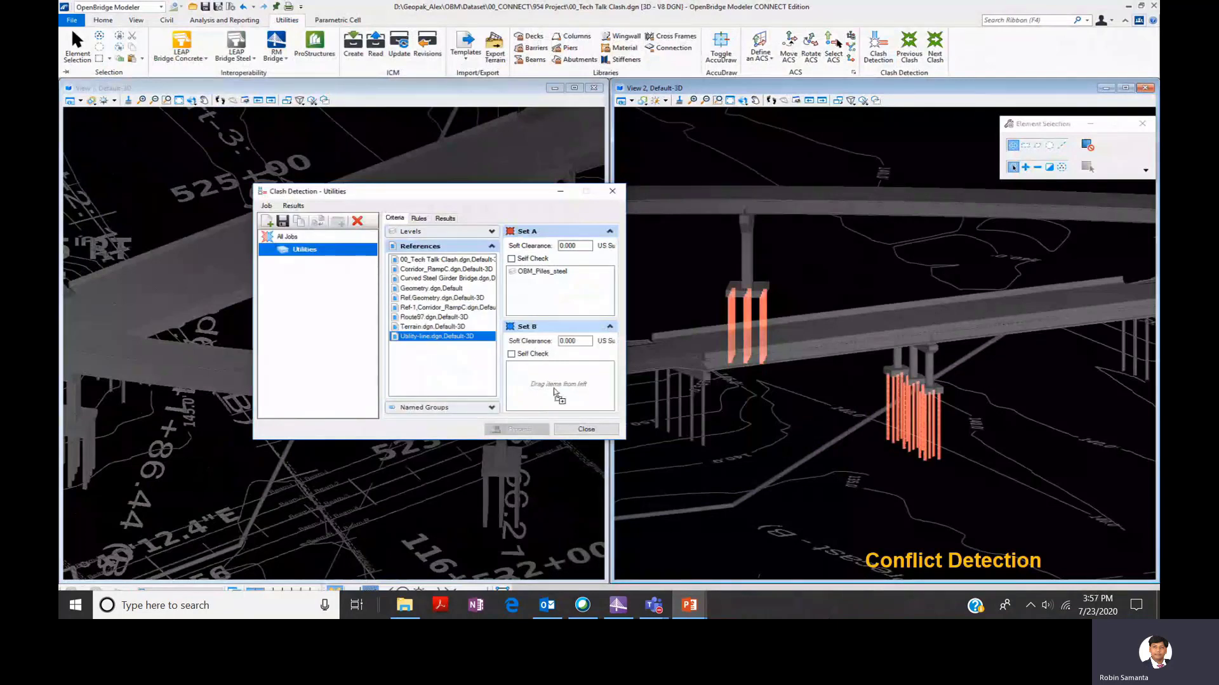
pyautogui.moveTo(554, 393); pyautogui.dragTo(555, 393)
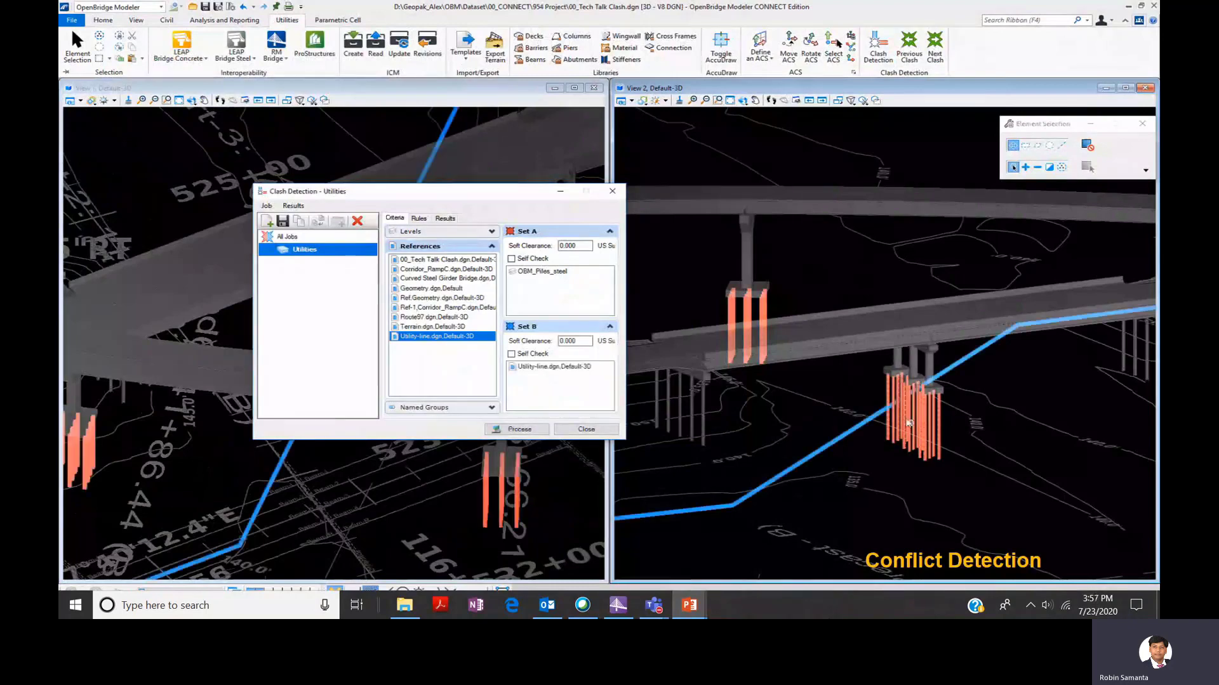
# Set the Set A soft clearance to 3.0 and process the Utilities job against the utility line.
pyautogui.scroll(2, 896, 399)
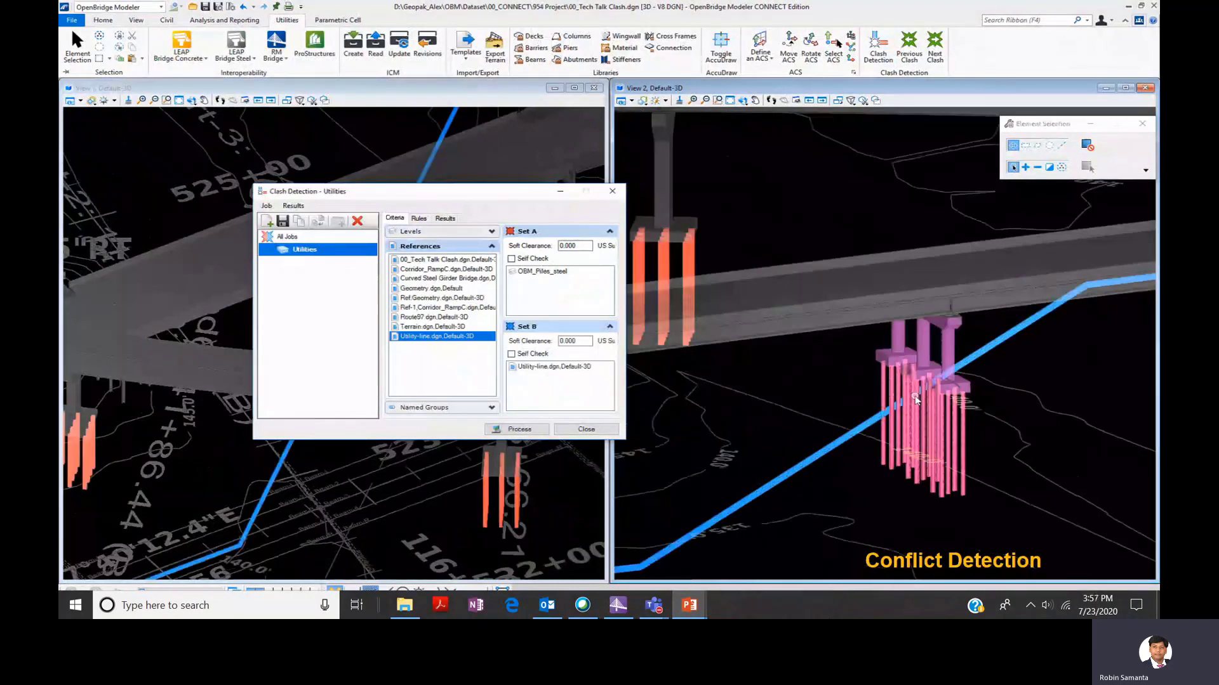
pyautogui.scroll(3, 916, 400)
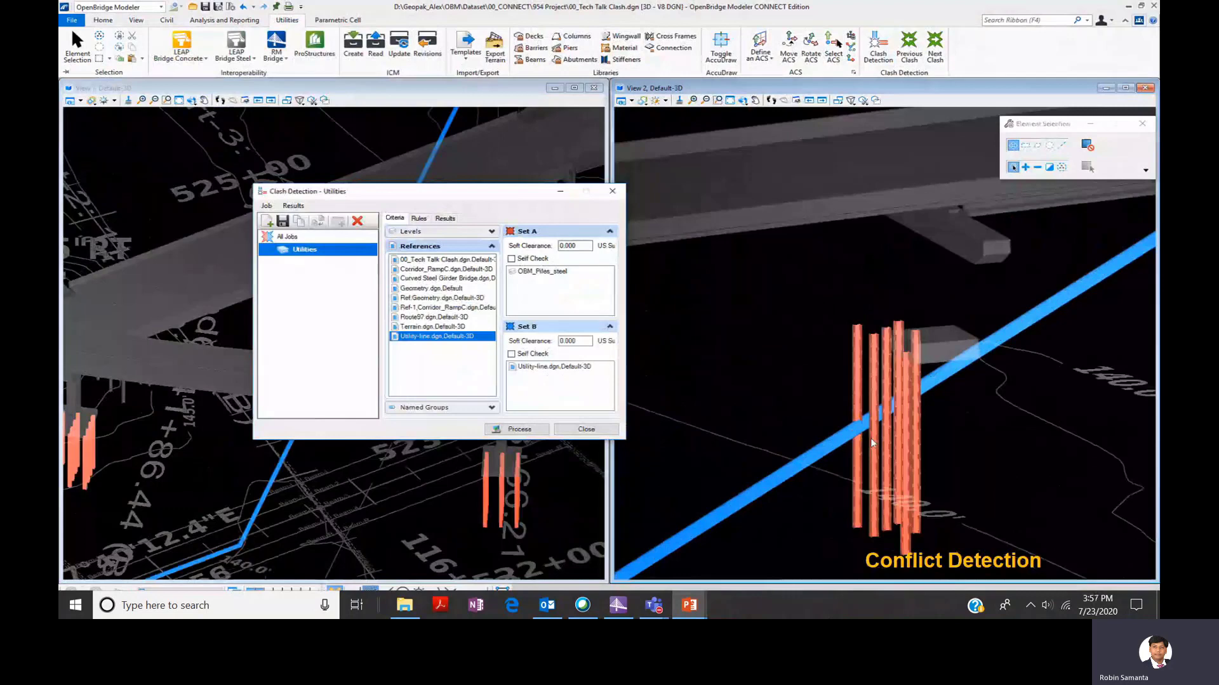
pyautogui.scroll(-3, 872, 442)
pyautogui.scroll(-3, 864, 426)
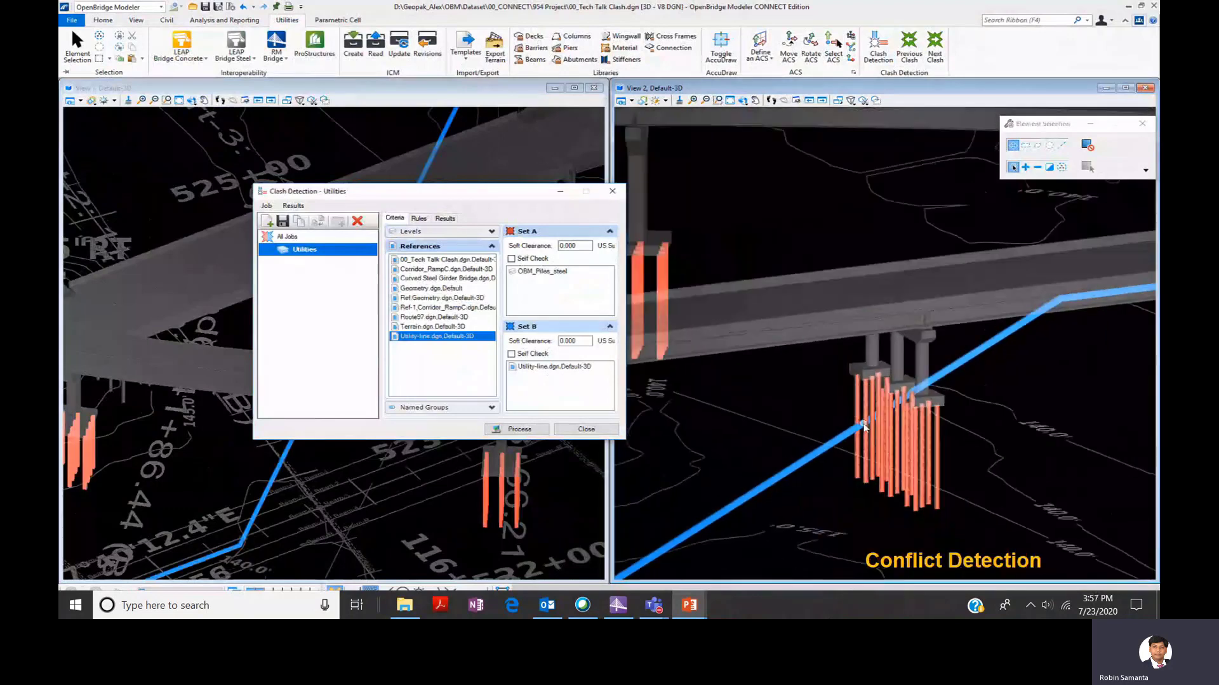
pyautogui.doubleClick(571, 246)
pyautogui.write('3.0')
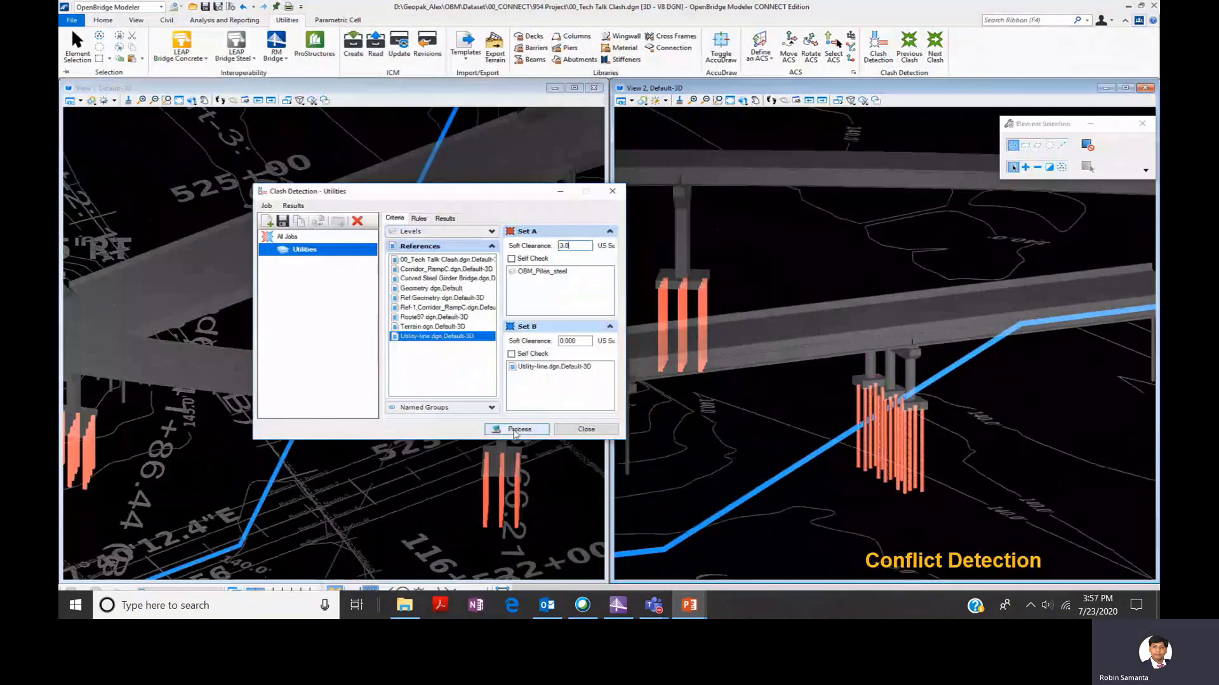
pyautogui.click(515, 432)
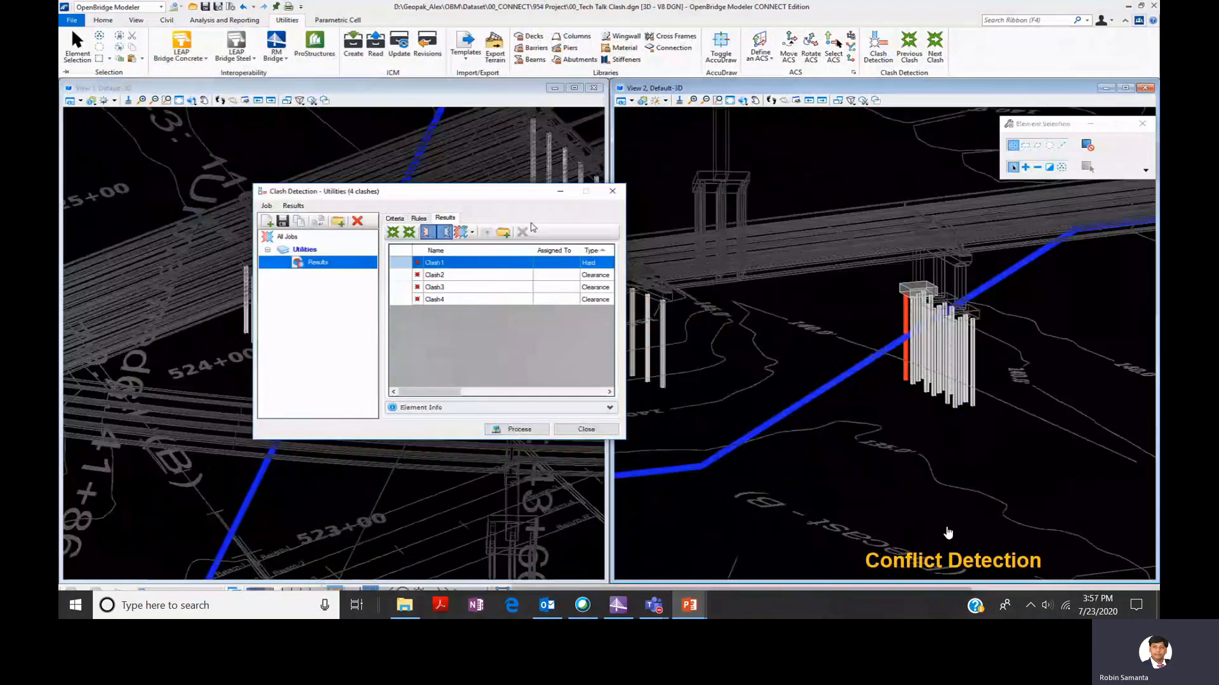
# Review the type and clearance of each Utilities clash result and advance the presentation to the balanced cantilever bridge slide.
pyautogui.moveTo(476, 191); pyautogui.dragTo(410, 205)
pyautogui.moveTo(577, 287); pyautogui.dragTo(666, 287)
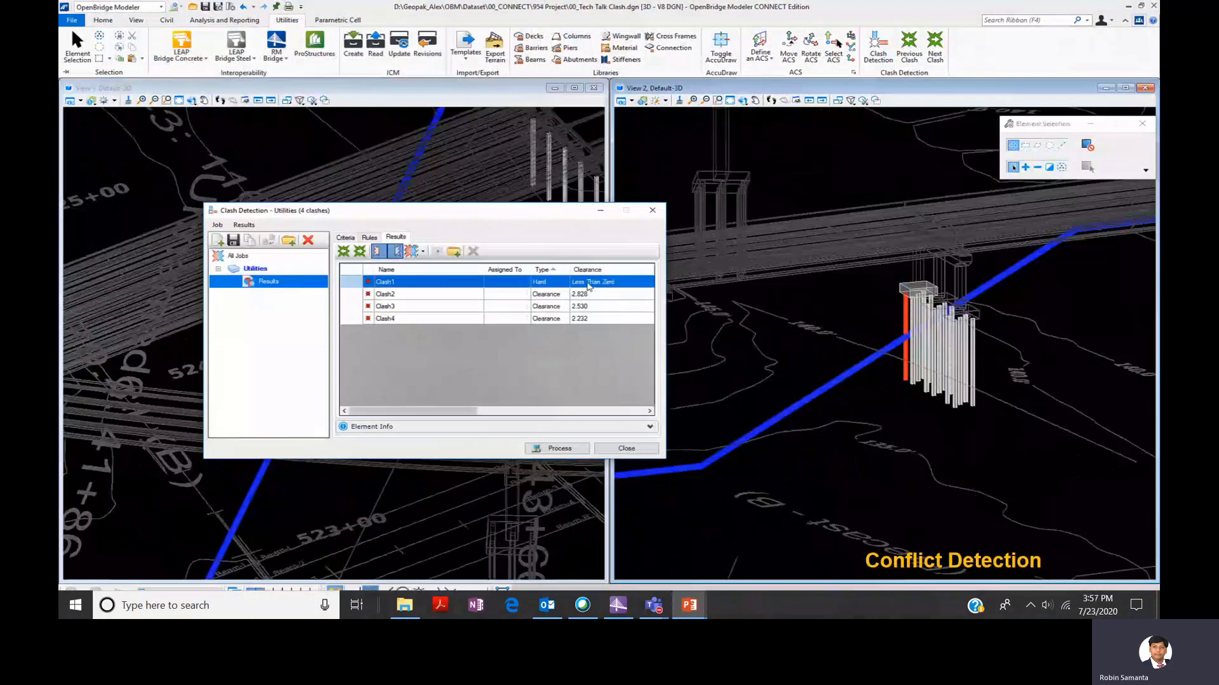
pyautogui.press('Right')
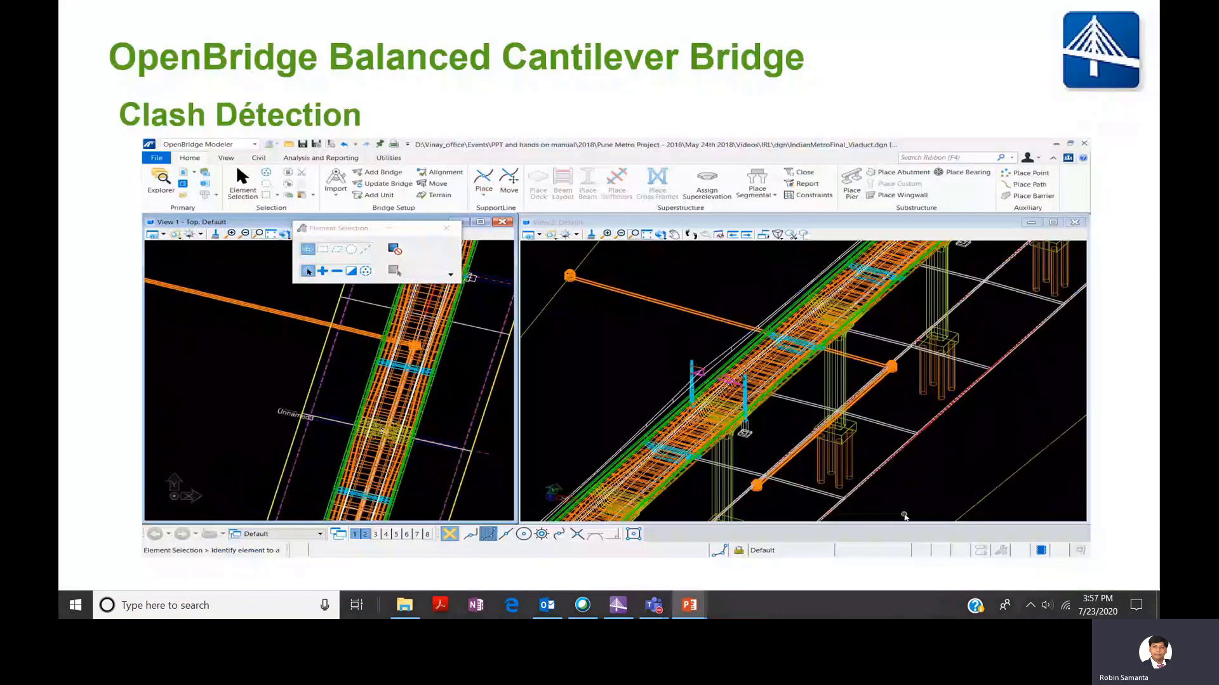